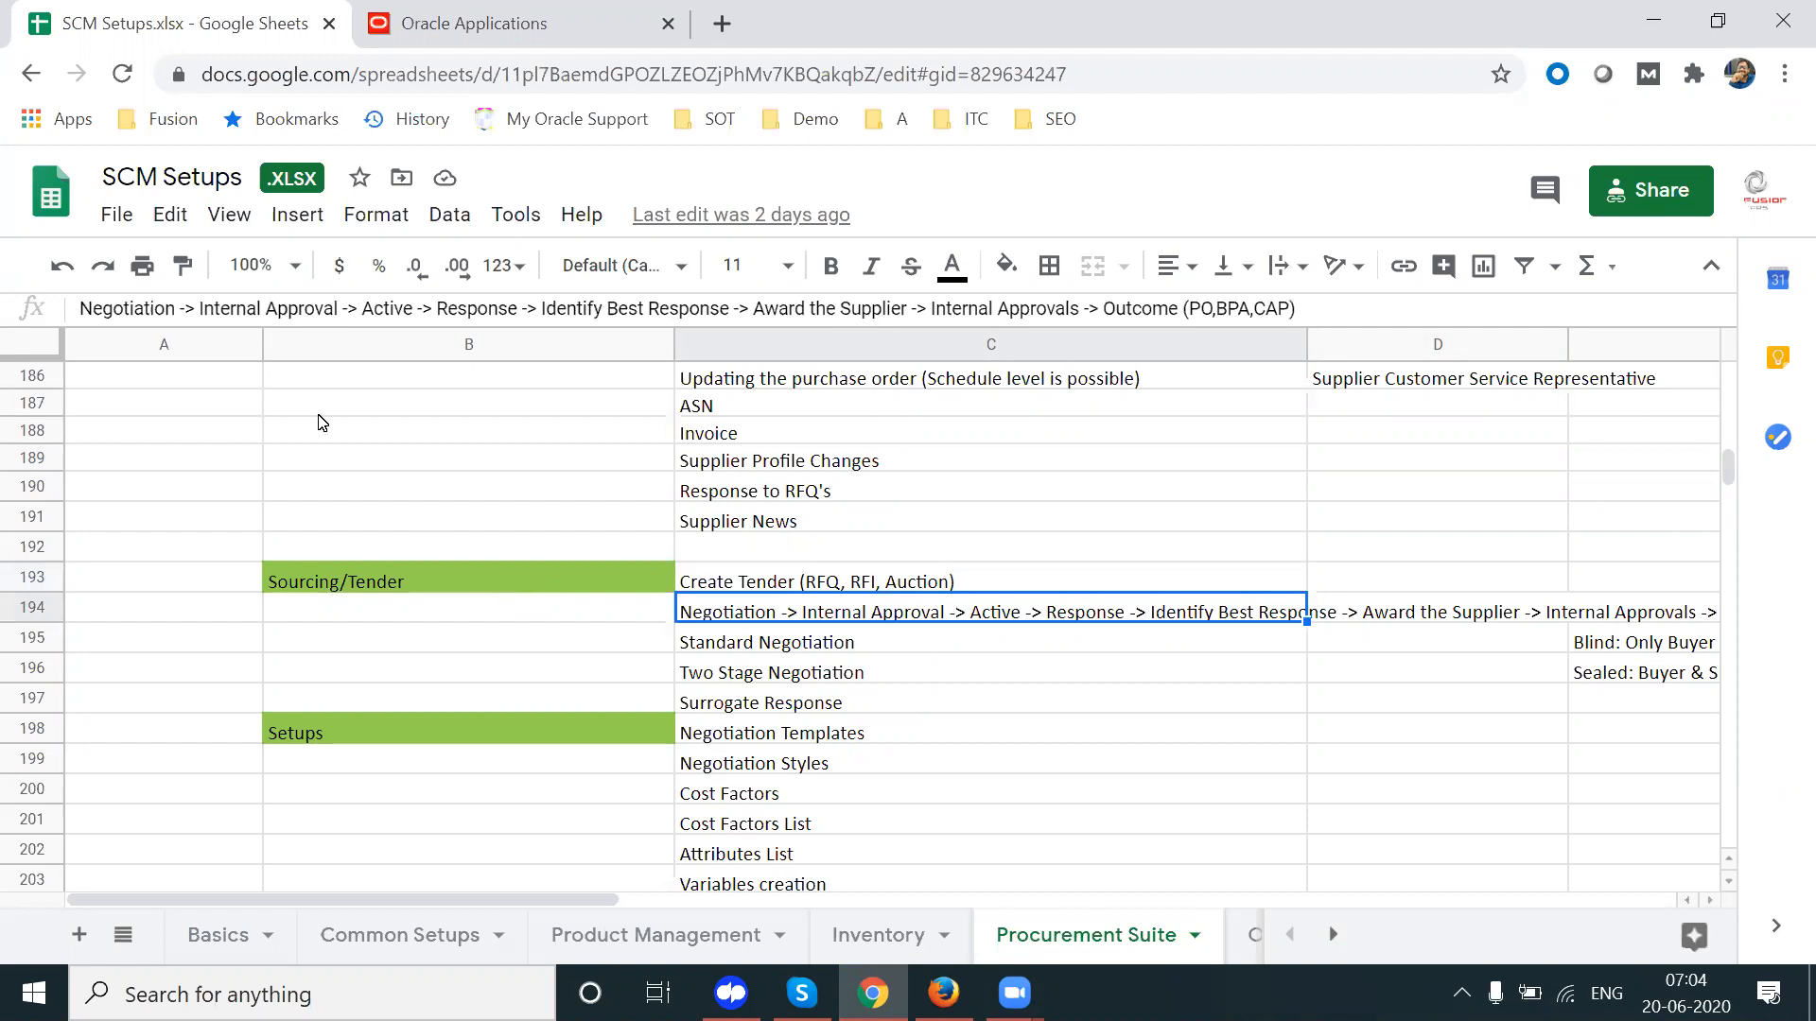
Step: Review the C194 negotiation flow, from Negotiation through Internal Approvals to the outcome options
drag(81, 308, 179, 312)
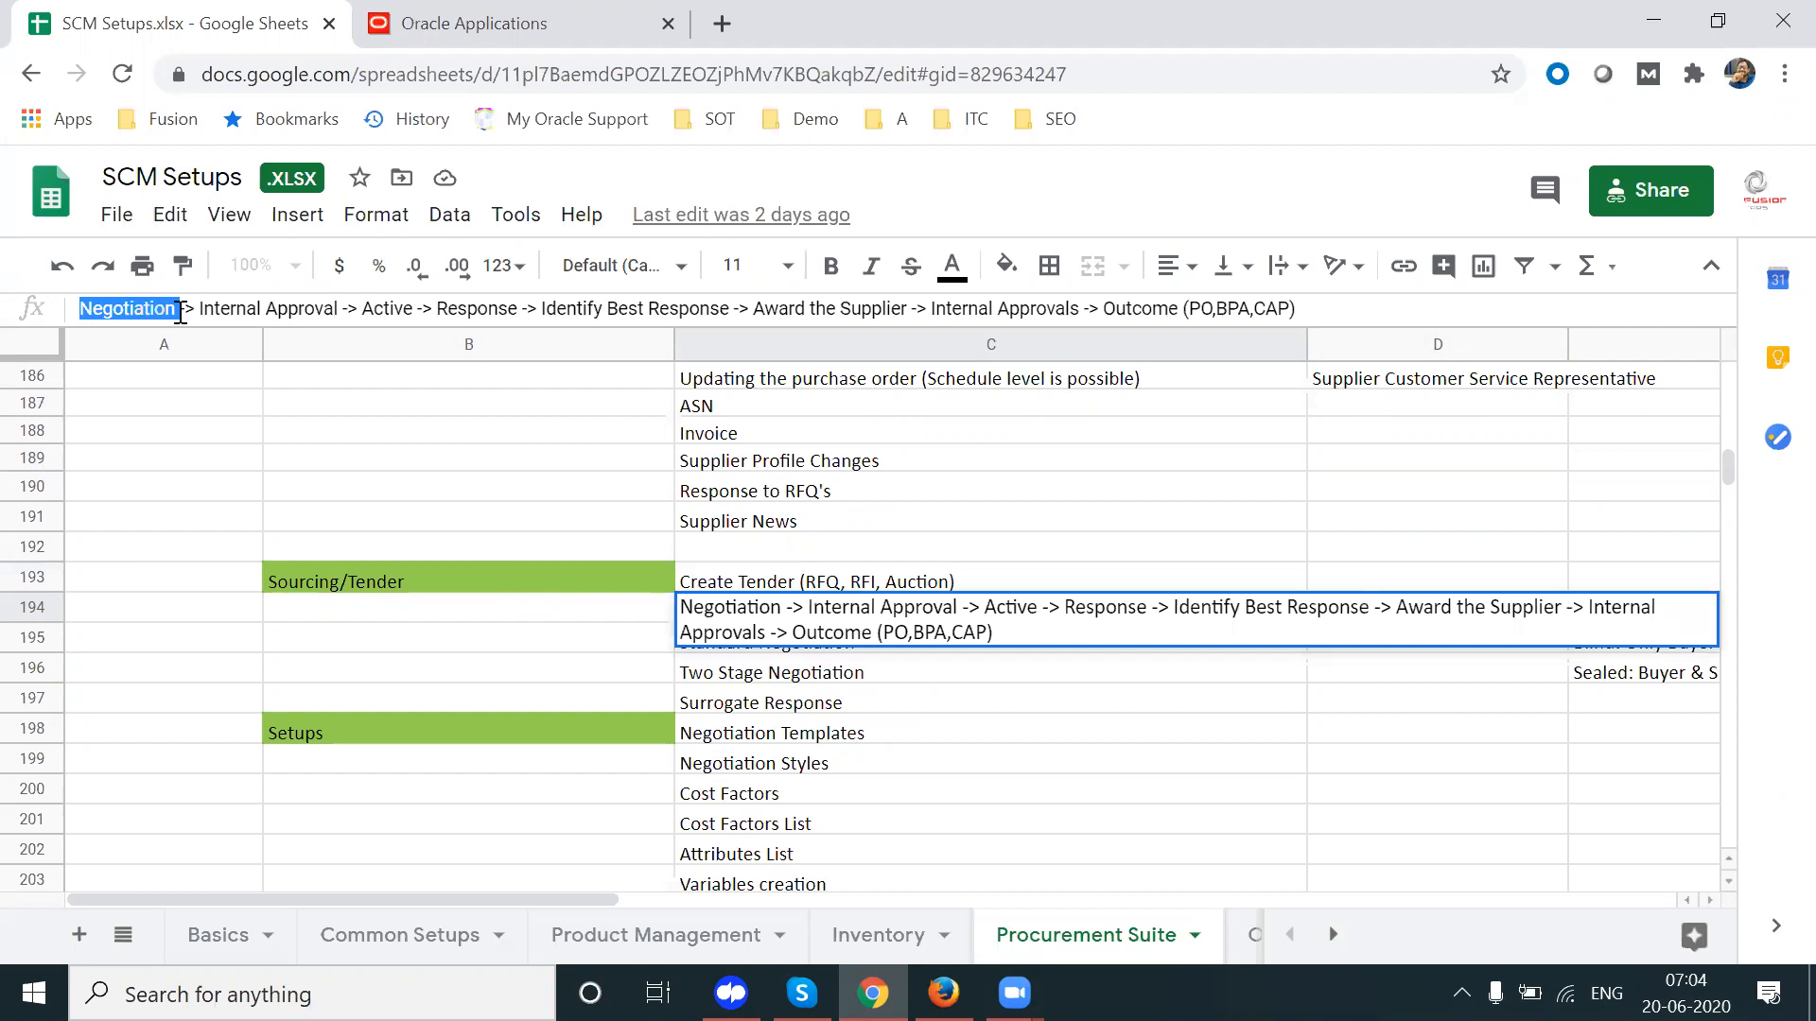
drag(180, 312, 415, 310)
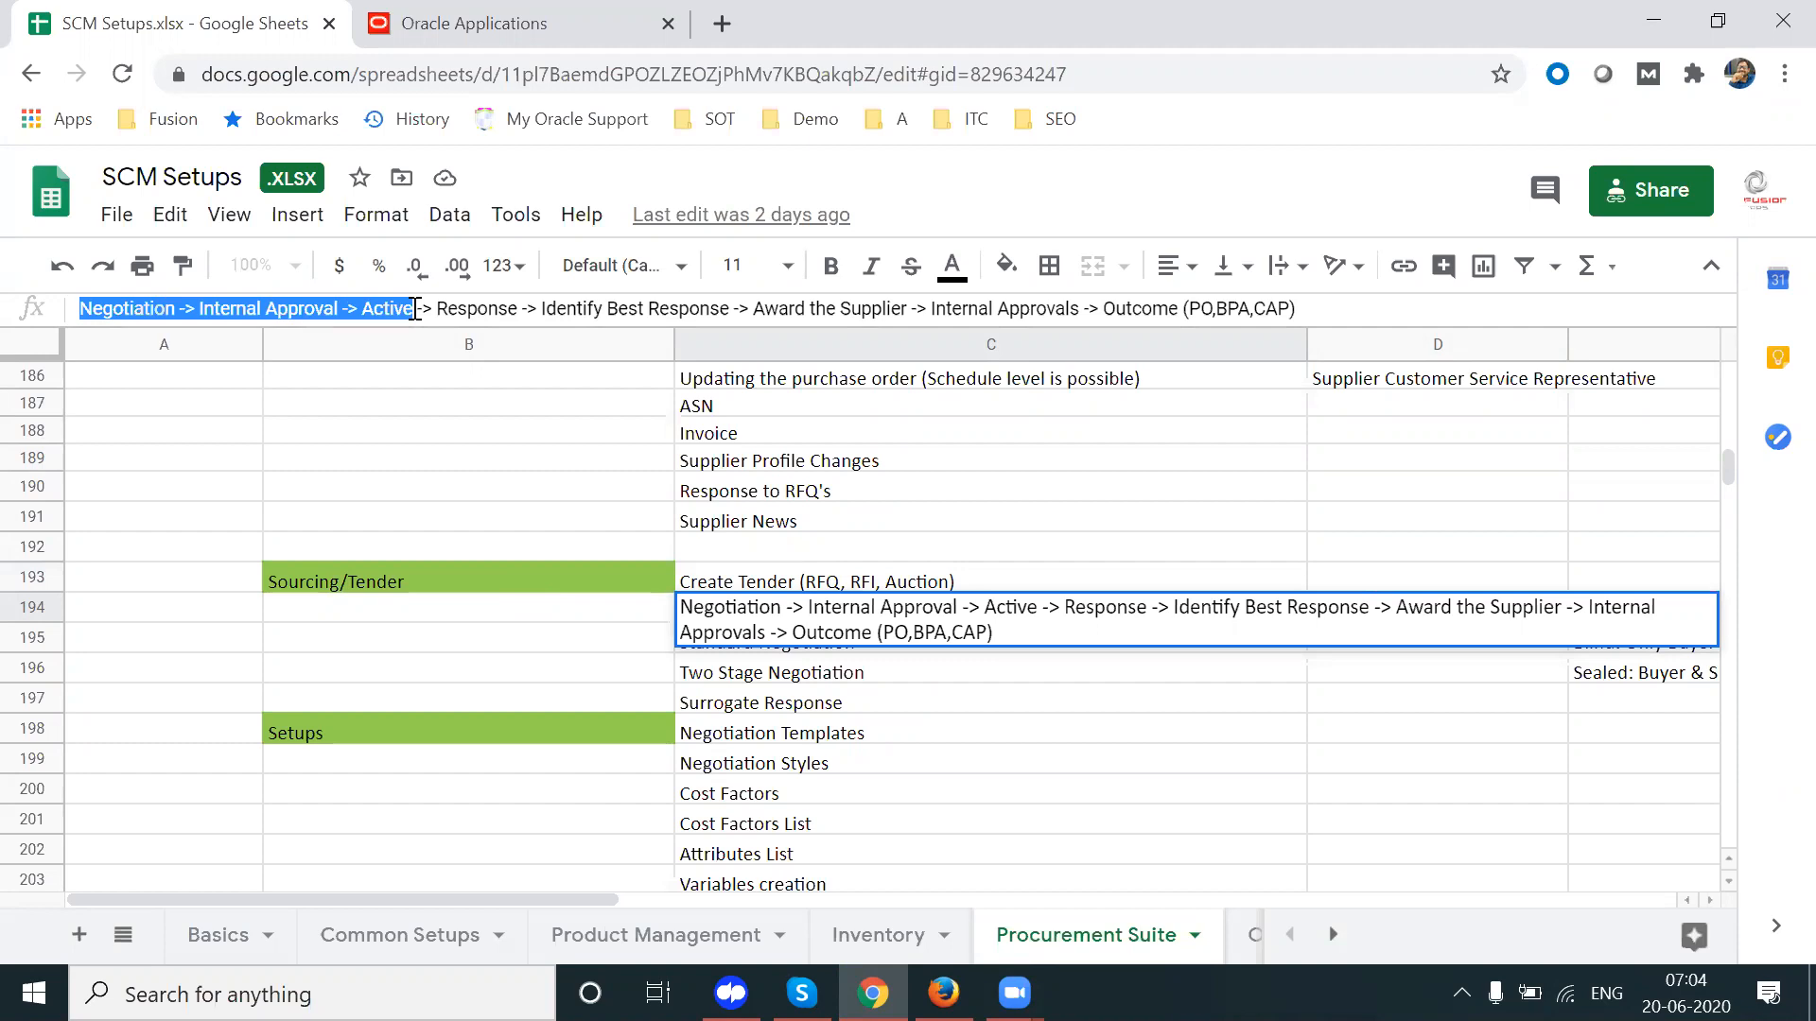
drag(438, 311, 517, 310)
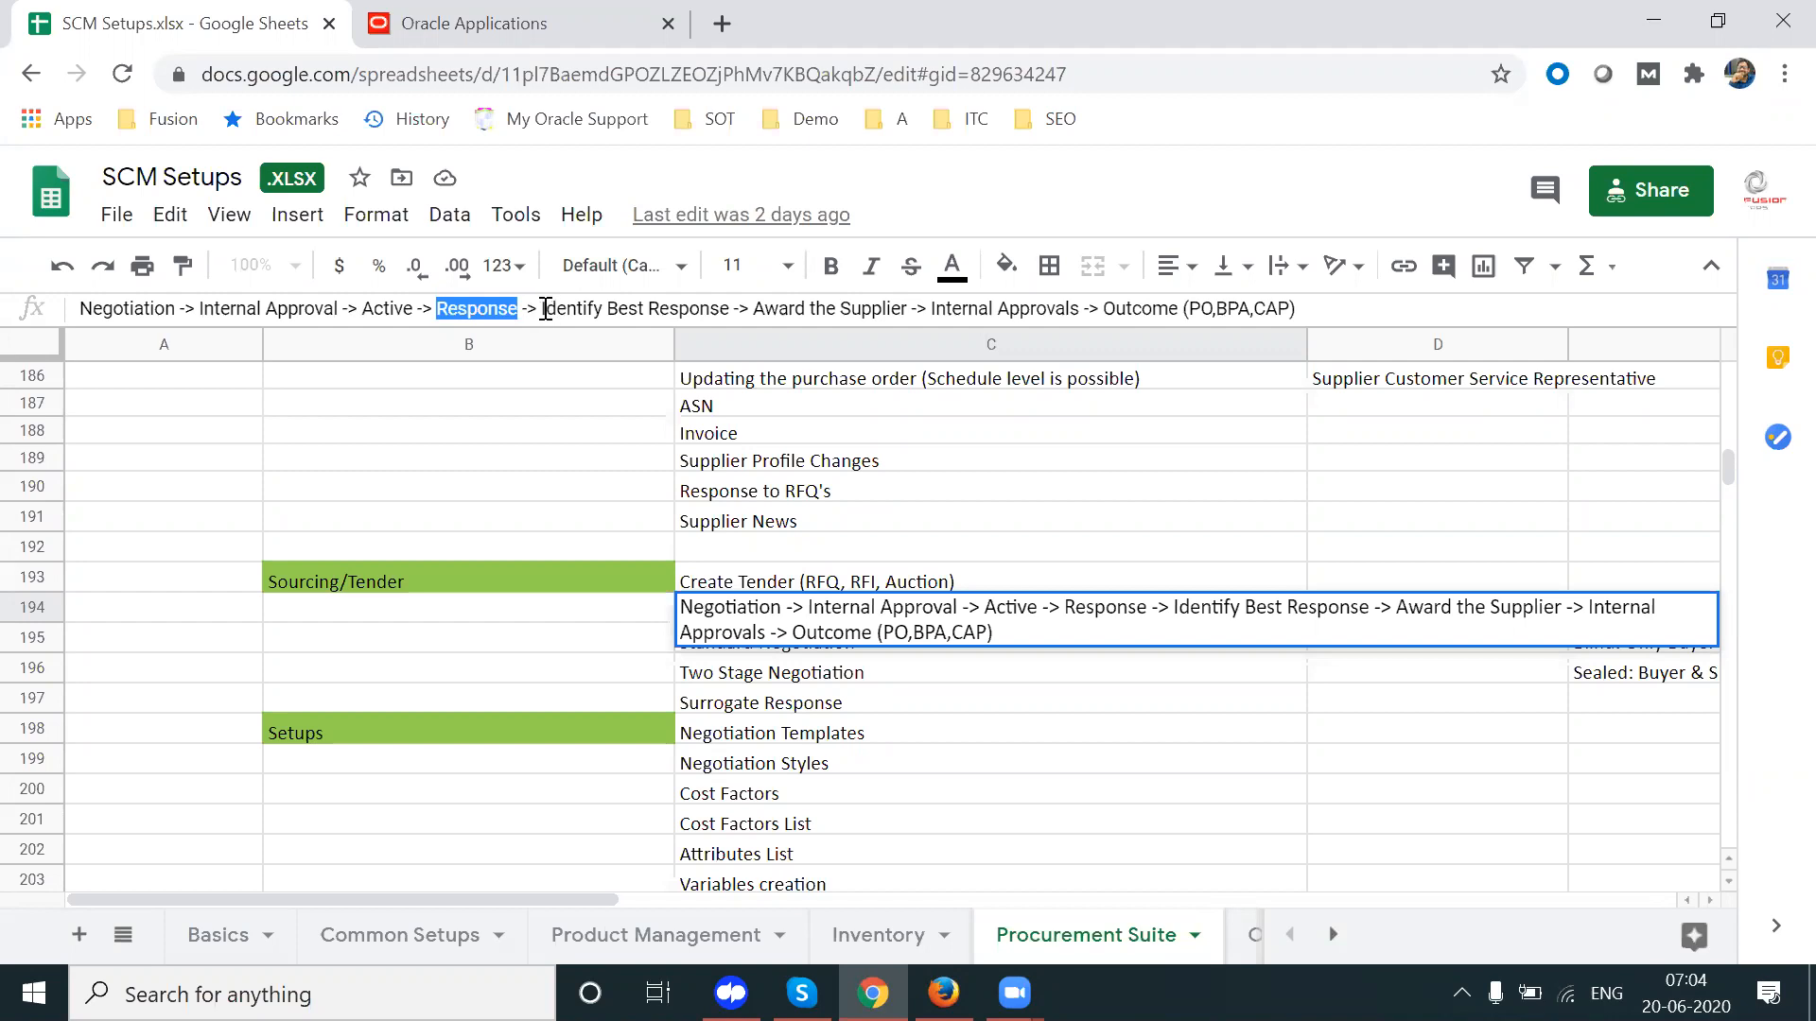
drag(542, 309, 730, 308)
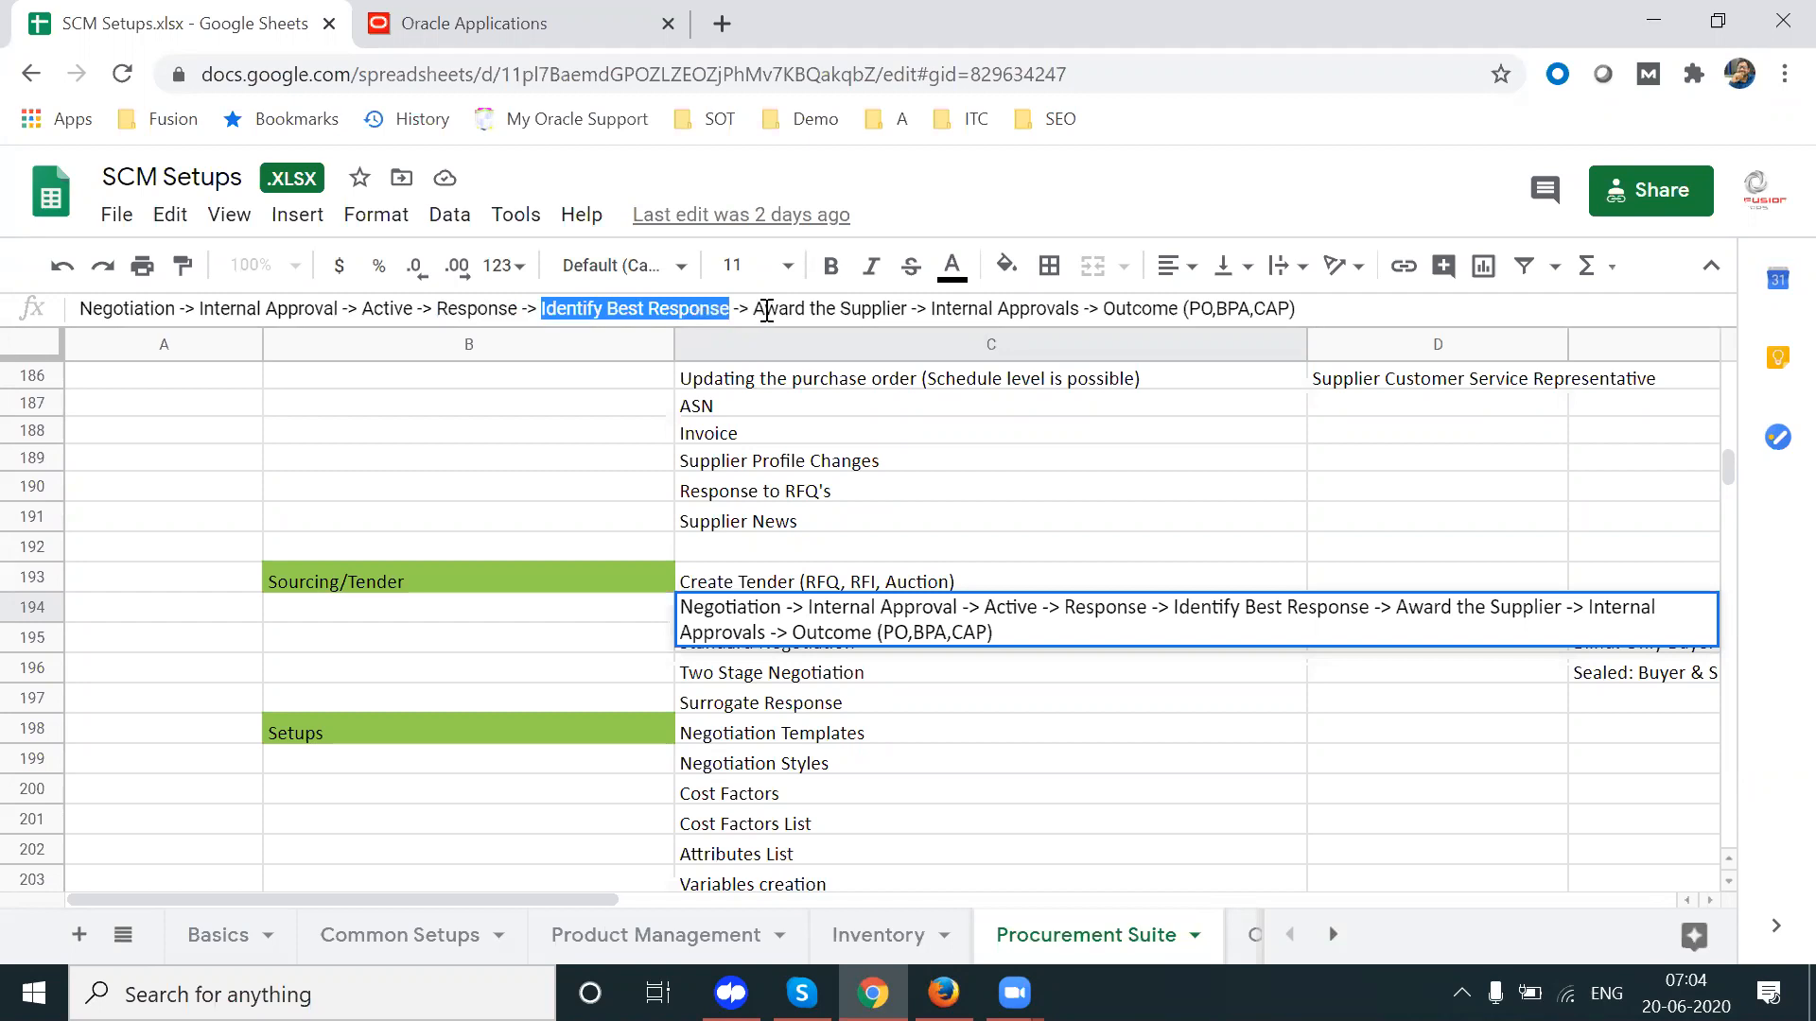
drag(760, 310, 904, 315)
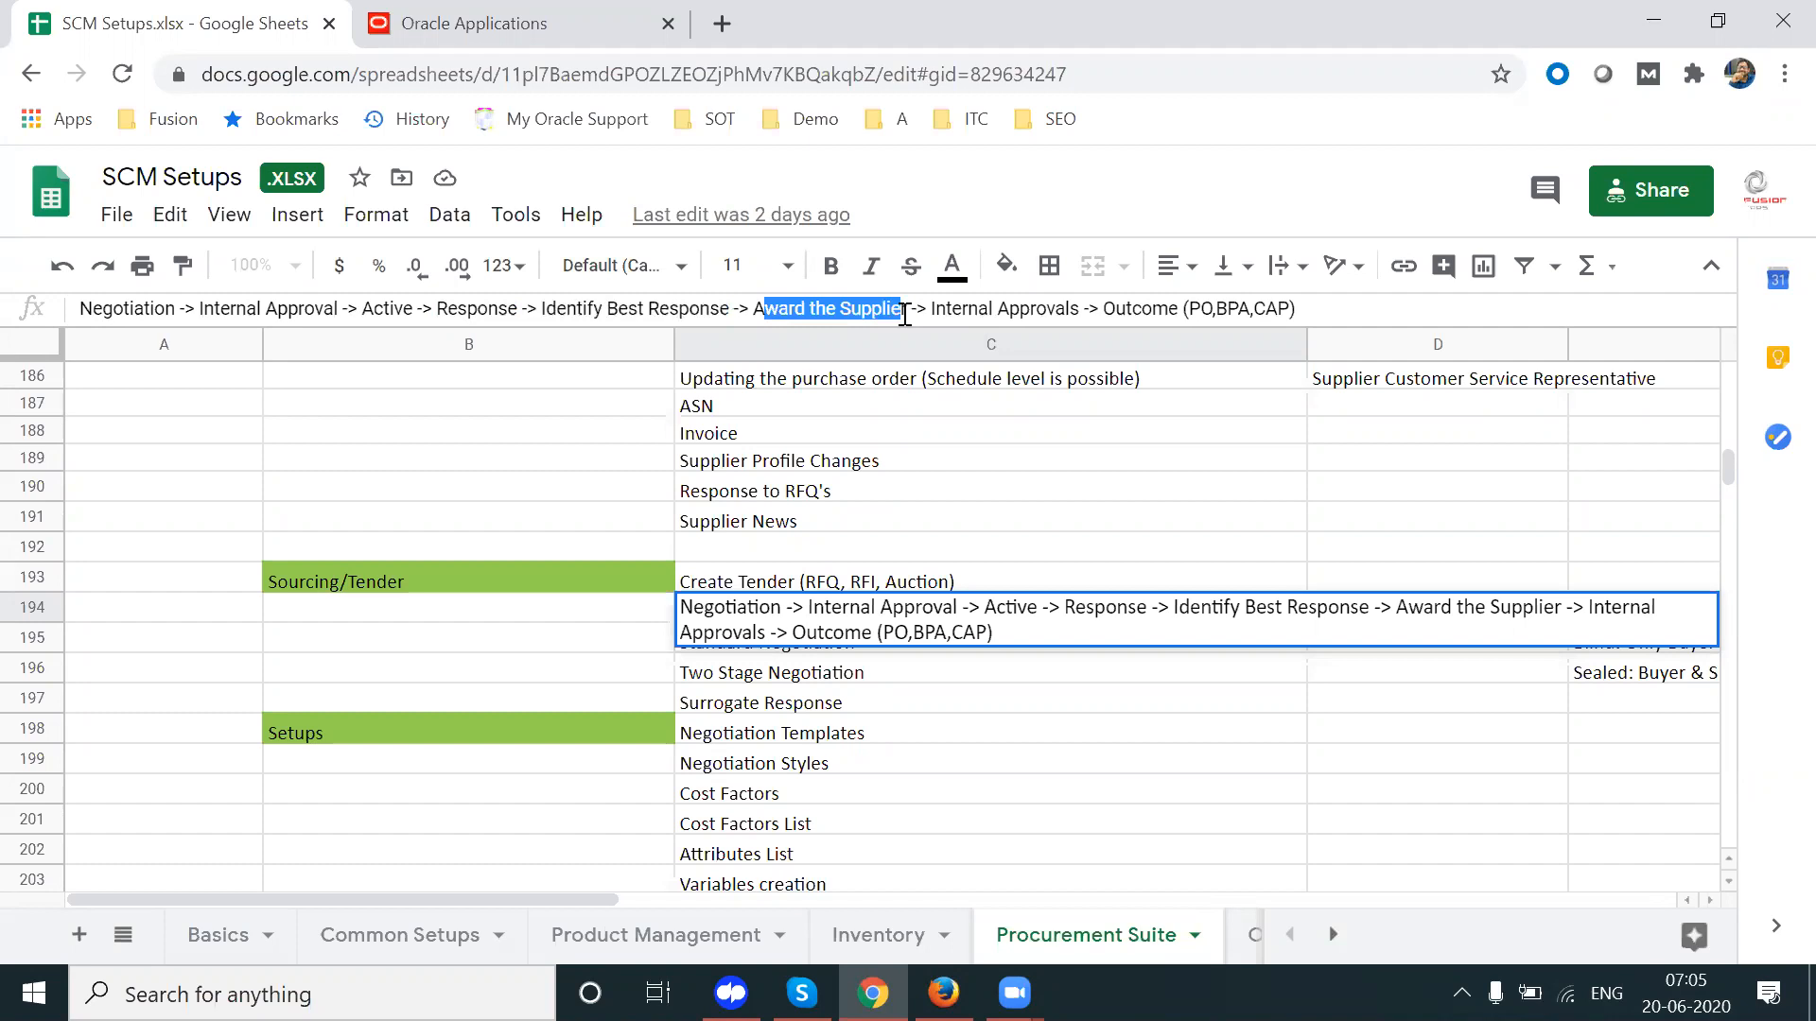
drag(929, 310, 1184, 310)
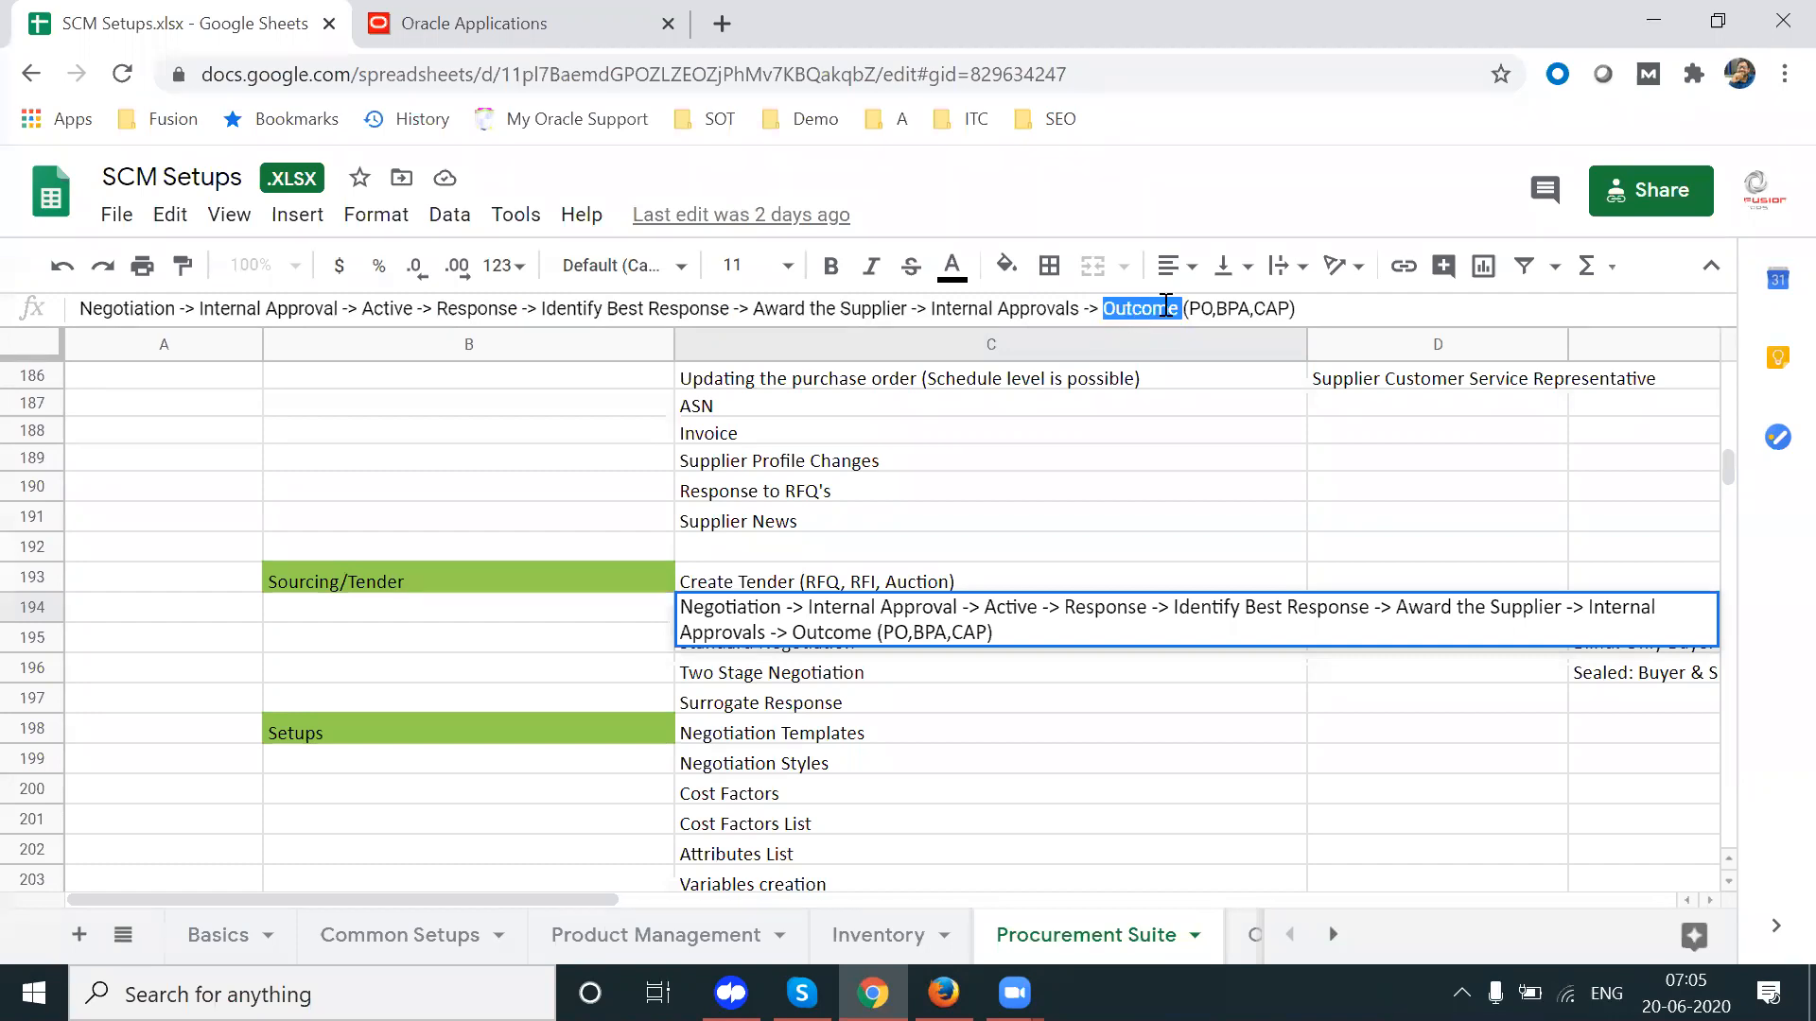
drag(1187, 309, 1284, 312)
Step: Change CAP to CP in the flow's outcome list and finish editing cell C194
click(1284, 312)
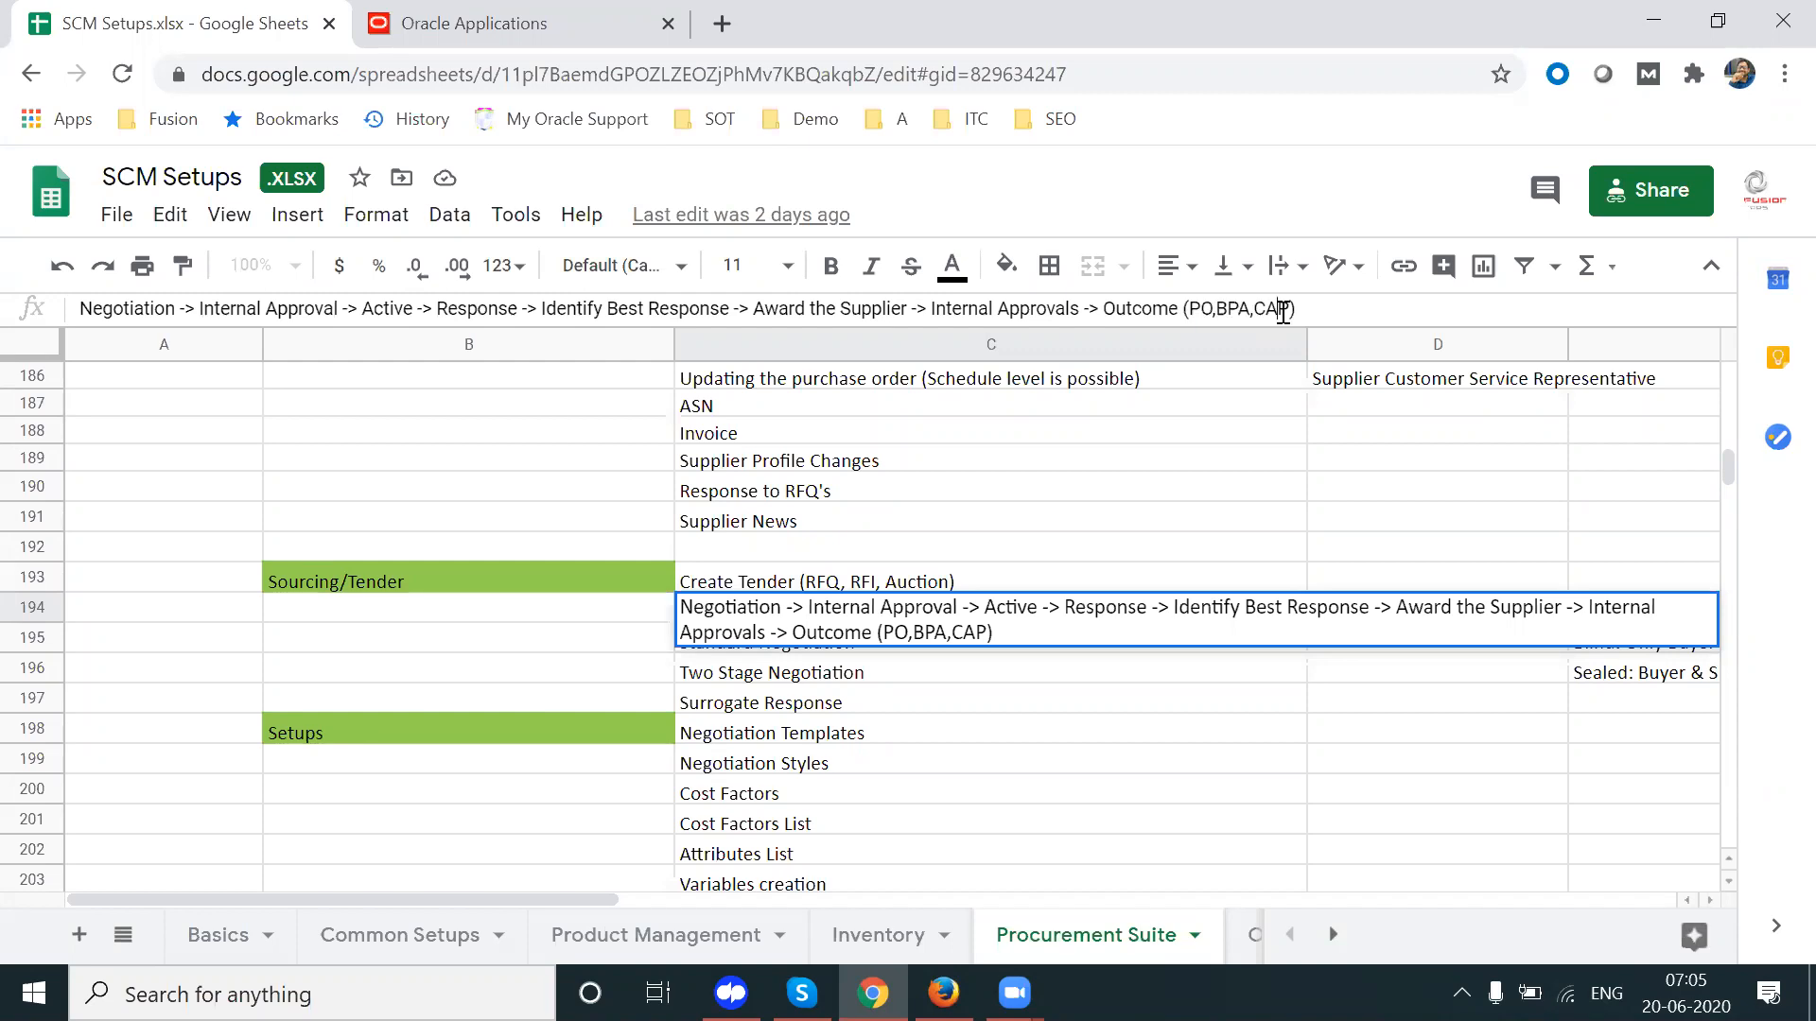
key(BackSpace)
drag(1250, 312, 1276, 312)
drag(1107, 310, 1289, 309)
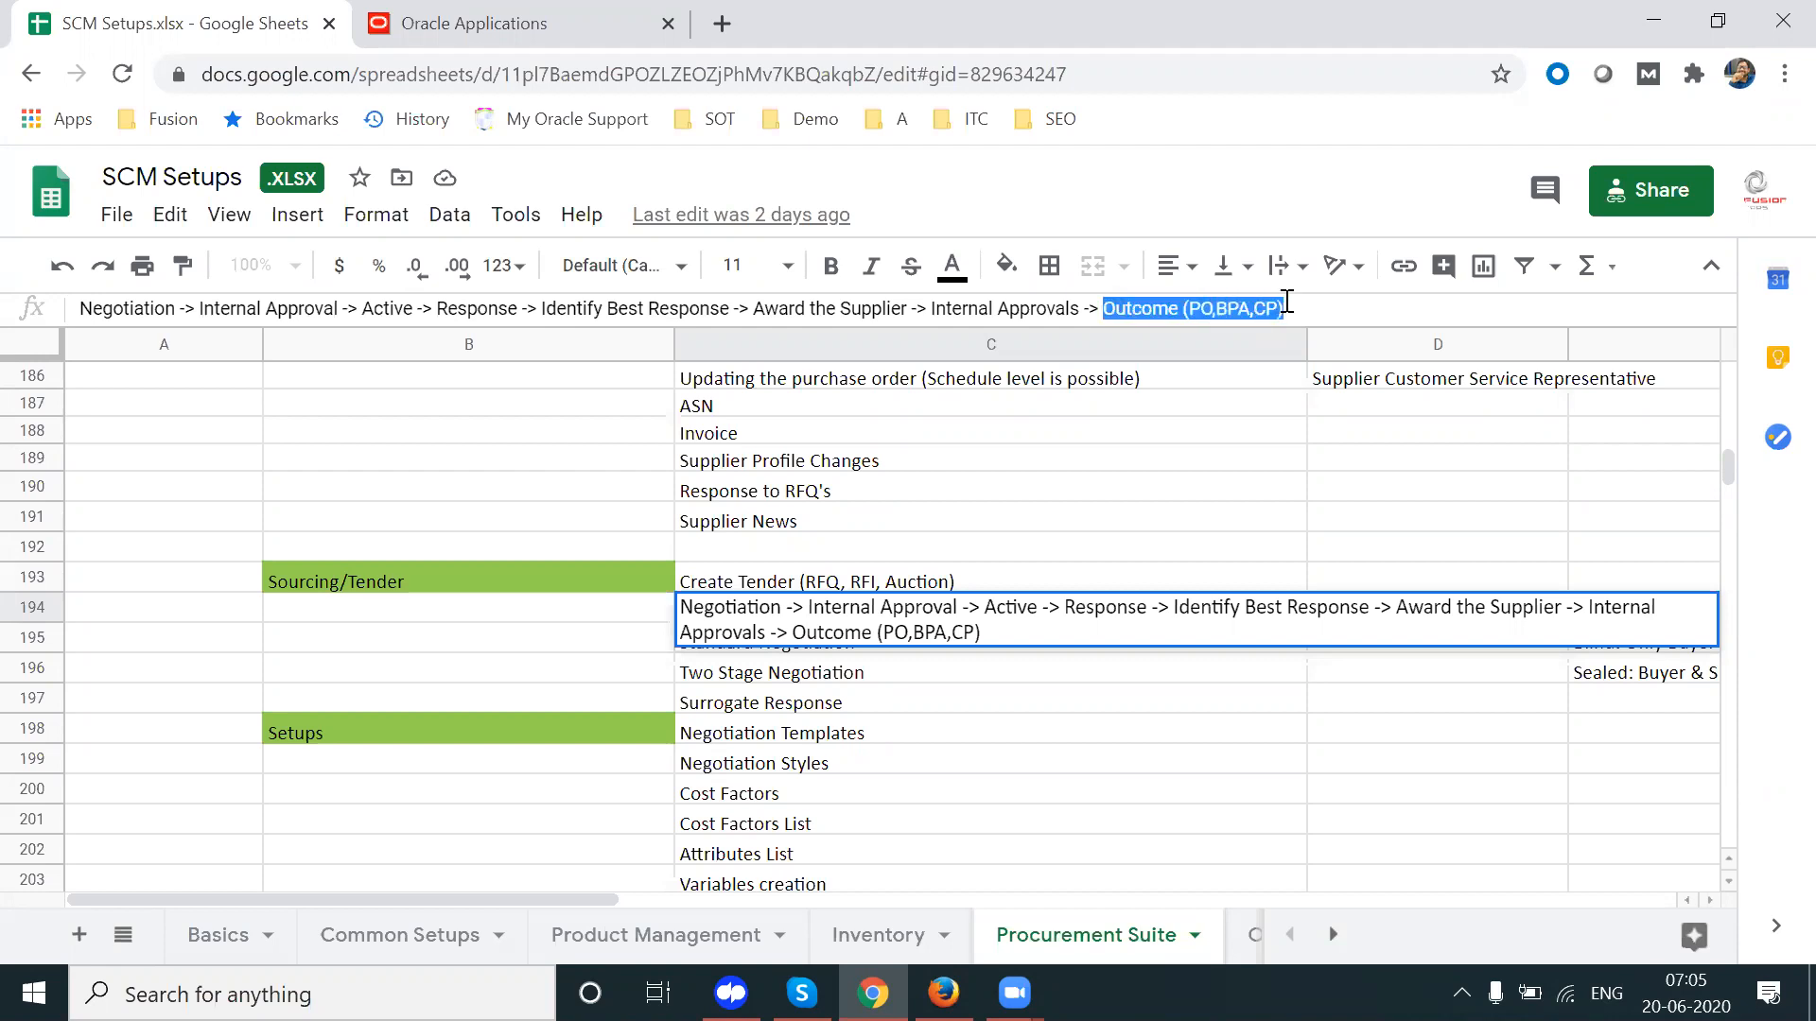
click(987, 702)
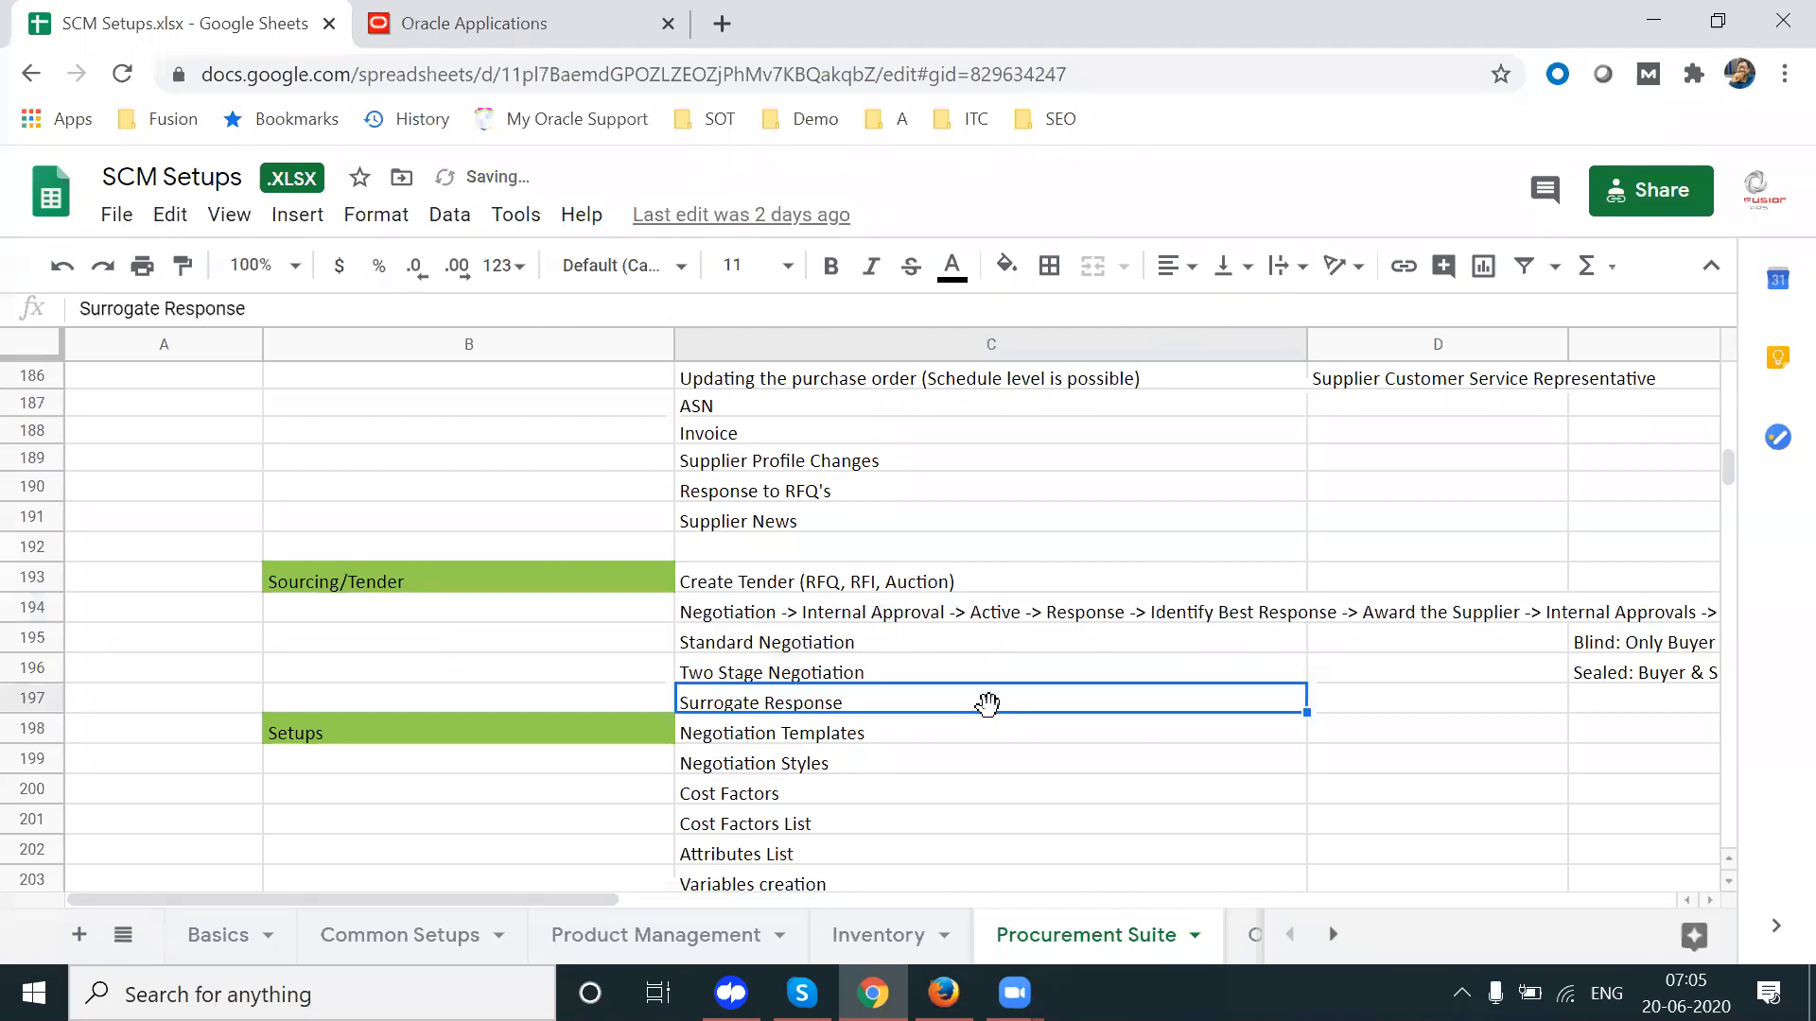
Step: Check the Standard Negotiation and Create Tender cells, then bring up the Oracle sign-in window
click(741, 643)
key(Up)
key(Down)
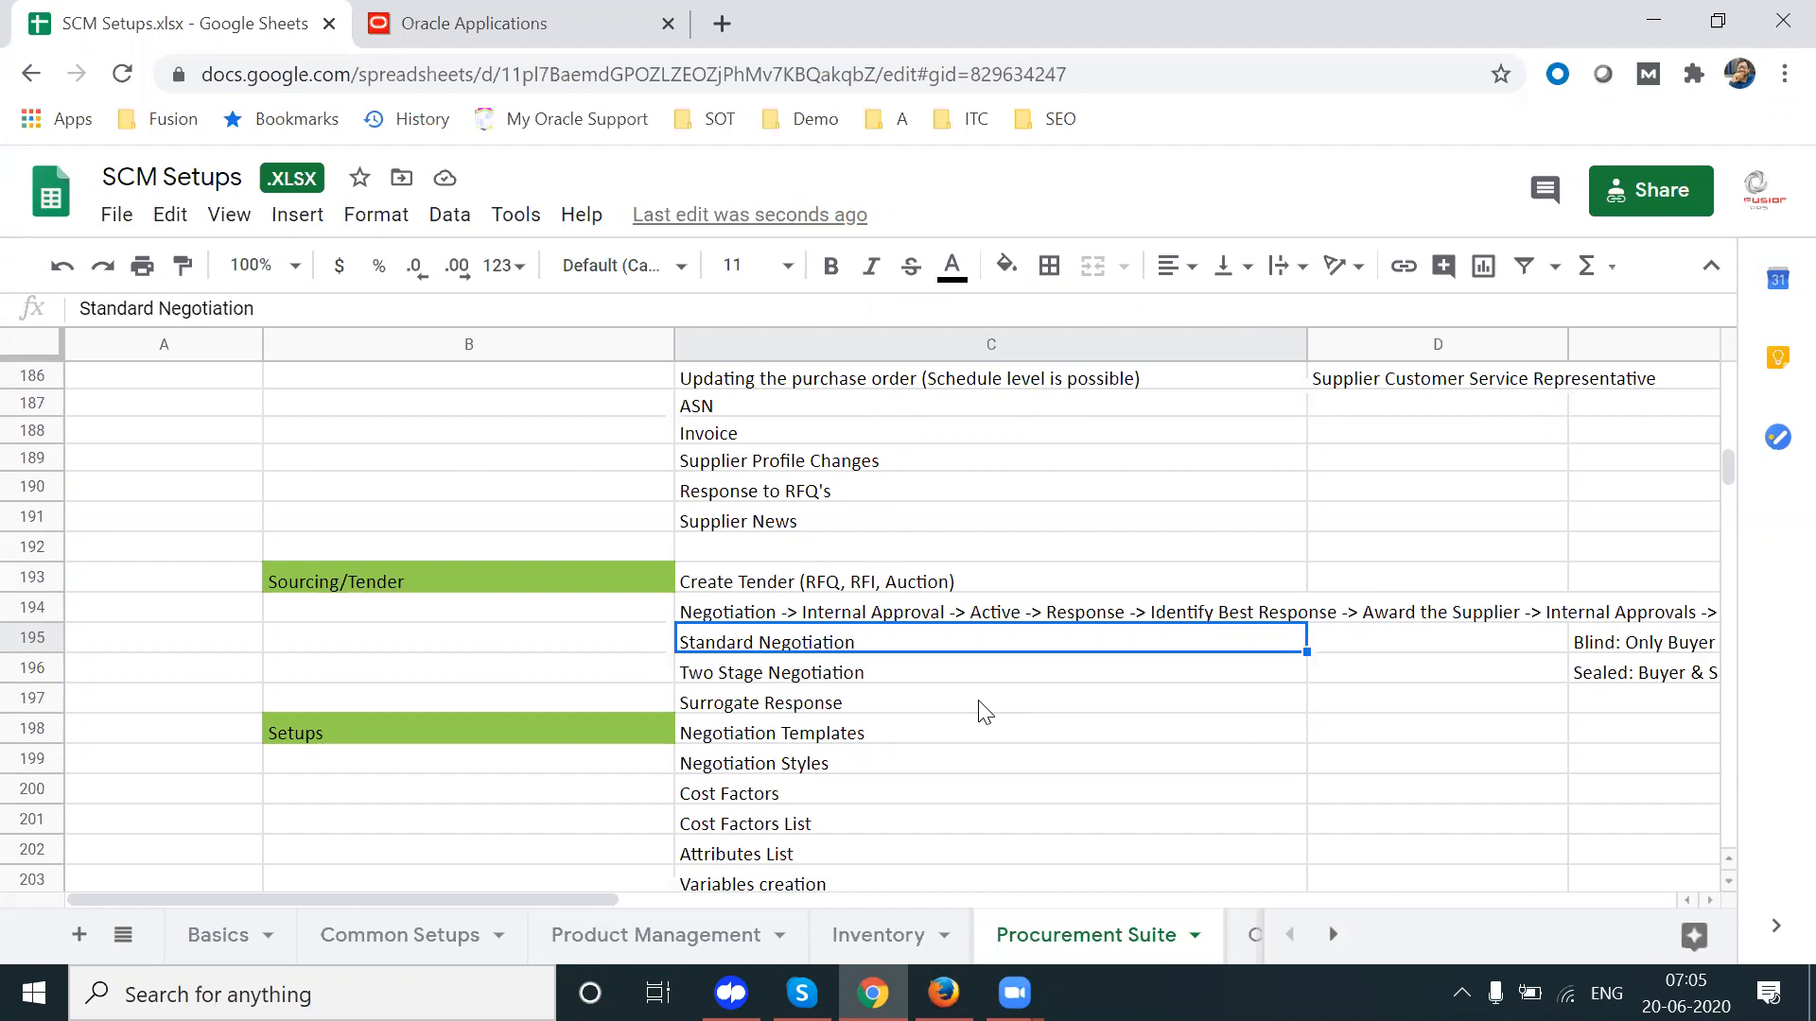
click(799, 579)
click(765, 646)
click(943, 993)
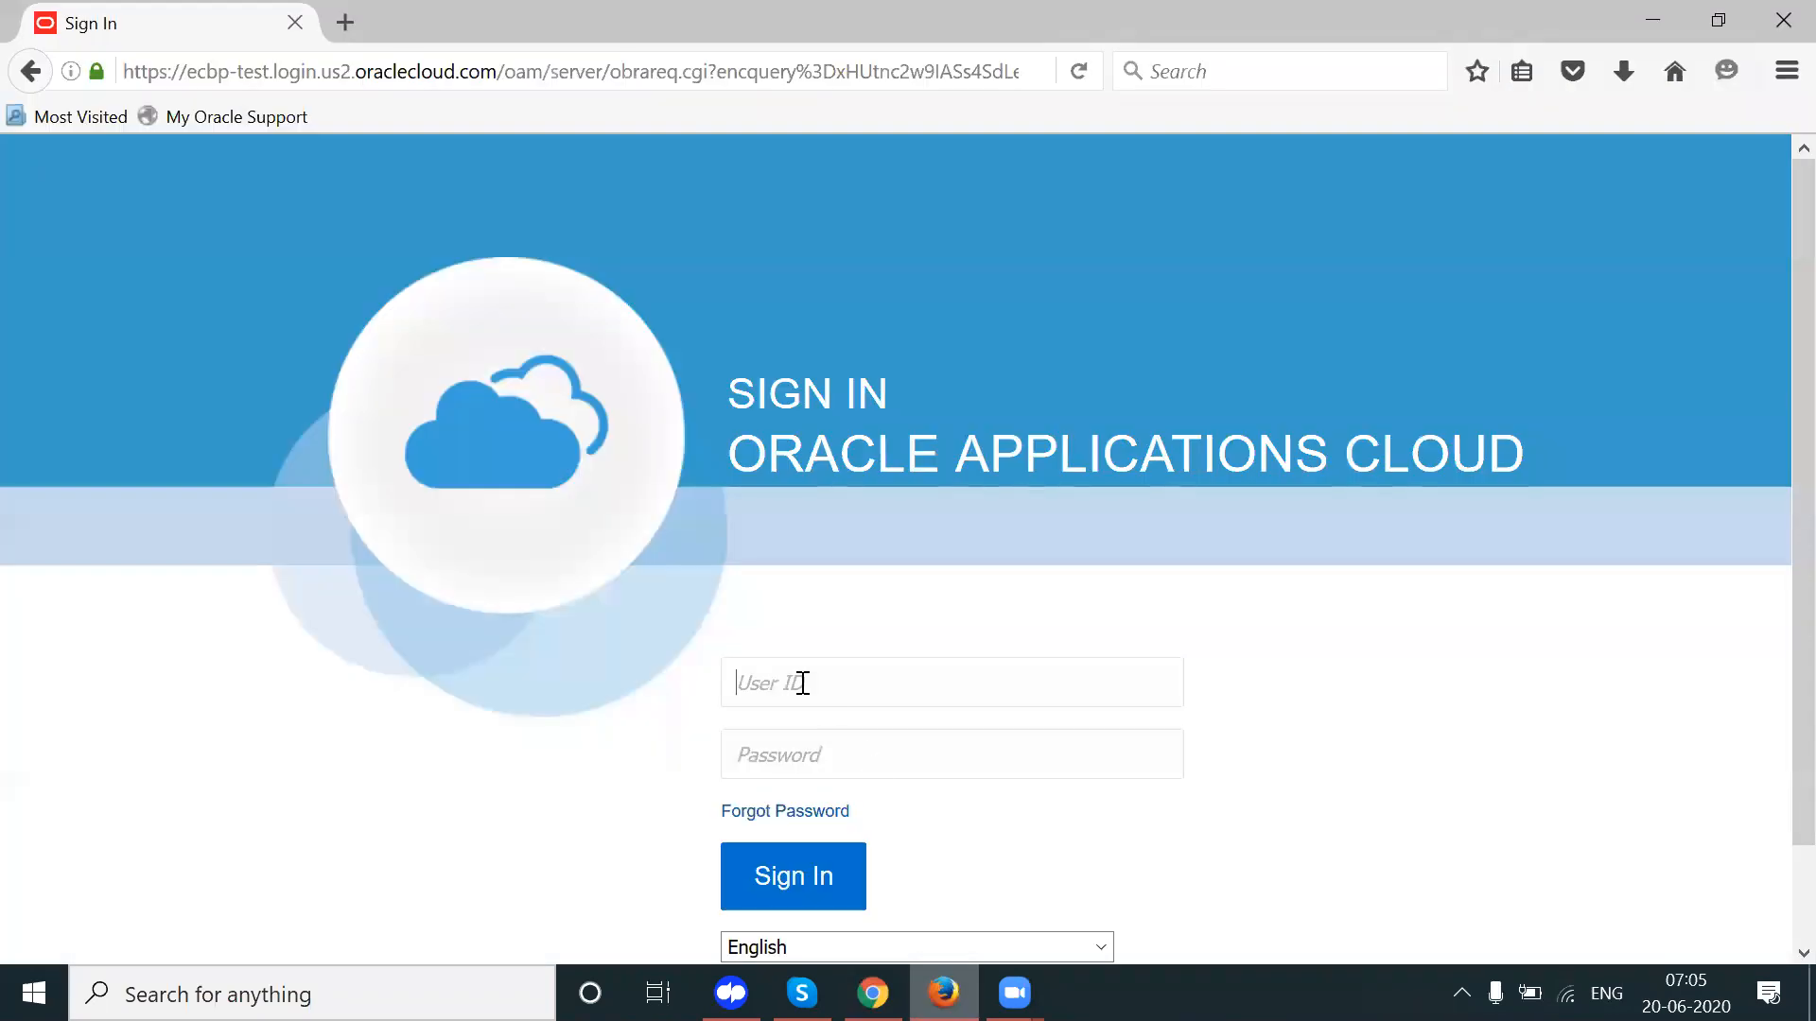
Step: Sign in to Oracle Fusion Cloud with the saved user ID from the autocomplete suggestions
click(802, 683)
text(kr)
key(Down)
key(Down)
key(Return)
click(794, 878)
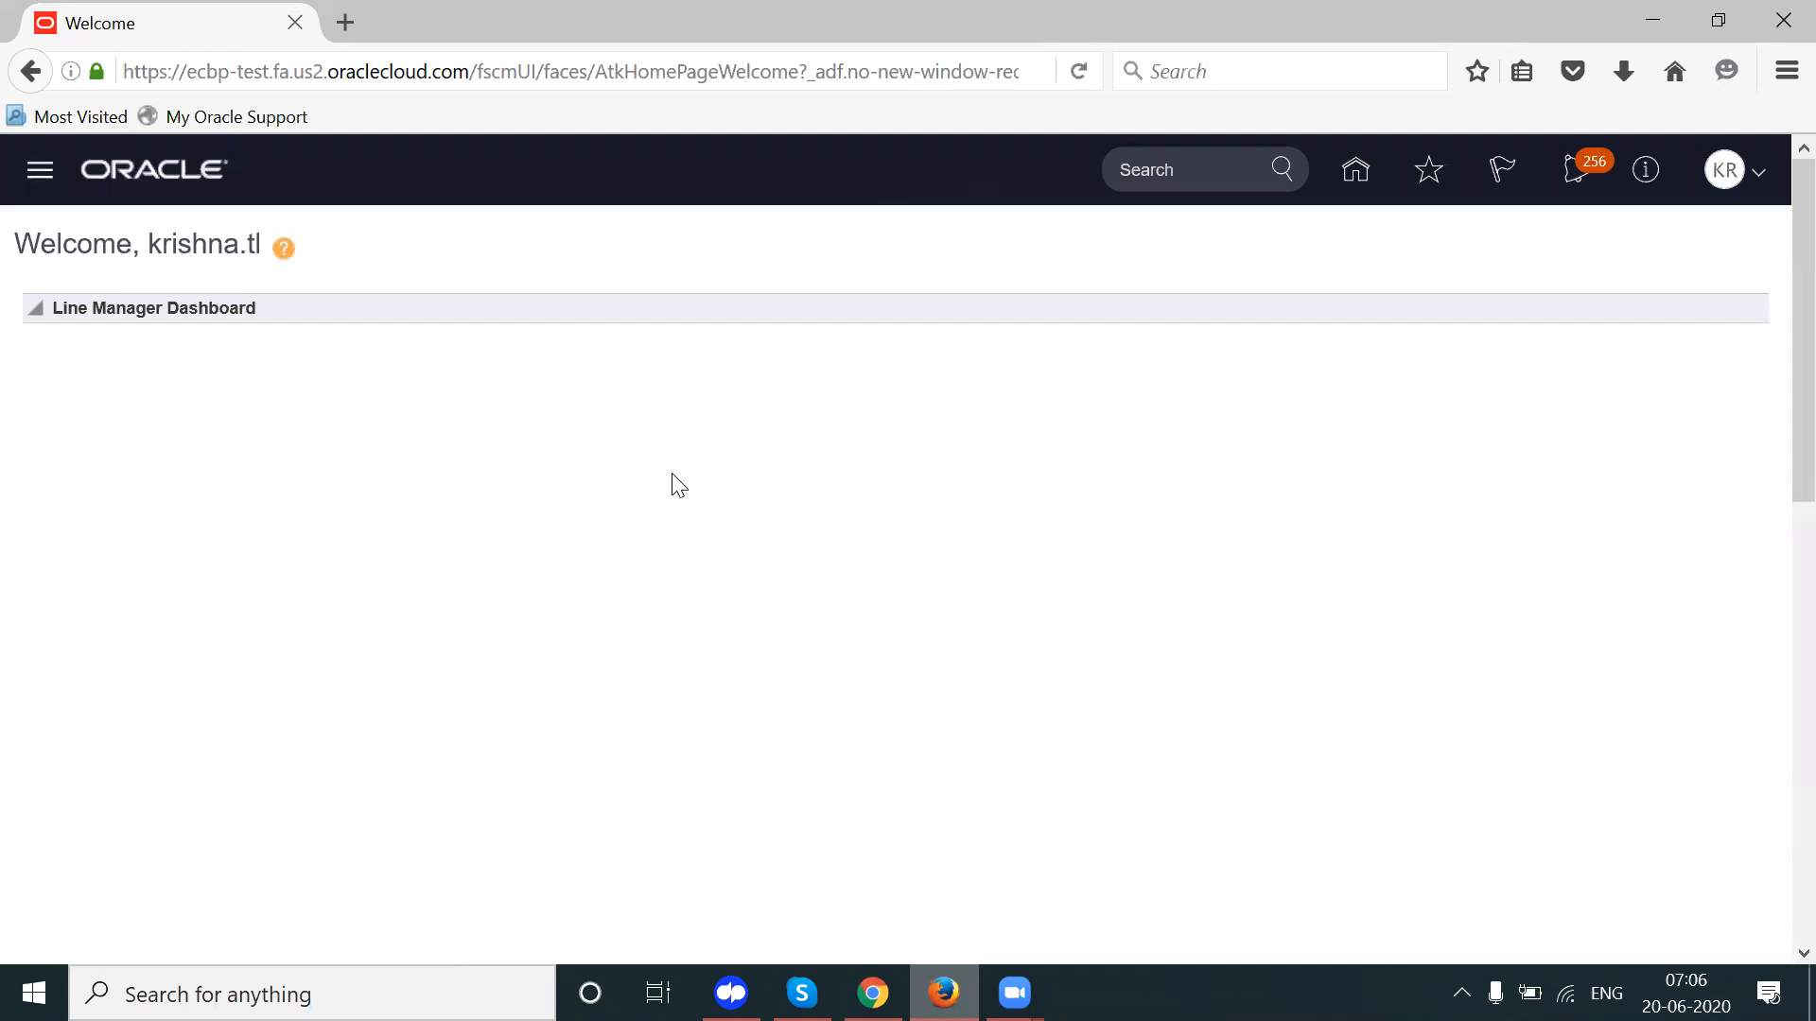
Step: Go from the Home page through the Procurement tile to the Tenders overview and its tasks
click(1385, 170)
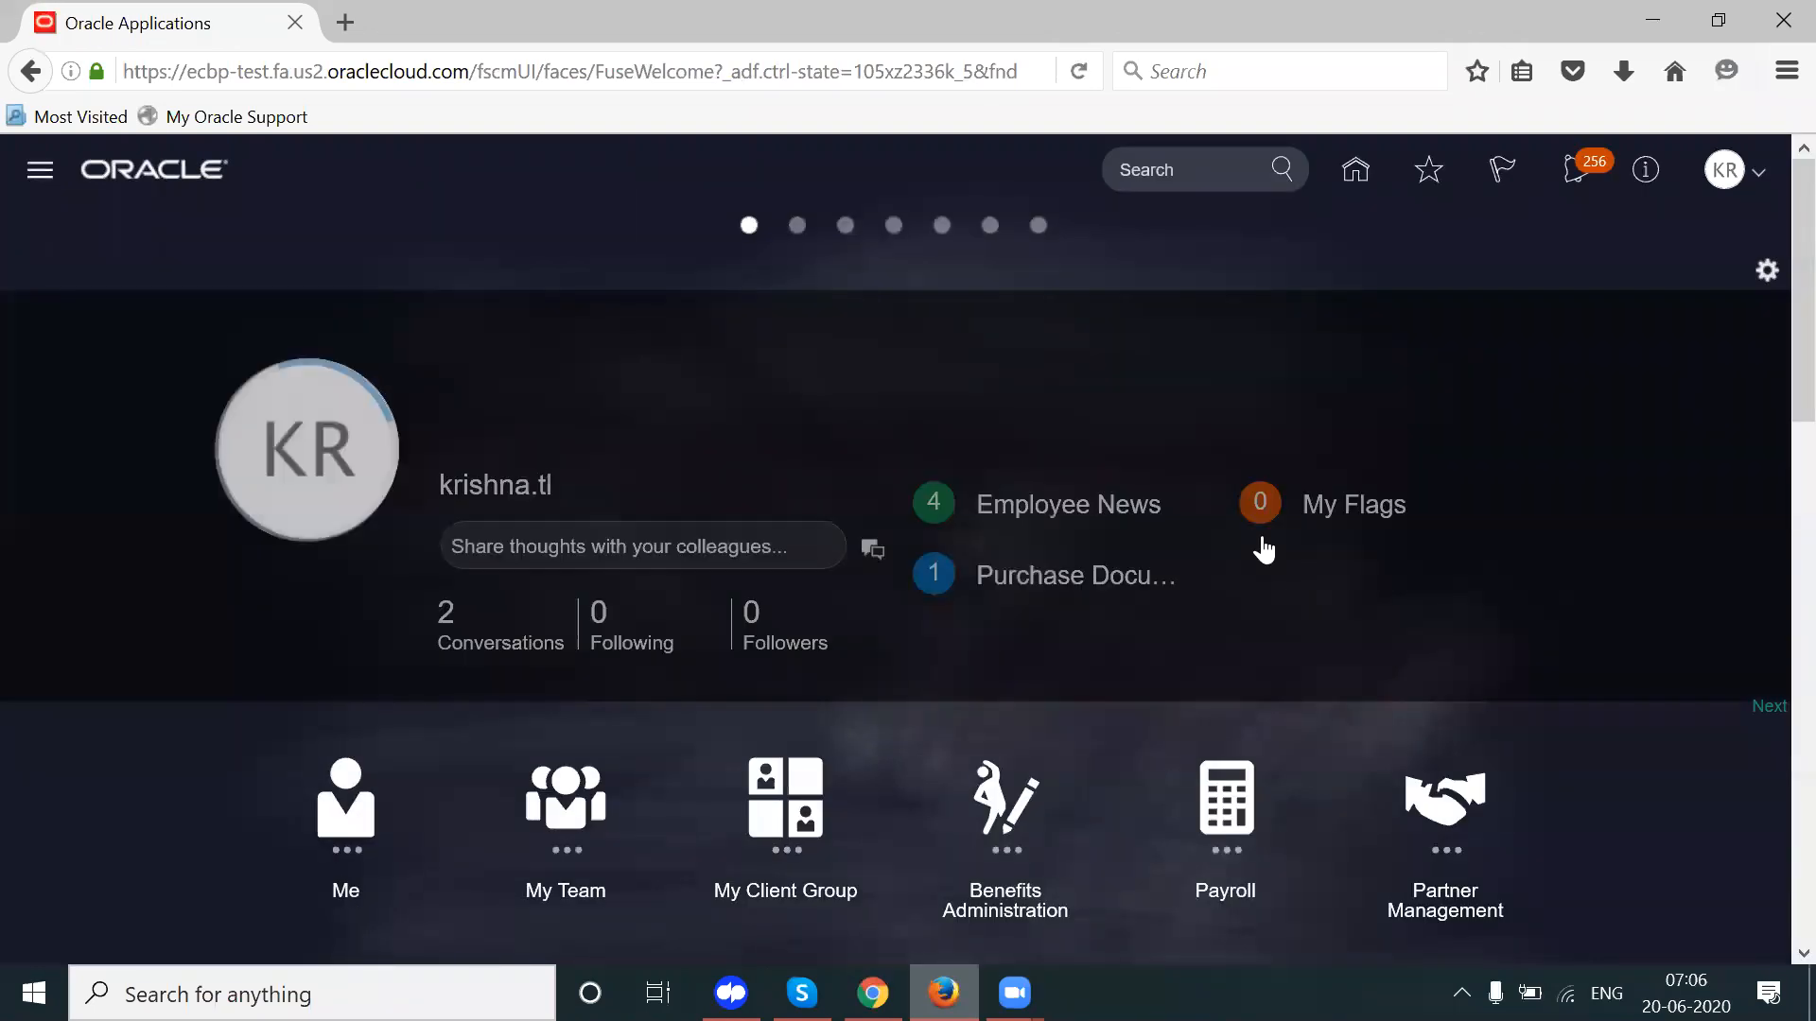
scroll(1775, 379, down, 5)
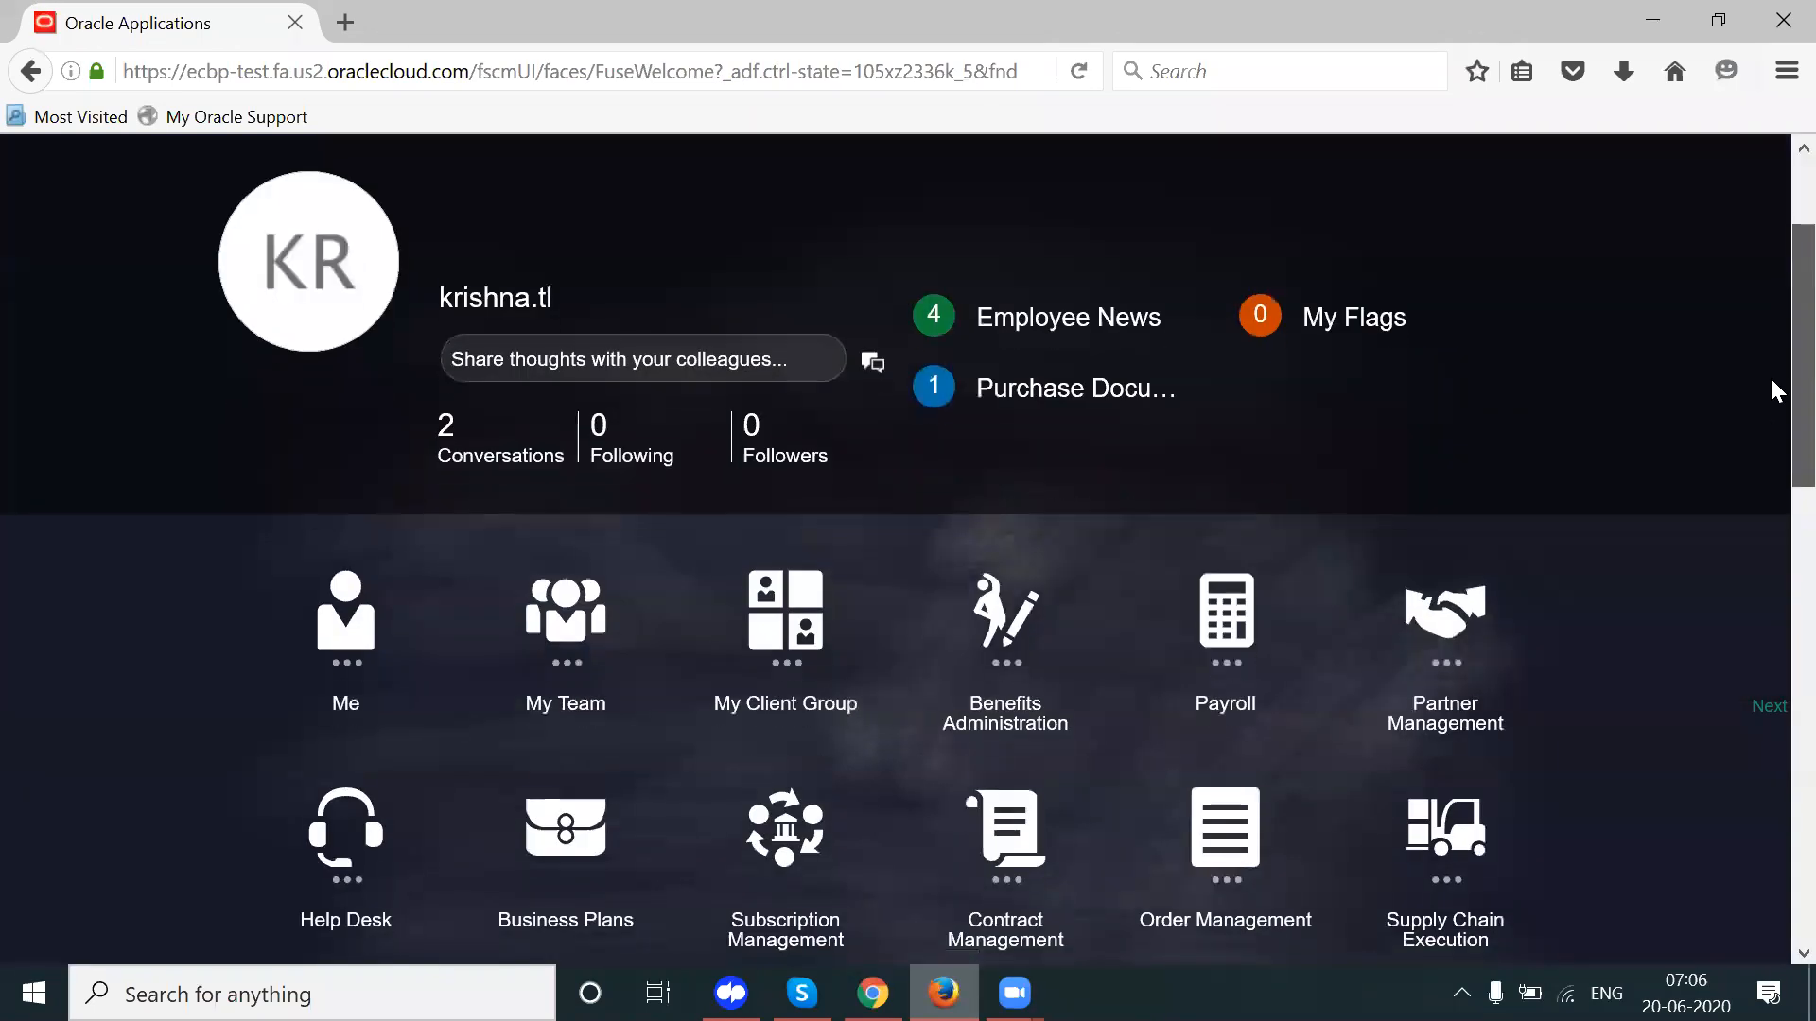
scroll(1774, 523, down, 3)
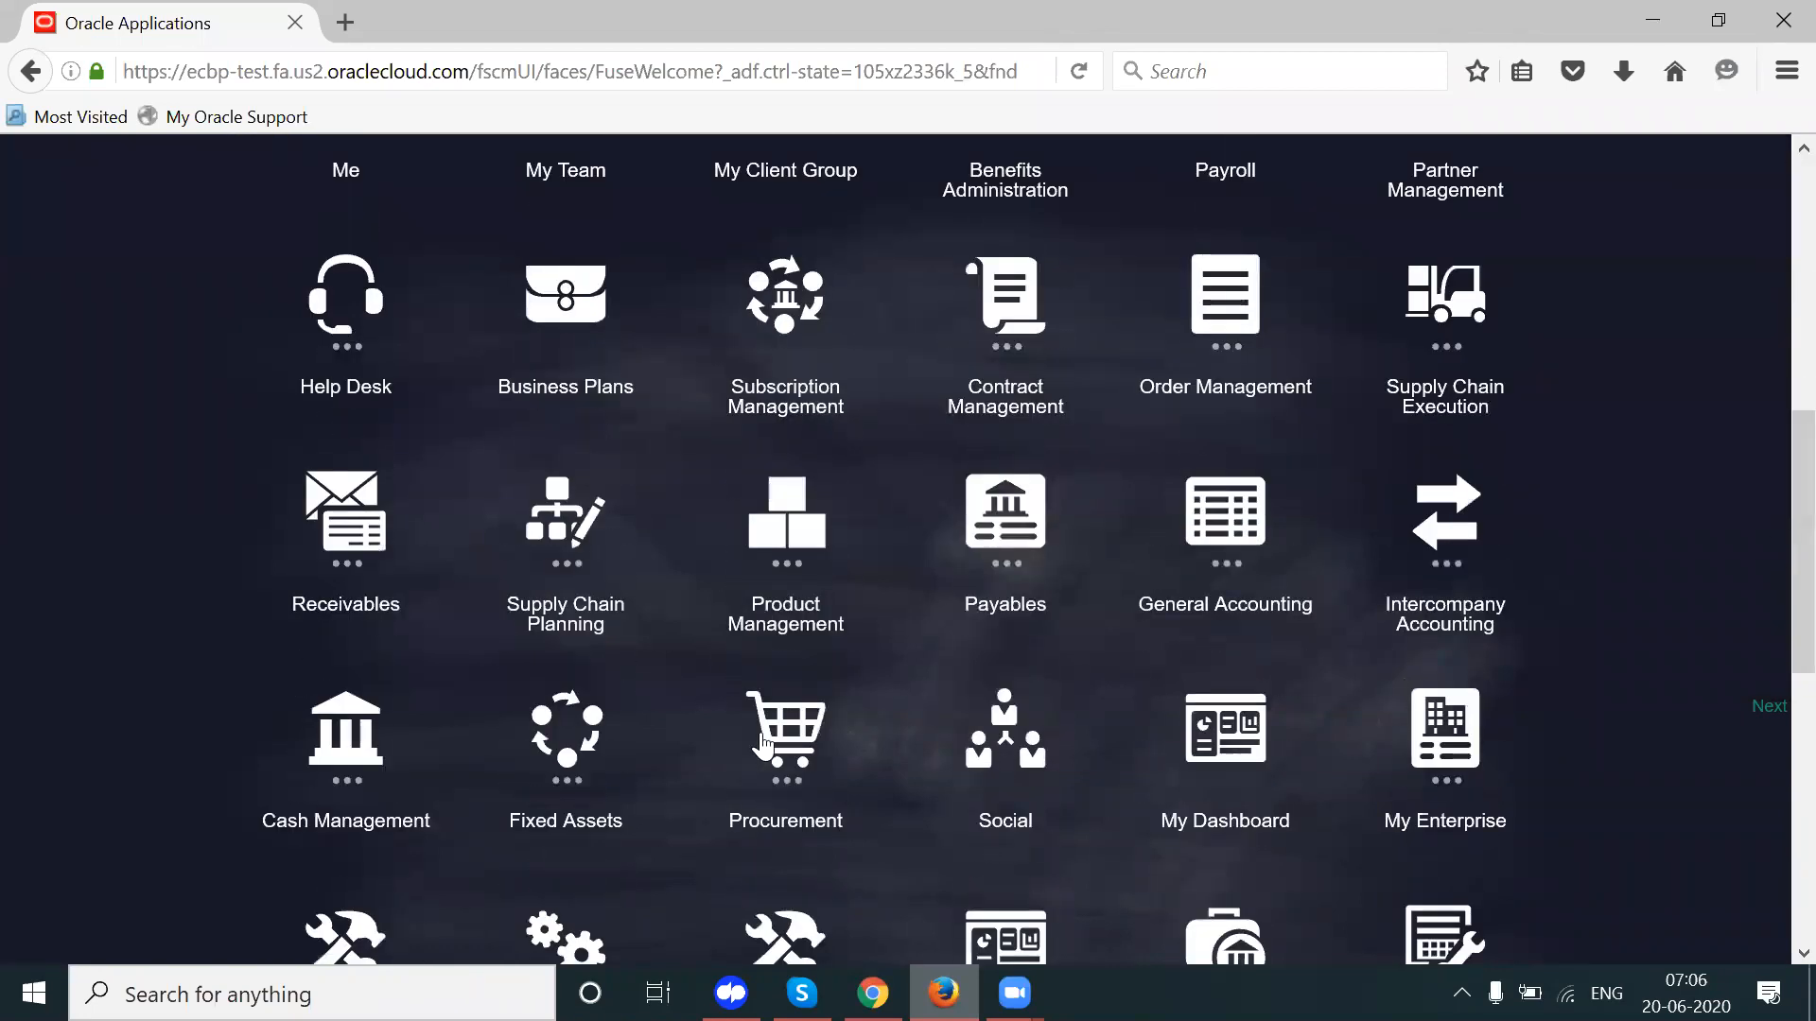
scroll(764, 744, down, 1)
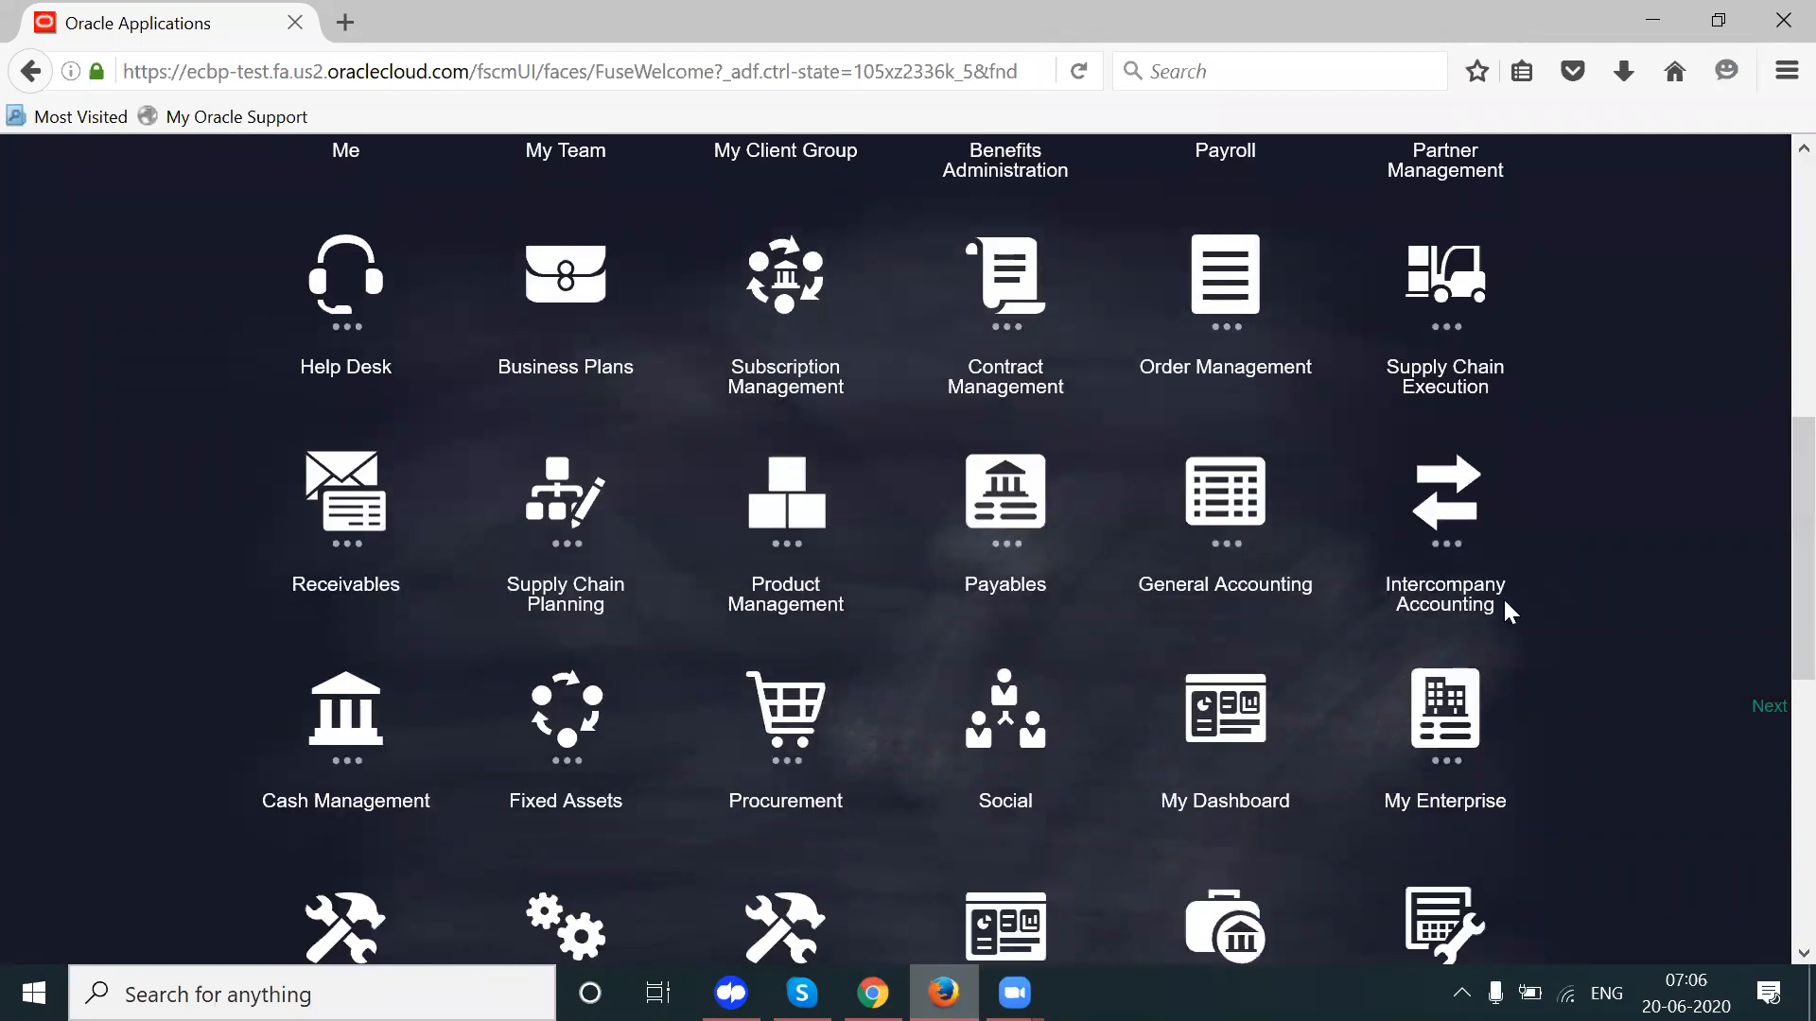
click(816, 716)
scroll(1772, 614, down, 2)
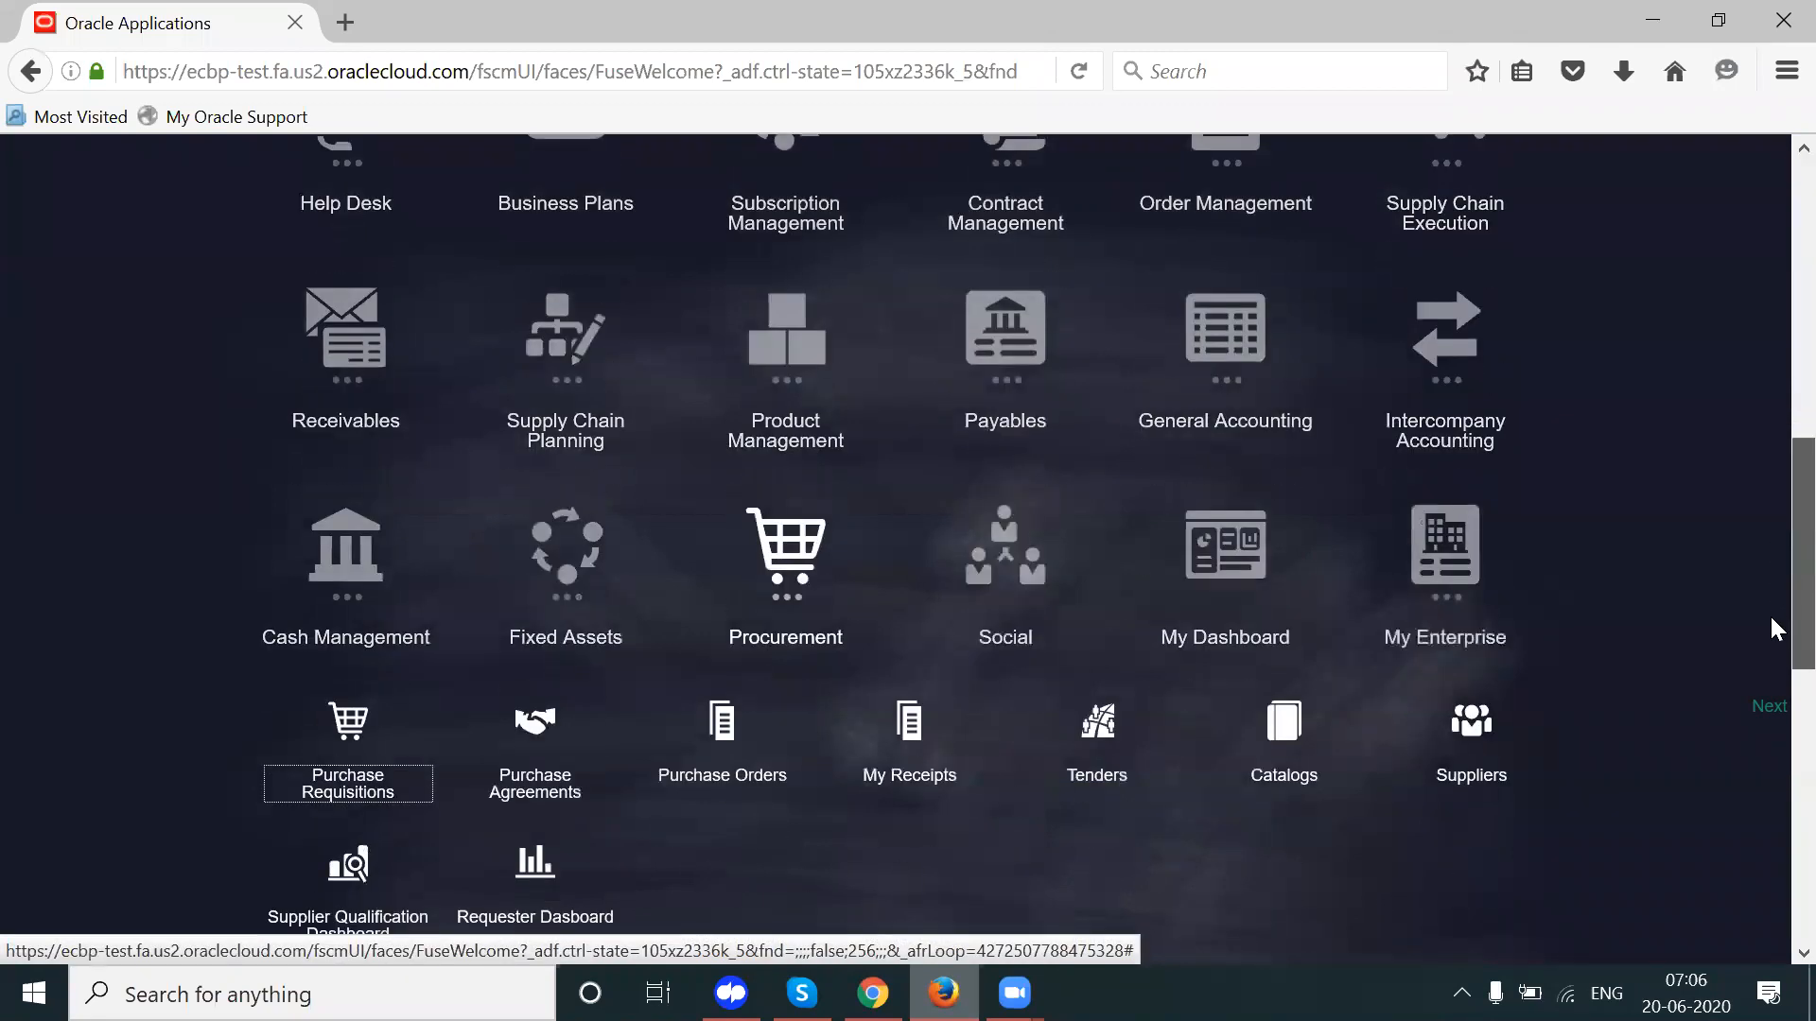
scroll(1773, 633, down, 2)
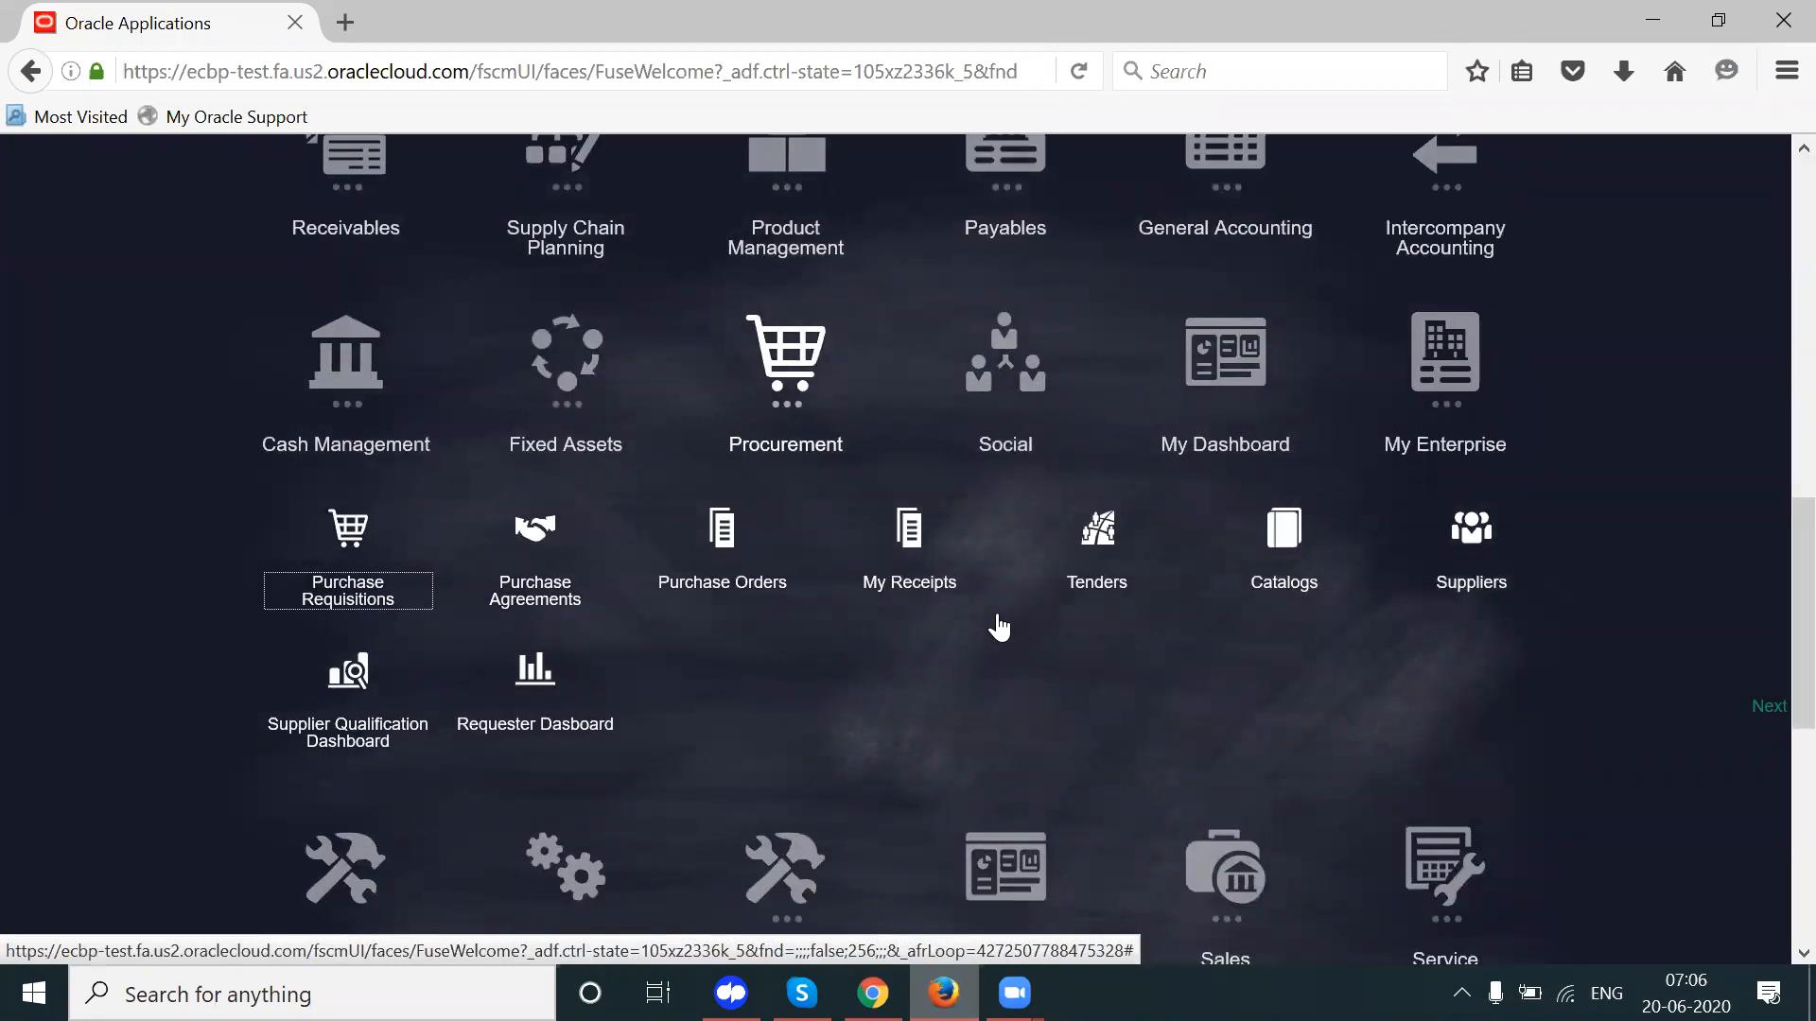
click(1108, 526)
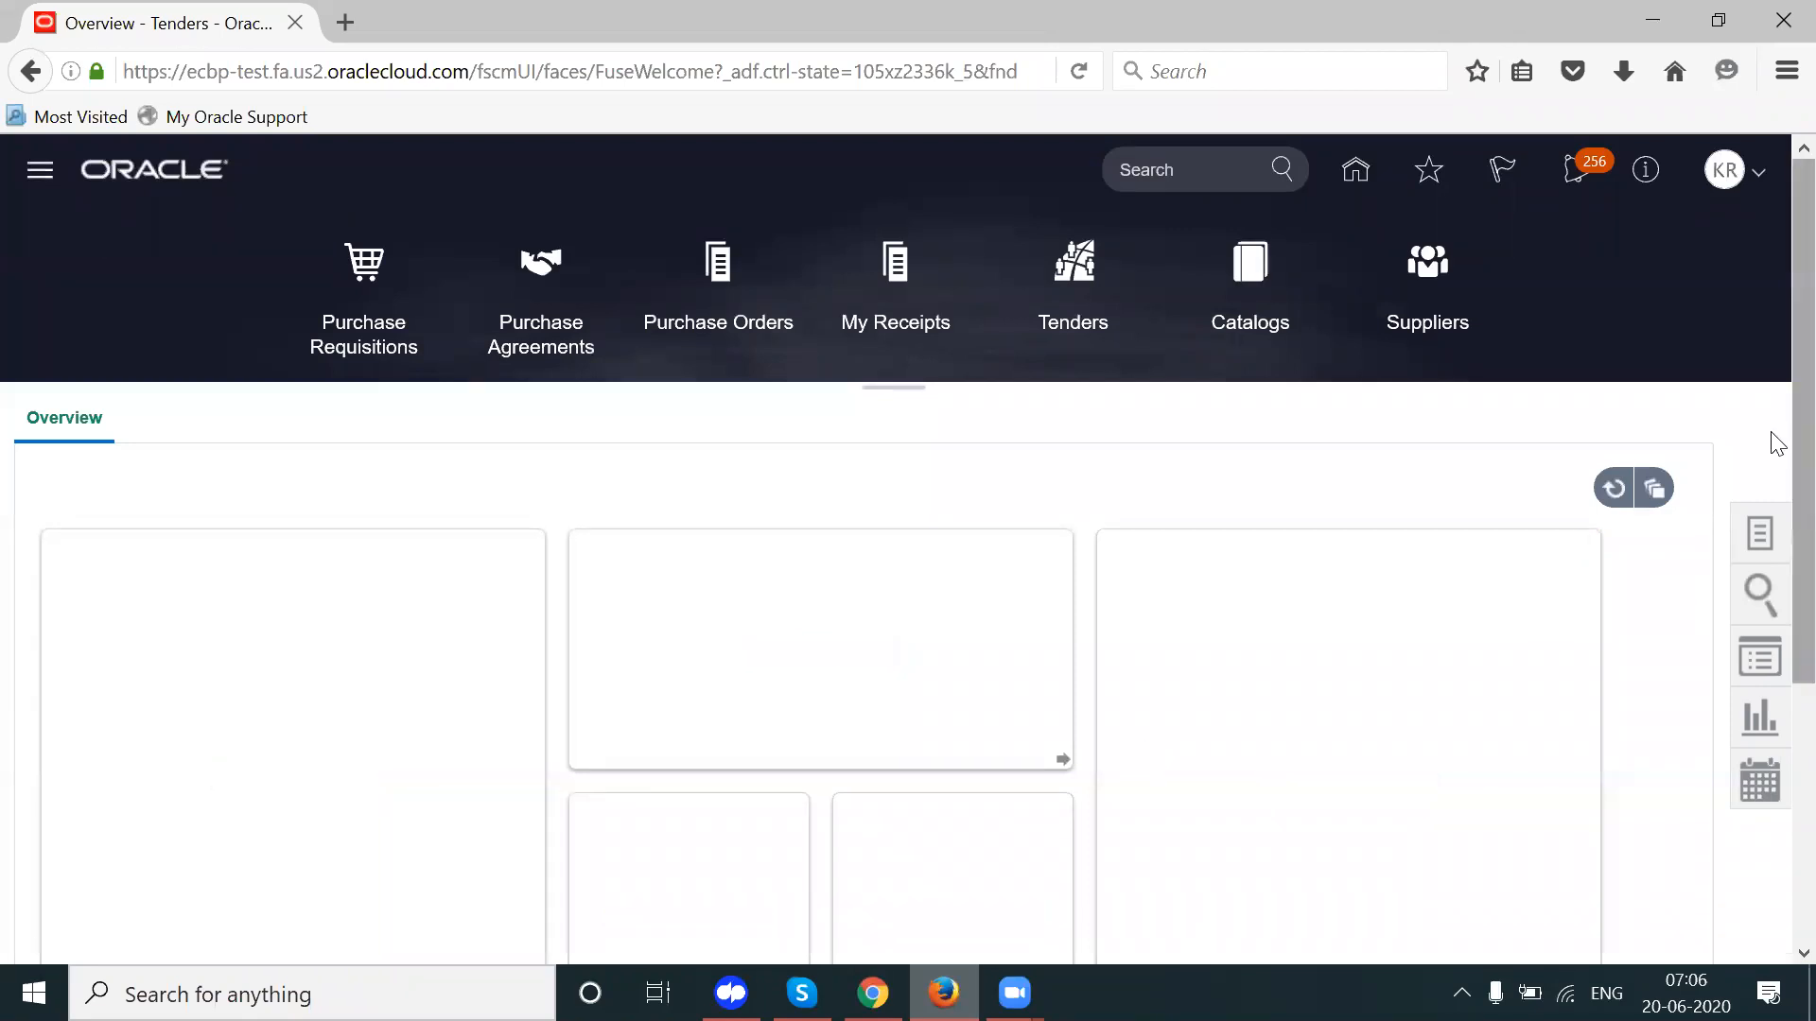
scroll(1778, 445, down, 1)
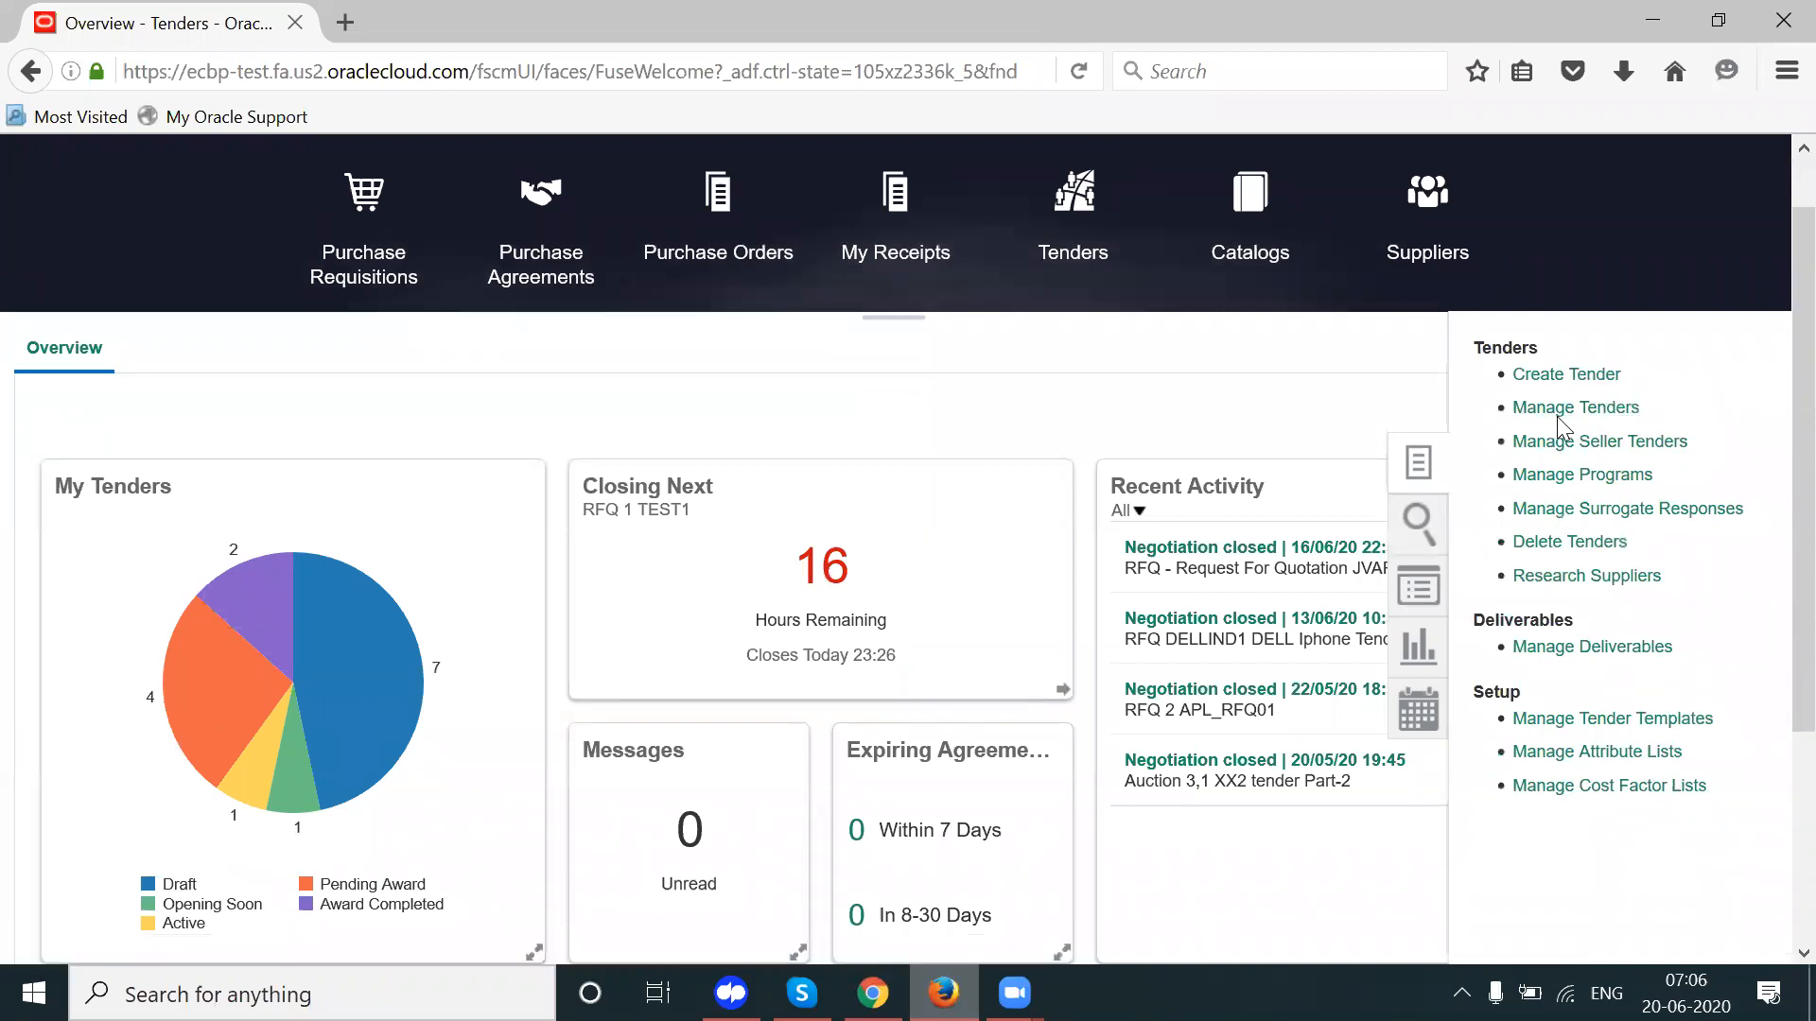
Step: Search Manage Tenders for IND1 and check its time remaining until opening
click(1551, 407)
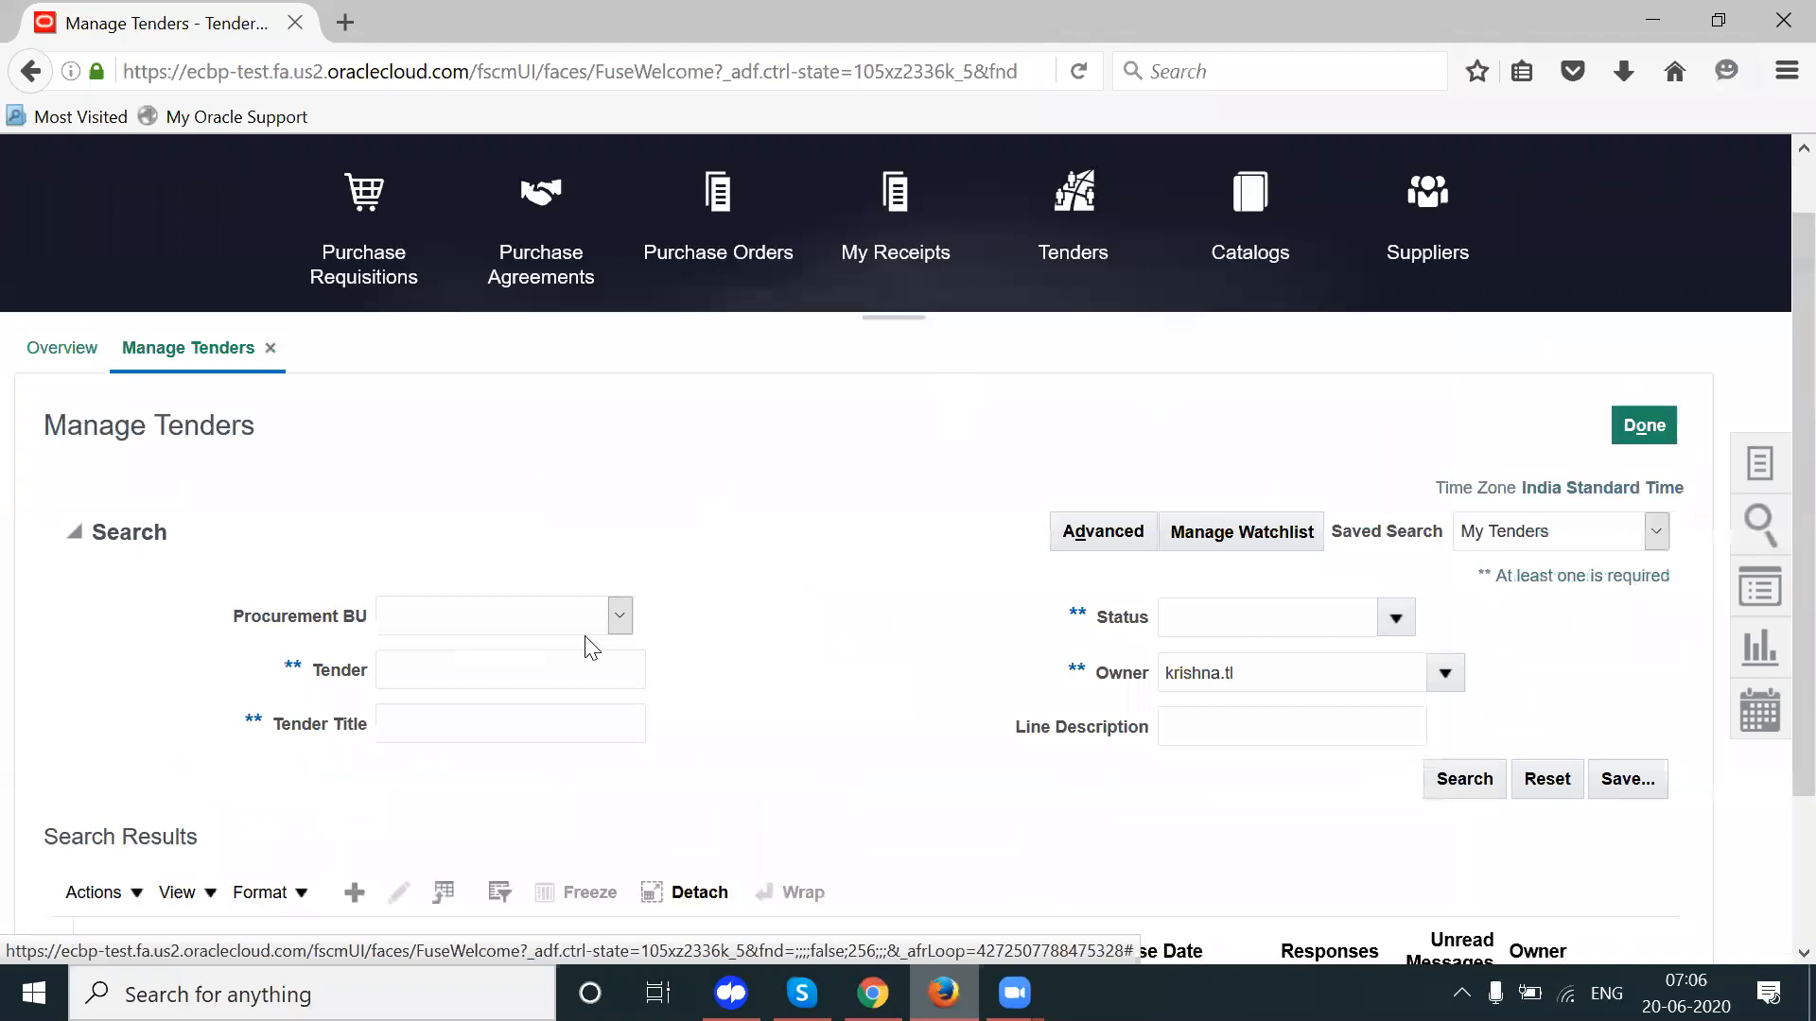
text(IND1)
key(Return)
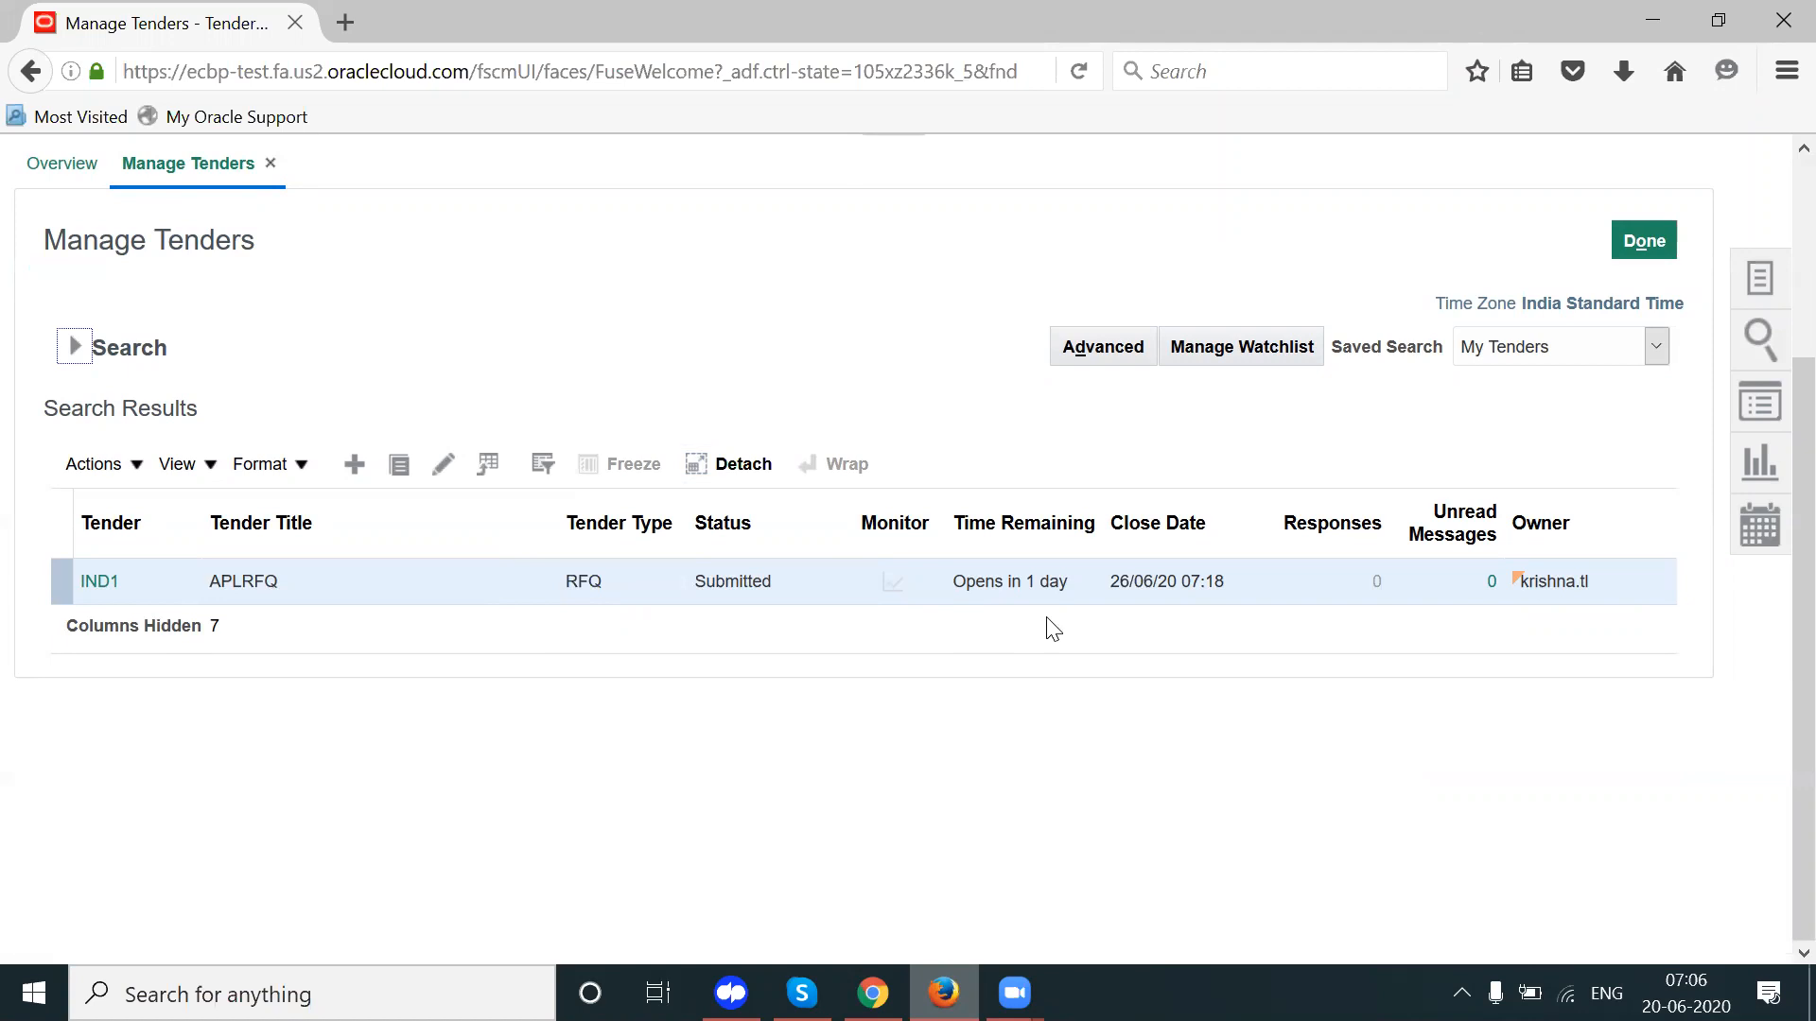
click(984, 592)
drag(981, 585, 1055, 588)
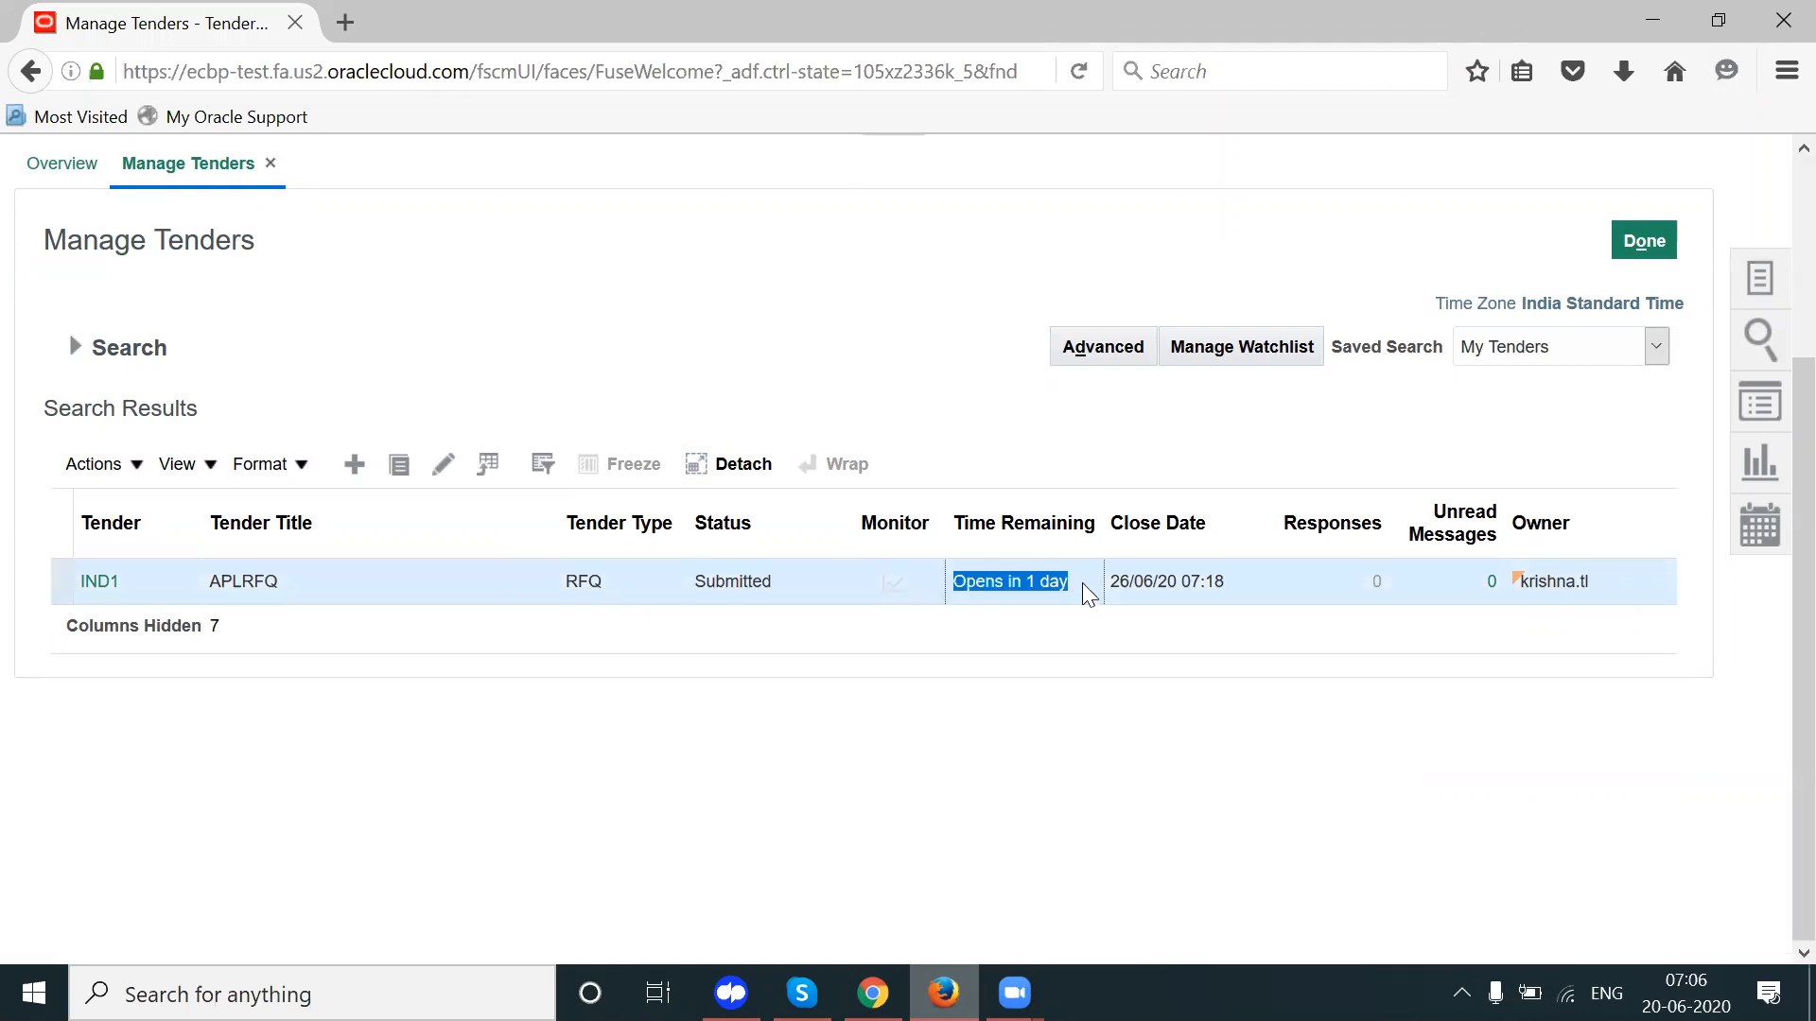
Step: Open tender IND1 and check its Submitted status and open date
click(83, 581)
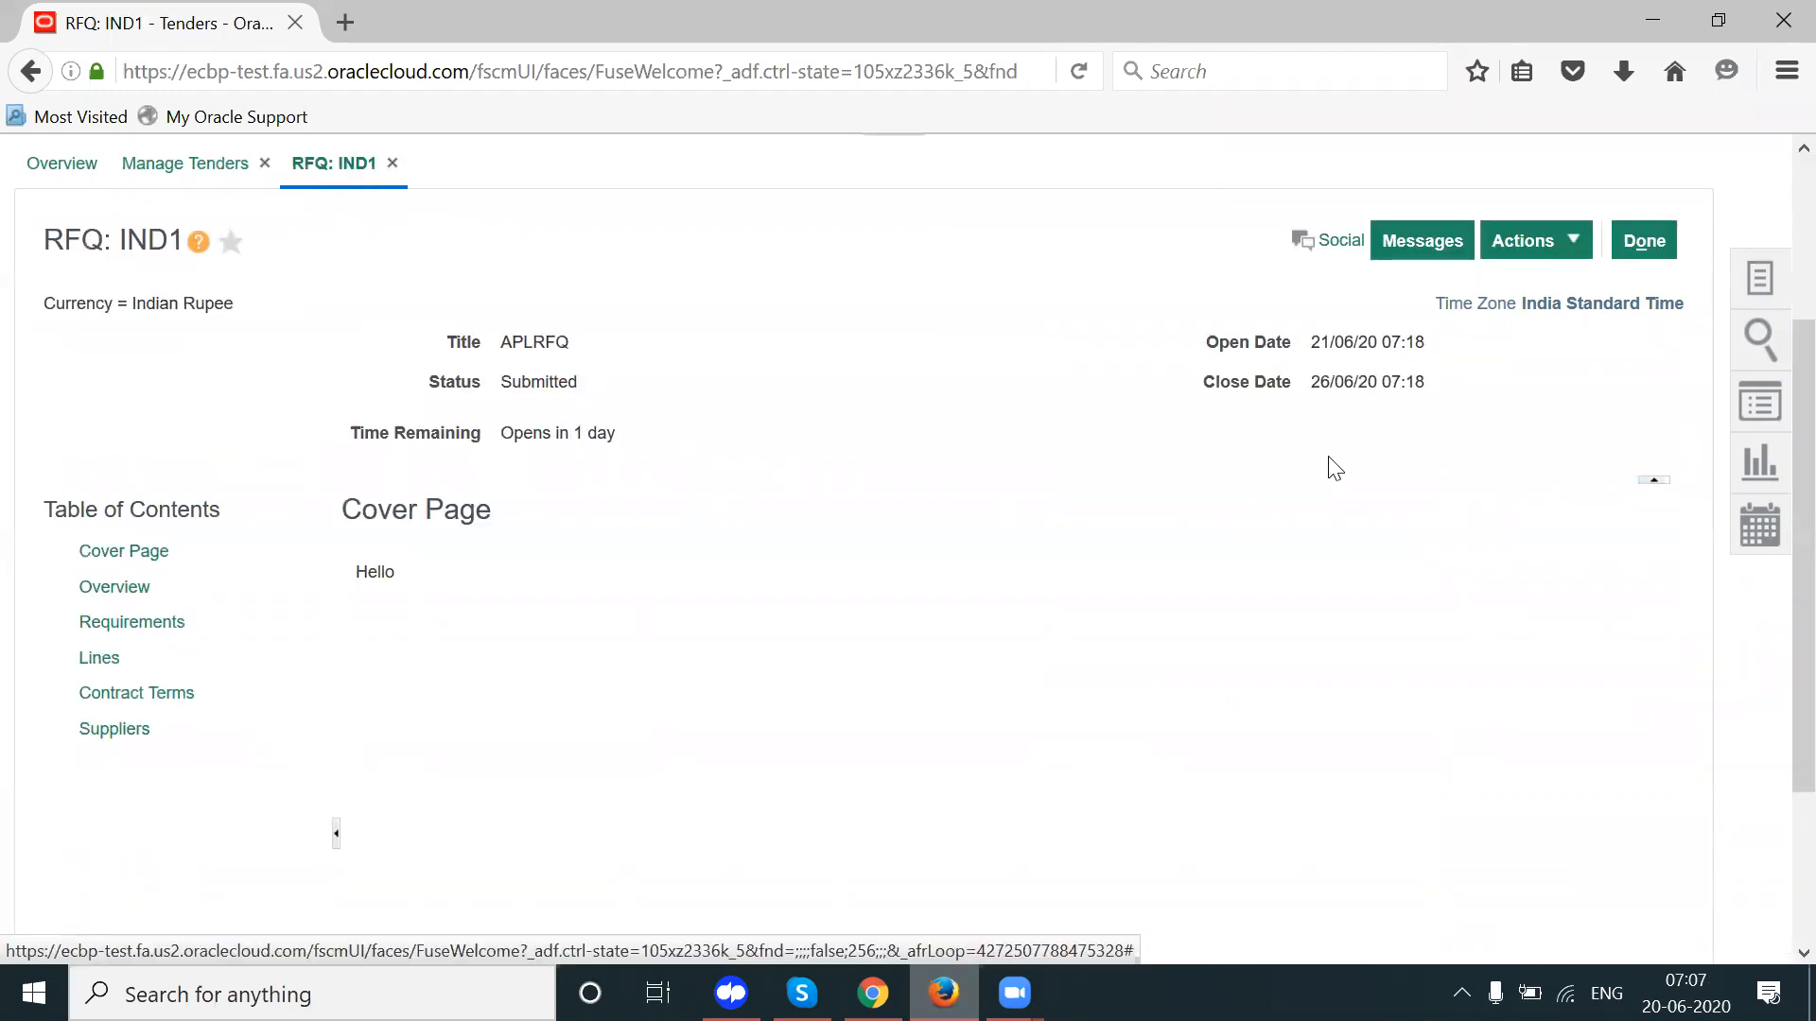
drag(1315, 349, 1422, 337)
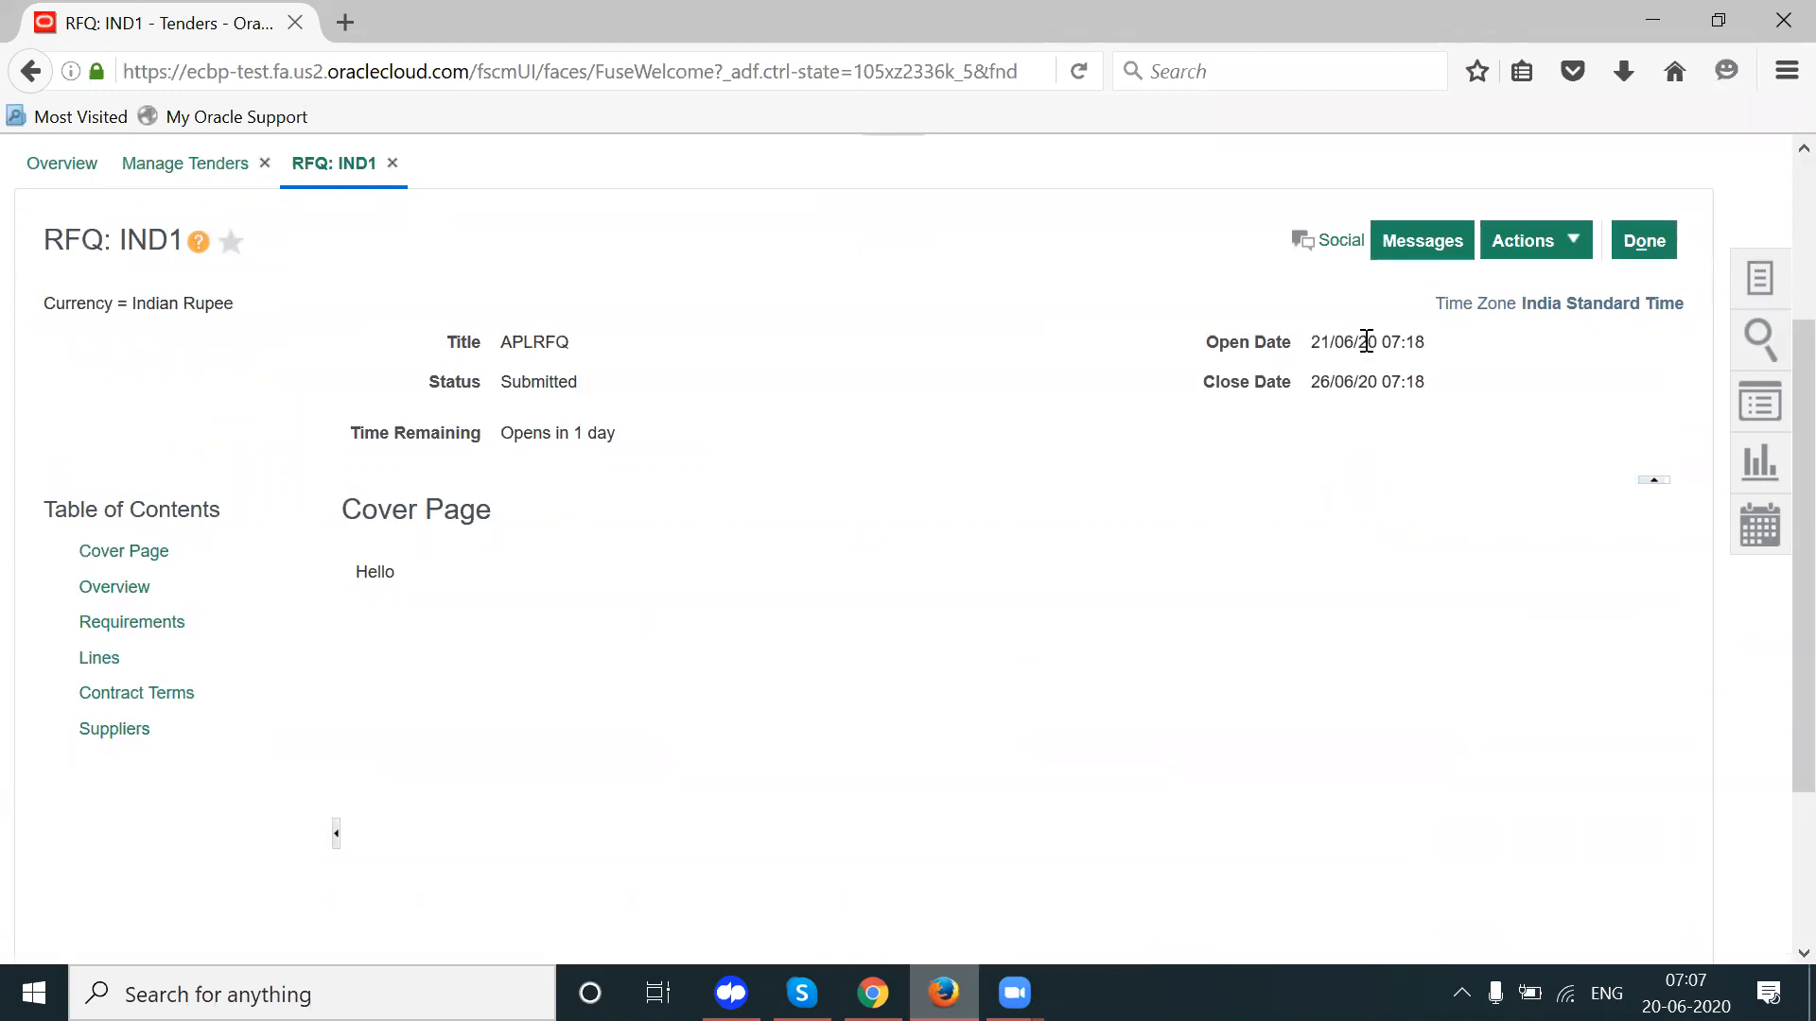
double_click(556, 384)
triple_click(1389, 344)
Step: Review the tender's Overview General section and the open date in its schedule
click(115, 591)
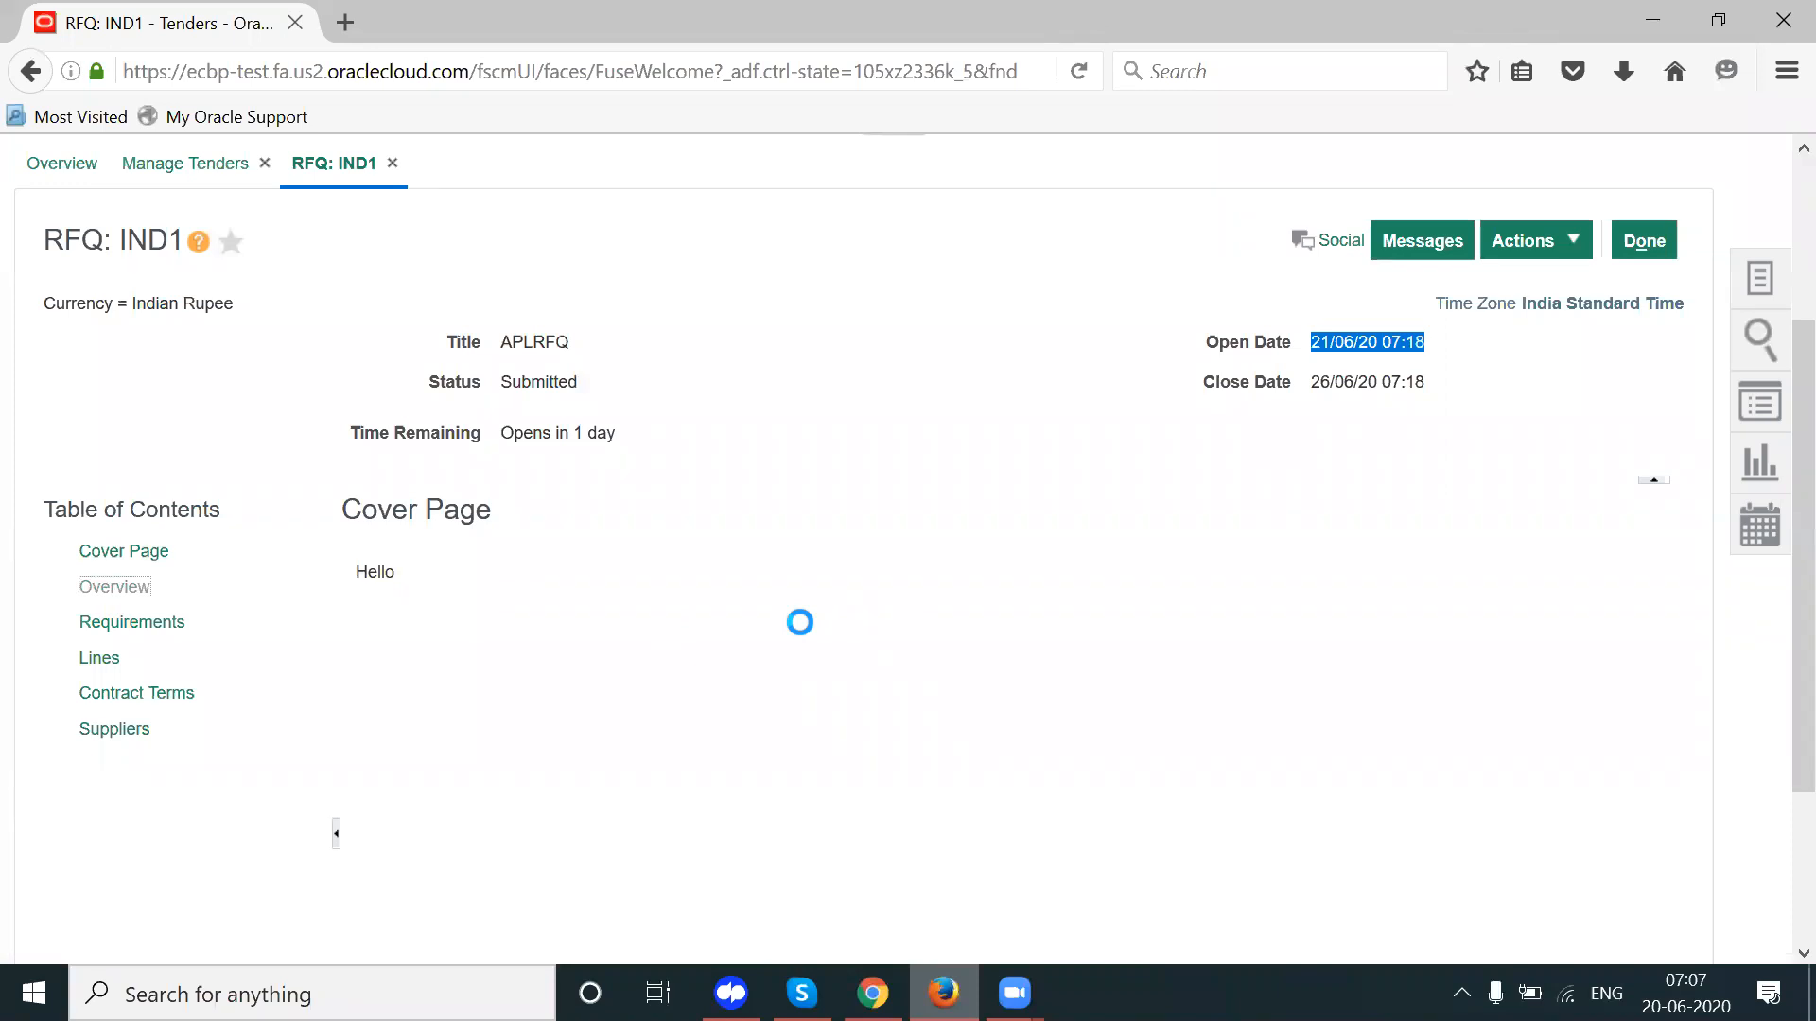
click(922, 713)
scroll(922, 712, down, 1)
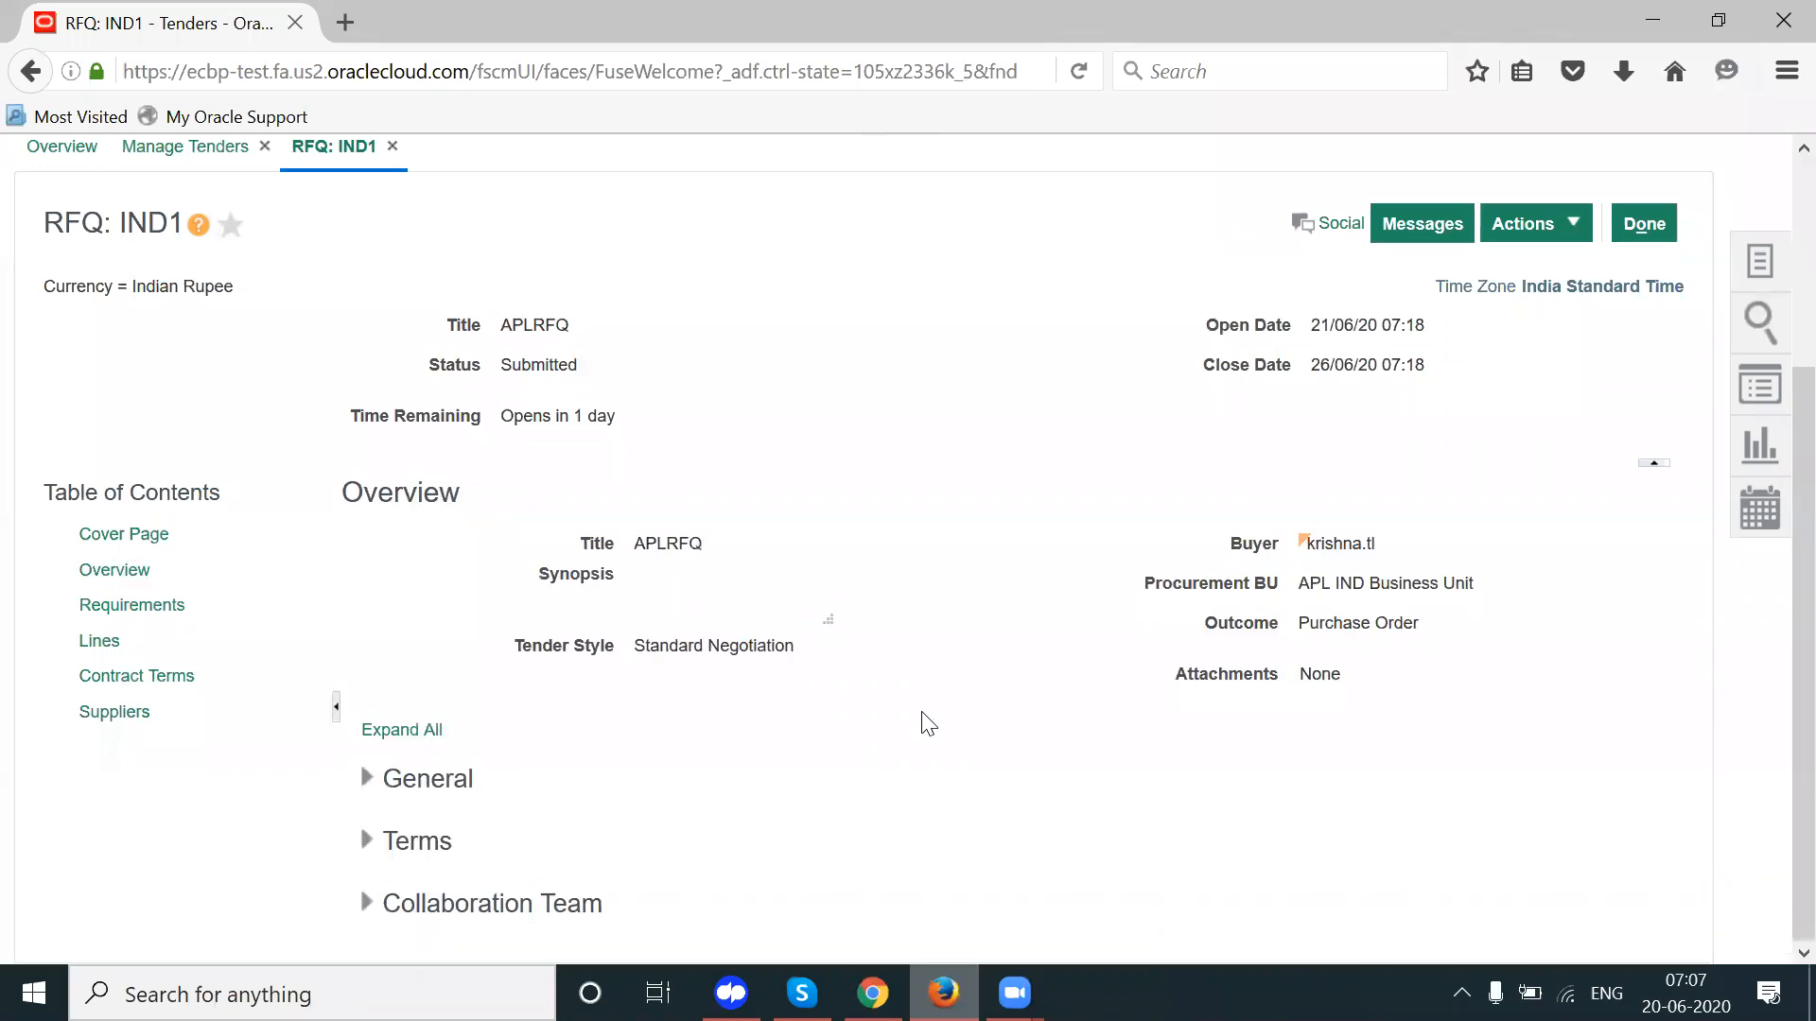
click(366, 778)
scroll(852, 782, down, 3)
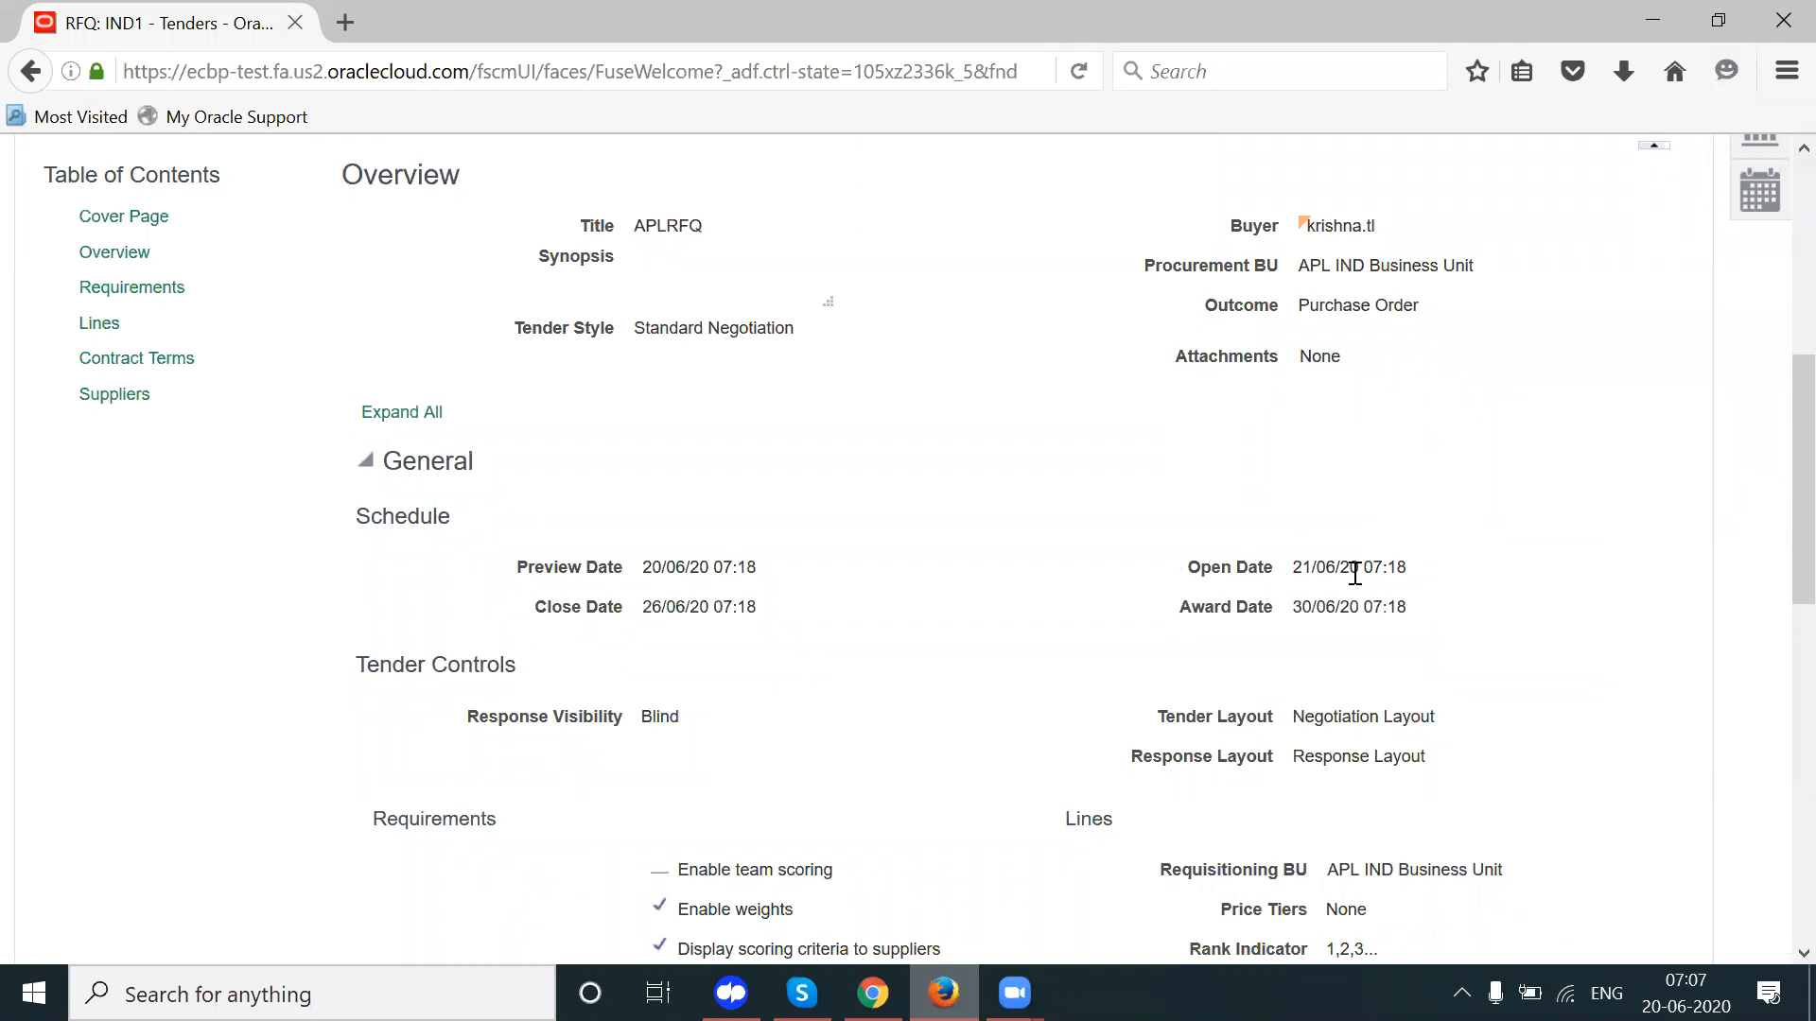
drag(1294, 571, 1415, 580)
click(1469, 581)
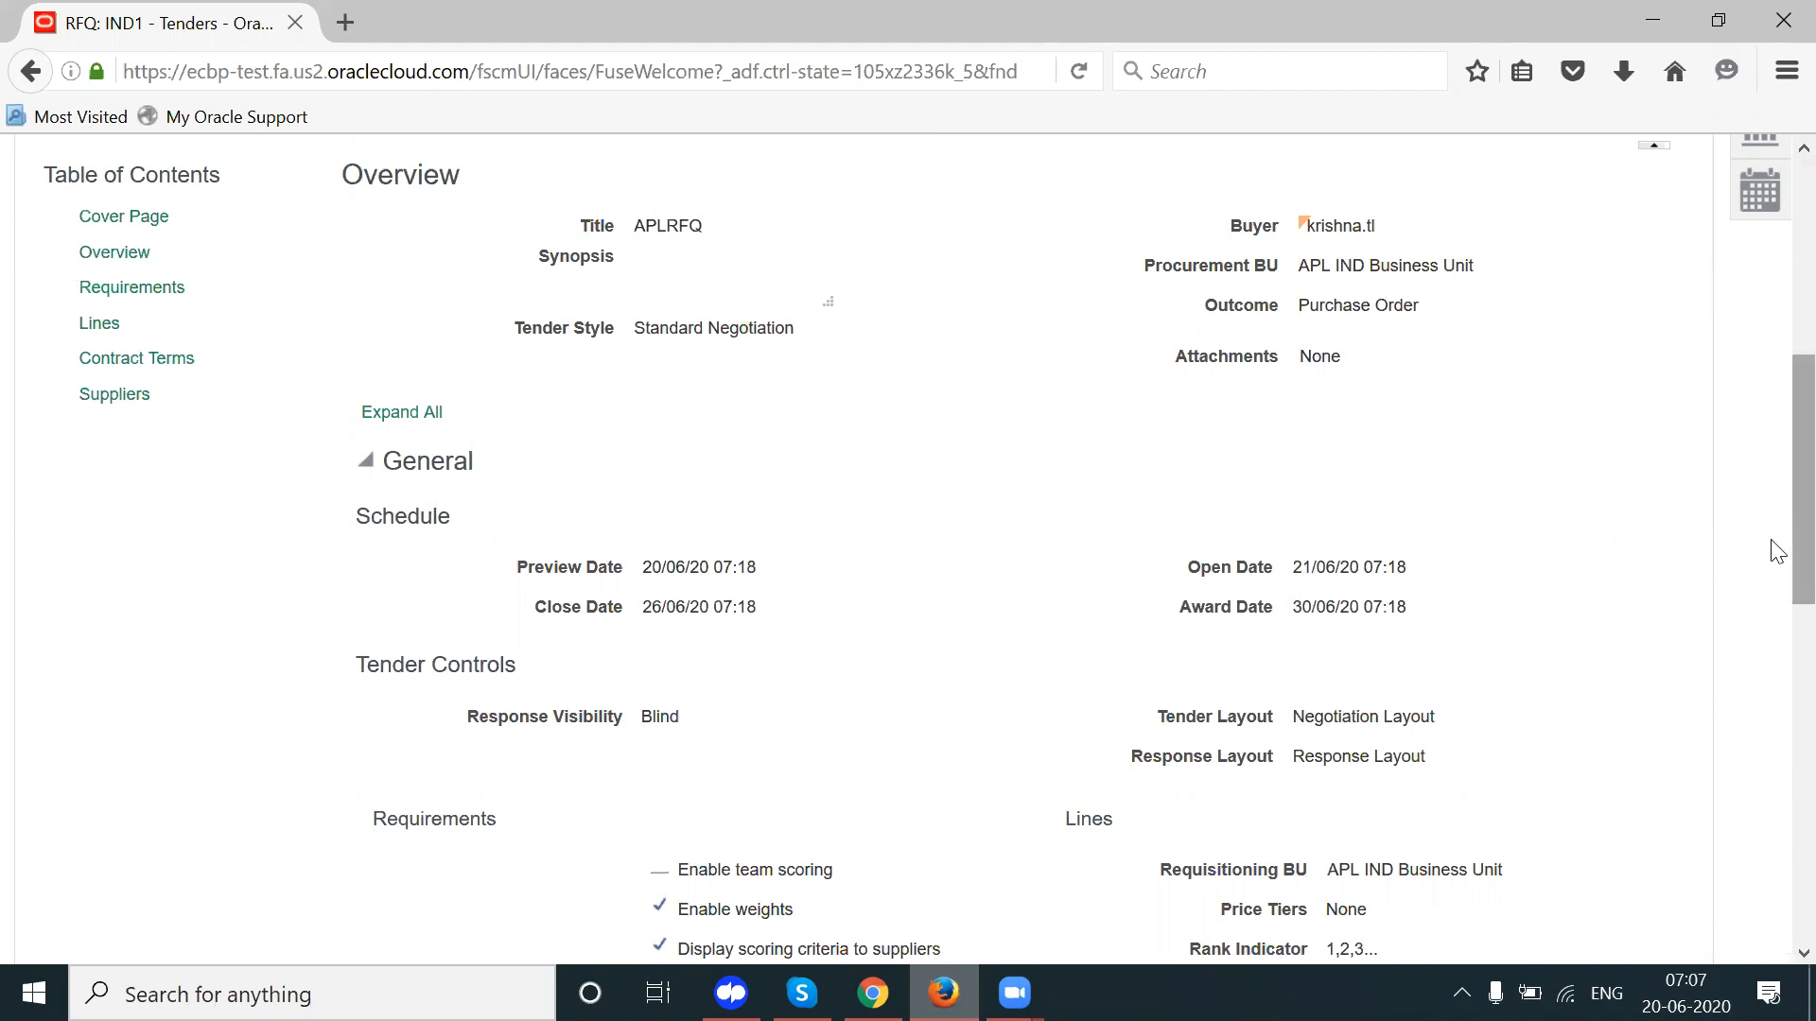
scroll(1776, 516, up, 5)
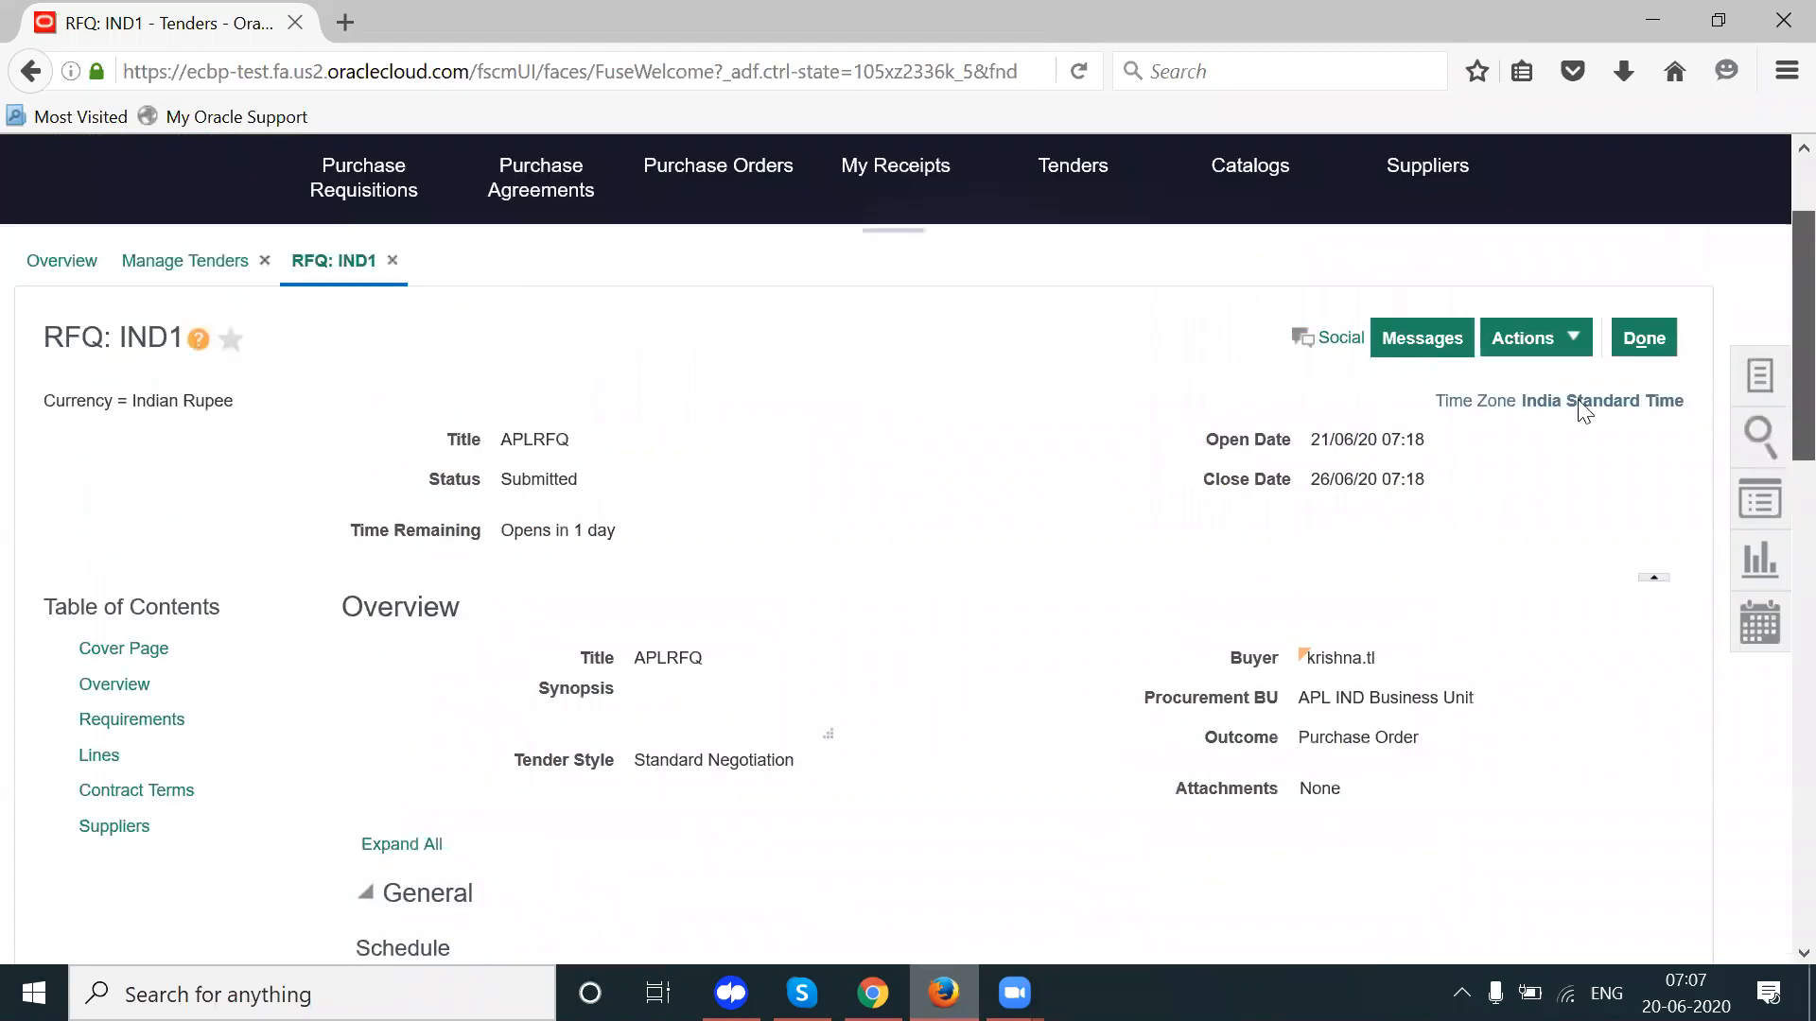
Step: Browse the tender's Actions submenus, then close the details with Done
click(1536, 354)
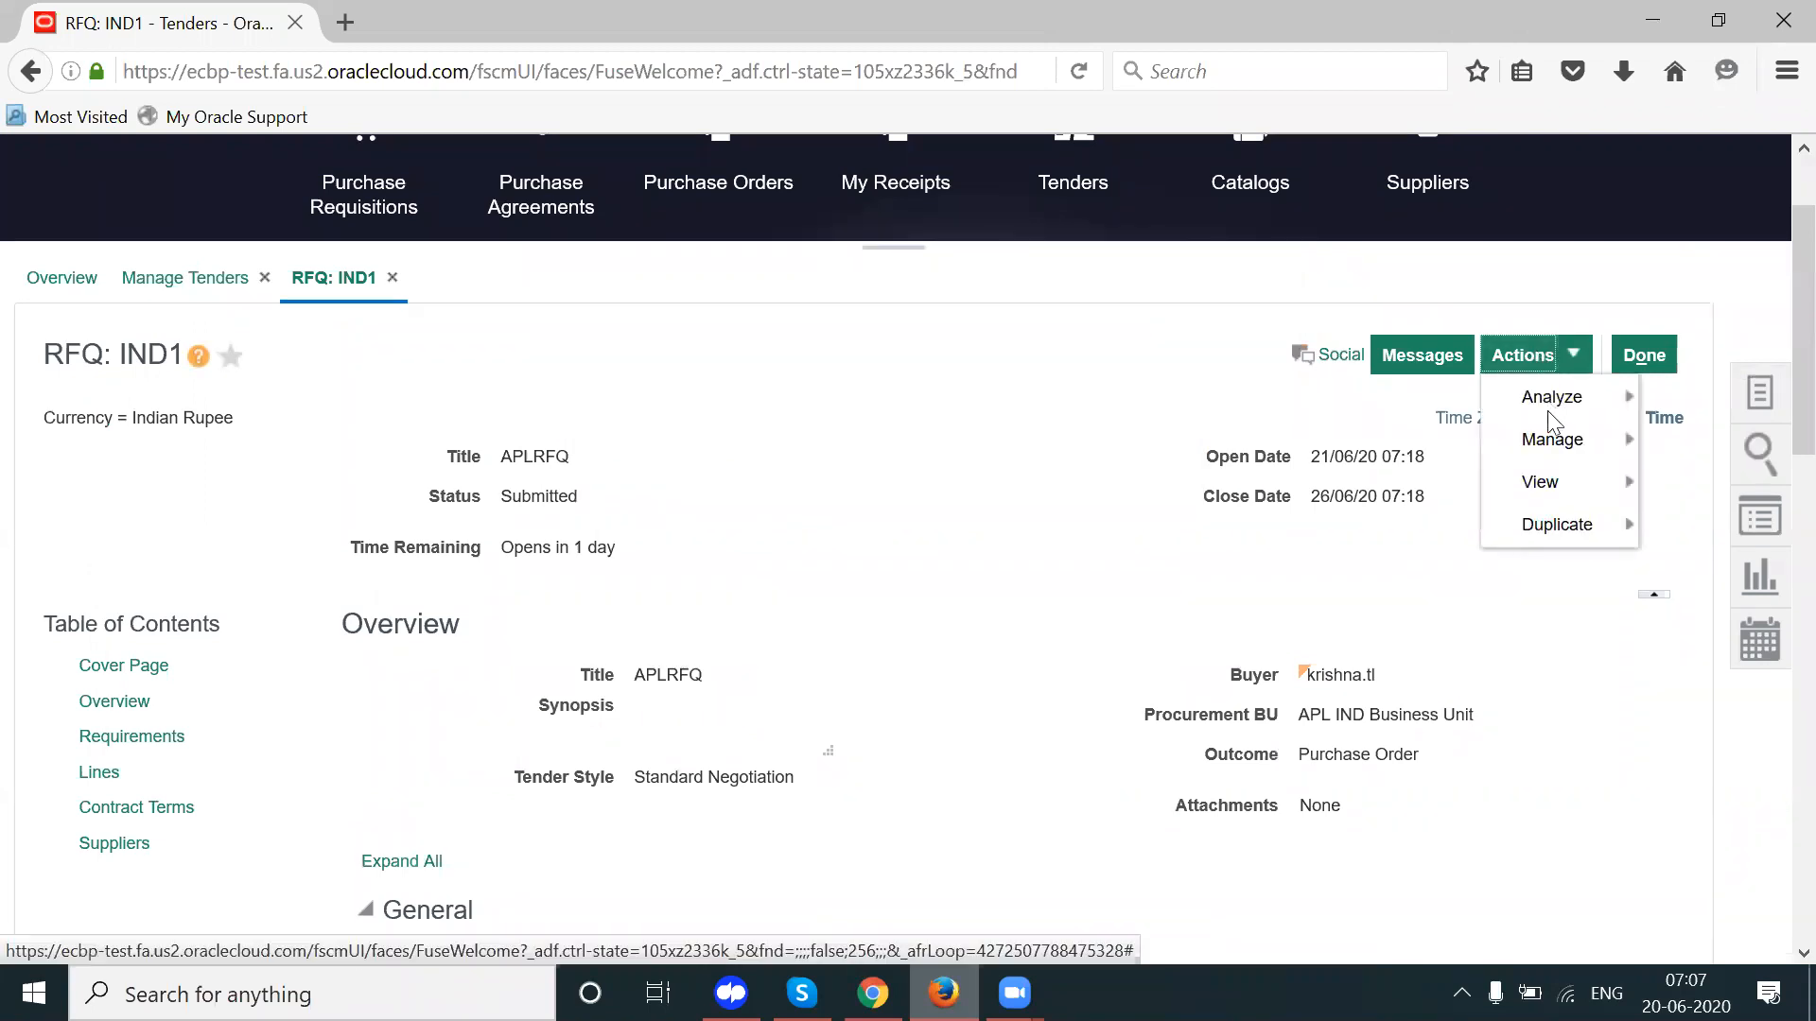
mouse_move(1536, 443)
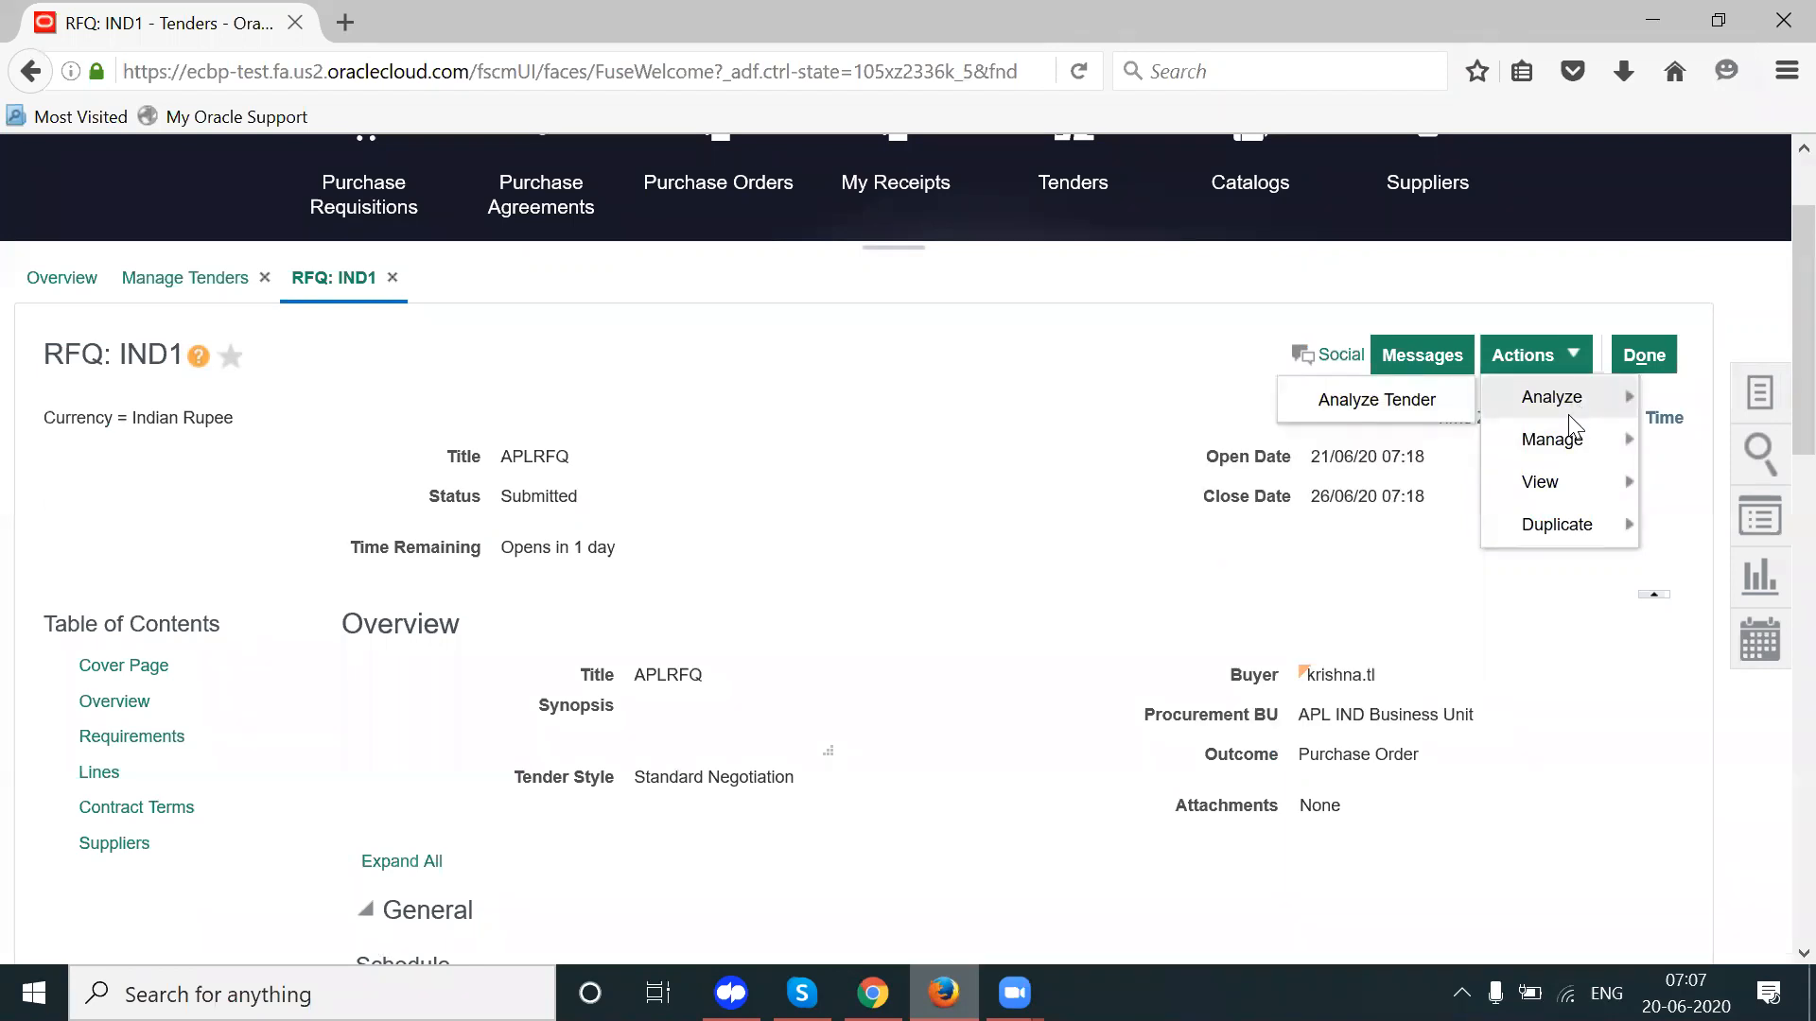
mouse_move(1544, 511)
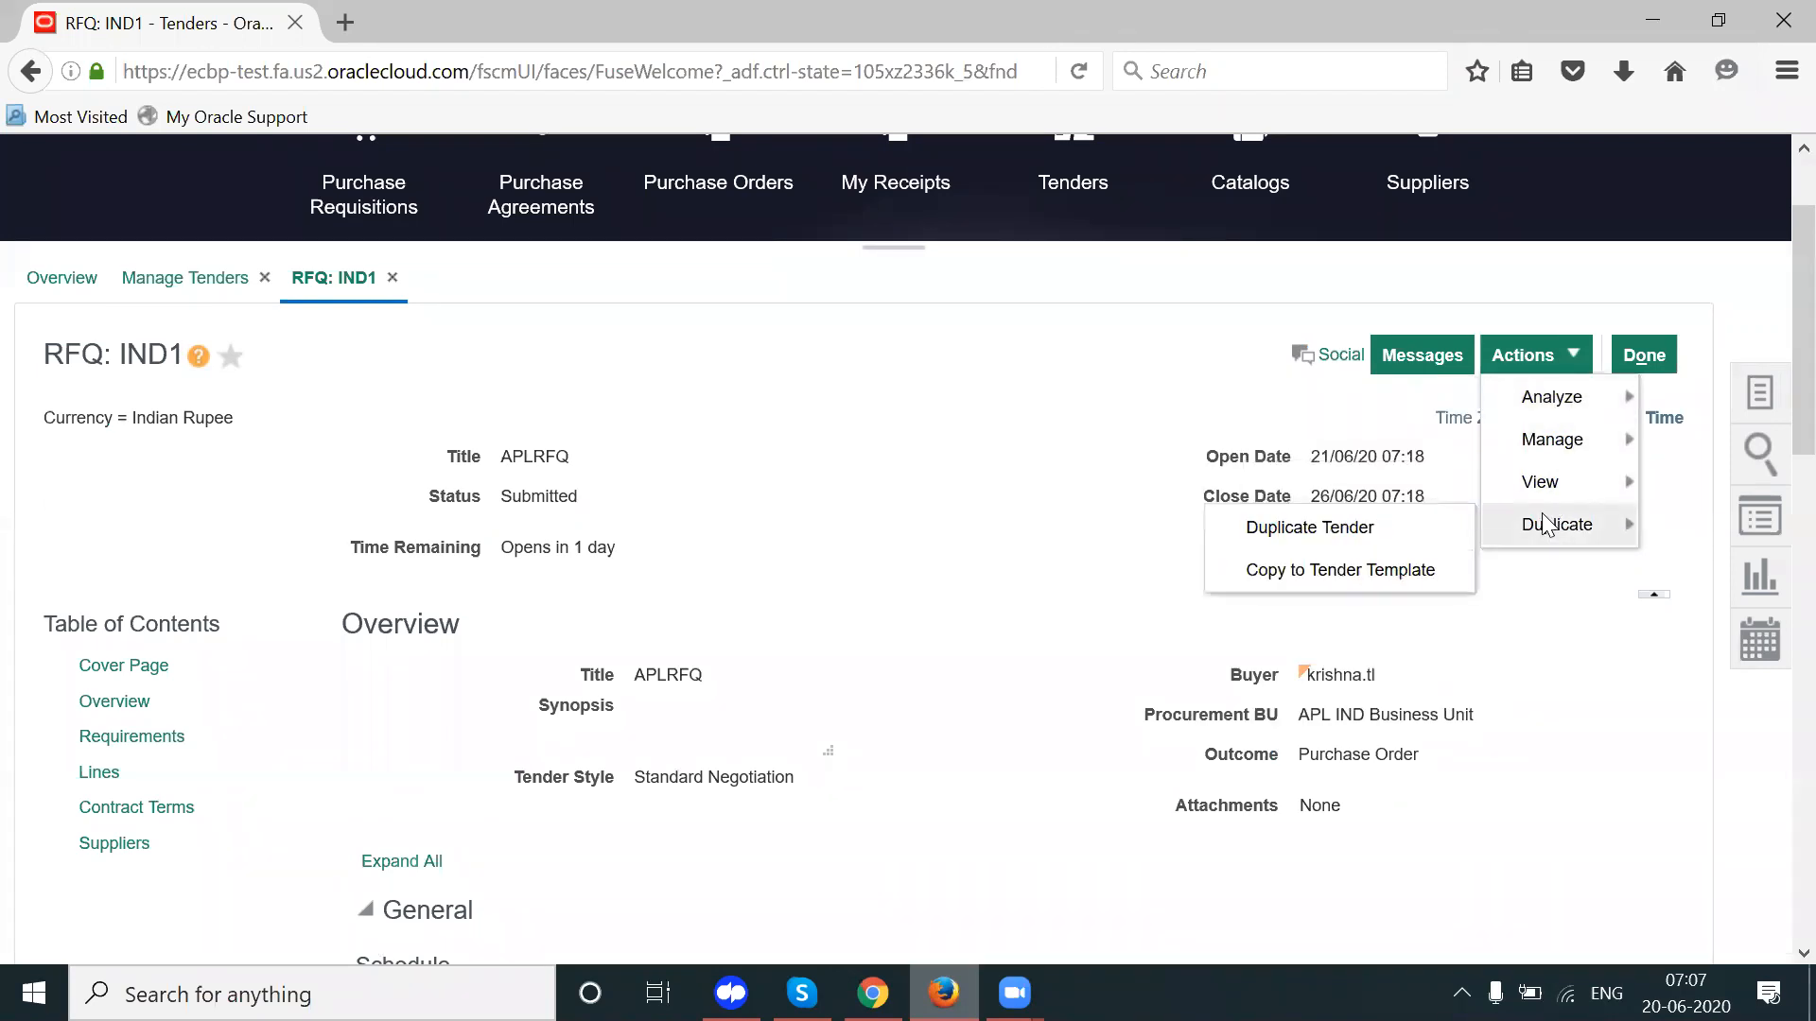
mouse_move(1561, 416)
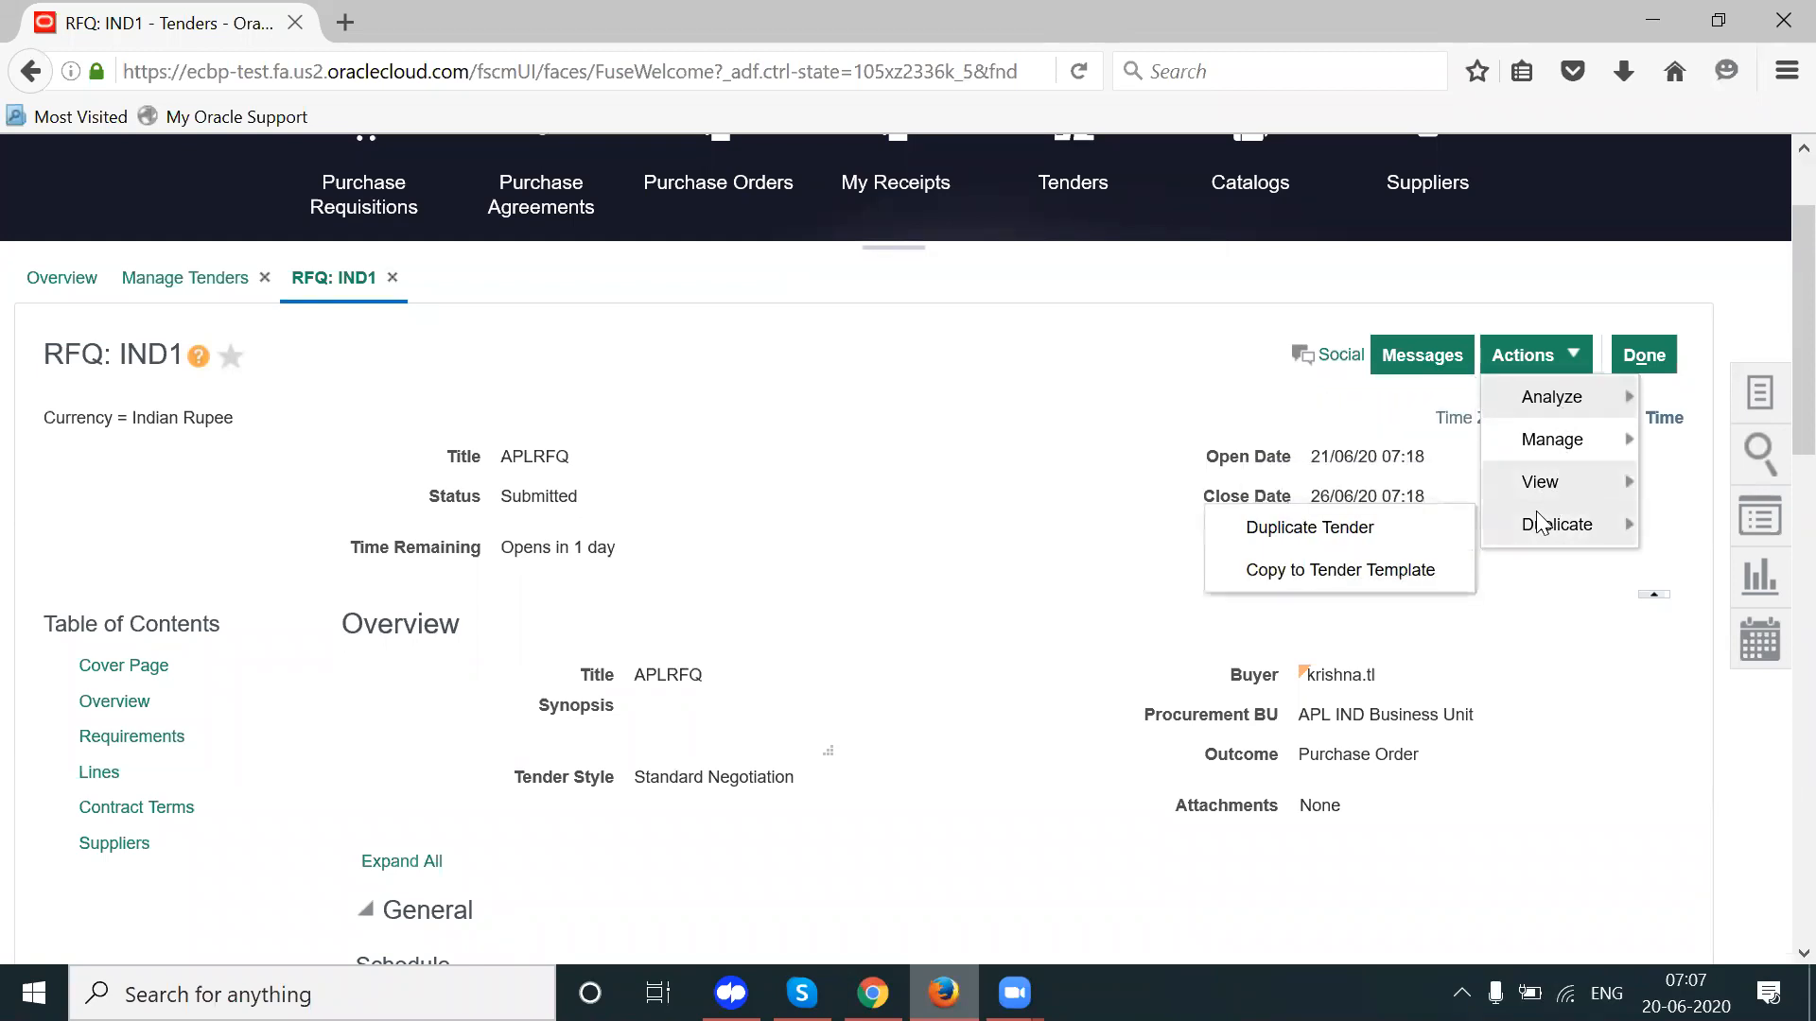
click(1669, 358)
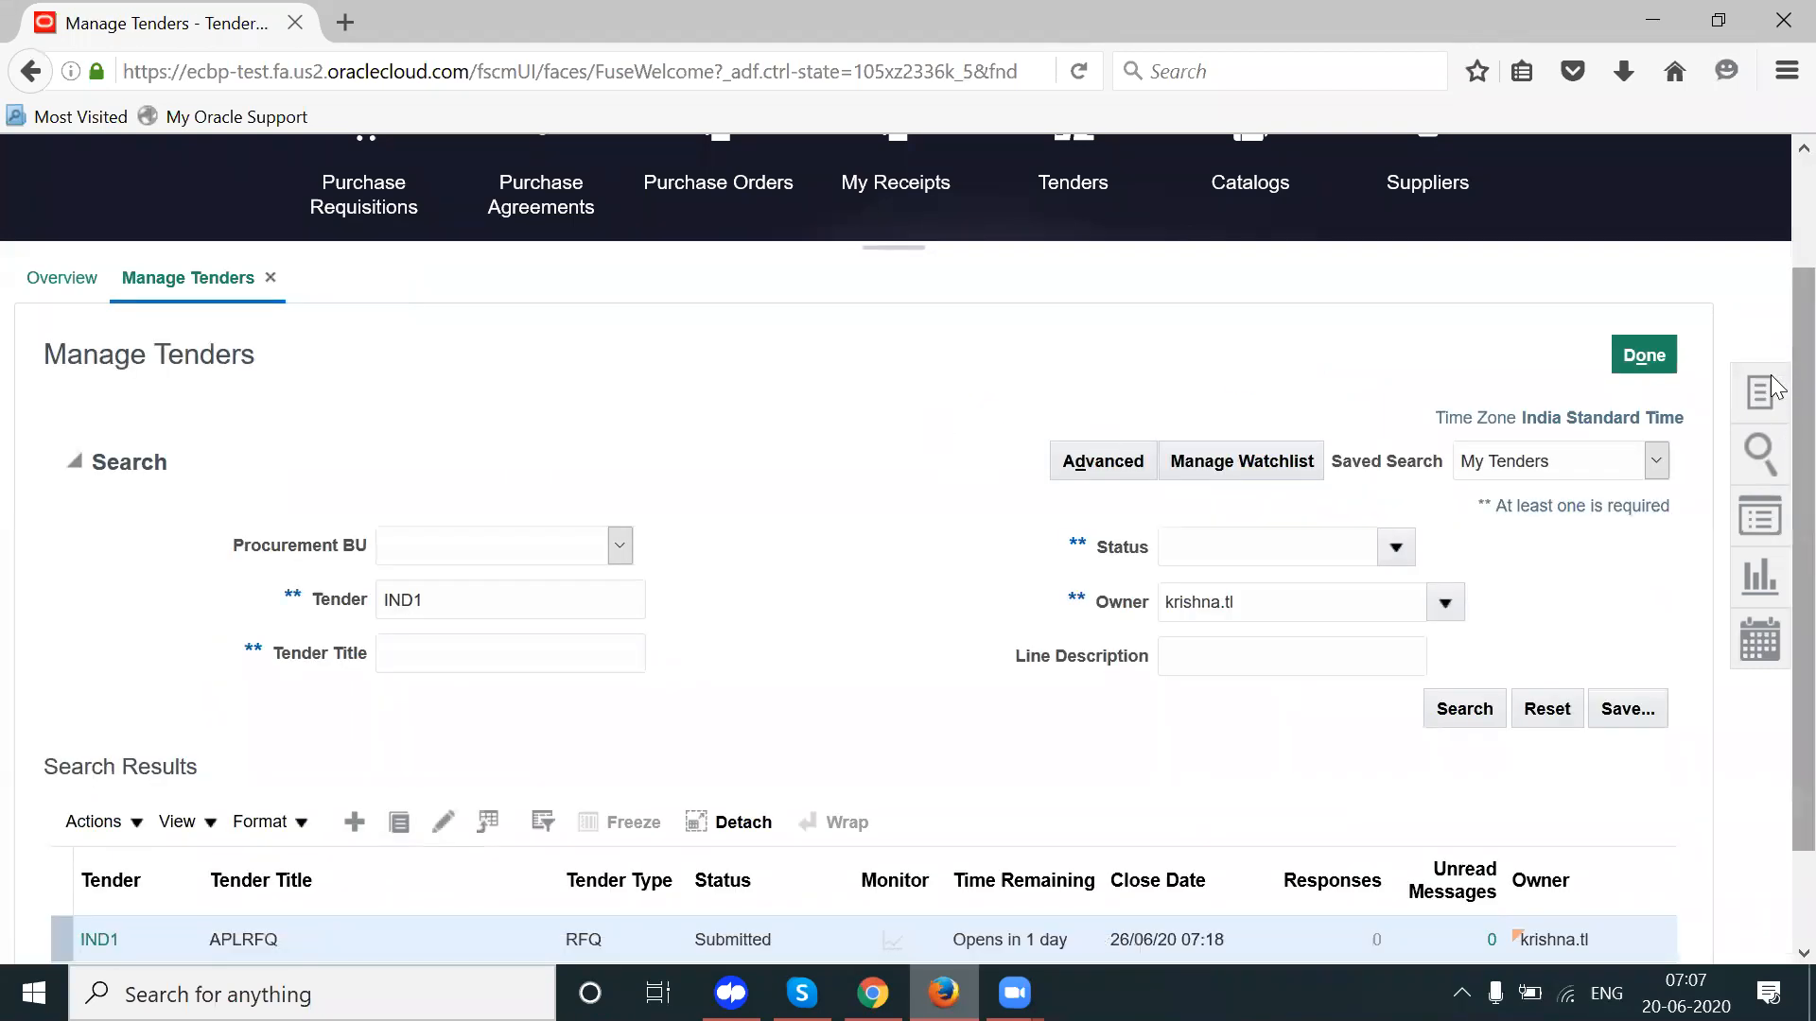
Step: From the IND1 search result, choose Actions > Edit and accept starting an amendment
scroll(1788, 398, down, 2)
click(138, 711)
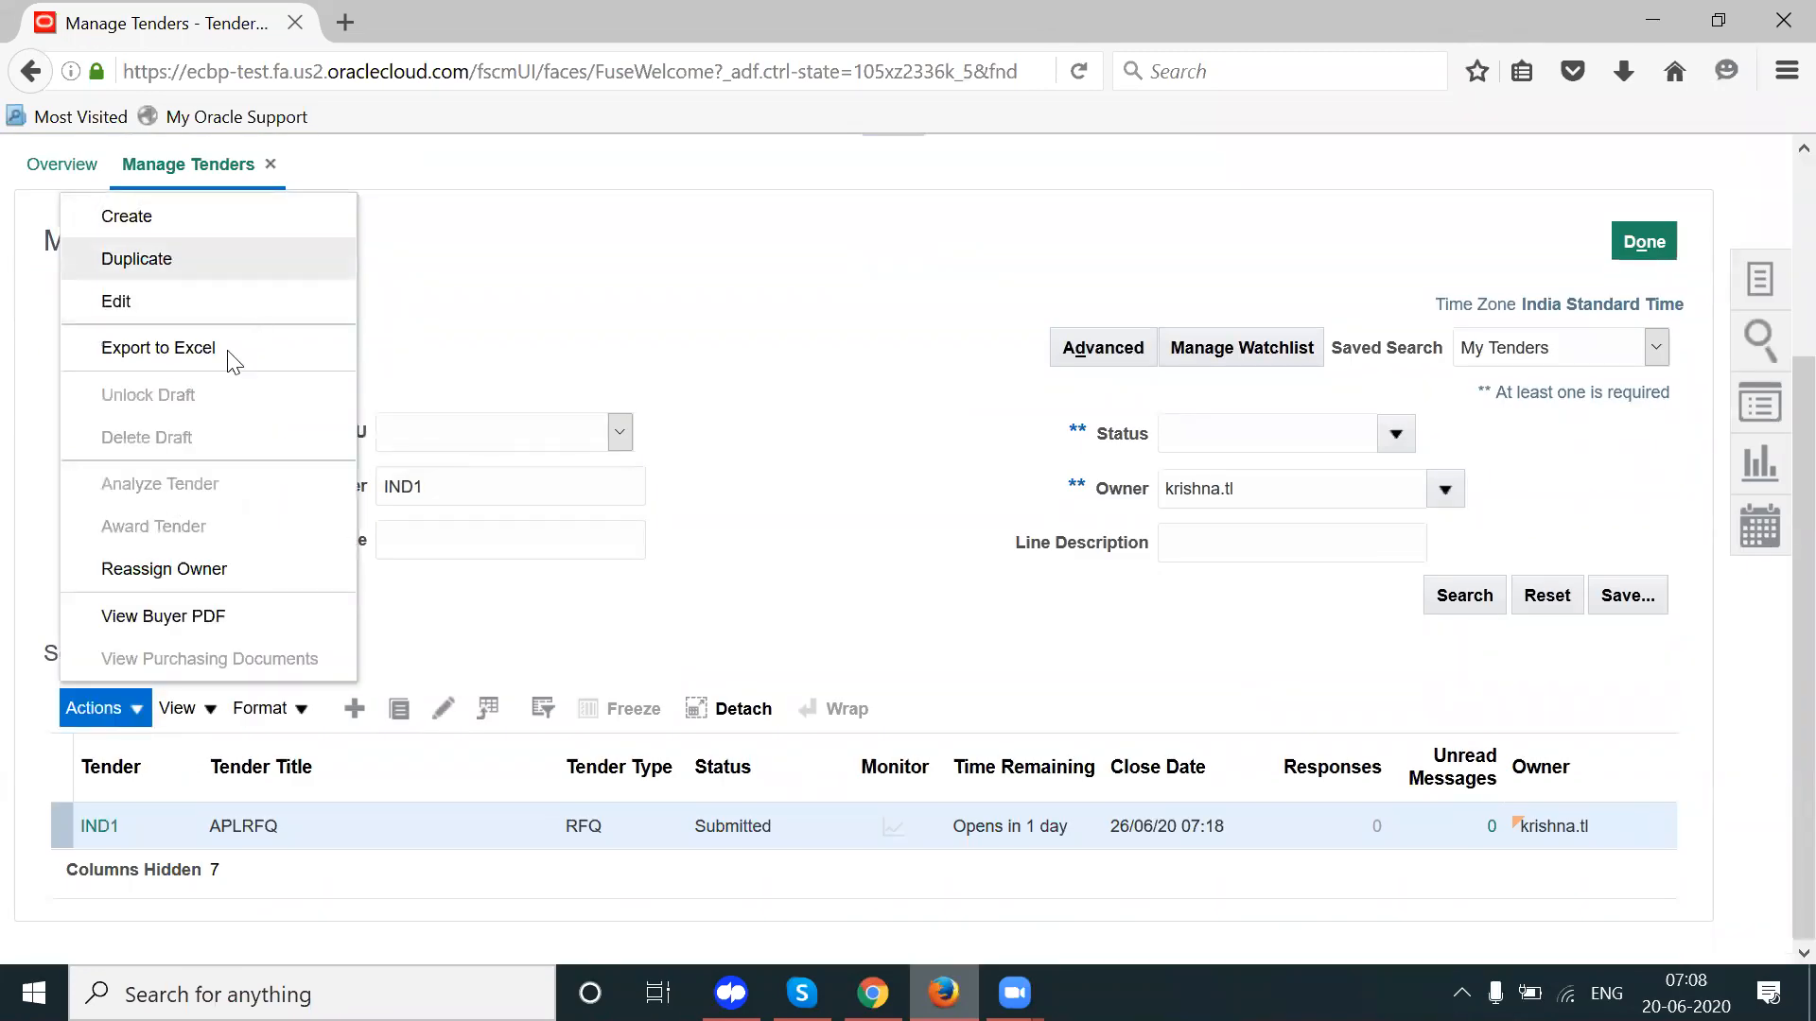
click(166, 398)
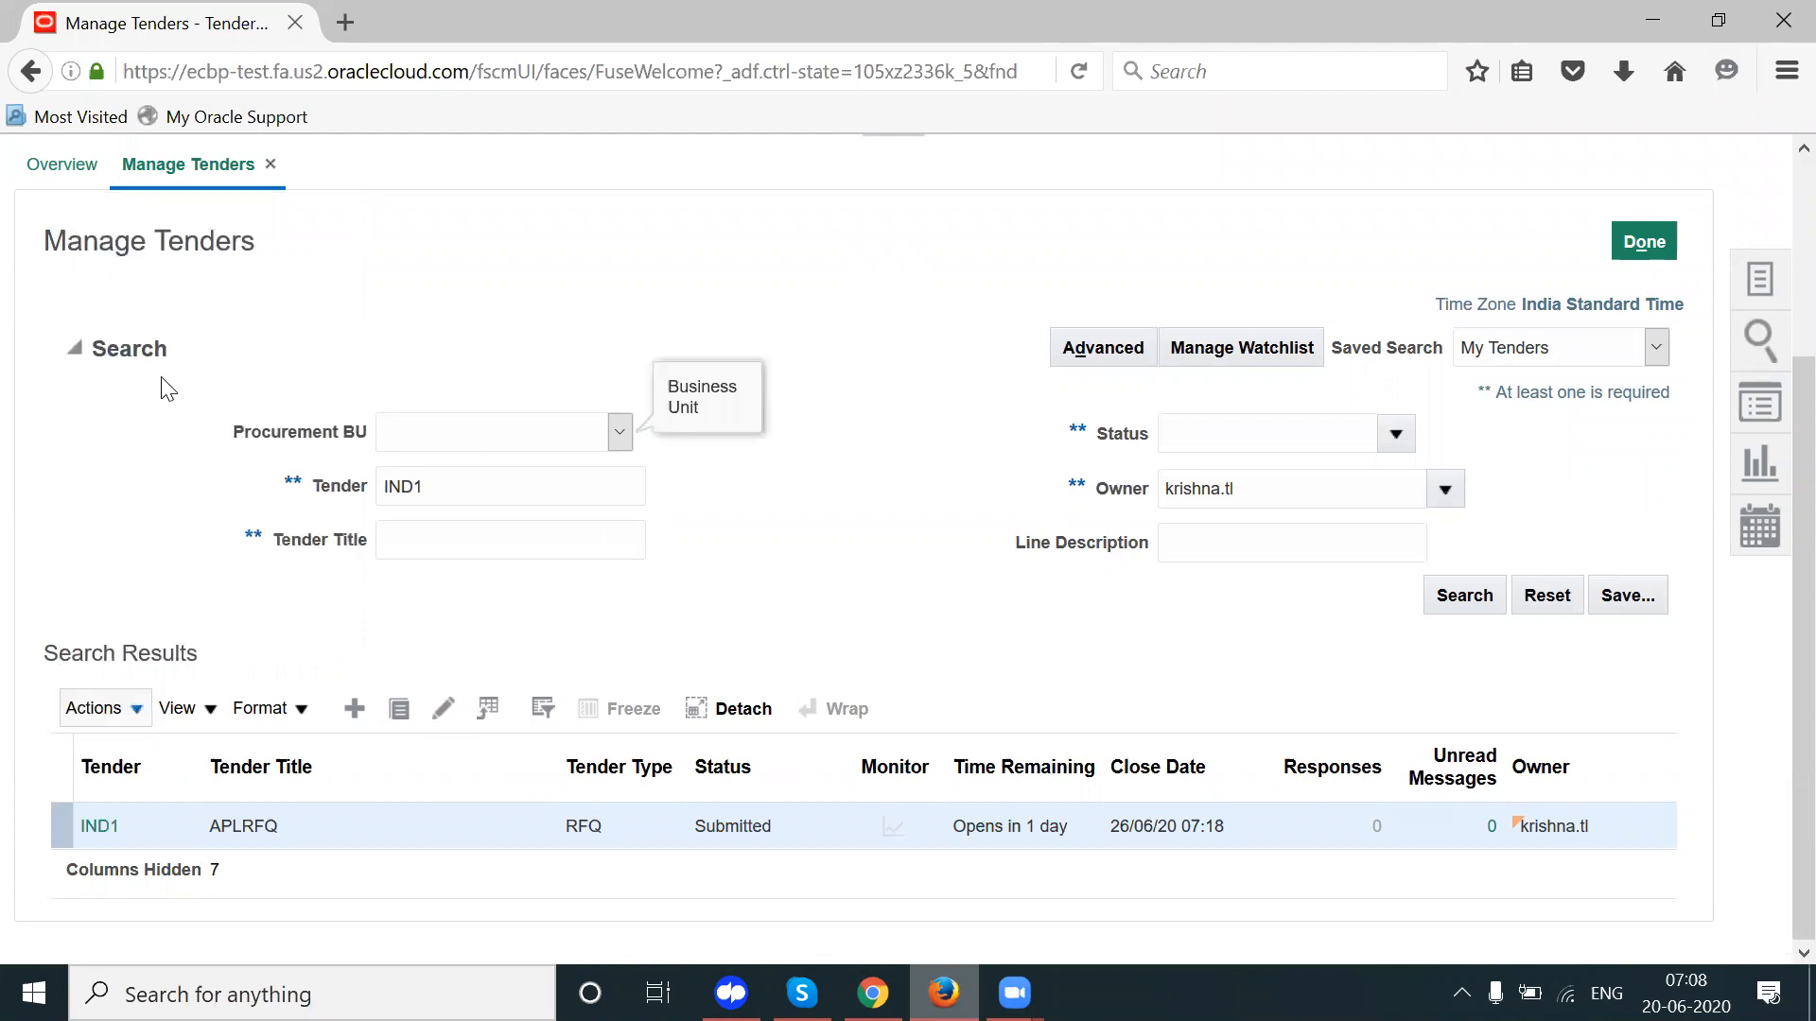
click(127, 709)
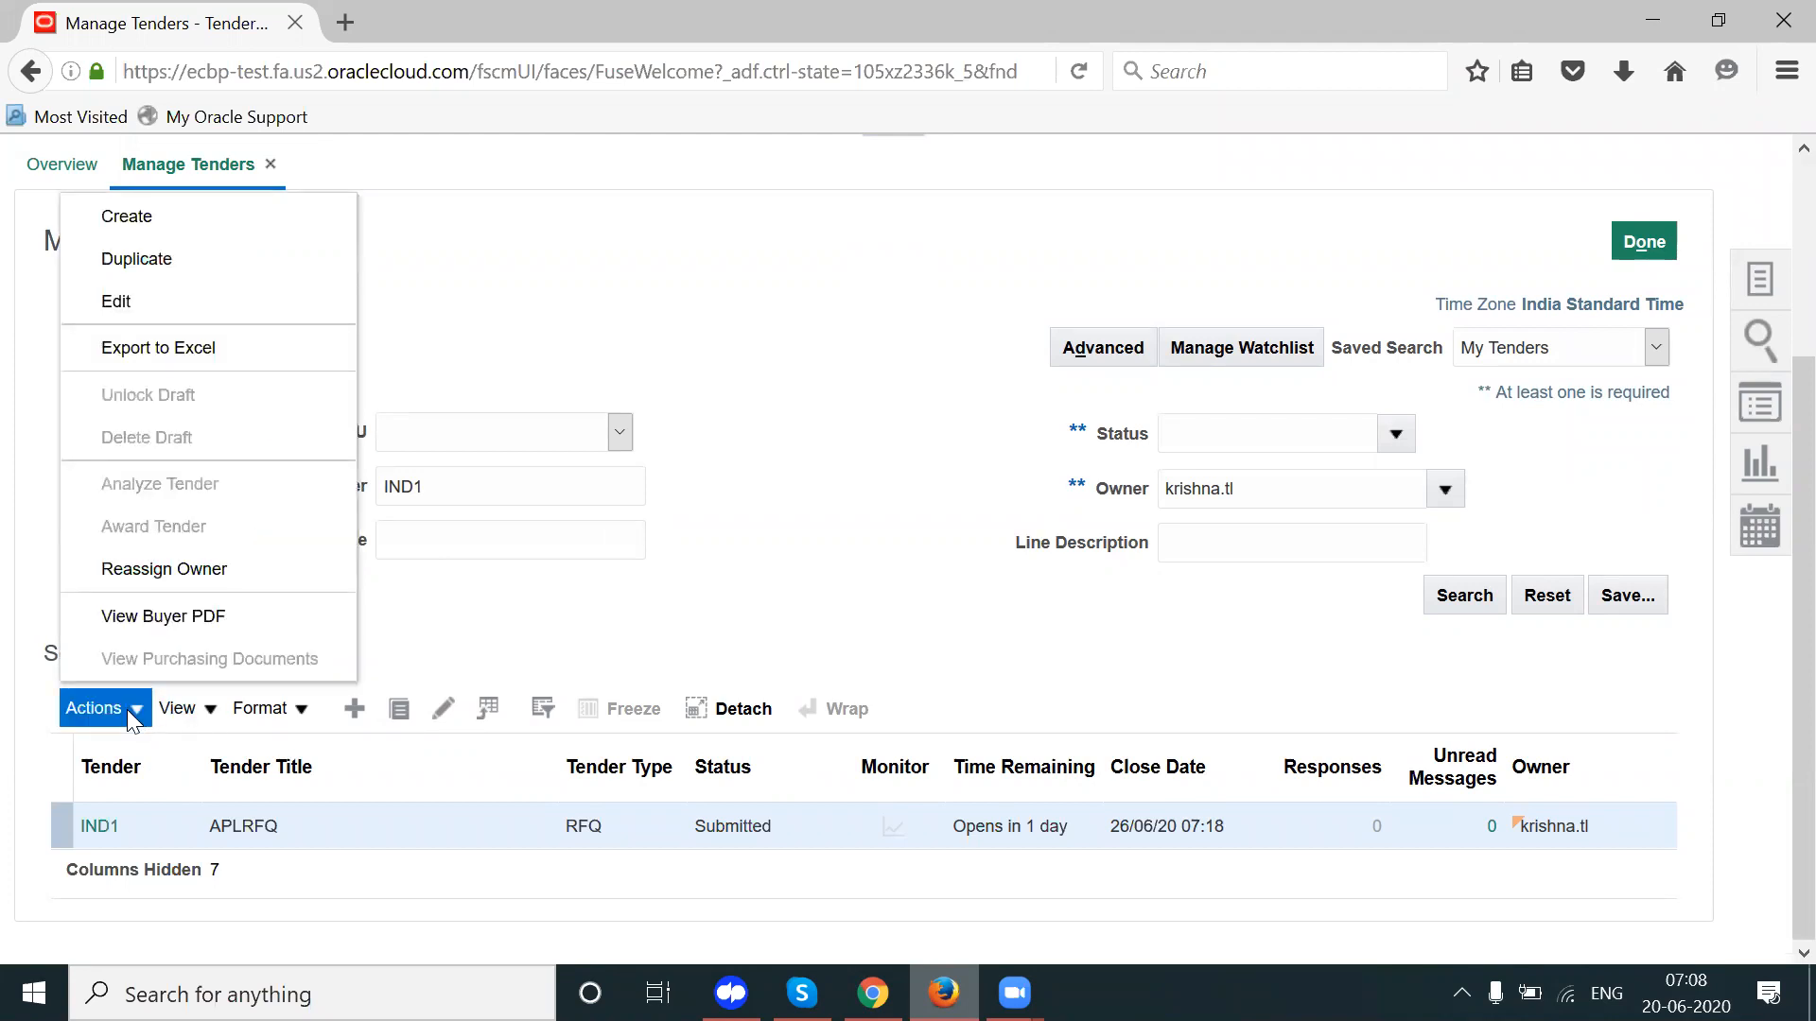
click(493, 606)
click(443, 708)
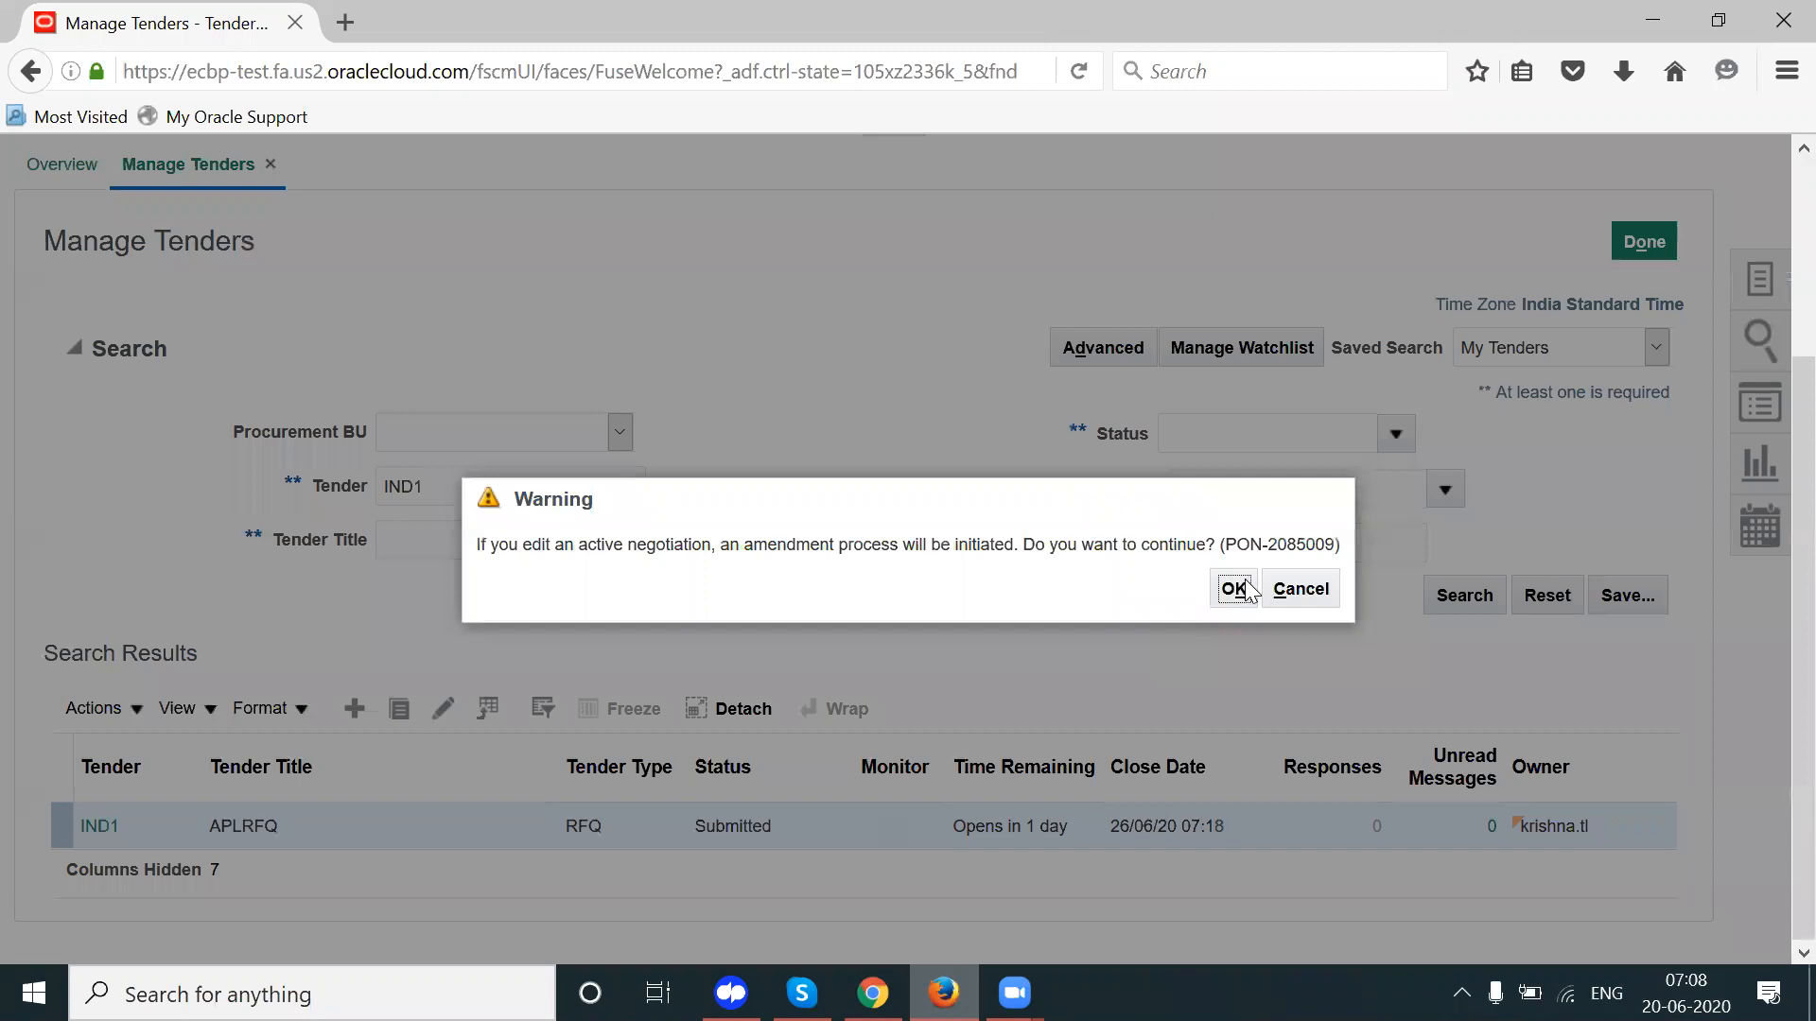
click(1235, 587)
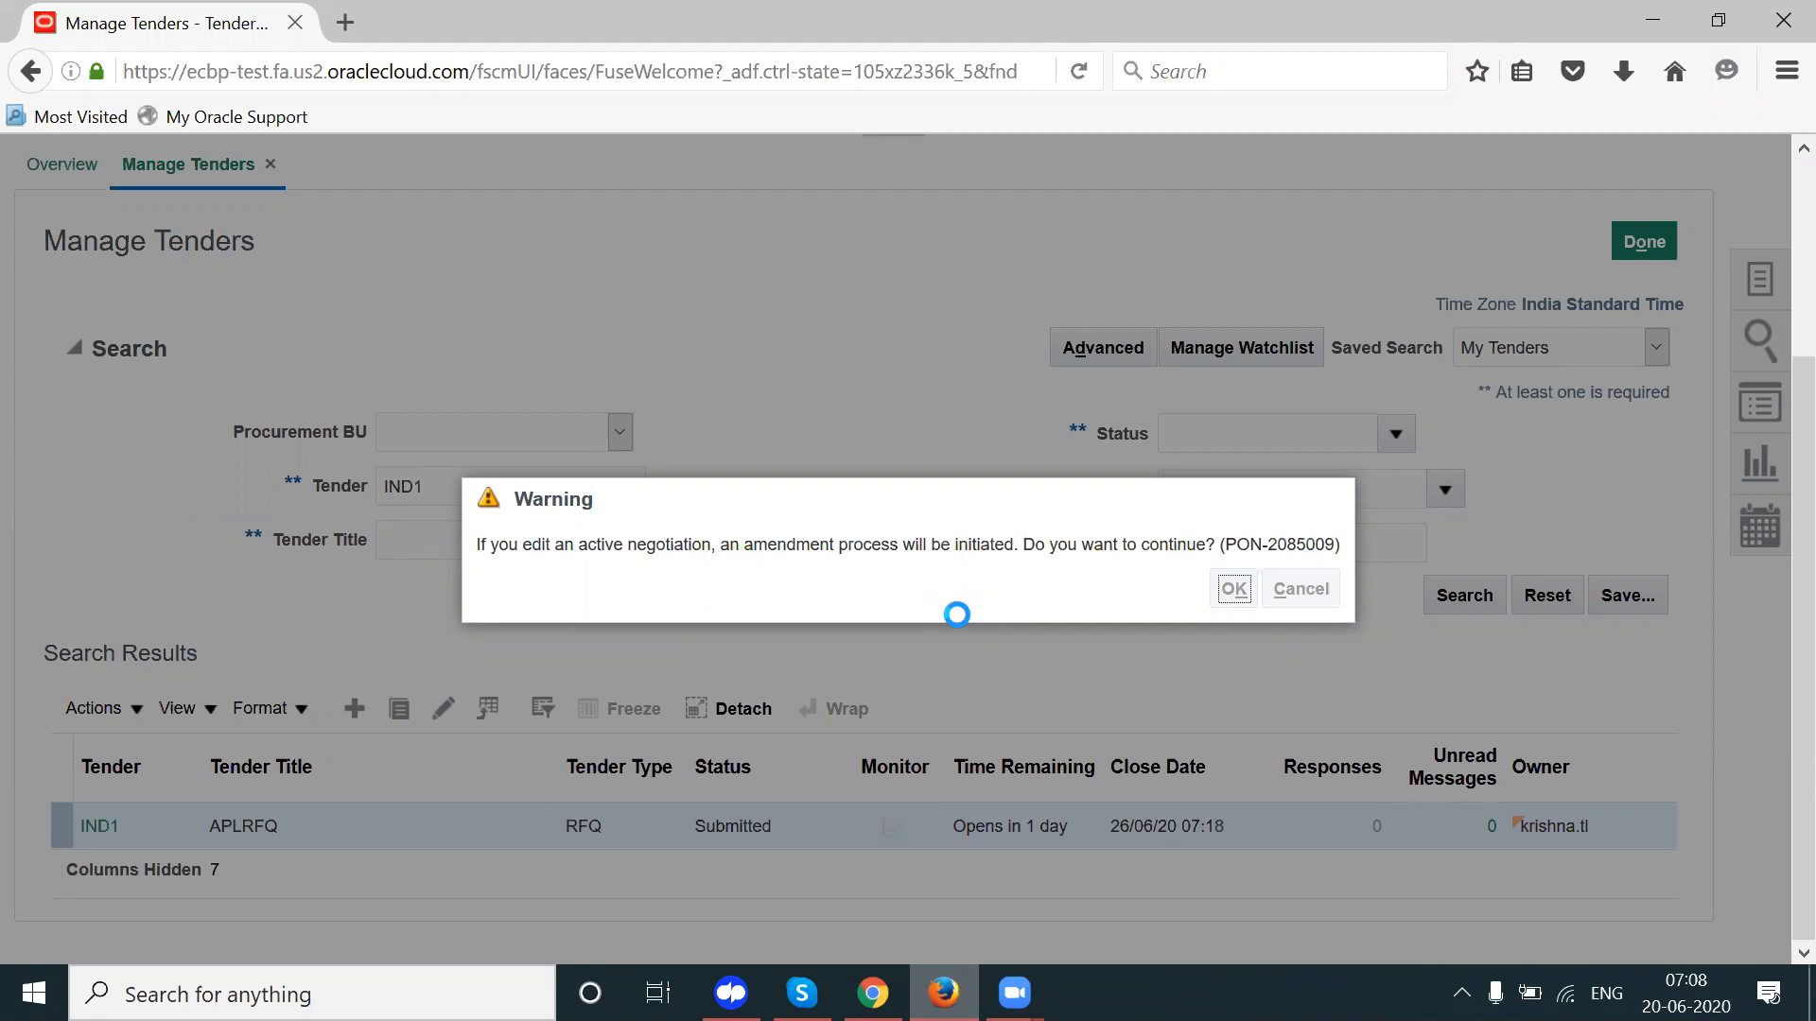
Step: Confirm the amendment, check the Open Date in the Schedule section, then cancel the IND1,1 edit
key(Return)
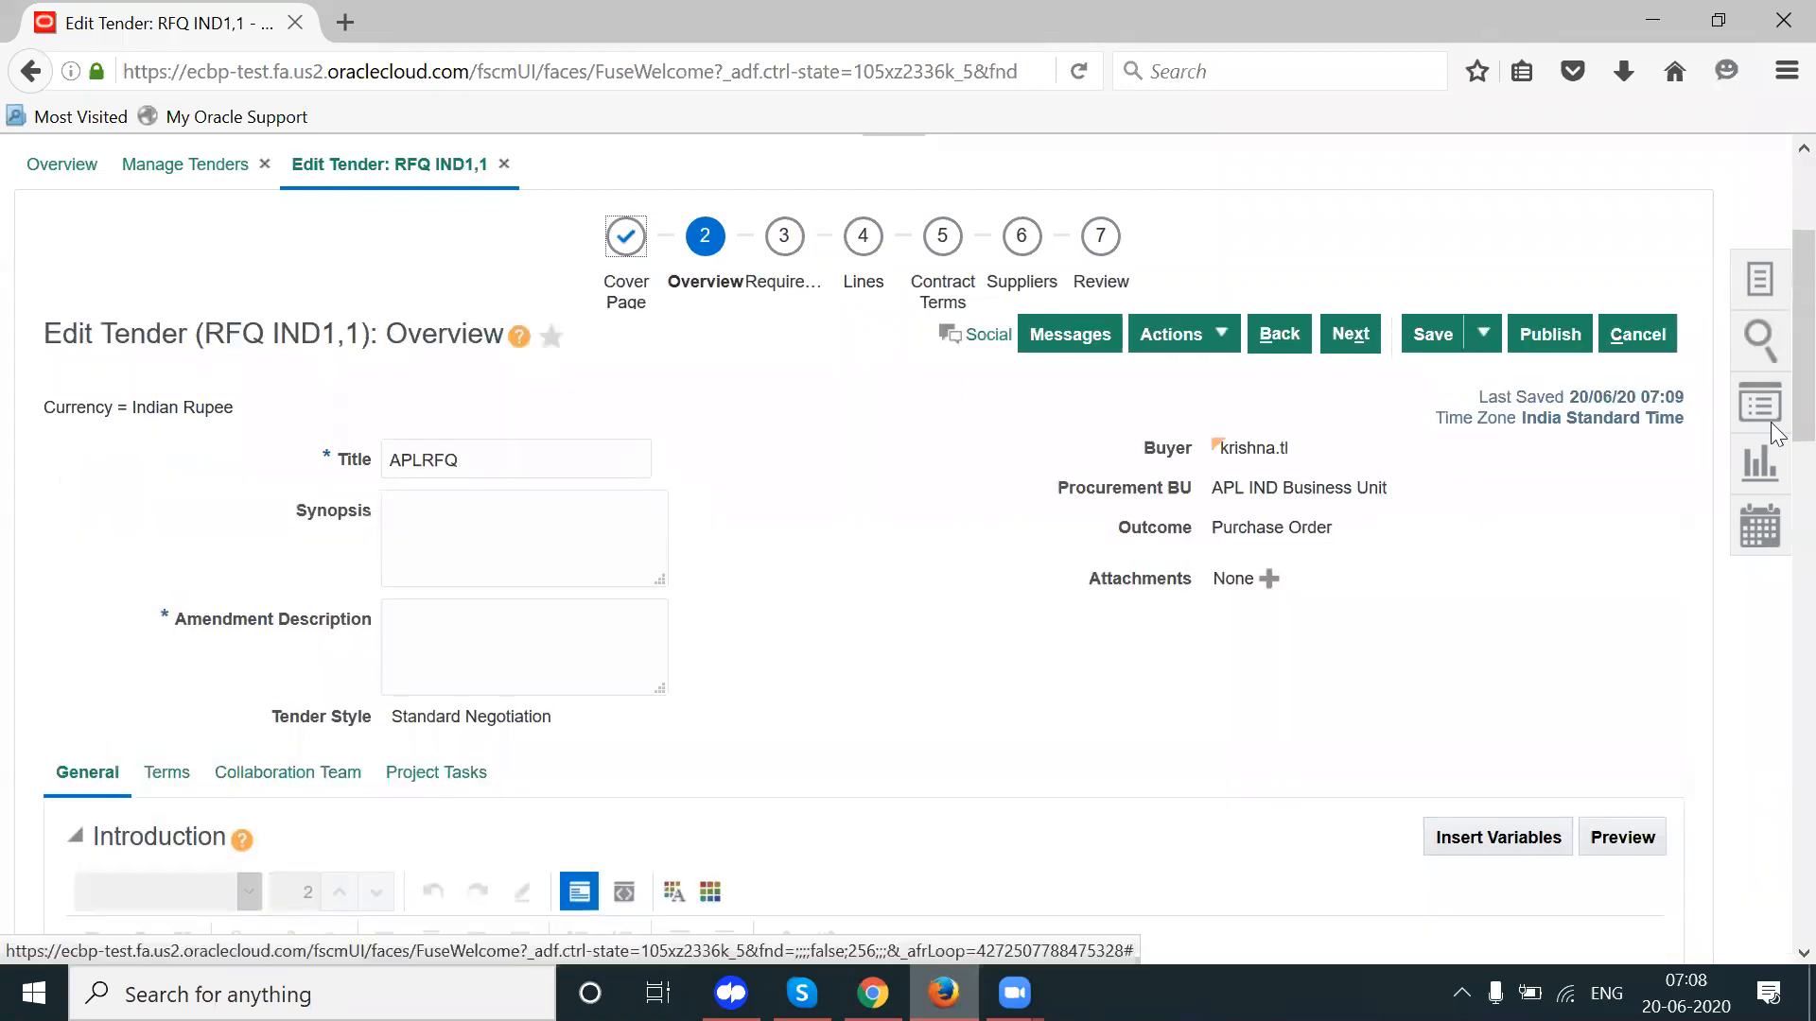
scroll(1768, 609, down, 8)
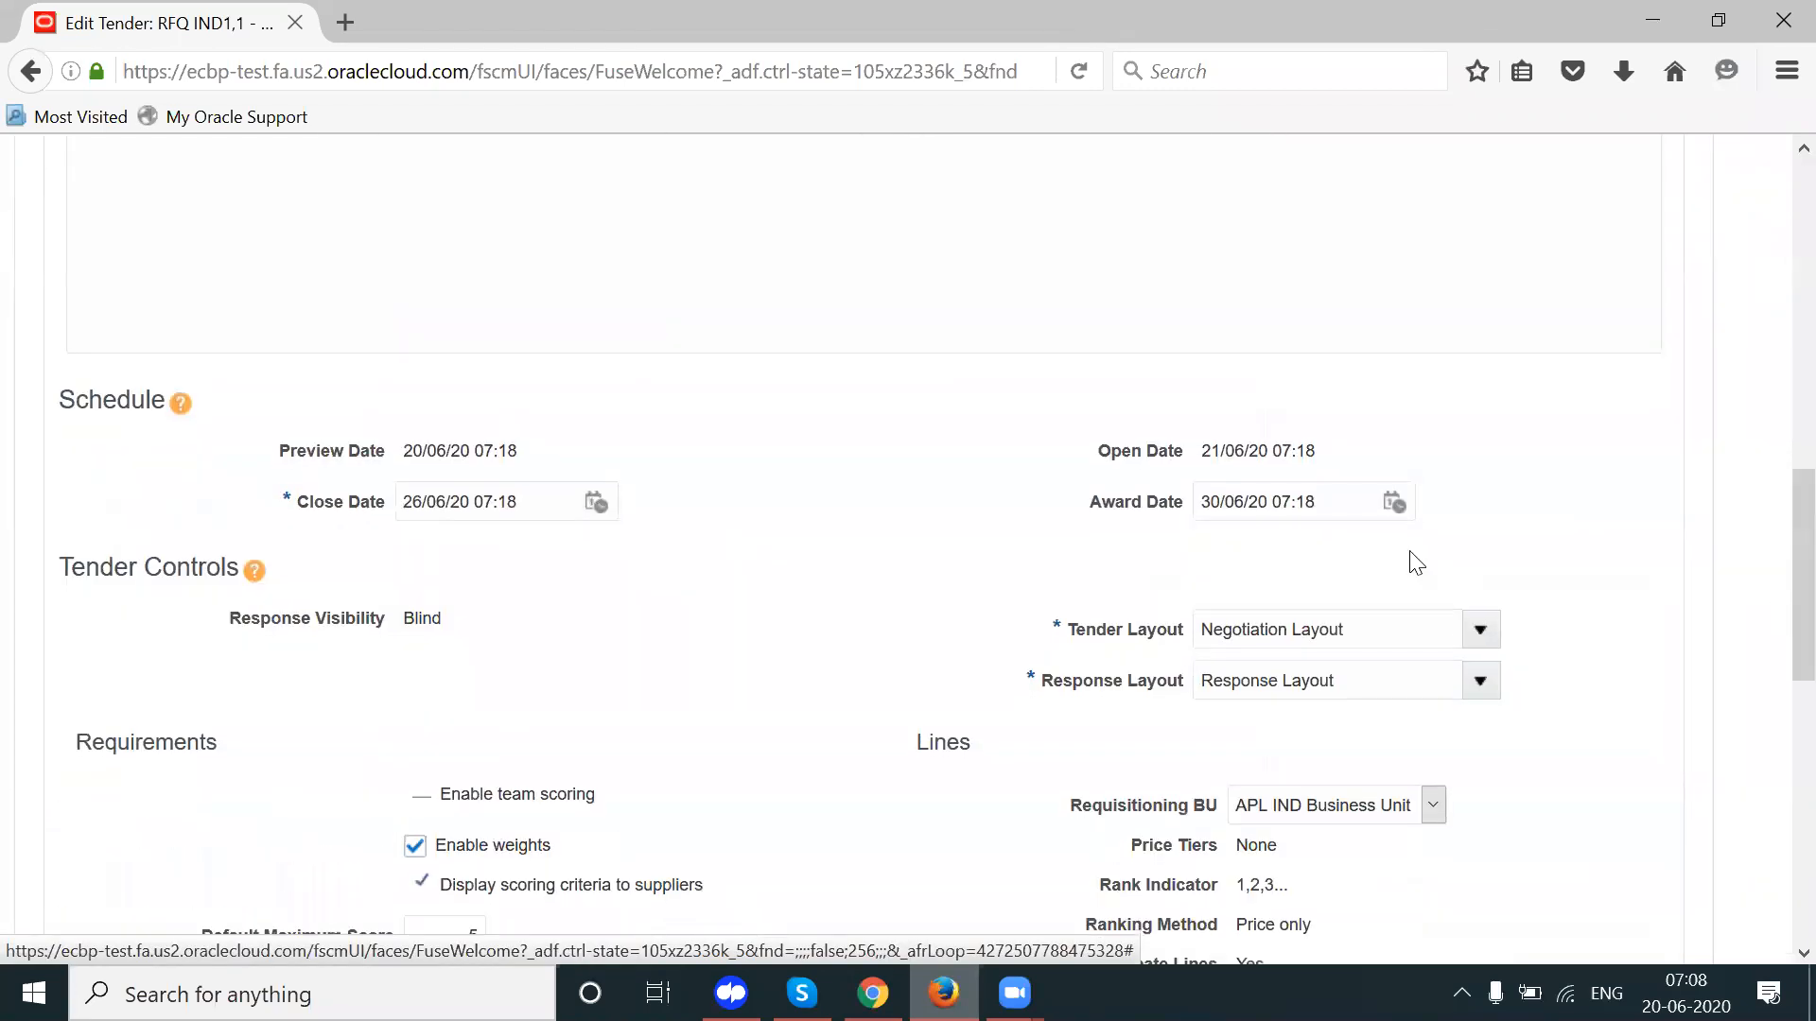
drag(1290, 443, 1057, 433)
click(1057, 433)
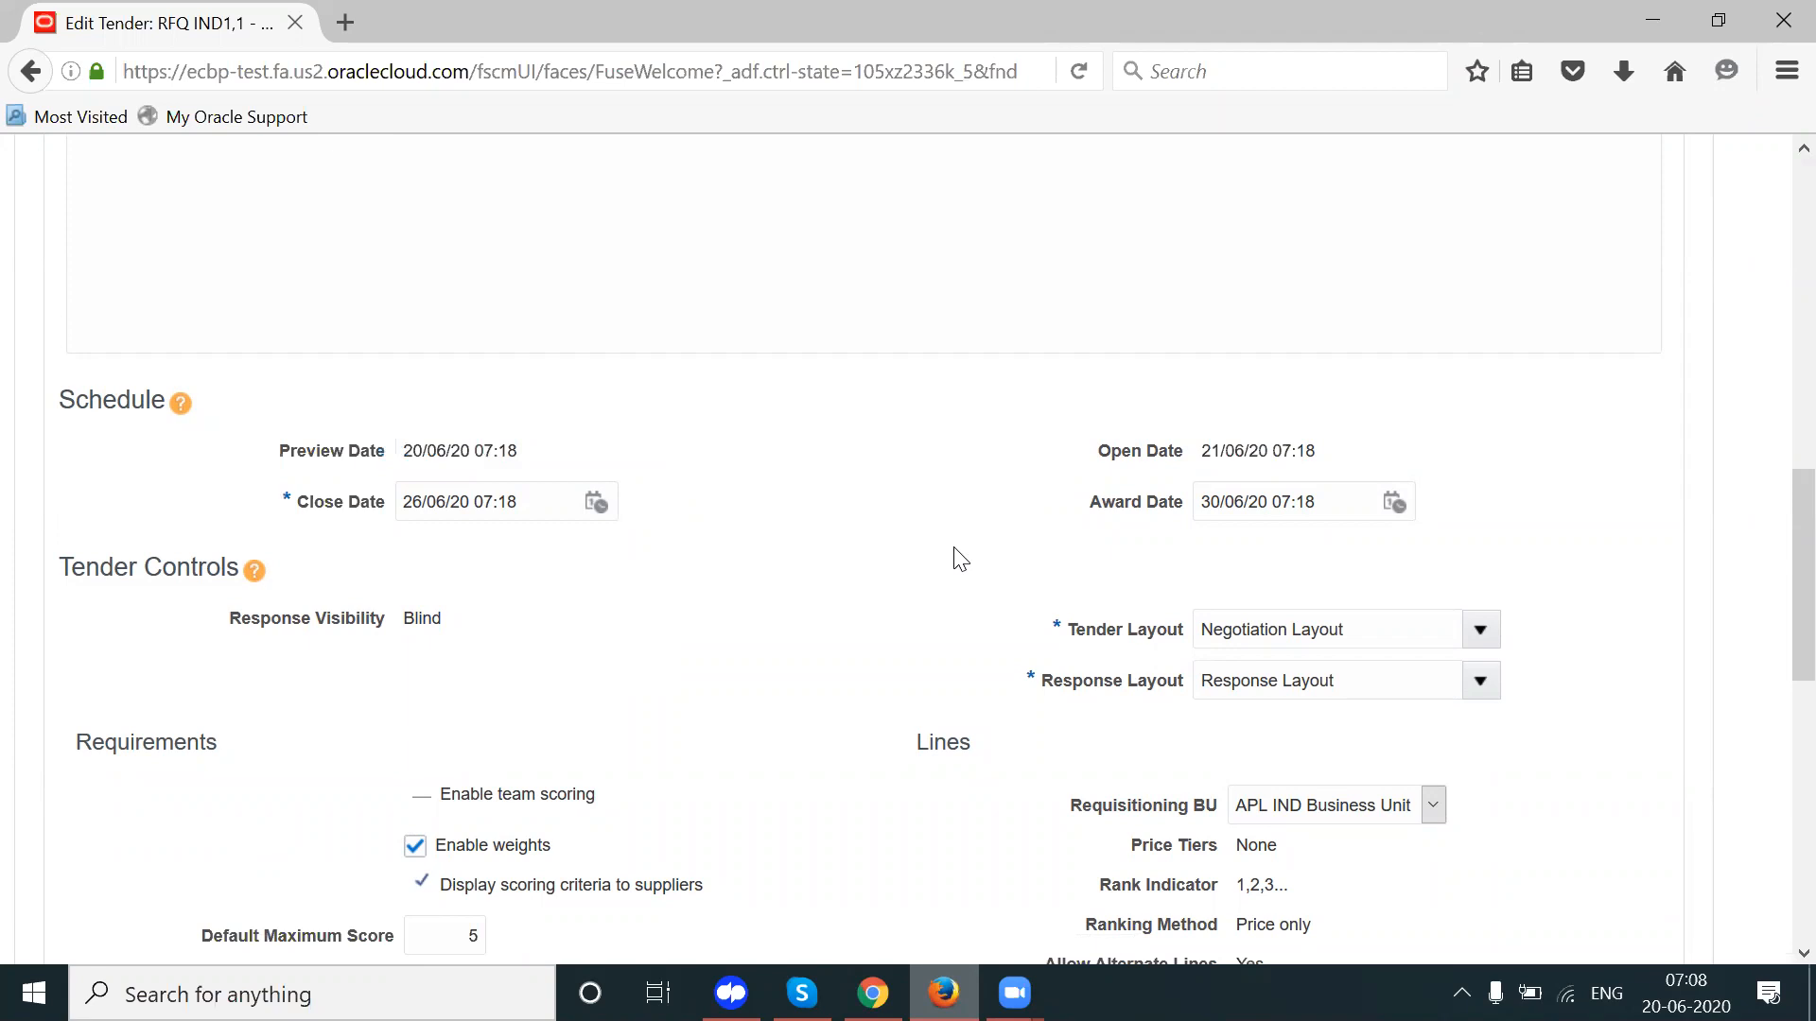
scroll(1774, 501, up, 3)
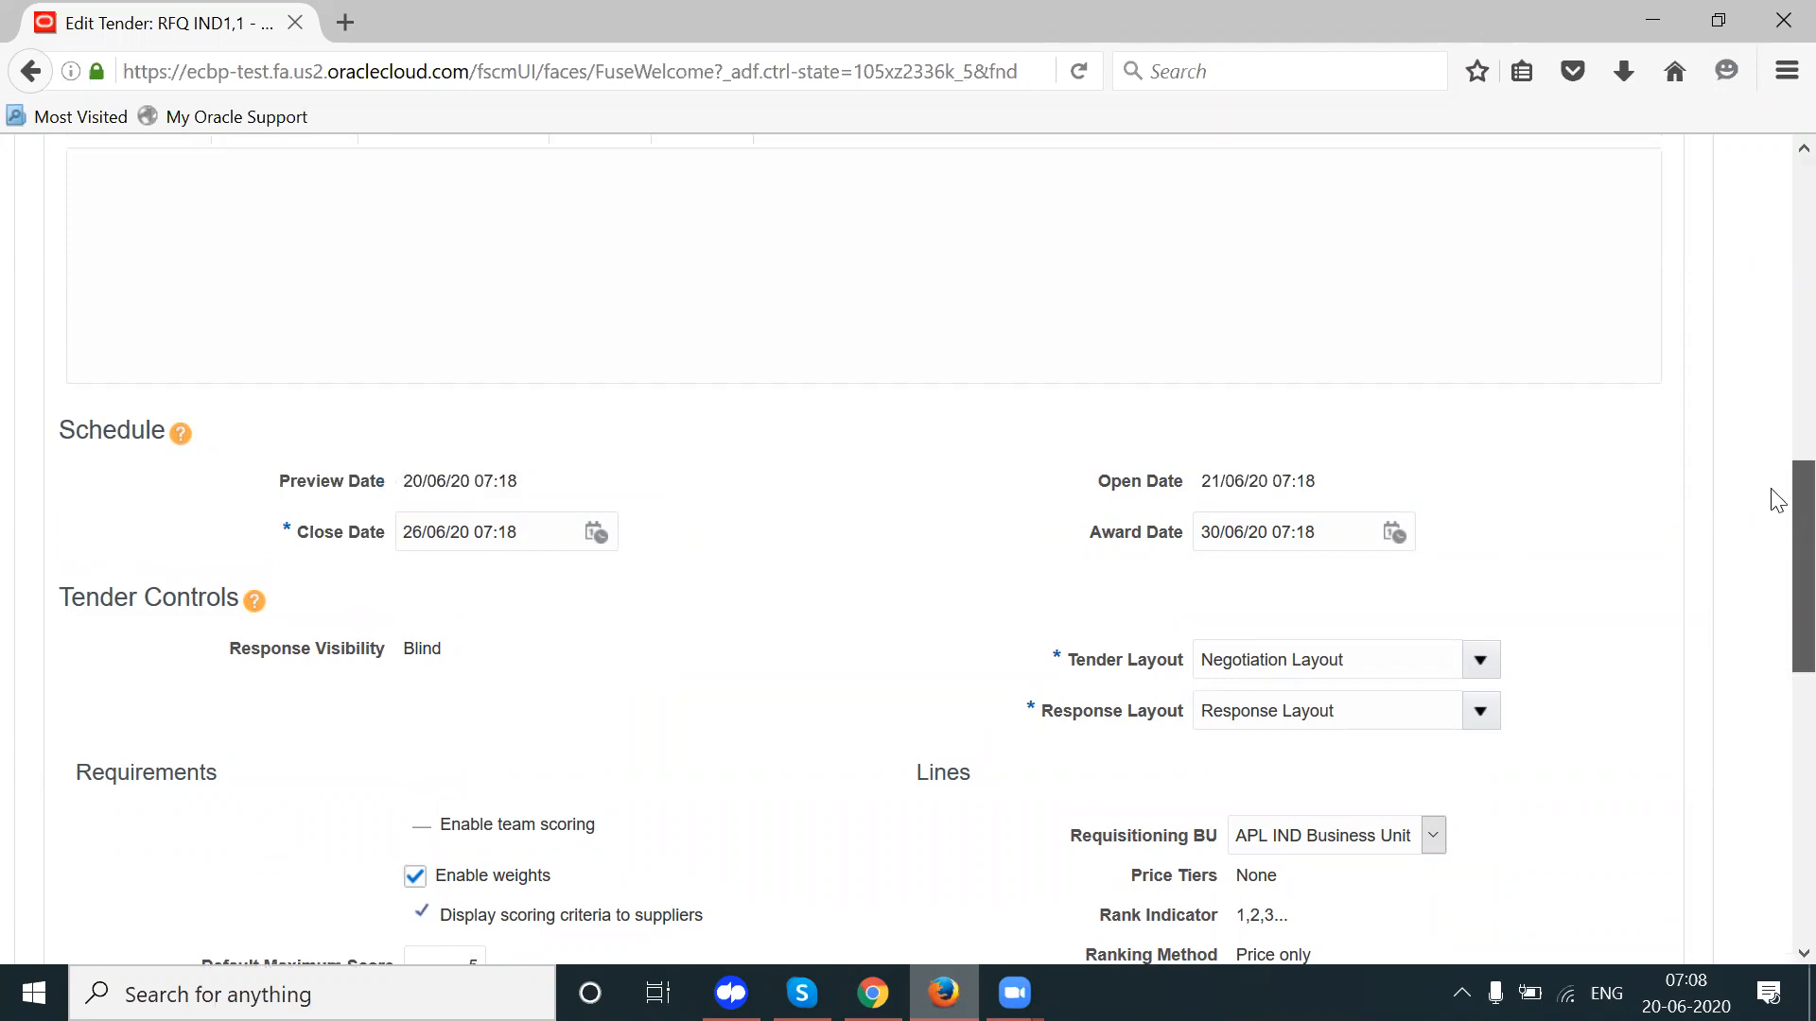
drag(1772, 492, 1772, 494)
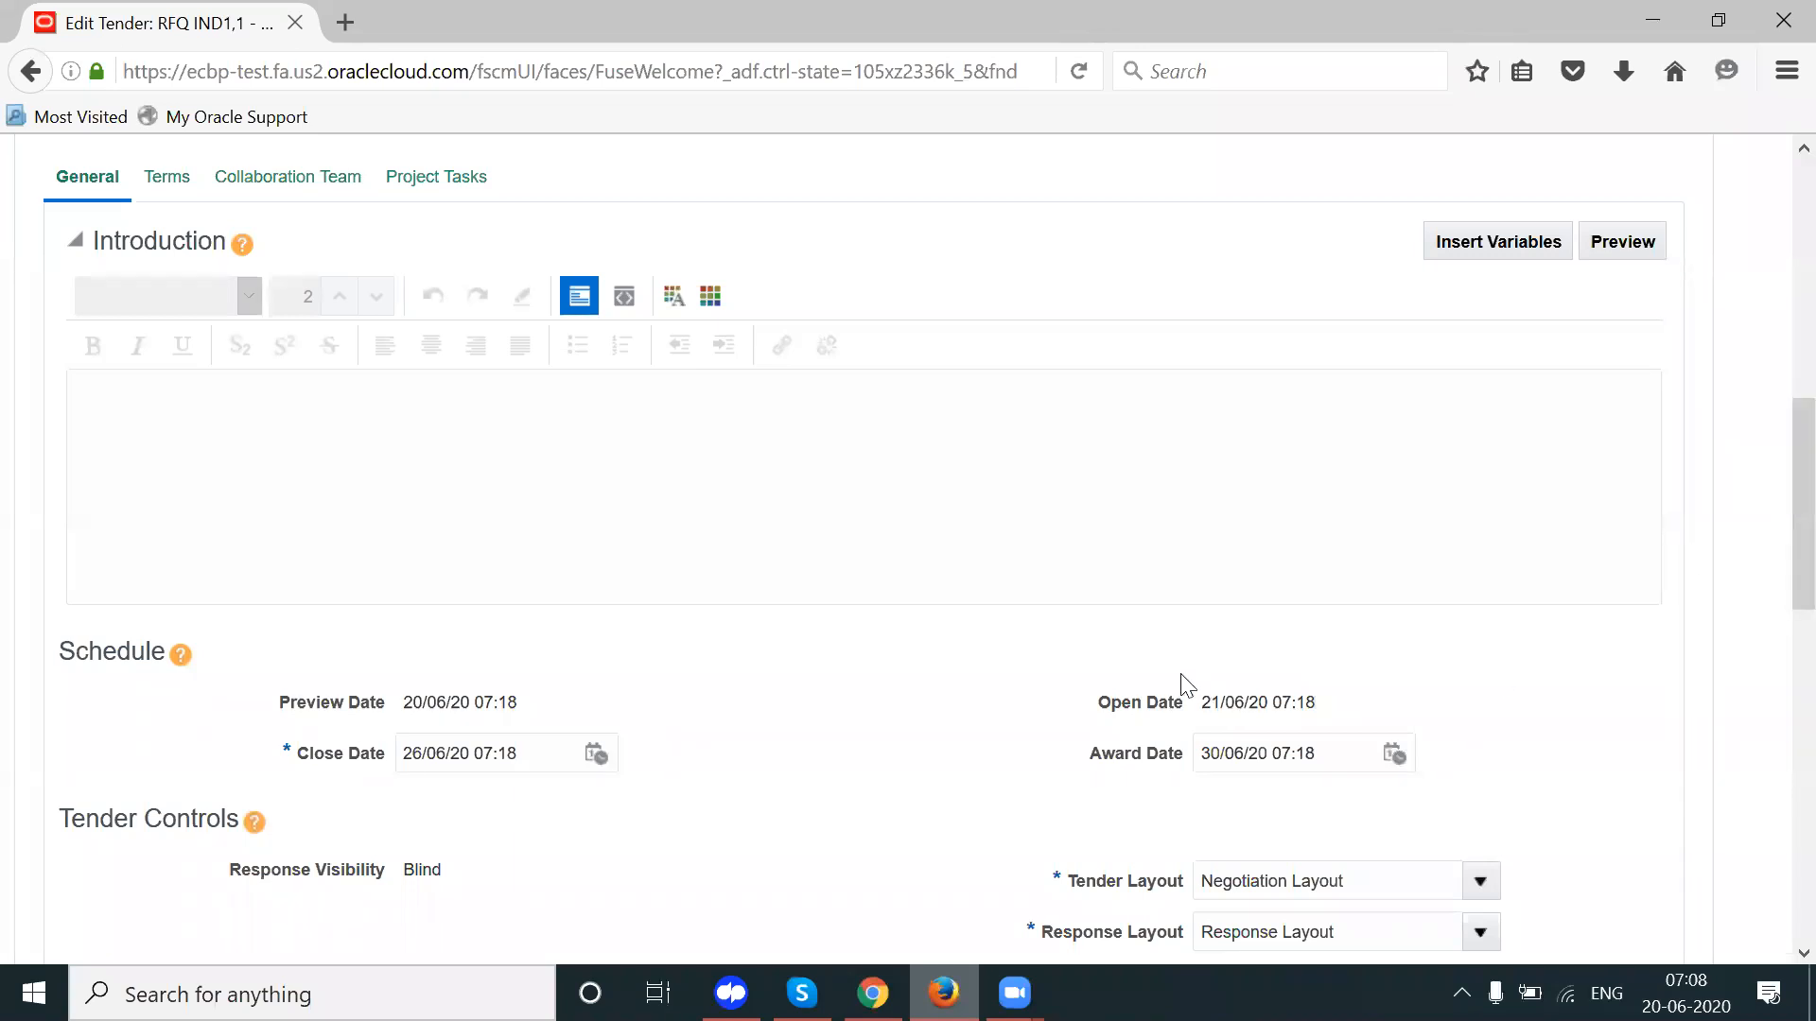
drag(1257, 703, 1097, 702)
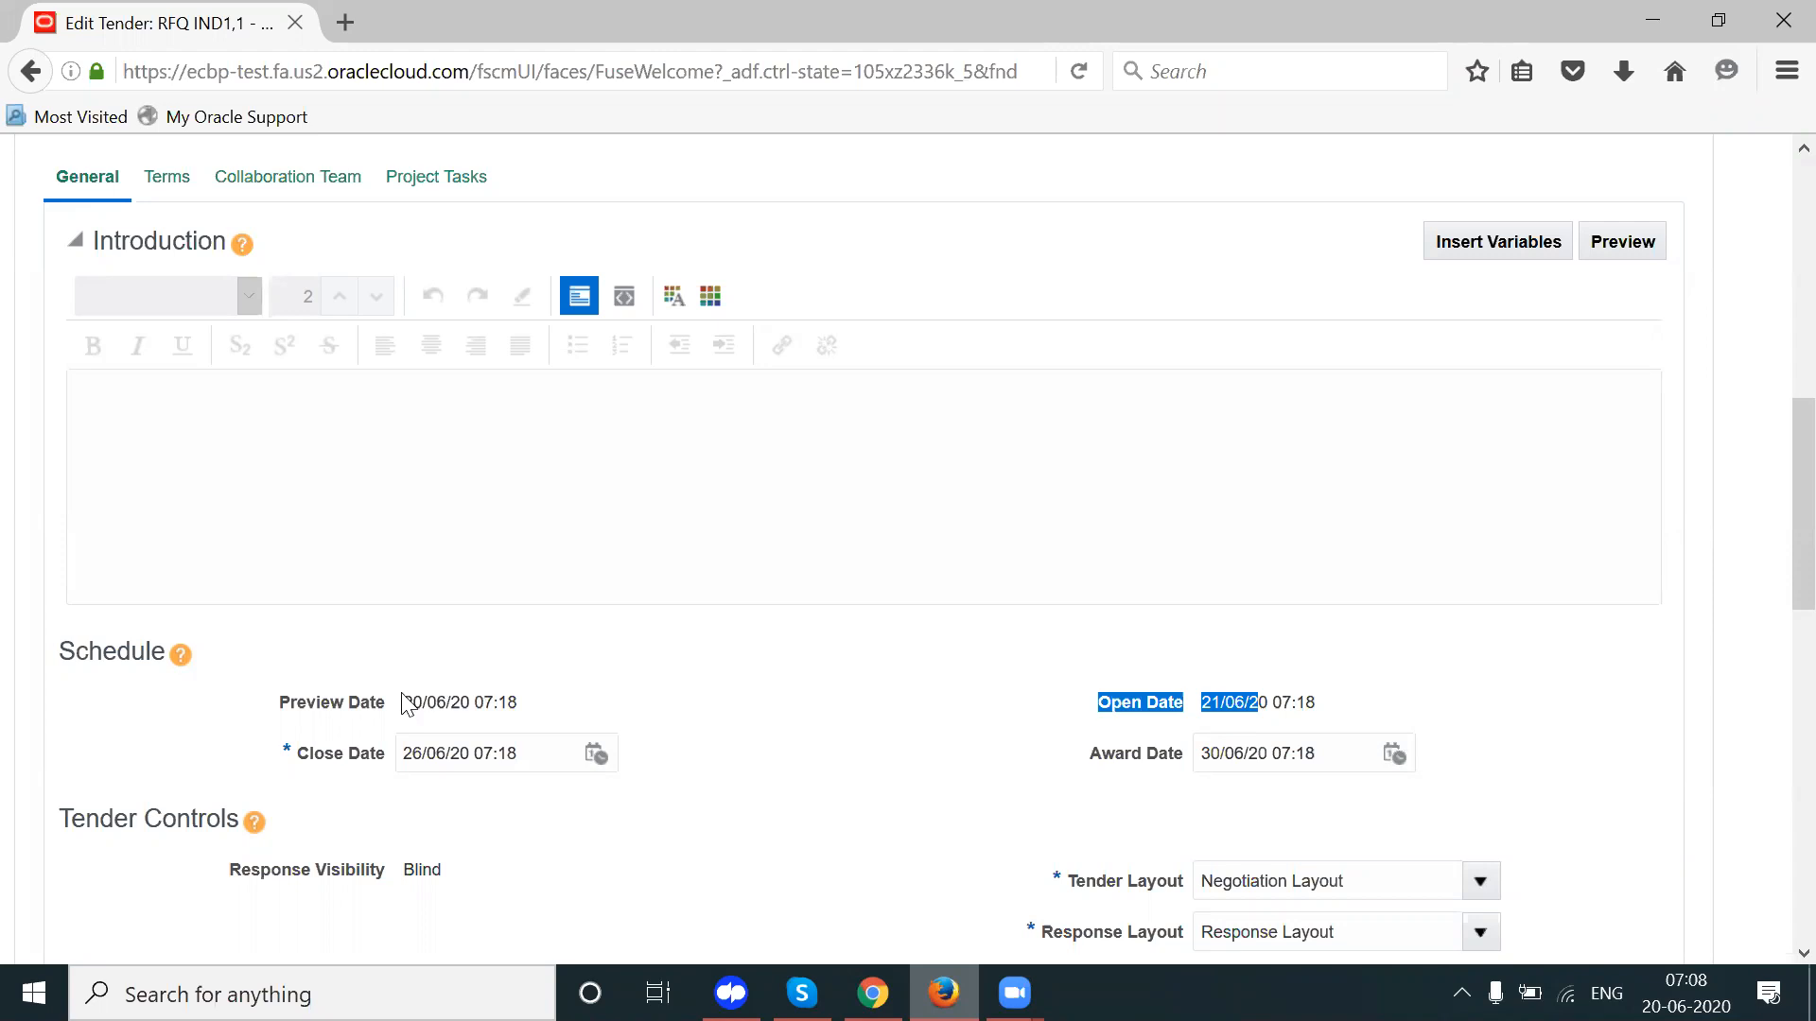
click(1678, 828)
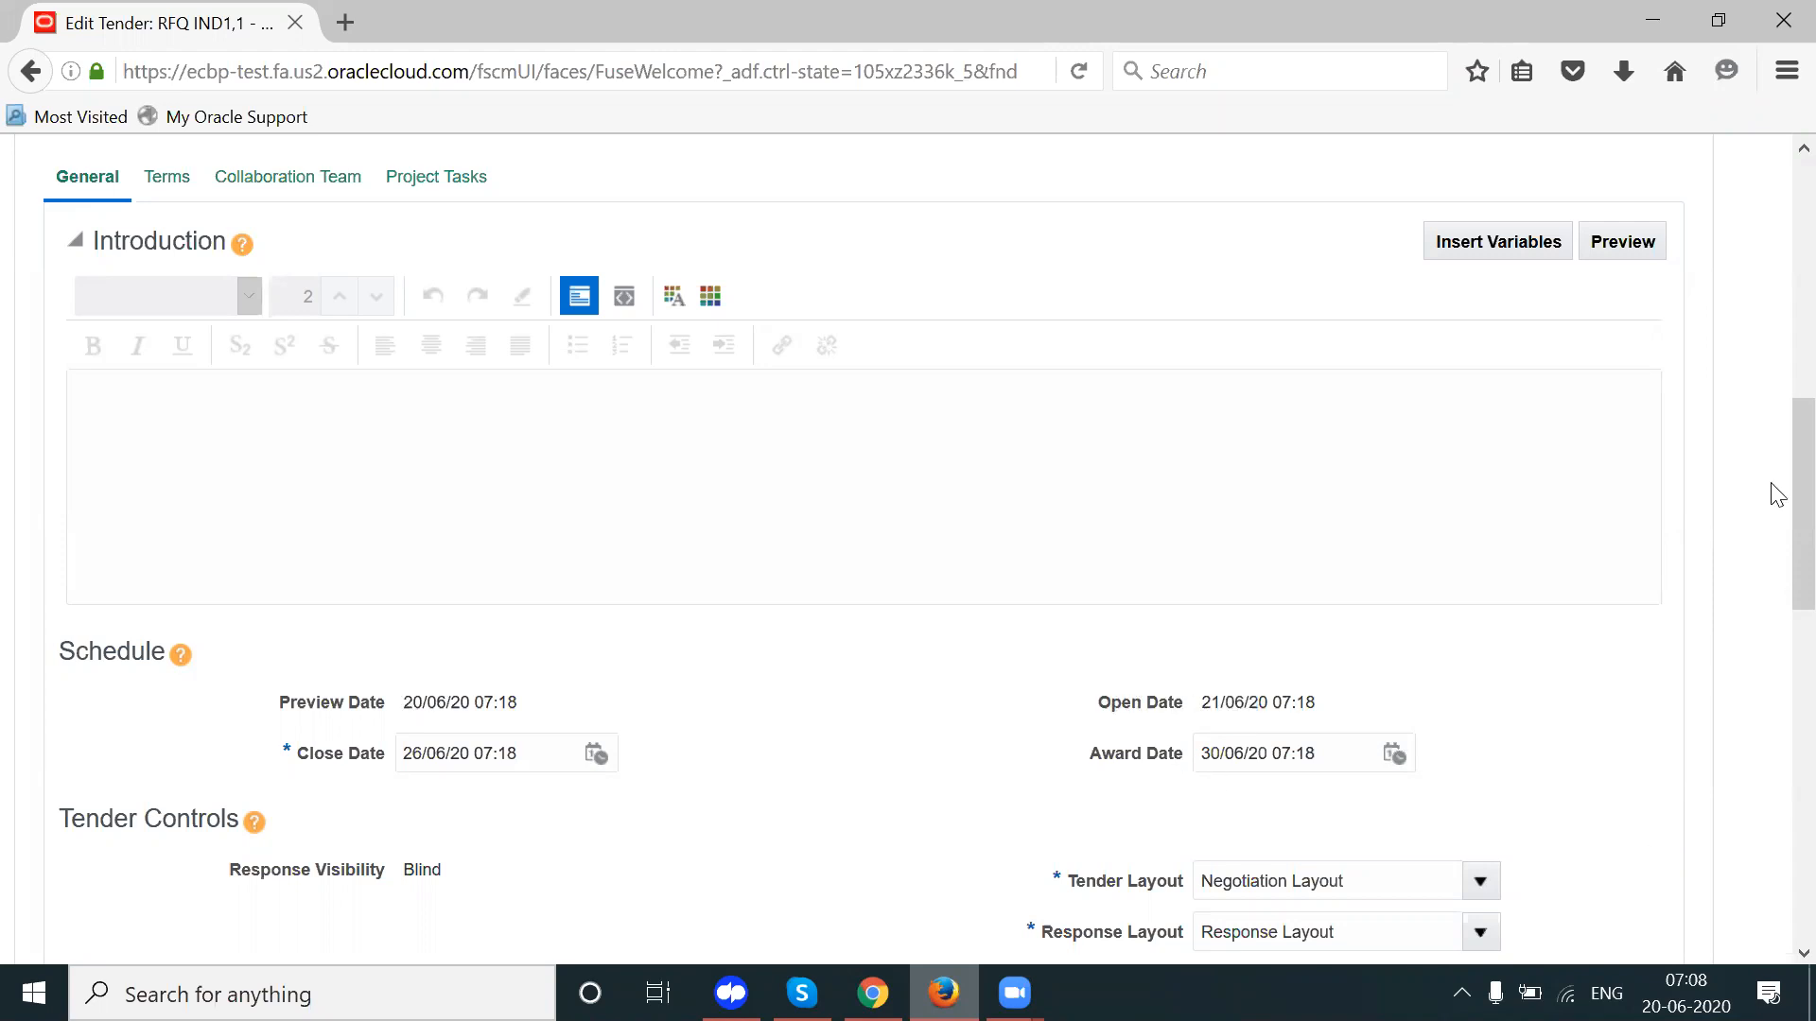
scroll(1776, 387, up, 5)
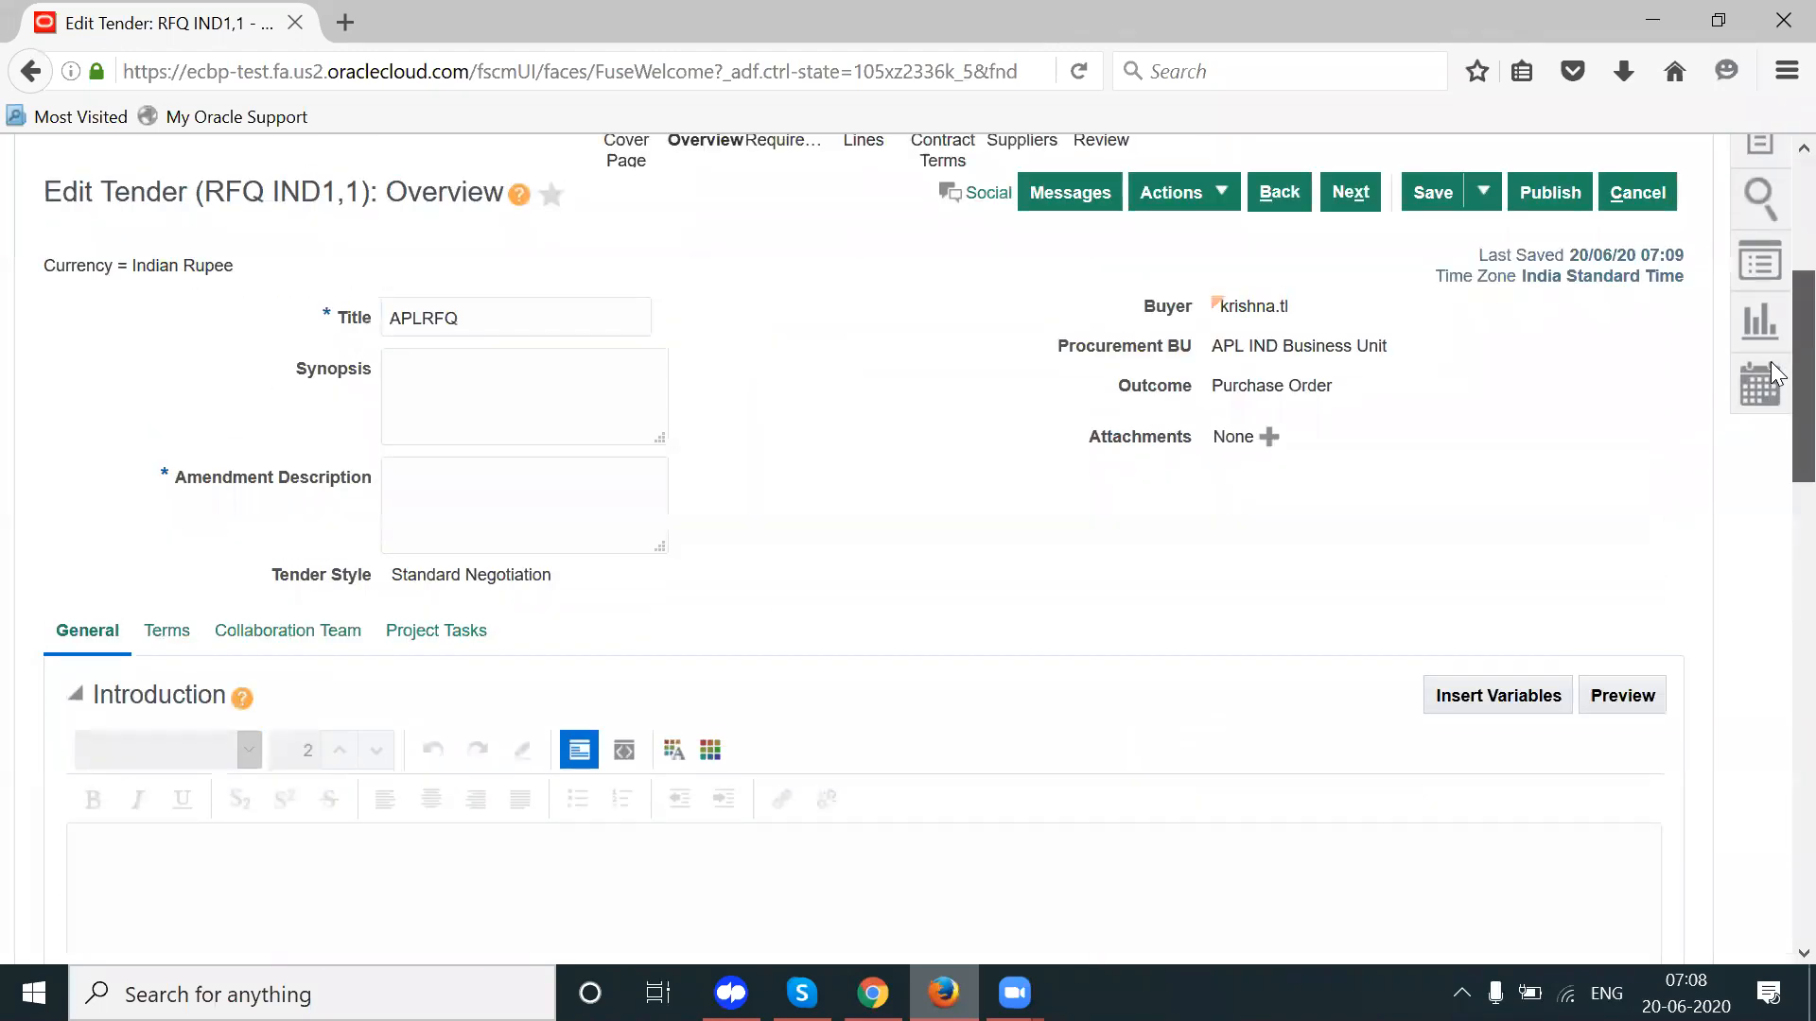
scroll(1776, 359, up, 3)
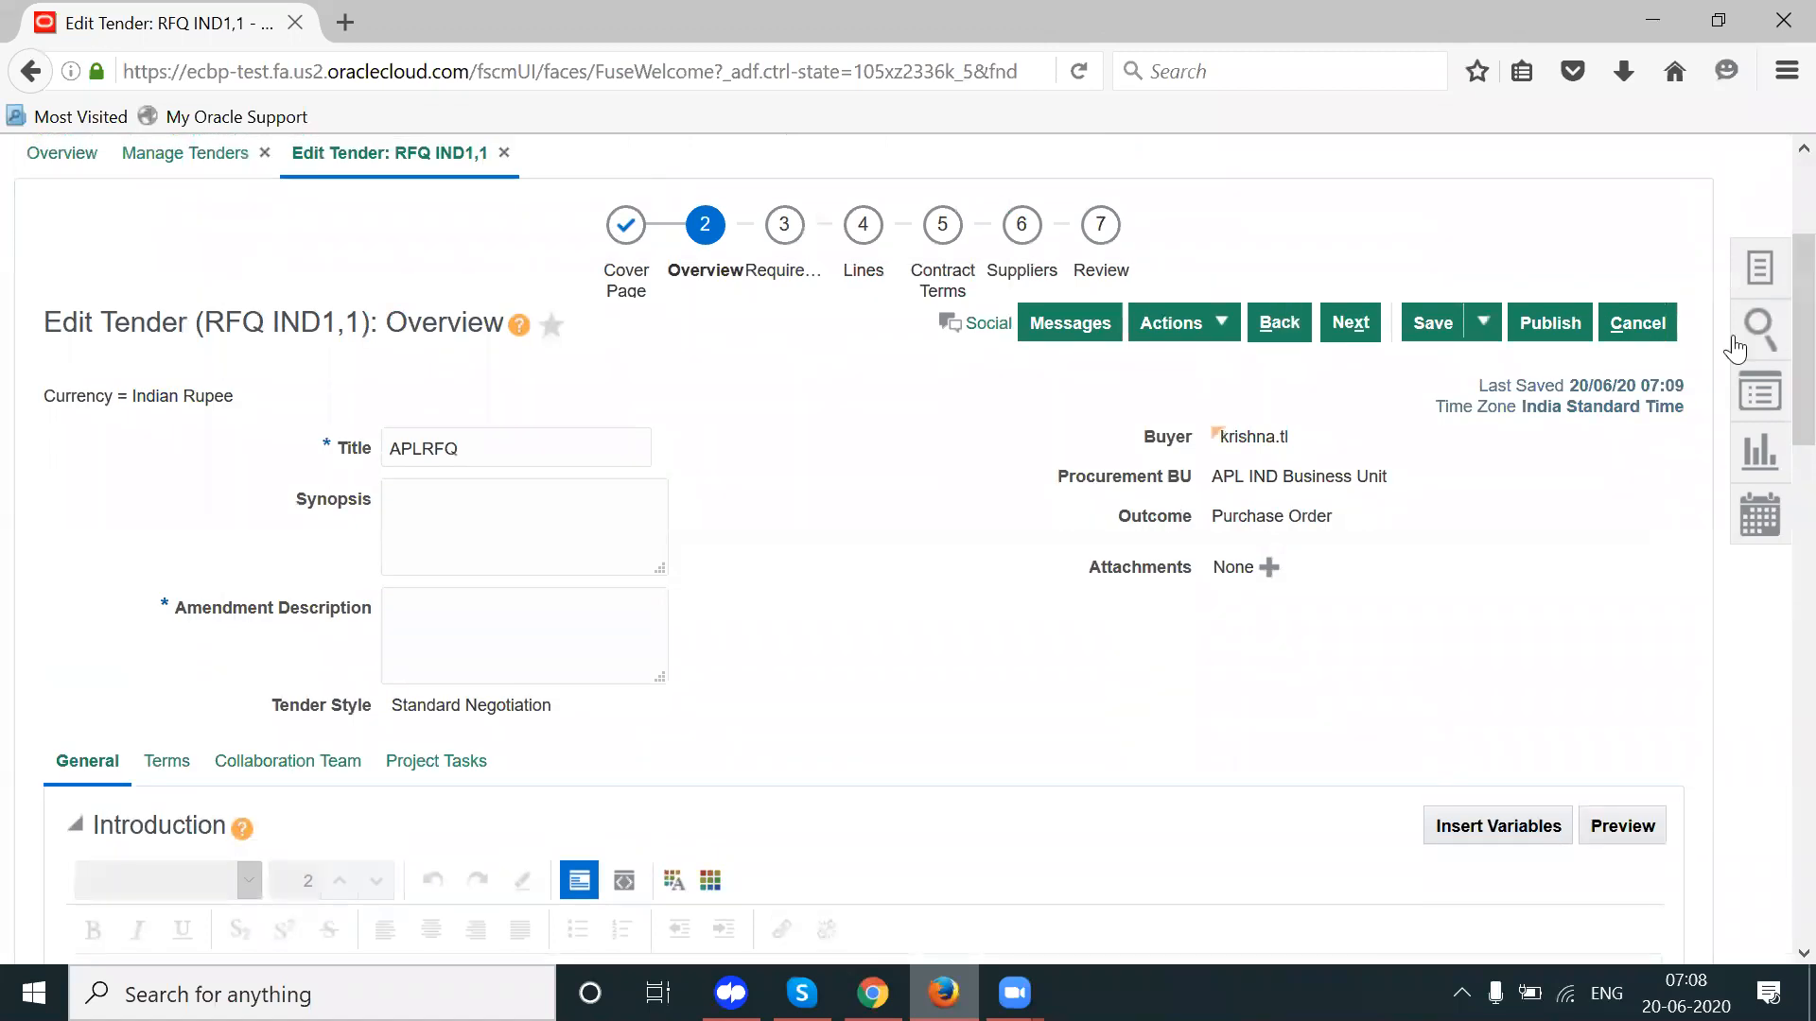
click(1637, 323)
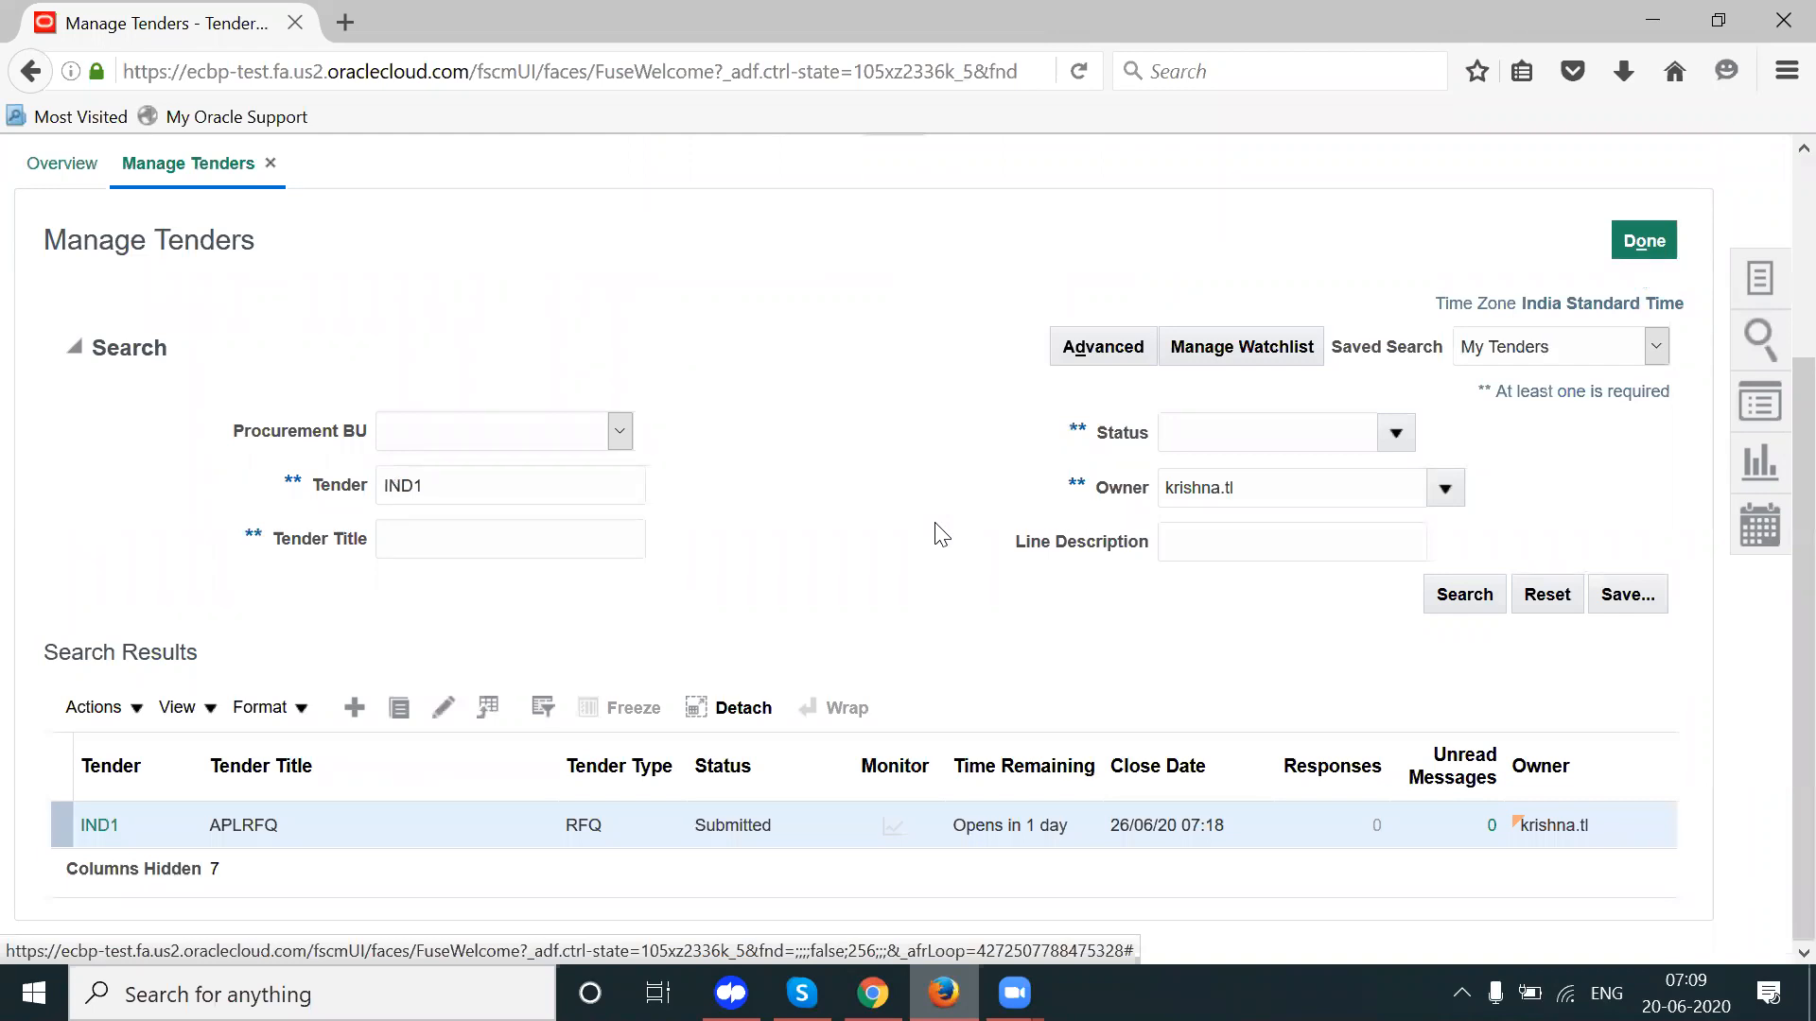
Step: Duplicate IND1 as new RFQ IND2 in INR and attempt to publish it, dismissing the errors
click(106, 708)
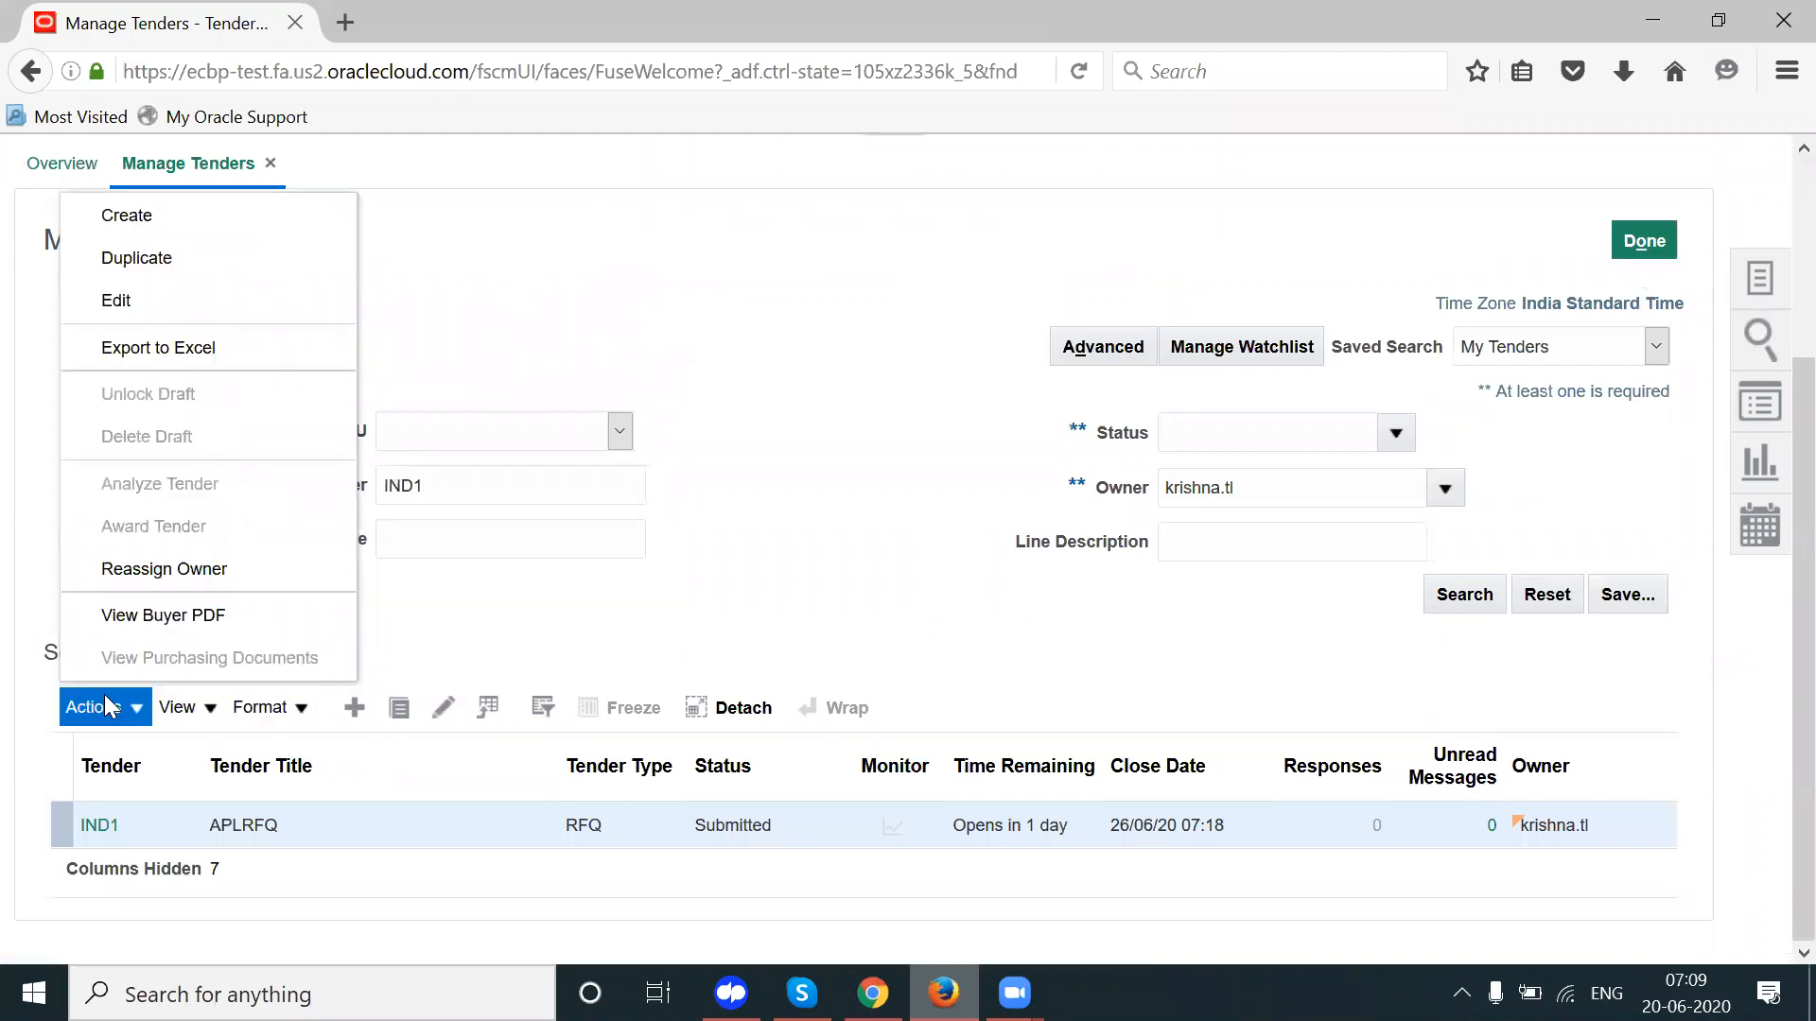
click(156, 257)
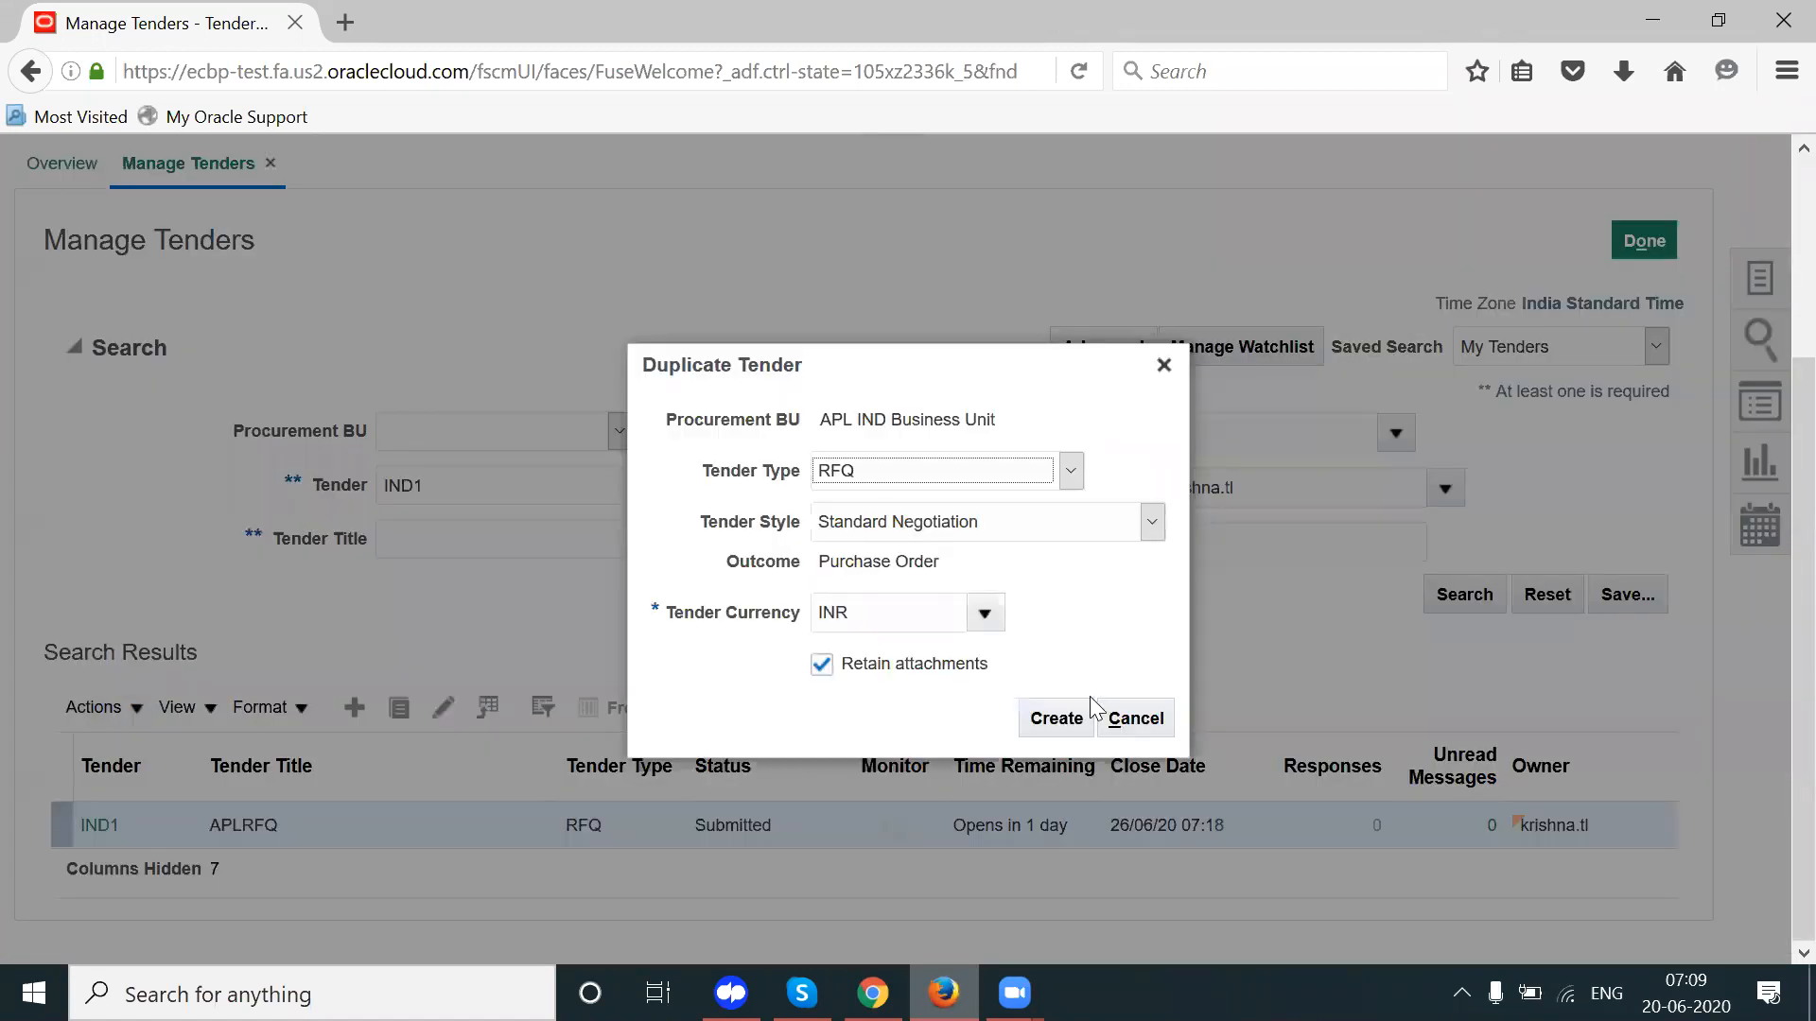
click(1047, 721)
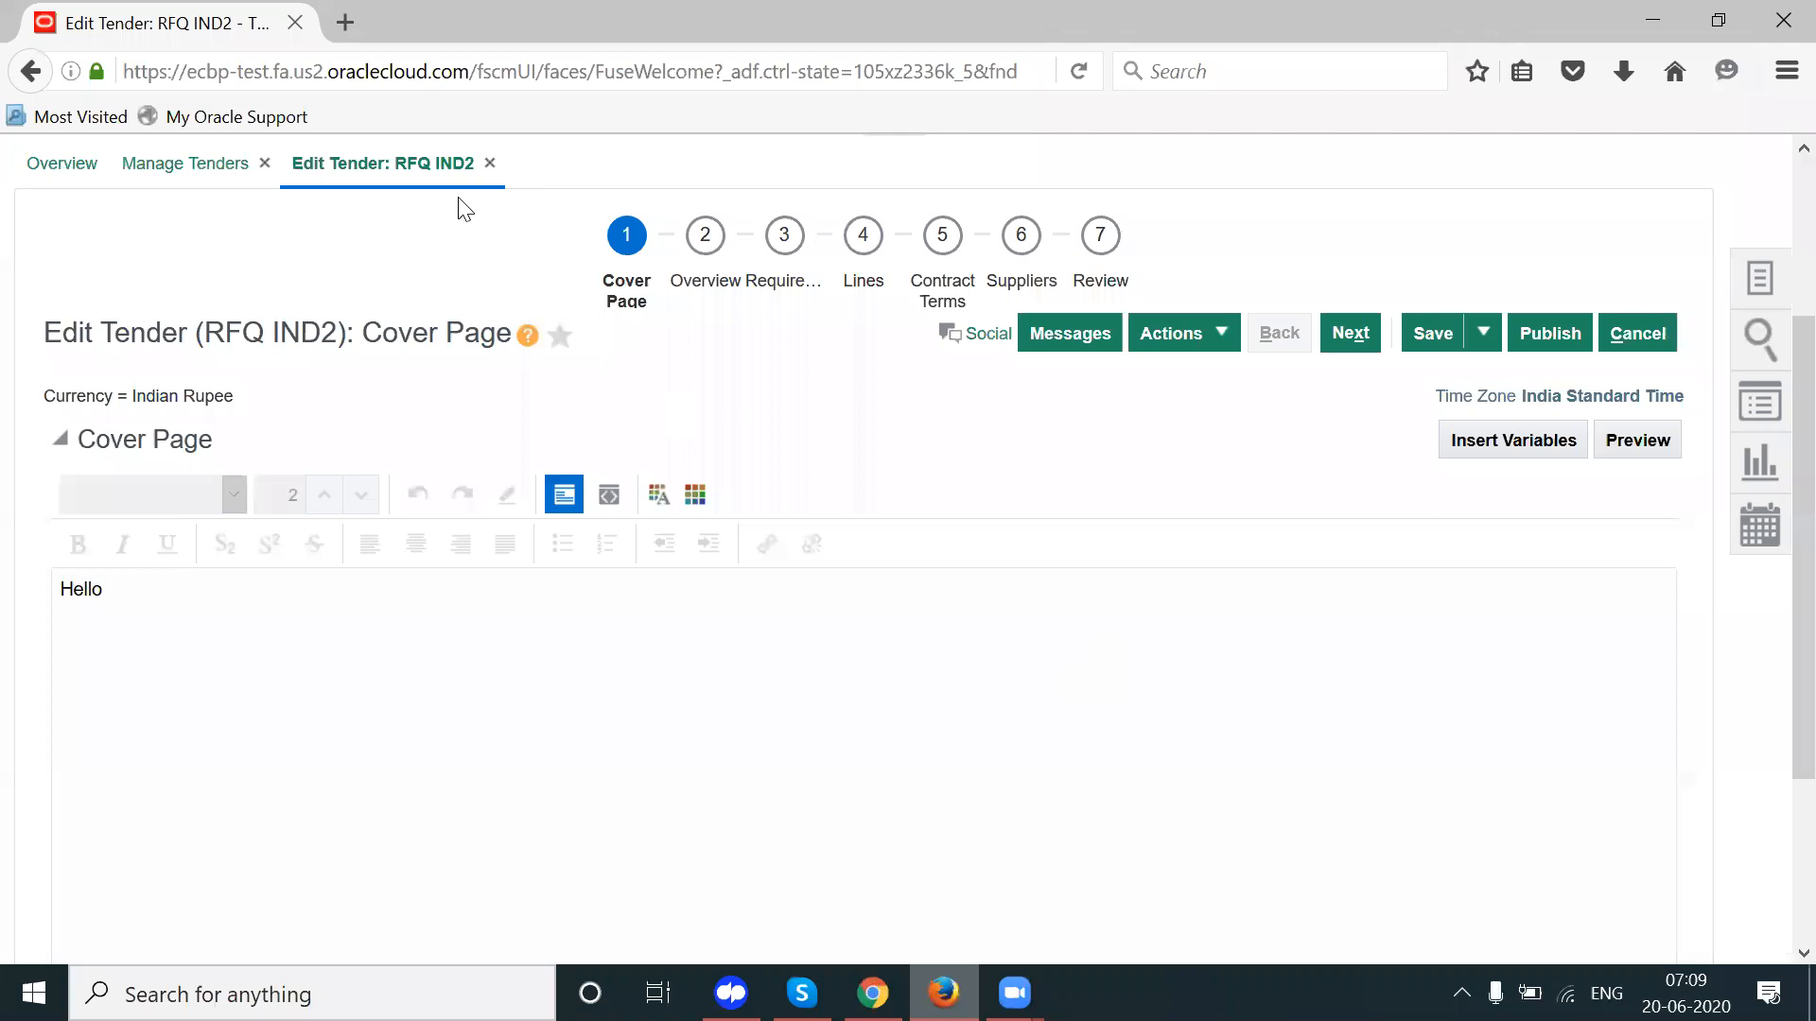
click(1535, 335)
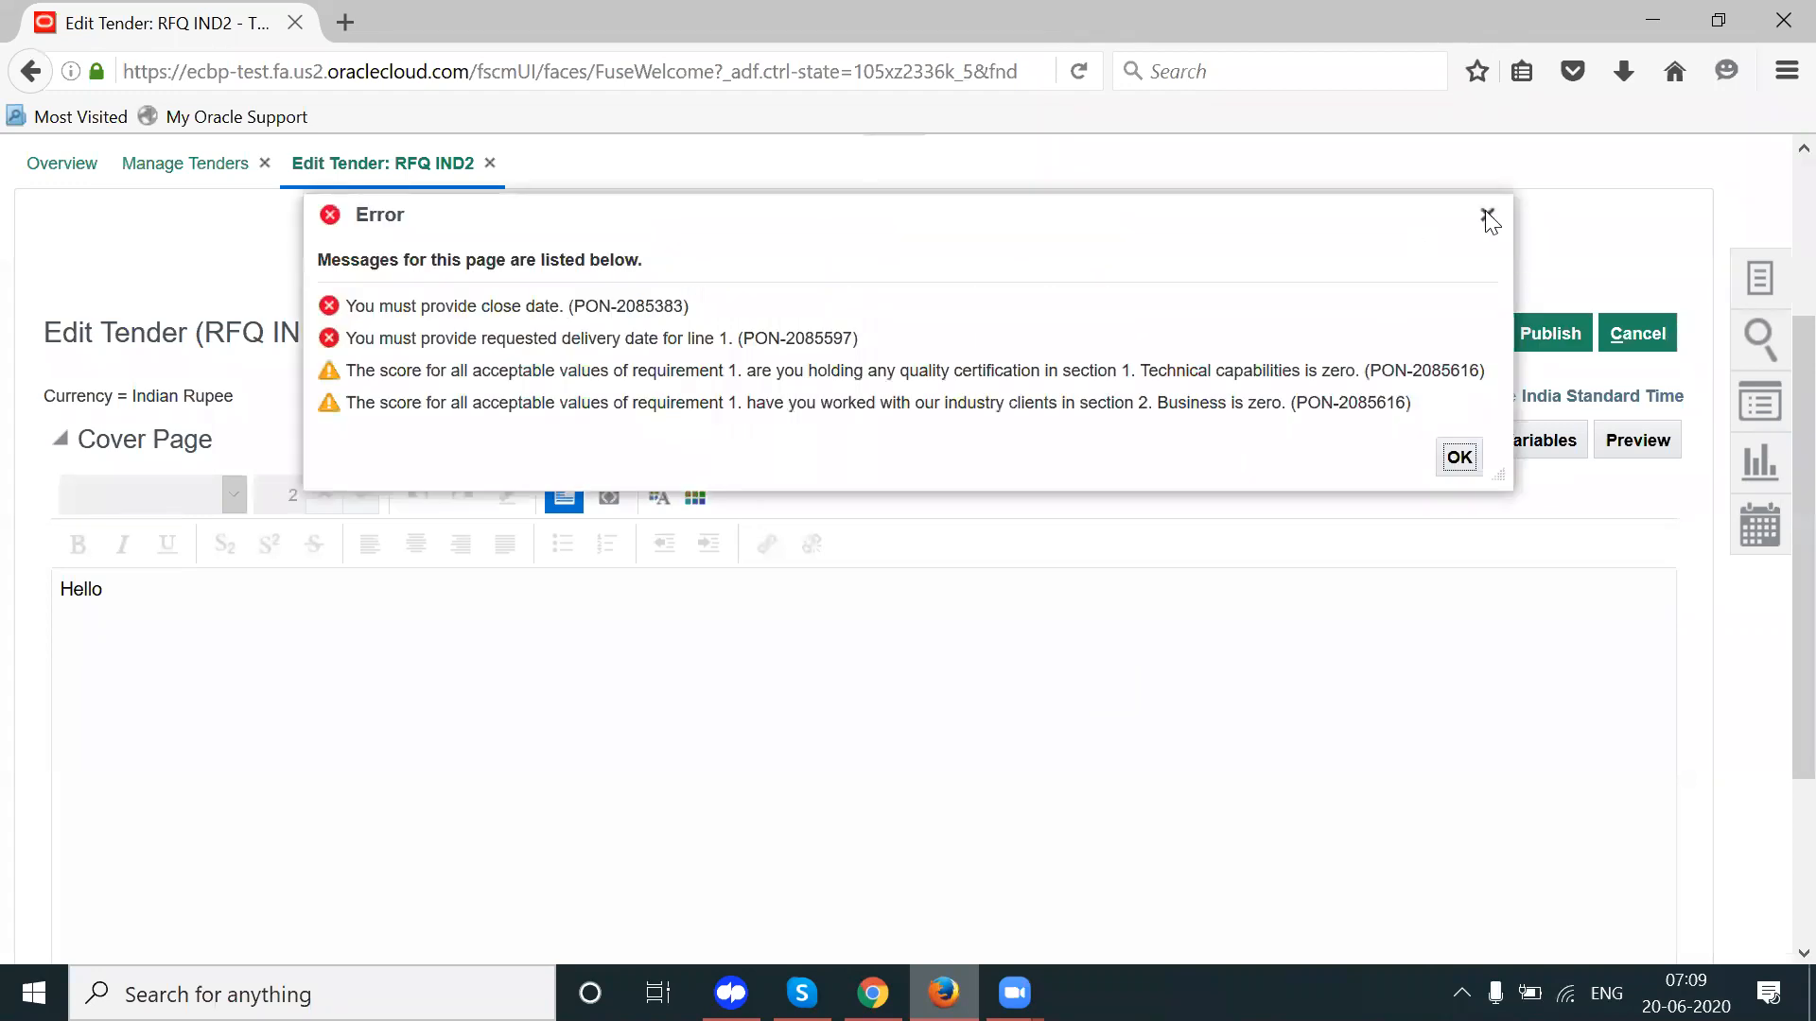
click(1487, 217)
click(722, 276)
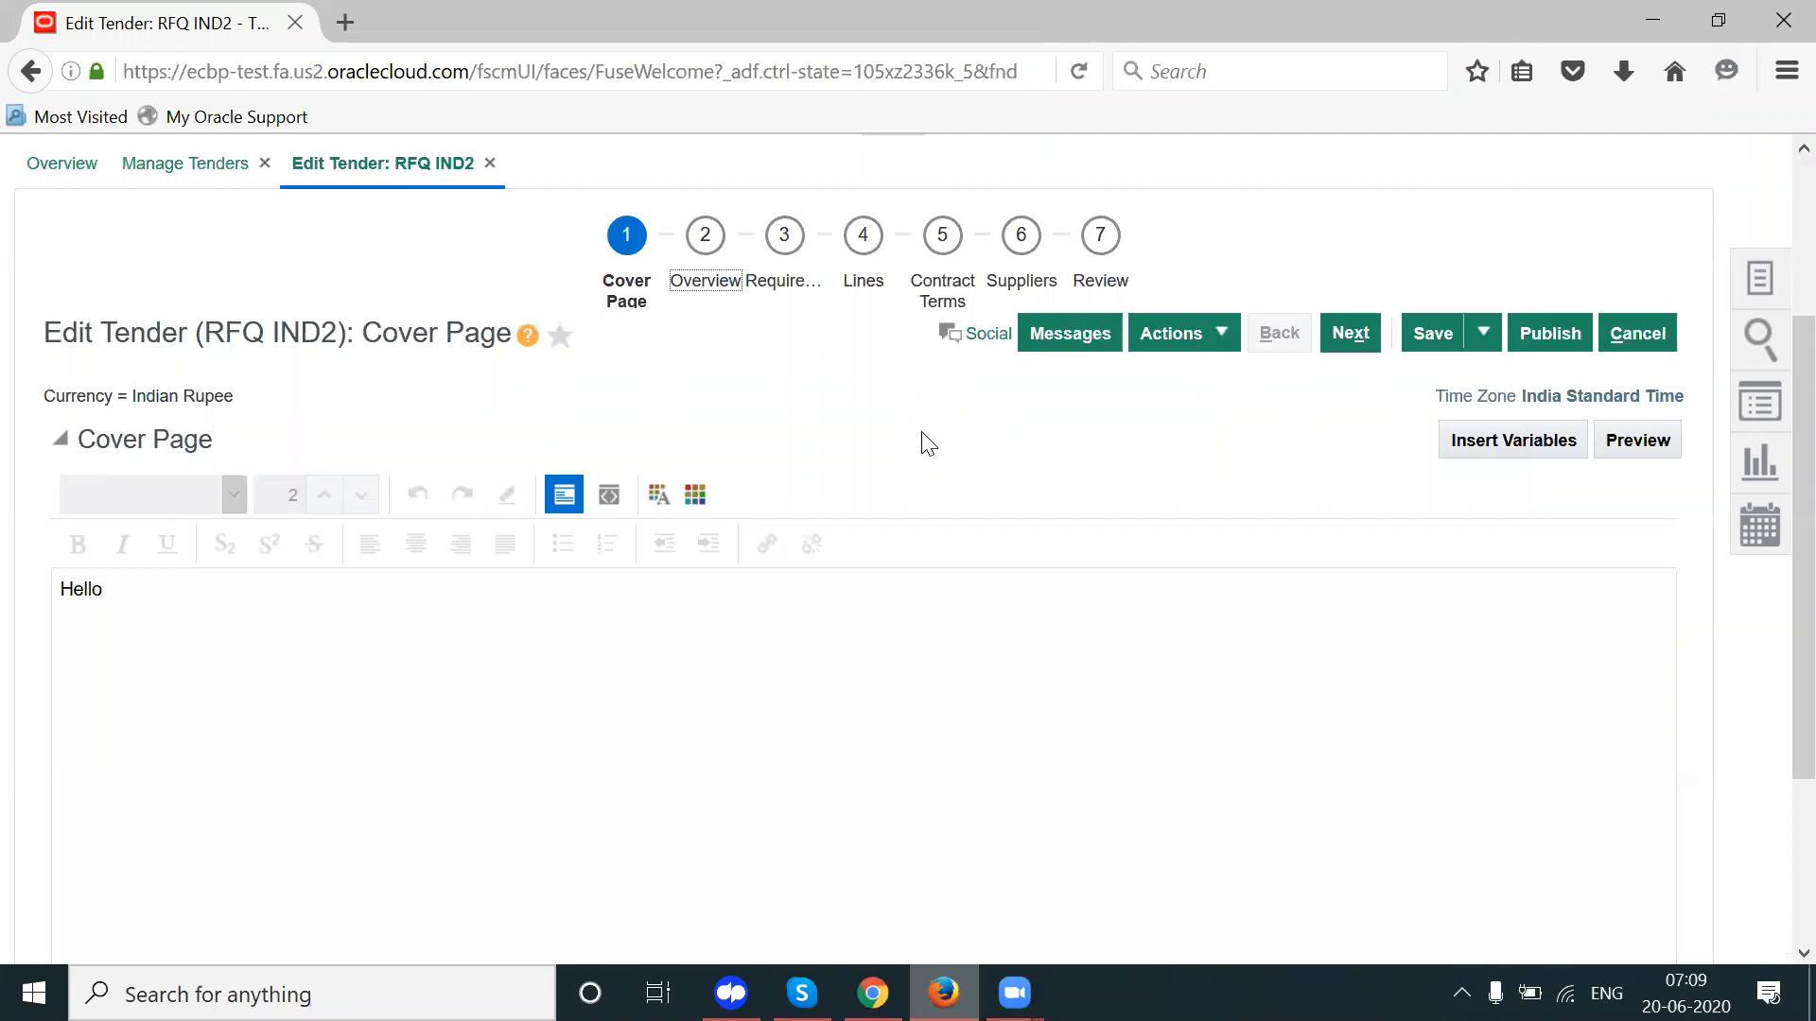
Step: Confirm IND2 opens immediately and set its close date to 23/06/20 07:10
scroll(1774, 408, down, 8)
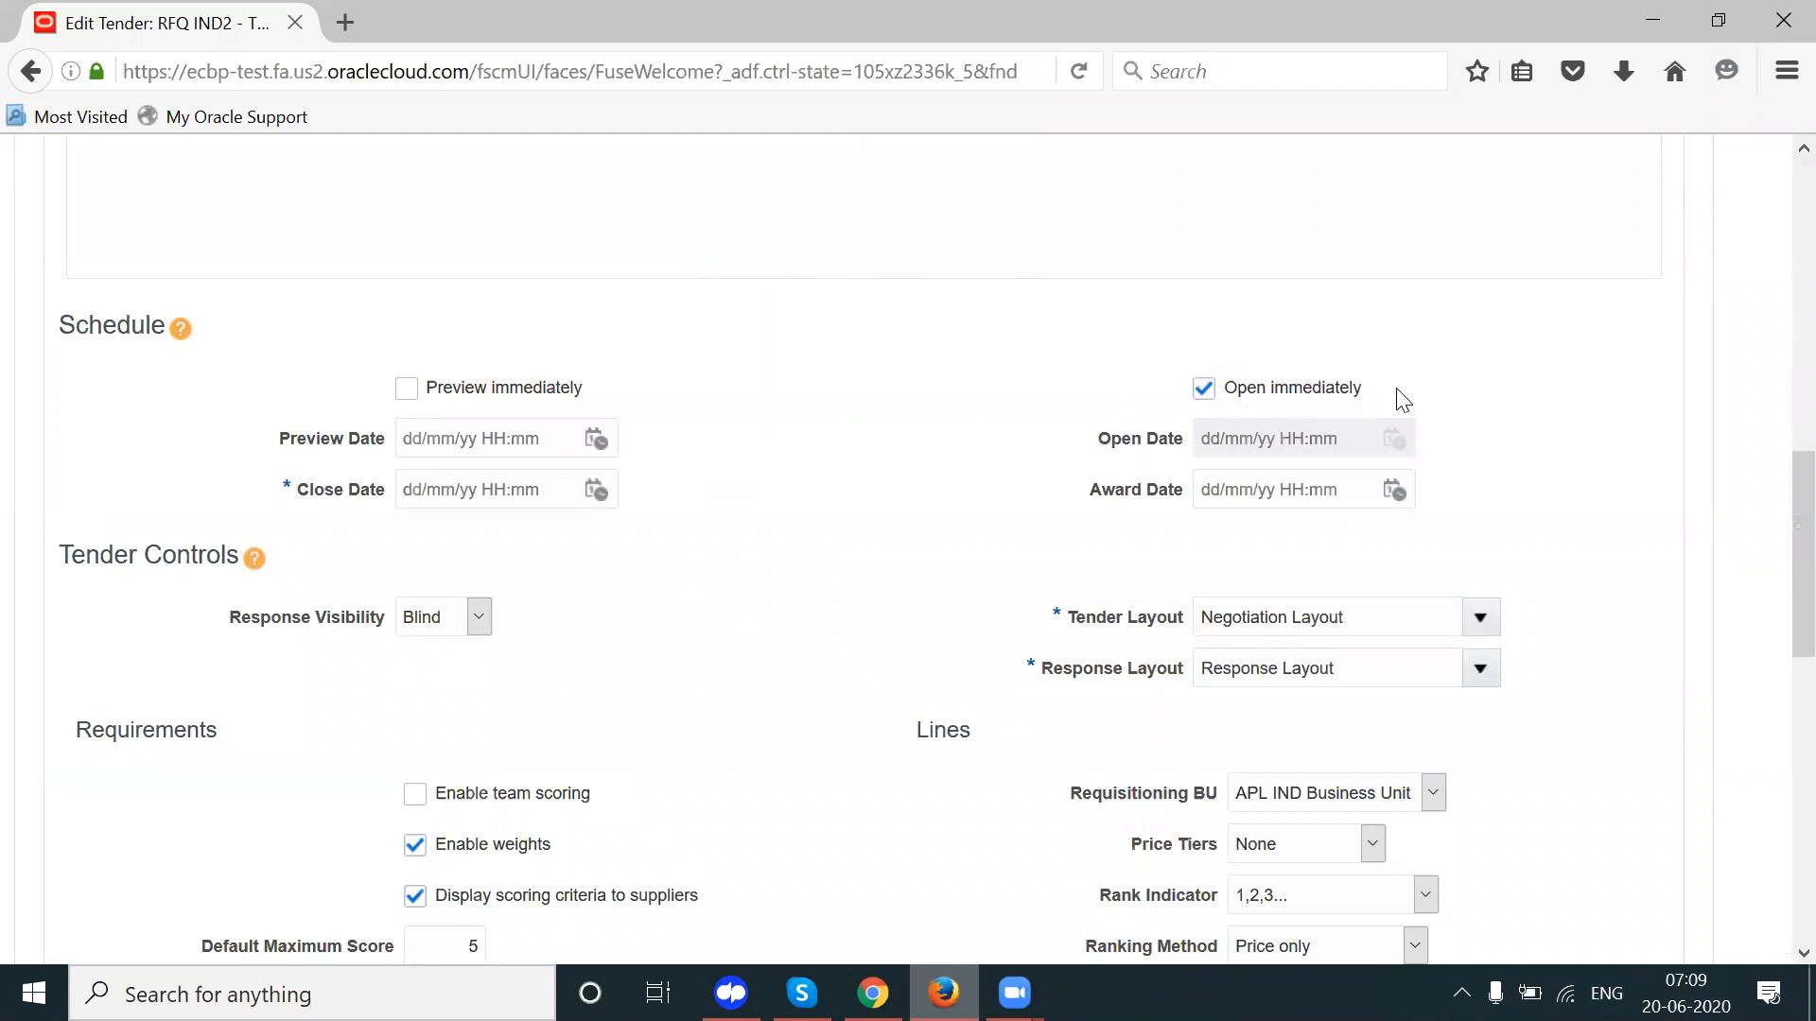
drag(1403, 400, 1232, 402)
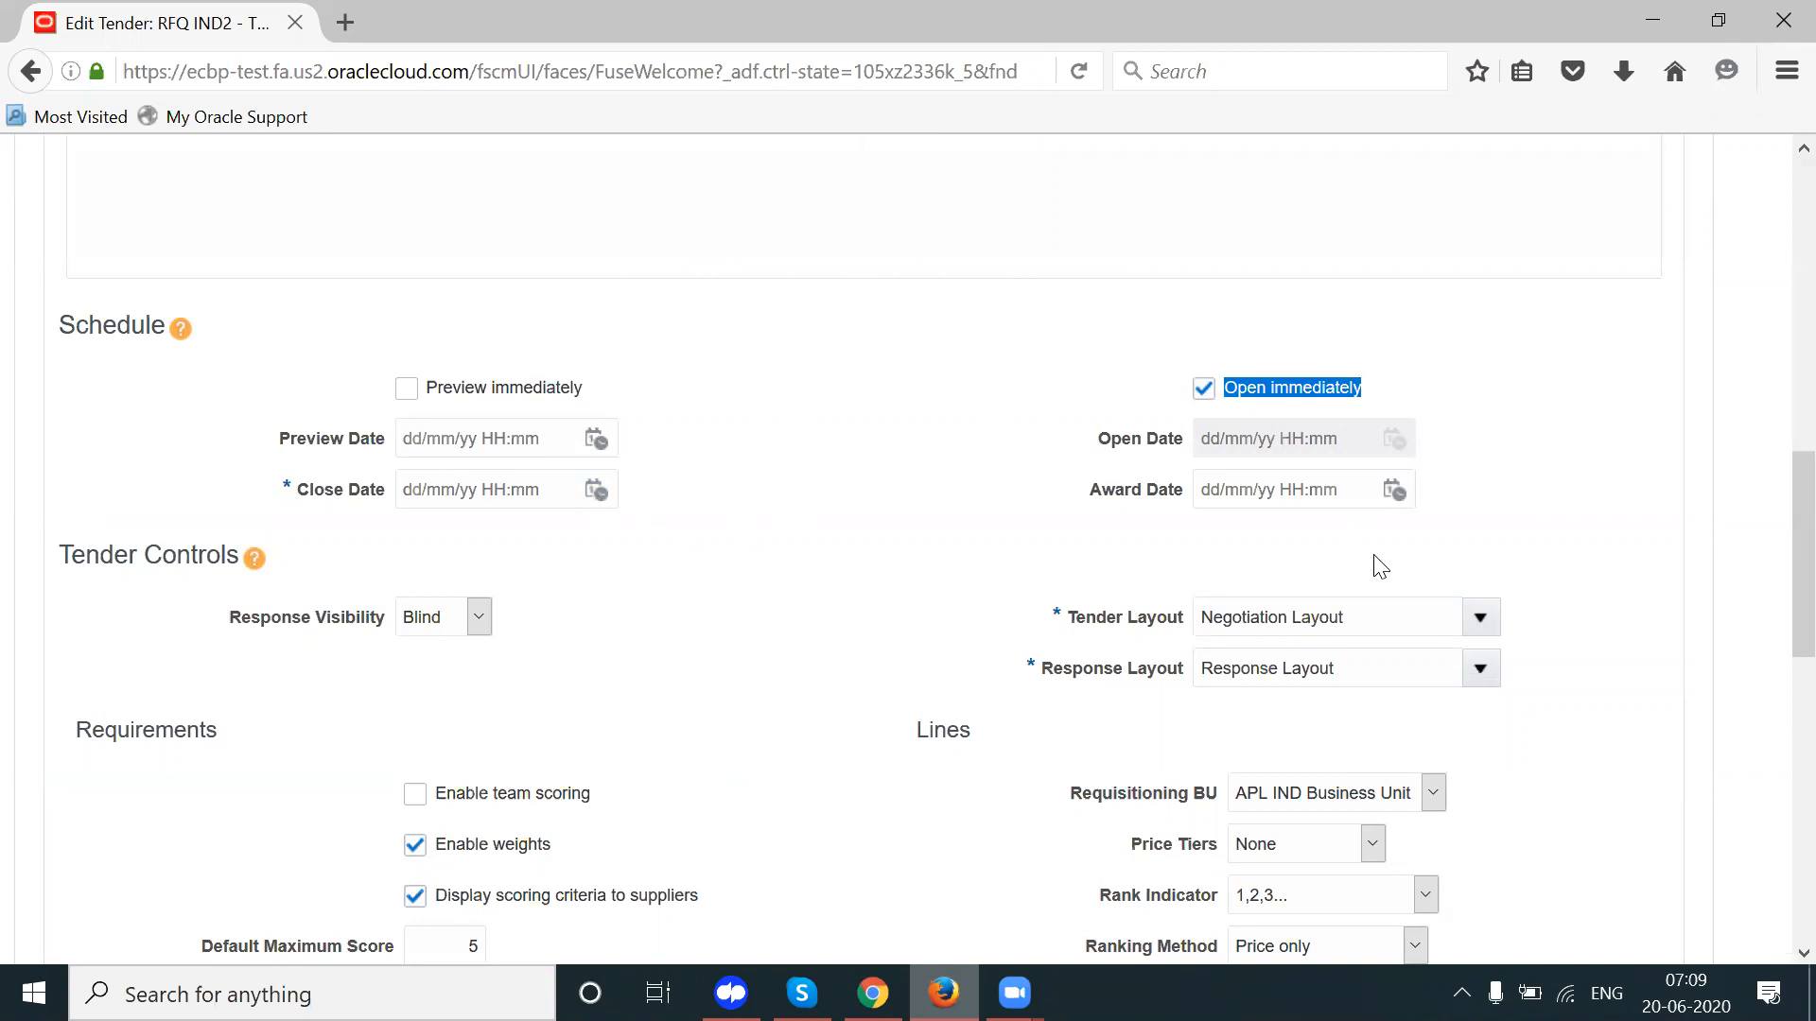
click(596, 491)
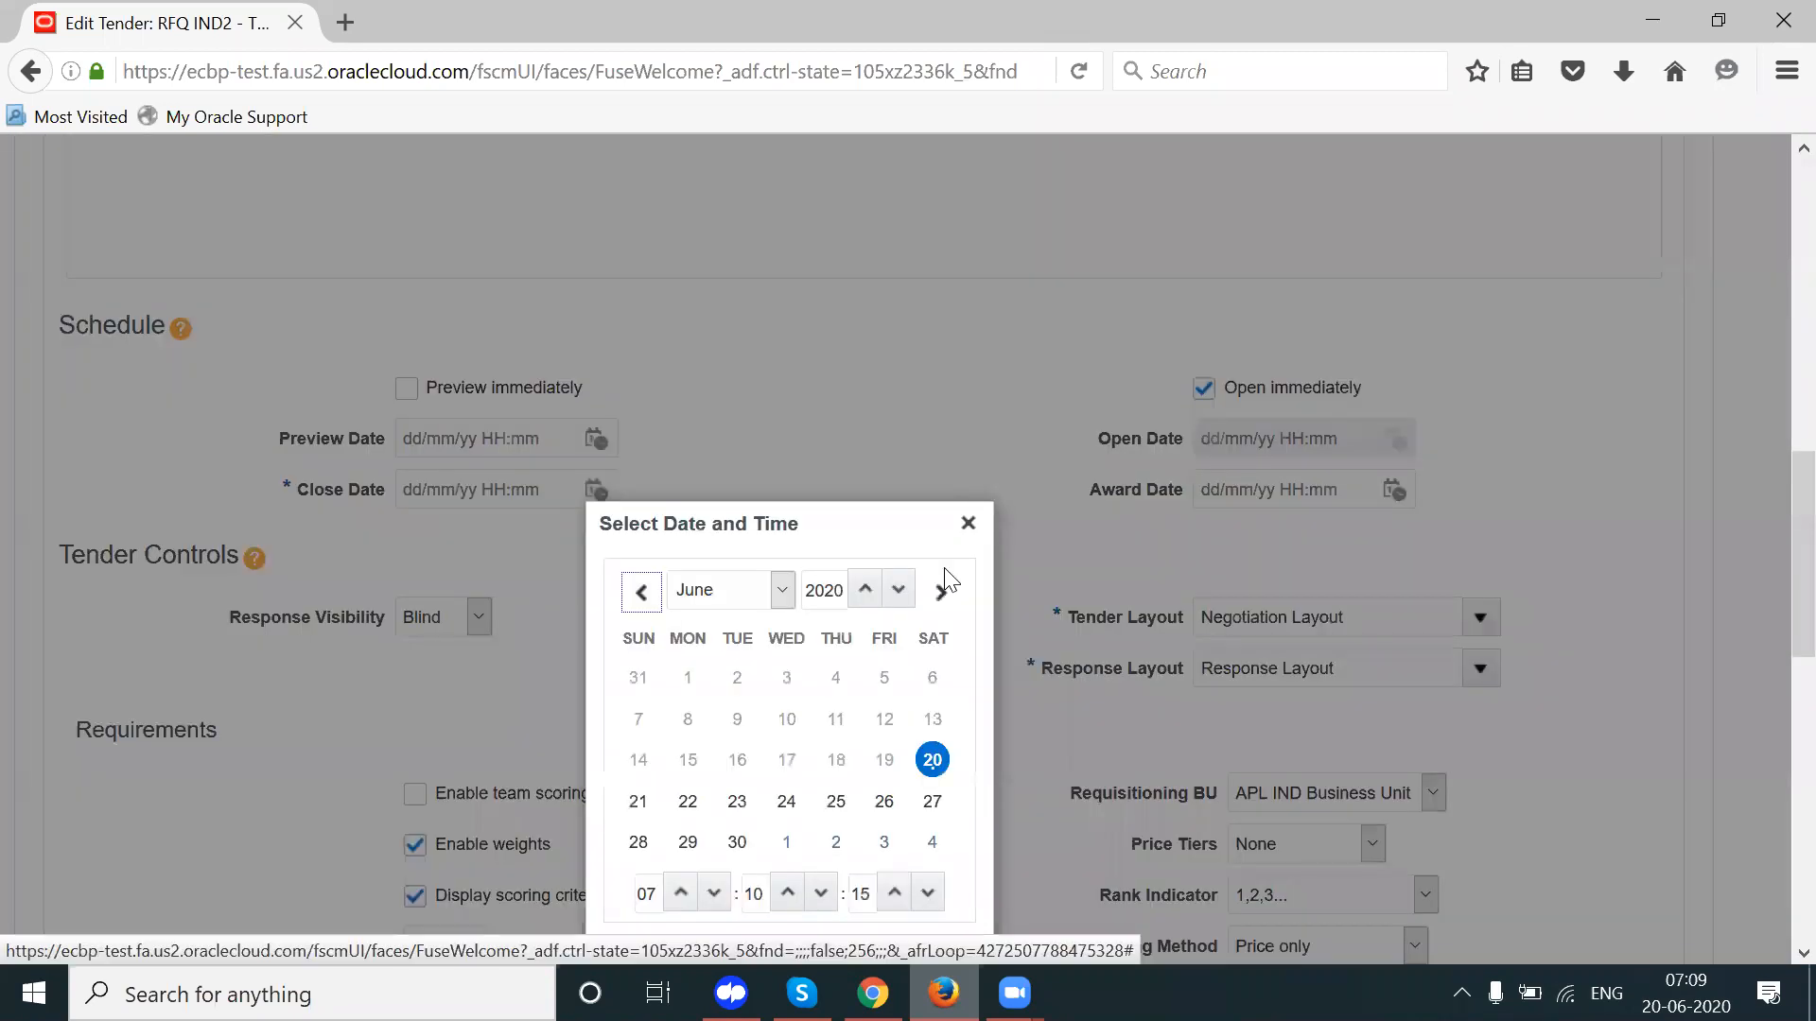
click(737, 801)
scroll(1771, 662, down, 3)
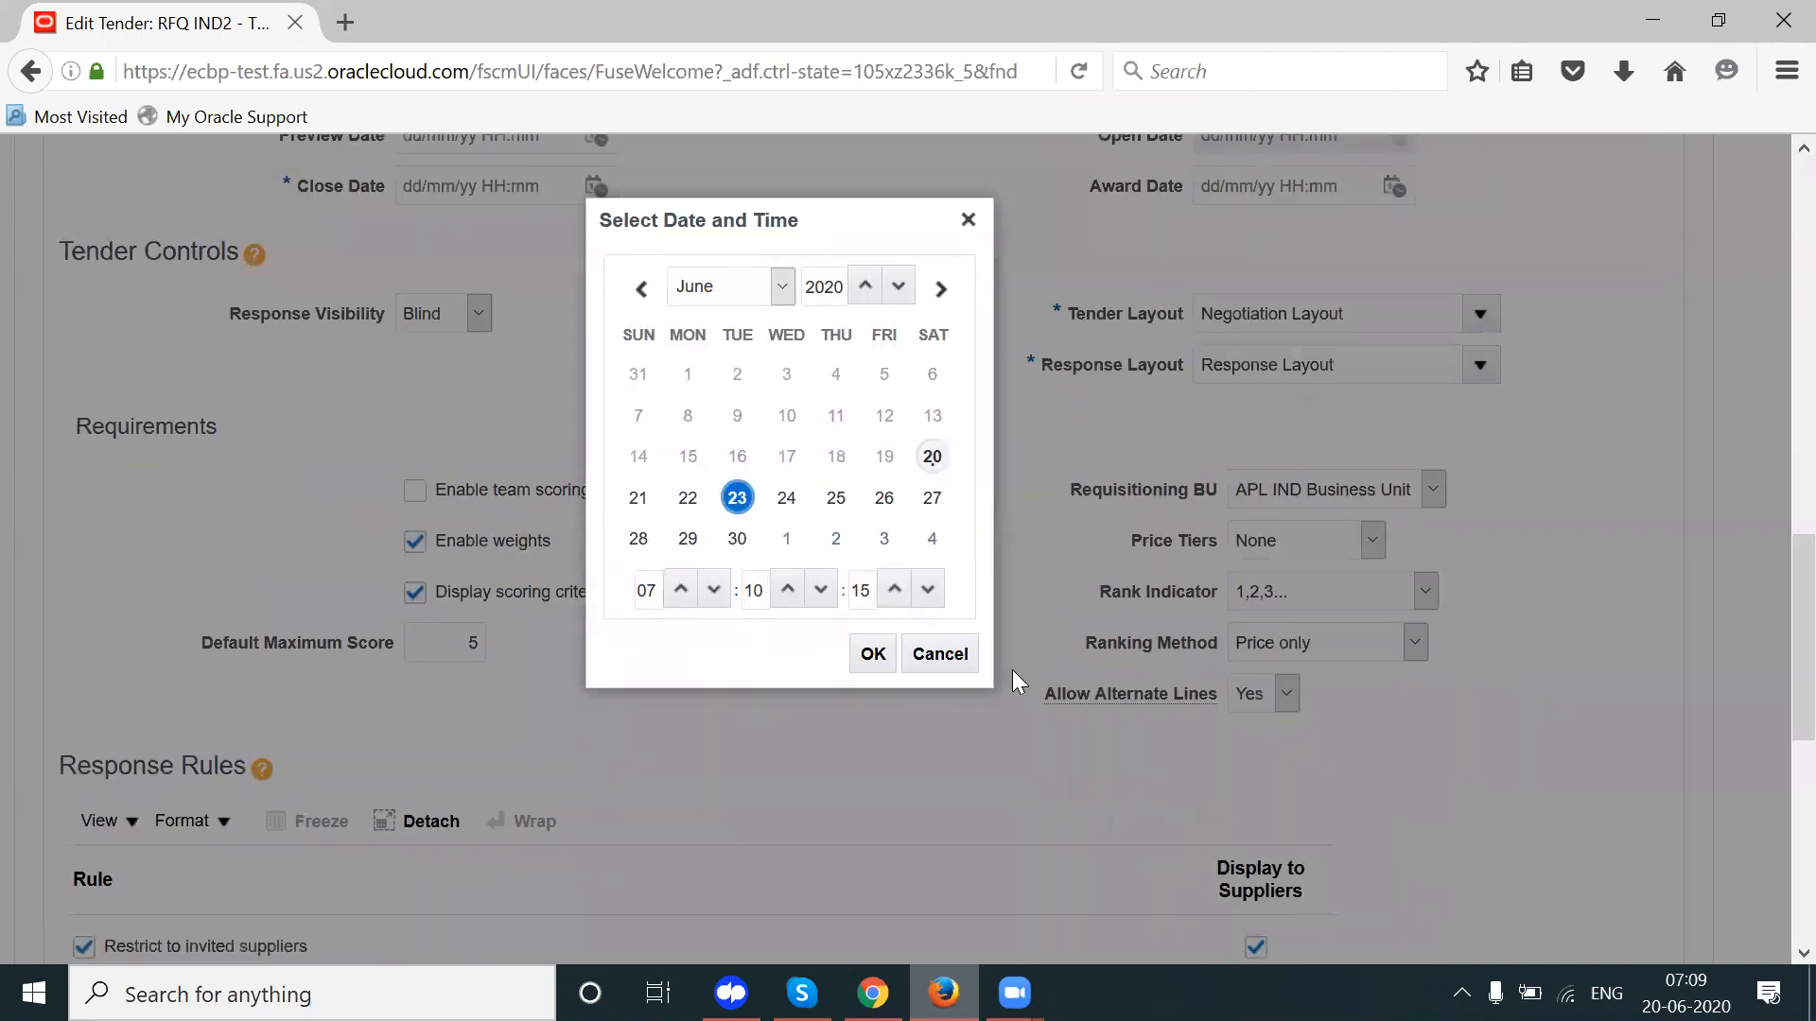
click(873, 654)
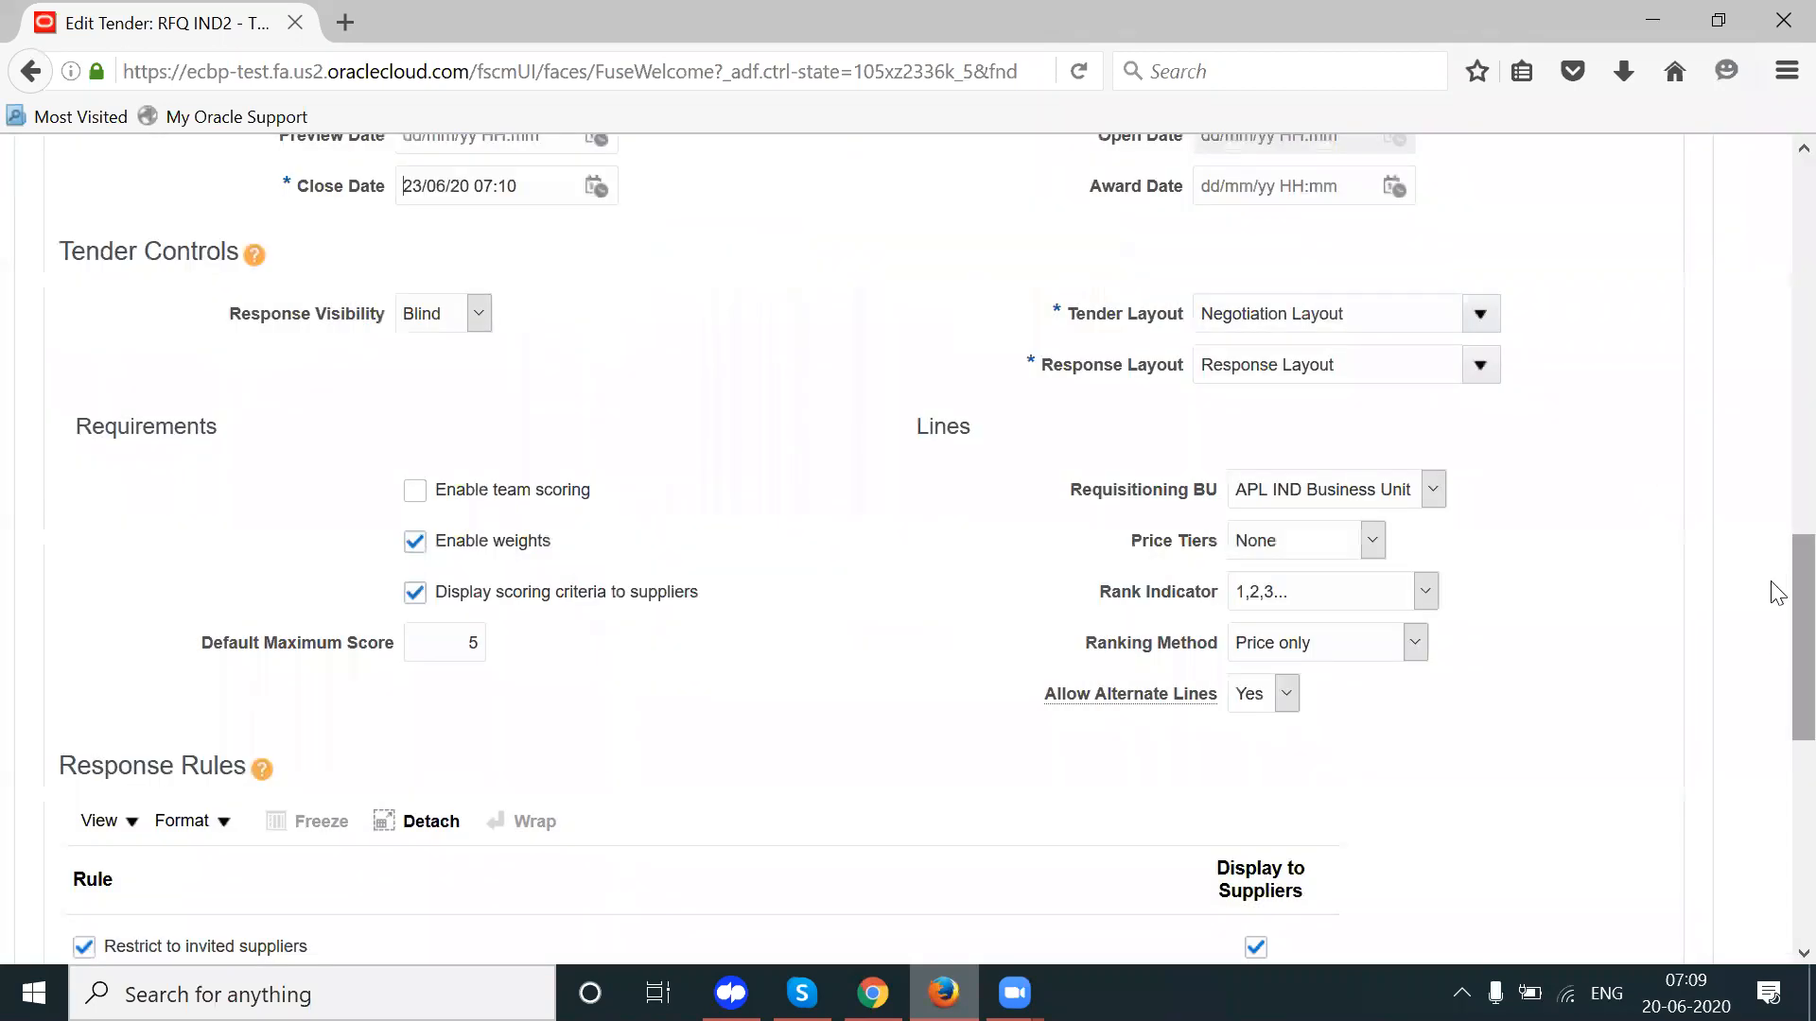
scroll(1490, 495, up, 3)
Step: Set the tender's award date to 25/06/20 07:10
click(1393, 433)
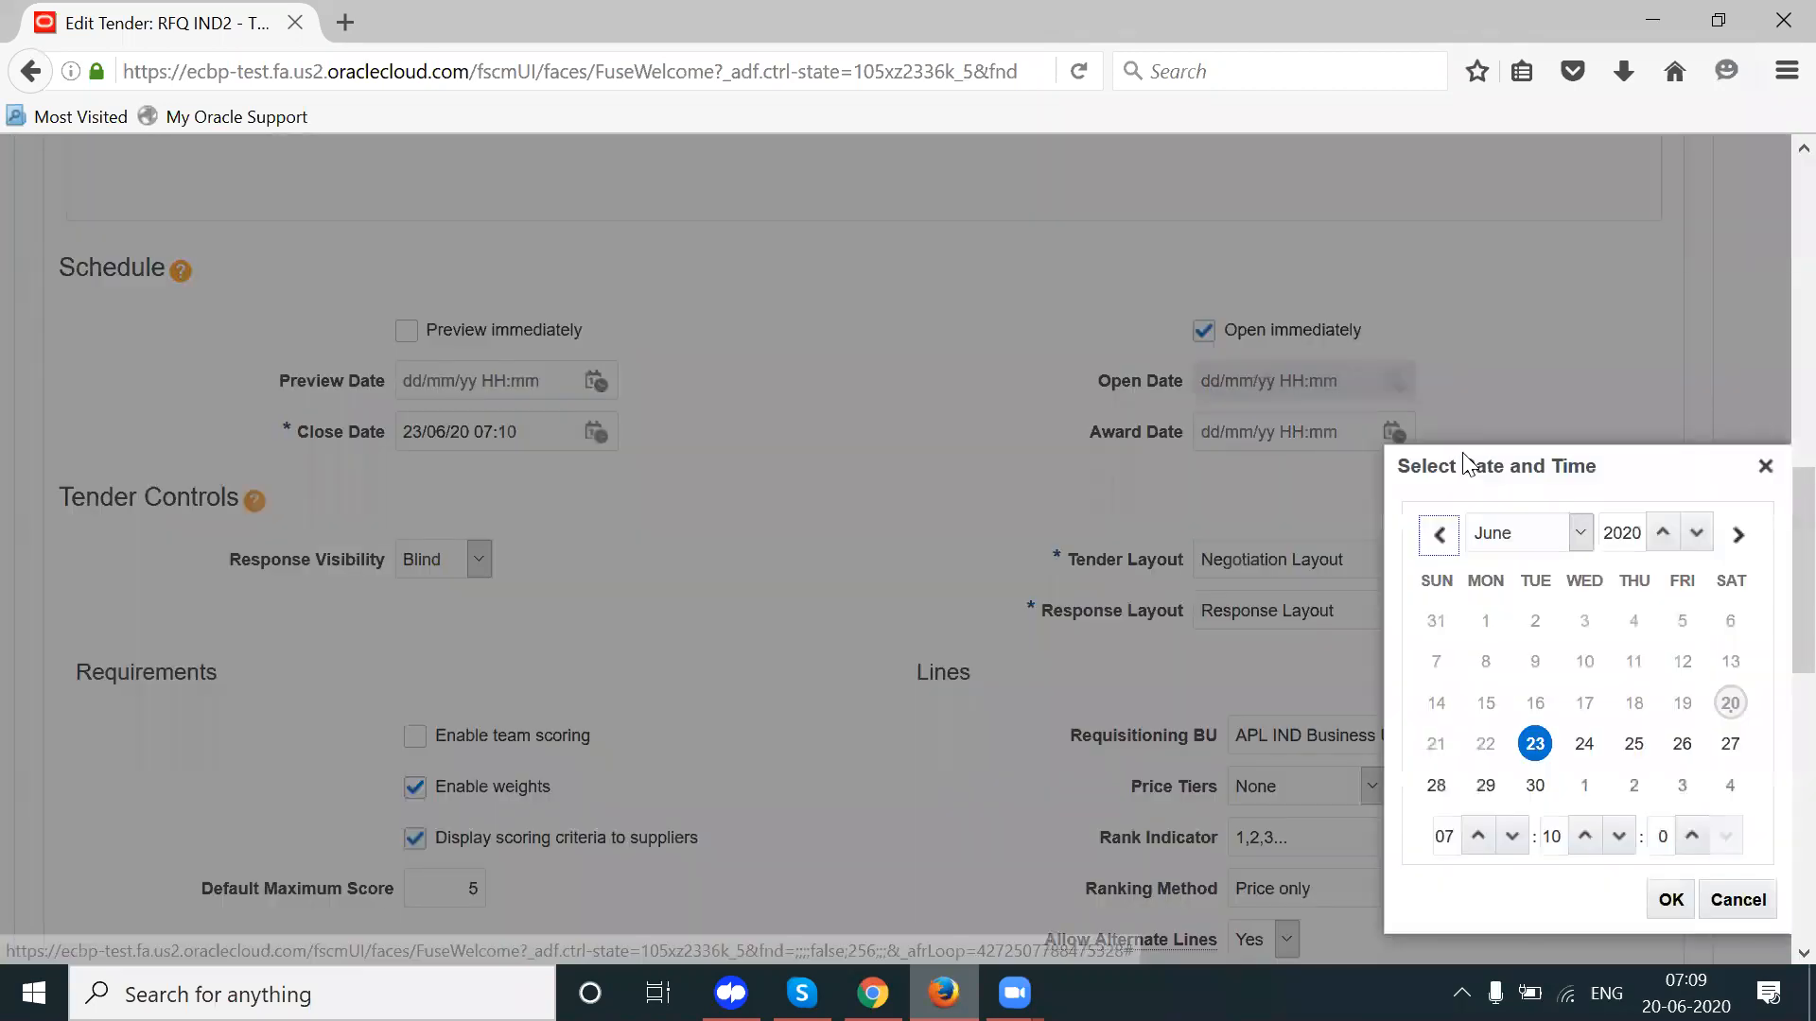
drag(1453, 473, 1277, 401)
click(1458, 672)
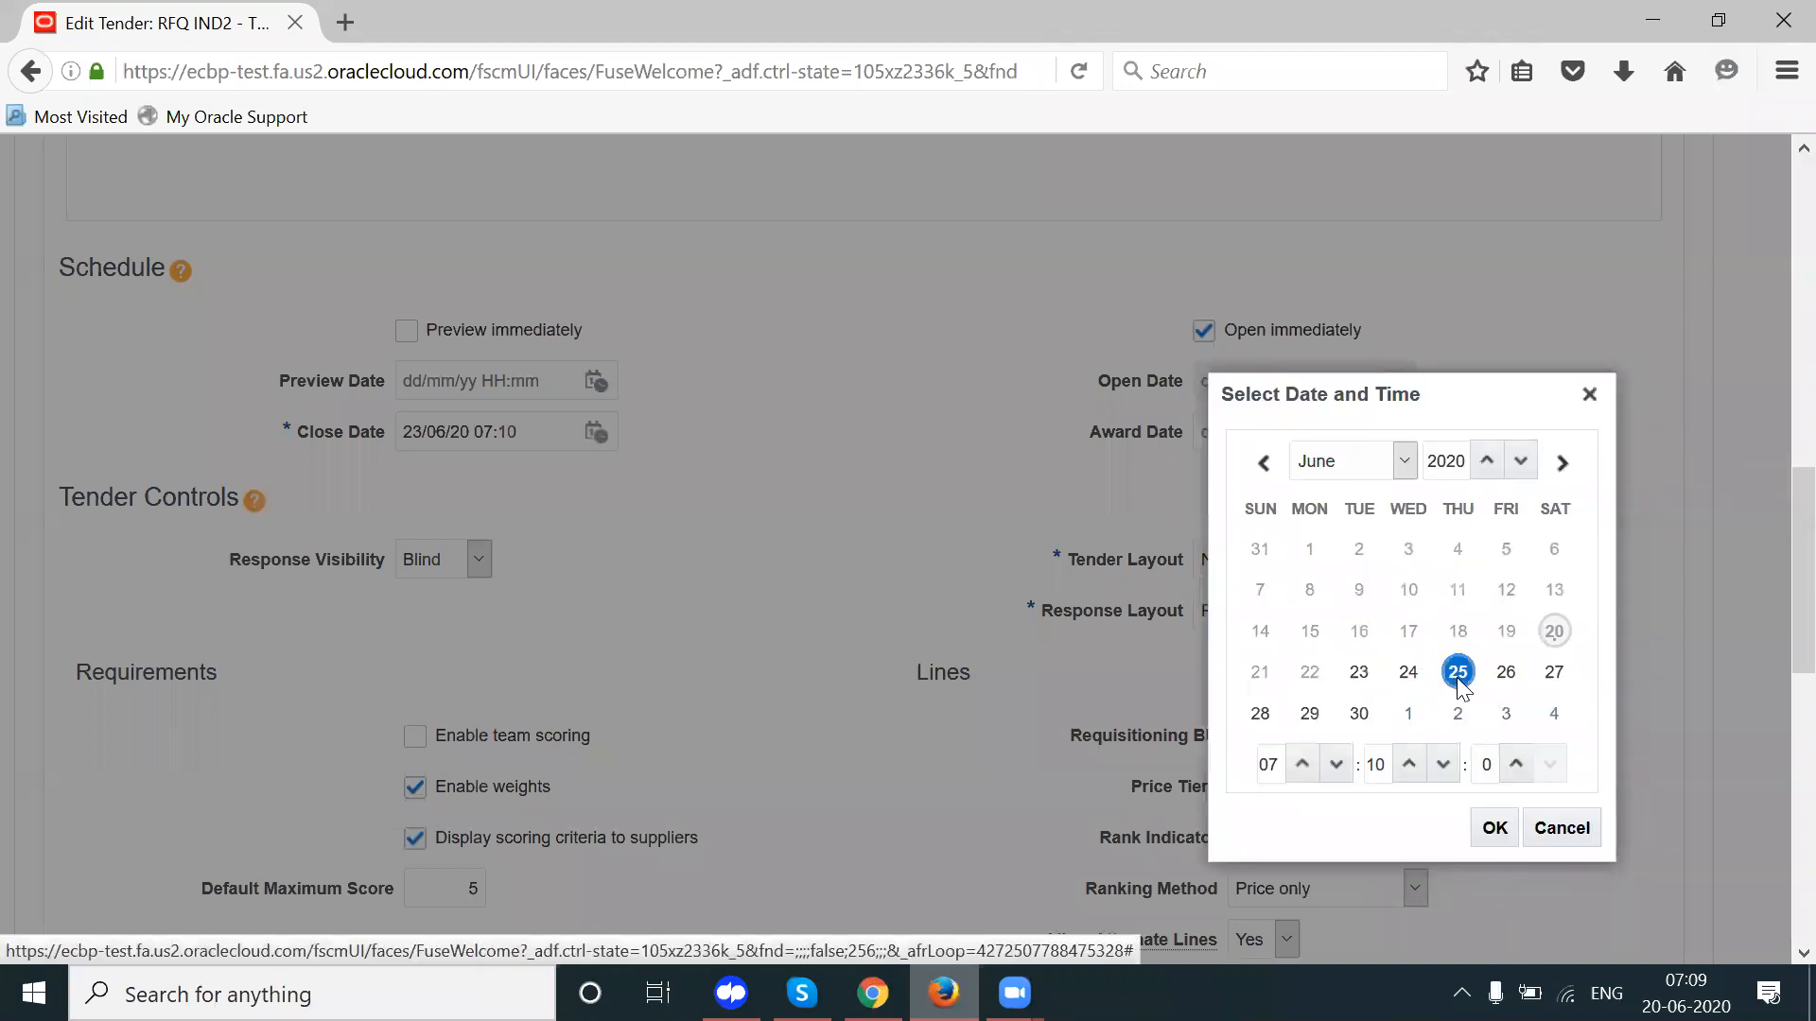
click(1494, 829)
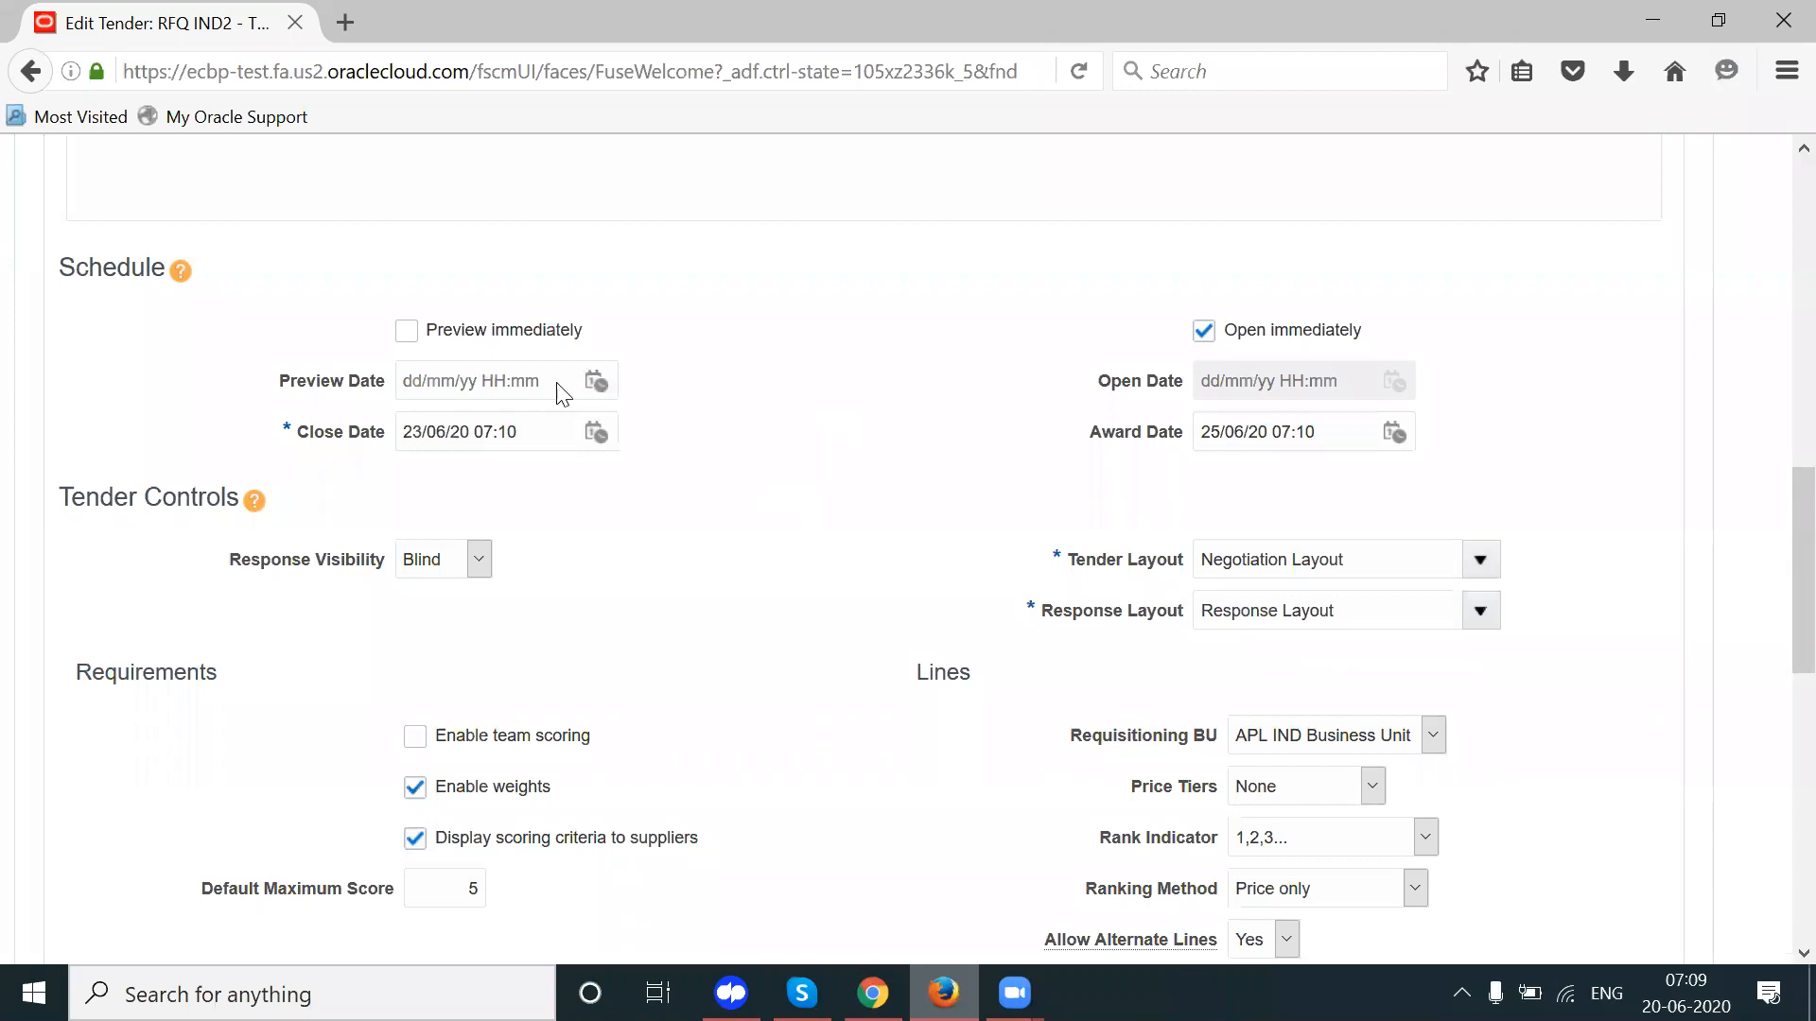
scroll(1774, 577, down, 4)
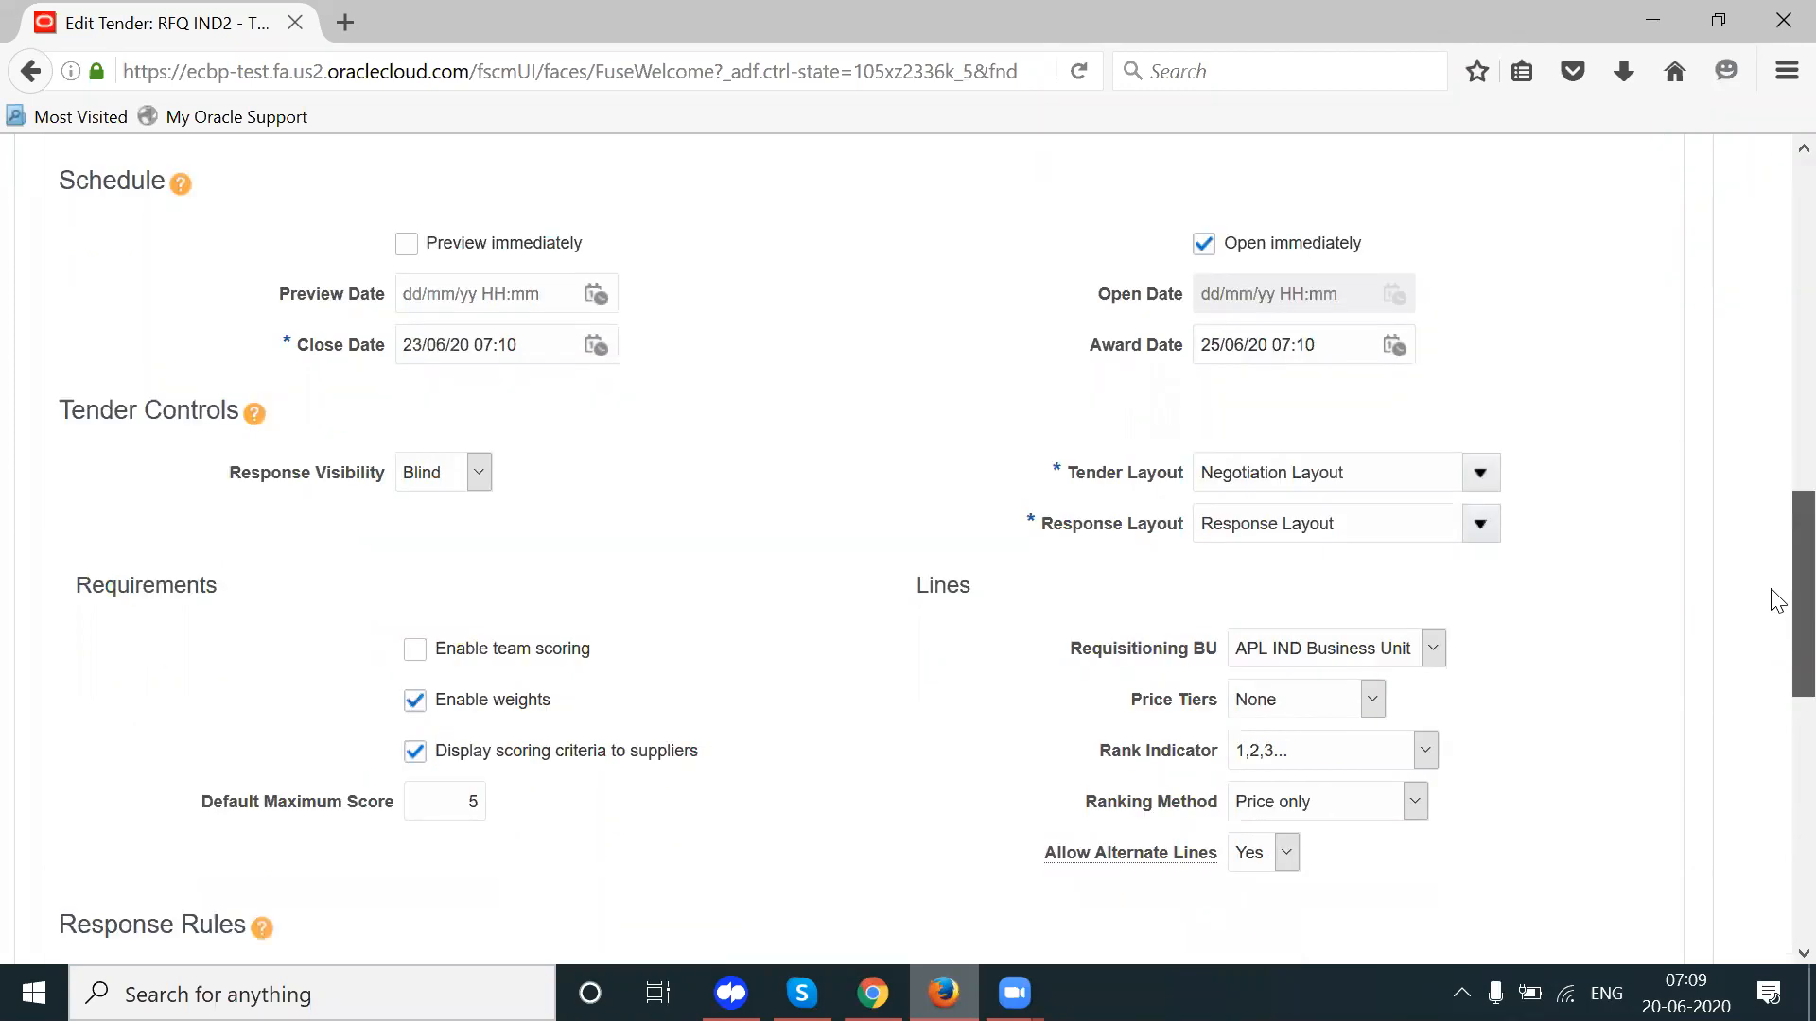
scroll(1774, 416, up, 8)
scroll(1759, 232, up, 6)
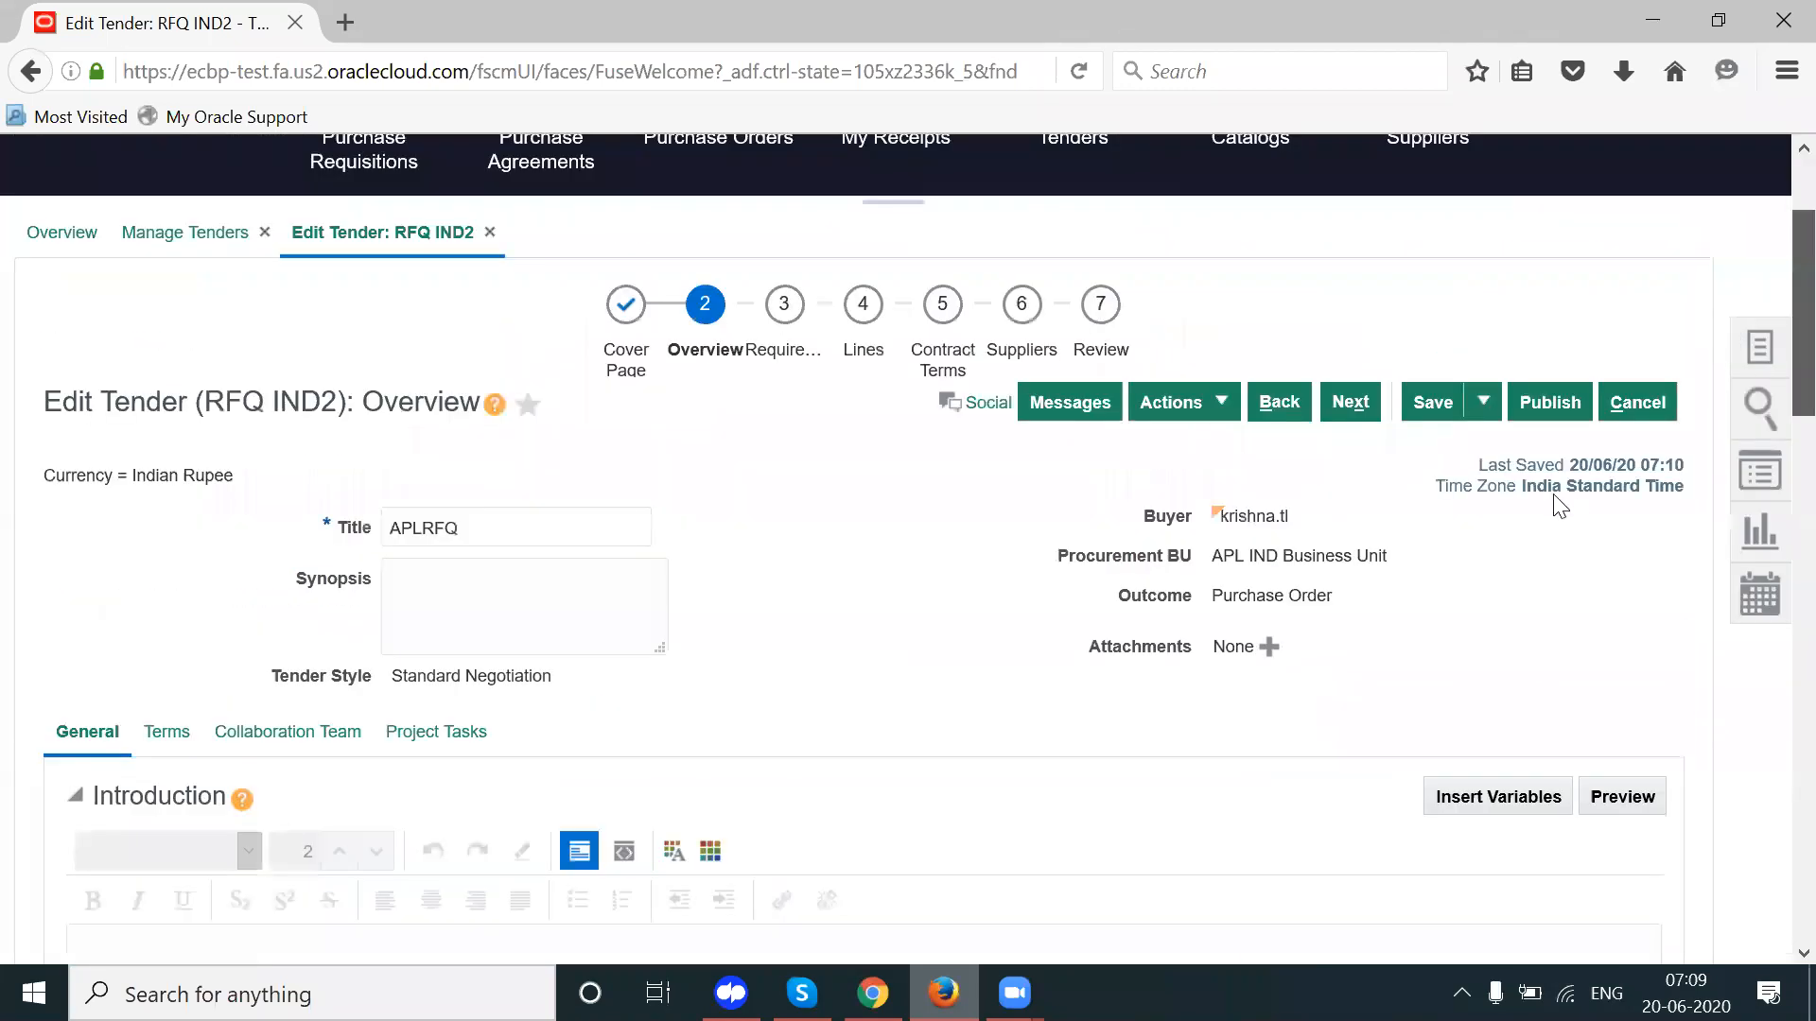
Step: Save RFQ IND2 and retry publishing, dismissing the remaining errors
click(1422, 582)
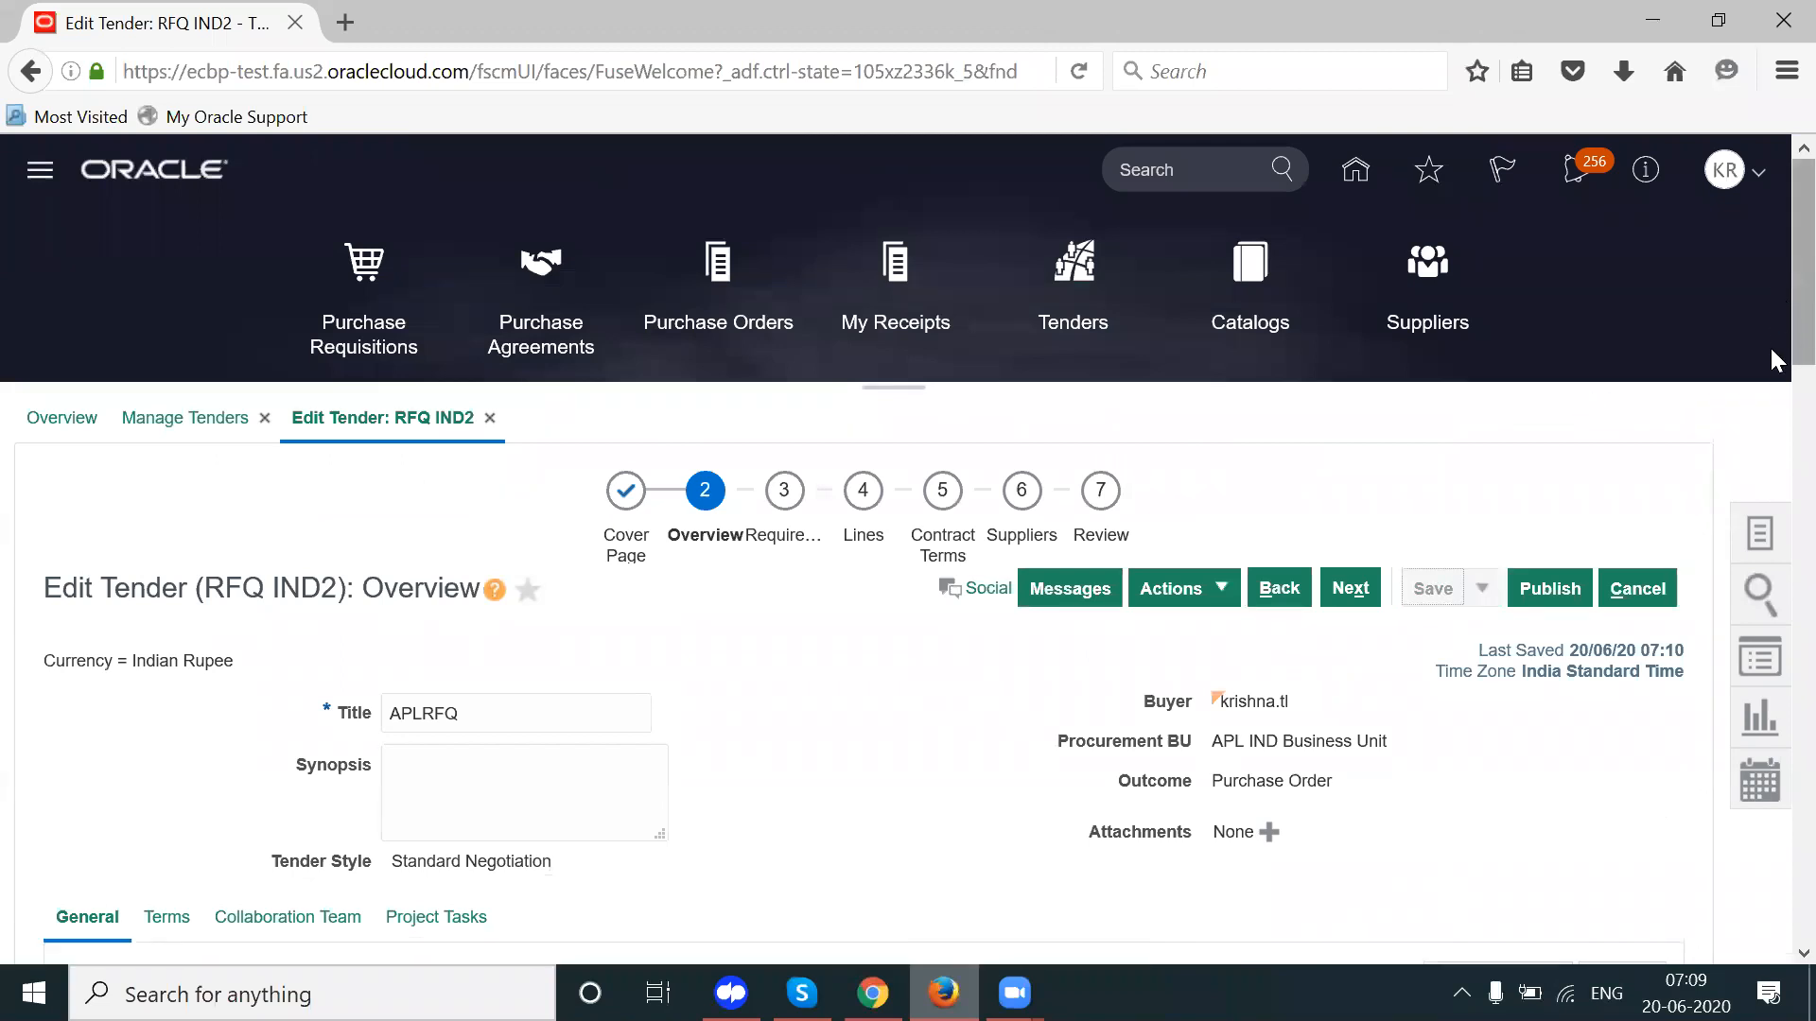
scroll(1774, 359, down, 3)
click(1552, 310)
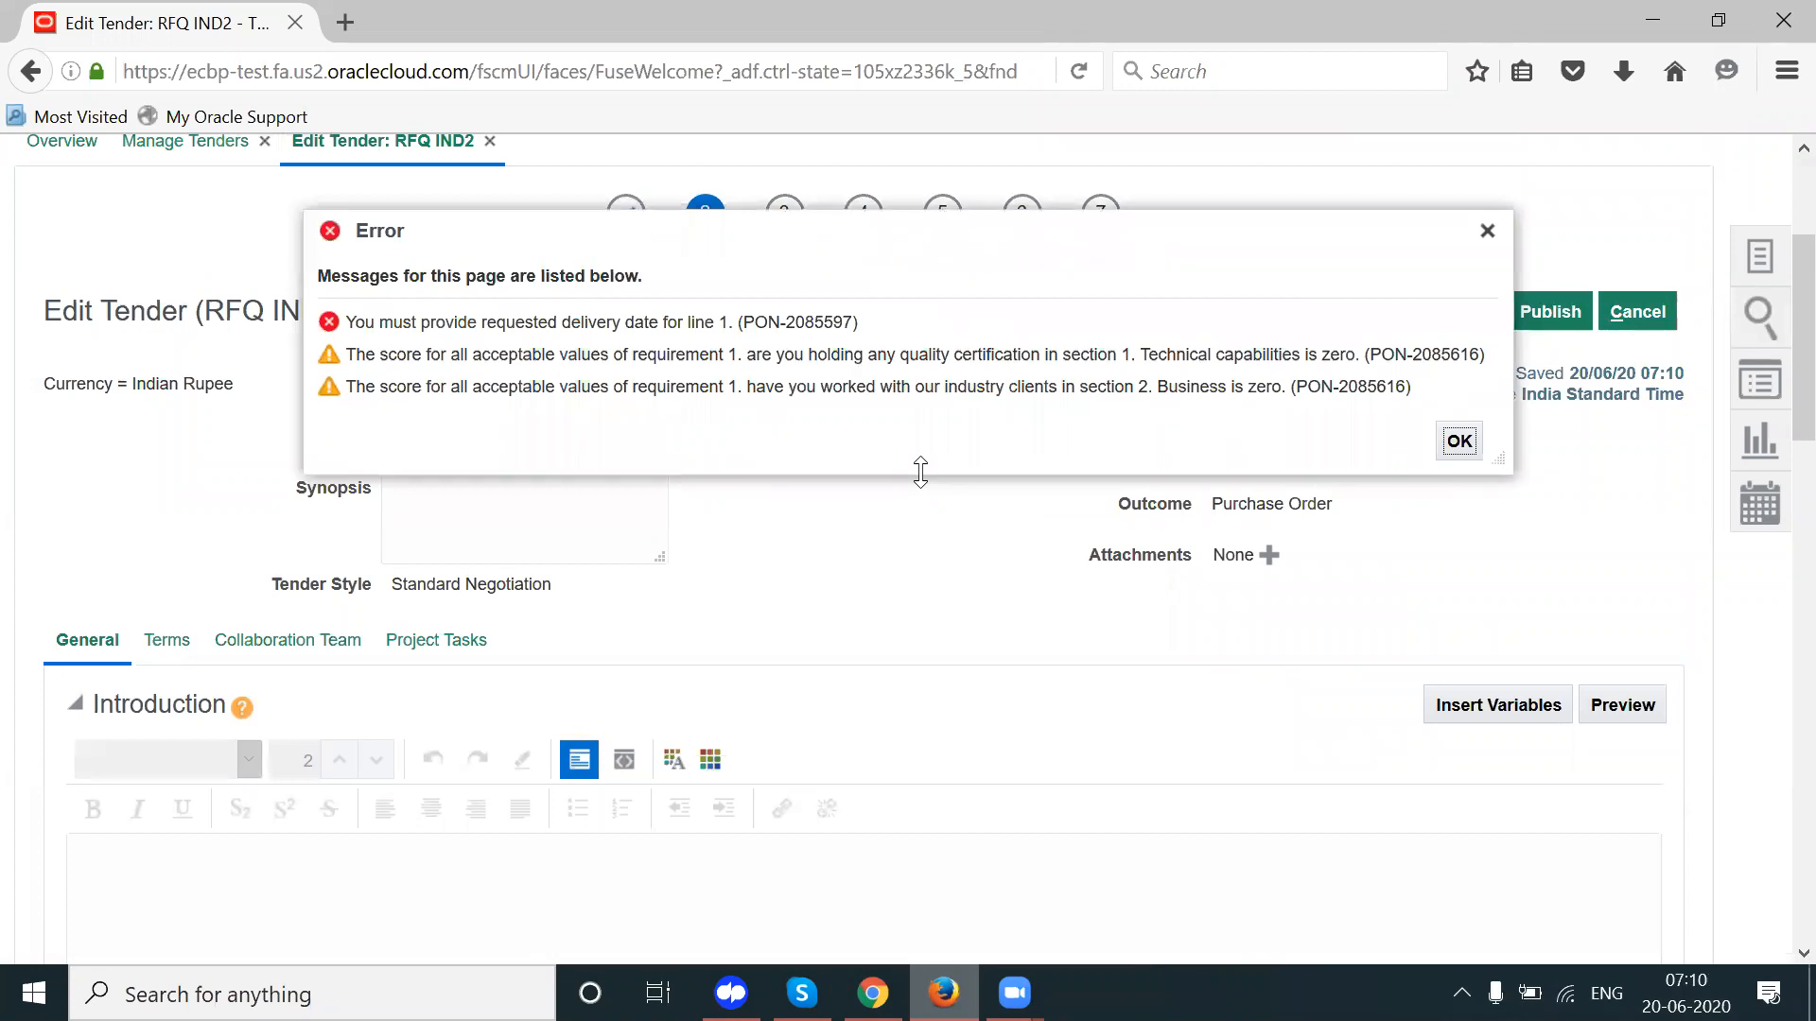
click(1487, 231)
Step: On the Lines step, give line 1 a requested delivery date of 26/06/20
click(860, 259)
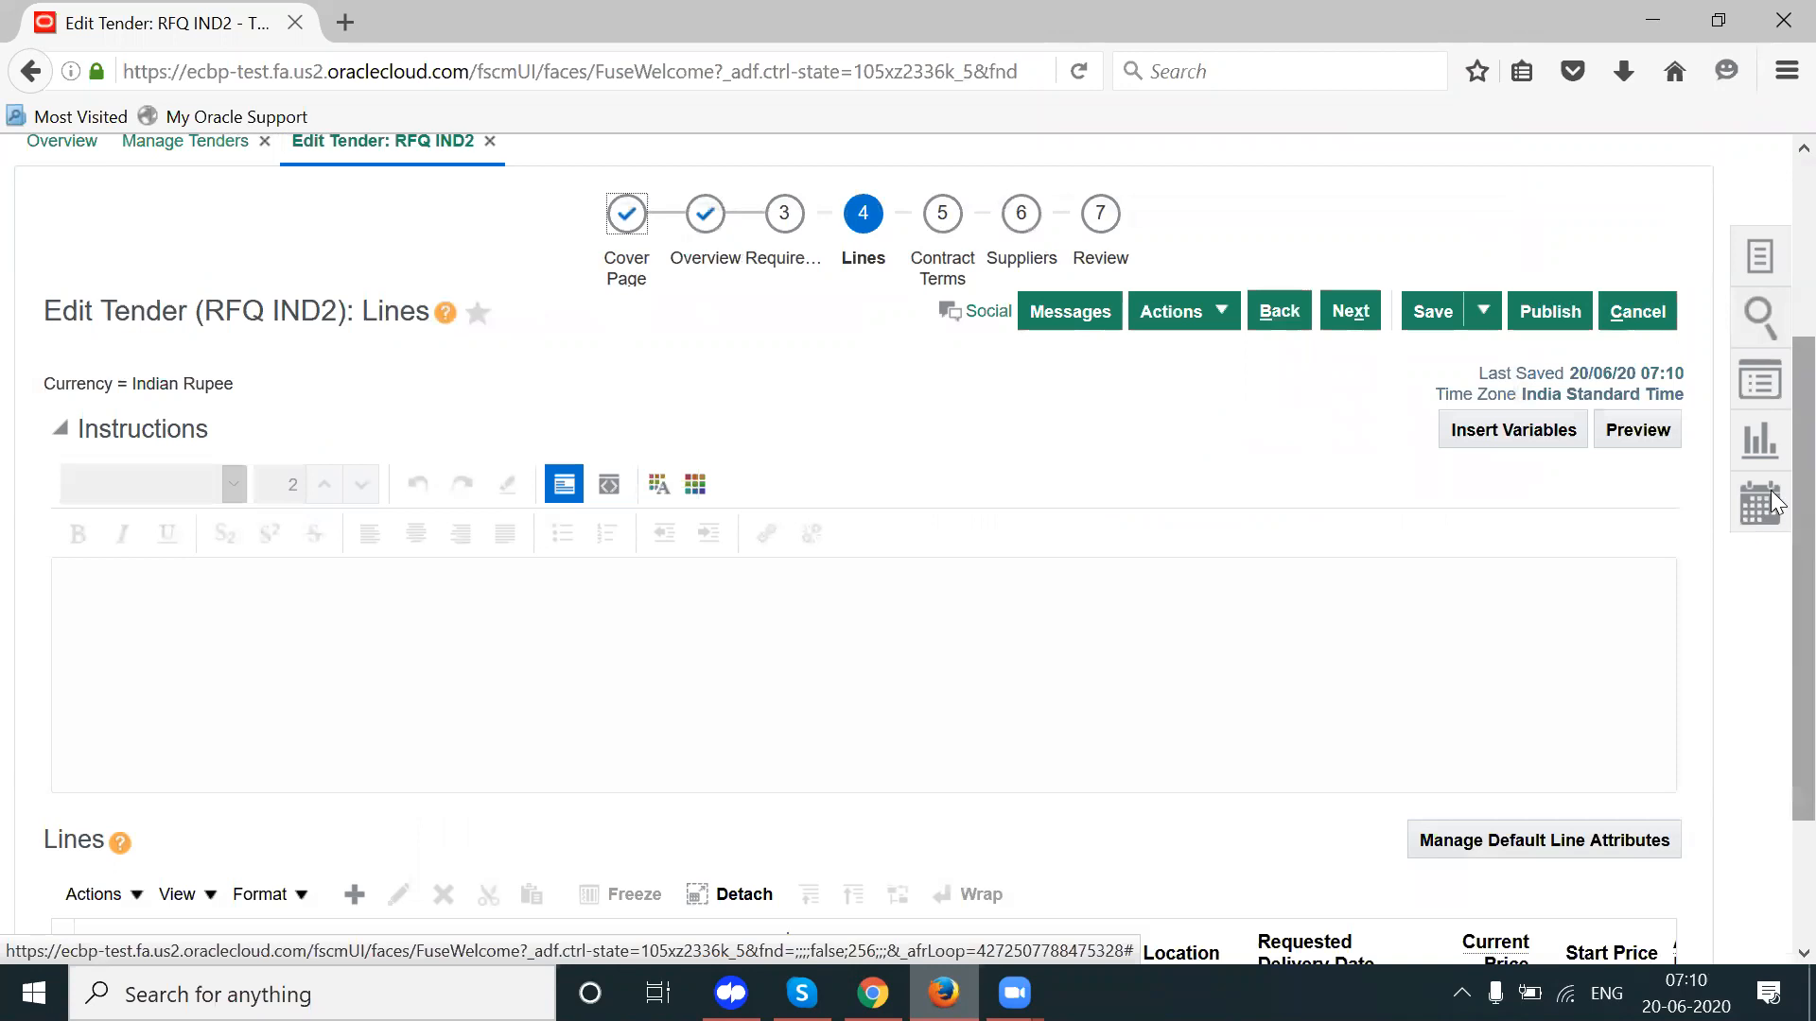
scroll(1771, 693, down, 3)
click(1384, 834)
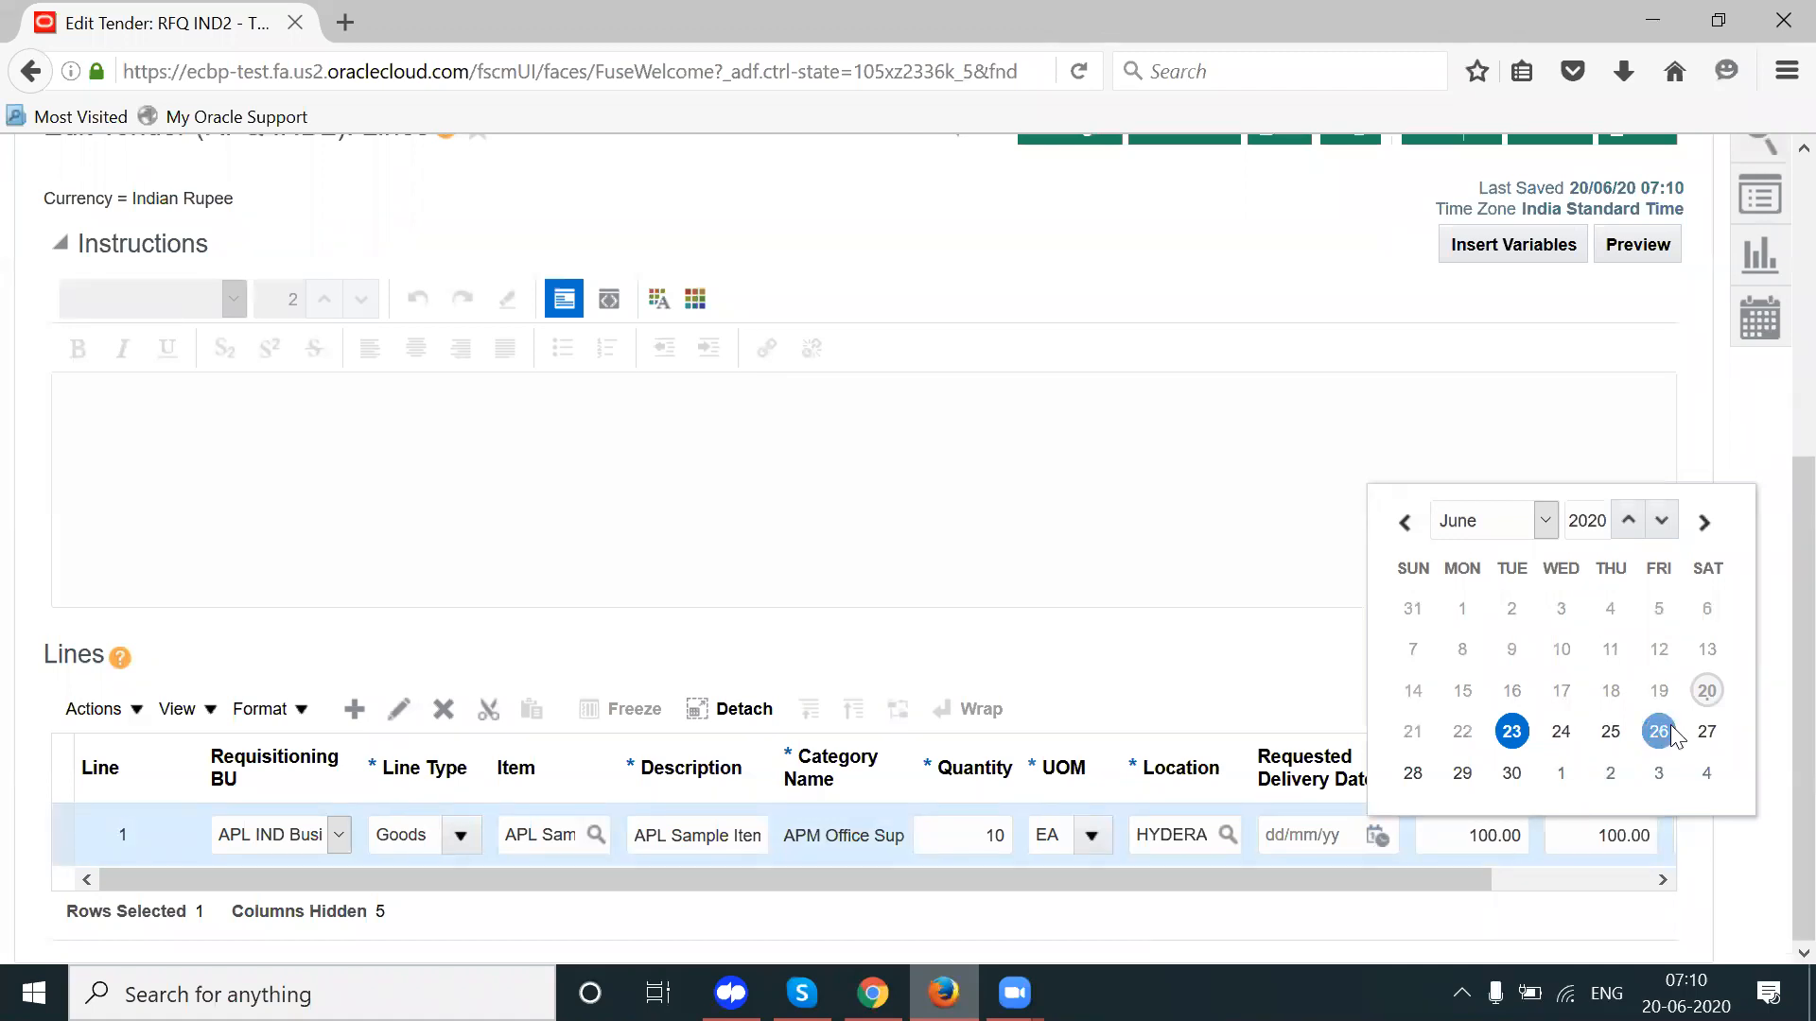
click(1314, 834)
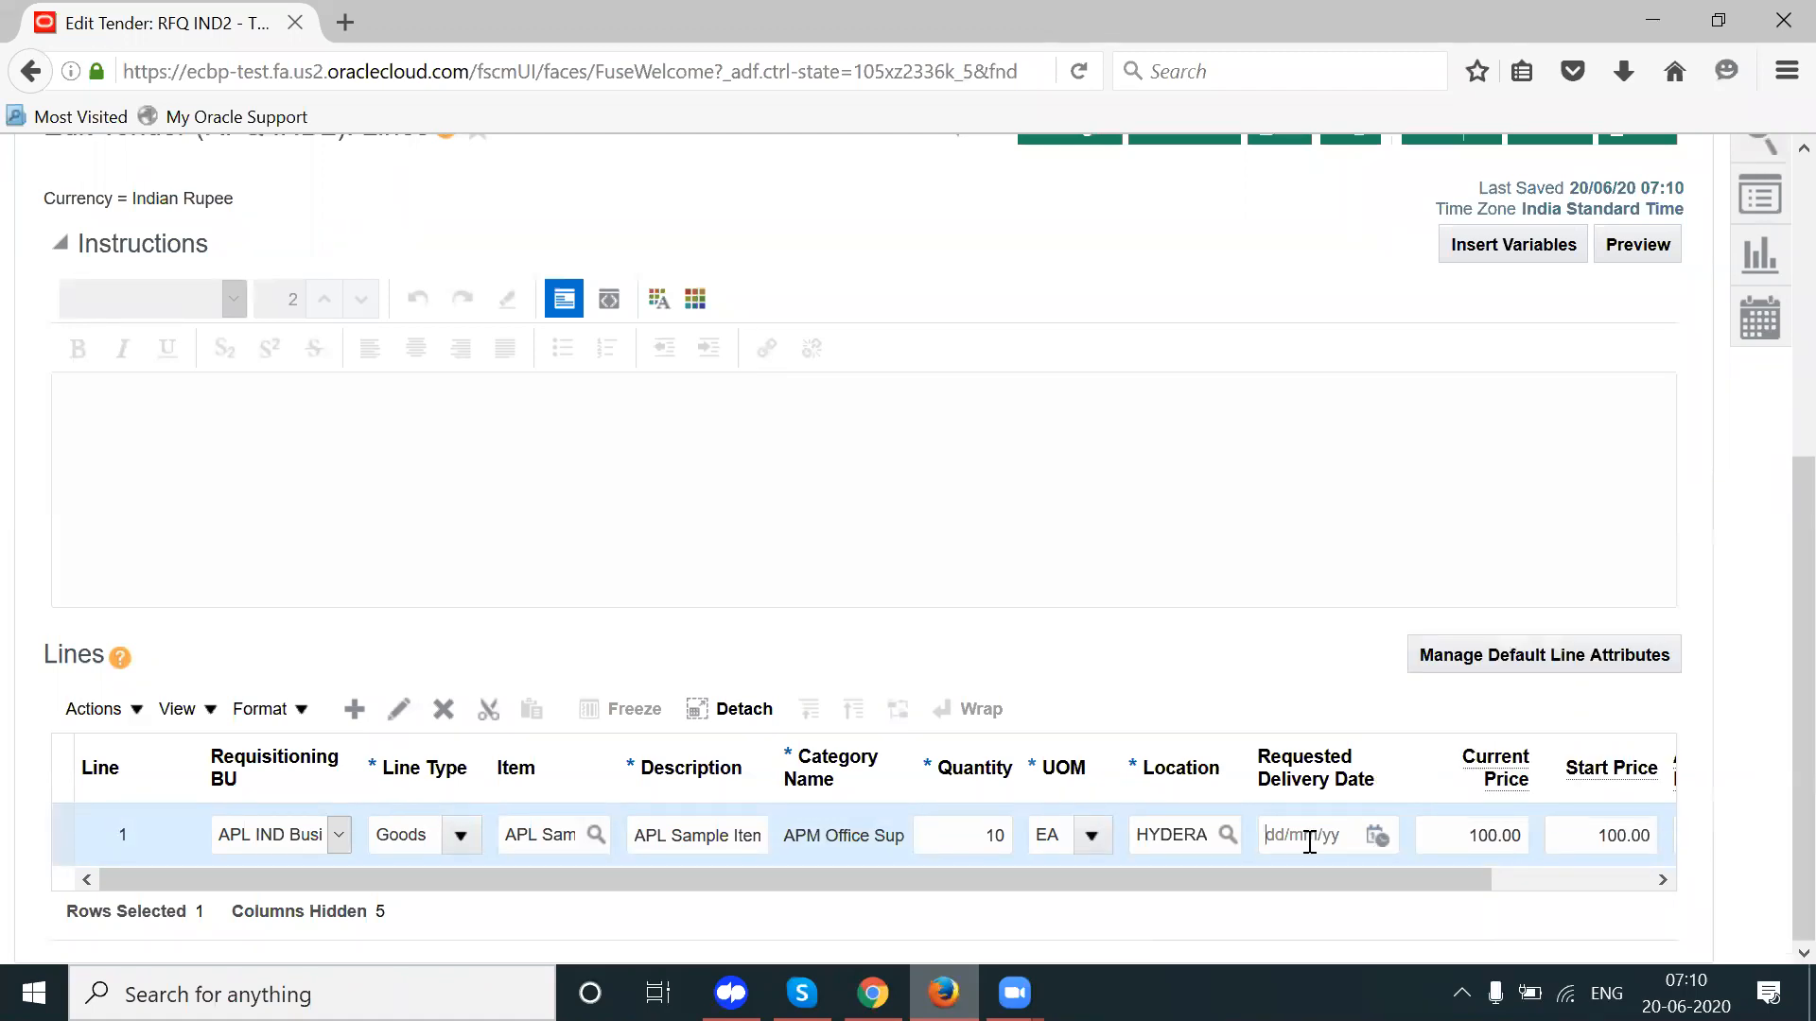
click(1375, 835)
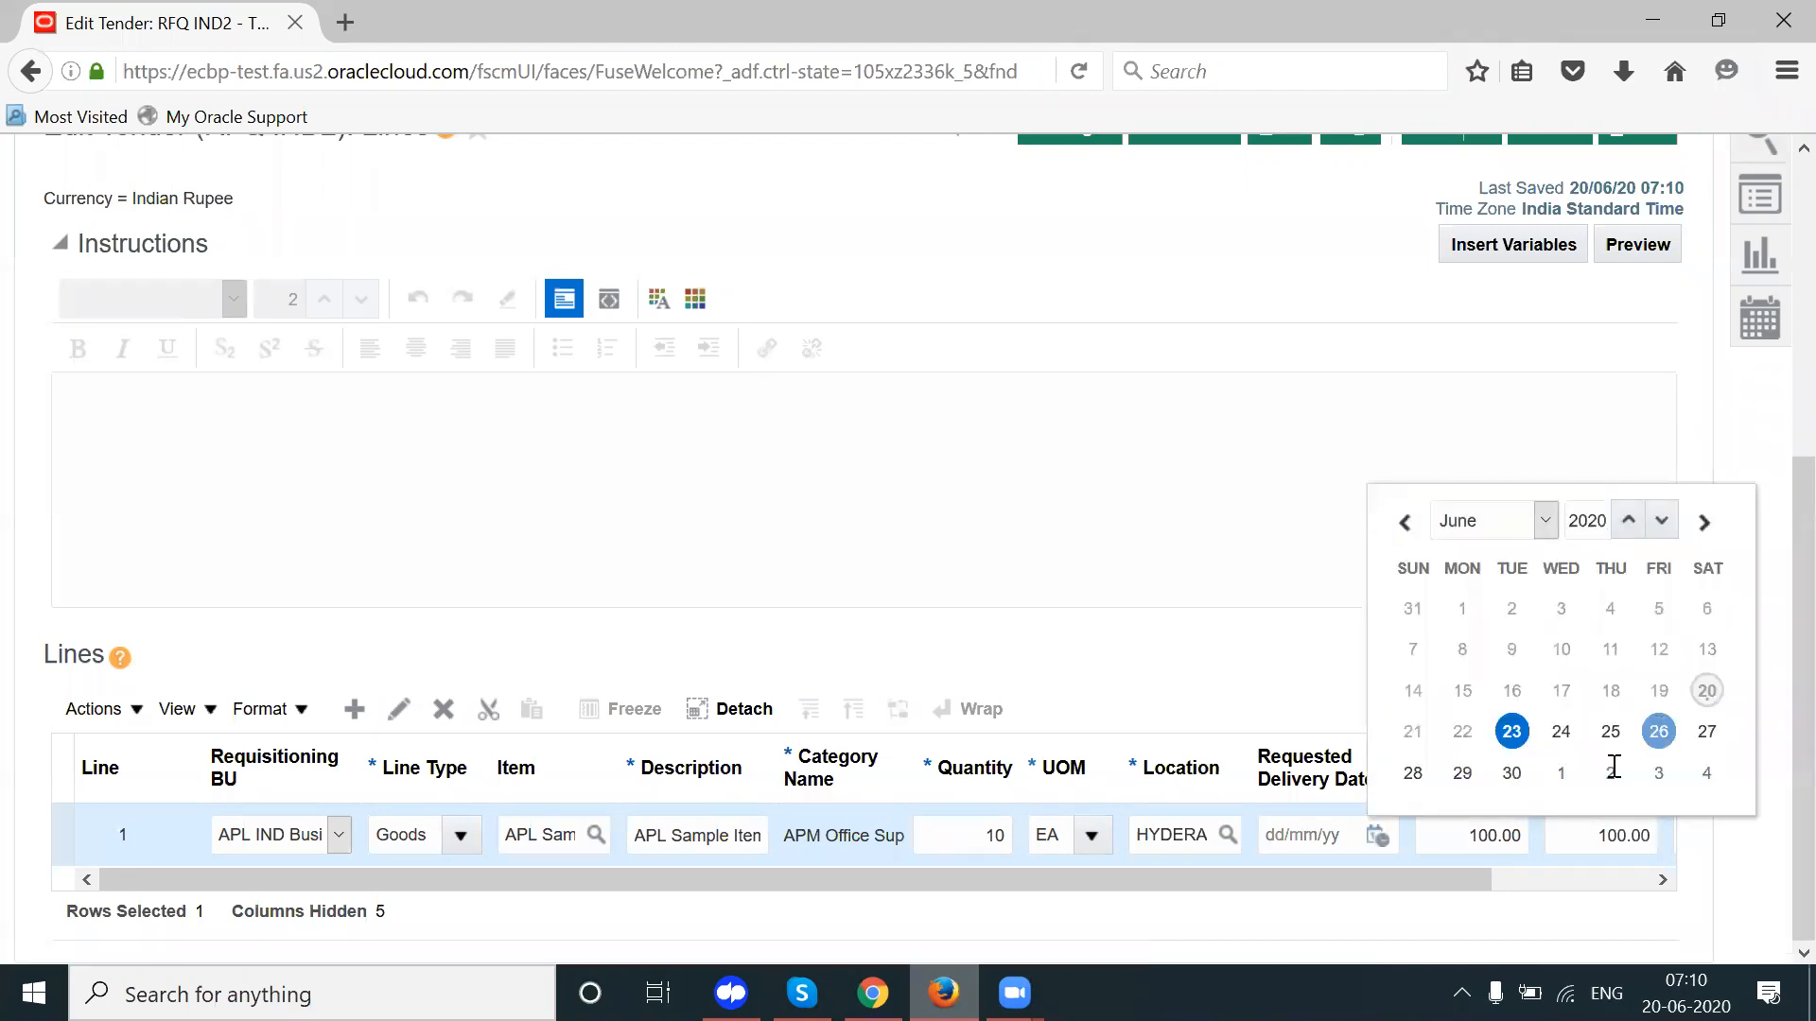
click(1306, 836)
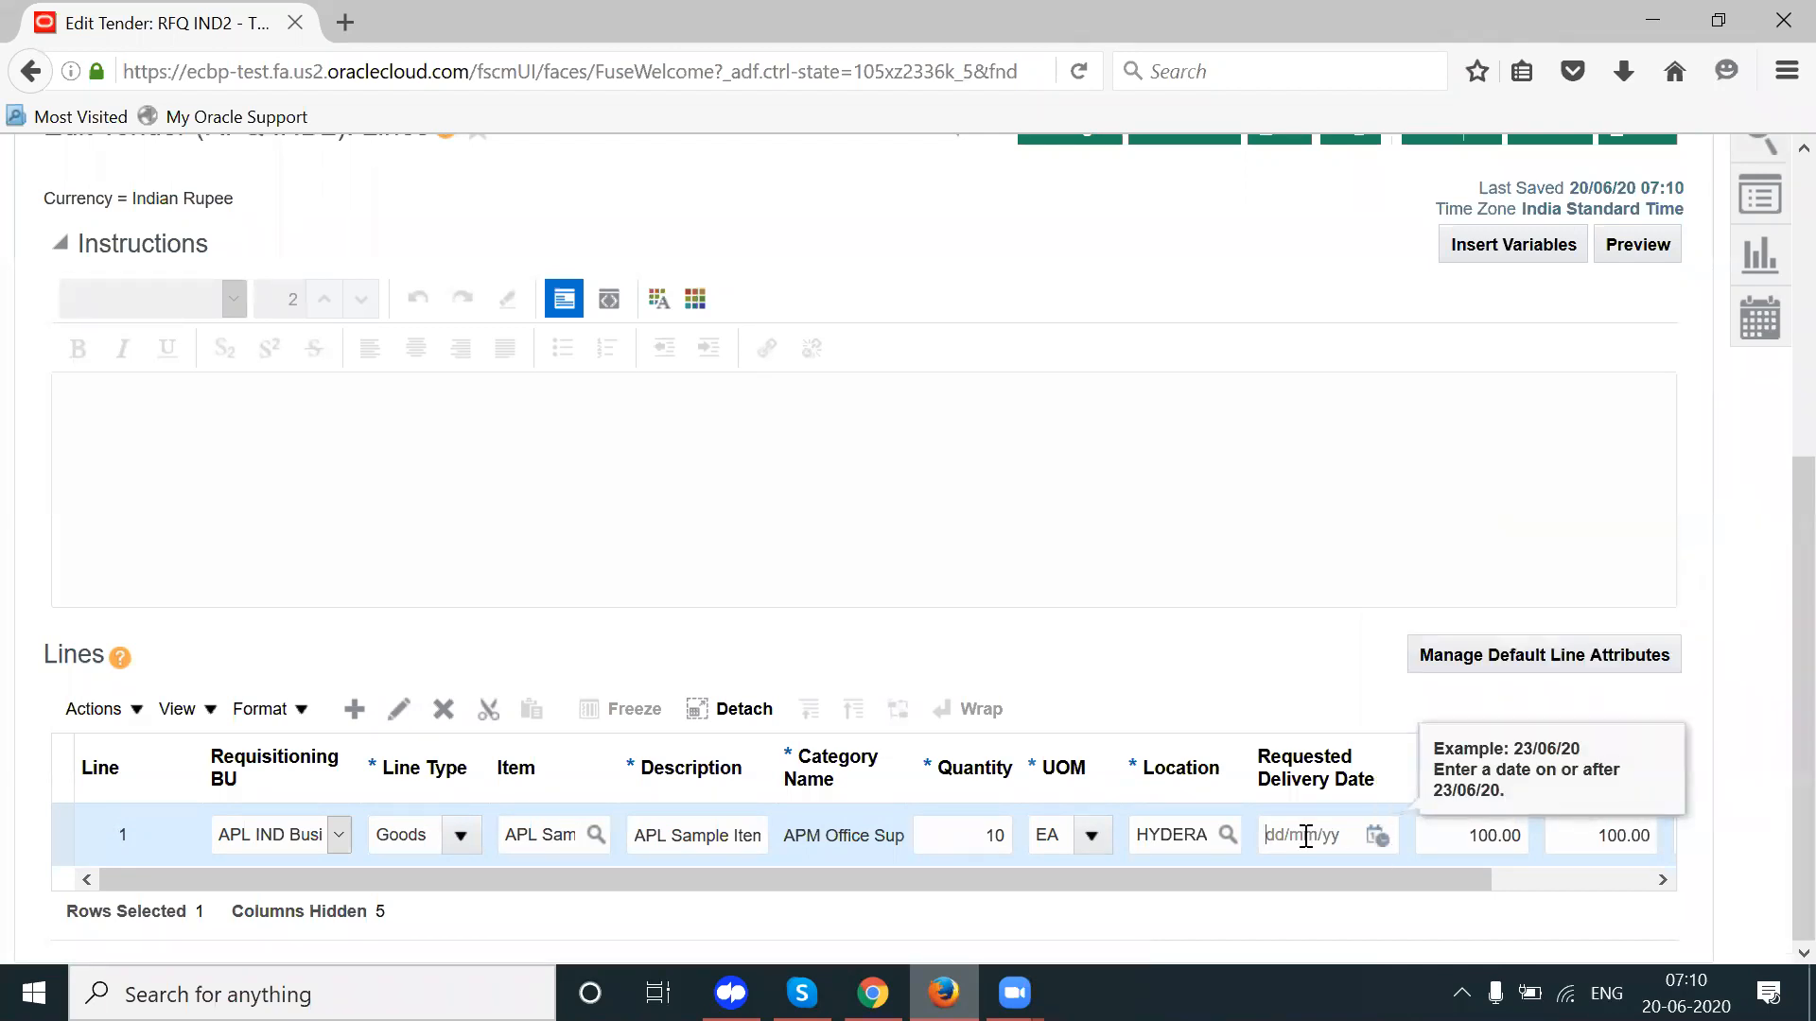
text(26/06/20)
key(Tab)
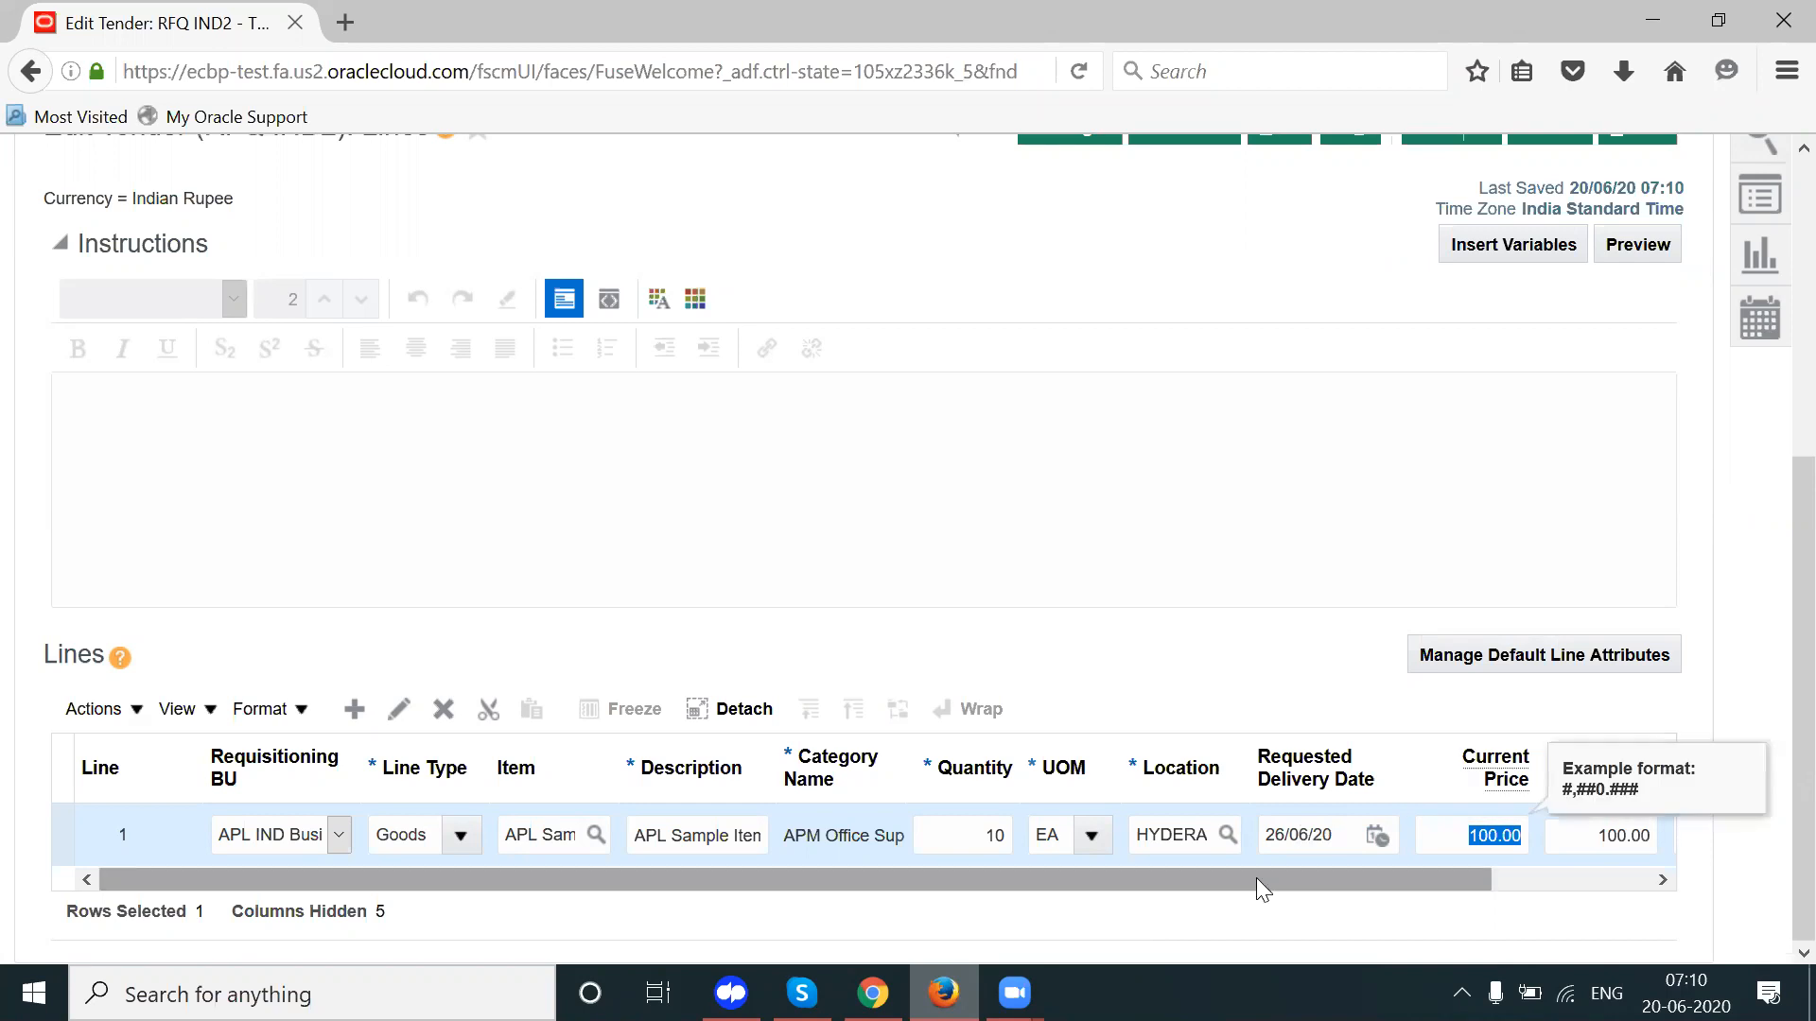
drag(1231, 872, 1560, 875)
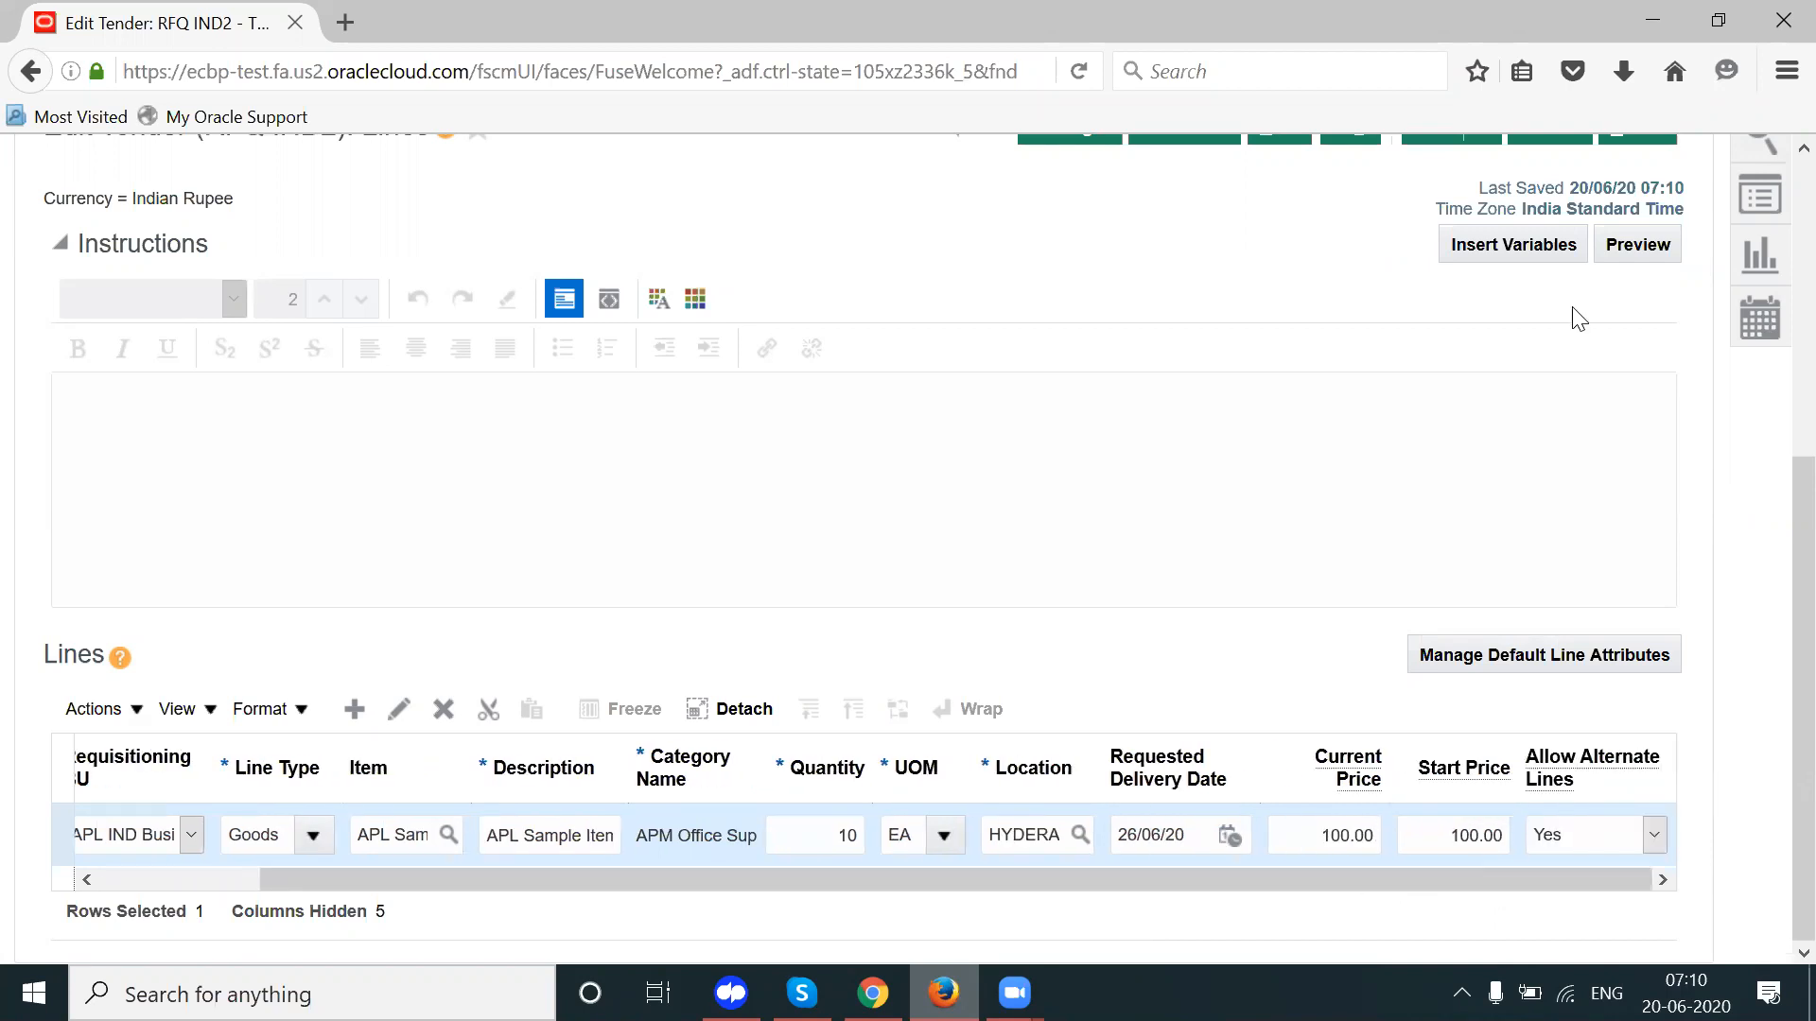
scroll(1777, 416, up, 3)
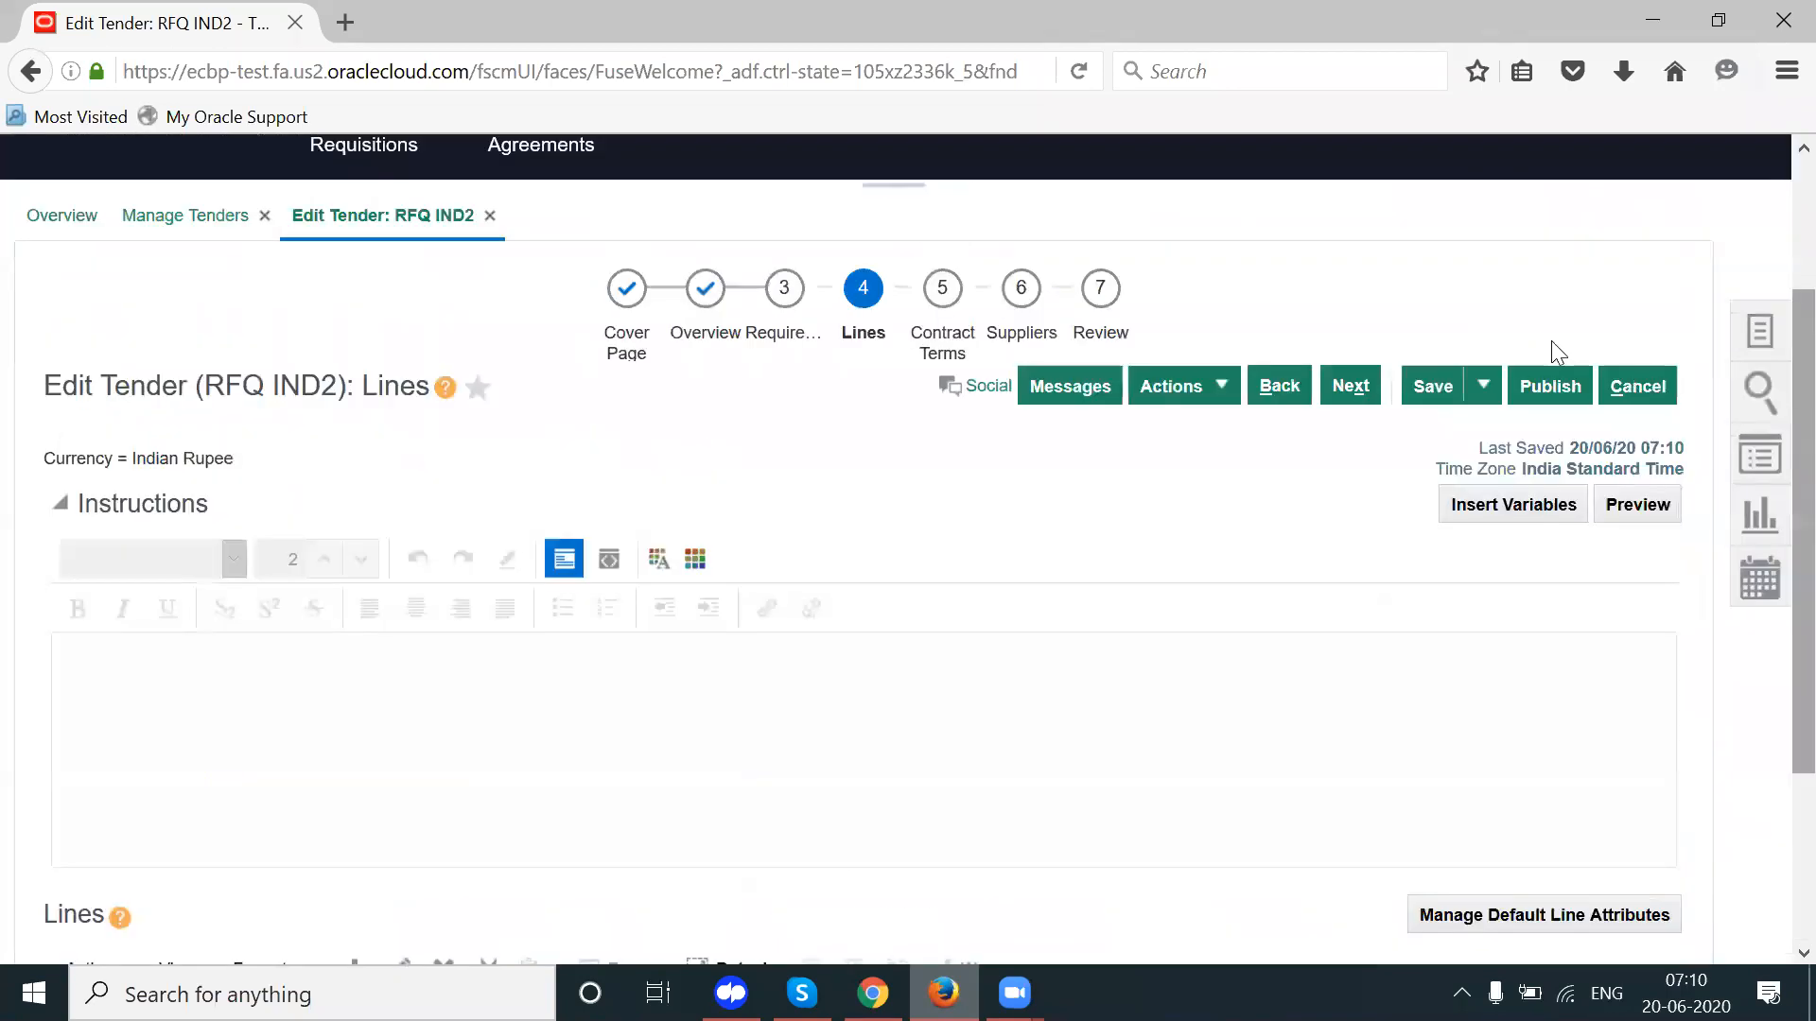
Step: Save and publish tender IND2, continuing past the warnings and acknowledging the confirmation
click(1432, 386)
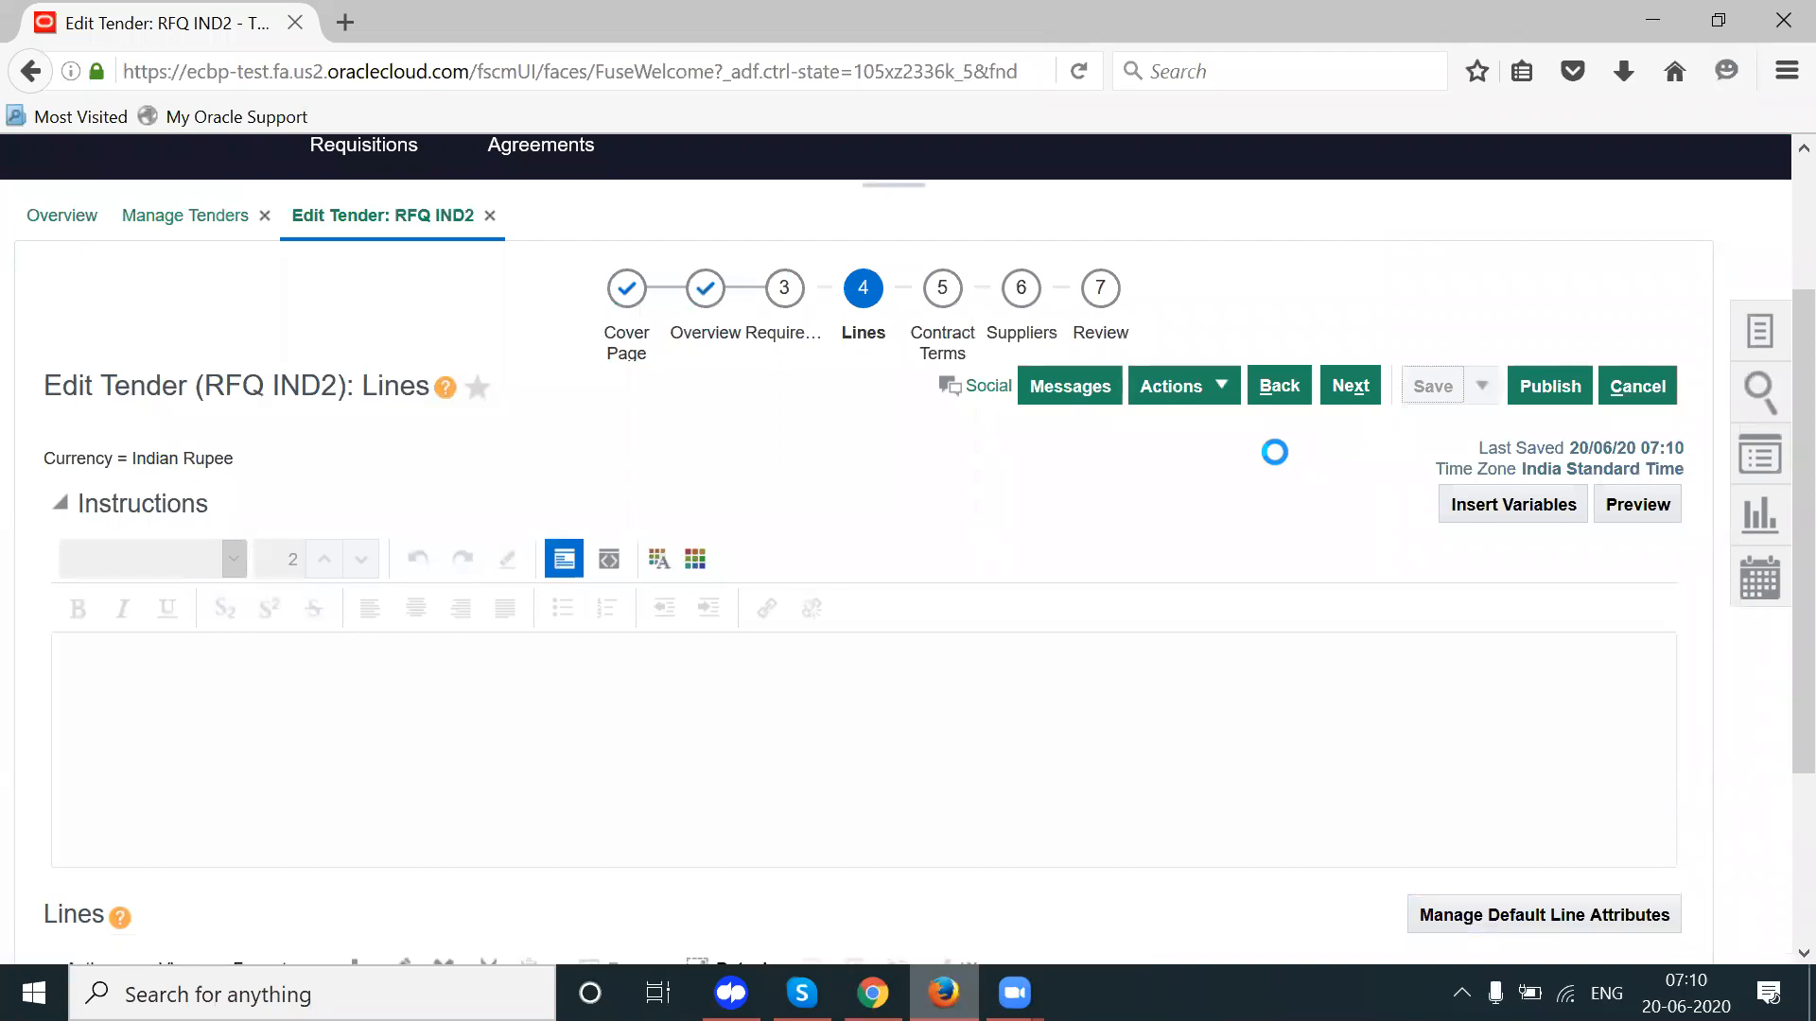
click(1556, 383)
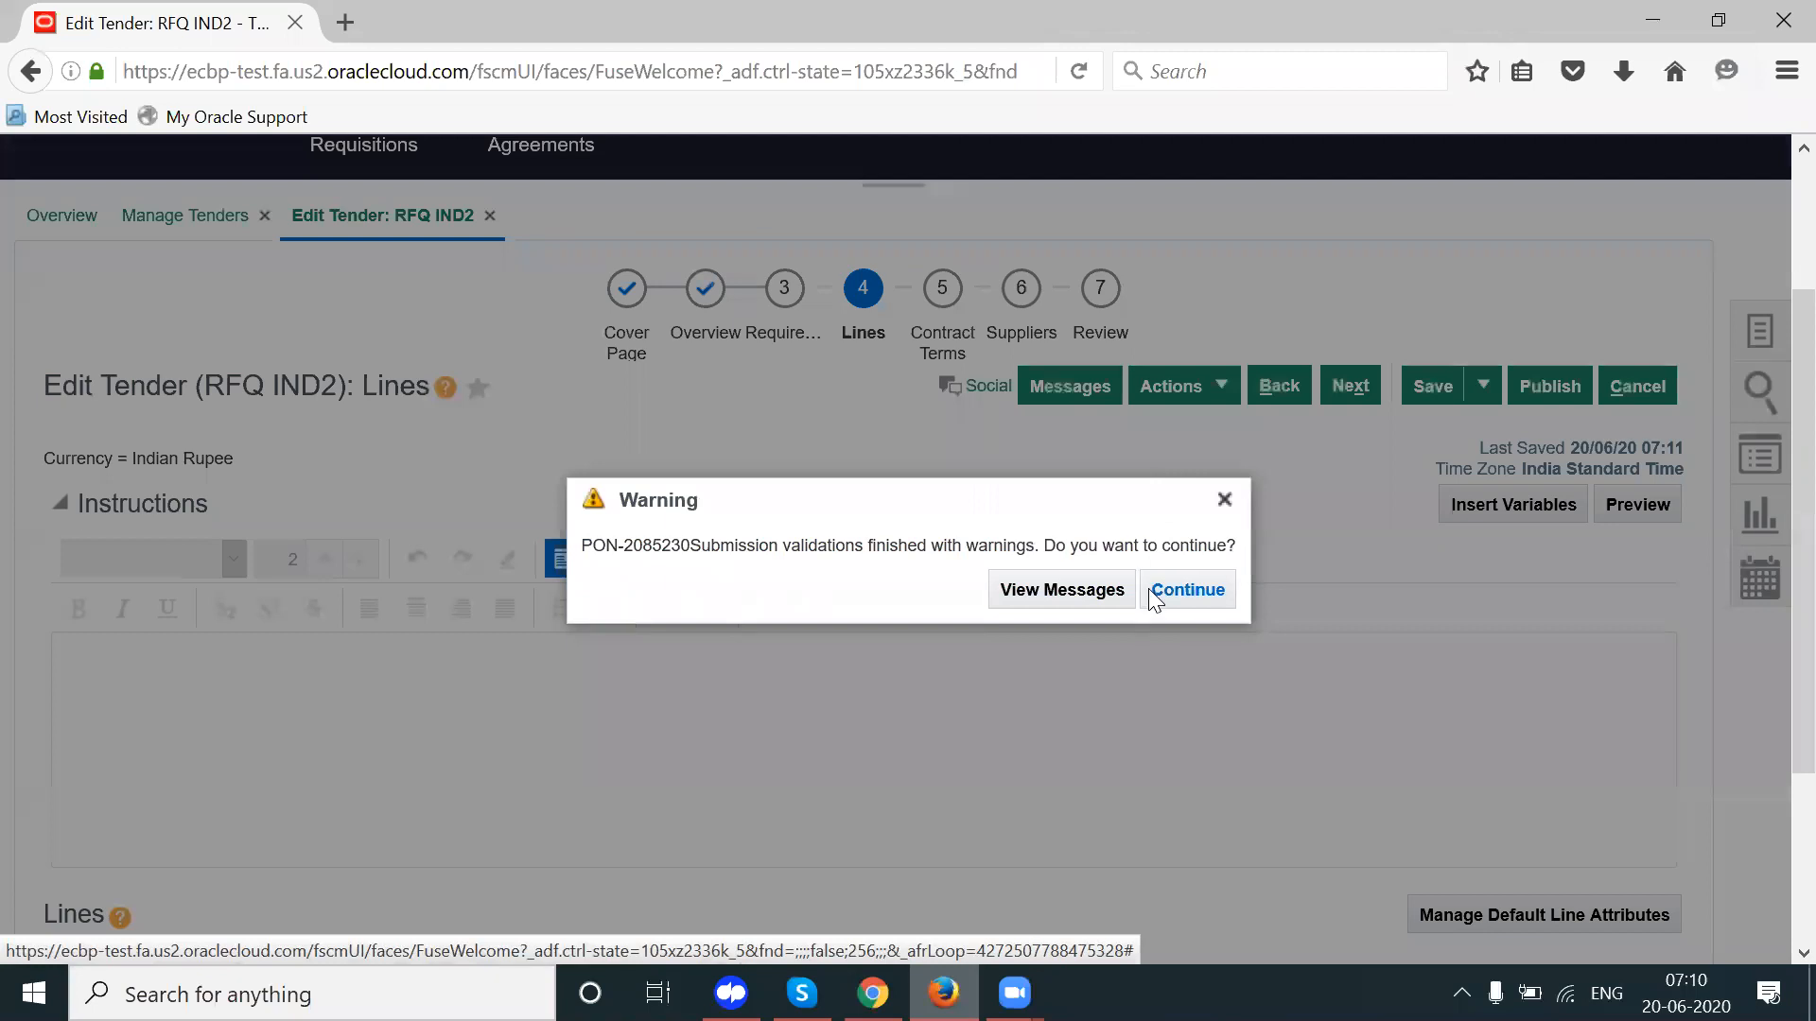
click(1182, 588)
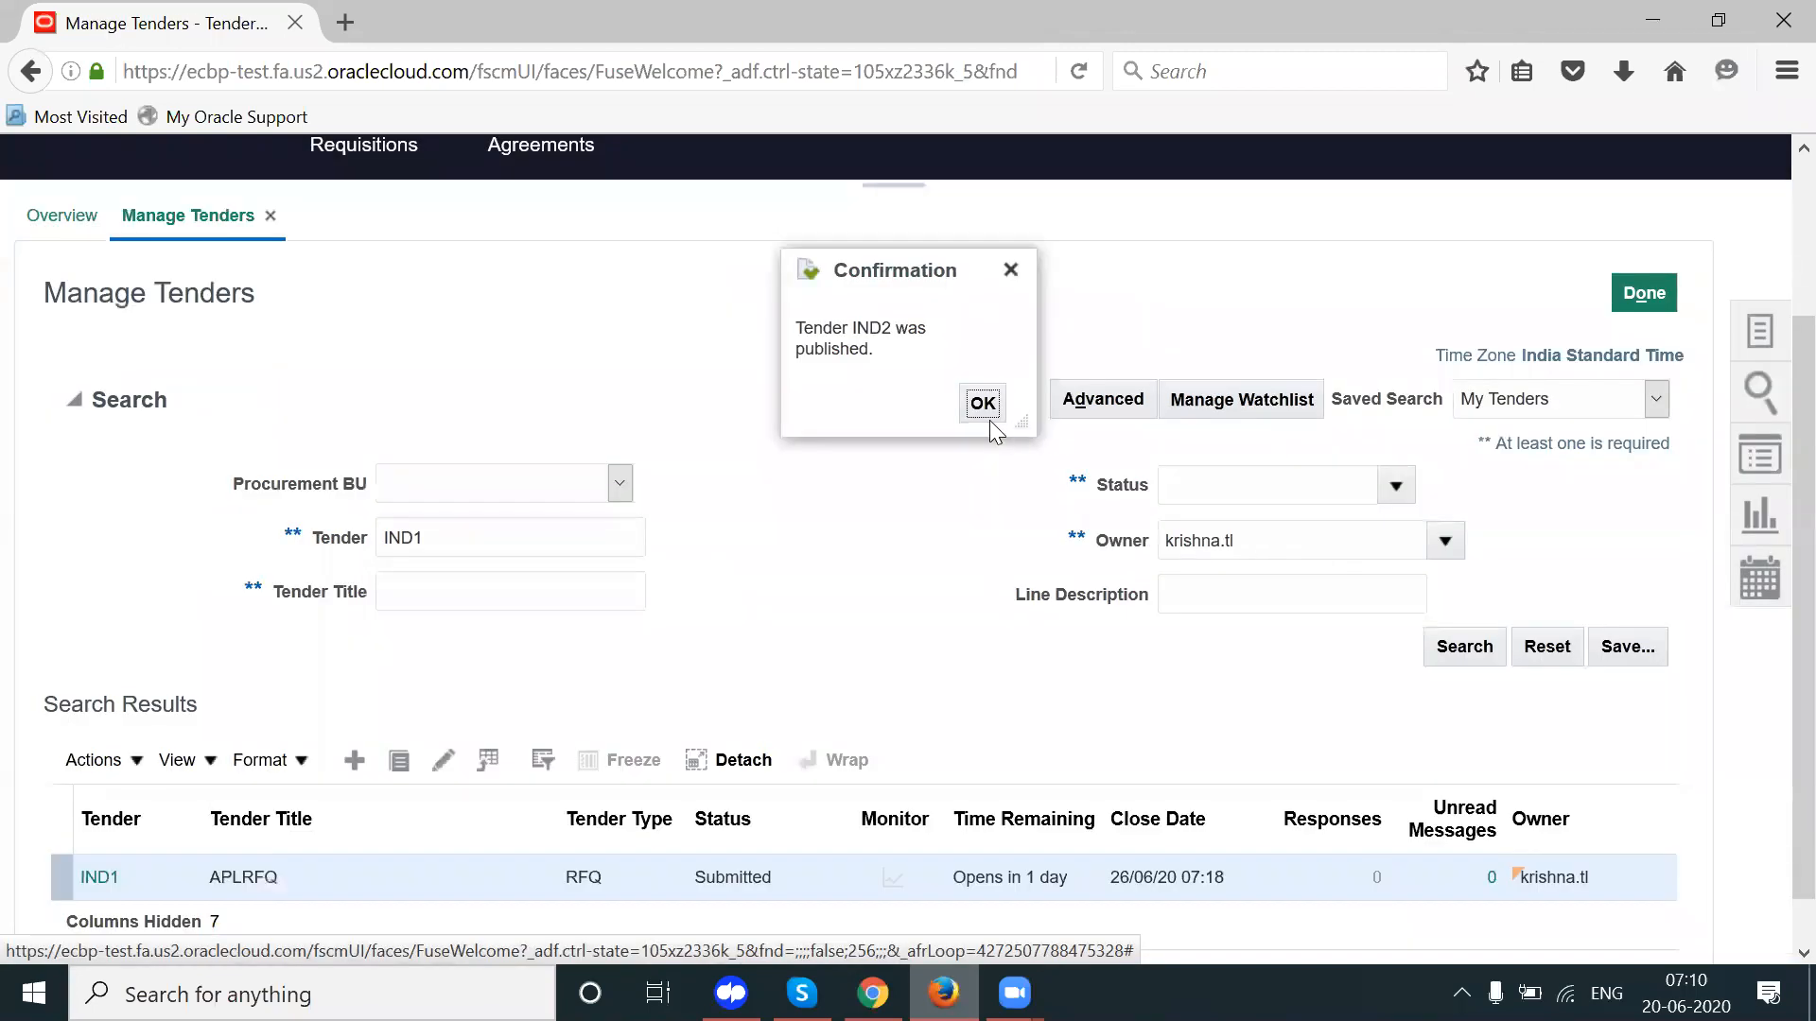
click(989, 414)
Step: Search Manage Tenders for IND2 to see it Active, closing 23/06/20 07:10
click(470, 716)
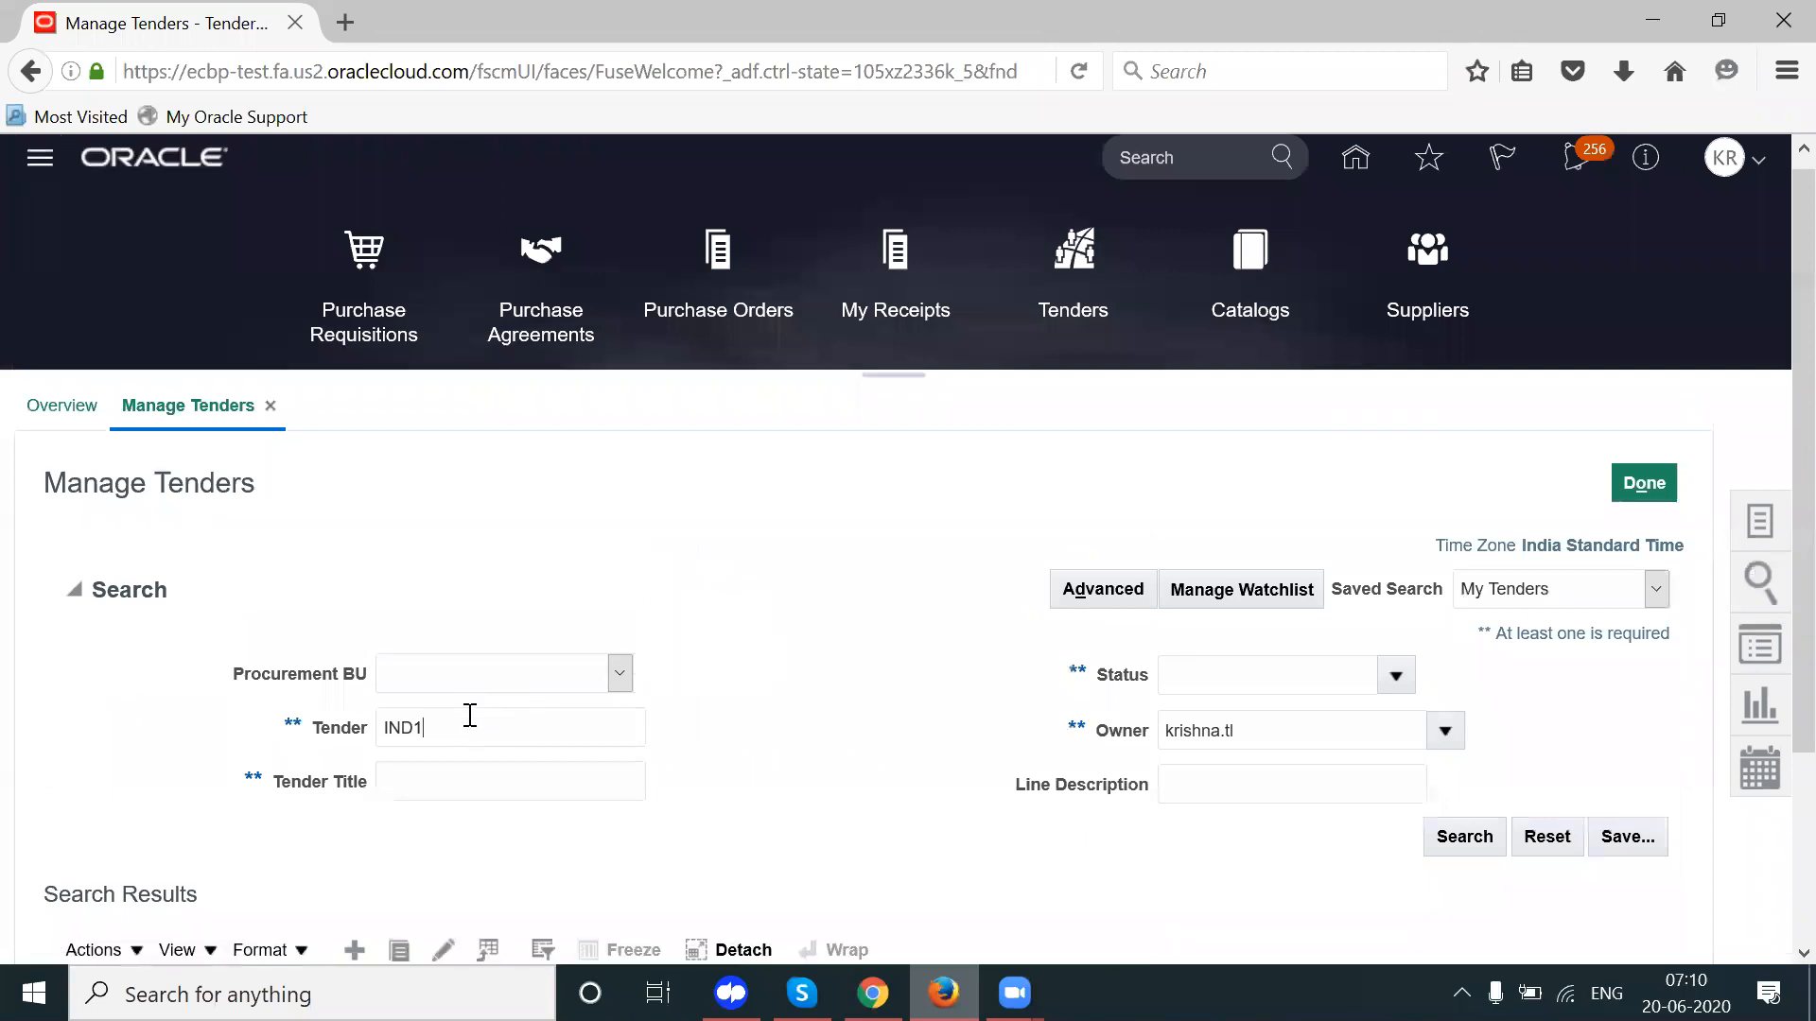
click(1465, 838)
drag(1802, 472, 1803, 672)
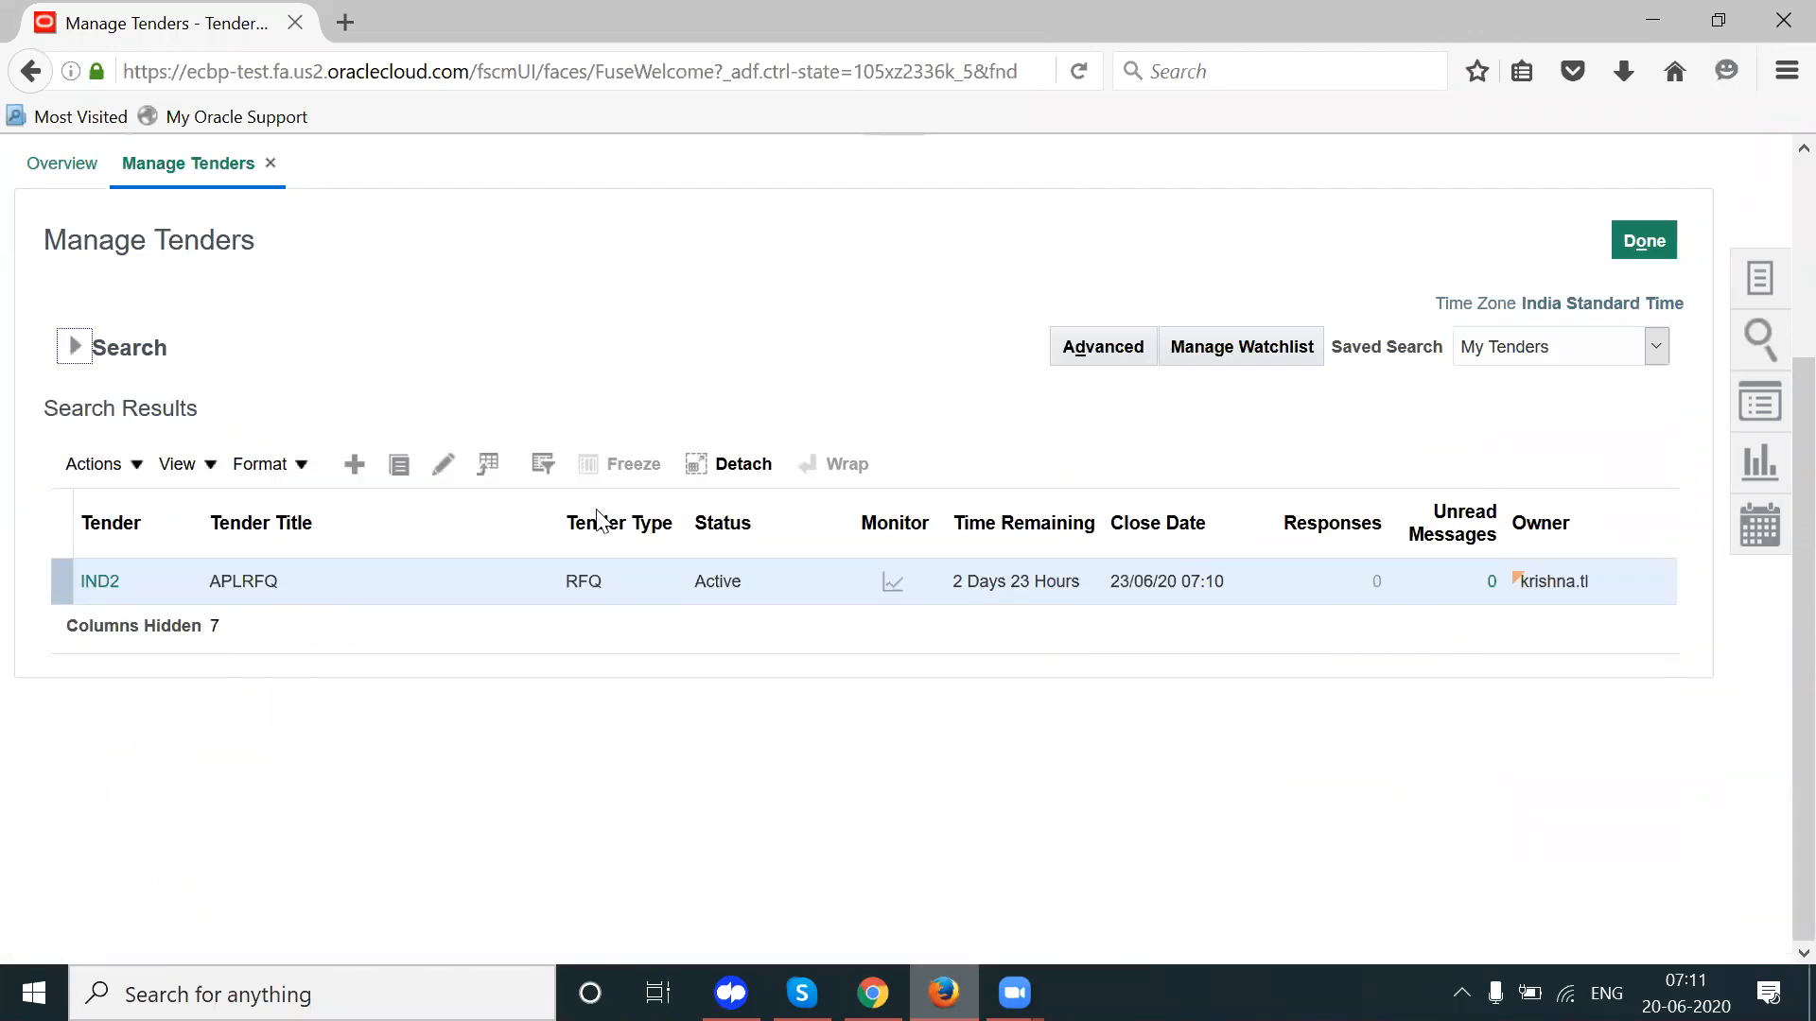
Step: Note IND2's Active status, then switch to the supplier's Oracle Applications tab in Chrome
click(715, 579)
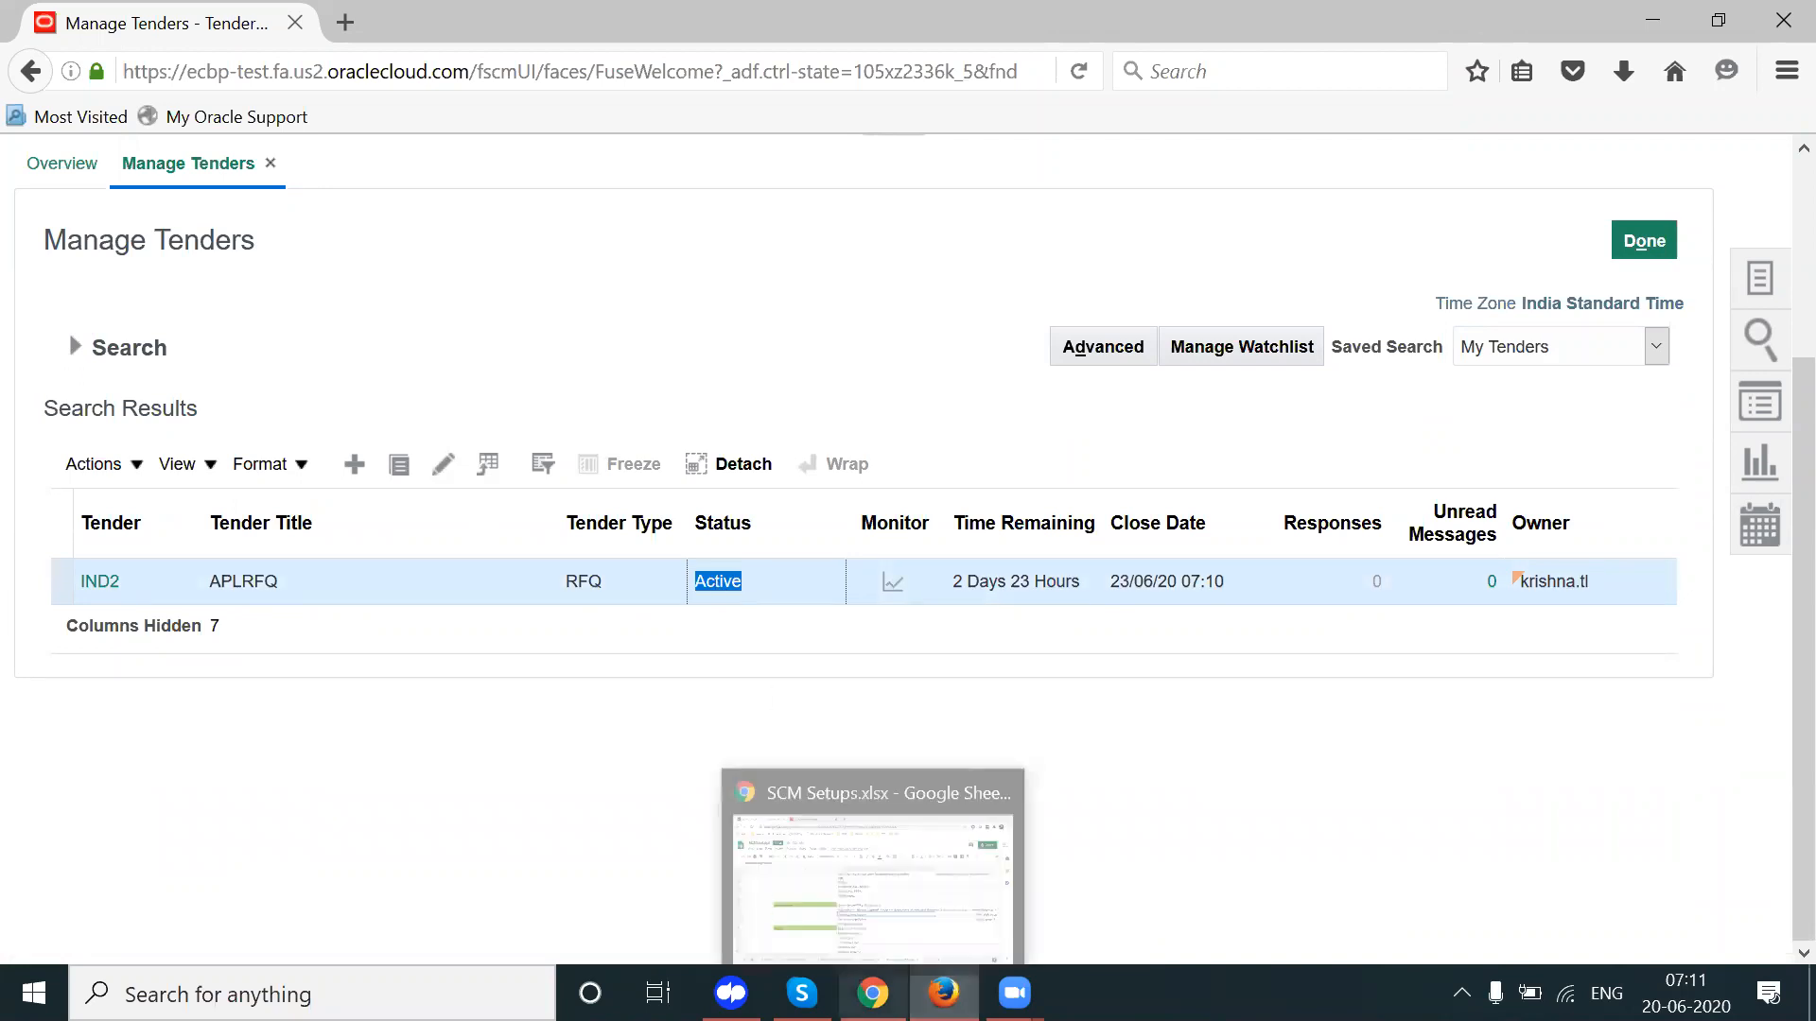
click(873, 989)
click(497, 14)
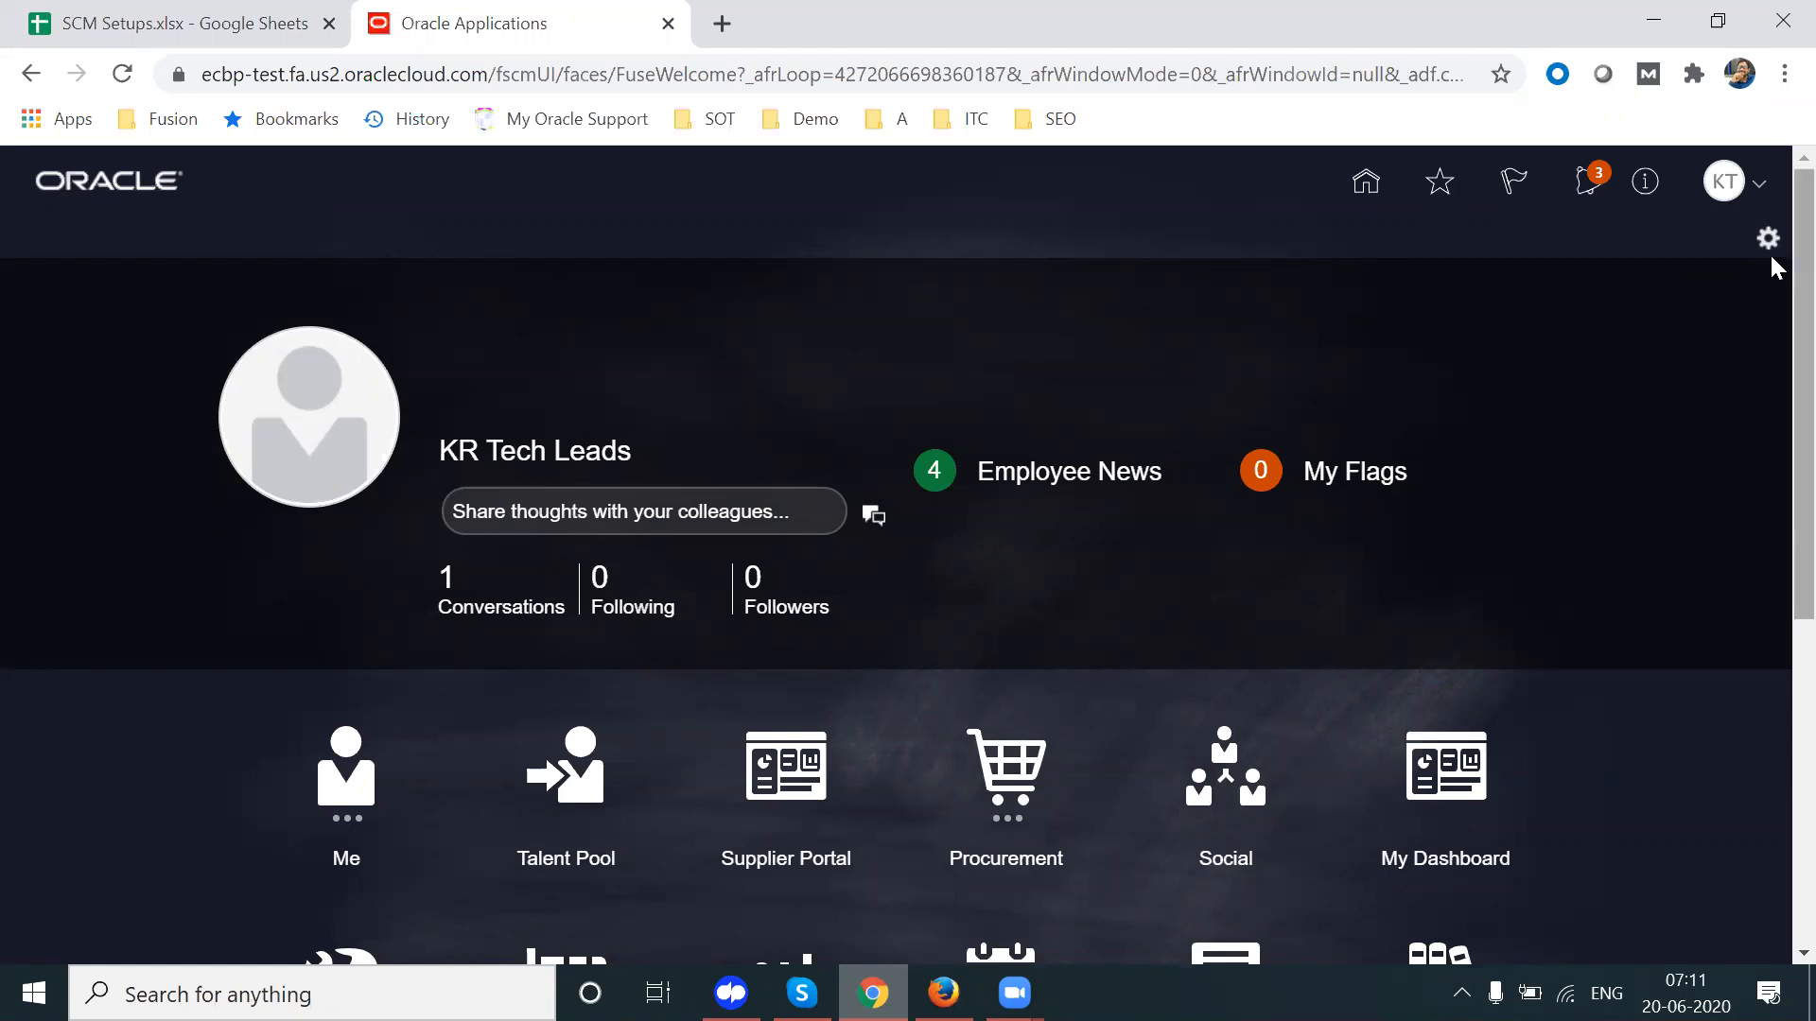
scroll(1769, 397, down, 3)
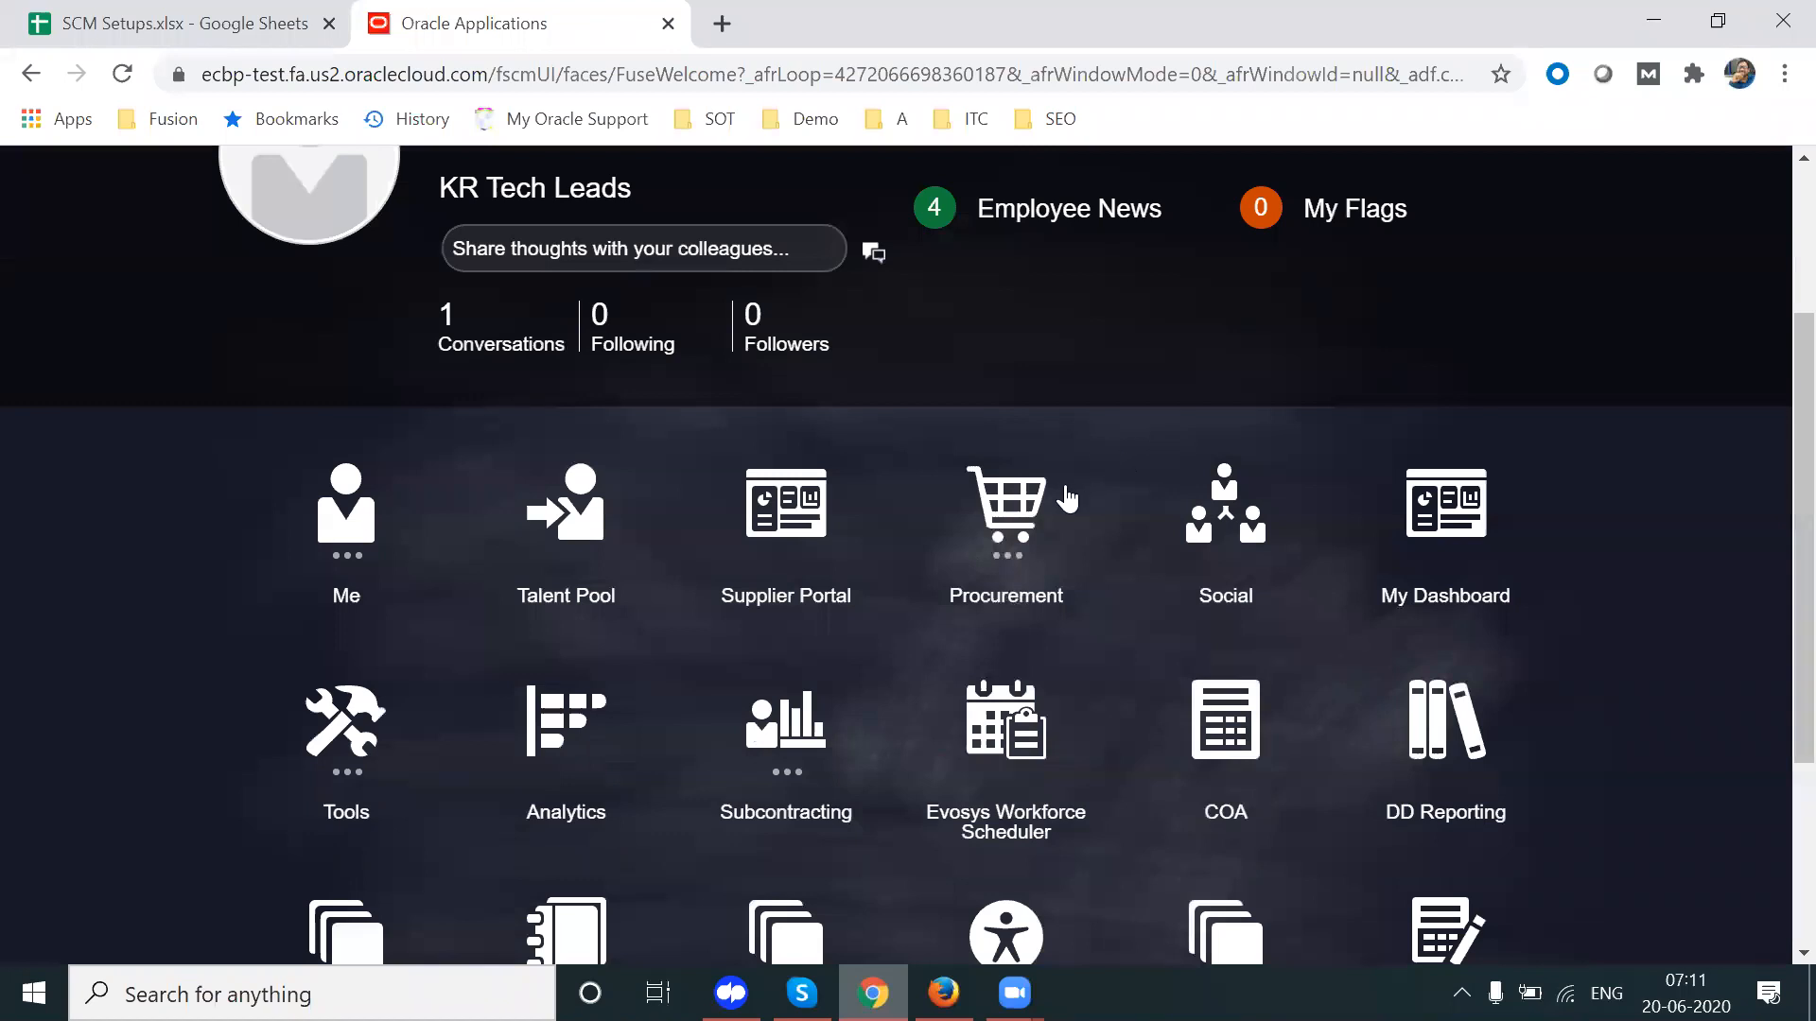
scroll(1774, 408, up, 3)
scroll(1770, 406, down, 5)
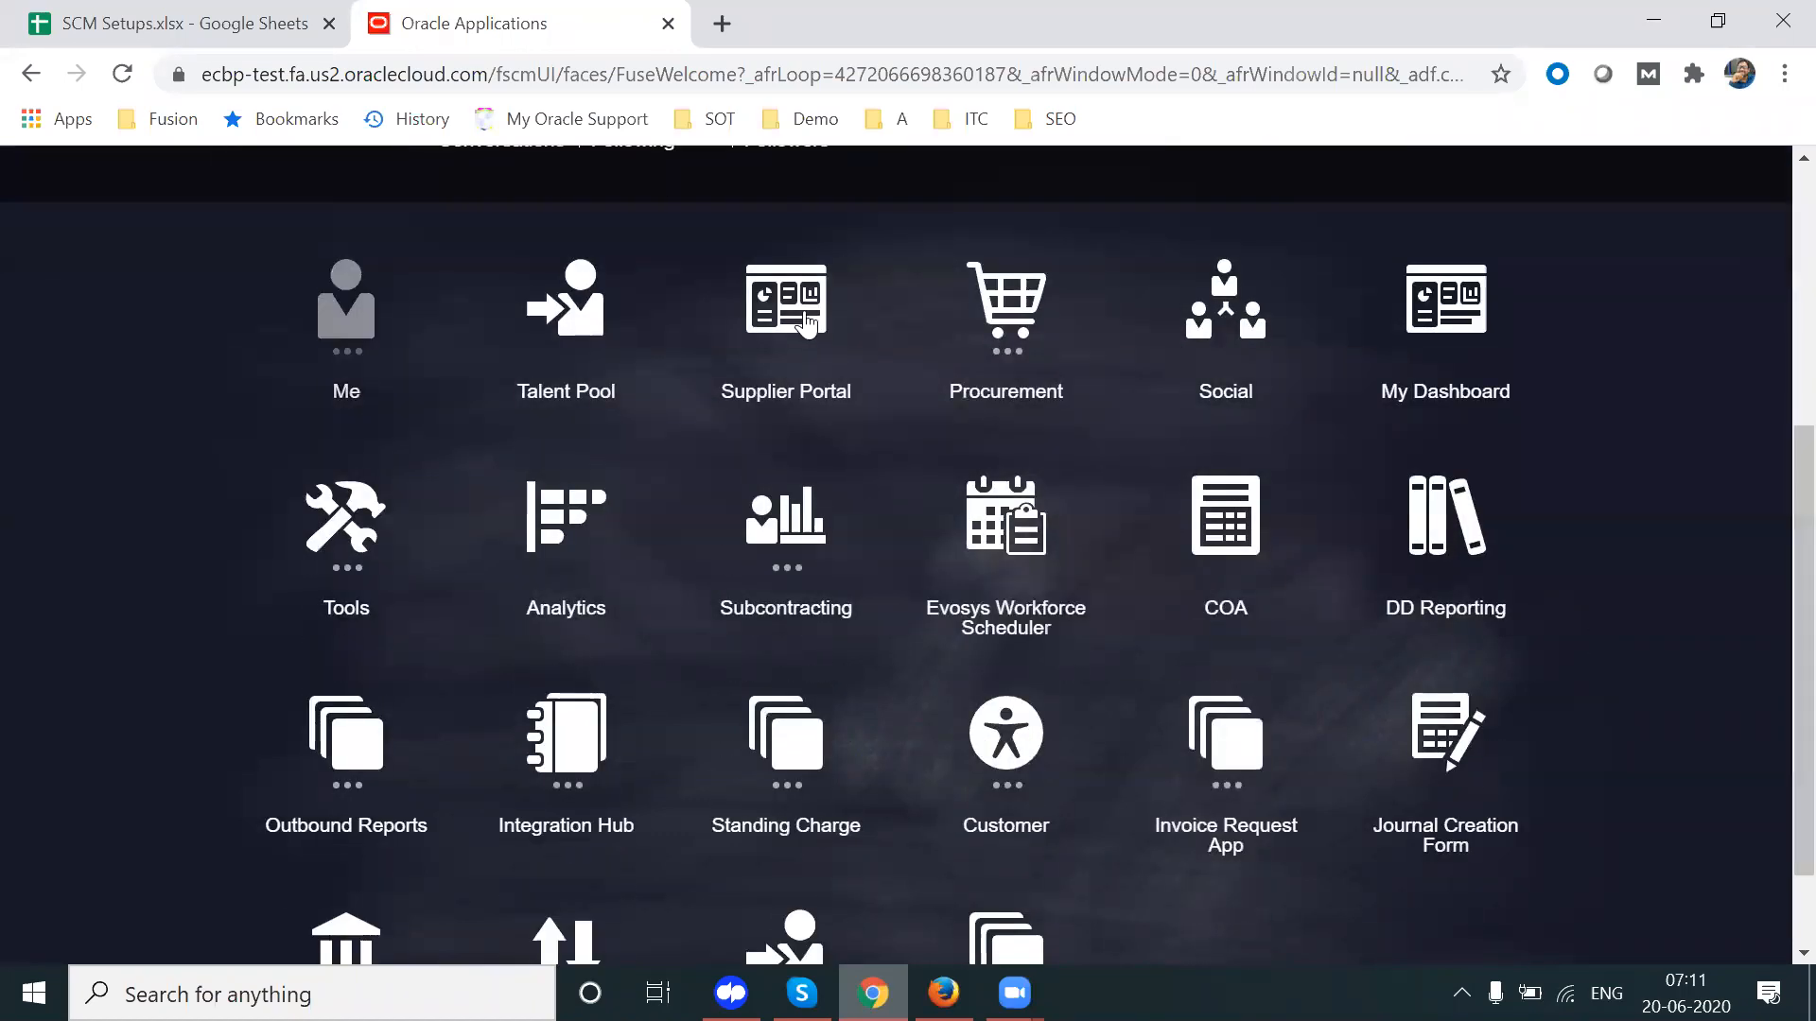
Step: Open the Supplier Portal and review the invitation notification for Negotiation IND2 (APLRFQ)
click(805, 326)
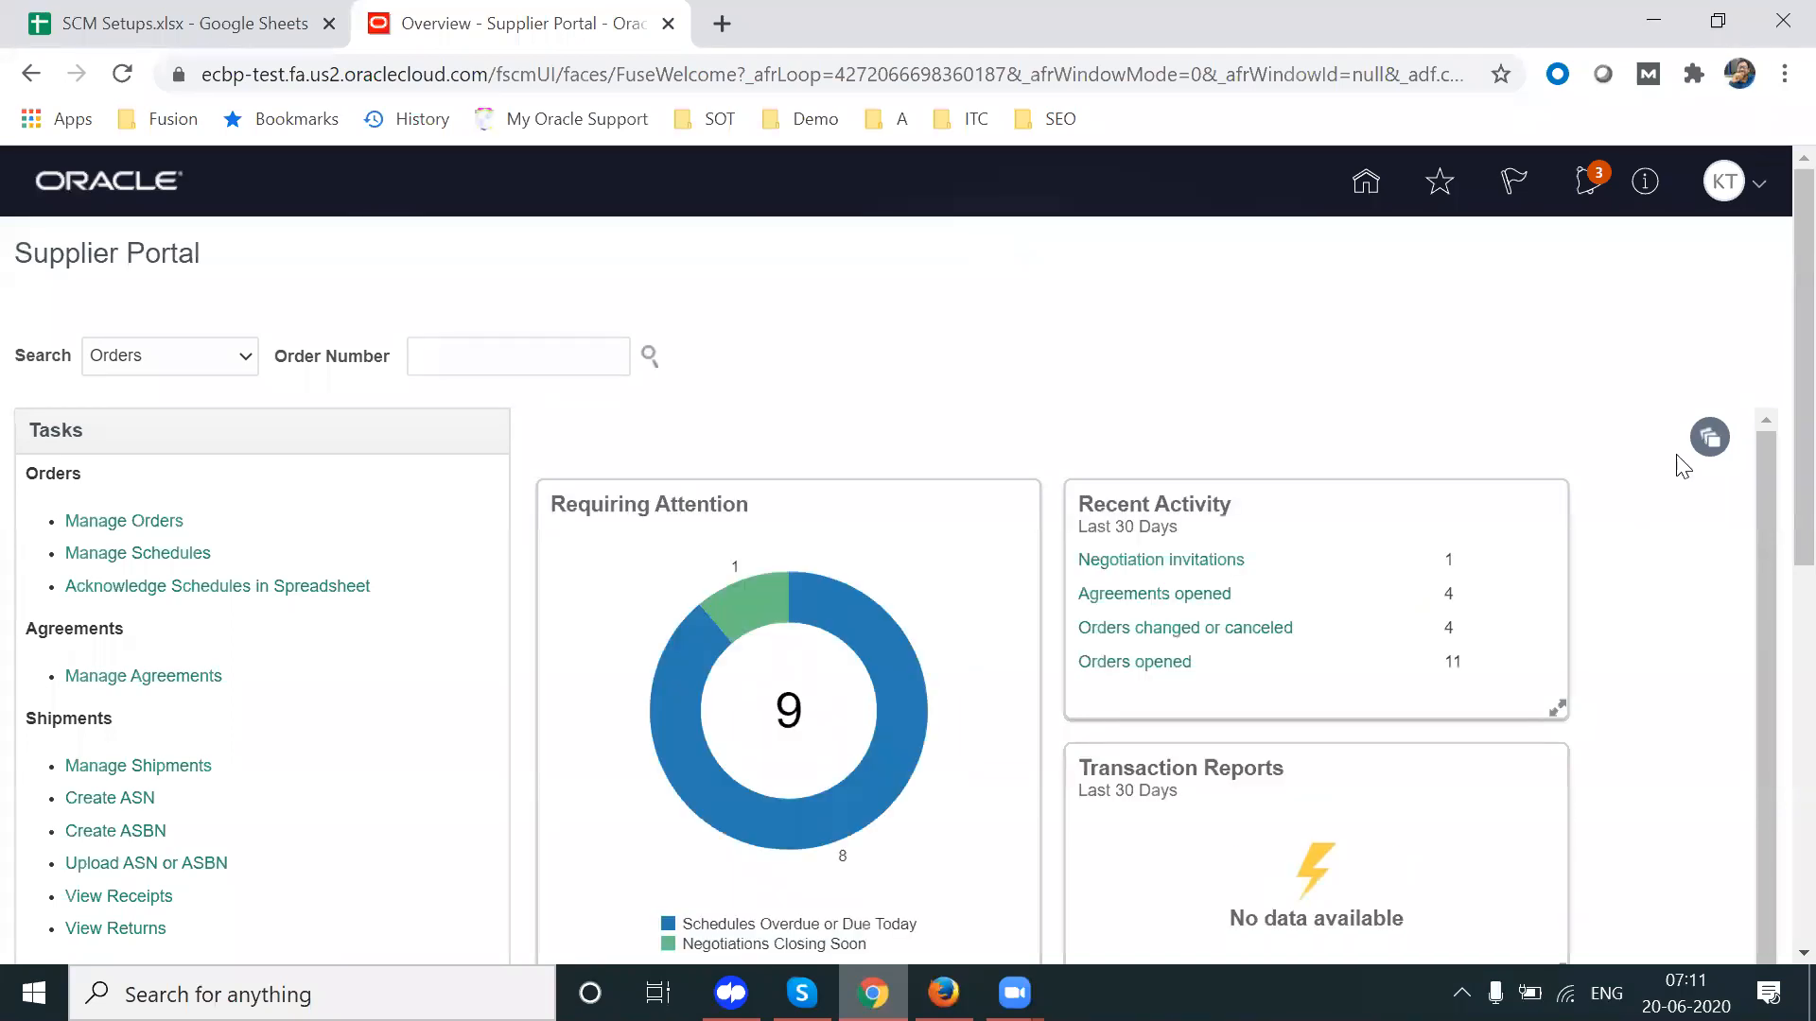
scroll(1775, 305, down, 1)
scroll(1768, 340, down, 2)
scroll(1771, 283, up, 3)
click(1590, 189)
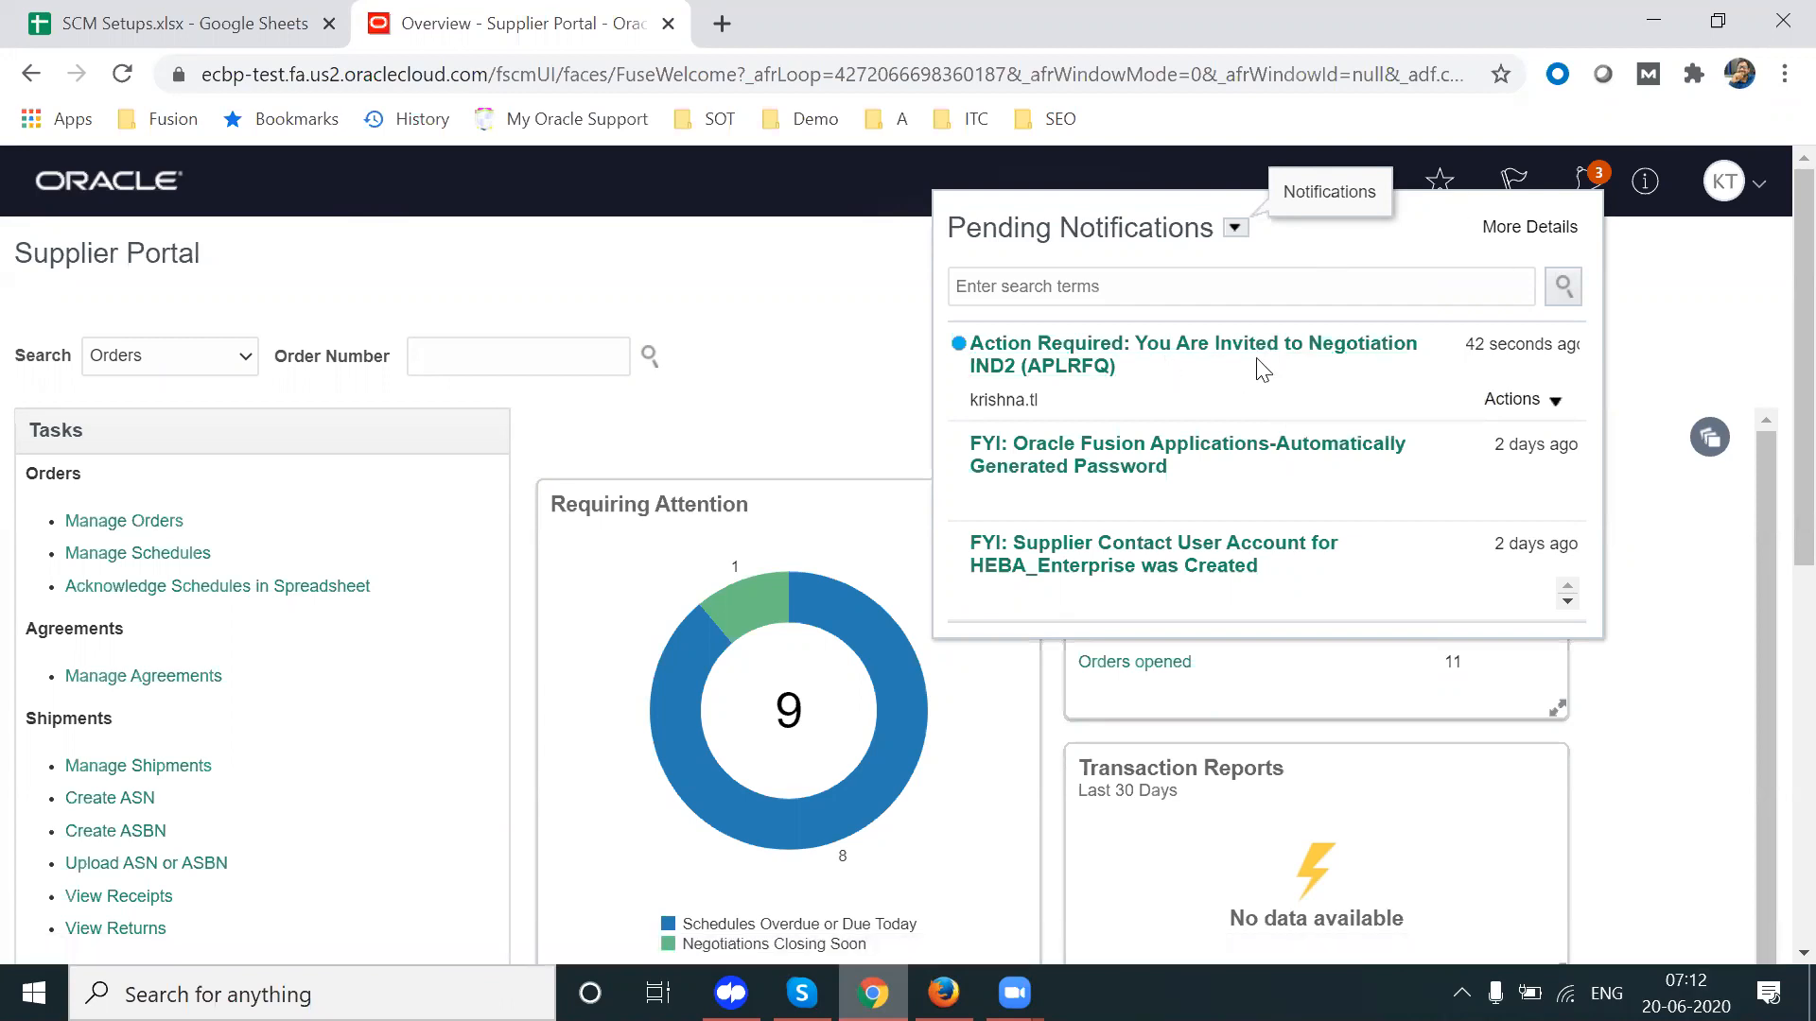
click(1691, 319)
scroll(1773, 360, down, 8)
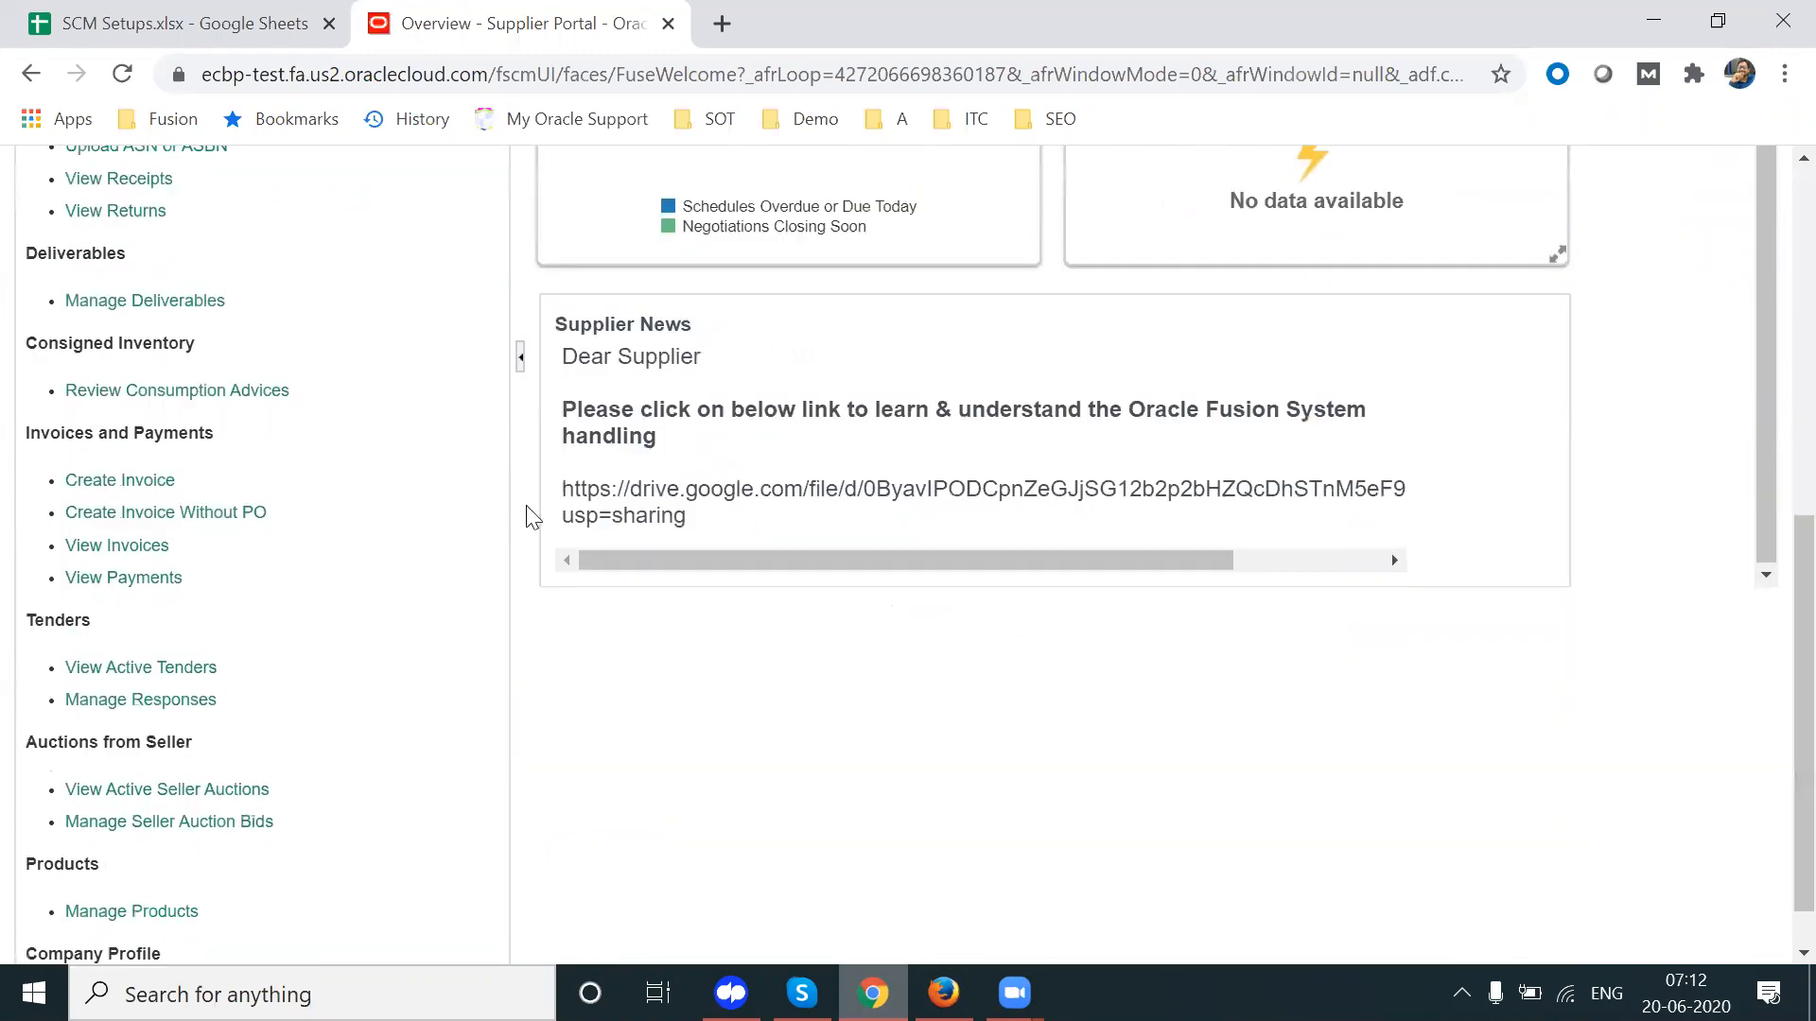
double_click(57, 619)
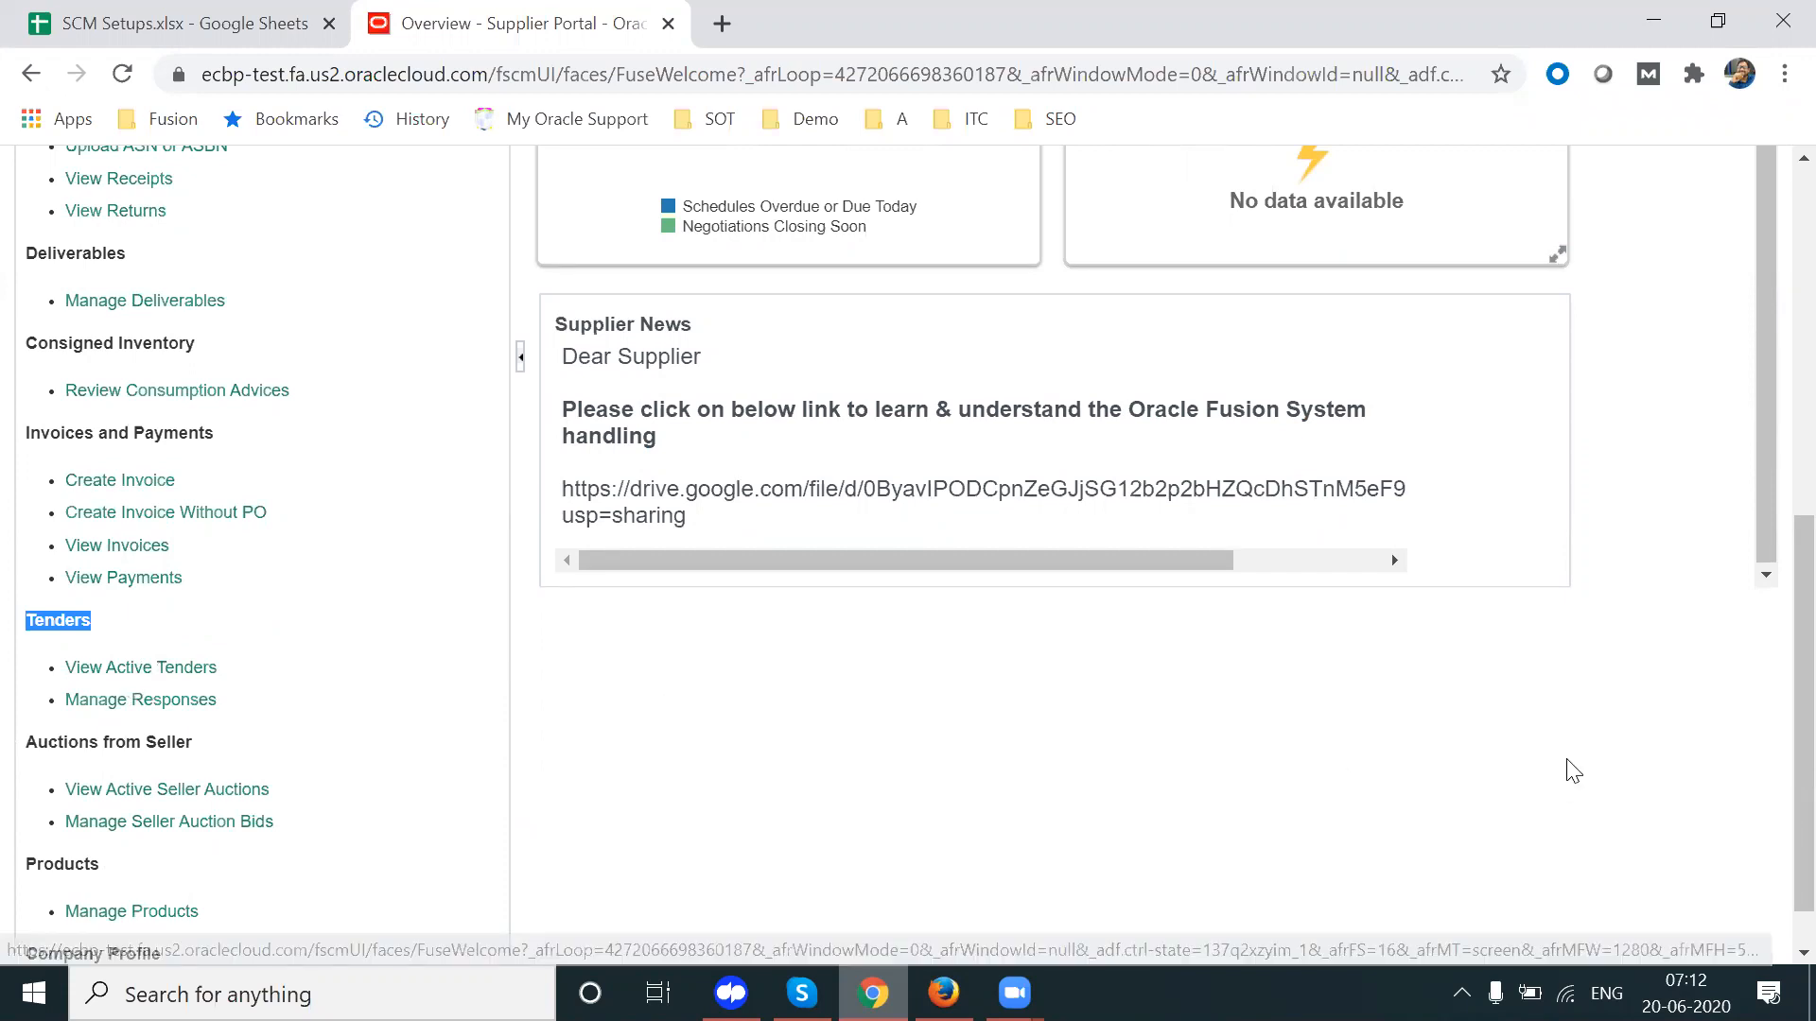
scroll(1775, 457, up, 4)
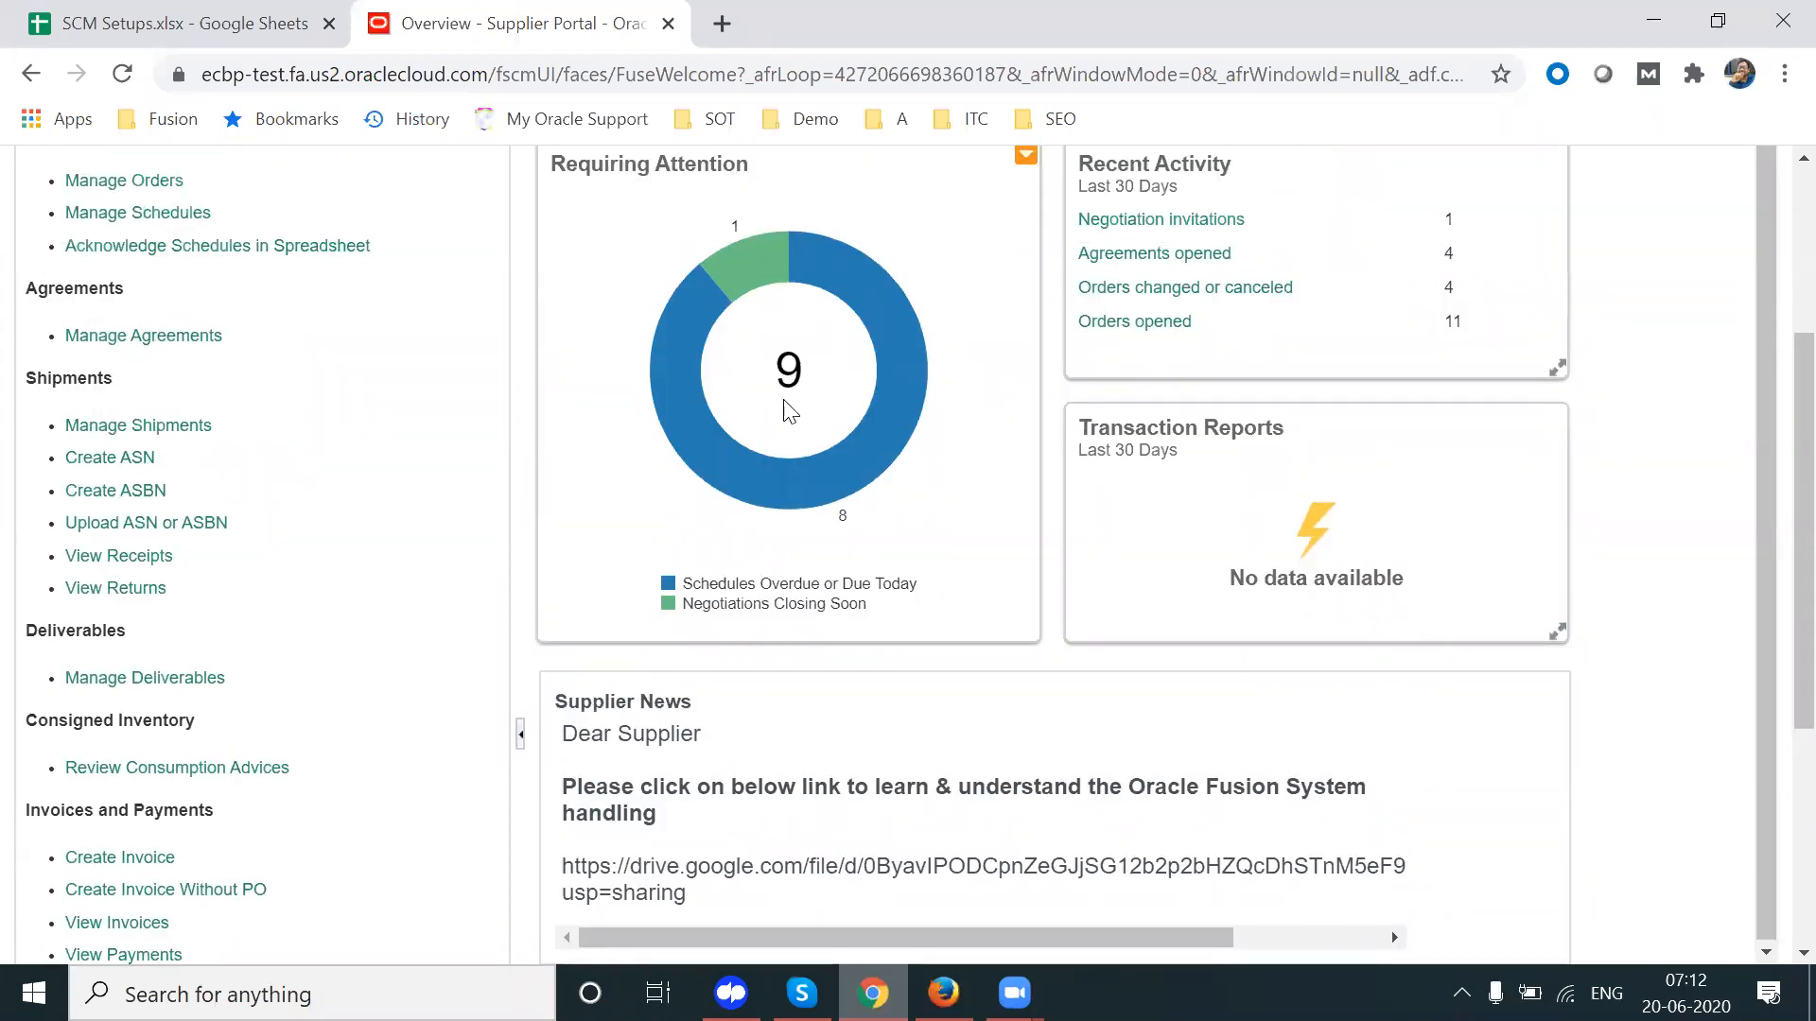
mouse_move(726, 460)
mouse_move(757, 270)
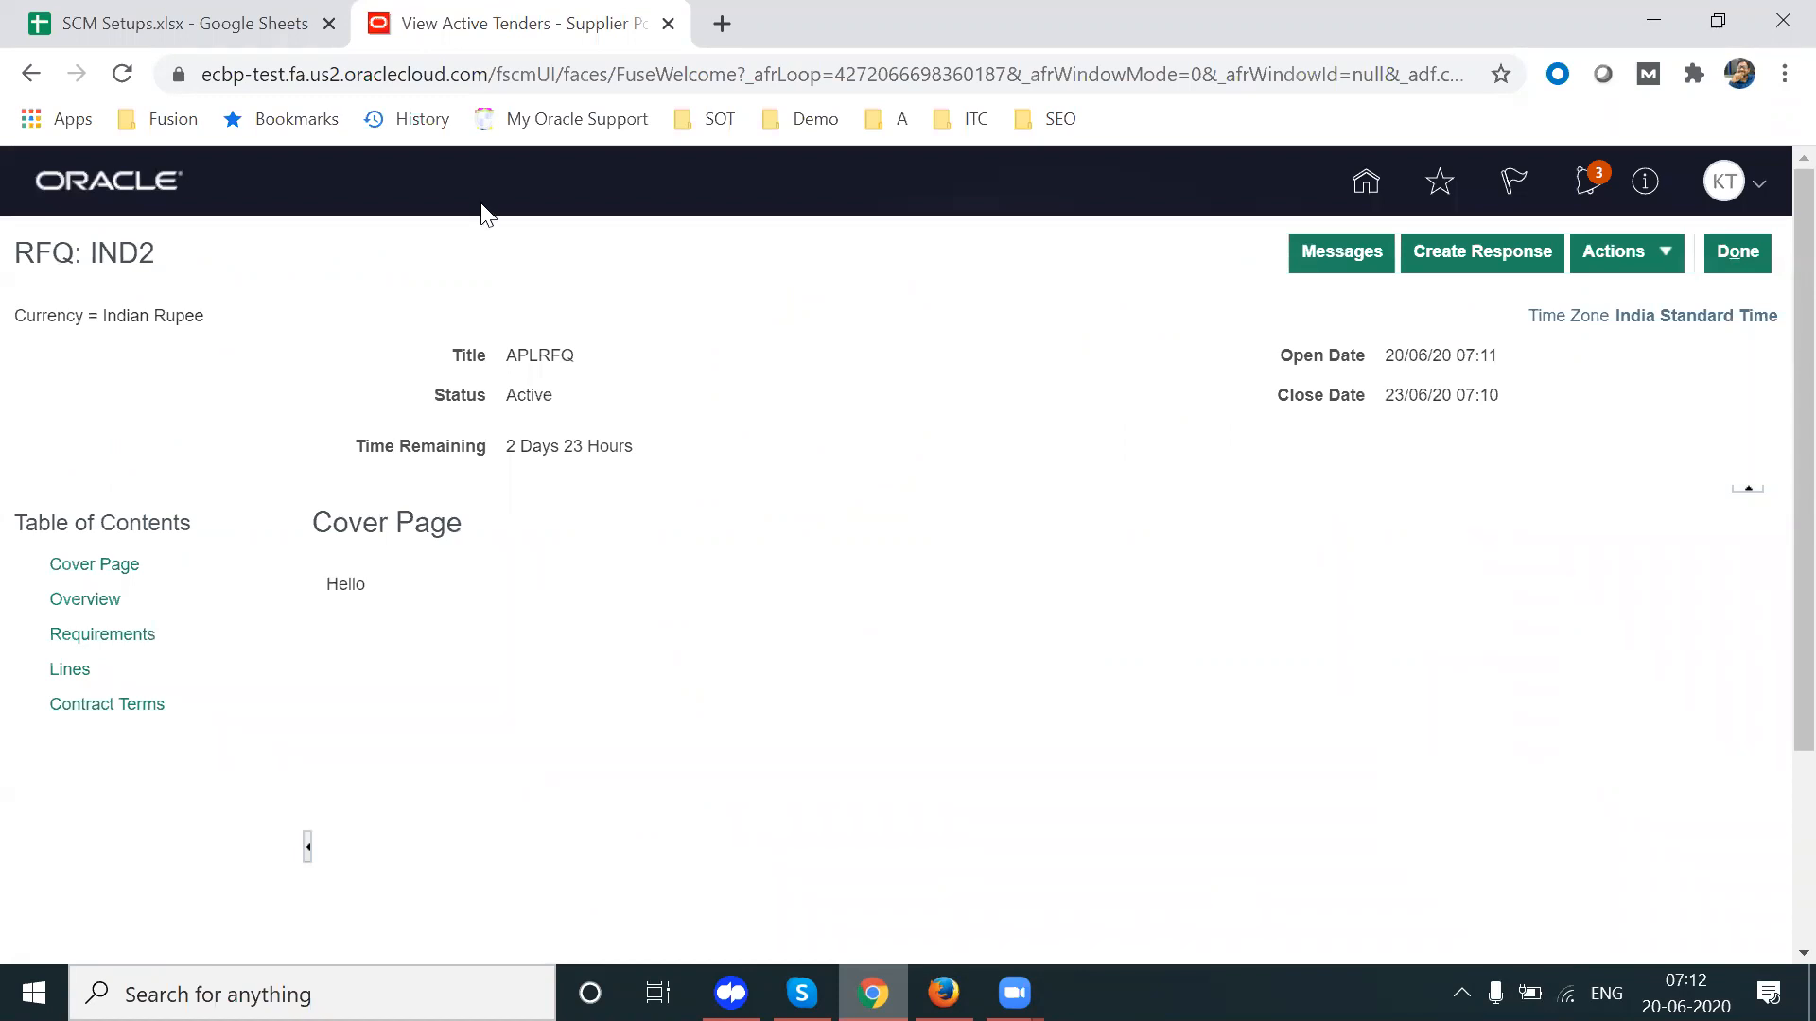
Step: Review the Actions list for RFQ IND2, then return to the Supplier Portal overview
triple_click(135, 255)
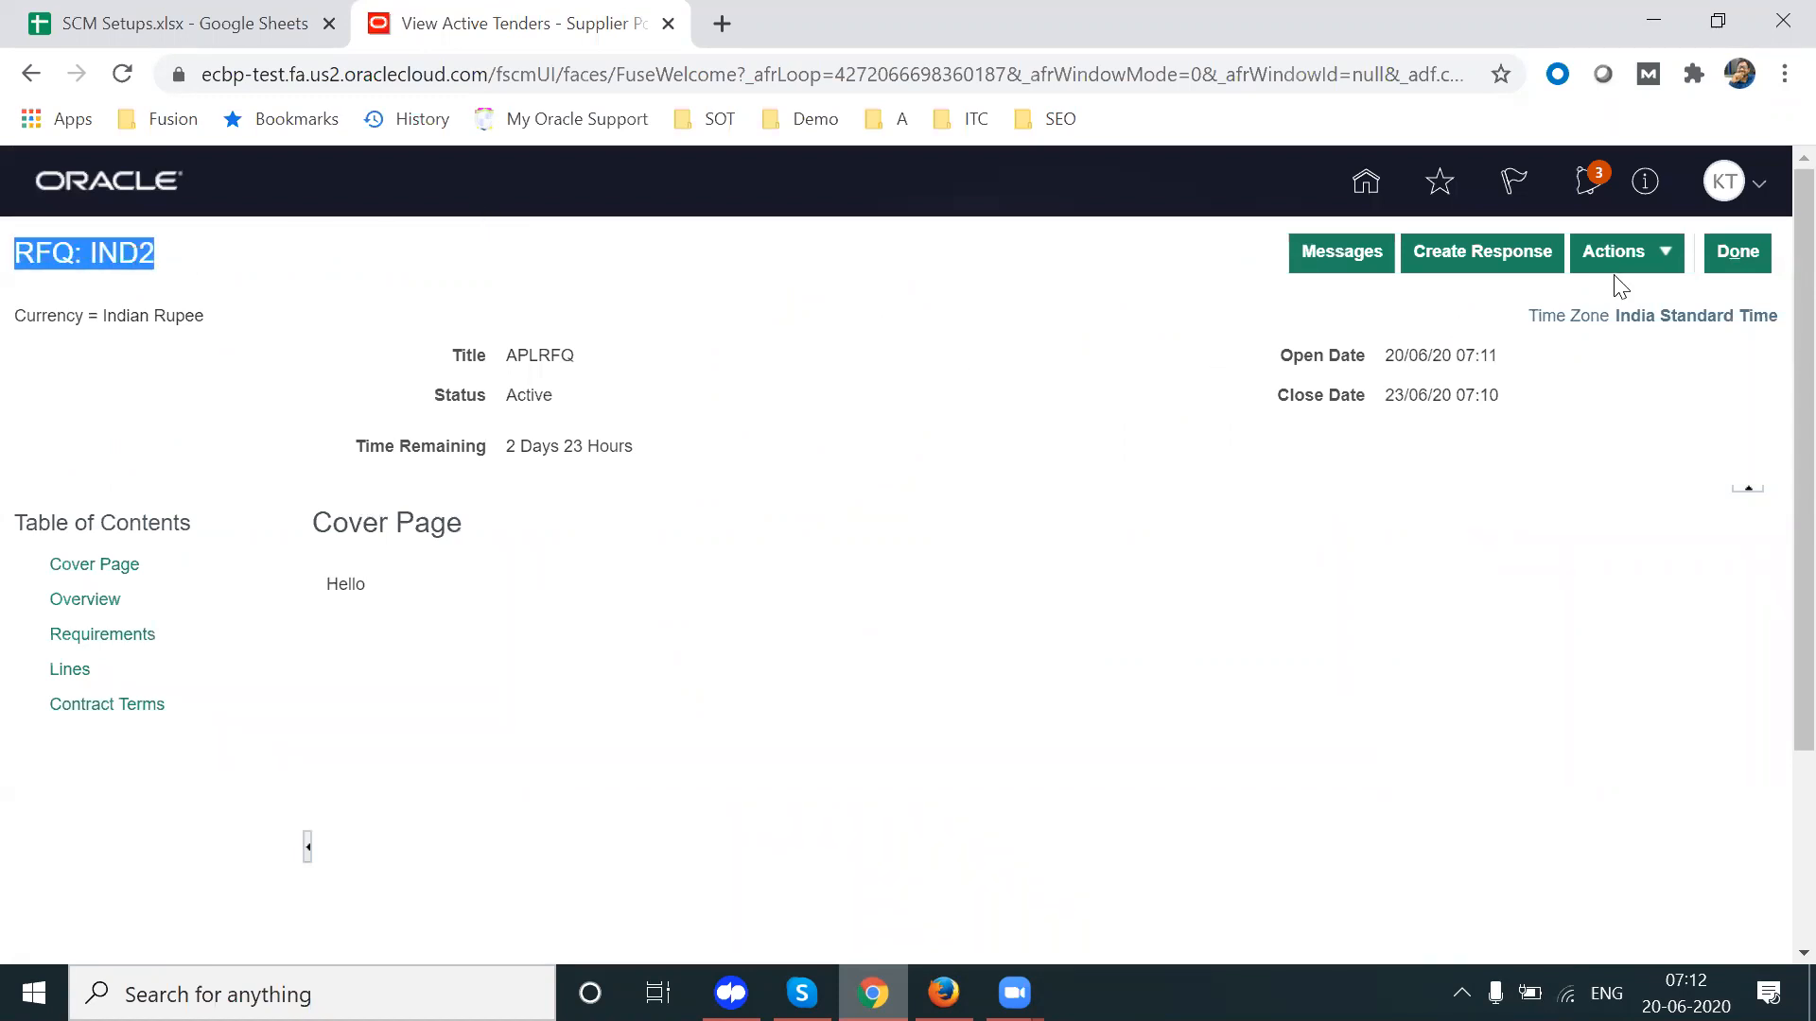
click(1668, 254)
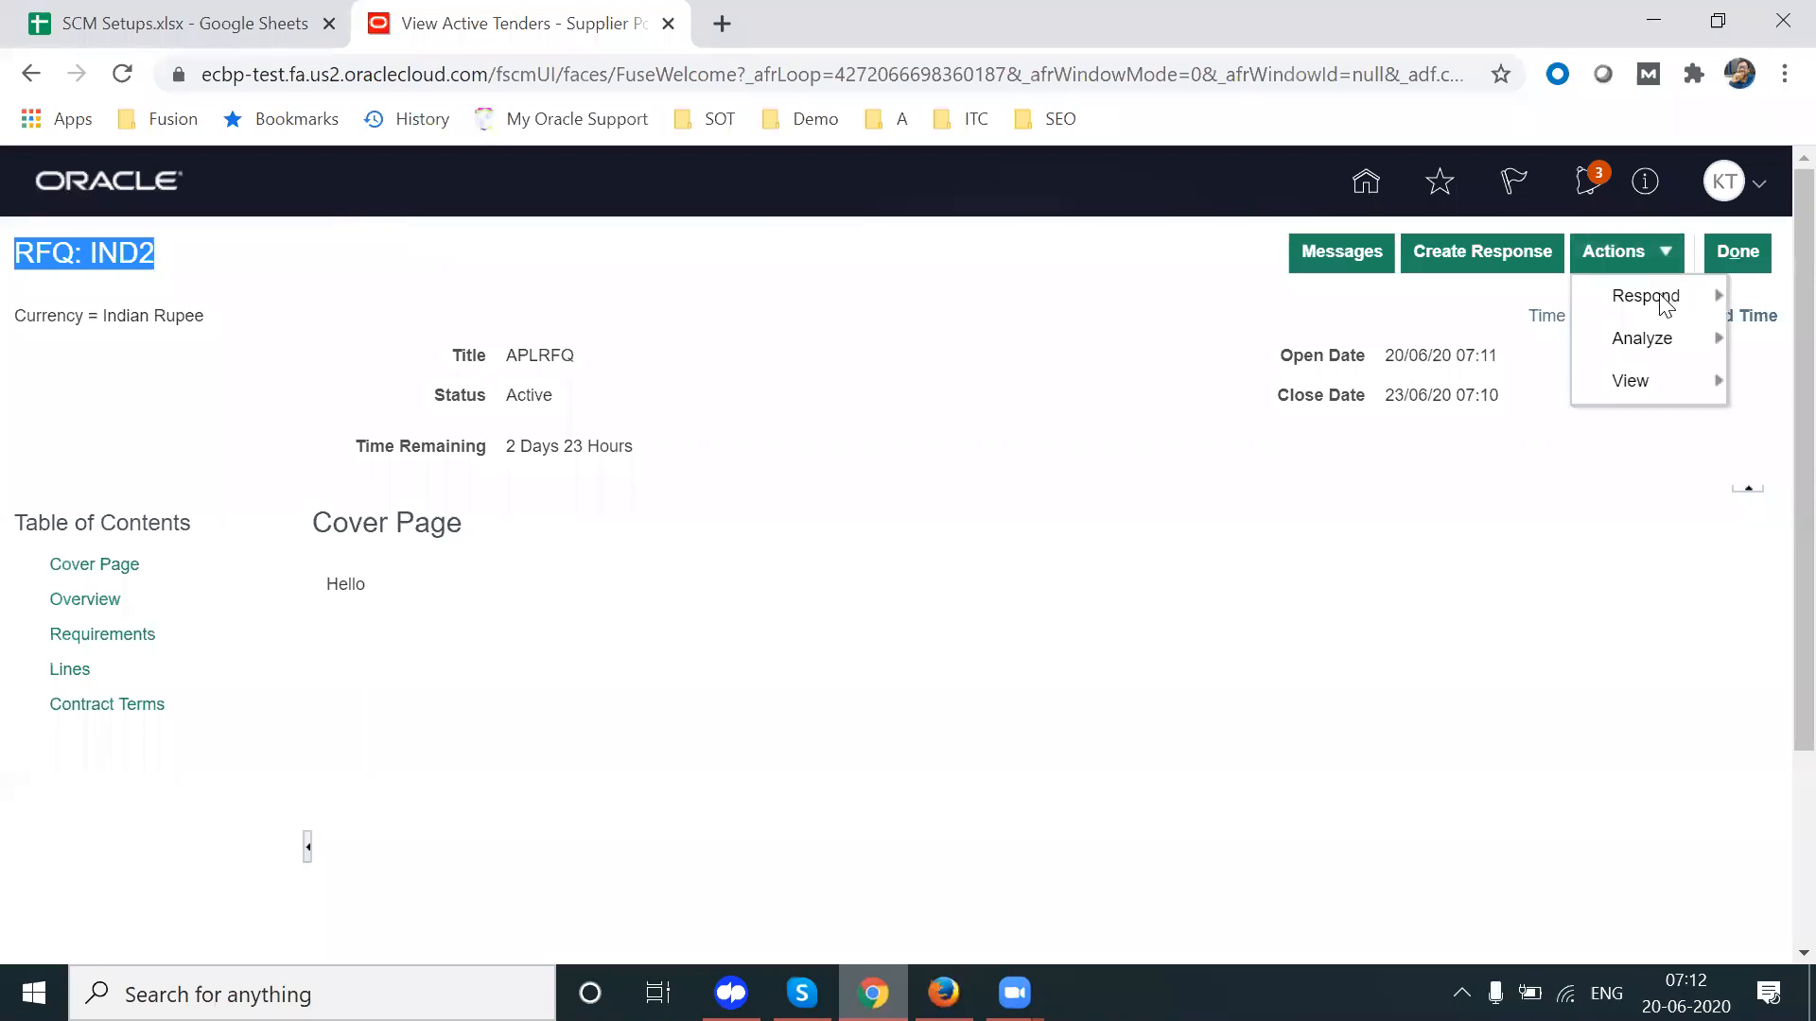
mouse_move(1665, 299)
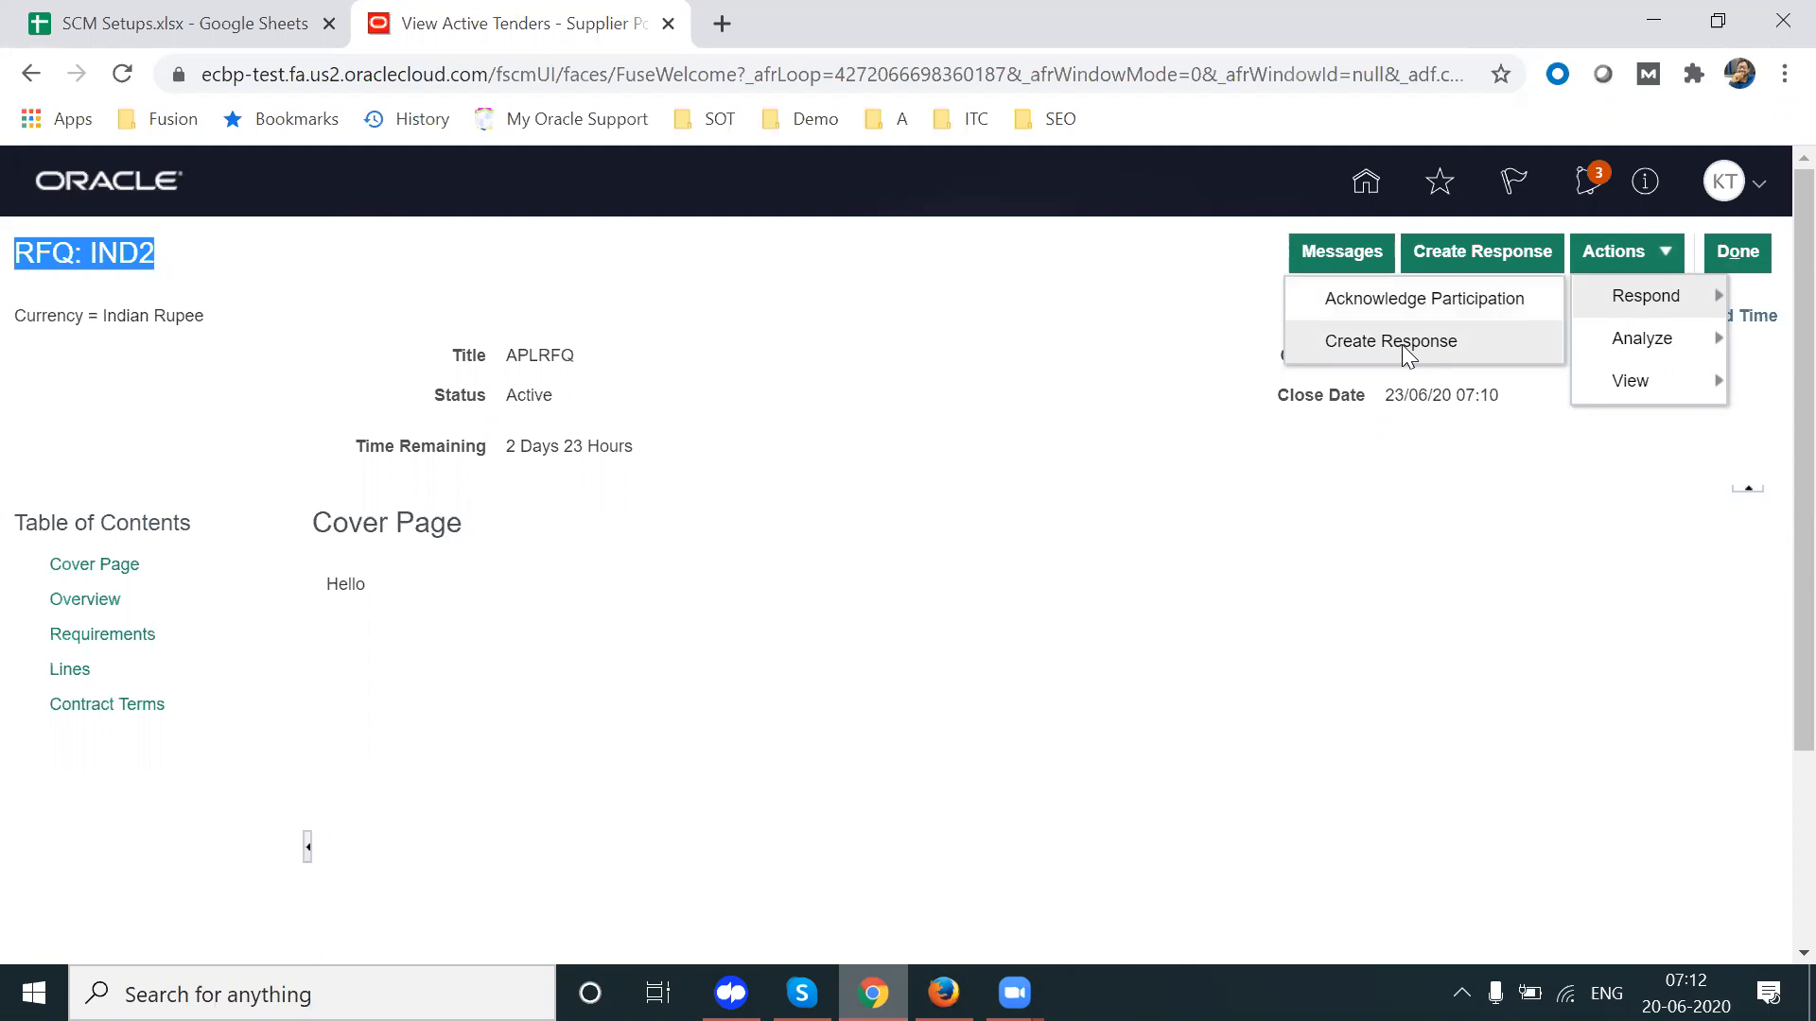
click(1230, 375)
click(1737, 251)
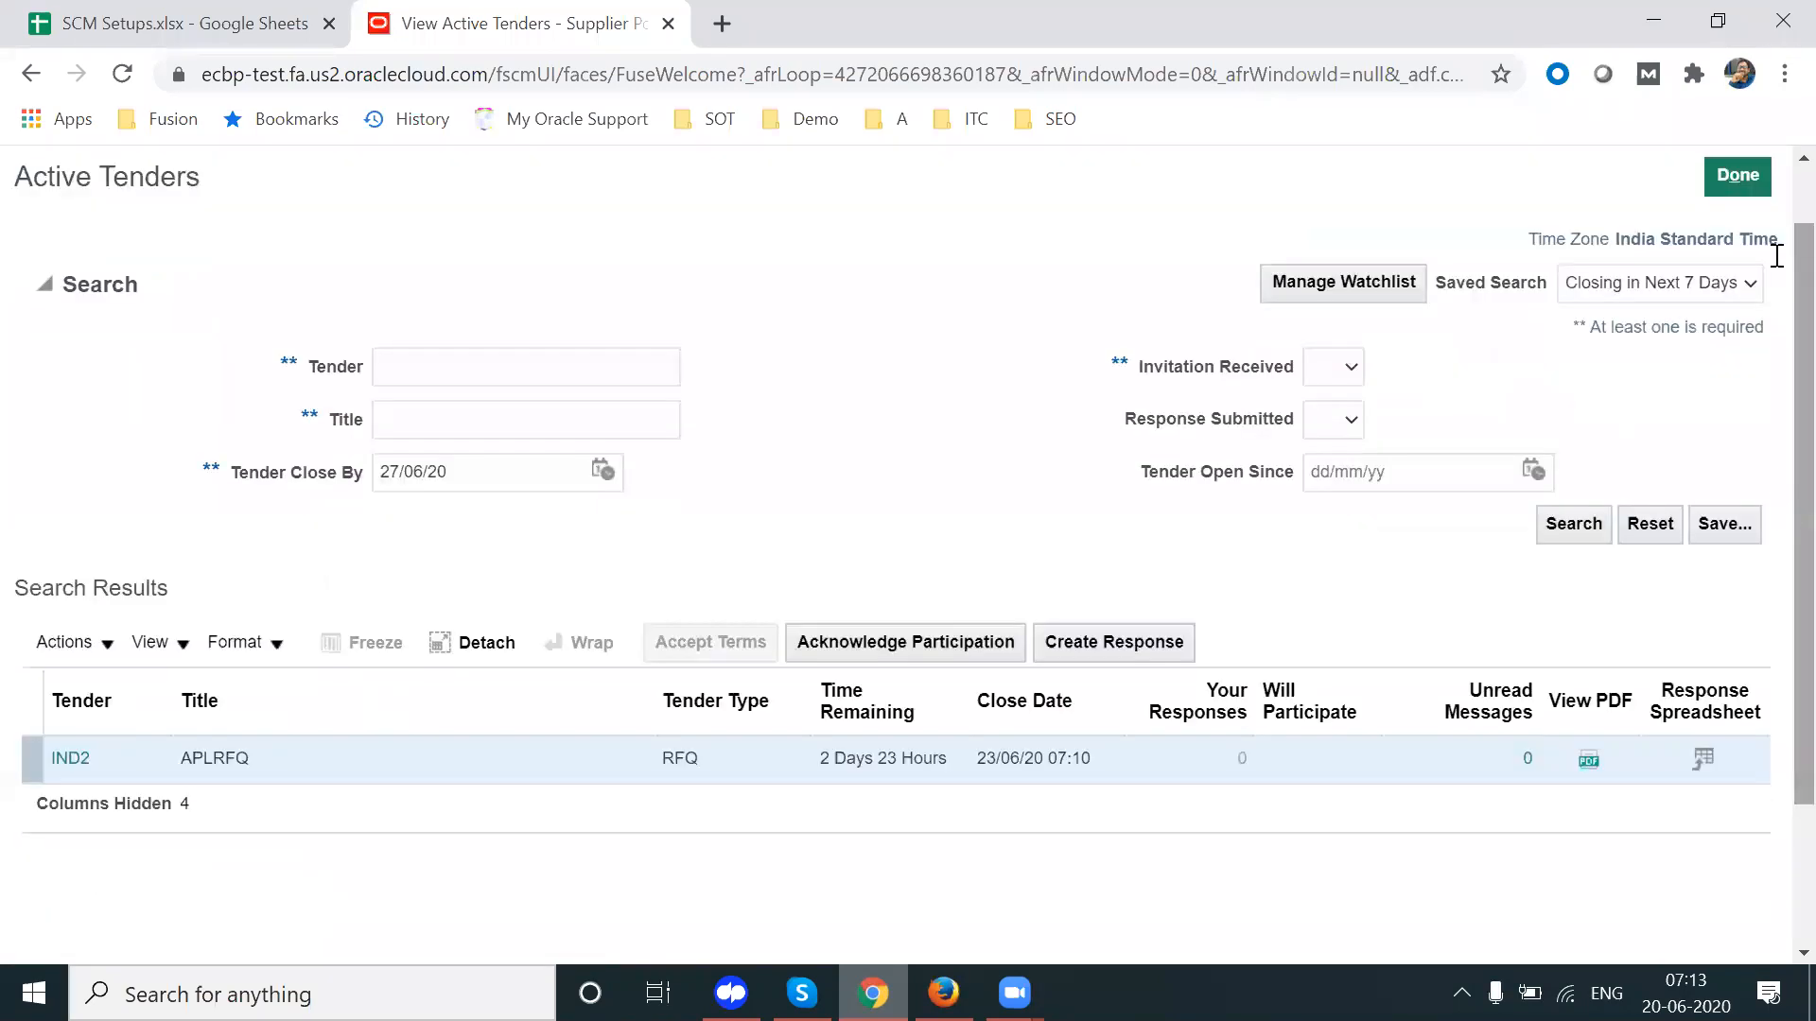
click(1737, 175)
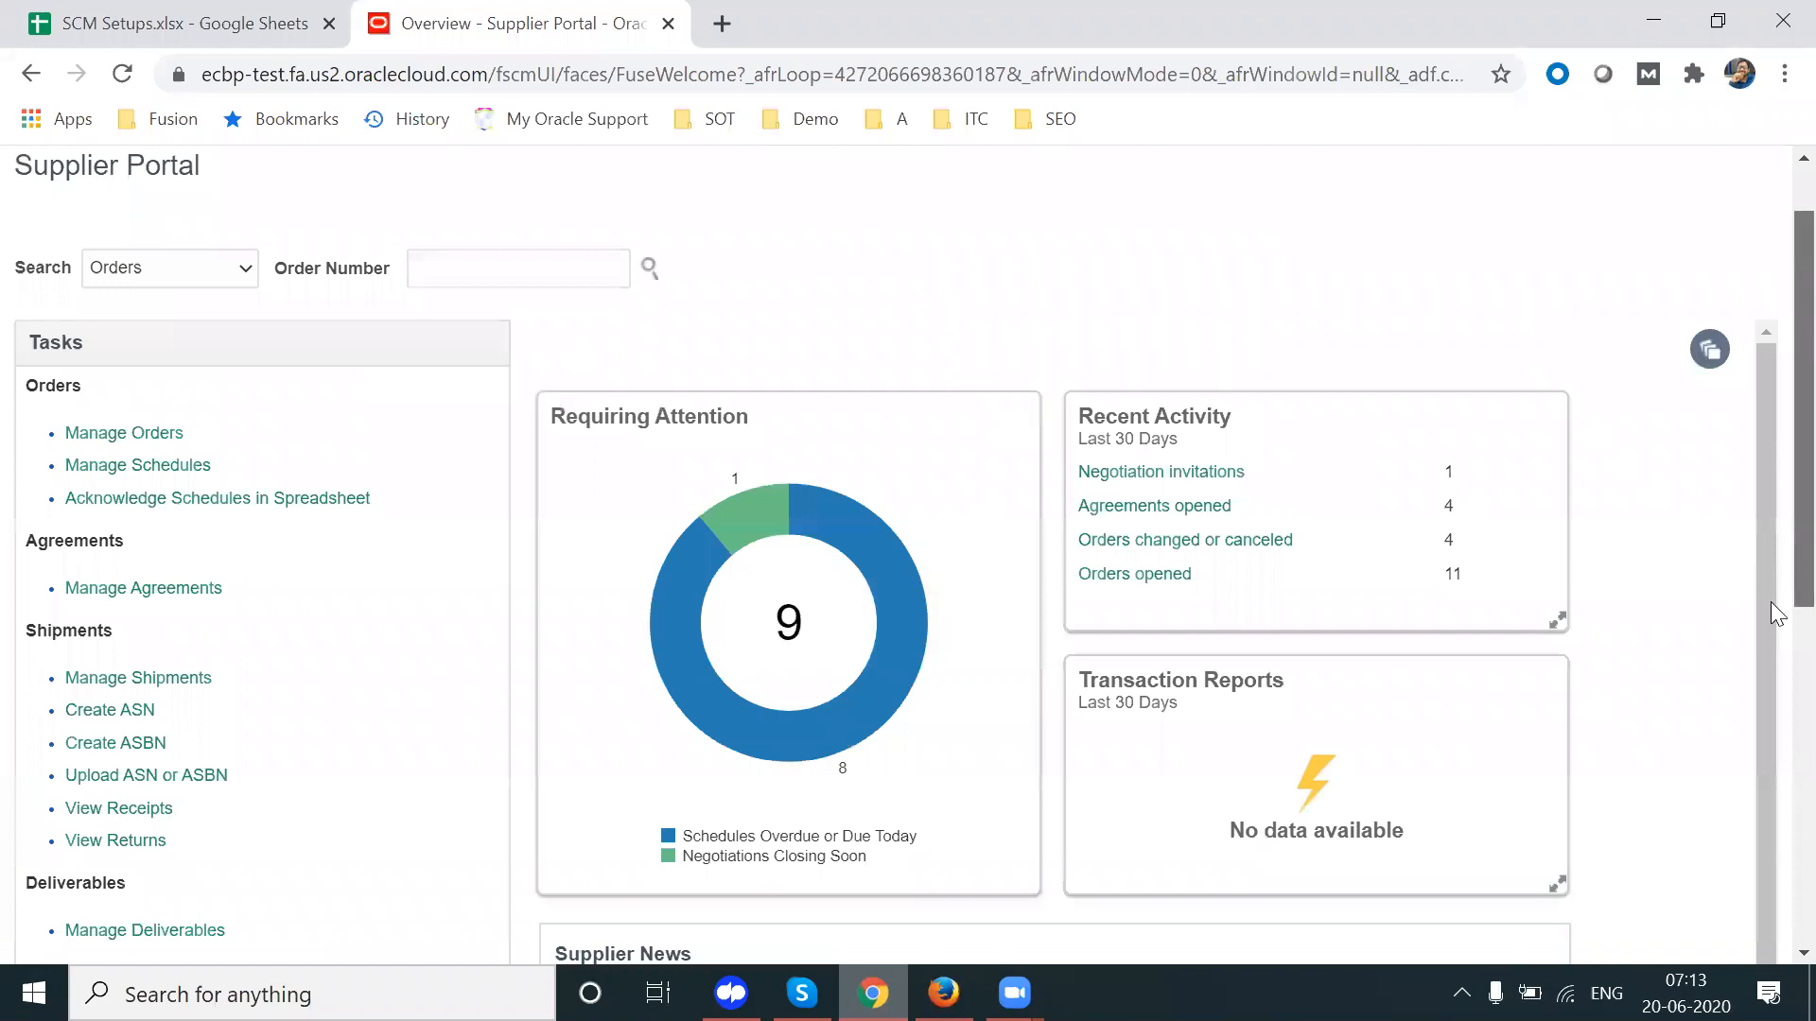
Step: List the supplier's active tenders, showing IND2 under Open Invitations with 0 responses
scroll(1776, 613, down, 5)
double_click(72, 792)
click(144, 837)
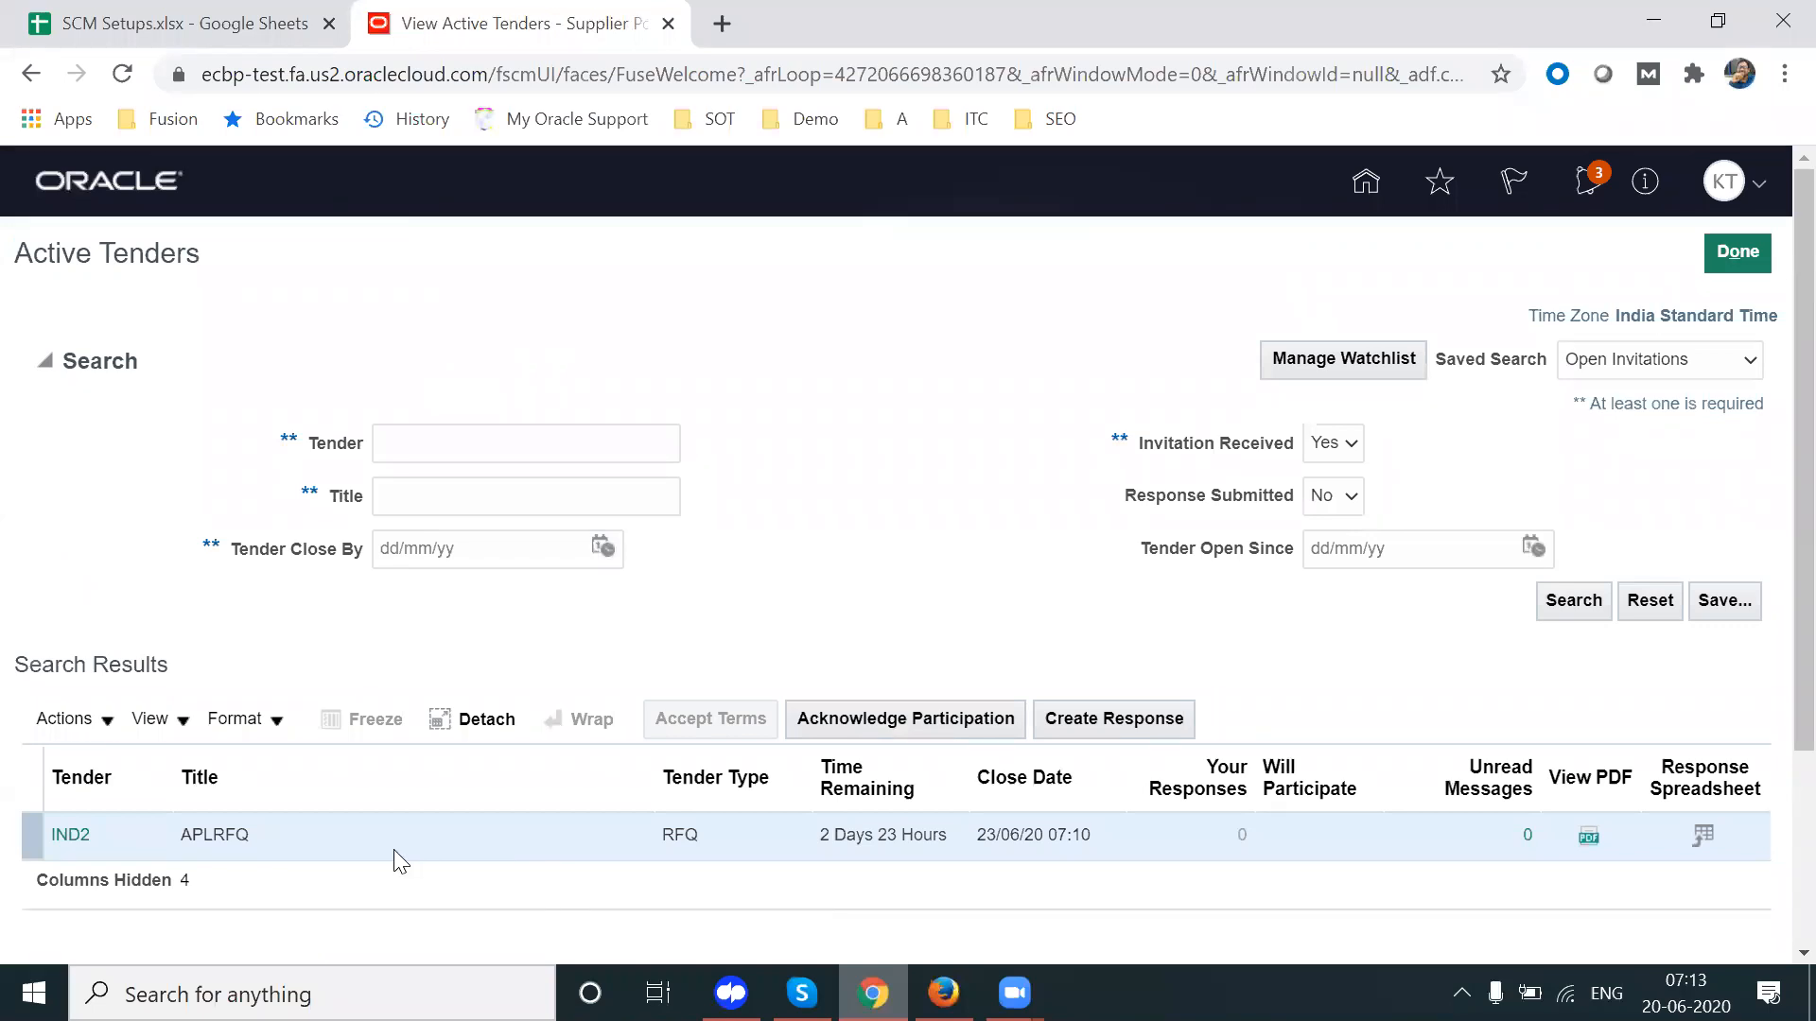
Step: Acknowledge participation in tender IND2 with Will Participate set to Yes and no note
click(95, 720)
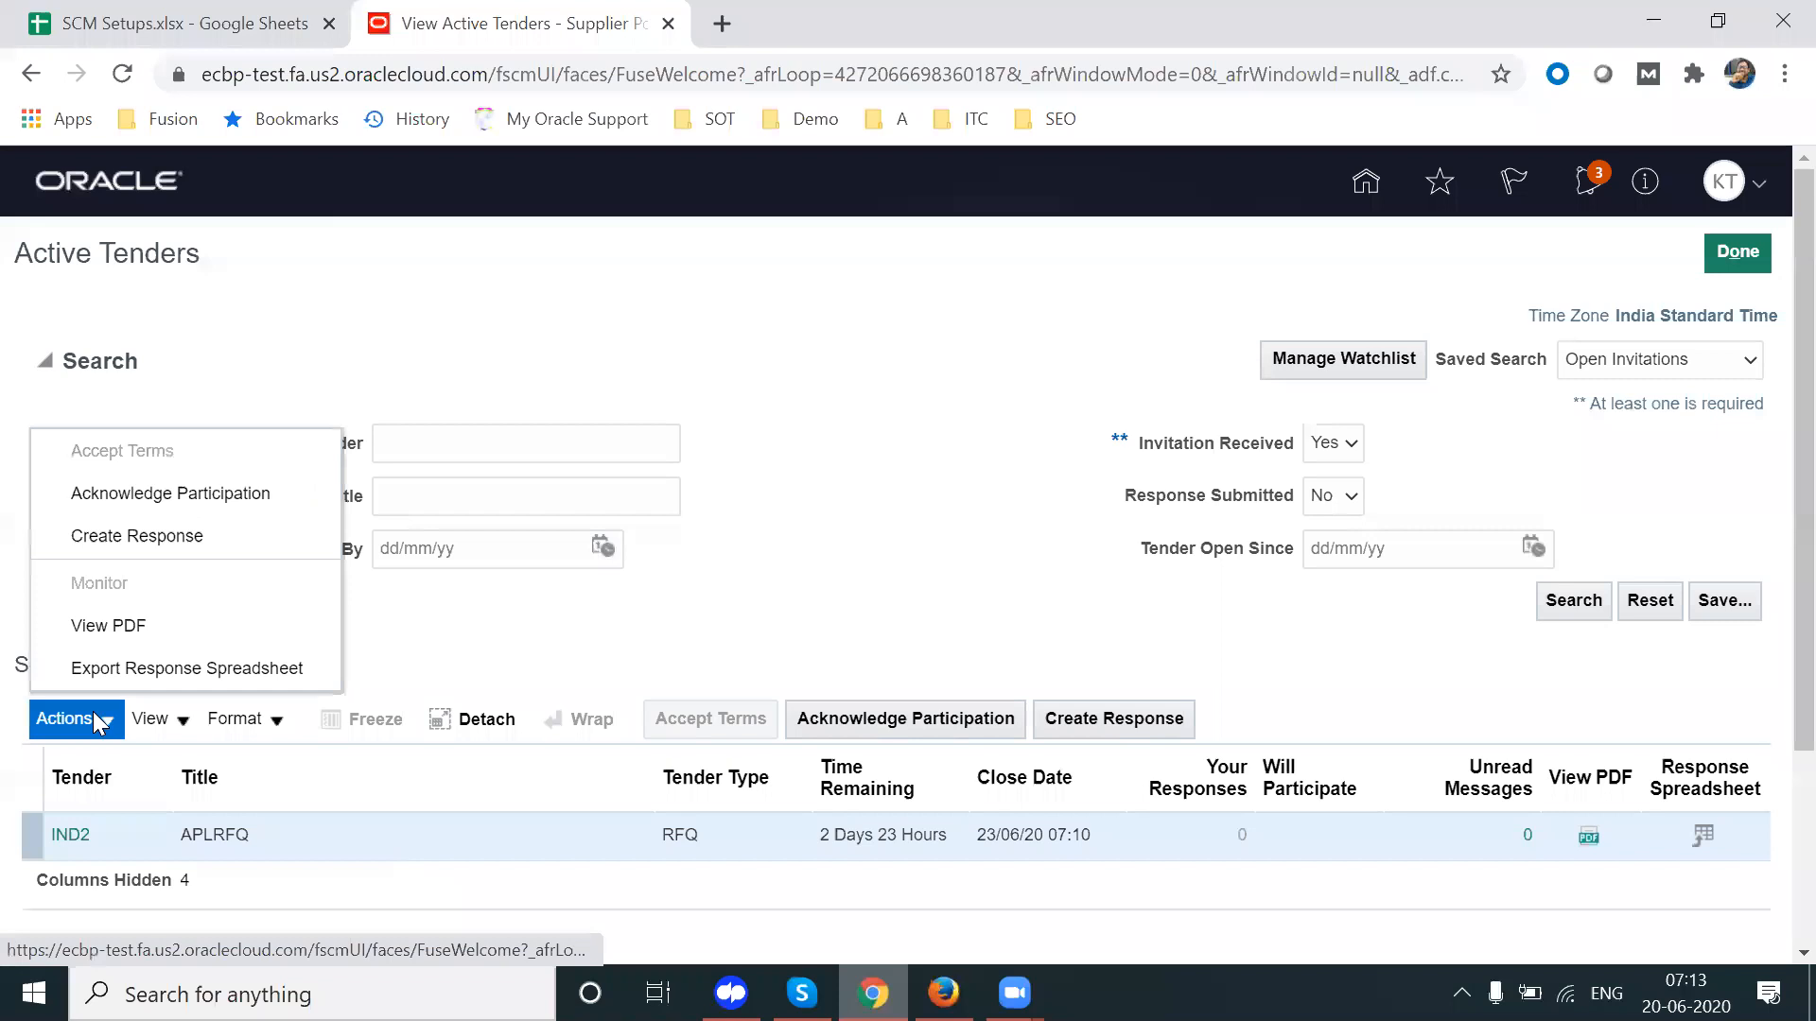
click(198, 501)
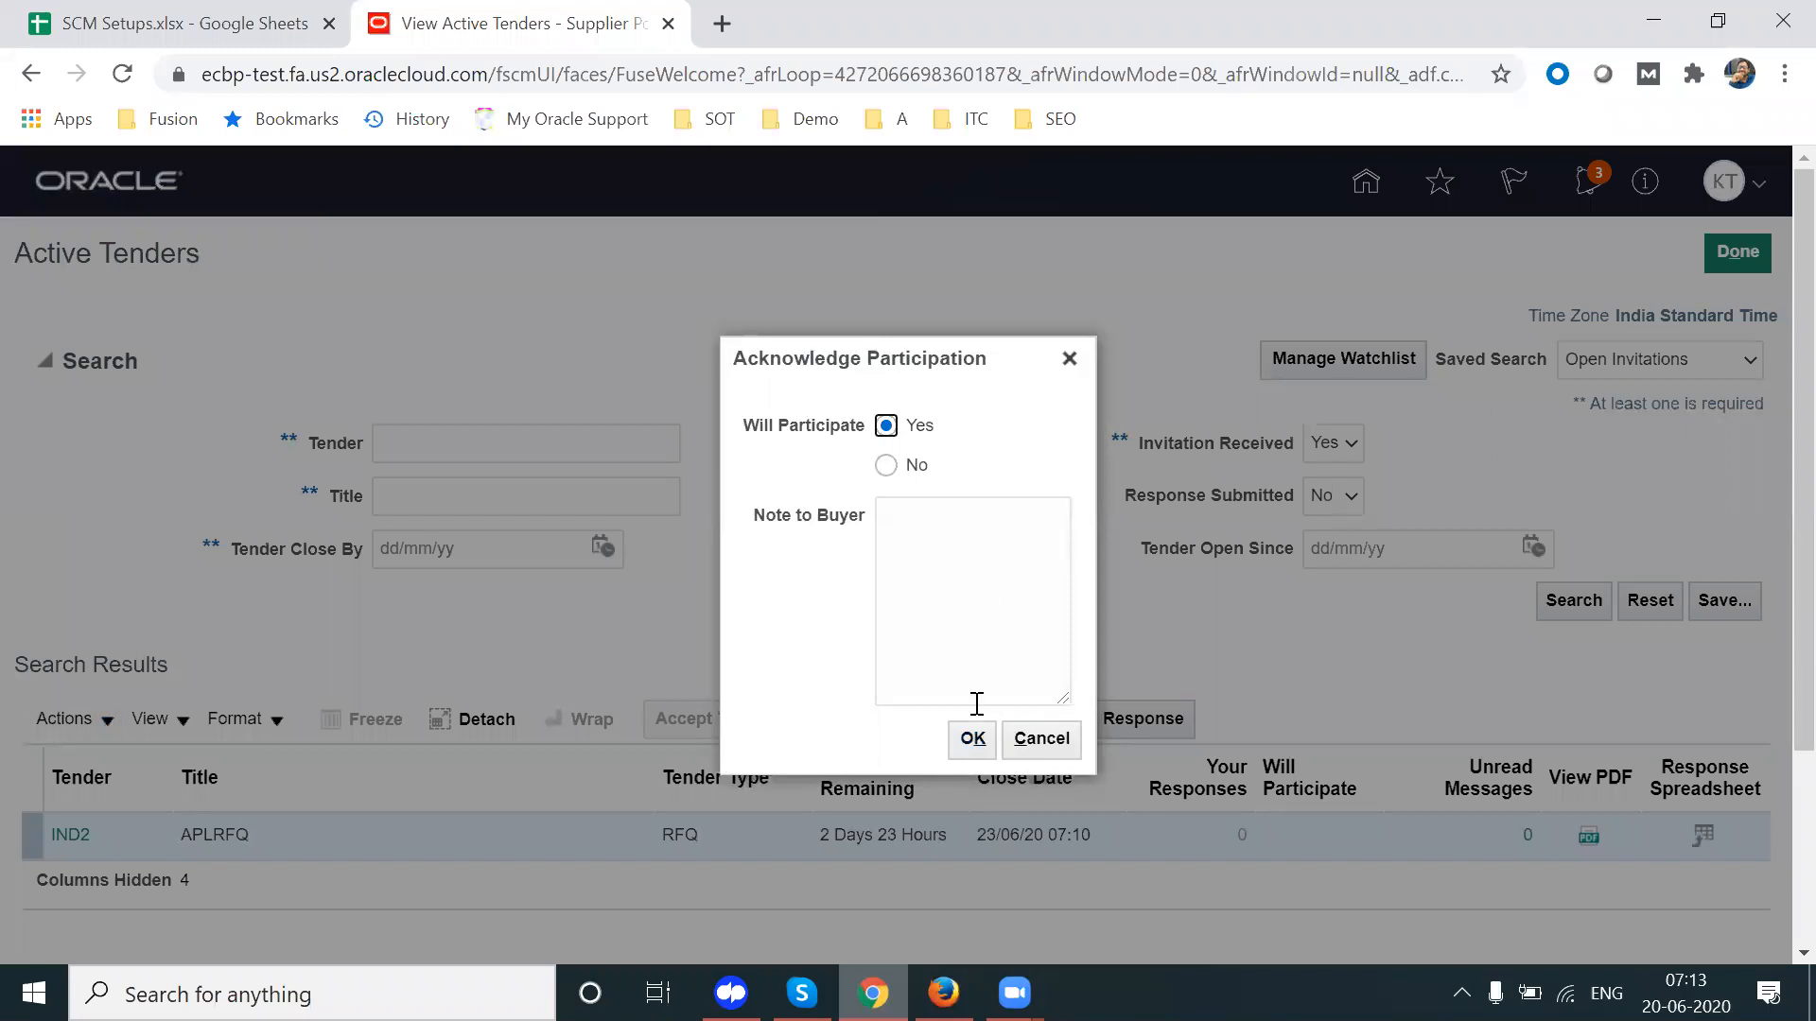
click(972, 742)
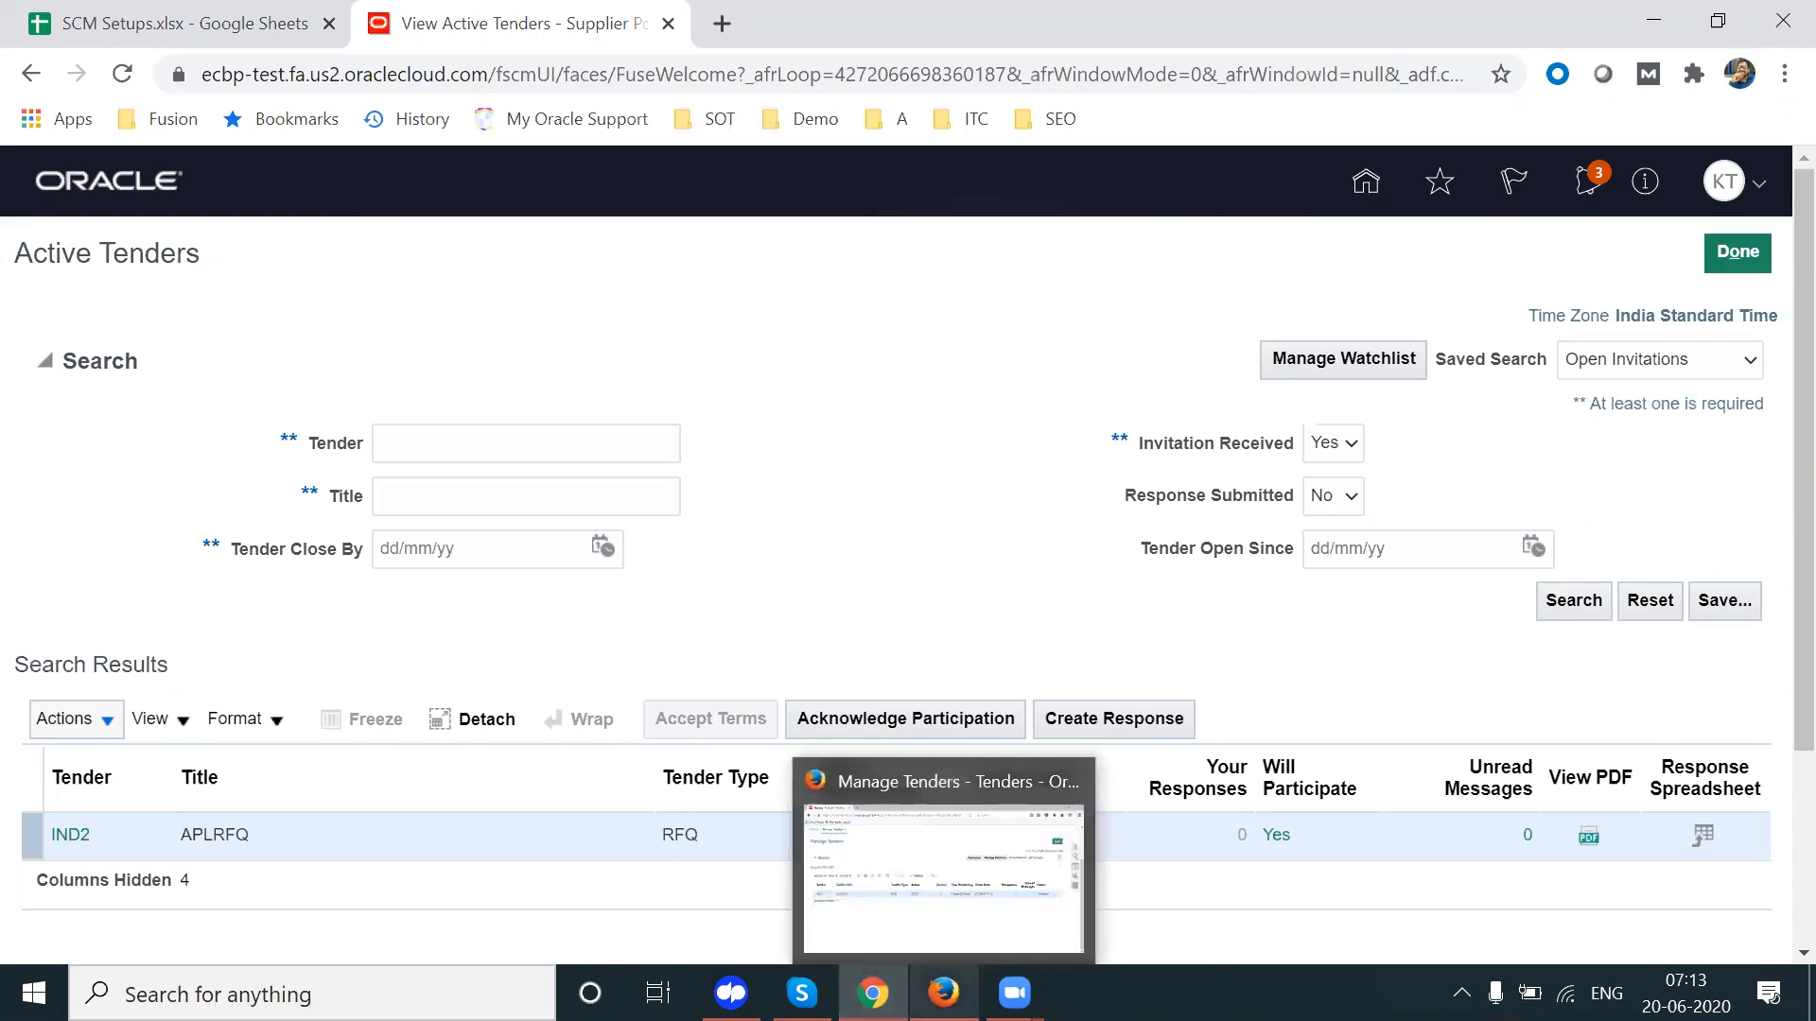
click(943, 993)
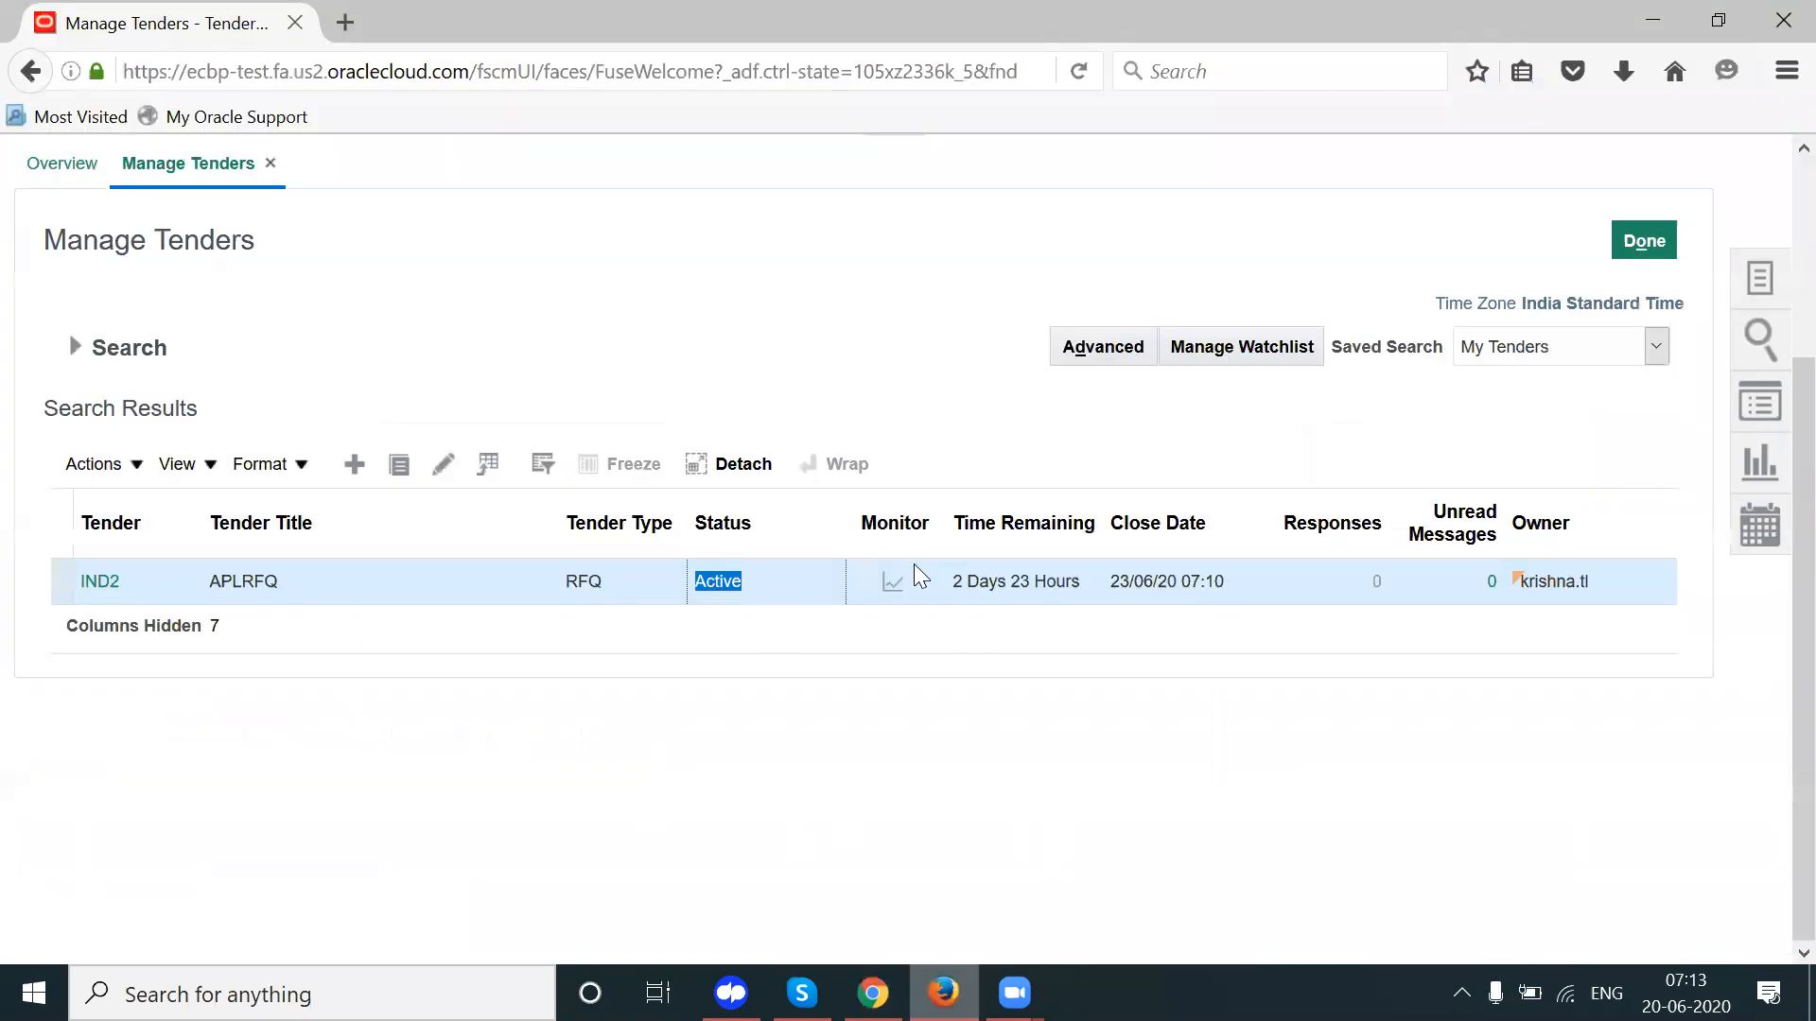
Step: In the buyer's IND2 monitor, check APL IND Supplier's Accepted invitation at 07:14, then return to Chrome
click(897, 594)
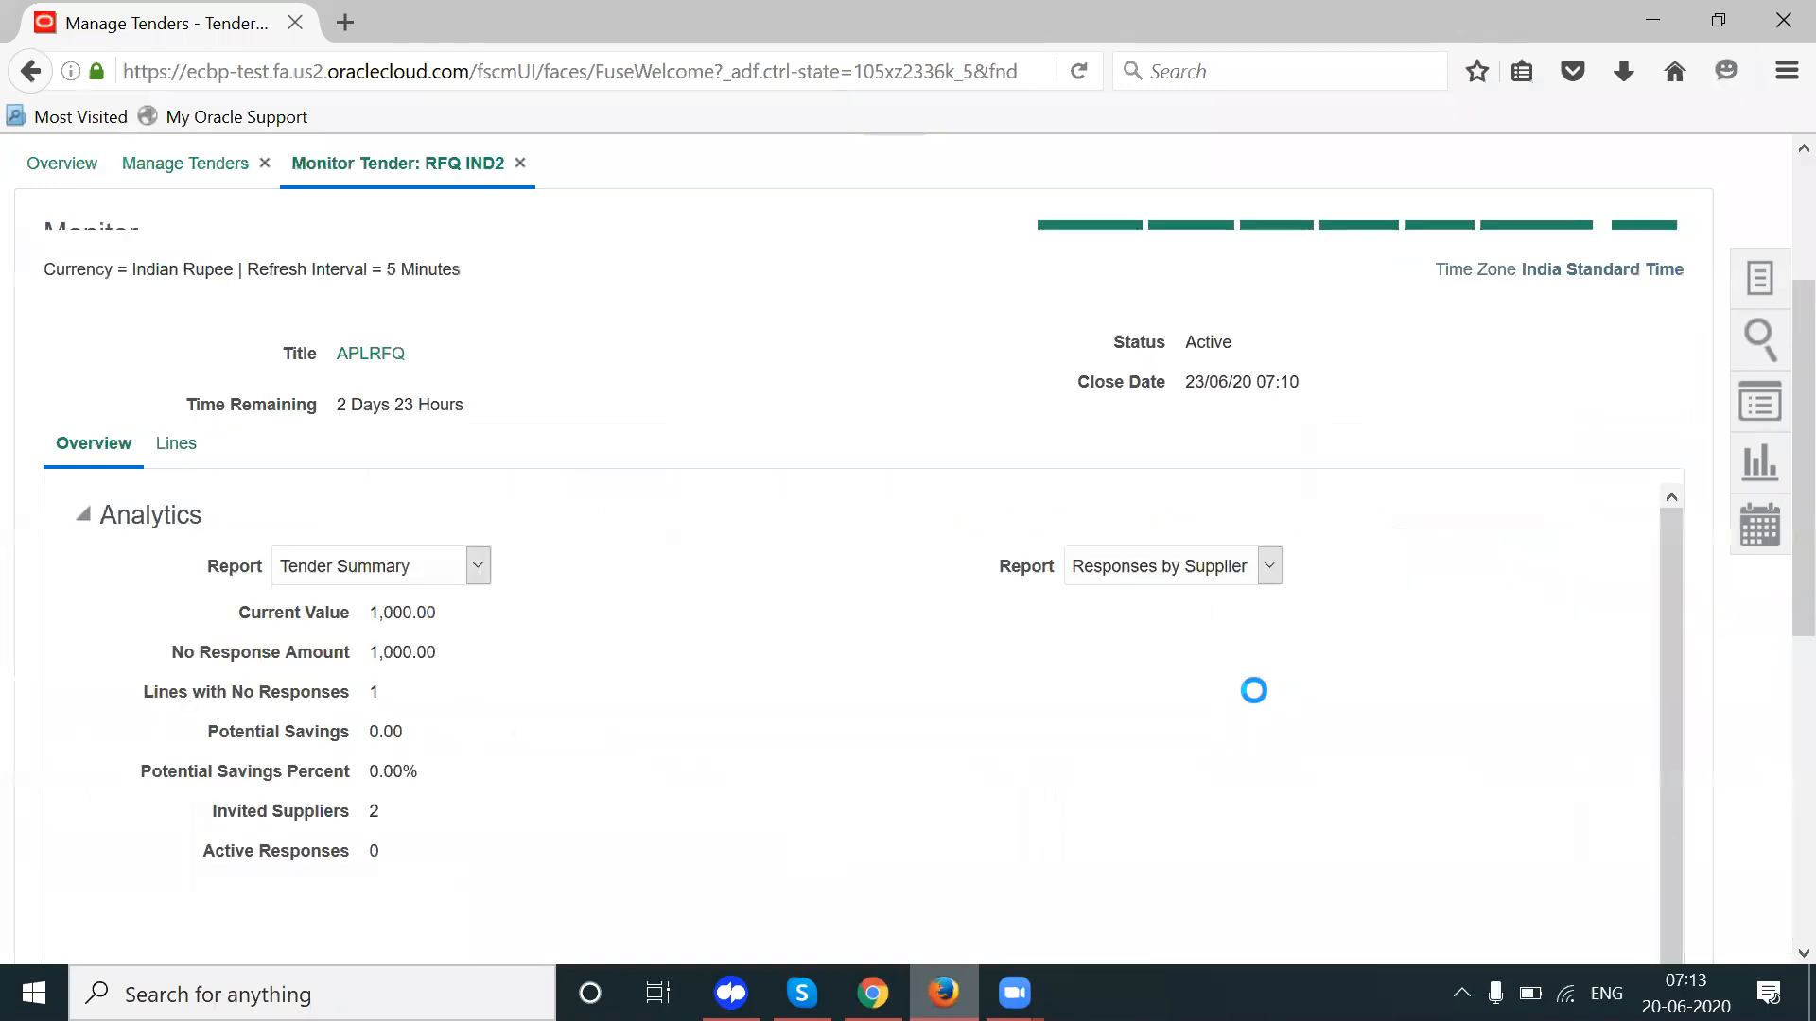
scroll(1772, 656, down, 2)
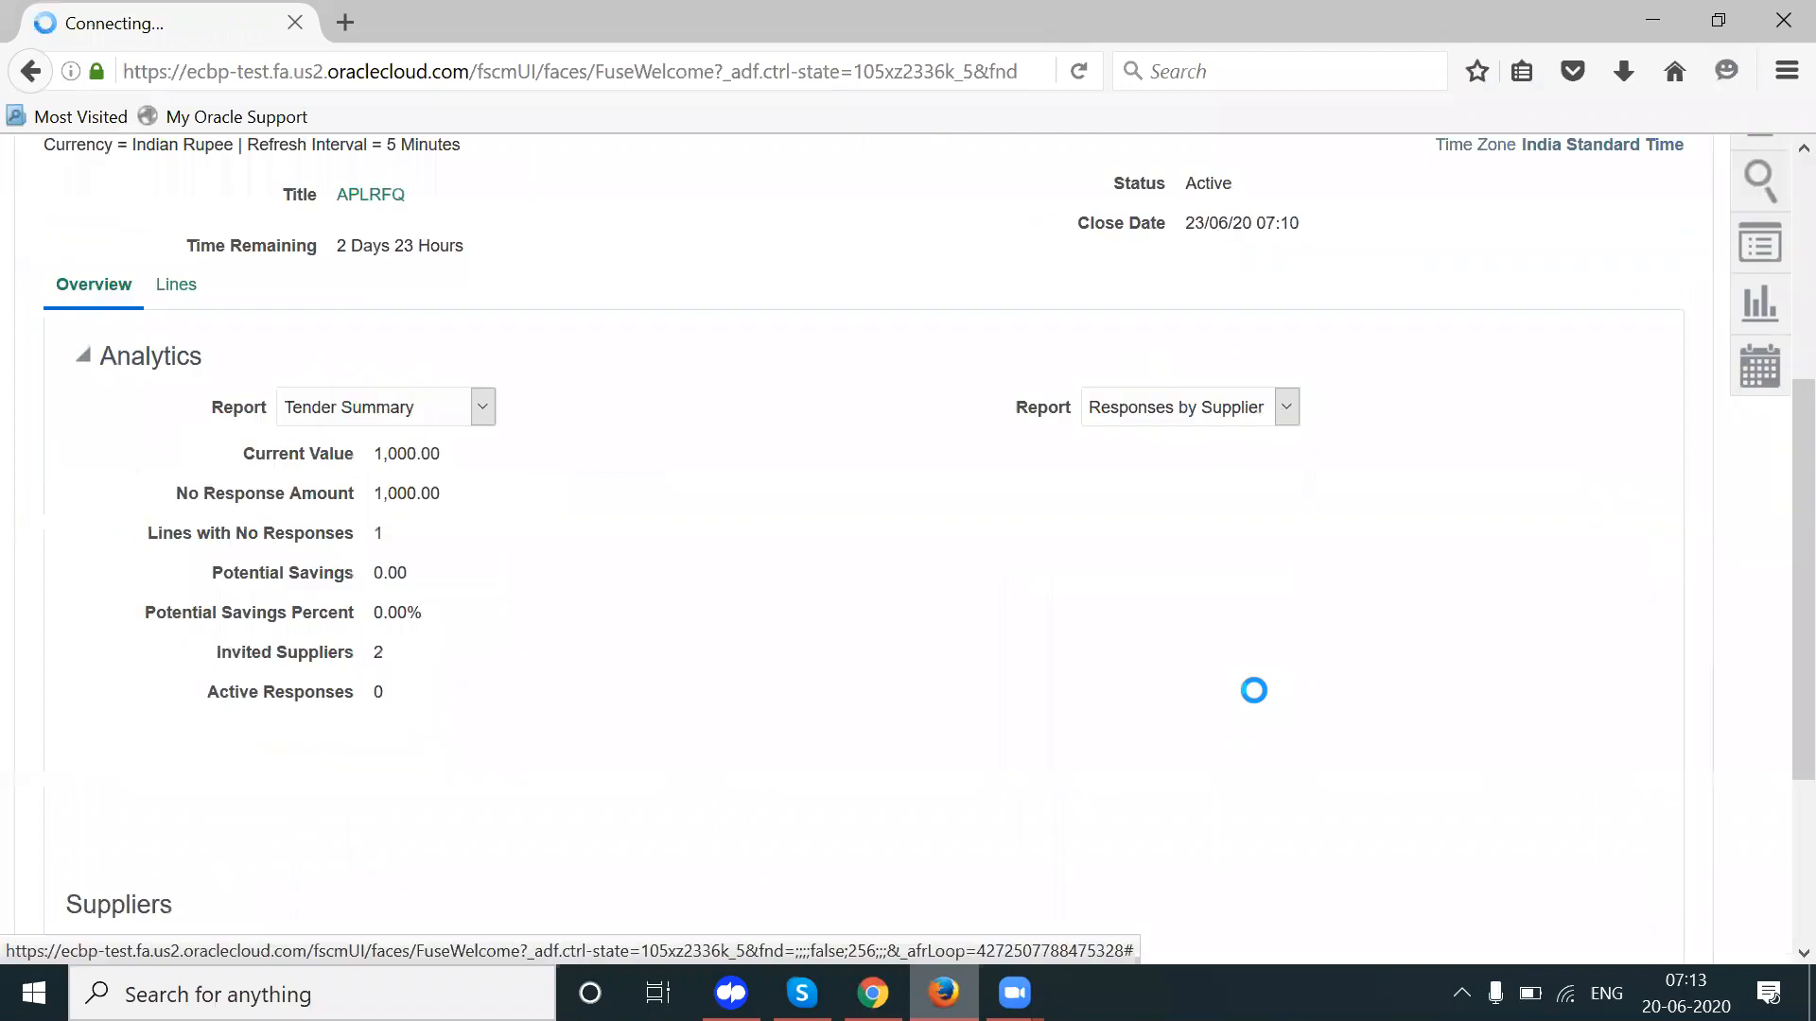
scroll(1774, 814, down, 4)
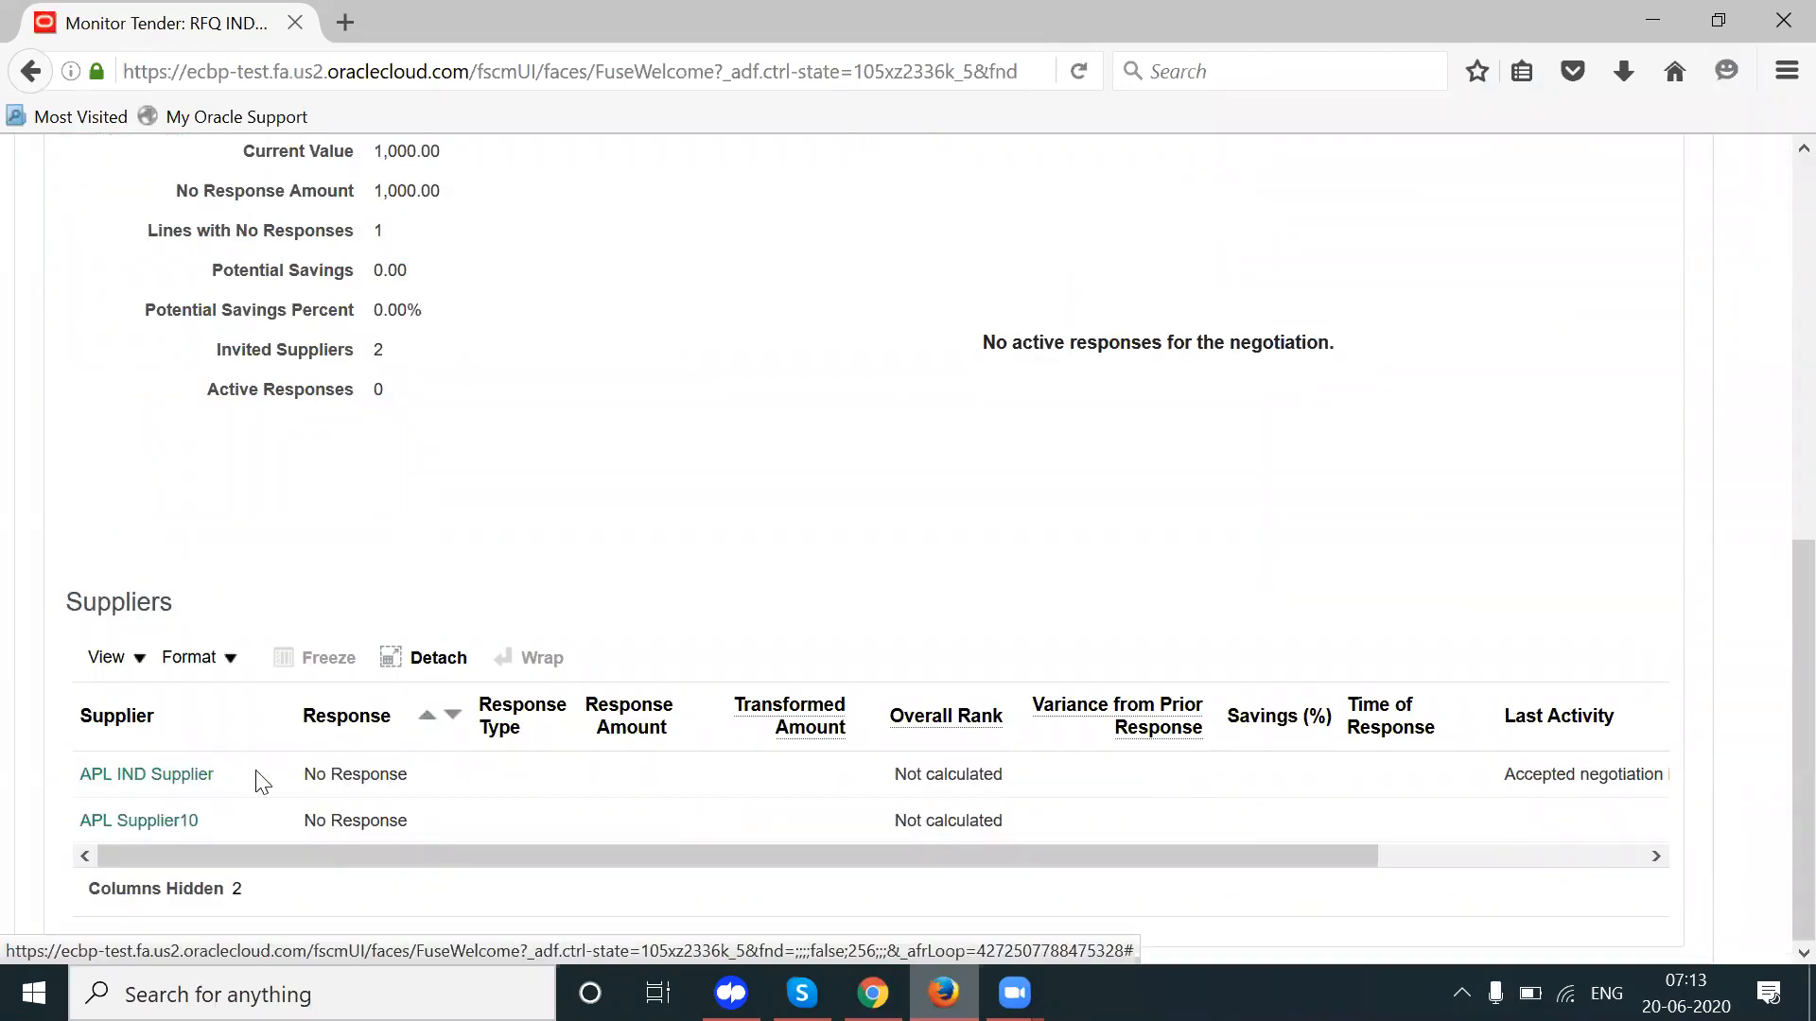
triple_click(1578, 779)
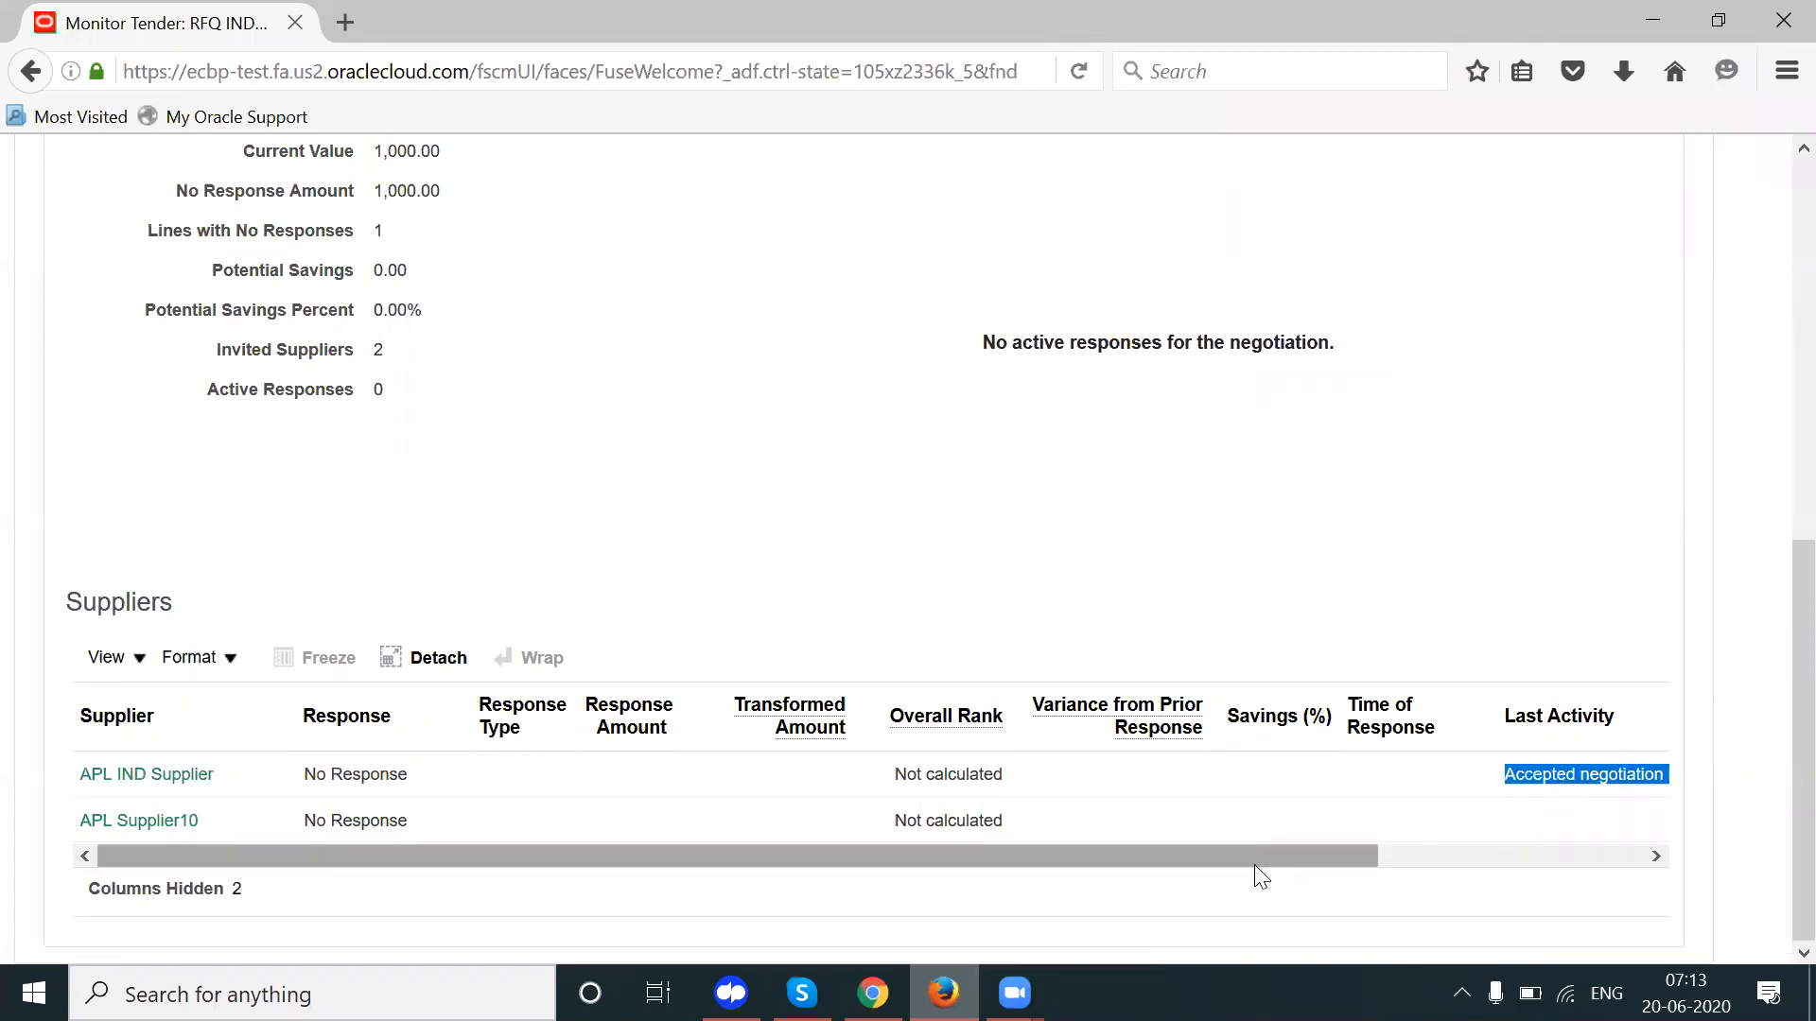
click(1299, 863)
drag(1244, 859, 1379, 851)
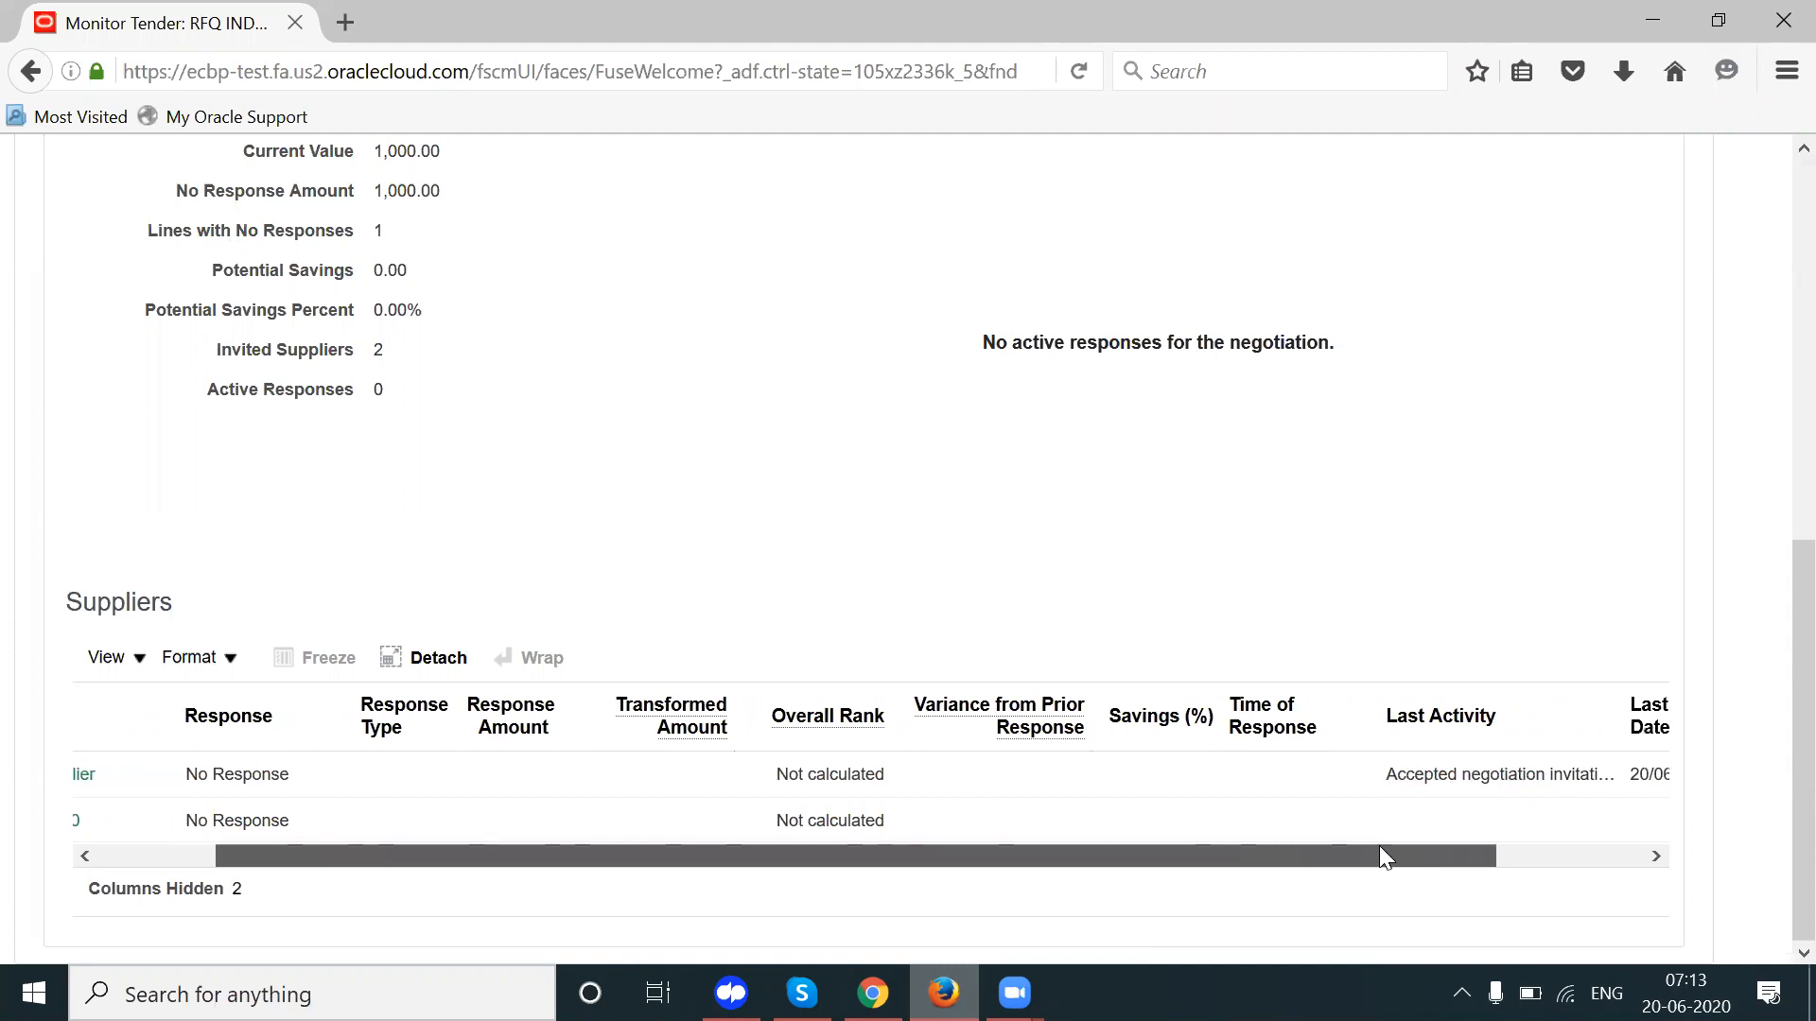
double_click(1448, 785)
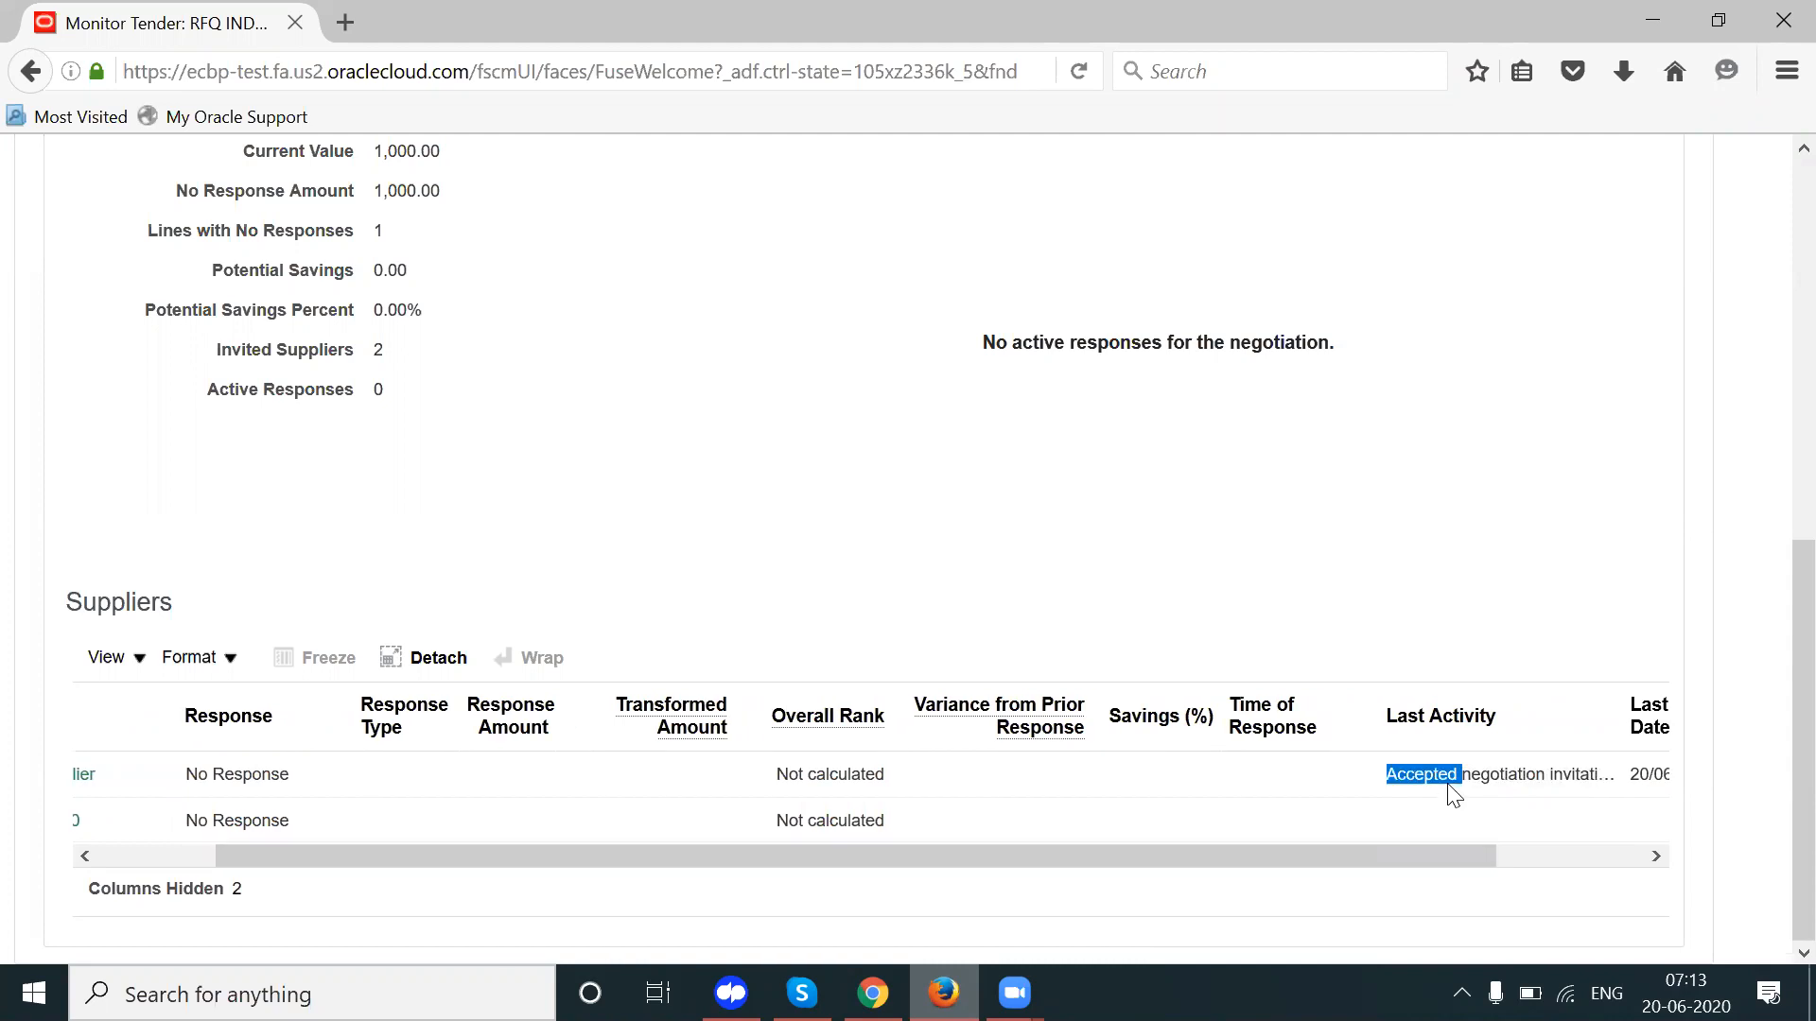
triple_click(1448, 785)
drag(1347, 849, 1503, 864)
click(1511, 865)
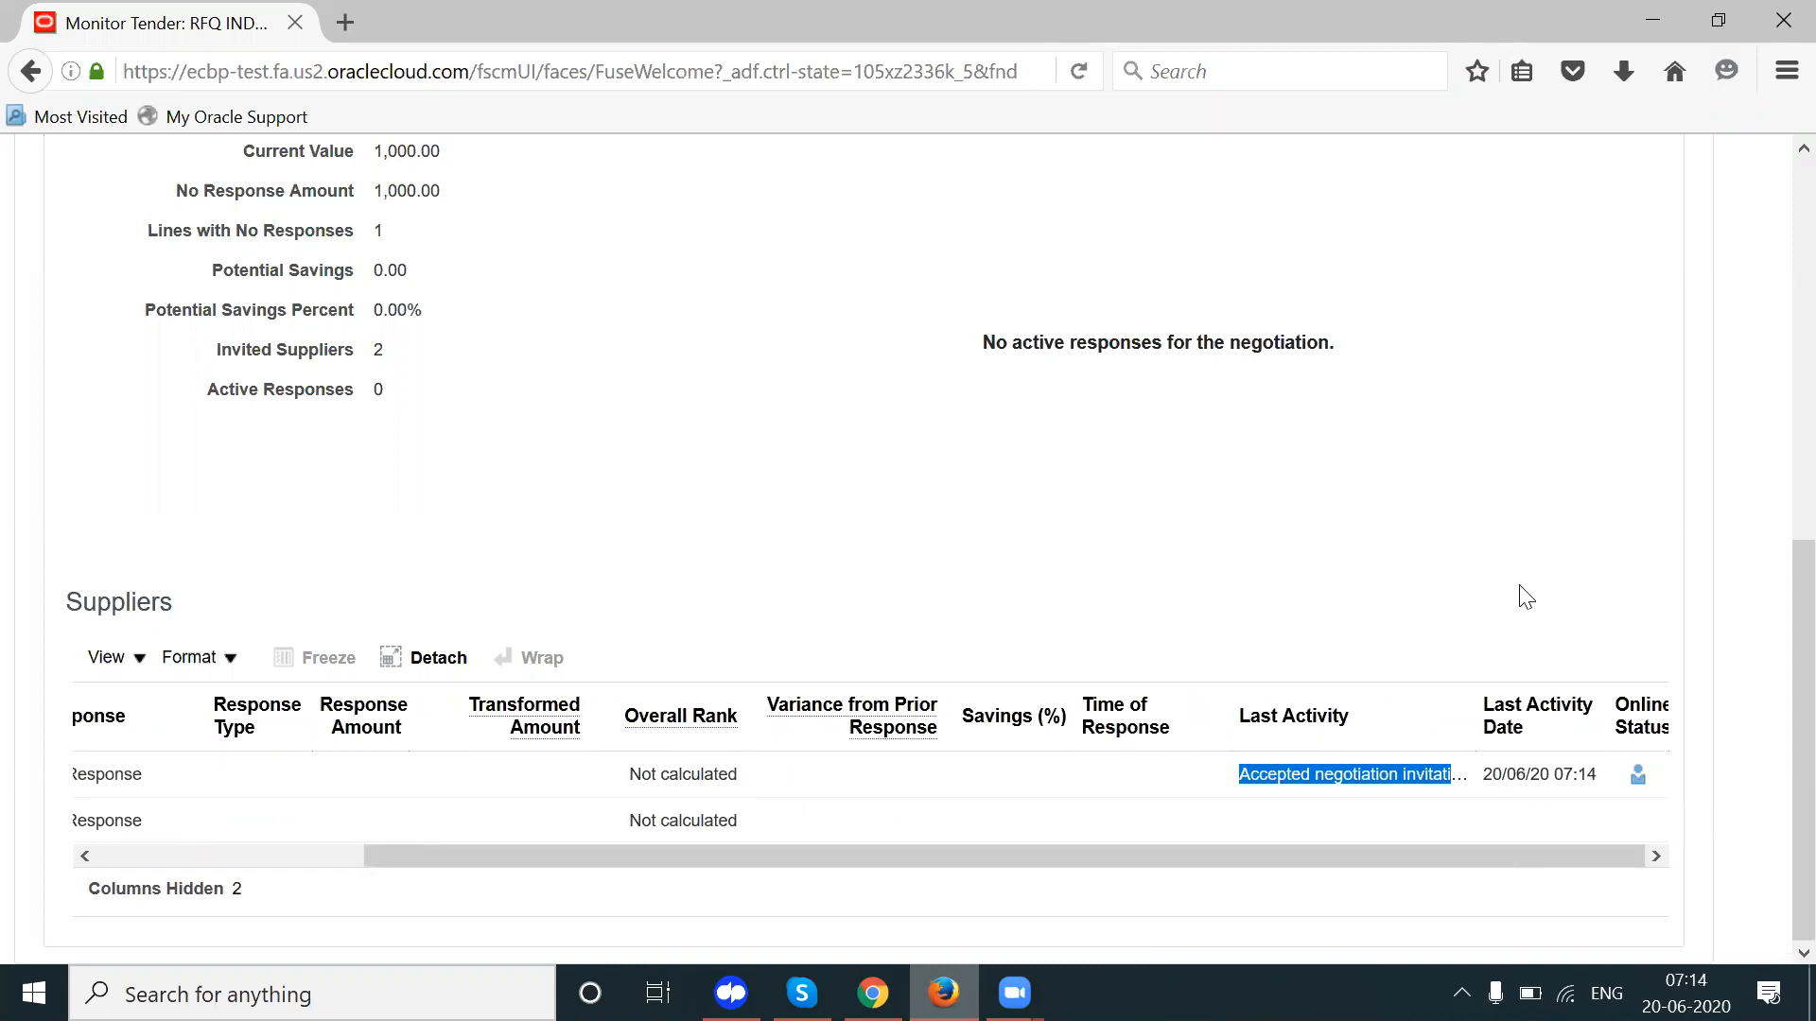
key(alt+Tab)
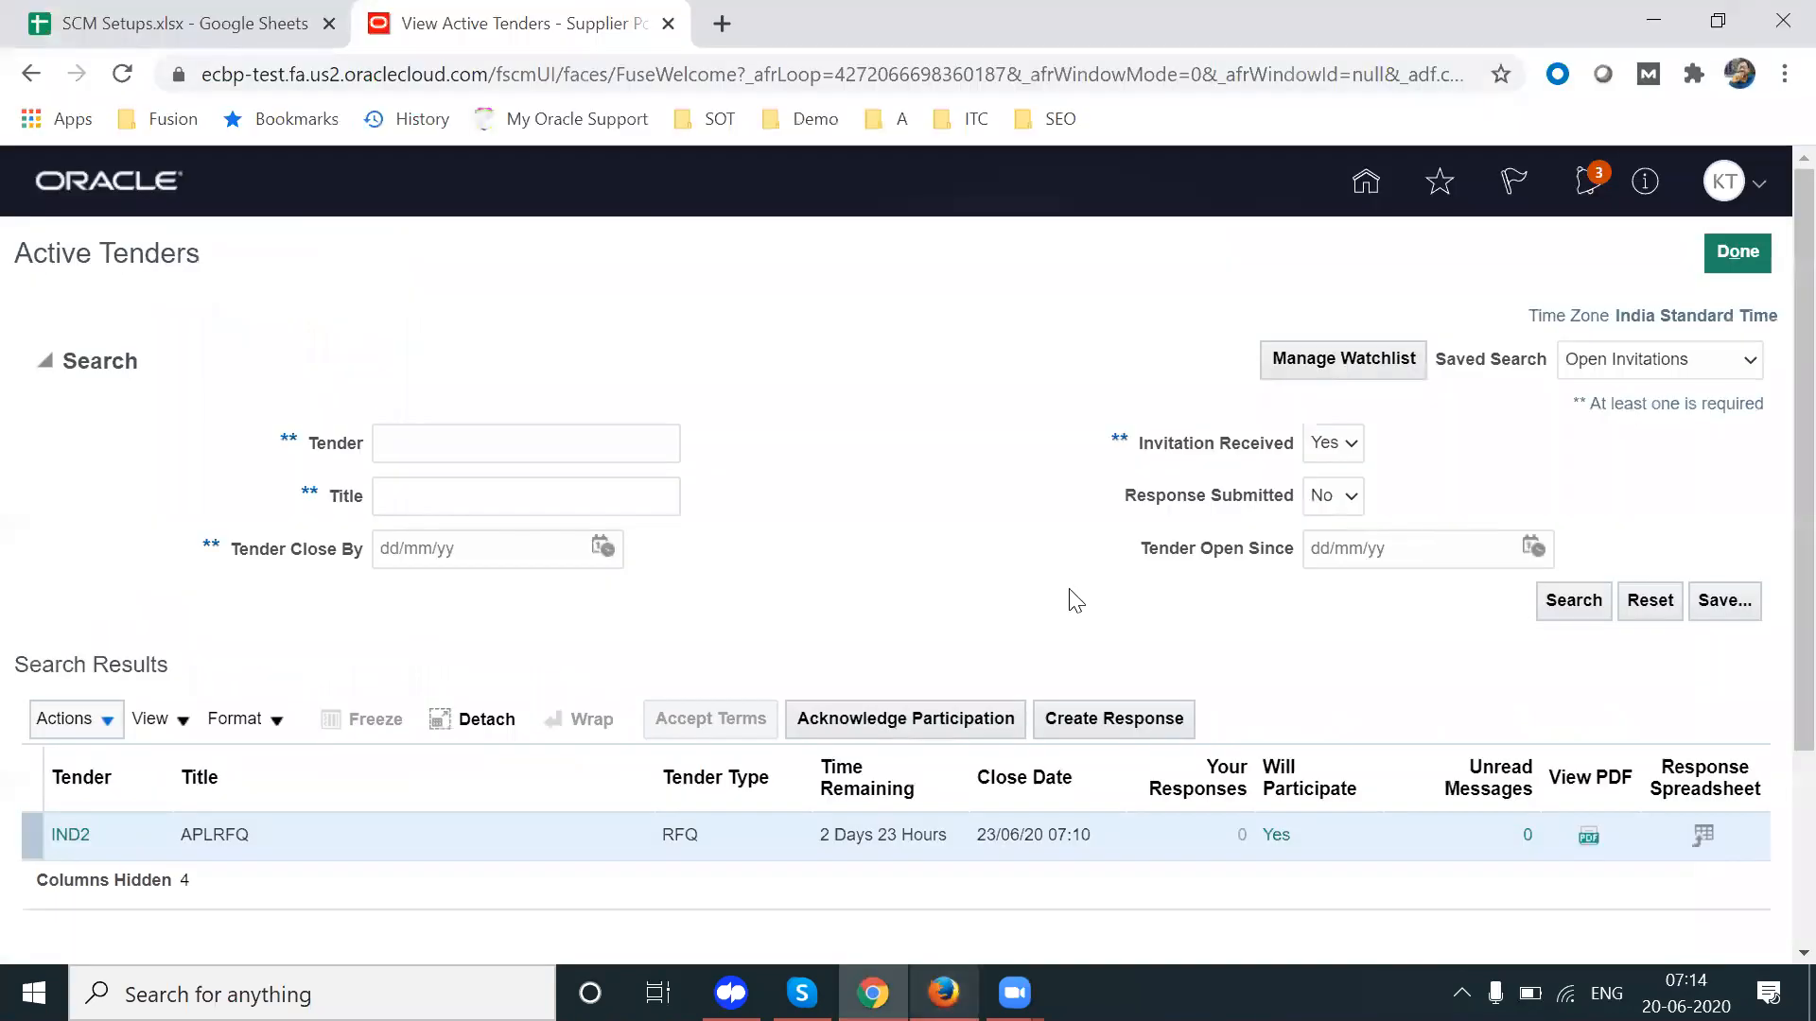
Step: Select the IND2 tender and create a quote response for it
click(433, 835)
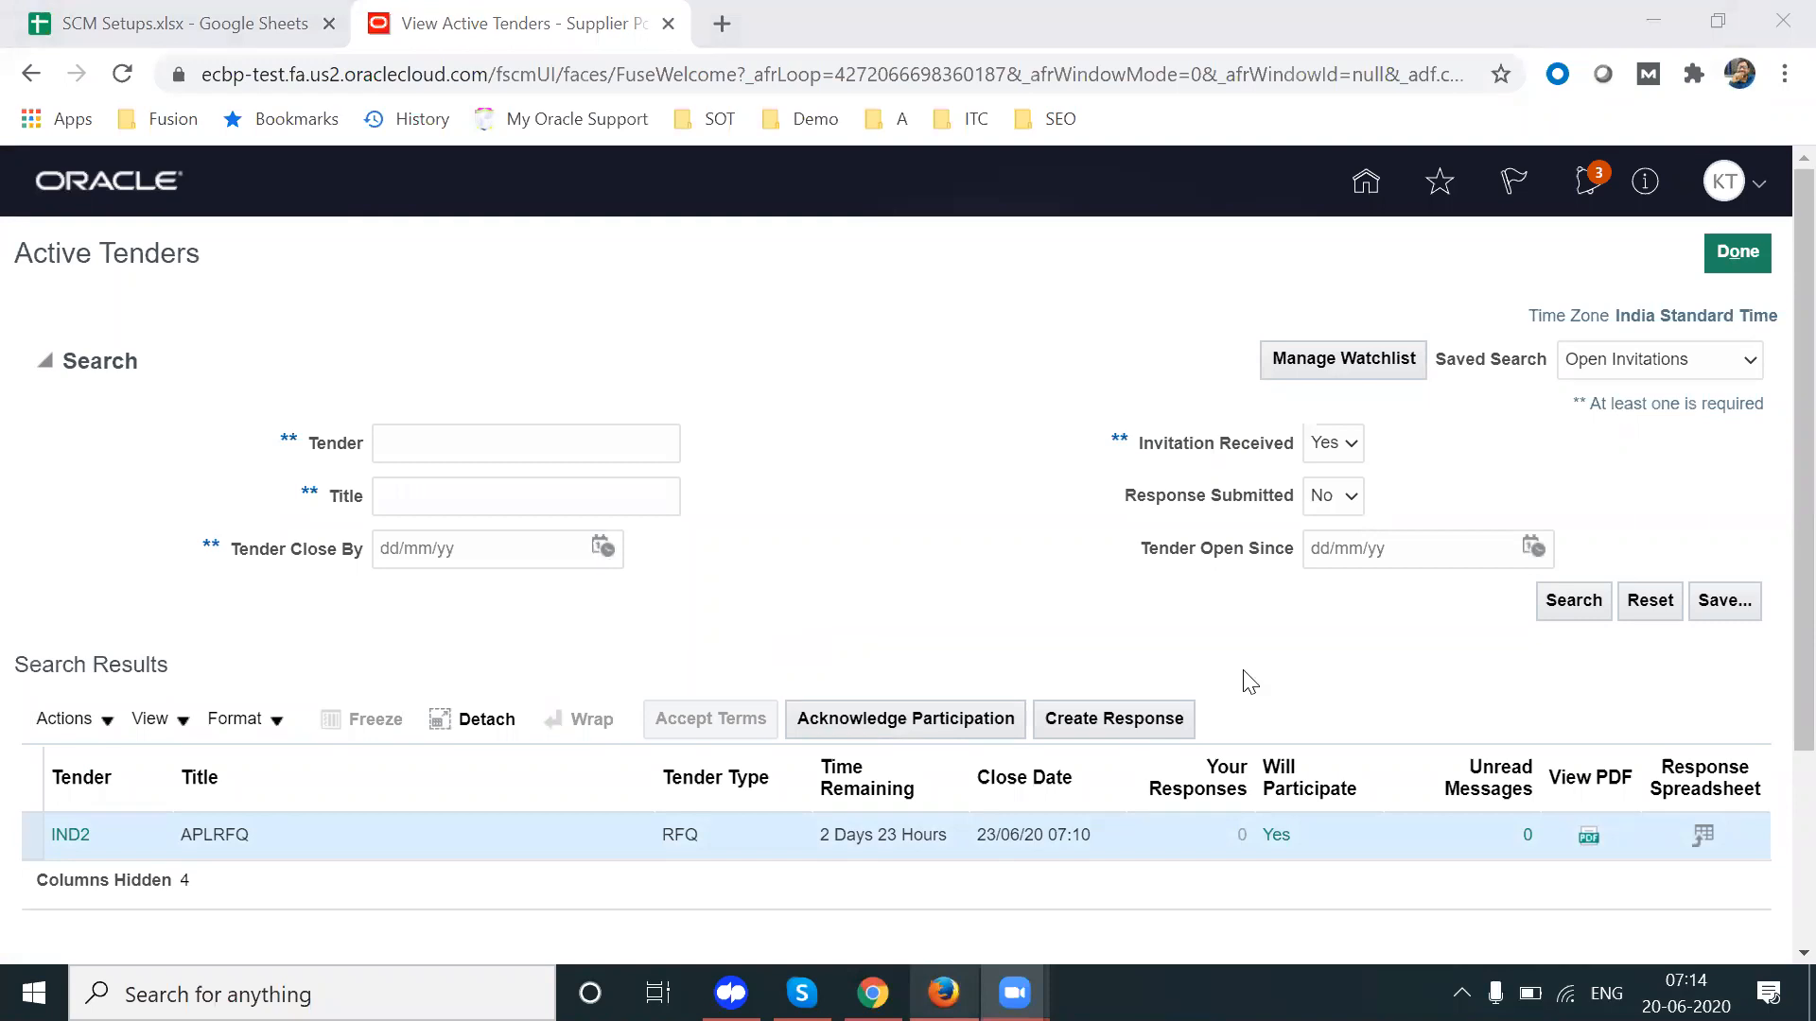
click(1116, 719)
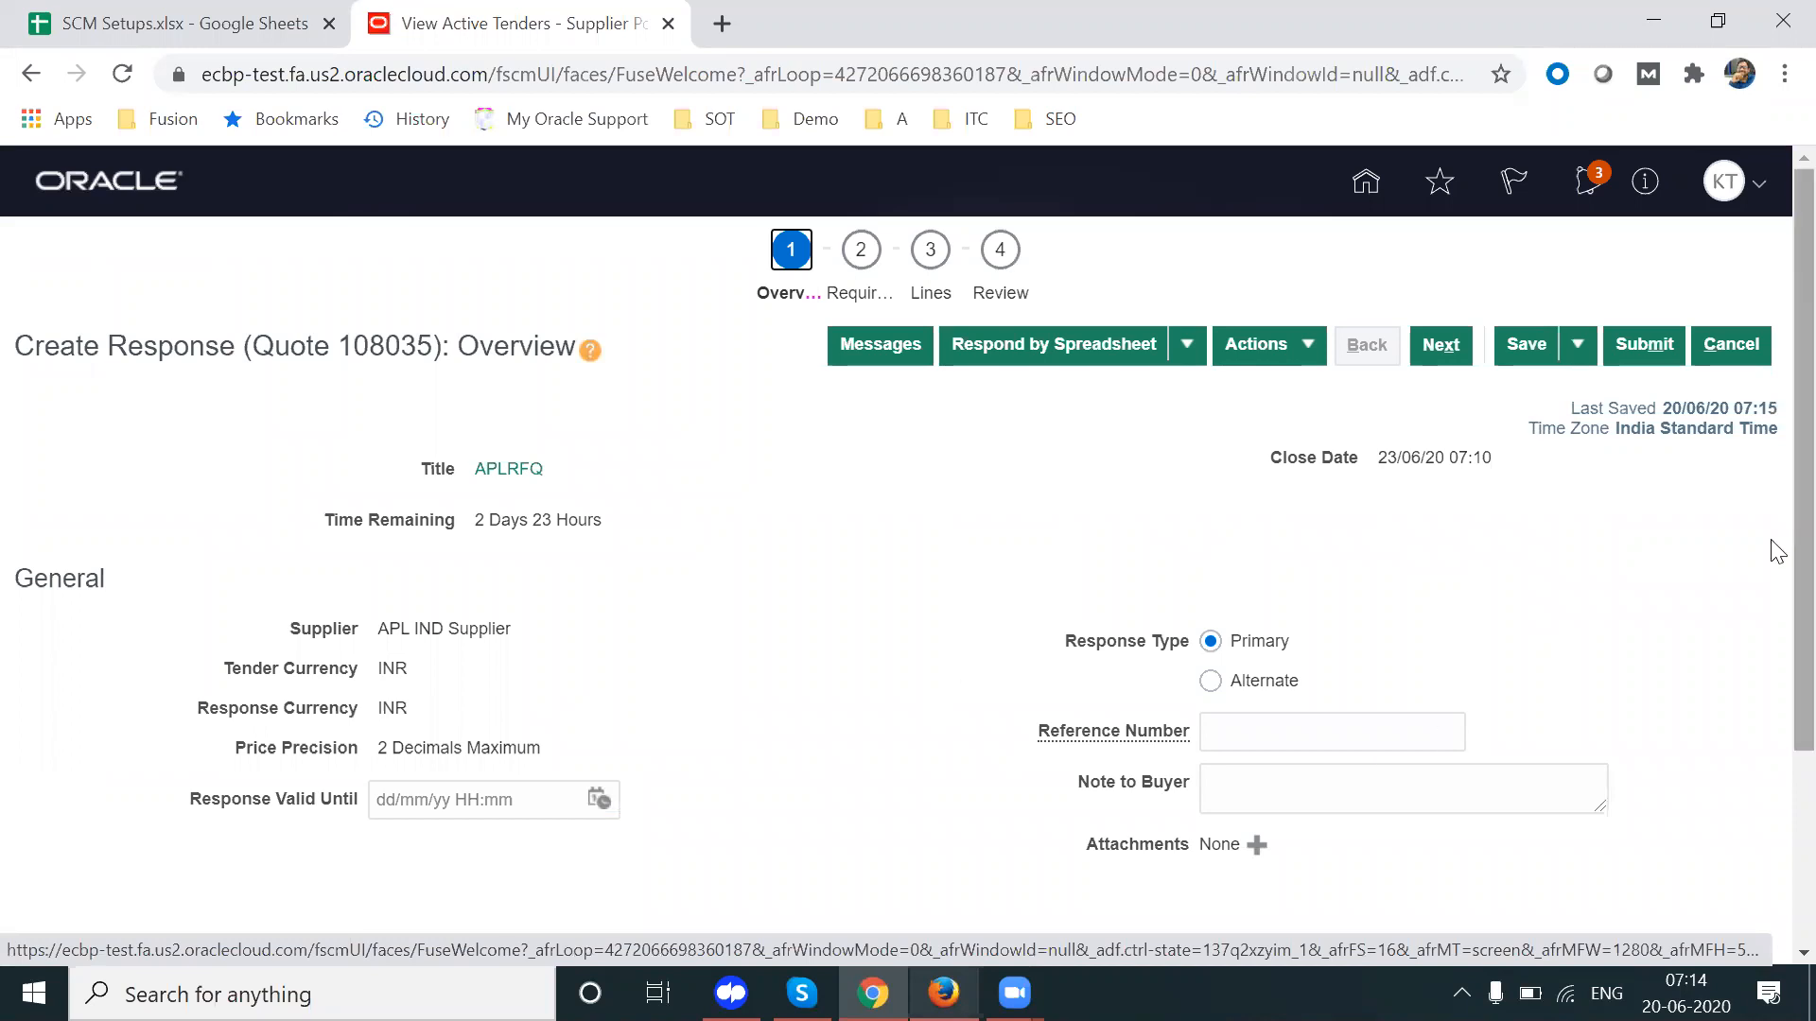
Step: Set Quote 108035's Response Valid Until date to 30/06/20 07:11
scroll(946, 620, down, 1)
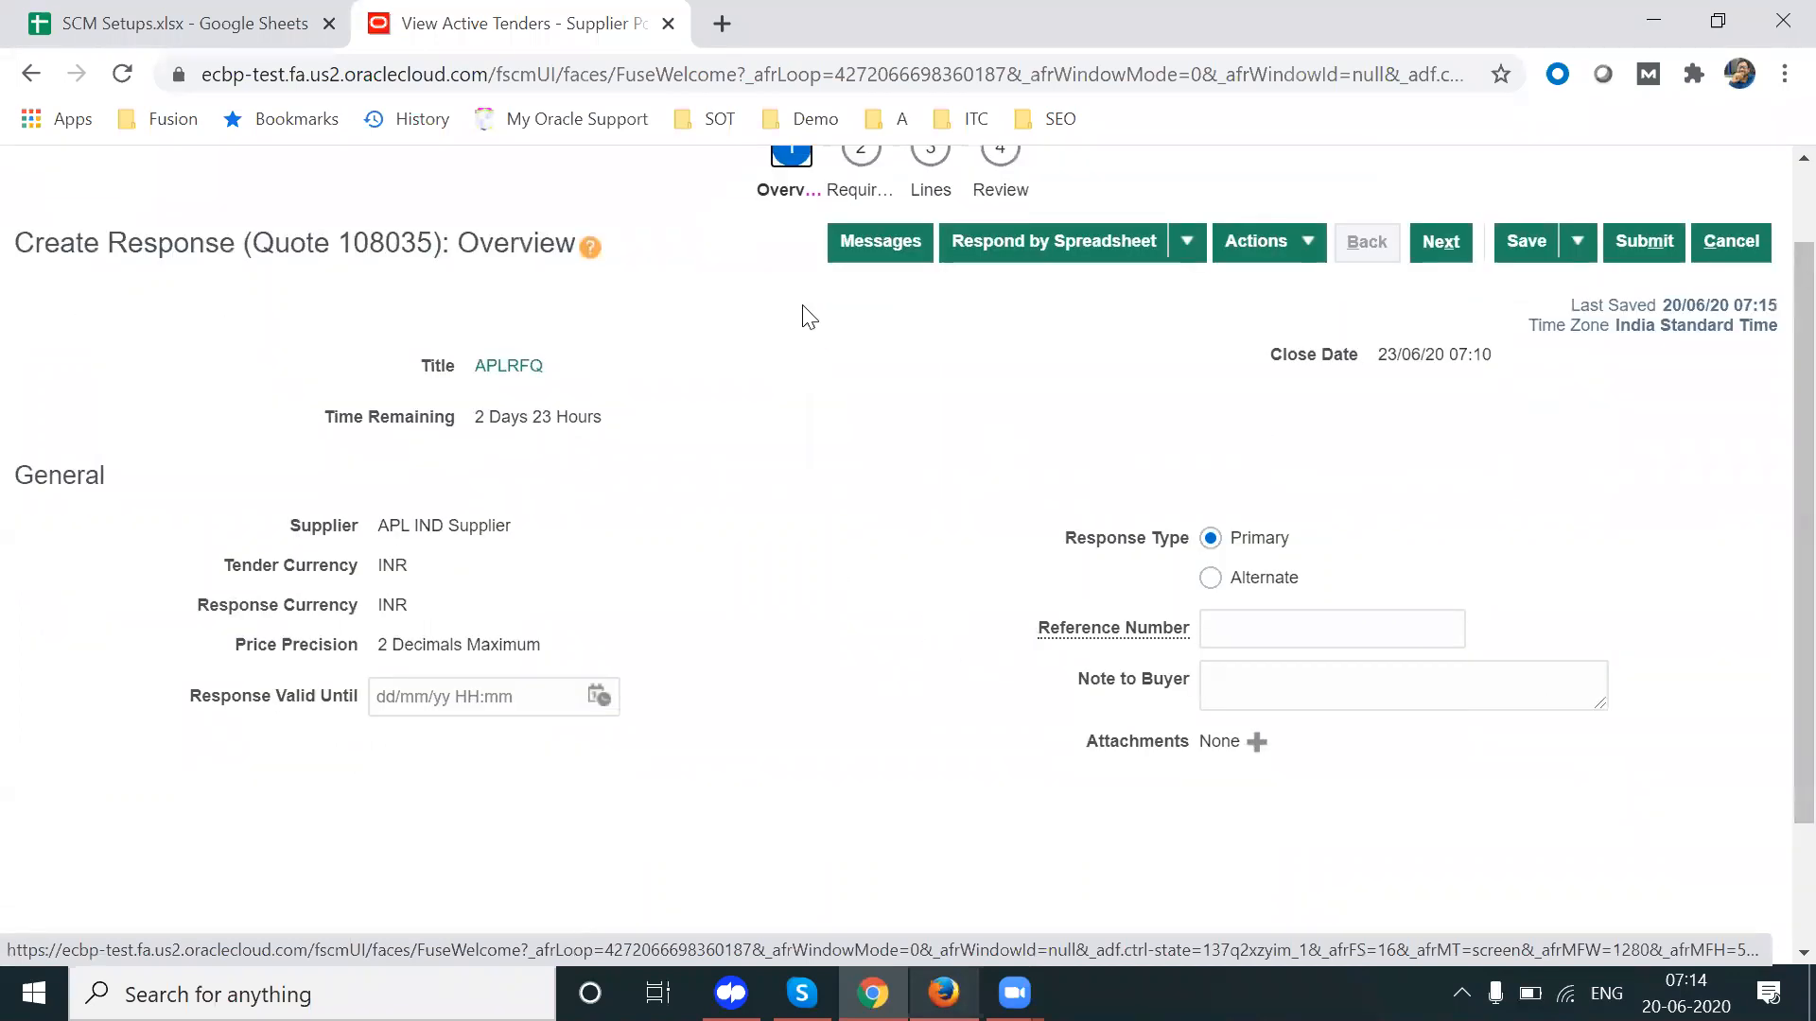
click(600, 696)
click(745, 523)
click(872, 639)
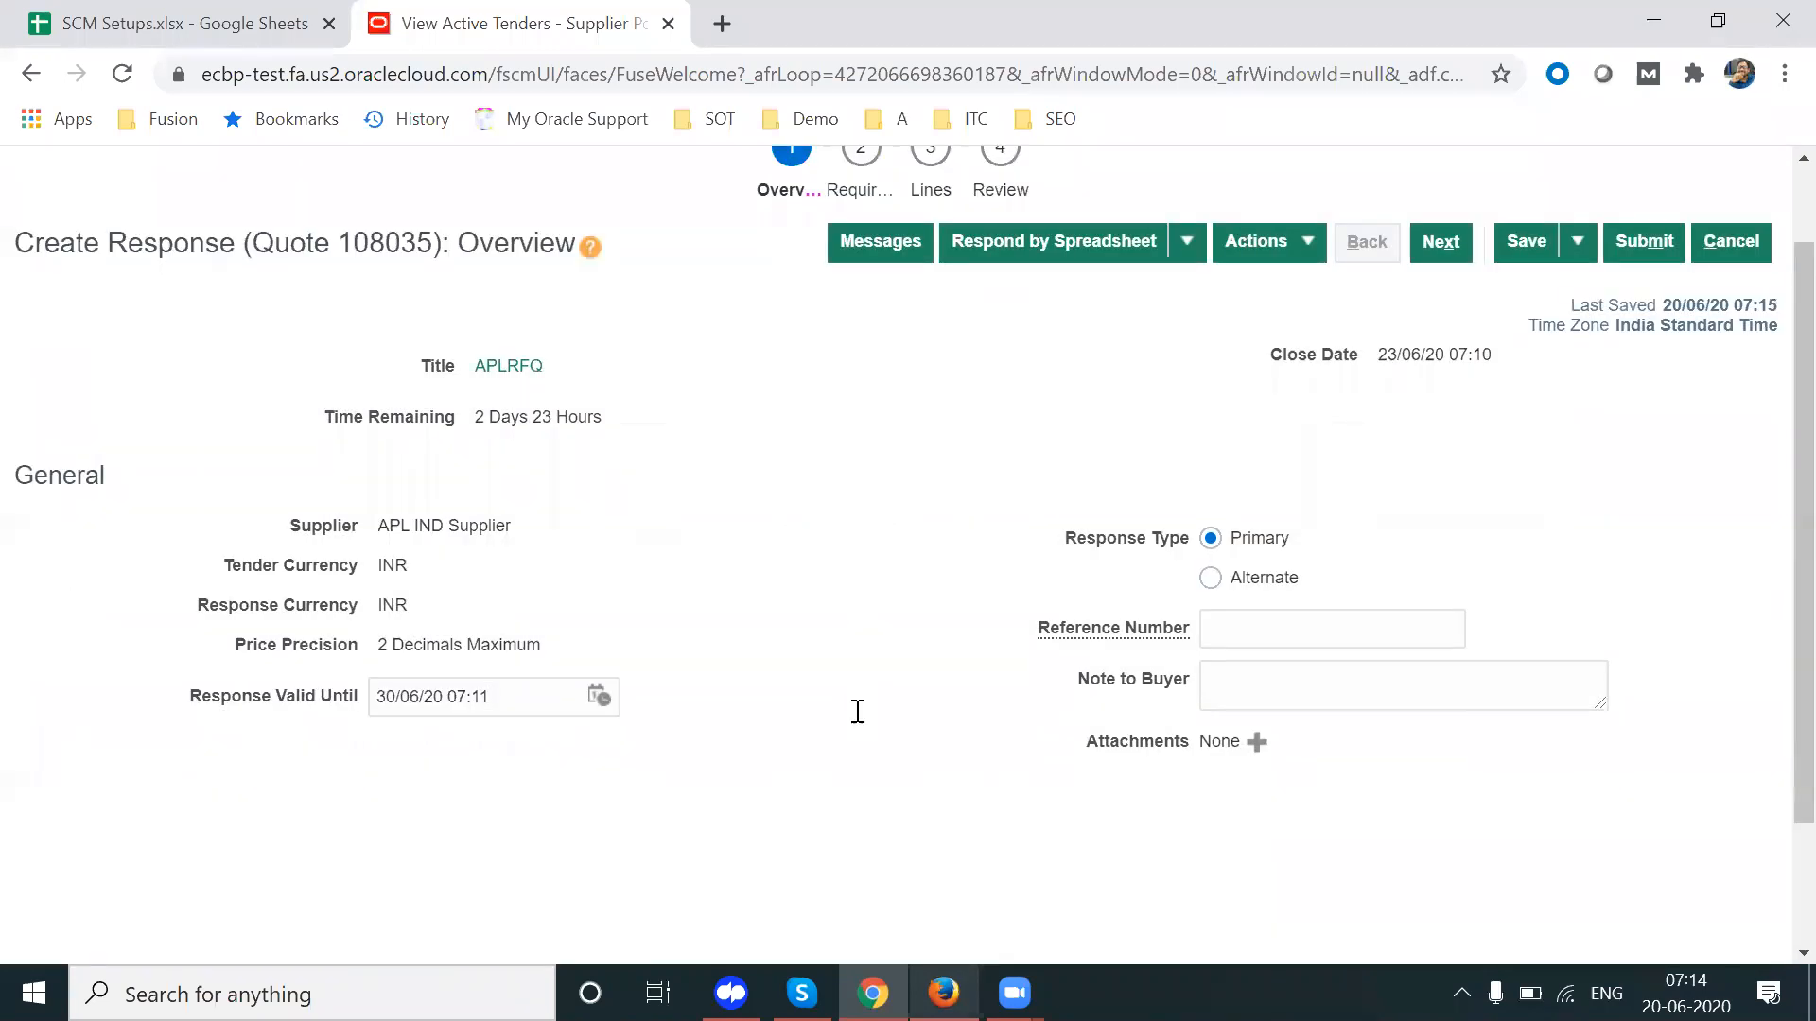
drag(1802, 620, 1770, 524)
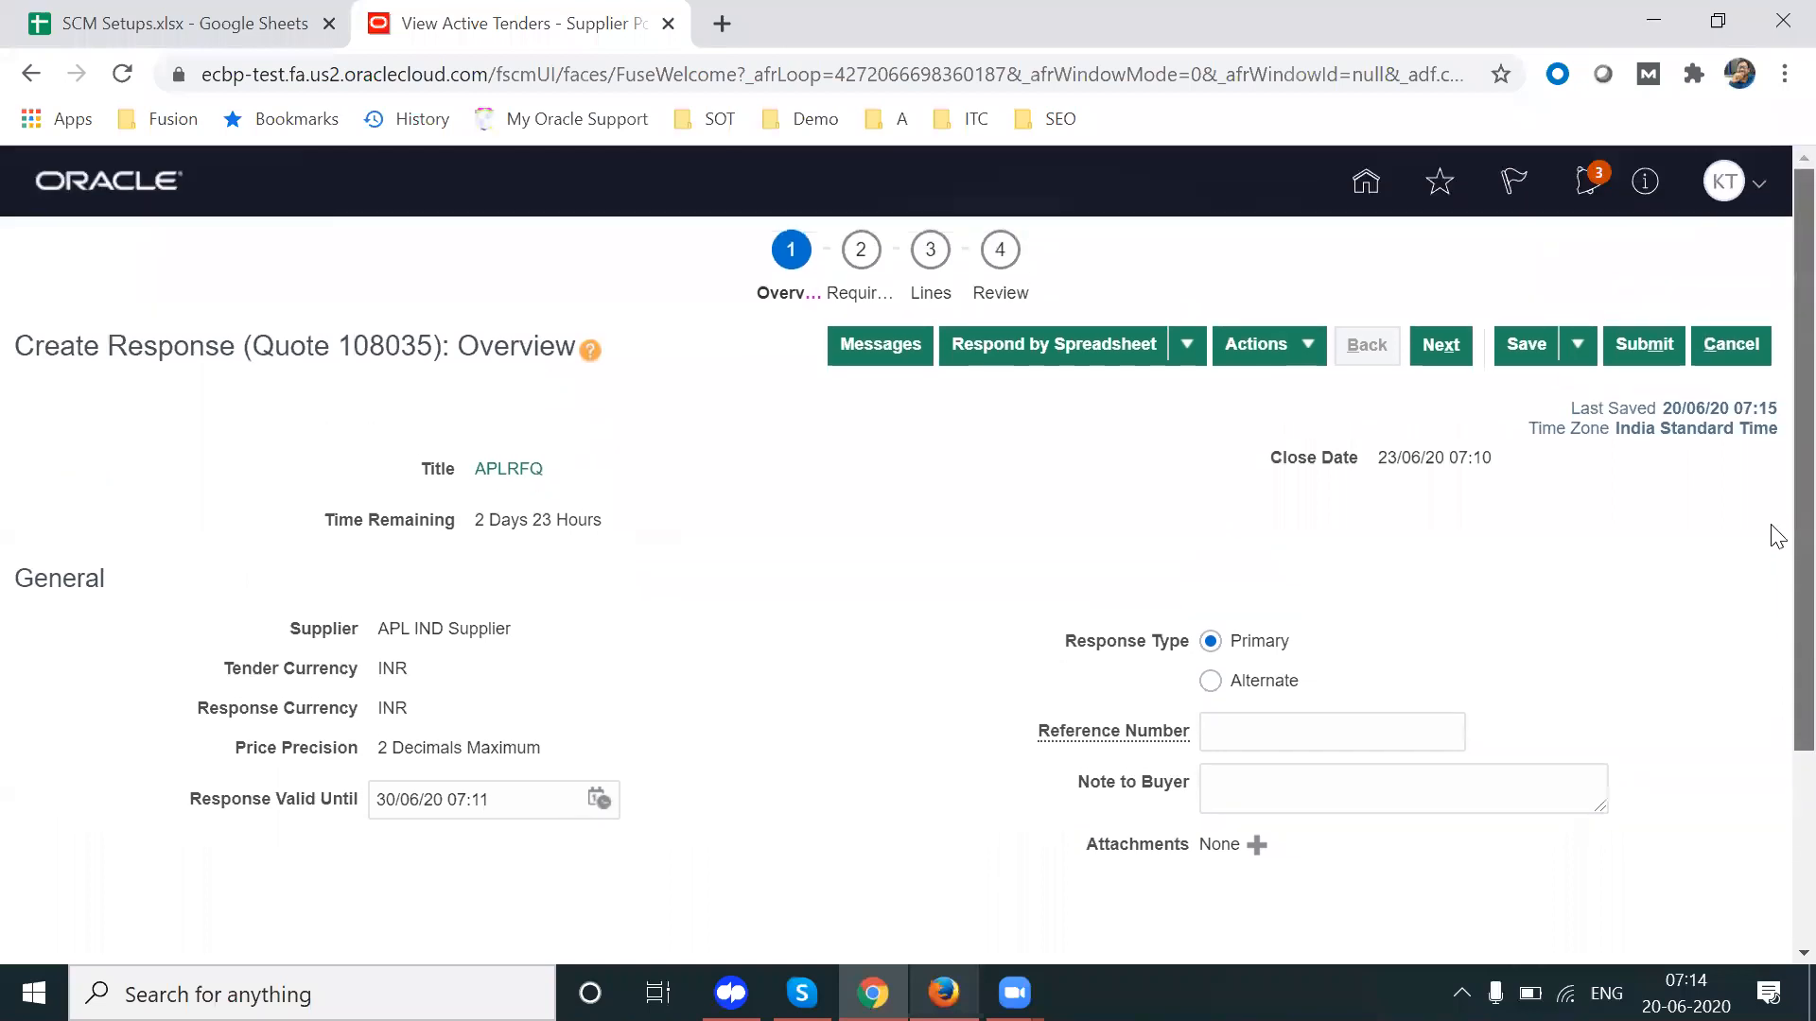
click(860, 290)
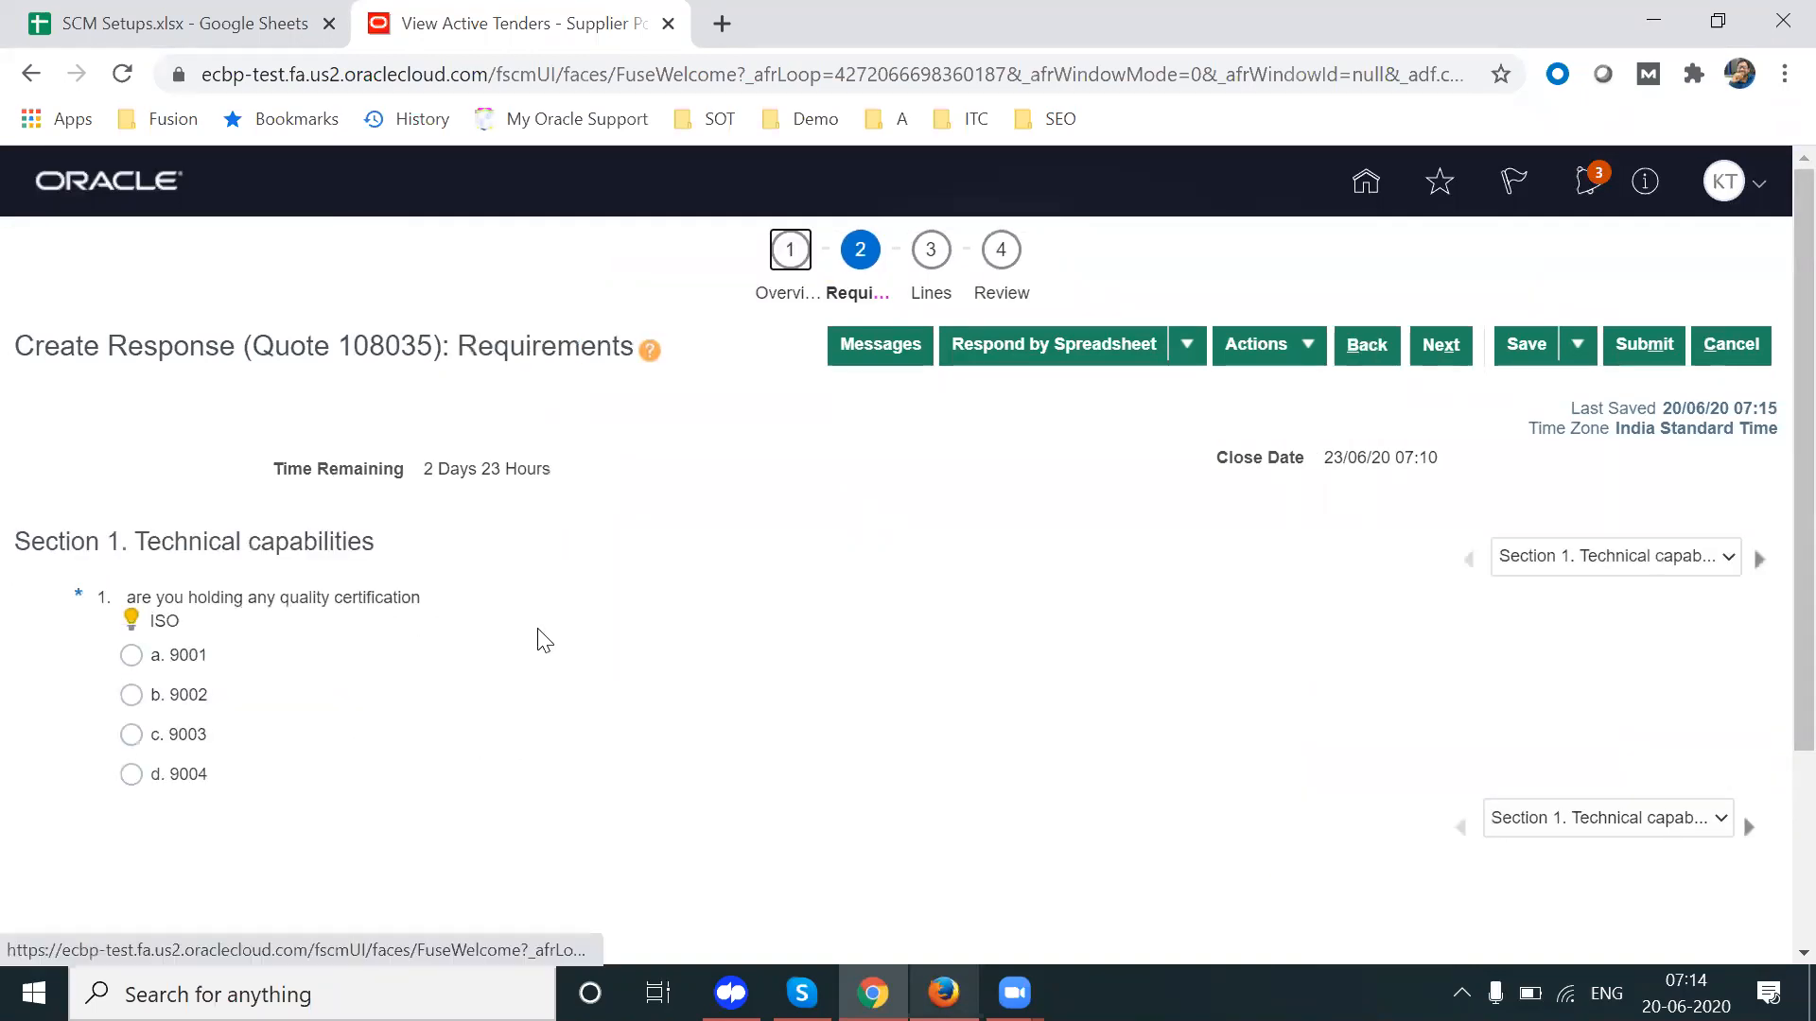
Step: Answer a. 9001 to the ISO quality certification question
drag(426, 602, 125, 602)
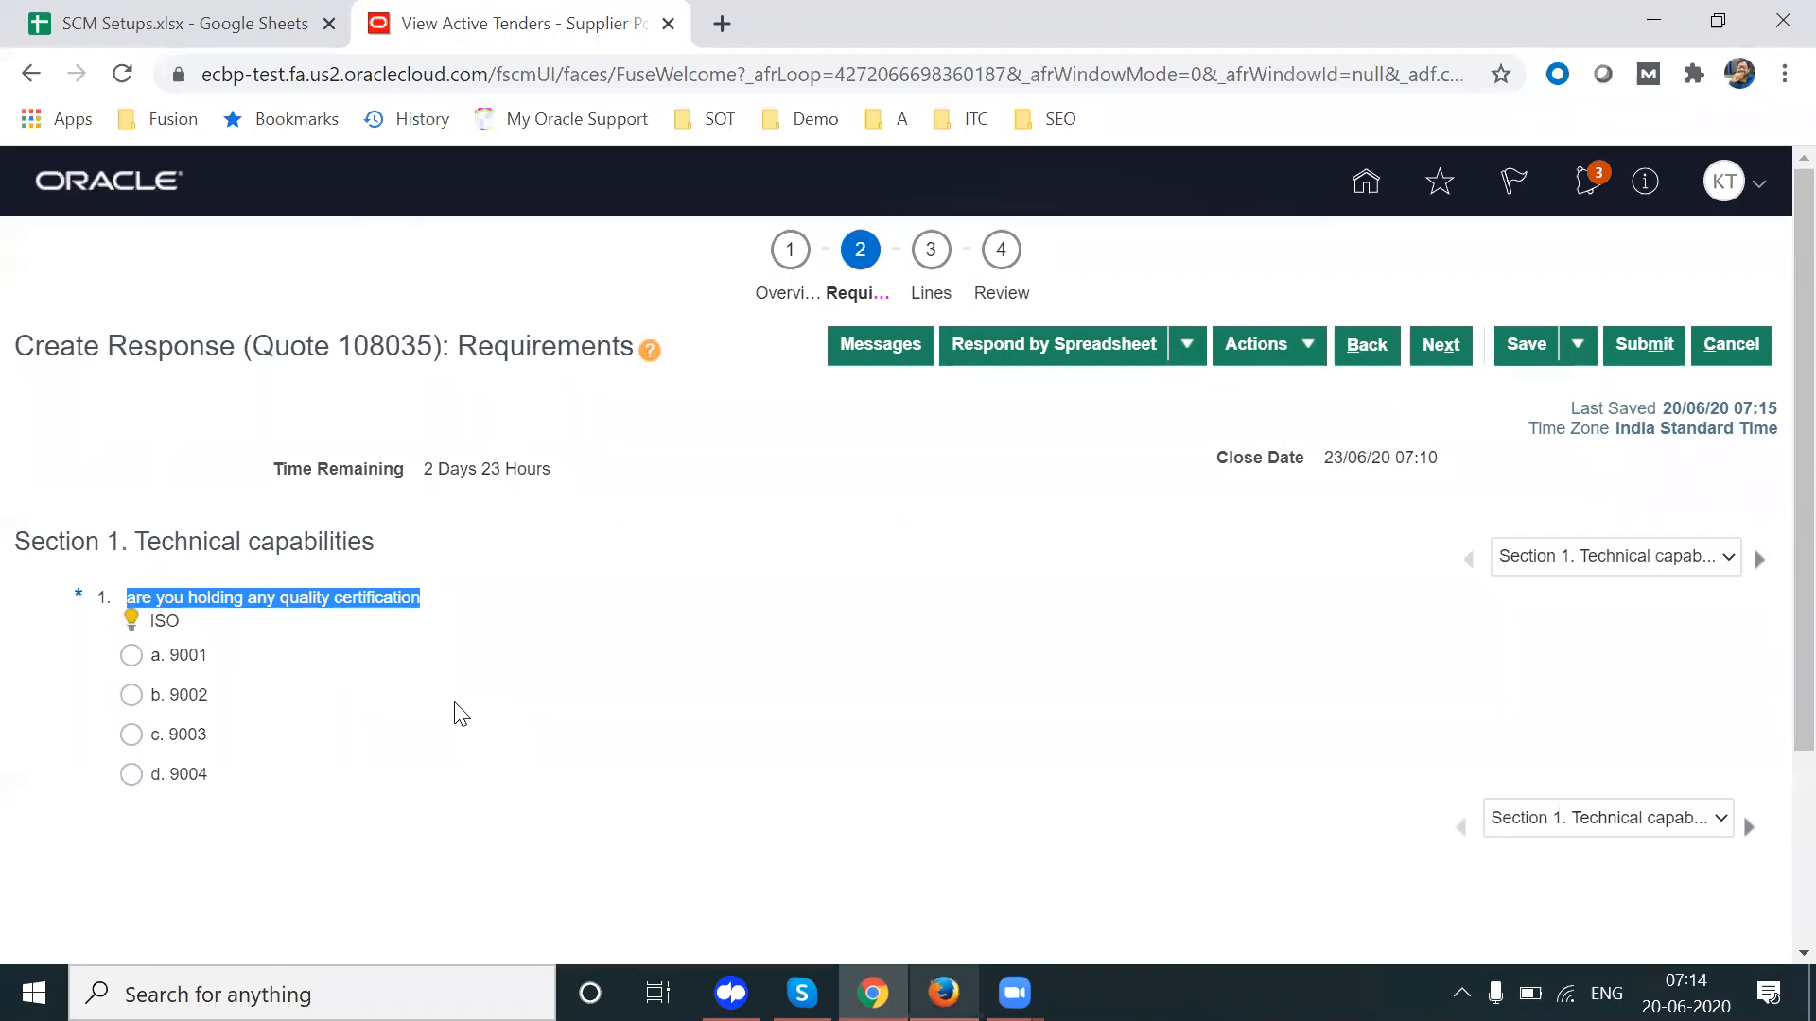
drag(178, 628, 138, 621)
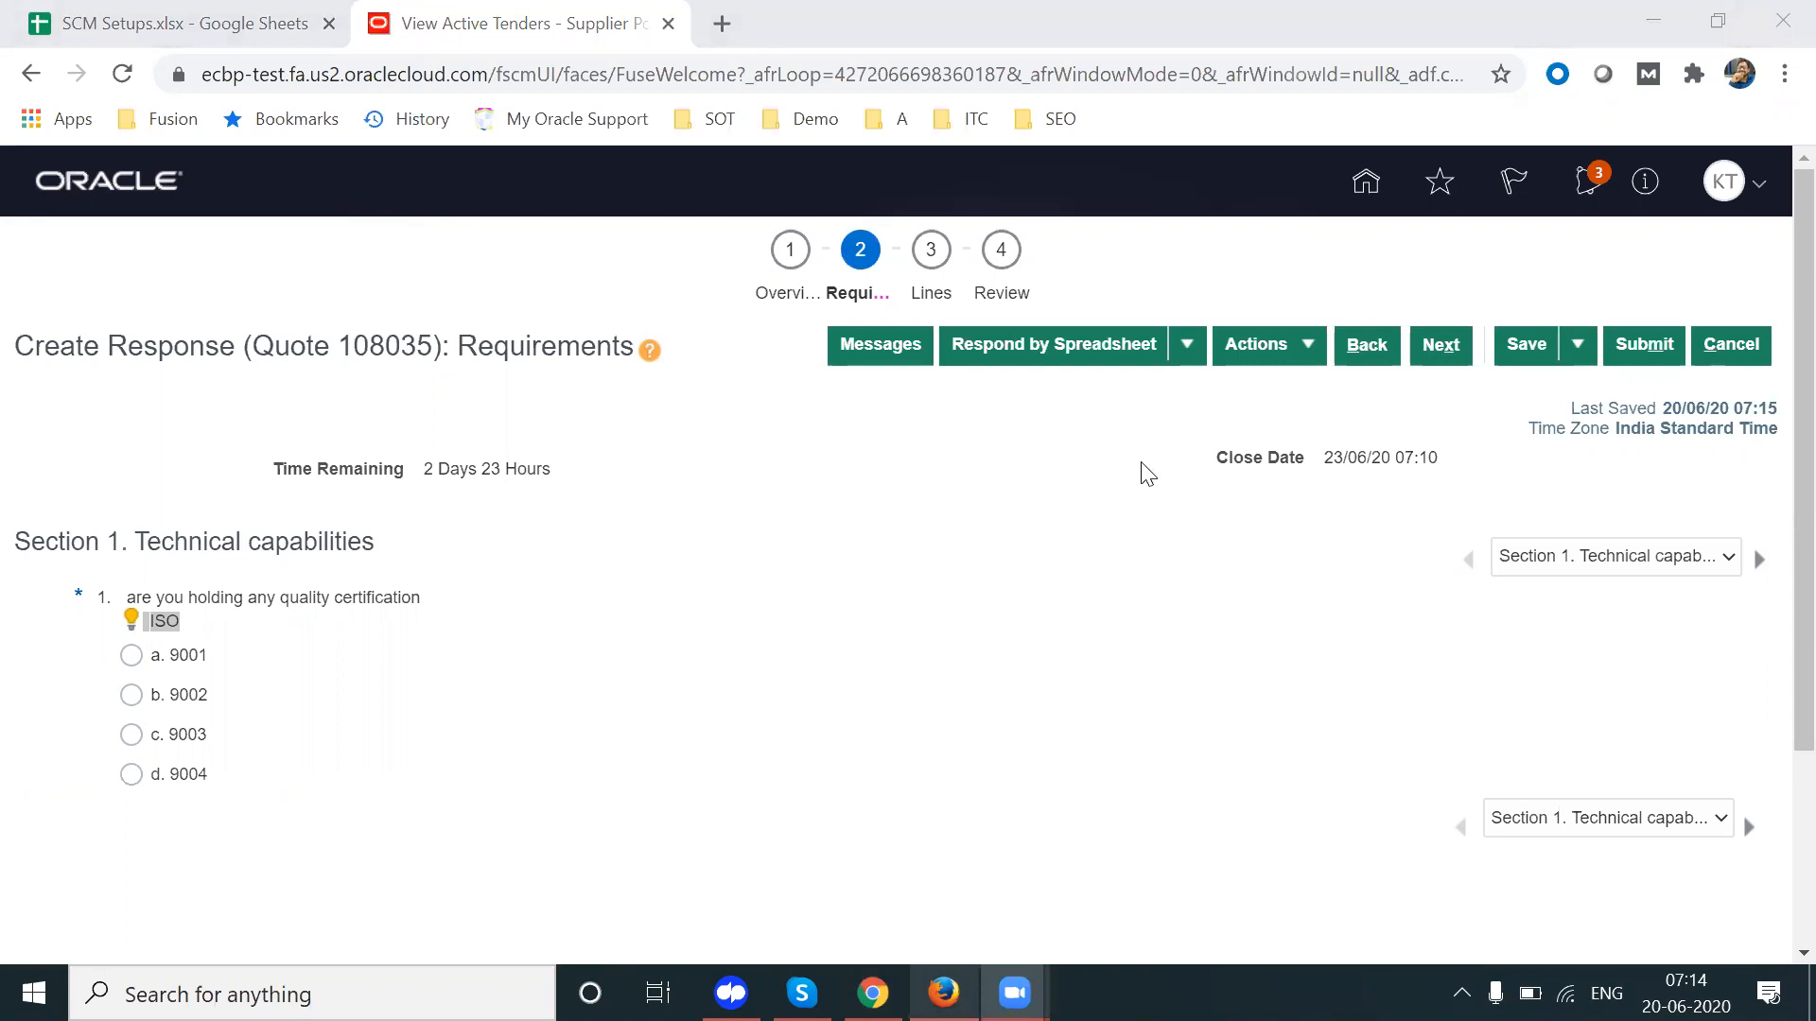
click(445, 697)
drag(254, 795, 139, 659)
click(305, 721)
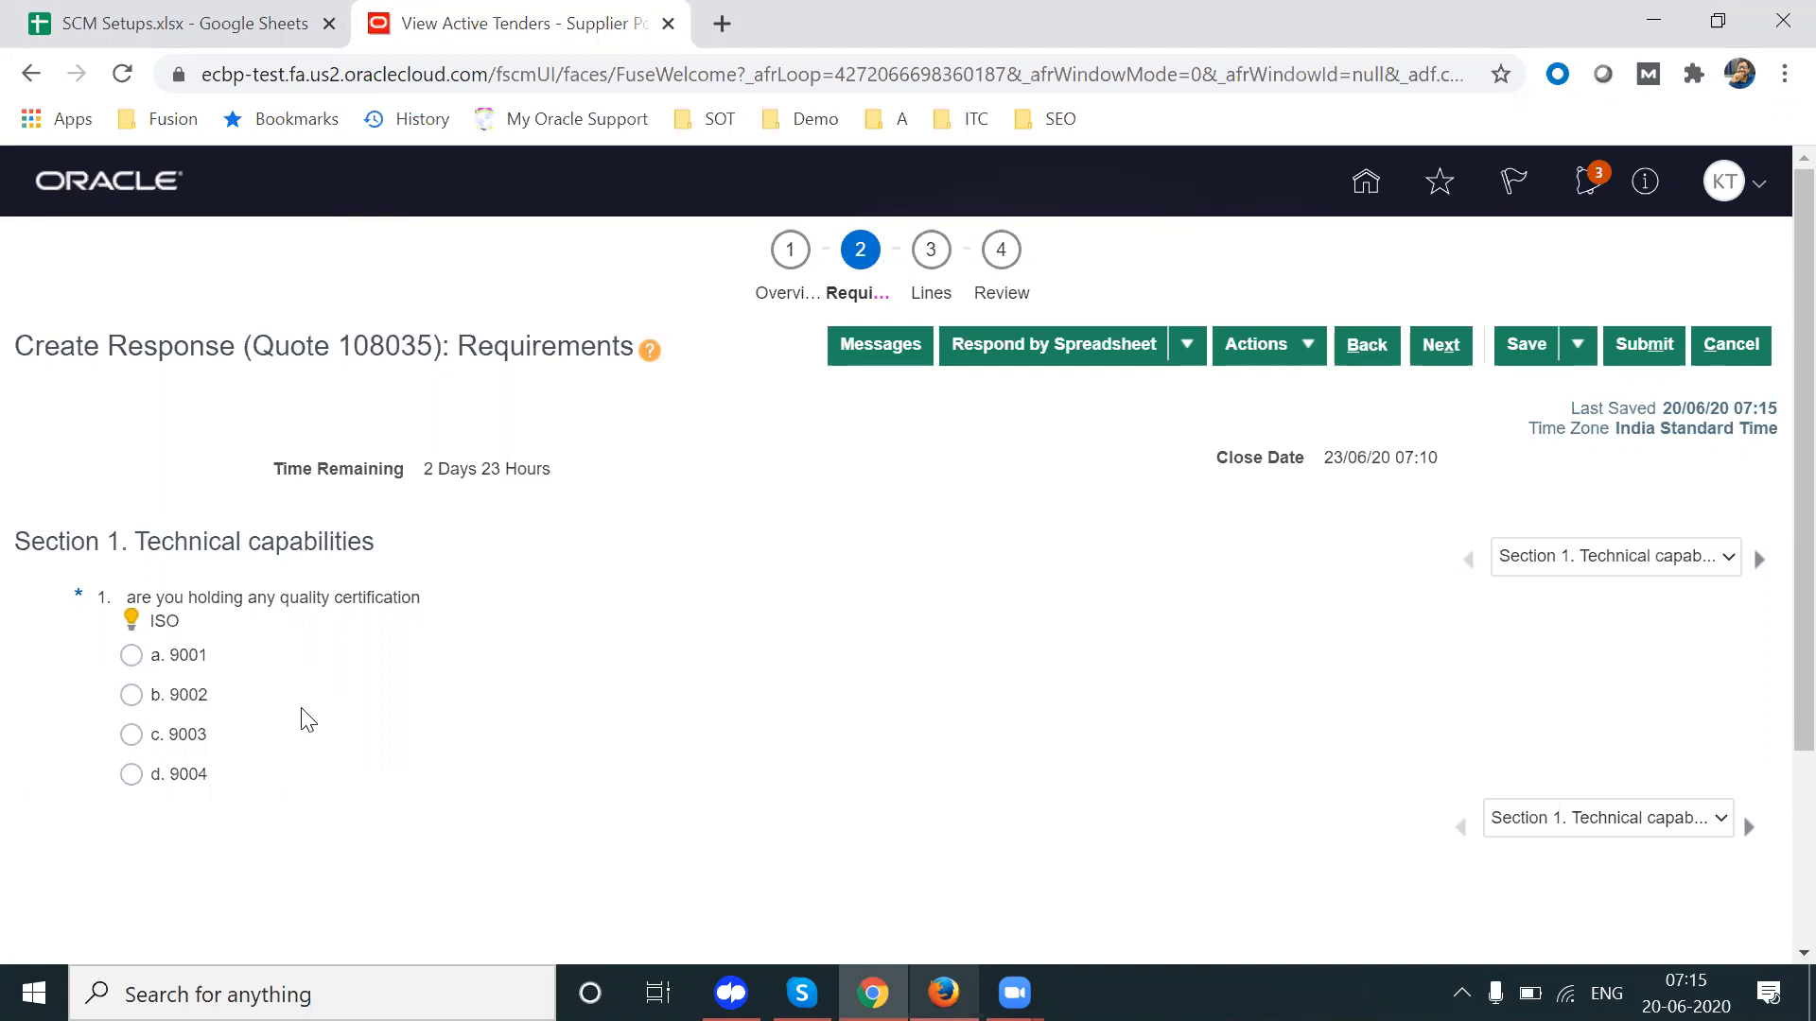
click(131, 656)
Step: In Section 2. Business, answer a. Yes to having worked with industry clients
click(1759, 558)
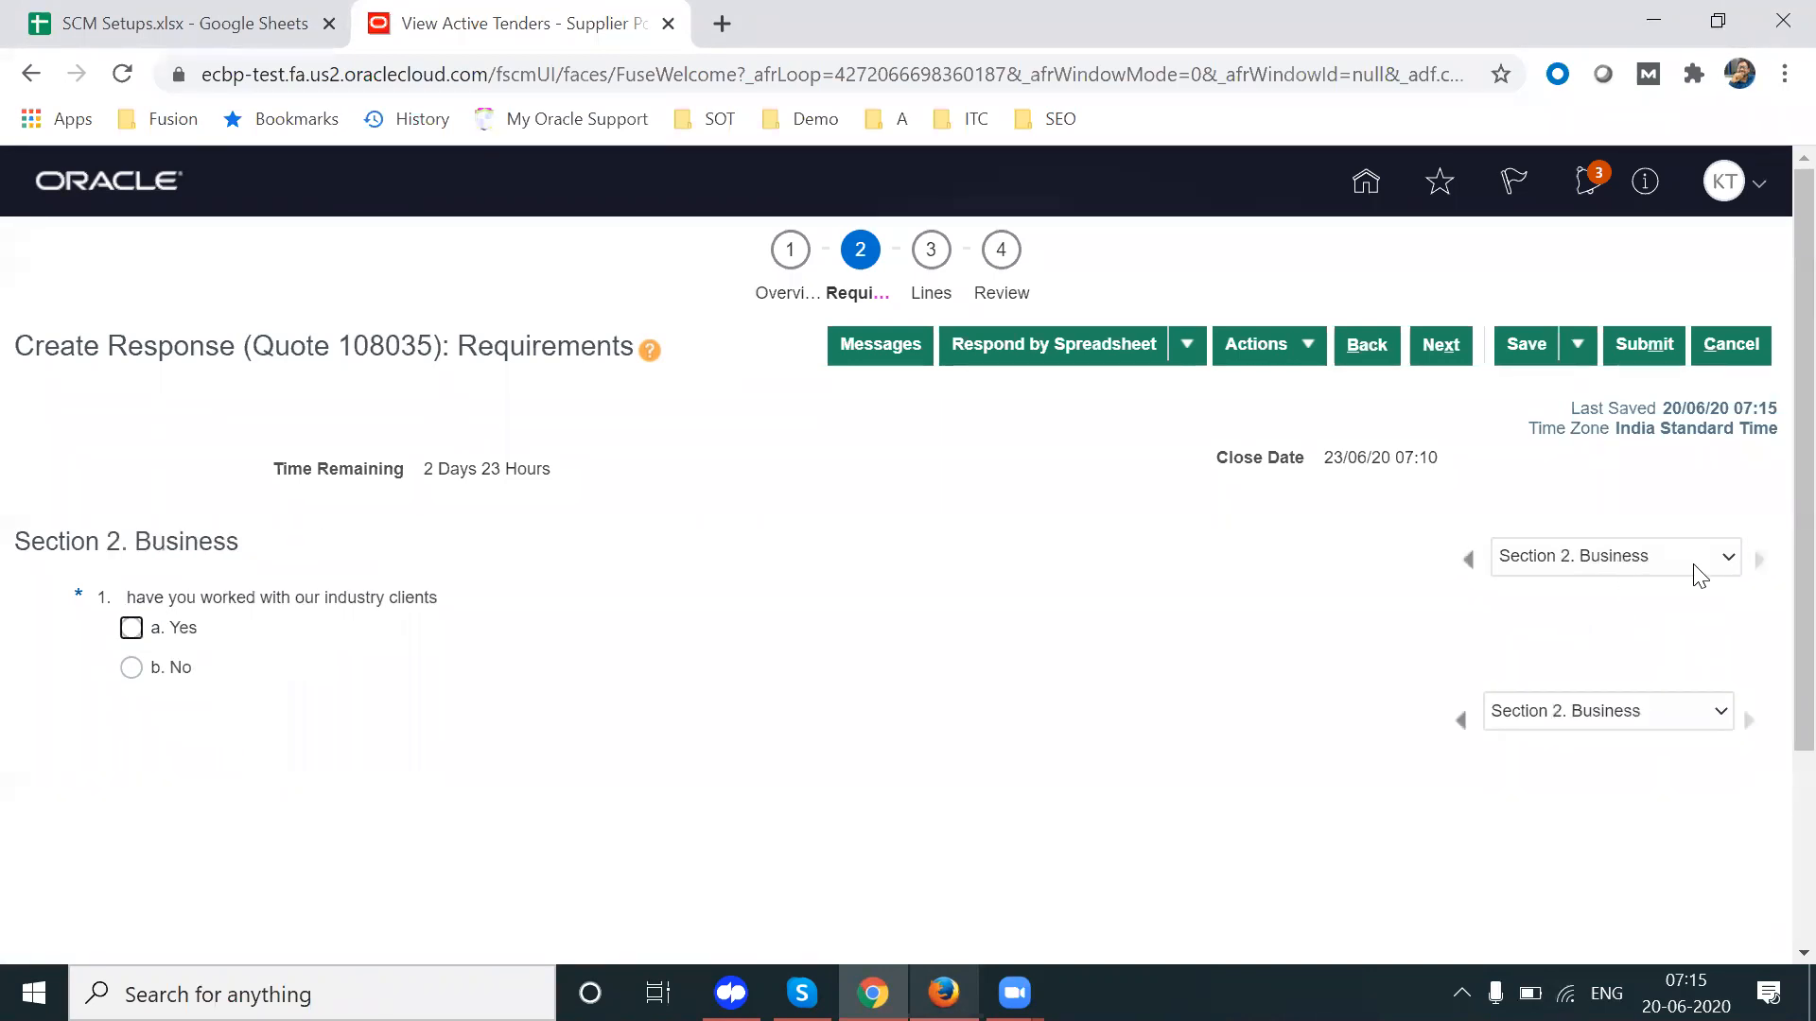
drag(137, 596, 446, 601)
click(444, 596)
click(133, 630)
click(931, 297)
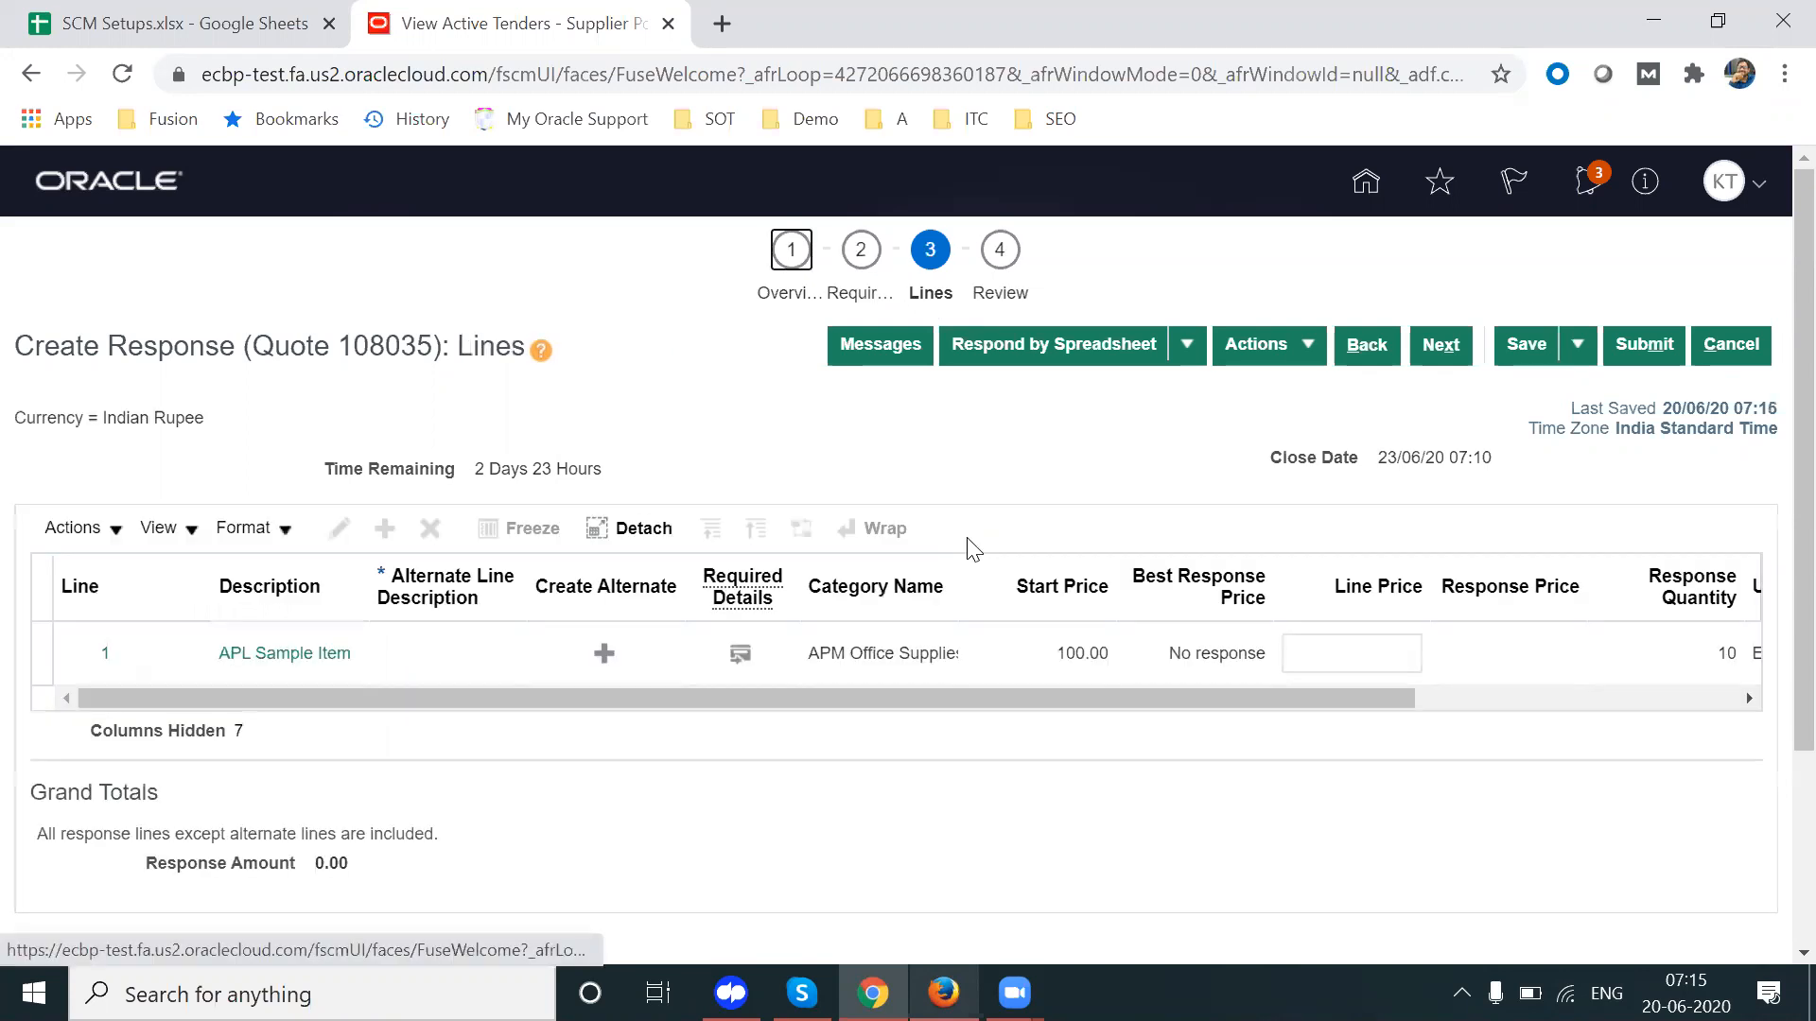
Step: Price line 1, correcting an initial 120.00 to 95.00 for a 950.00 total
click(1081, 651)
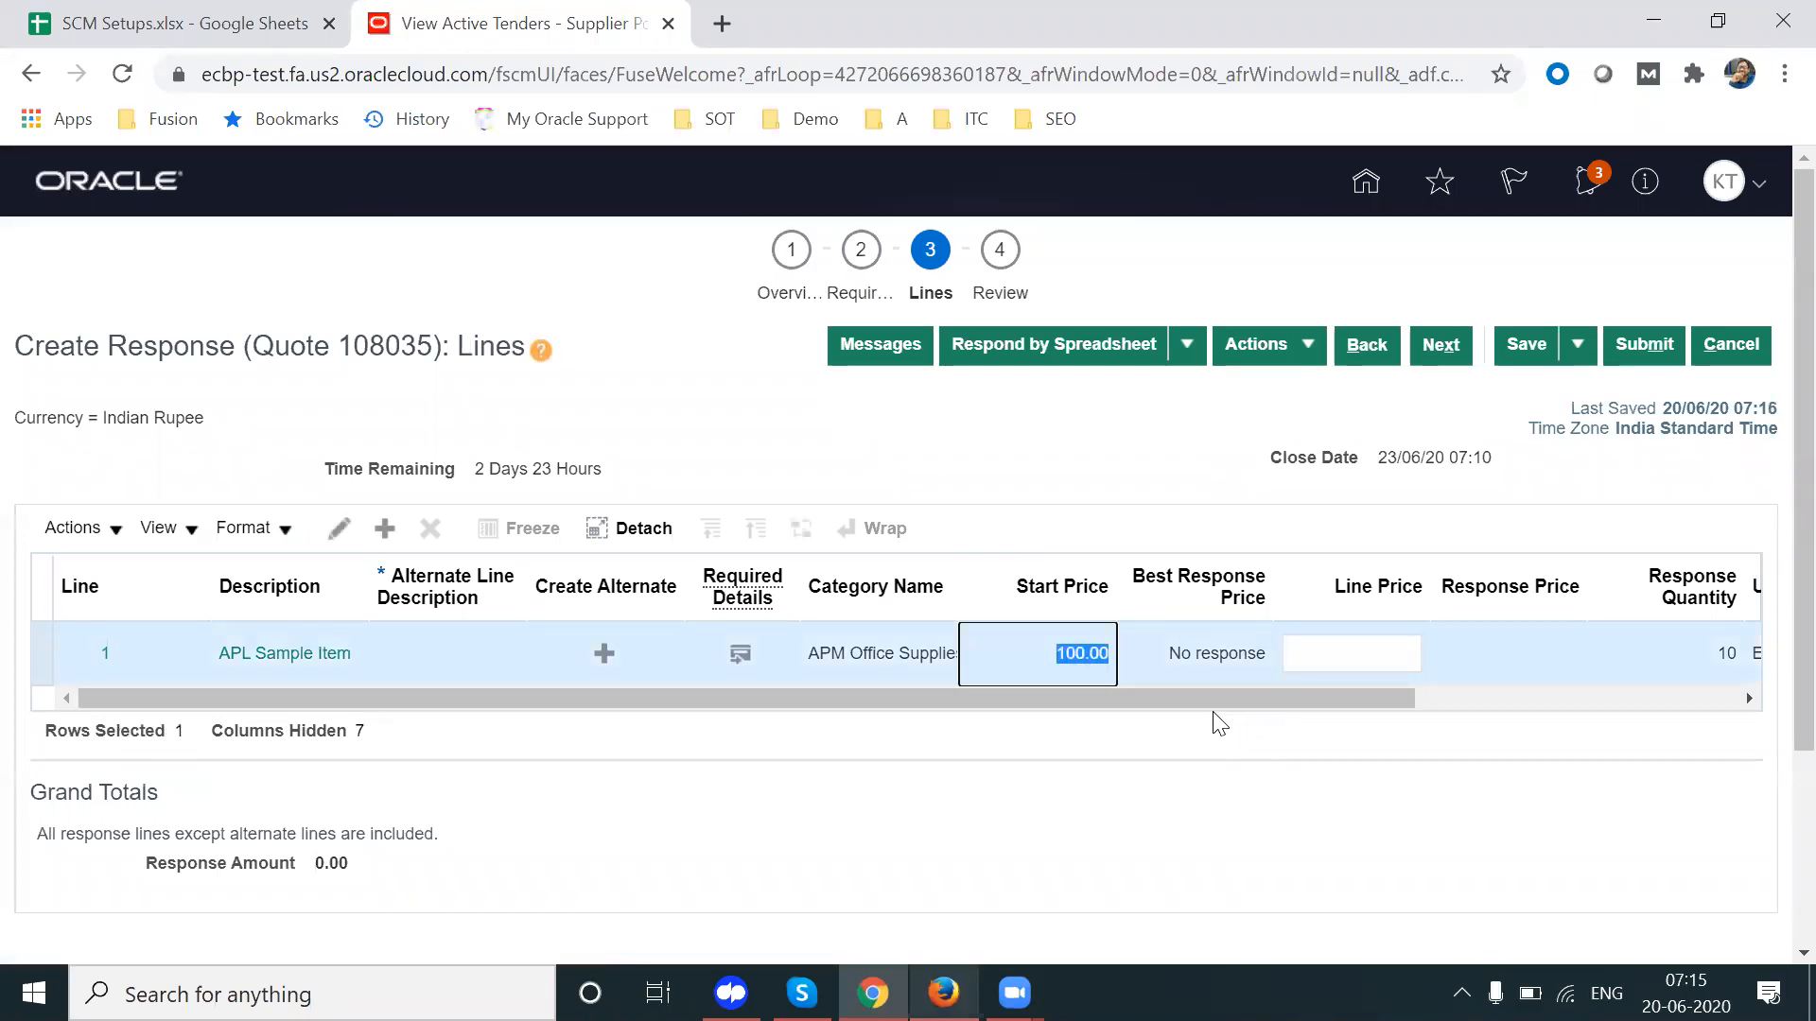
triple_click(1222, 660)
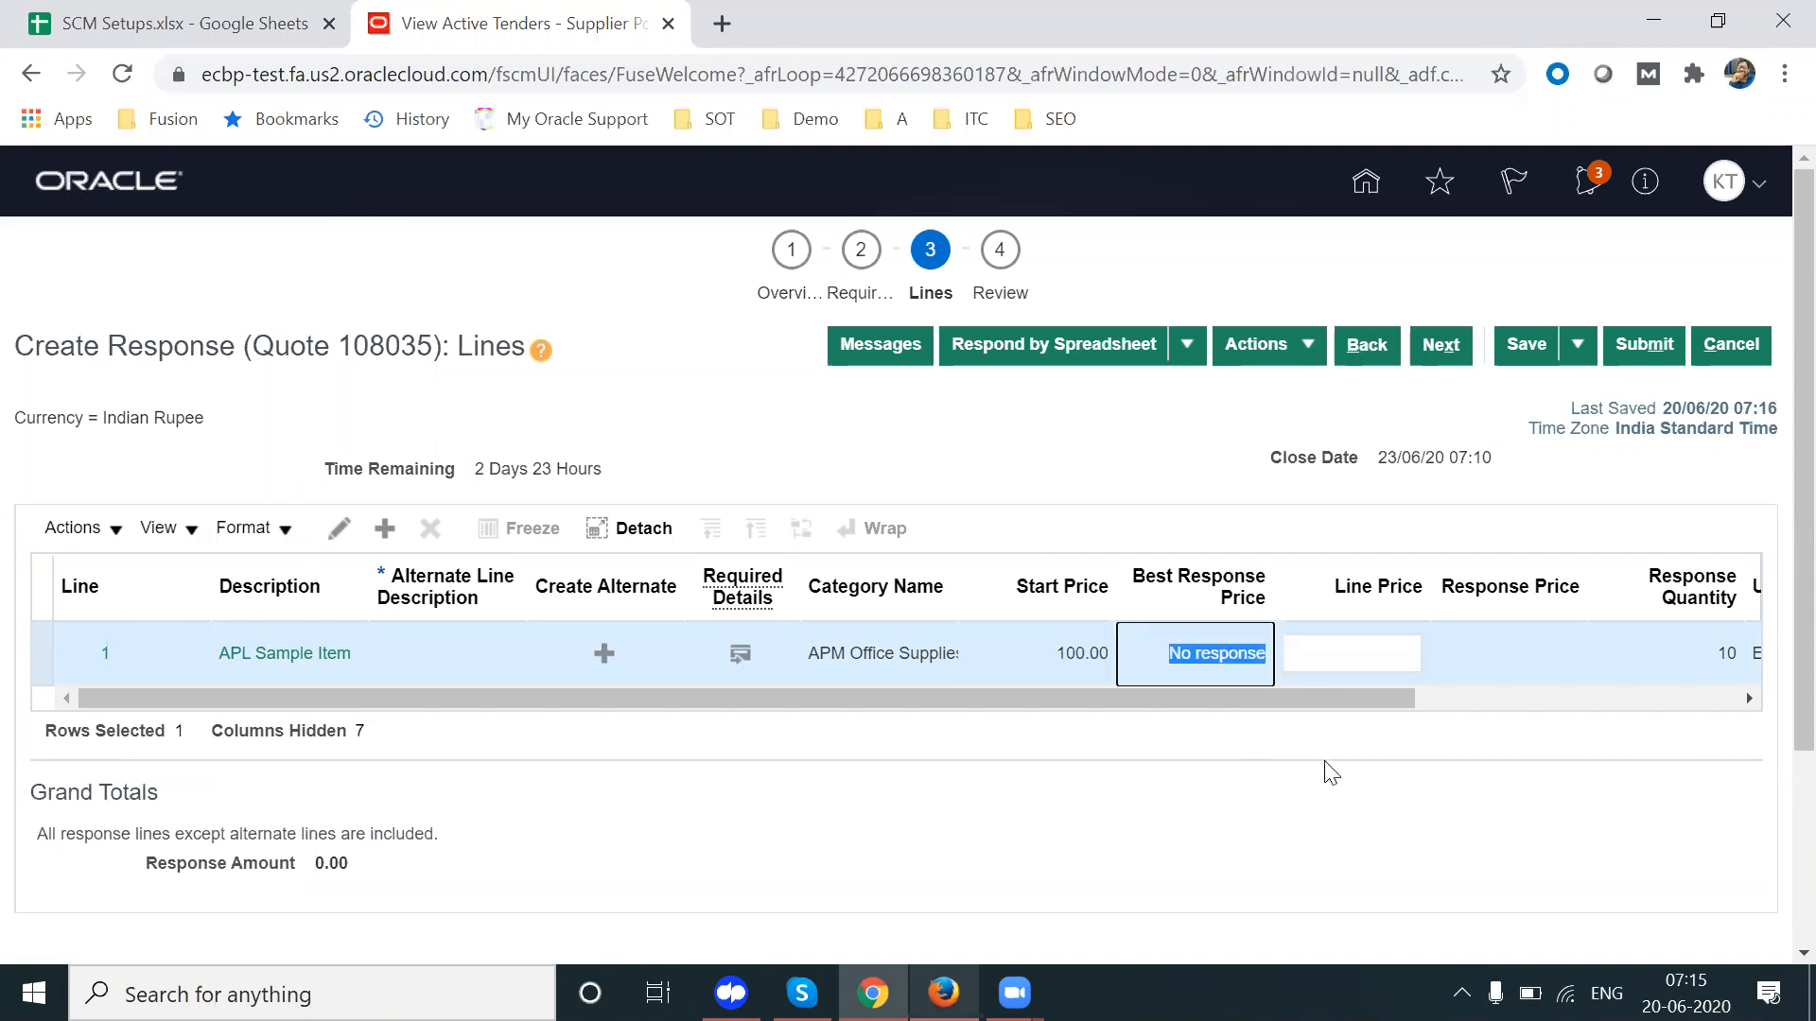
drag(1332, 703, 1387, 702)
click(1308, 656)
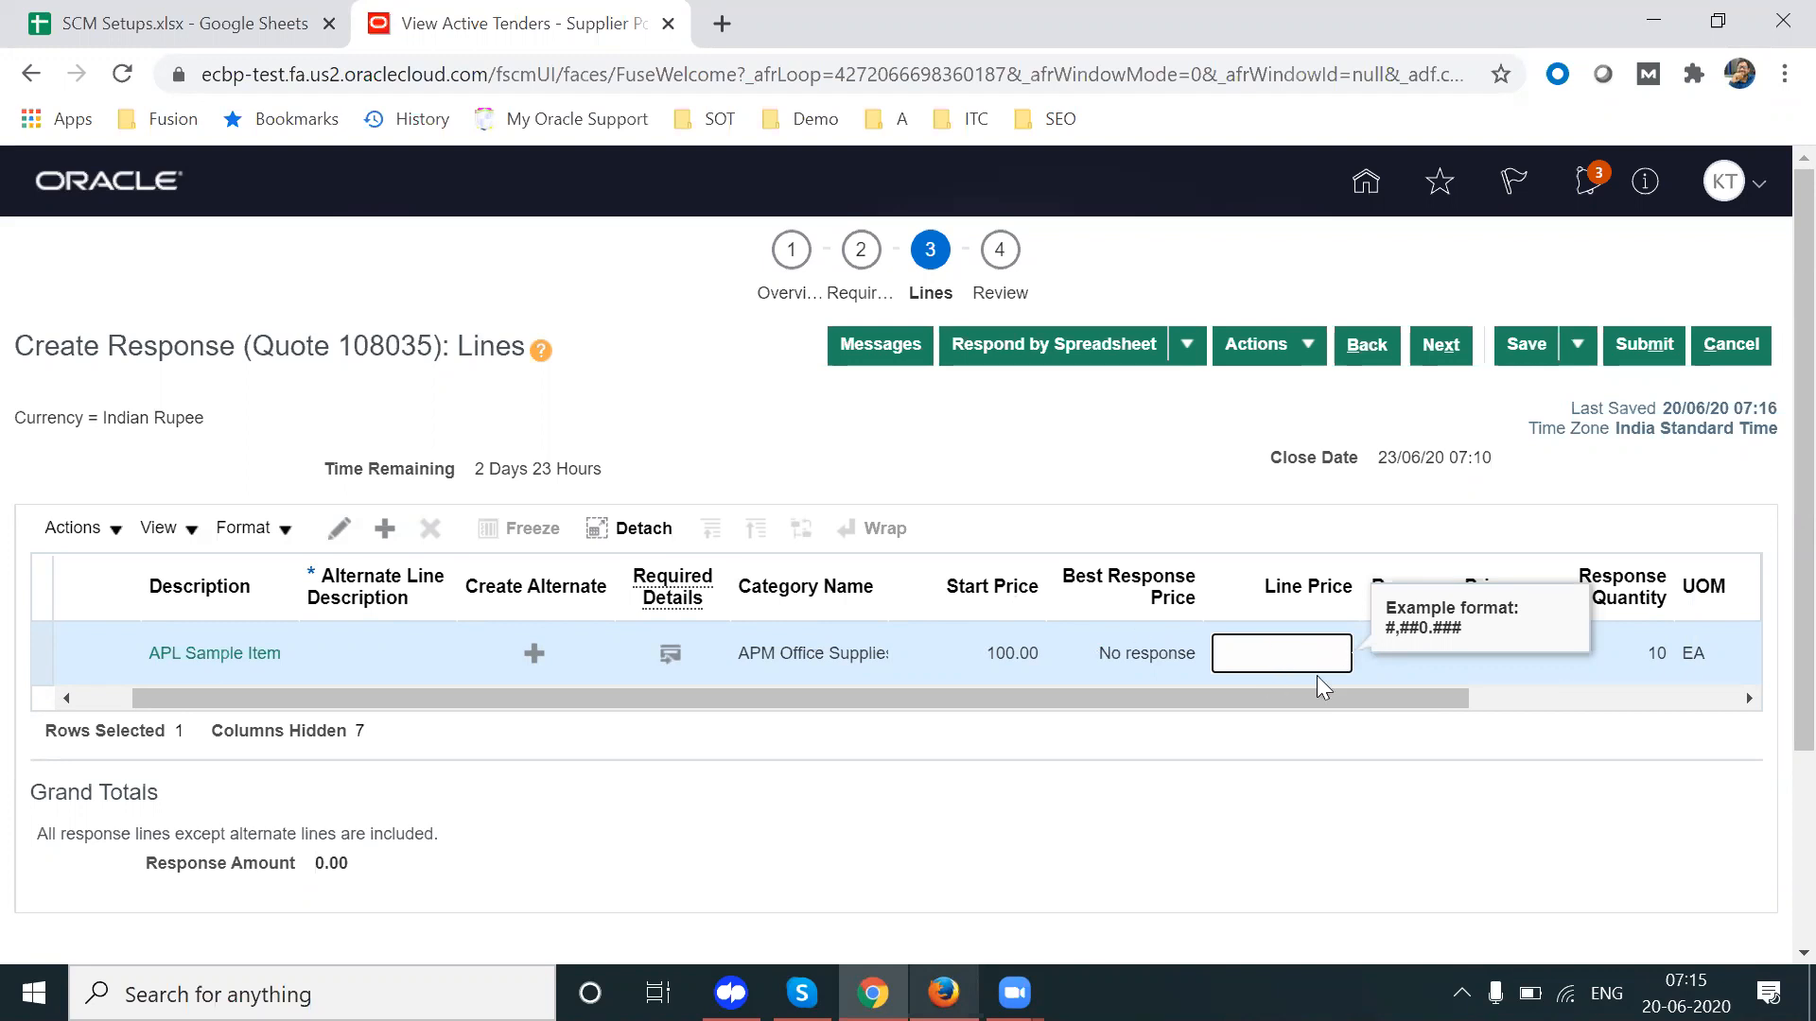
text(20)
key(Tab)
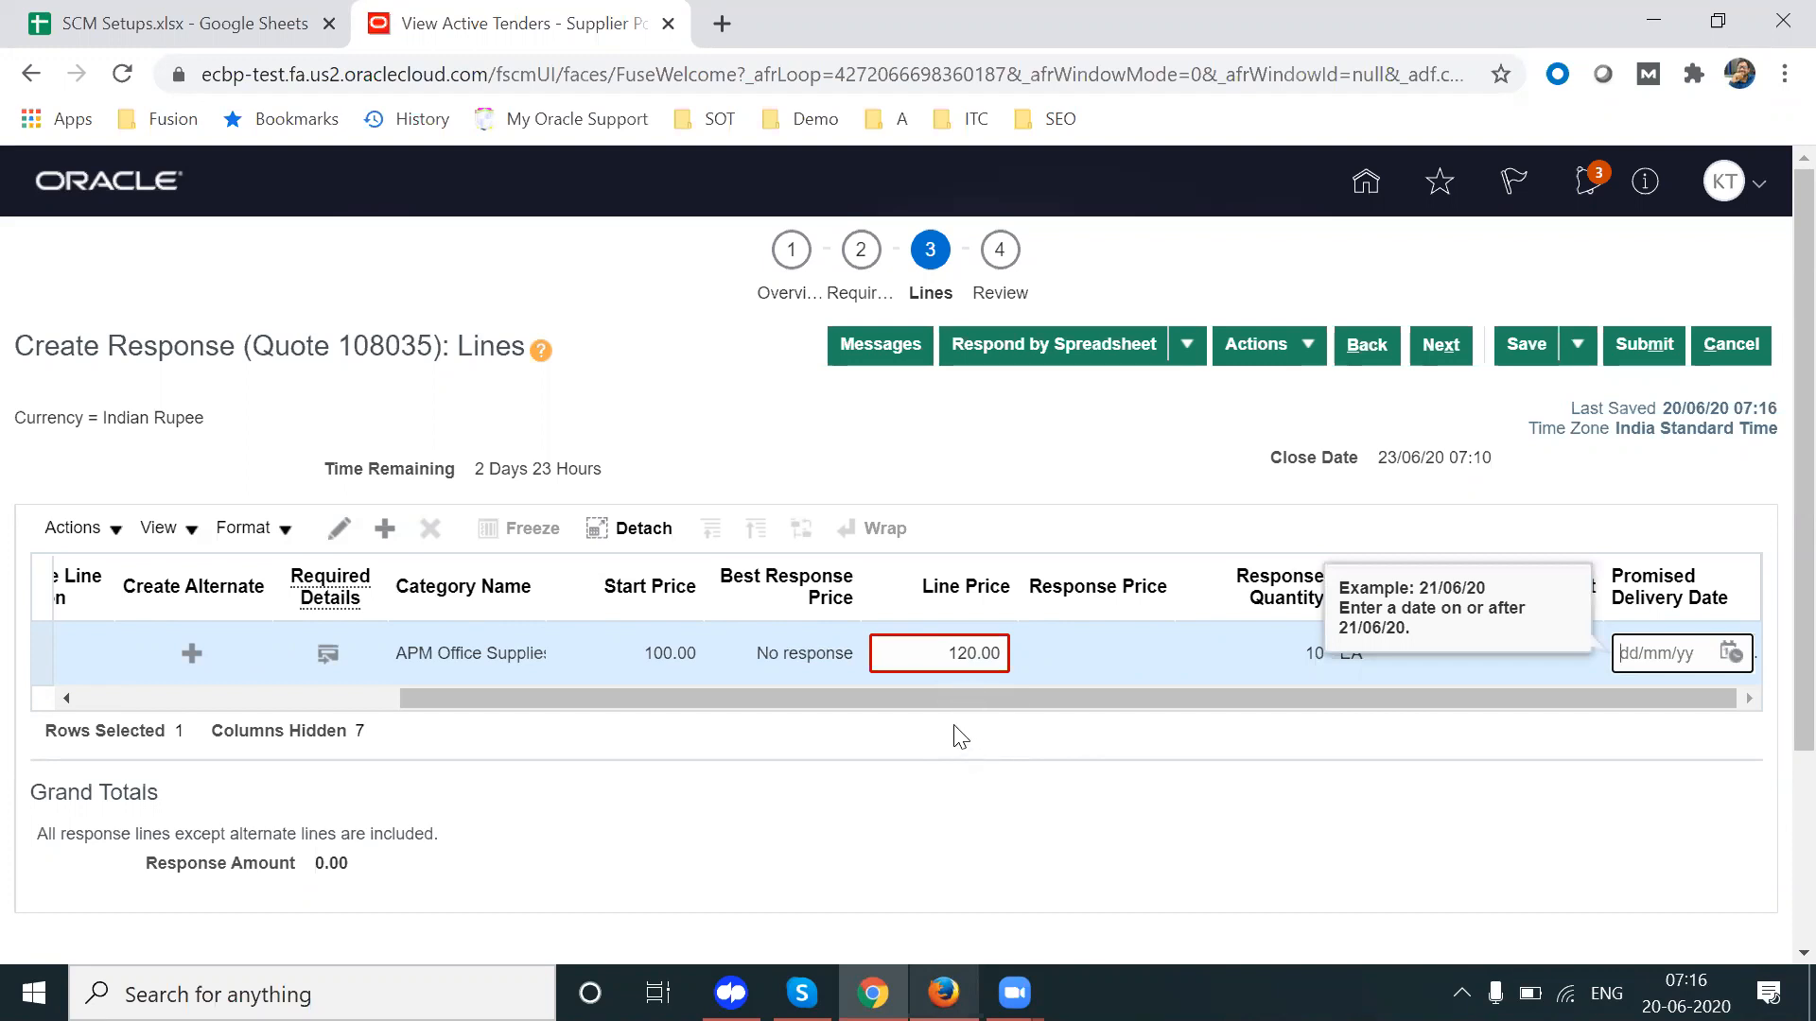
click(958, 653)
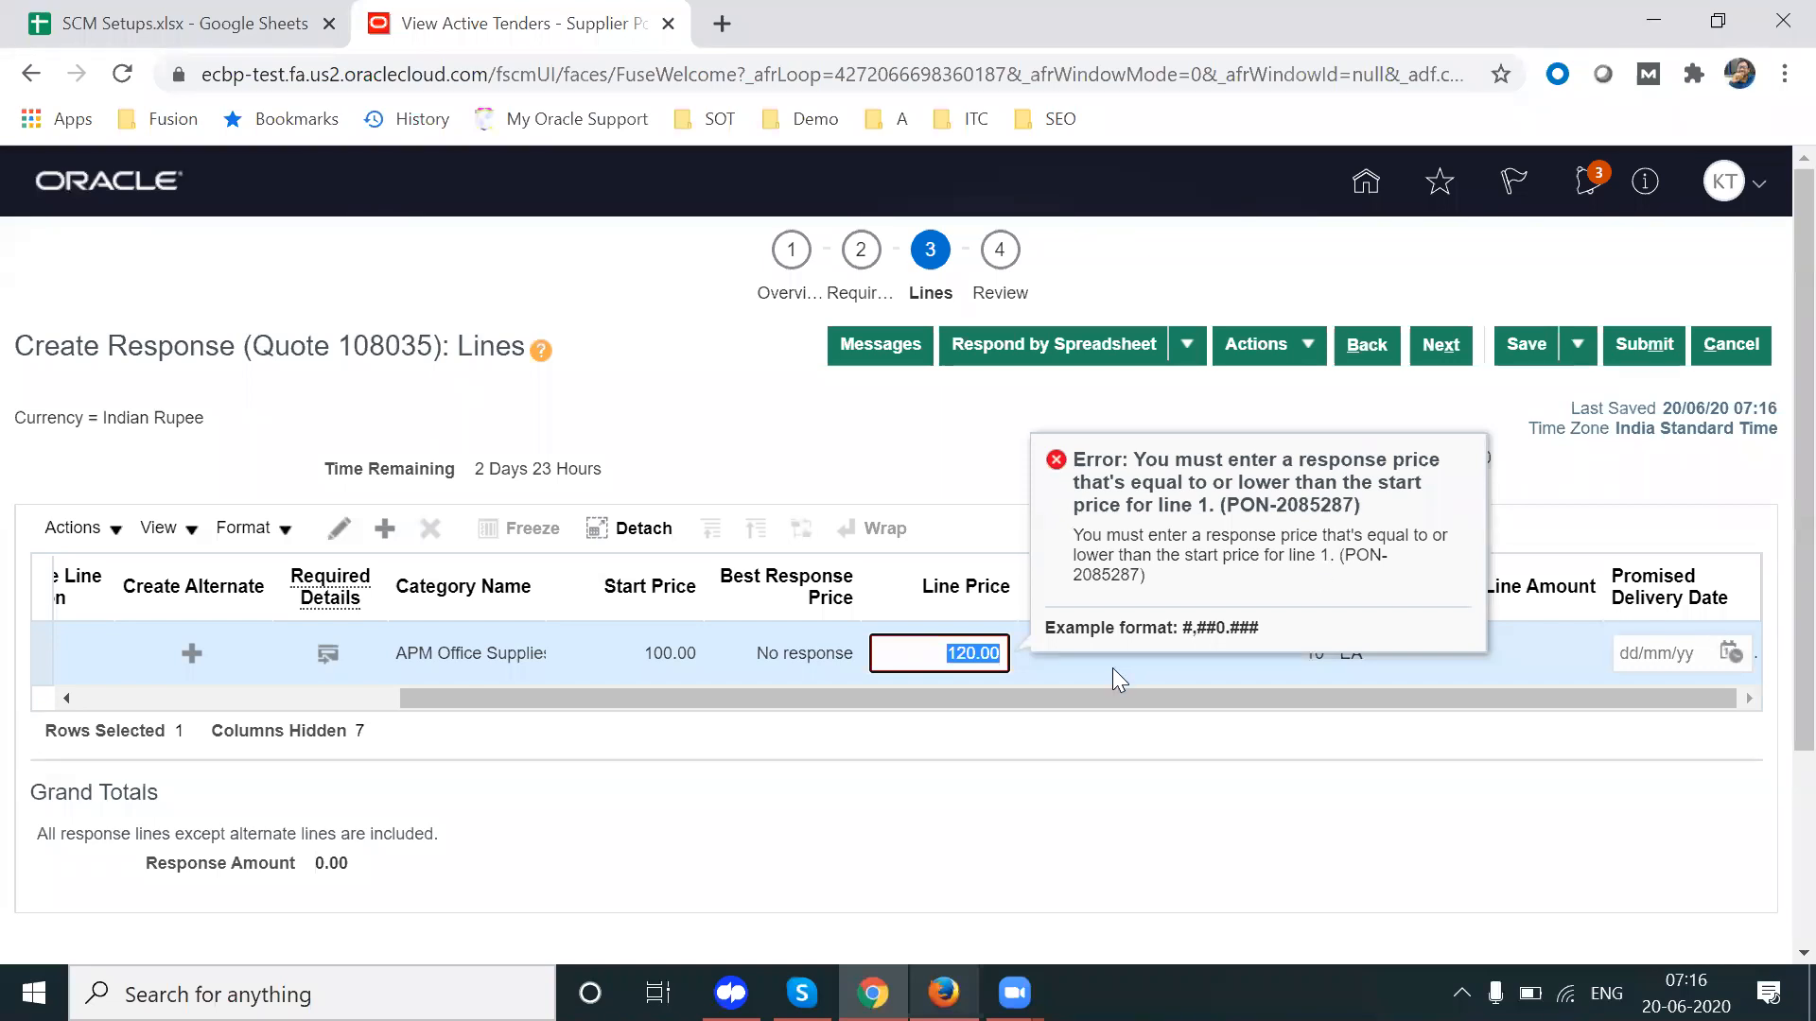
drag(1063, 700, 896, 726)
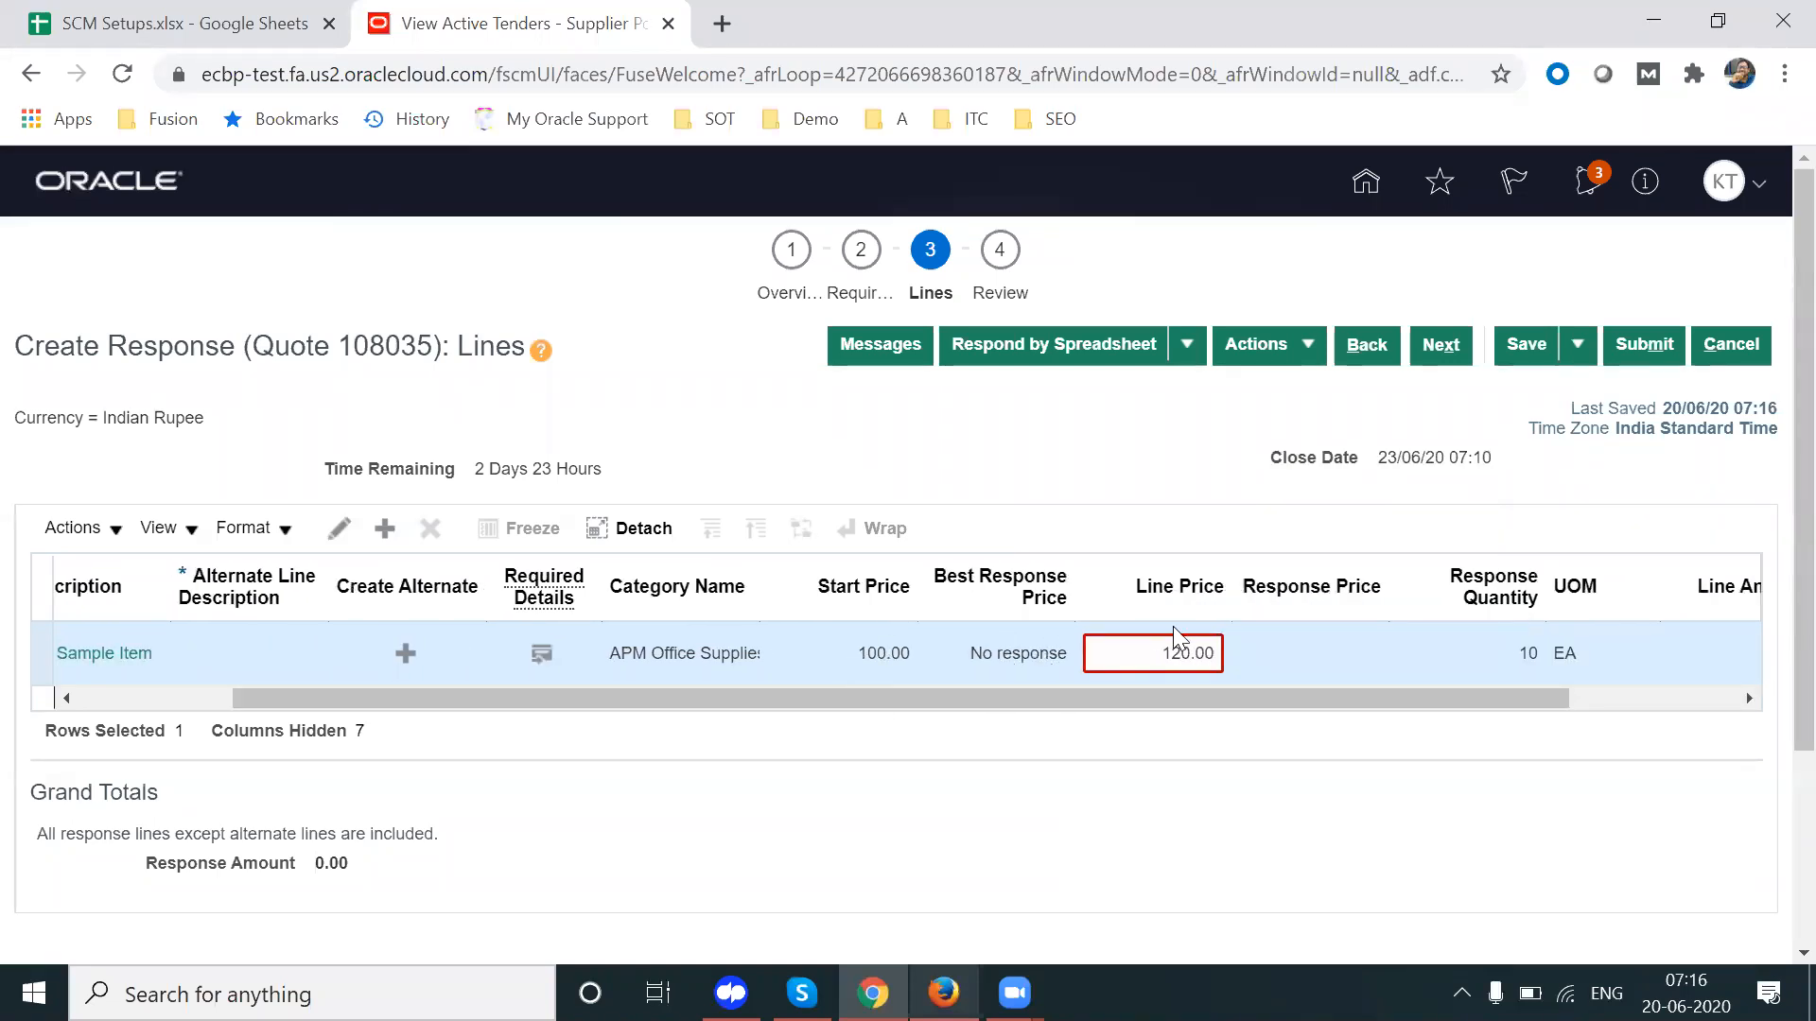
double_click(1128, 656)
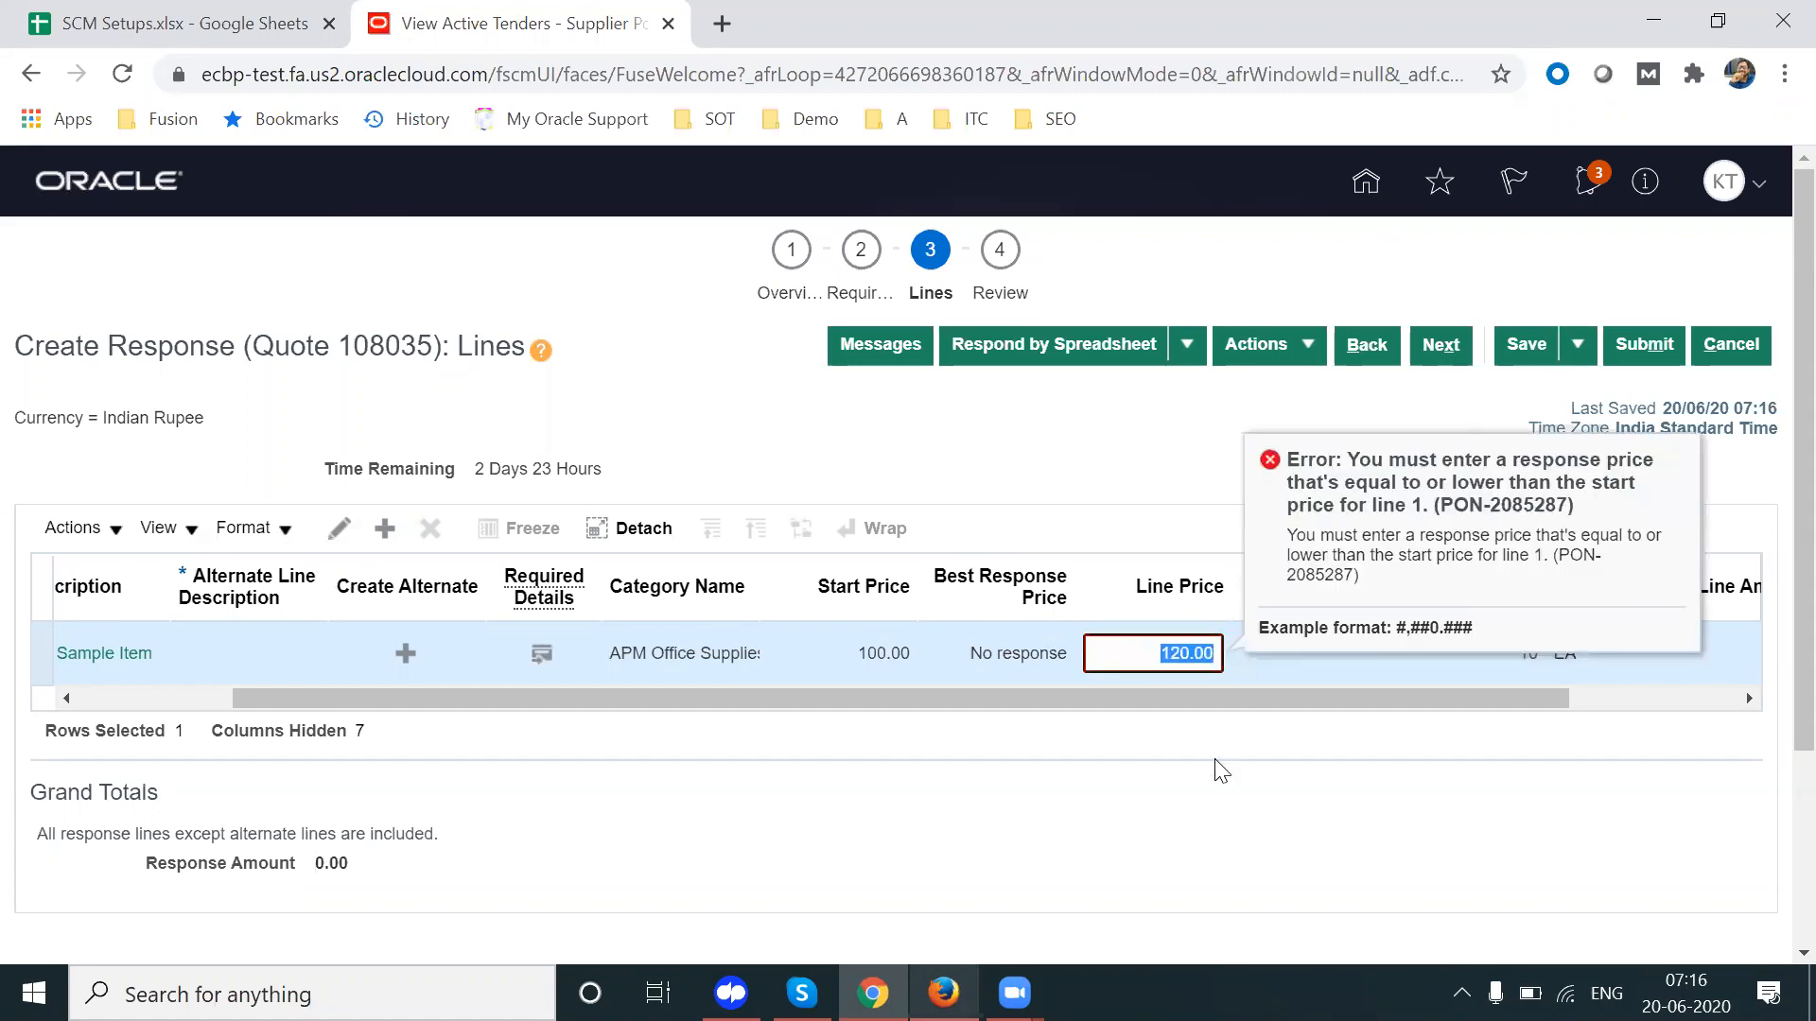
text(95)
key(Tab)
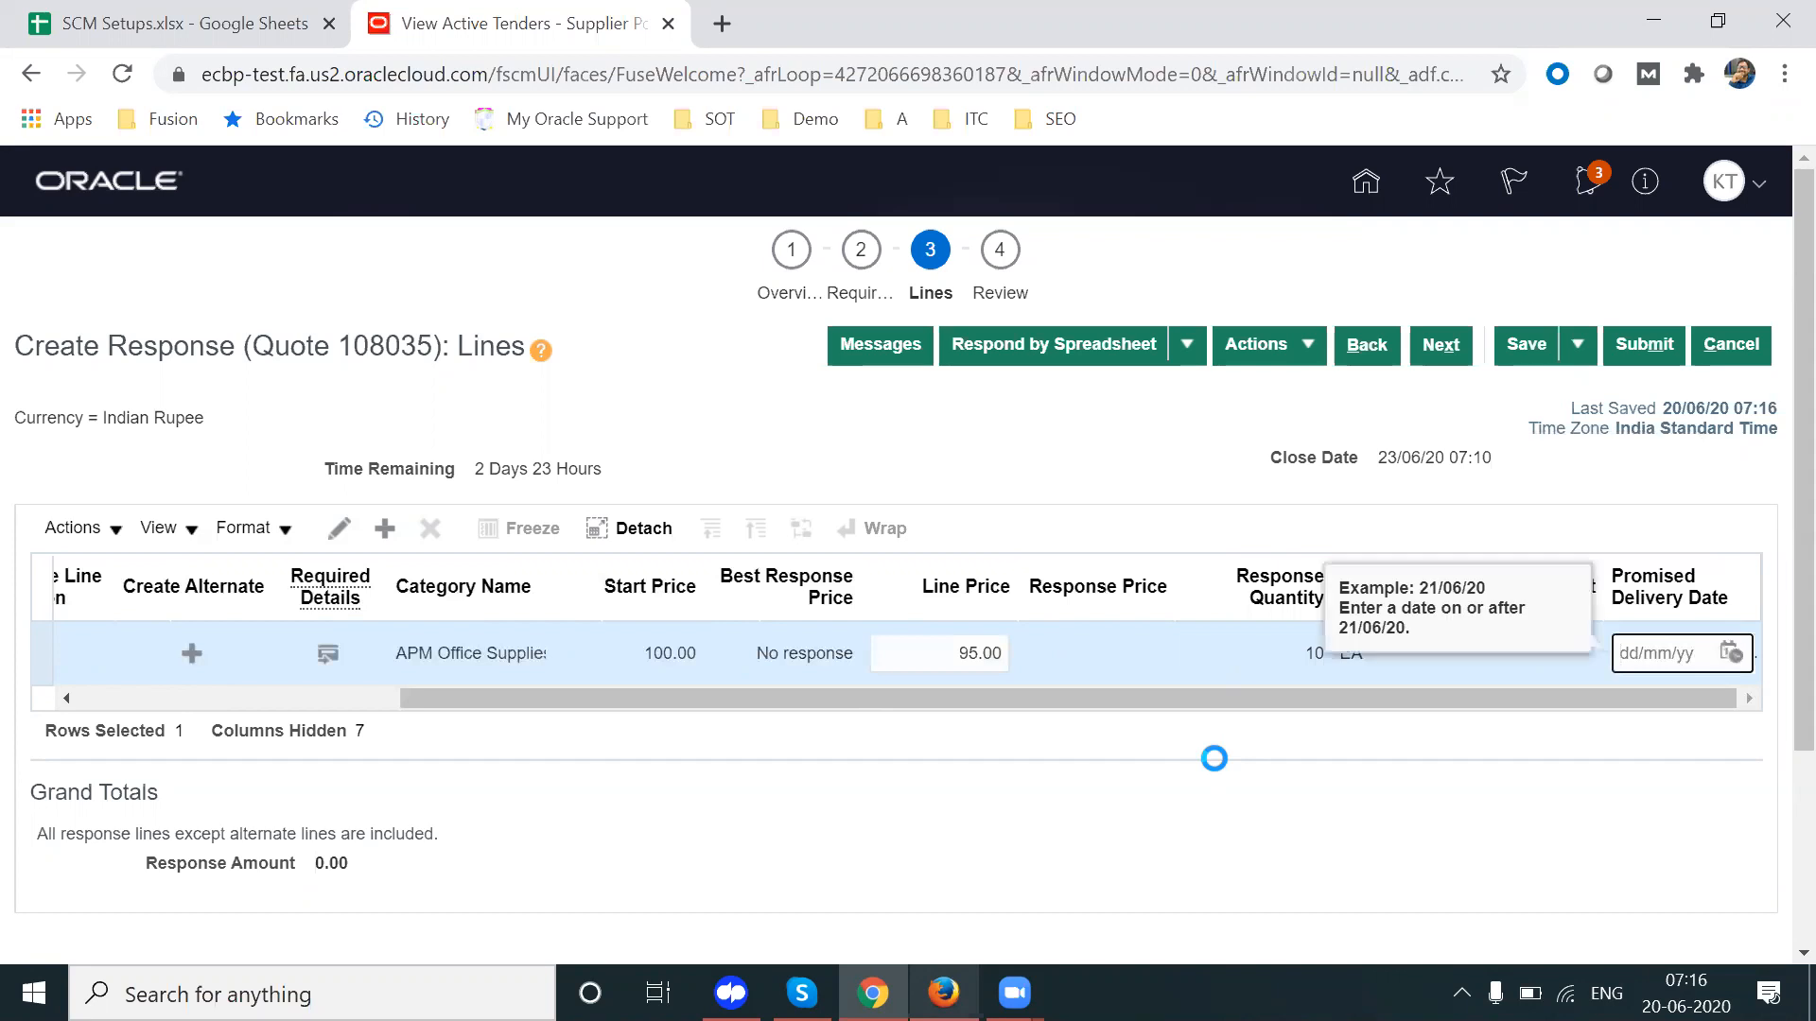
Step: Set line 1's promised delivery date to 26/06/20 and open its full details
click(1734, 650)
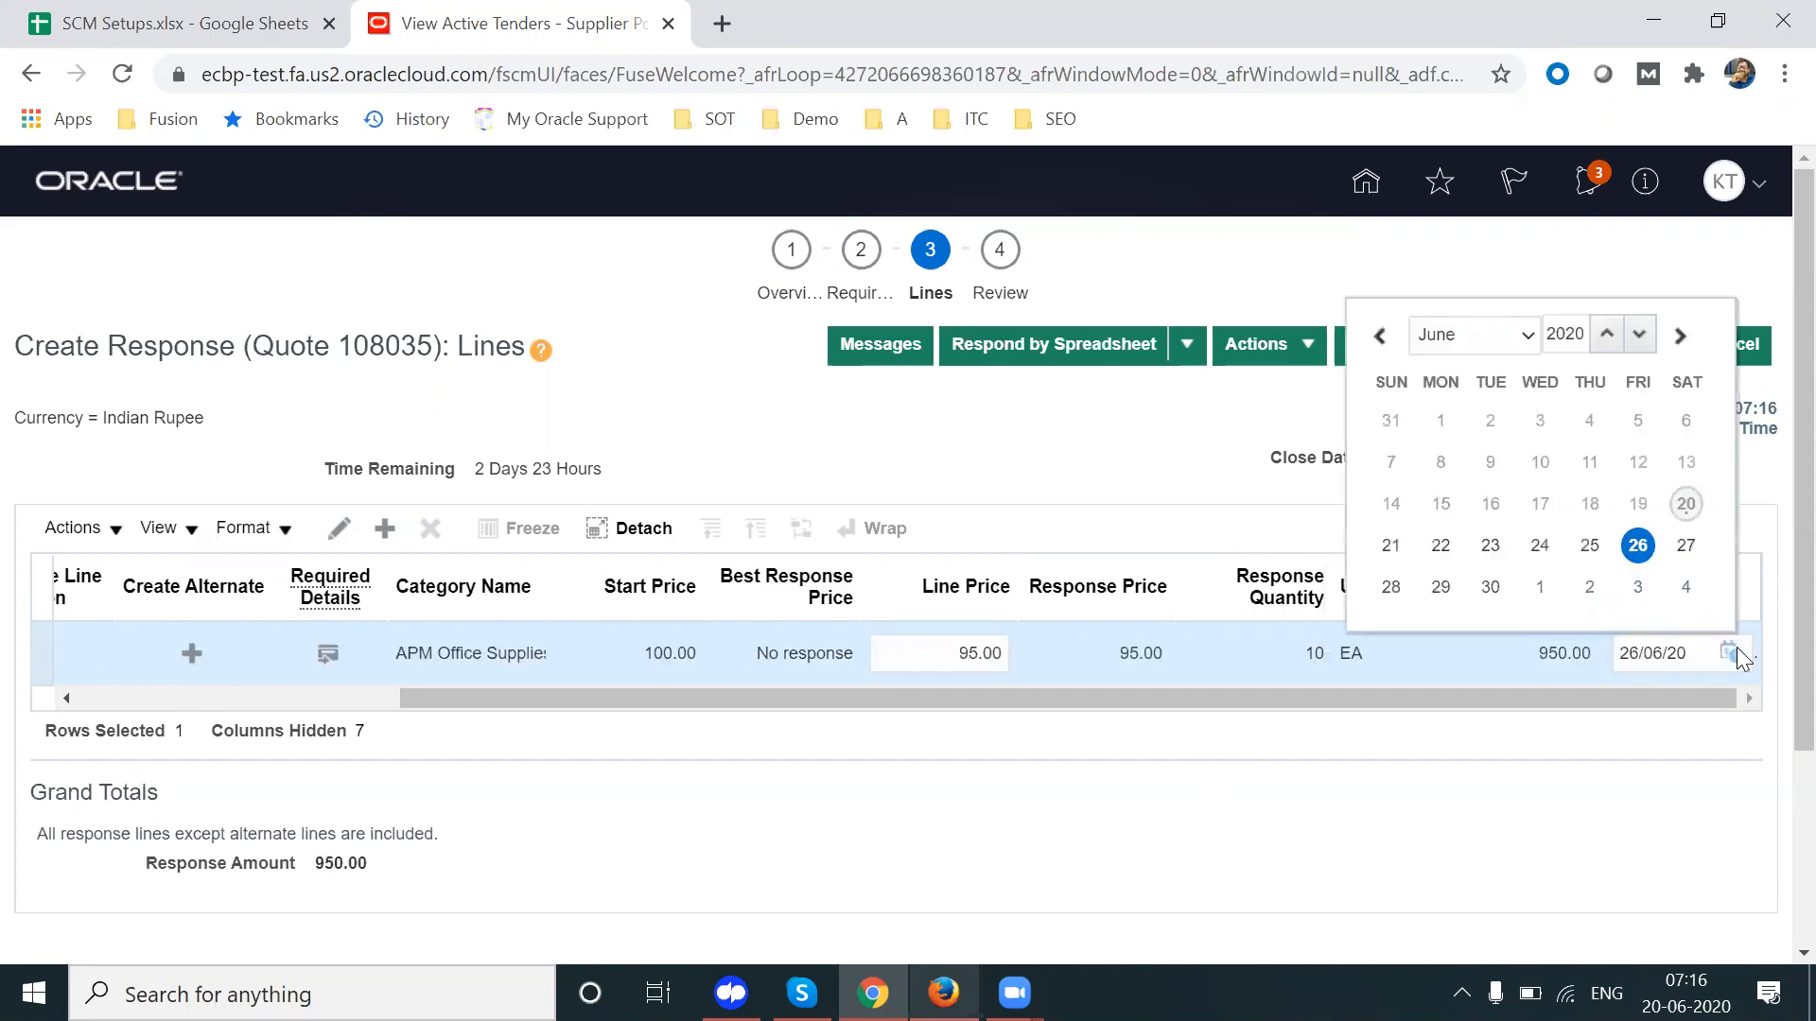
click(1654, 726)
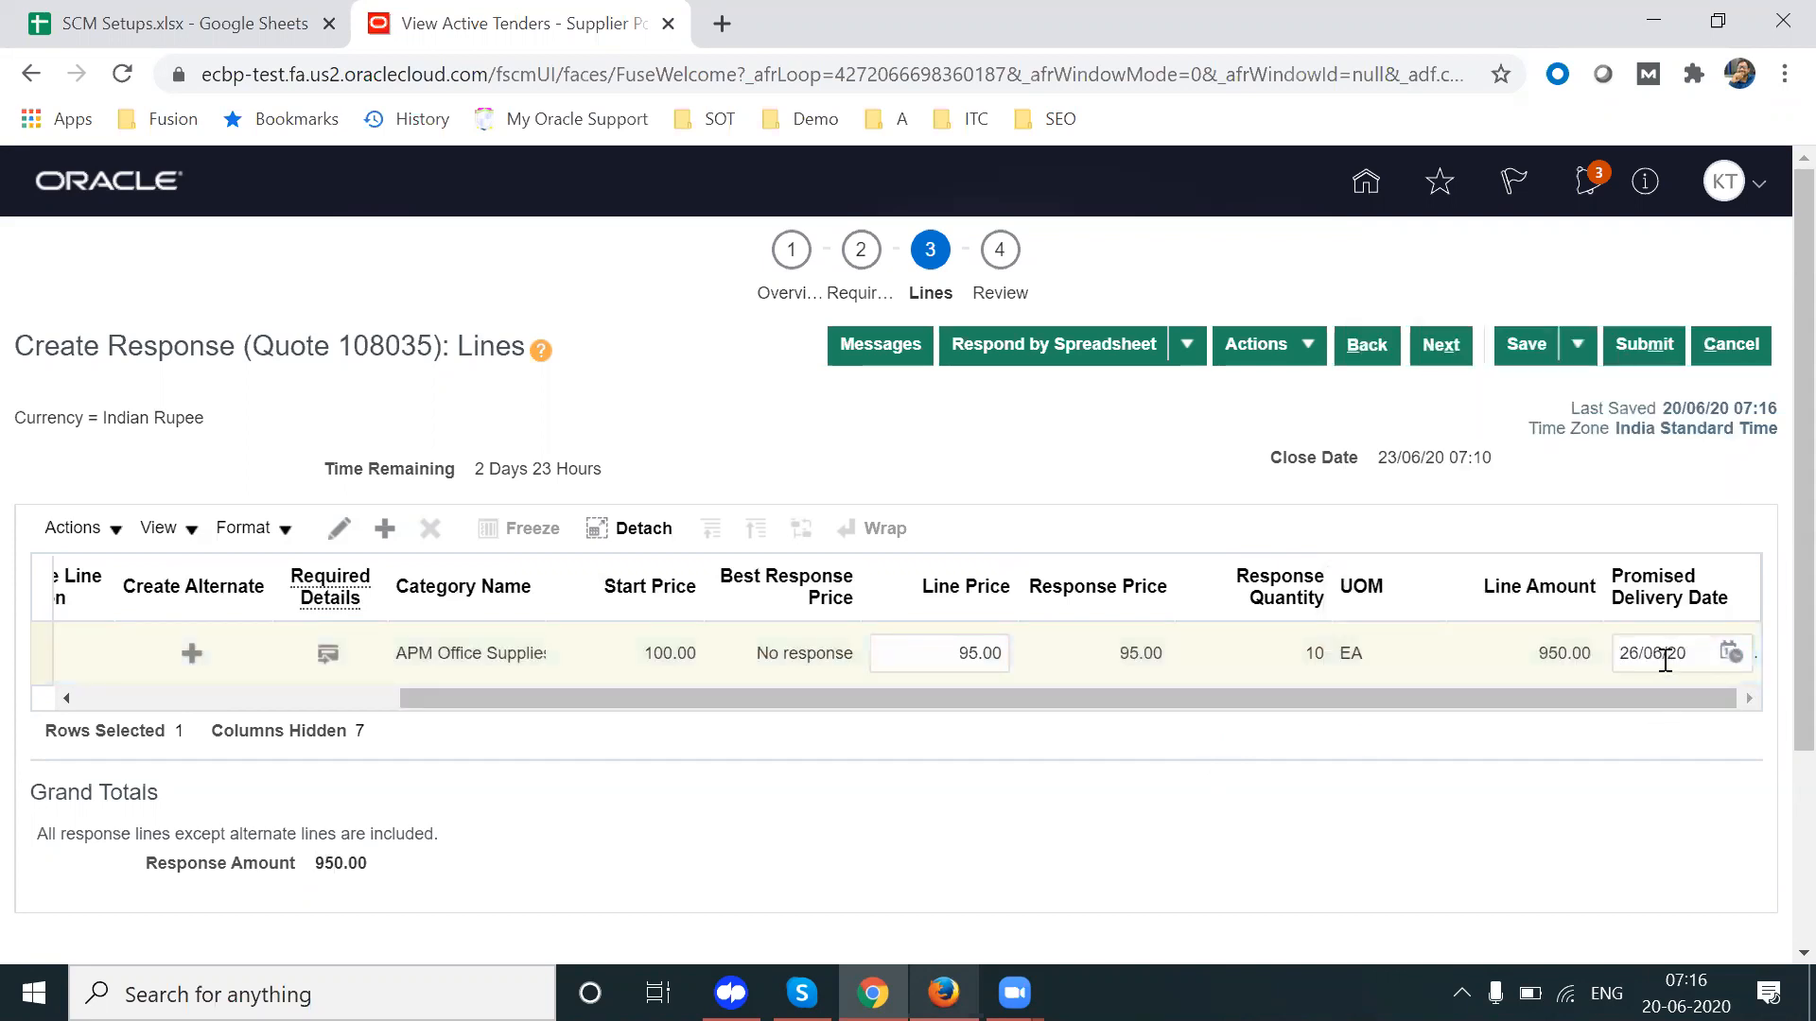
click(1666, 661)
key(ctrl+a)
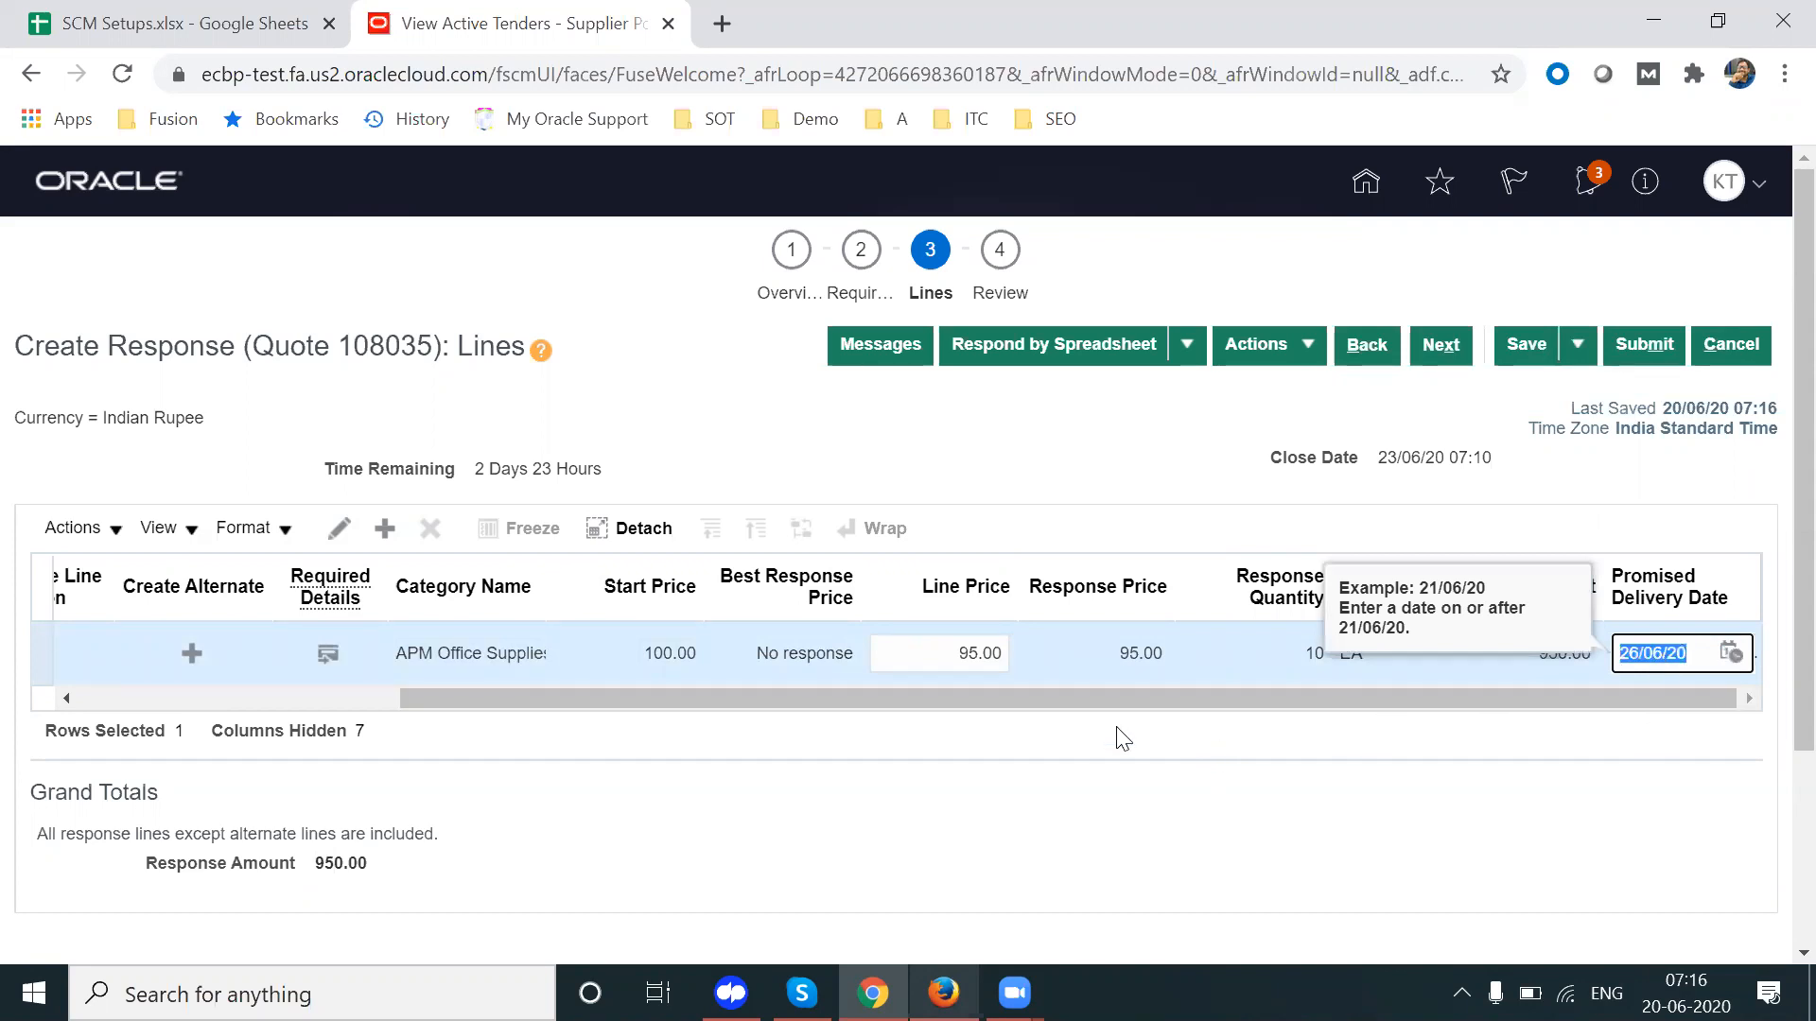
click(336, 526)
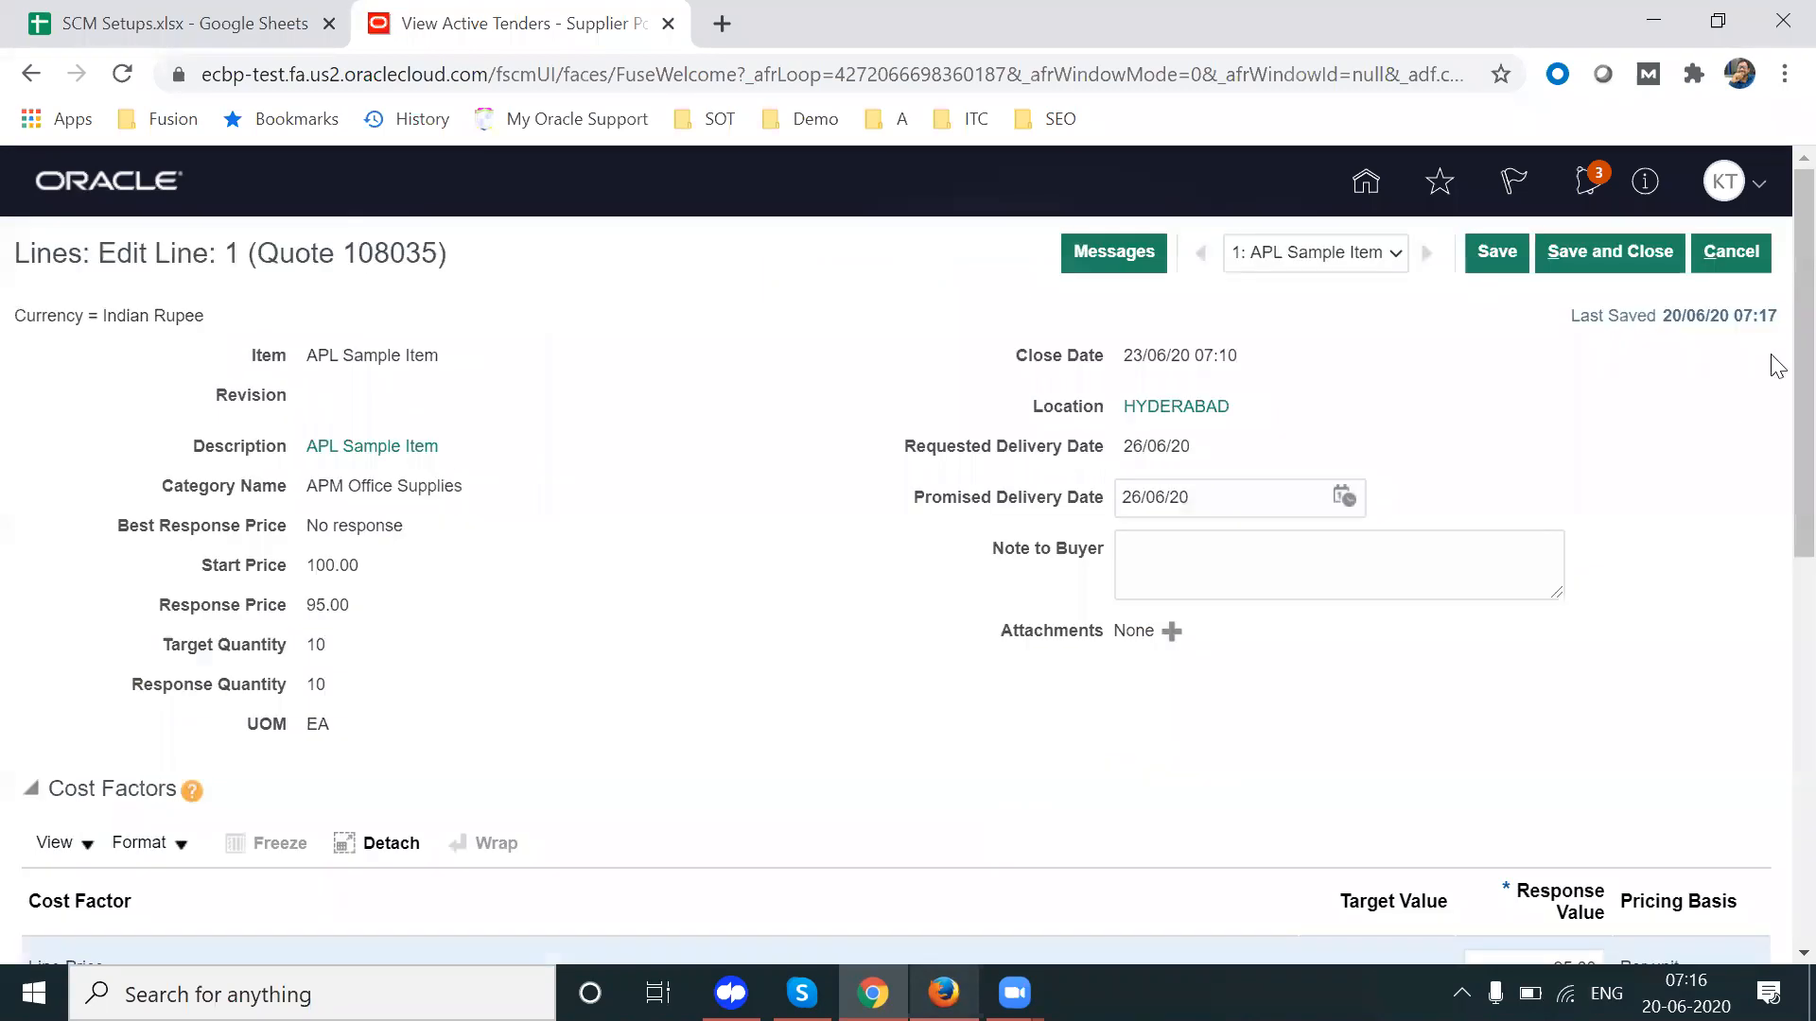
Step: Enter line 1 cost factors of 1% insurance and 2.00 freight
scroll(1774, 426, down, 3)
scroll(1778, 482, down, 1)
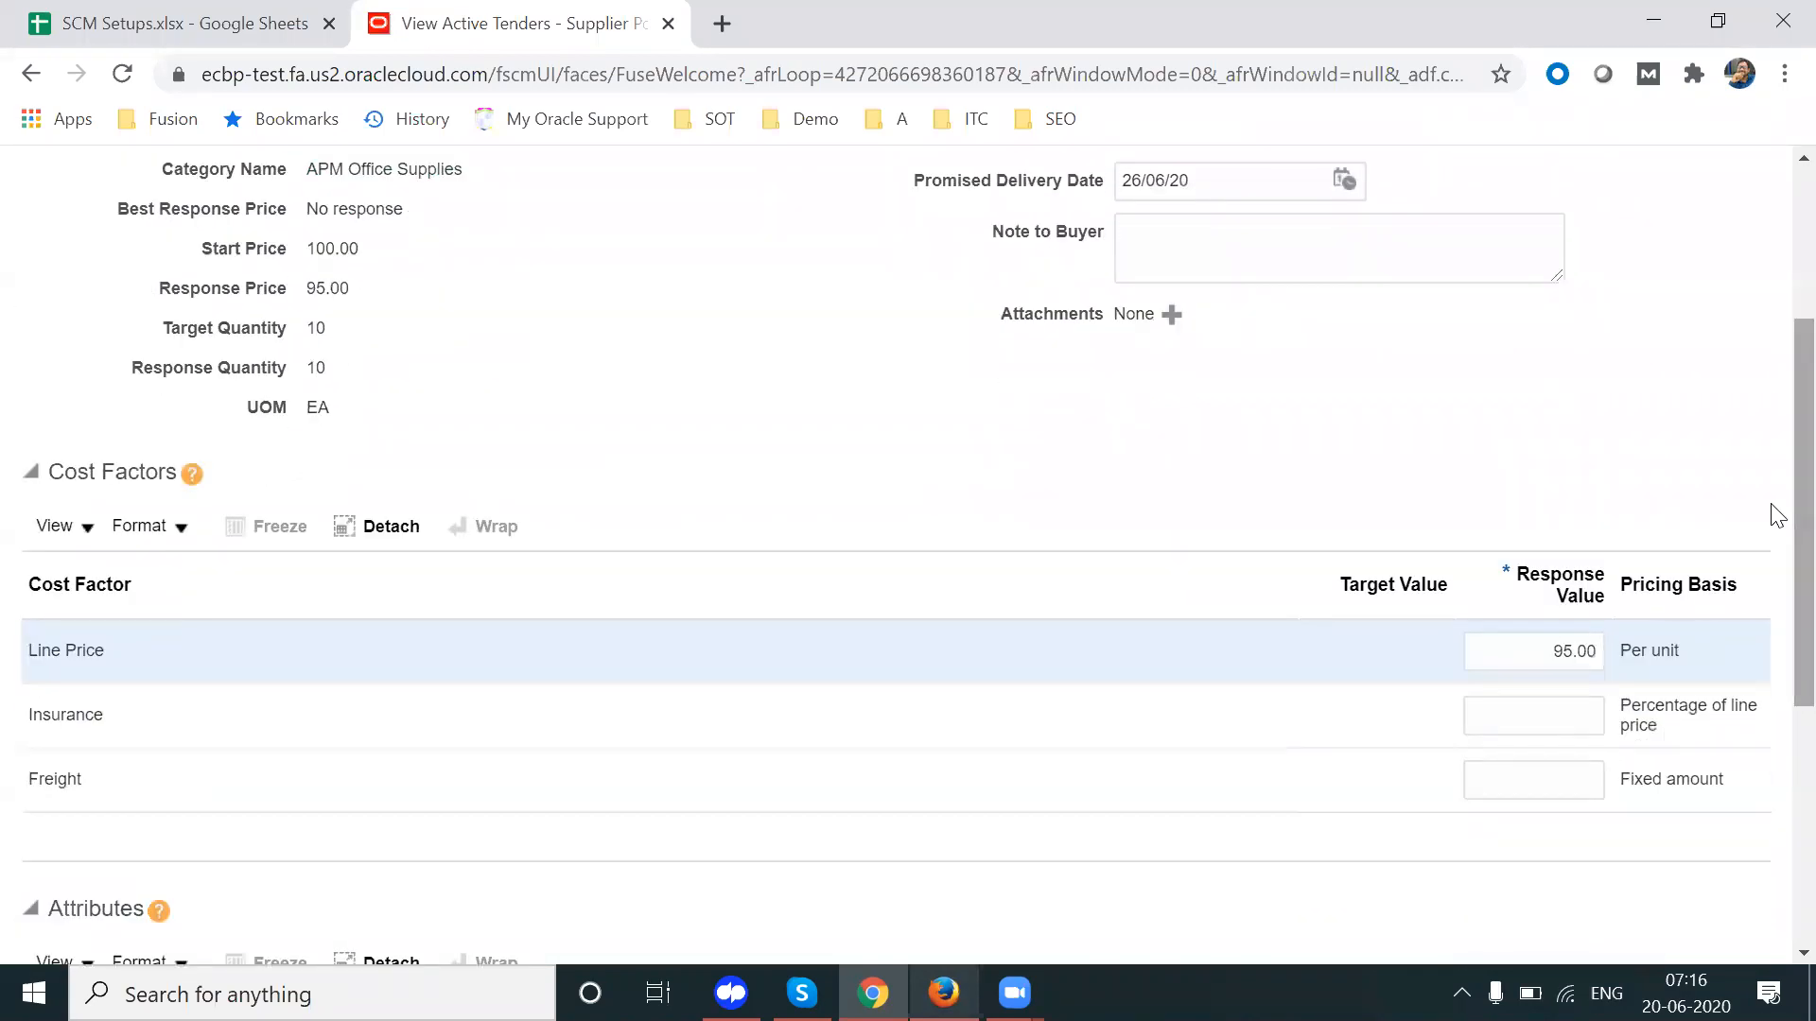
click(1540, 715)
text(1)
key(Tab)
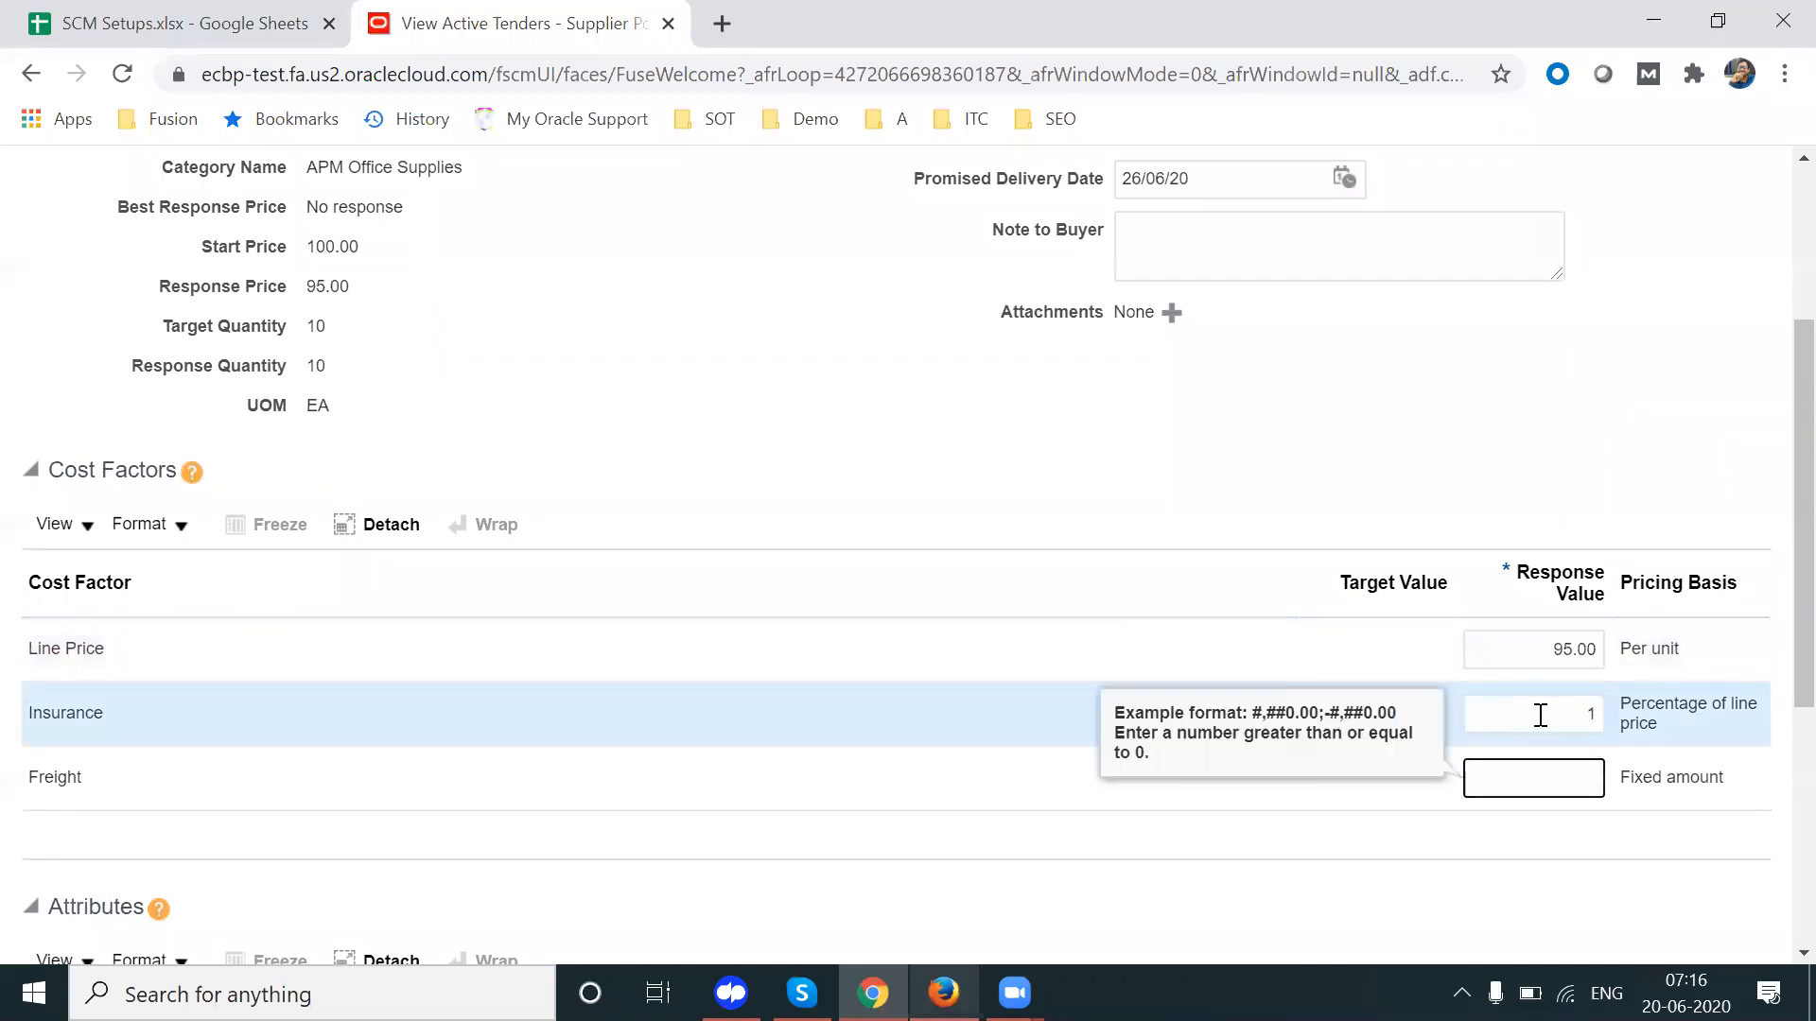
text(2)
key(Tab)
click(1568, 780)
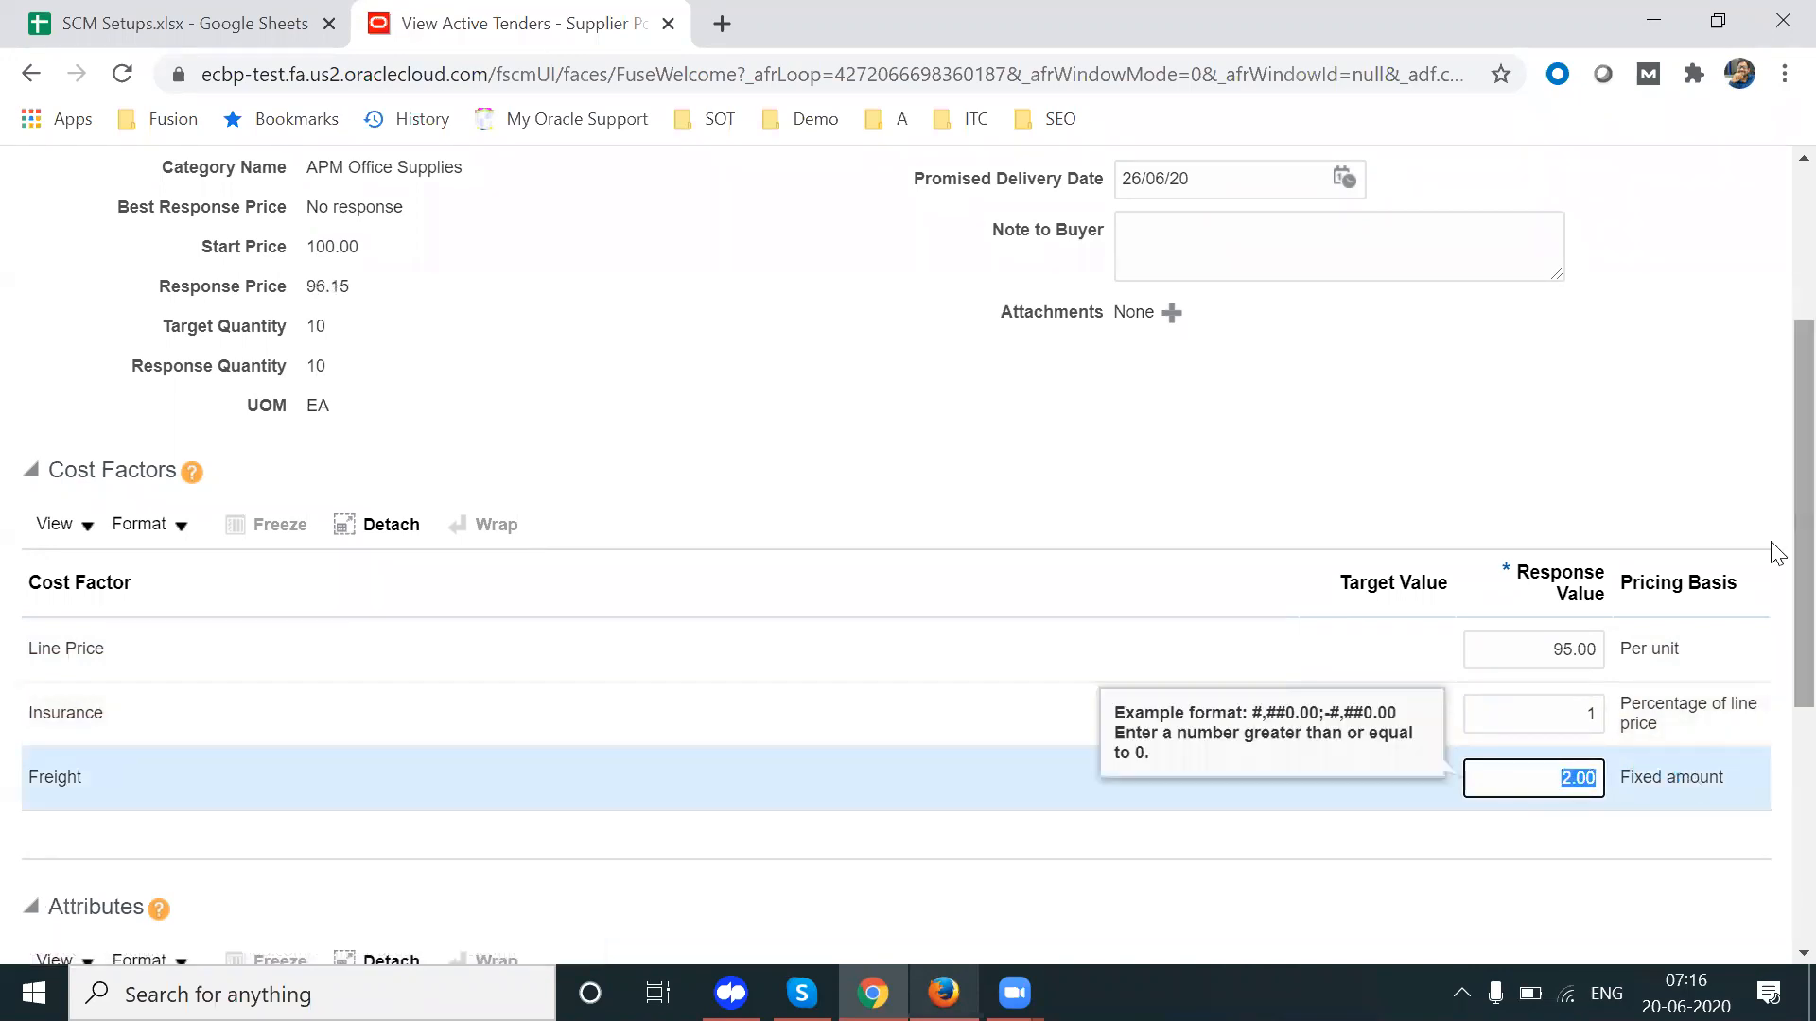
Step: Answer warranty with '5 Years' and colours with 'white, red, yellow', then save the line
scroll(1772, 586, down, 4)
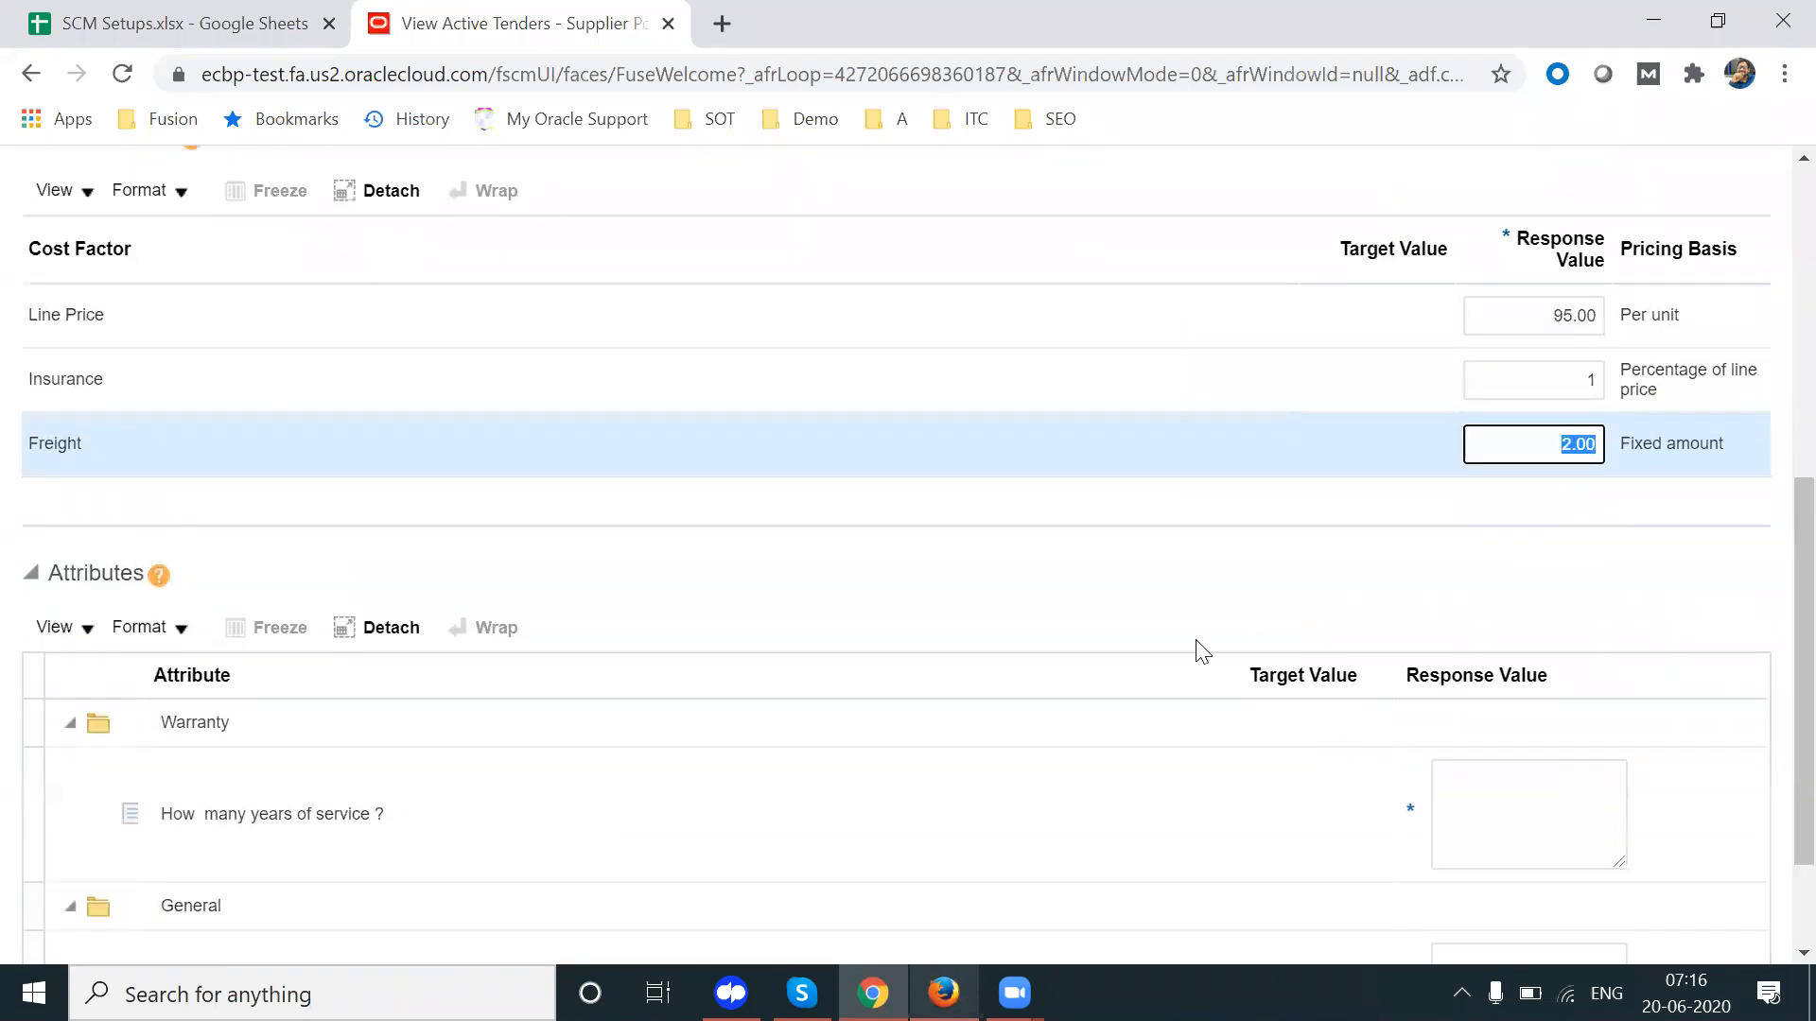
scroll(1773, 707, down, 2)
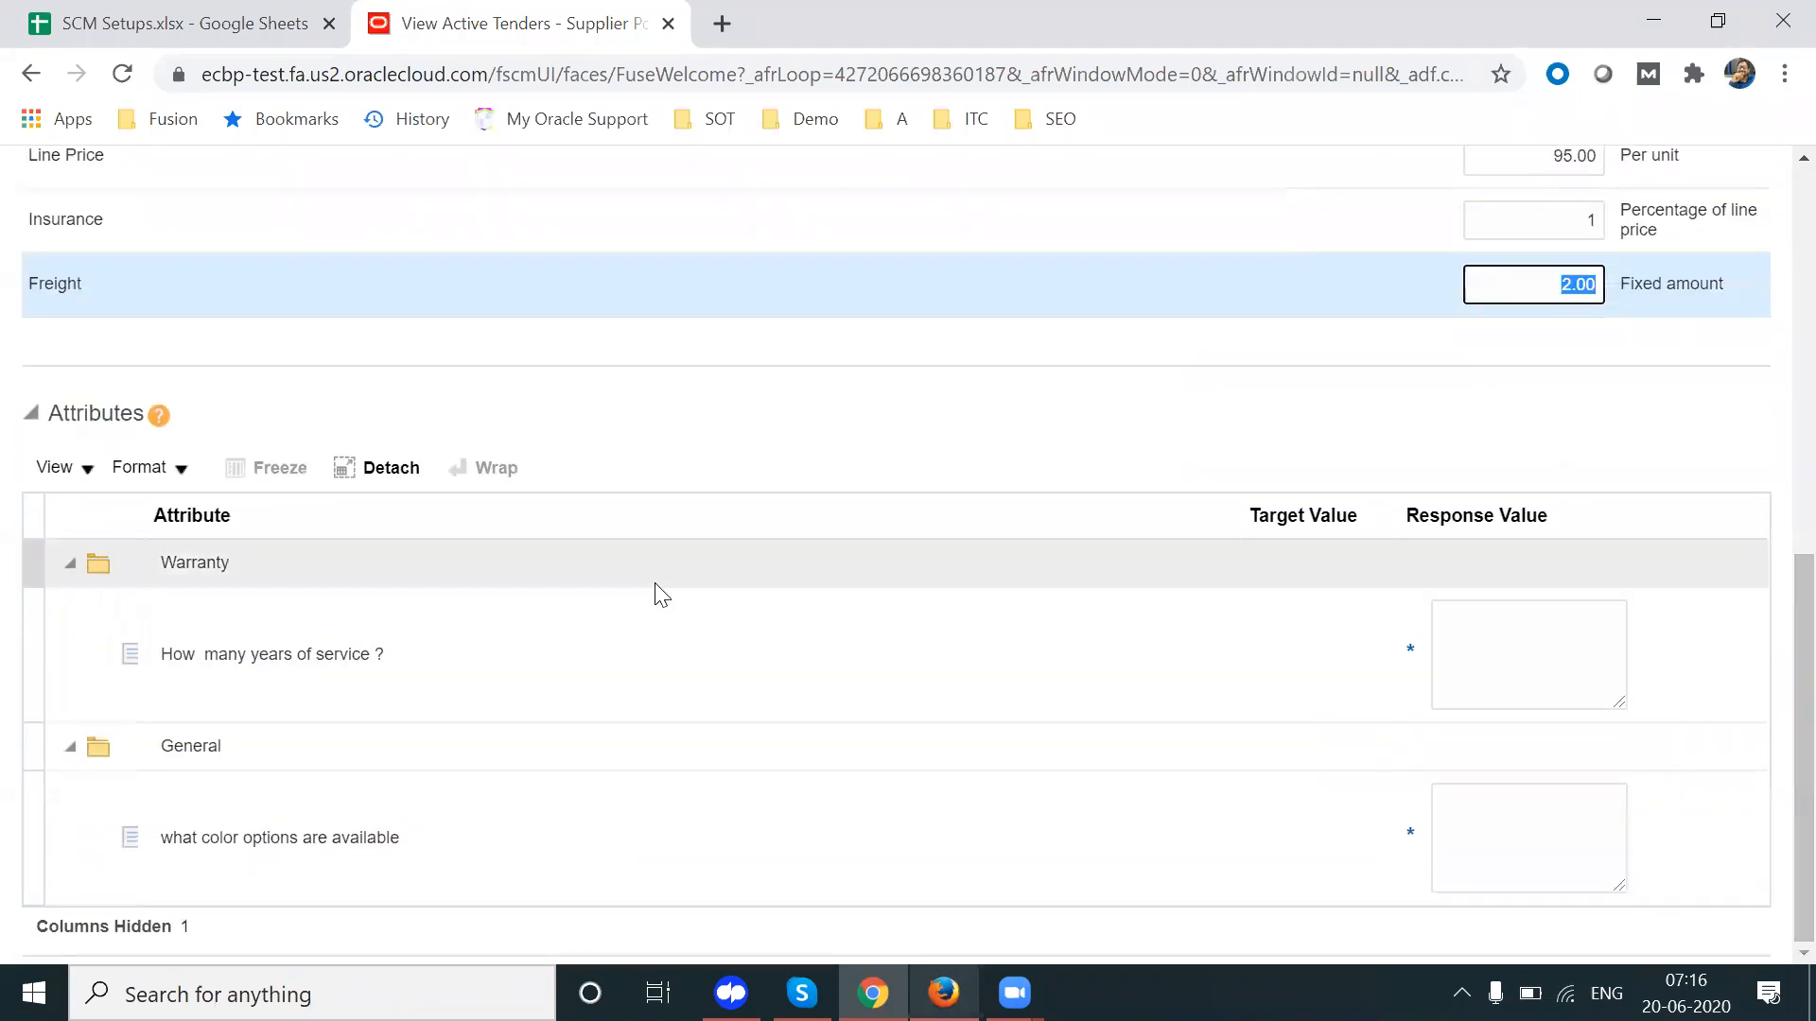
click(1572, 646)
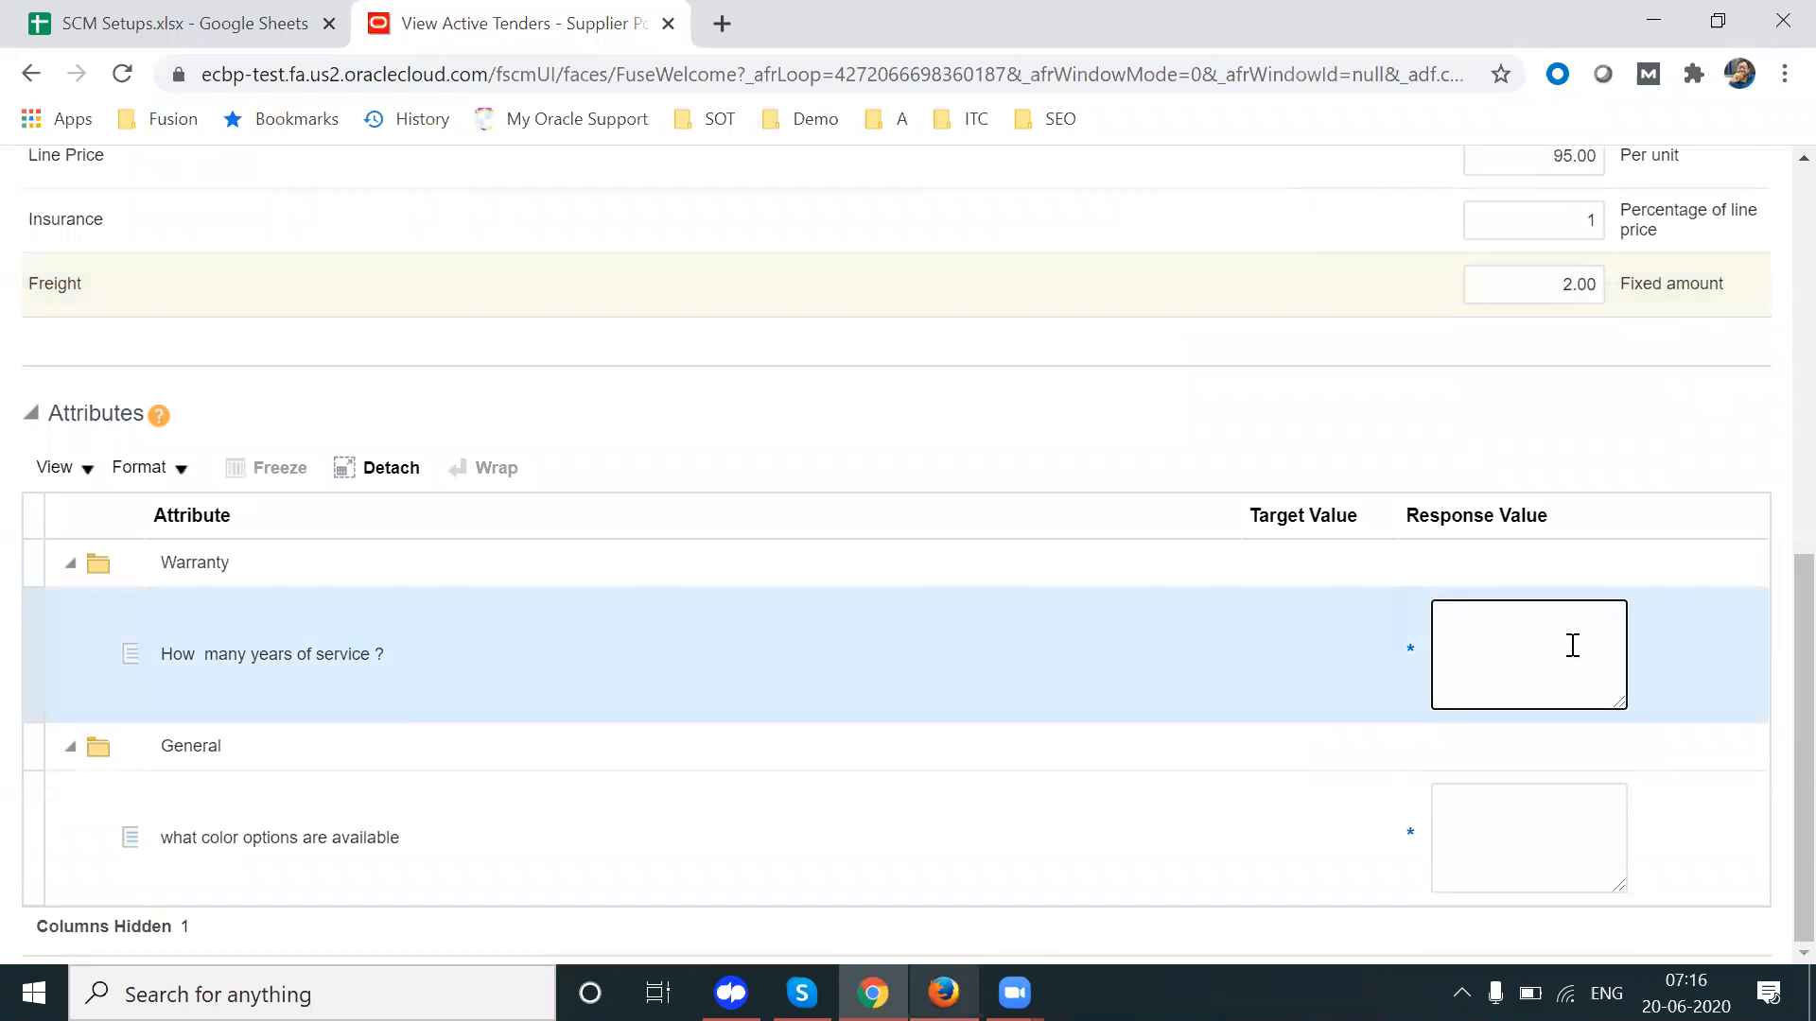
text(5 Years)
click(1535, 865)
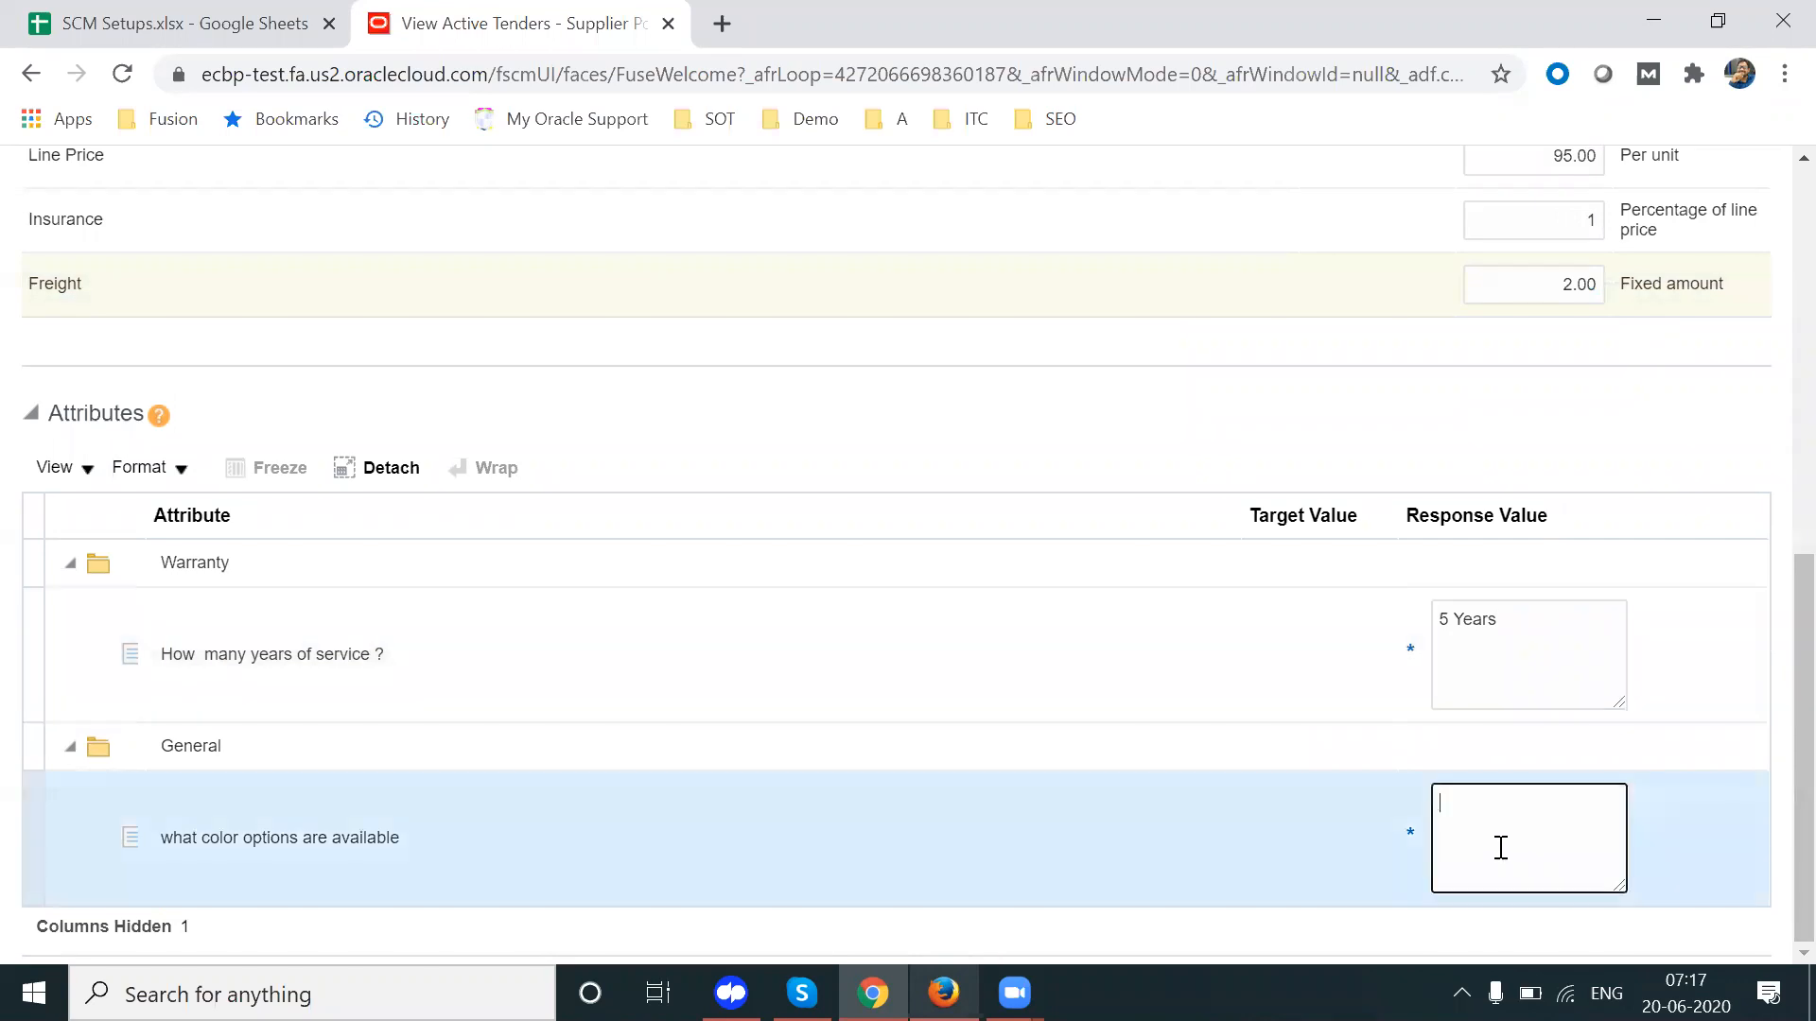
text(white , red )
text(yellow.)
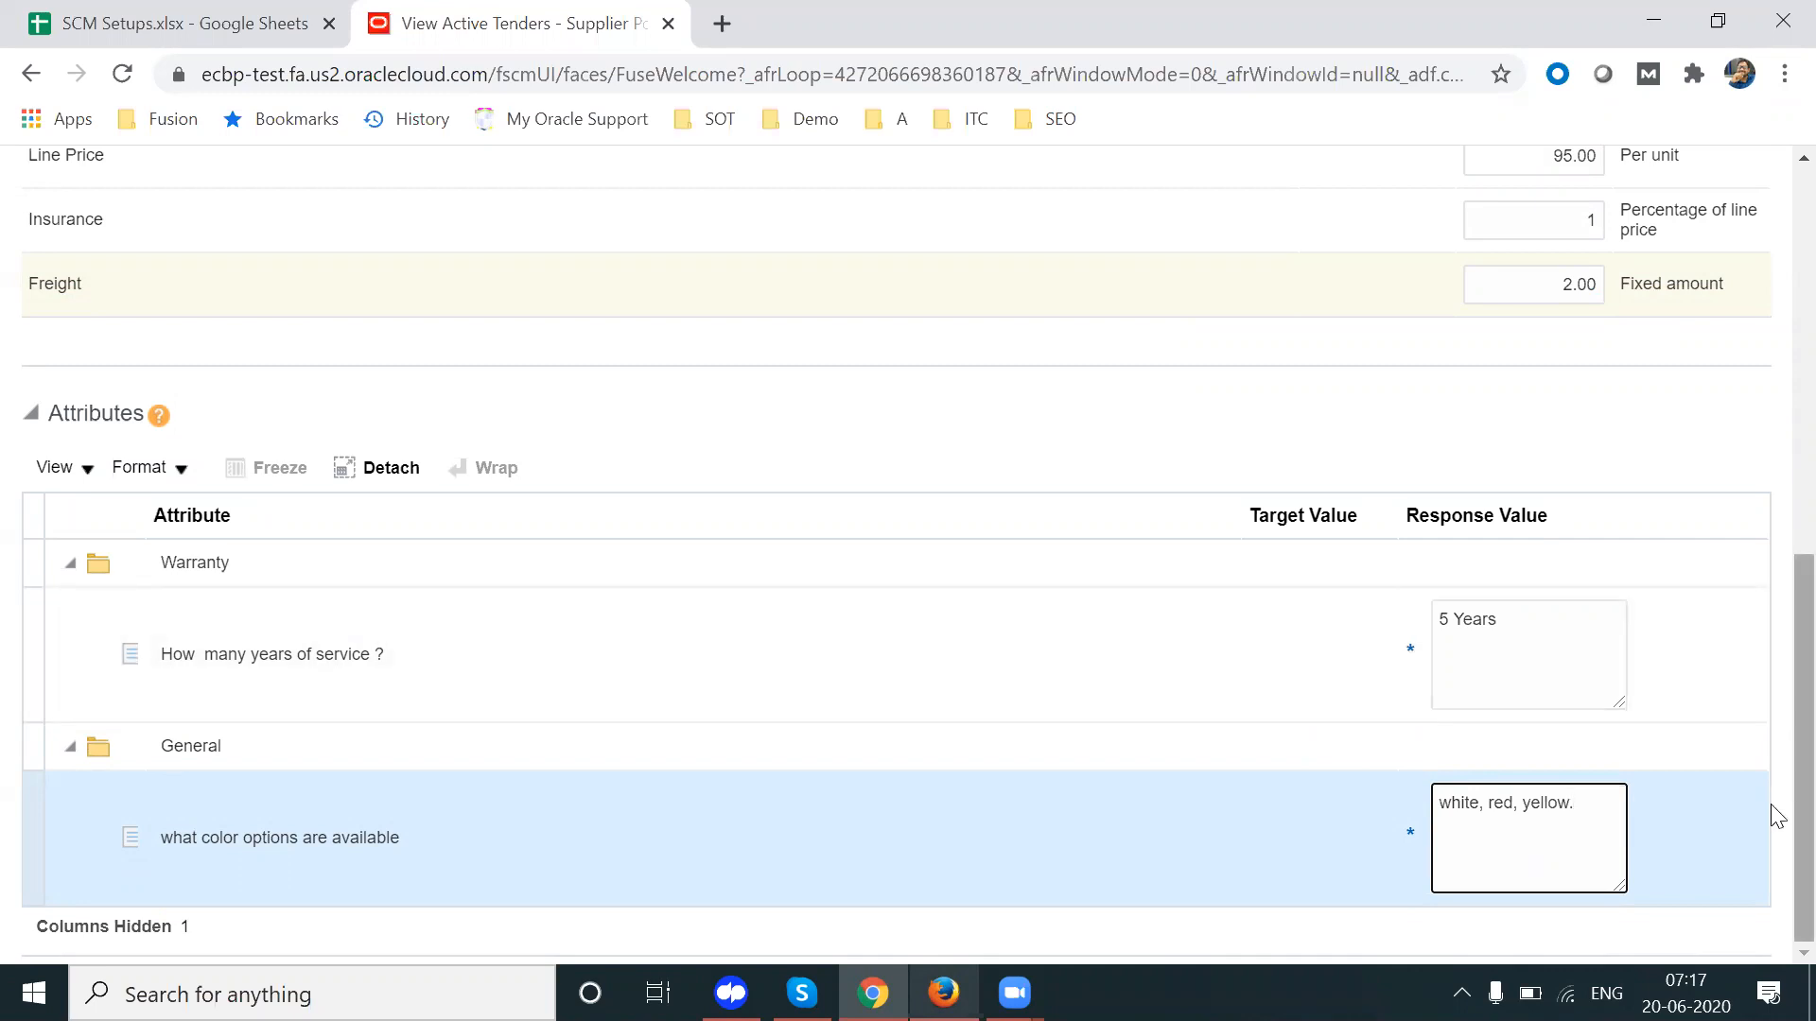
scroll(1770, 800, up, 9)
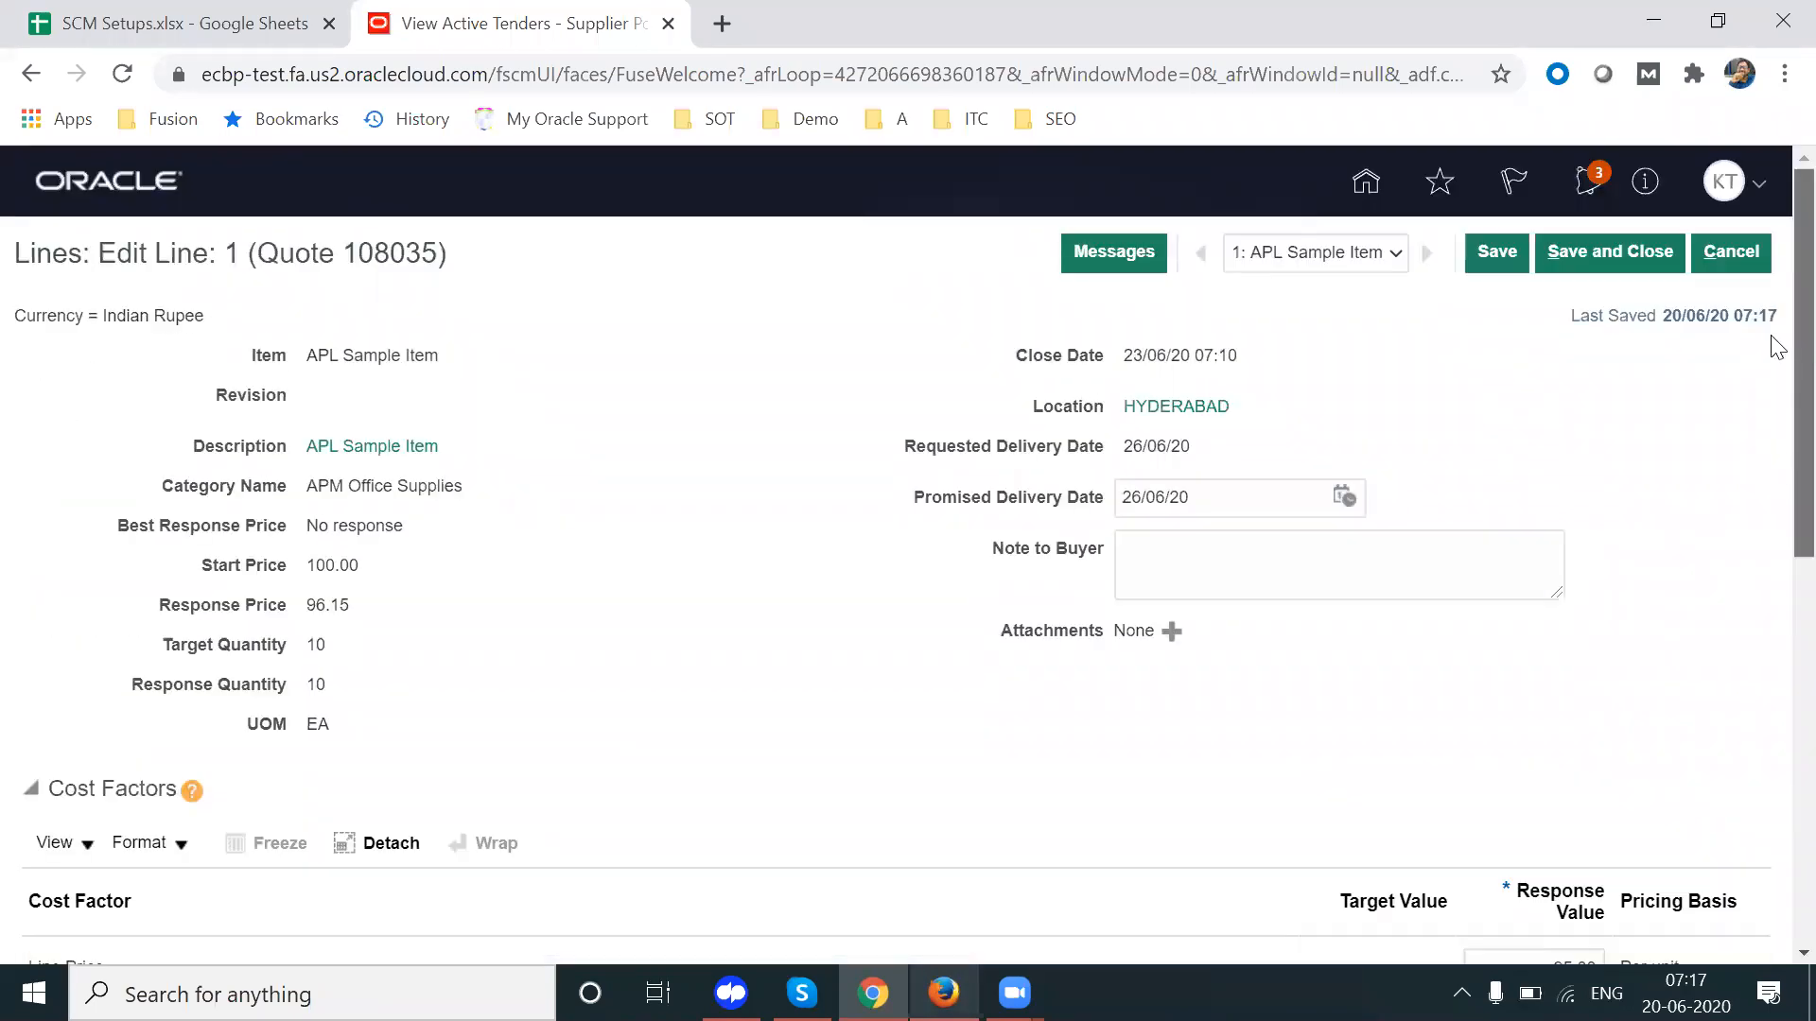
click(1581, 254)
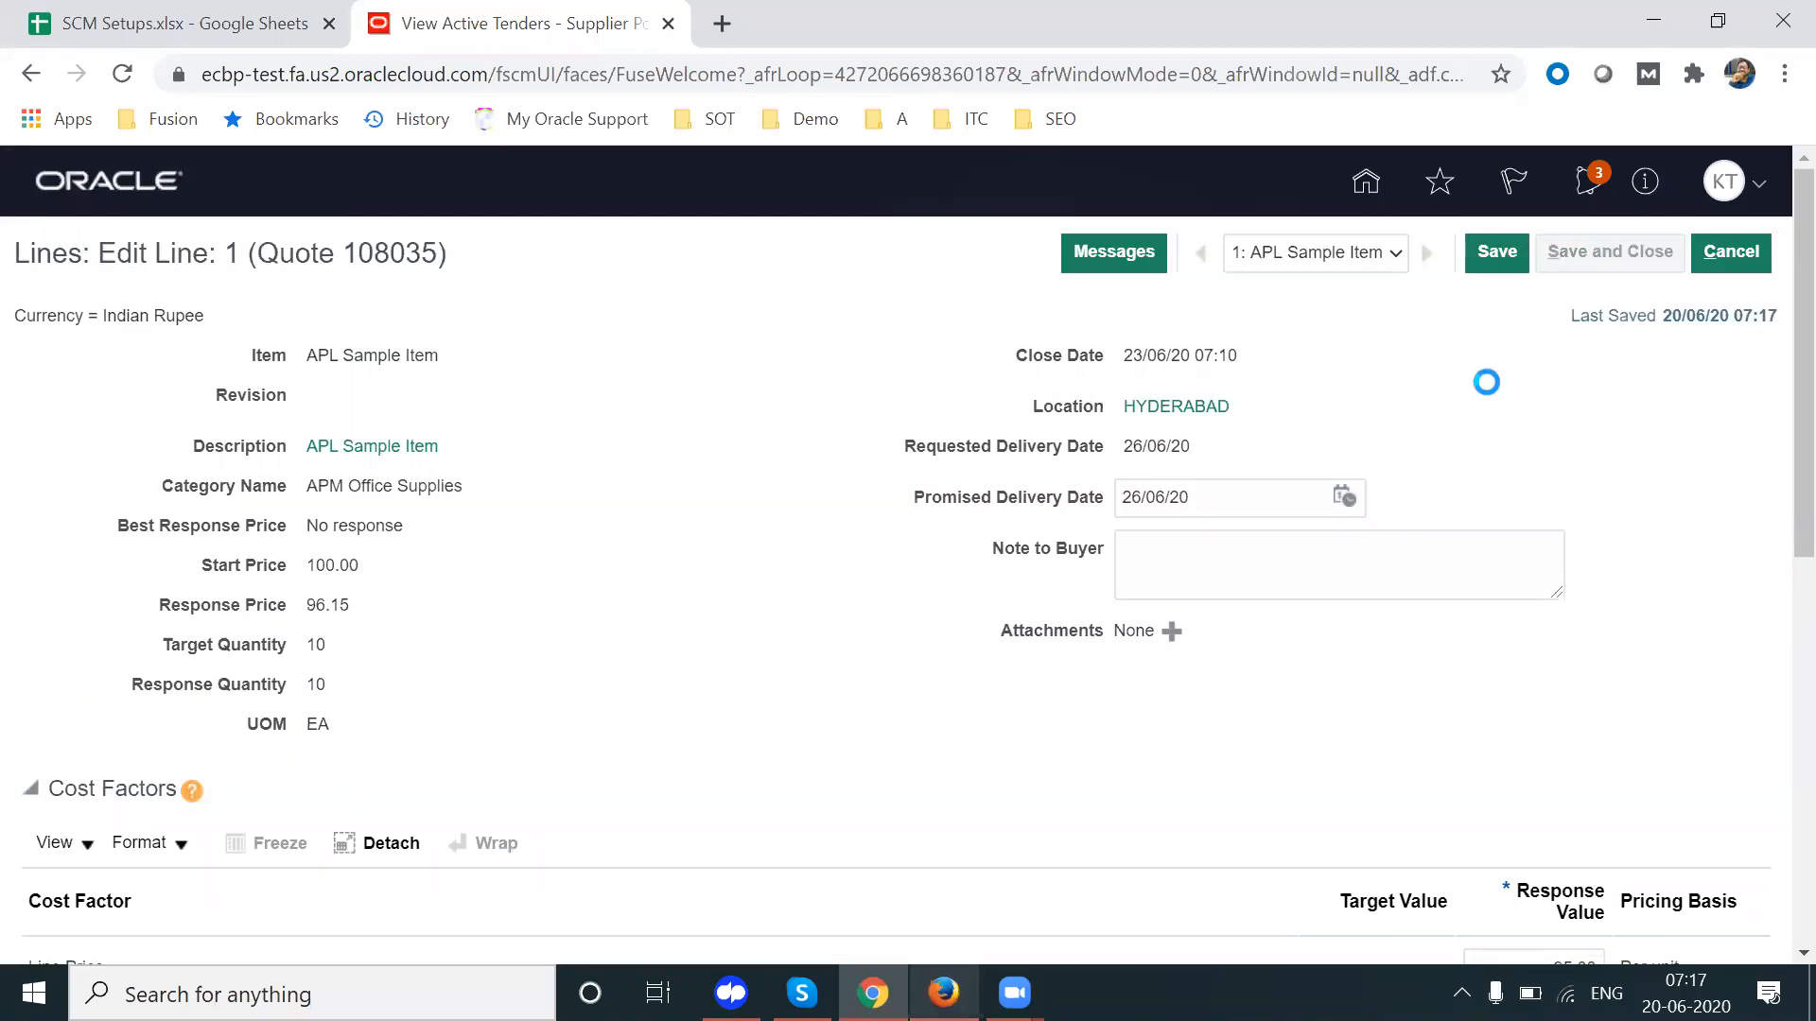
Step: Submit the quote from the Review step and note response number 108035
click(1020, 310)
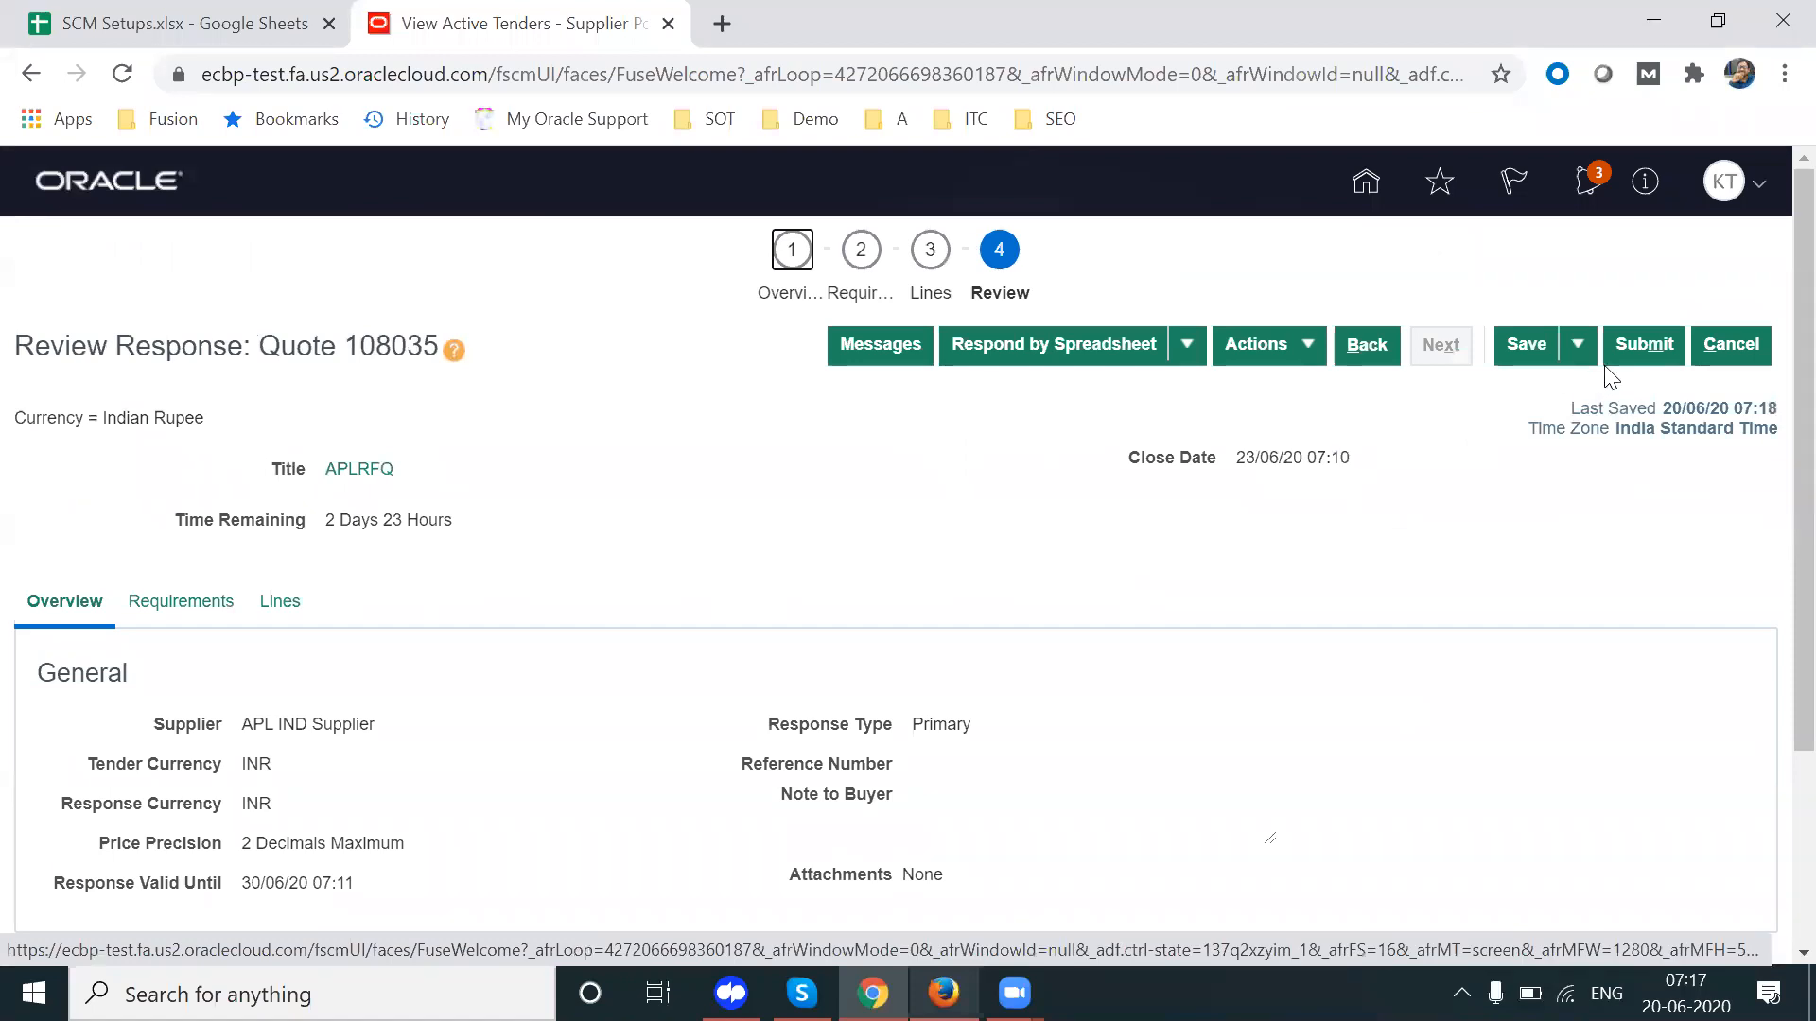
click(1638, 346)
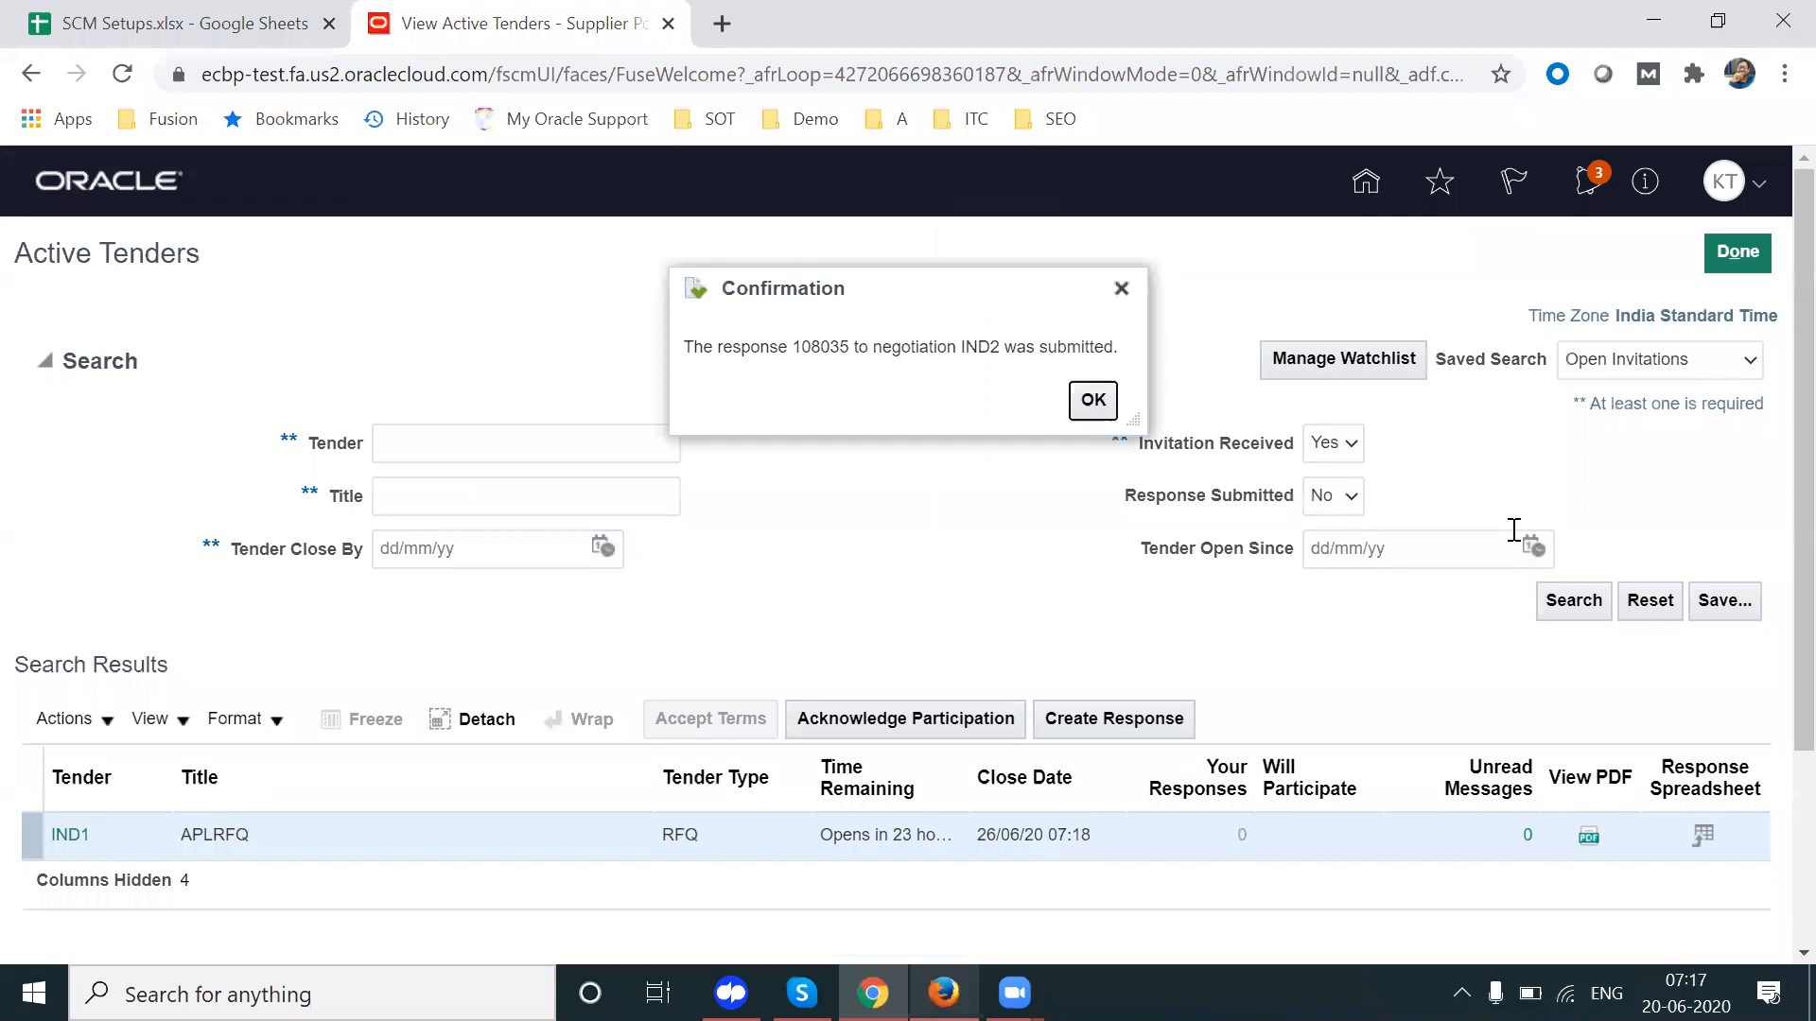
double_click(819, 352)
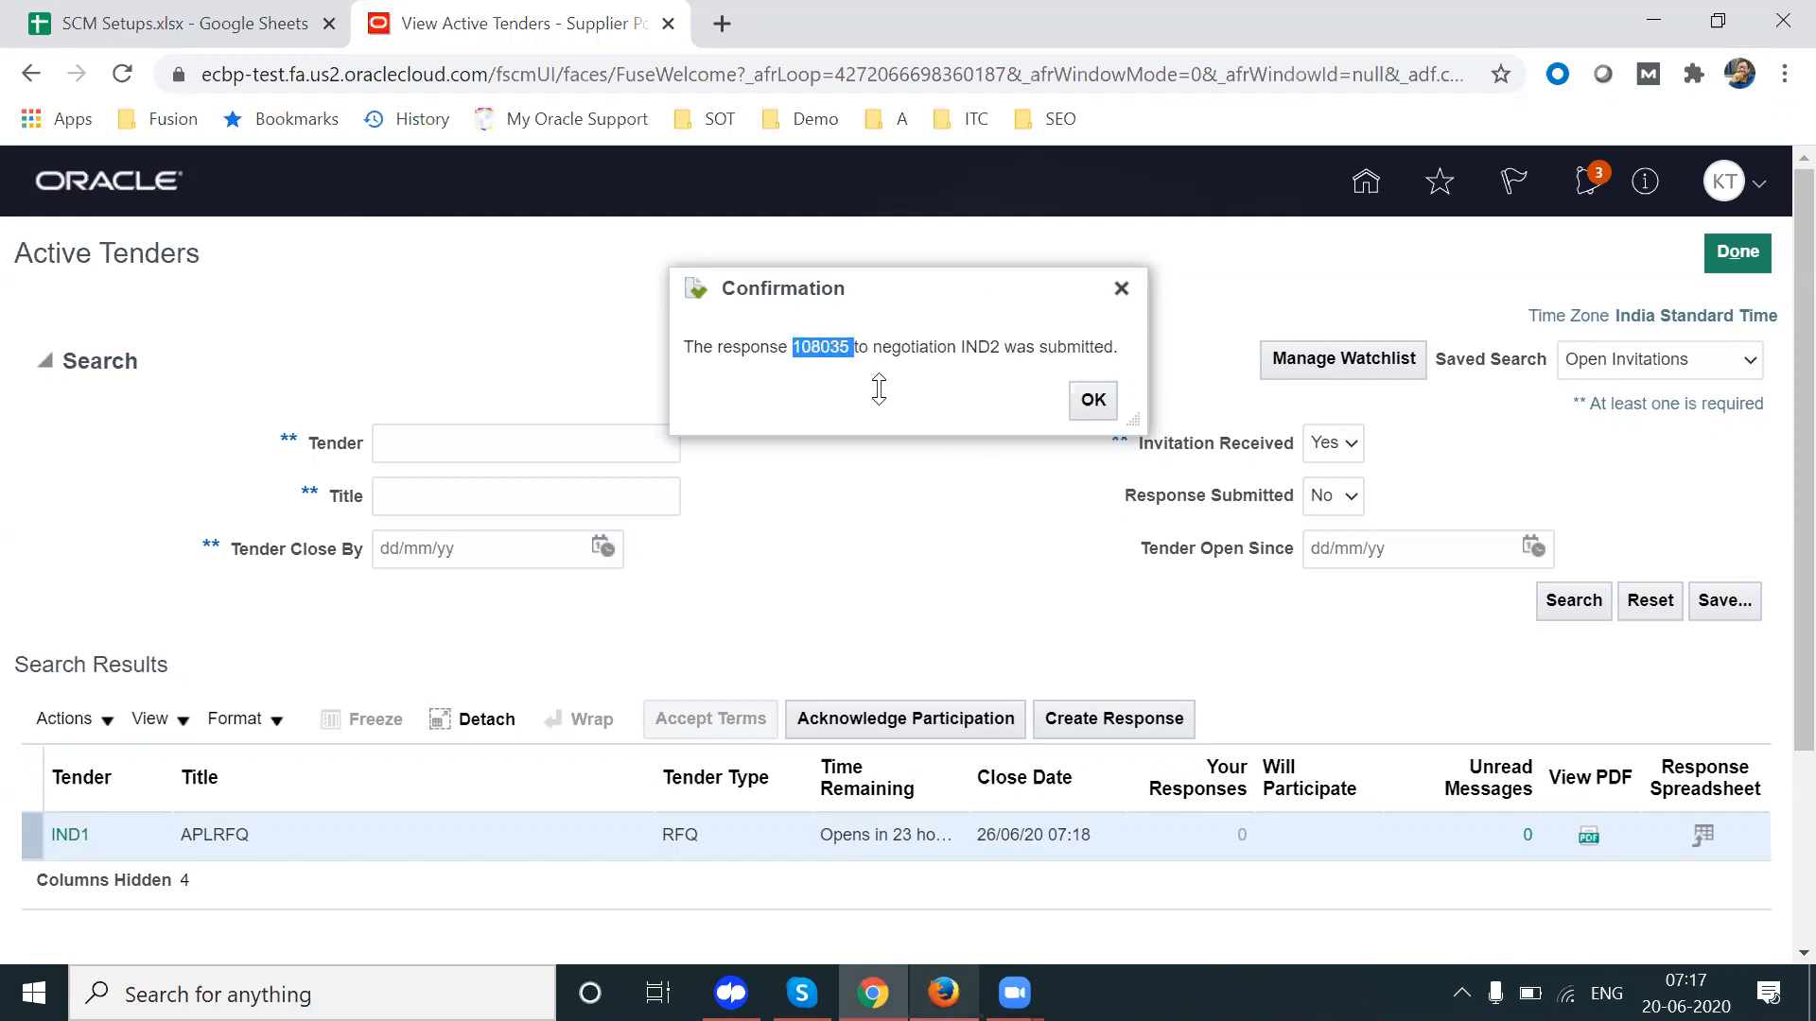
key(alt+Tab)
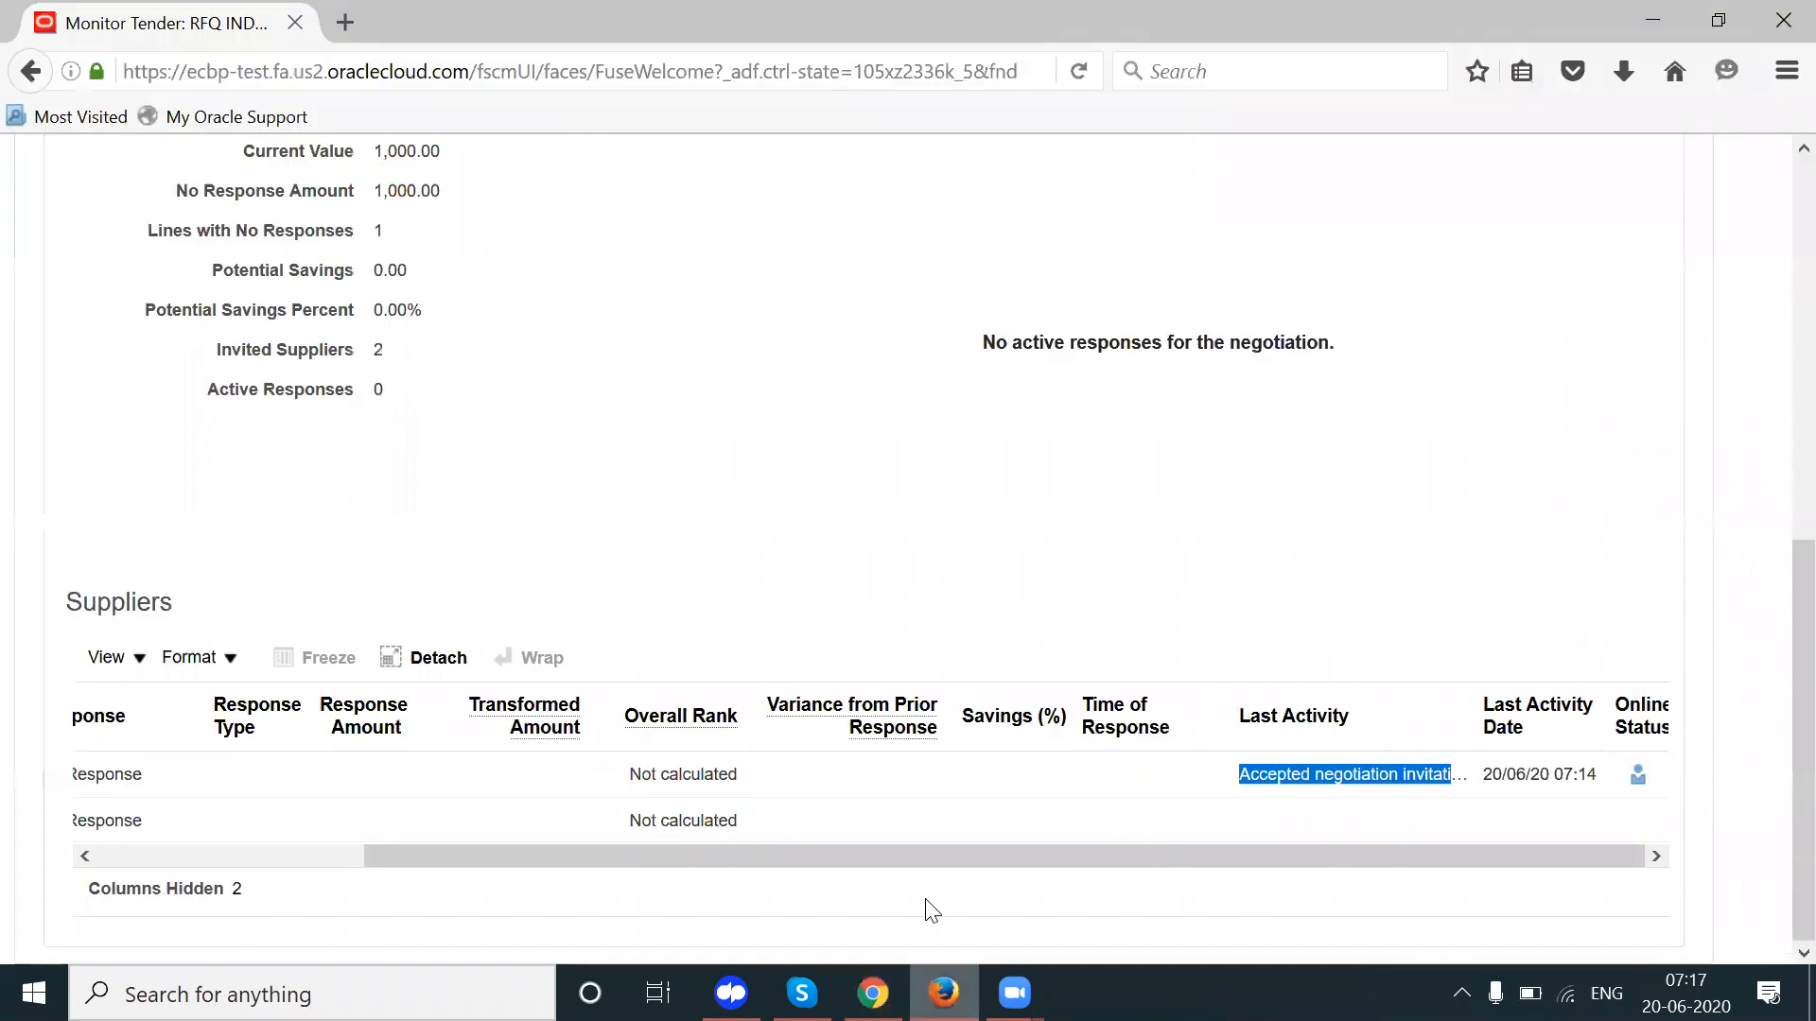
Step: Reload the IND2 Monitor Tender page in Firefox
scroll(1776, 393, up, 3)
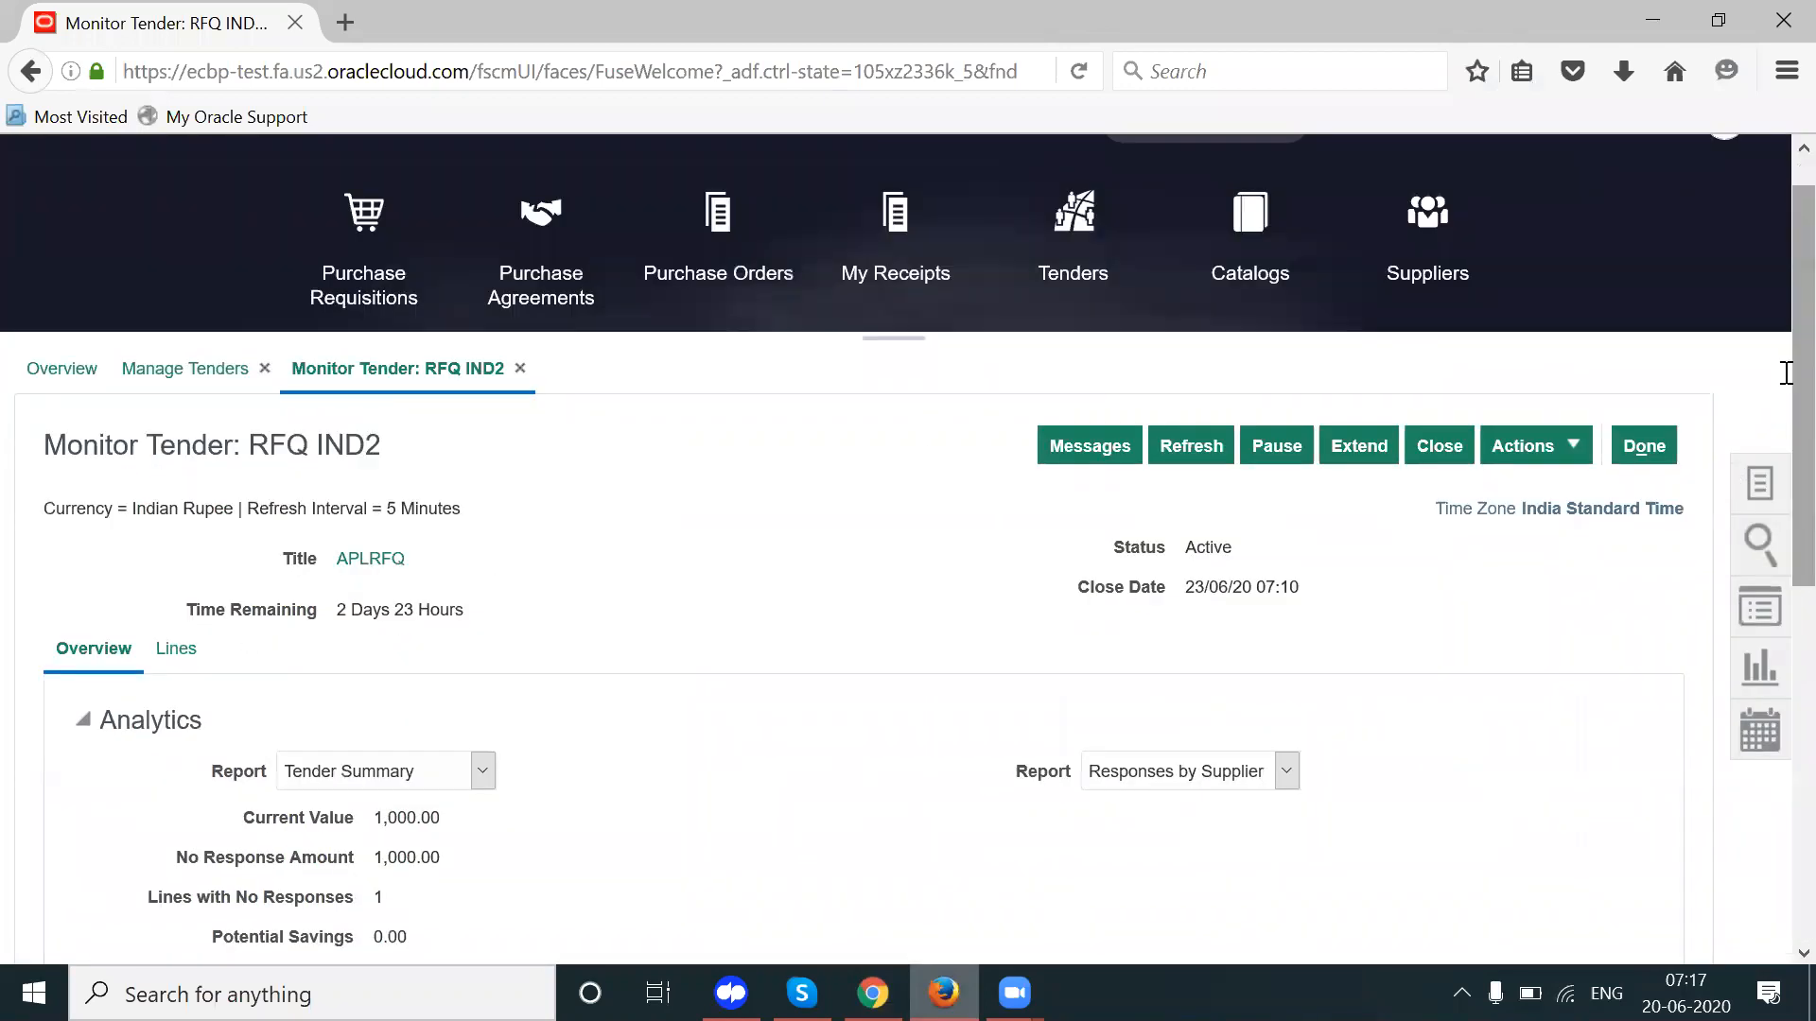
drag(490, 515, 313, 509)
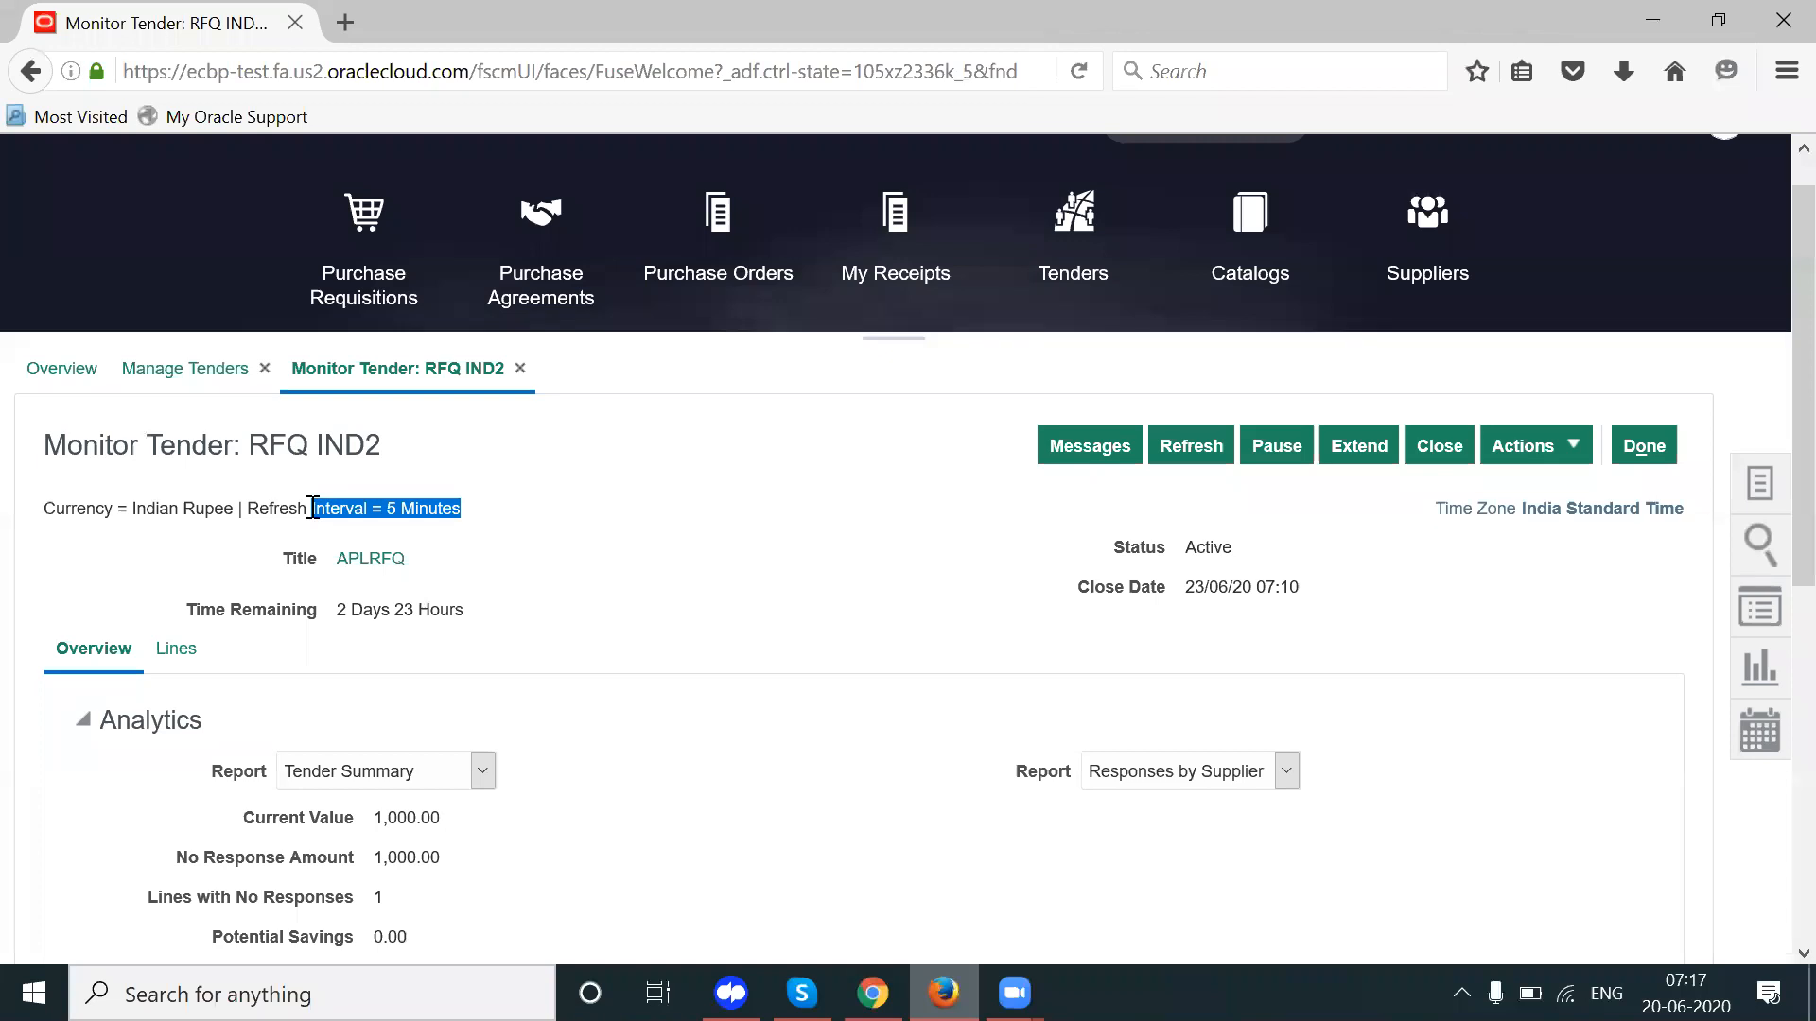
drag(313, 508, 396, 503)
click(556, 524)
click(560, 511)
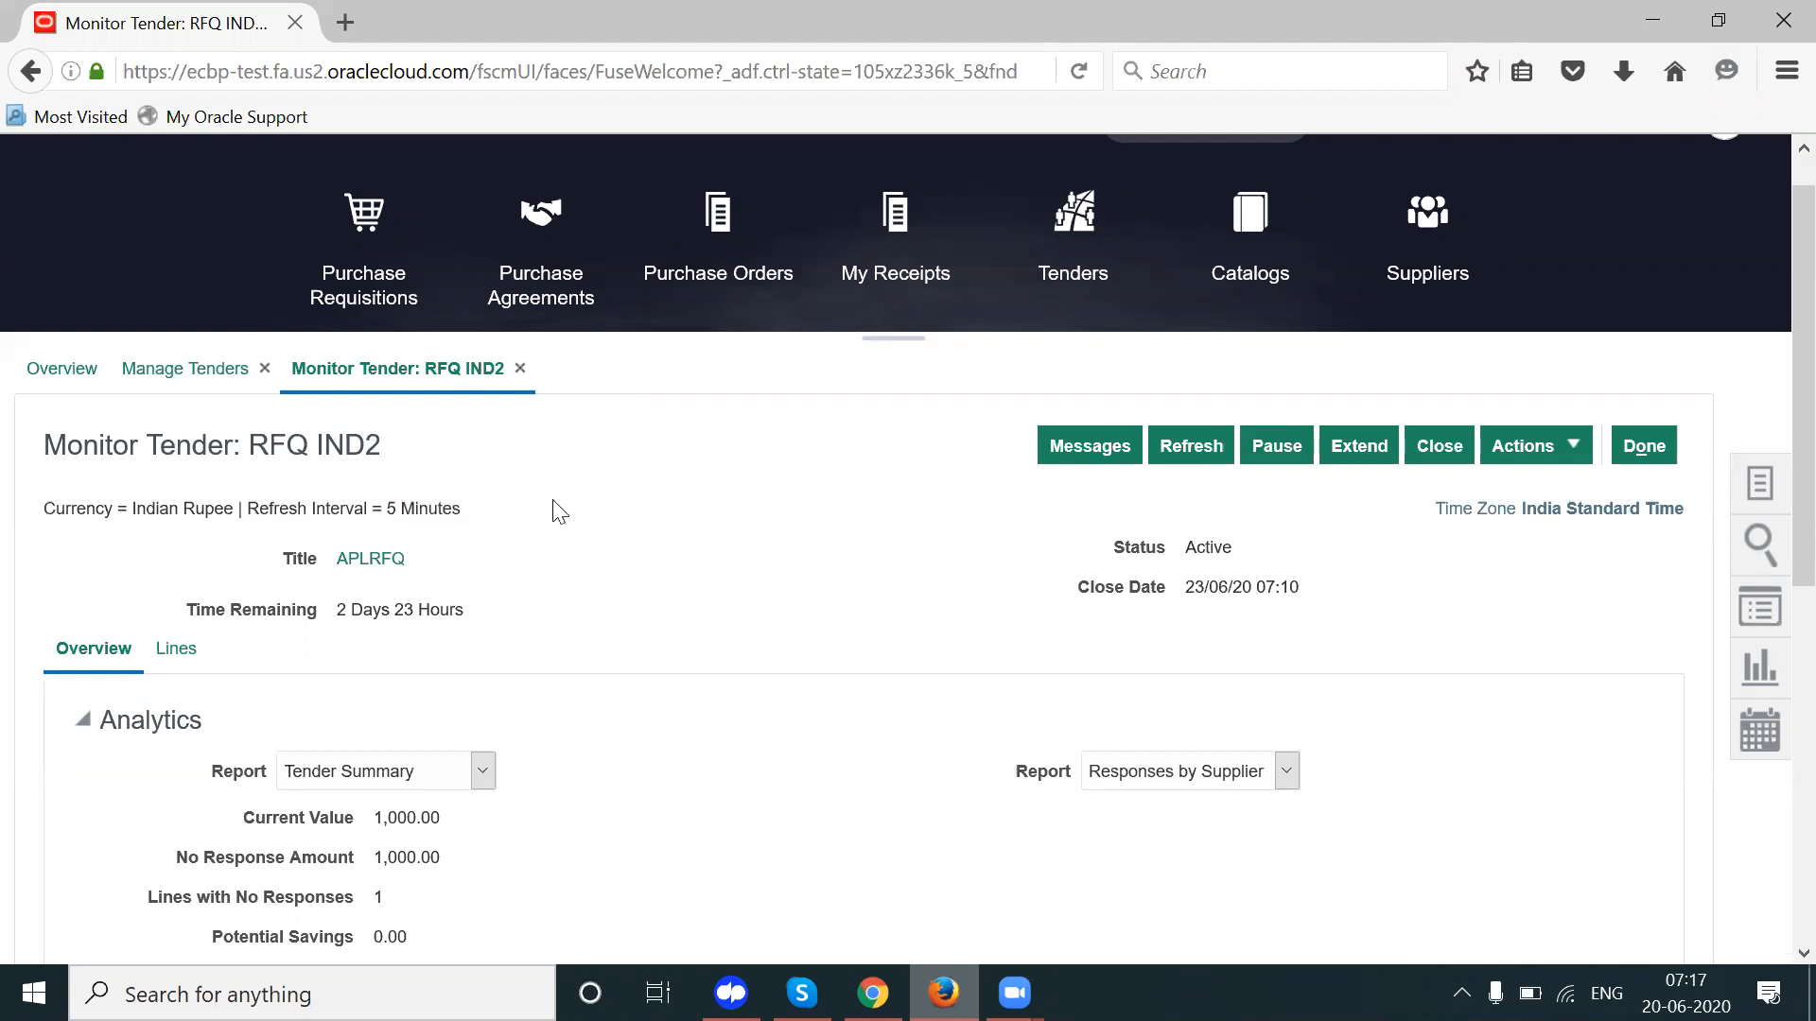
click(1078, 58)
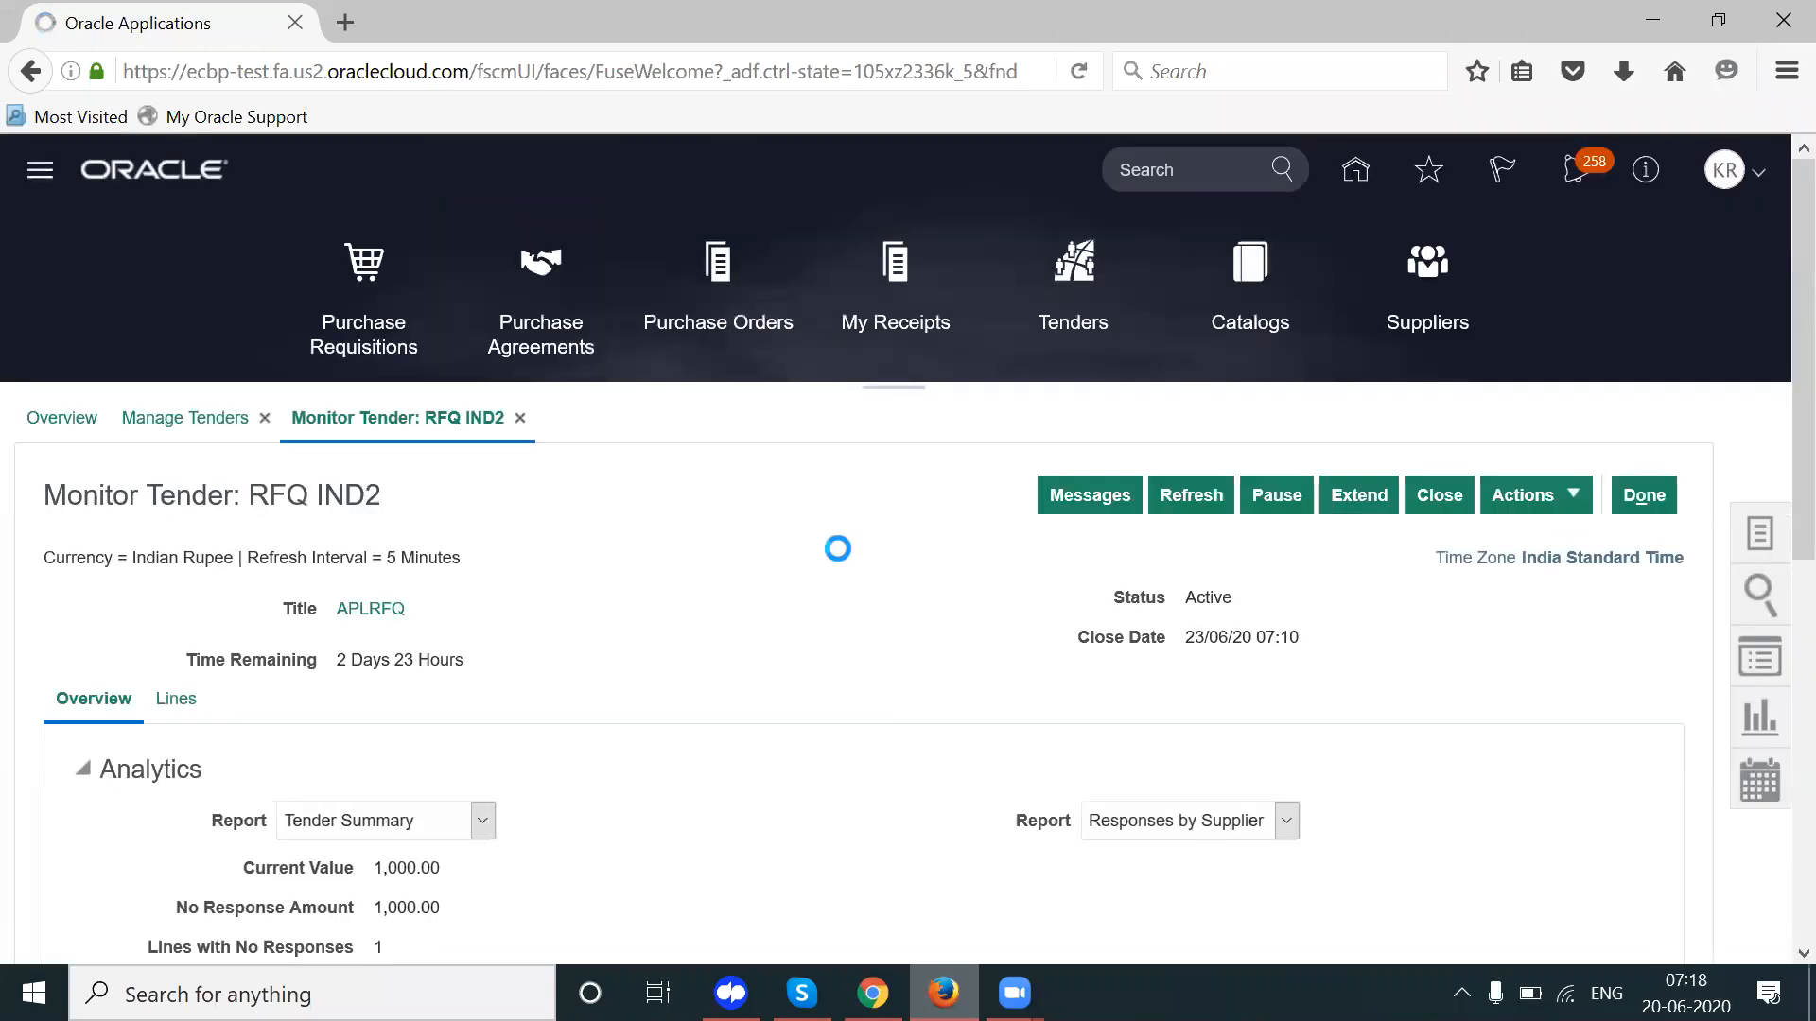
Step: Check the Suppliers table, where the rank still reads Not calculated
scroll(841, 558, down, 1)
scroll(842, 558, down, 5)
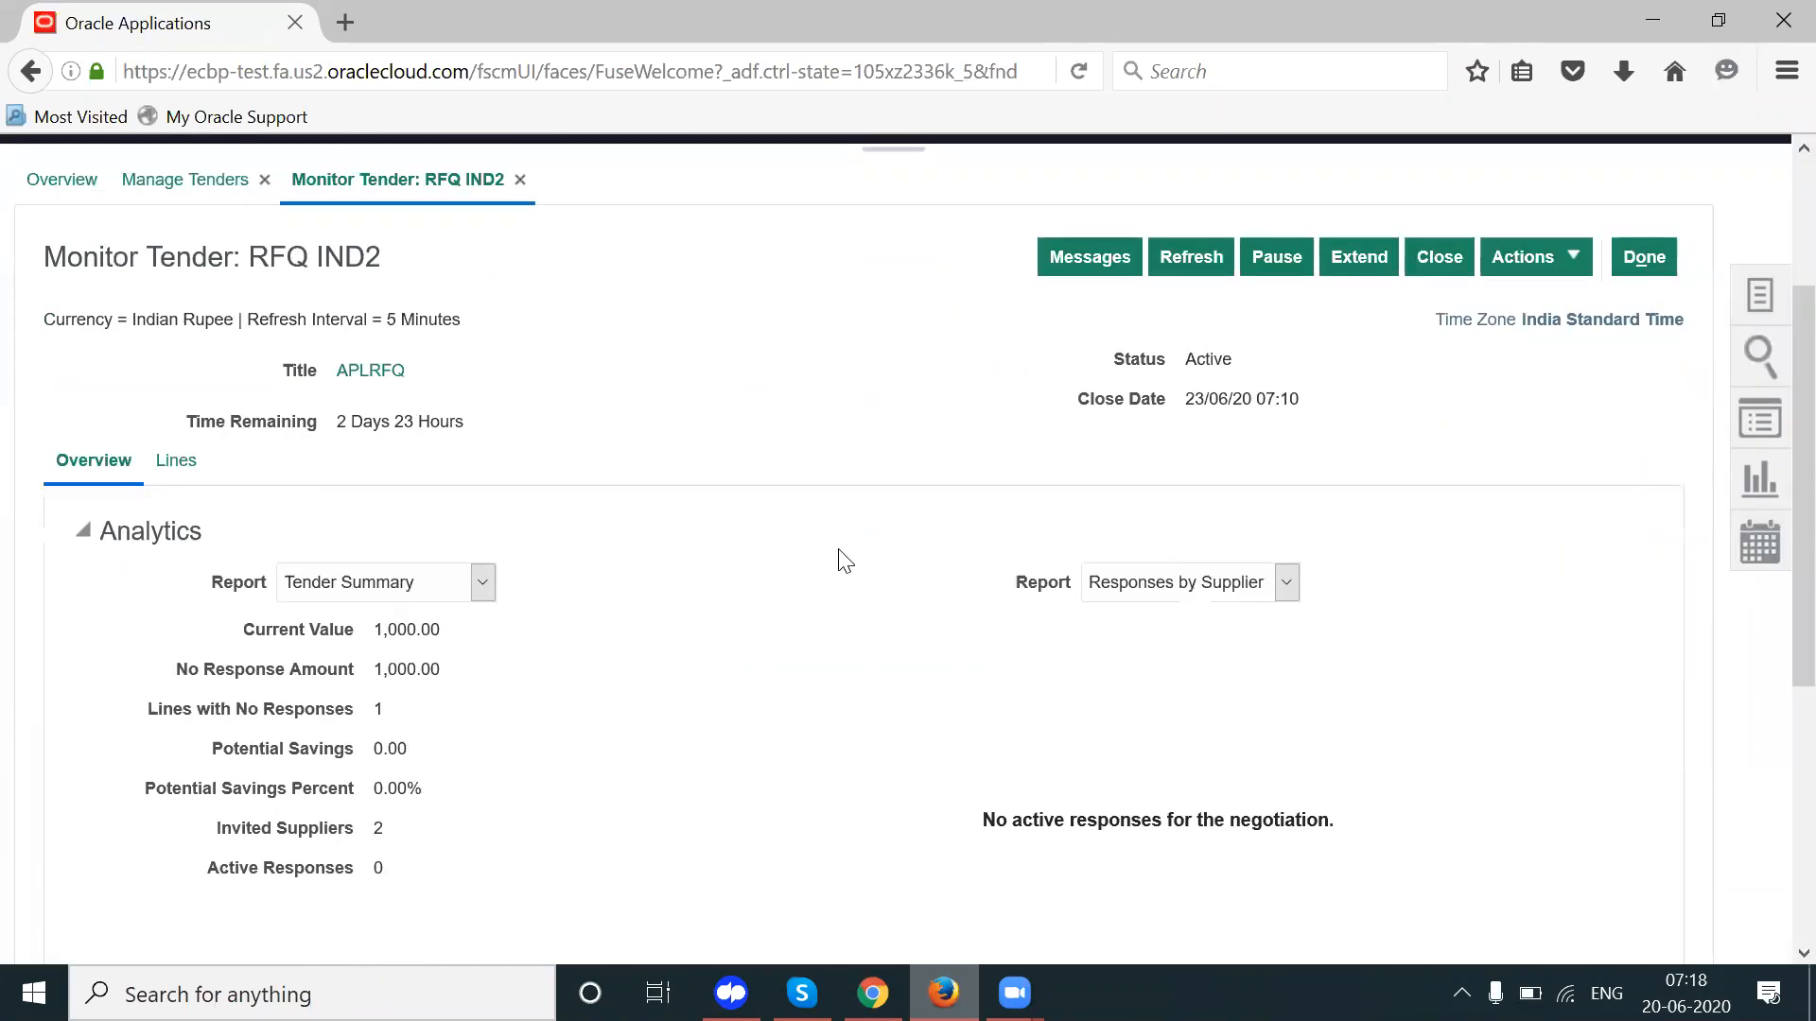
drag(980, 836, 1224, 870)
click(1179, 882)
scroll(1142, 855, right, 3)
scroll(1013, 911, left, 3)
scroll(1773, 681, up, 4)
scroll(1776, 567, up, 3)
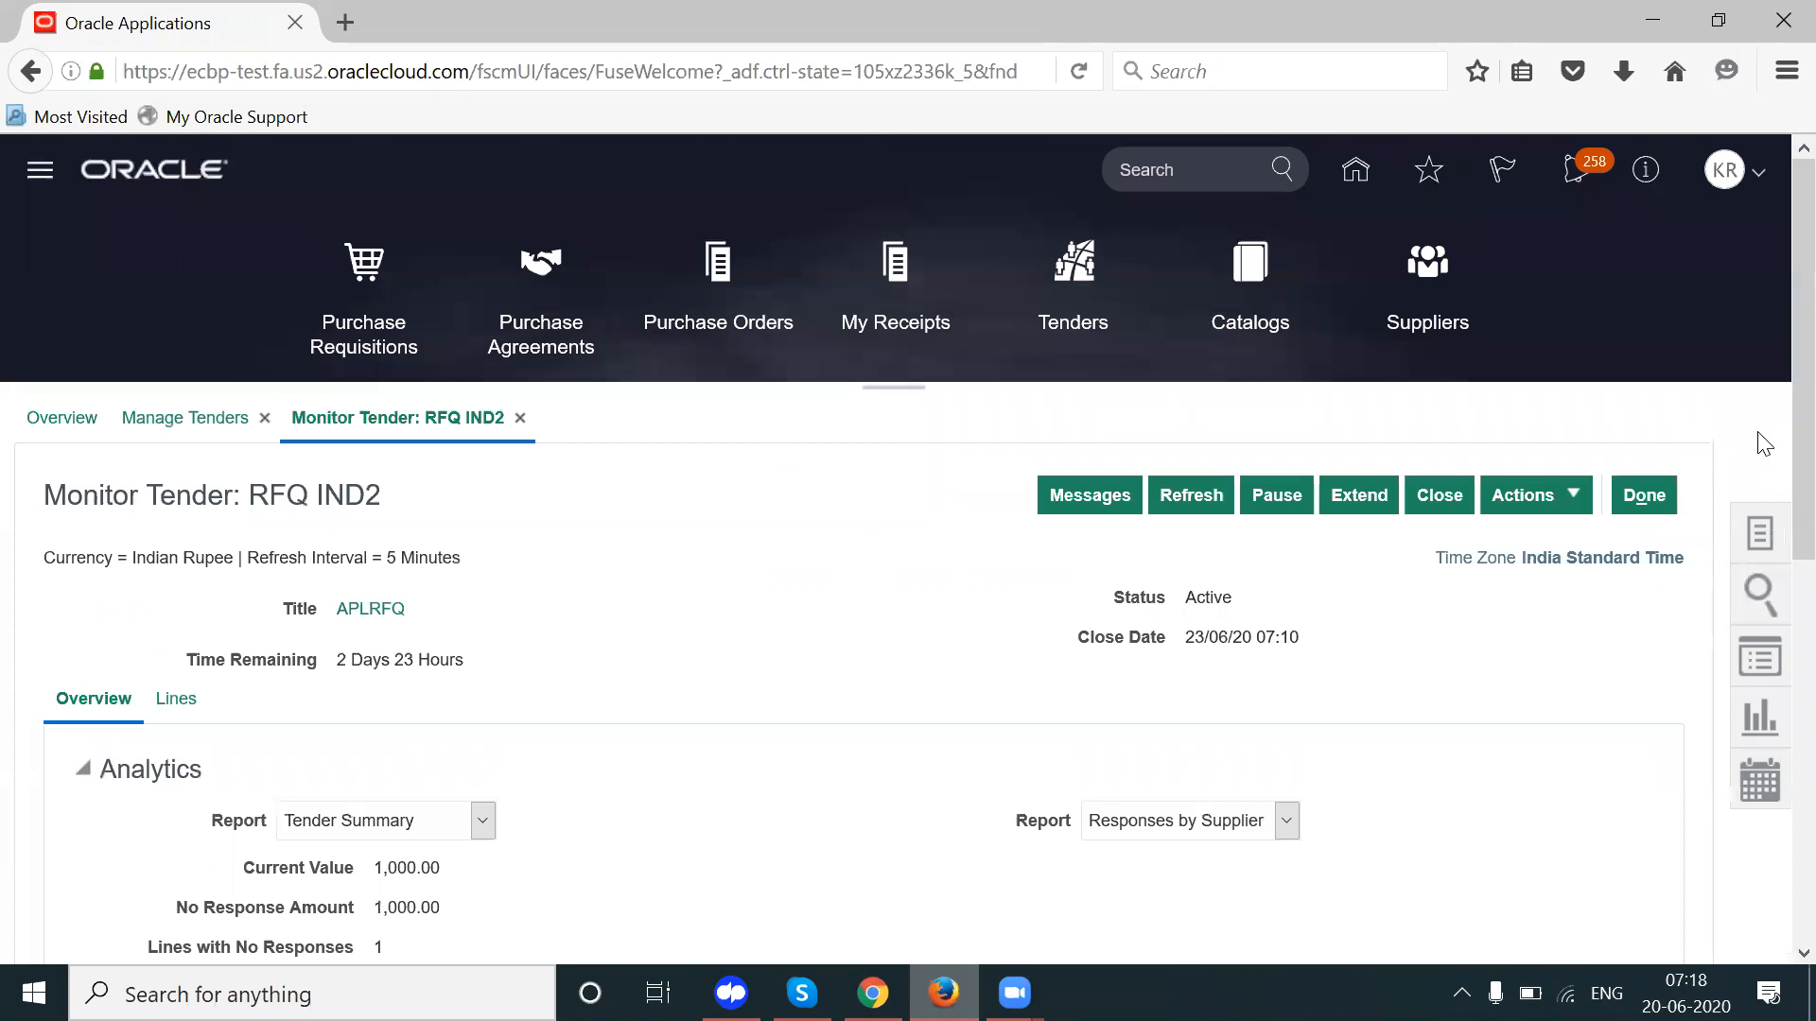
Step: Refresh the figures and review APL IND Supplier ranked 1 at 961.50 with 3.85% savings
click(1194, 498)
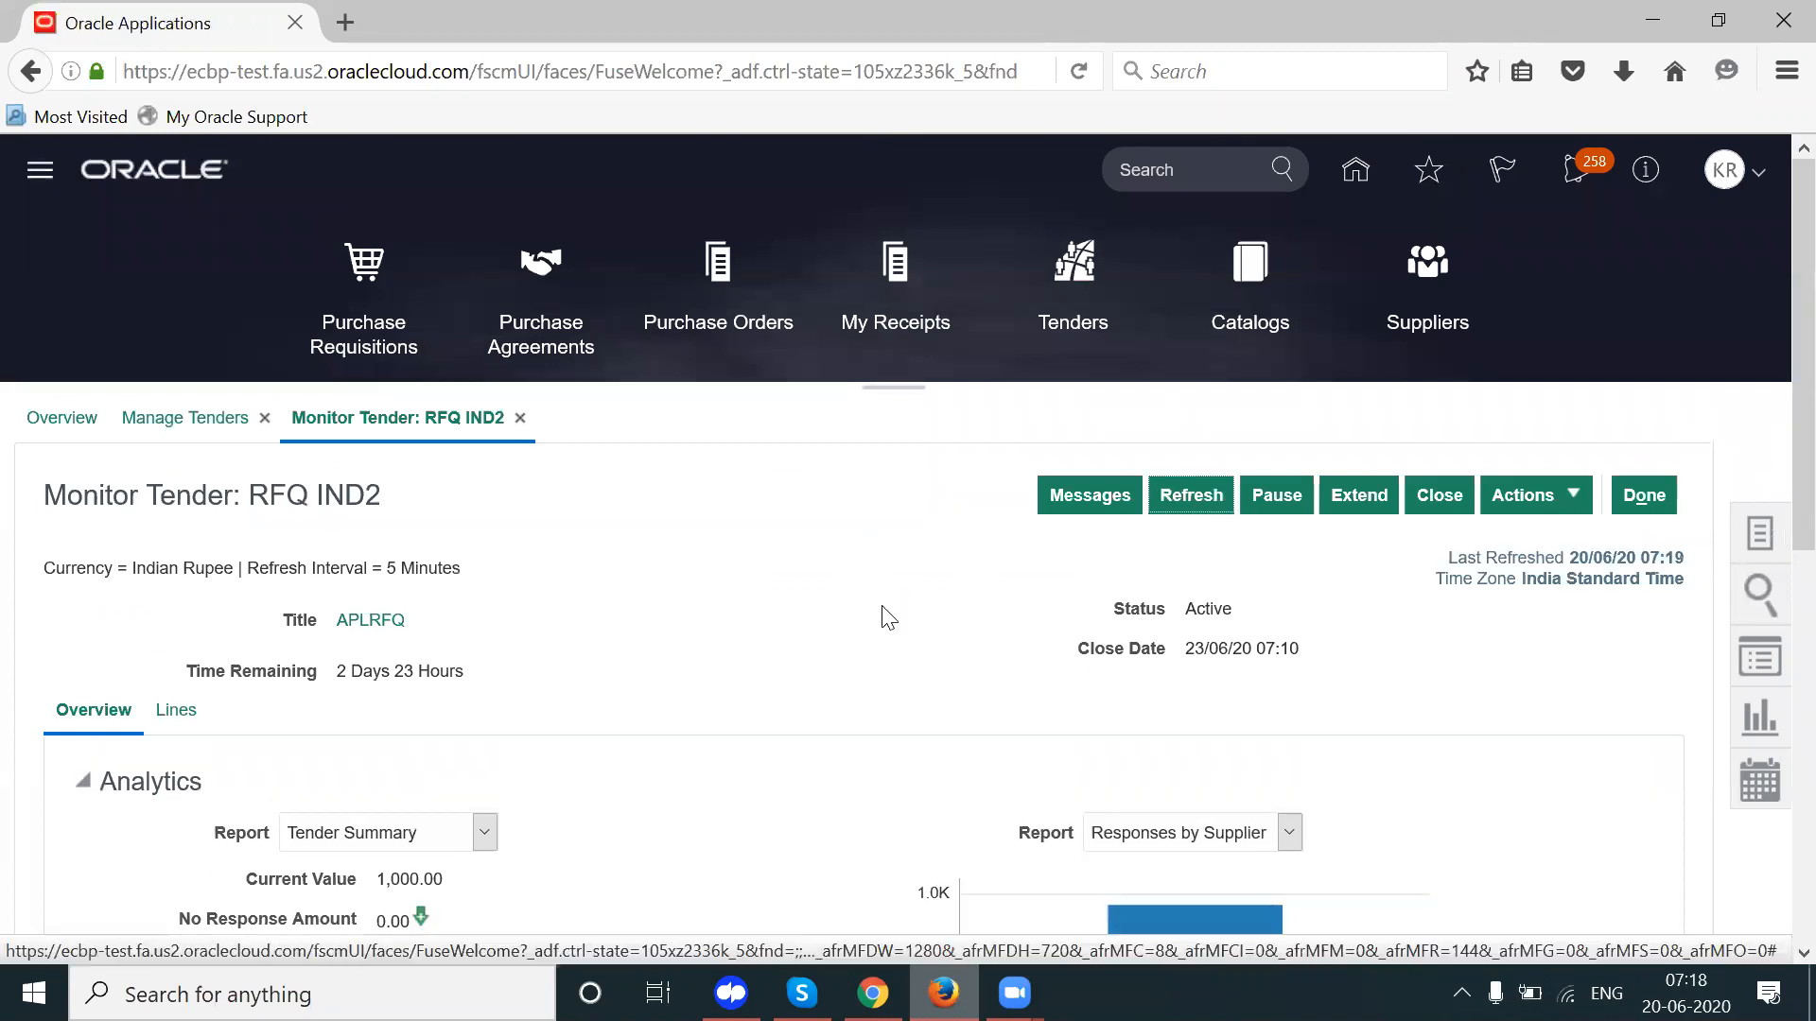
scroll(1768, 340, down, 4)
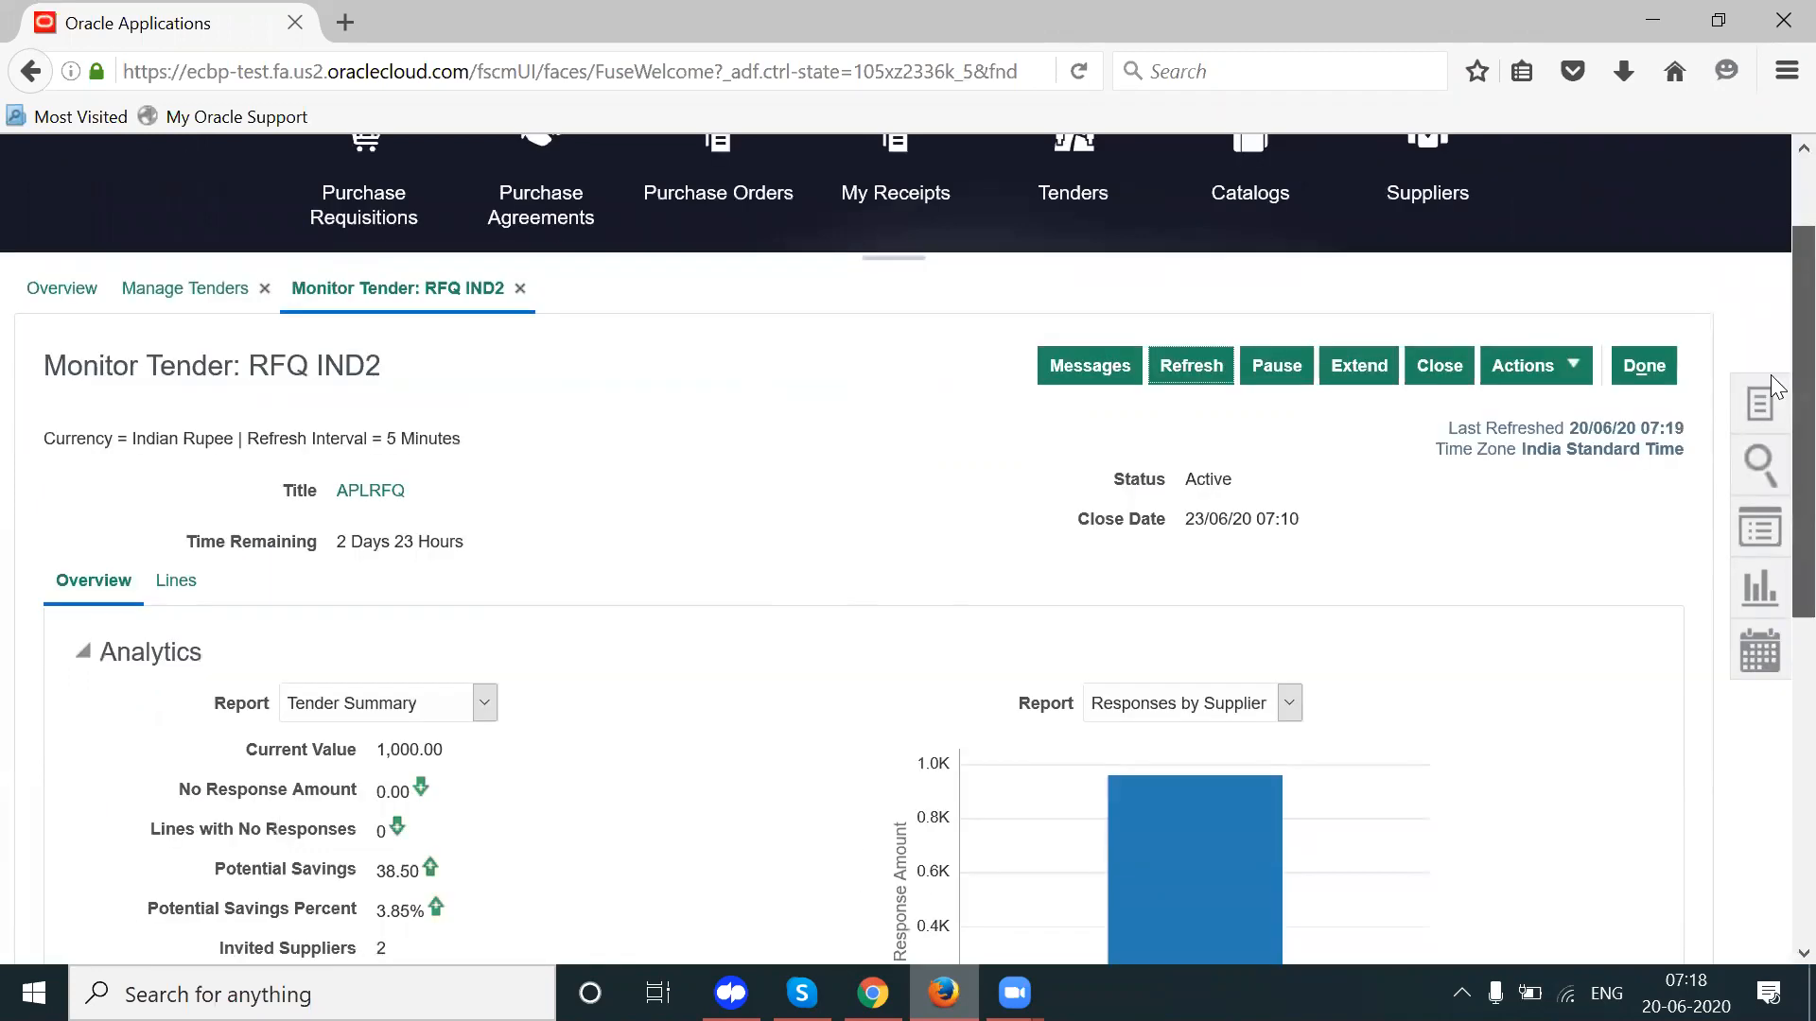
scroll(1776, 601, down, 4)
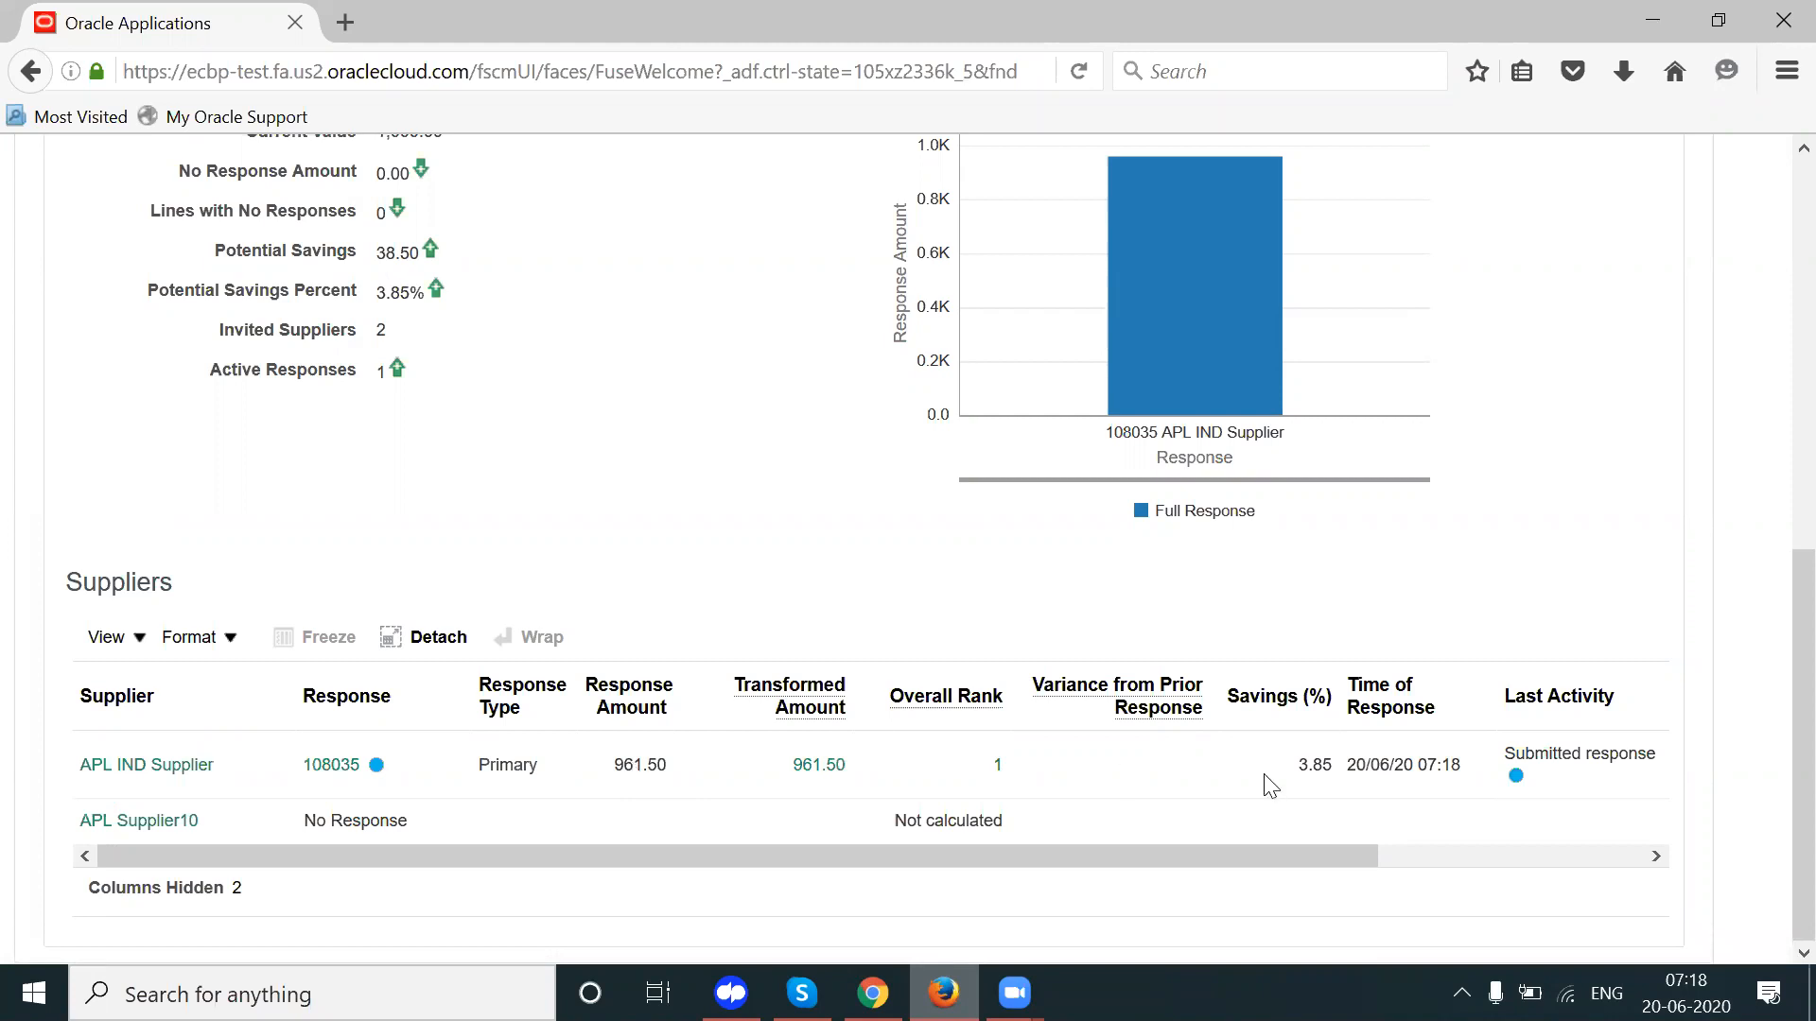
drag(1294, 763, 1342, 768)
drag(1031, 764, 991, 783)
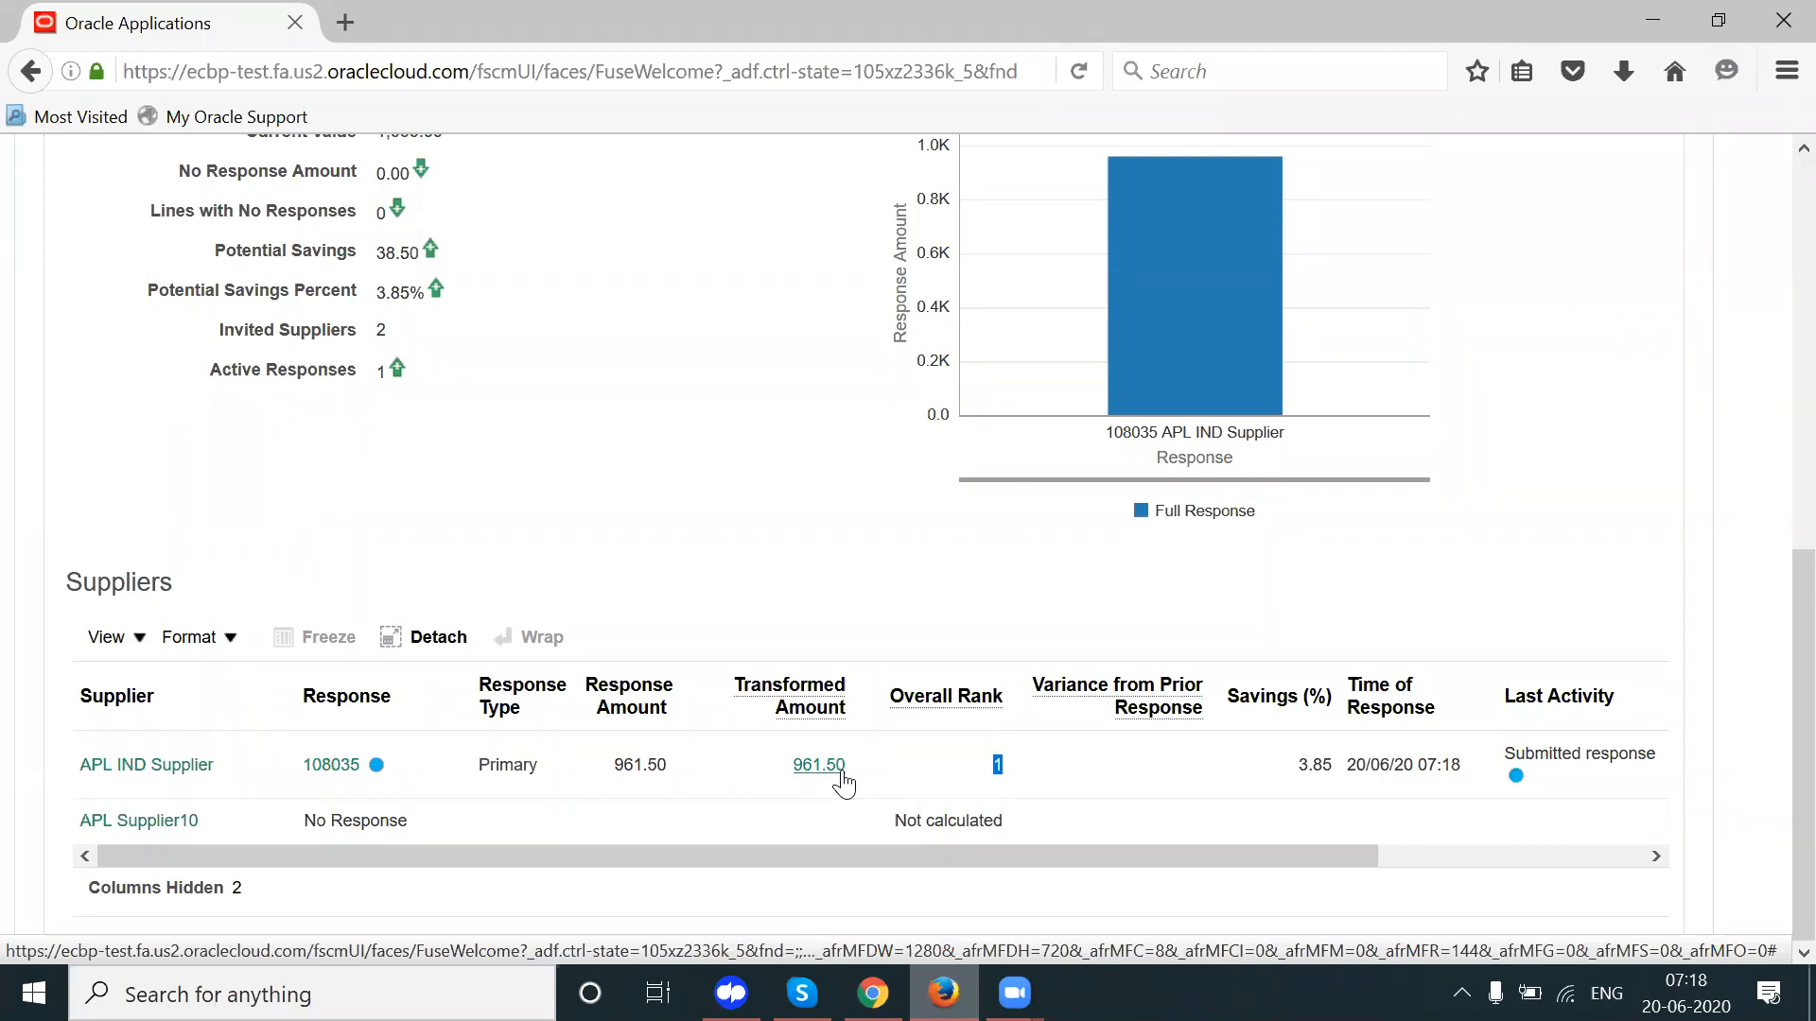
drag(1054, 857, 1370, 867)
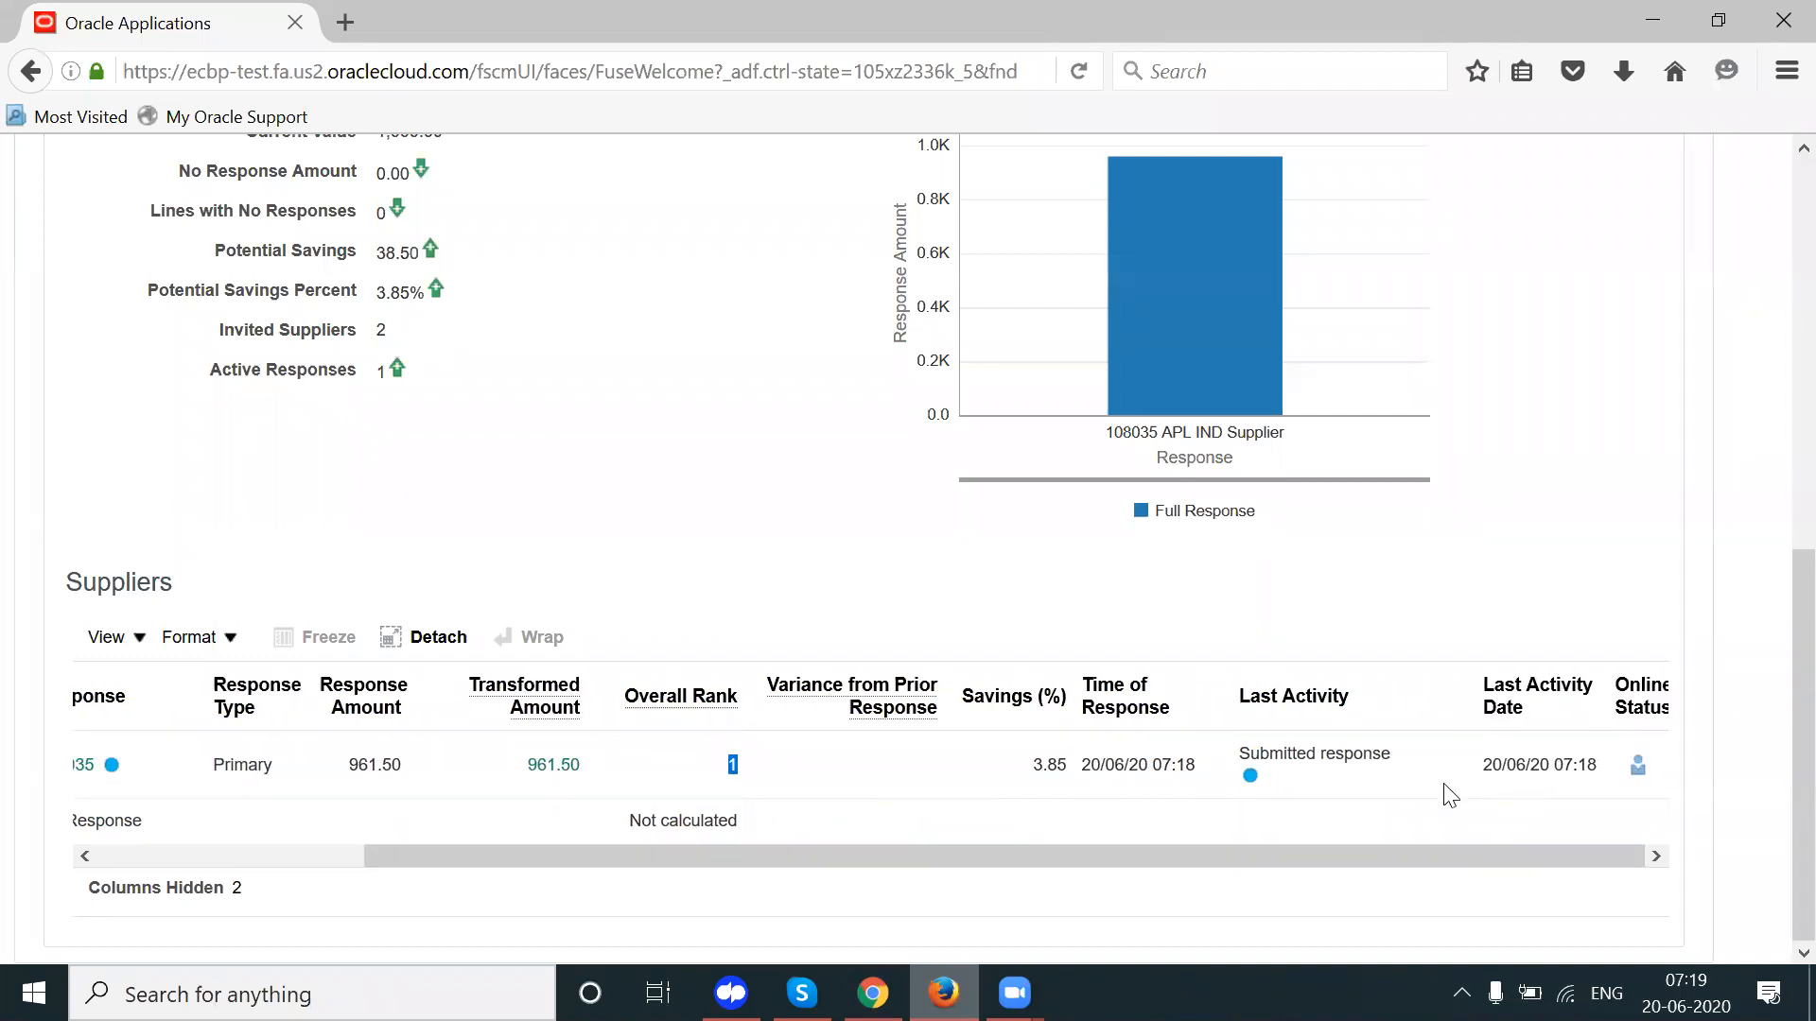
Step: Dismiss the submission confirmation and sign out of the Supplier Portal
click(872, 993)
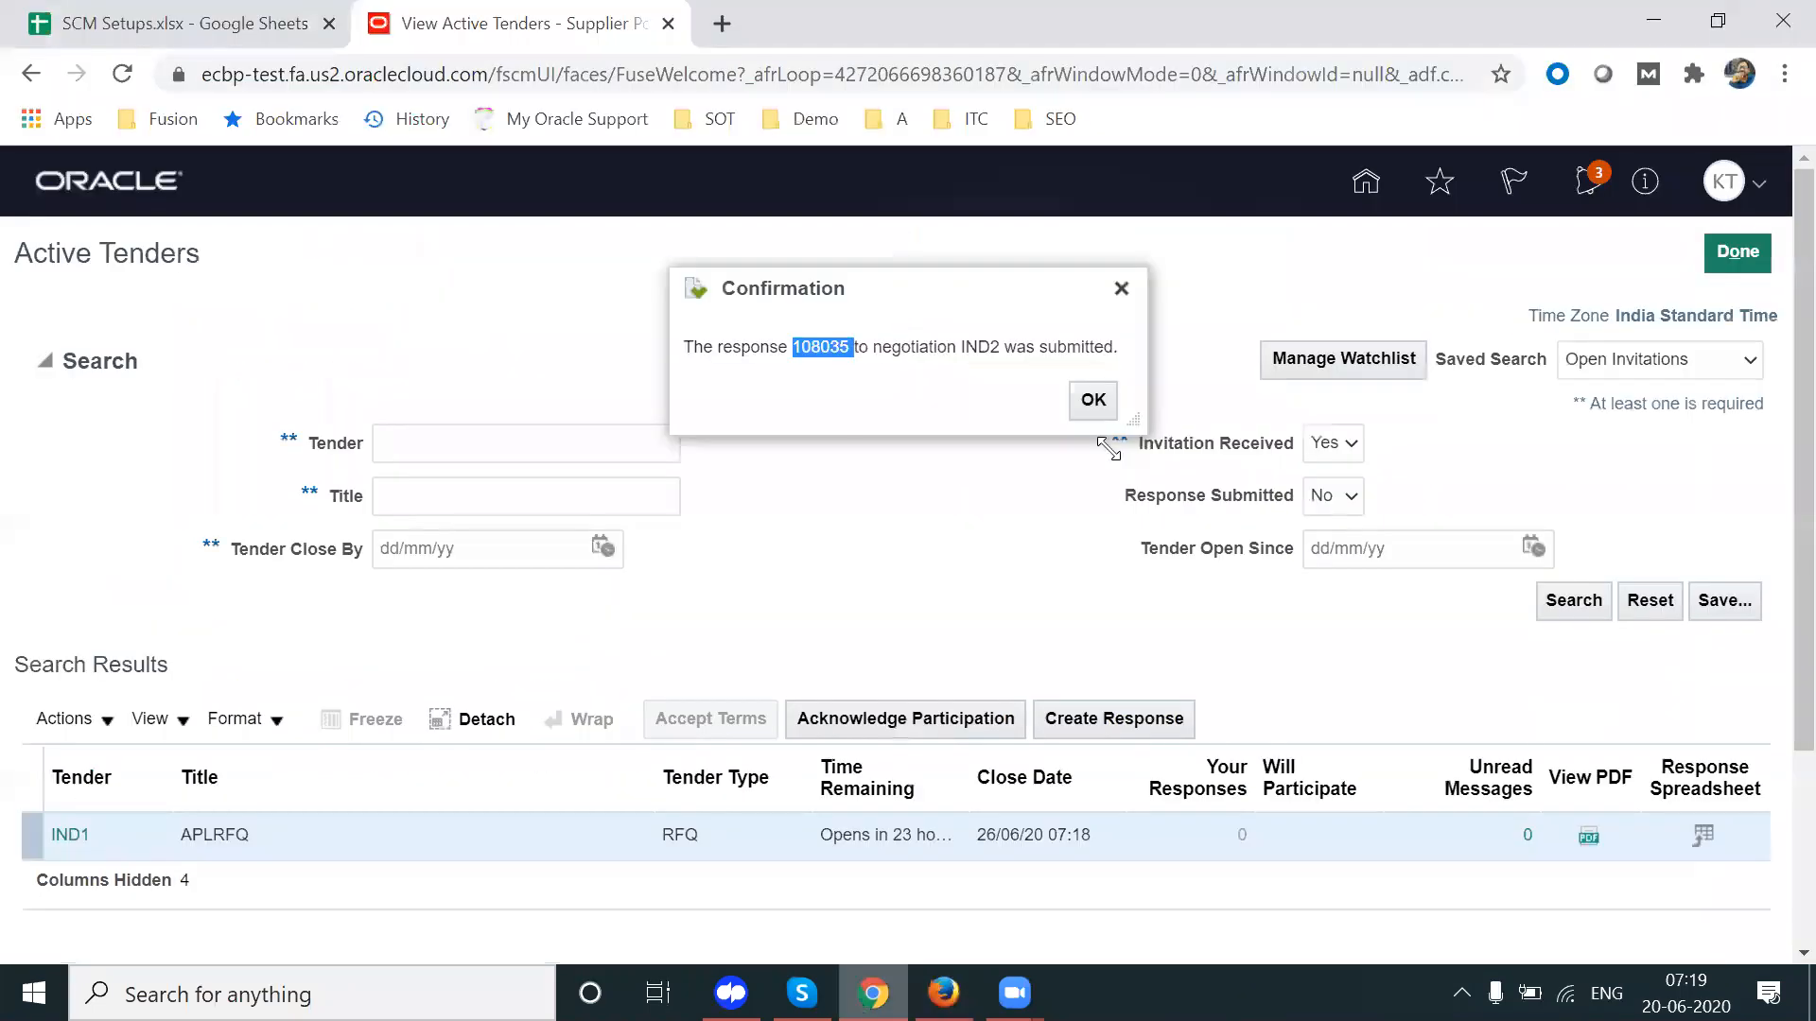
click(1121, 289)
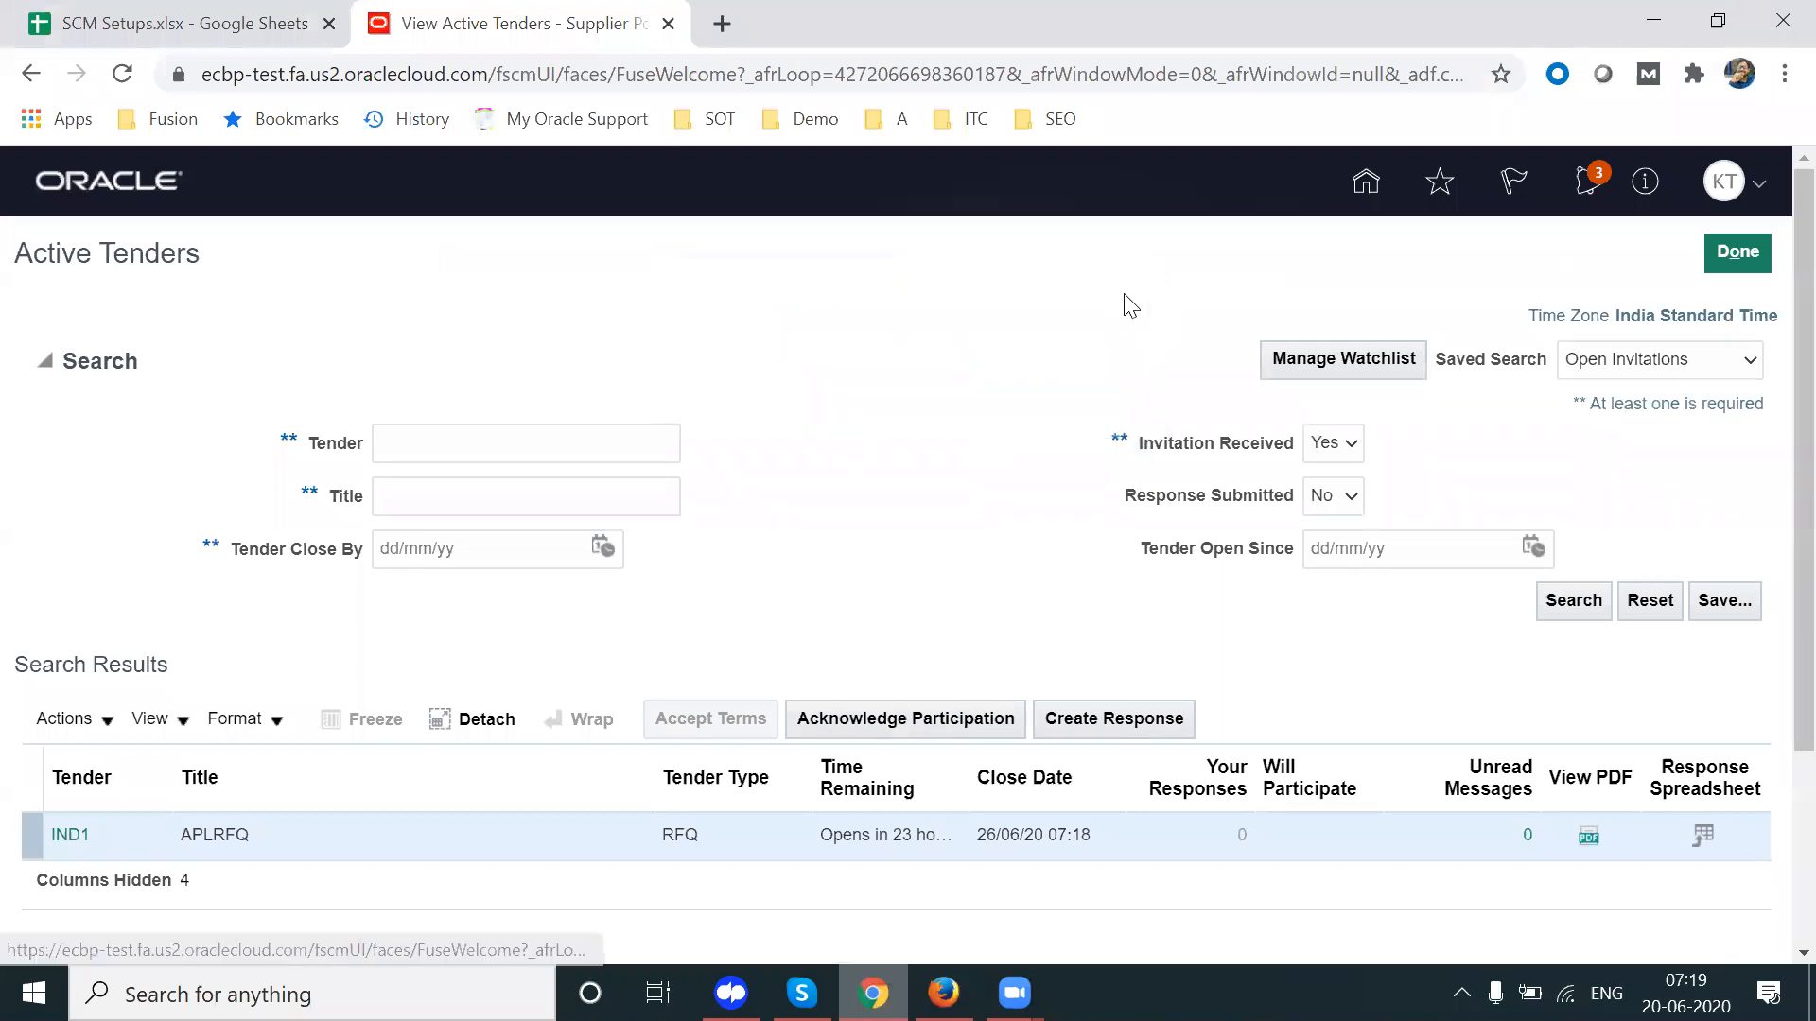
click(1741, 196)
click(1716, 244)
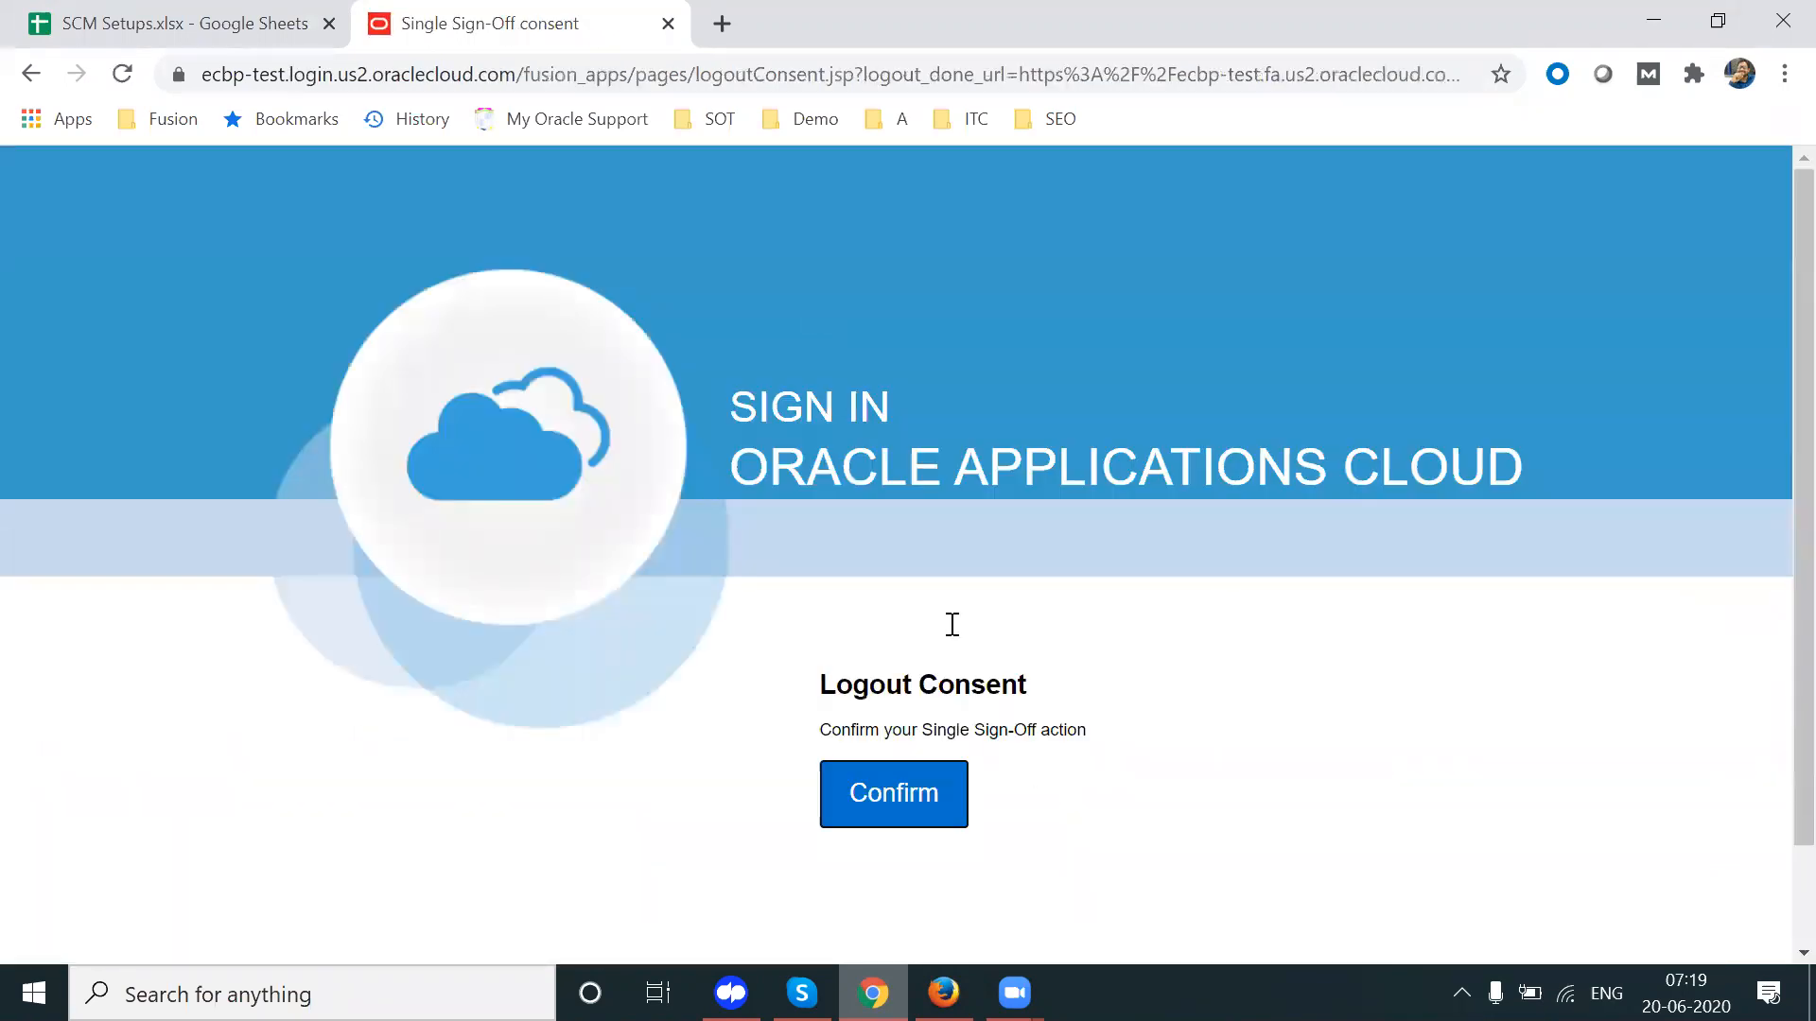
click(906, 804)
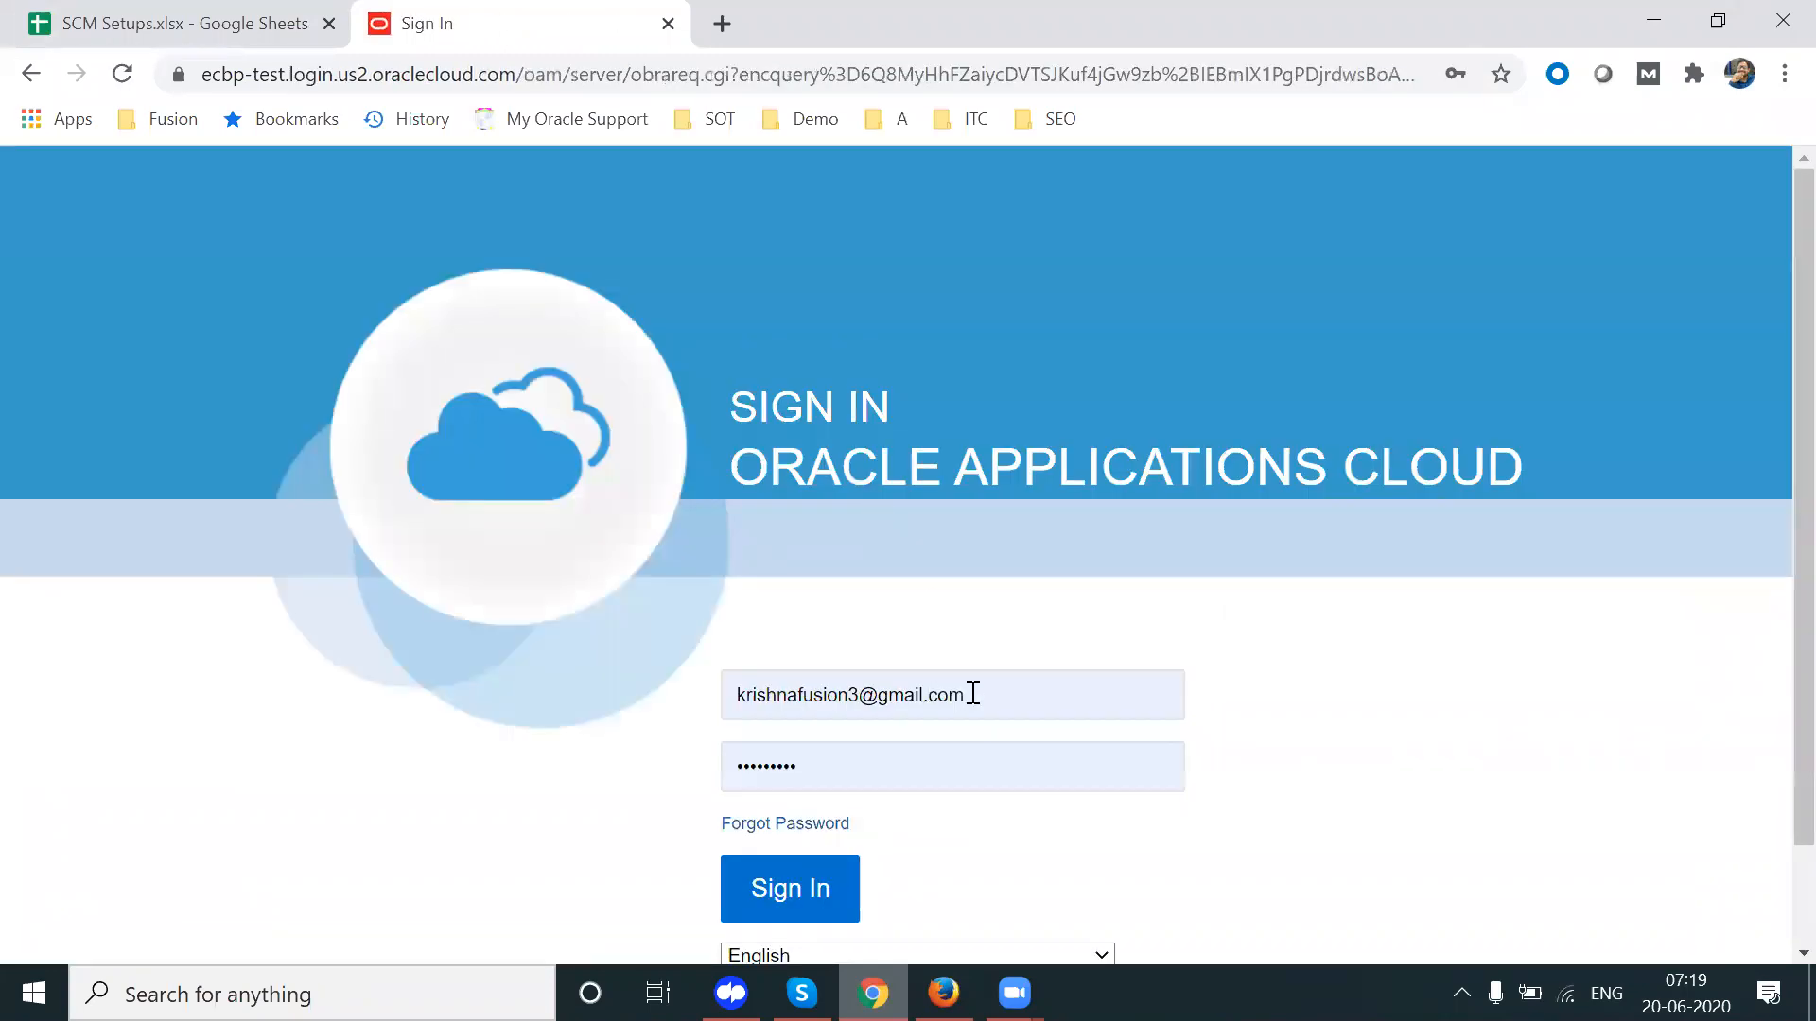
Step: Sign back in with the supplier user's saved username and password
double_click(974, 693)
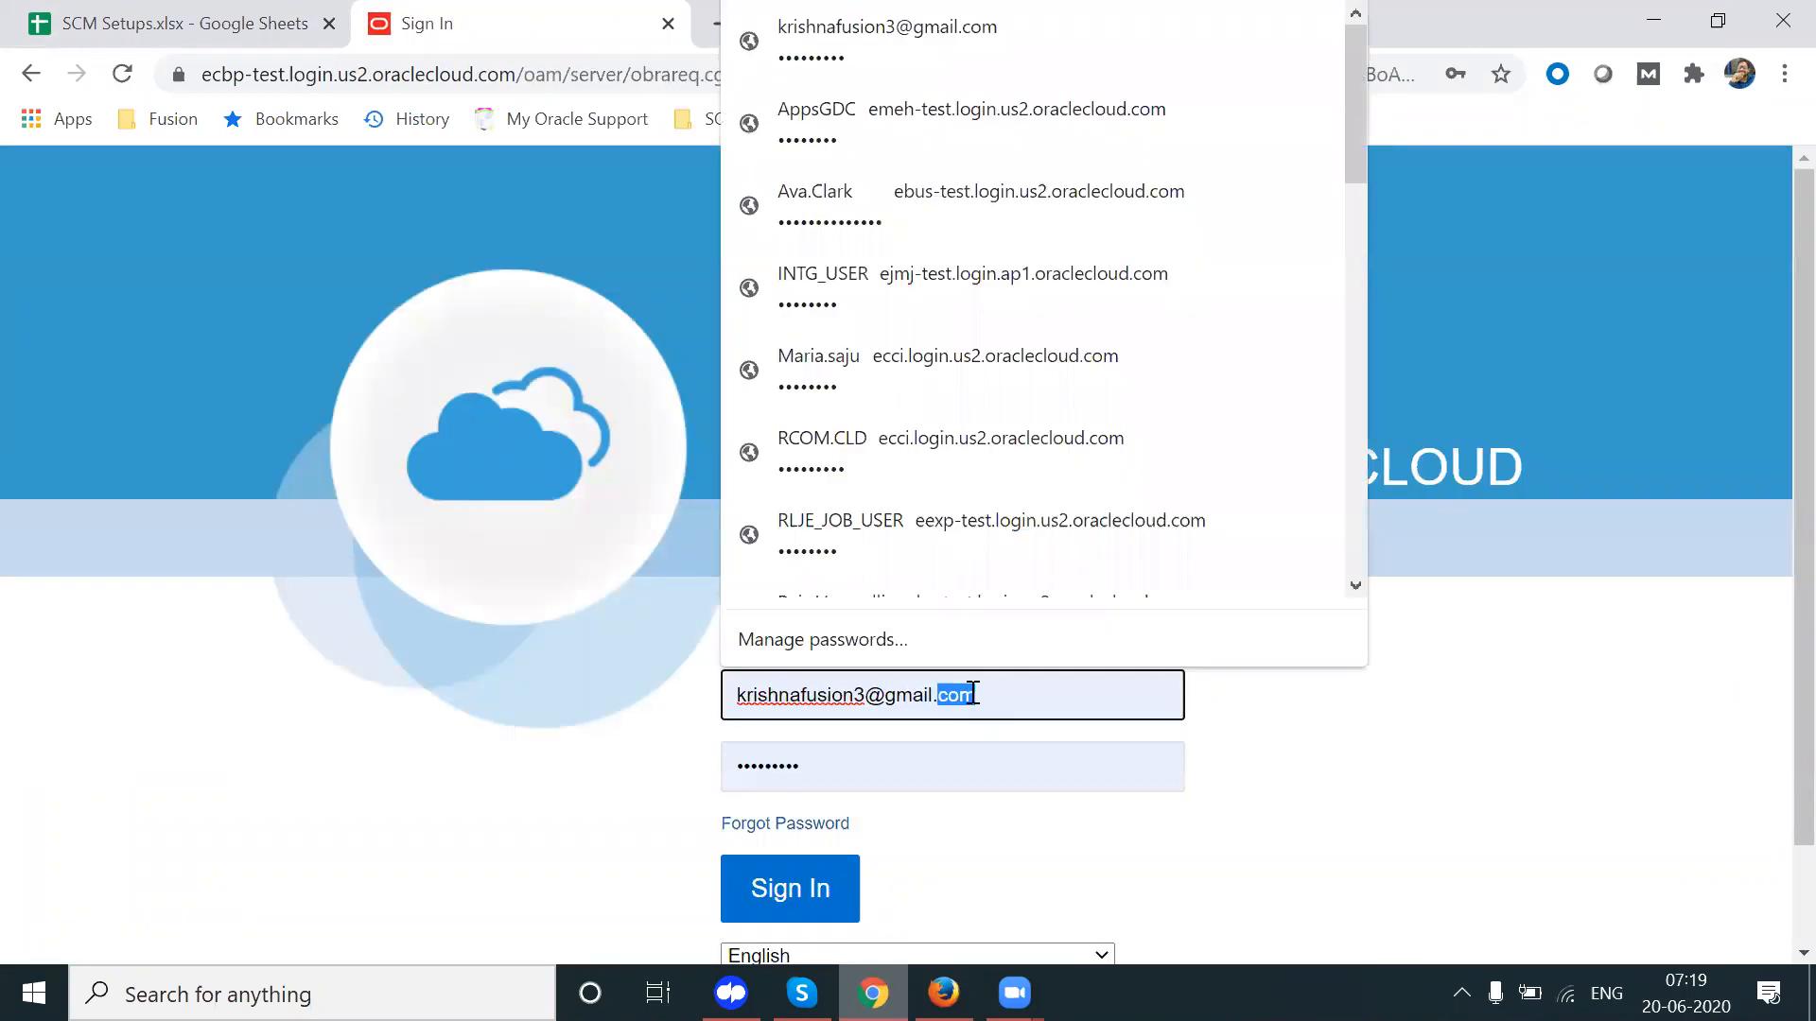
key(ctrl+a)
text(te)
click(917, 768)
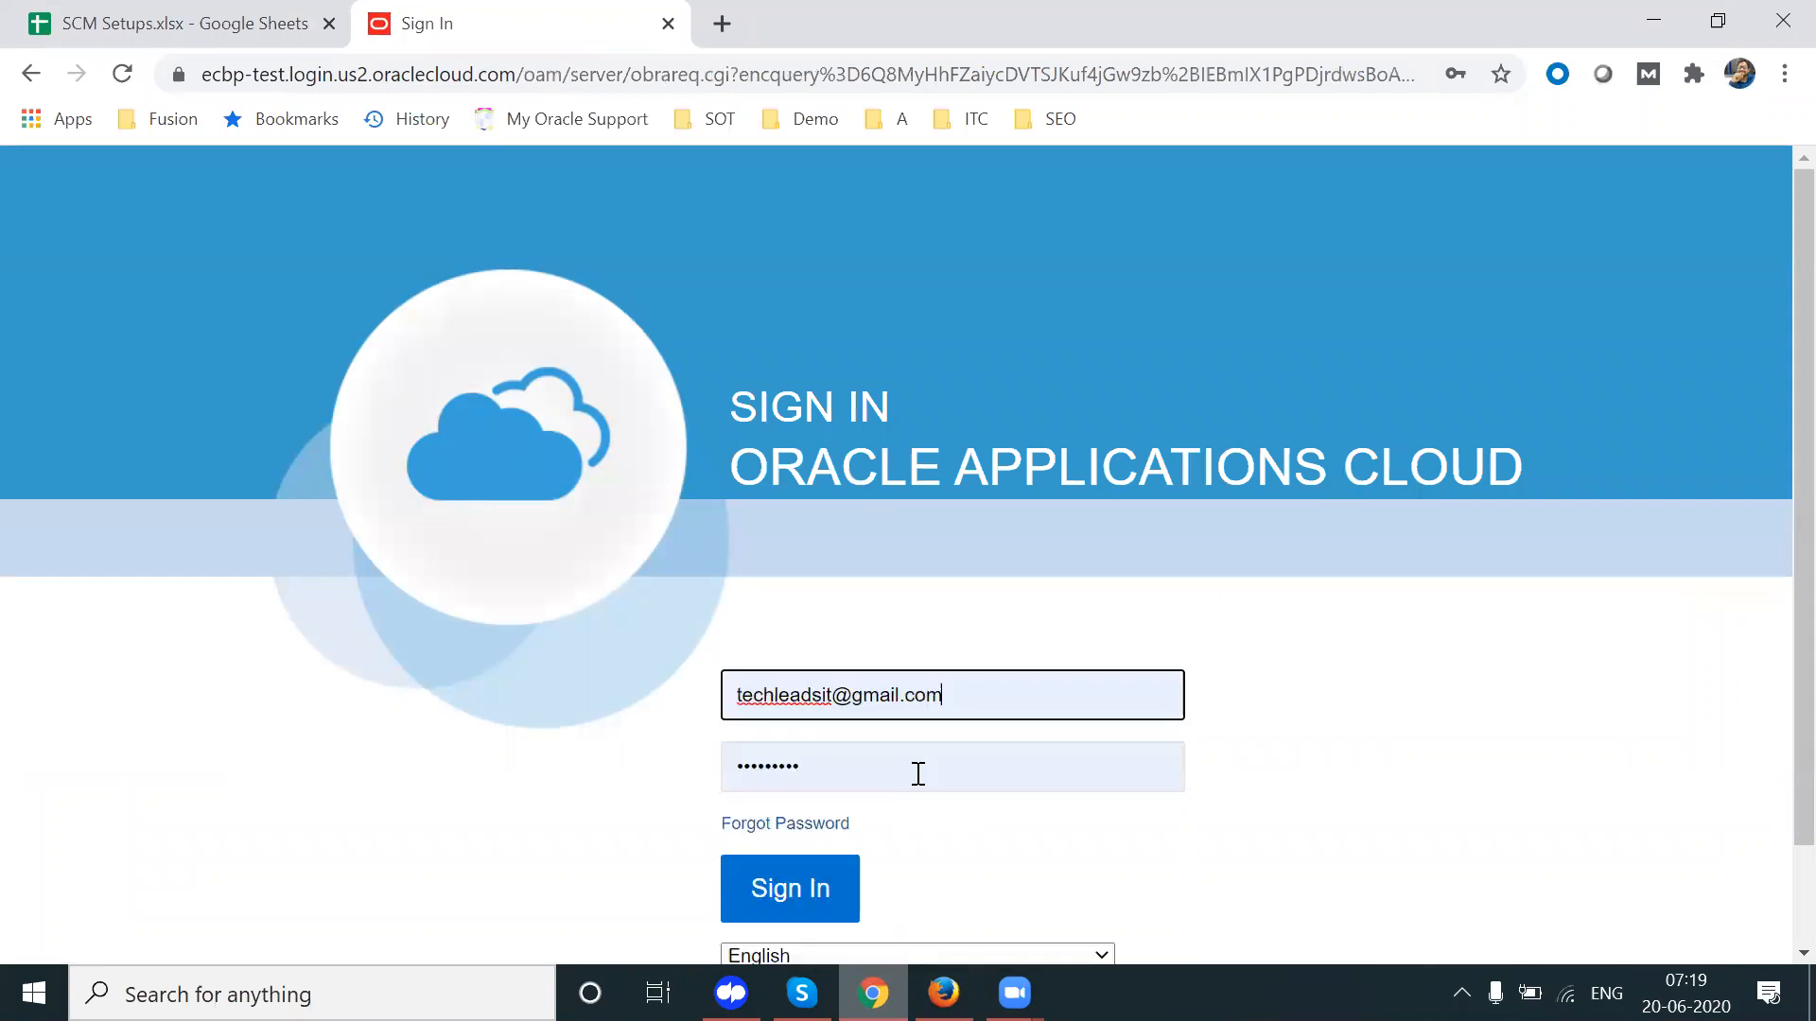
click(890, 772)
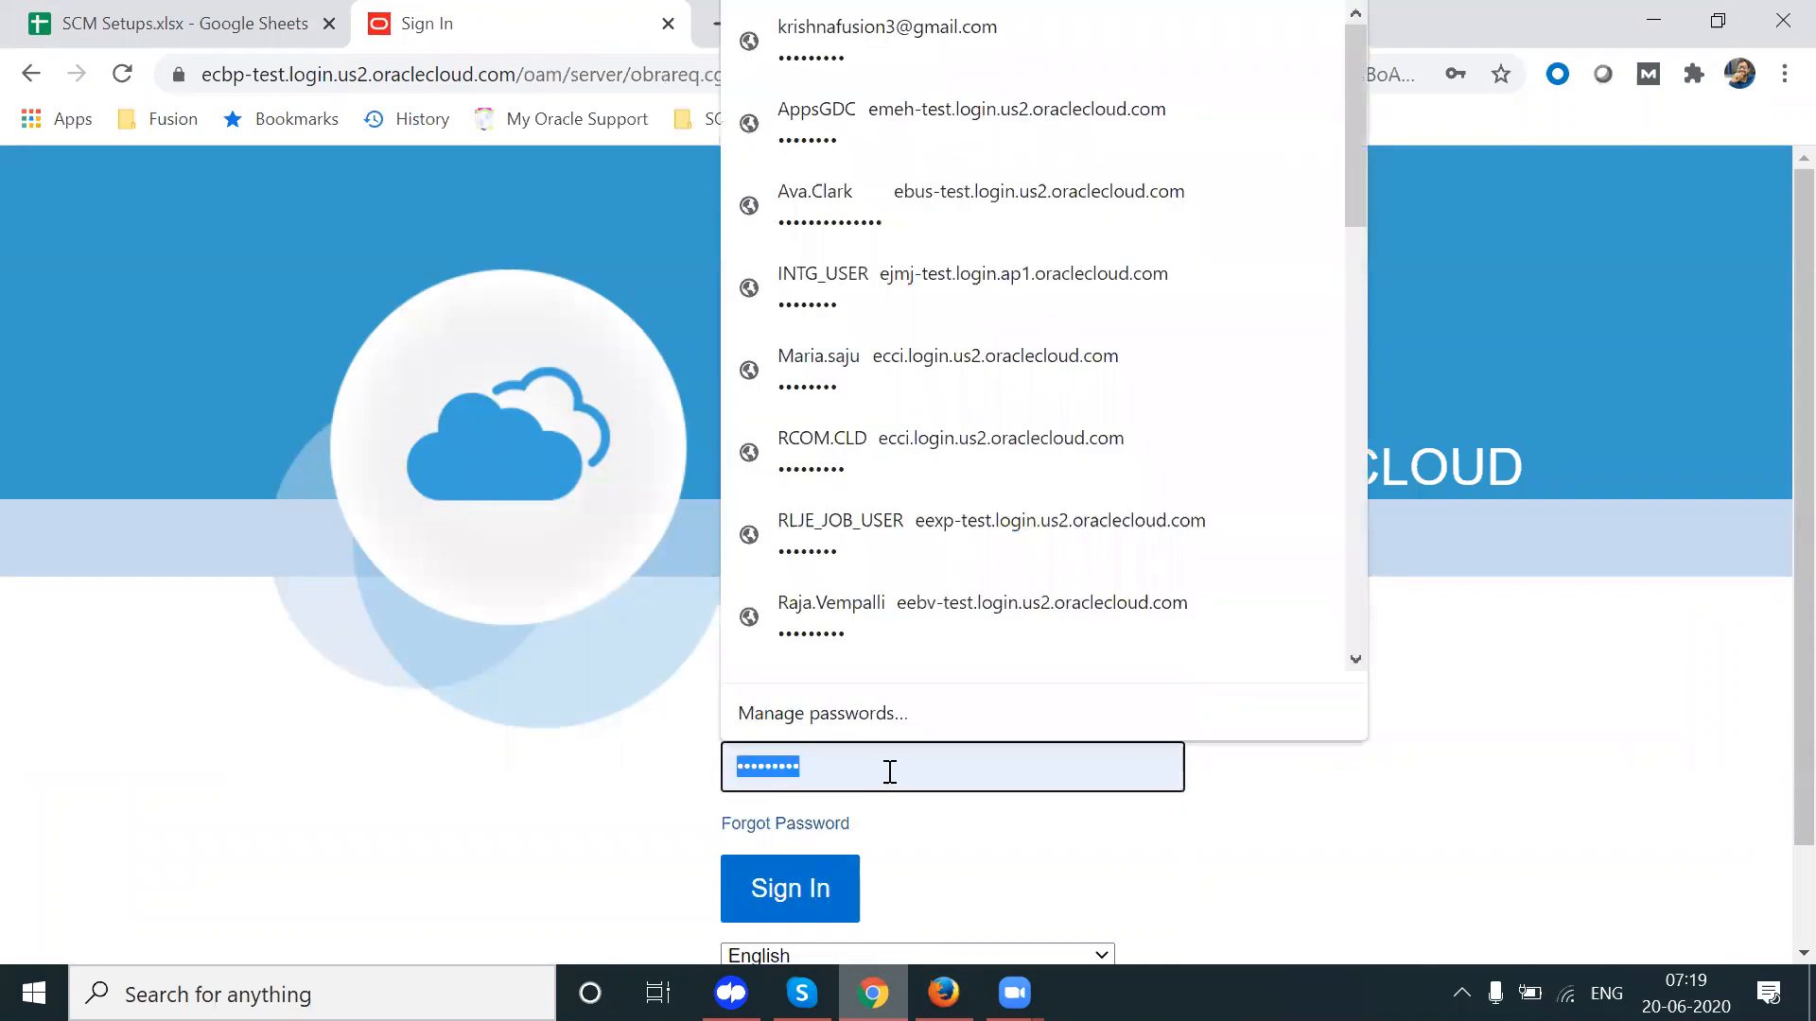
click(793, 887)
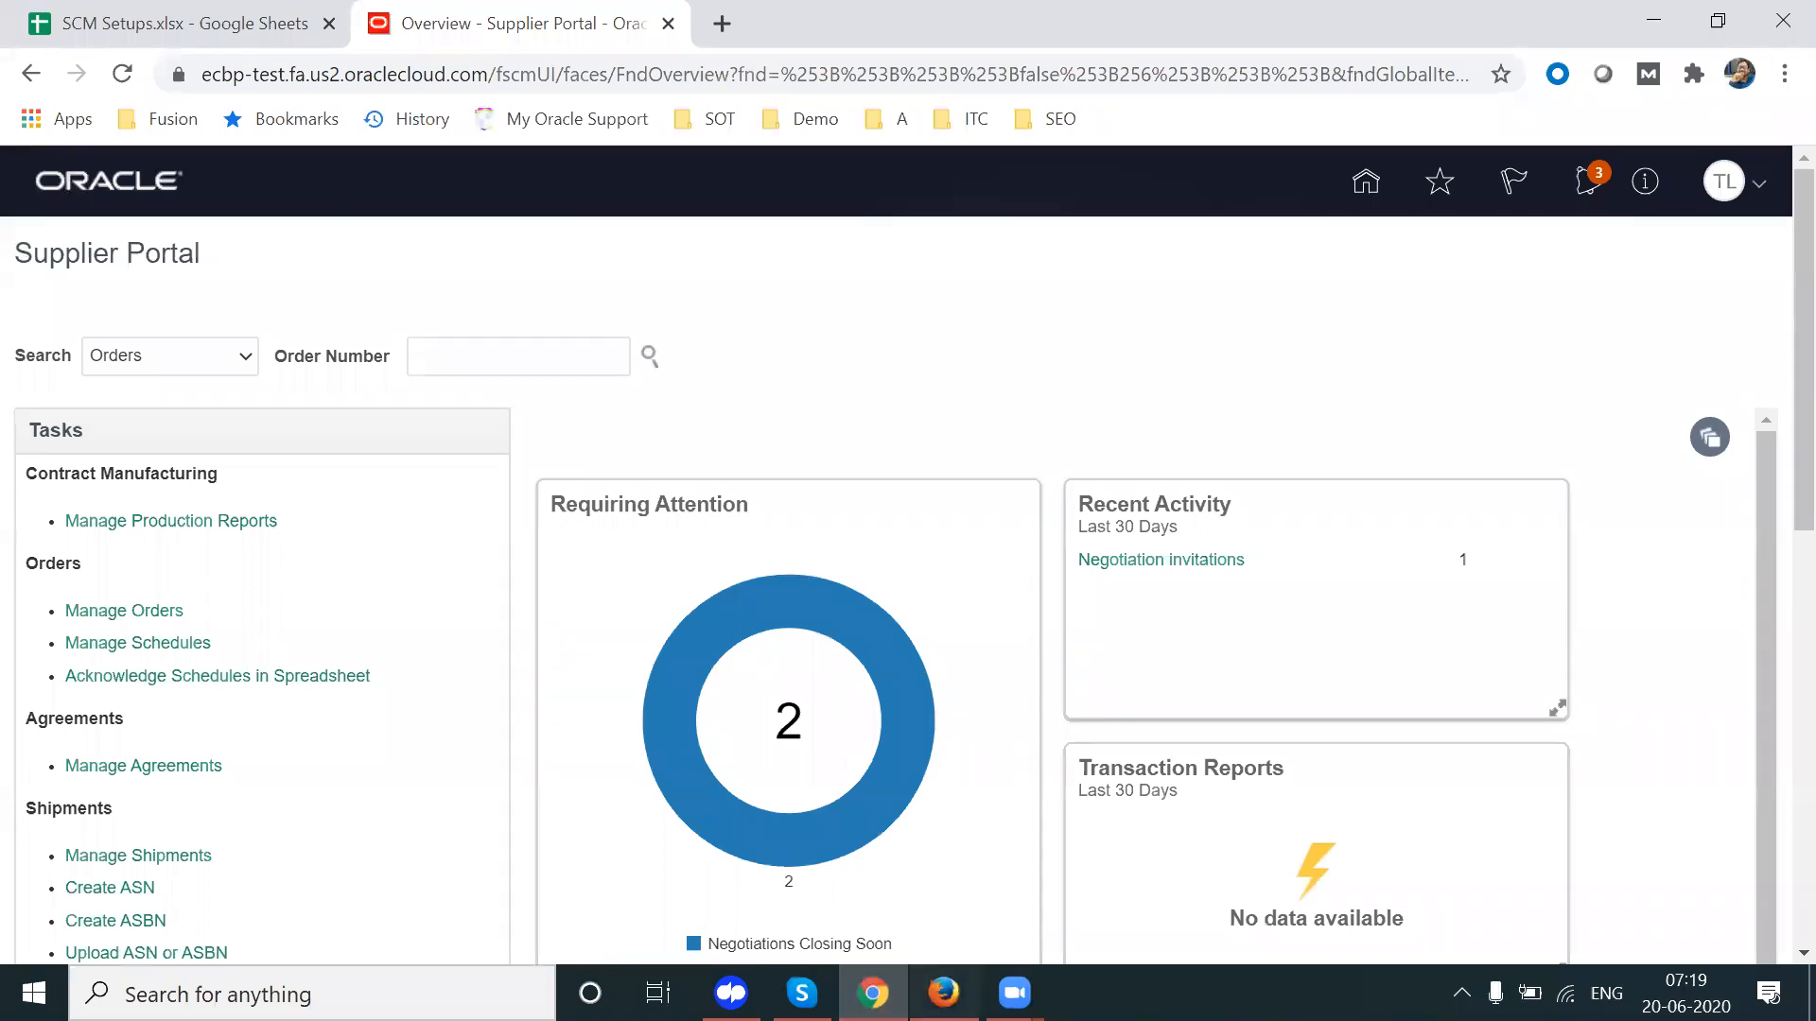
click(944, 993)
Step: Create a surrogate response from Actions > Manage, choosing APL Supplier10 and its listed contact
drag(1797, 681, 1797, 305)
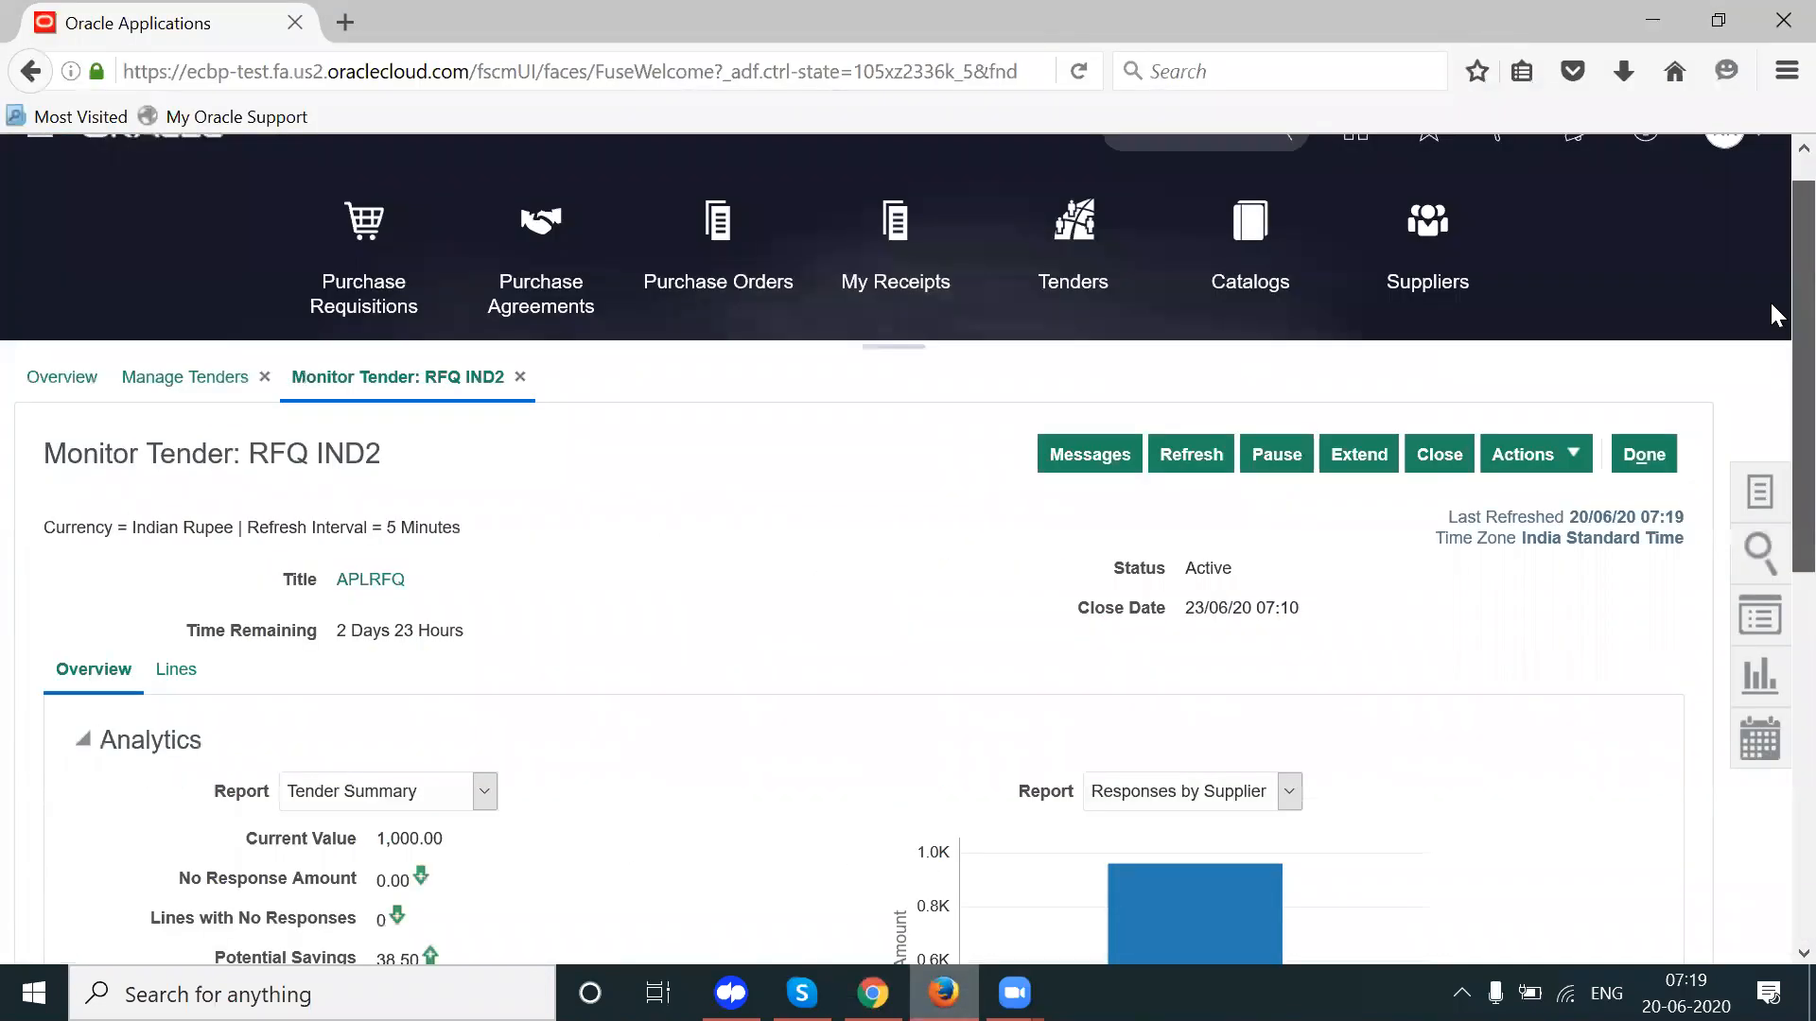
click(1539, 473)
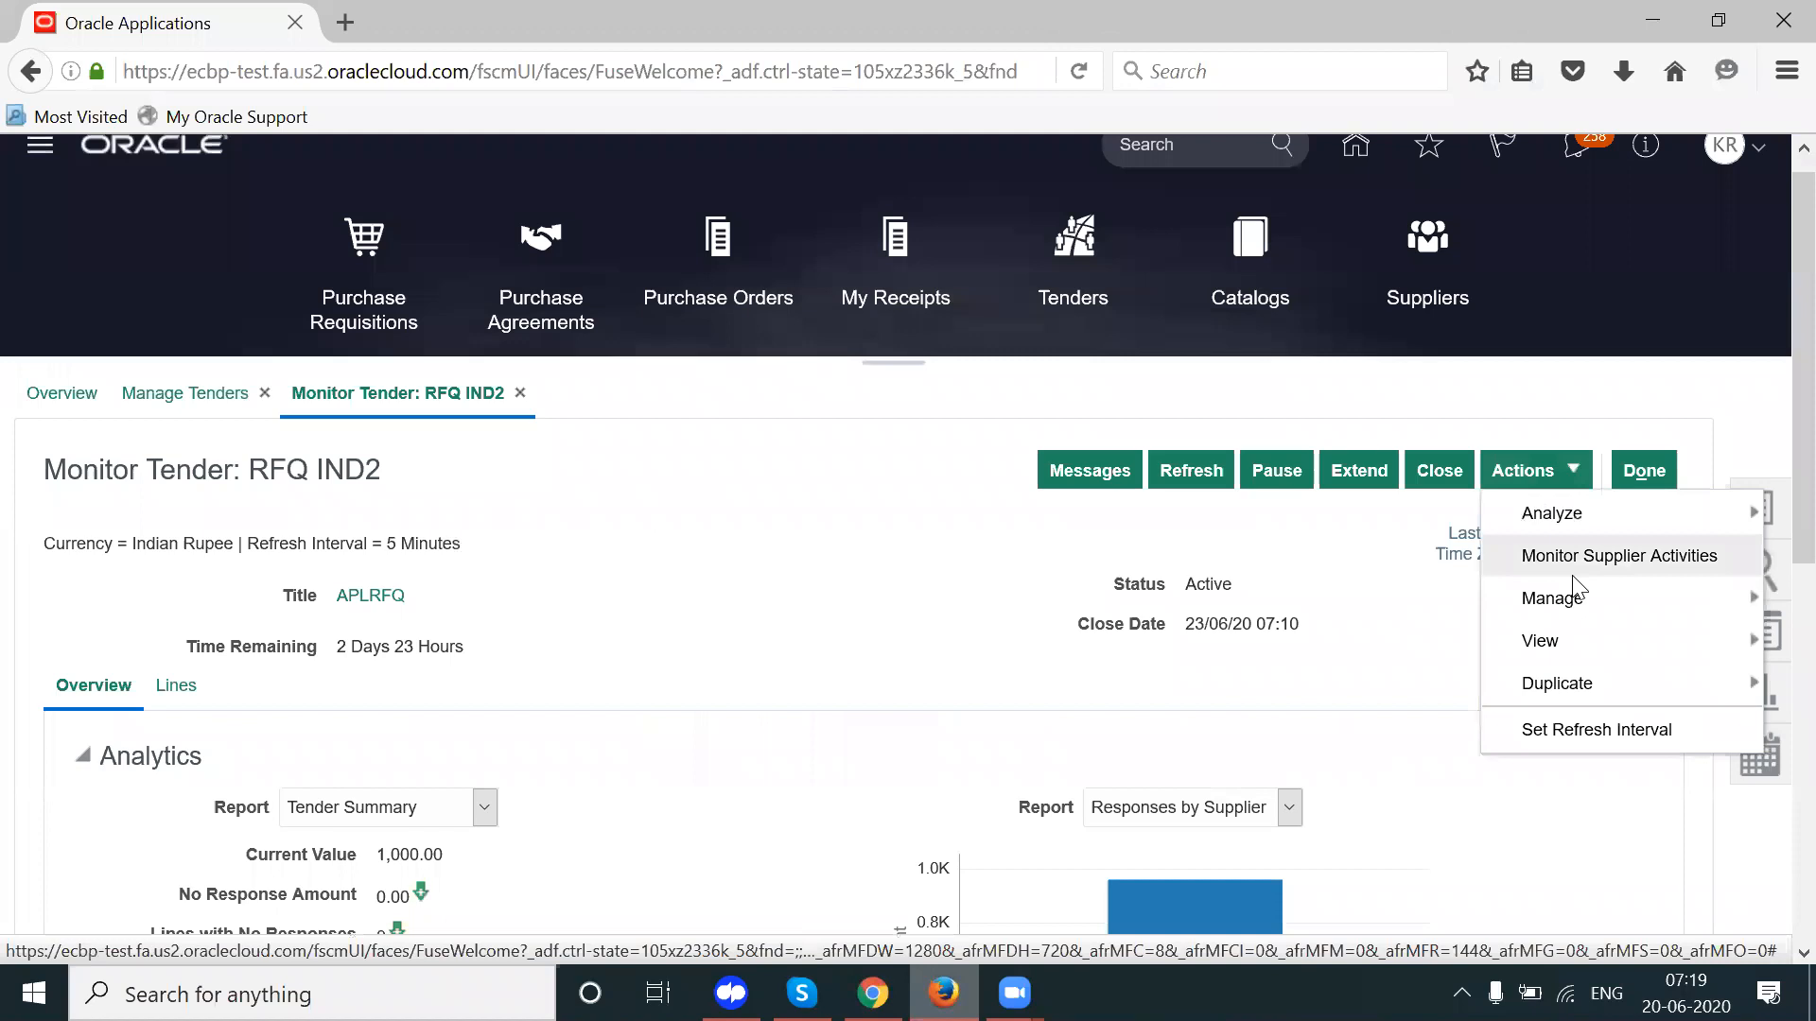
mouse_move(1568, 600)
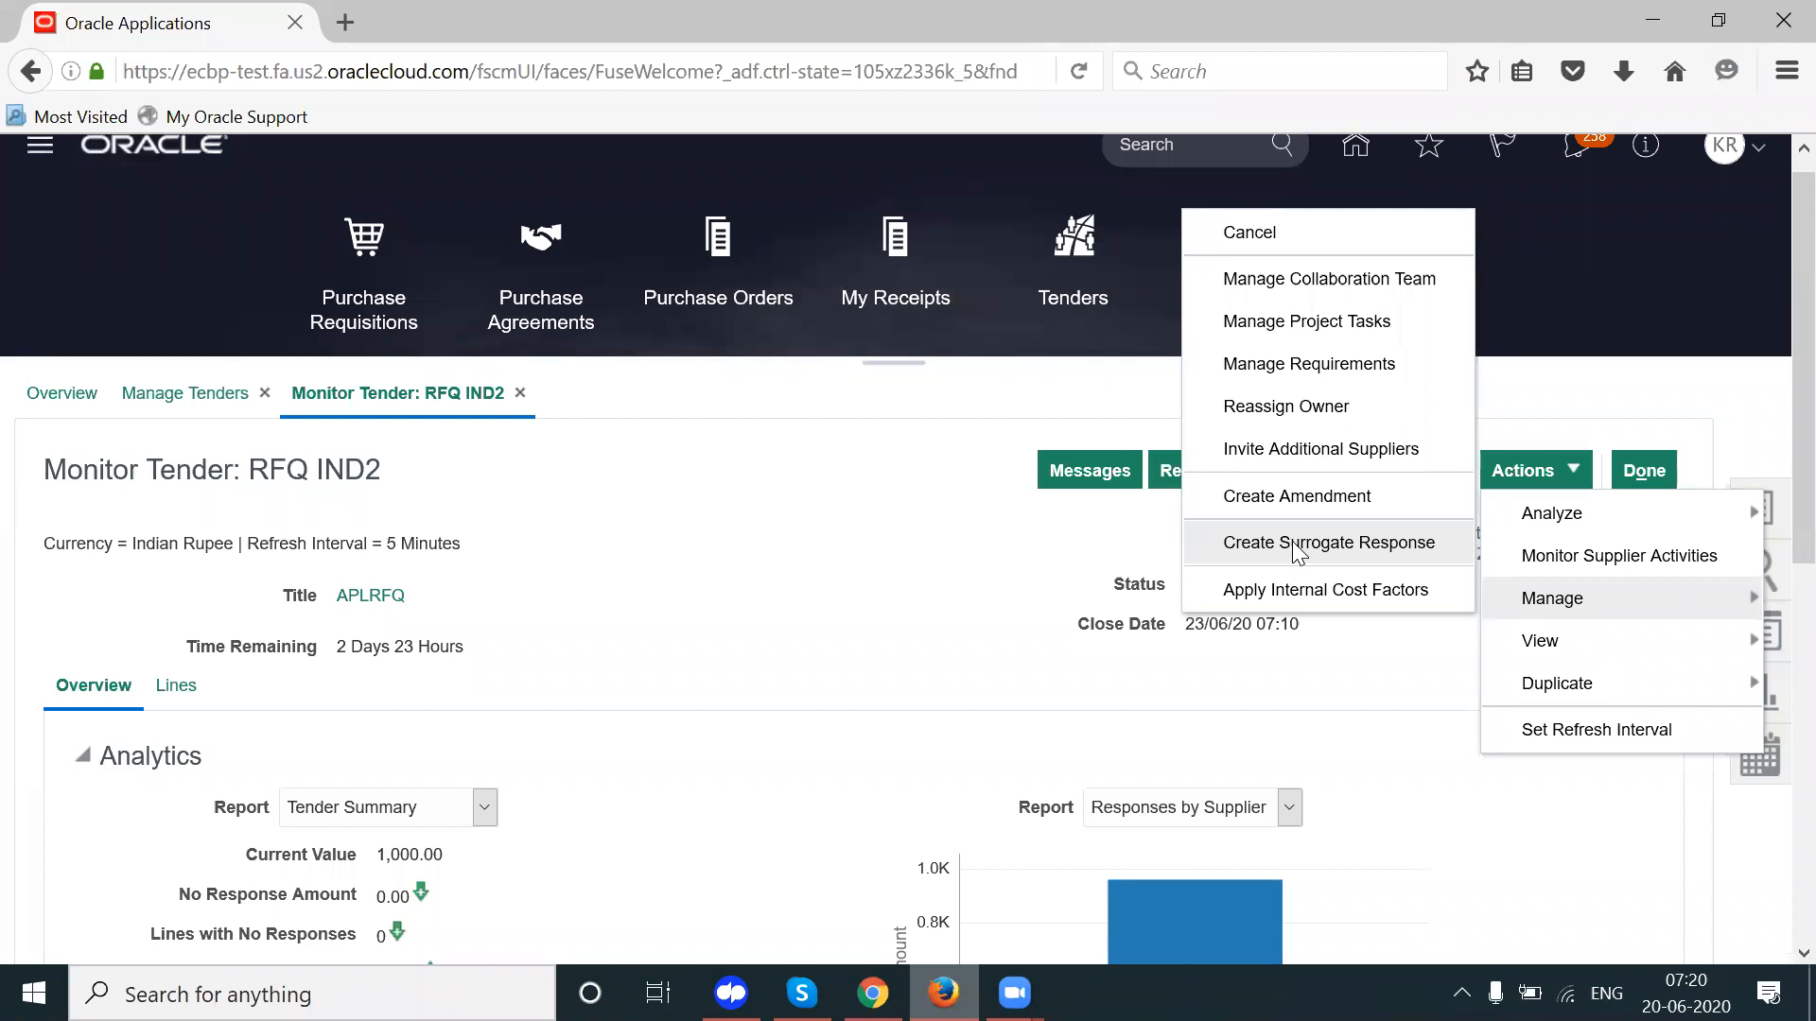
click(1295, 545)
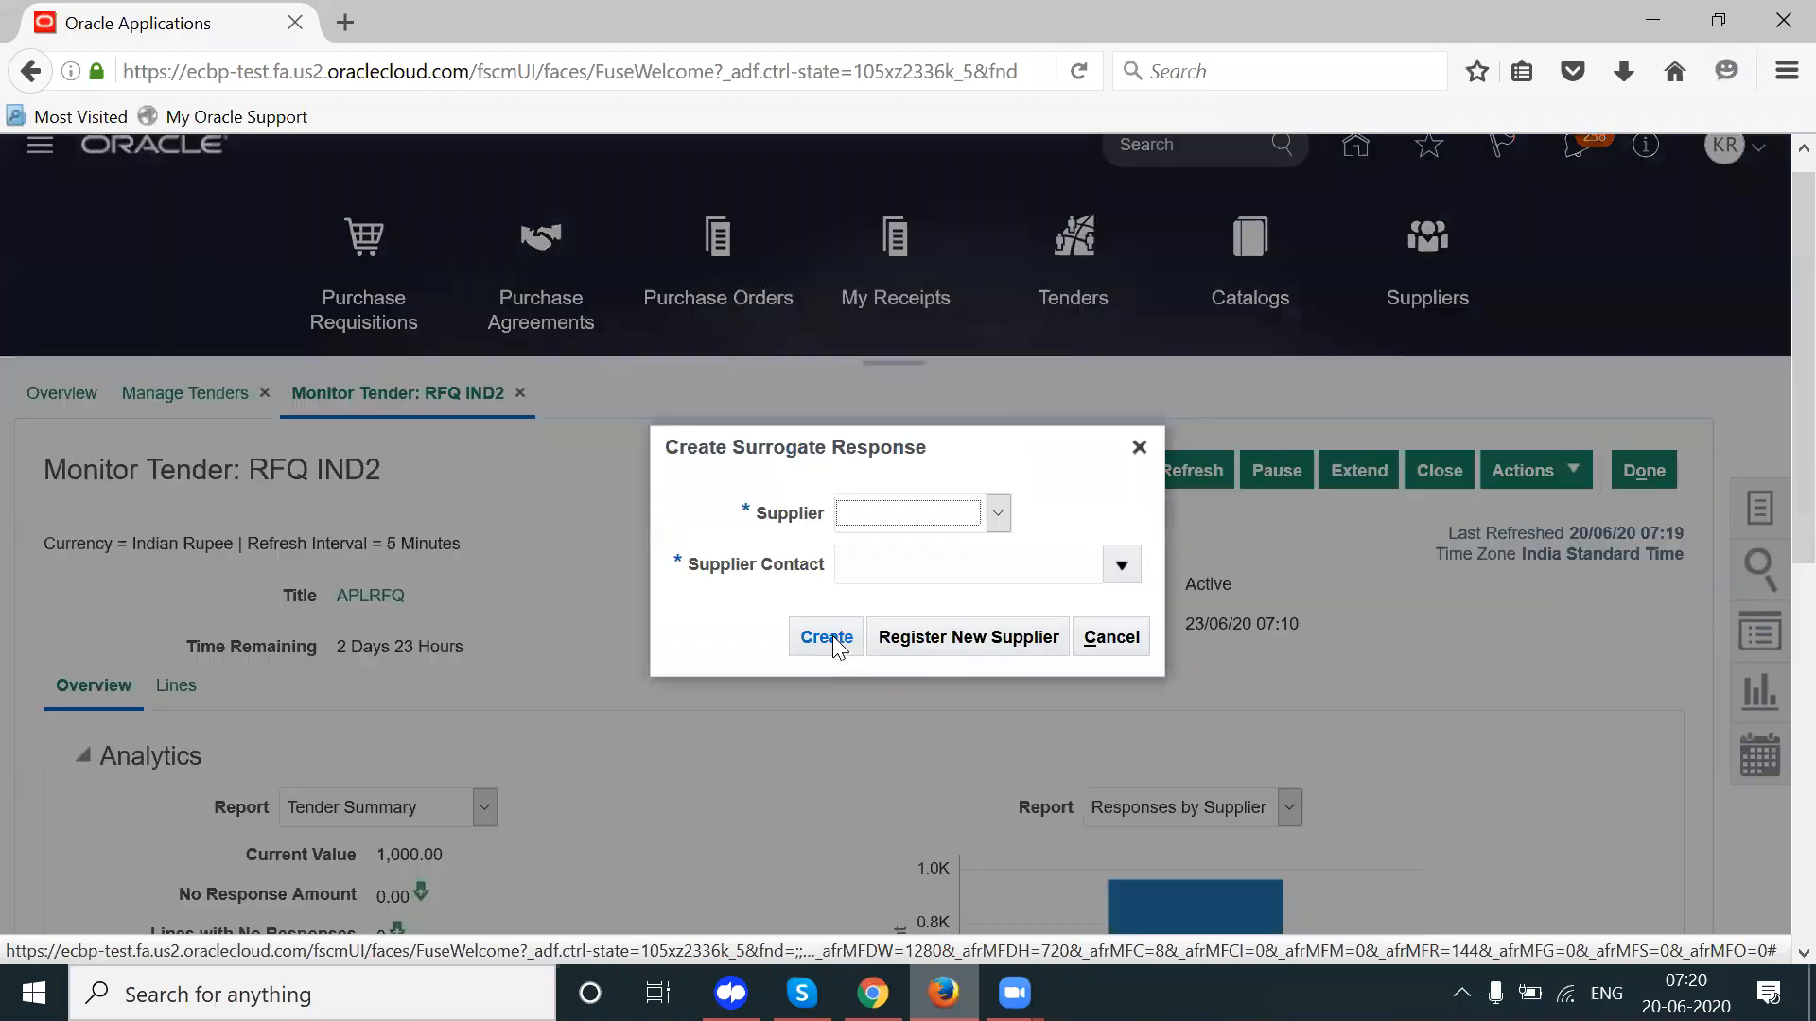
click(929, 517)
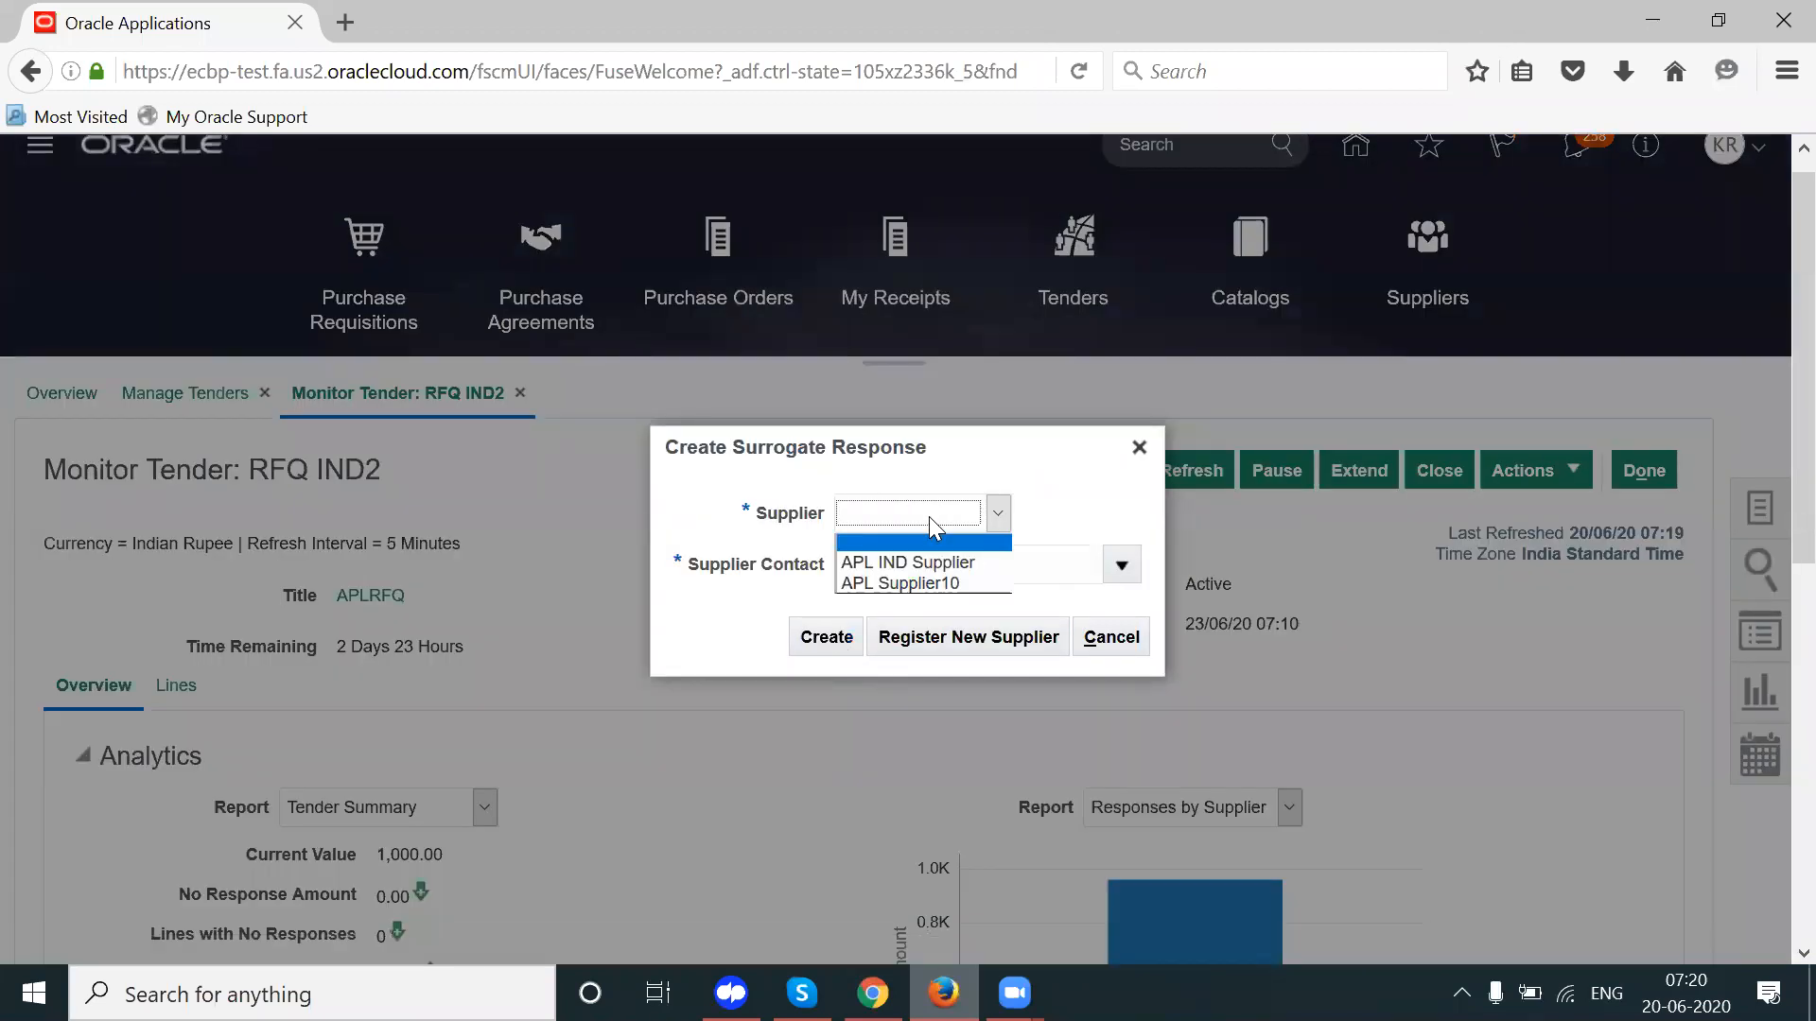
click(881, 582)
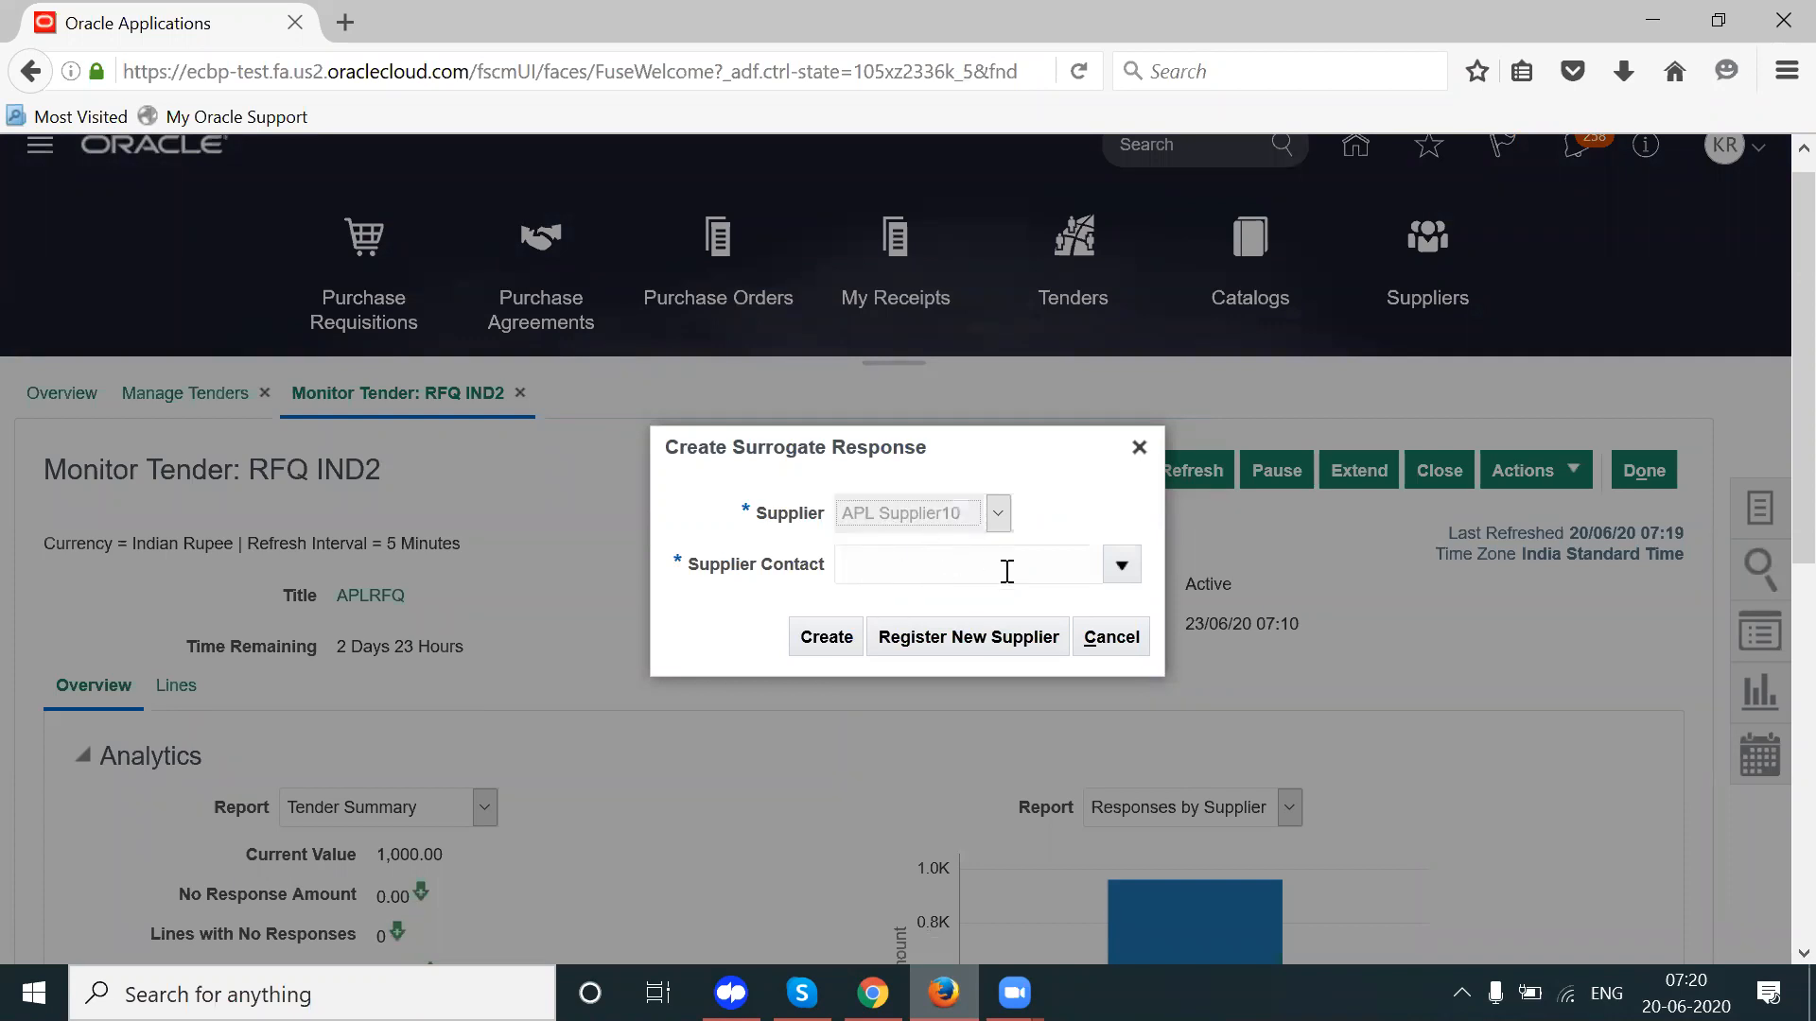
click(1121, 565)
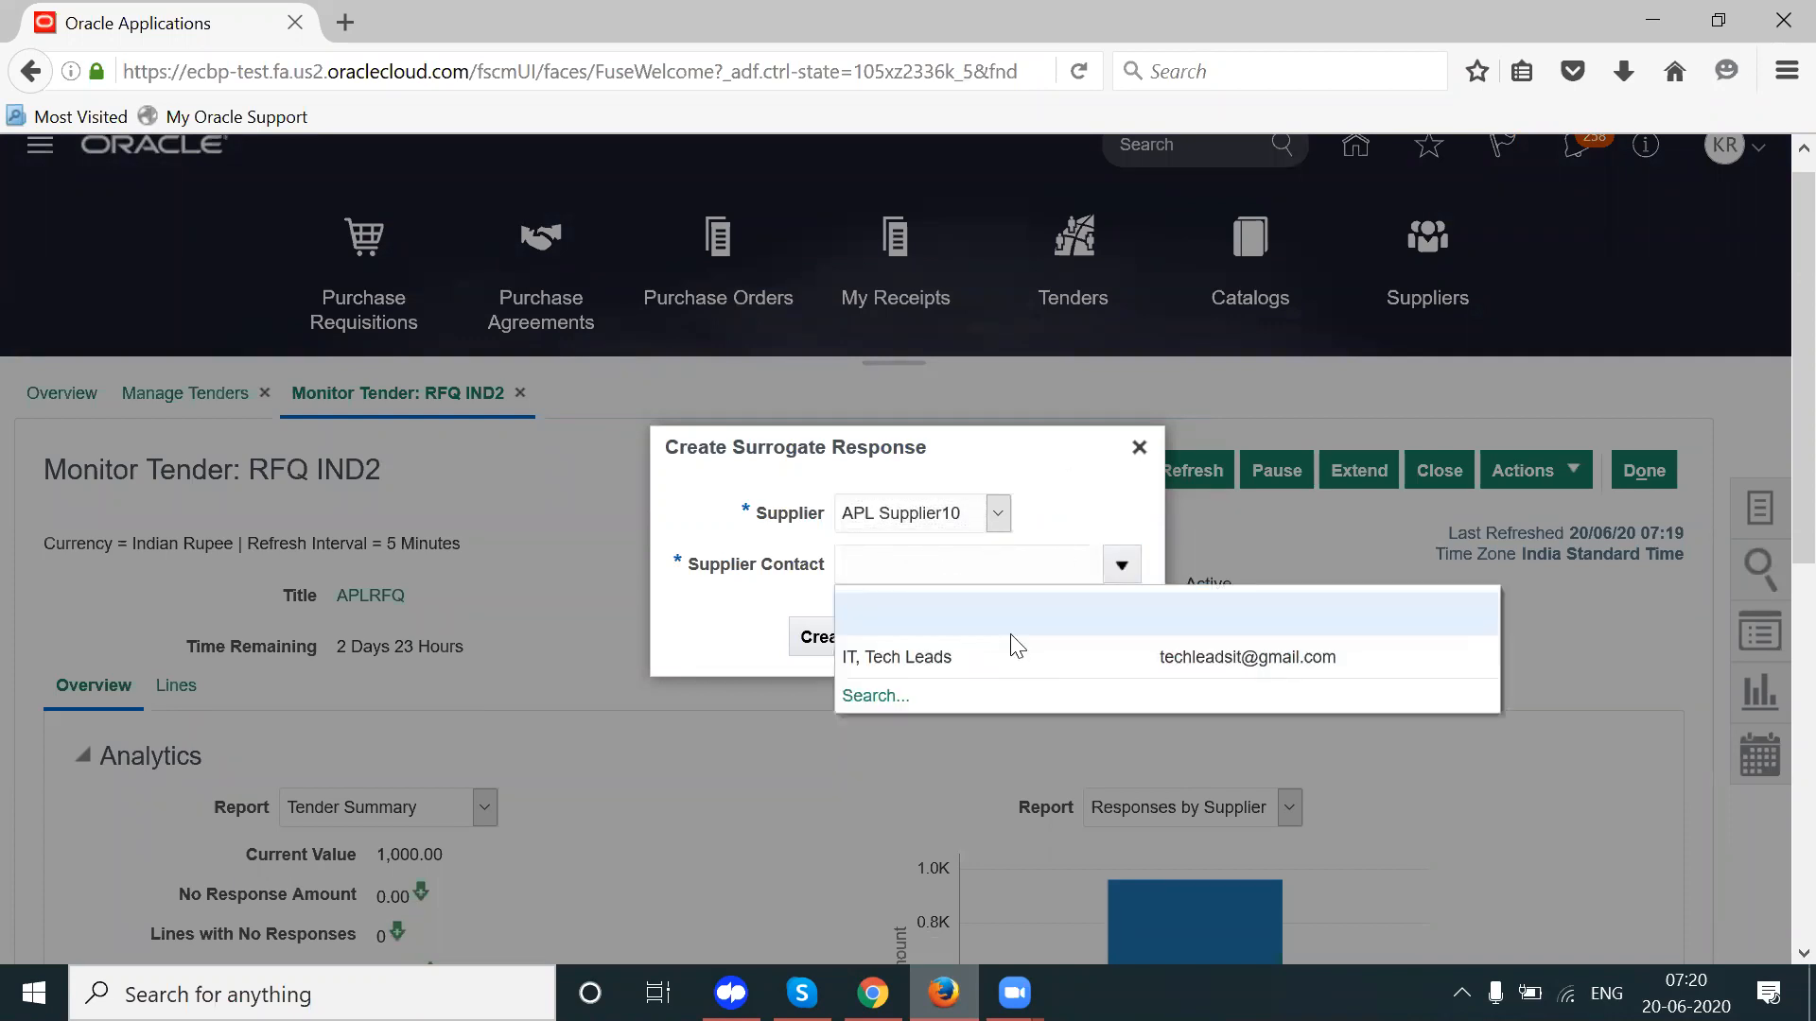
click(952, 660)
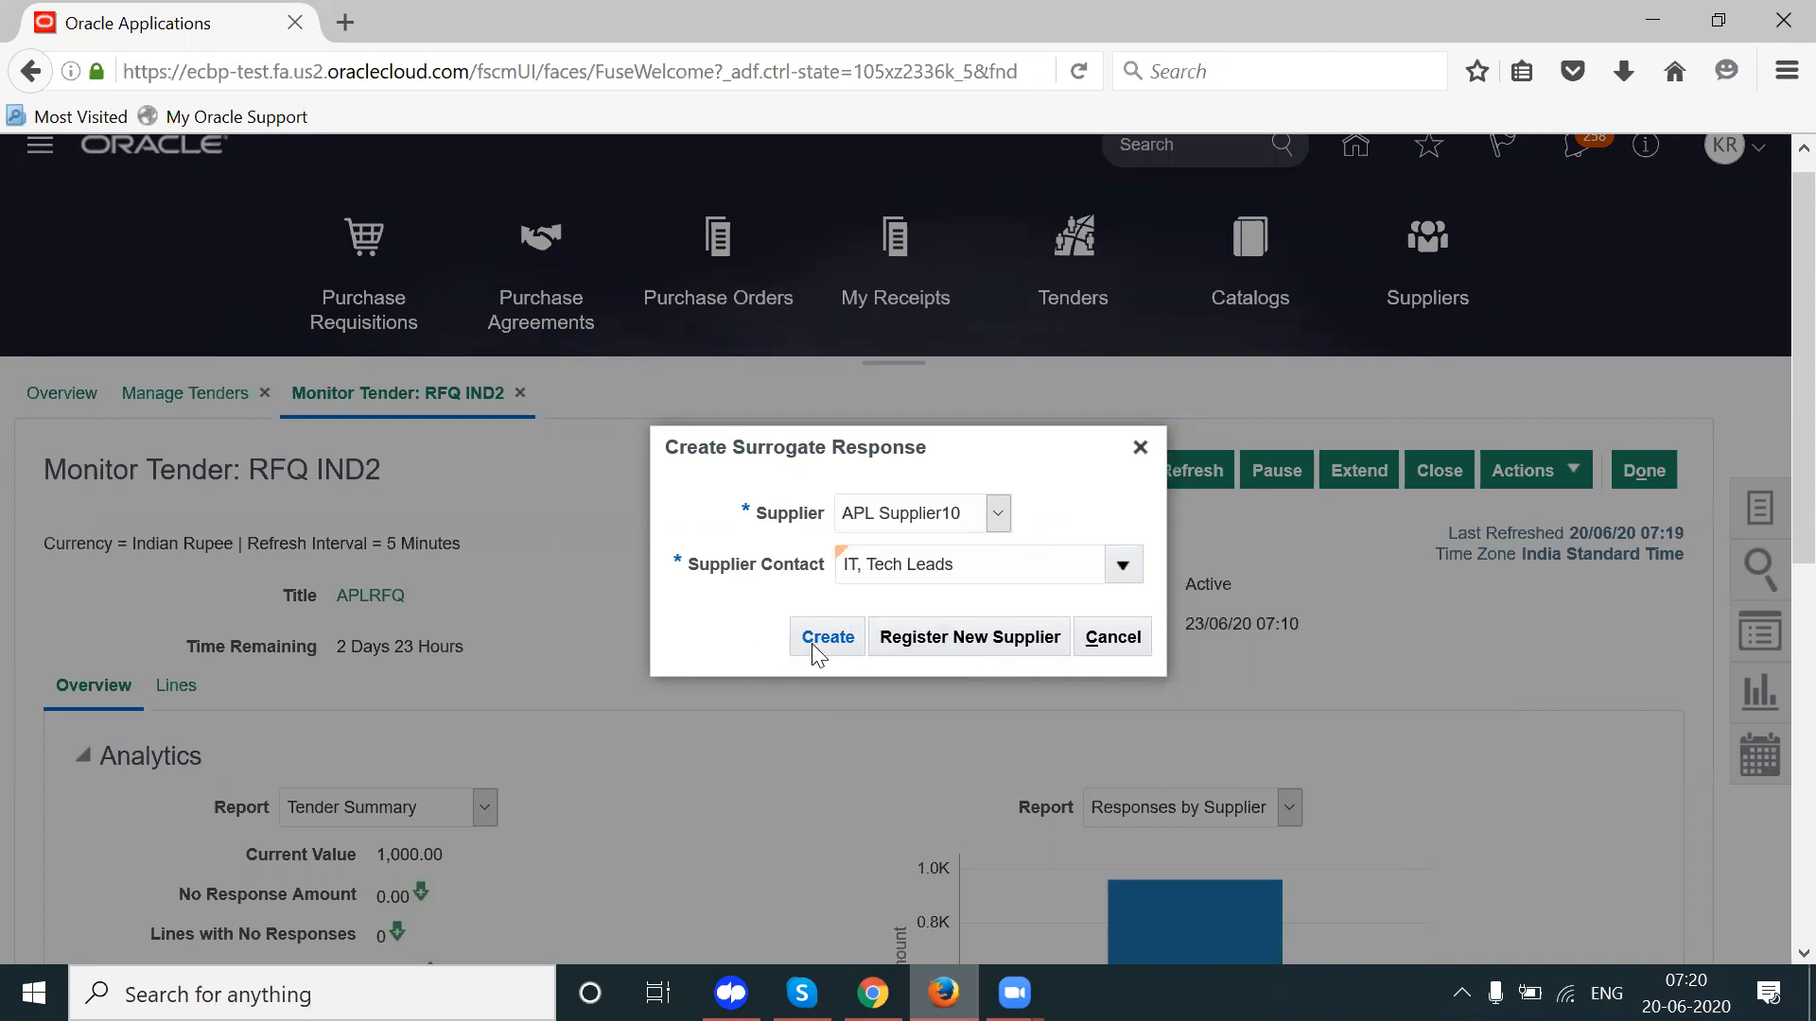
click(872, 994)
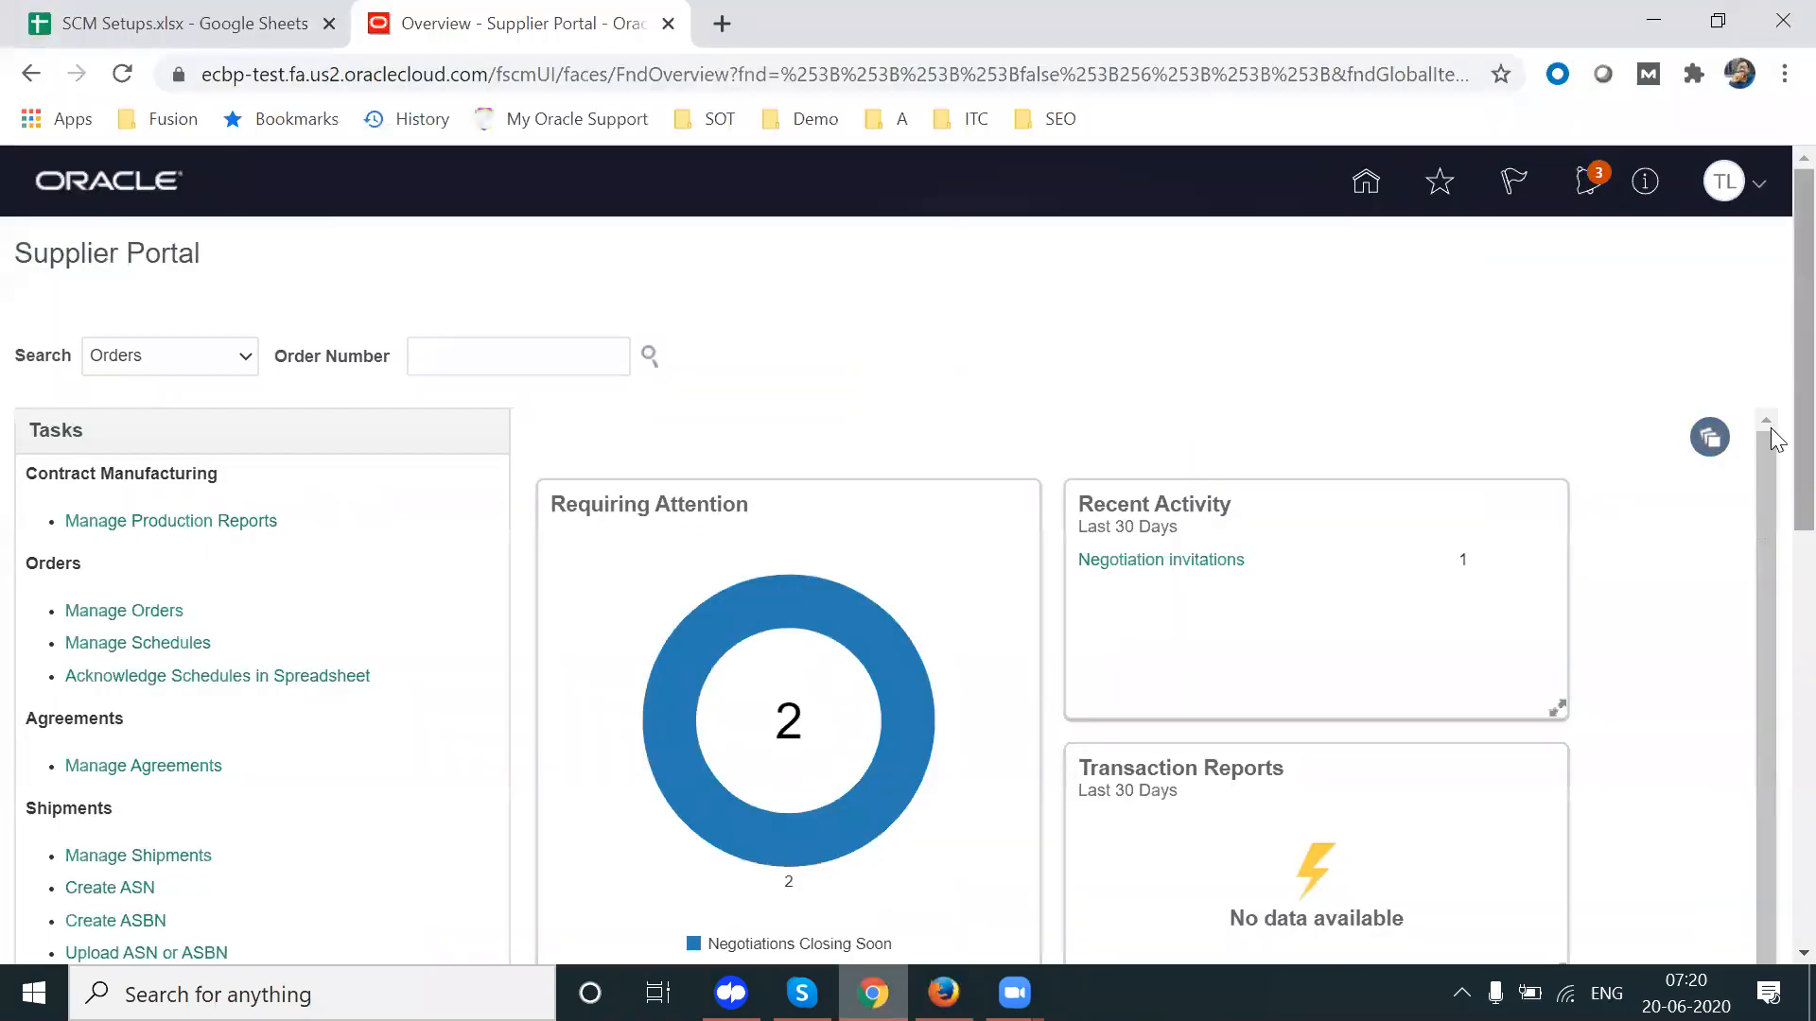
Step: View the supplier's active tenders and confirm IND2 has no responses yet
scroll(1771, 427, down, 6)
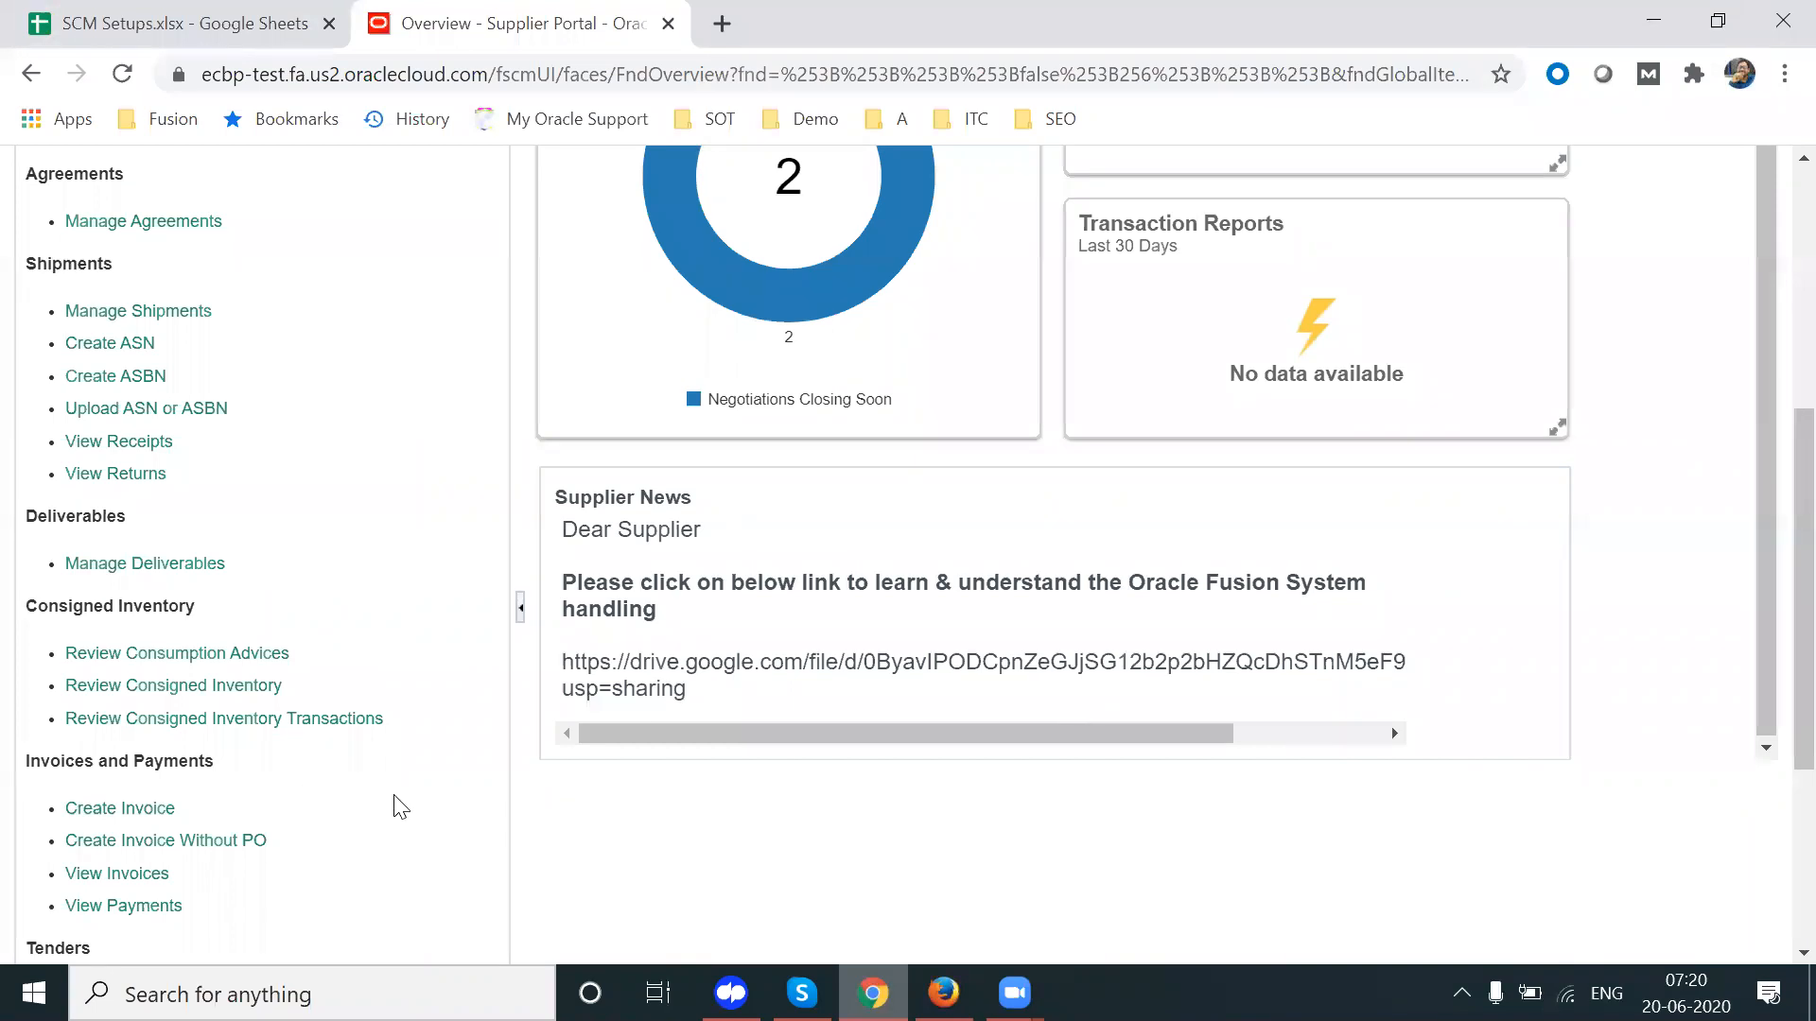
scroll(1772, 681, down, 4)
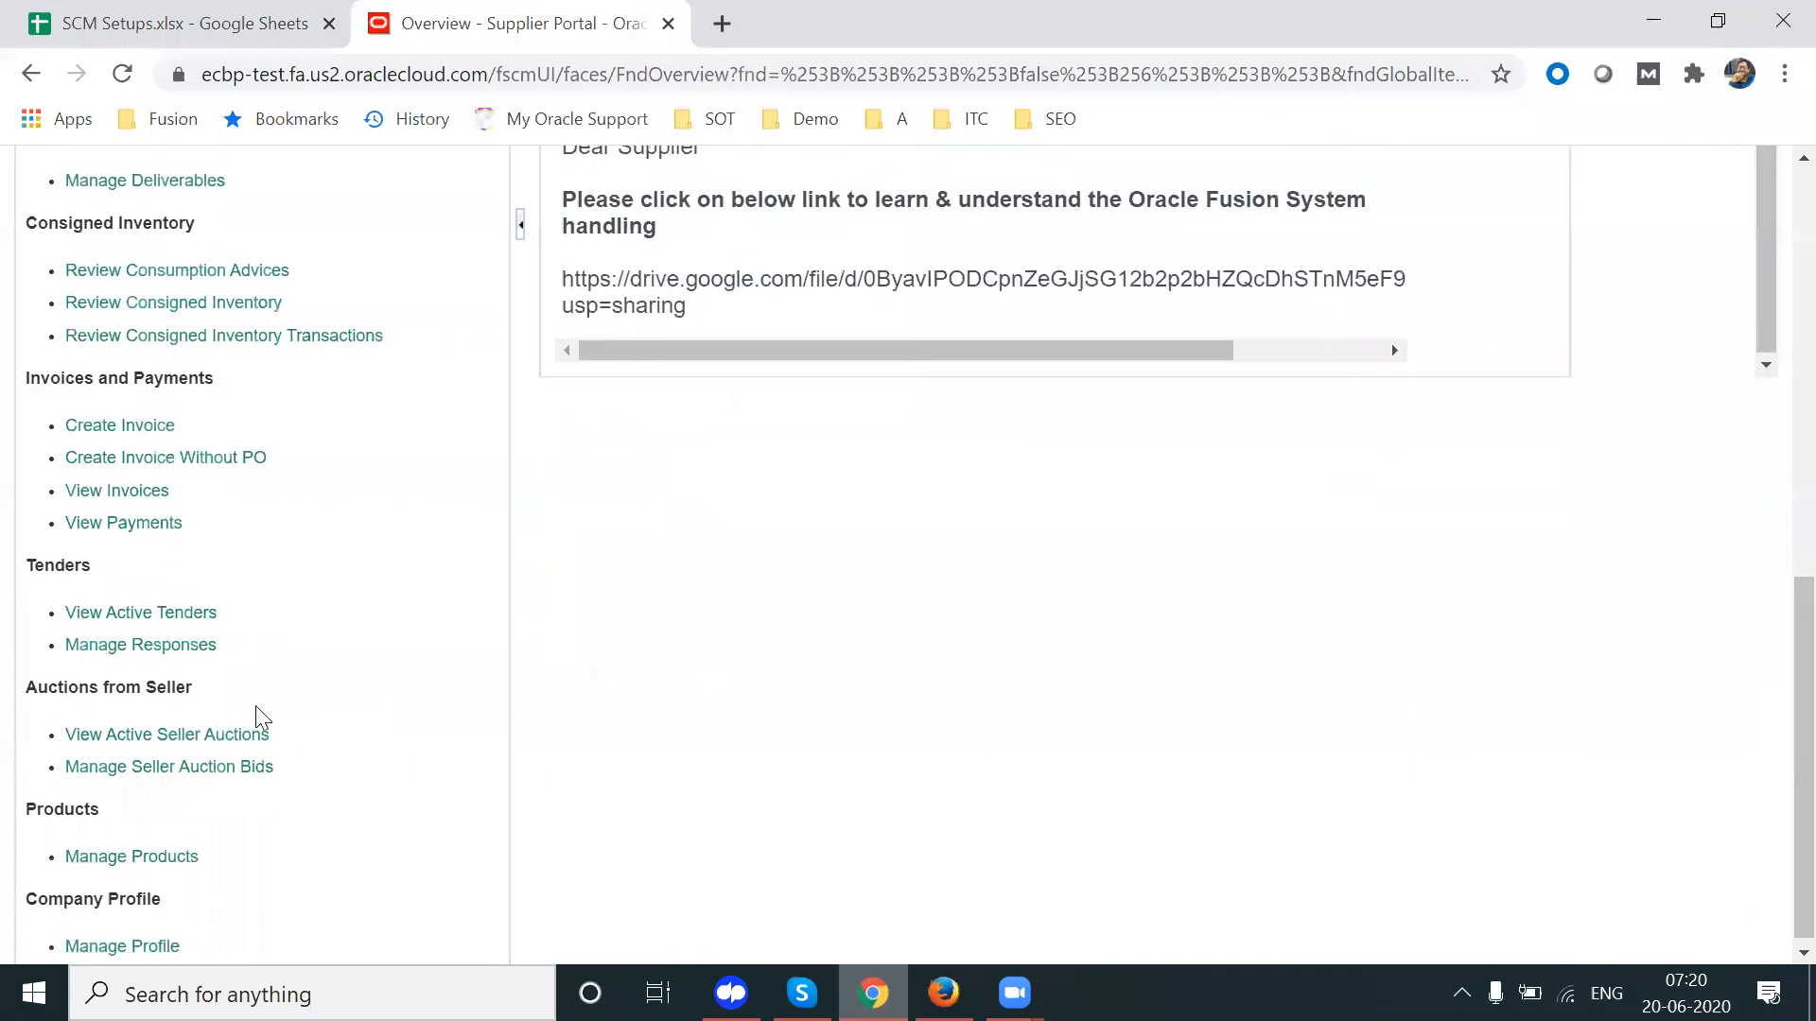
click(119, 611)
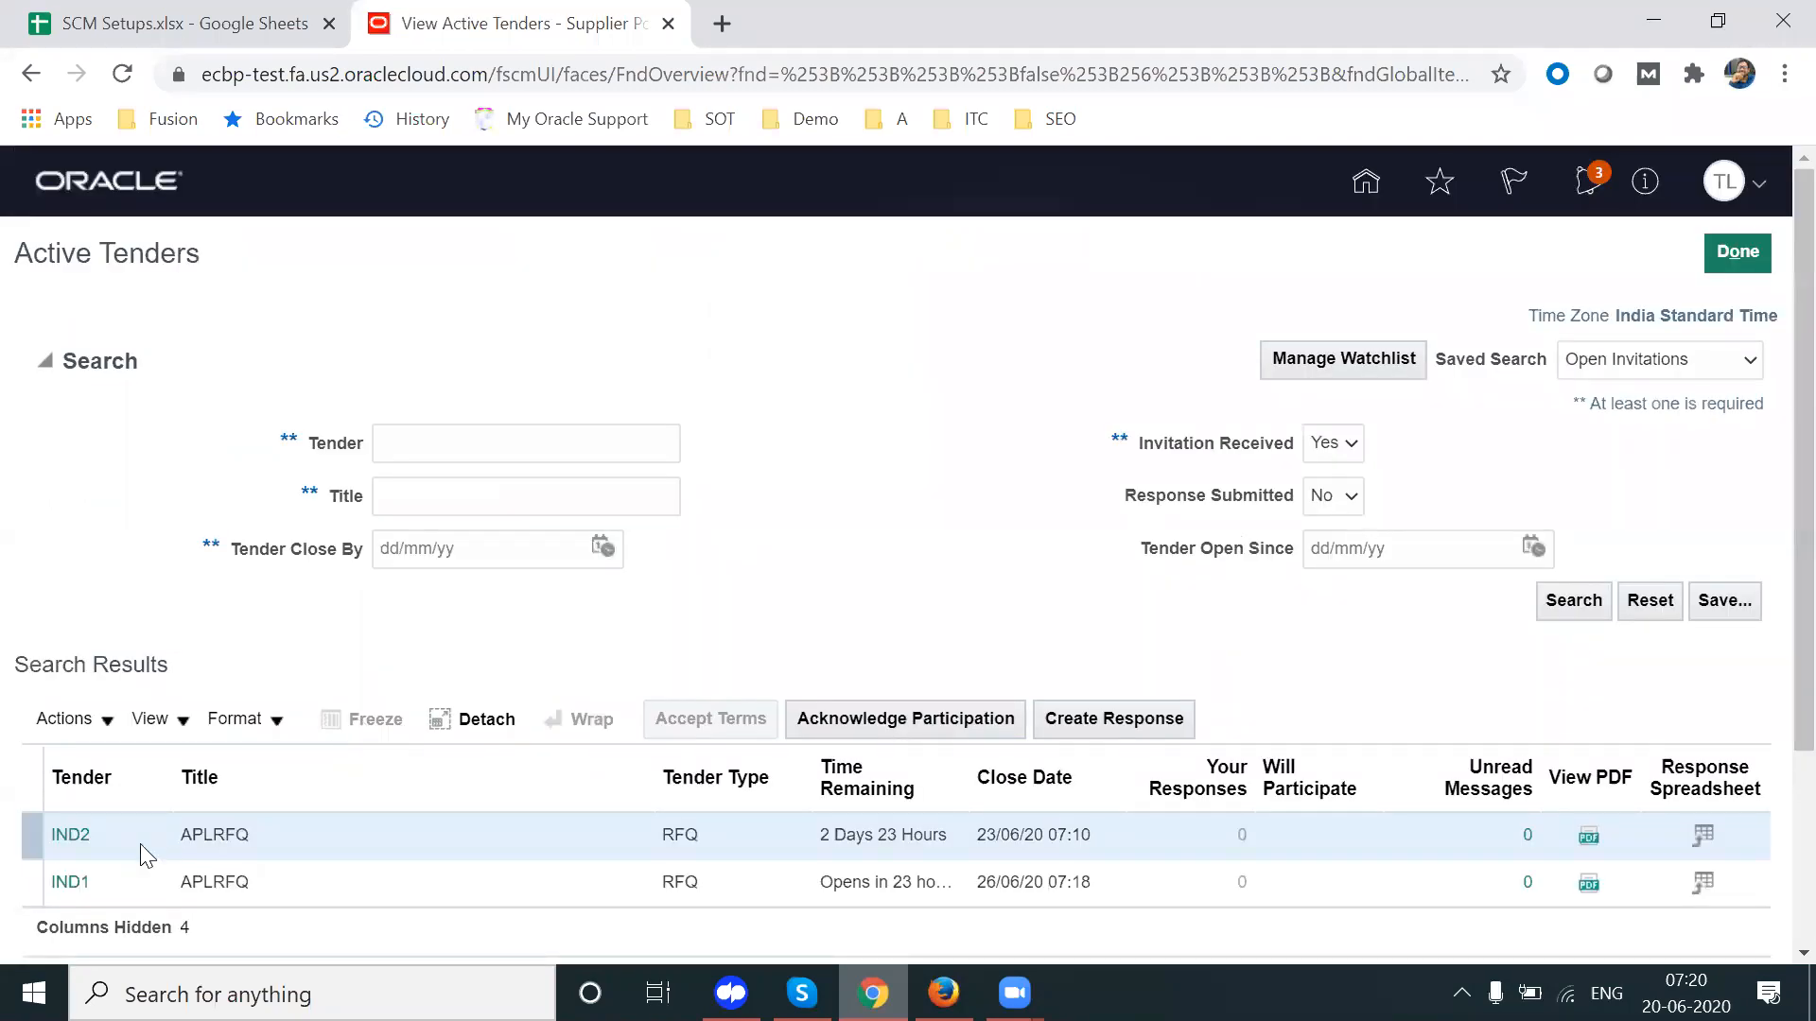
double_click(135, 843)
key(alt+Tab)
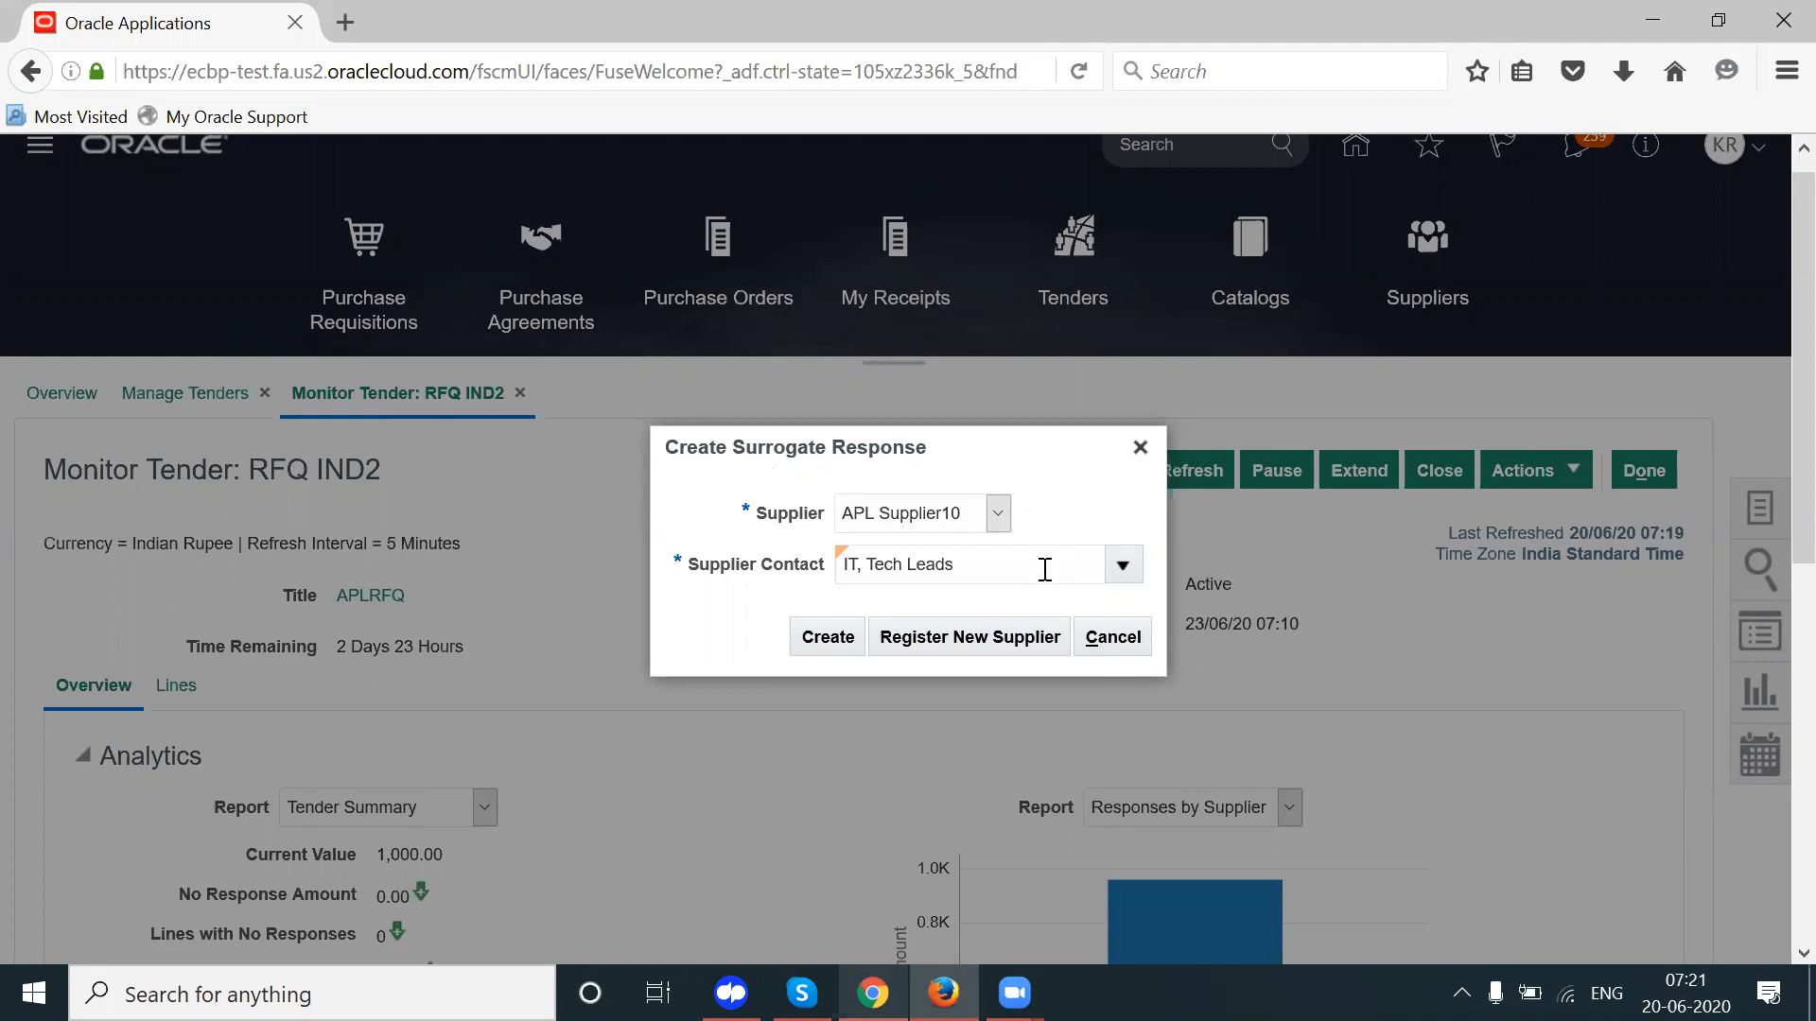
Step: Create the surrogate quote and set Response Valid Until to 28 June, 07:11
click(825, 647)
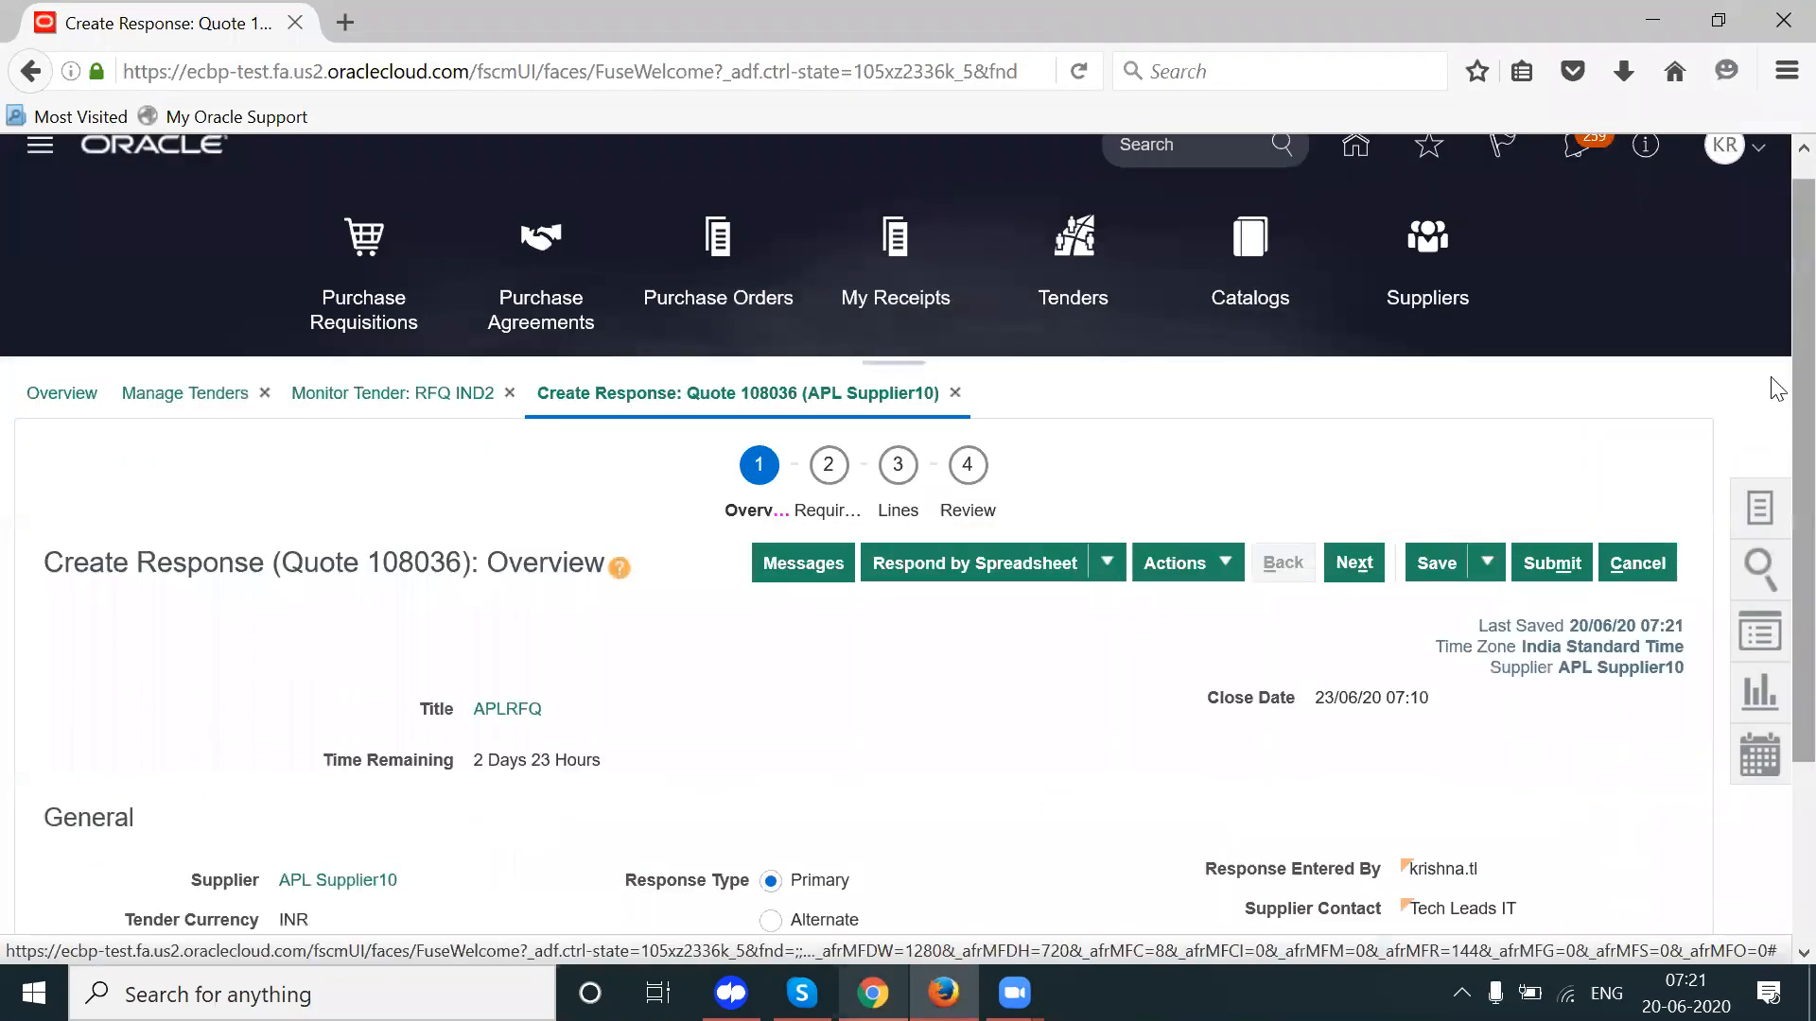
scroll(1771, 495, down, 2)
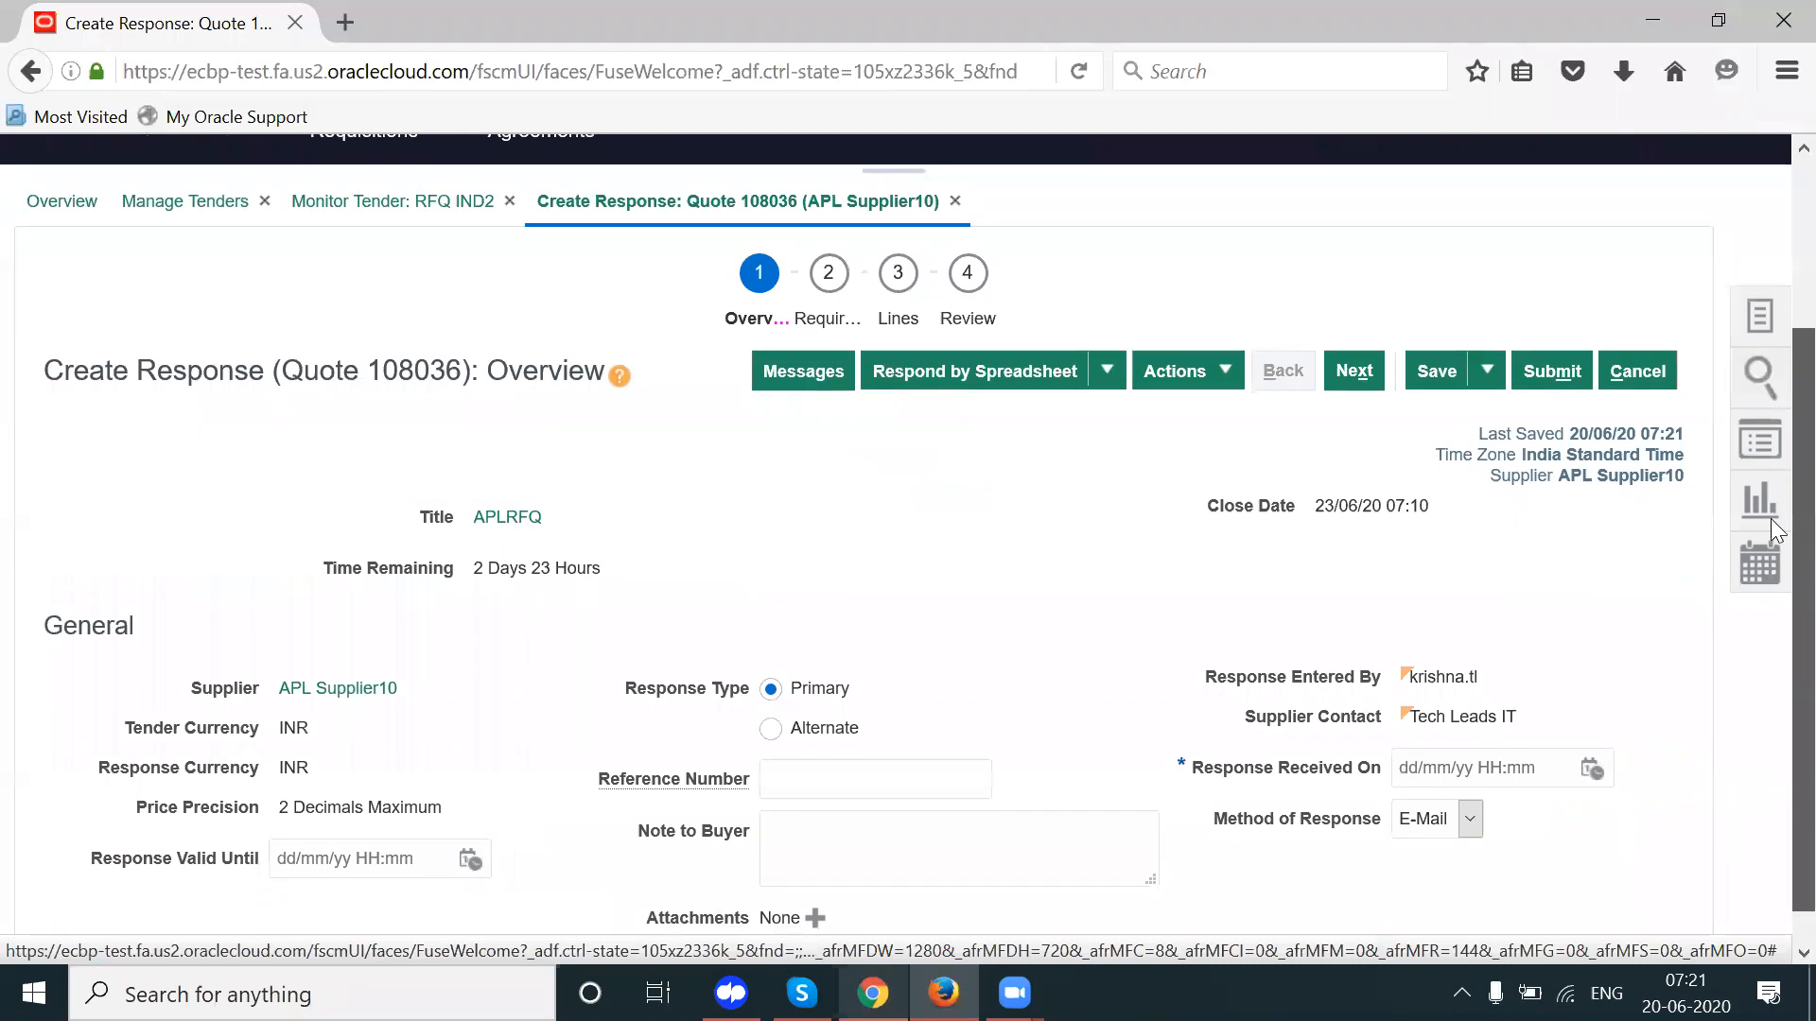
scroll(1771, 518, down, 1)
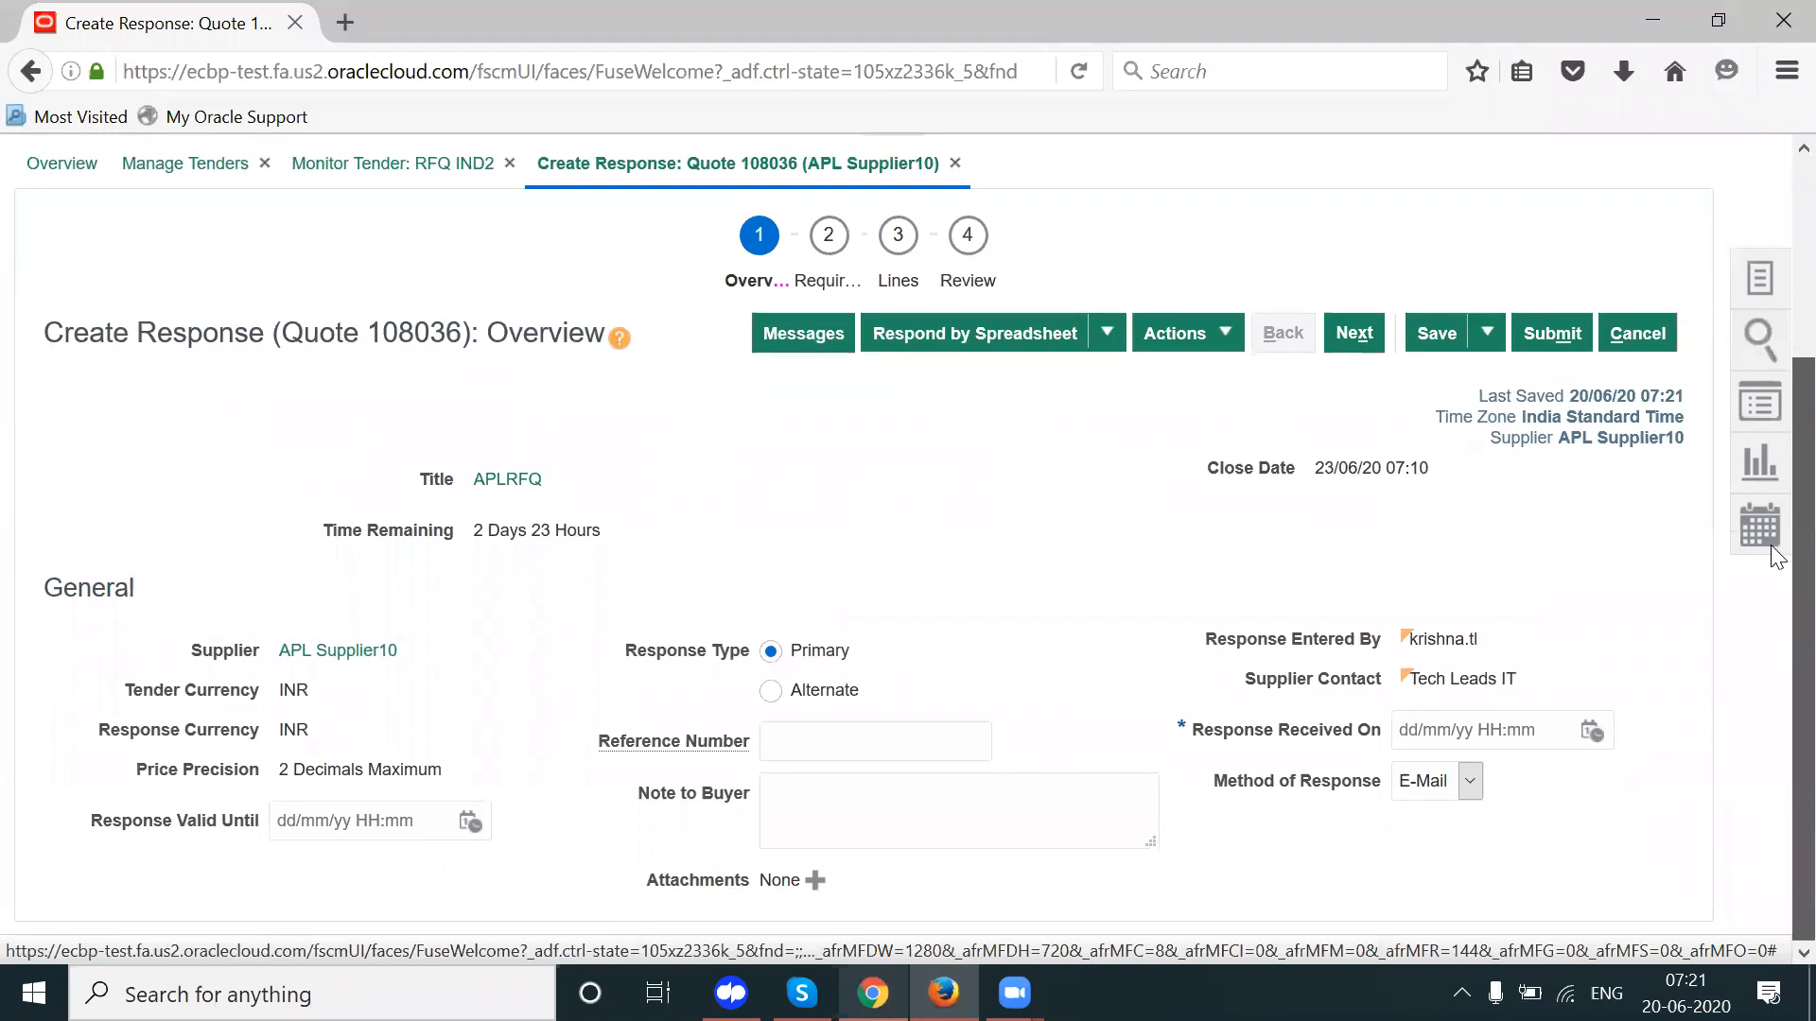
click(470, 823)
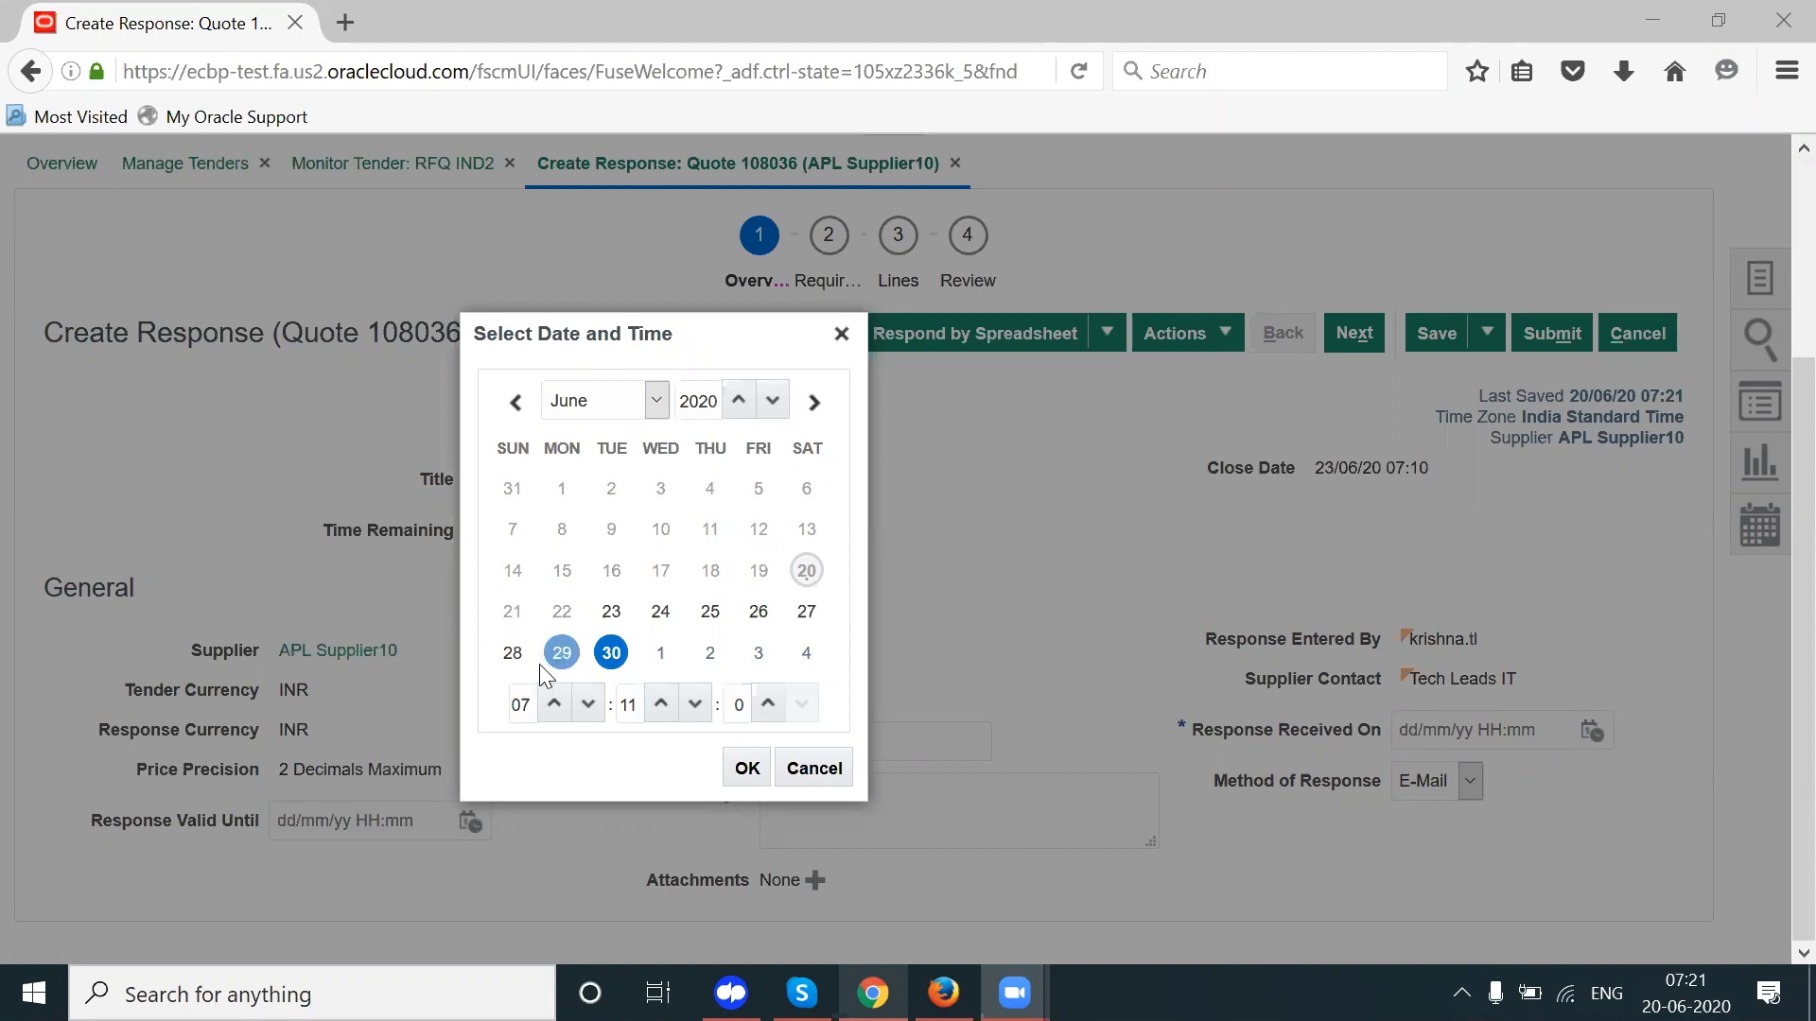
click(512, 652)
click(746, 768)
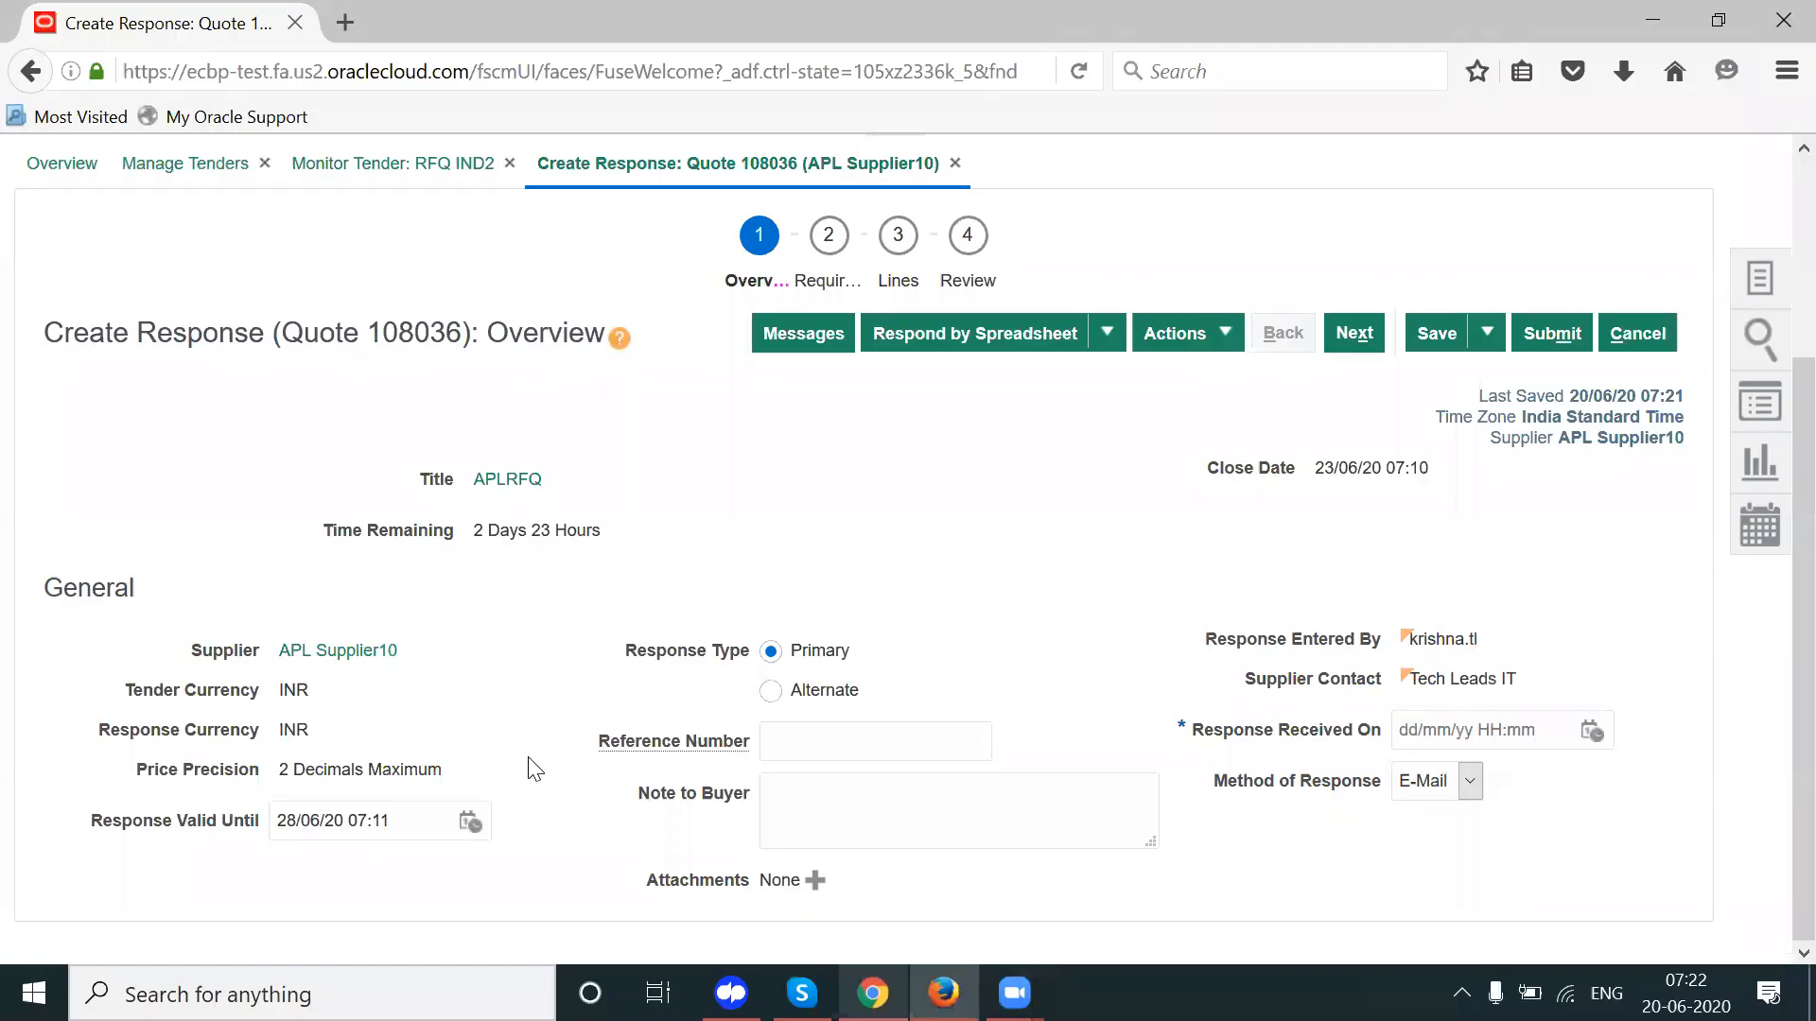
Step: Set Response Received On to now (20/06/20 07:21) and Method of Response to Other
click(1592, 731)
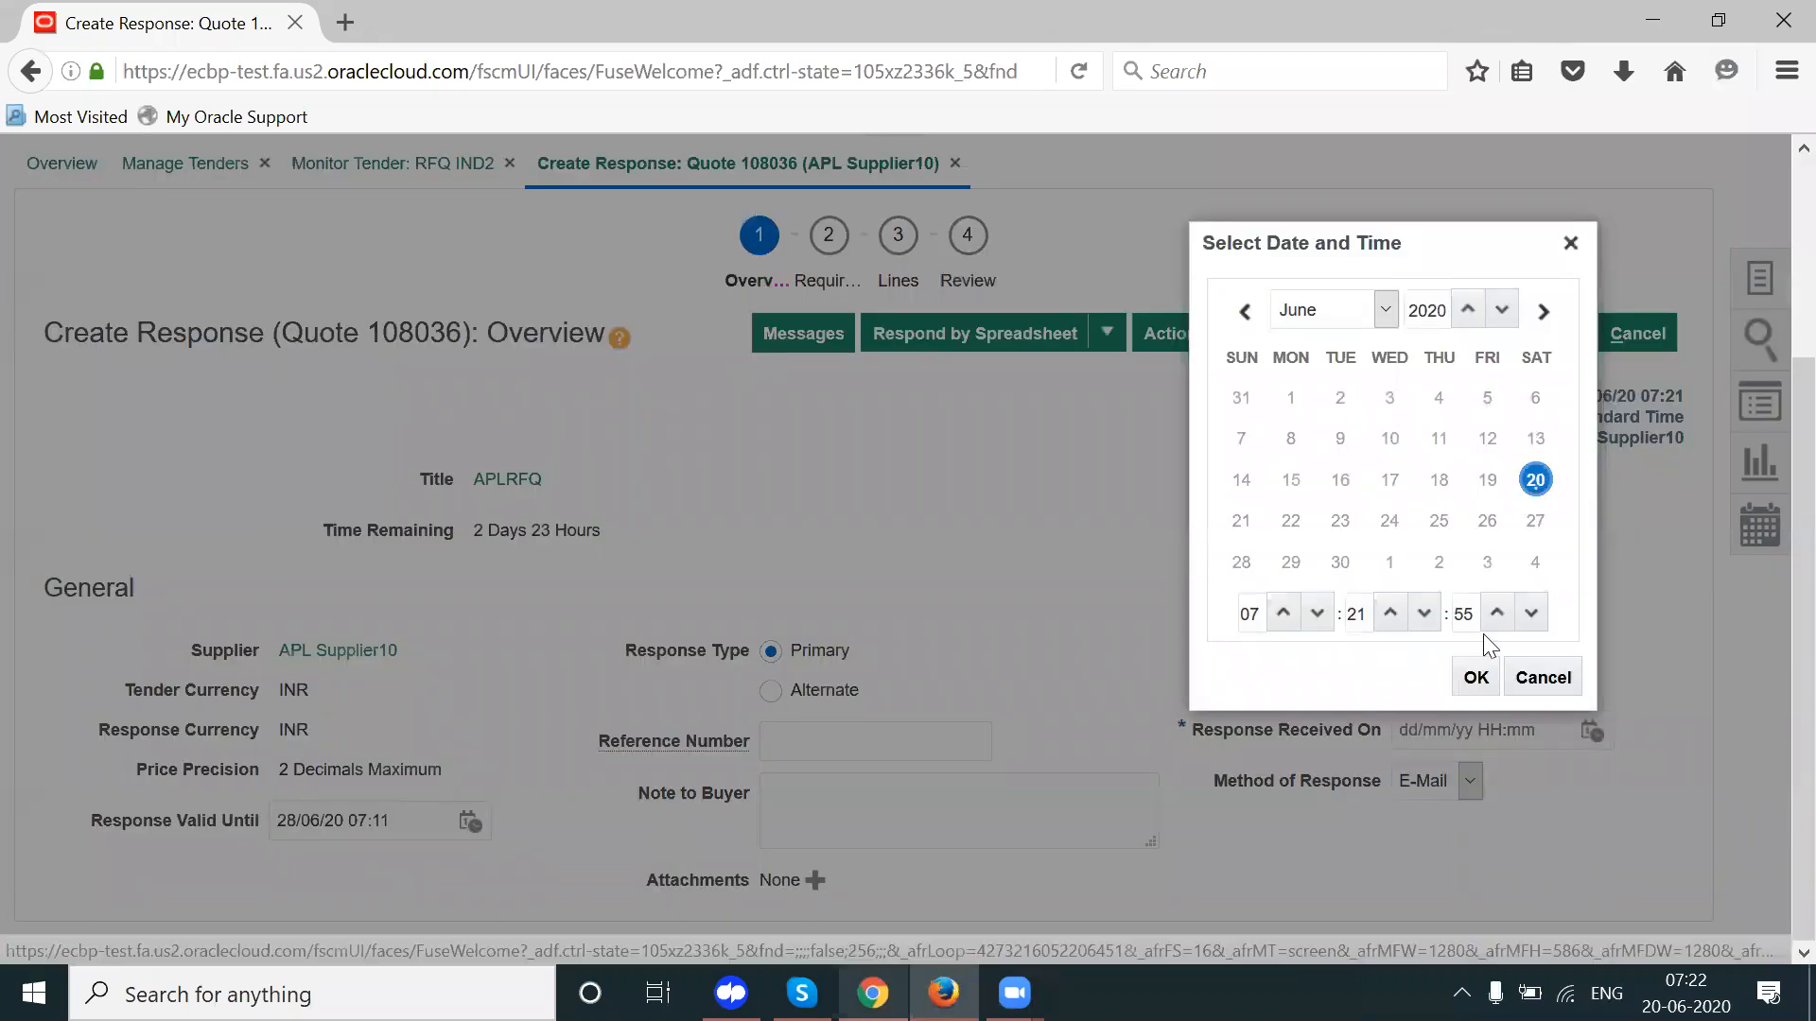
click(1479, 677)
click(1480, 783)
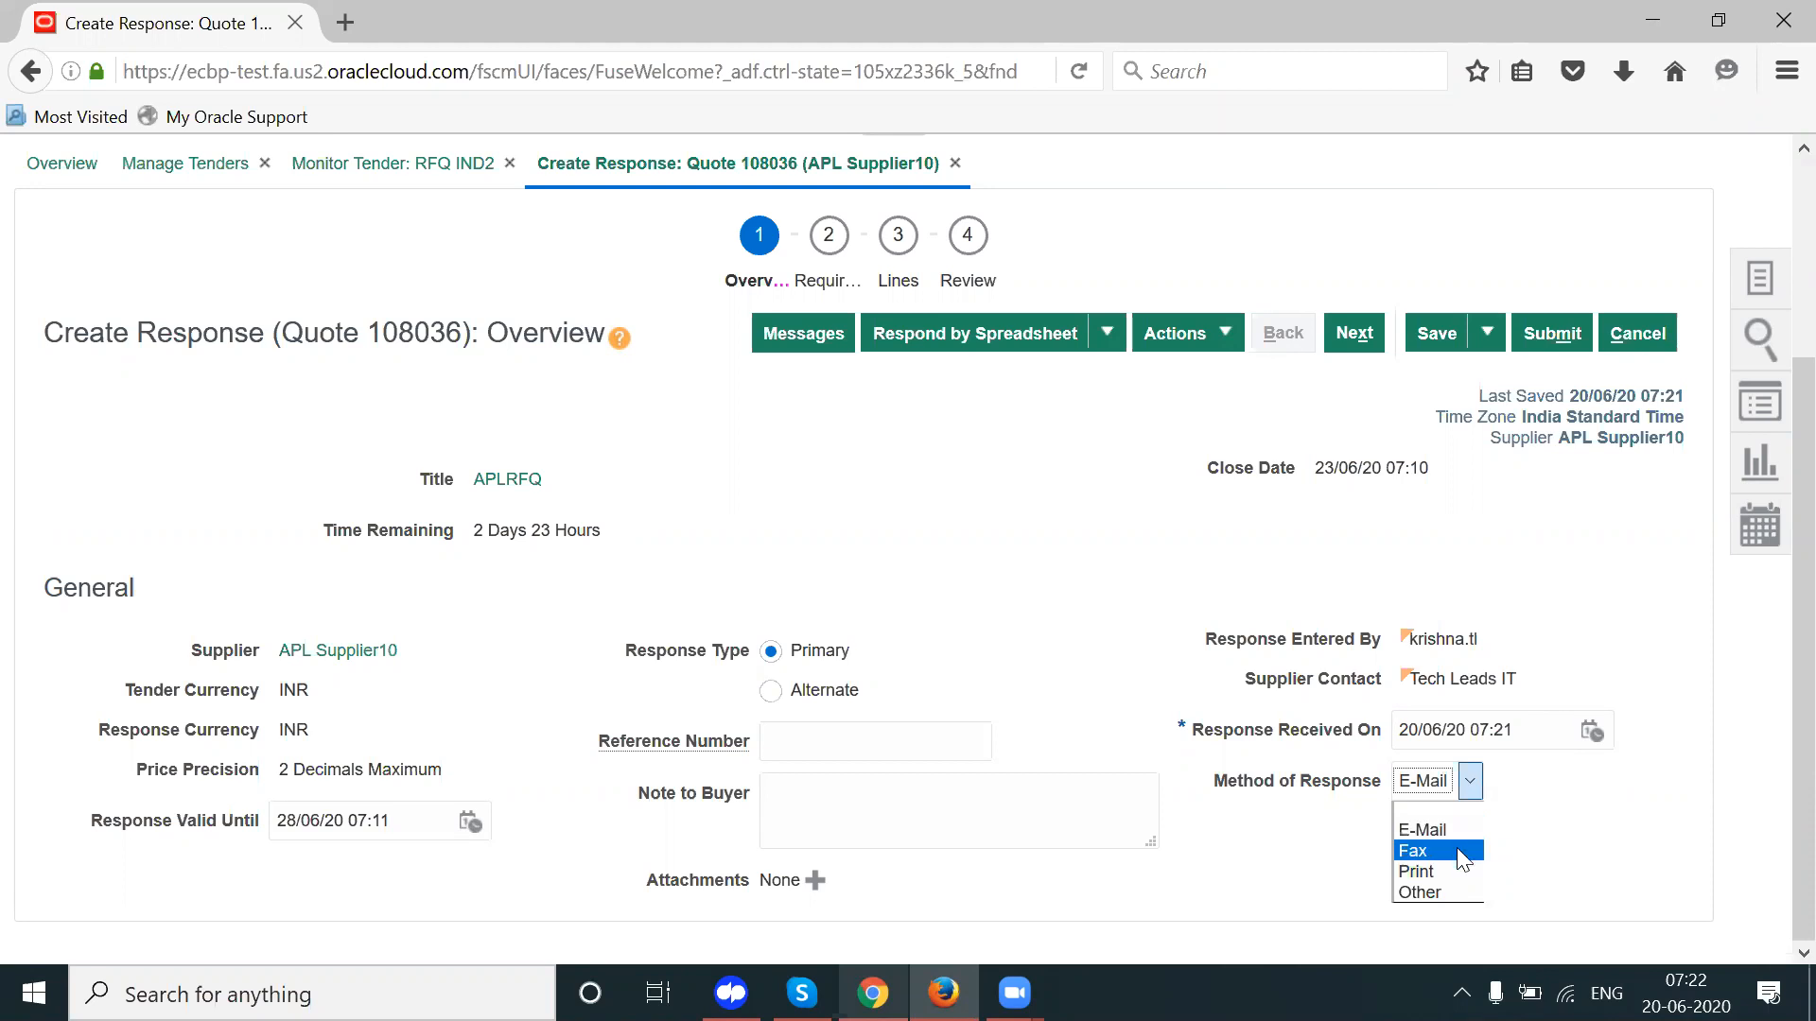
click(1437, 894)
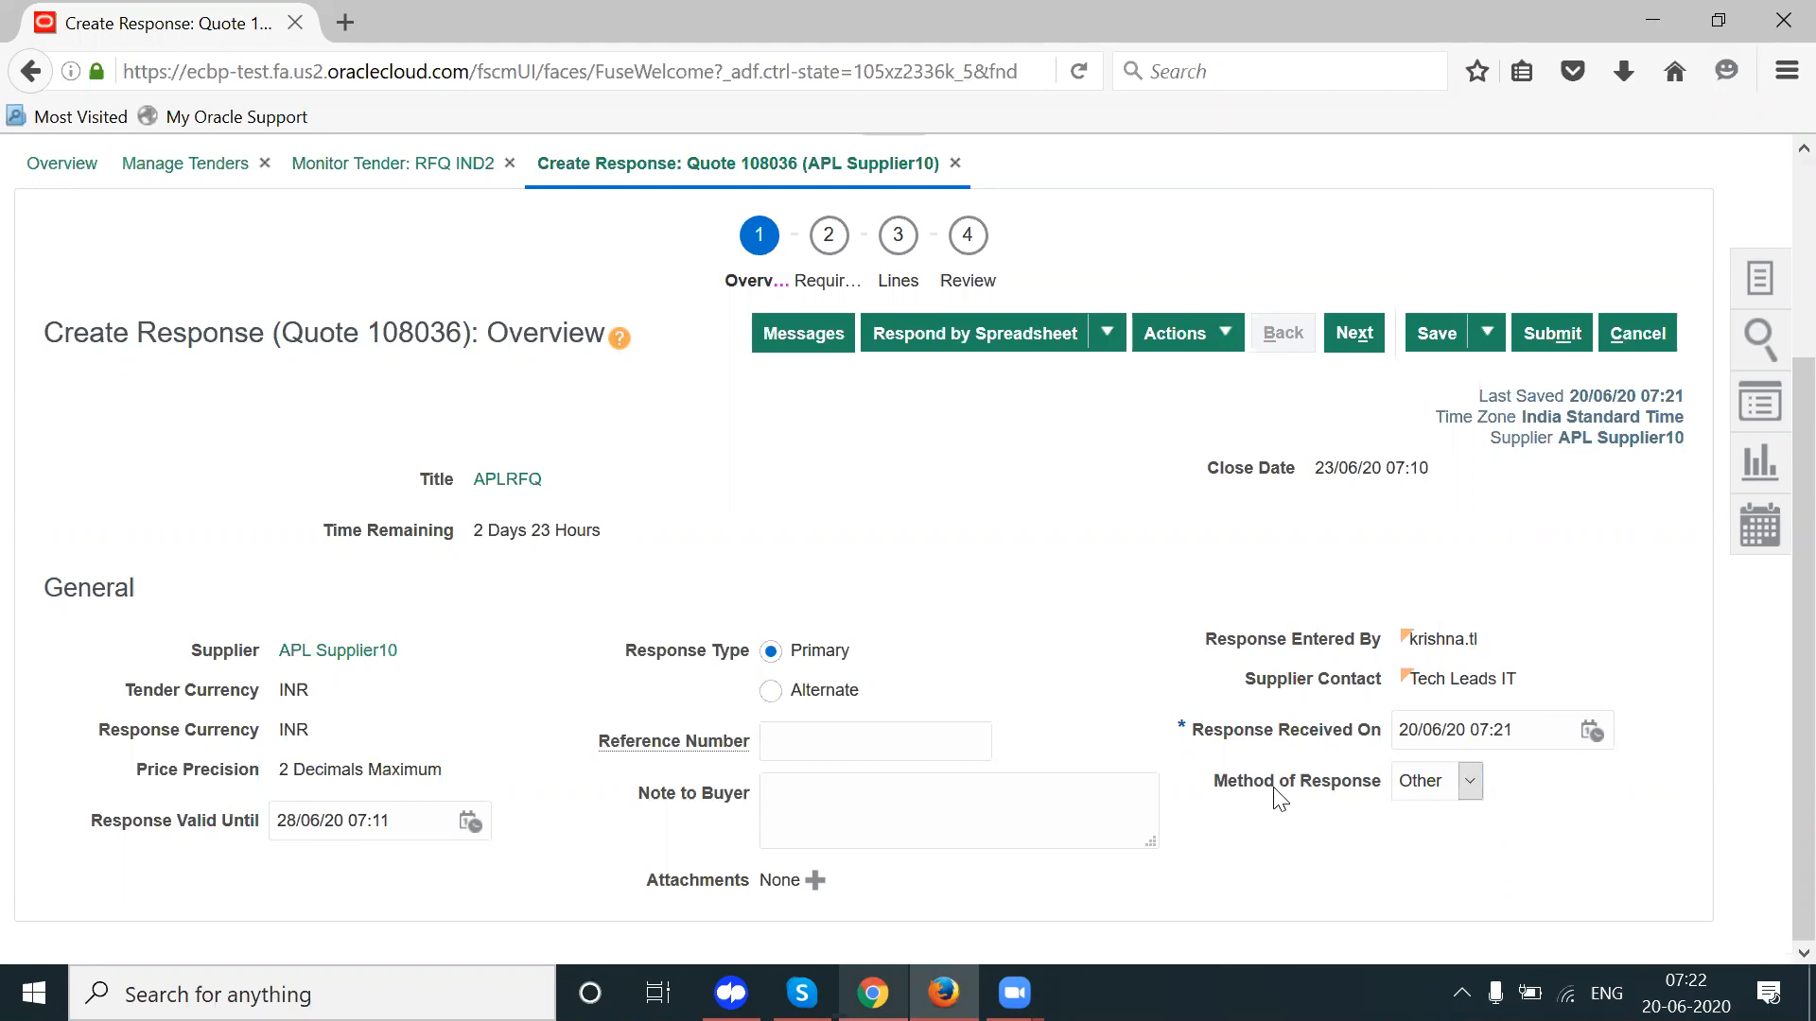
drag(1267, 790, 1383, 790)
click(974, 575)
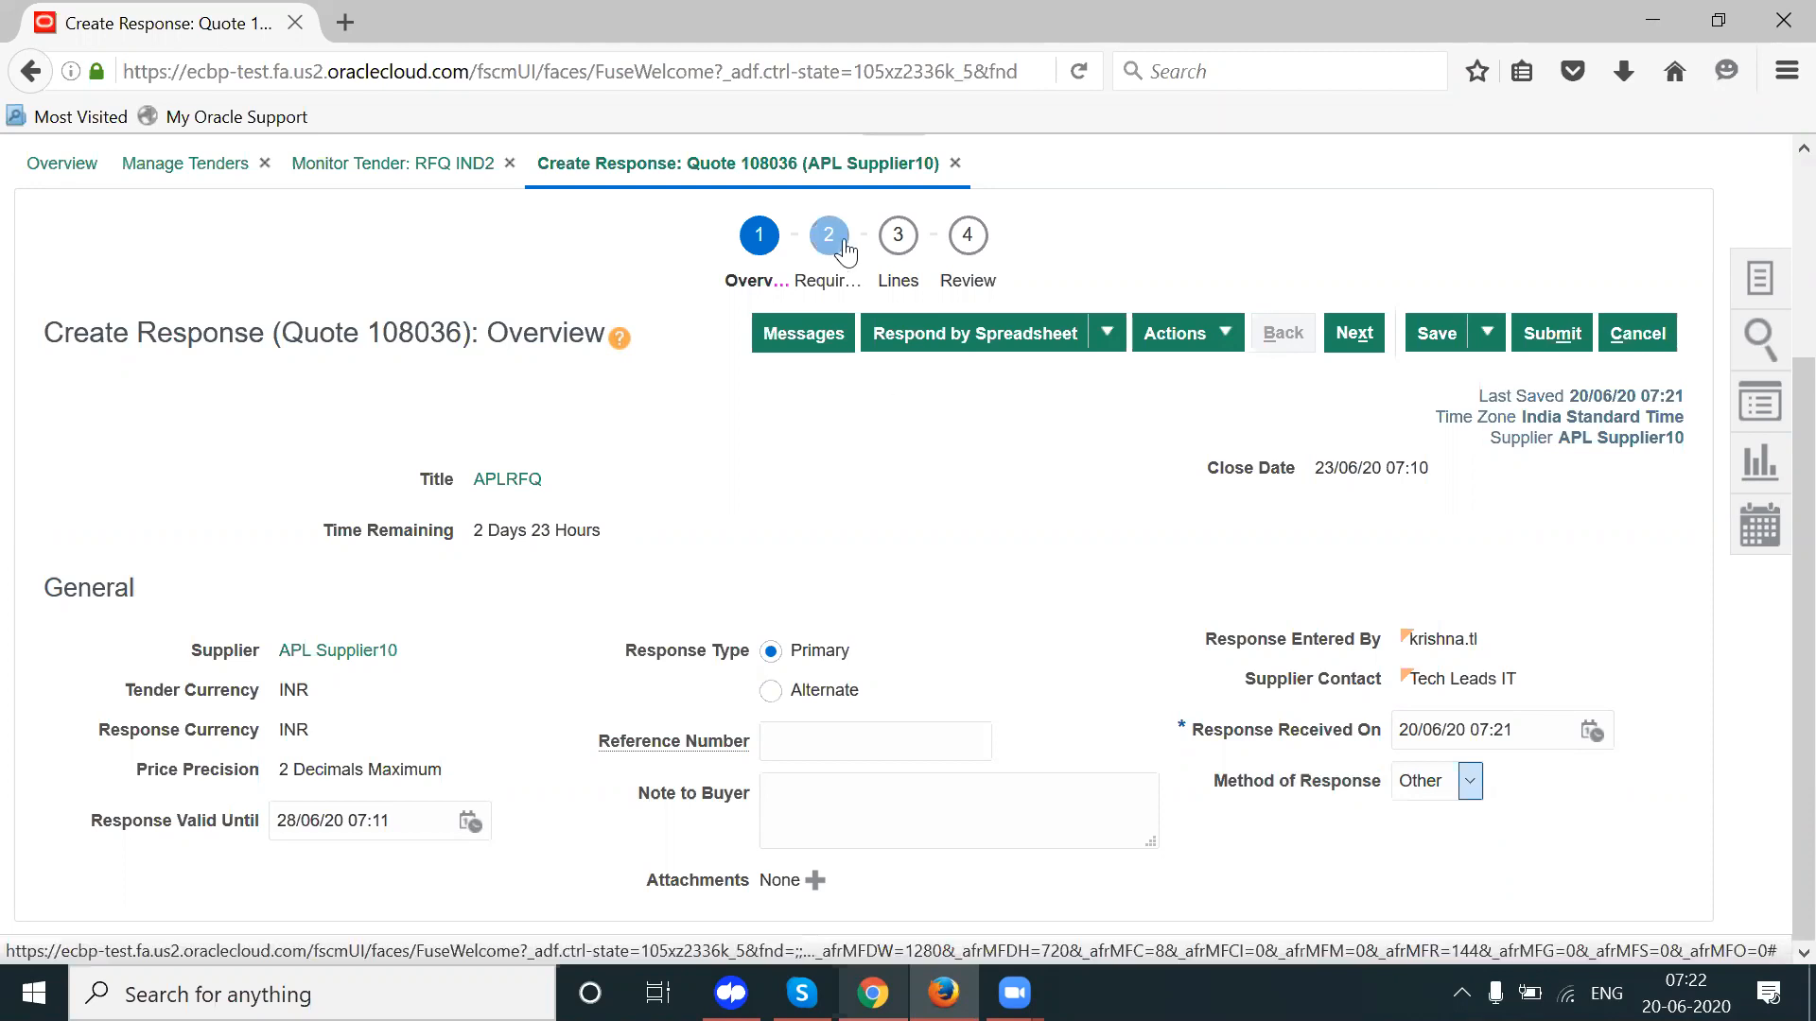
Step: Answer quality certification with 9001 and industry-client experience with No, then move to Lines
click(826, 284)
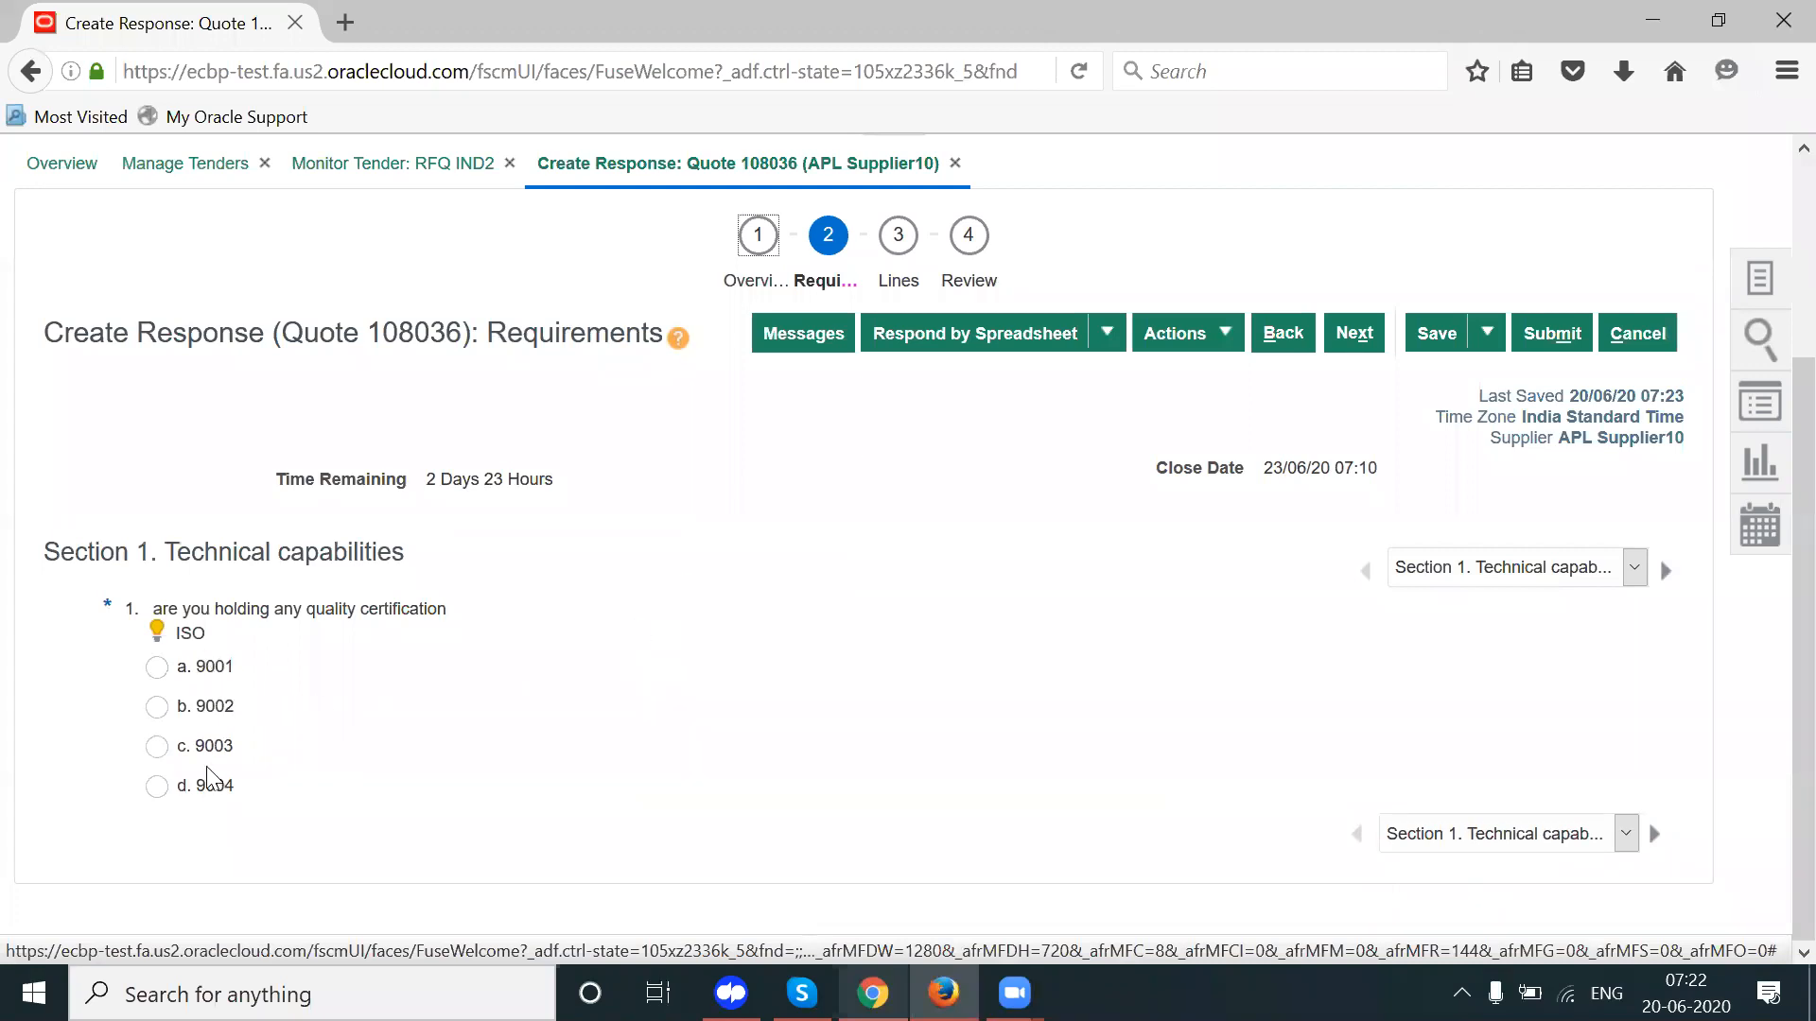
click(199, 669)
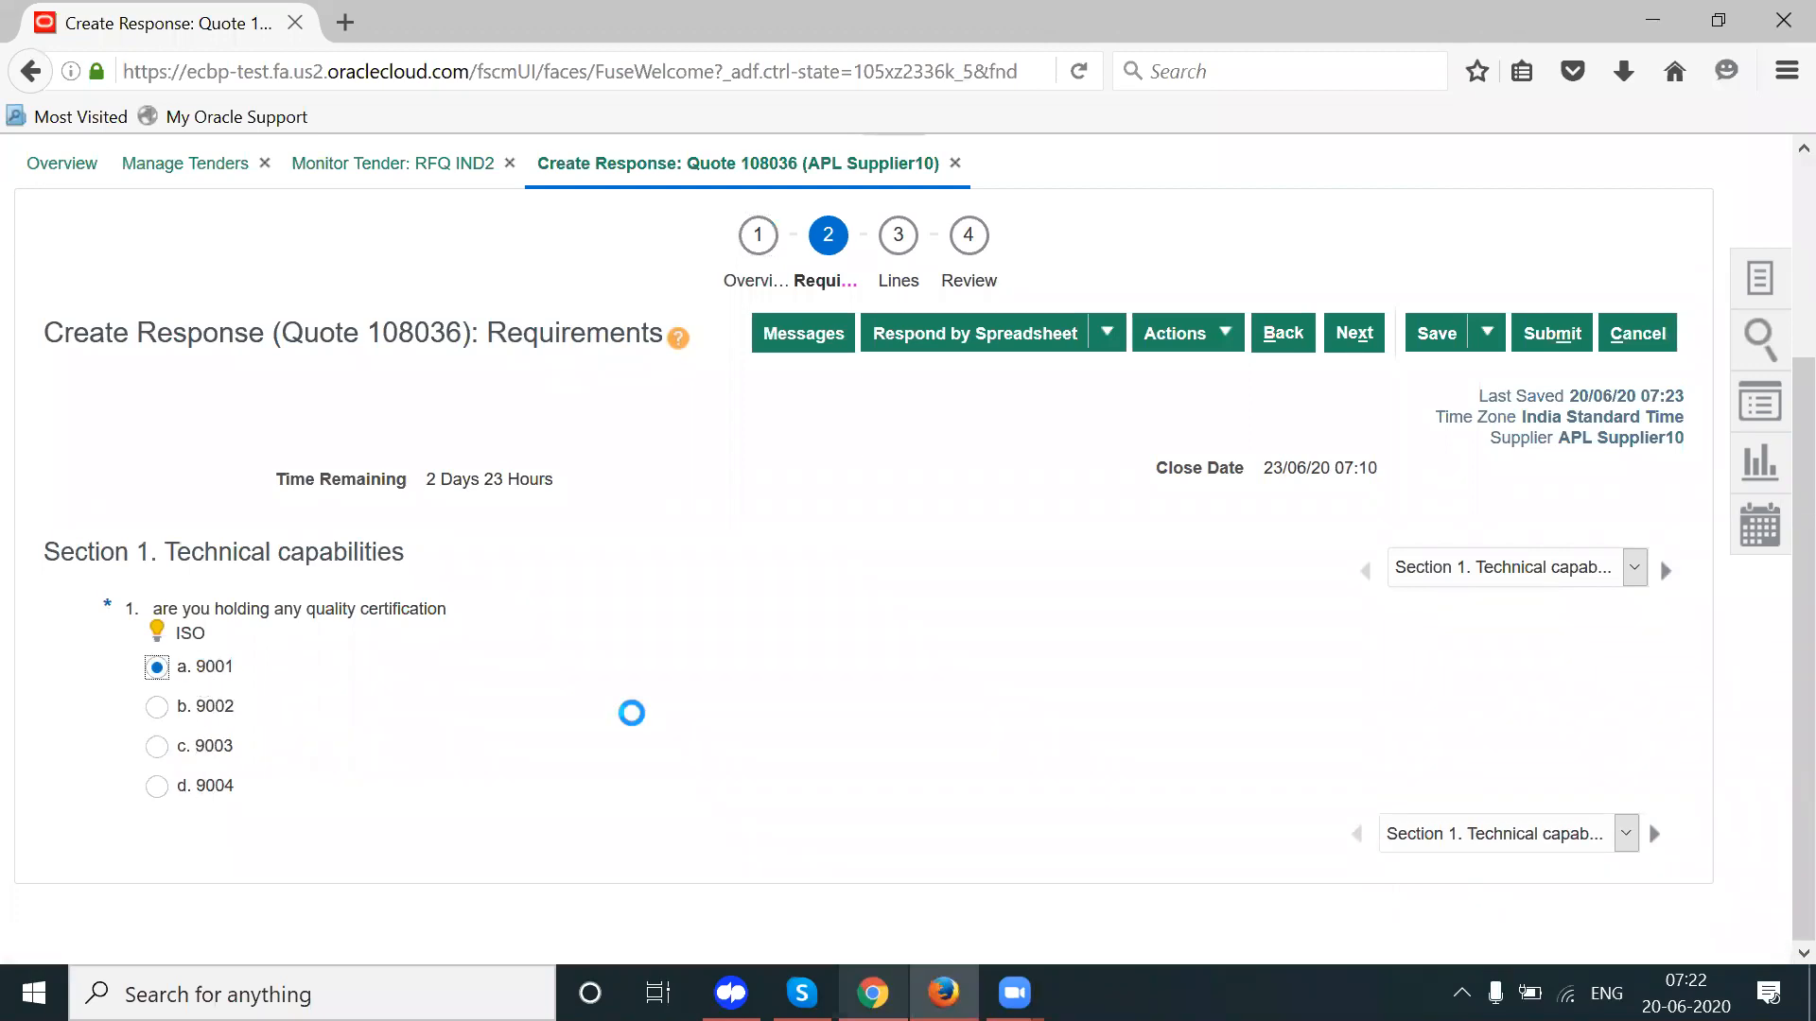
click(1666, 571)
click(157, 680)
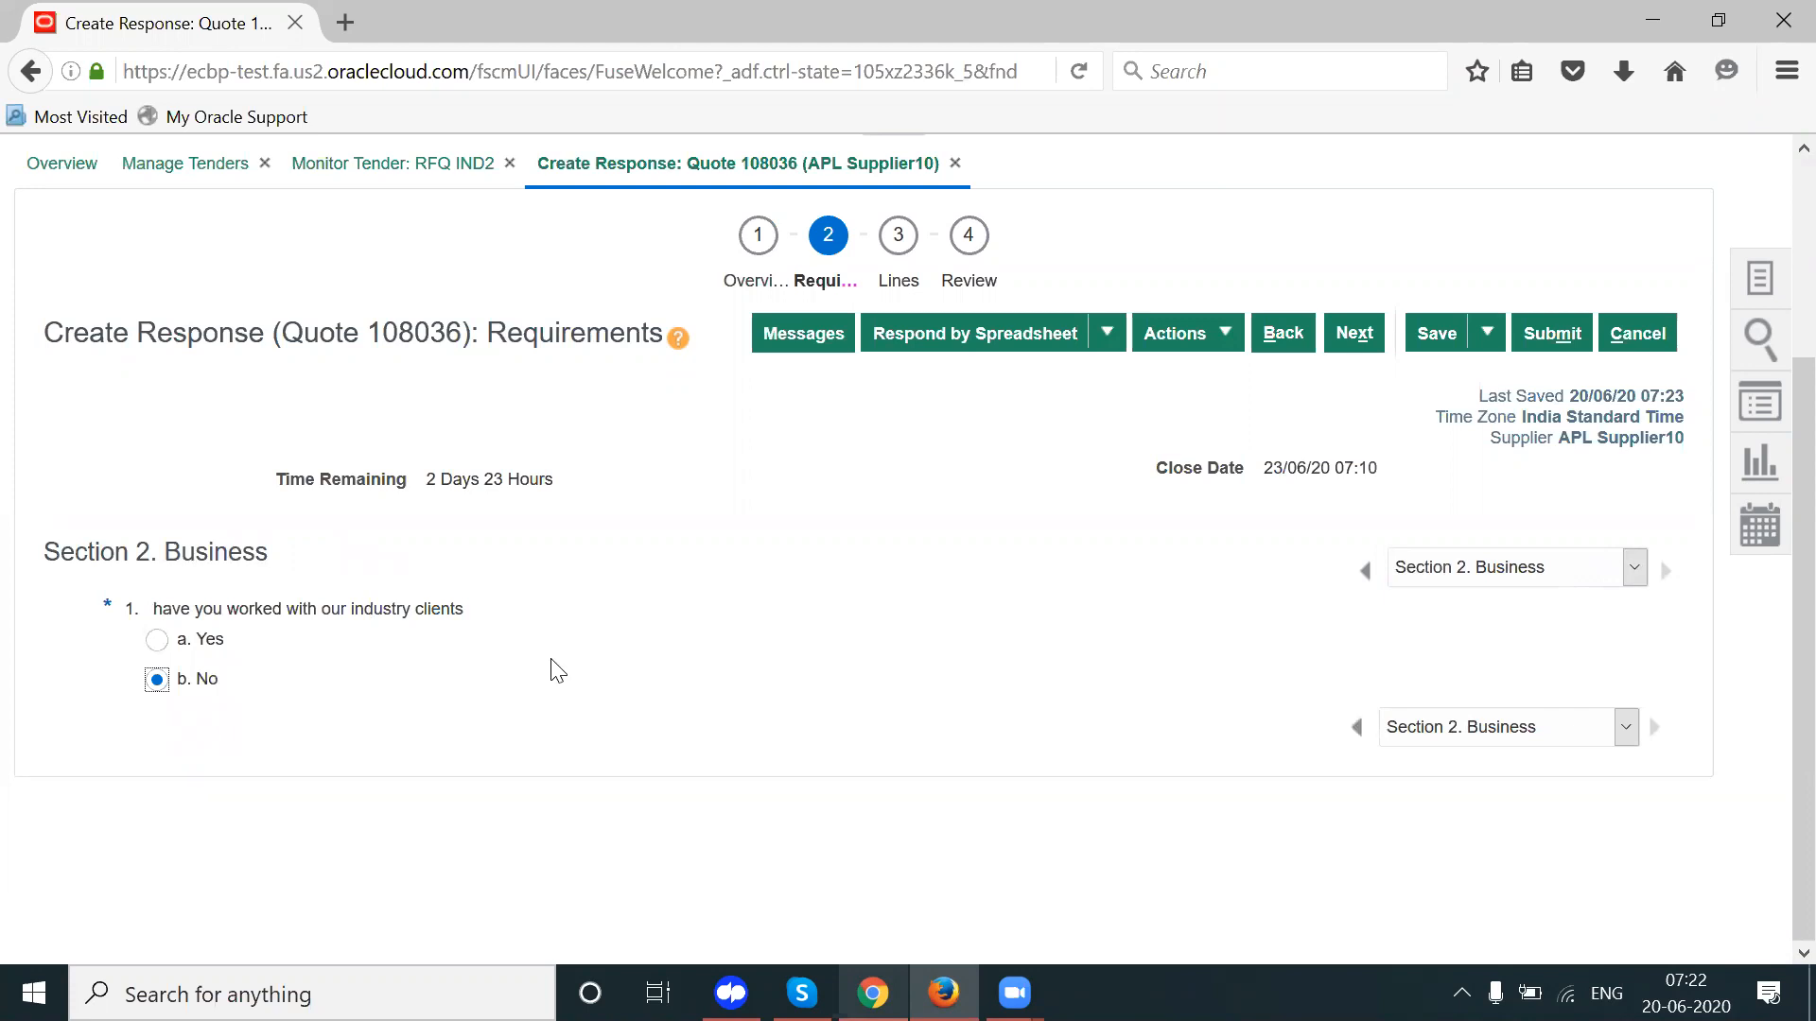
click(895, 284)
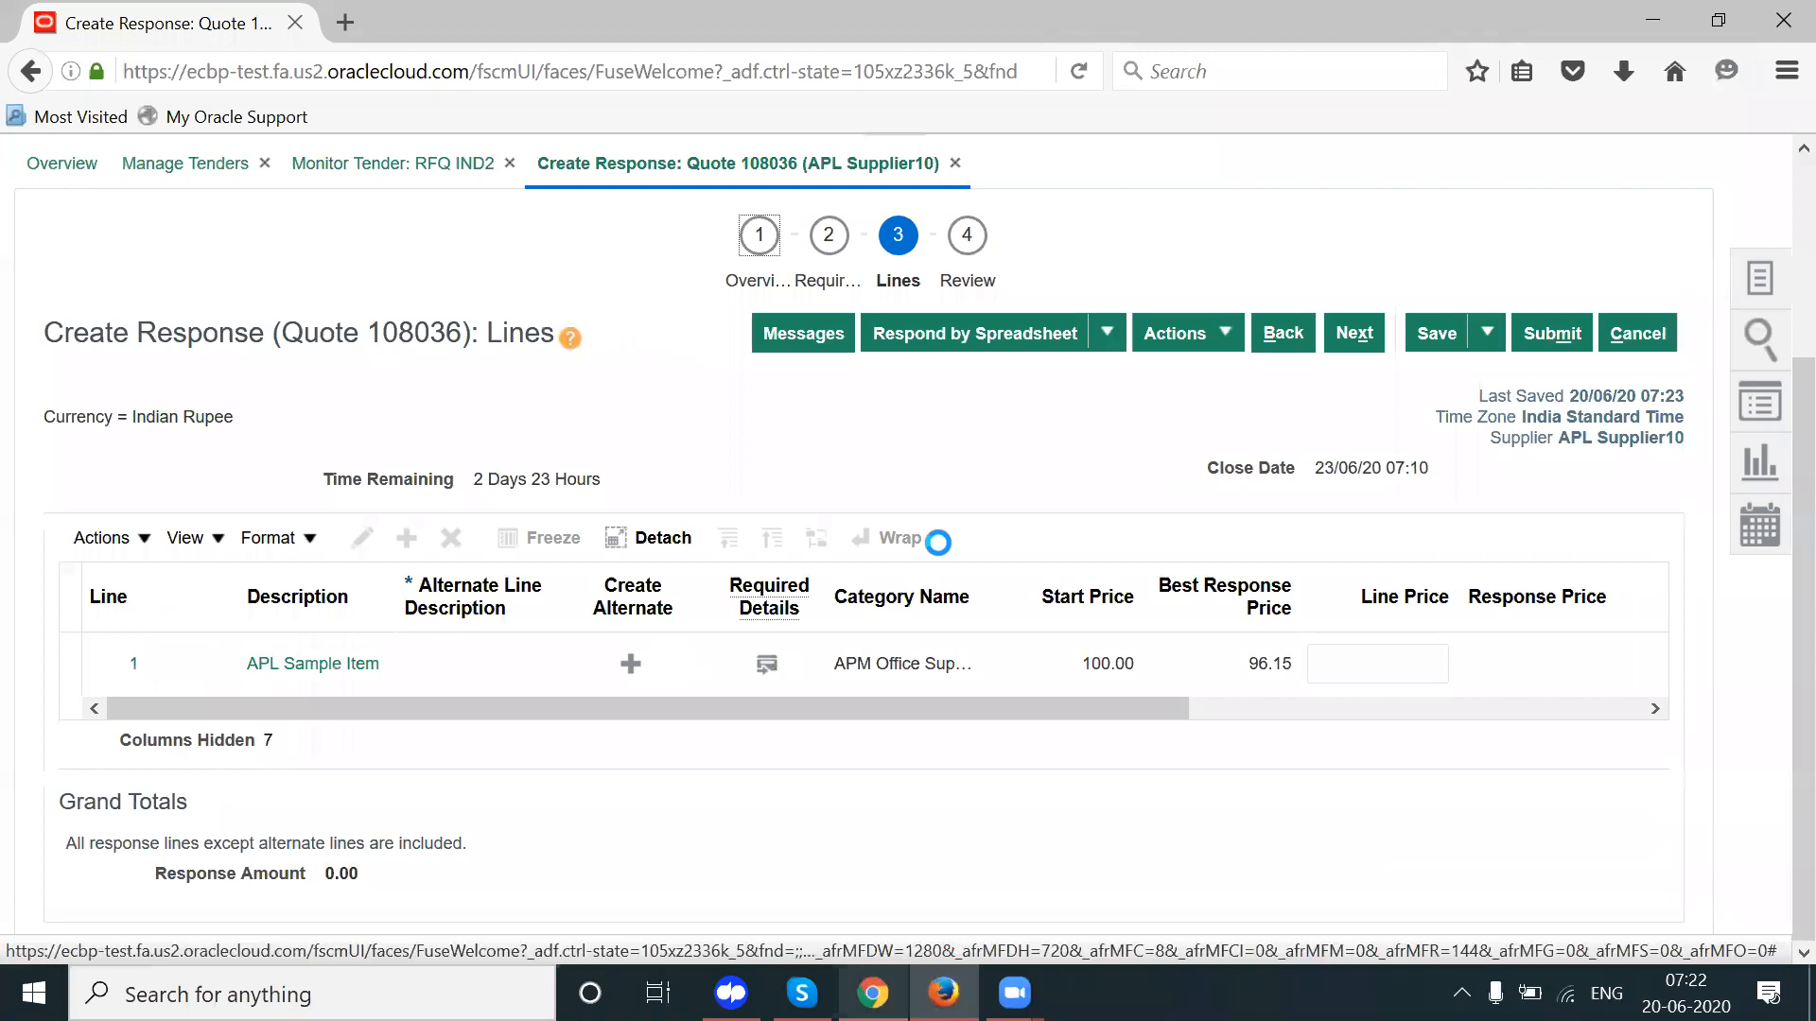
Step: Enter 98 as the line price for line 1, APL Sample Item
click(1359, 656)
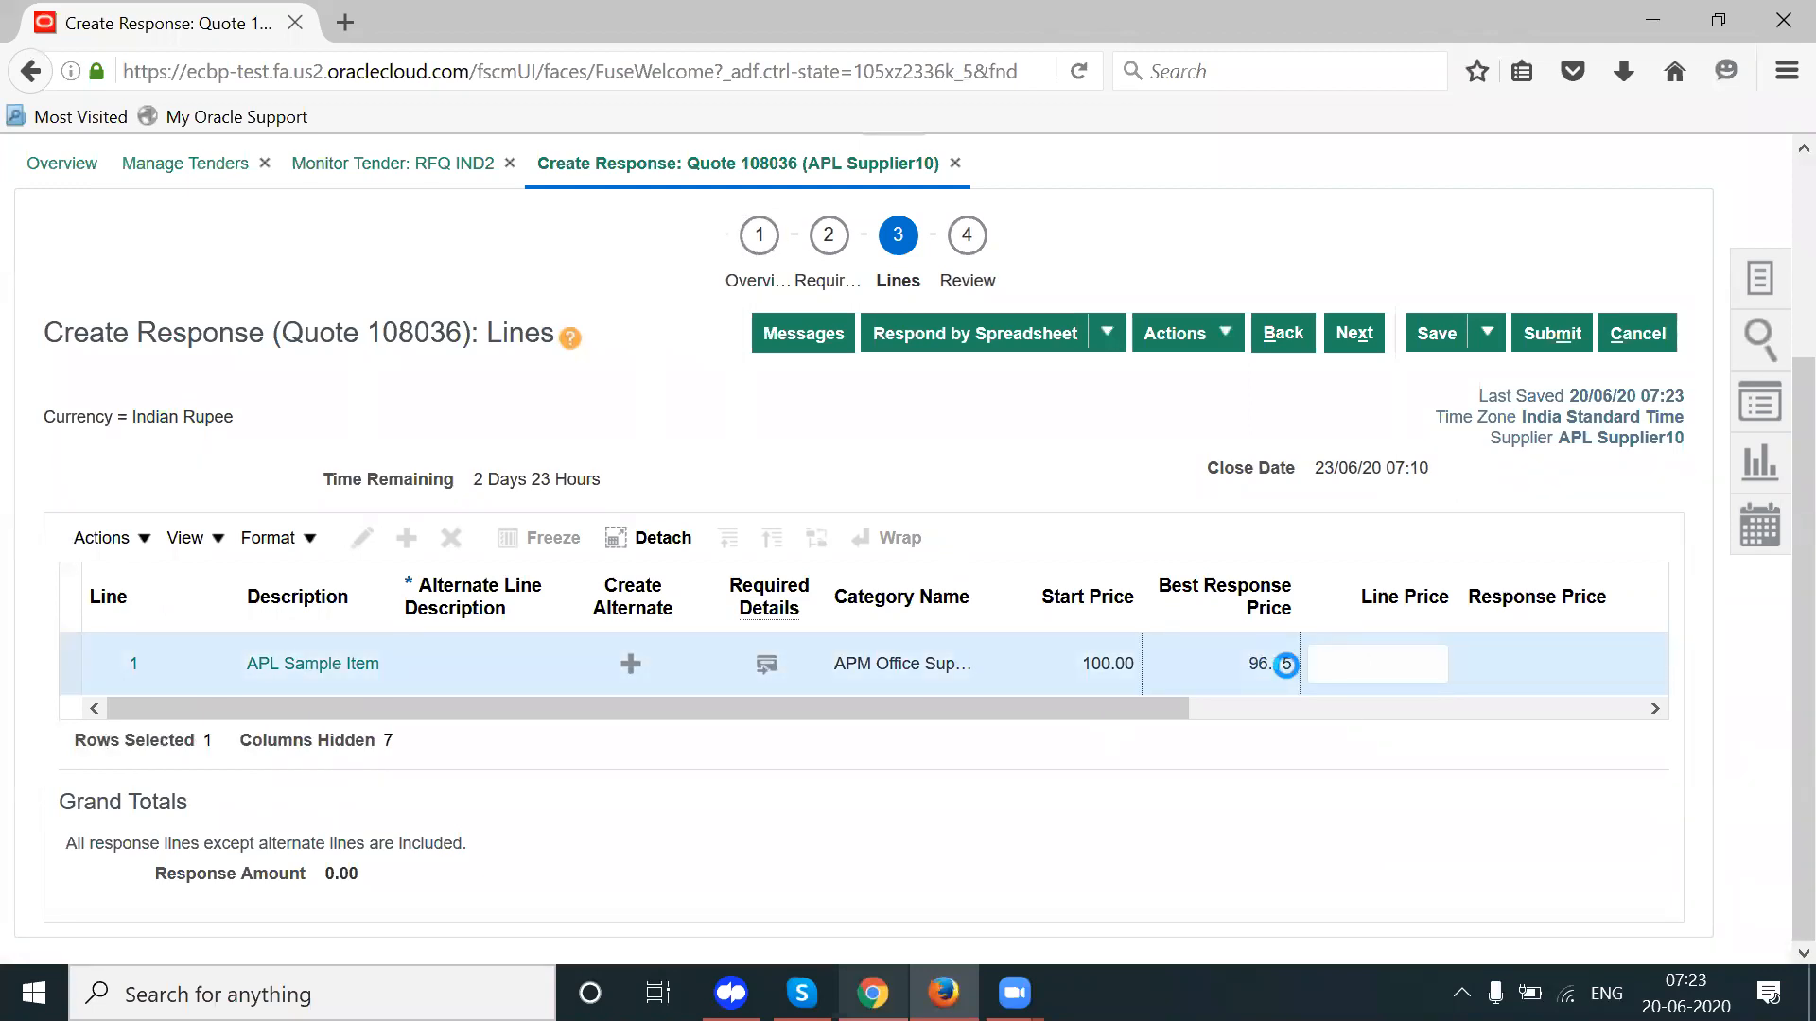
double_click(1283, 664)
click(1398, 671)
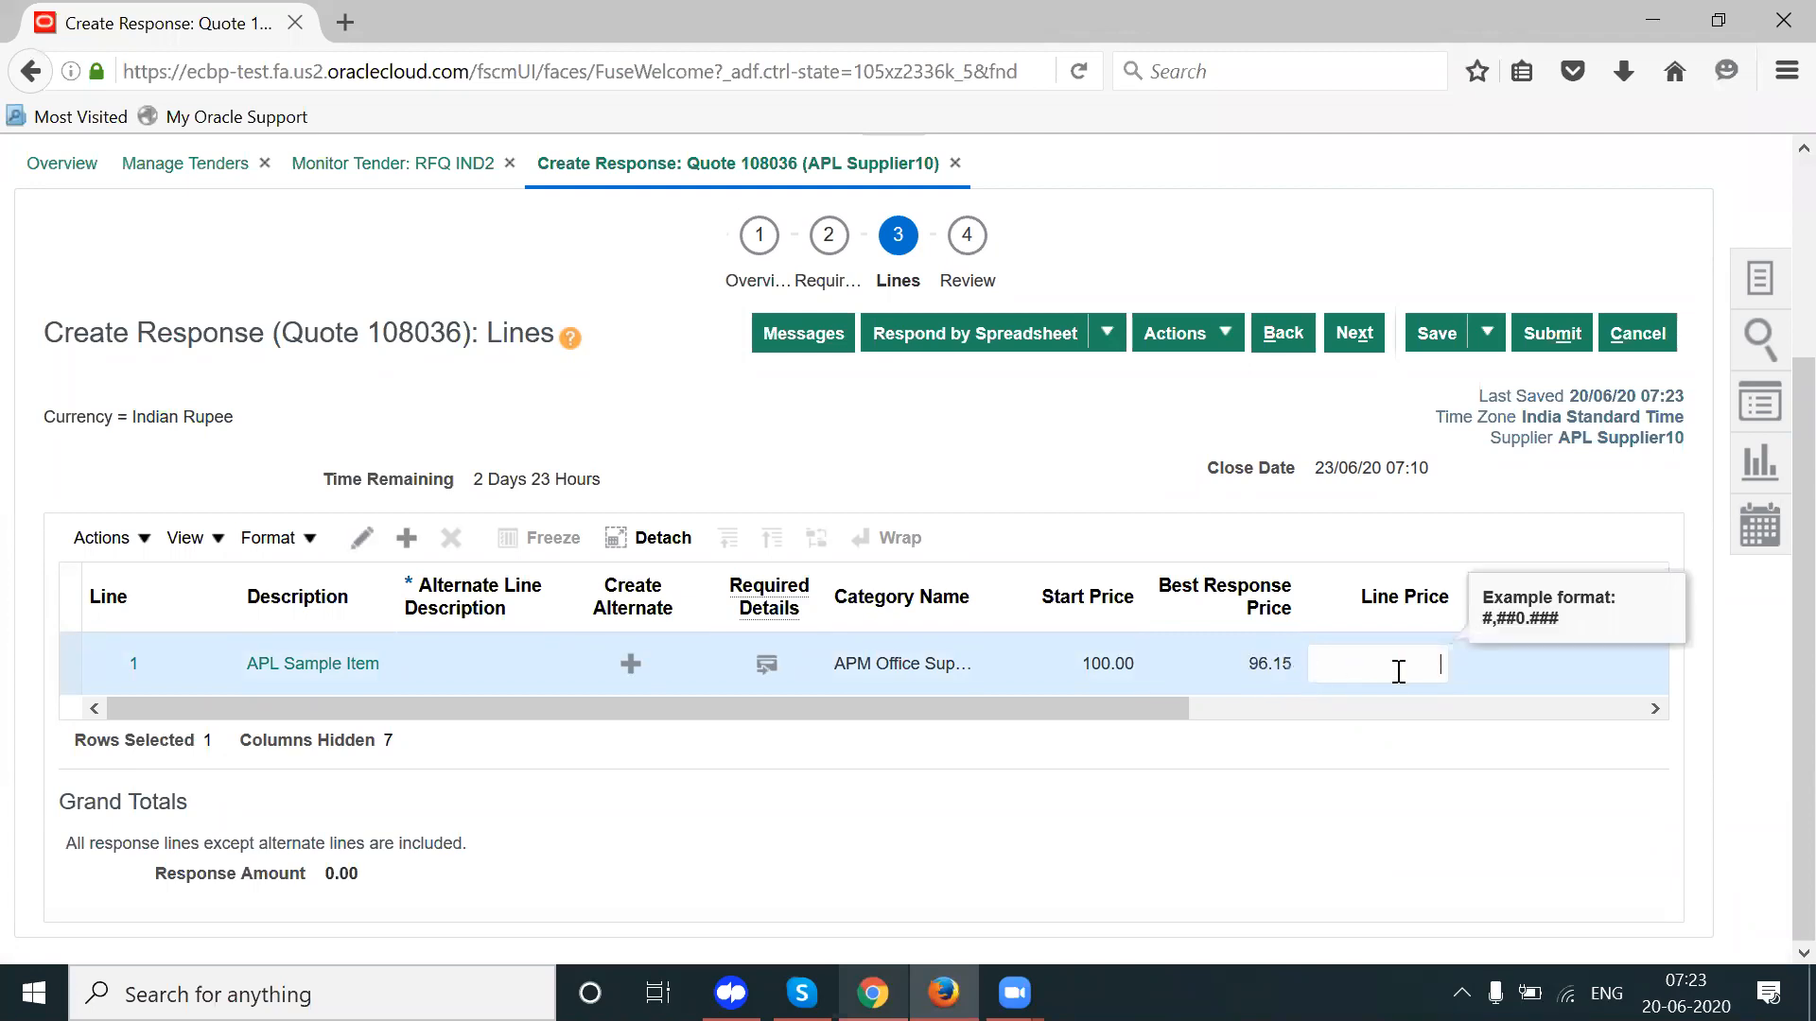
text(98)
key(Tab)
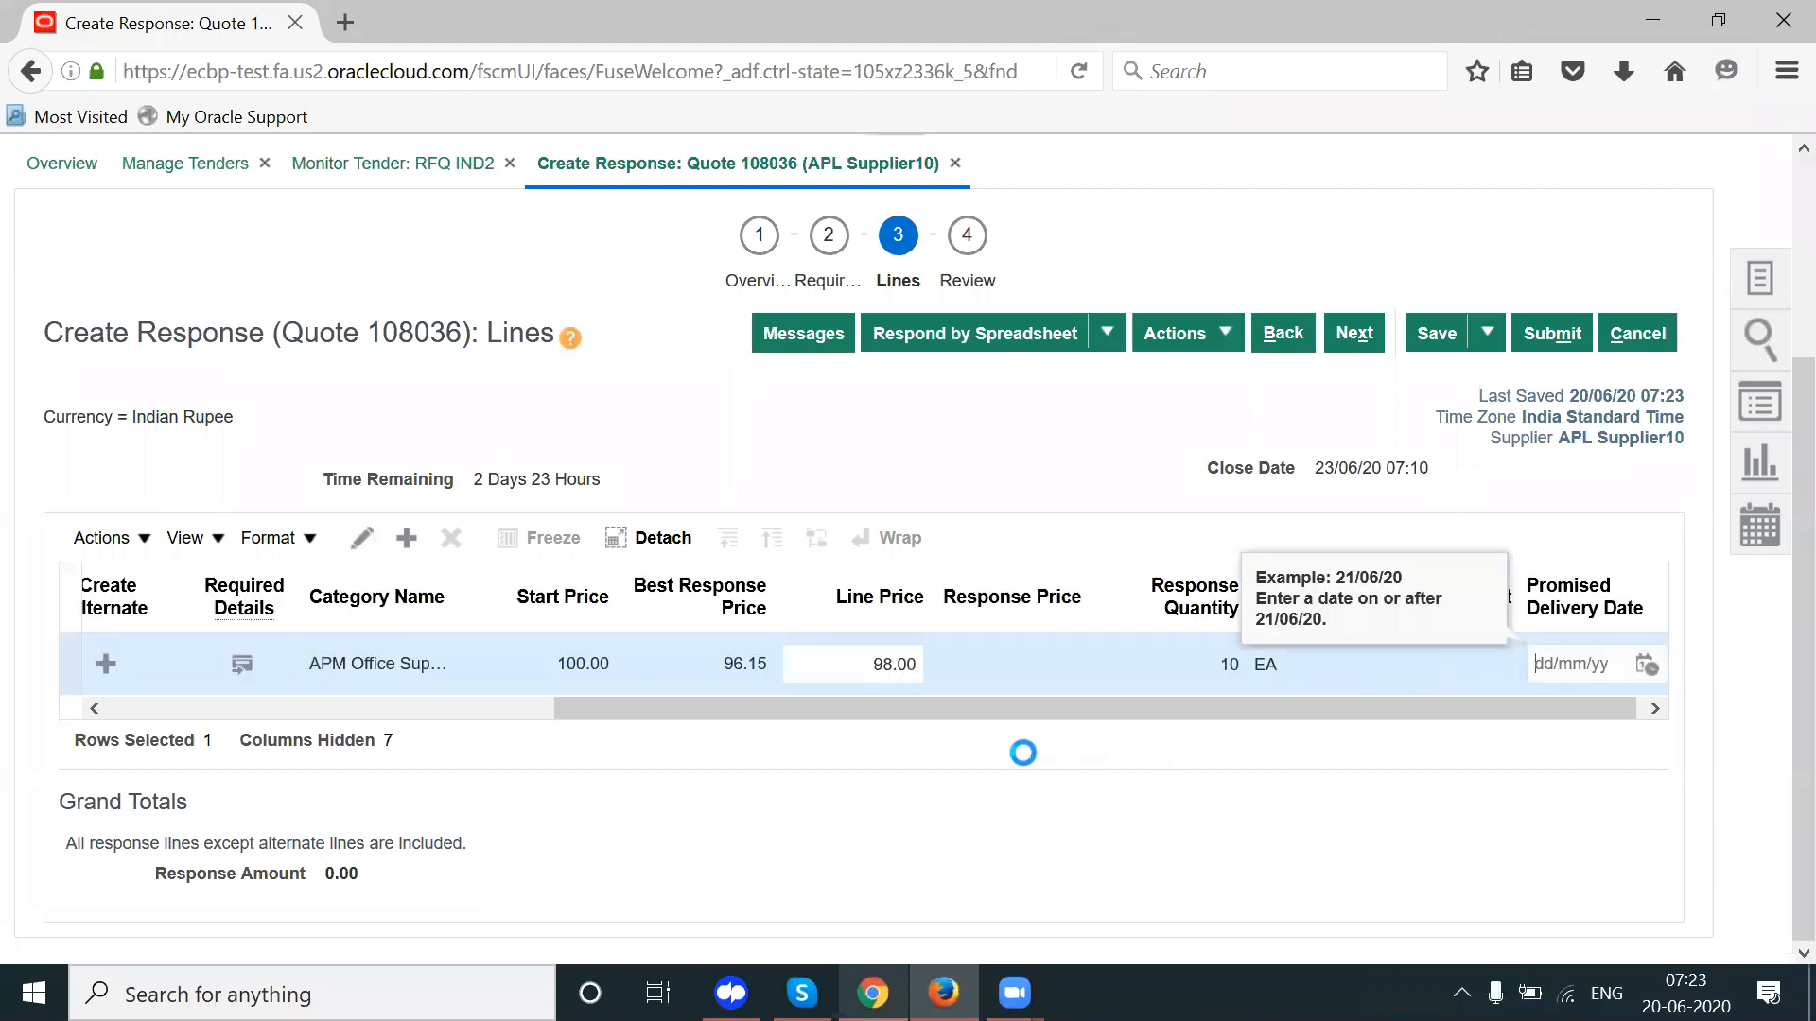
Step: Verify the 98.00 line price and open line 1's full details
drag(948, 708, 857, 705)
click(1010, 670)
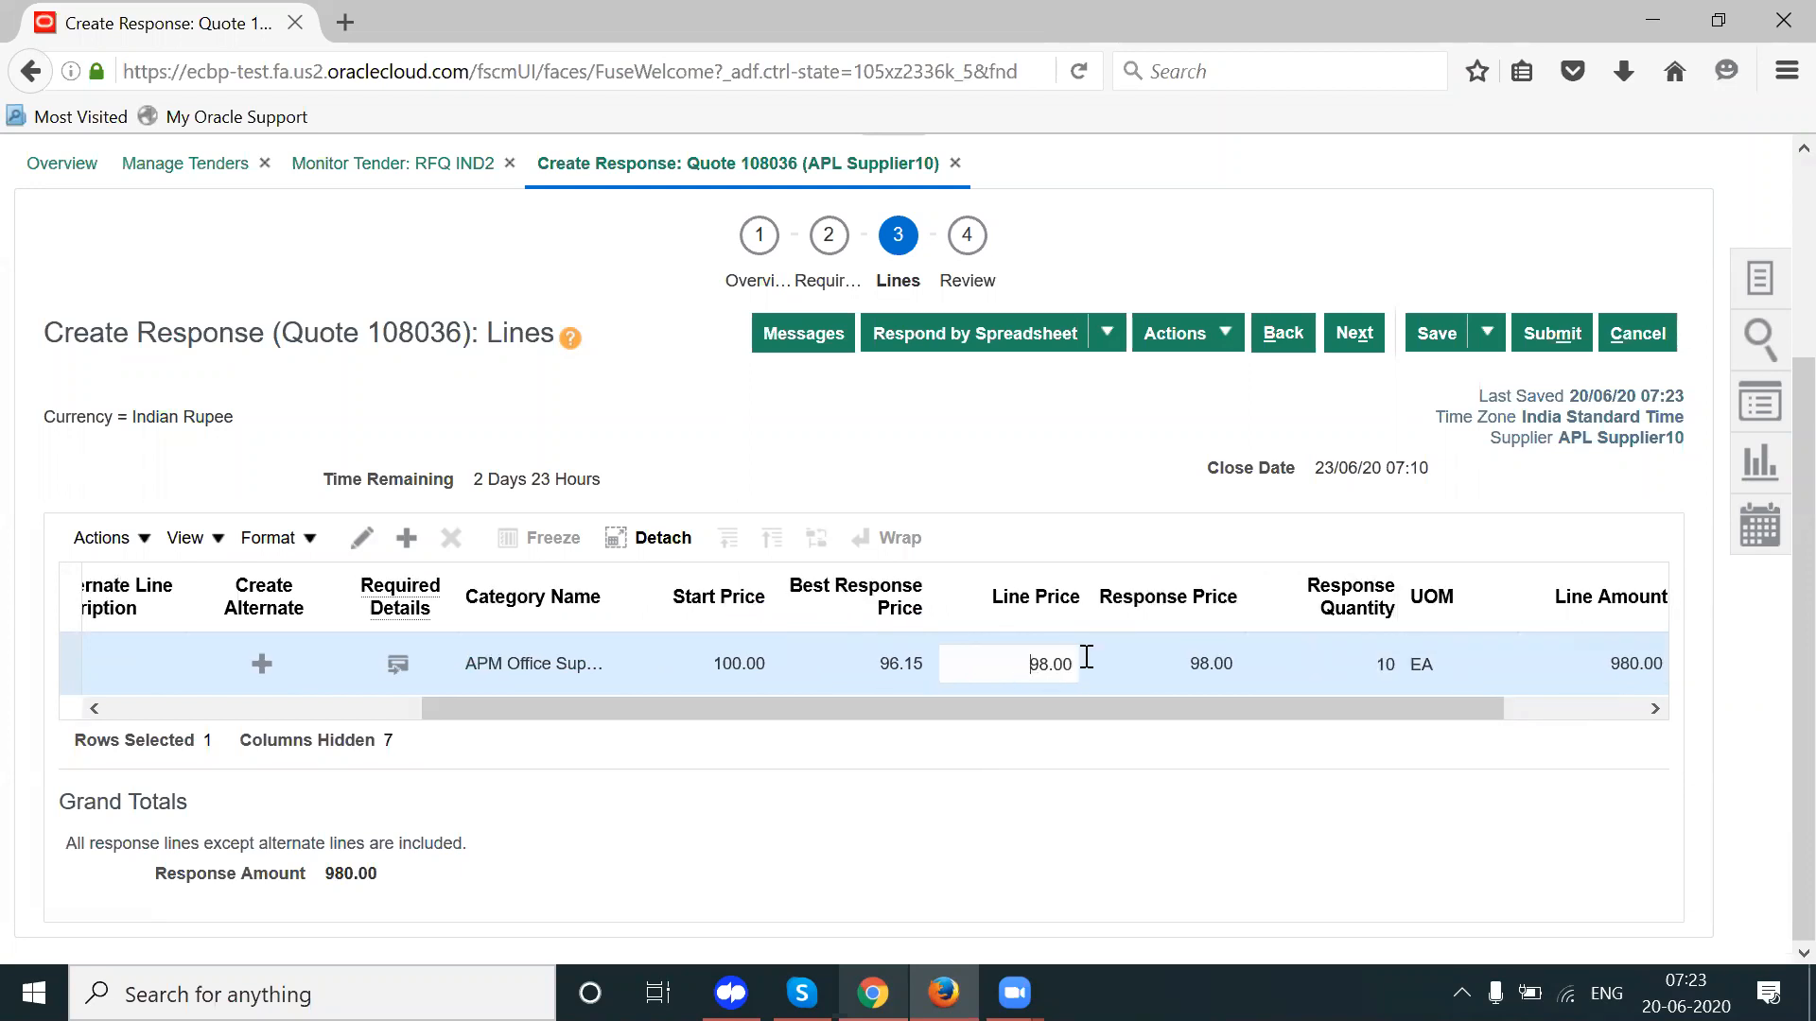
double_click(1087, 656)
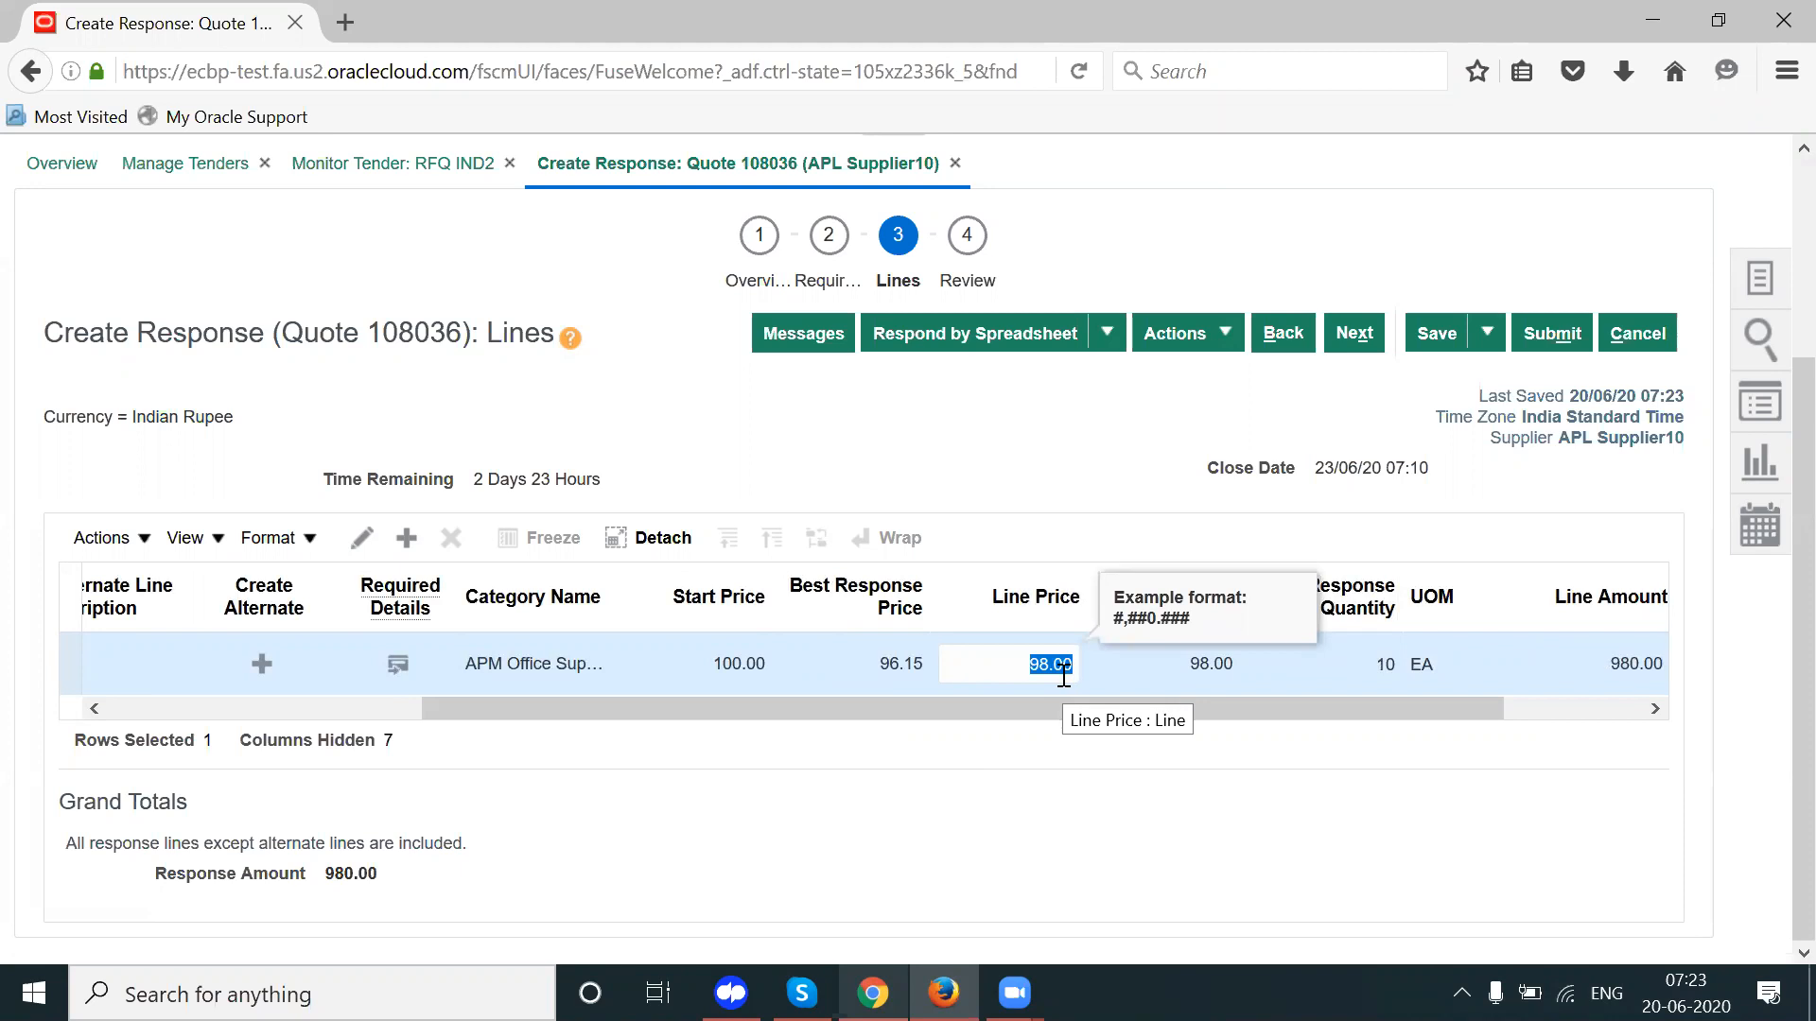
click(1064, 675)
double_click(1064, 674)
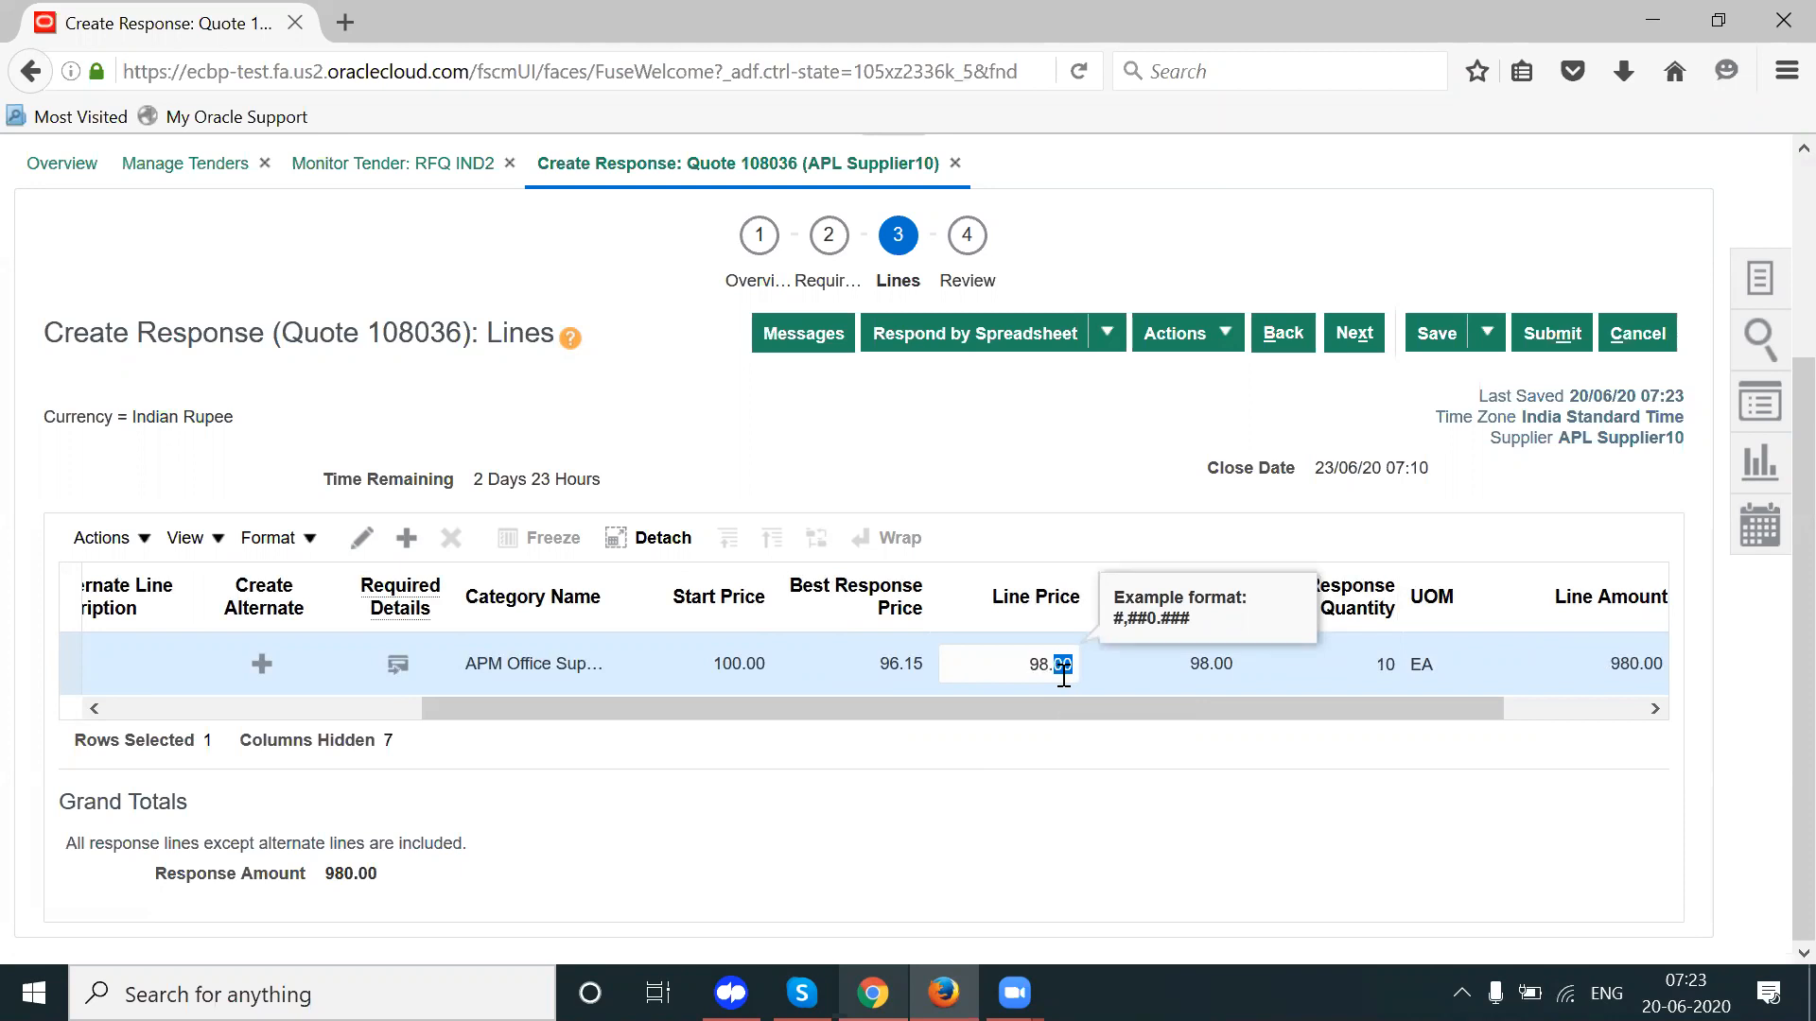
triple_click(1064, 675)
click(1060, 665)
click(362, 537)
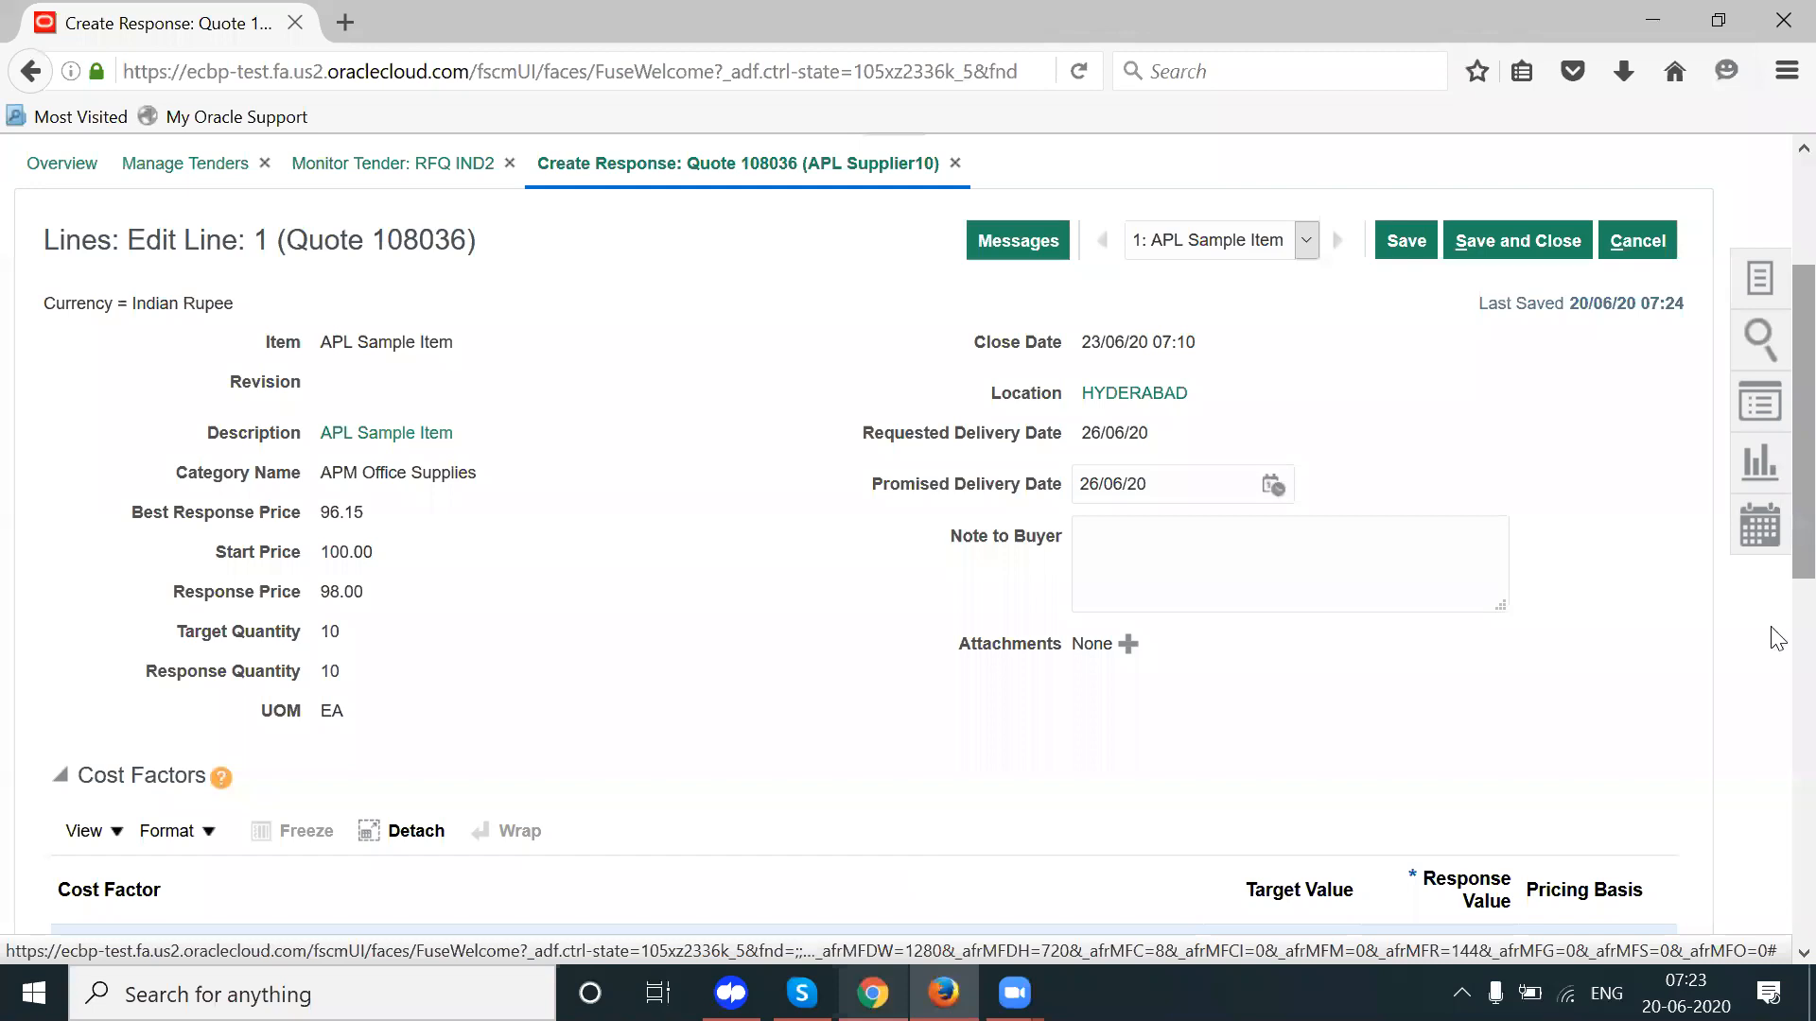
Step: Set line 1's Insurance cost factor to 0.5 and Freight to 1.00
scroll(1775, 662, down, 5)
click(1492, 326)
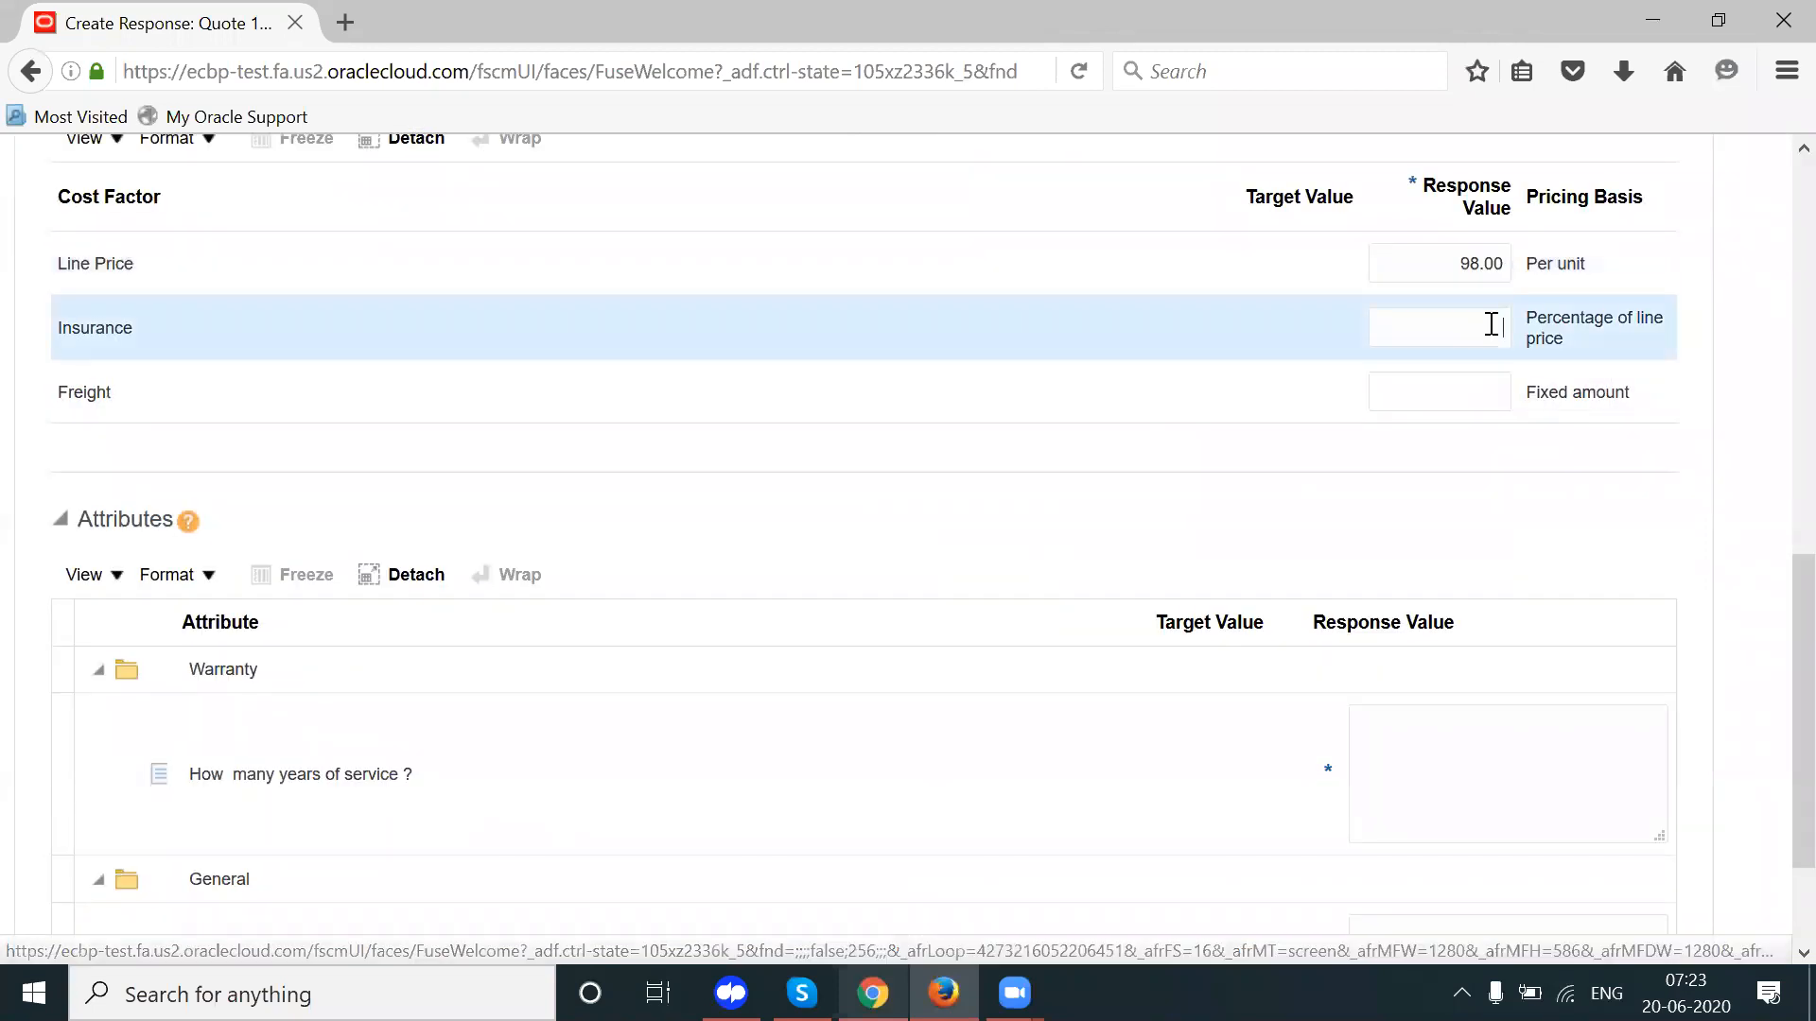
text(1)
key(Tab)
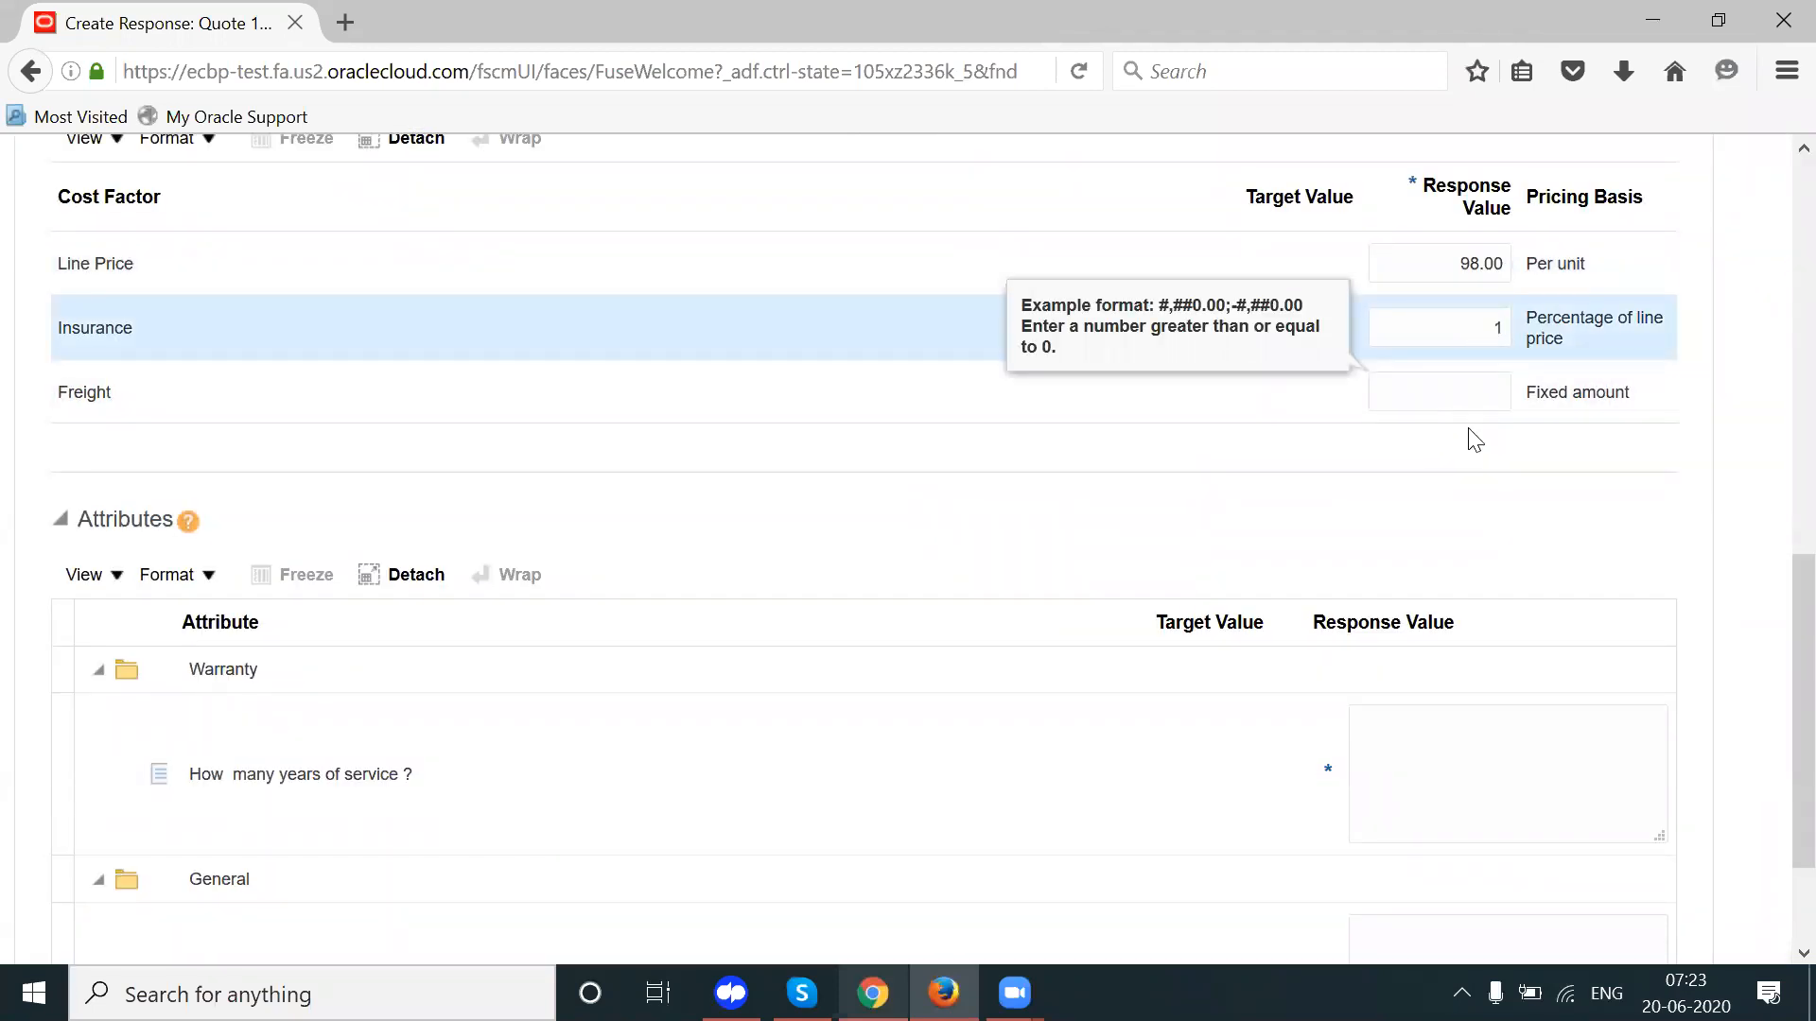
double_click(1480, 328)
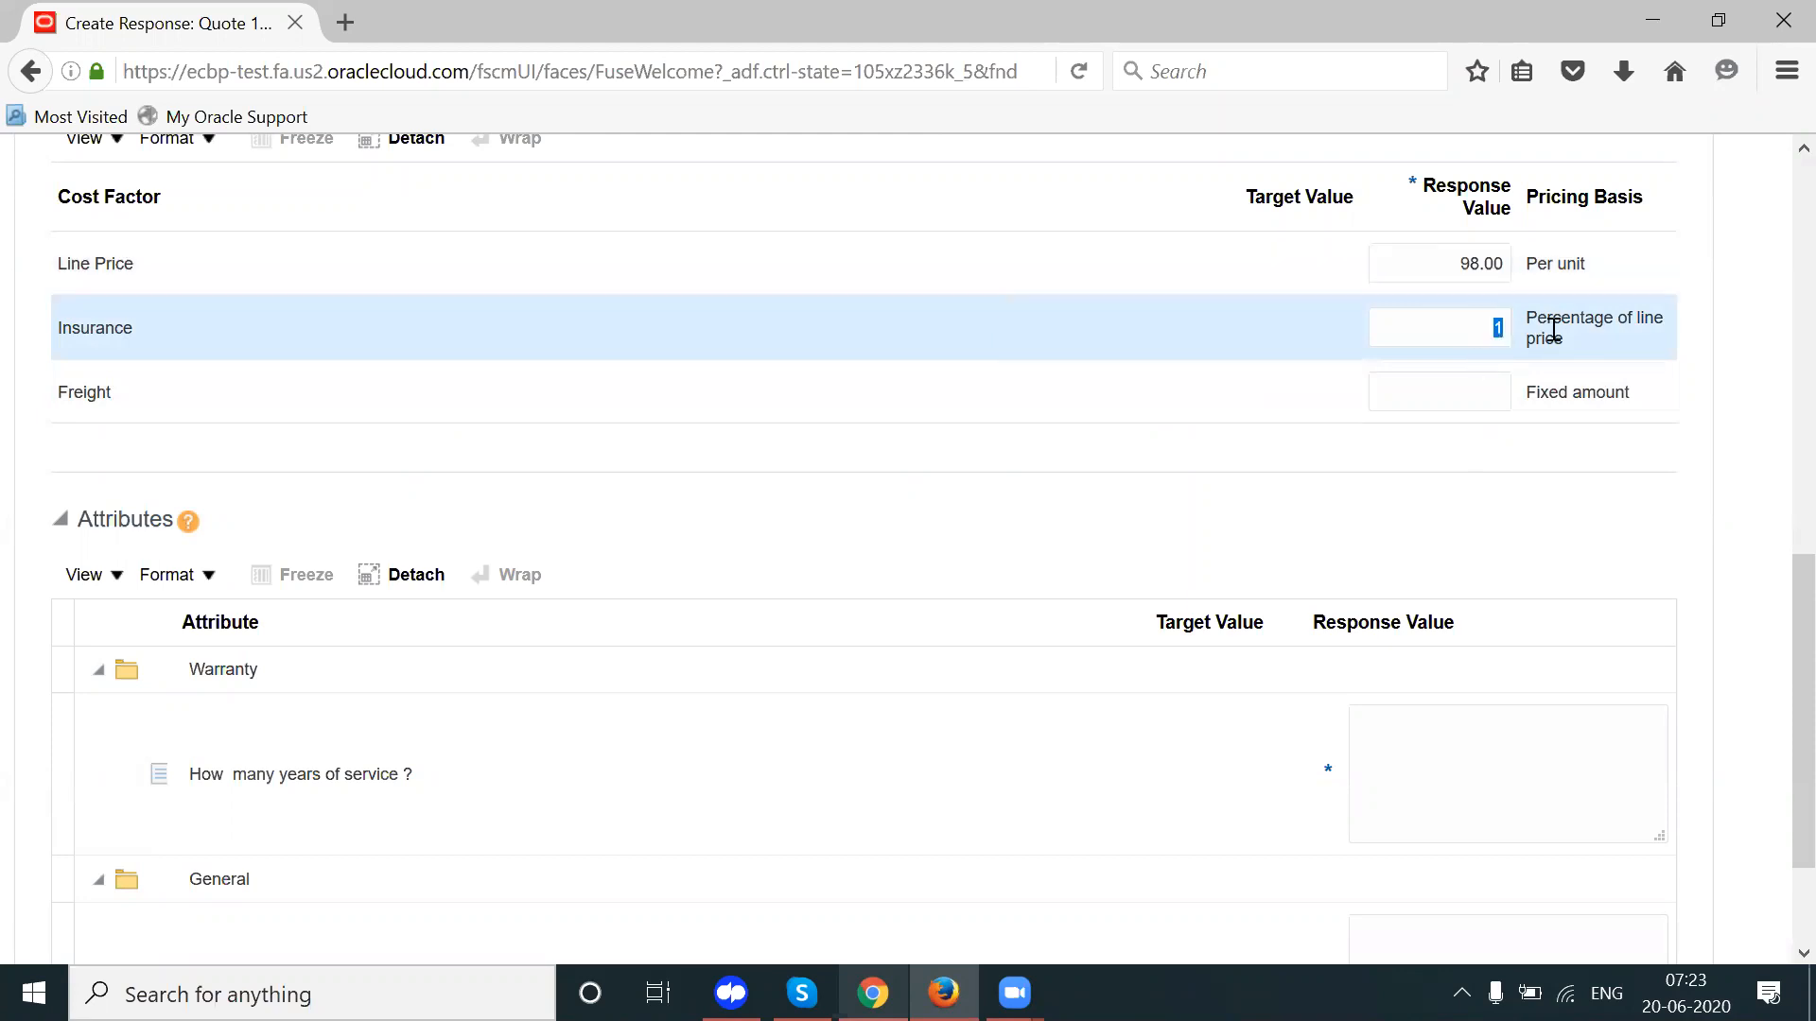
text(0.5)
key(Tab)
text(1)
key(Tab)
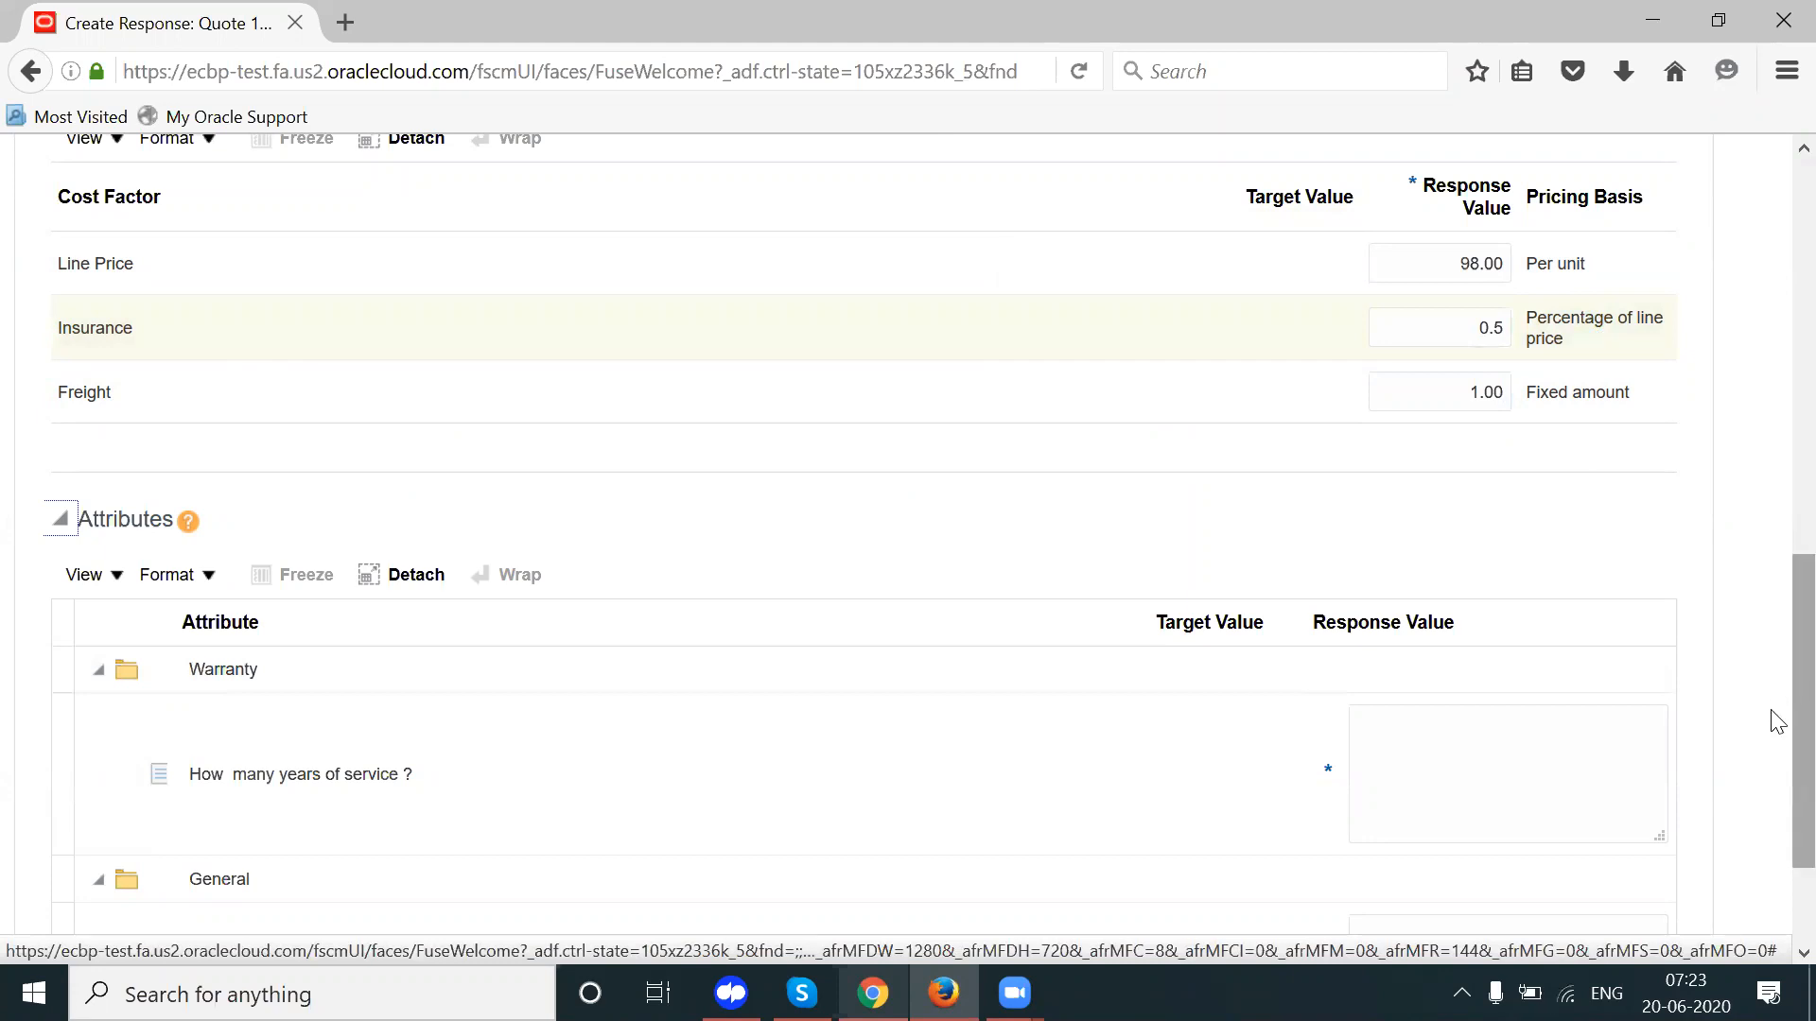
scroll(1773, 709, down, 2)
scroll(1778, 594, up, 5)
scroll(1777, 594, up, 1)
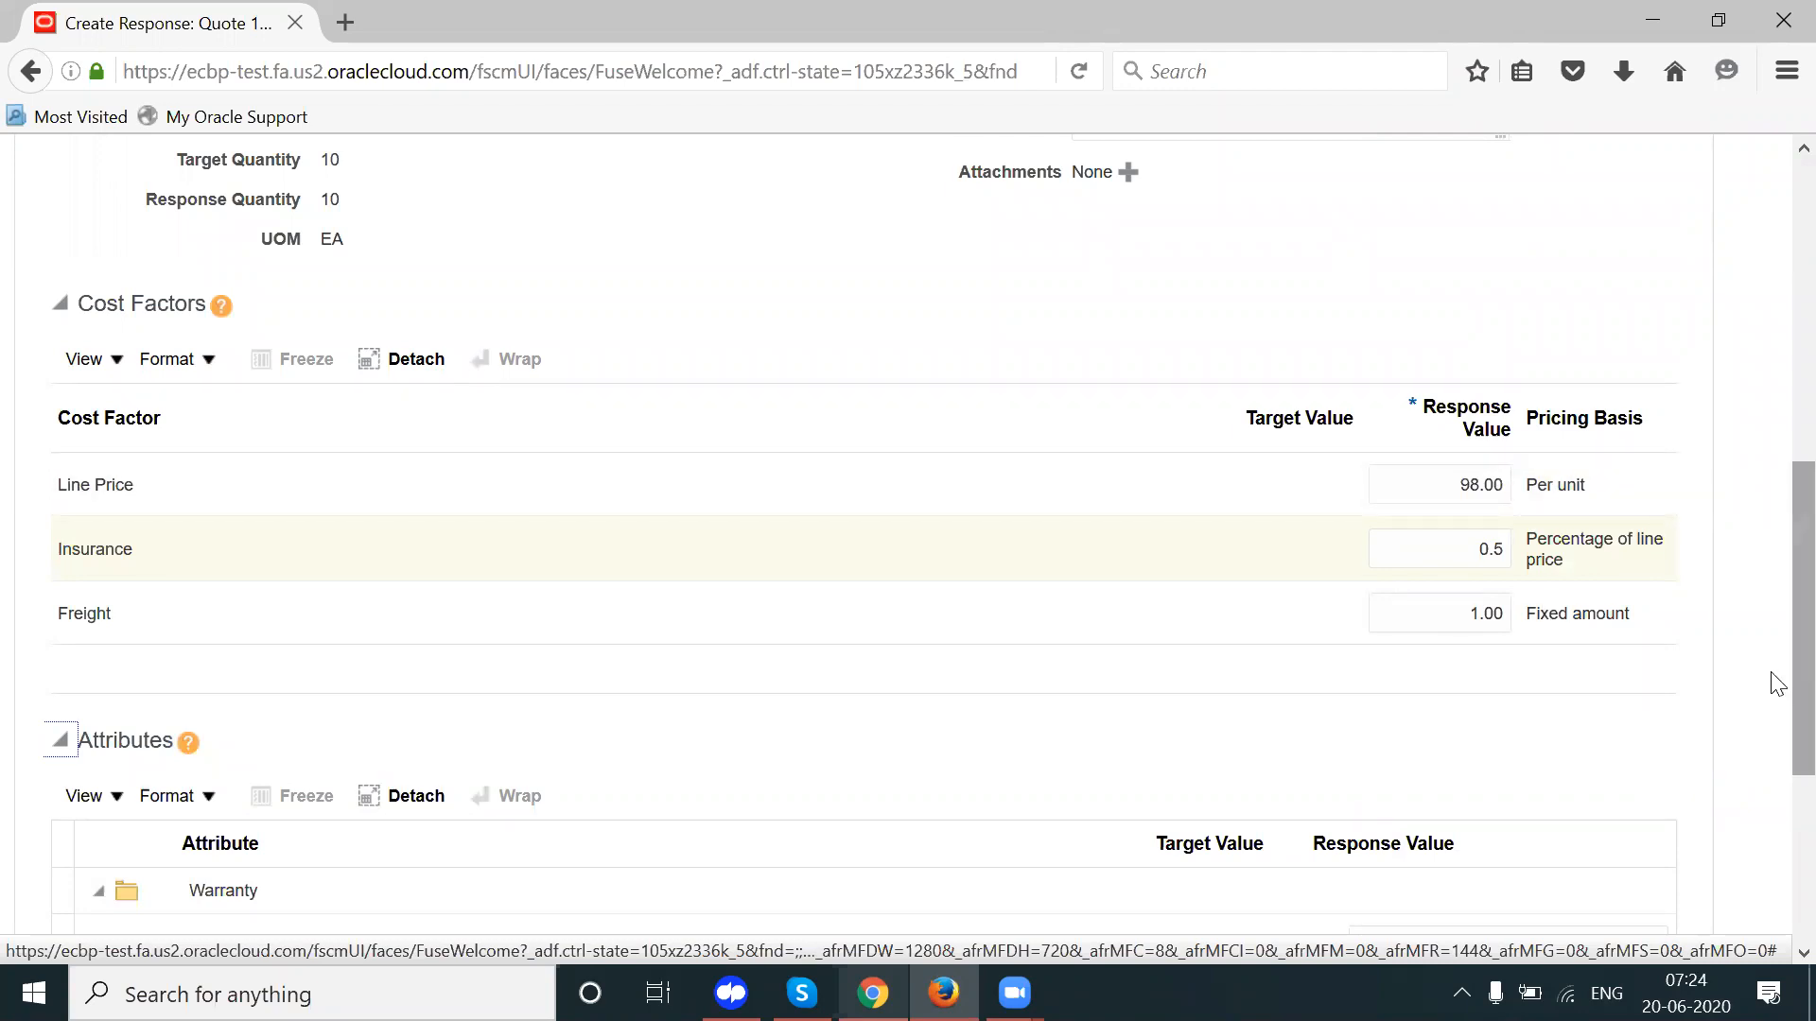
scroll(1776, 719, down, 4)
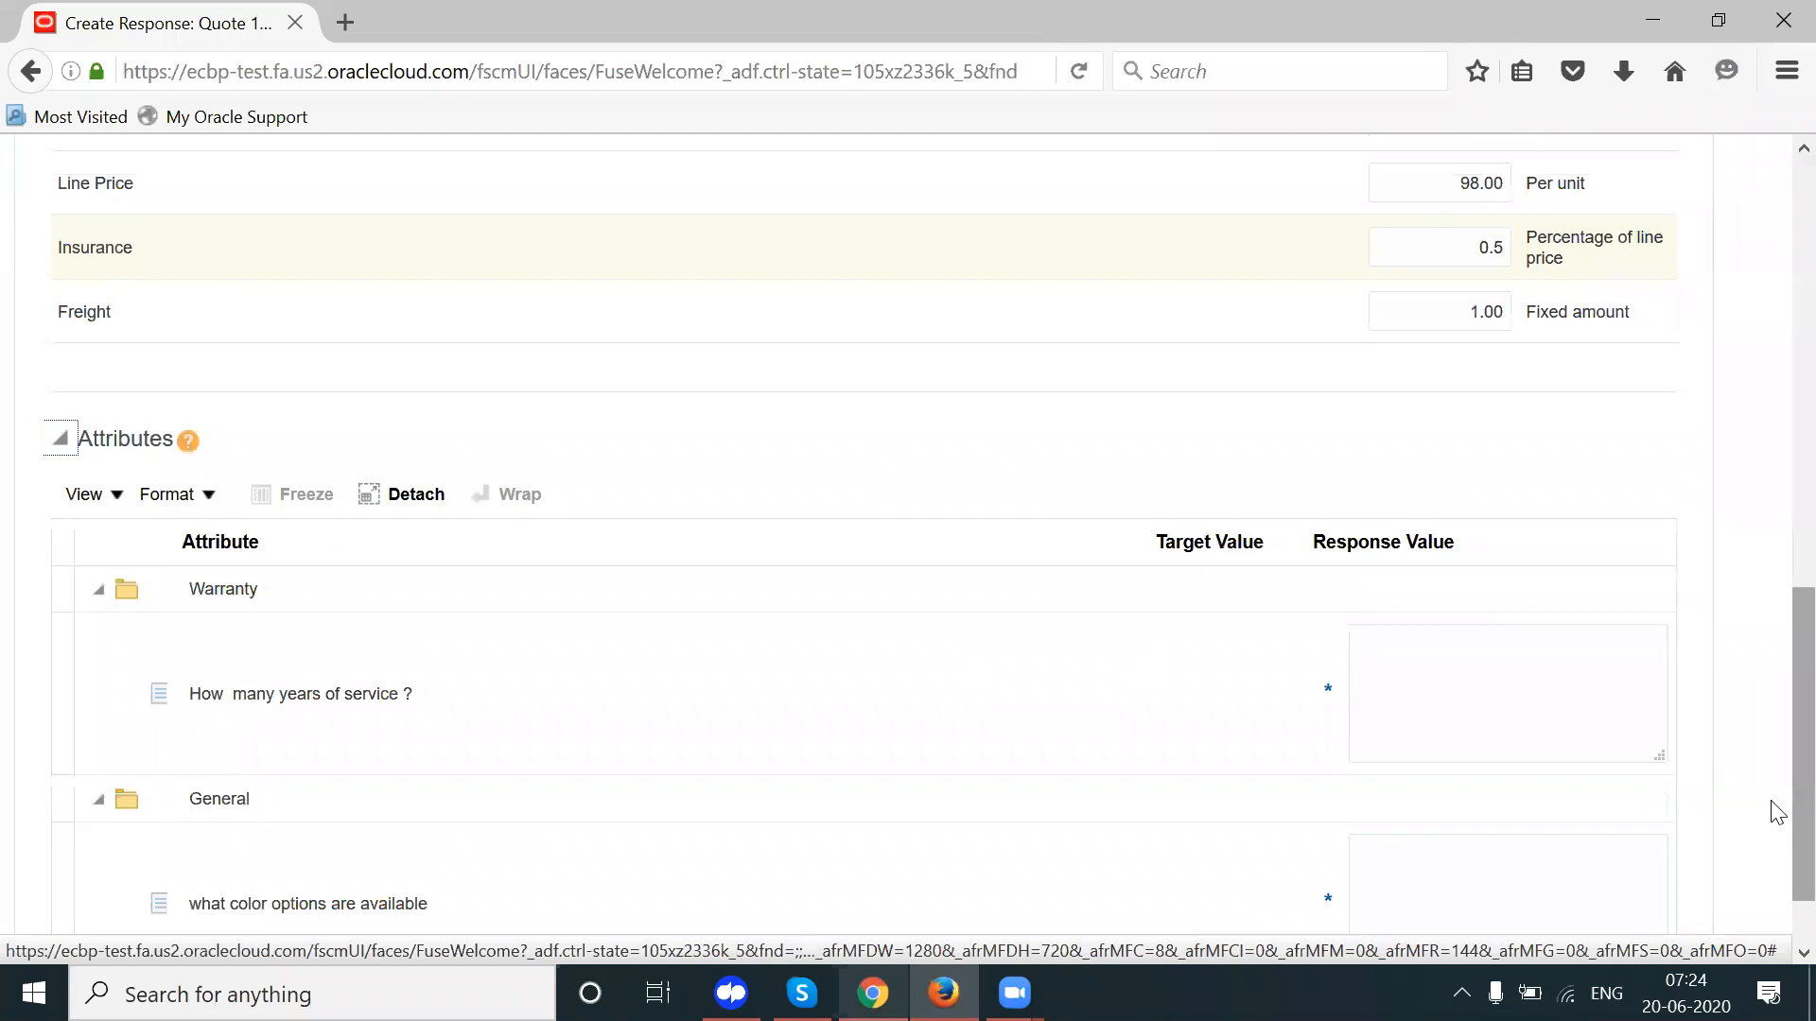
Step: Answer warranty with '2 Years' and colour options with 'Only white'
click(1532, 716)
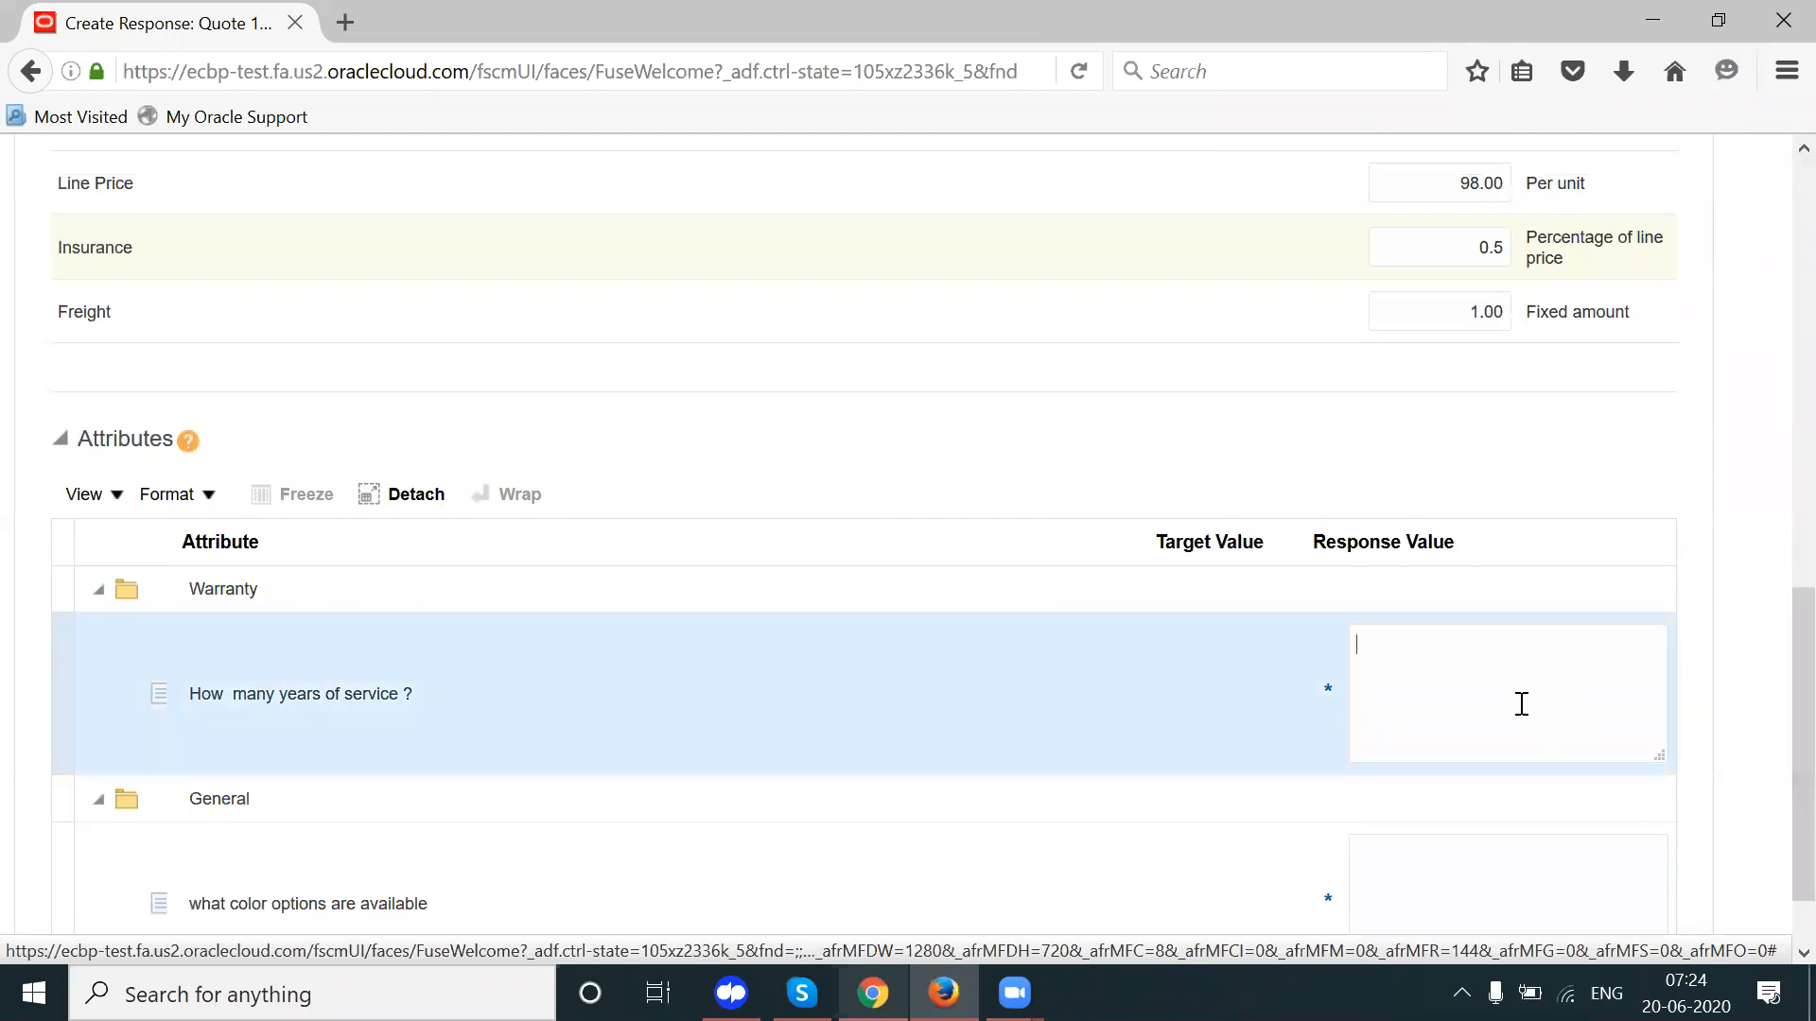
text(2 Ye)
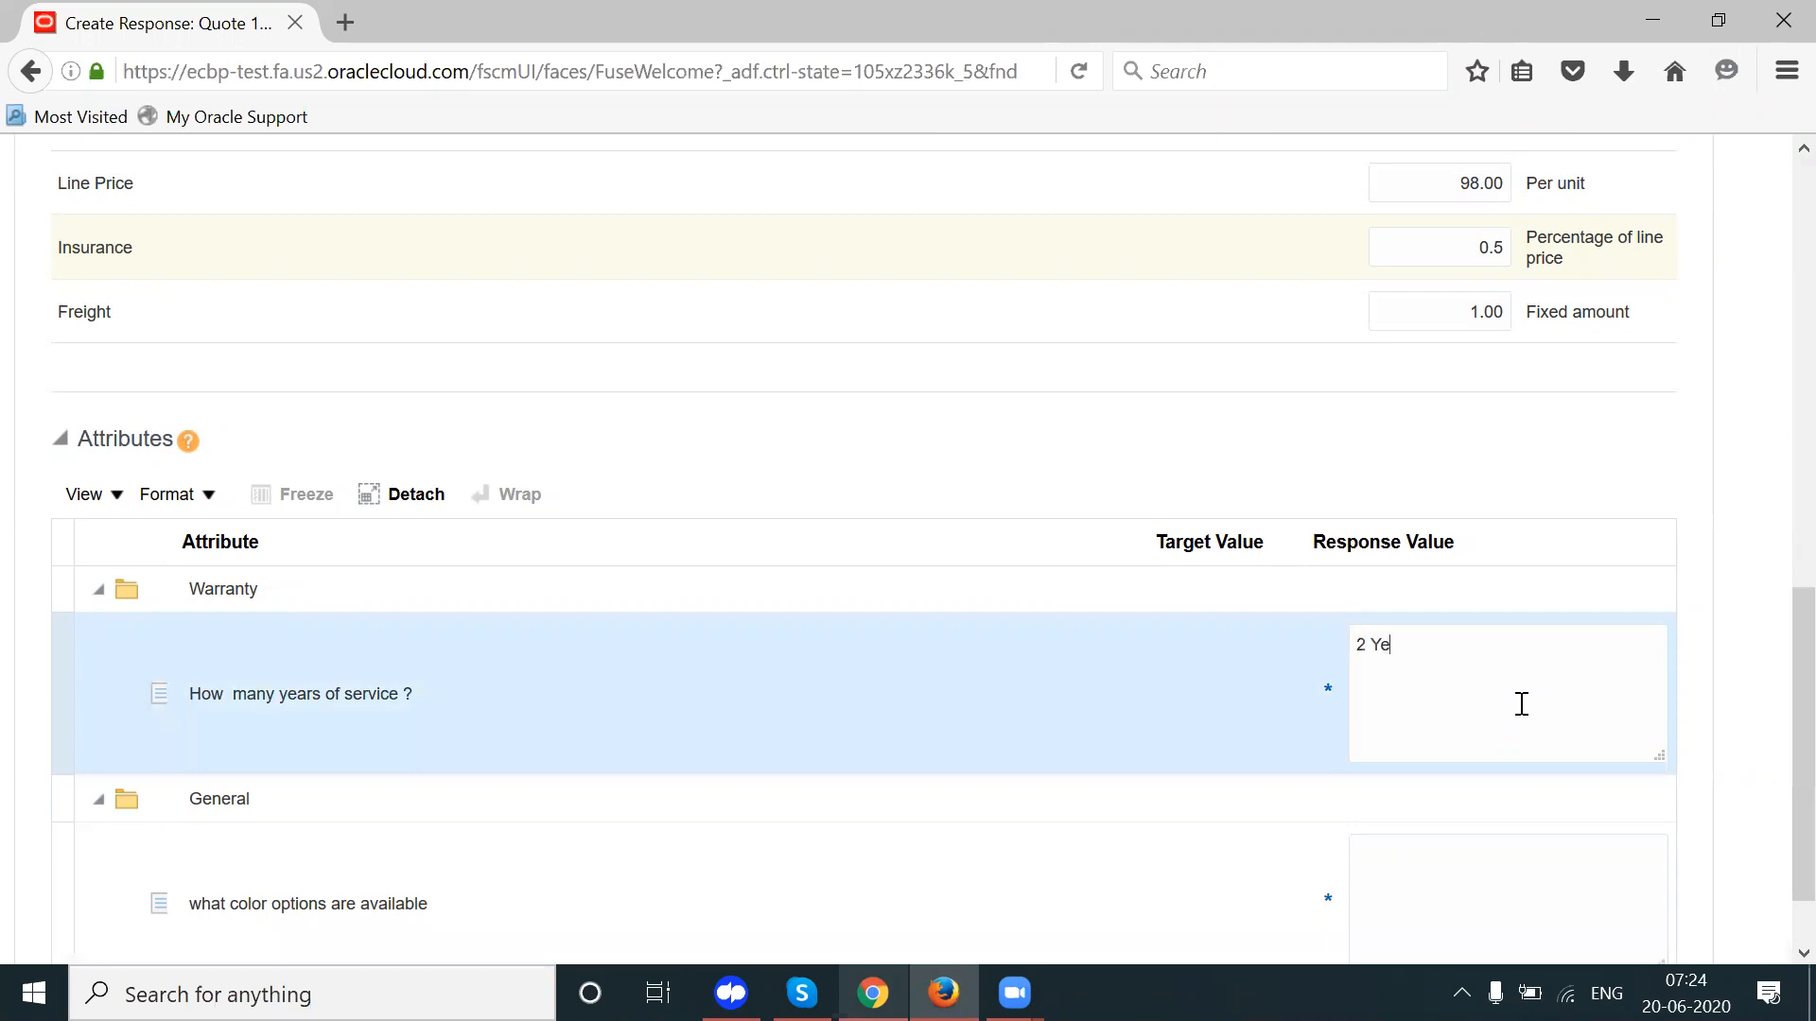
text(ars)
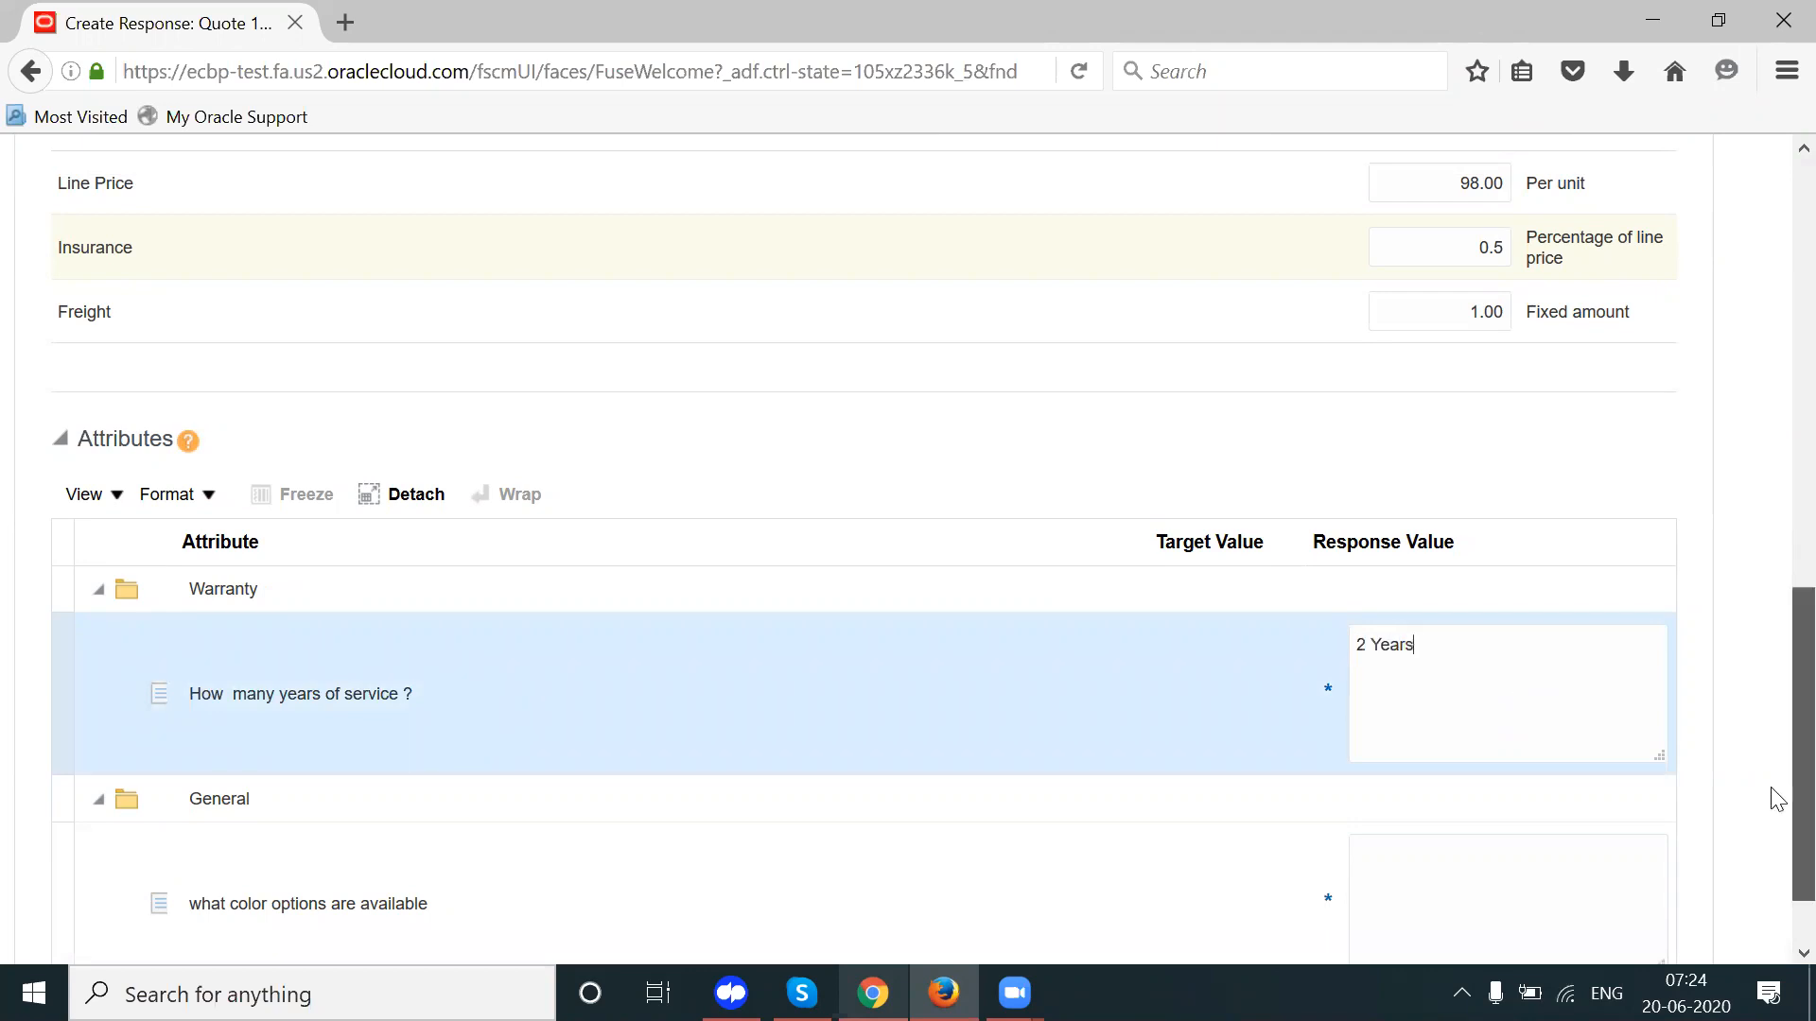
scroll(1771, 794, down, 1)
click(1539, 806)
text(O)
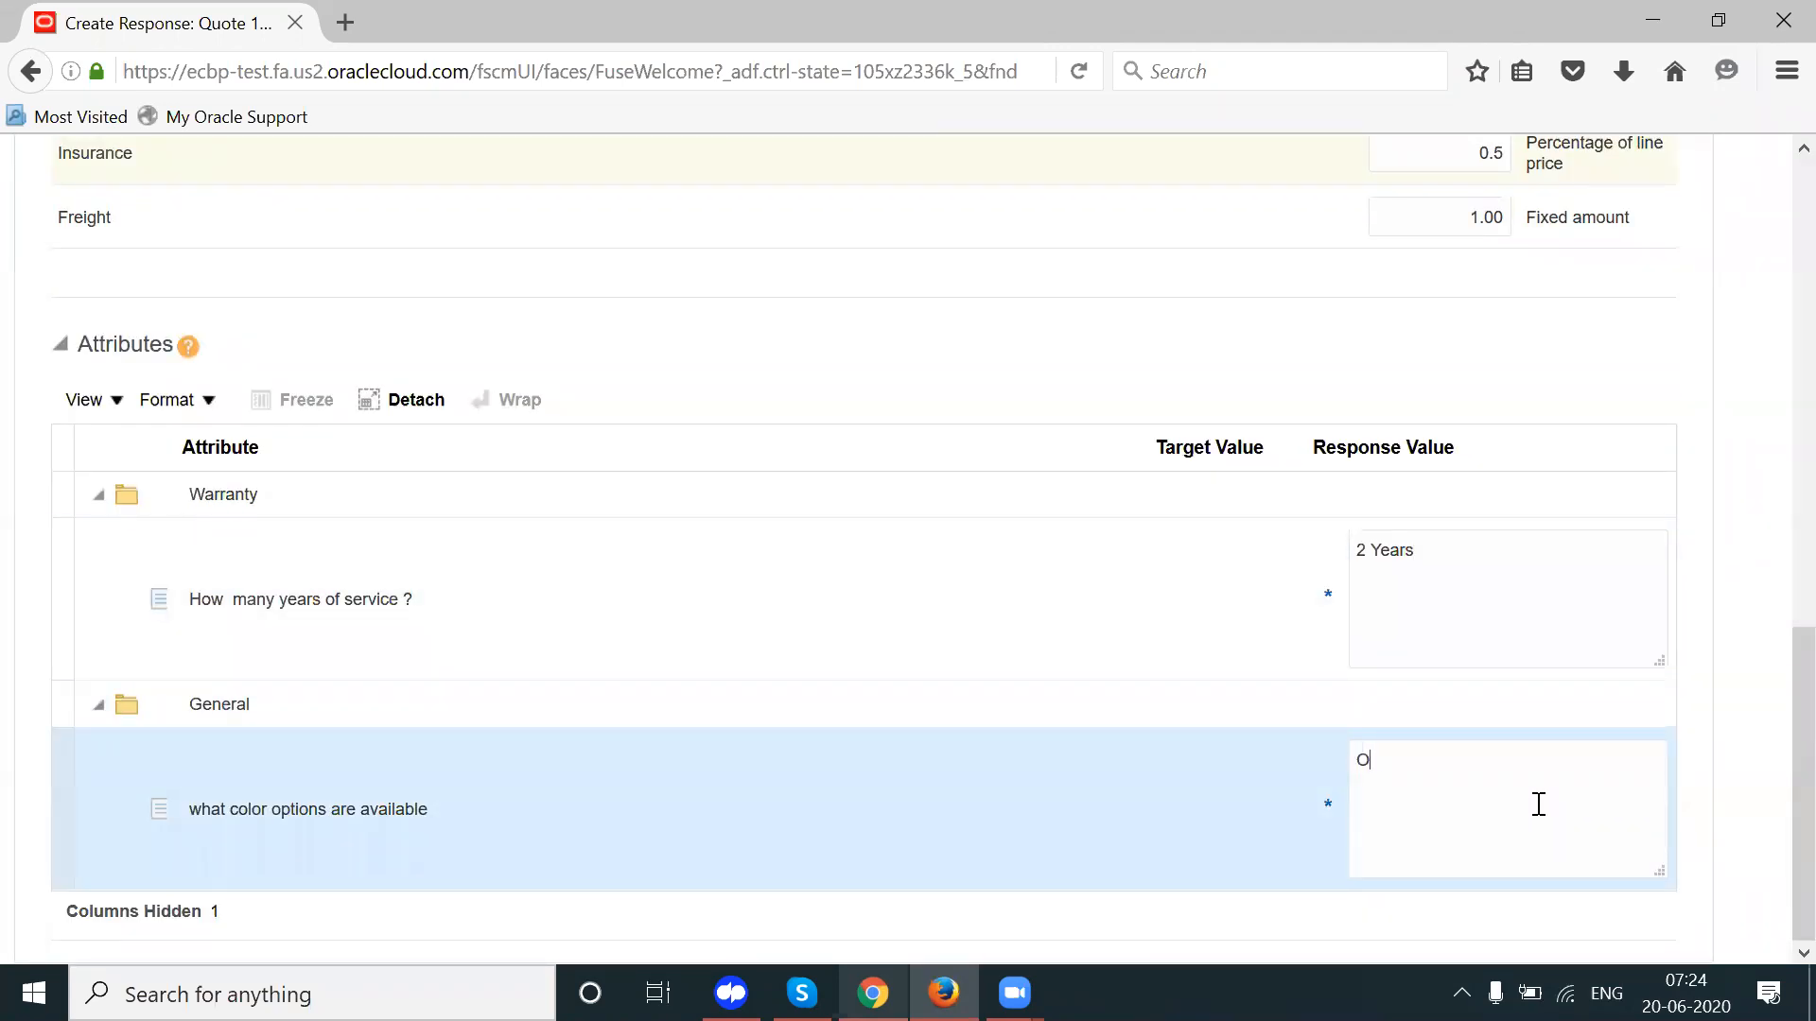
text(nly white)
drag(1797, 734, 1797, 287)
Step: Save the line details and set line 1's promised delivery date to 28/06/20
click(1534, 445)
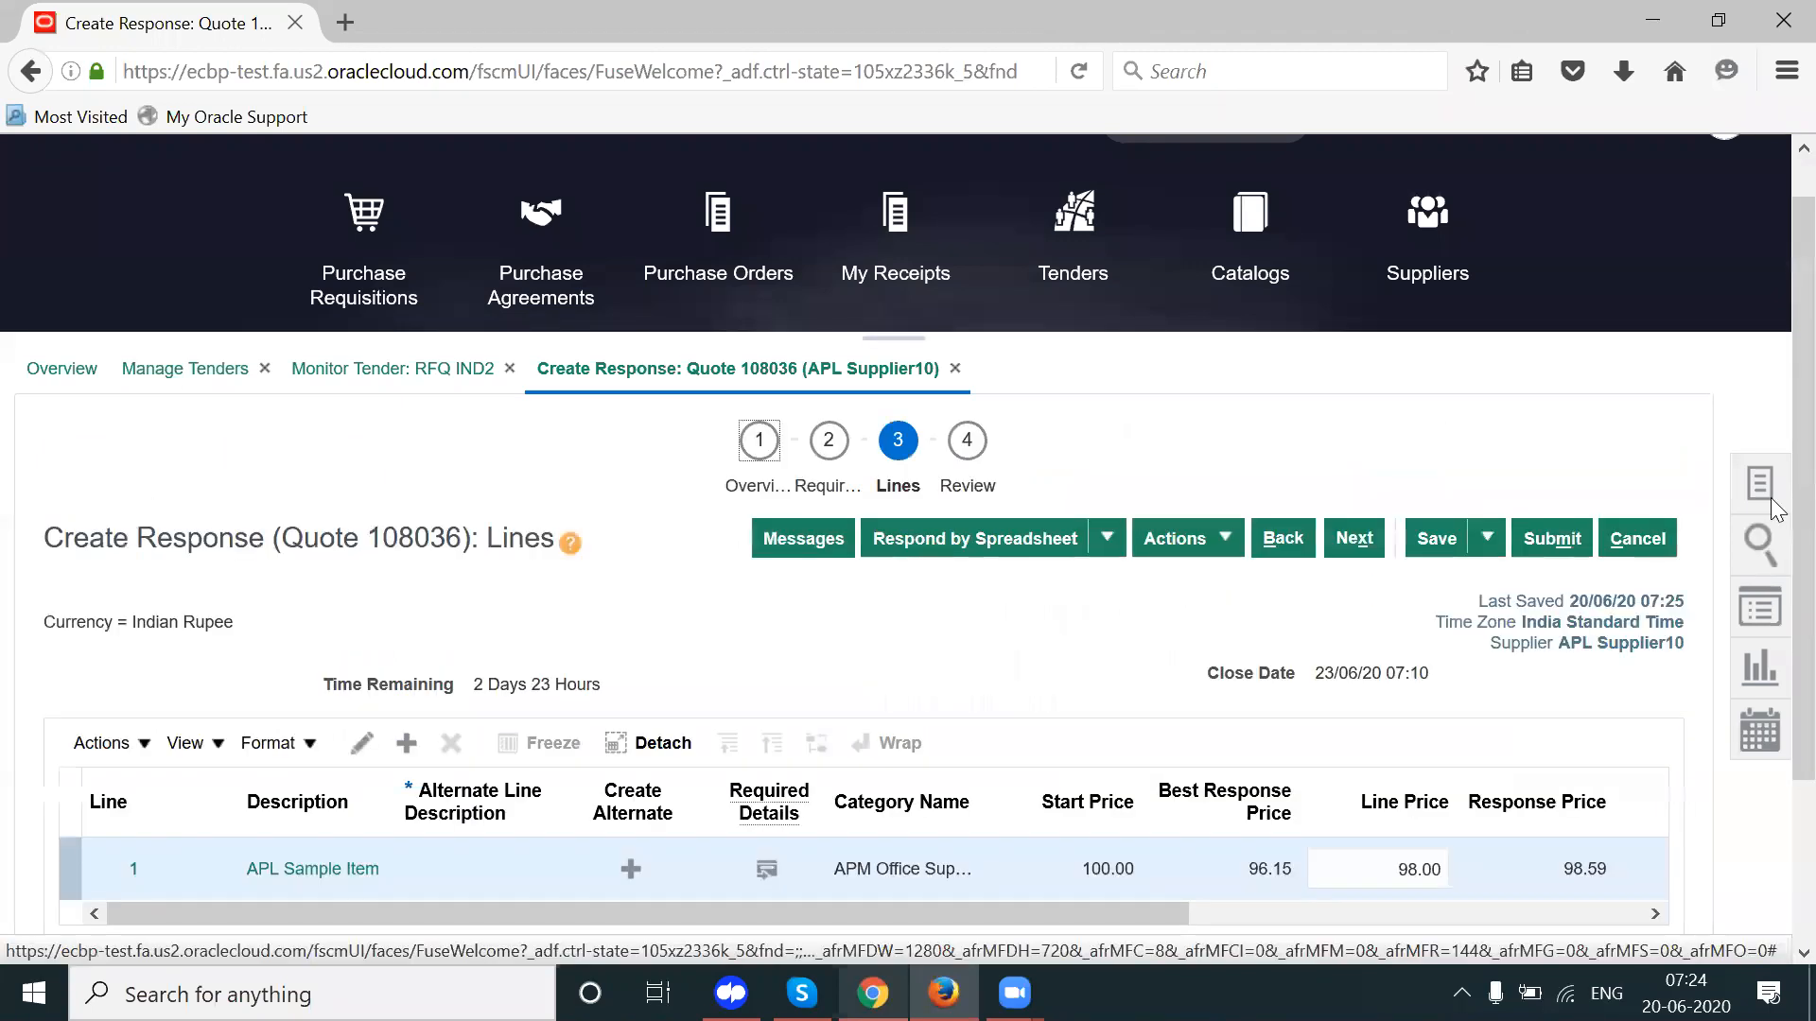
scroll(1120, 758, down, 2)
drag(937, 701, 1618, 664)
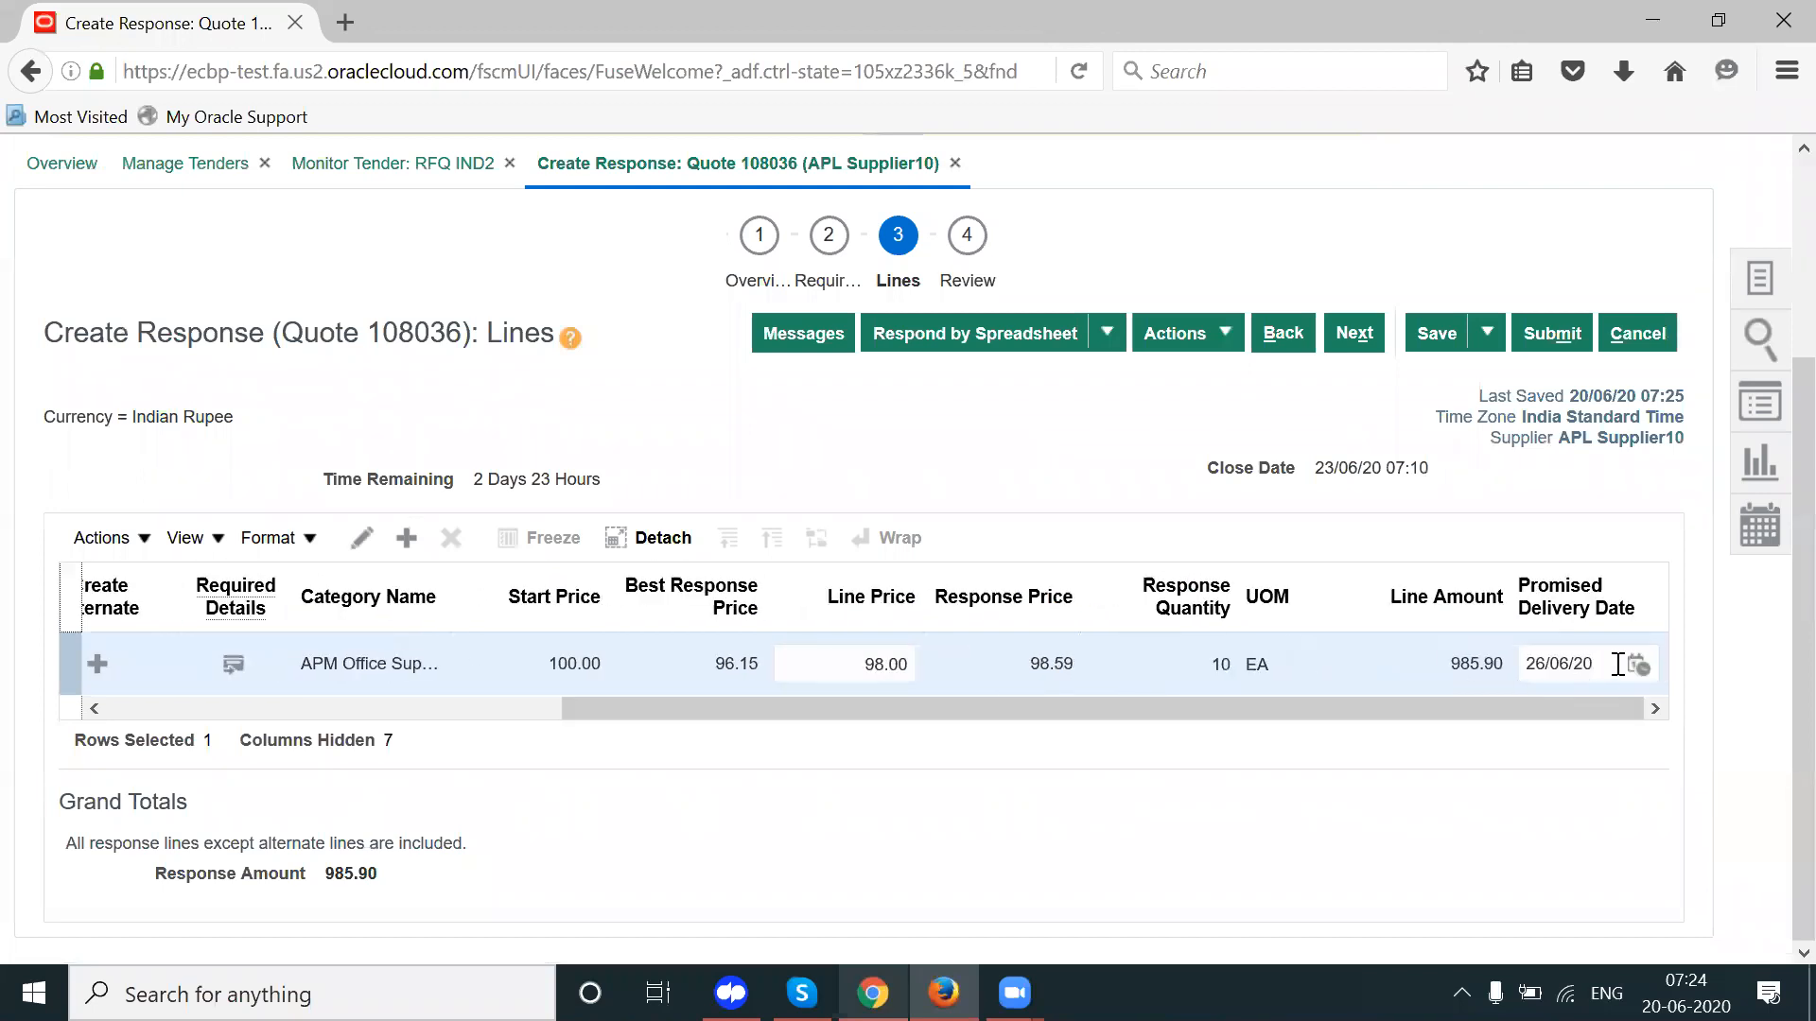
click(1545, 663)
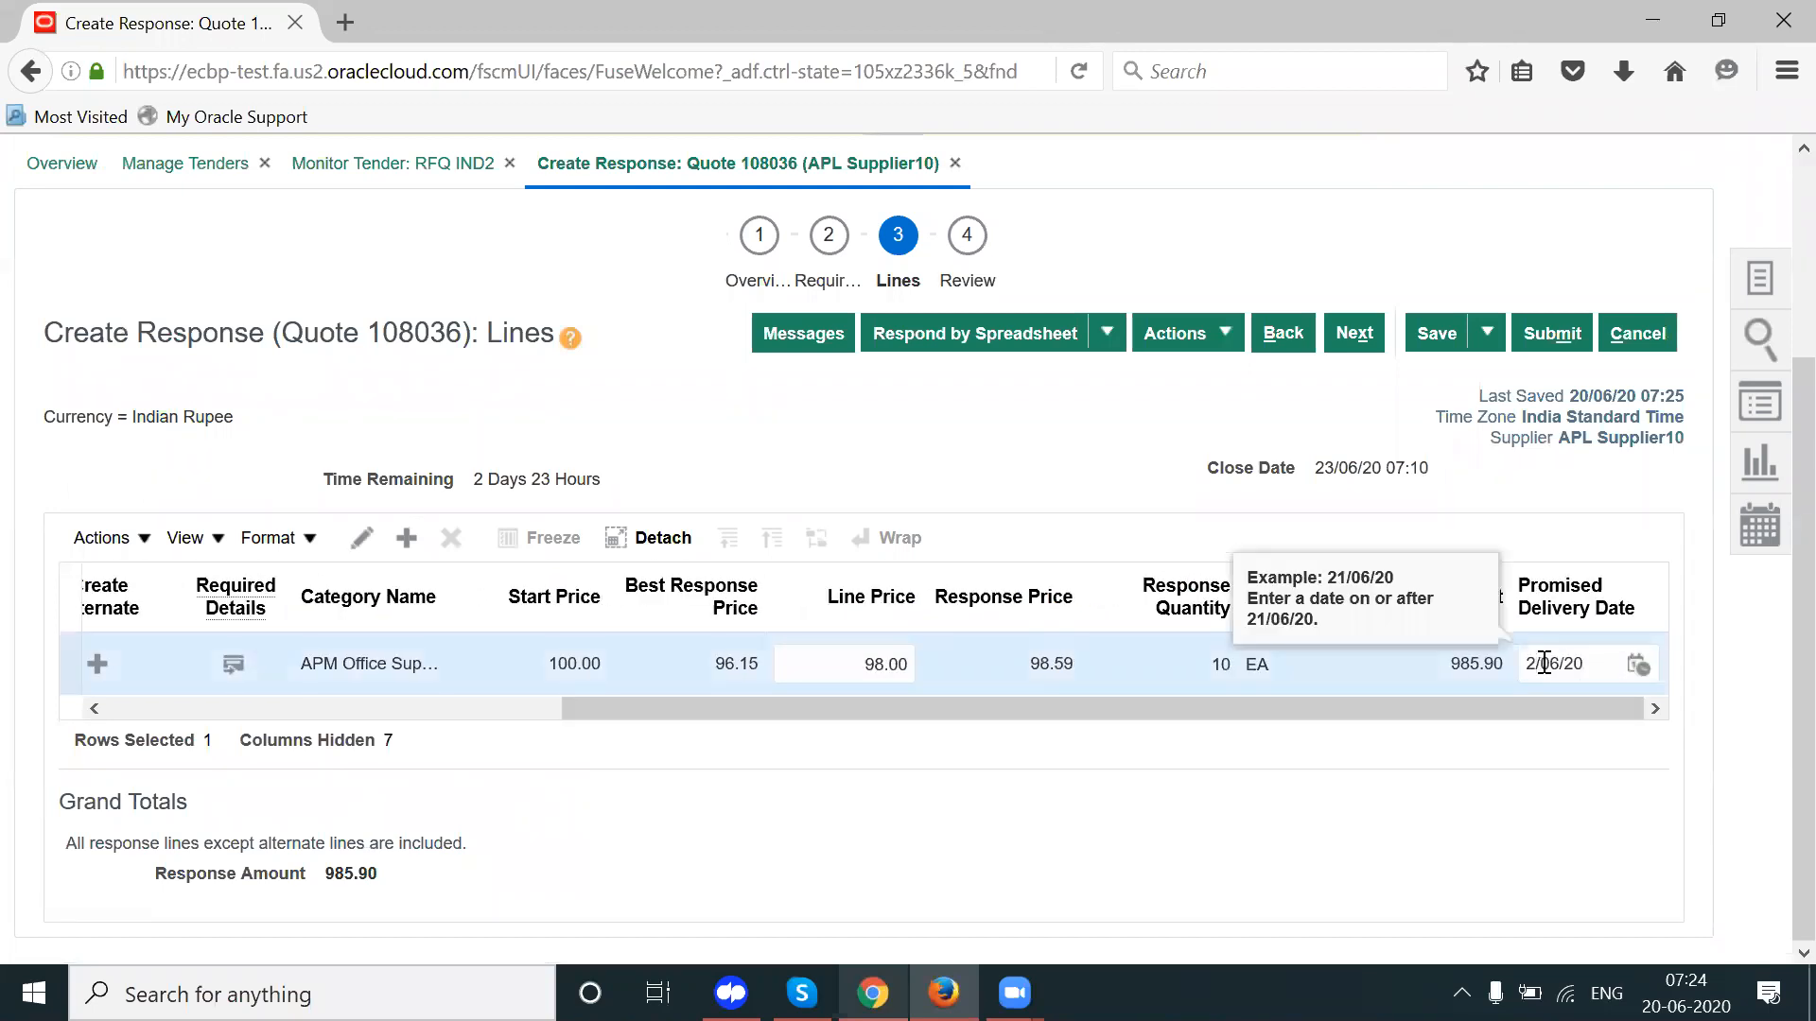
text(8)
key(Tab)
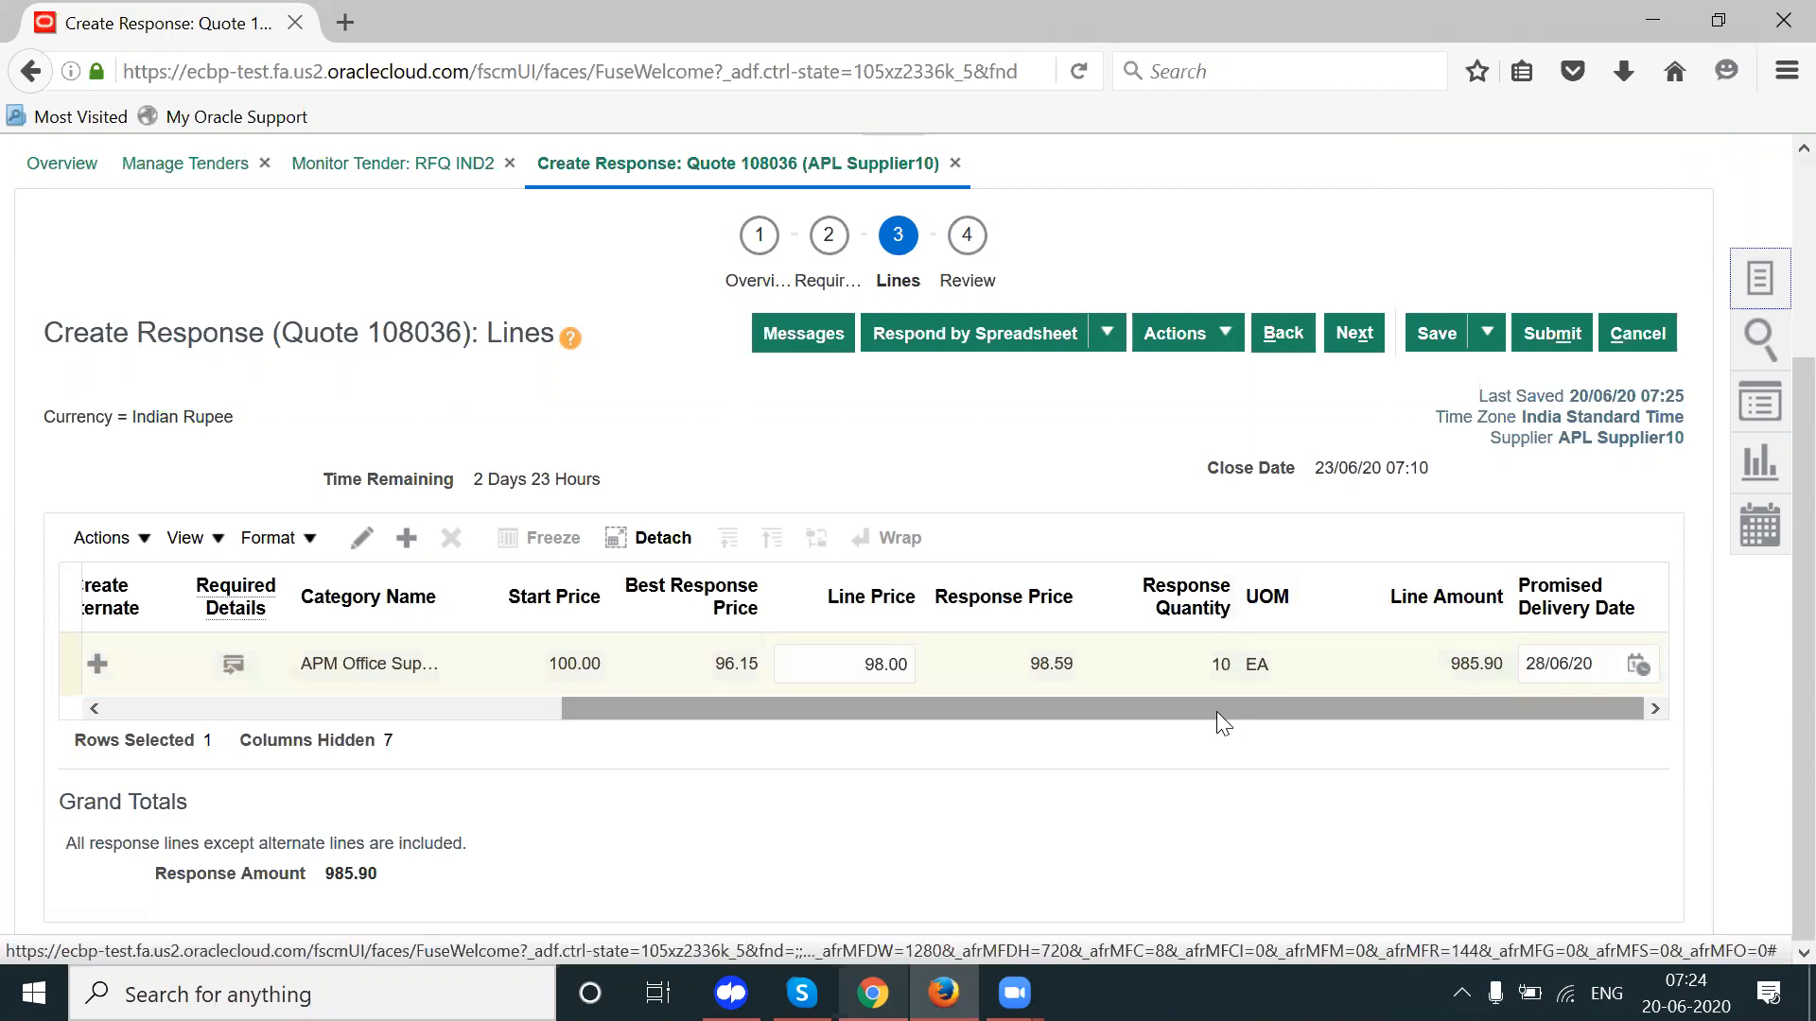
Step: Verify the 98.00 line price and 28/06/20 delivery date, then proceed to Review
click(831, 662)
click(1603, 667)
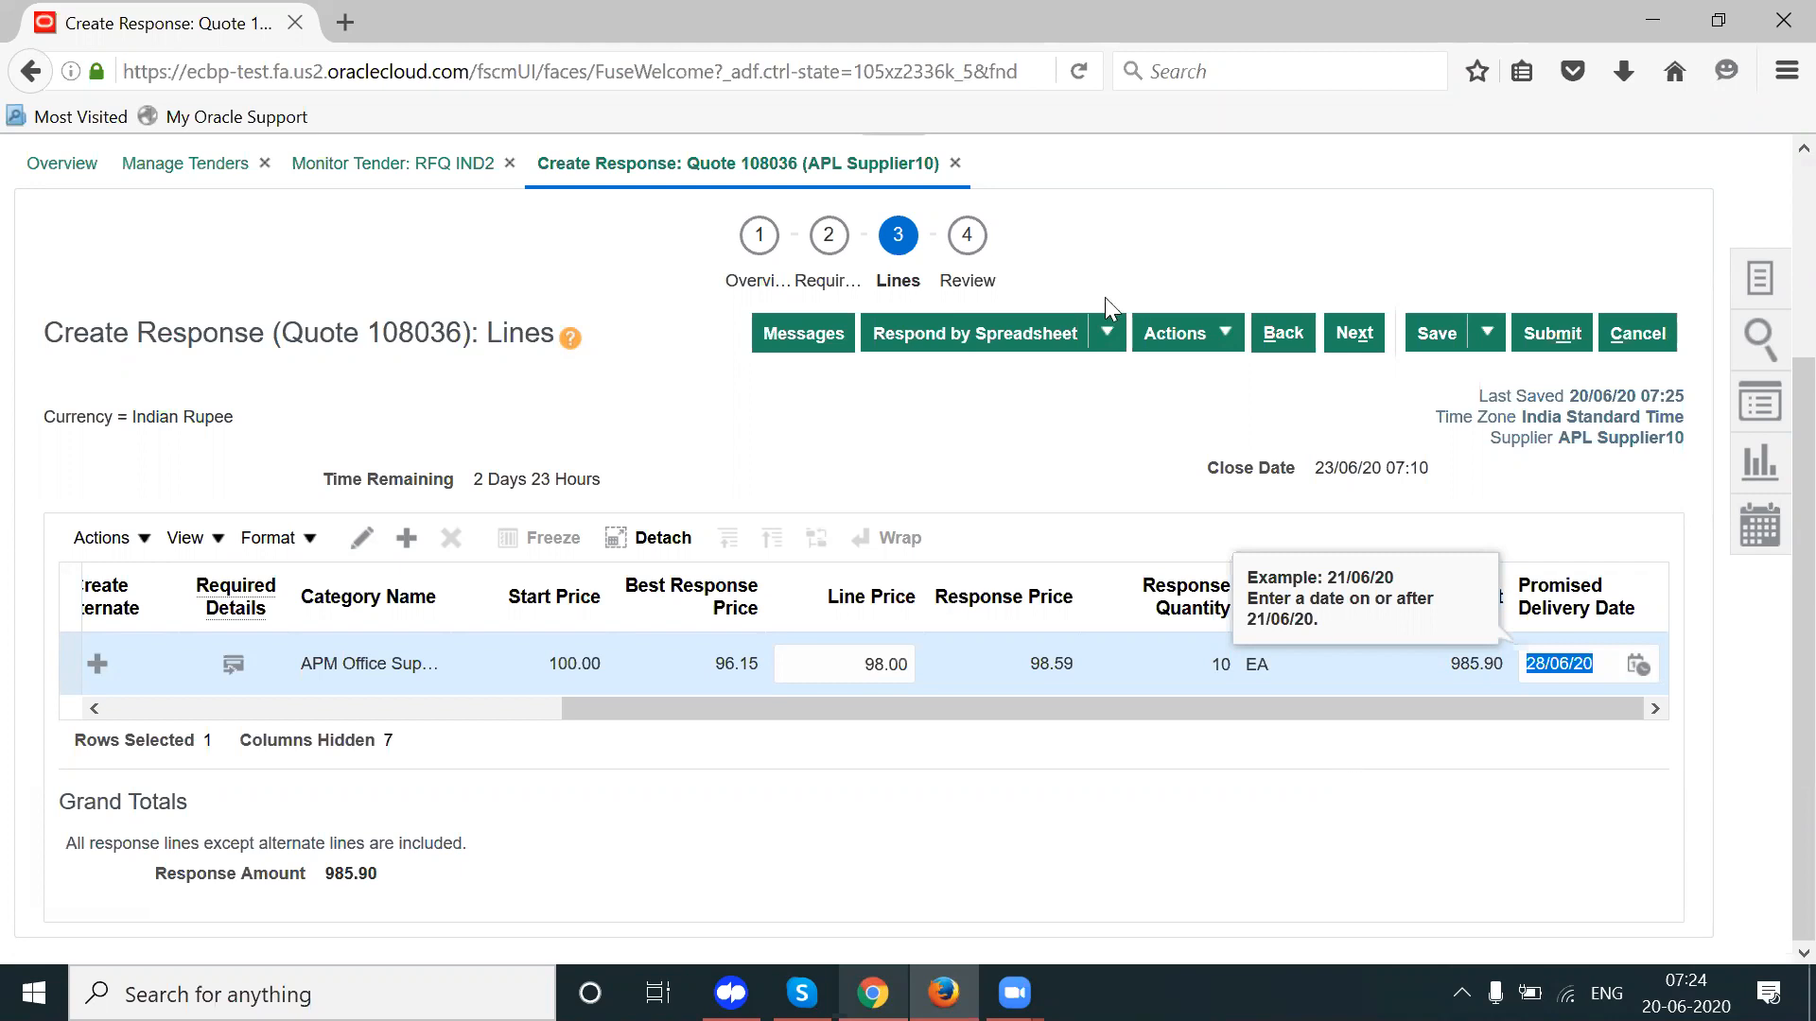
click(967, 281)
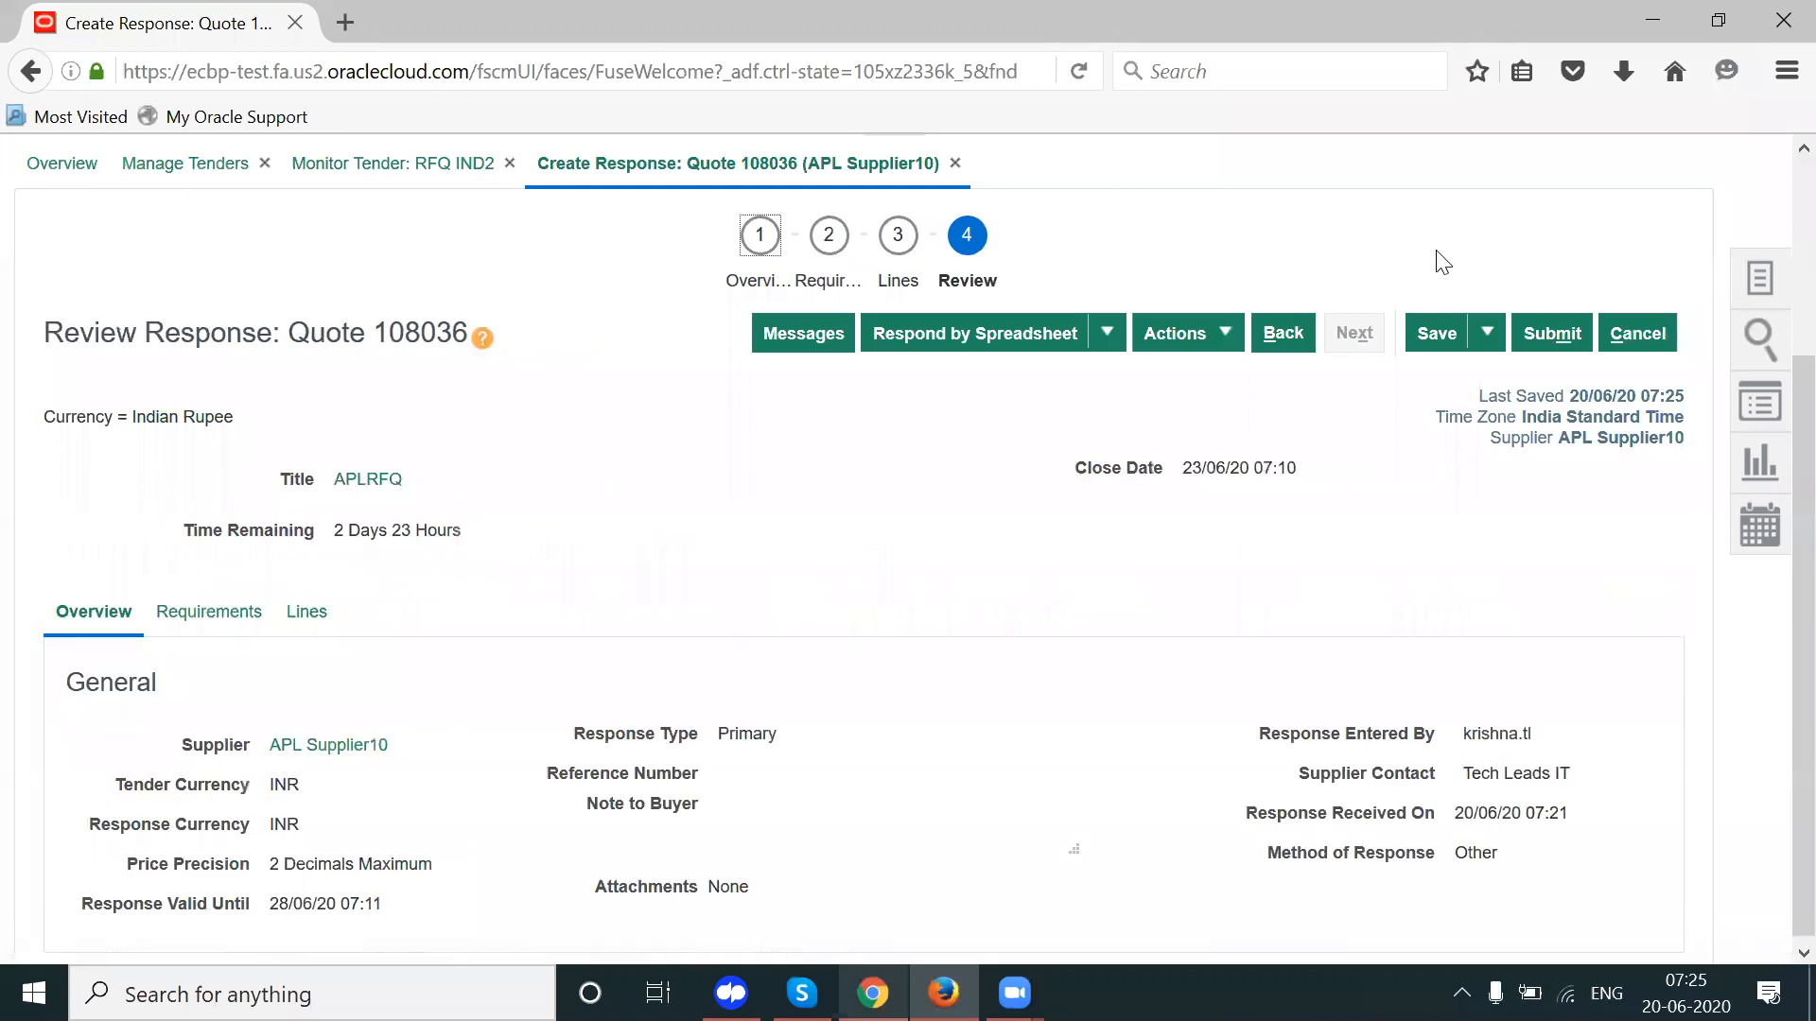
Step: Submit the surrogate quote 108036 for APL Supplier10
click(1553, 333)
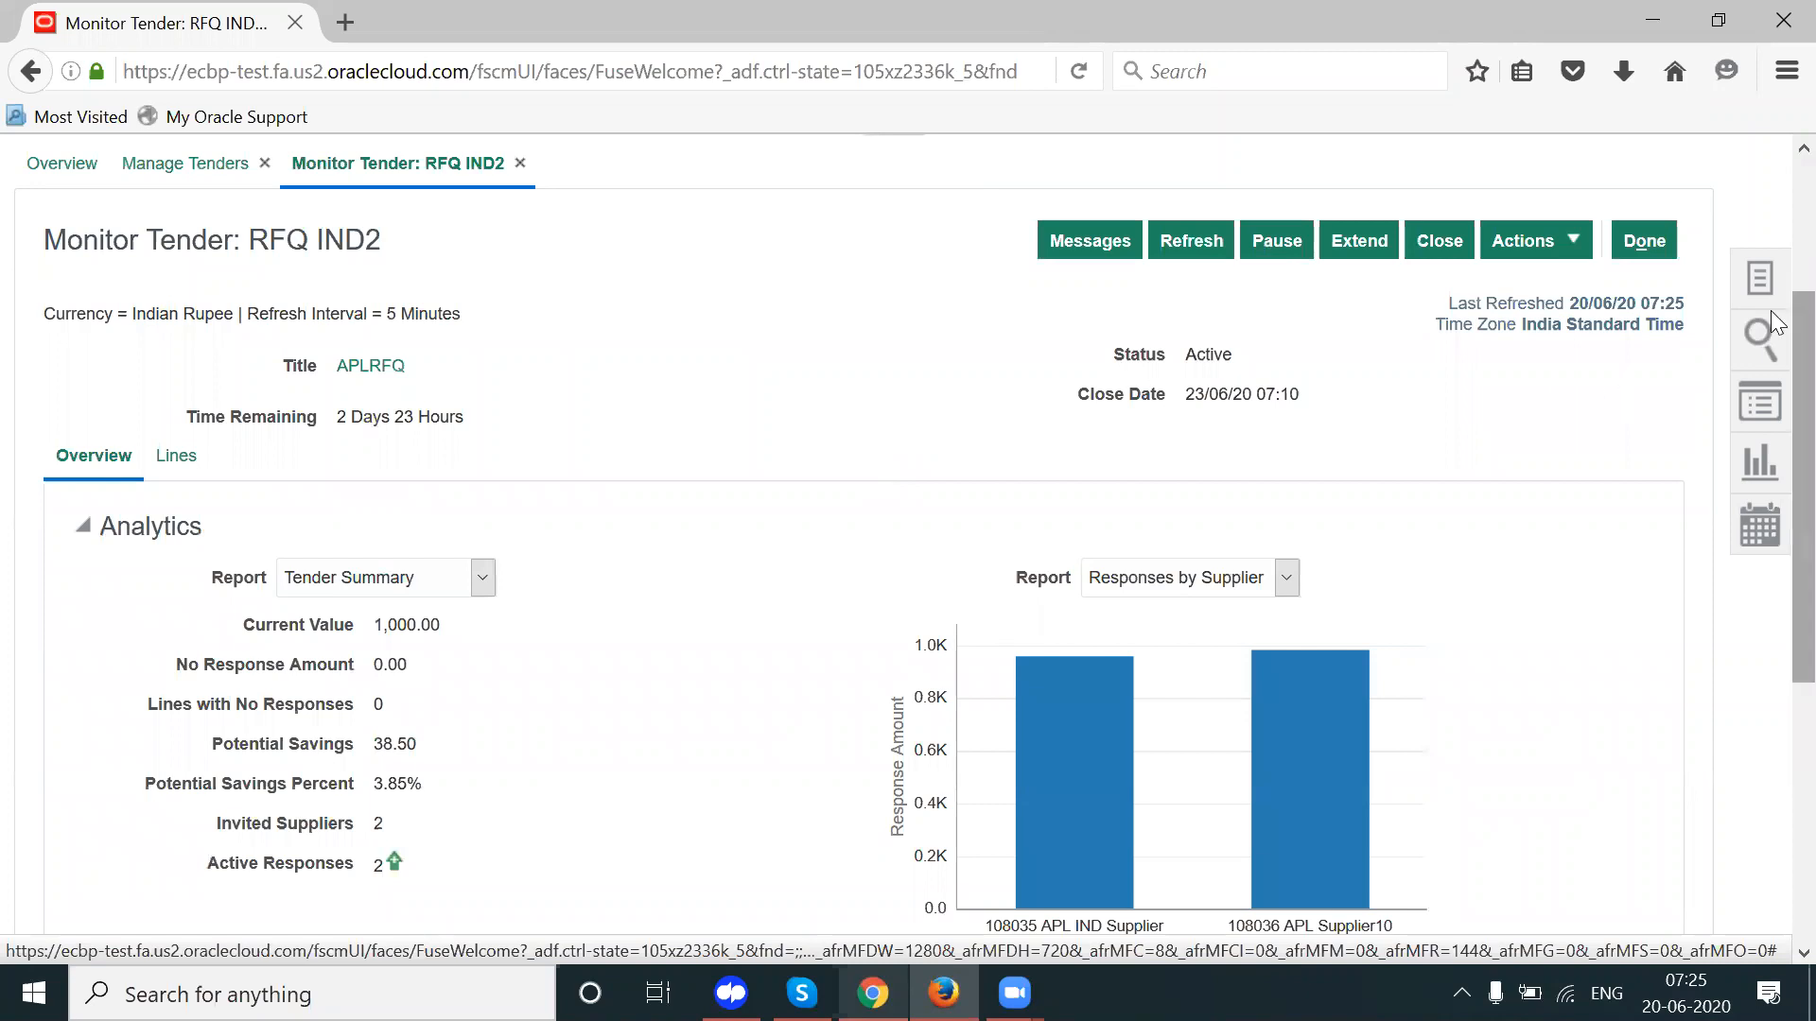
scroll(1771, 471, down, 3)
scroll(1776, 631, down, 3)
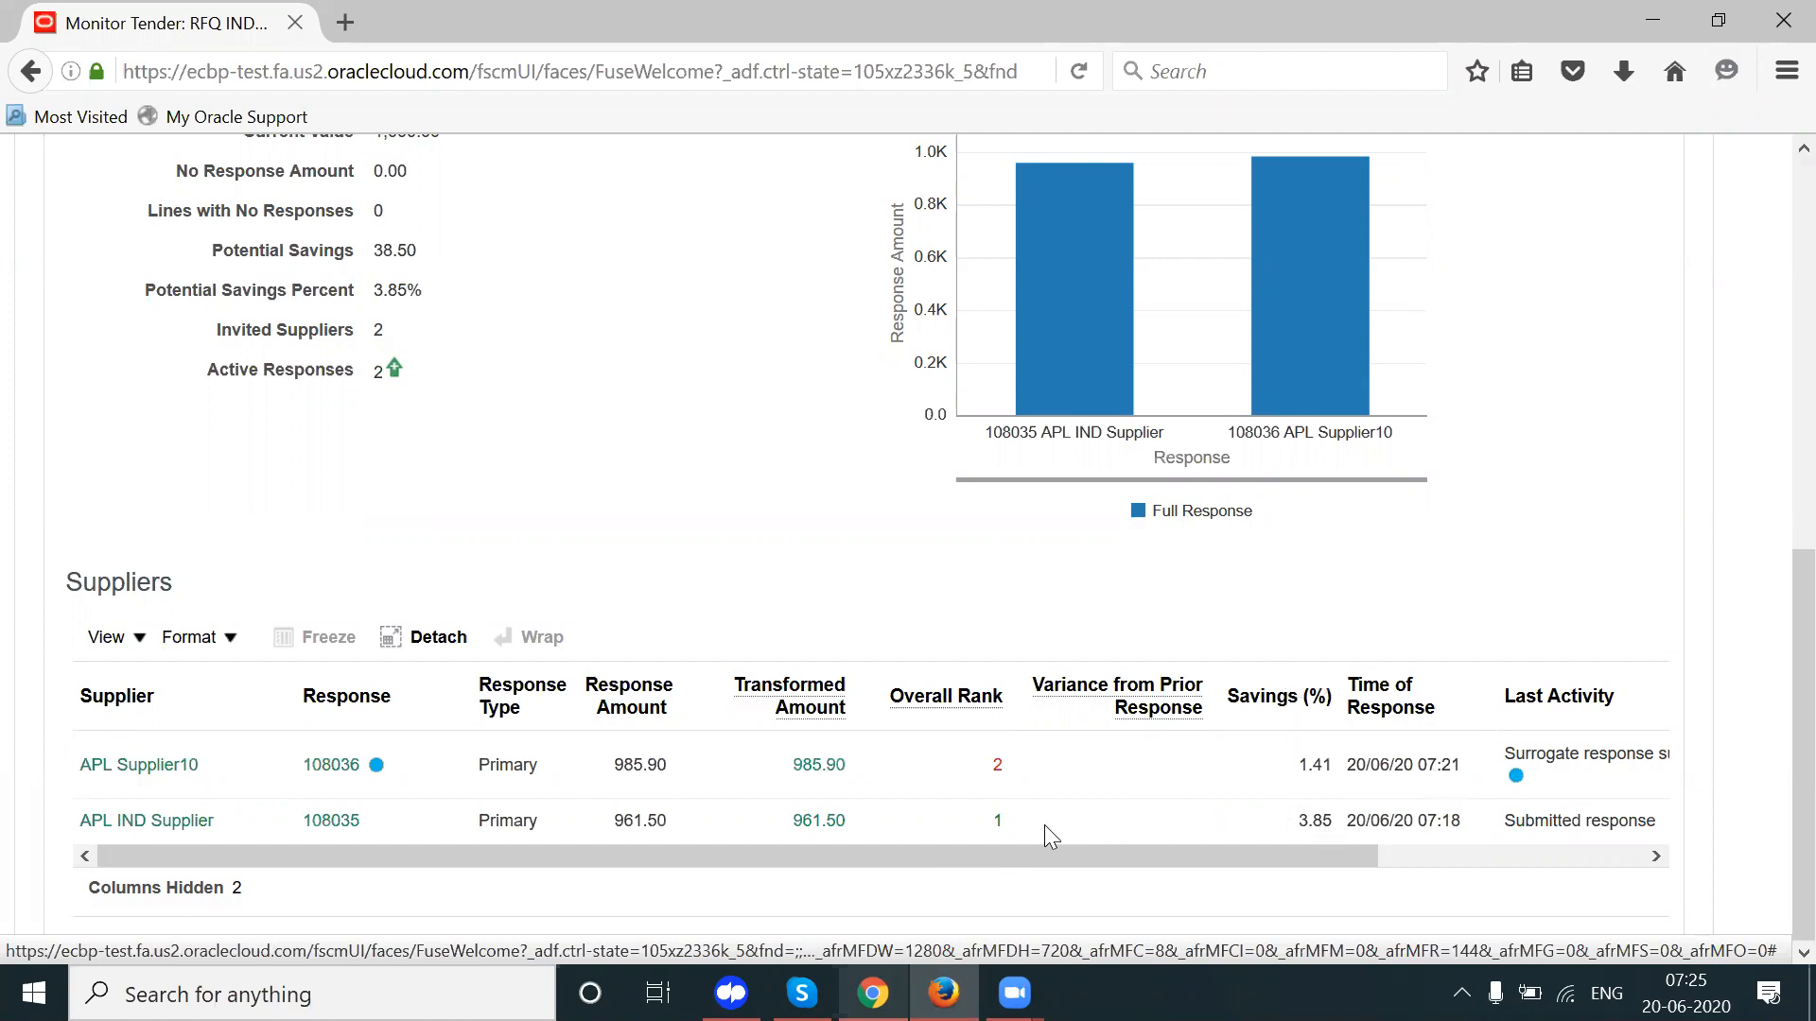
Step: Review the Suppliers table: APL IND Supplier ranked 1, and both suppliers' last activity statuses
drag(1028, 819, 982, 815)
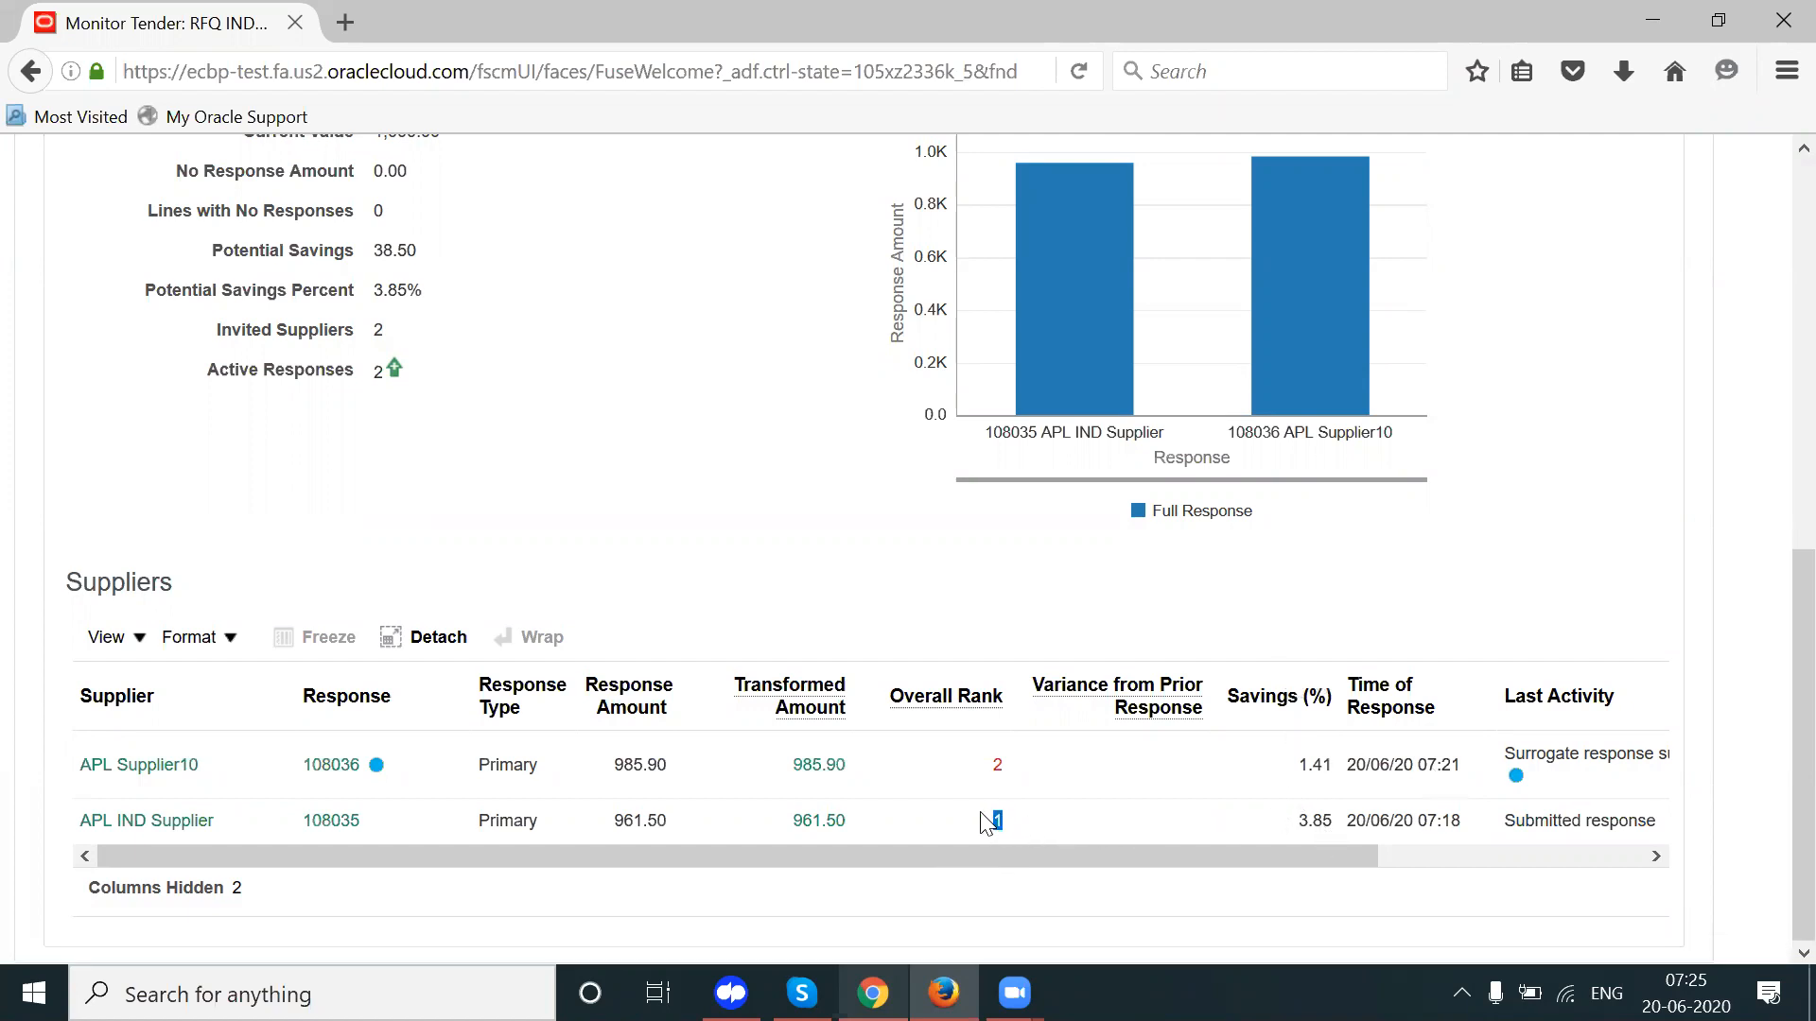
click(1075, 778)
drag(1044, 759, 974, 773)
drag(1210, 856, 1426, 863)
double_click(1341, 821)
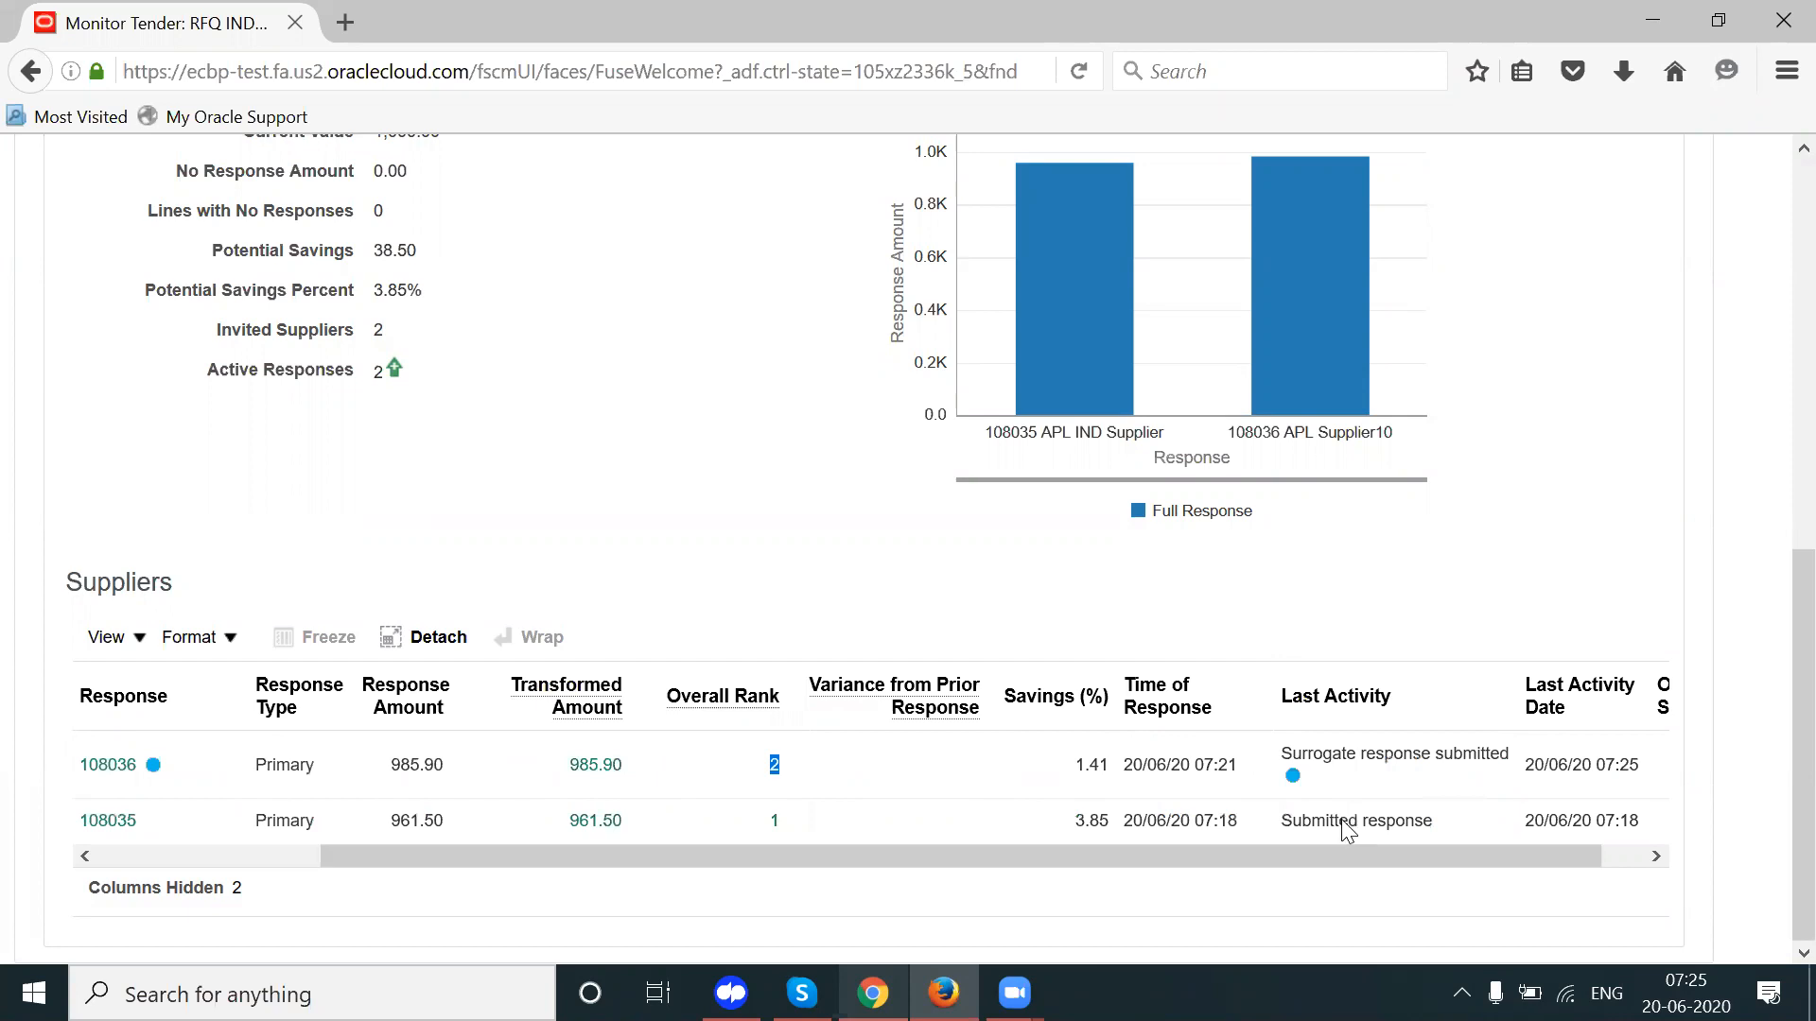
triple_click(1341, 821)
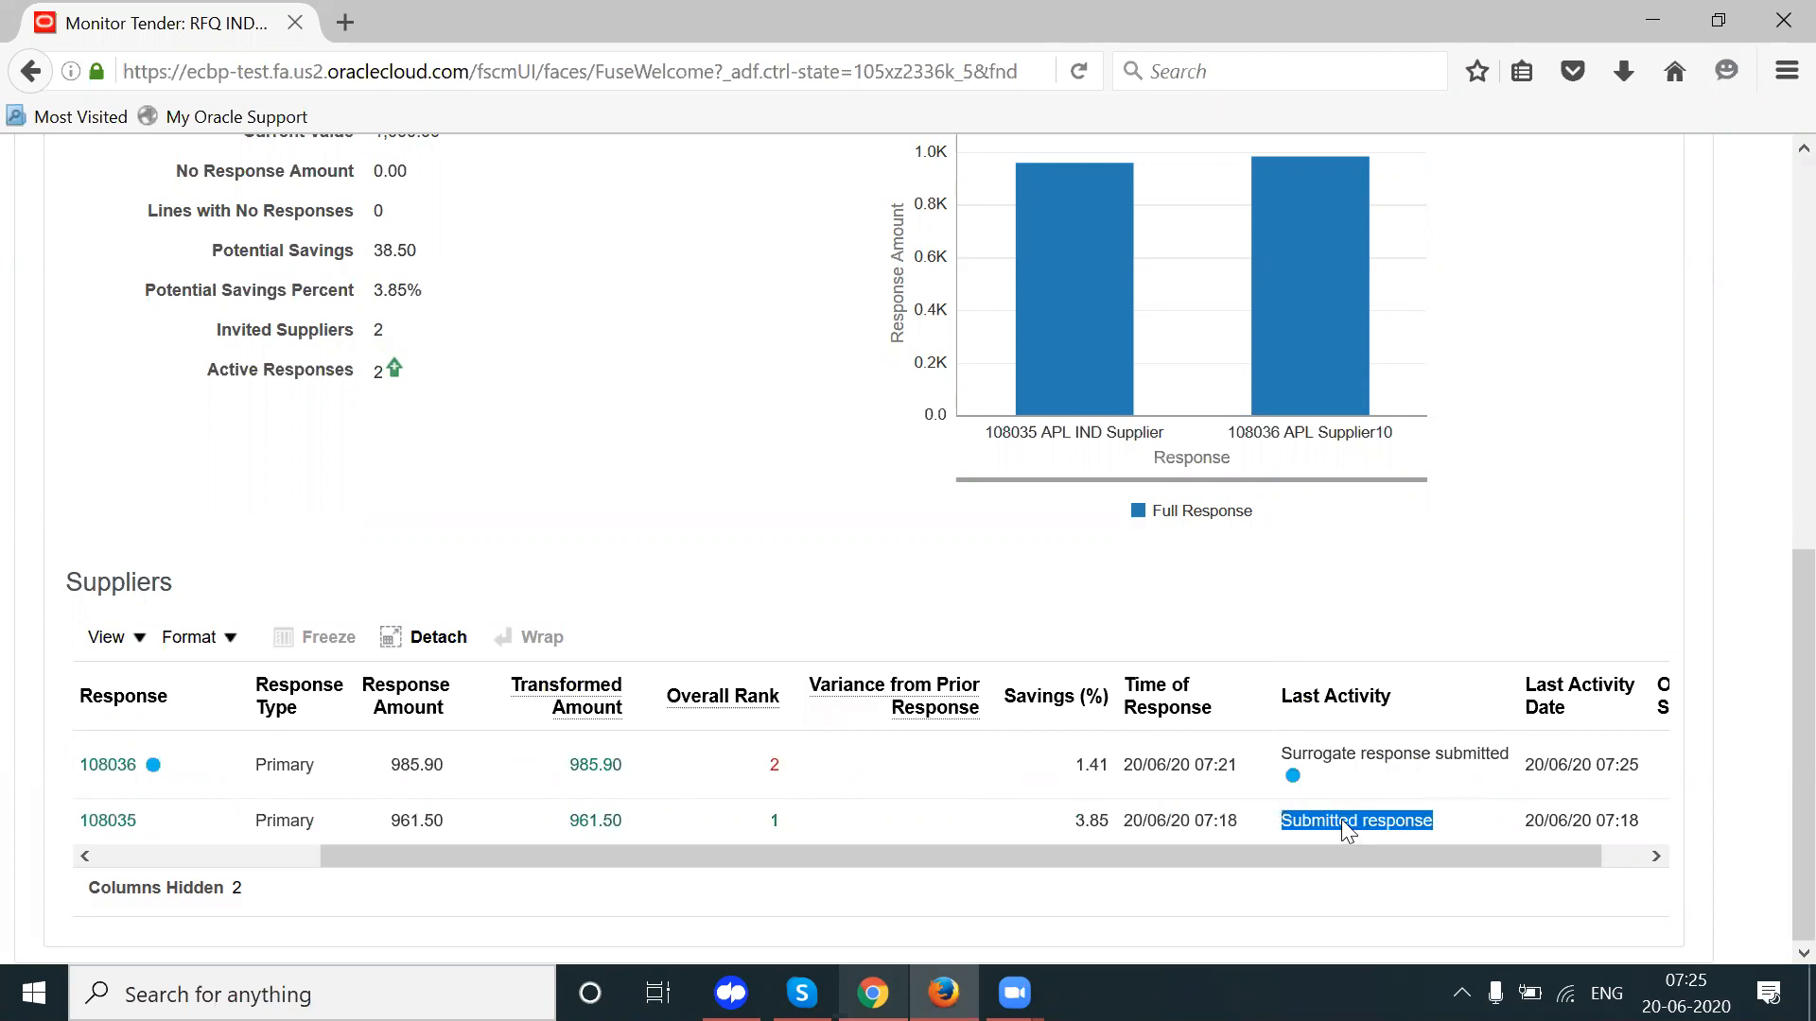
double_click(1409, 754)
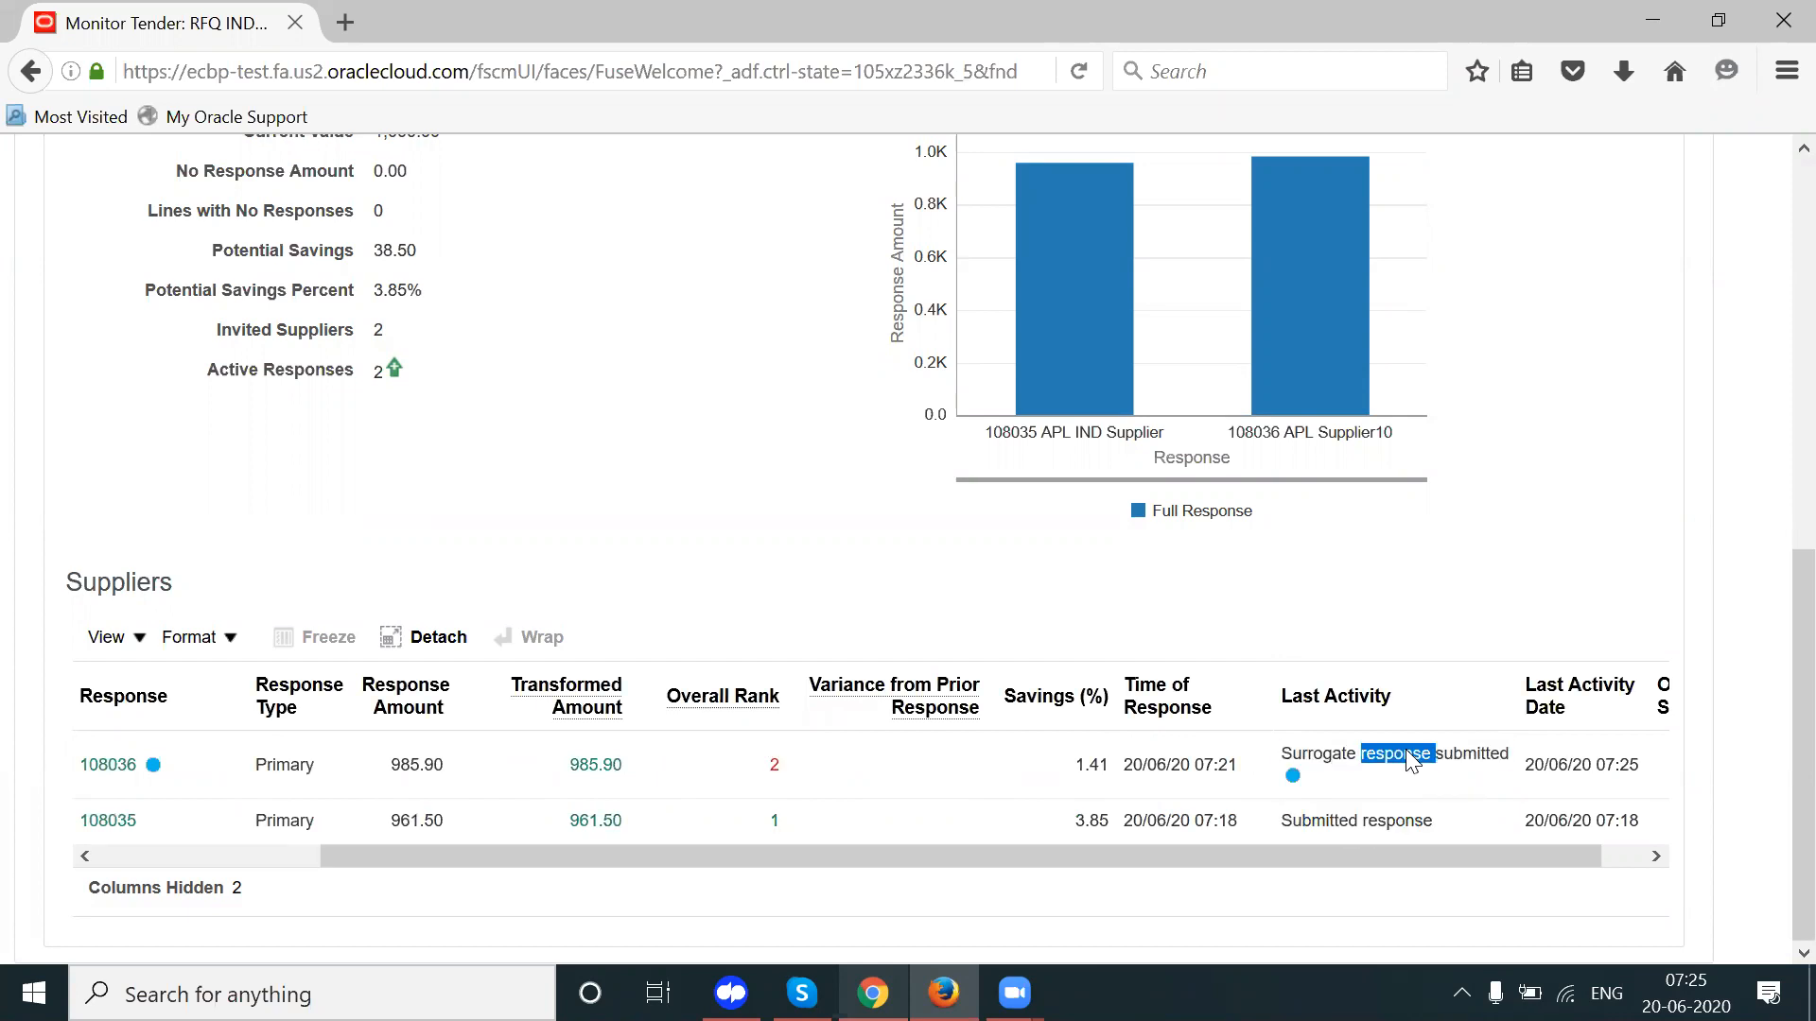
triple_click(1409, 754)
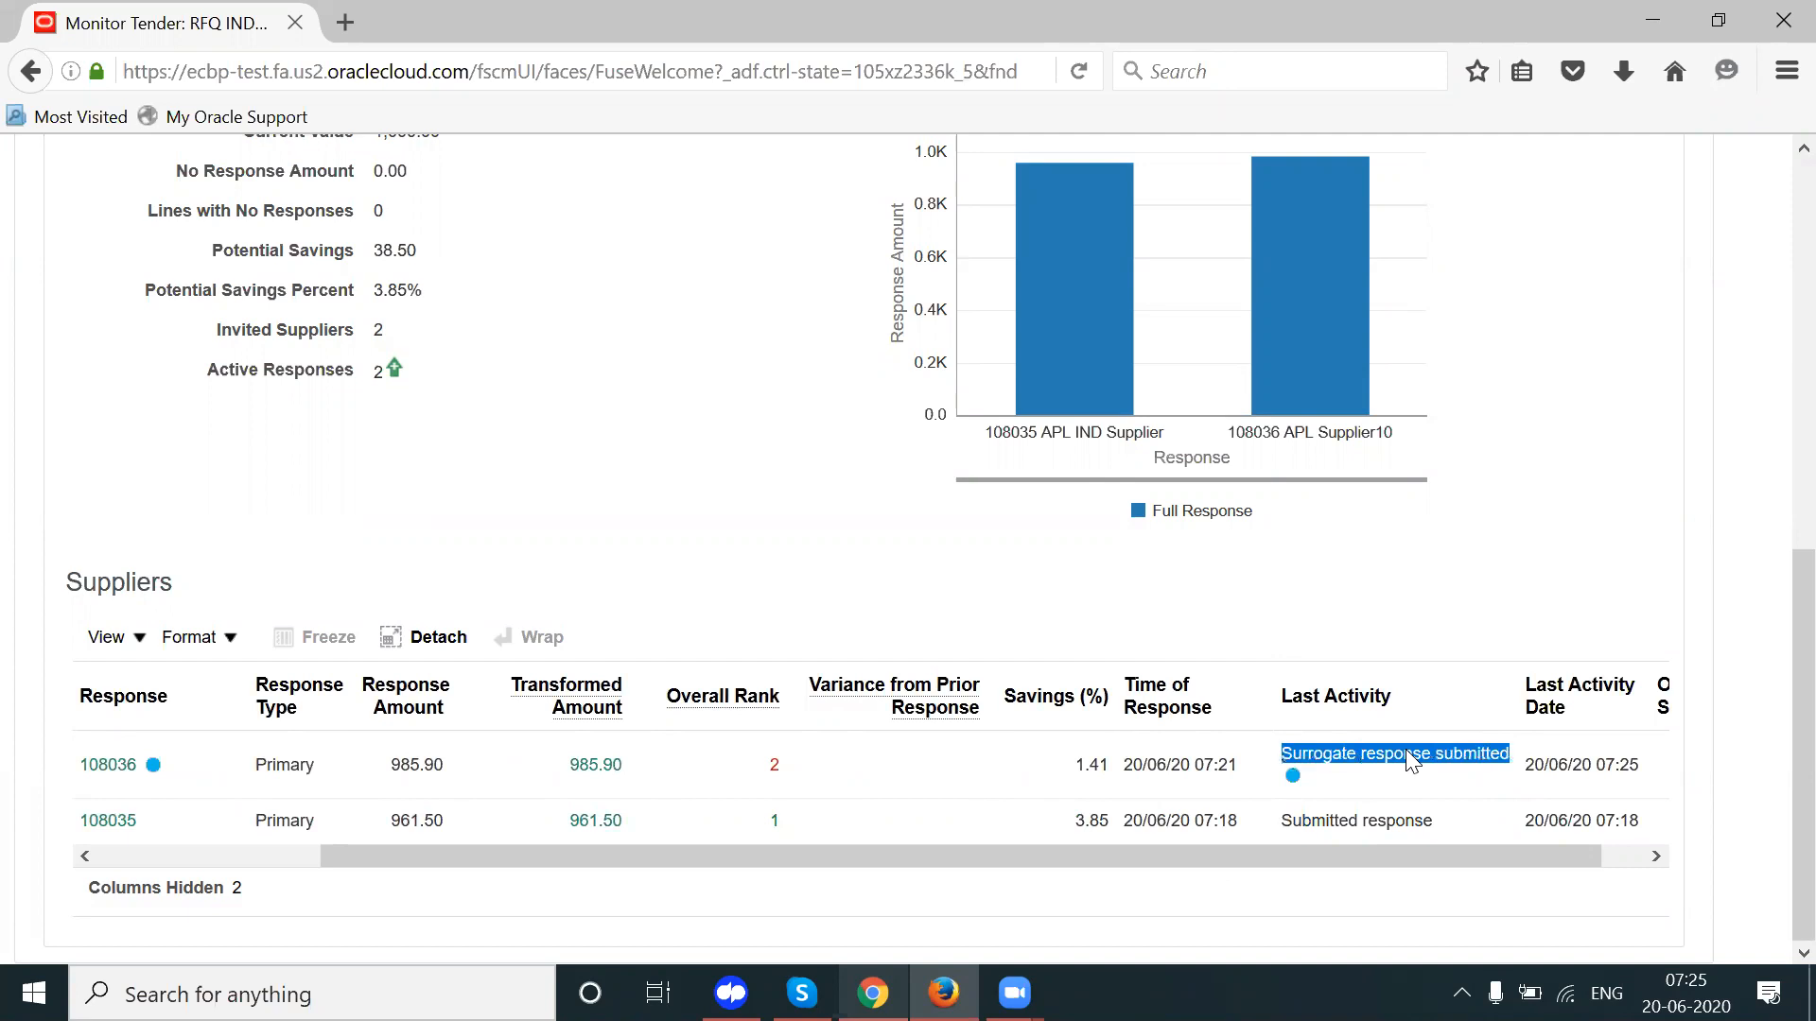
drag(1314, 853, 1091, 851)
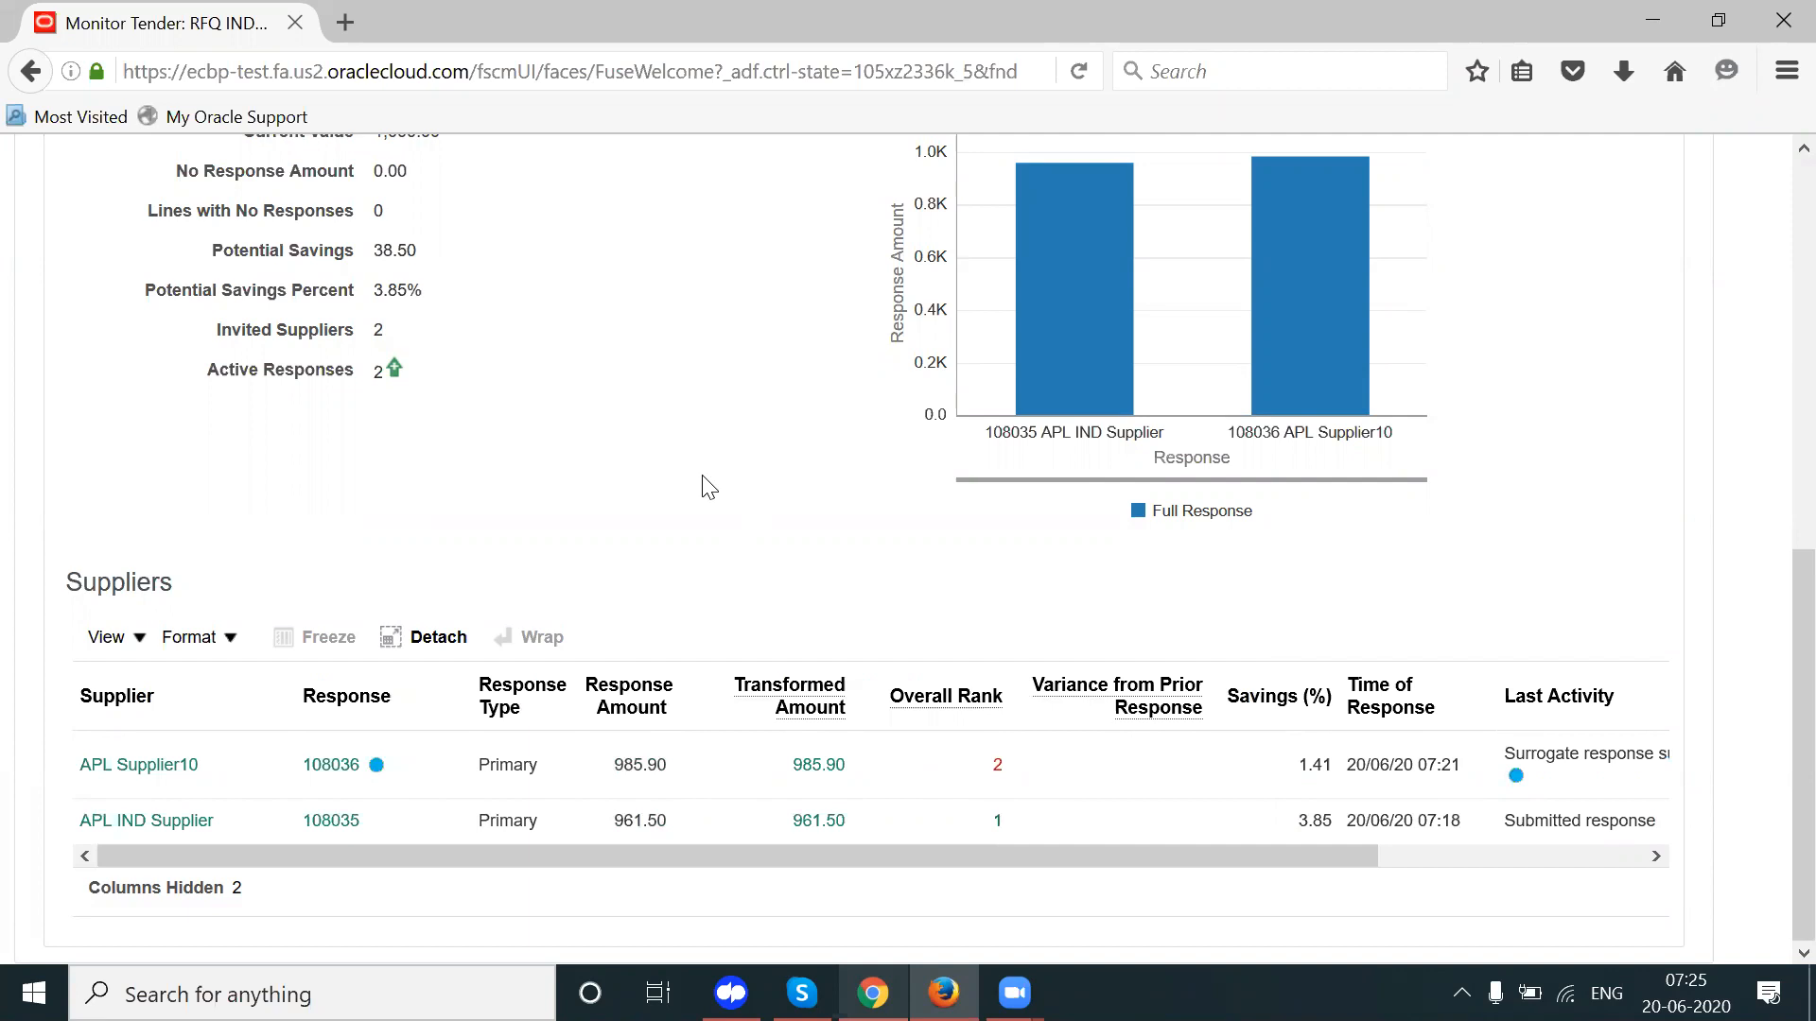
Step: Check the tender summary showing 2 invited suppliers and 2 active responses
drag(386, 329, 408, 374)
click(605, 455)
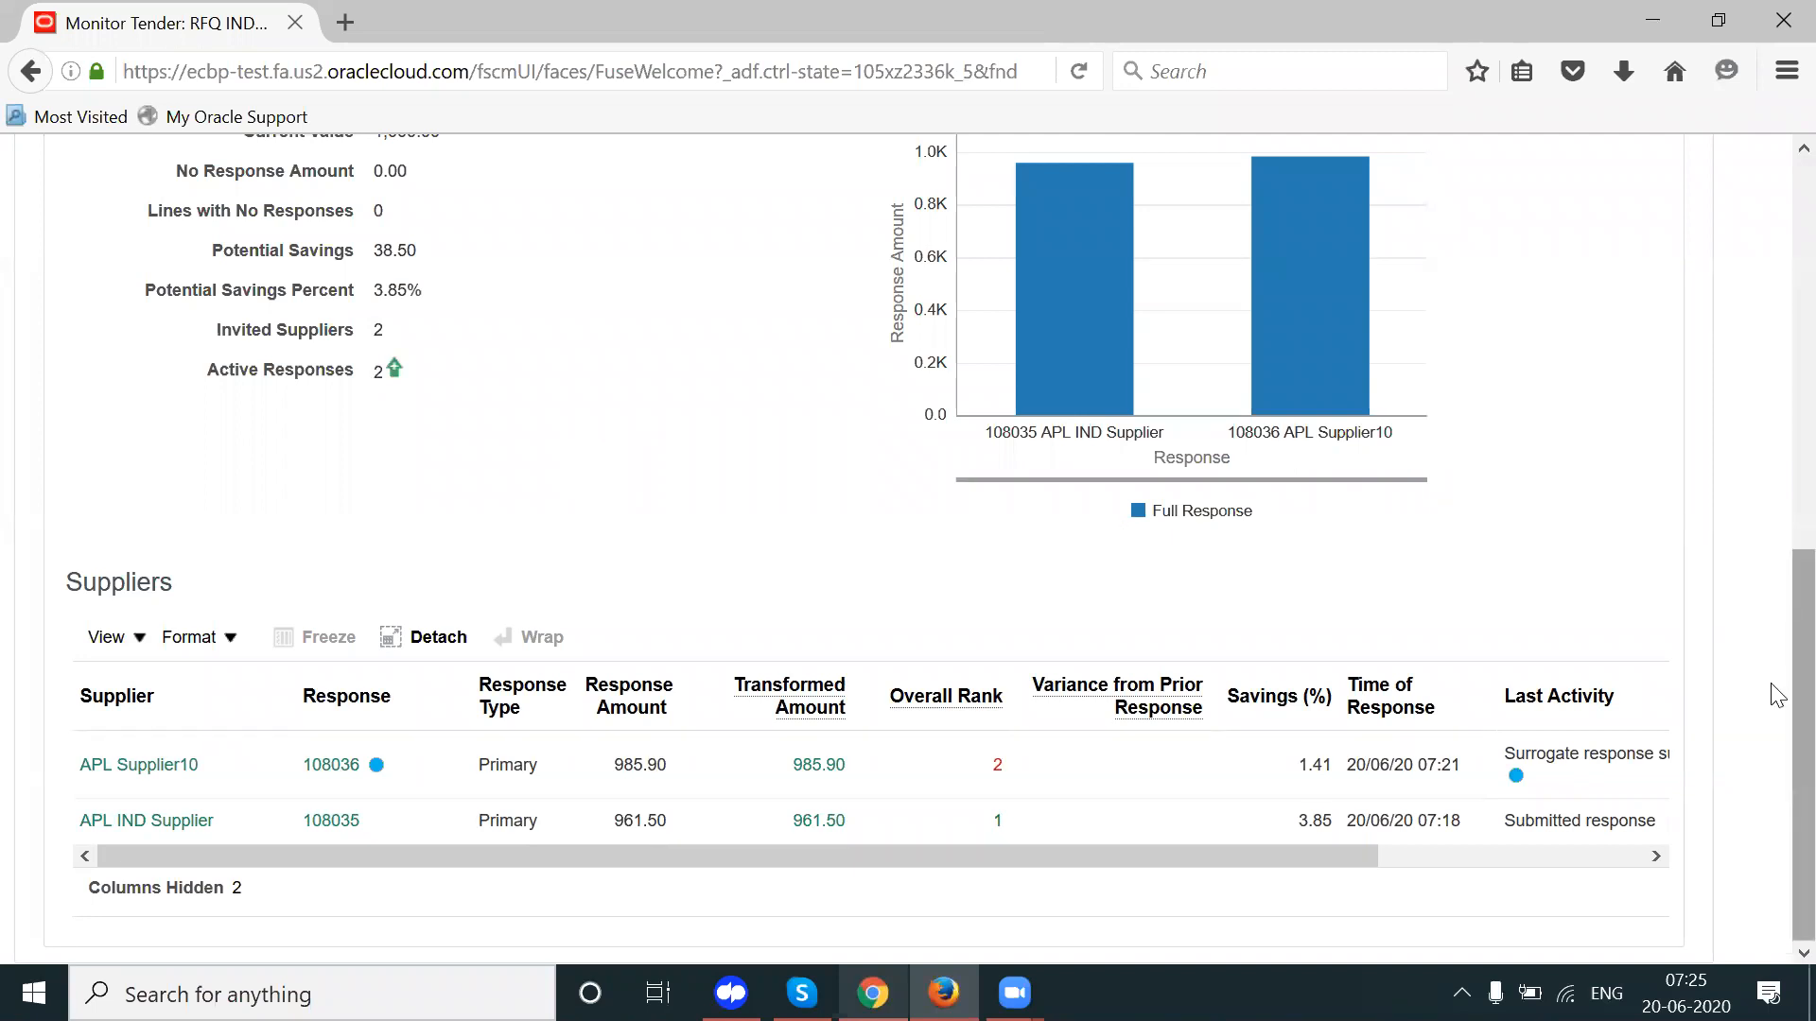
scroll(1778, 613, up, 1)
scroll(1778, 613, up, 5)
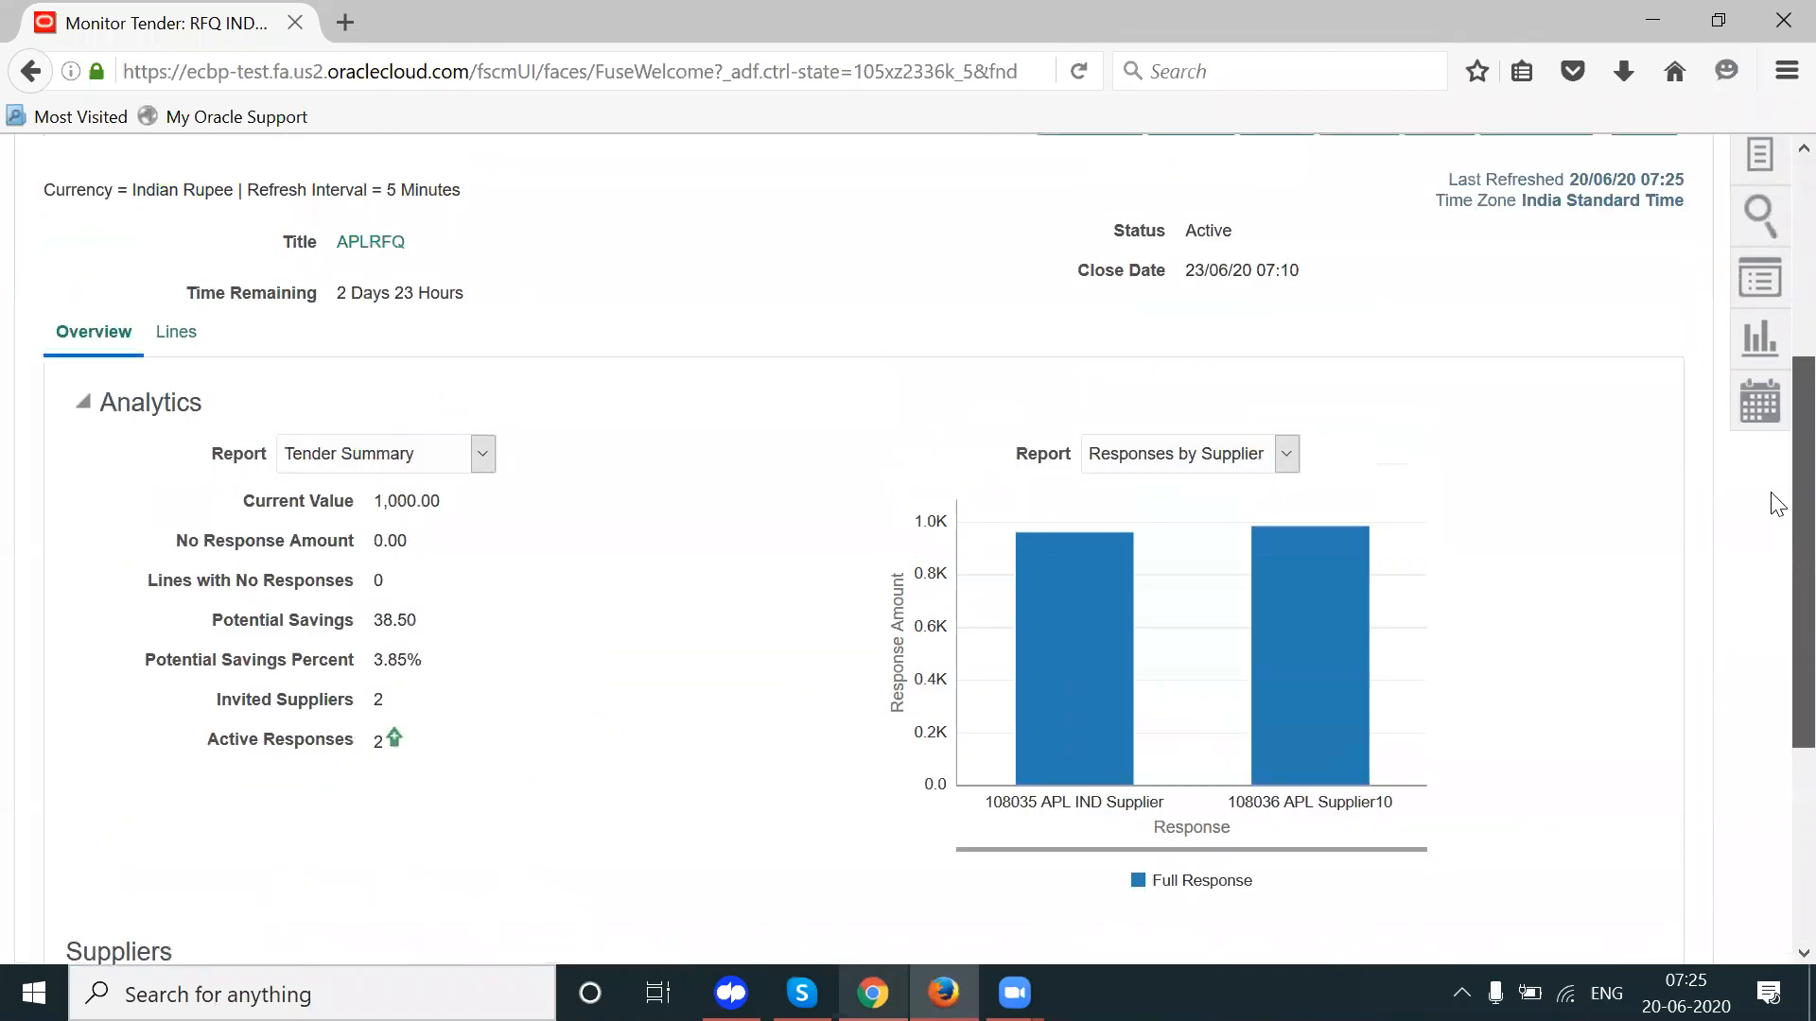
scroll(1776, 492, up, 1)
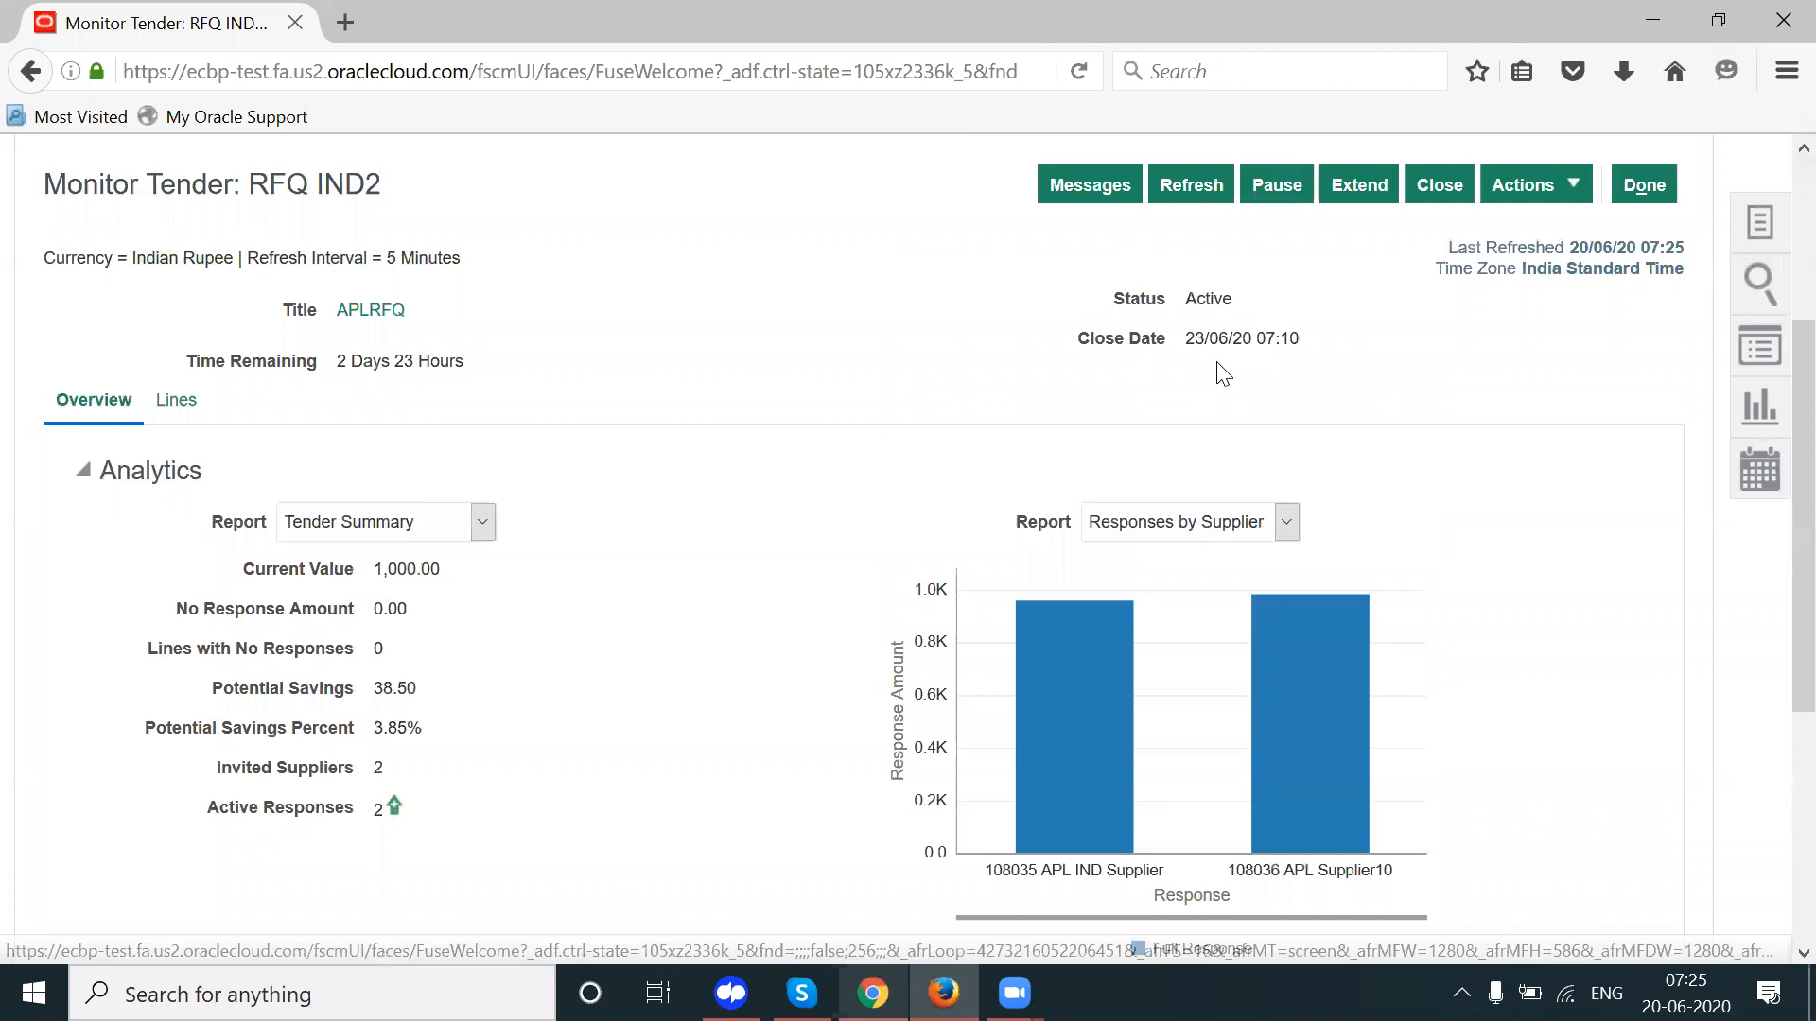
drag(1183, 343, 1311, 356)
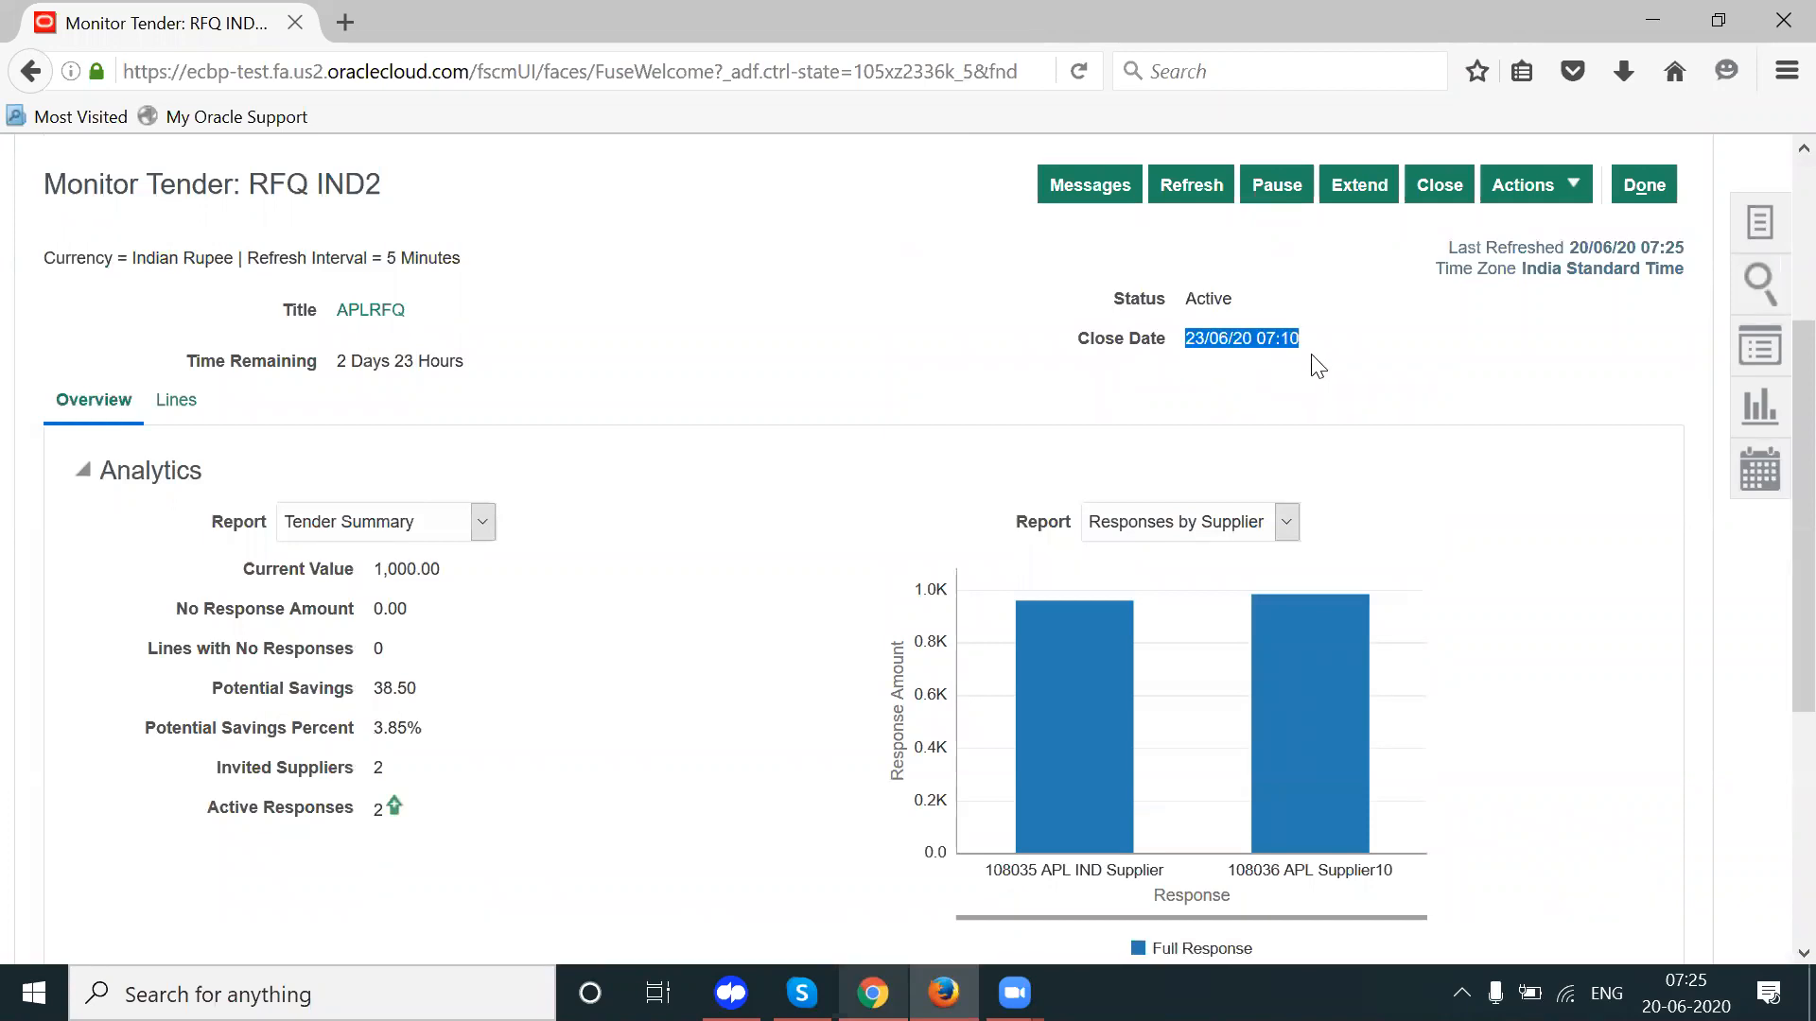
click(1513, 195)
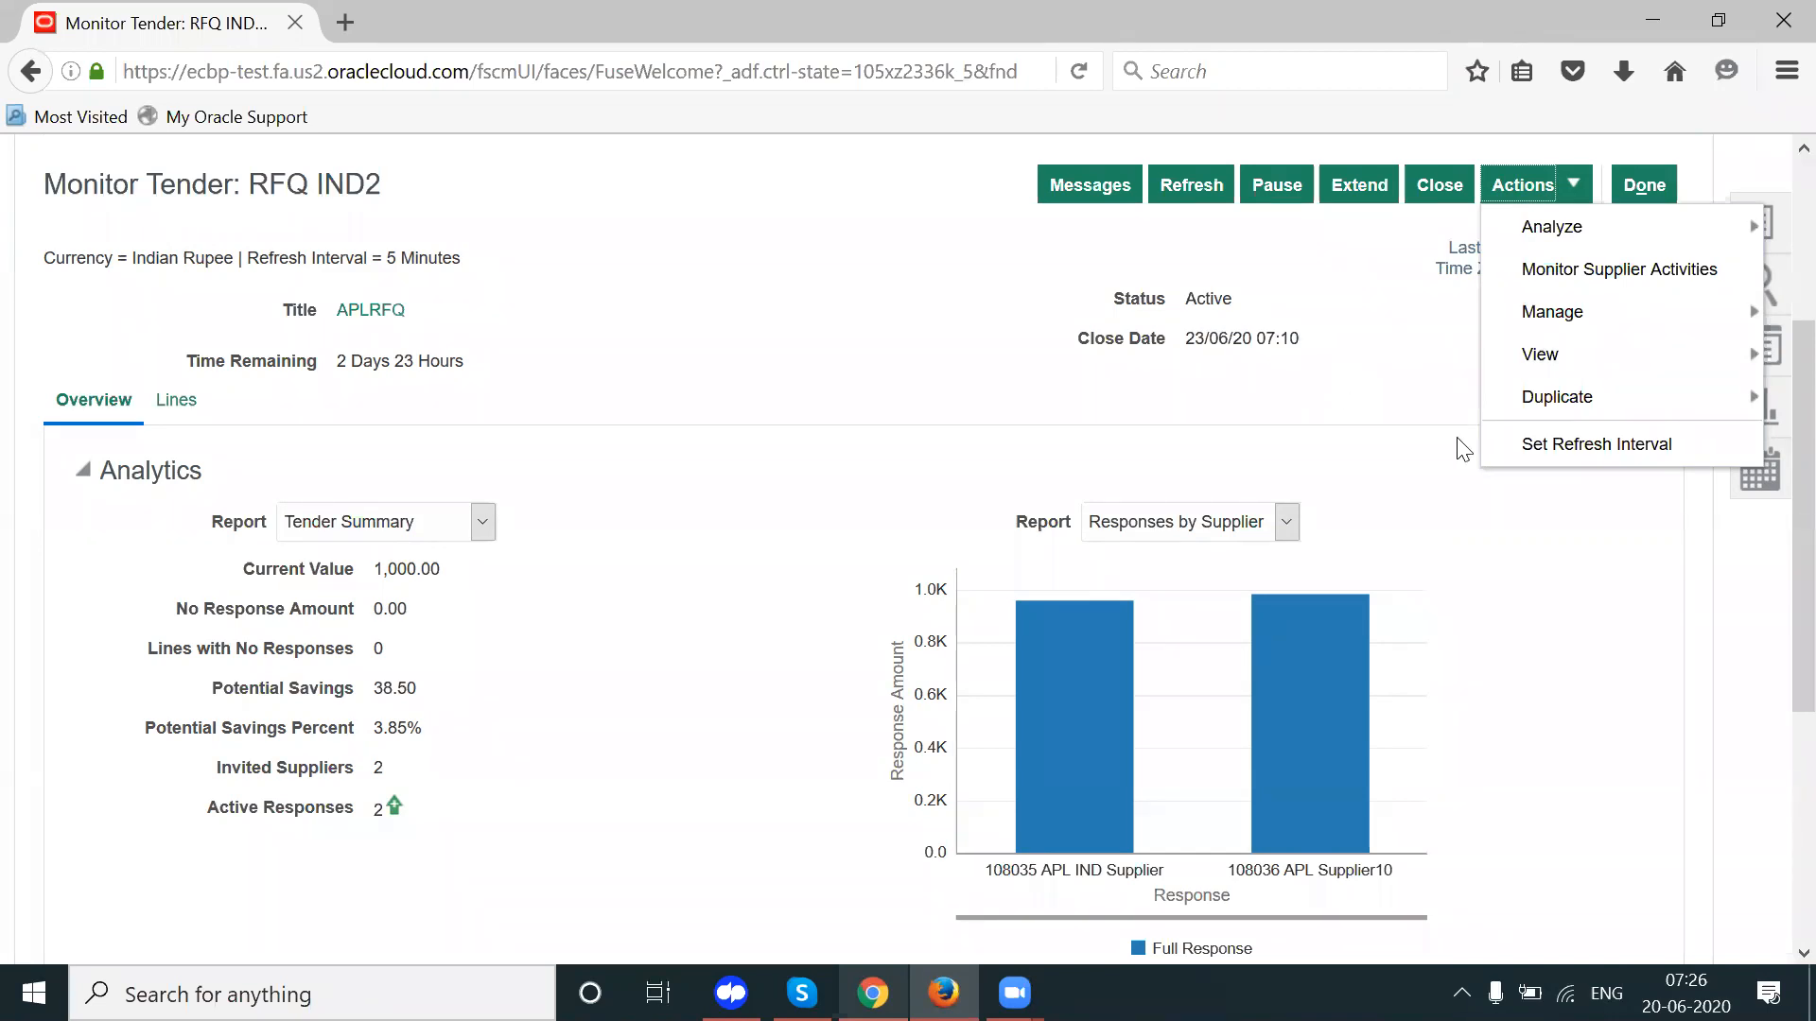
click(1346, 321)
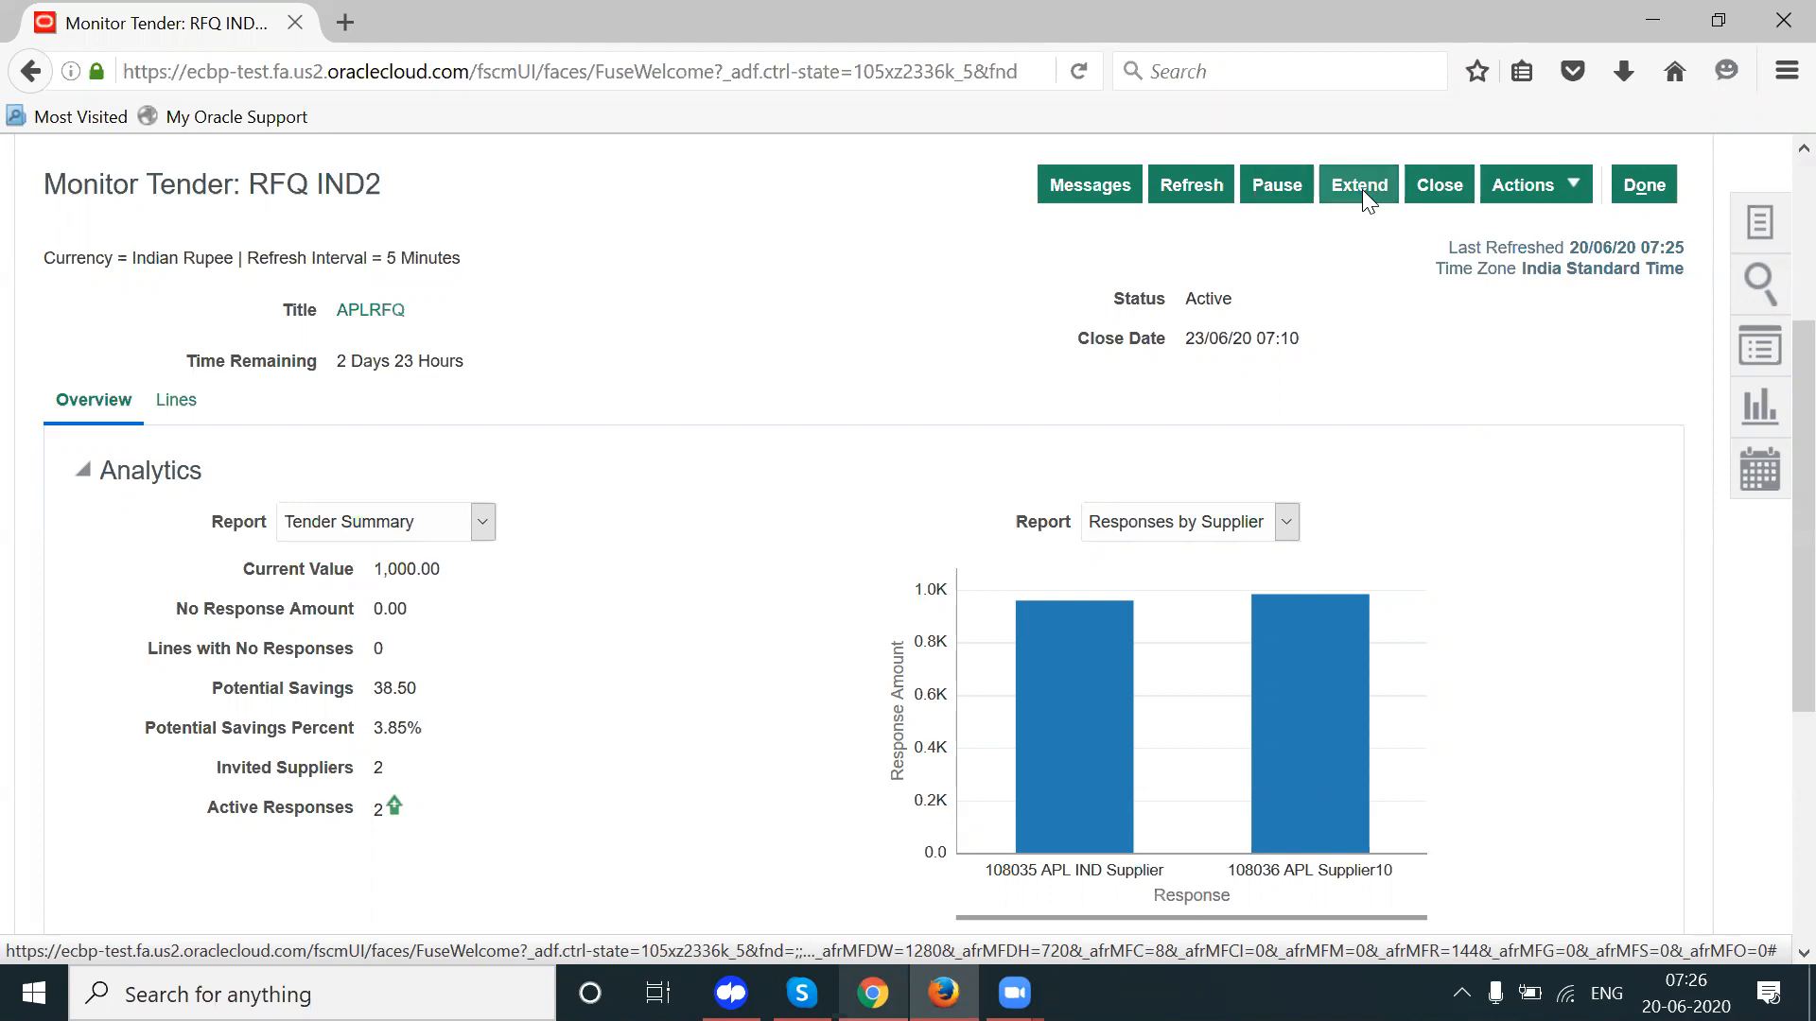
drag(1195, 338, 1242, 338)
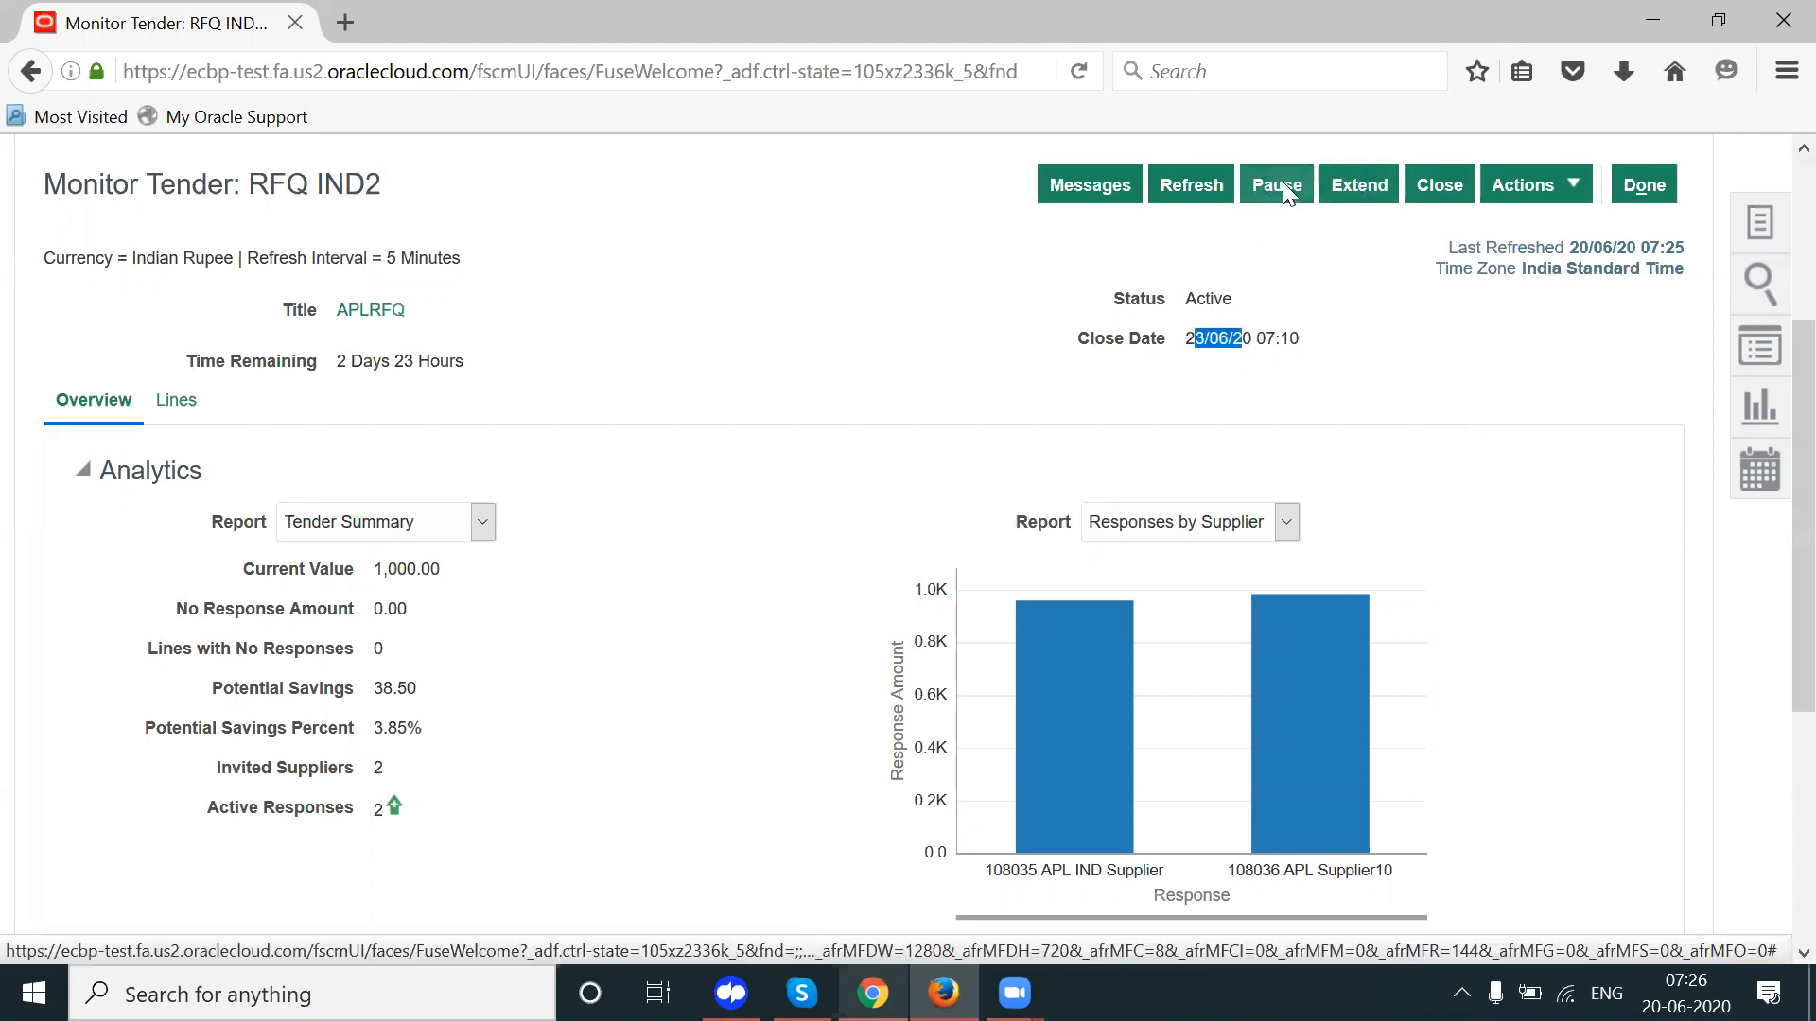
click(1092, 186)
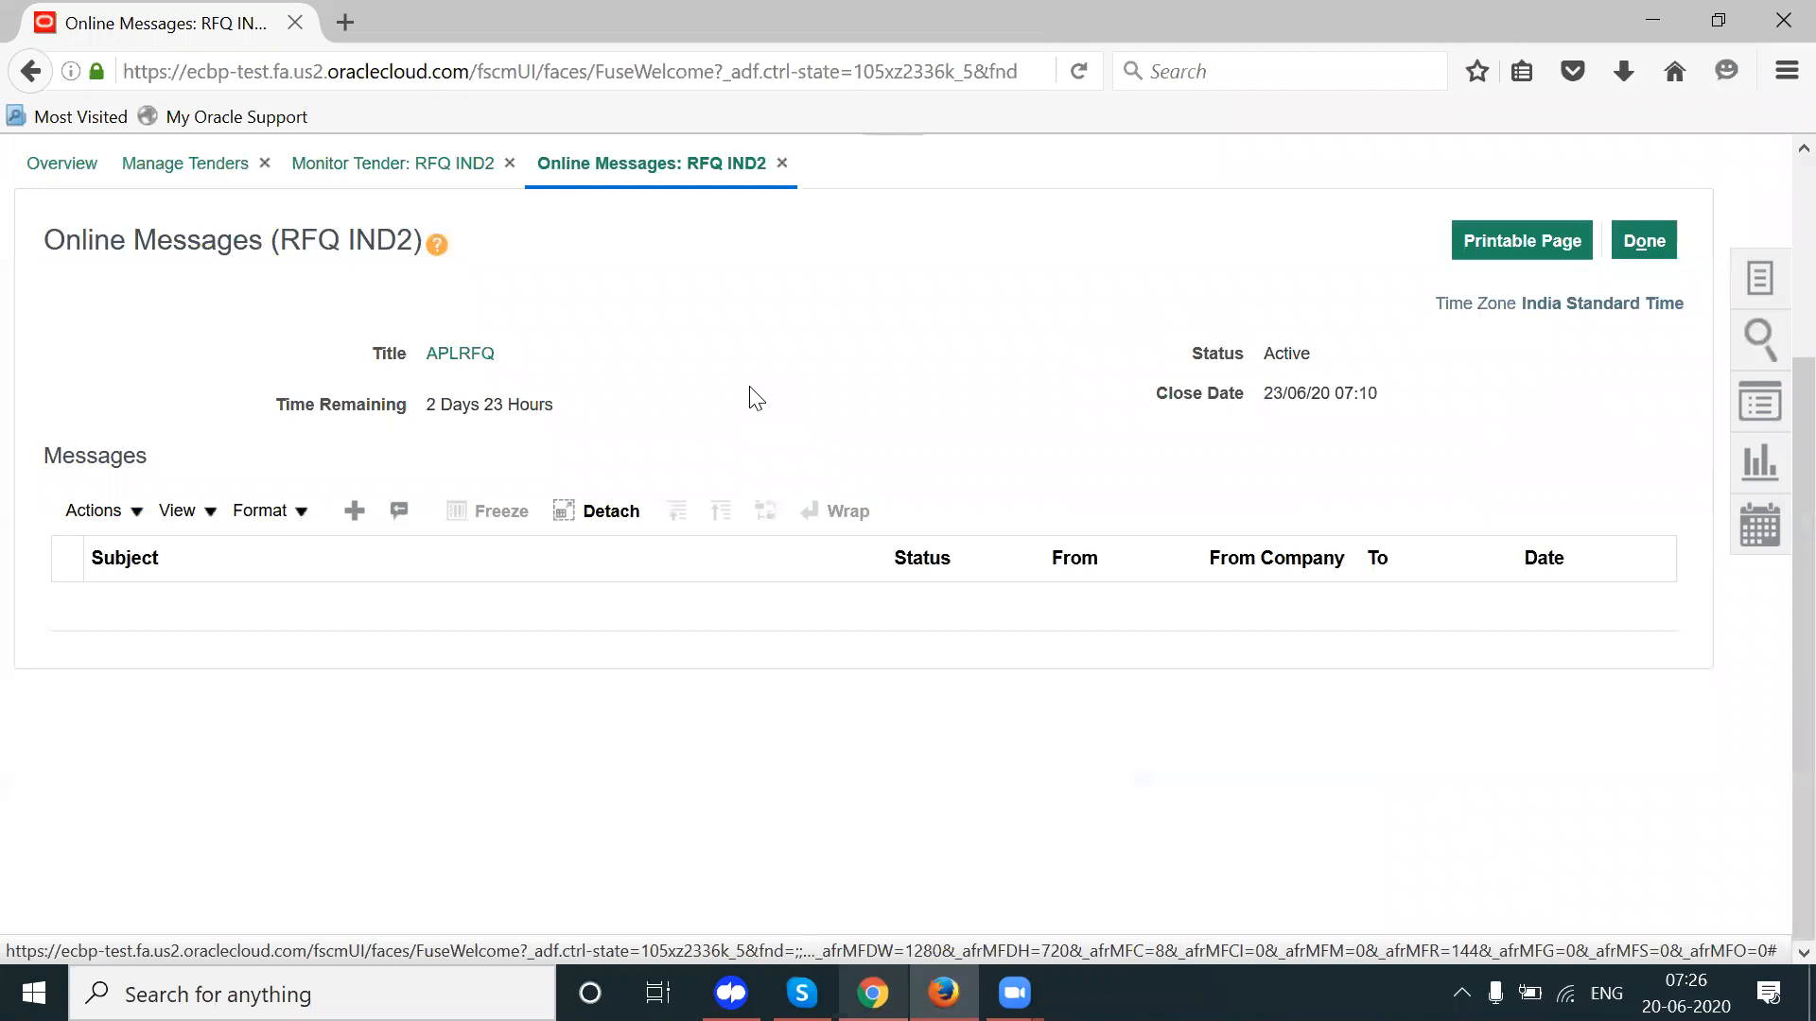
click(354, 511)
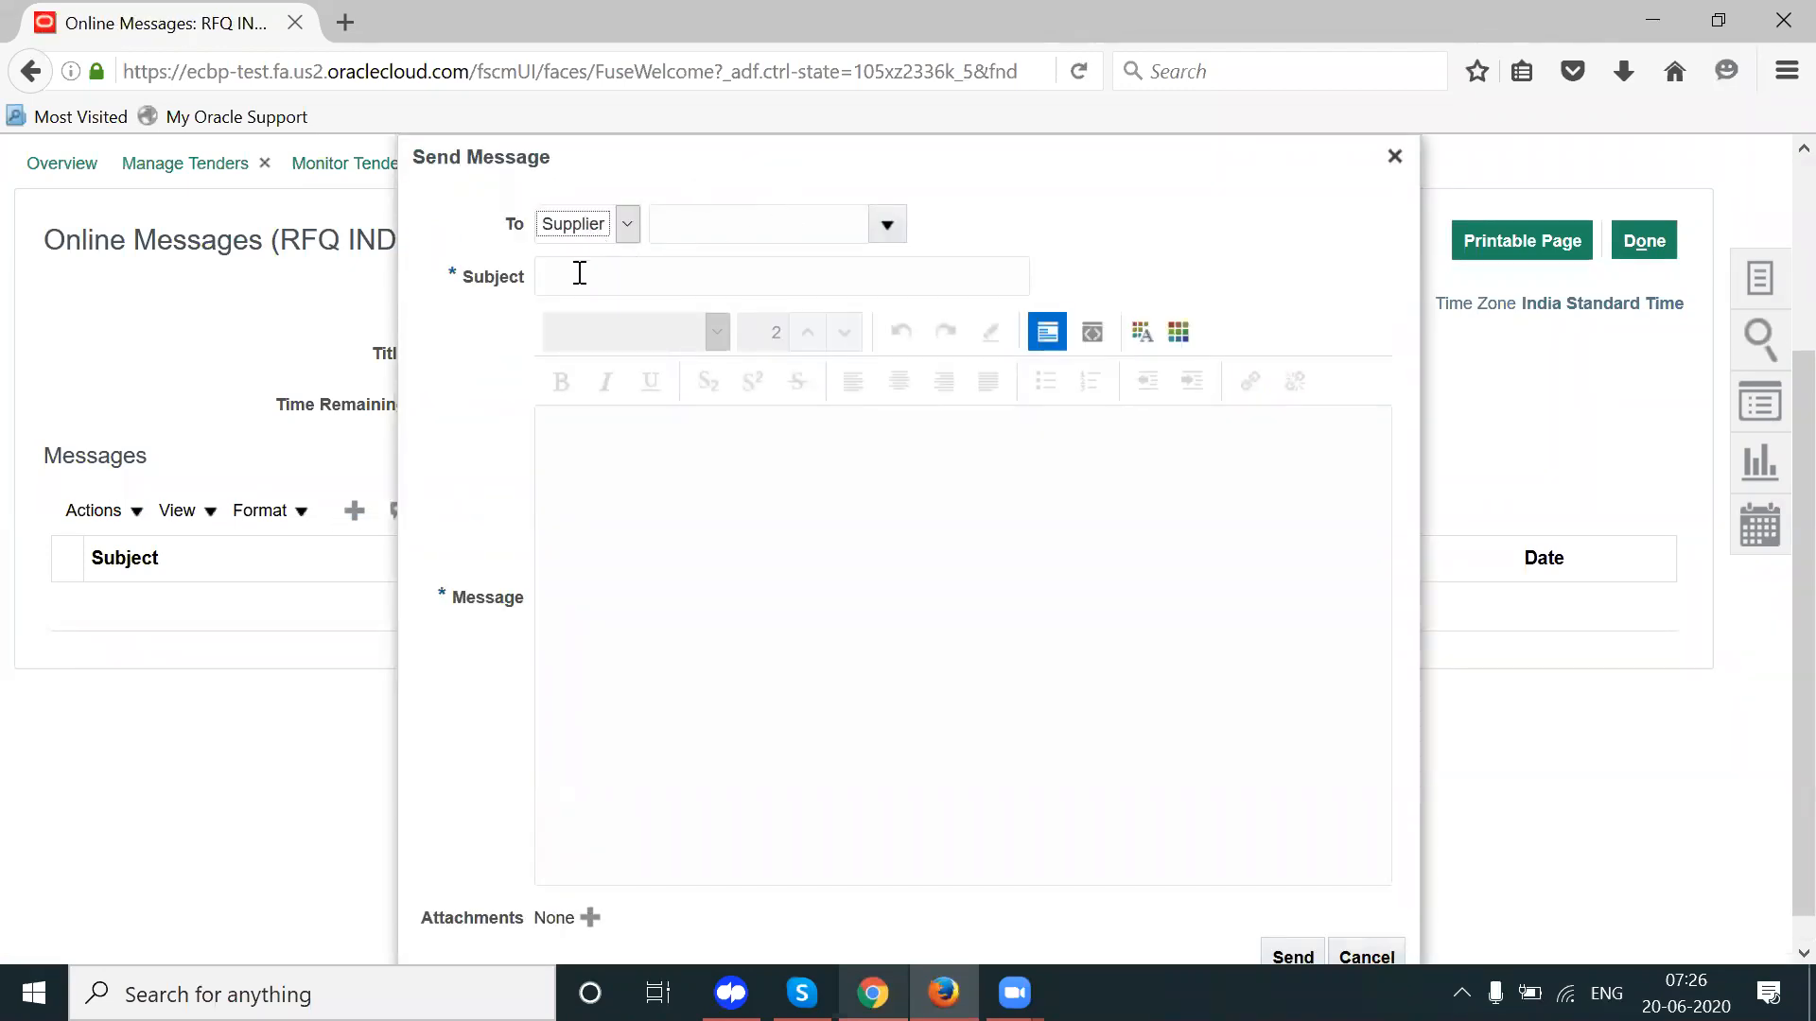
drag(499, 277, 499, 458)
drag(483, 607, 775, 636)
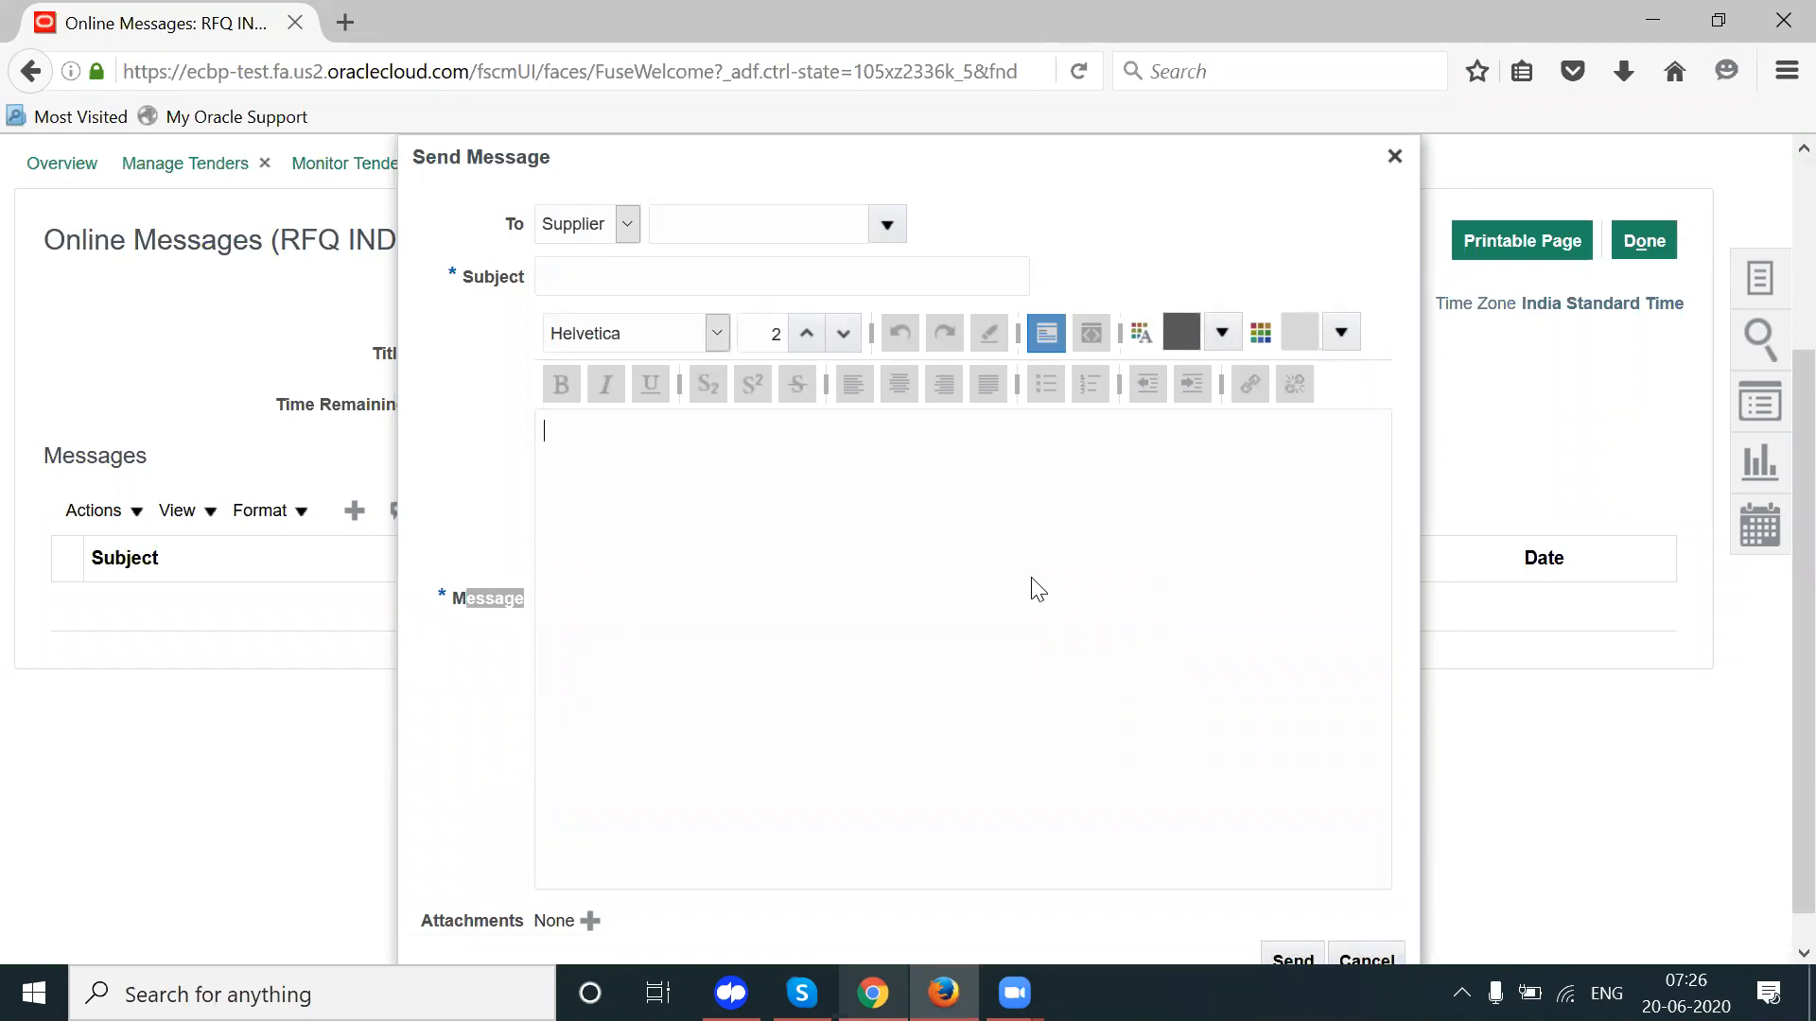
click(1395, 156)
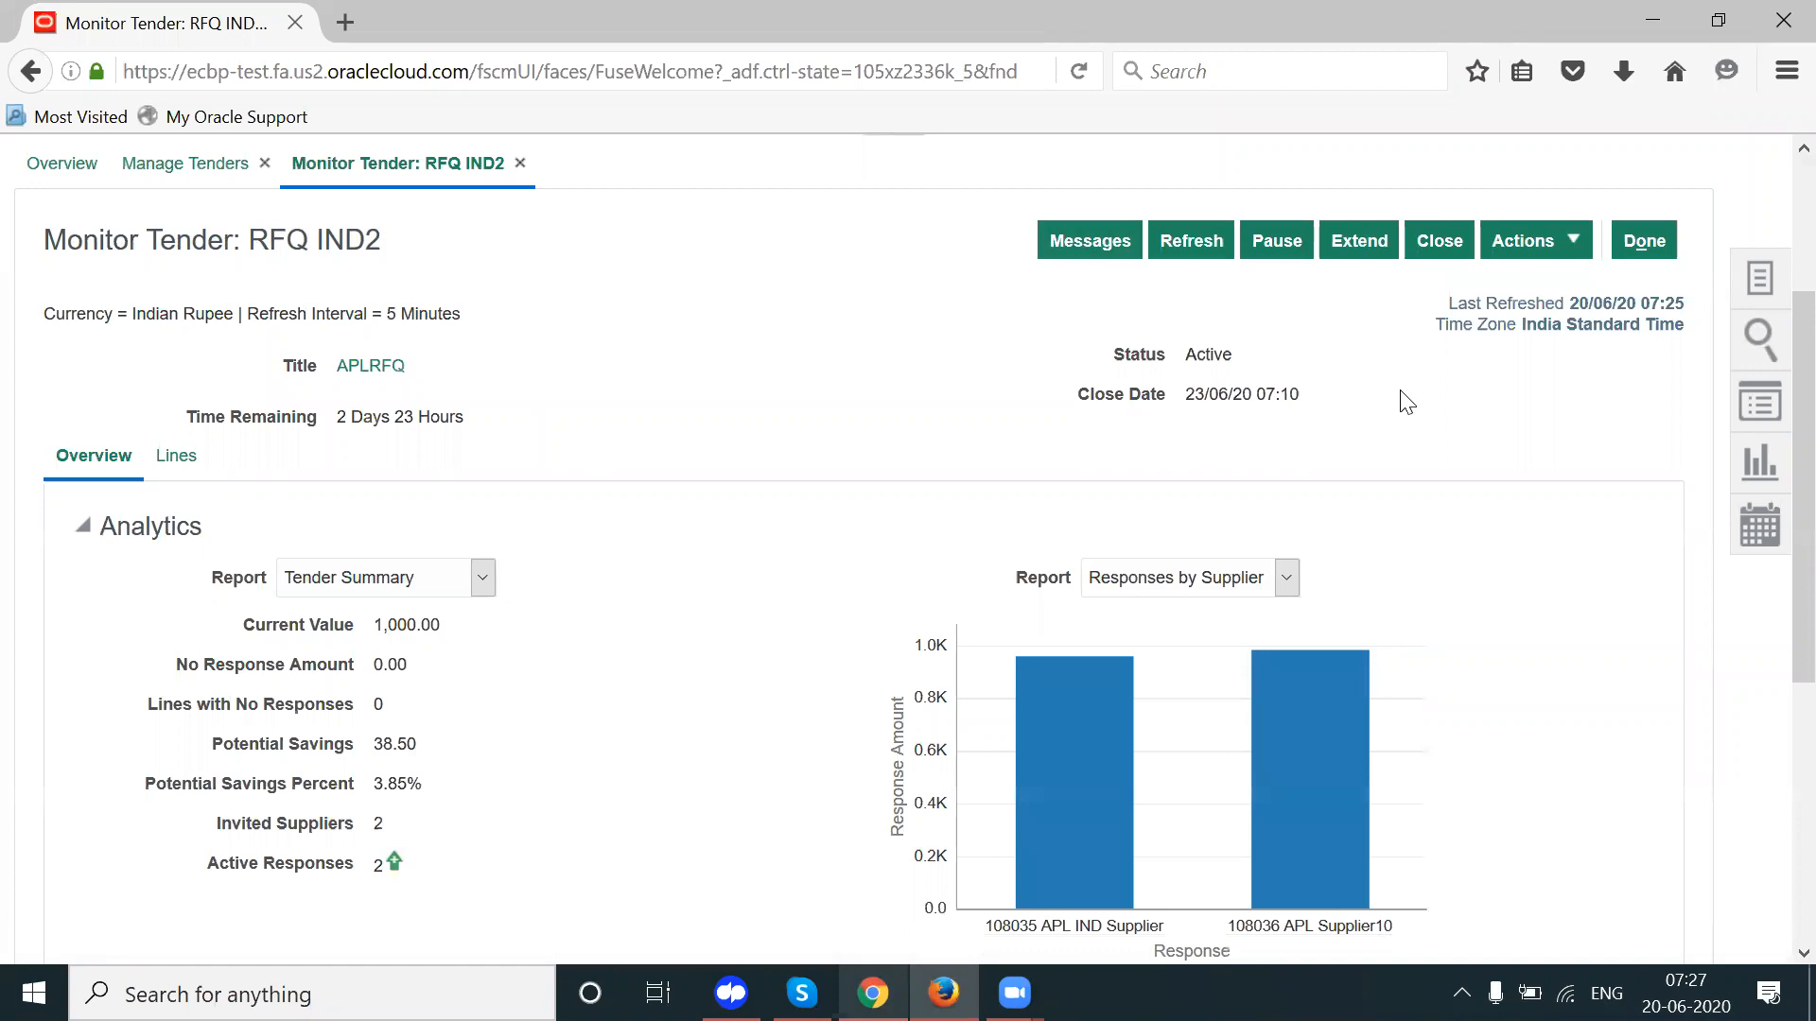
Step: Close RFQ IND2 immediately and confirm the close date update, leaving its status Closed
click(1437, 242)
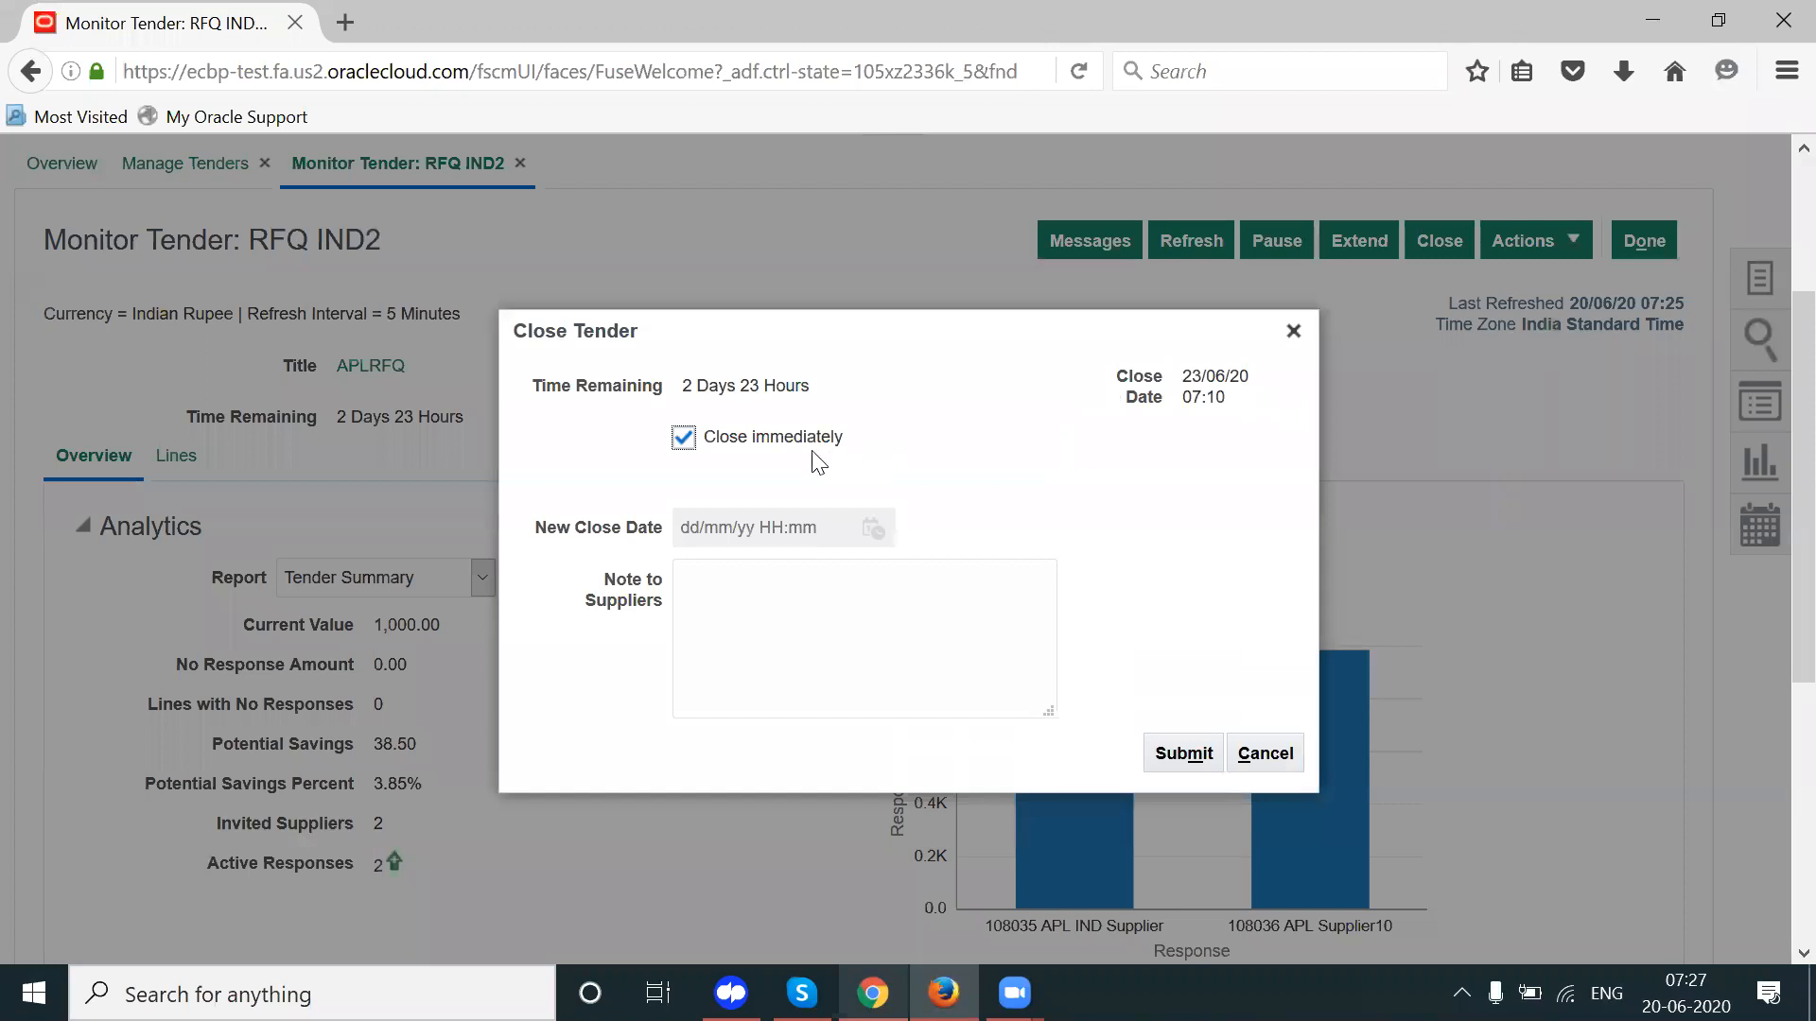
drag(820, 453, 725, 451)
drag(681, 386, 759, 444)
click(1184, 757)
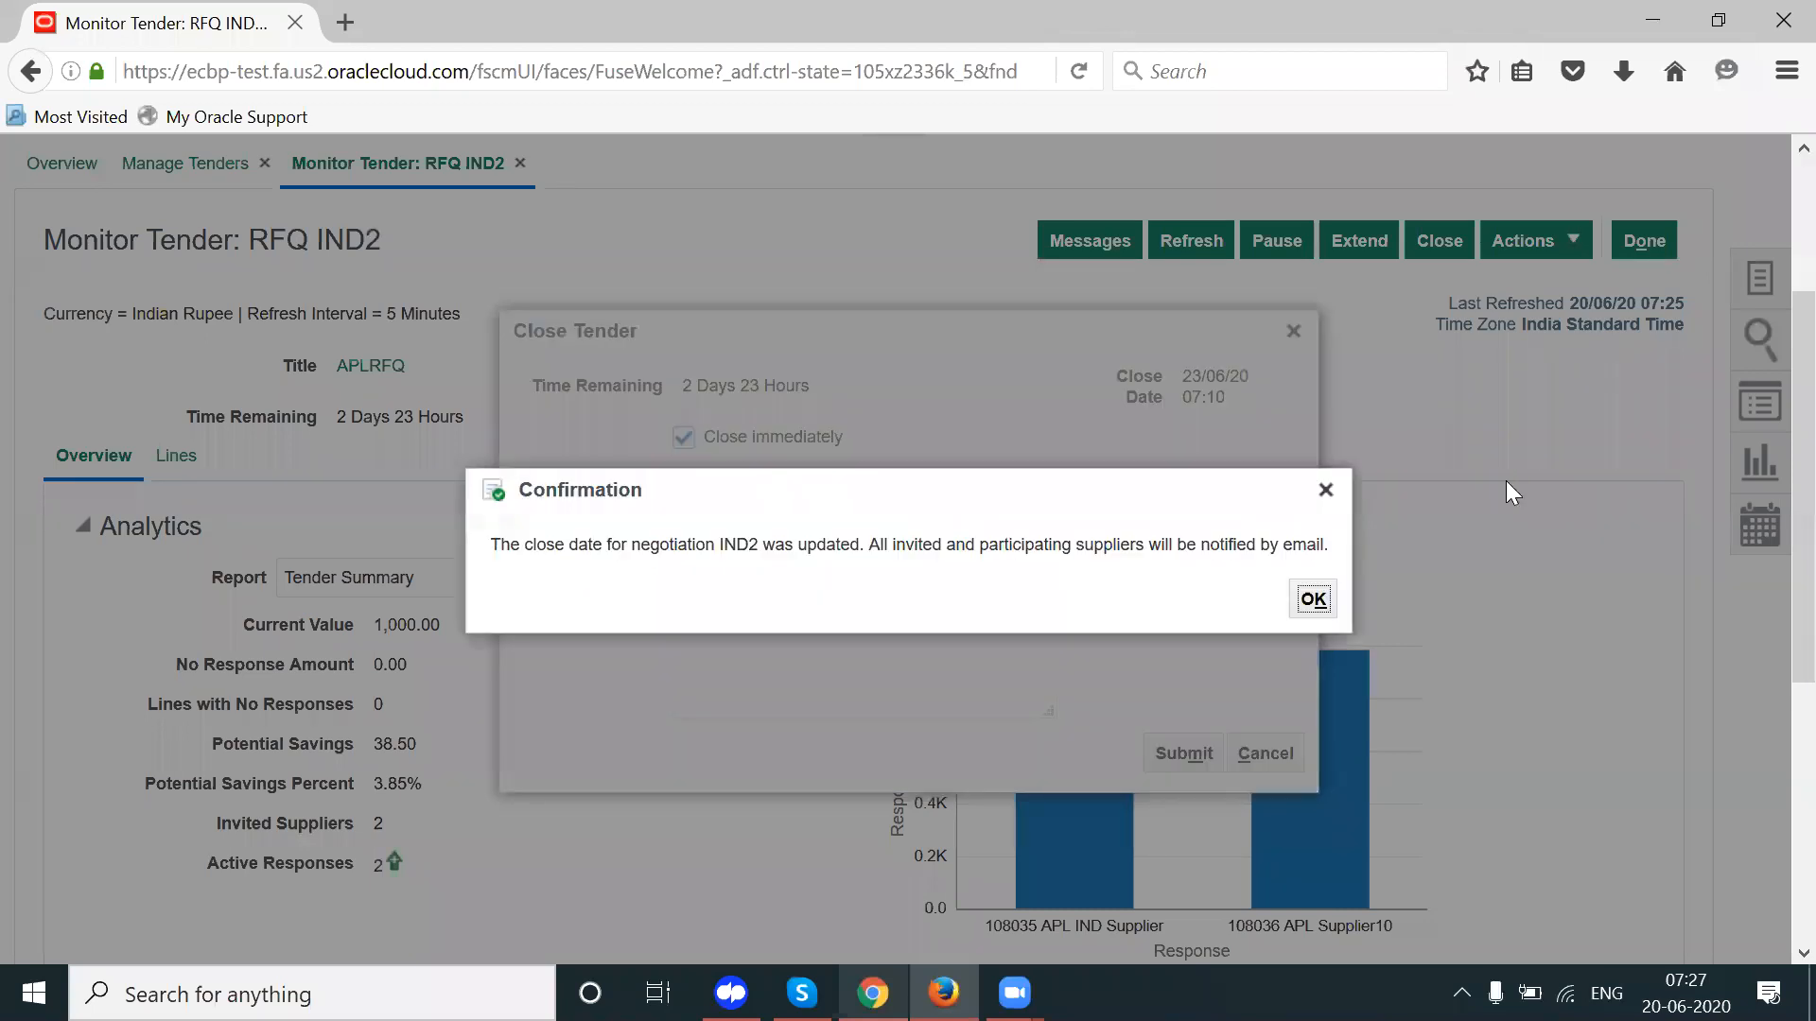
click(1314, 599)
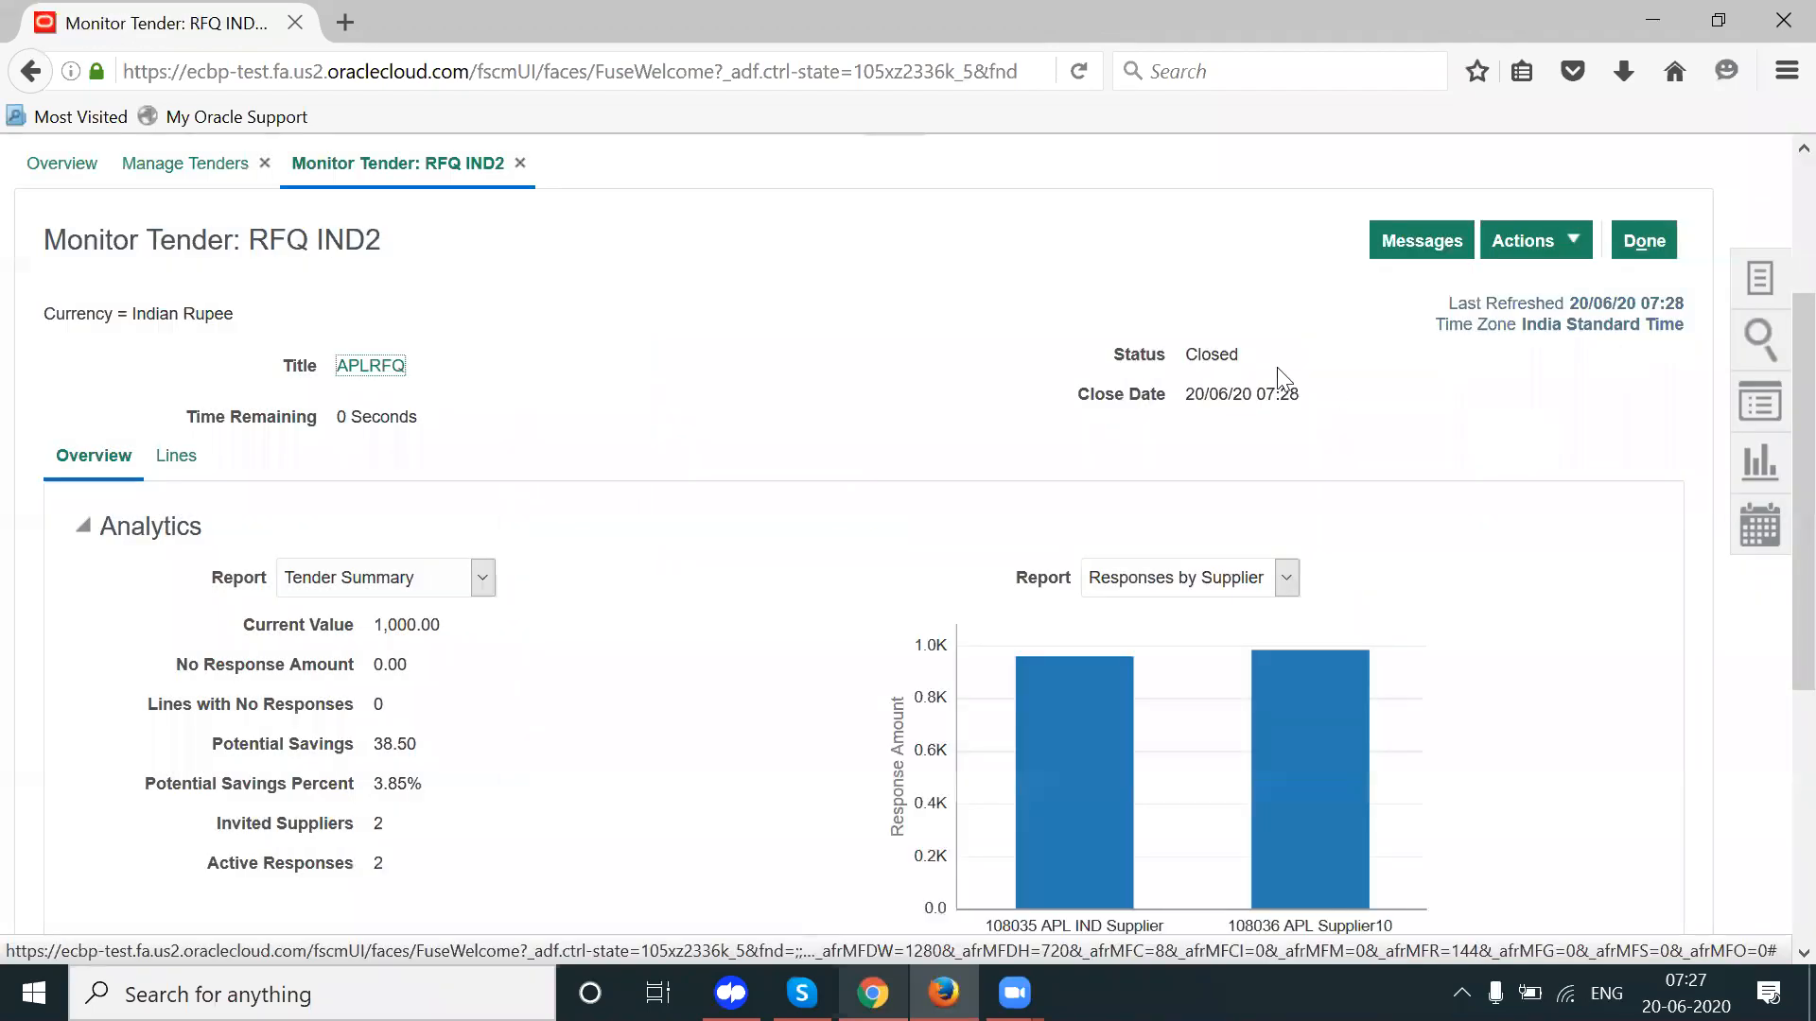
double_click(1232, 363)
click(1006, 422)
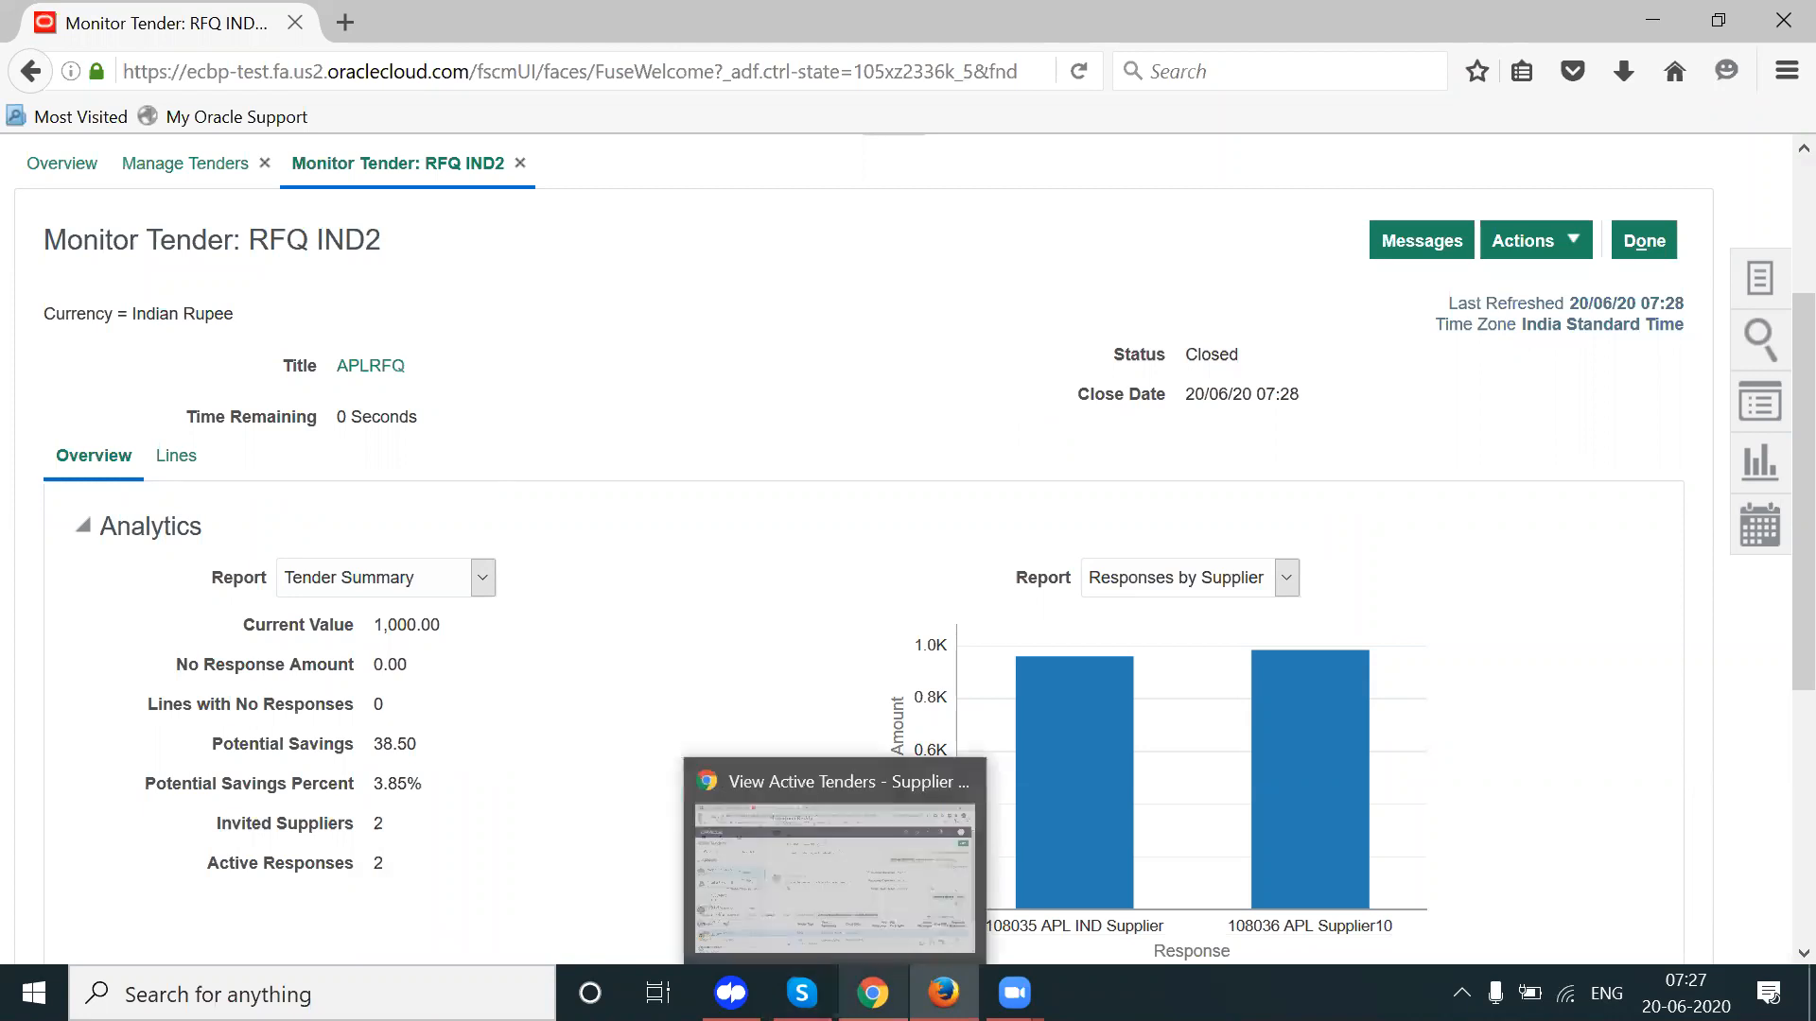
Step: Read the negotiation flow in SCM Setups cell C194, noting the Identify Best Response step
click(873, 993)
click(190, 22)
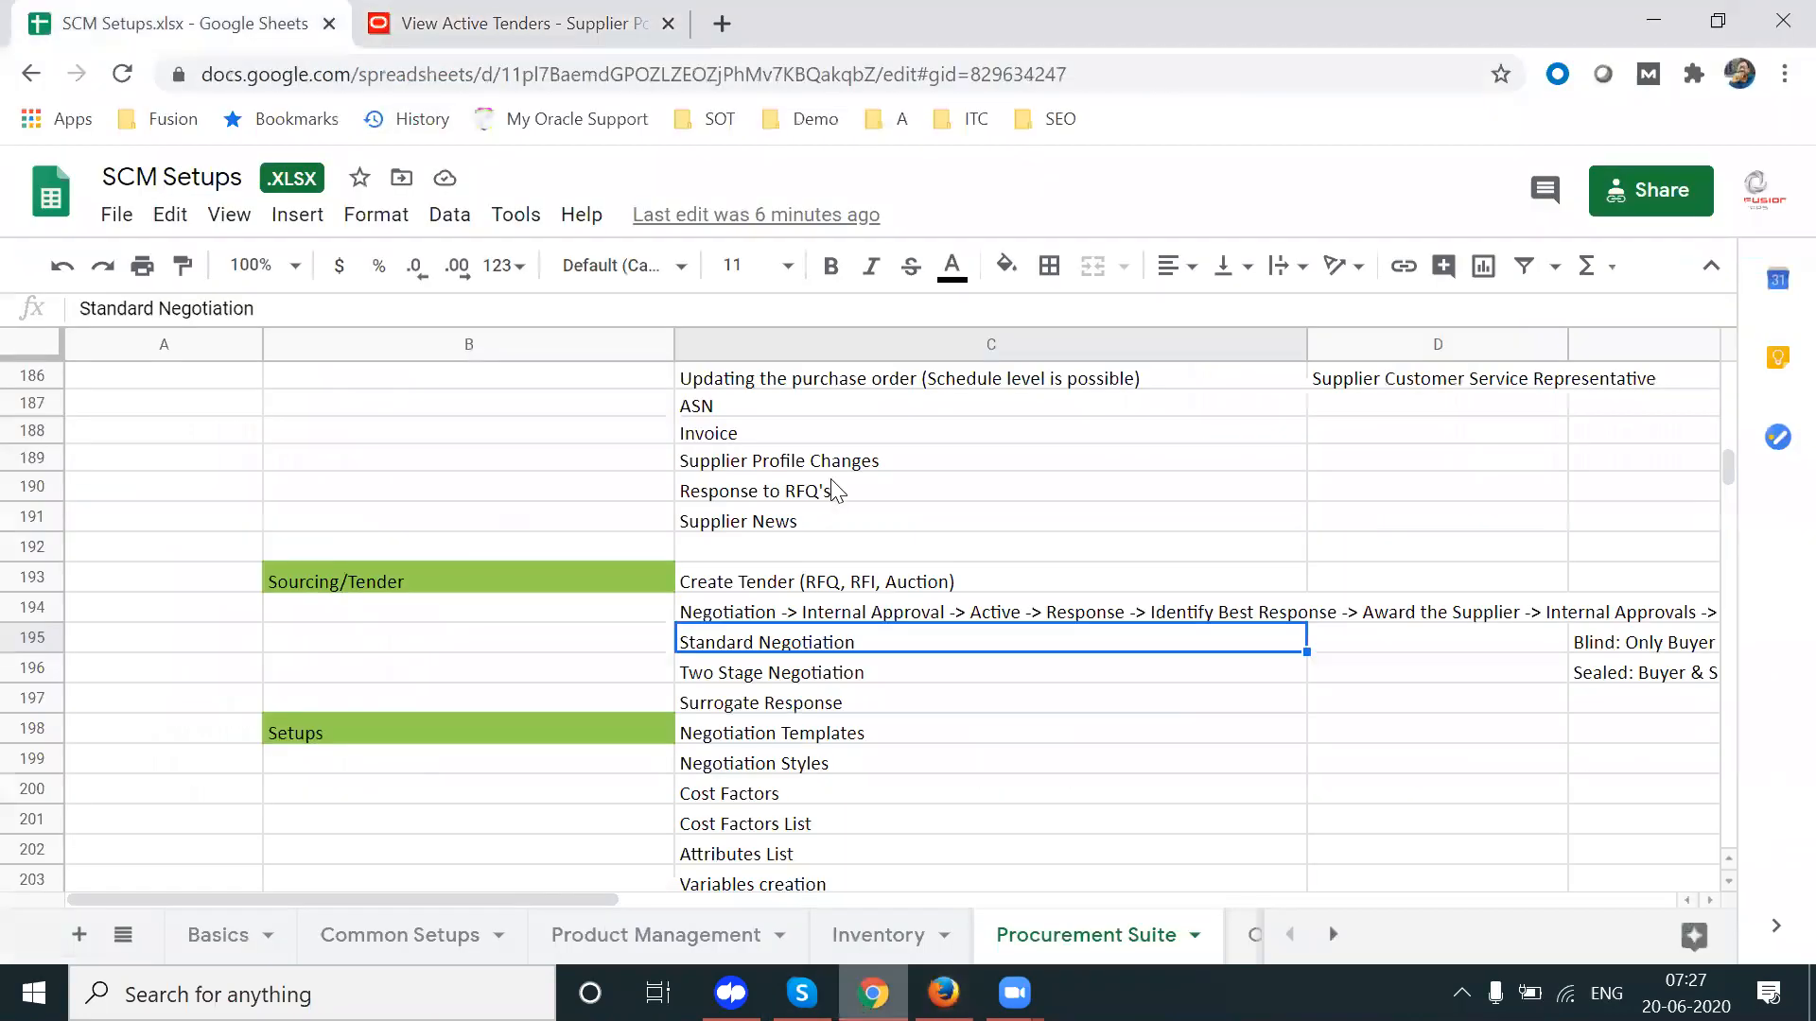
click(914, 613)
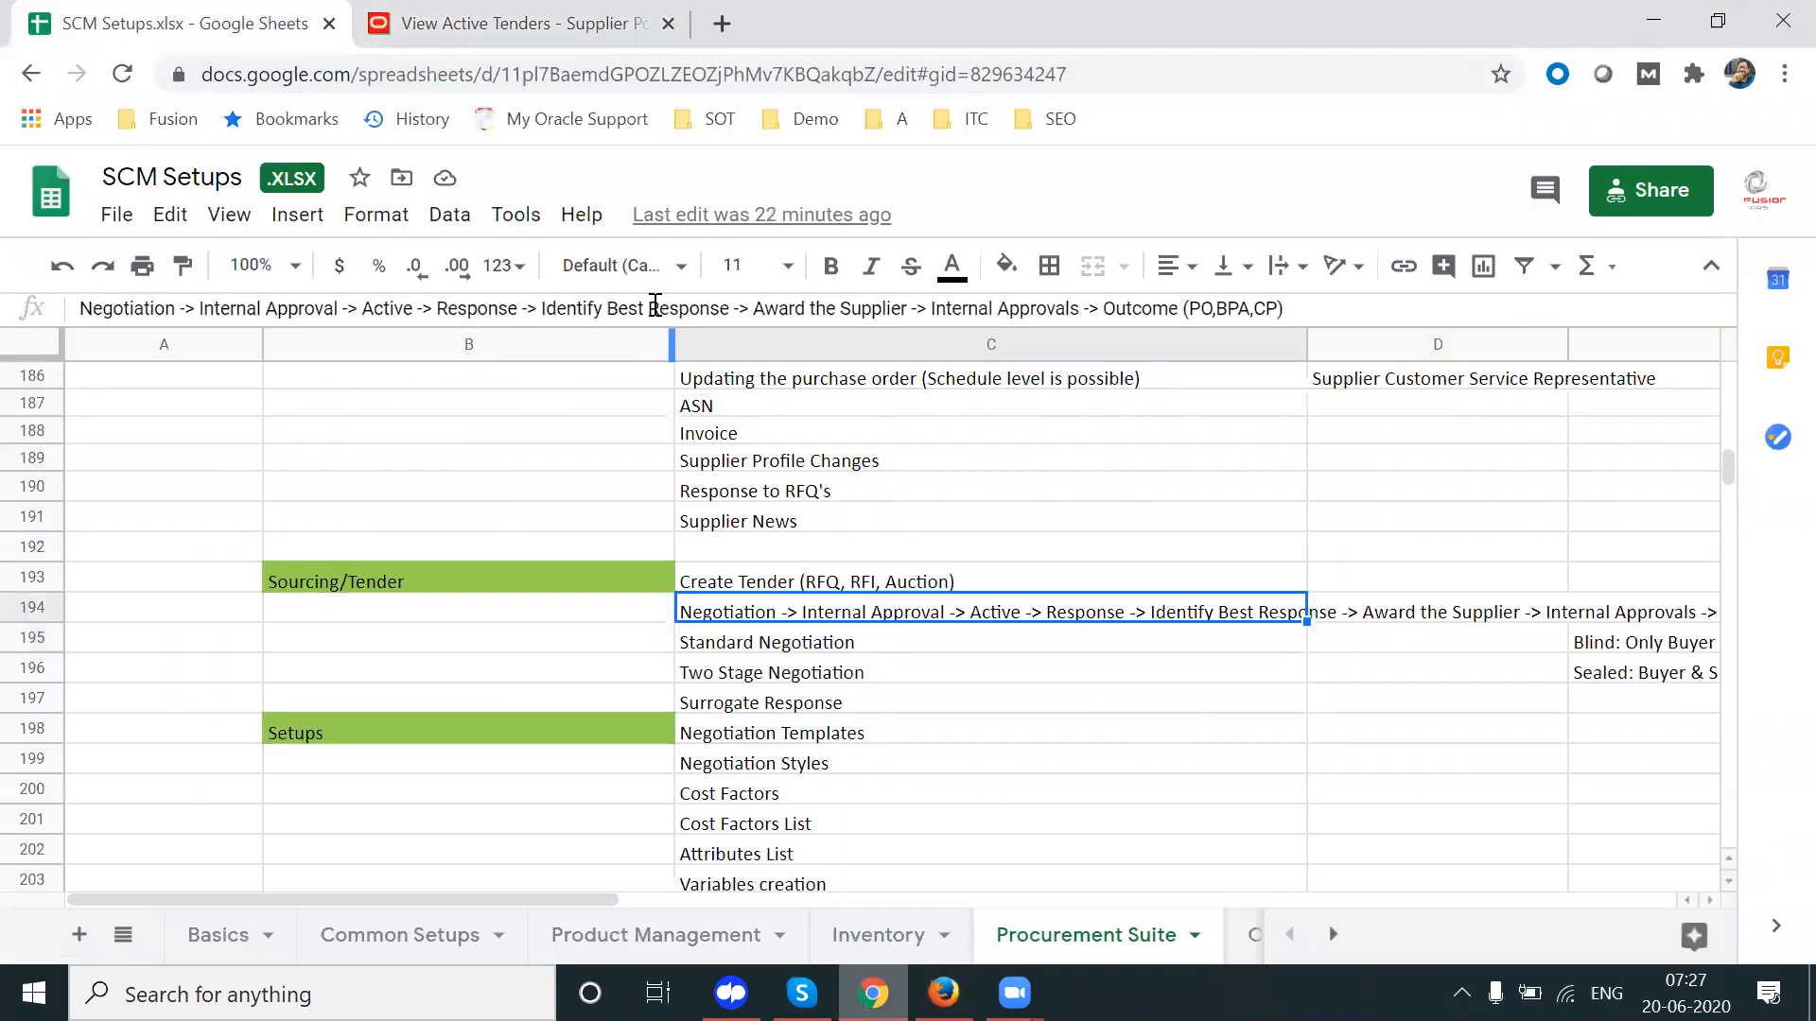
double_click(473, 308)
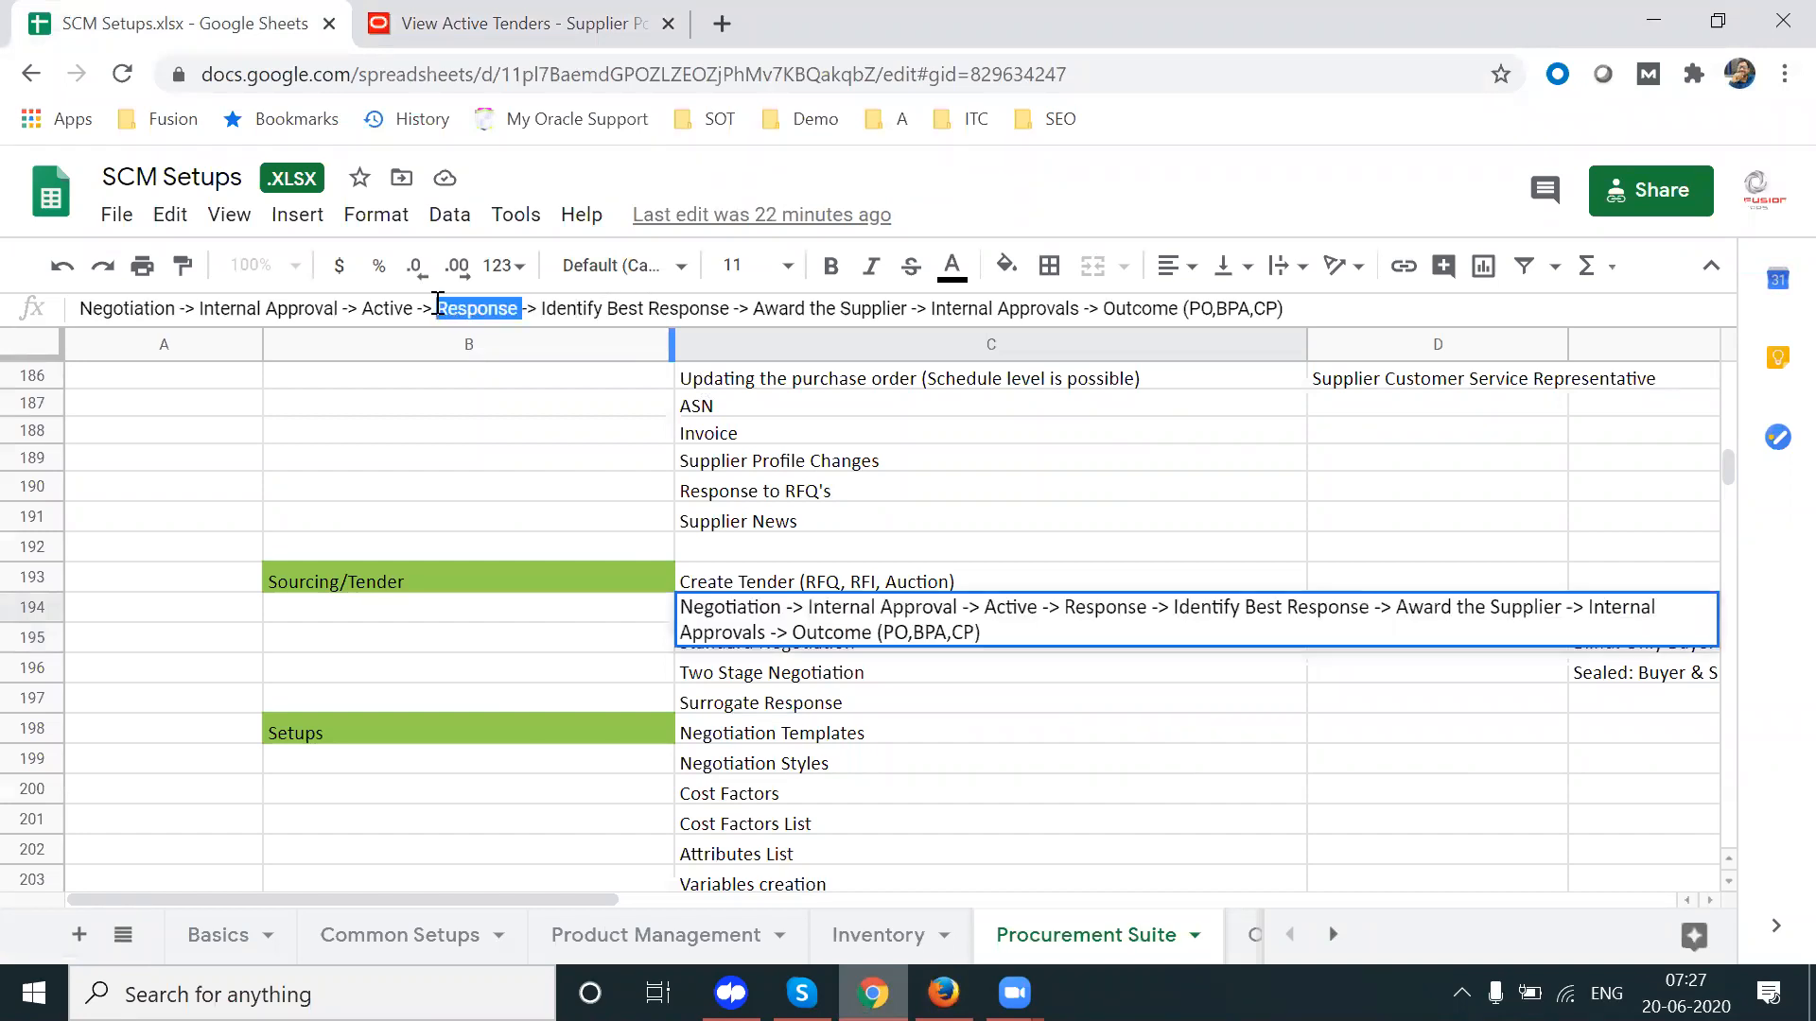
drag(542, 309, 729, 312)
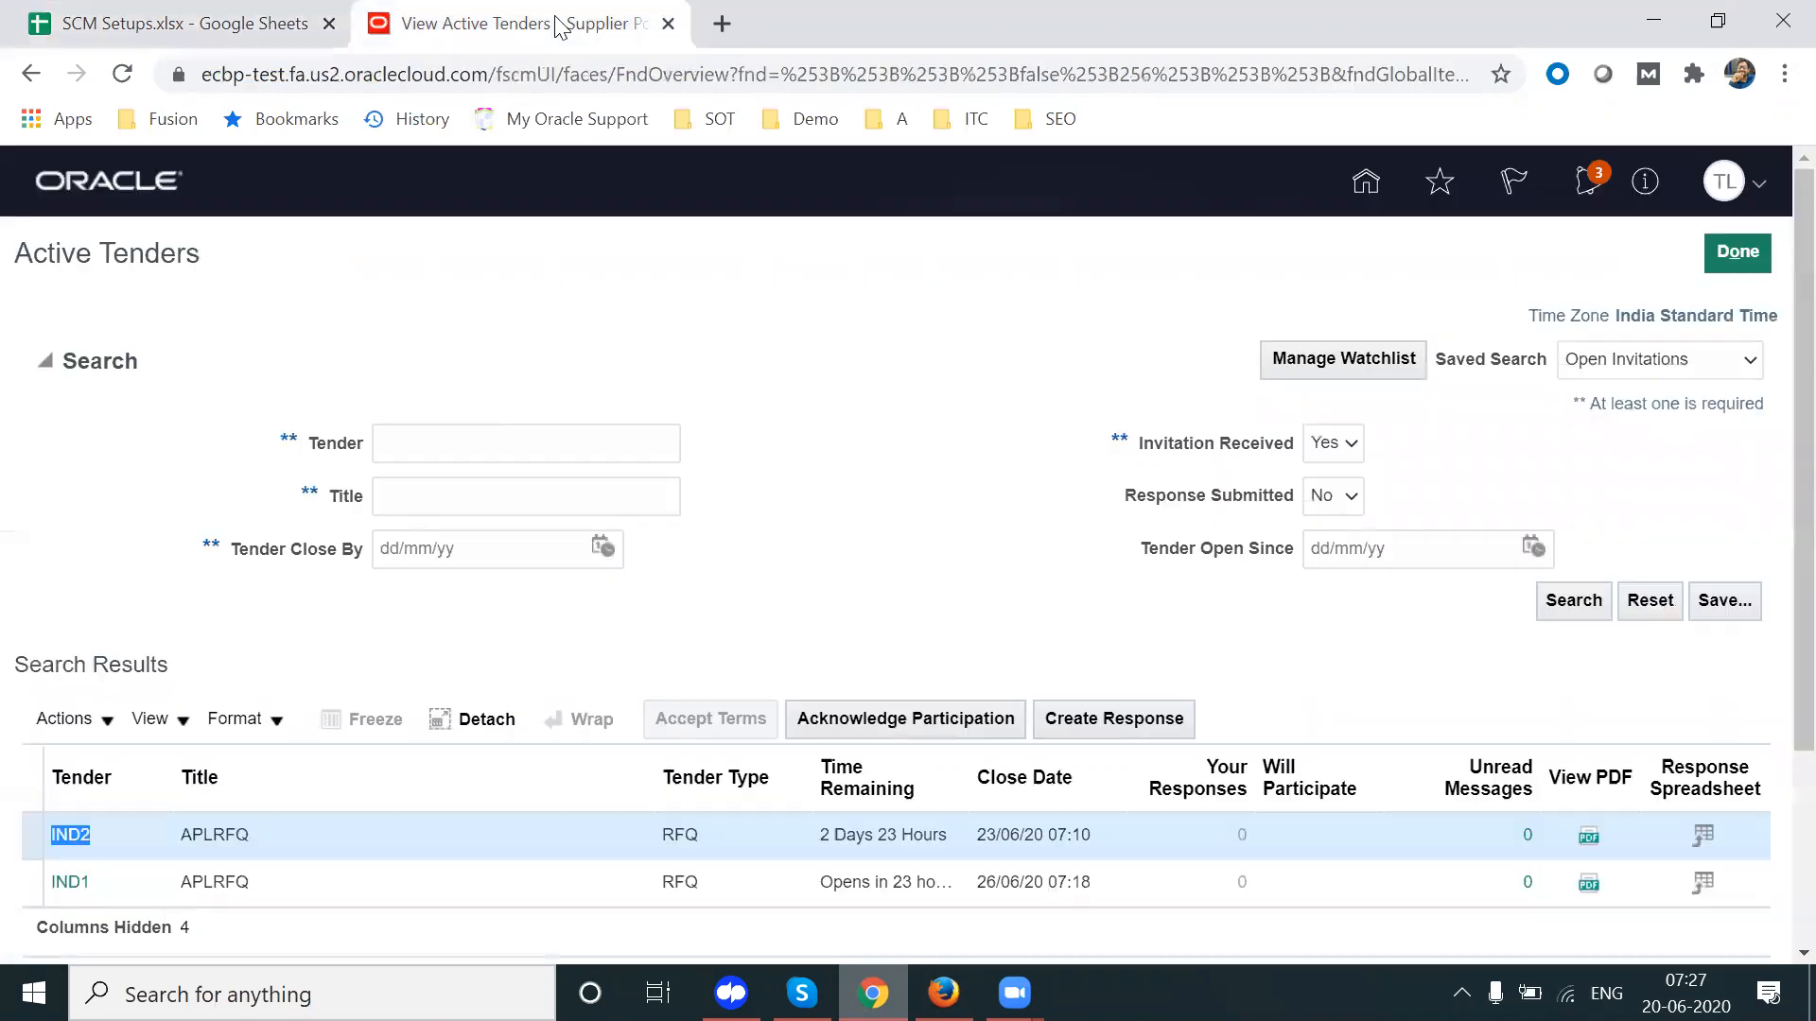
click(558, 23)
scroll(1776, 463, down, 1)
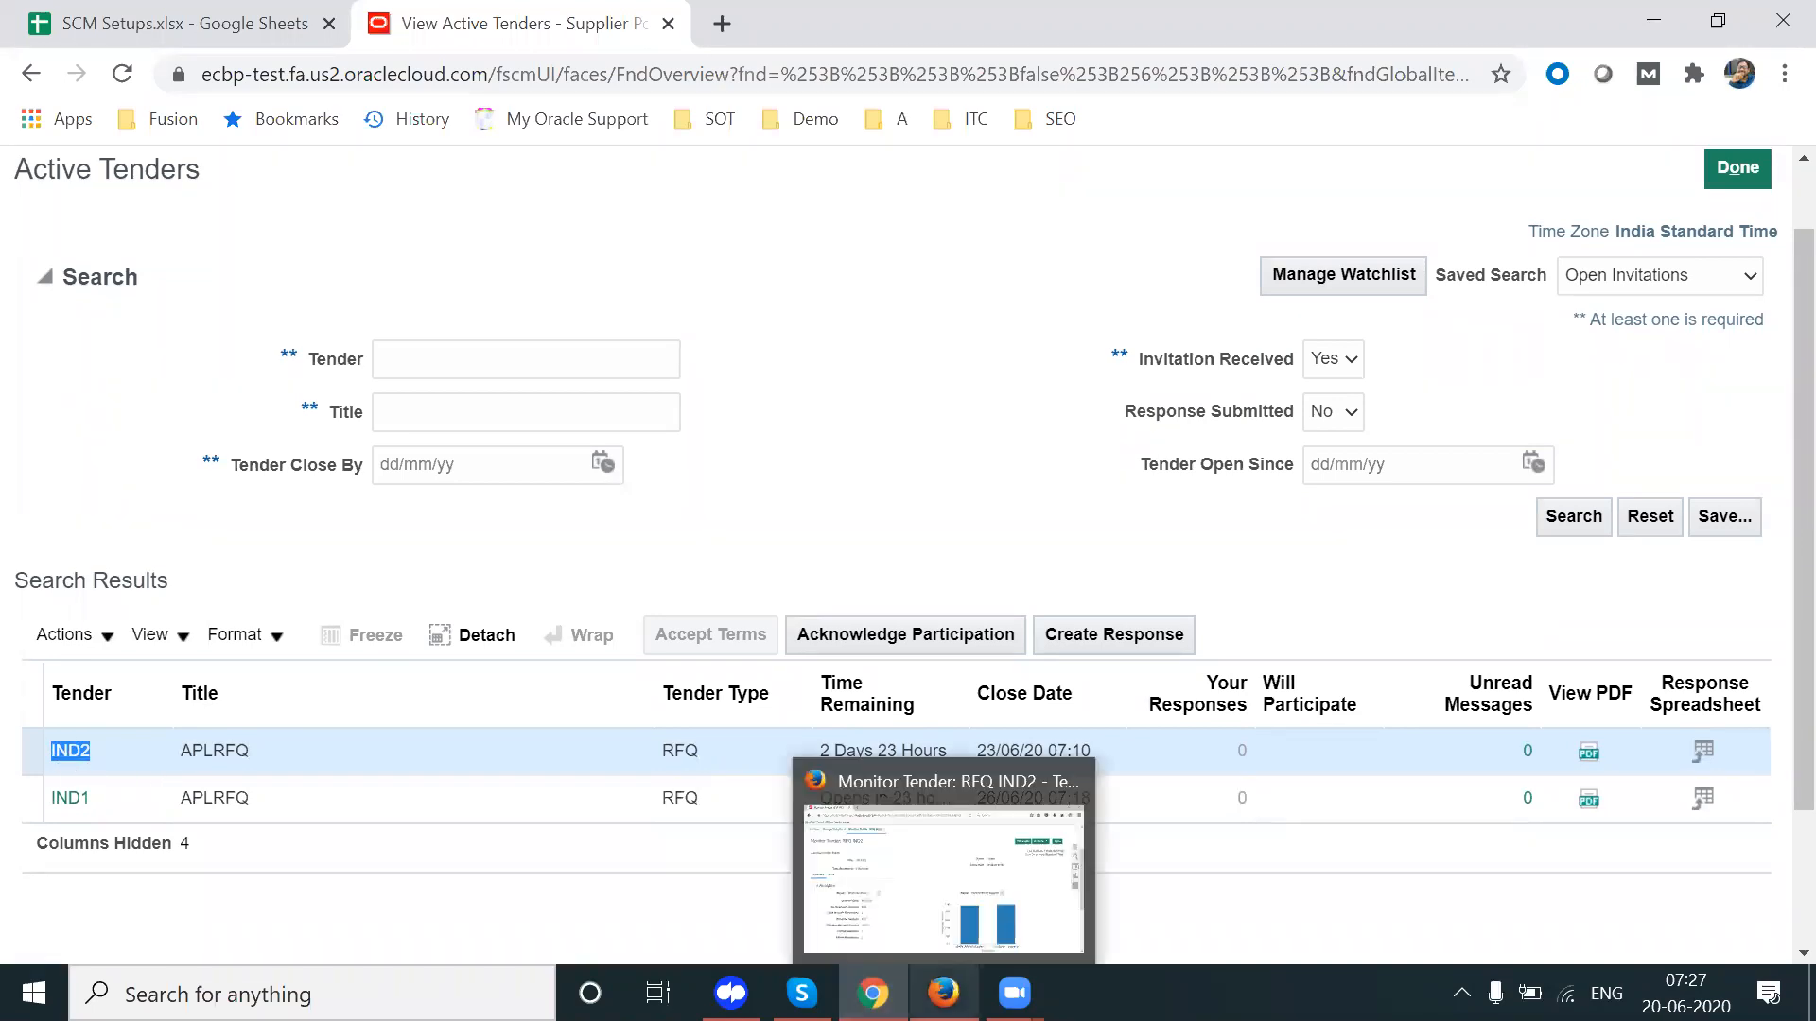
Step: Scroll to the RFQ IND2 Suppliers ranking and open APL IND Supplier's quote 108035
click(943, 992)
scroll(1771, 528, down, 5)
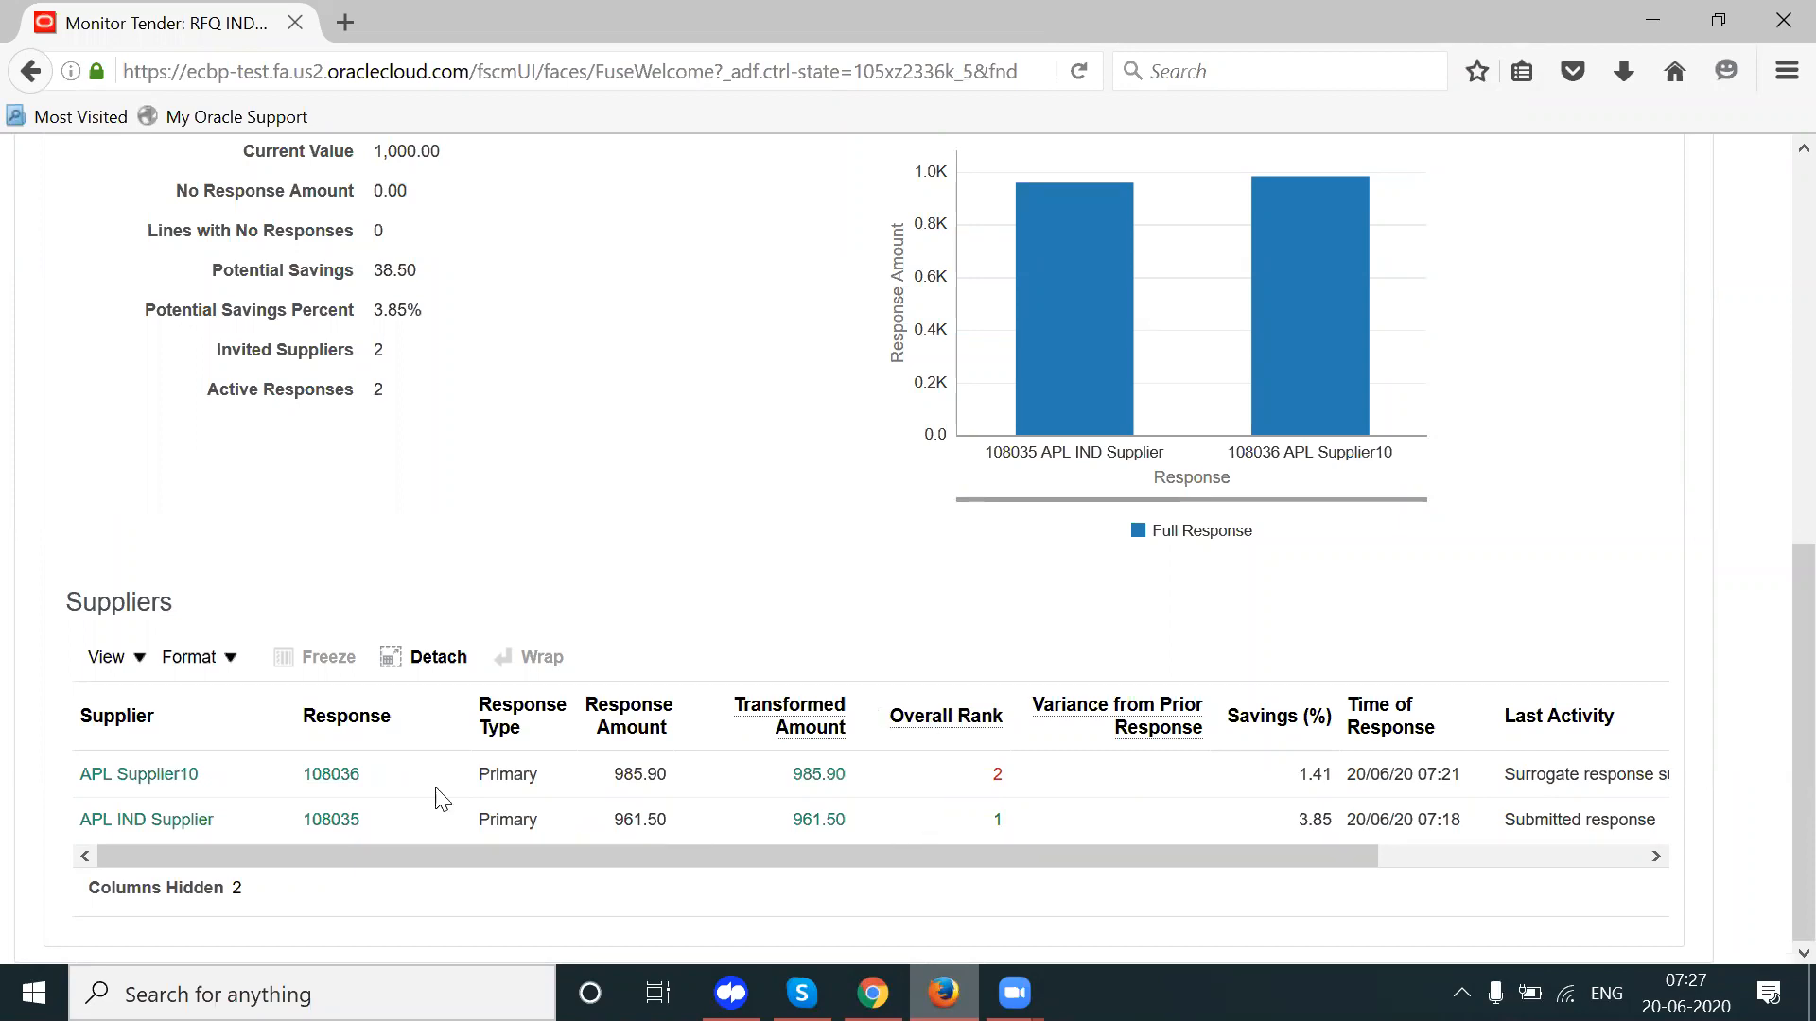
click(329, 820)
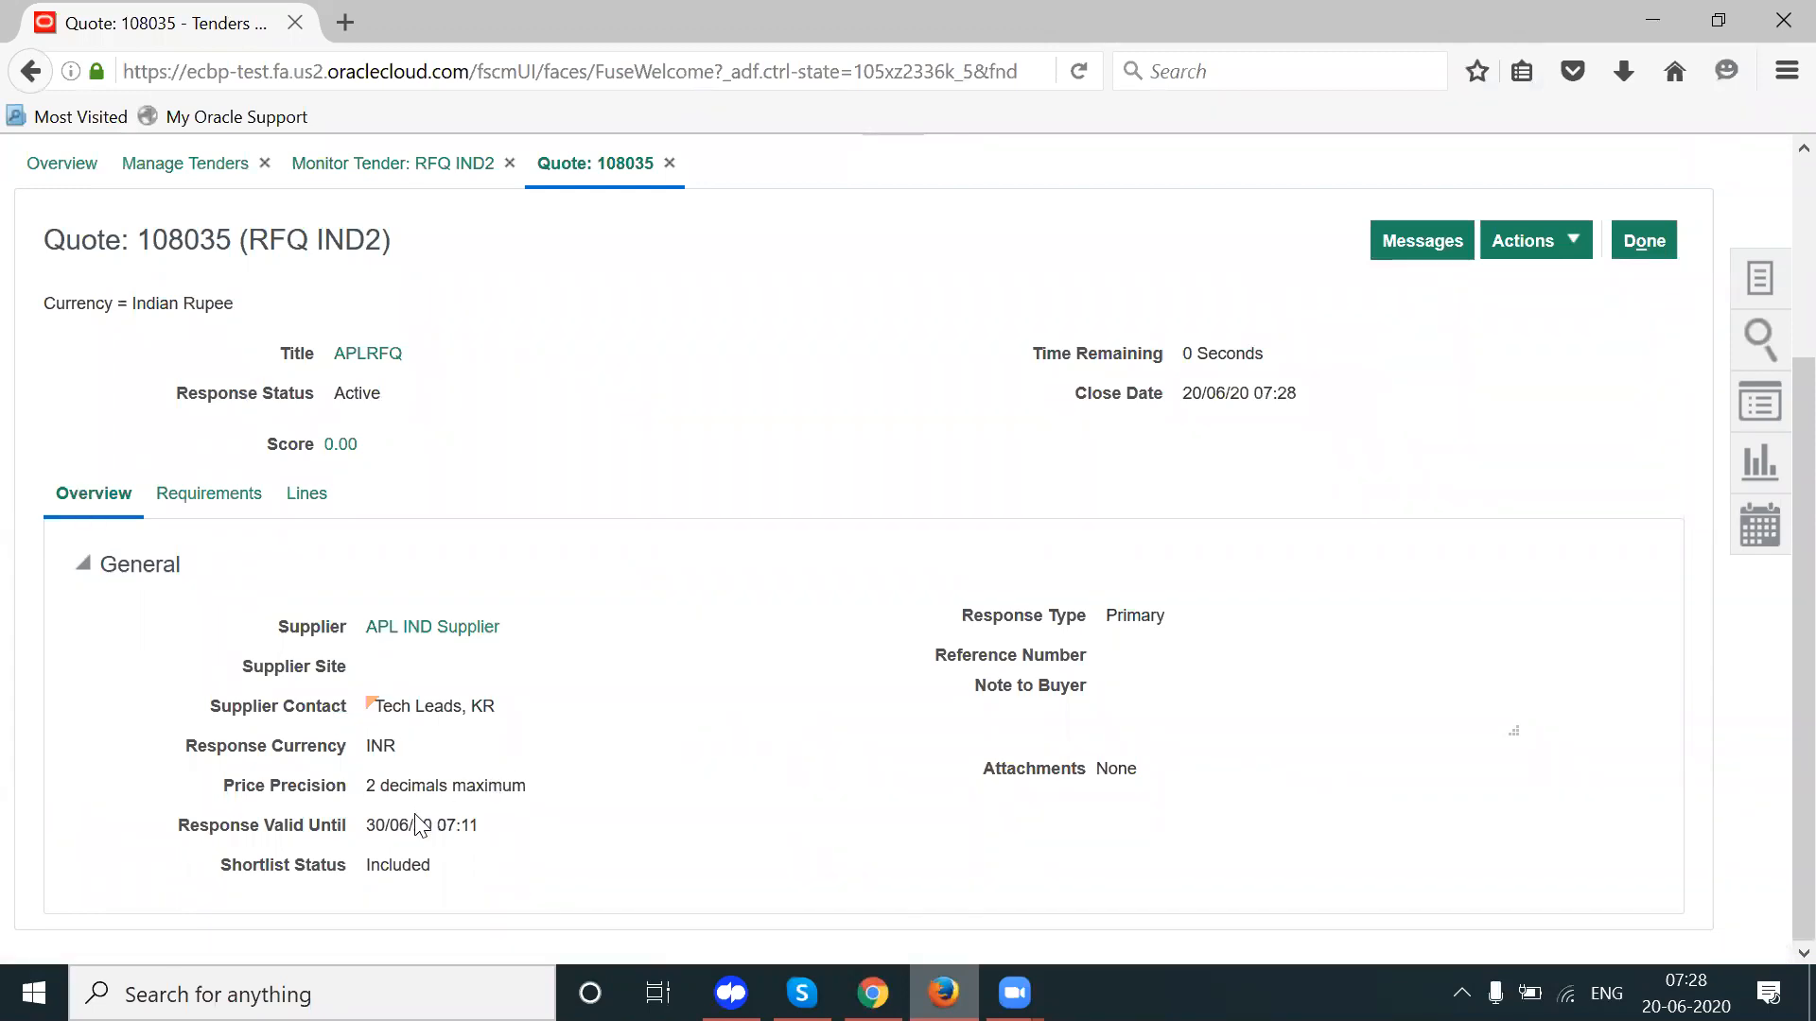
Step: Review quote 108035's validity date and requirement answers: 9001 certification and Business section Yes
drag(376, 823, 479, 824)
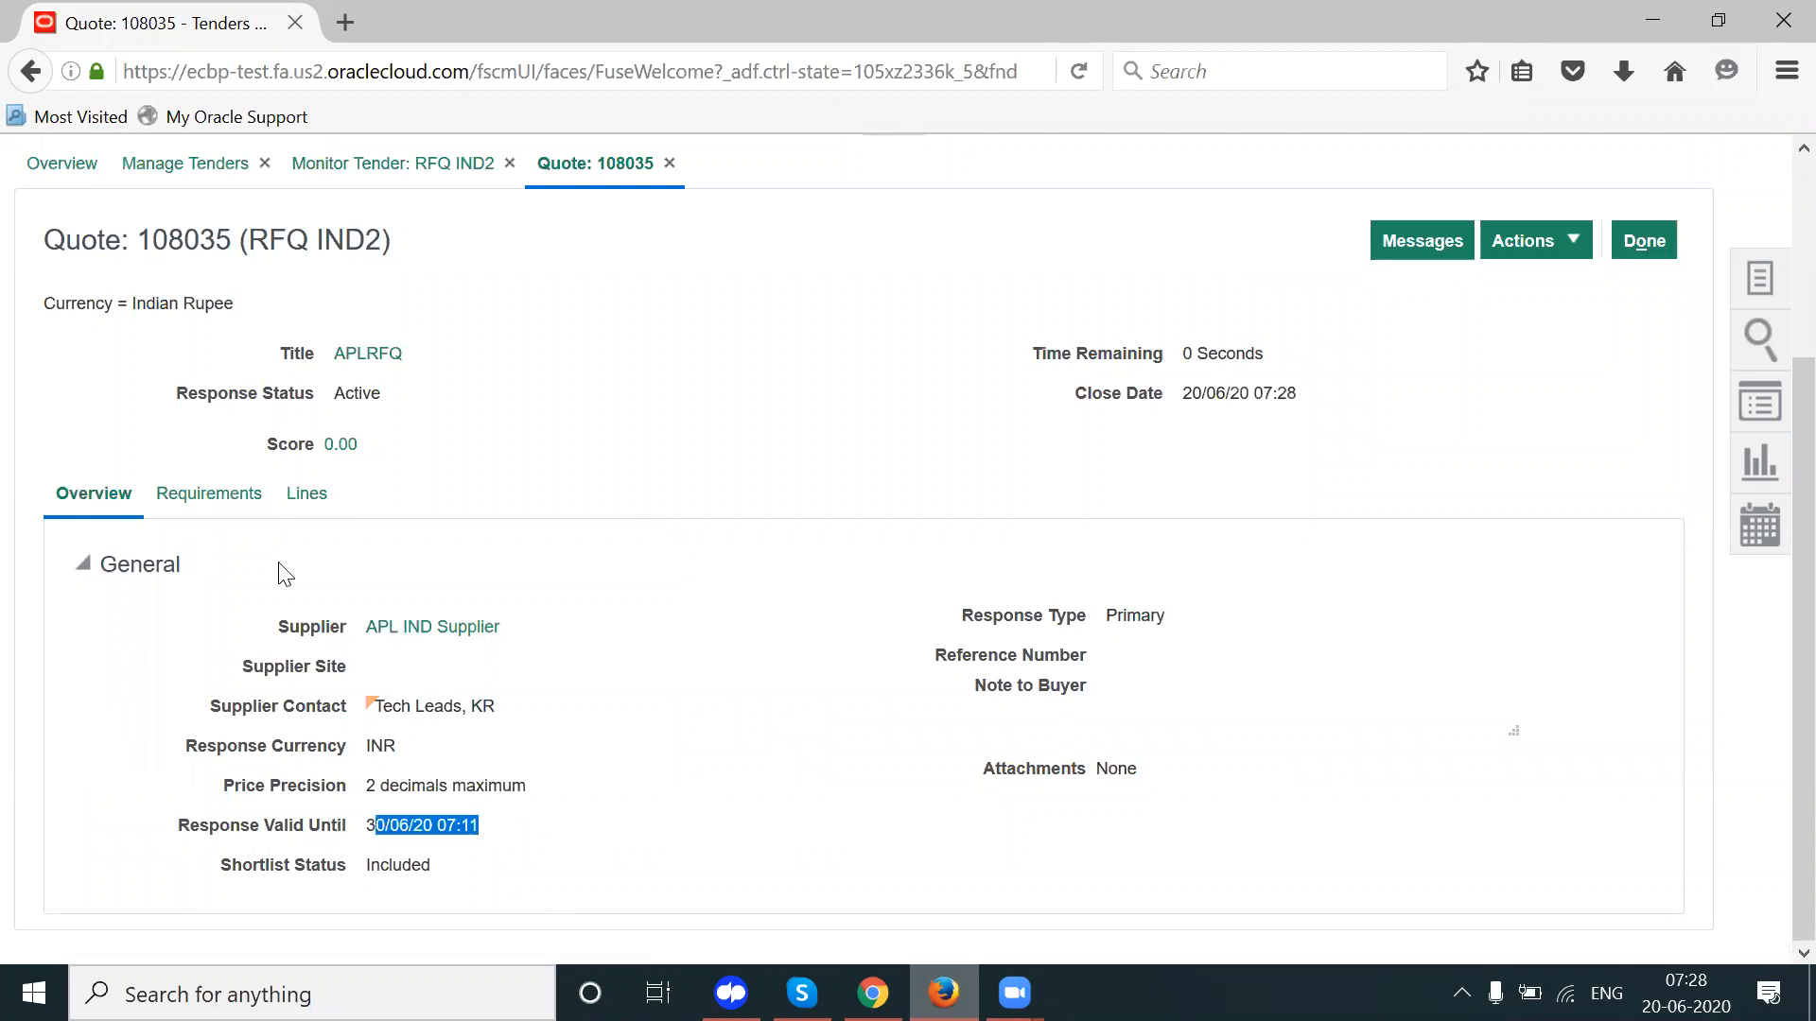
click(235, 494)
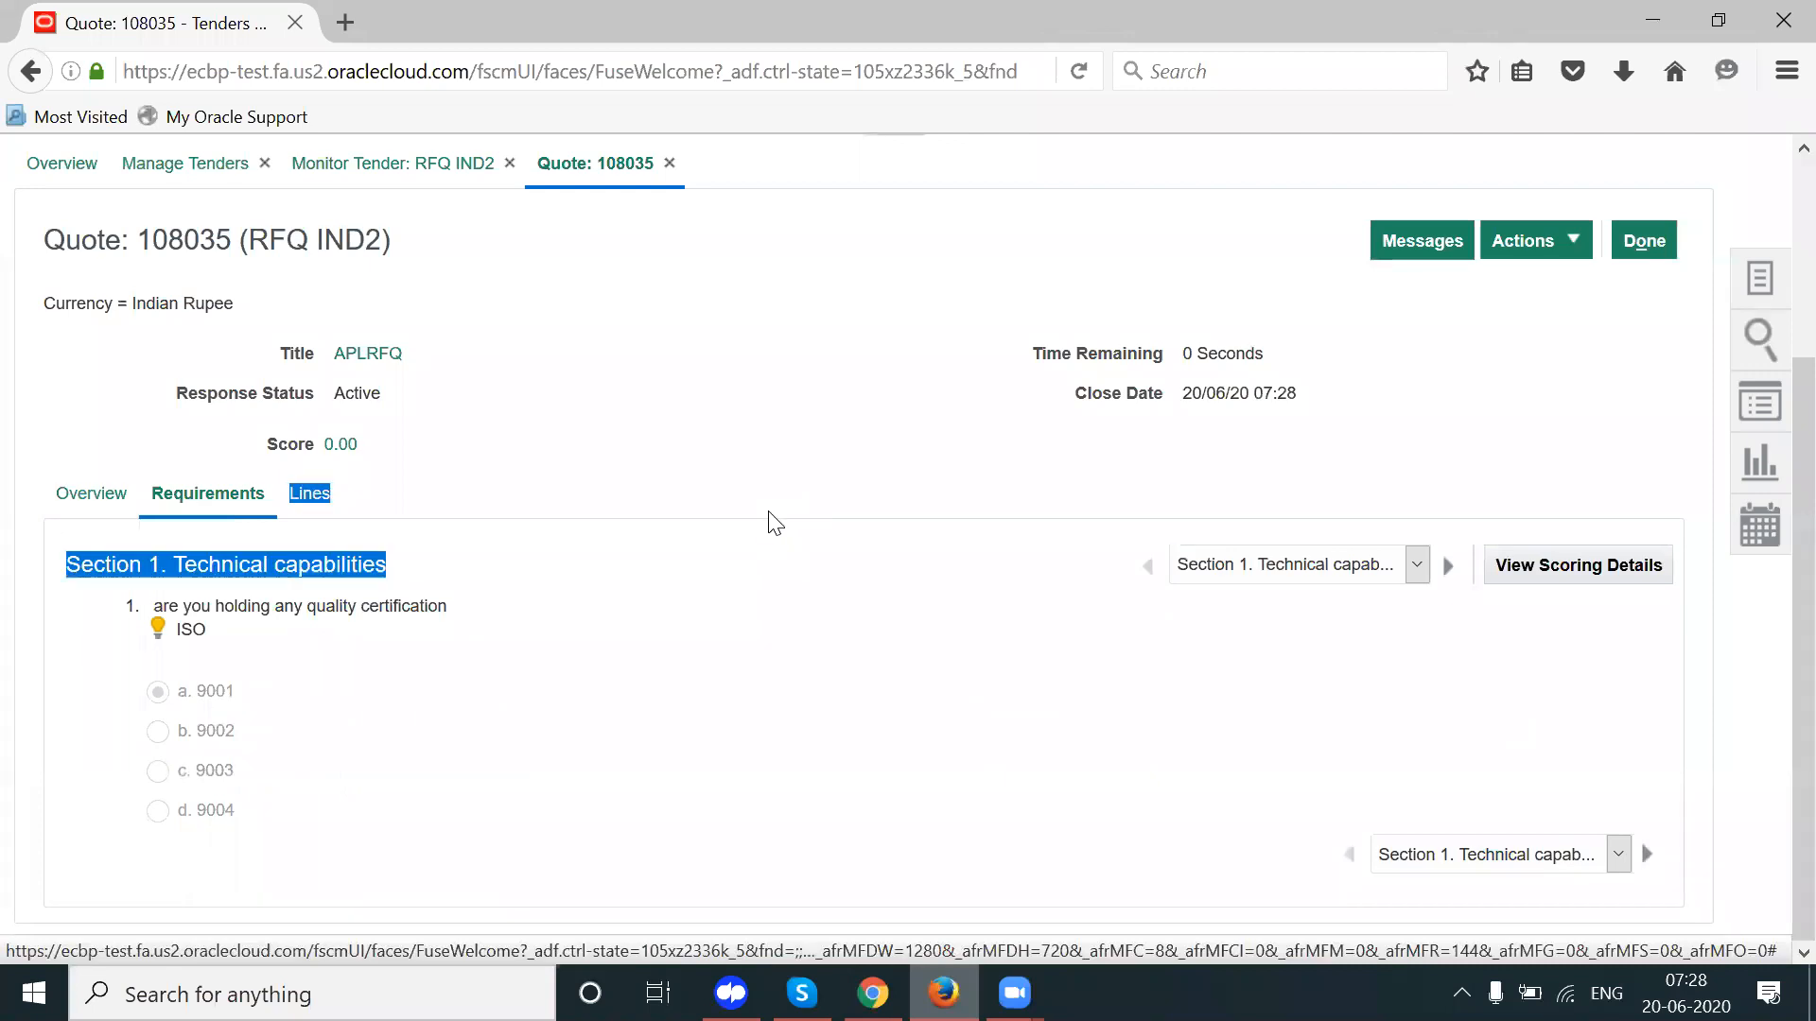
triple_click(184, 691)
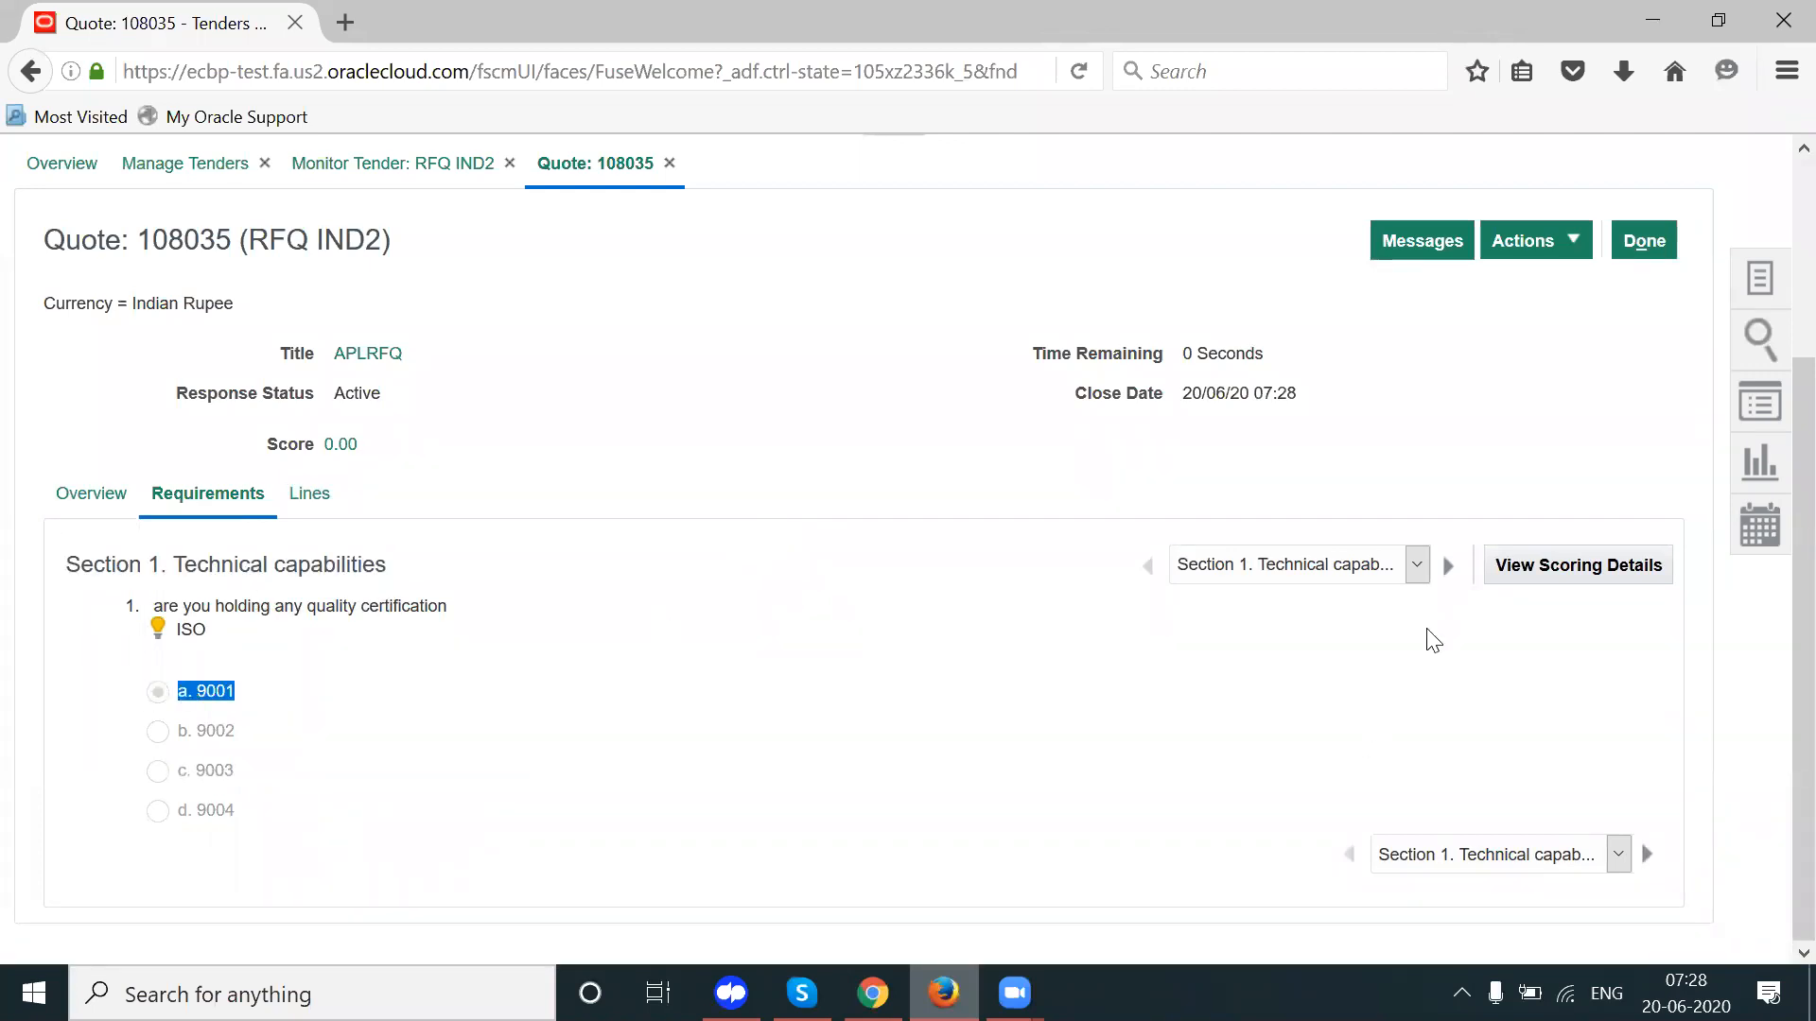
click(1456, 565)
click(1446, 567)
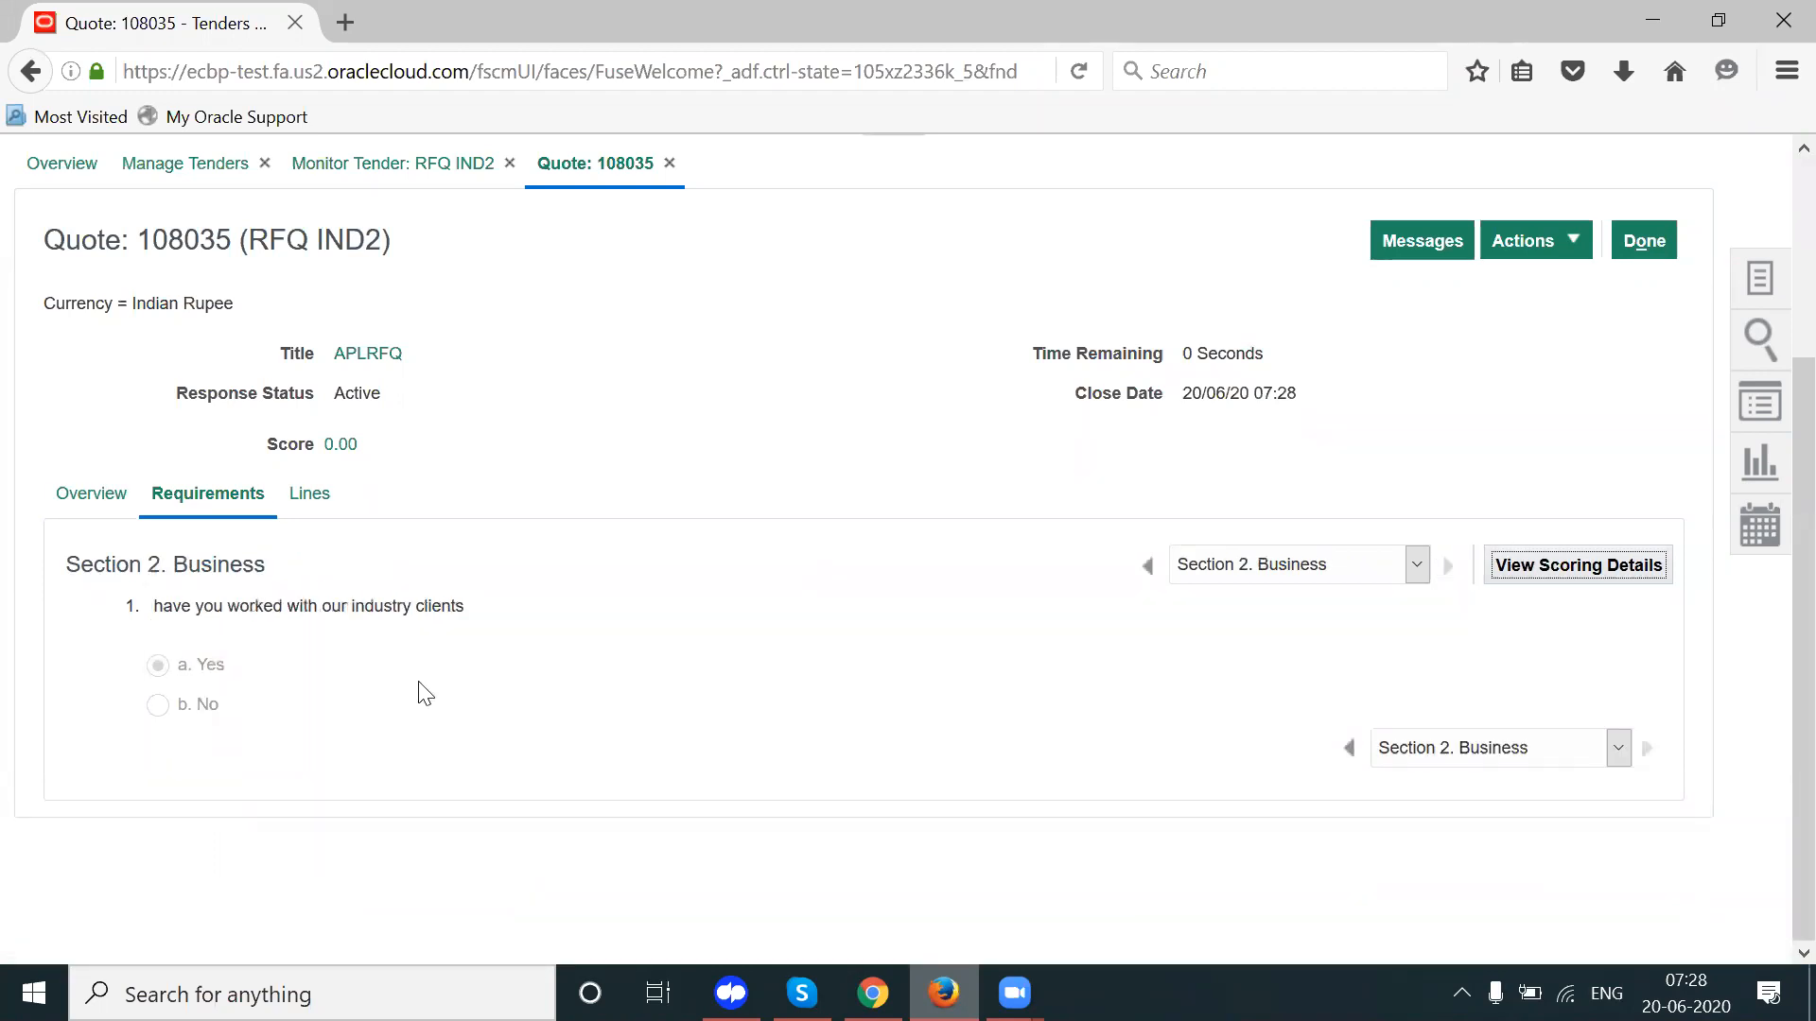
triple_click(191, 664)
Step: Show the requirement scoring details, confirming a total weight of 100.00
click(445, 681)
click(1603, 565)
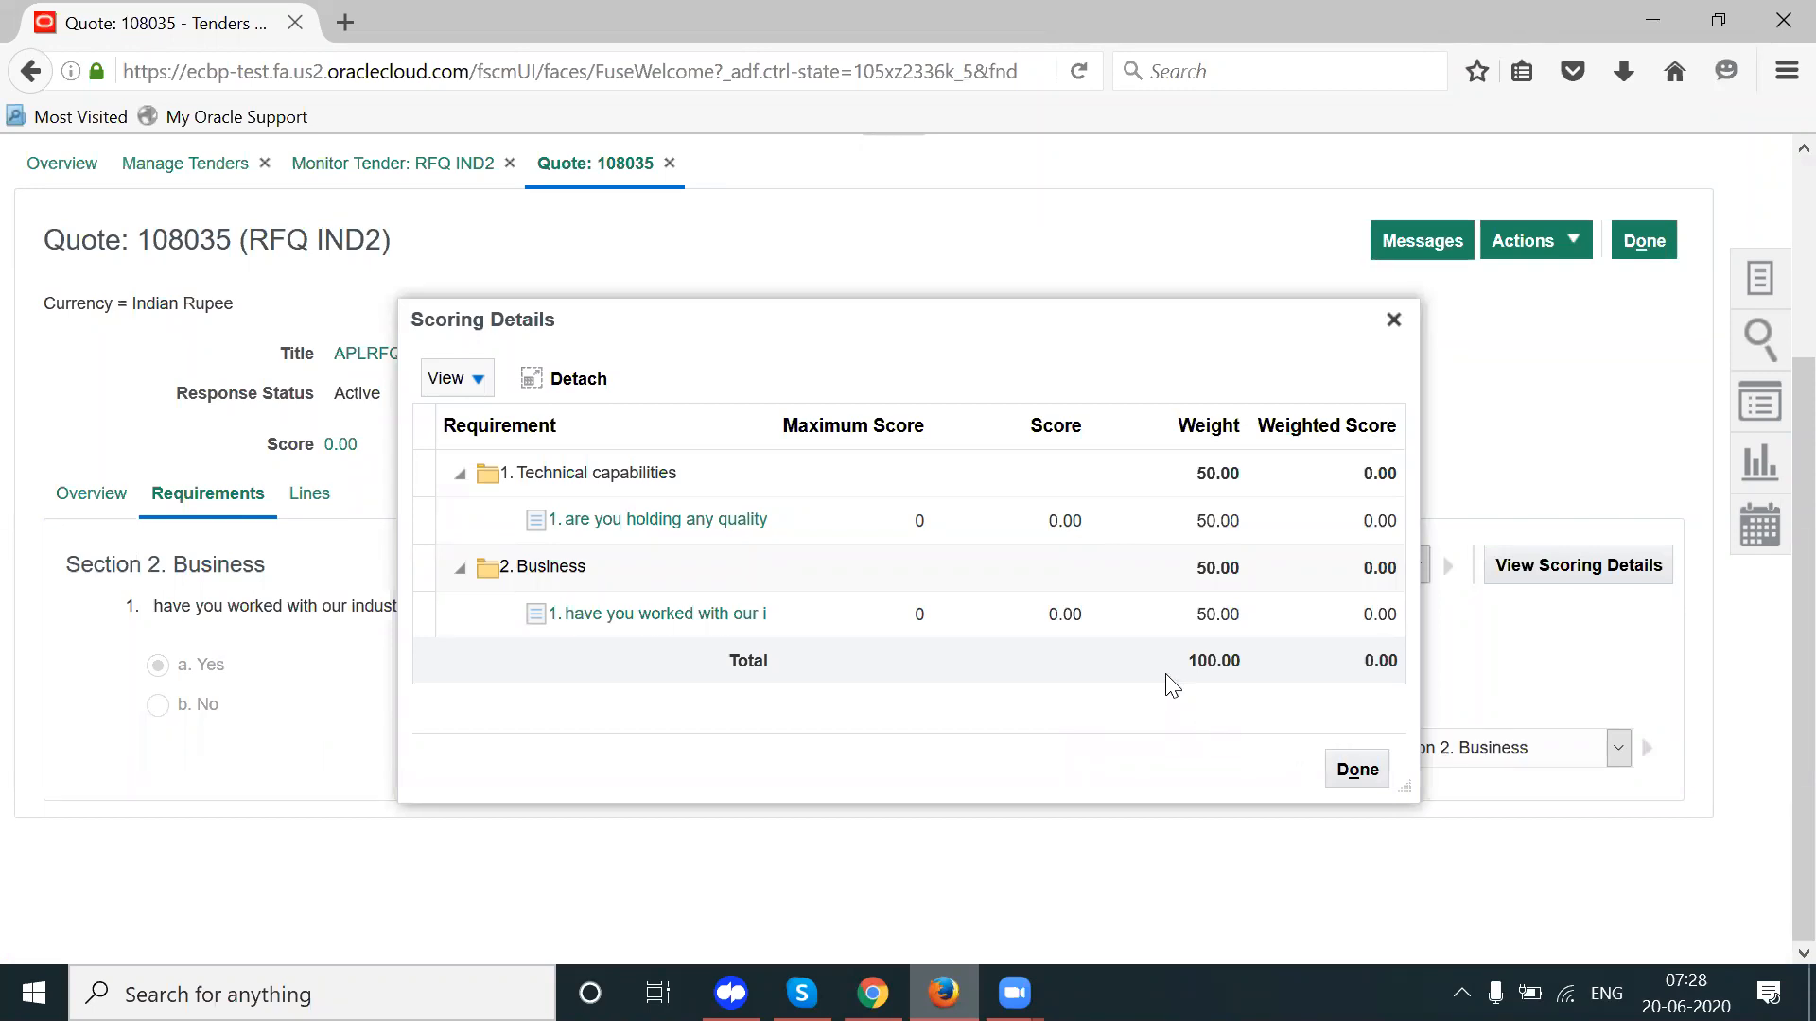
drag(1205, 661, 1192, 667)
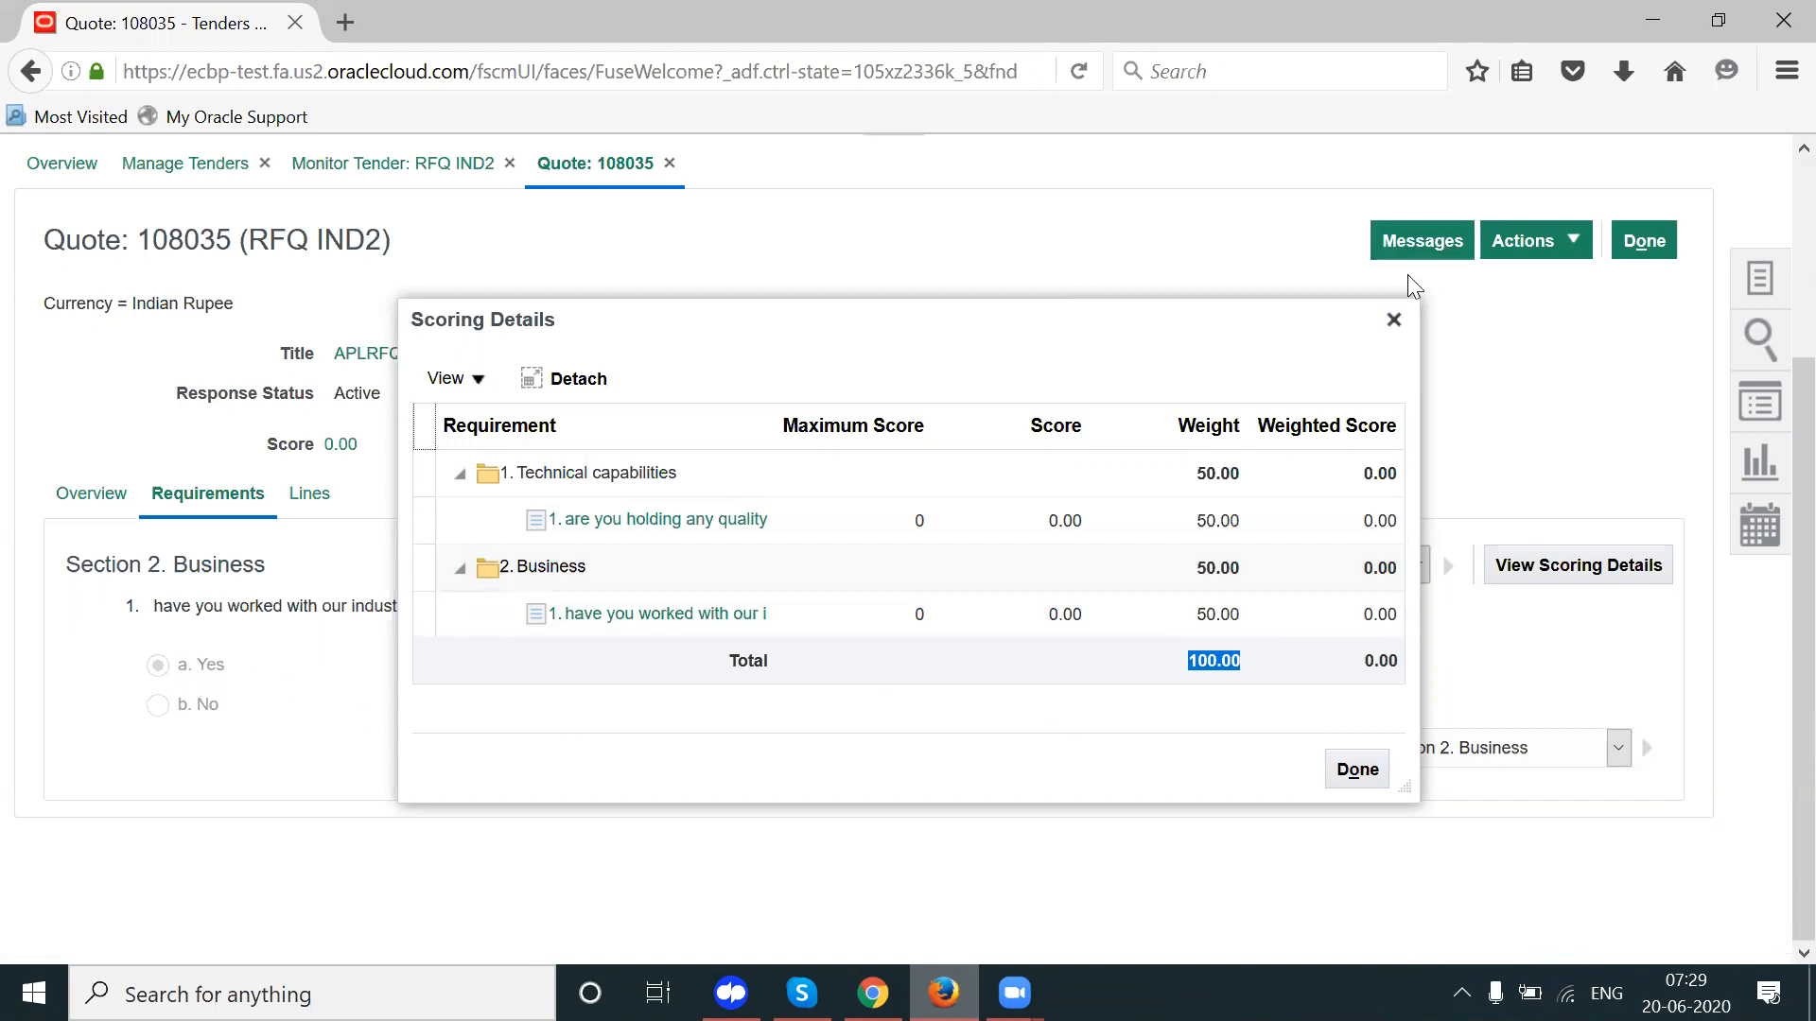
Step: Close the scoring details and show quote 108035's line: 10 EA at 96.15, totalling 961.50
click(1393, 319)
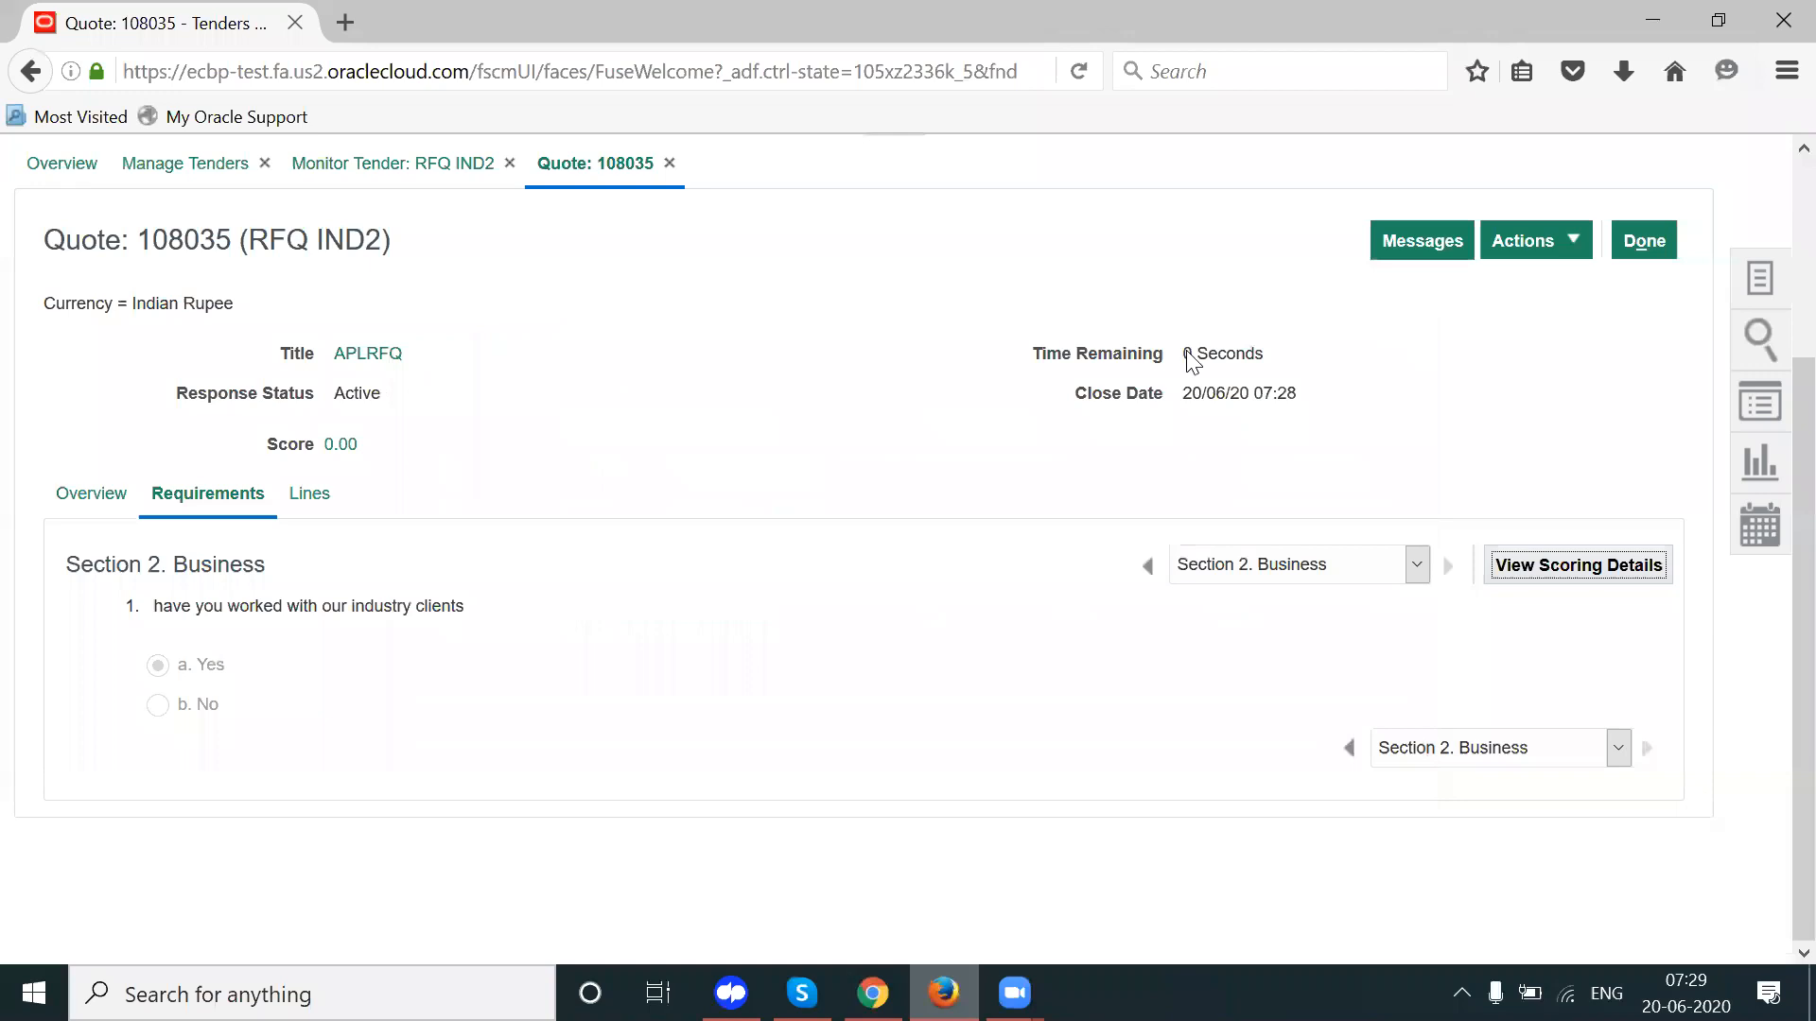
click(310, 493)
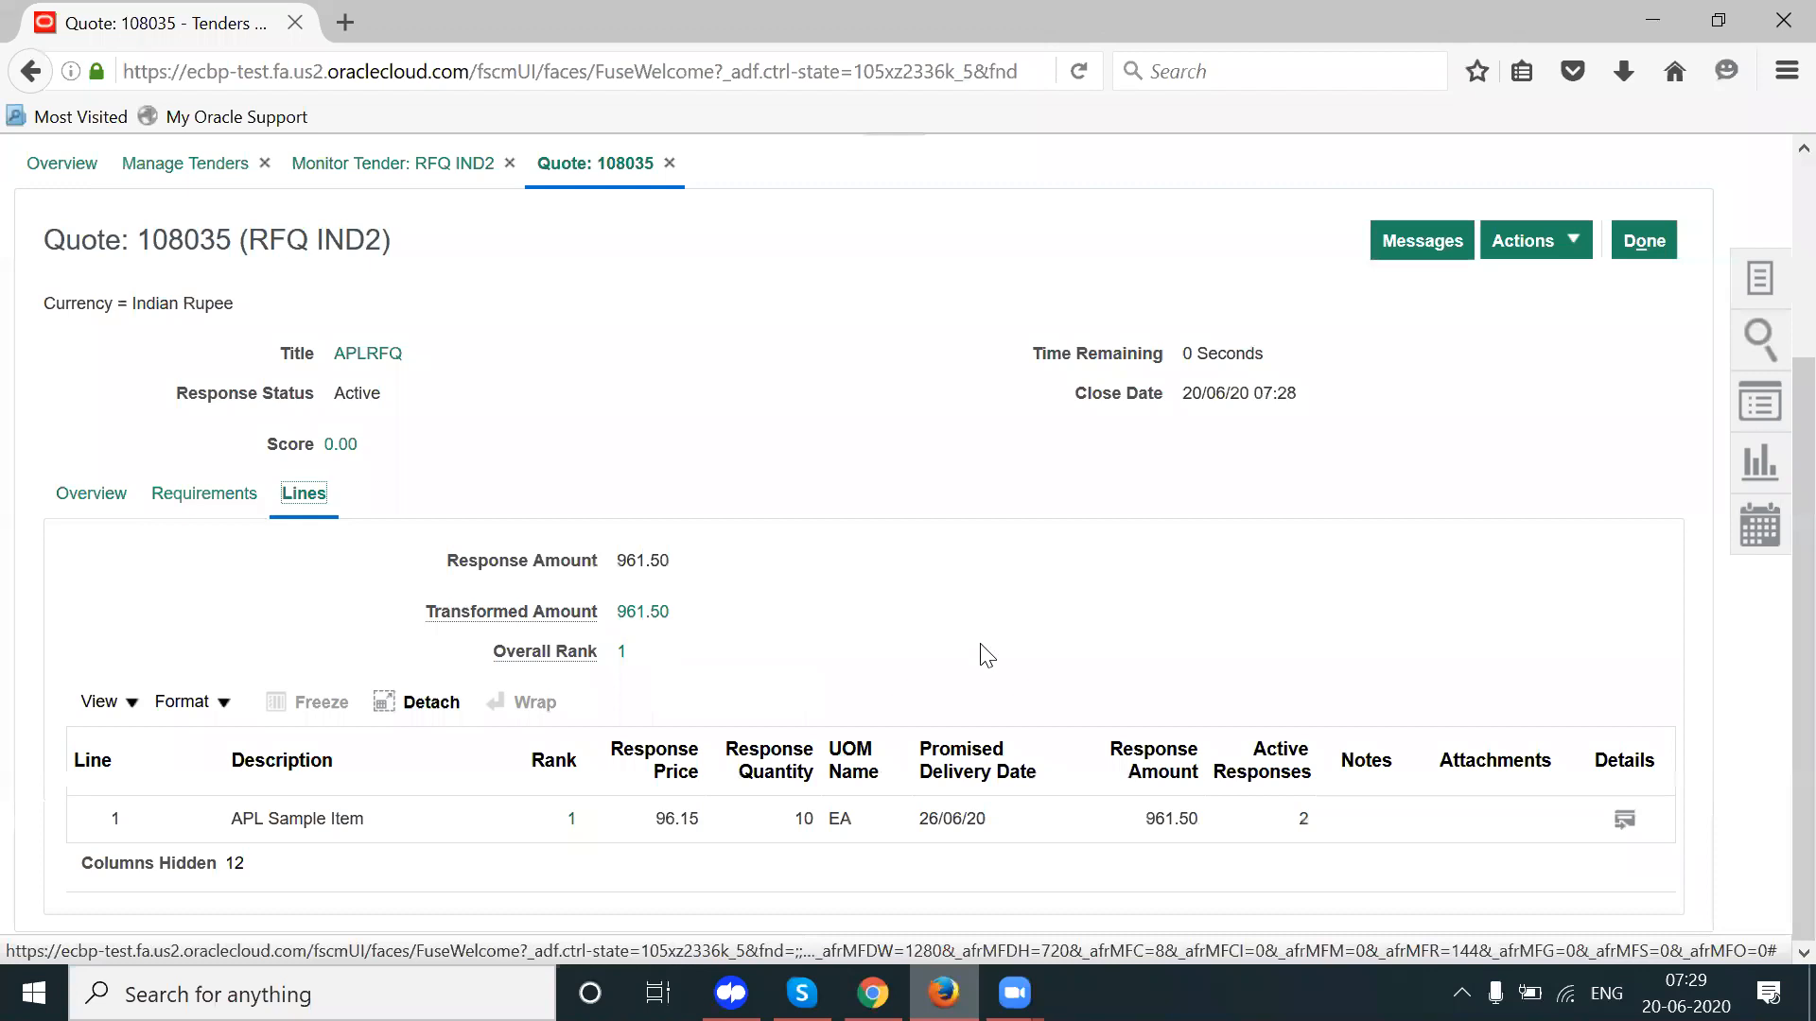
click(932, 819)
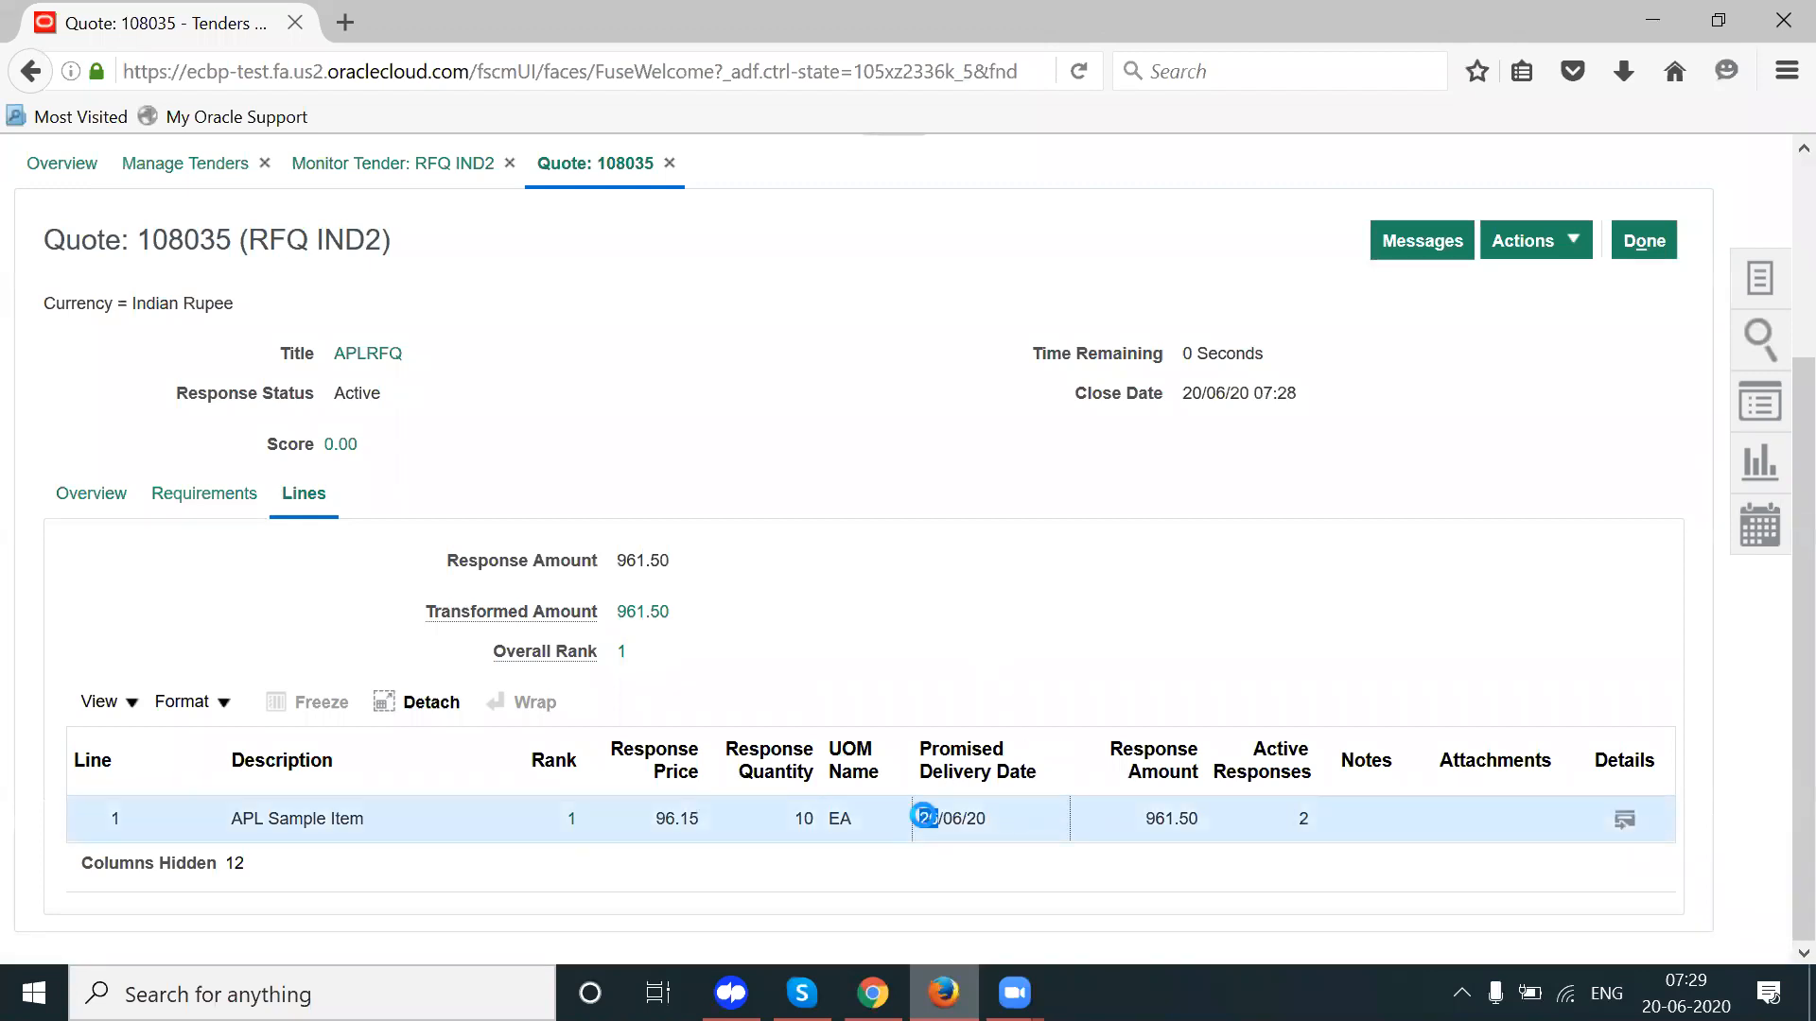
click(656, 820)
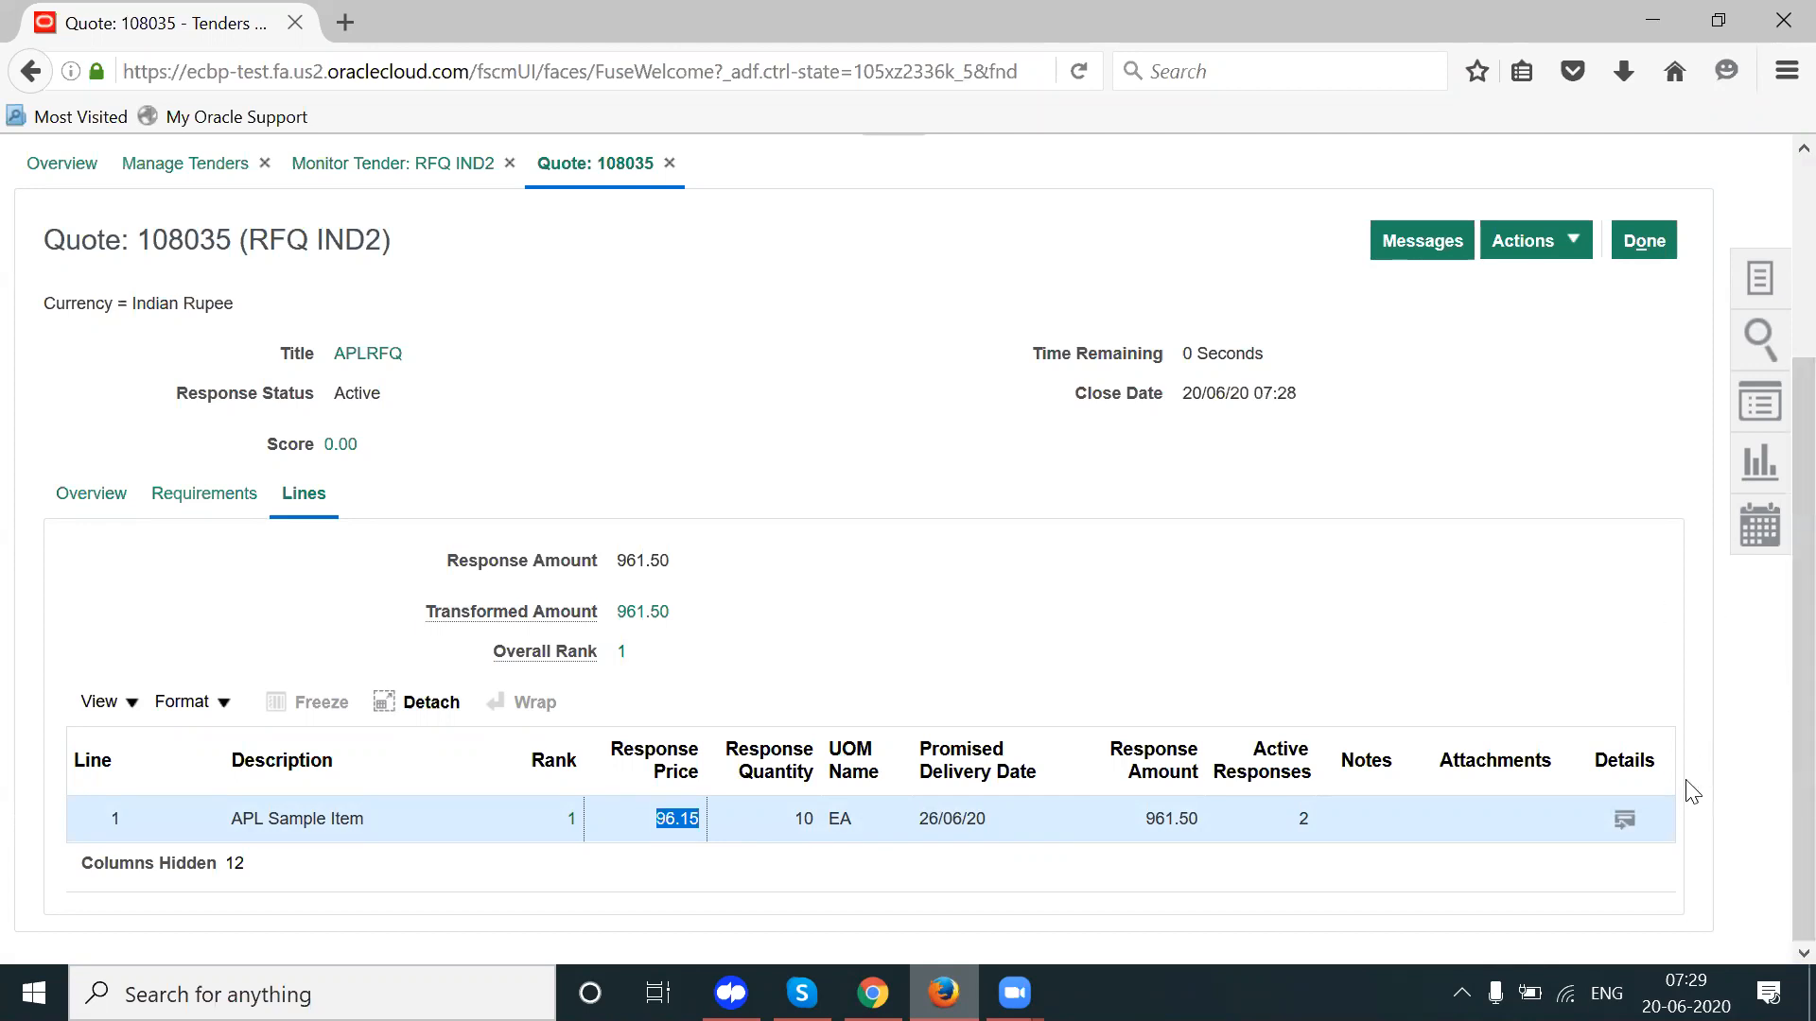
click(1620, 823)
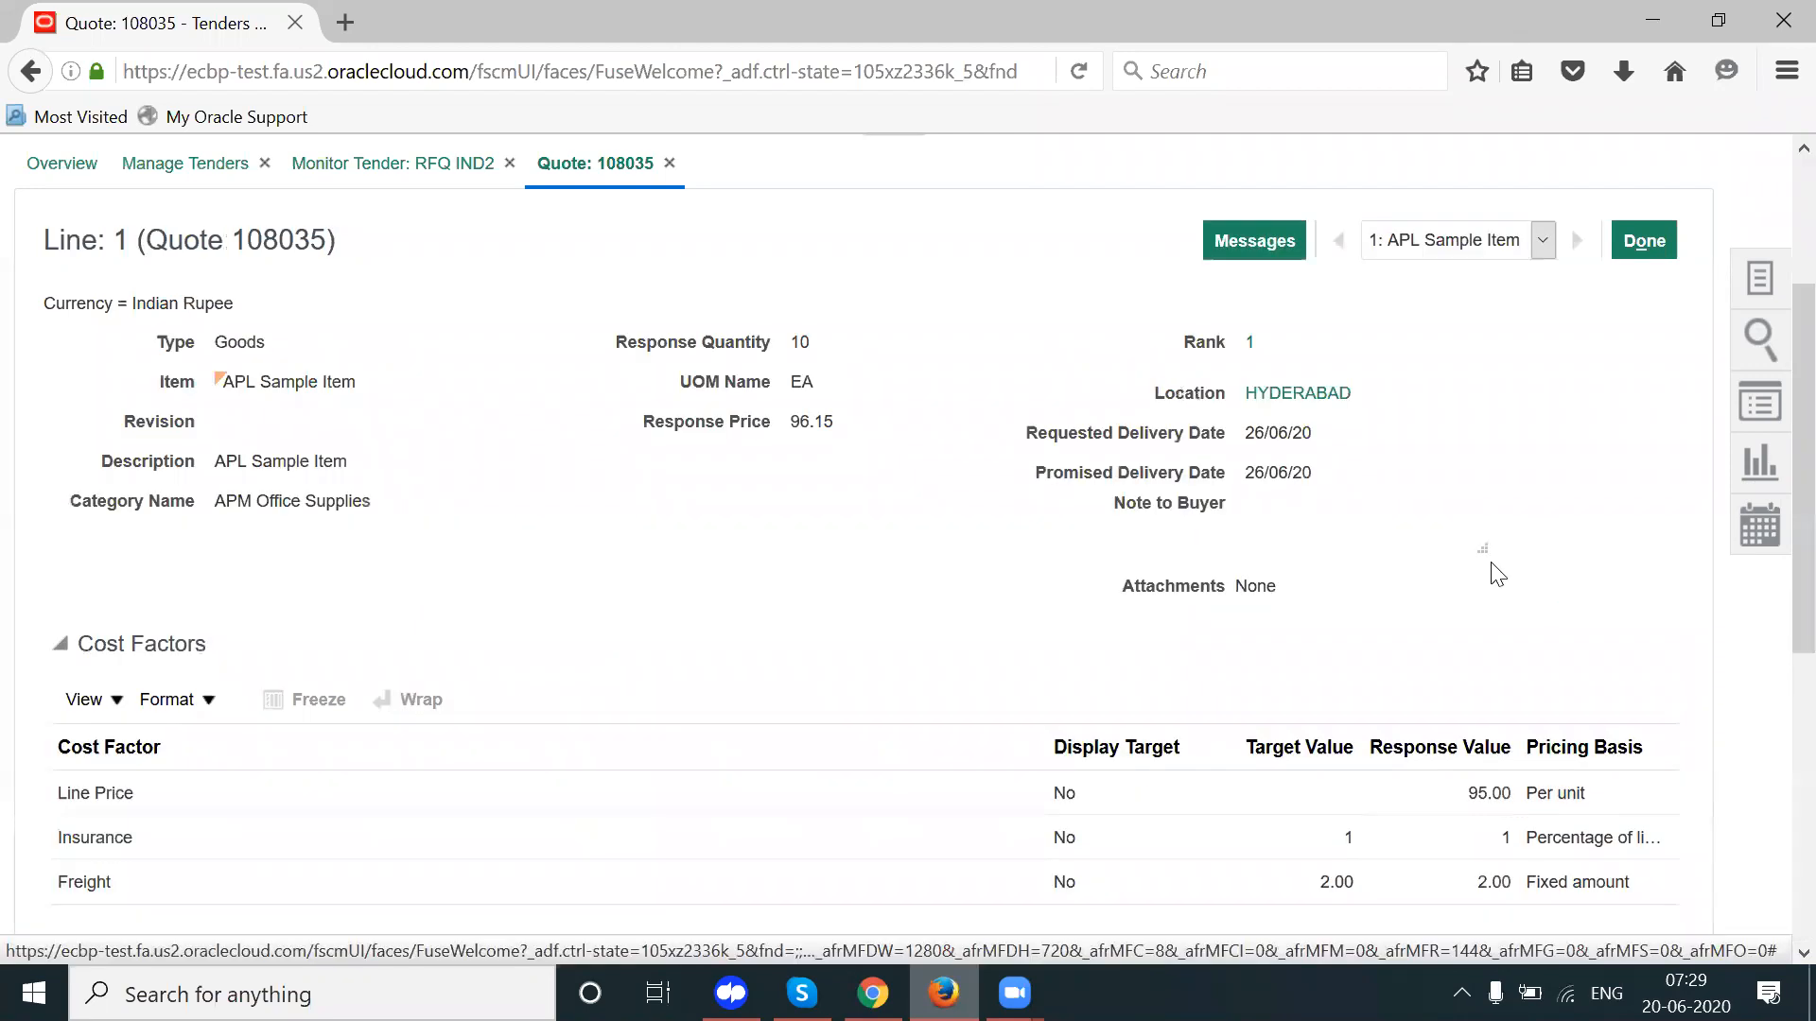
scroll(1496, 572, down, 3)
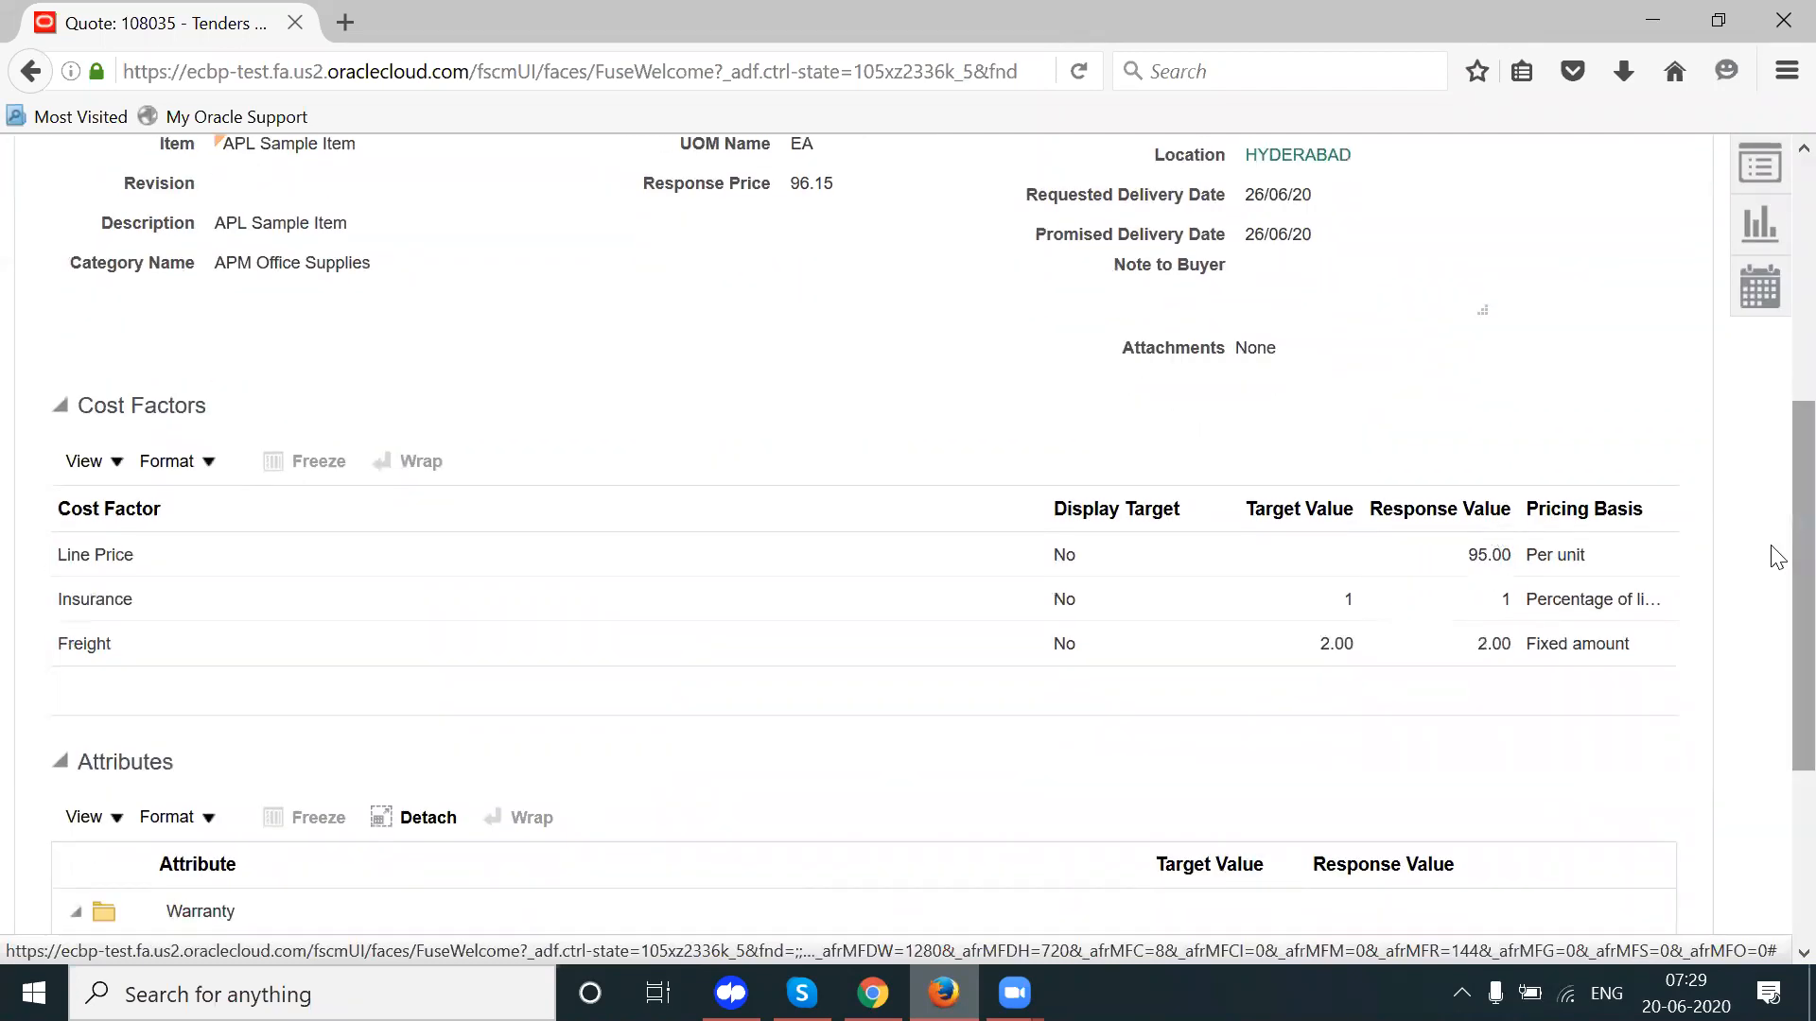
scroll(1776, 601, down, 1)
scroll(1776, 601, down, 3)
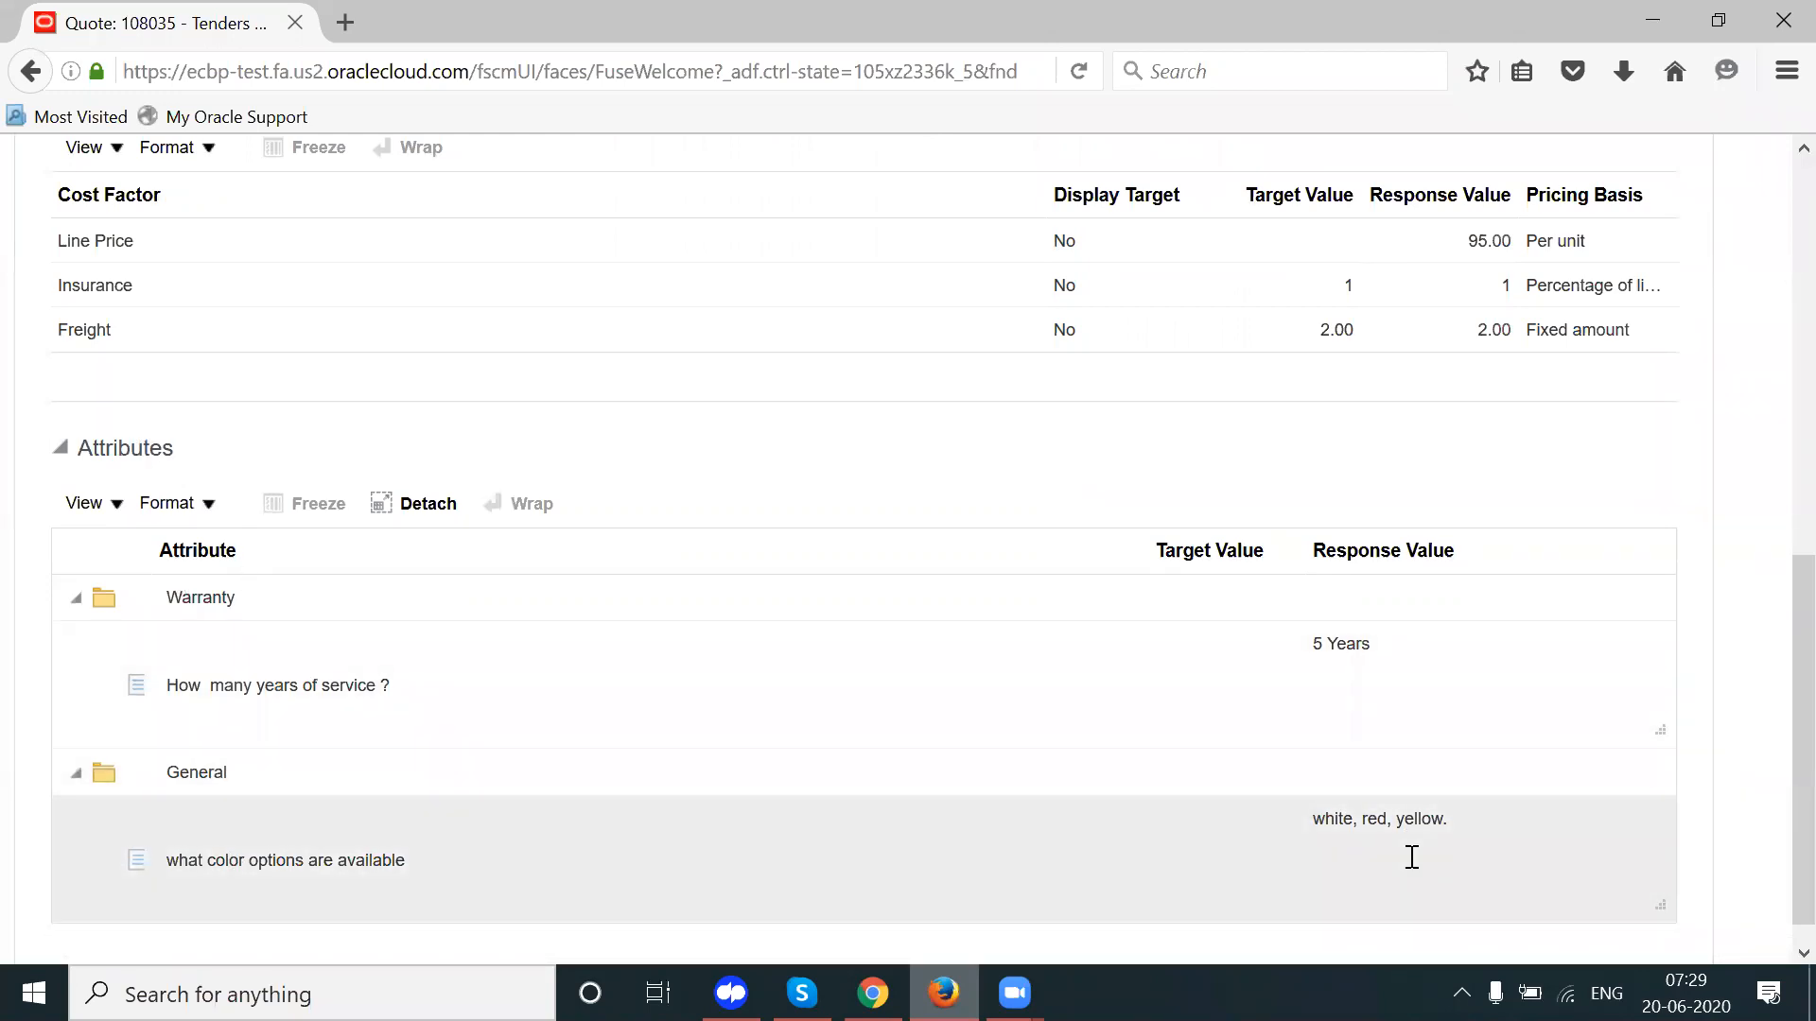
scroll(1774, 747, down, 1)
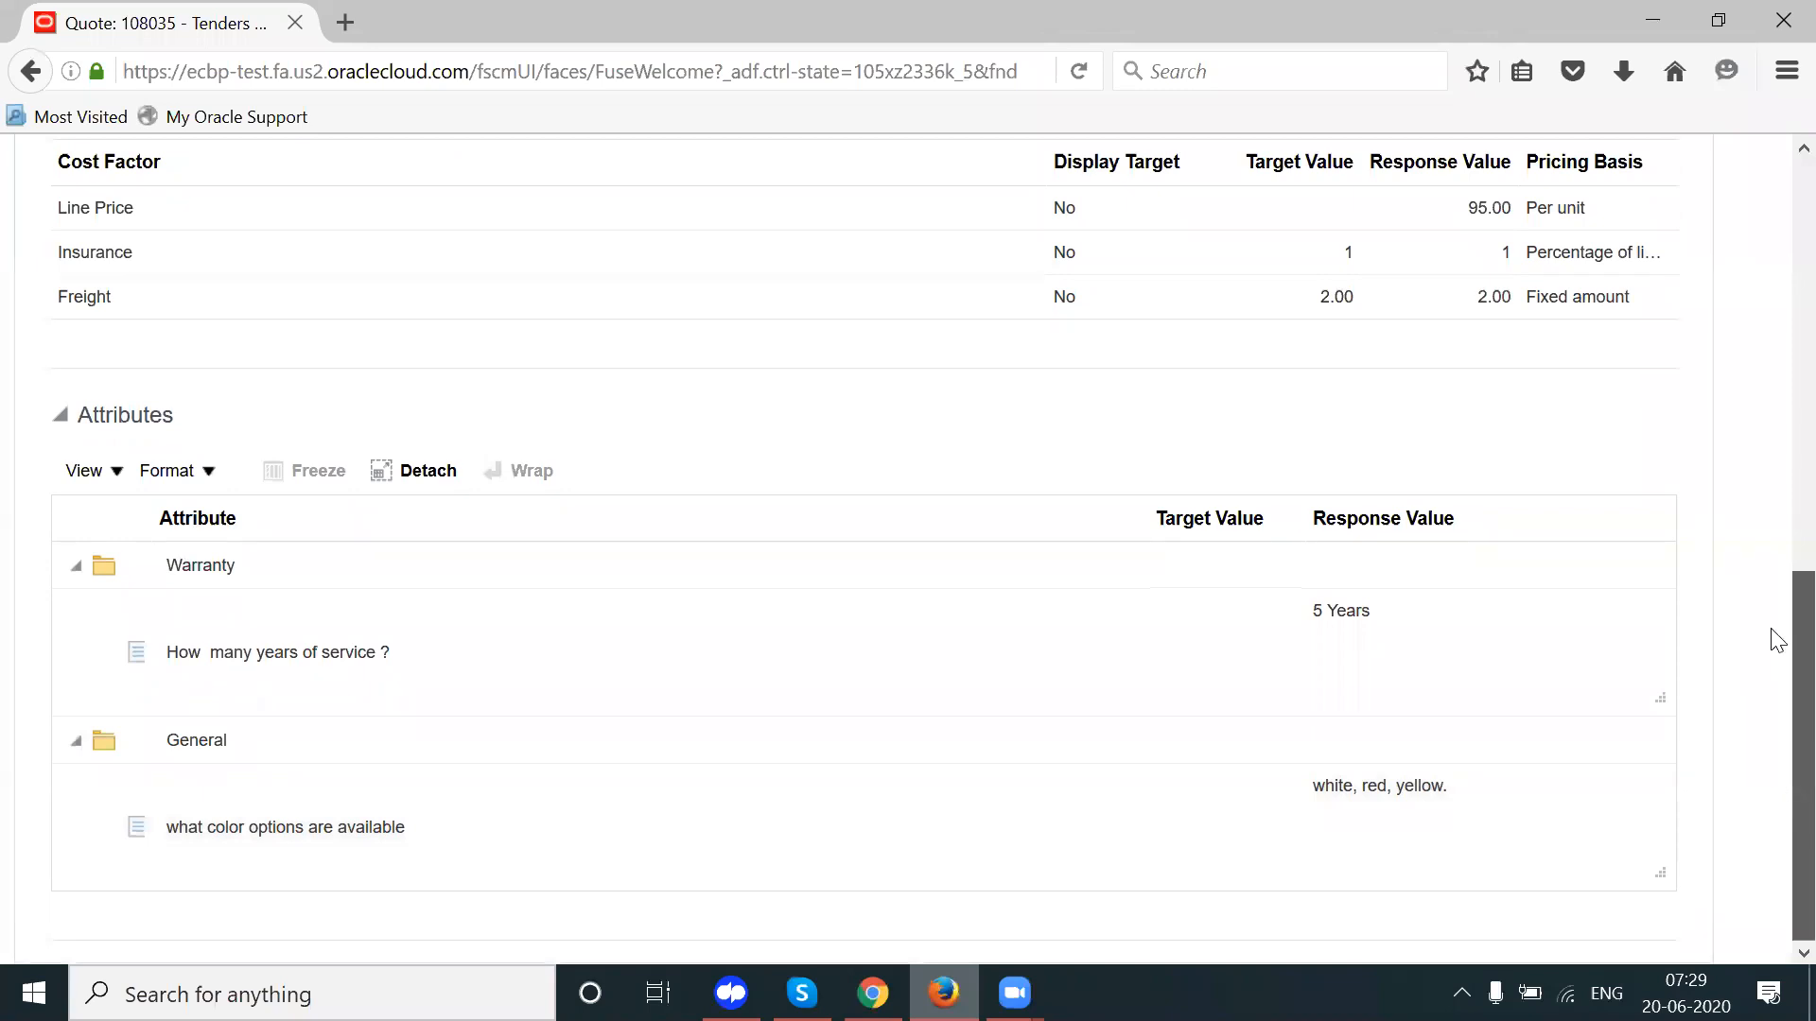
scroll(1771, 473, up, 7)
click(1644, 287)
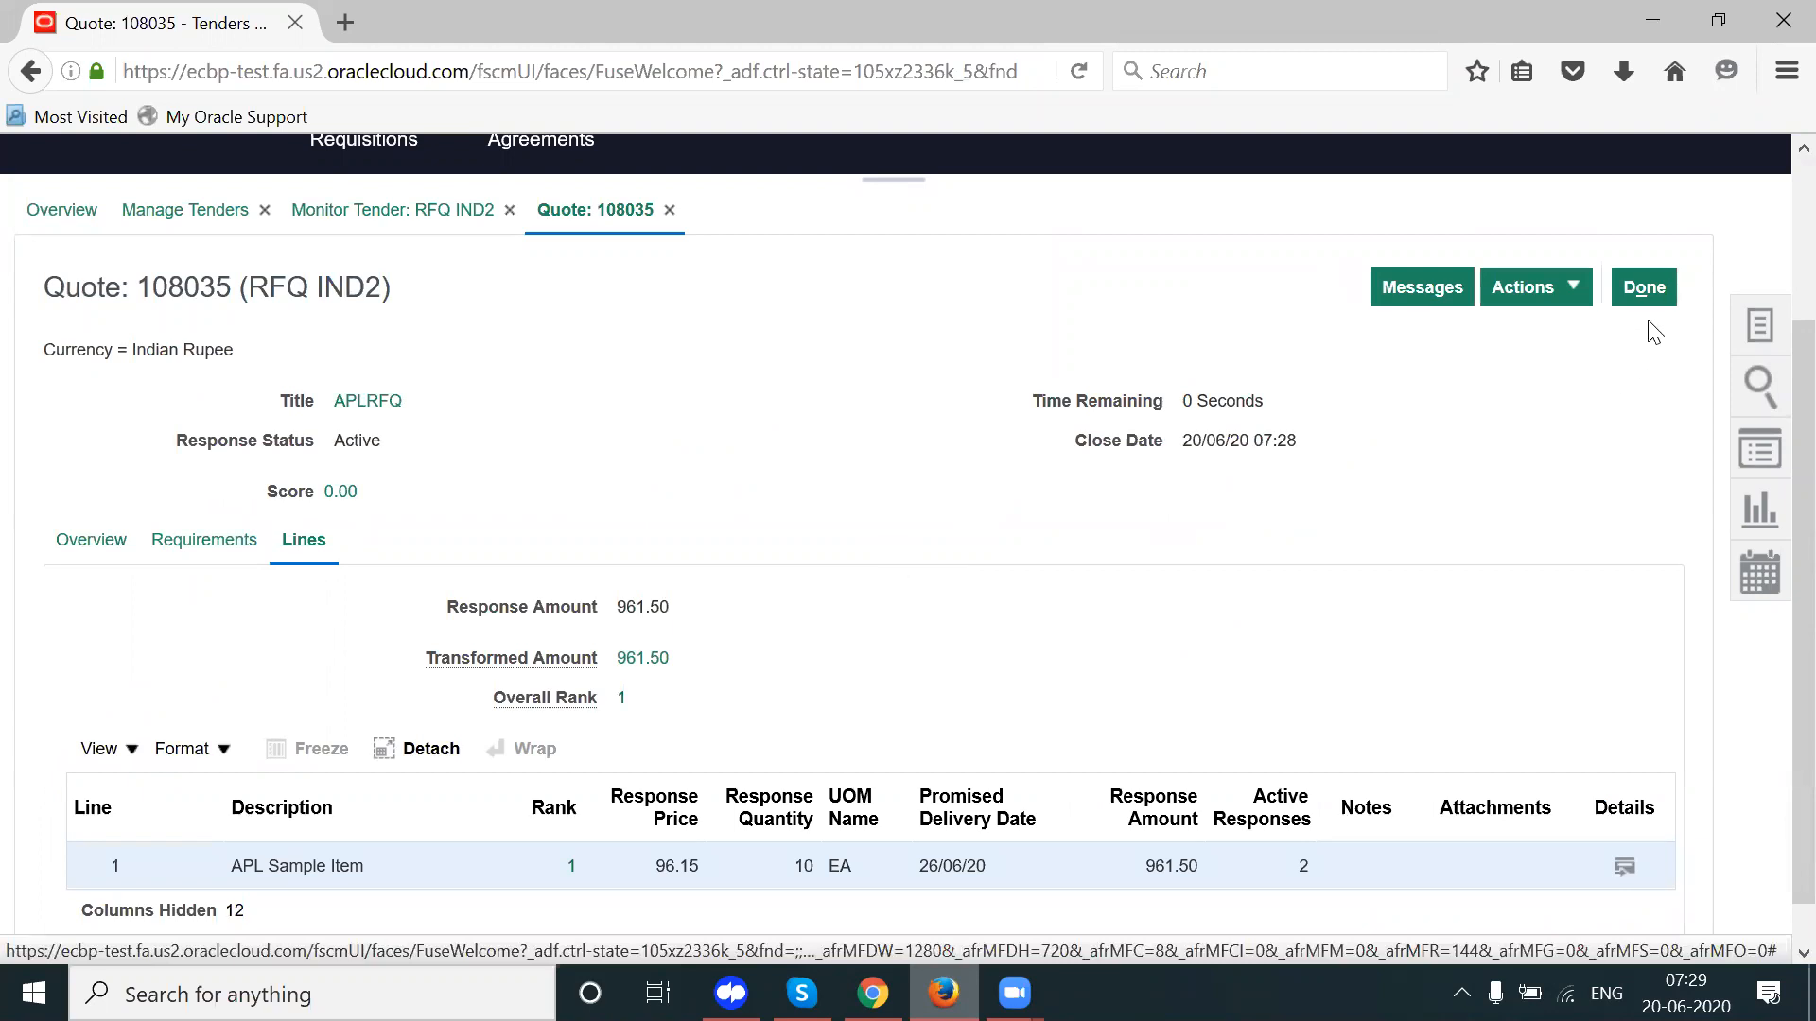
Step: Return to RFQ IND2's monitoring page, note APL IND Supplier ranked first, and open Award options
click(1640, 286)
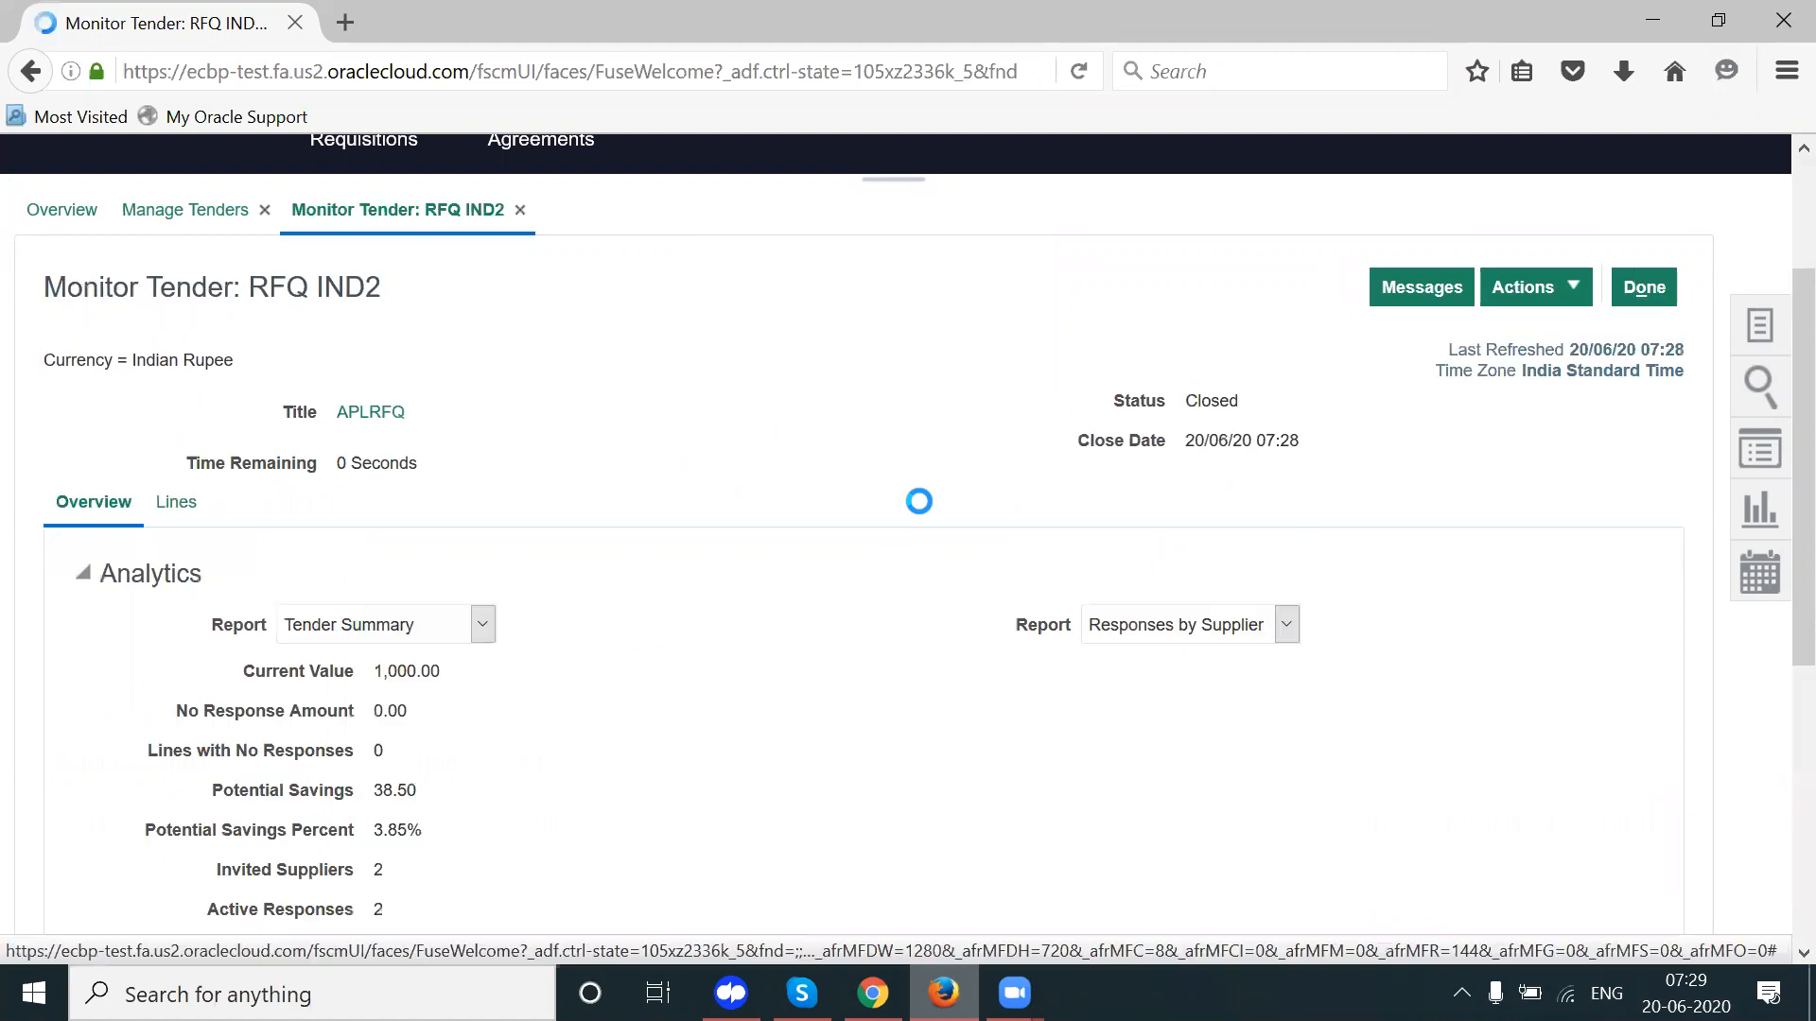
scroll(1771, 375, down, 5)
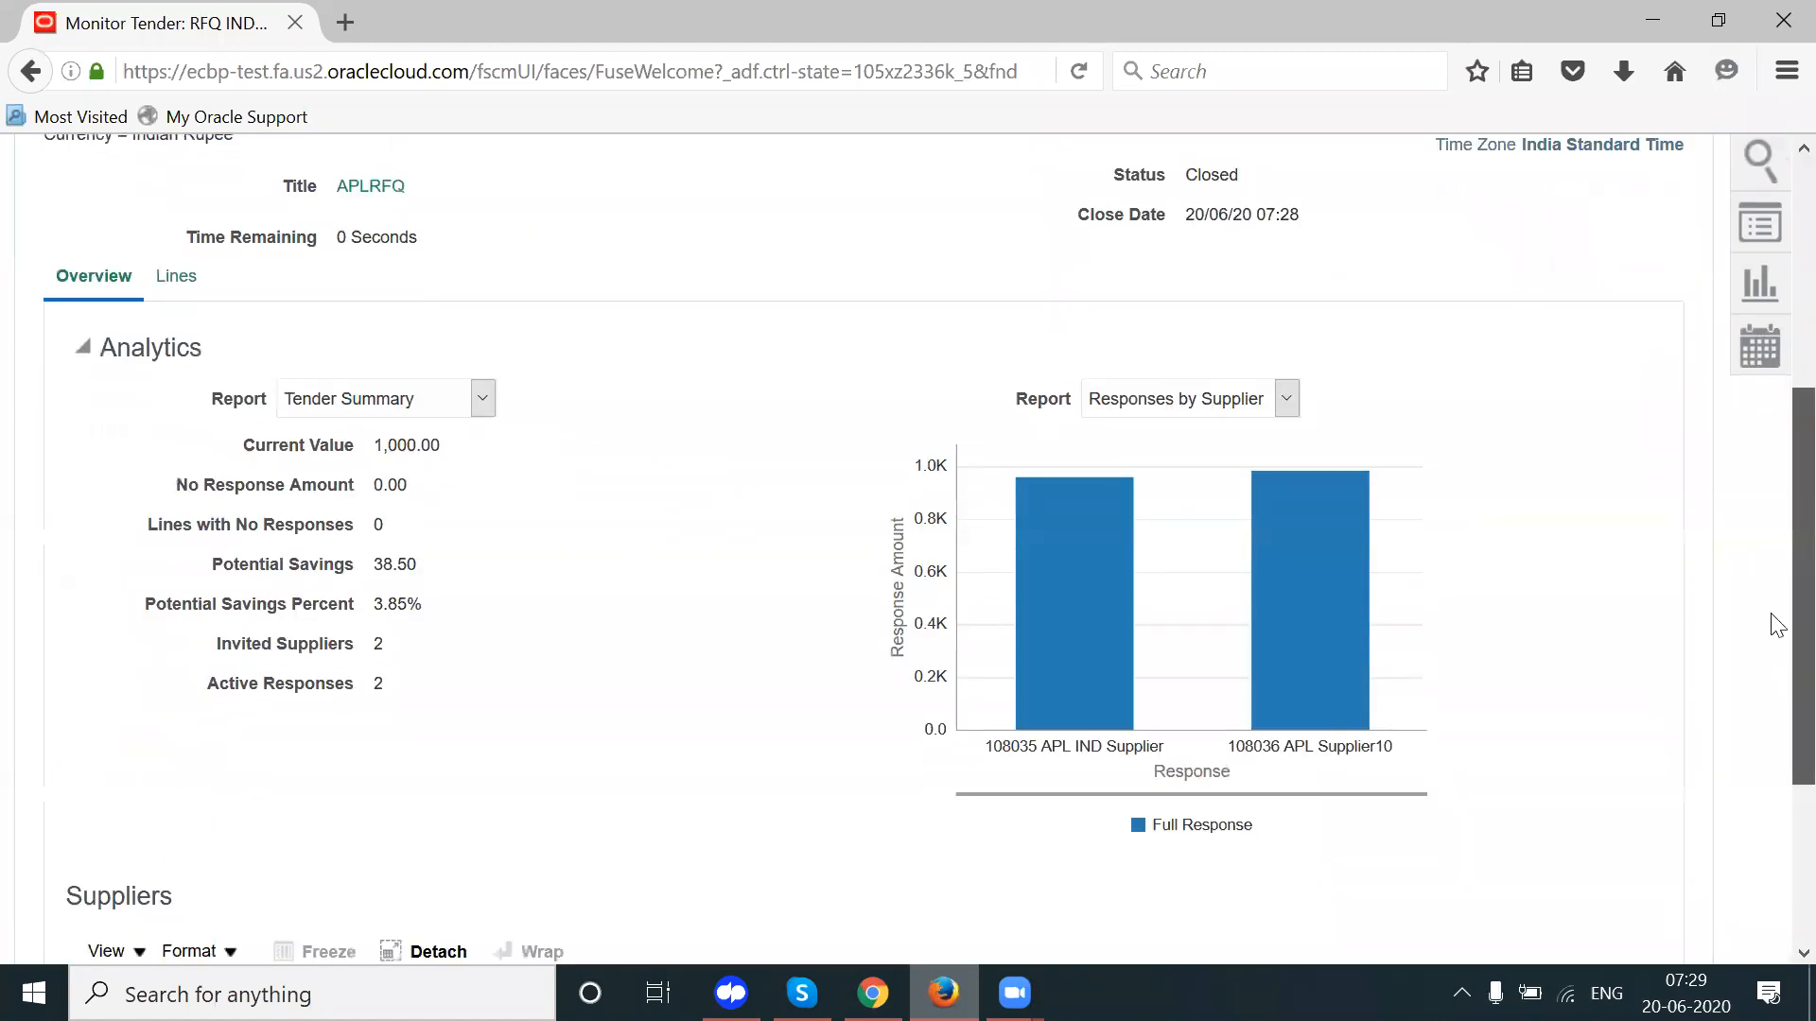
double_click(894, 816)
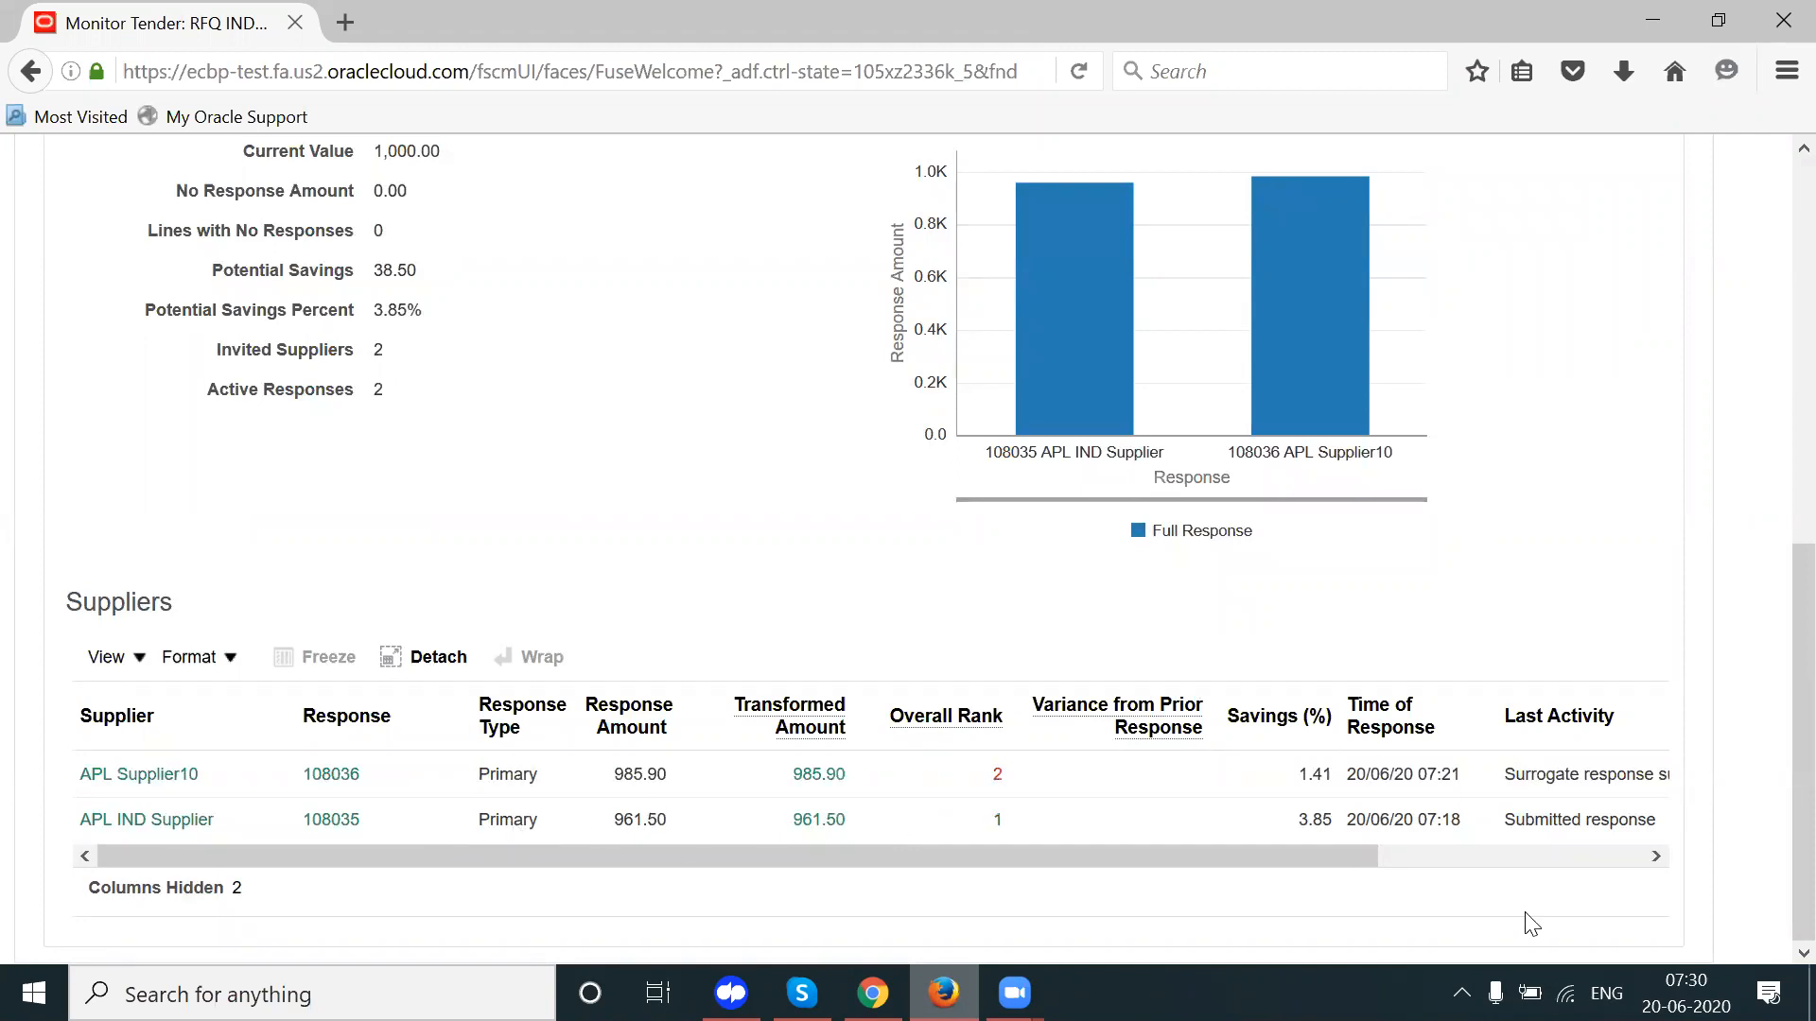
scroll(1771, 501, up, 4)
scroll(1771, 486, up, 3)
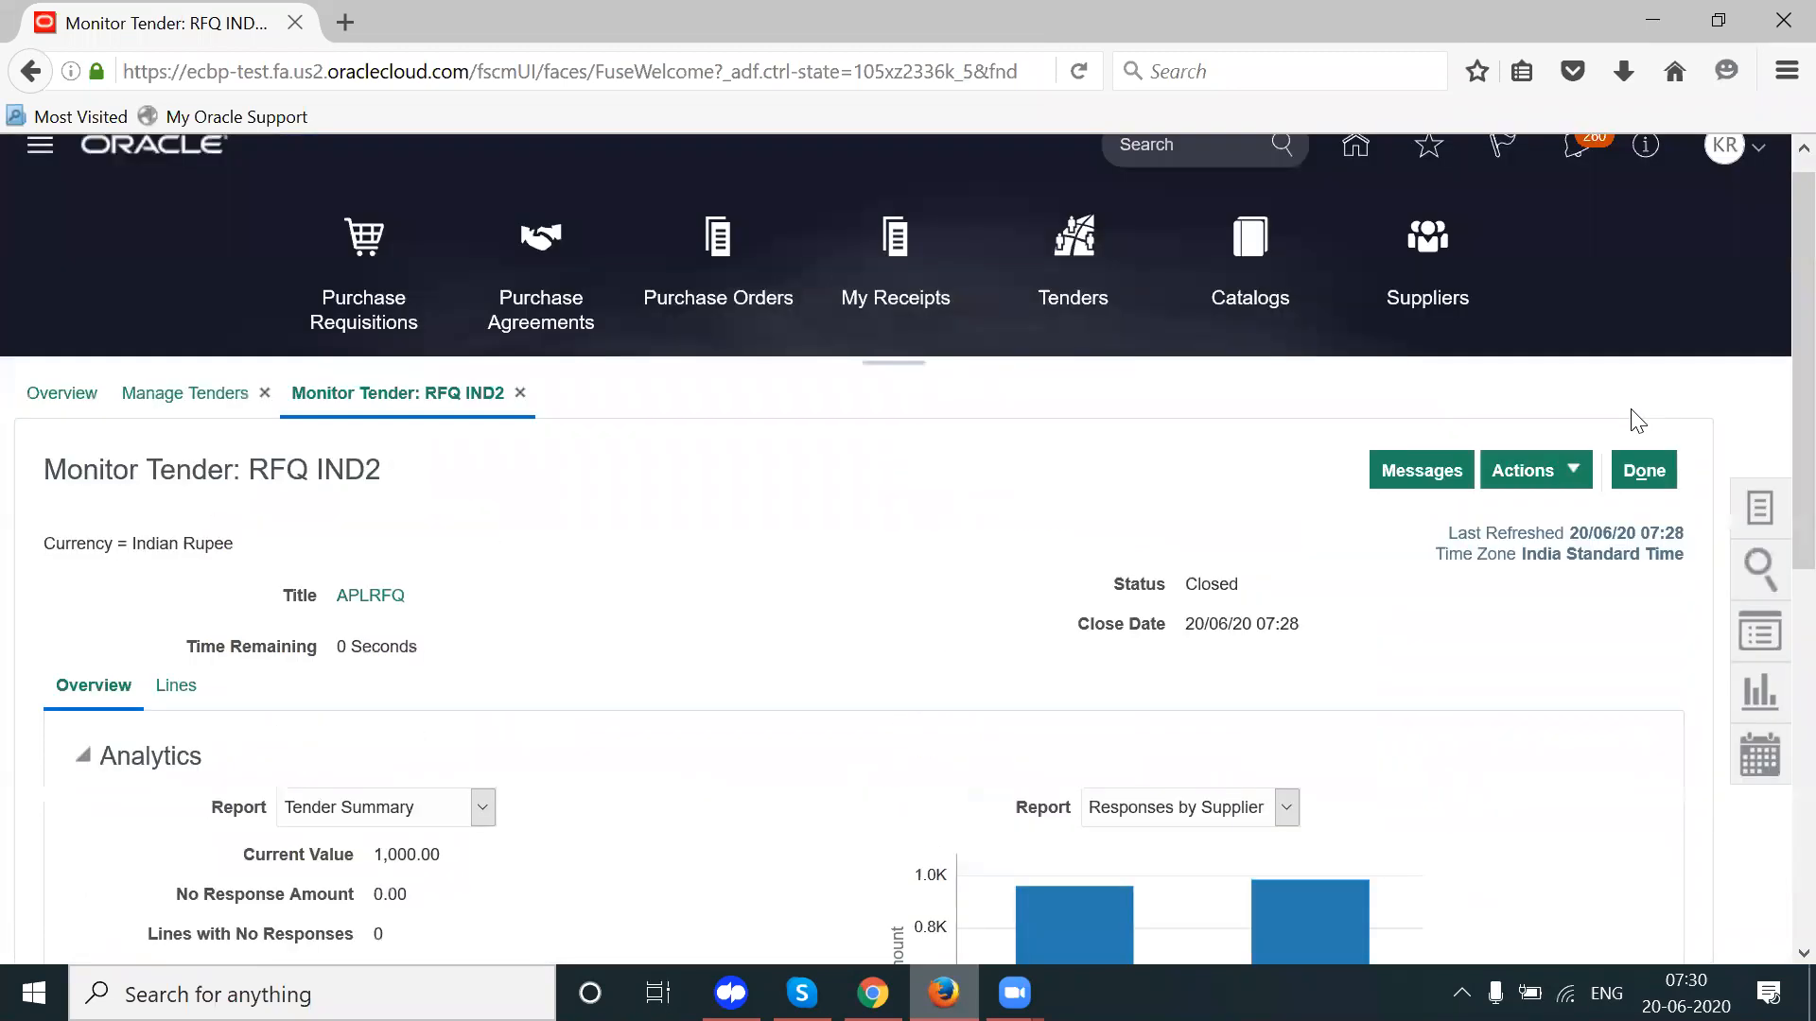
click(1549, 462)
mouse_move(1547, 519)
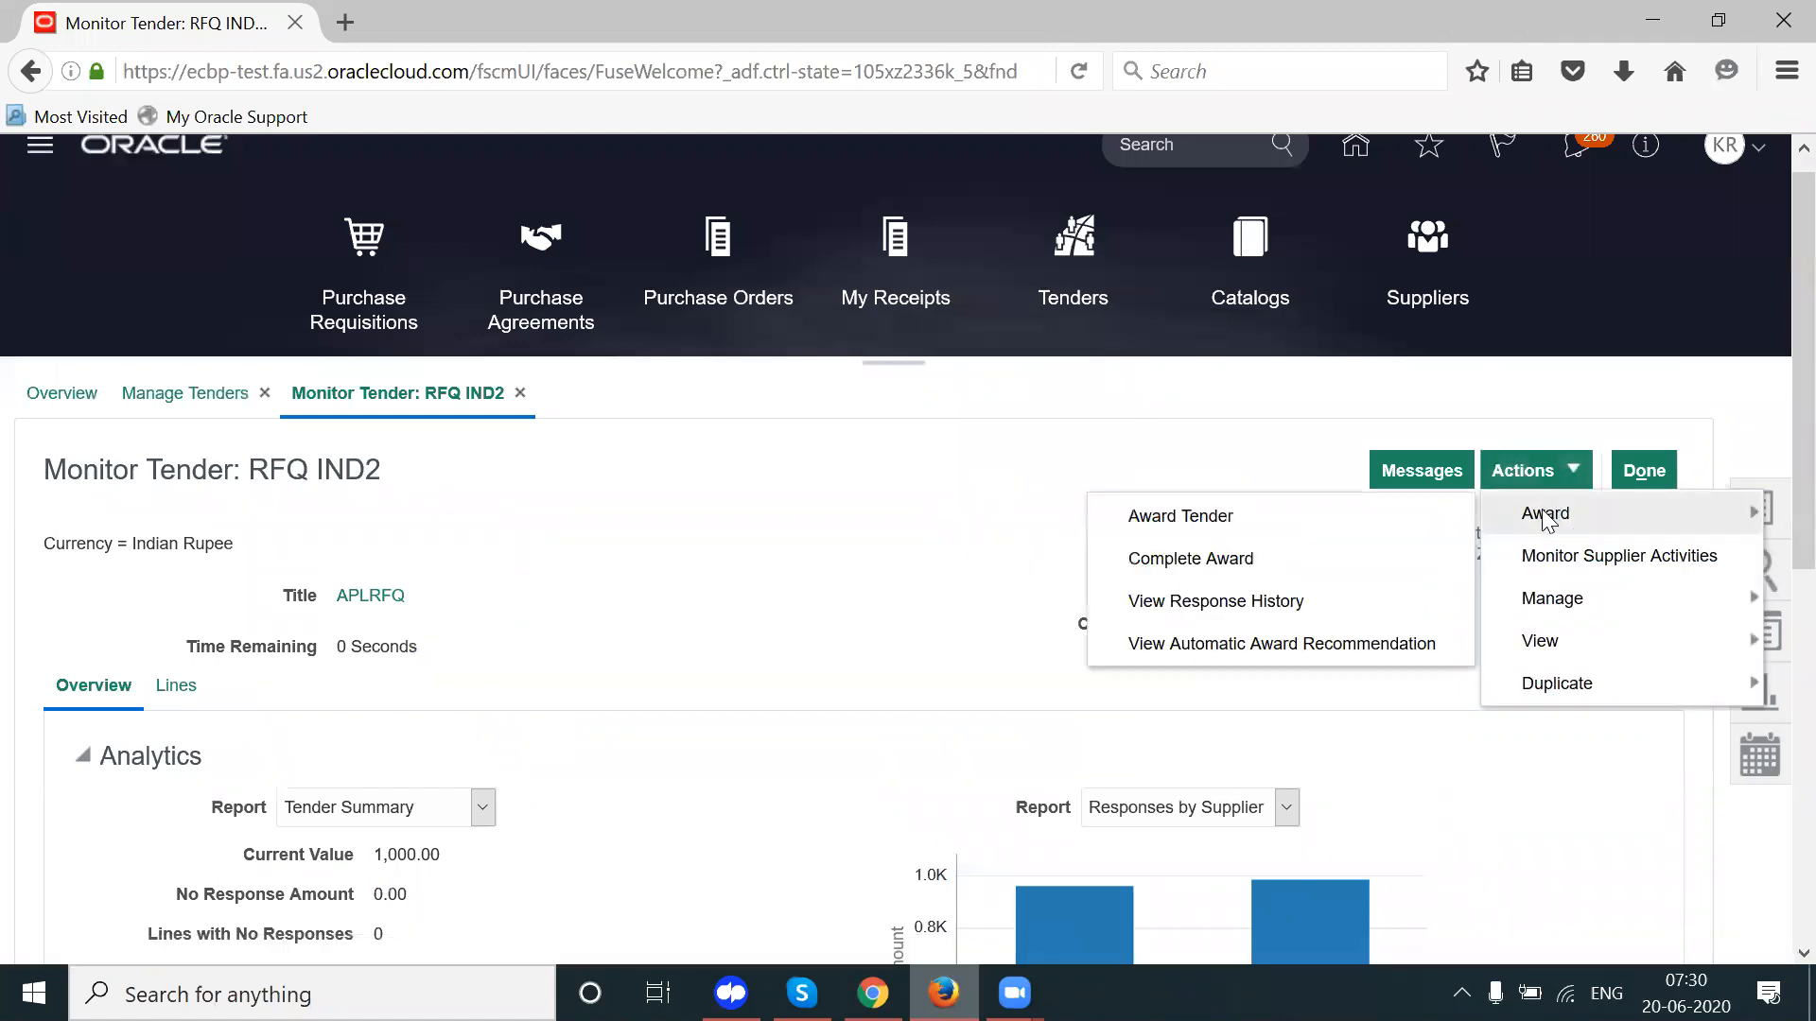
Step: Open Award Tender for RFQ IND2 at 0% progress with both suppliers shortlisted, and bring up its Actions menu
click(1257, 522)
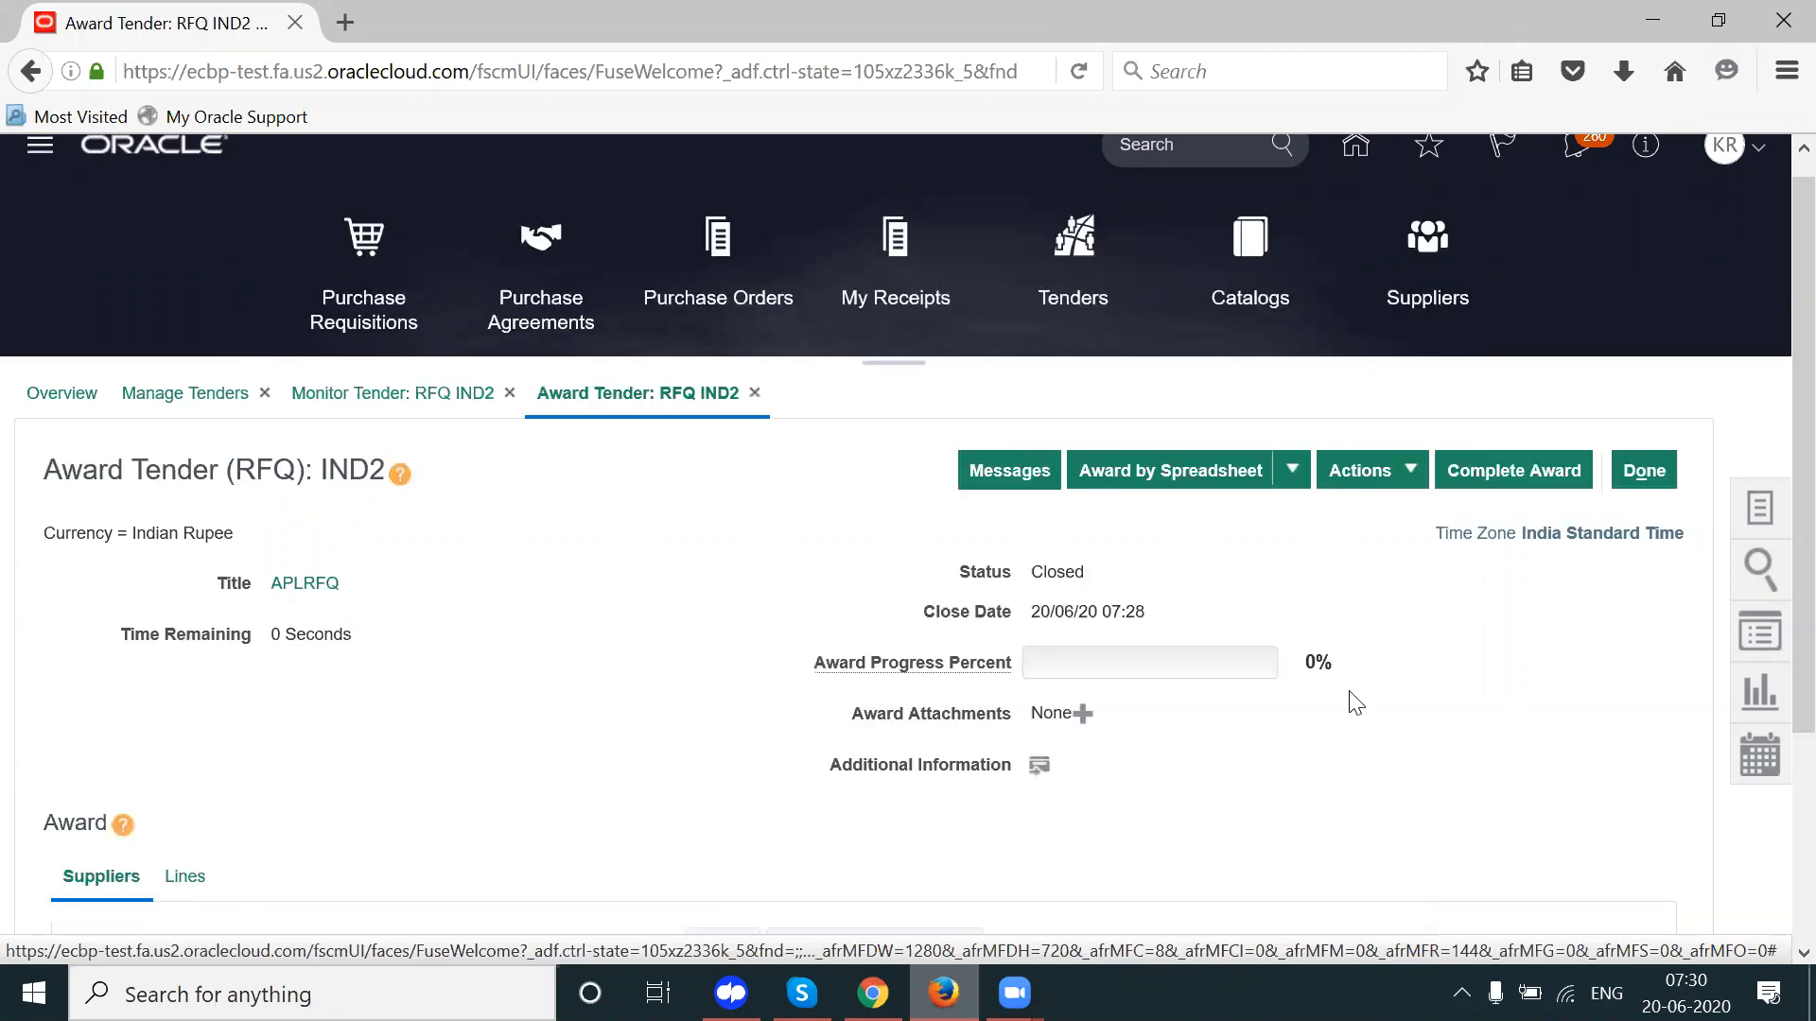
scroll(1771, 539, down, 3)
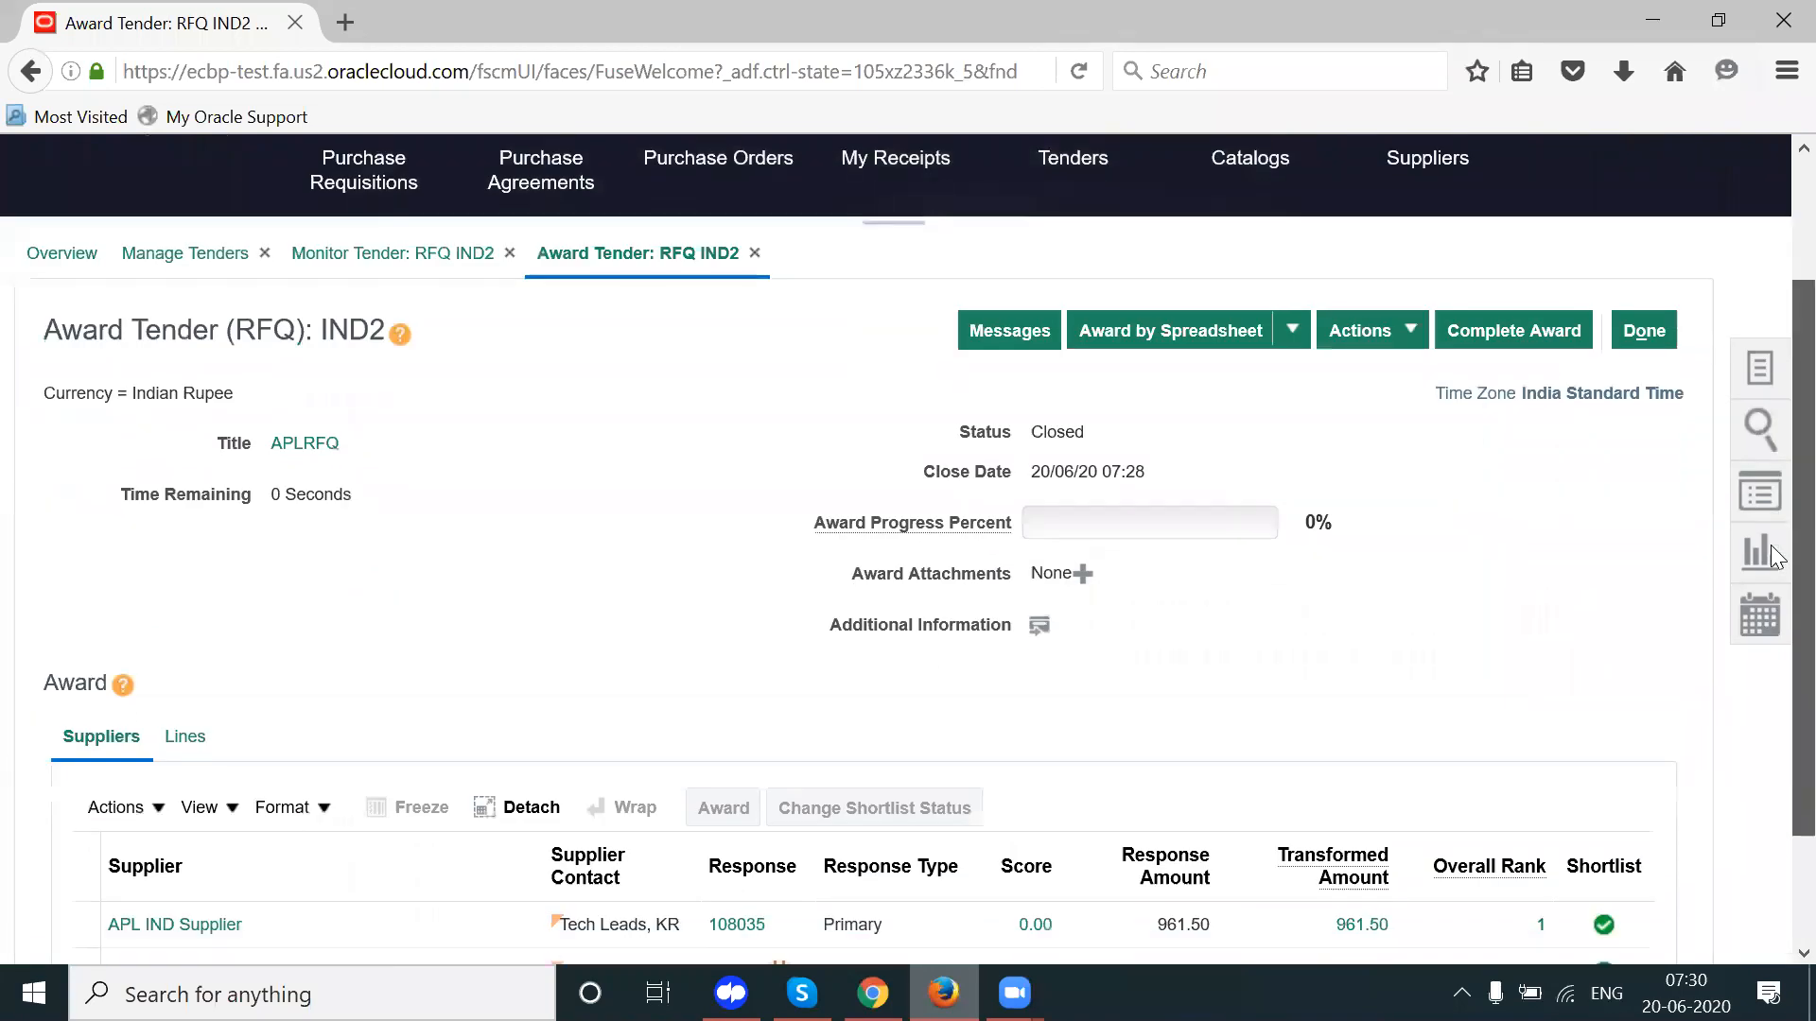
scroll(1771, 556, down, 2)
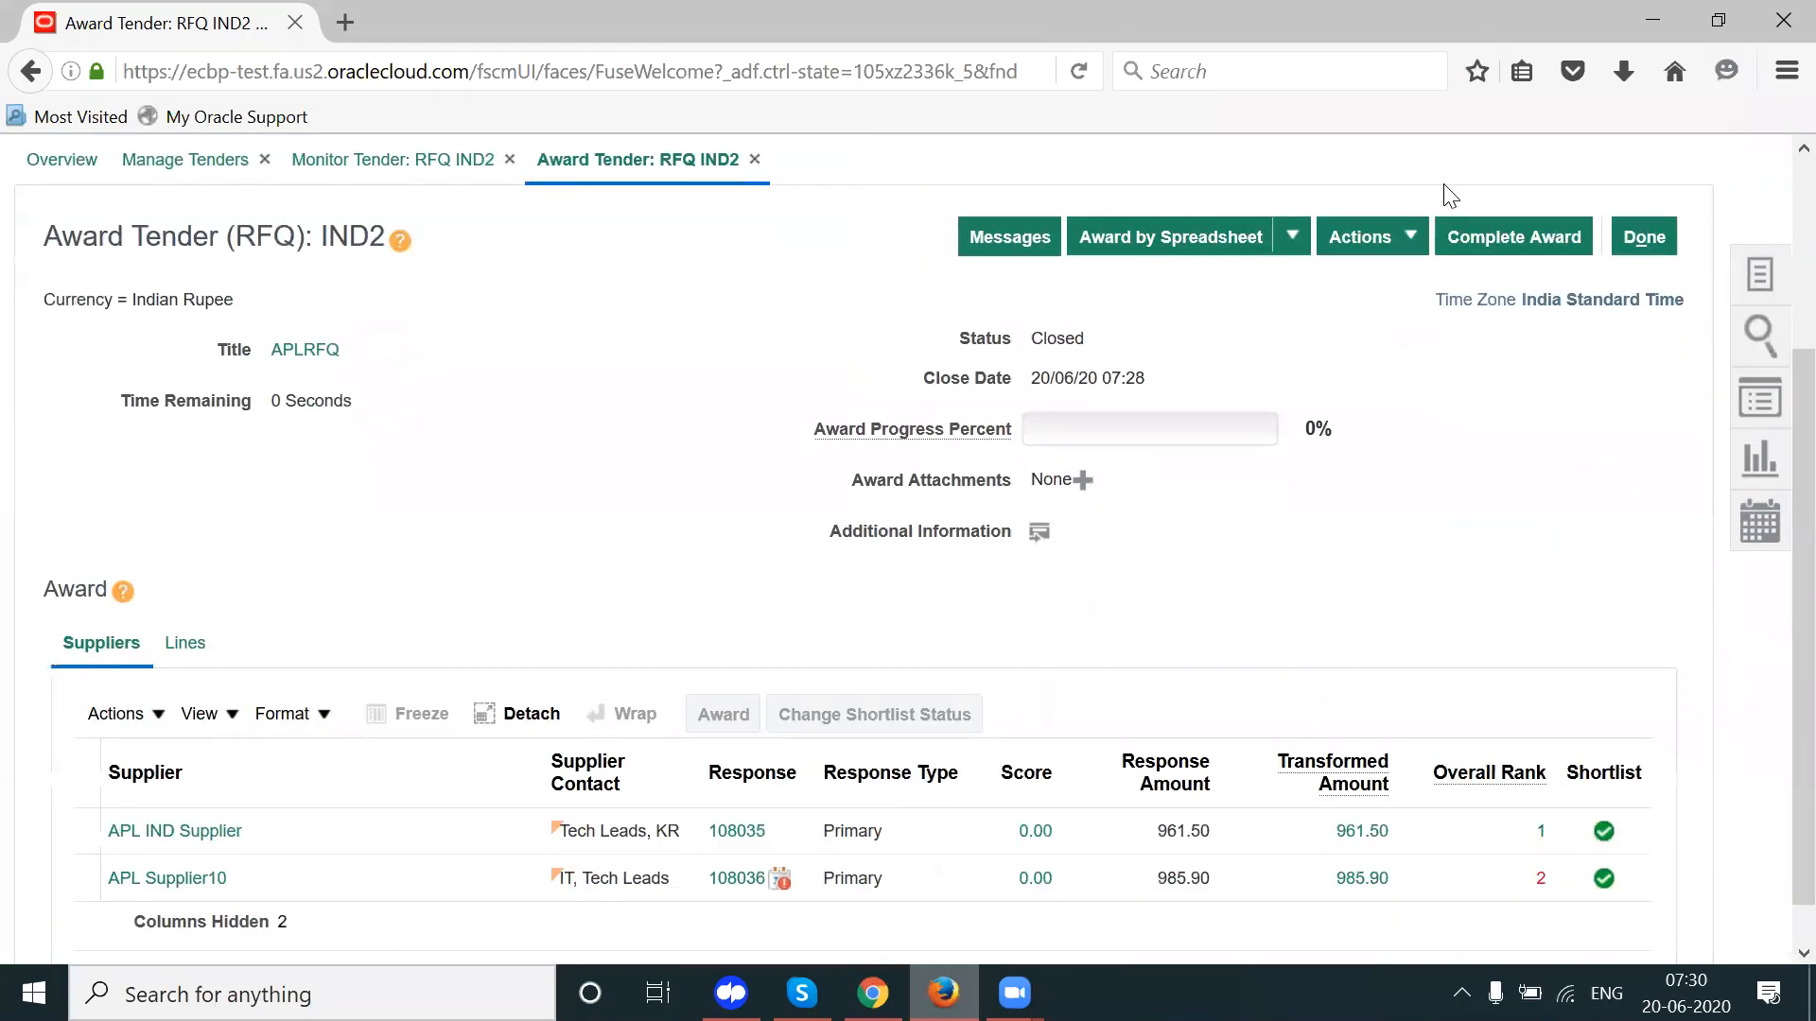
click(1386, 239)
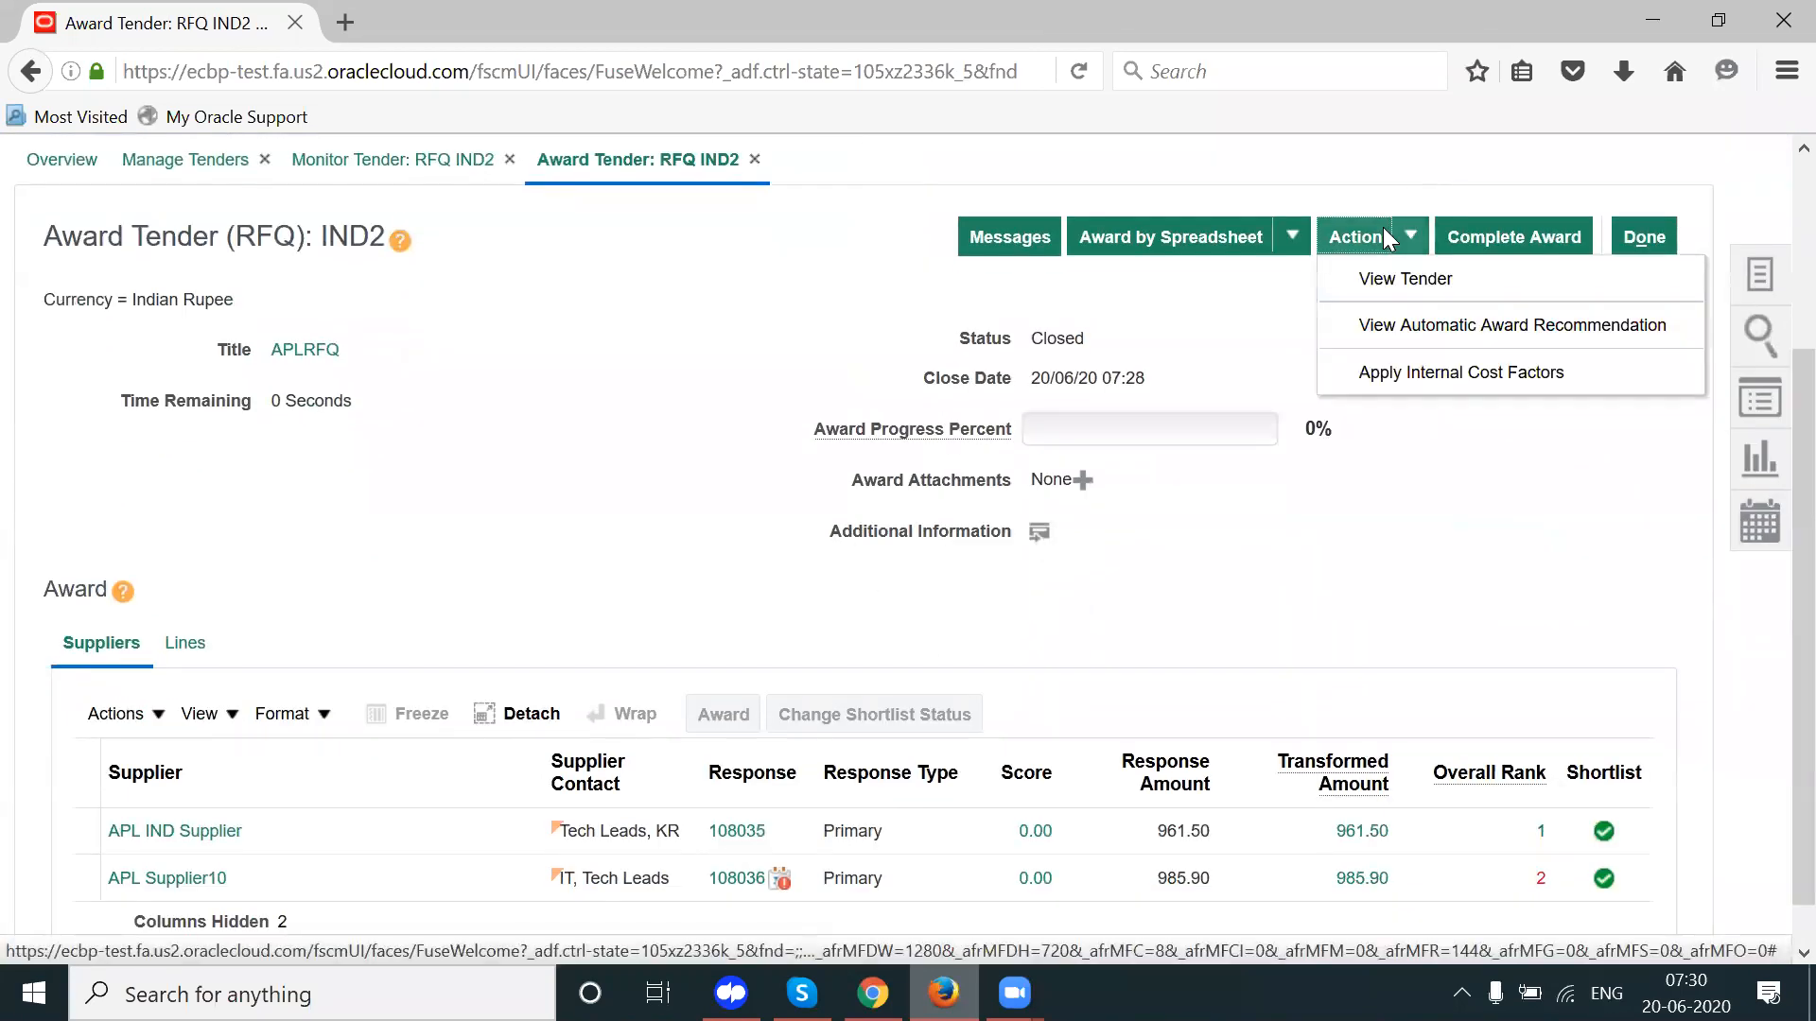
Step: View the automatic recommendation: APL IND Supplier at 961.50, saving 38.50 (3.85%)
click(1413, 331)
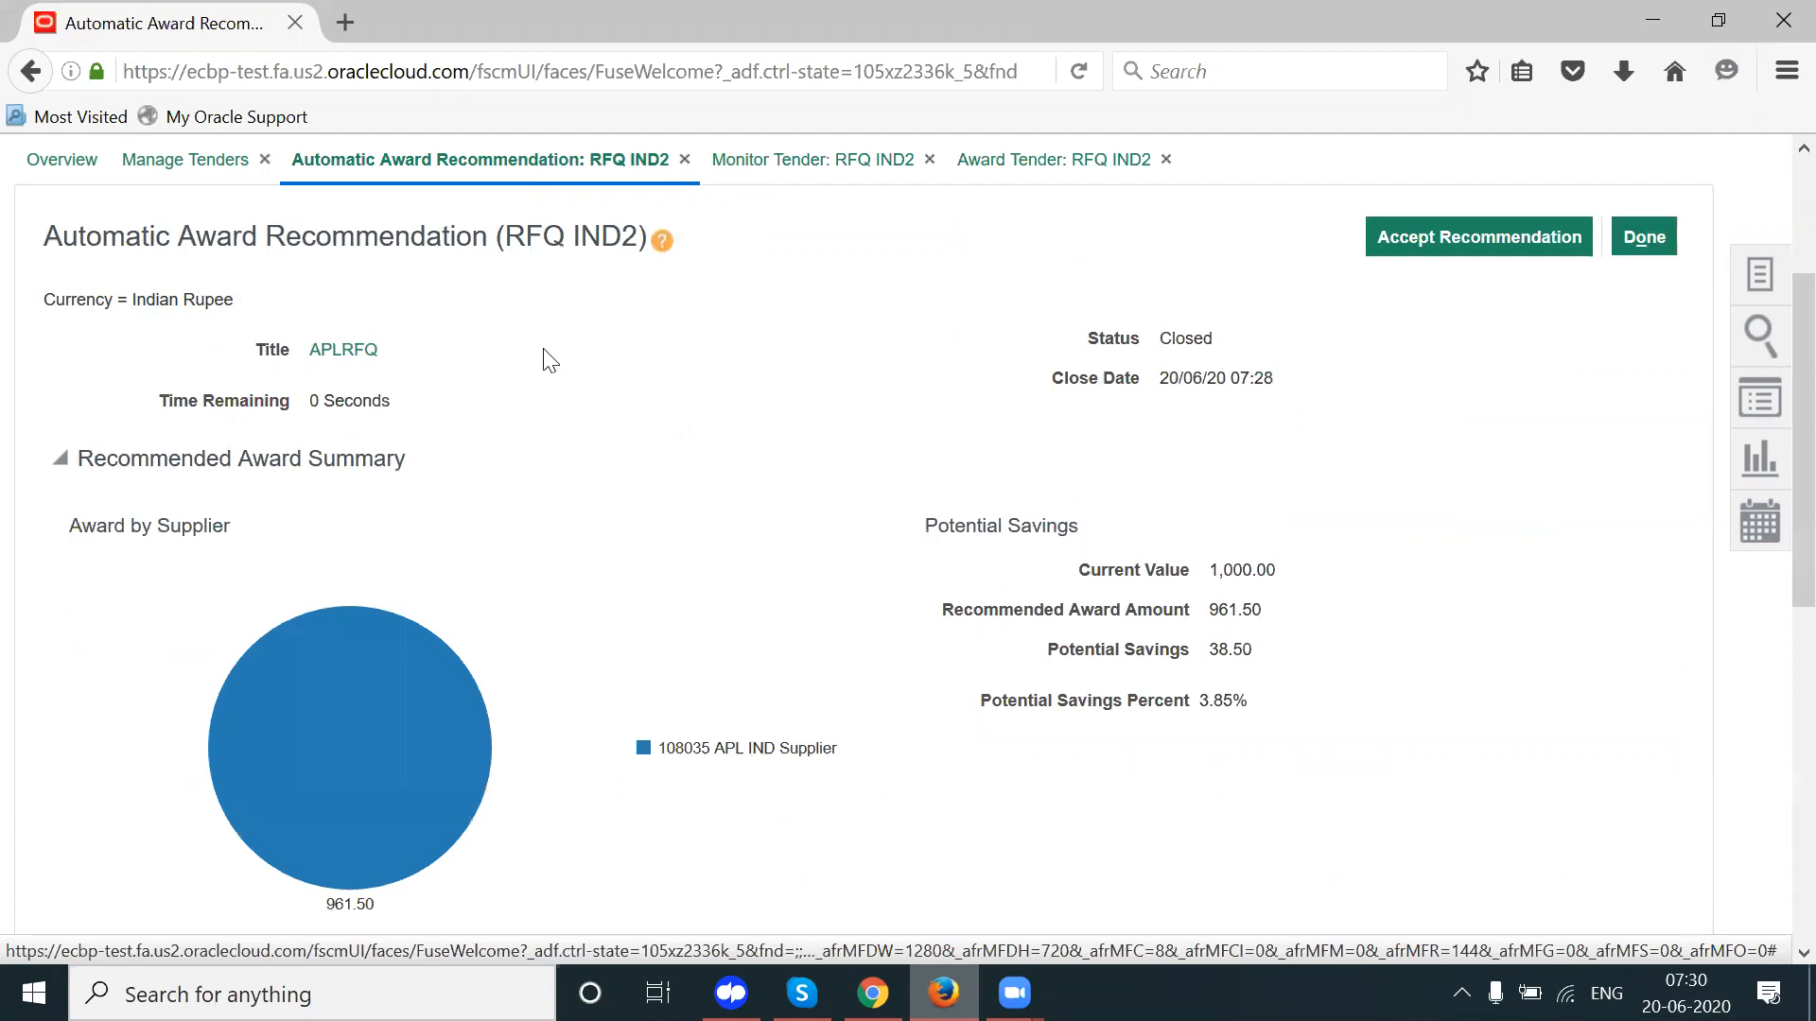
scroll(1770, 407, down, 5)
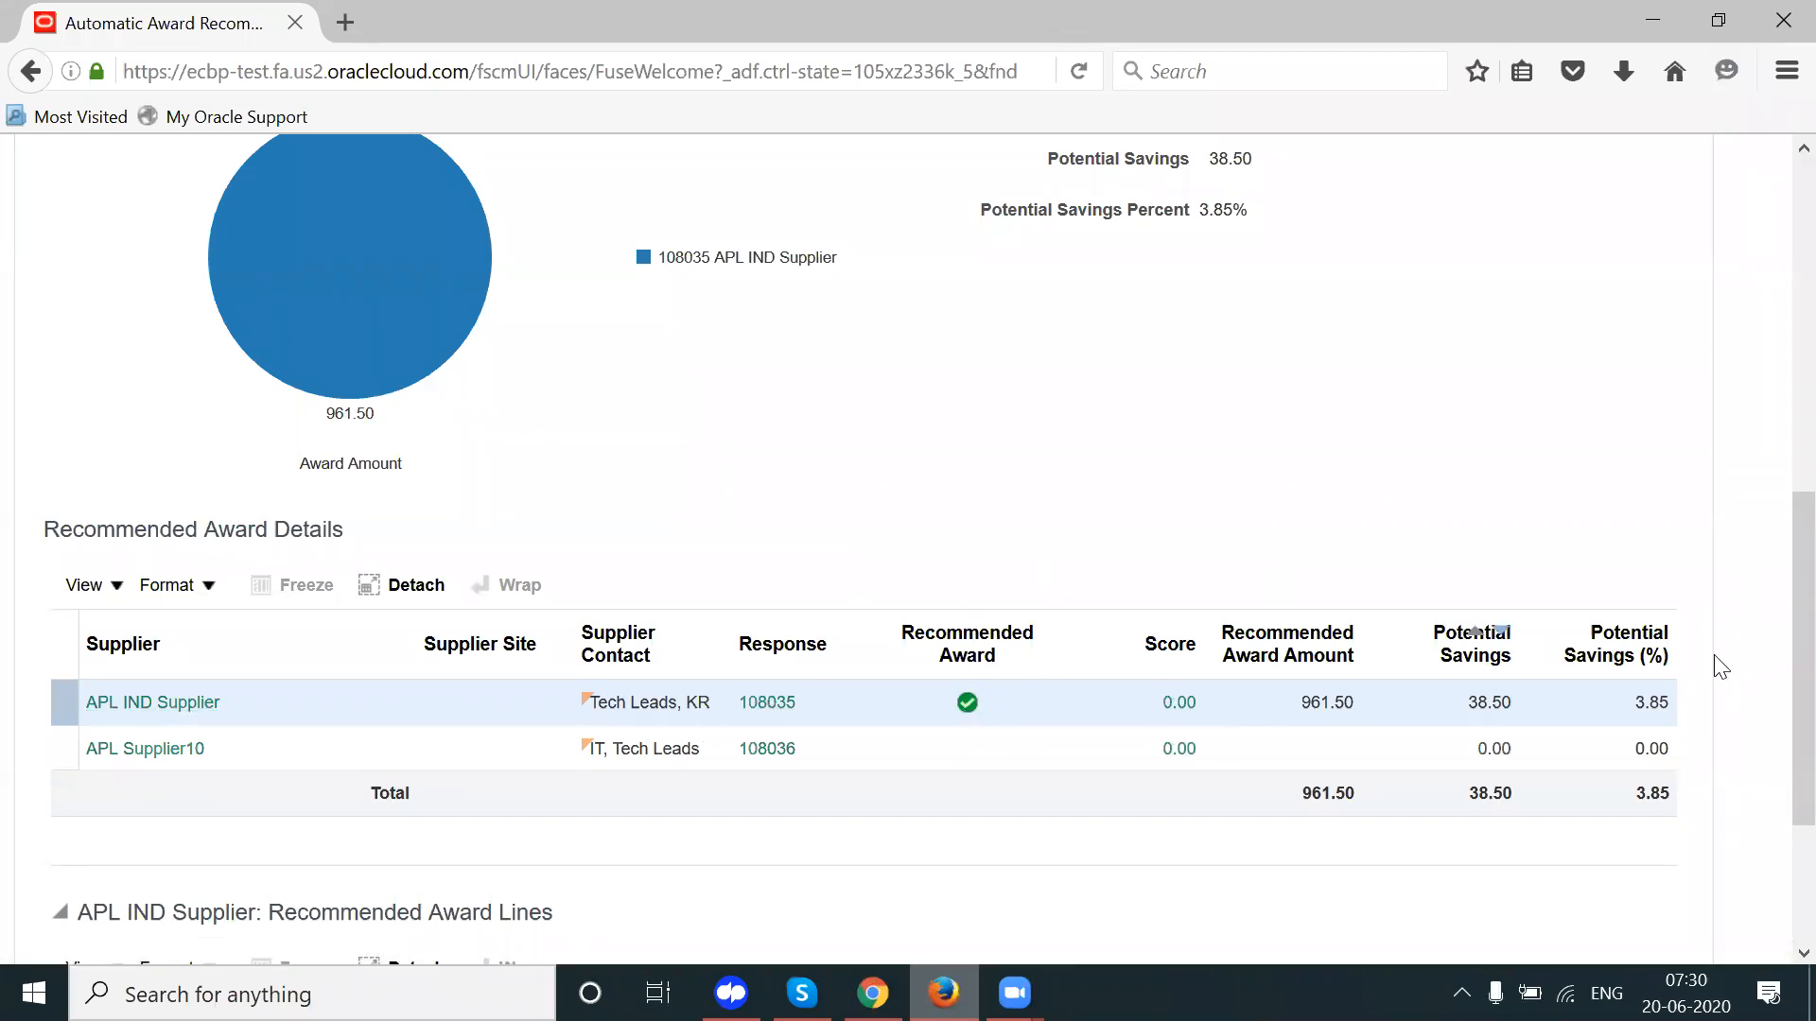
scroll(1775, 756, down, 1)
scroll(1776, 774, down, 1)
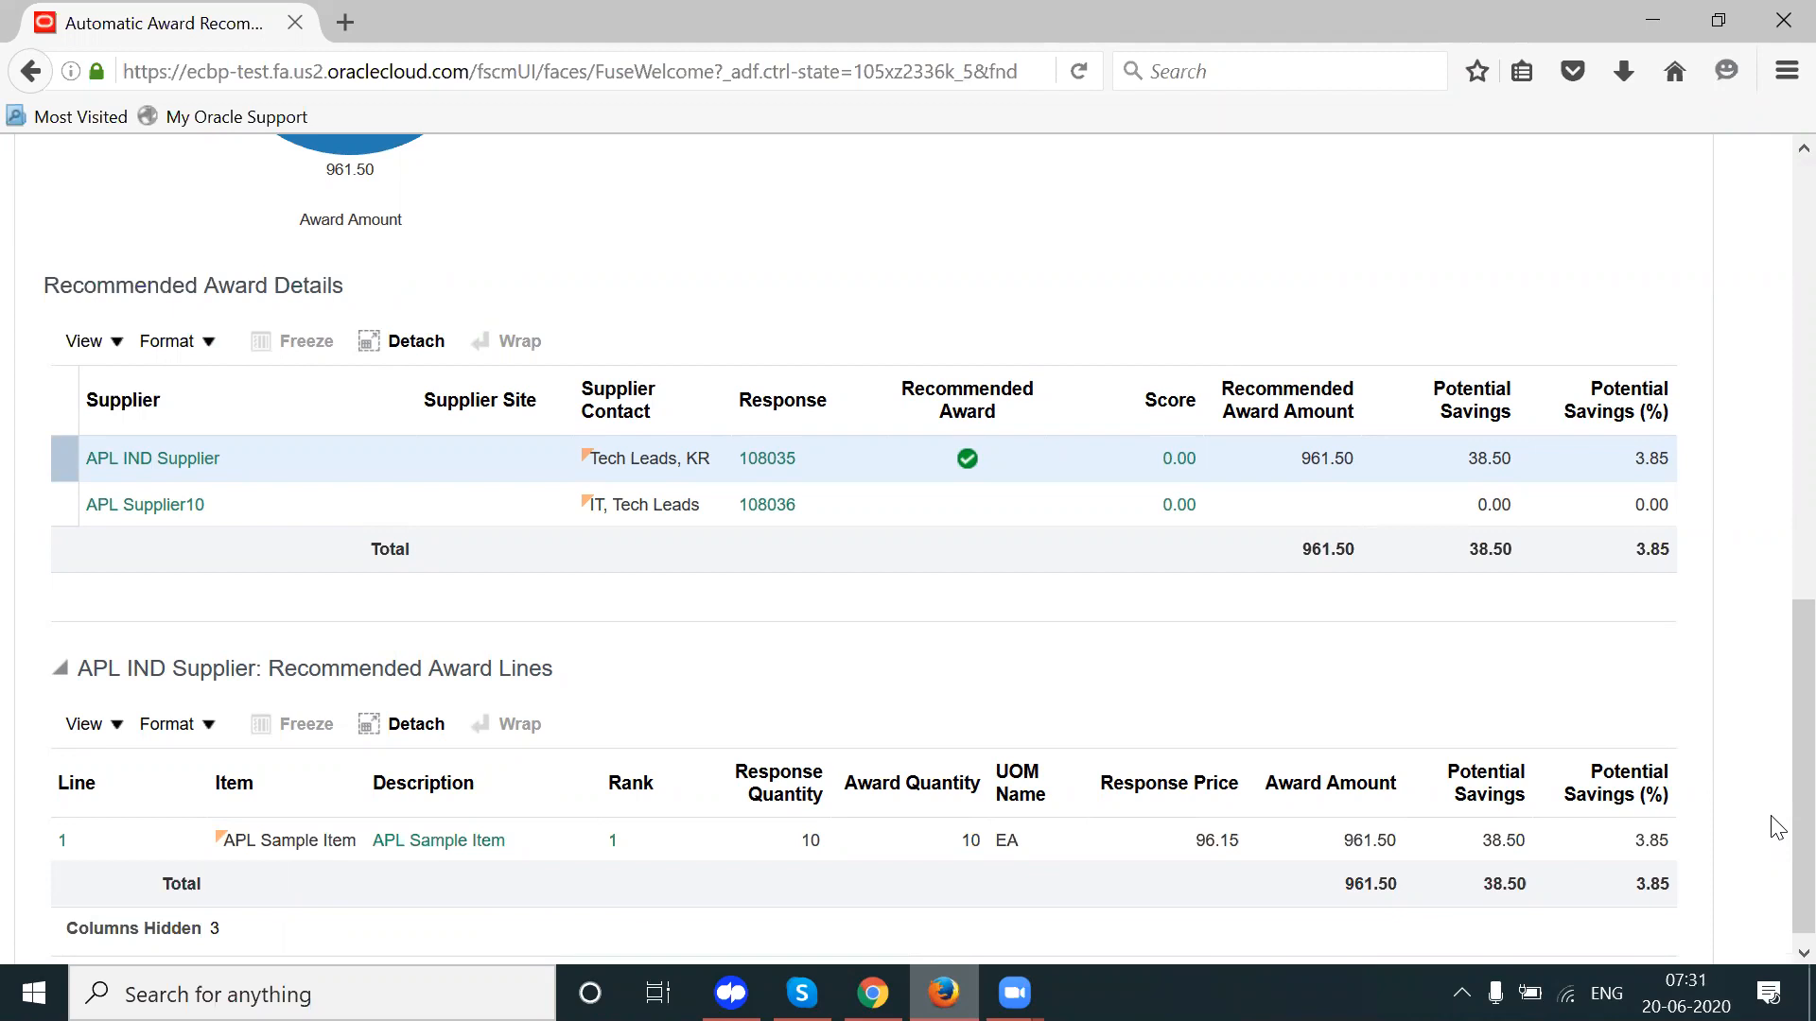
scroll(1777, 828, up, 1)
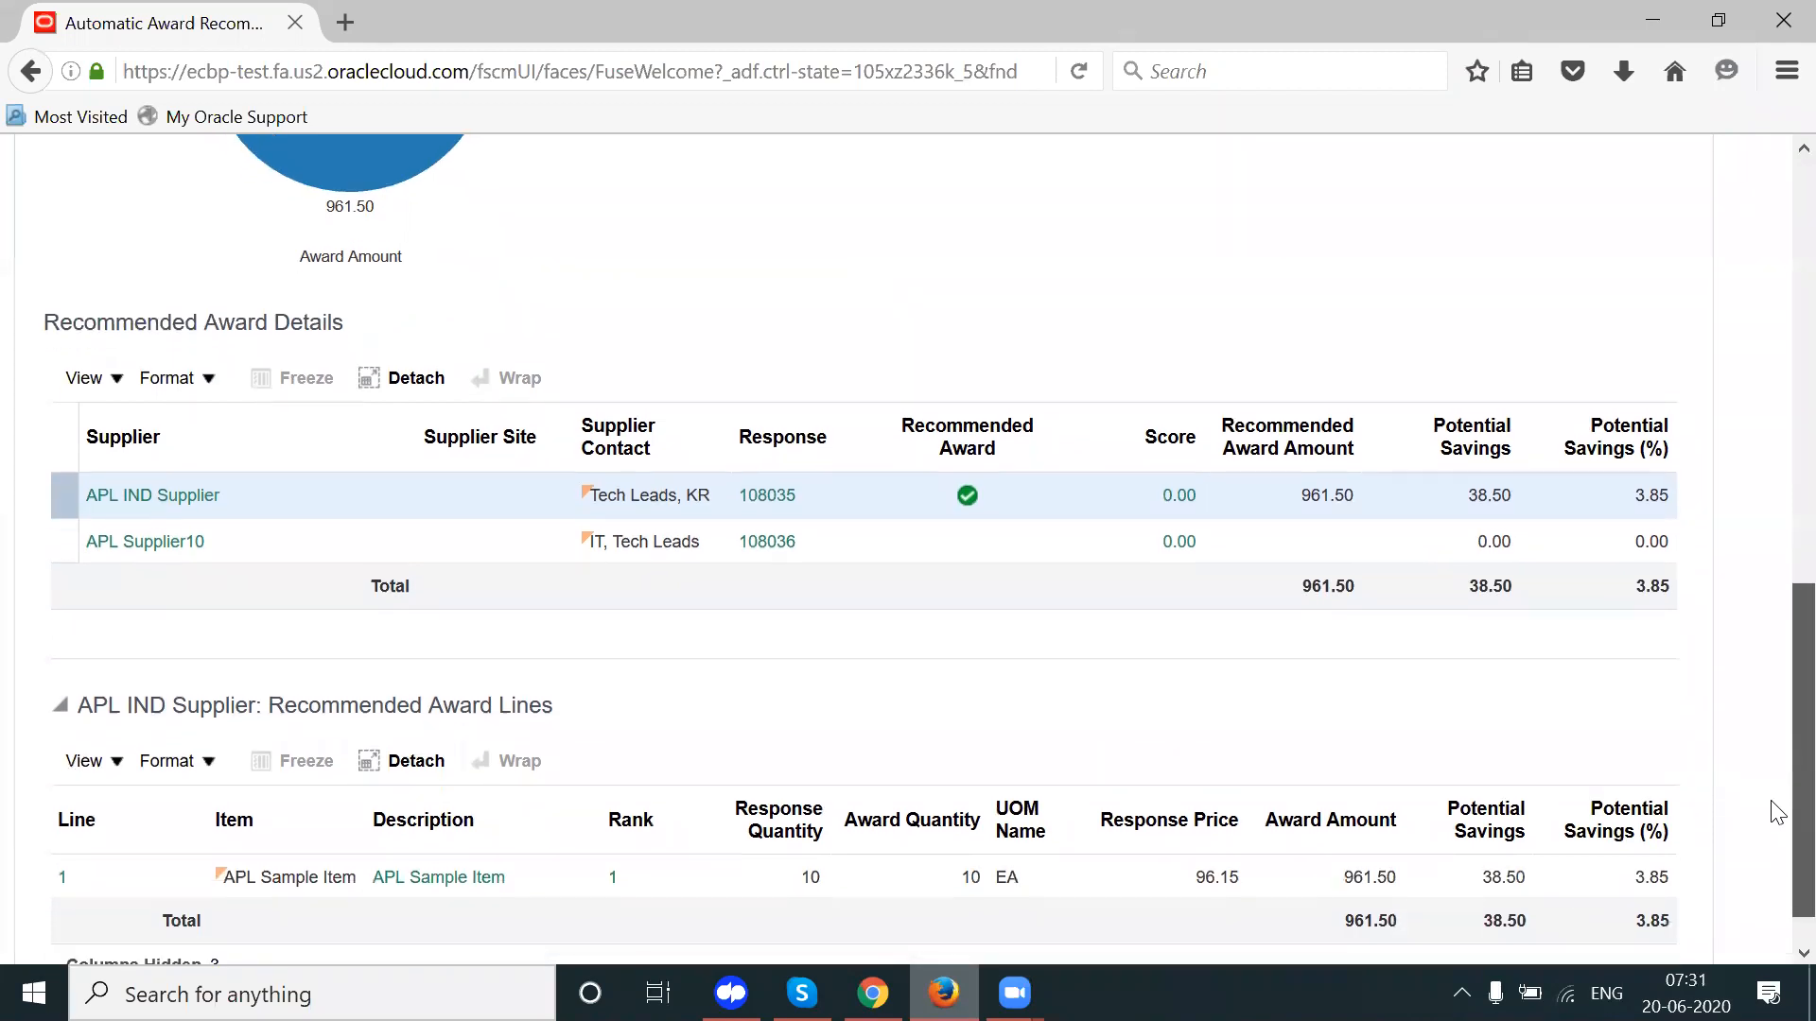
scroll(1771, 615, up, 10)
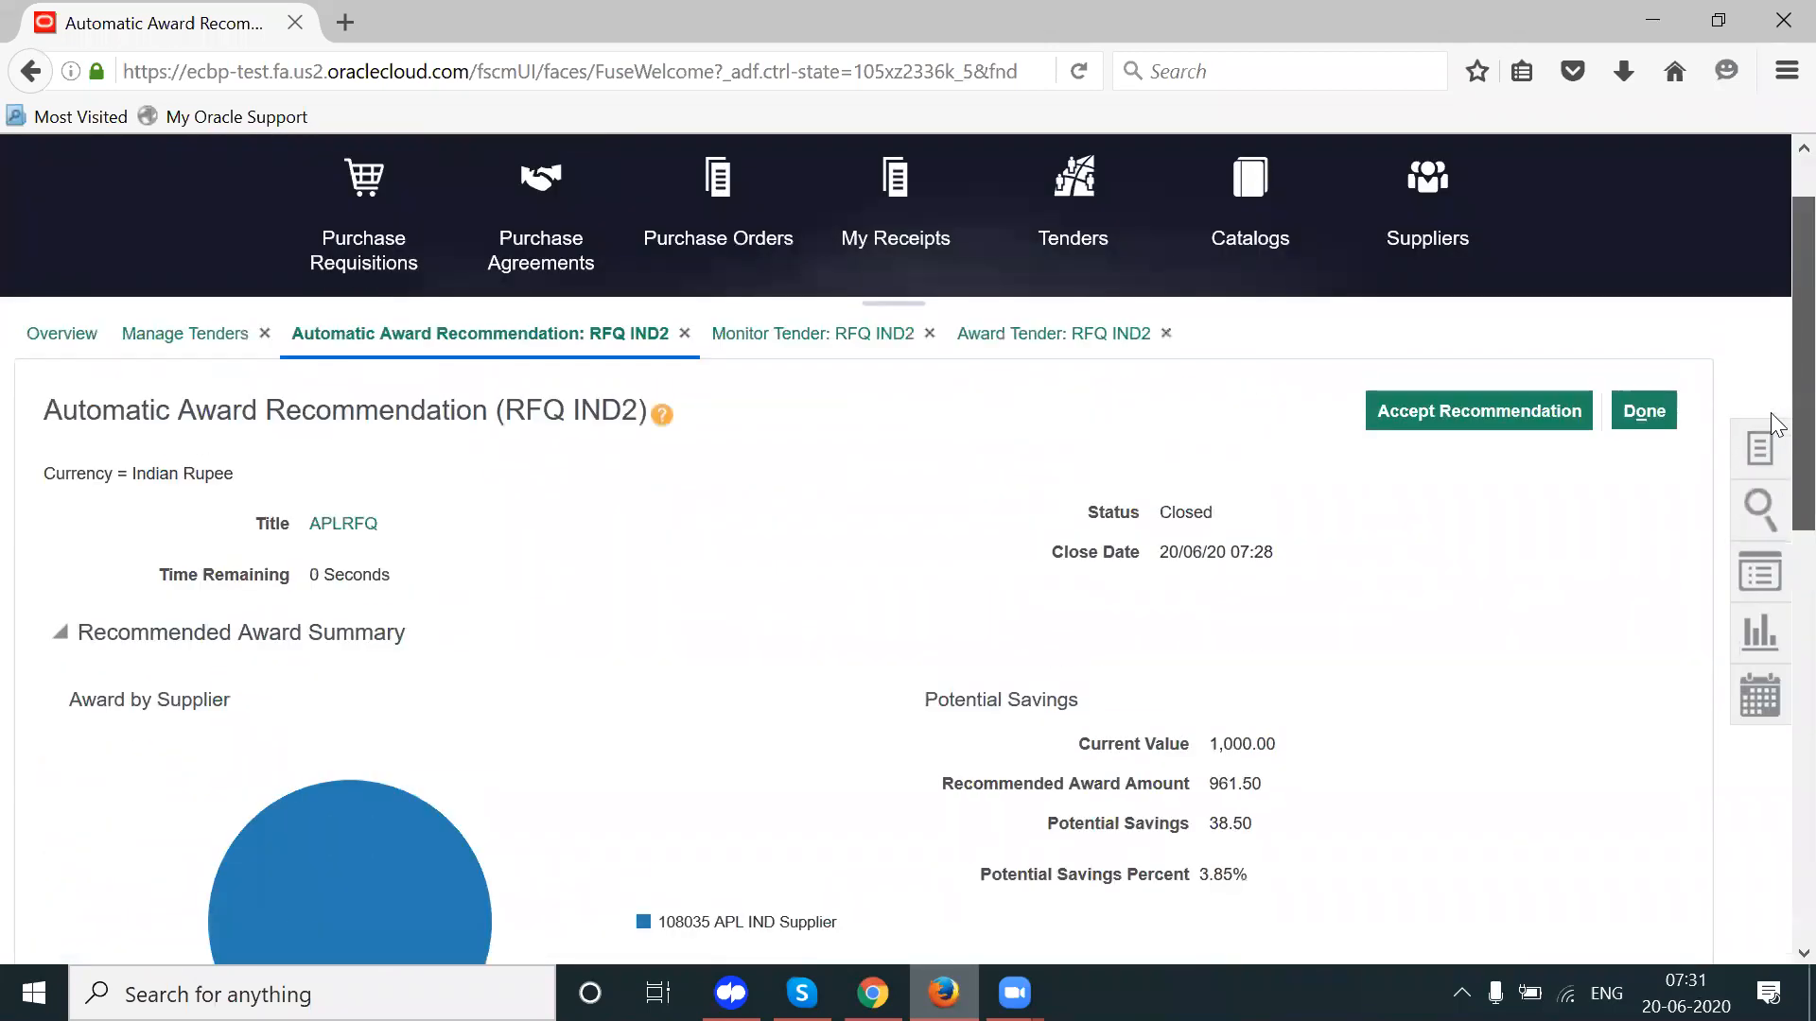
click(1430, 413)
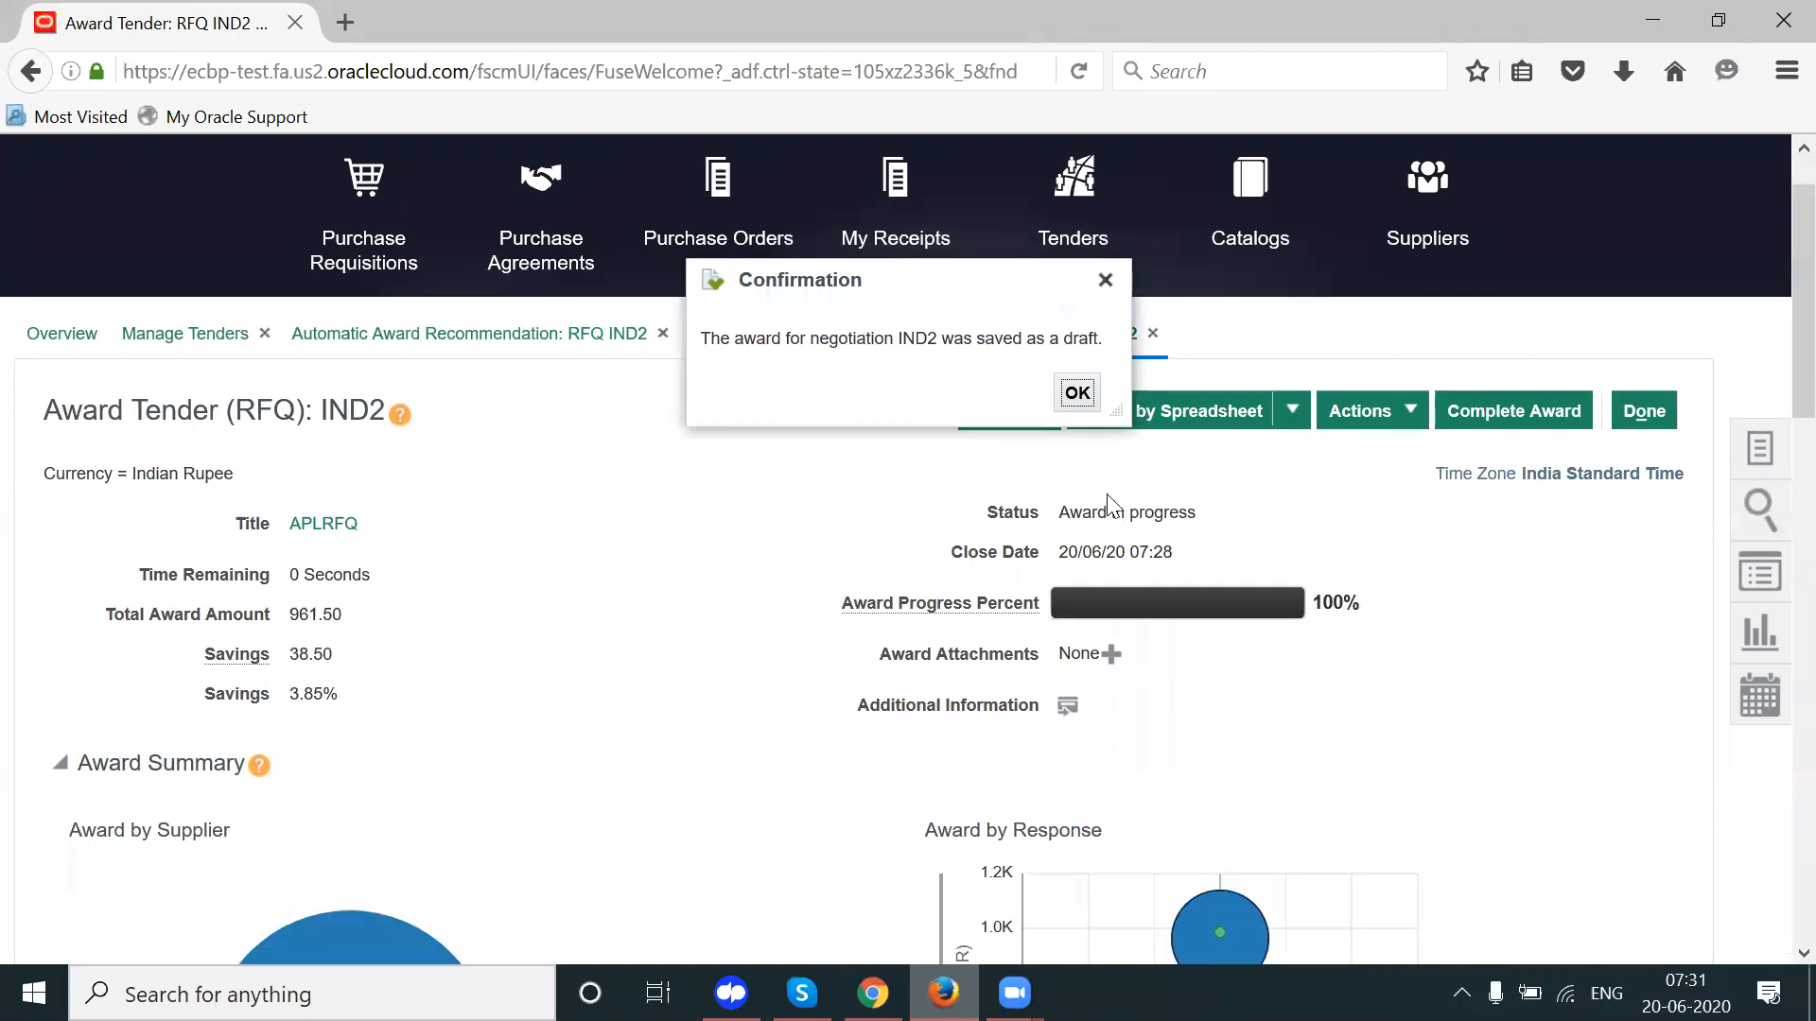
click(1076, 393)
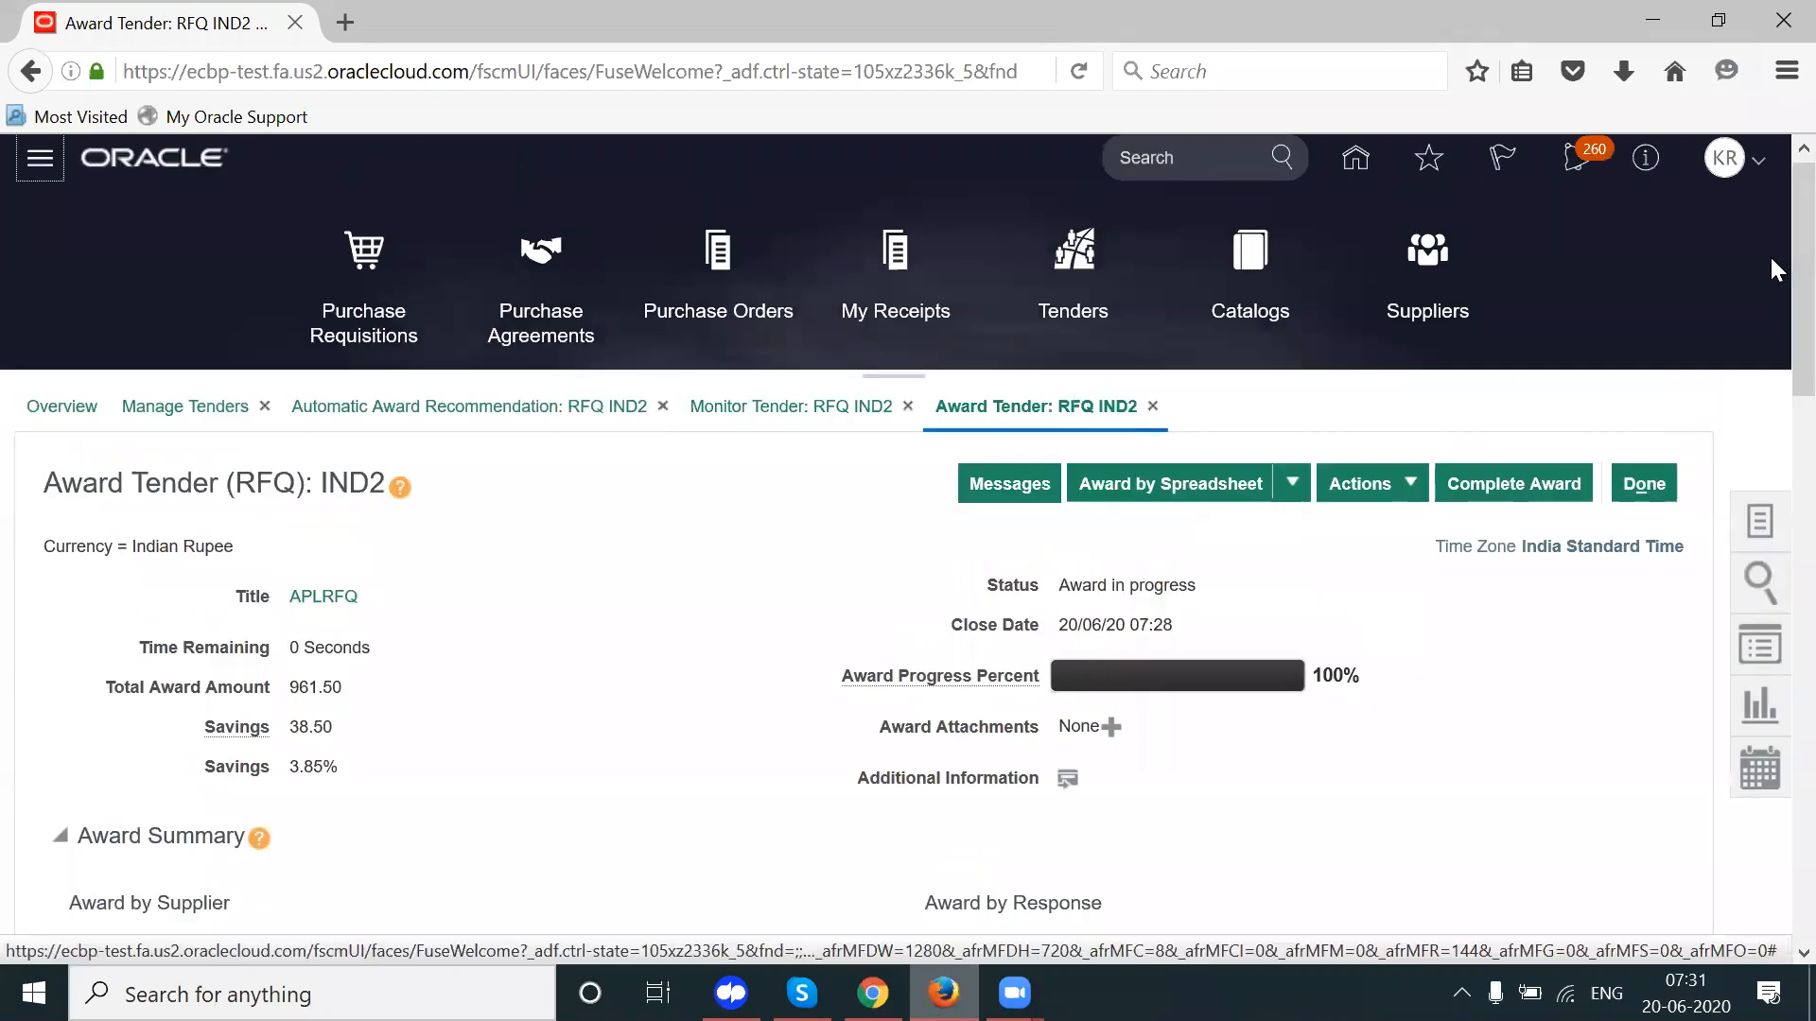
scroll(1770, 322, down, 6)
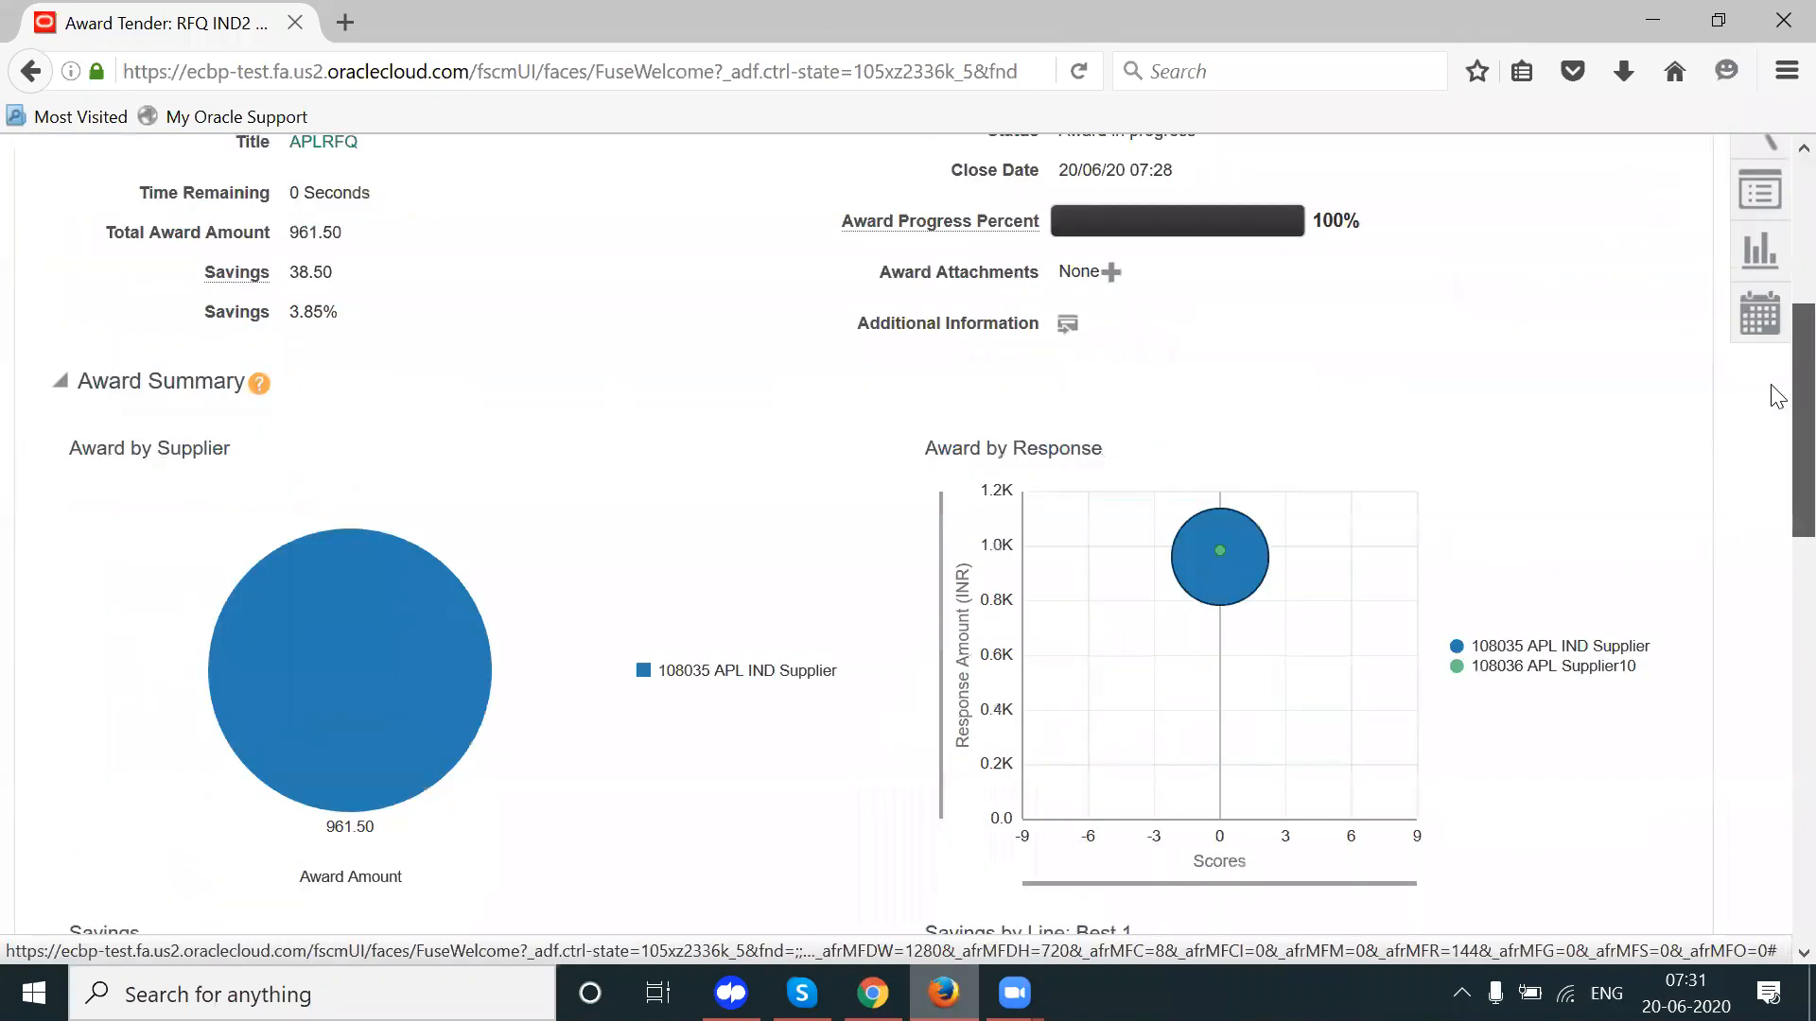
scroll(1778, 473, down, 3)
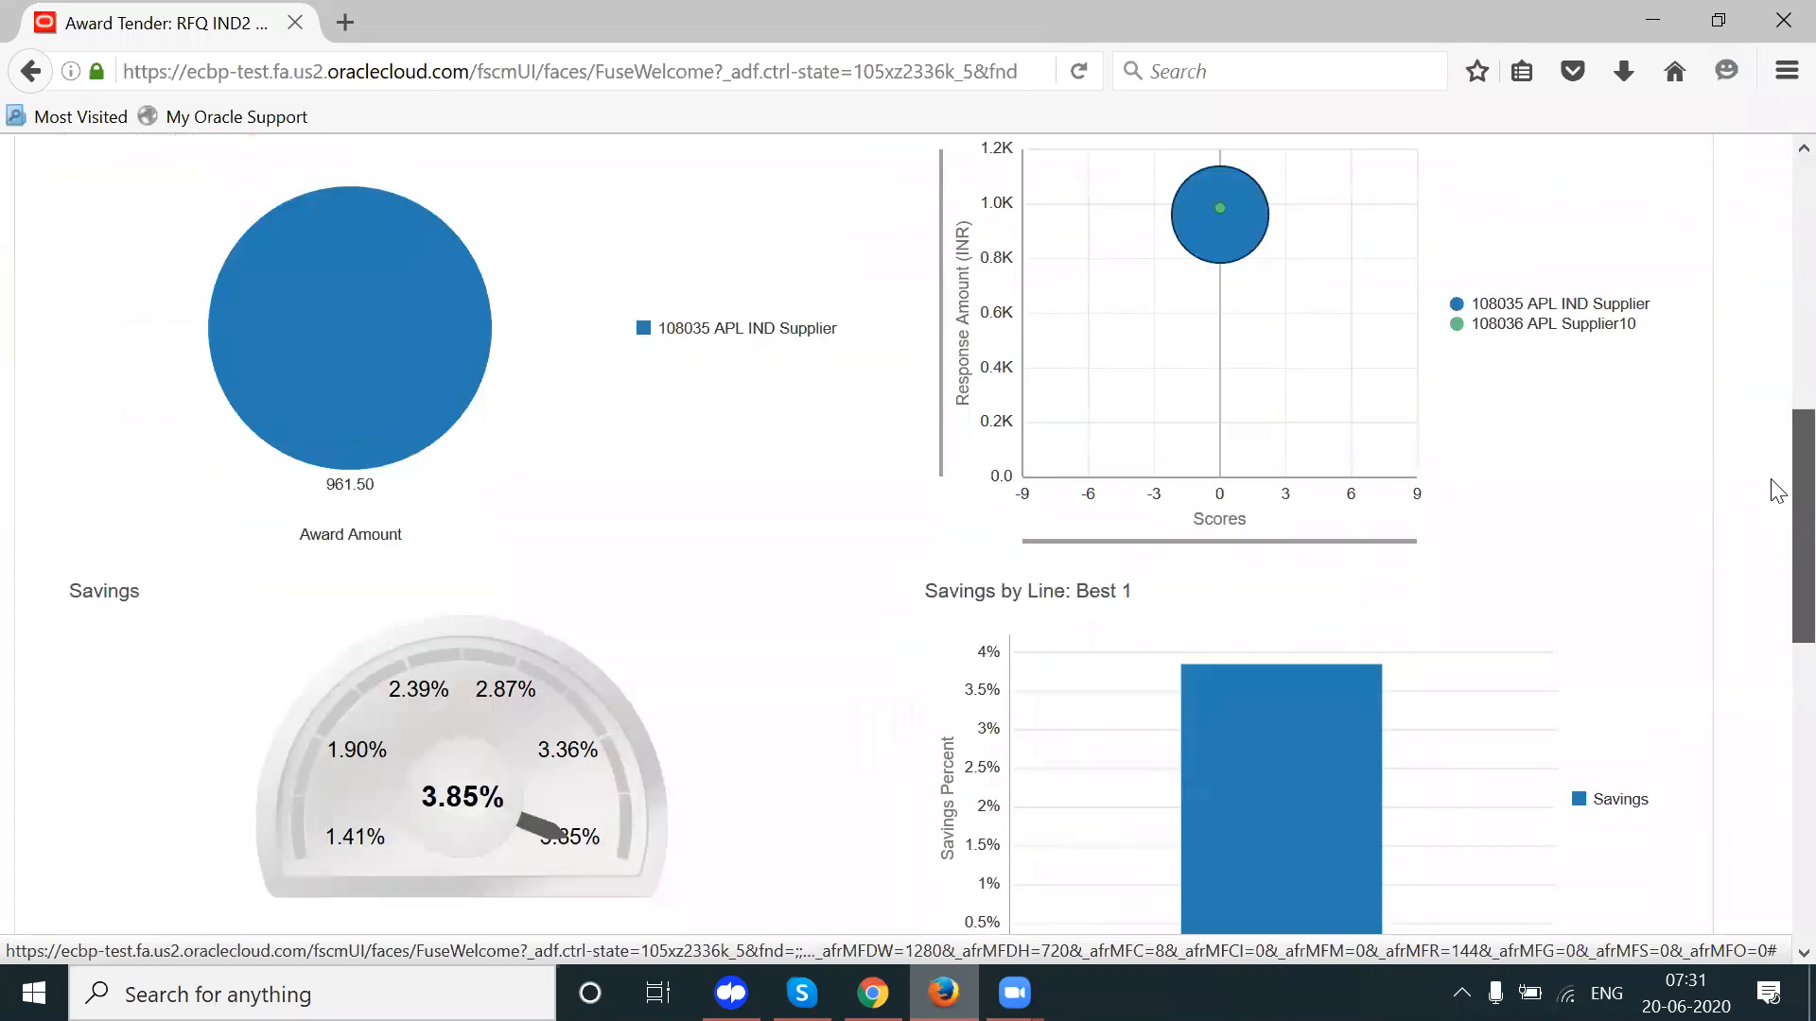
scroll(1779, 490, down, 4)
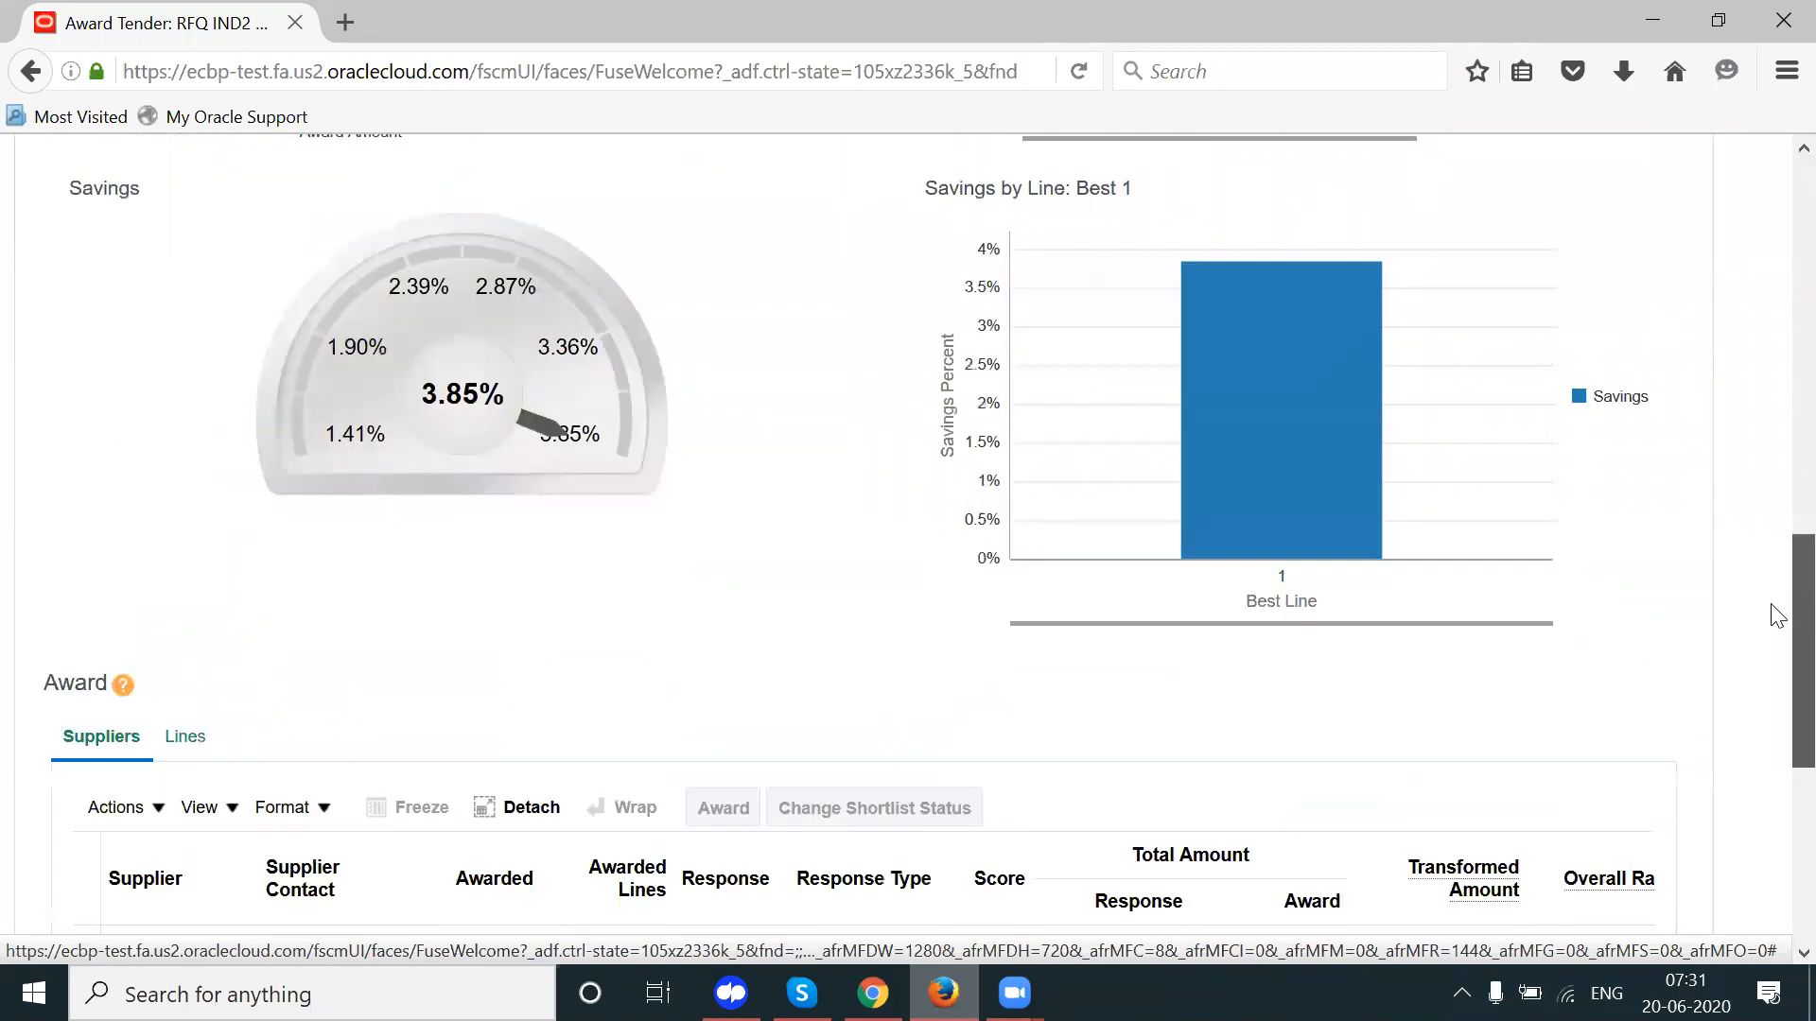
scroll(1778, 616, down, 3)
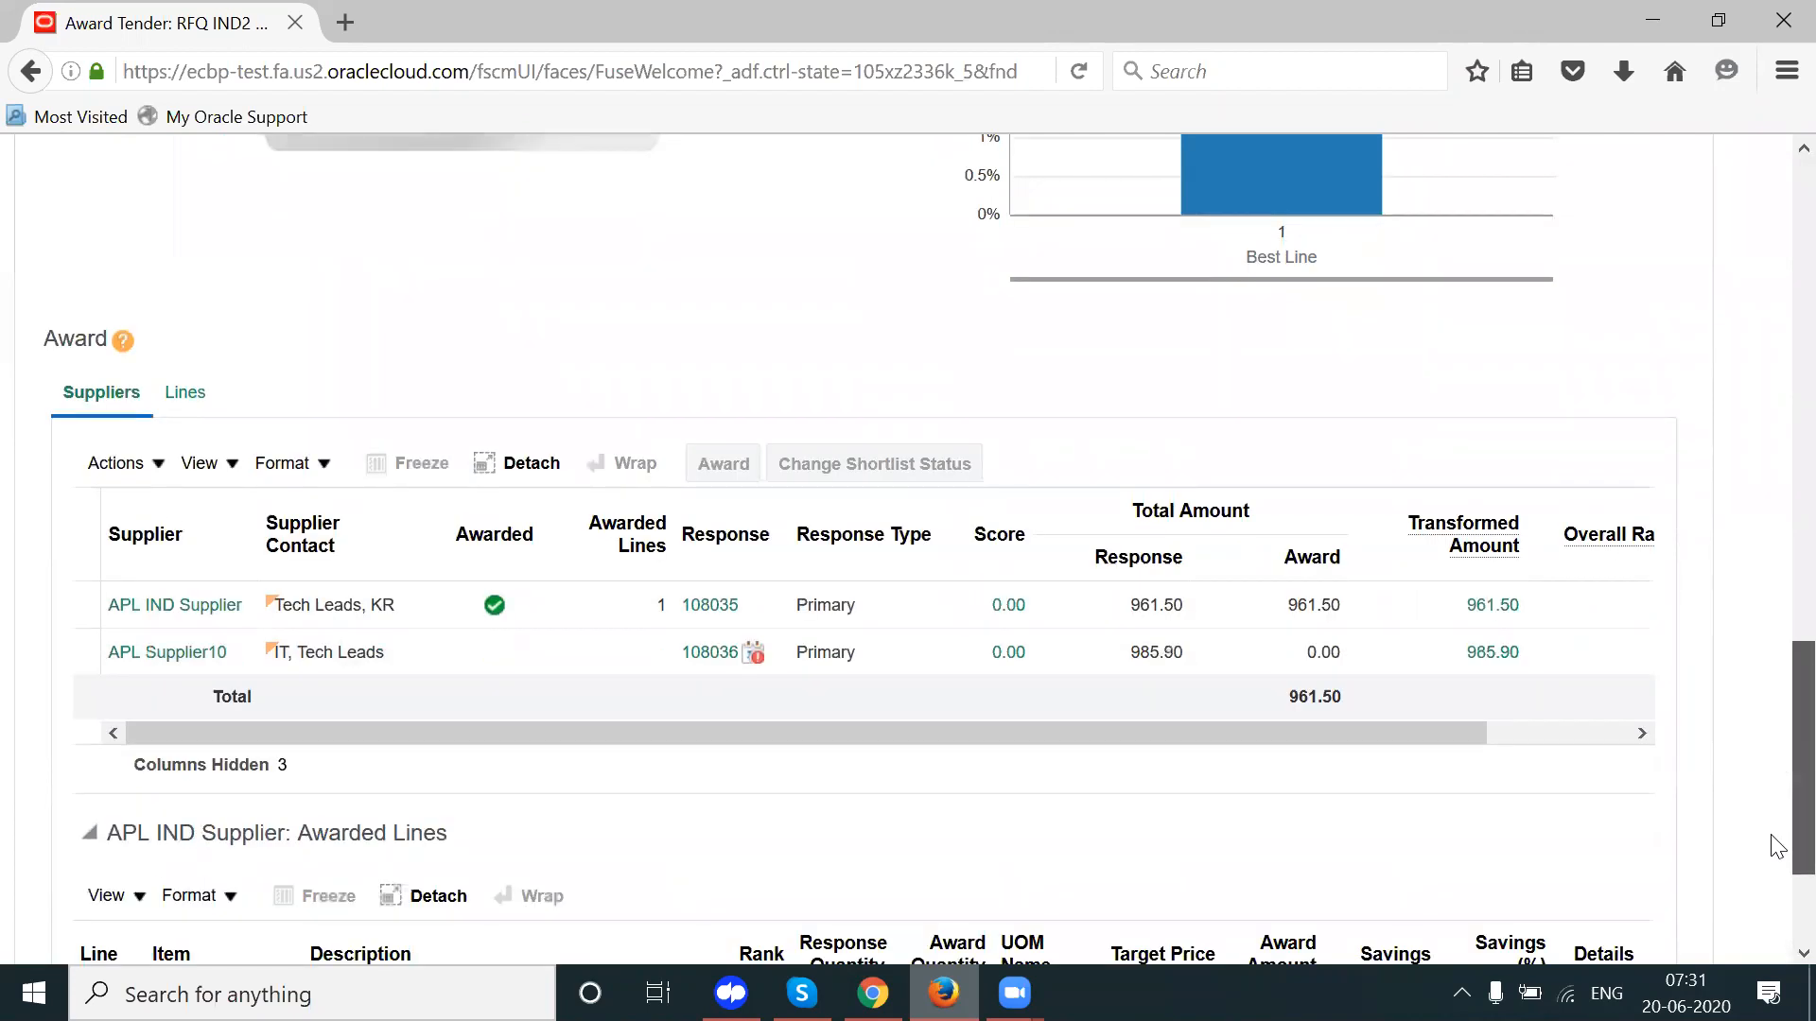
scroll(1773, 842, down, 2)
drag(362, 620, 436, 620)
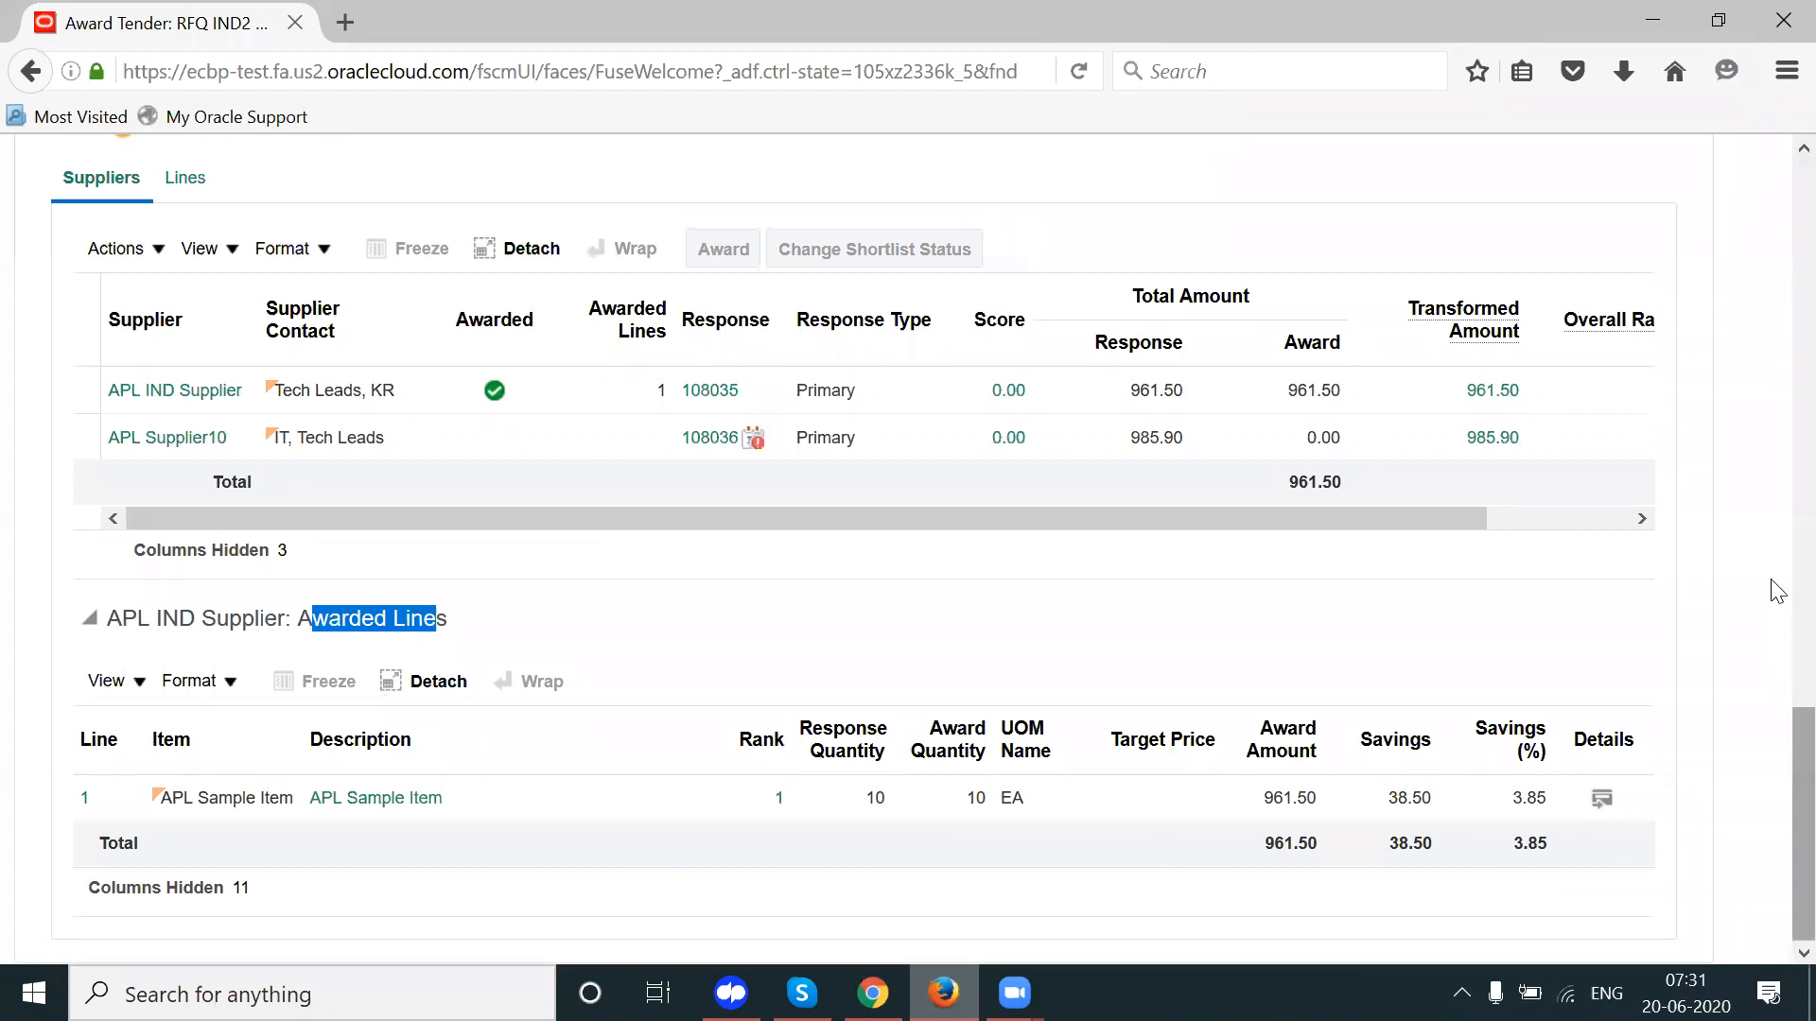
scroll(1772, 587, up, 10)
scroll(1777, 498, up, 2)
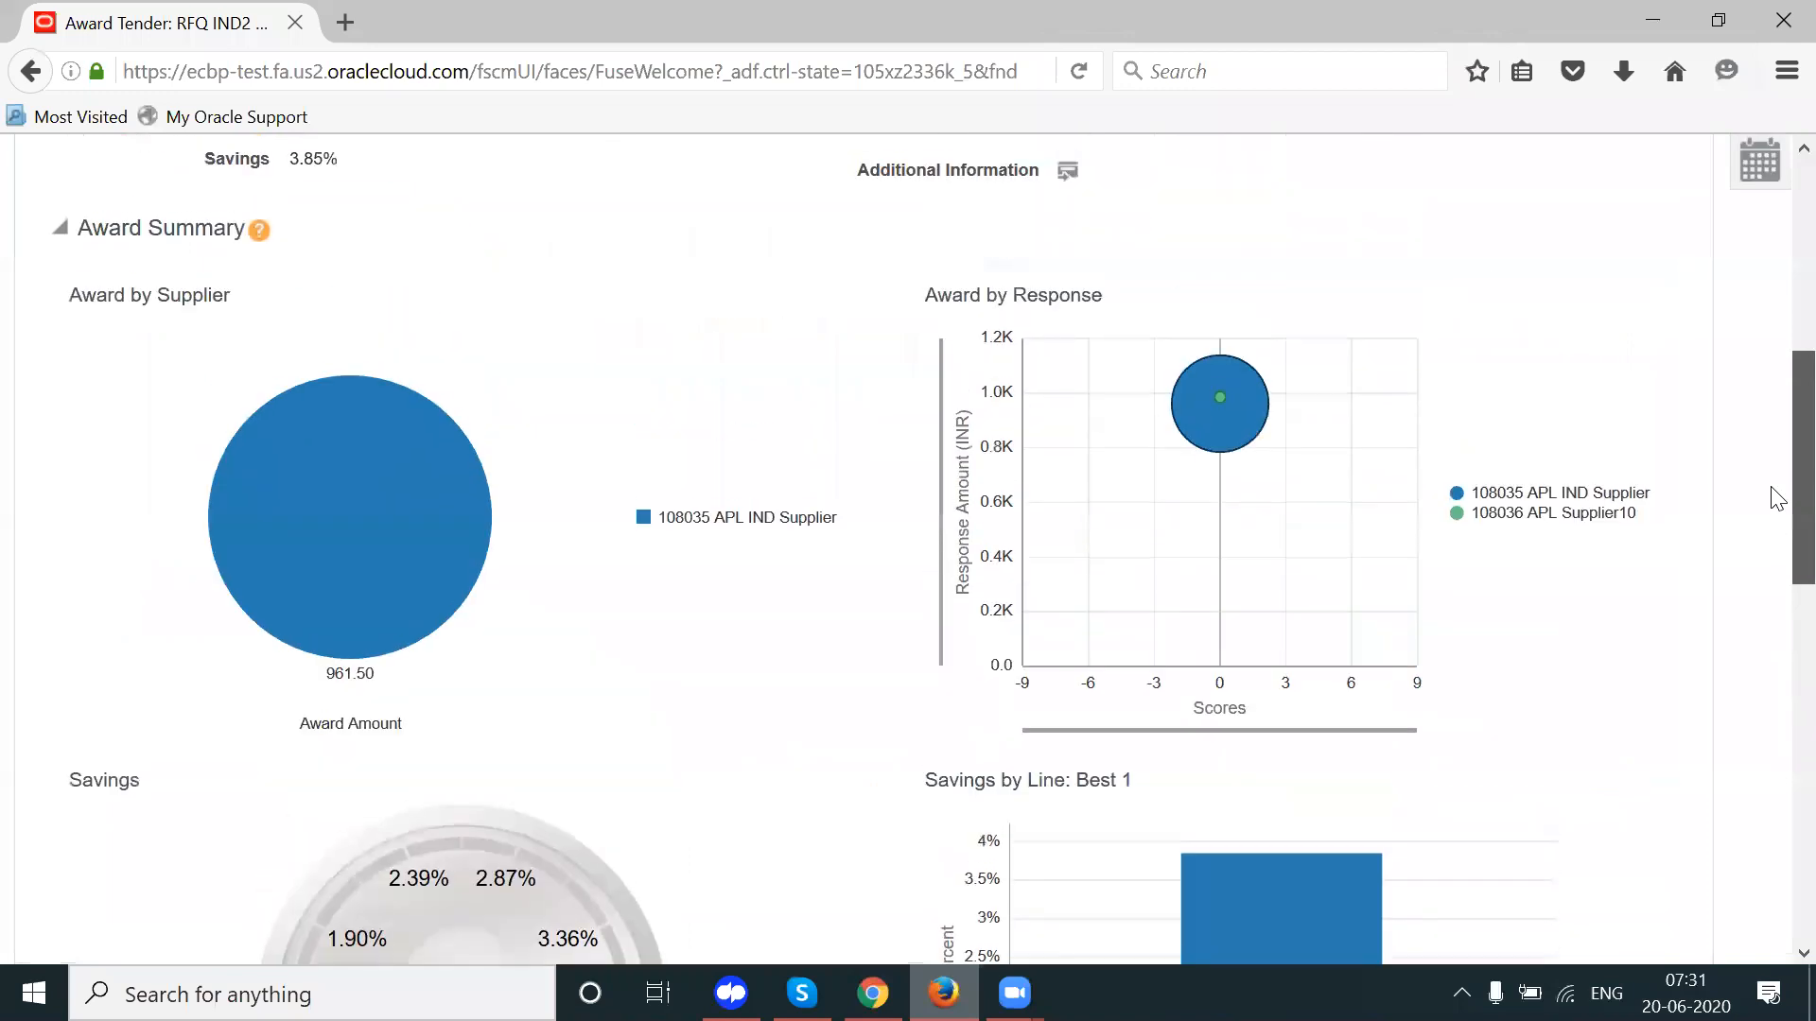
scroll(1772, 409, up, 5)
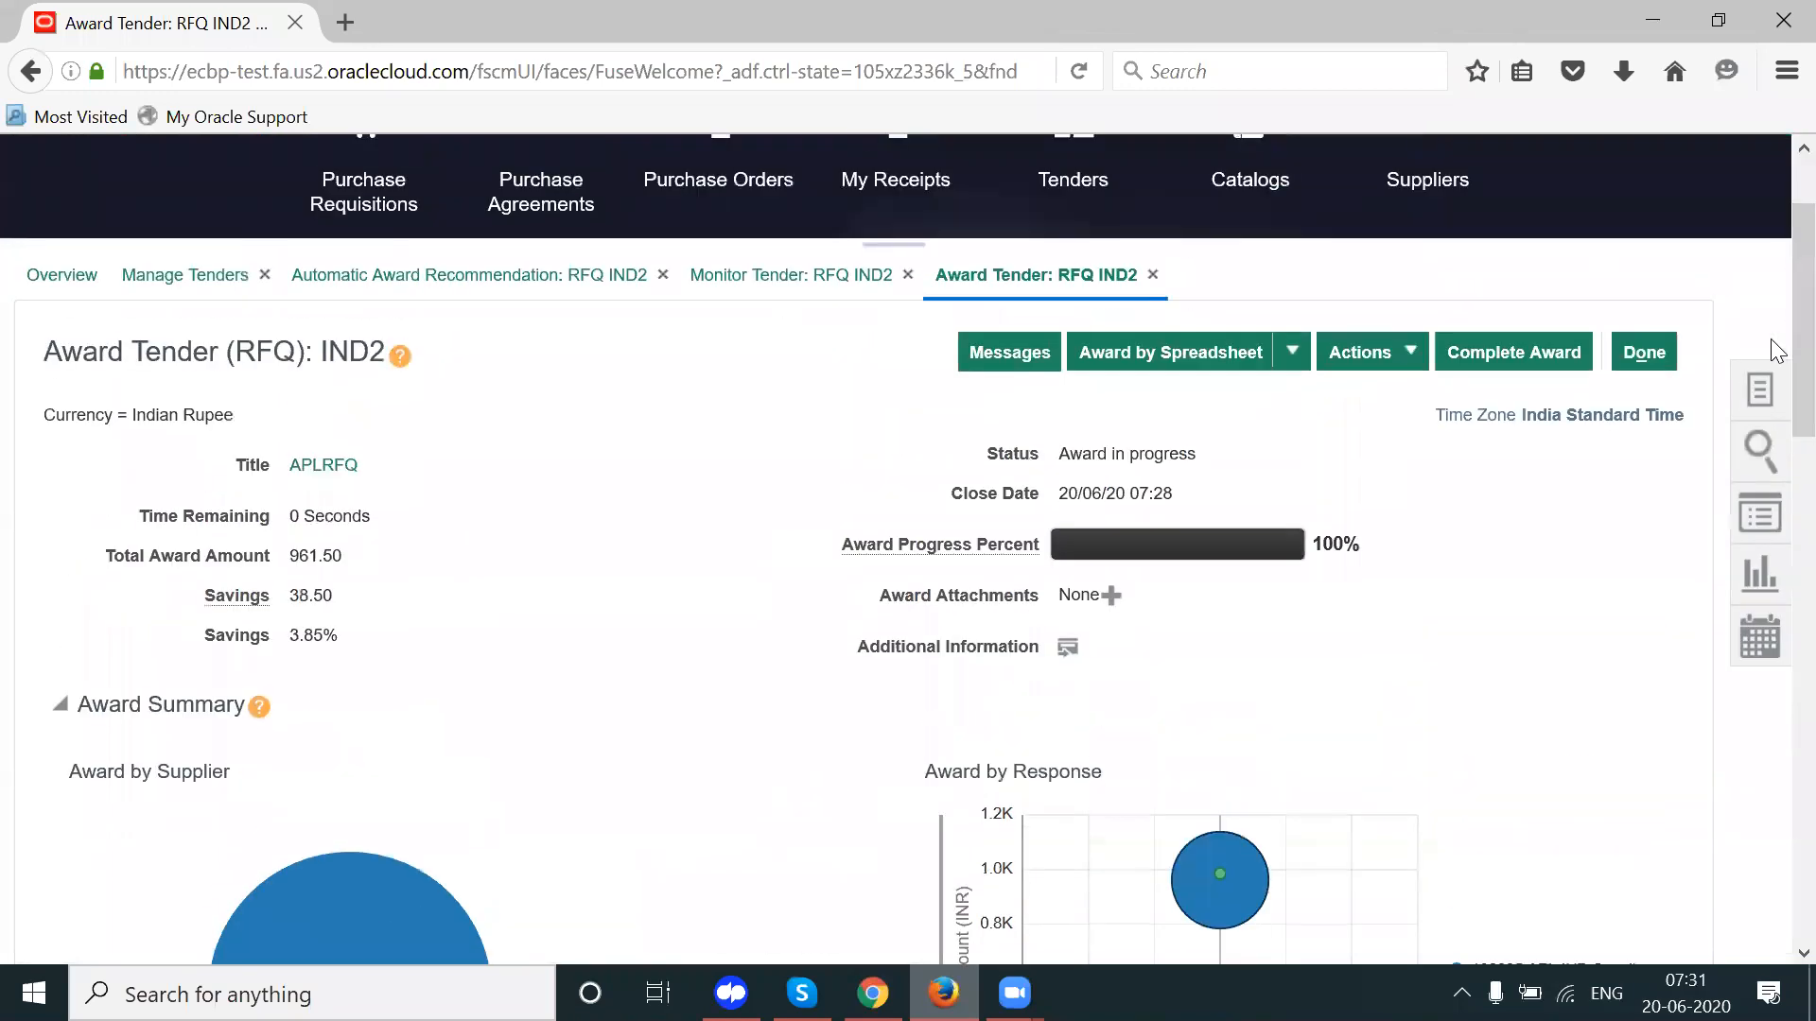
Step: Complete the award with 'Create purchasing documents now' and 'Notify suppliers about award decisions' selected
click(1534, 352)
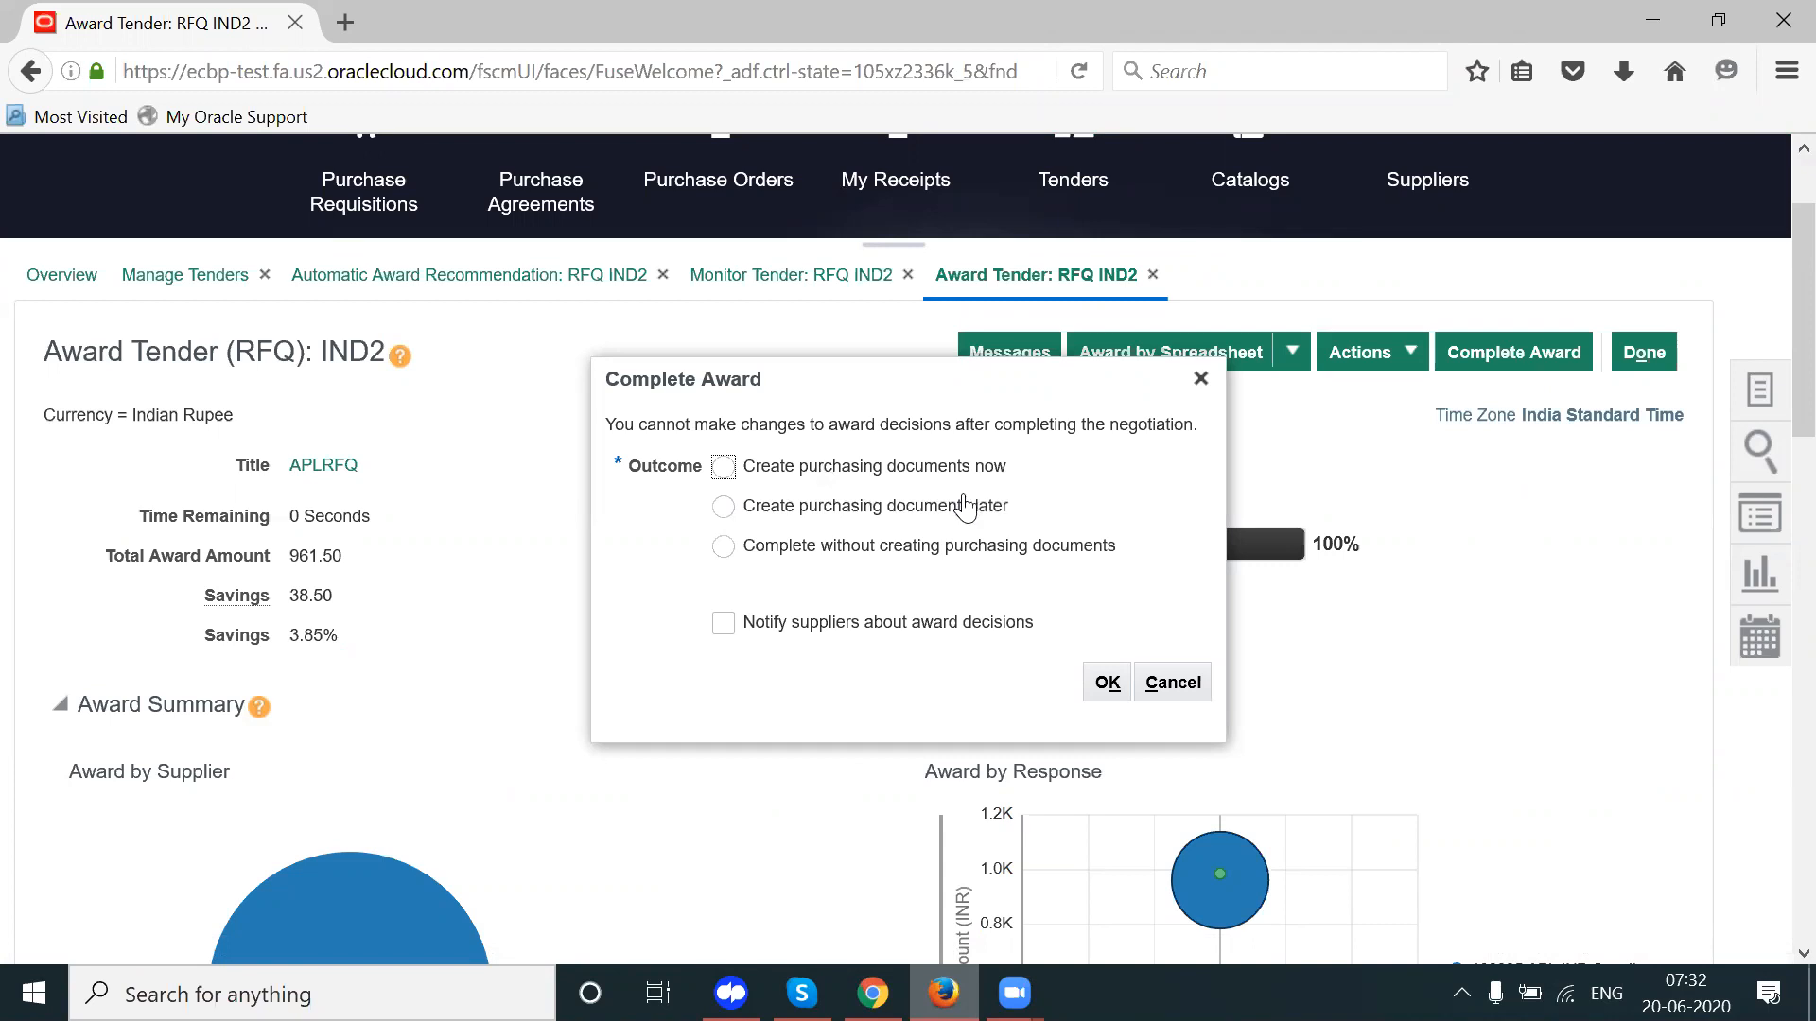
click(790, 477)
click(768, 632)
click(1107, 682)
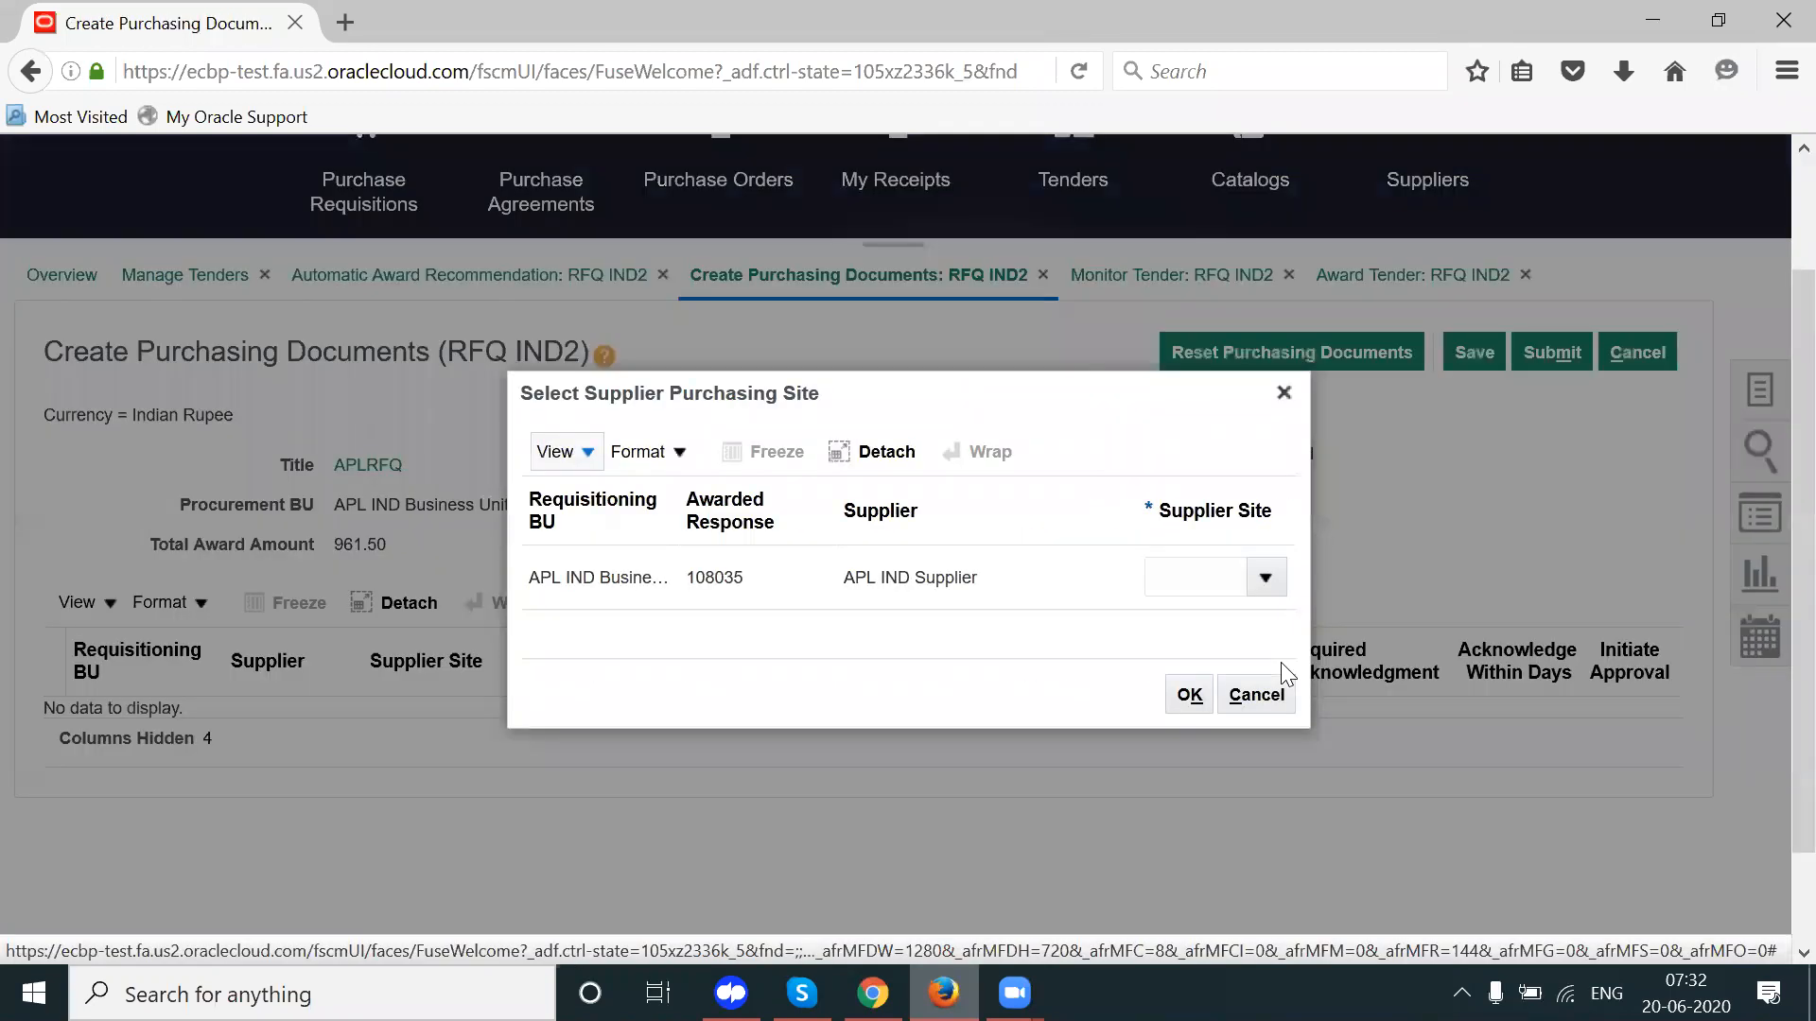
Step: Set Hyd as APL IND Supplier's purchasing site and acknowledge the award completion
click(1258, 584)
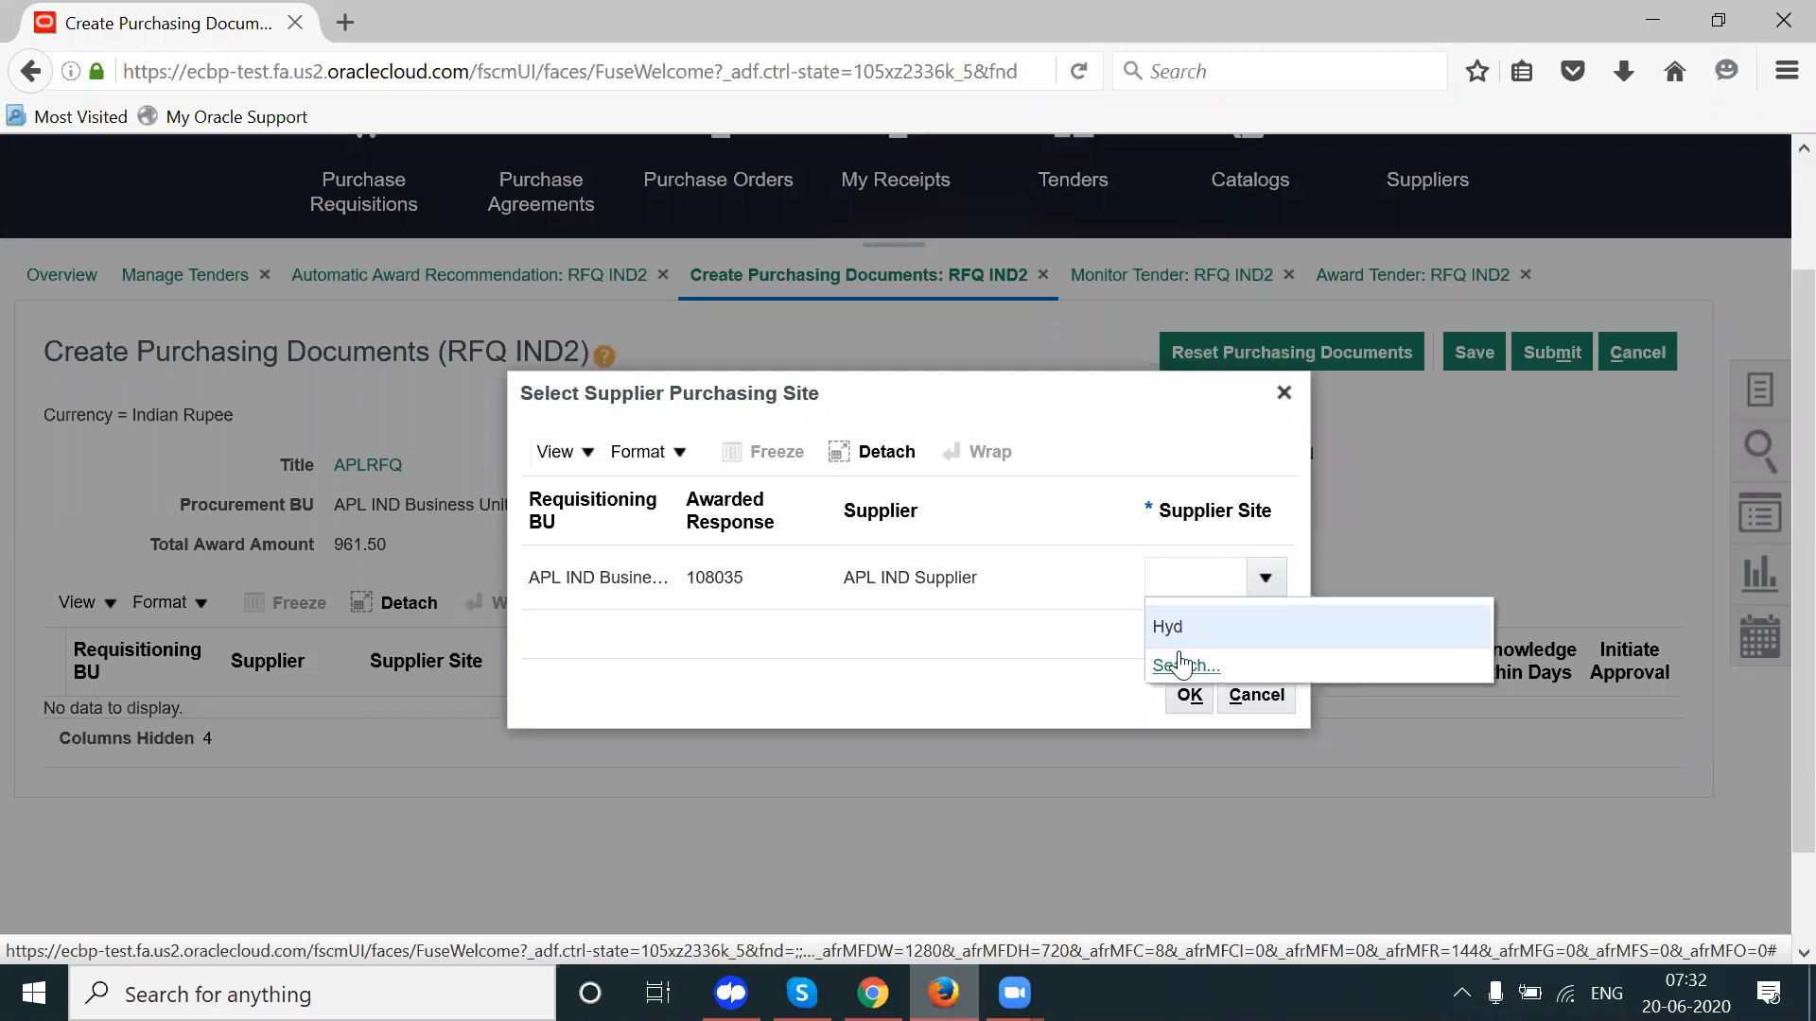
click(1193, 626)
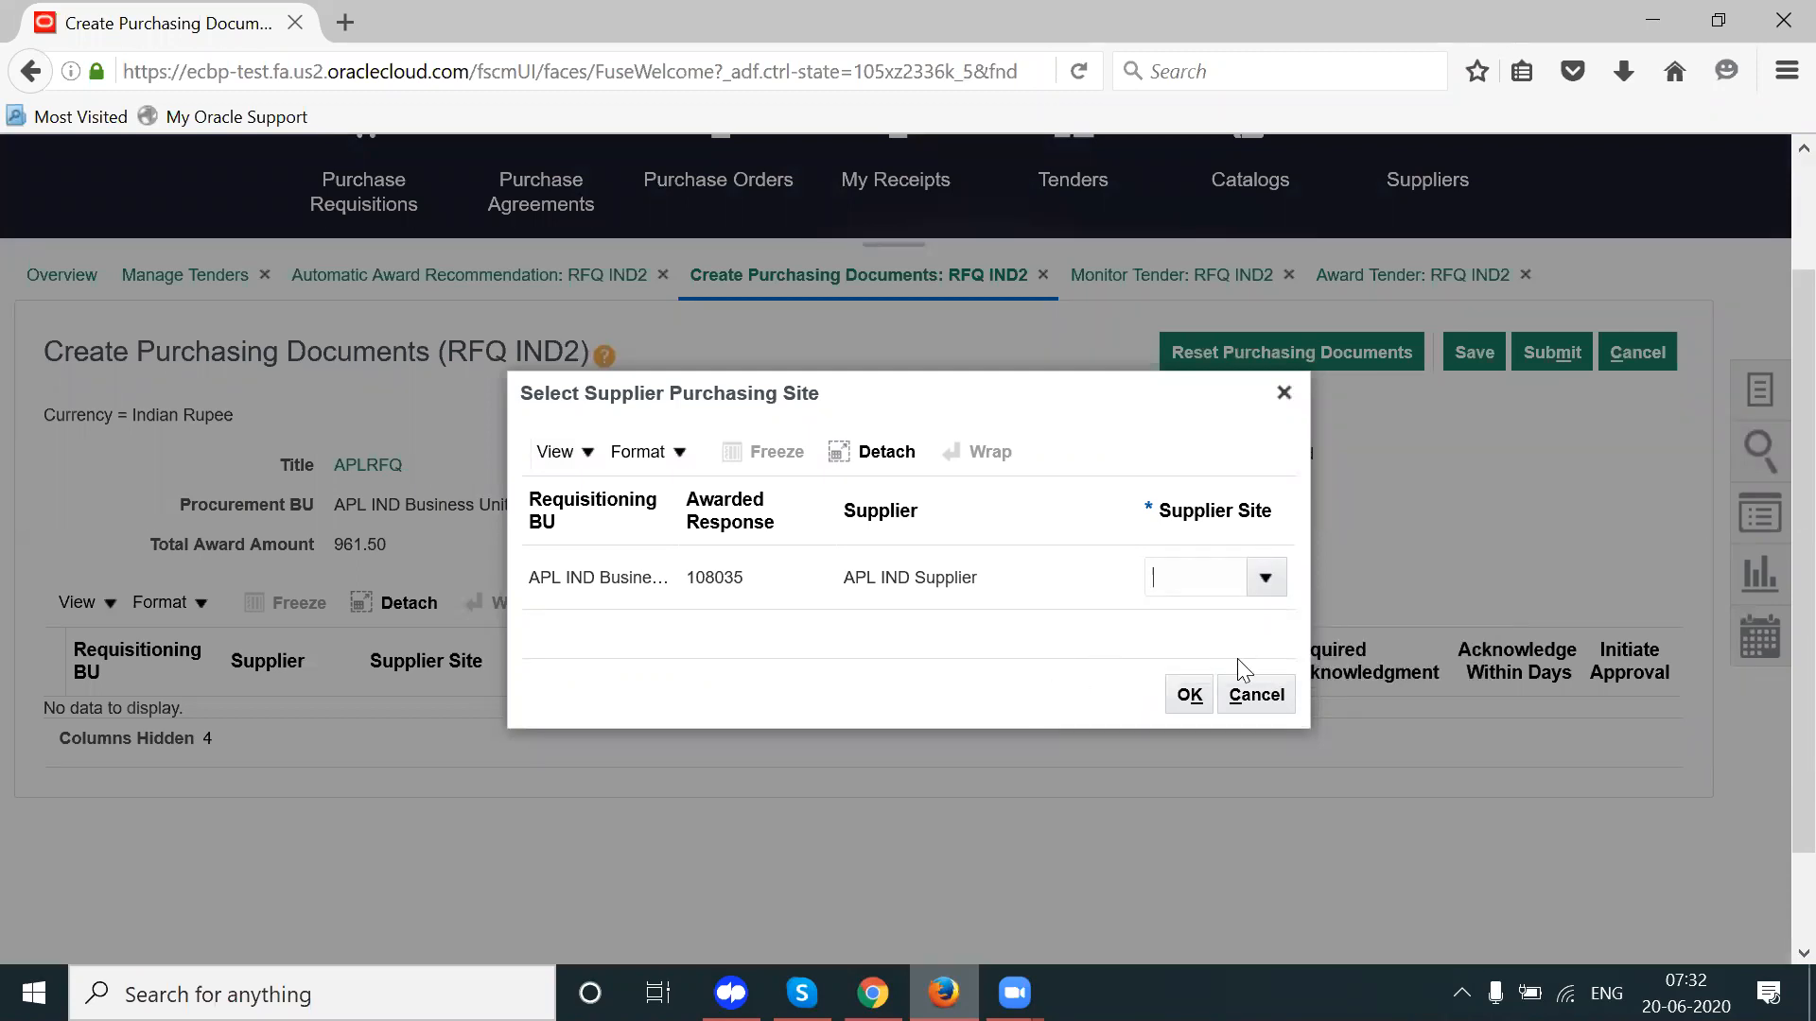
click(1189, 695)
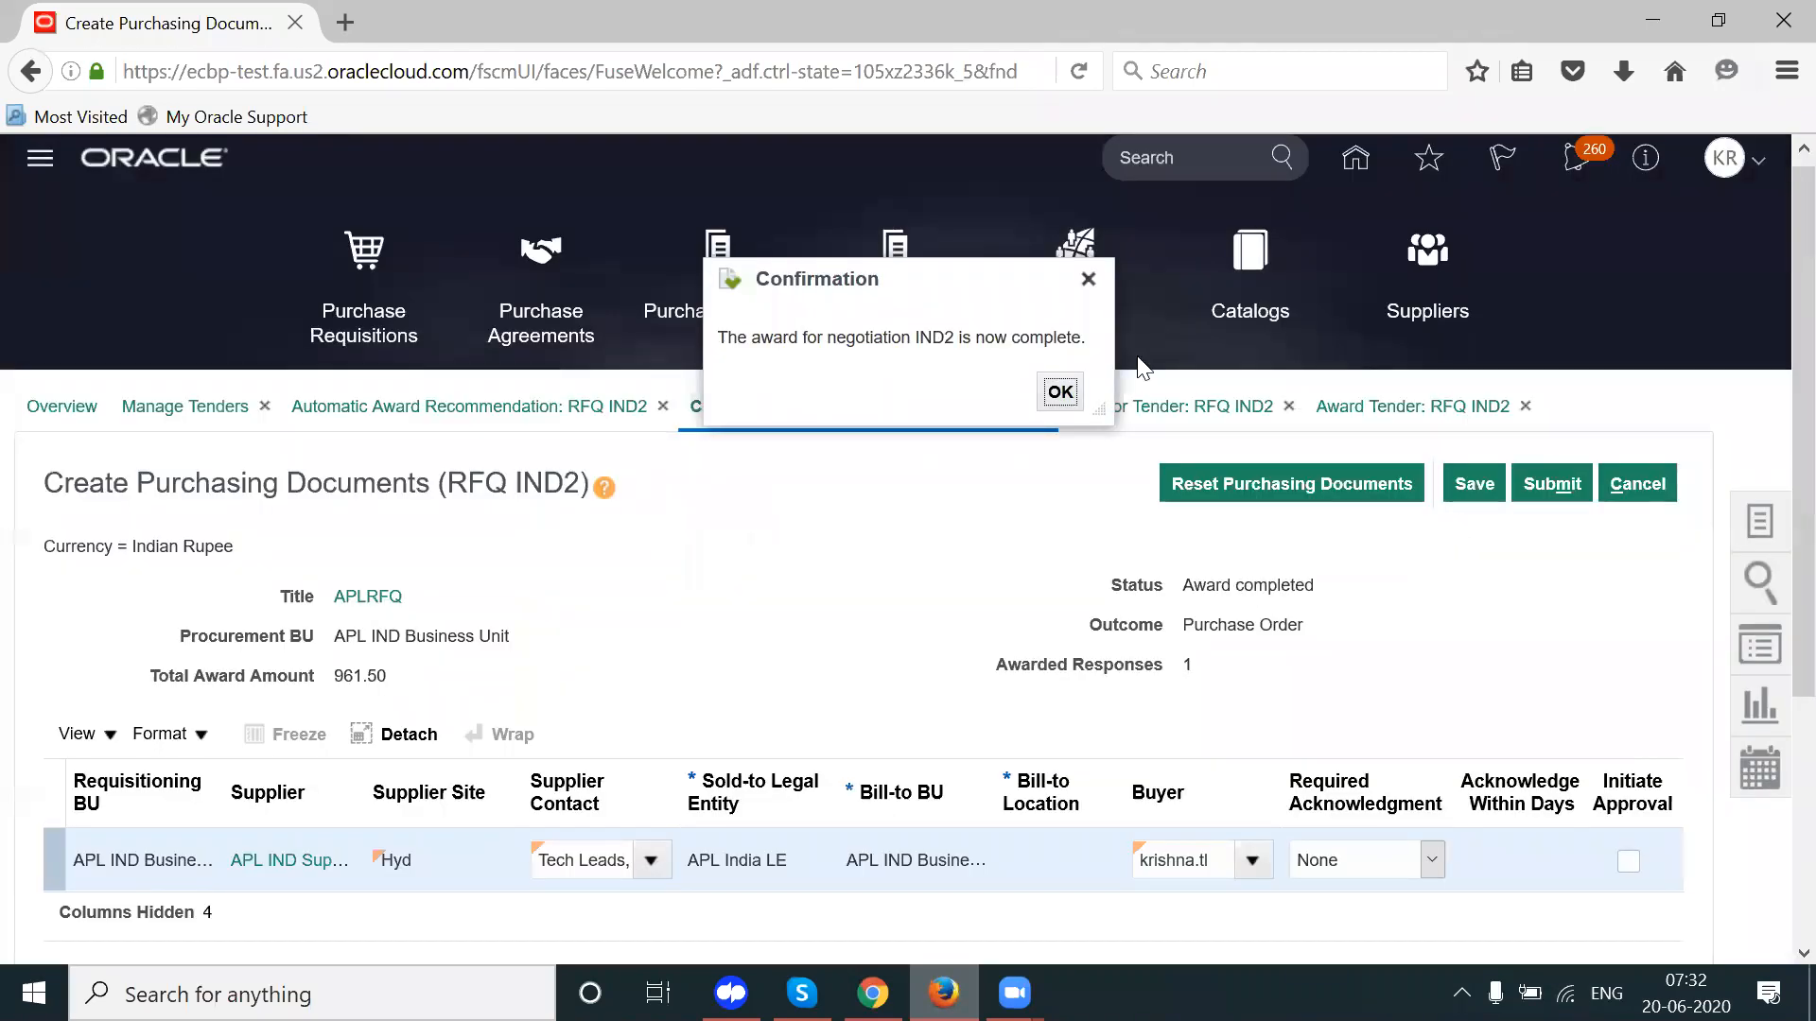
click(1060, 393)
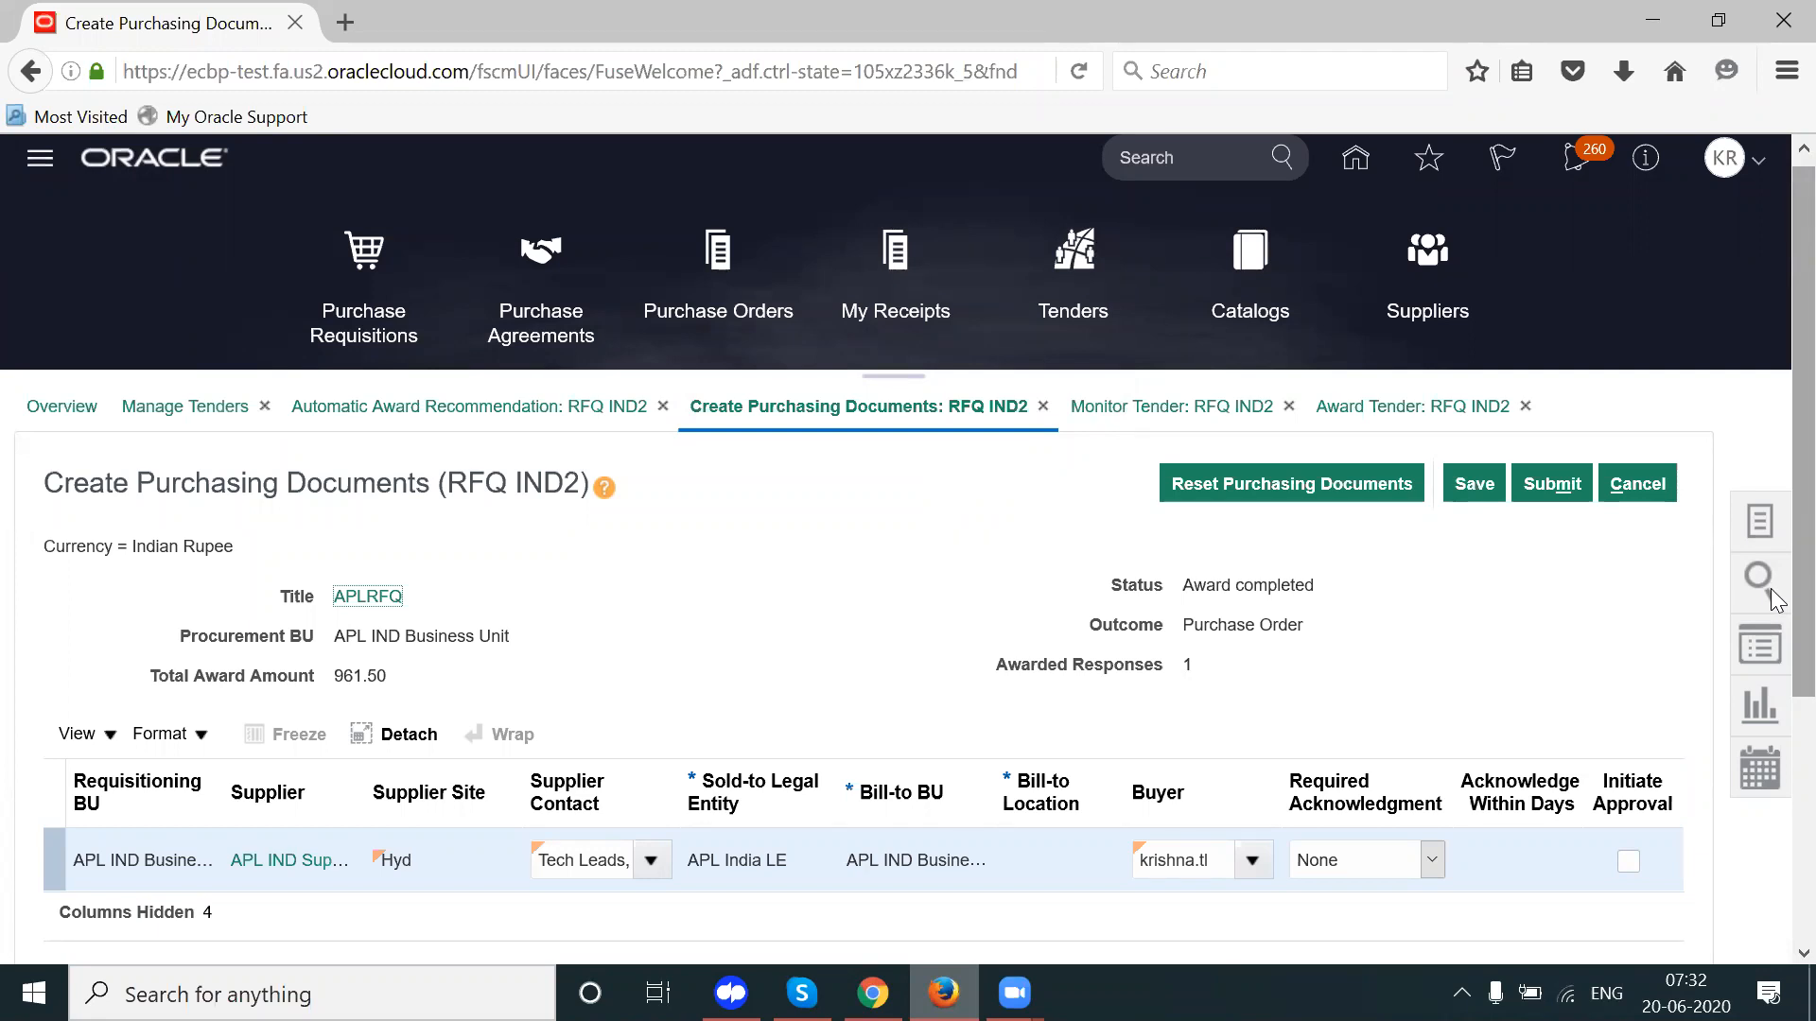
Step: Review the awarded lines, highlighting the Purchase Order outcome
scroll(1771, 658, down, 4)
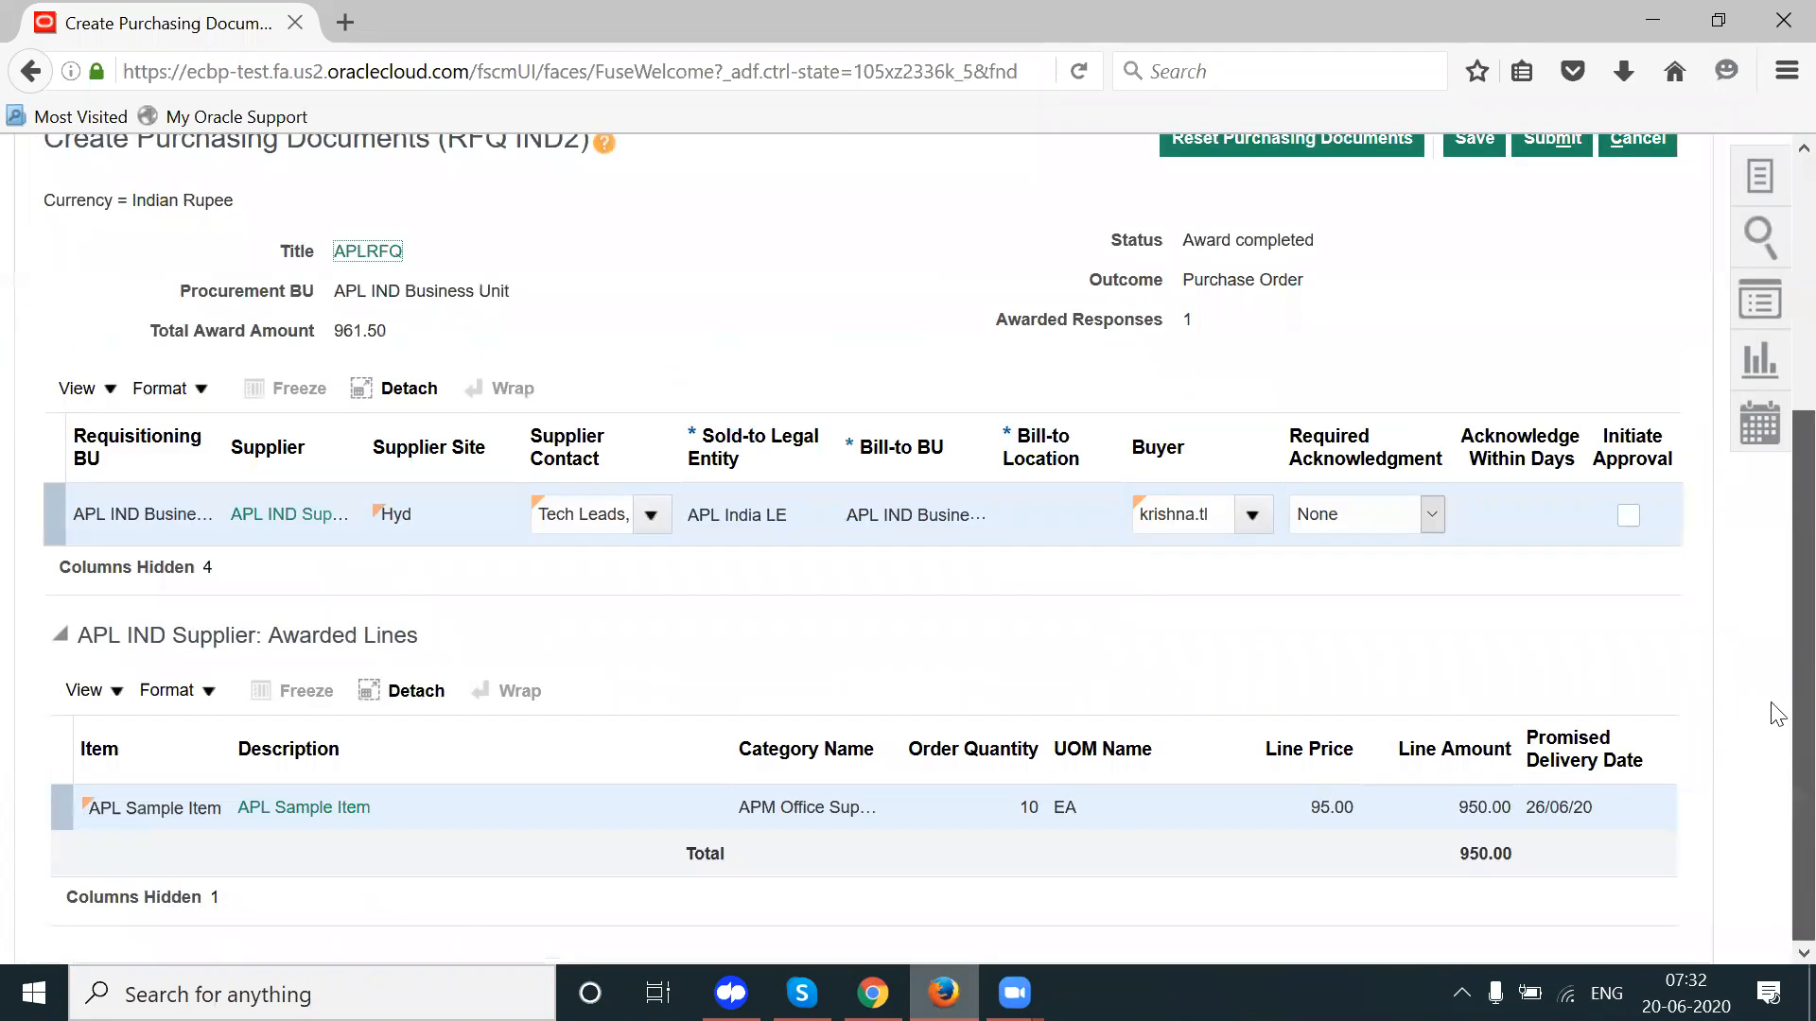
scroll(1771, 652, up, 3)
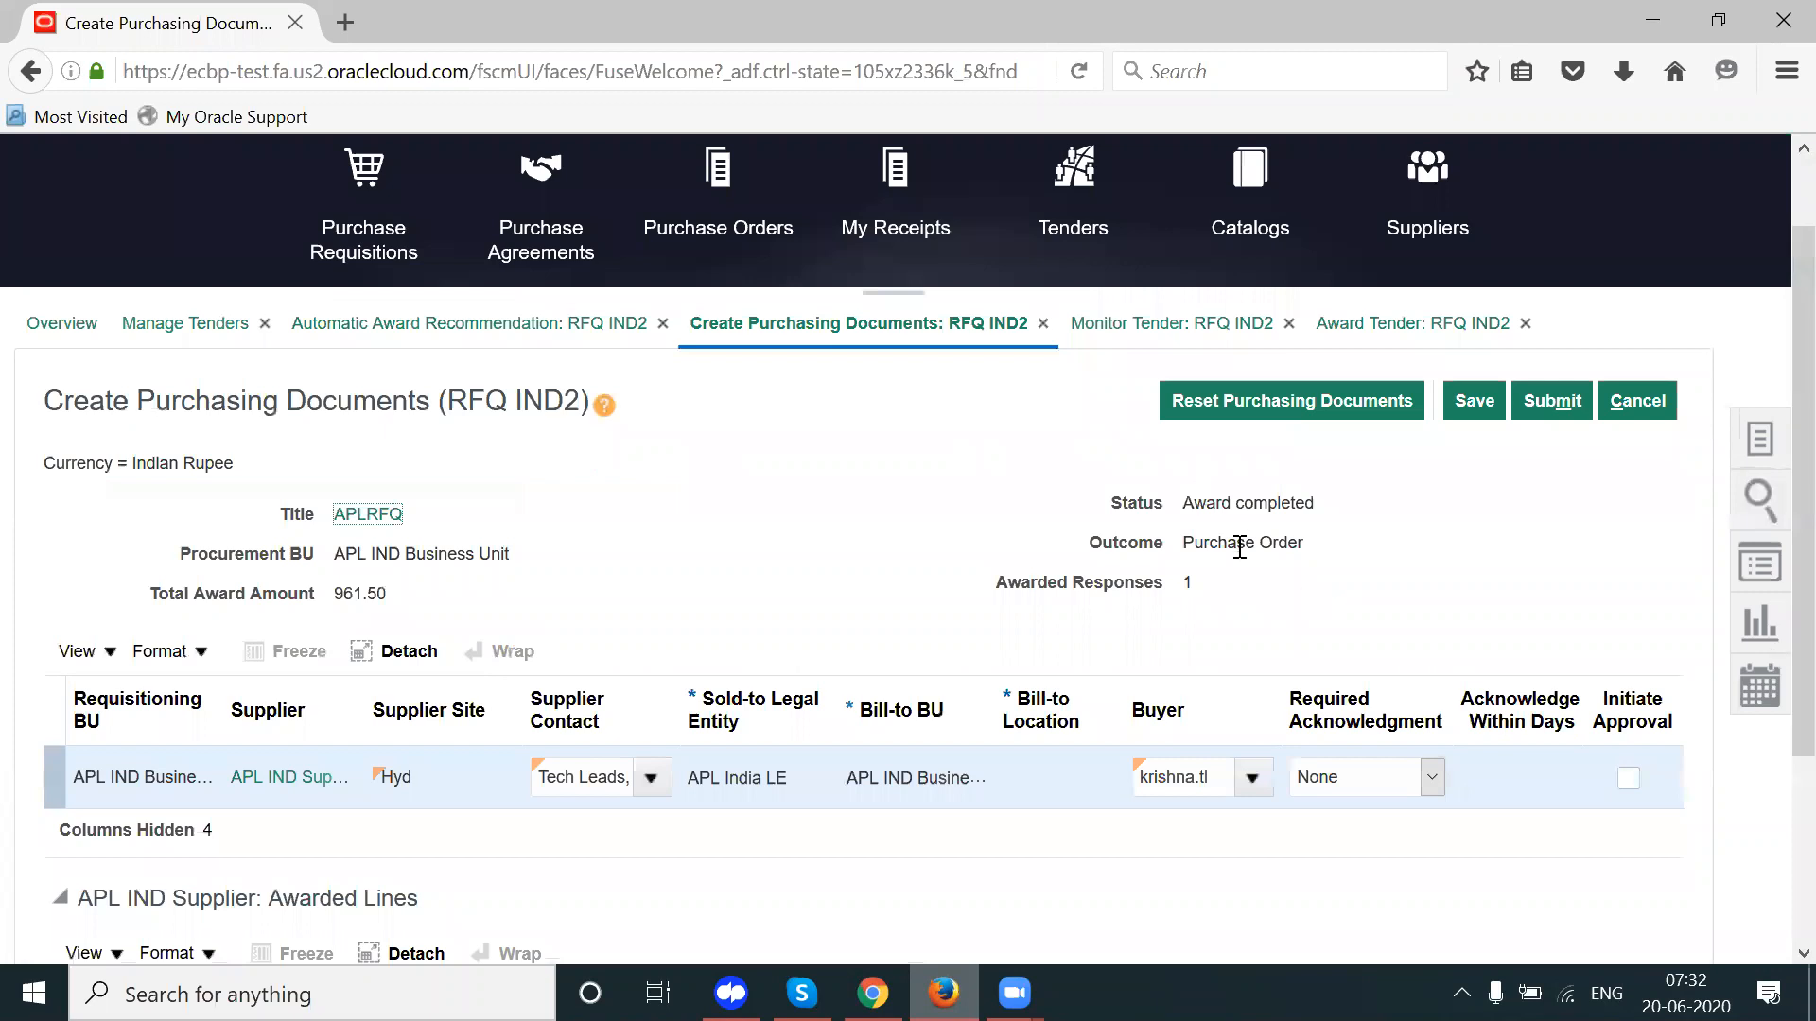
drag(1193, 542, 1270, 543)
click(1401, 566)
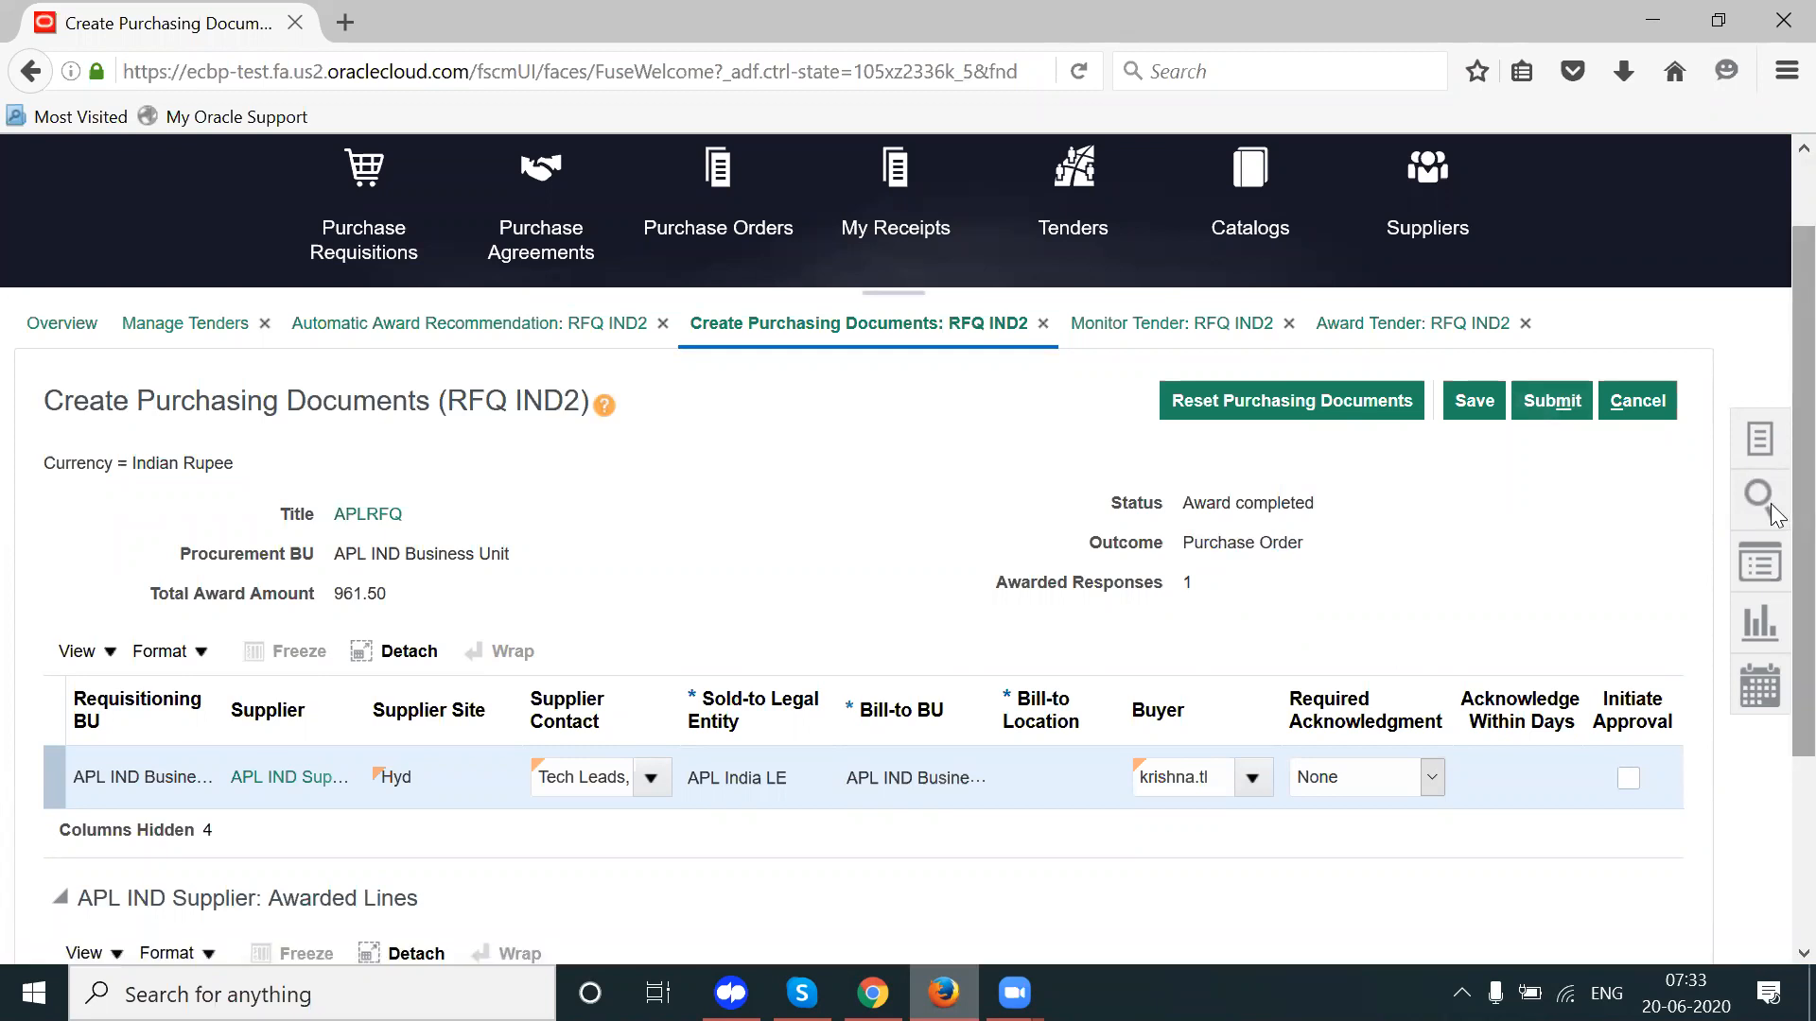
scroll(1774, 567, down, 2)
scroll(1775, 615, down, 2)
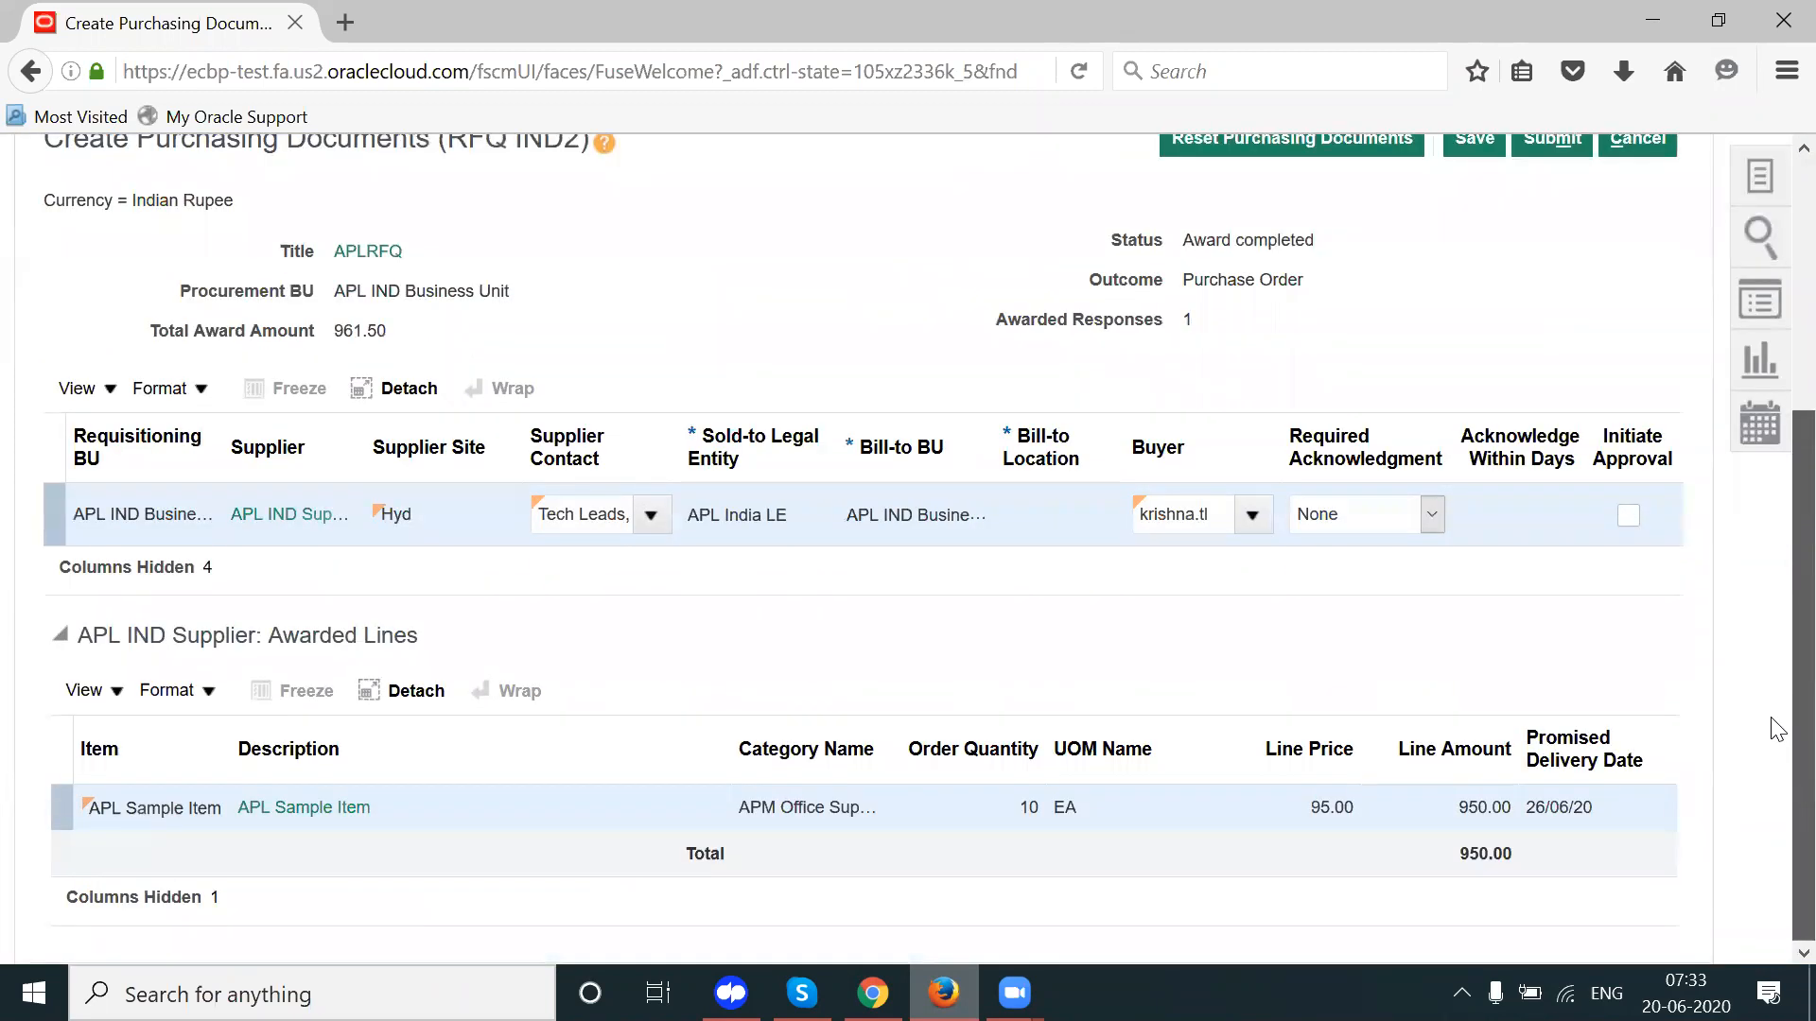
scroll(1776, 696, up, 3)
Step: Submit the purchasing documents and dismiss the missing required fields error
click(1551, 282)
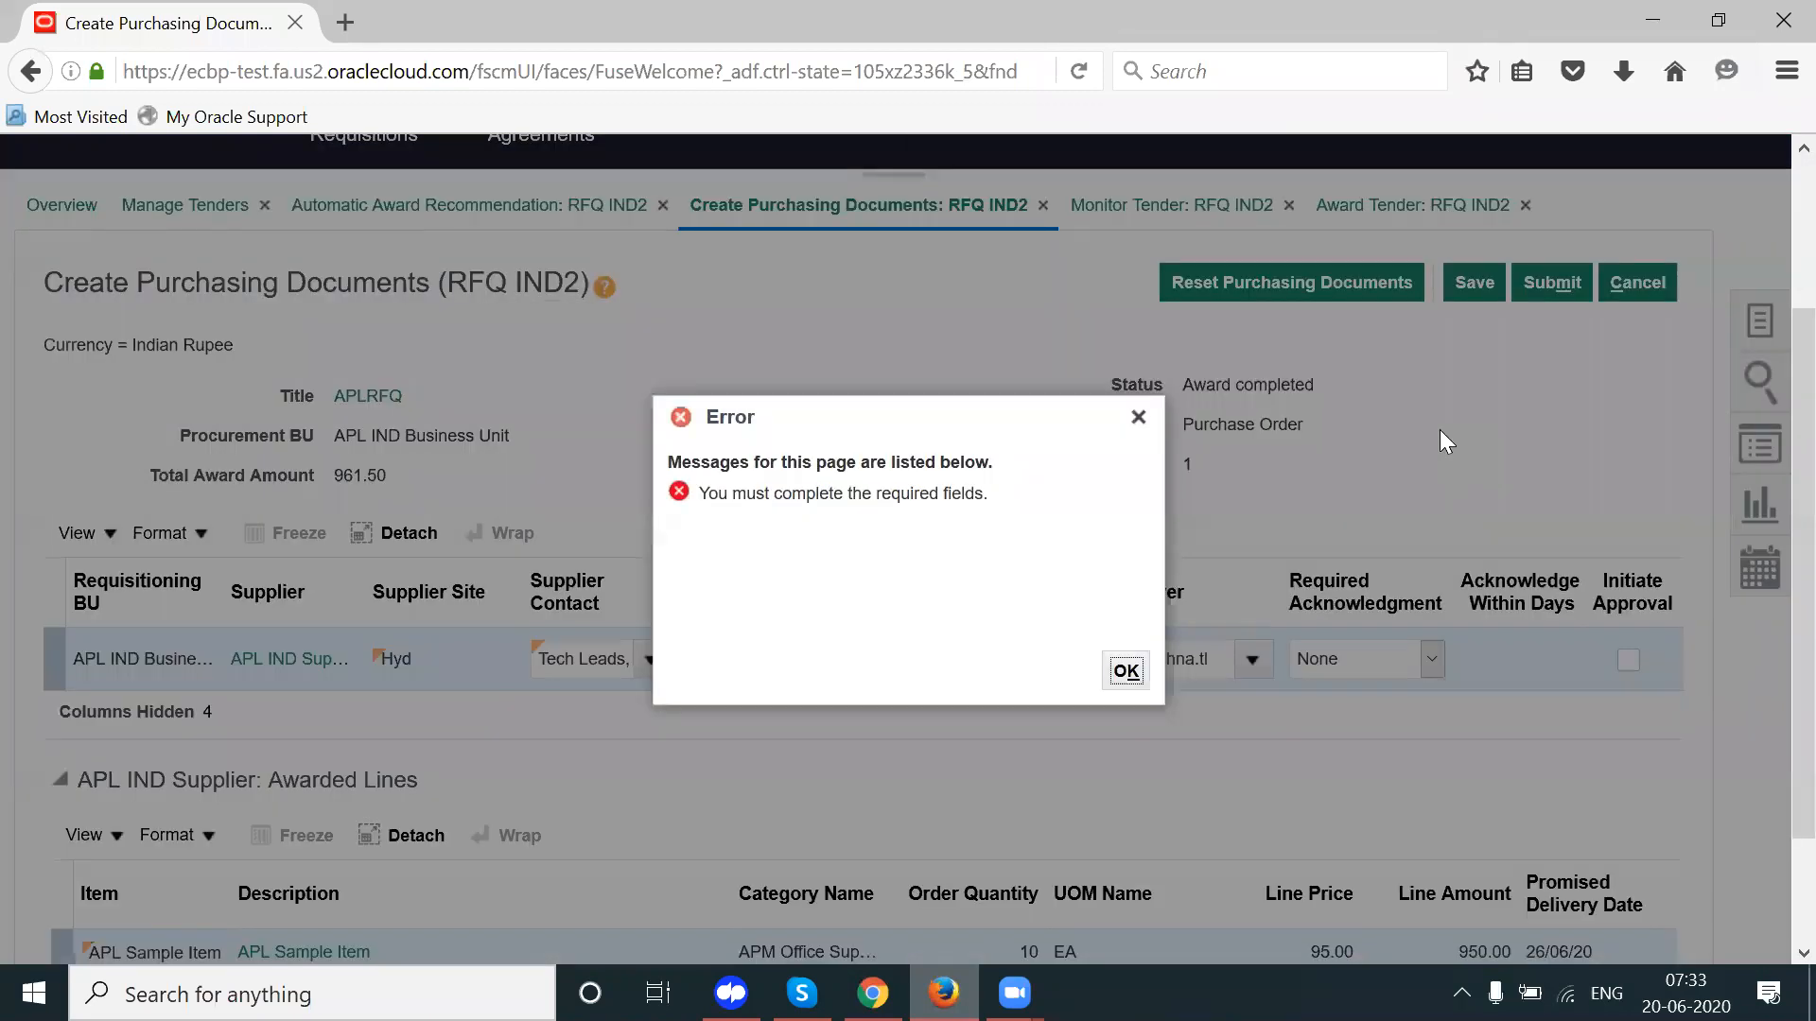
click(1139, 419)
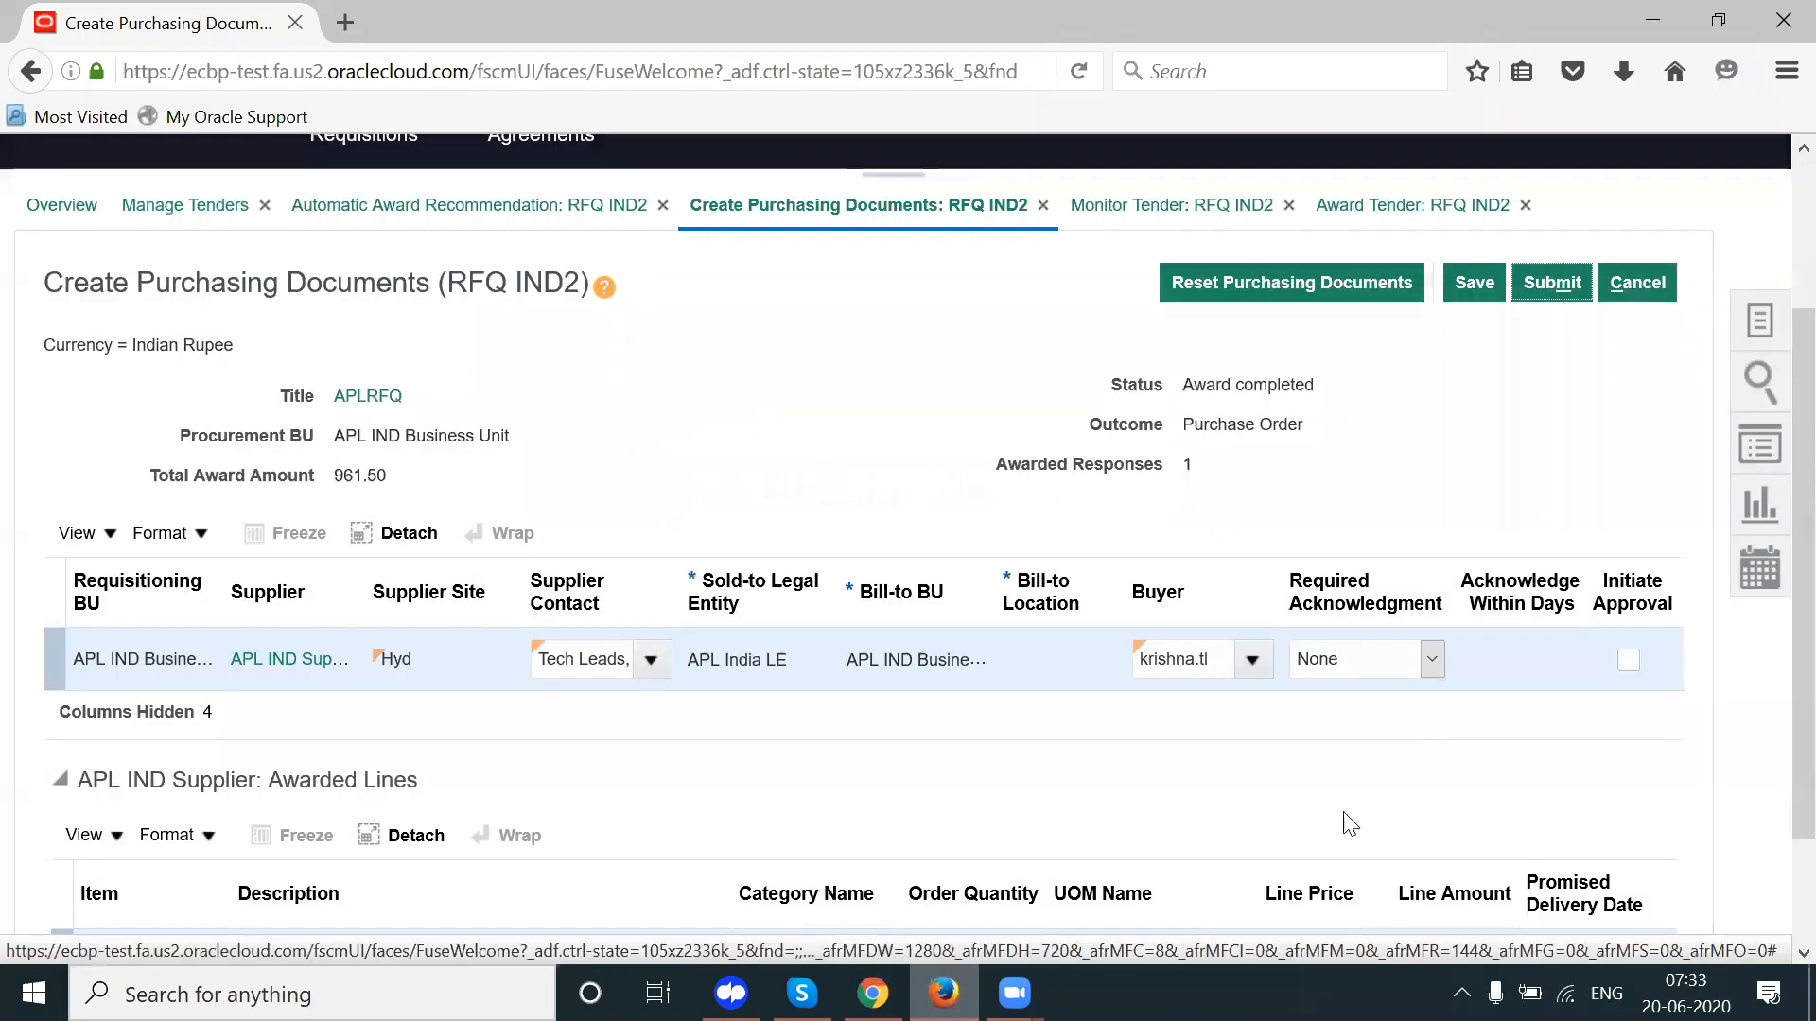
scroll(1777, 737, down, 2)
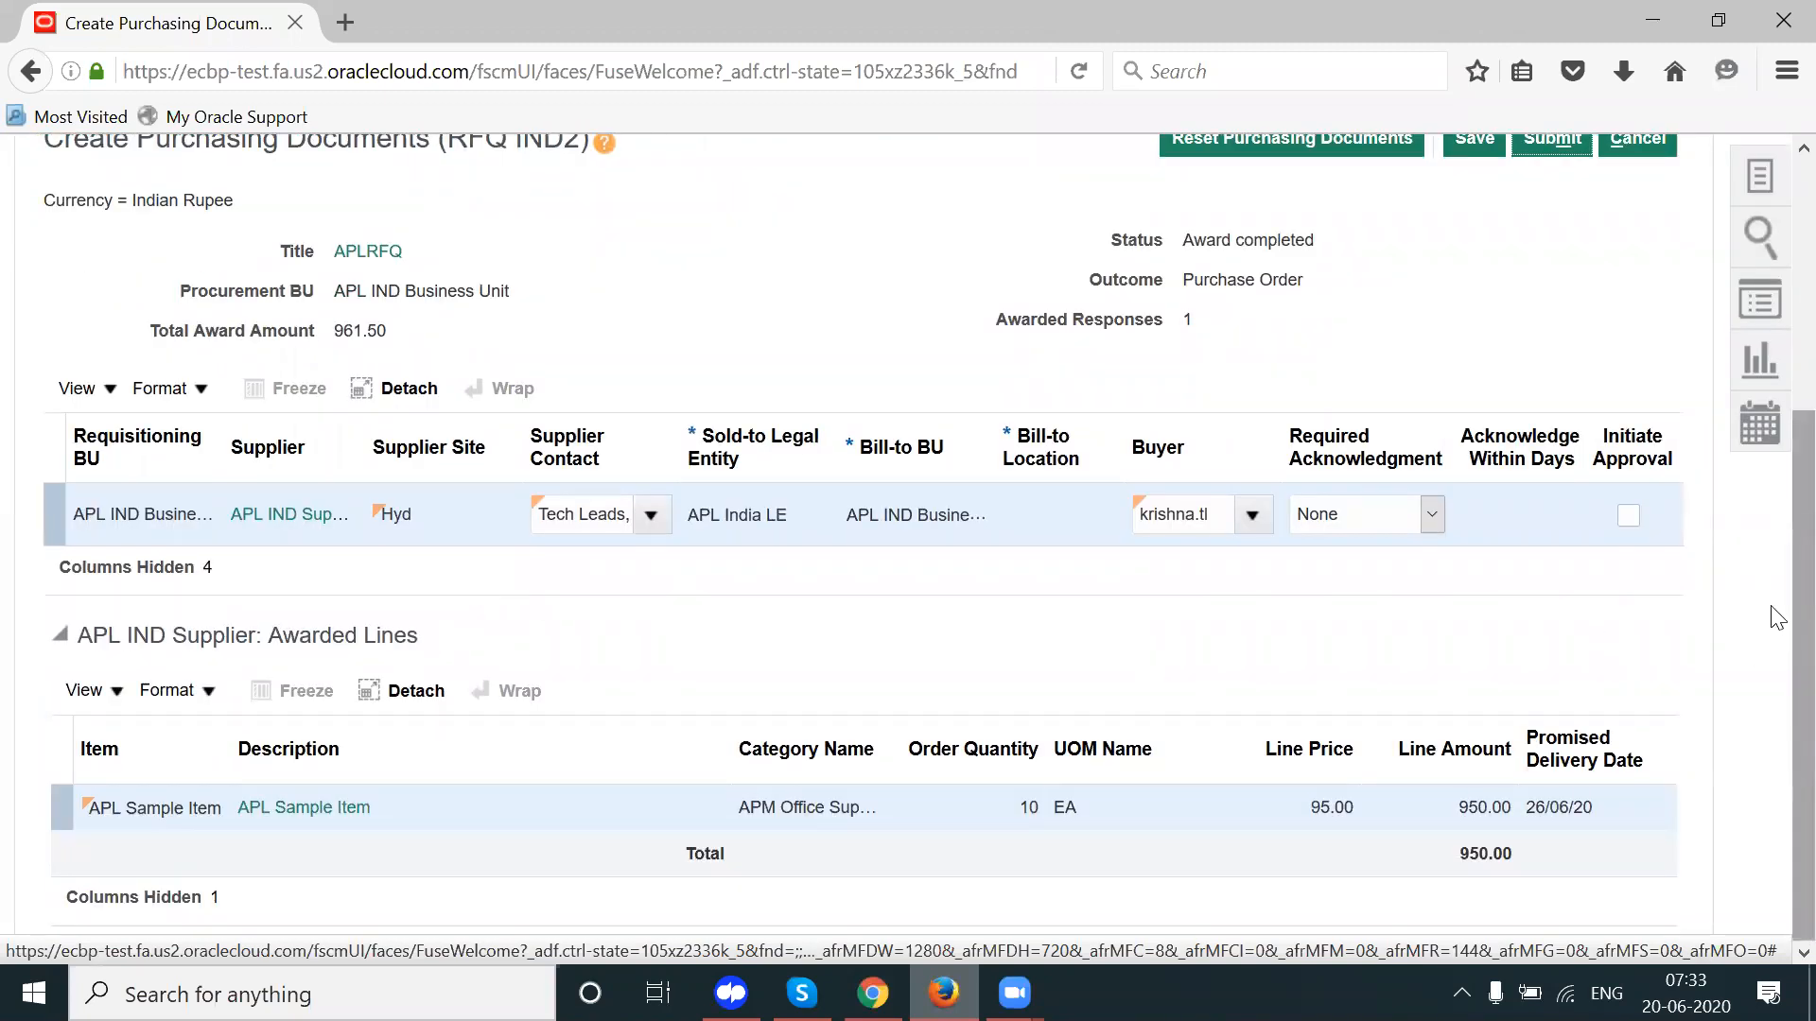
scroll(1776, 549, up, 2)
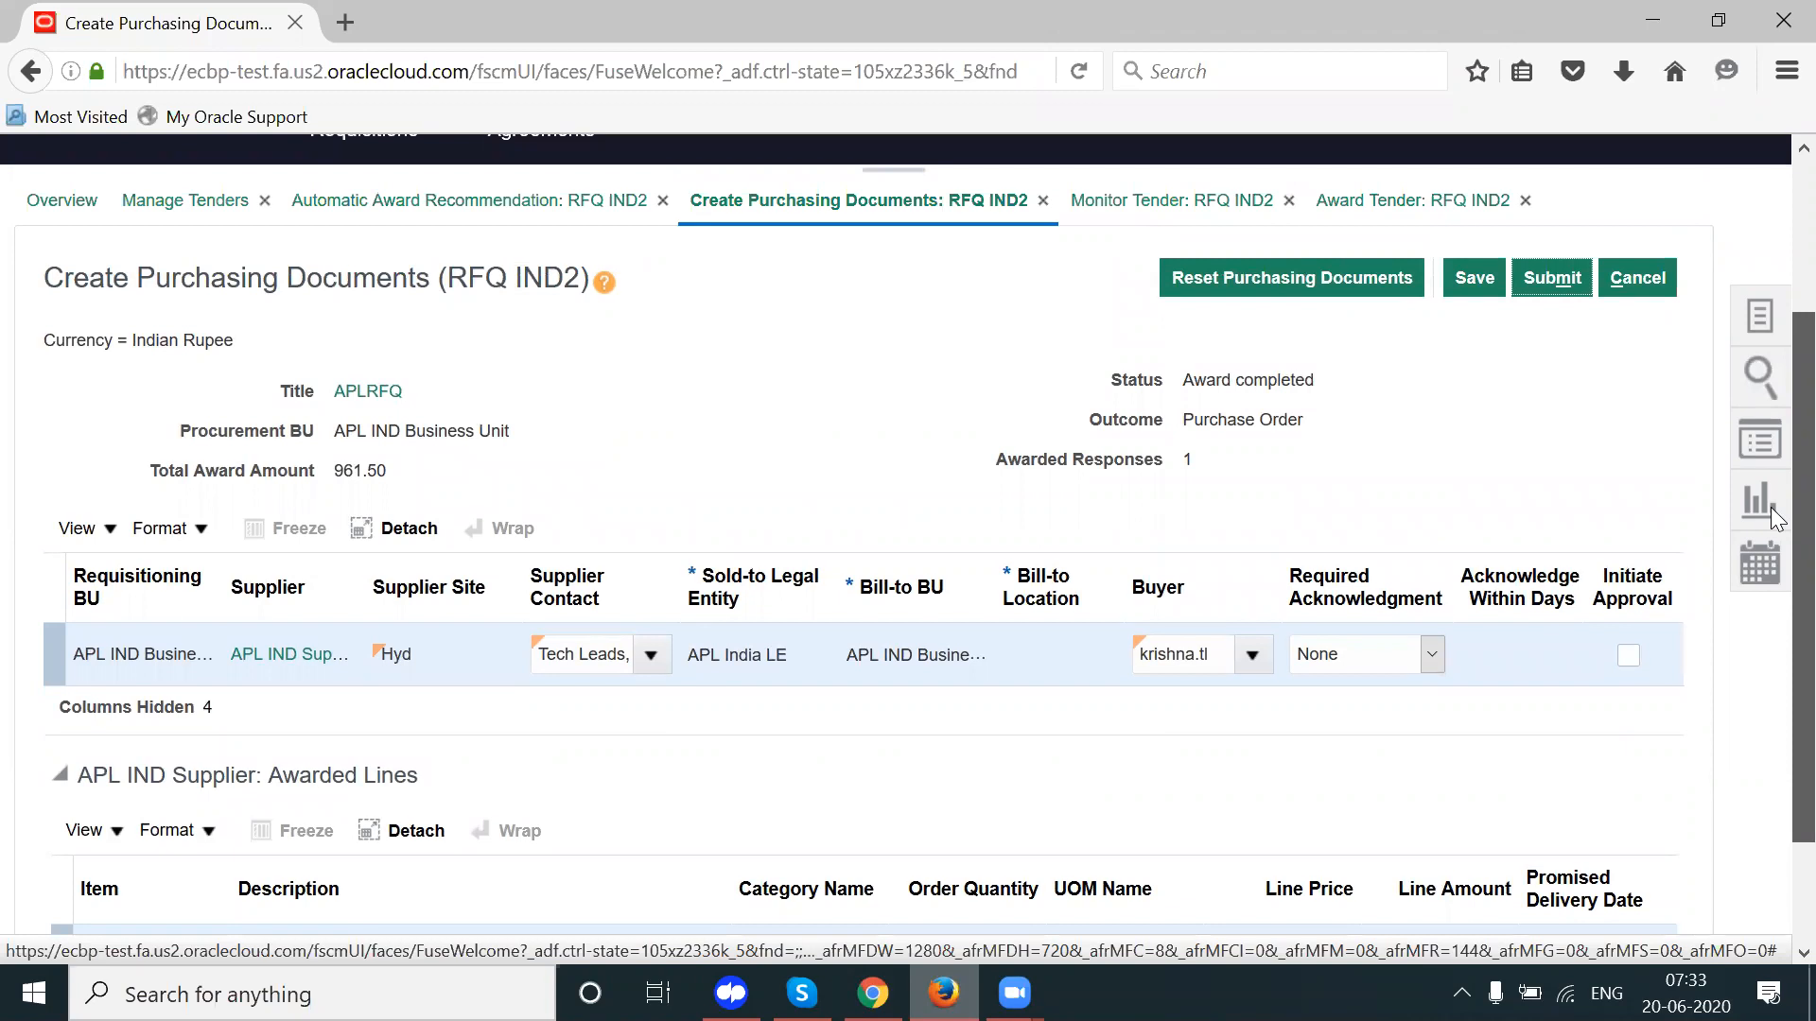
scroll(1771, 507, down, 2)
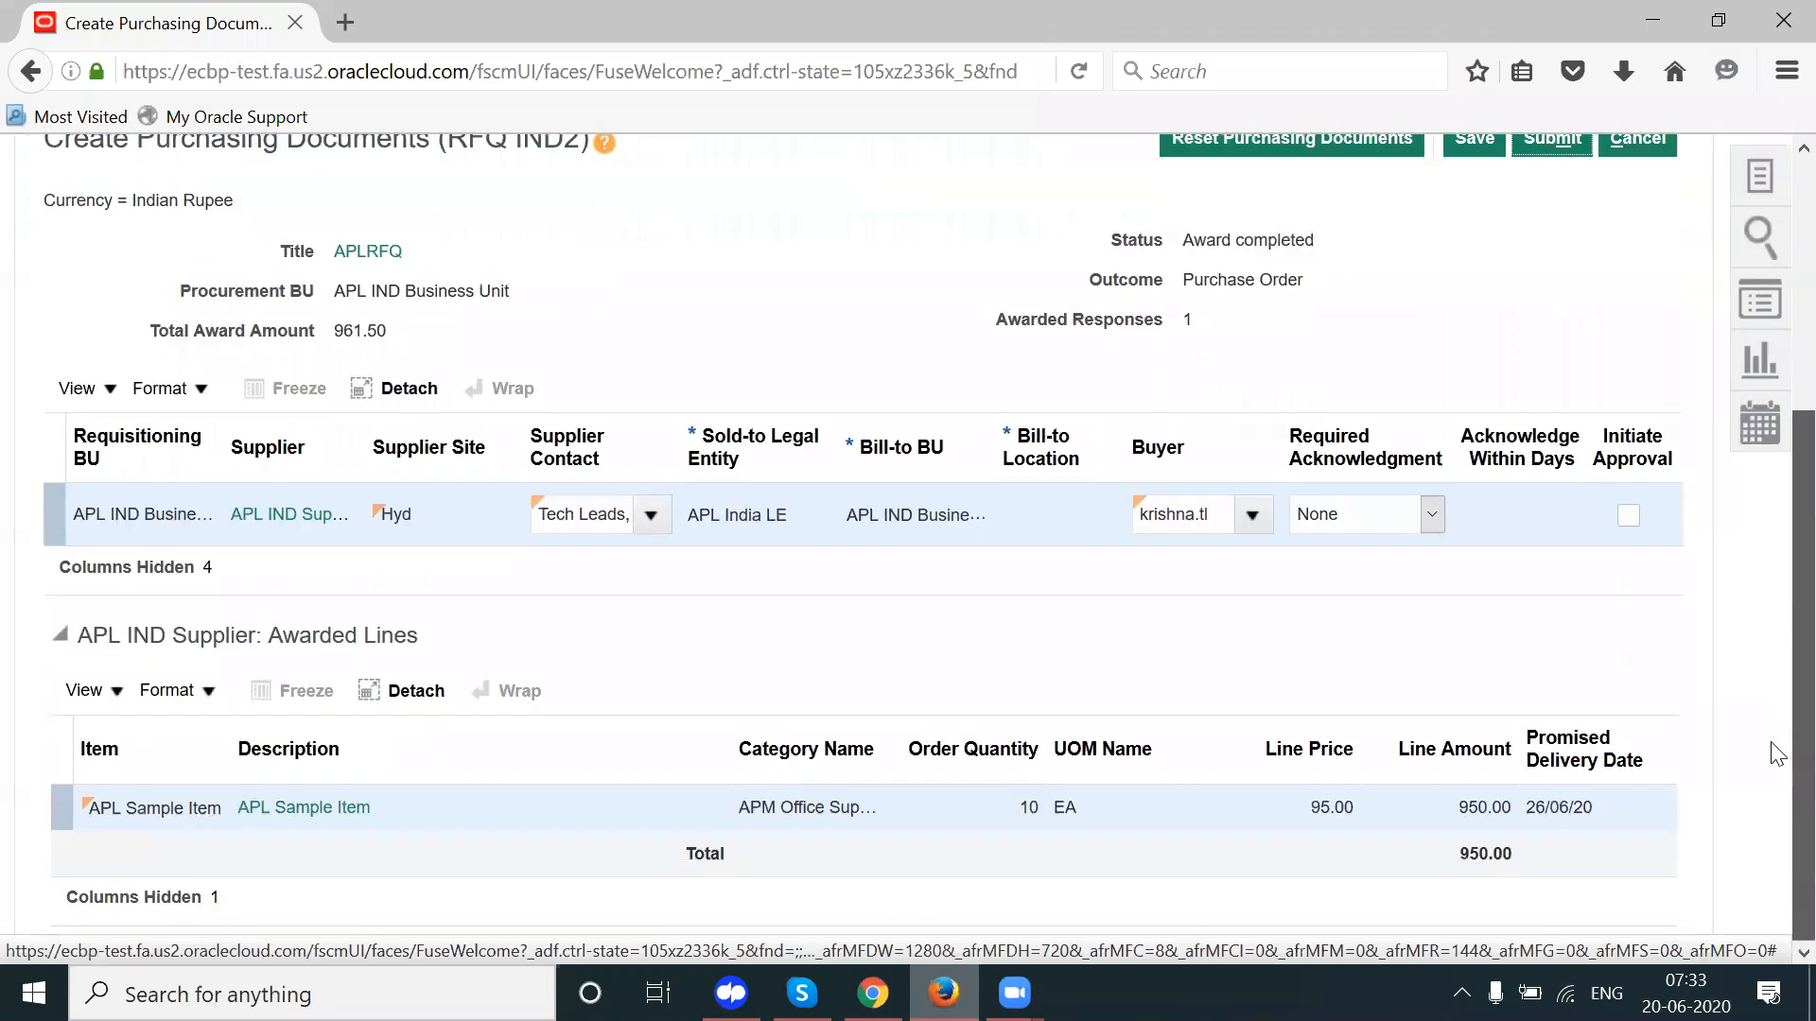
scroll(1776, 613, up, 3)
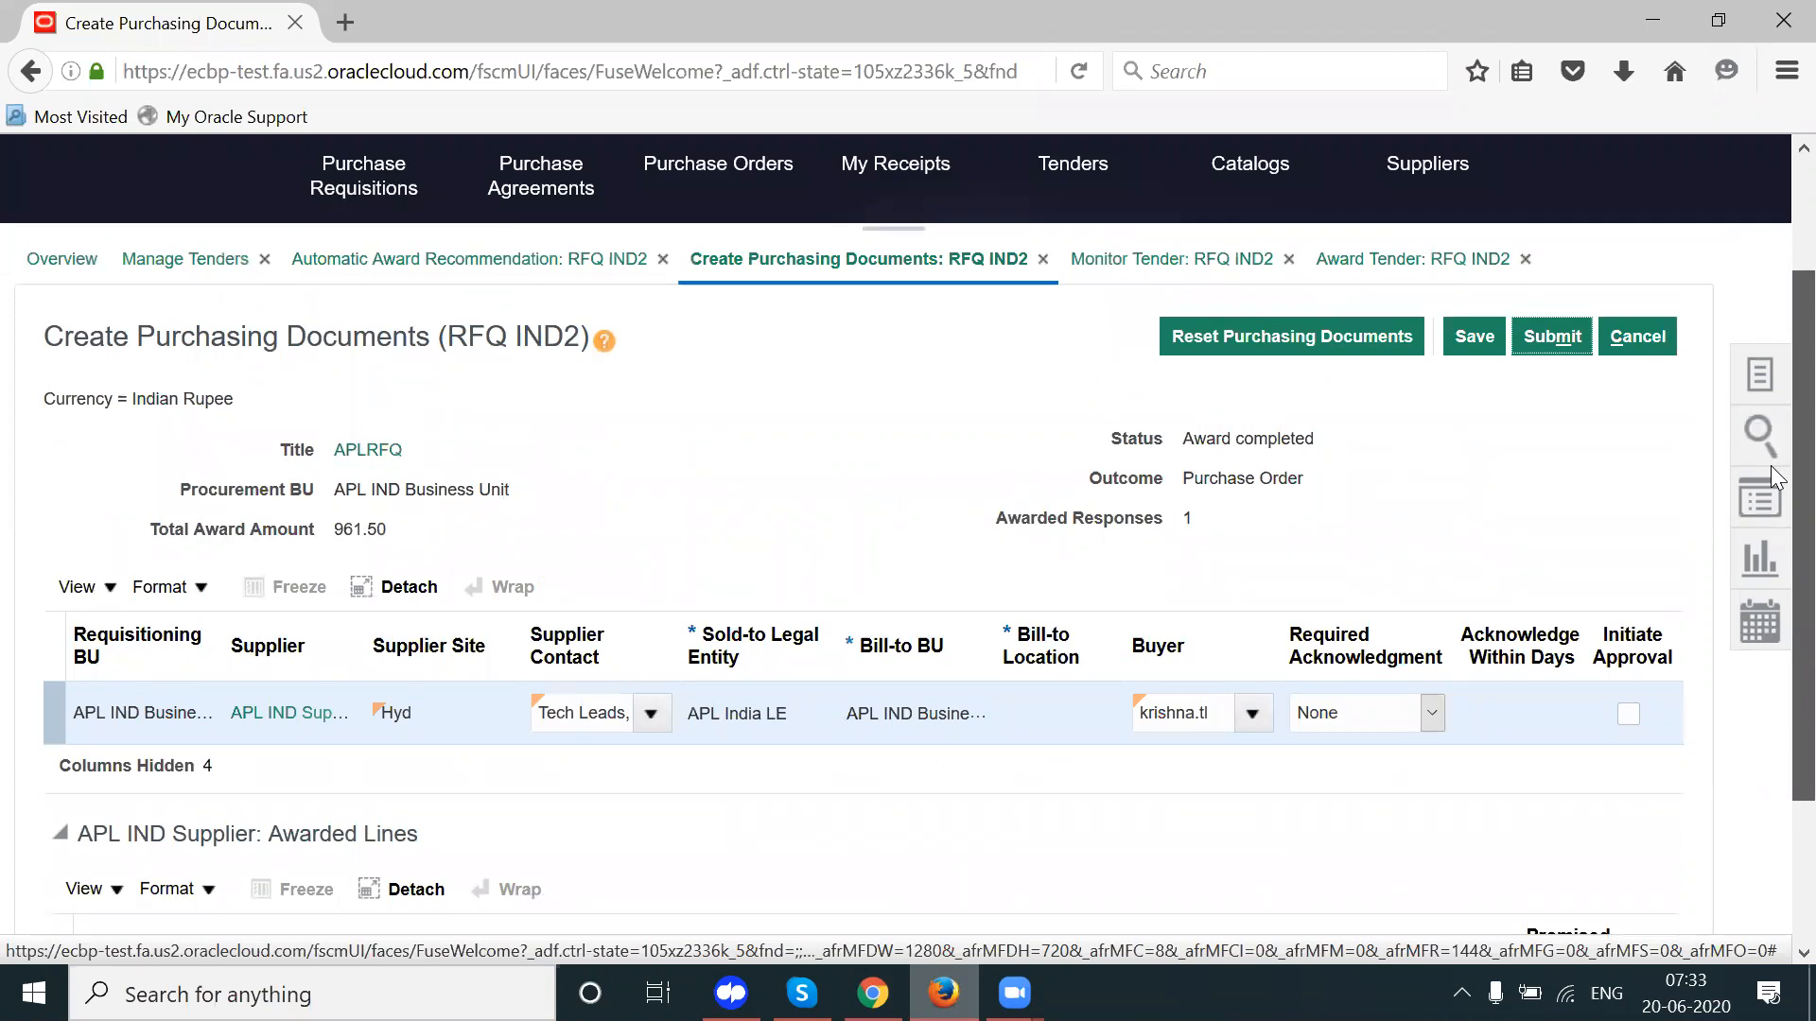
Step: Select the document row and start editing its empty Bill-to Location cell
click(441, 712)
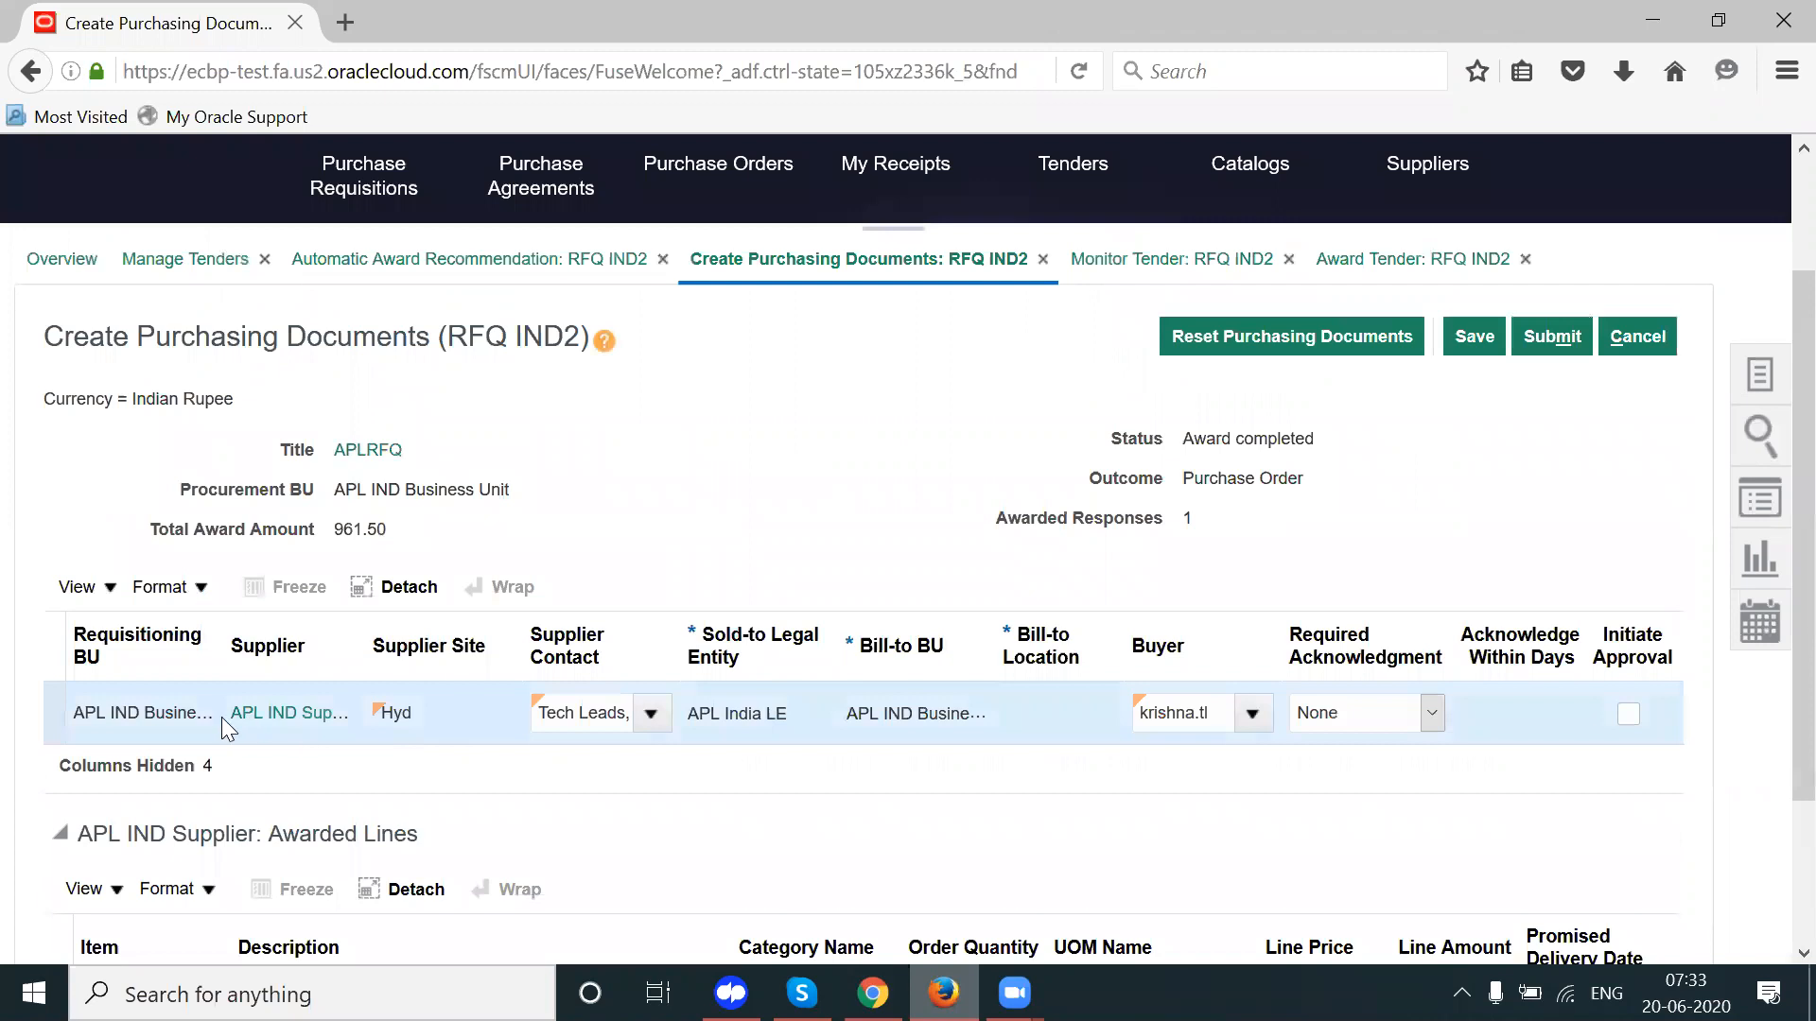
click(170, 717)
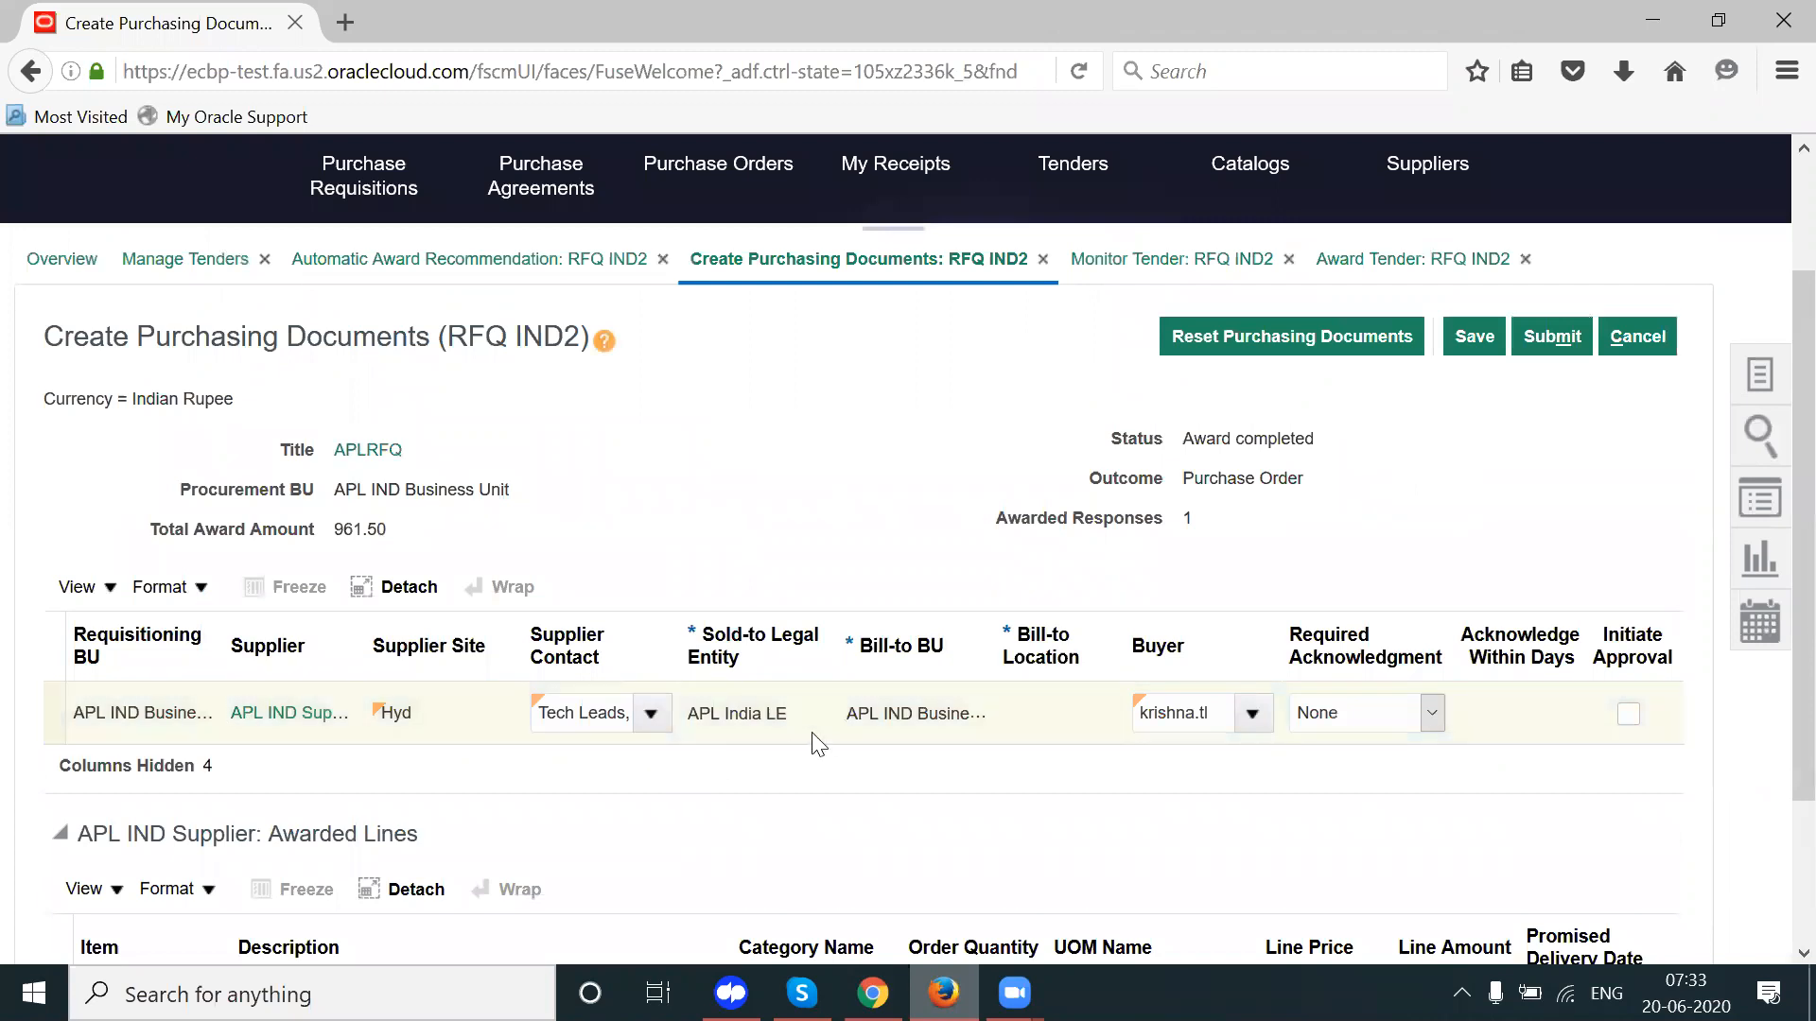
click(1008, 741)
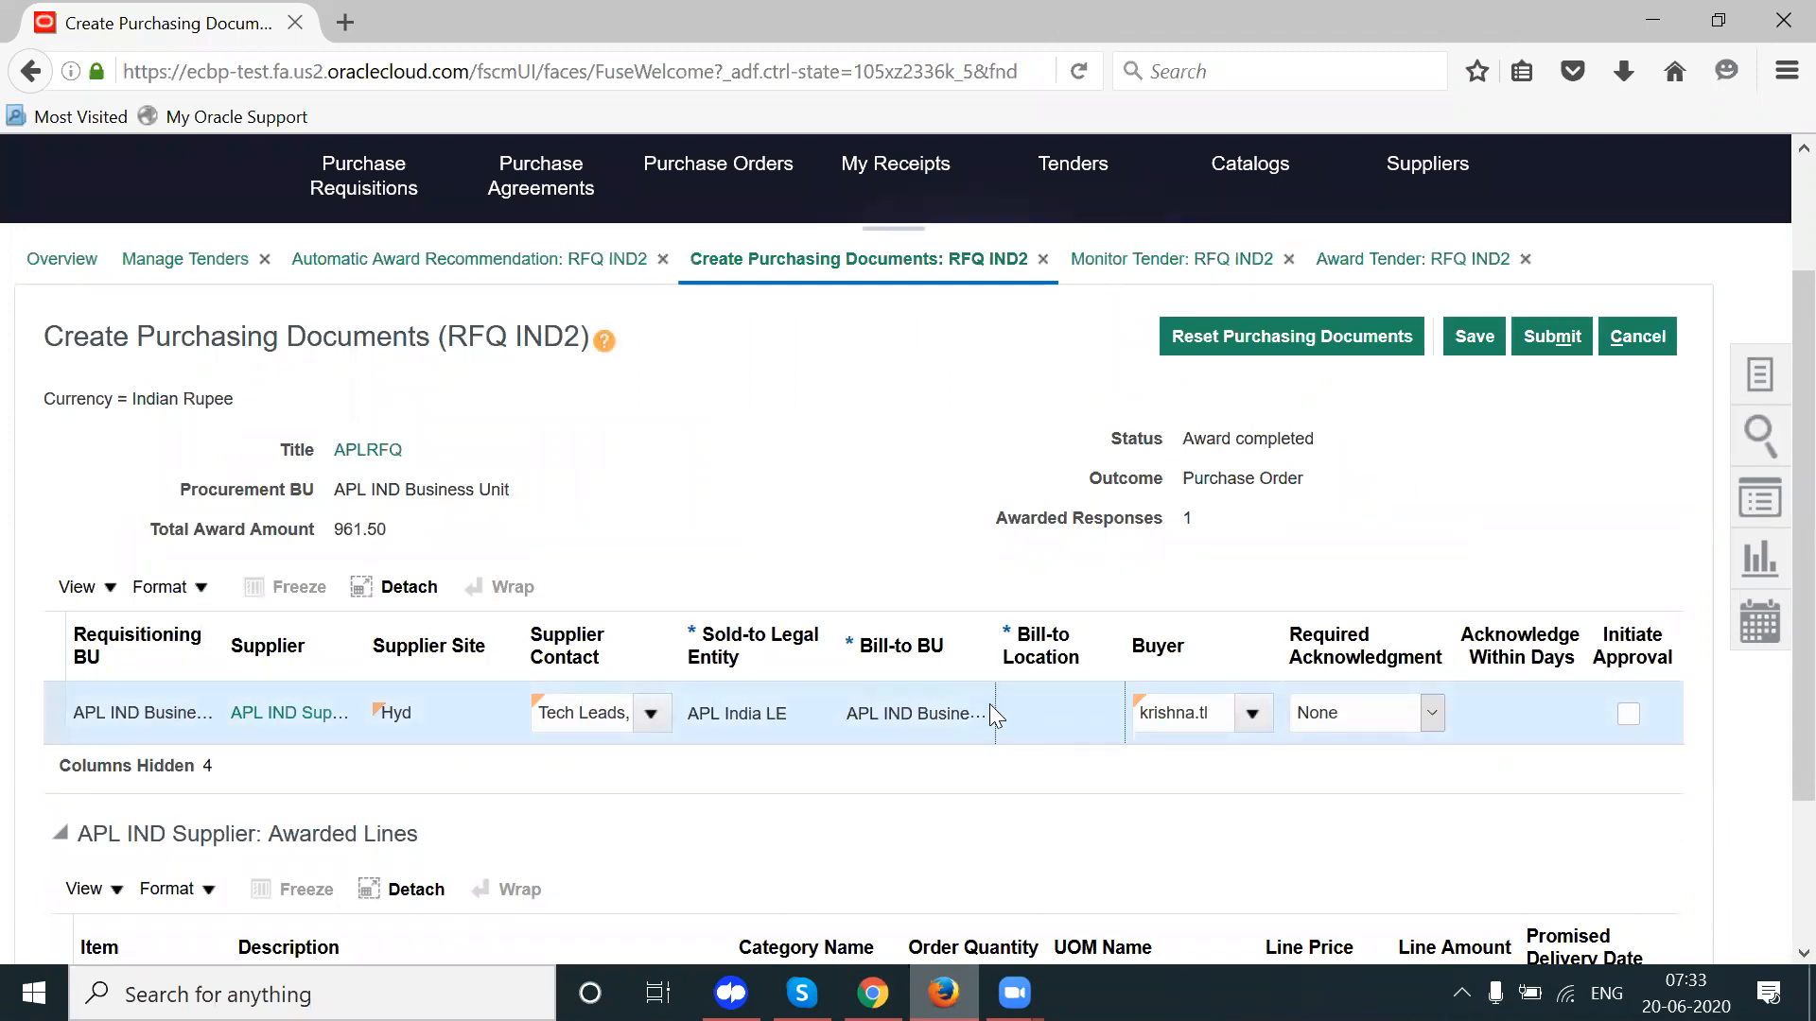
click(1038, 625)
click(1045, 717)
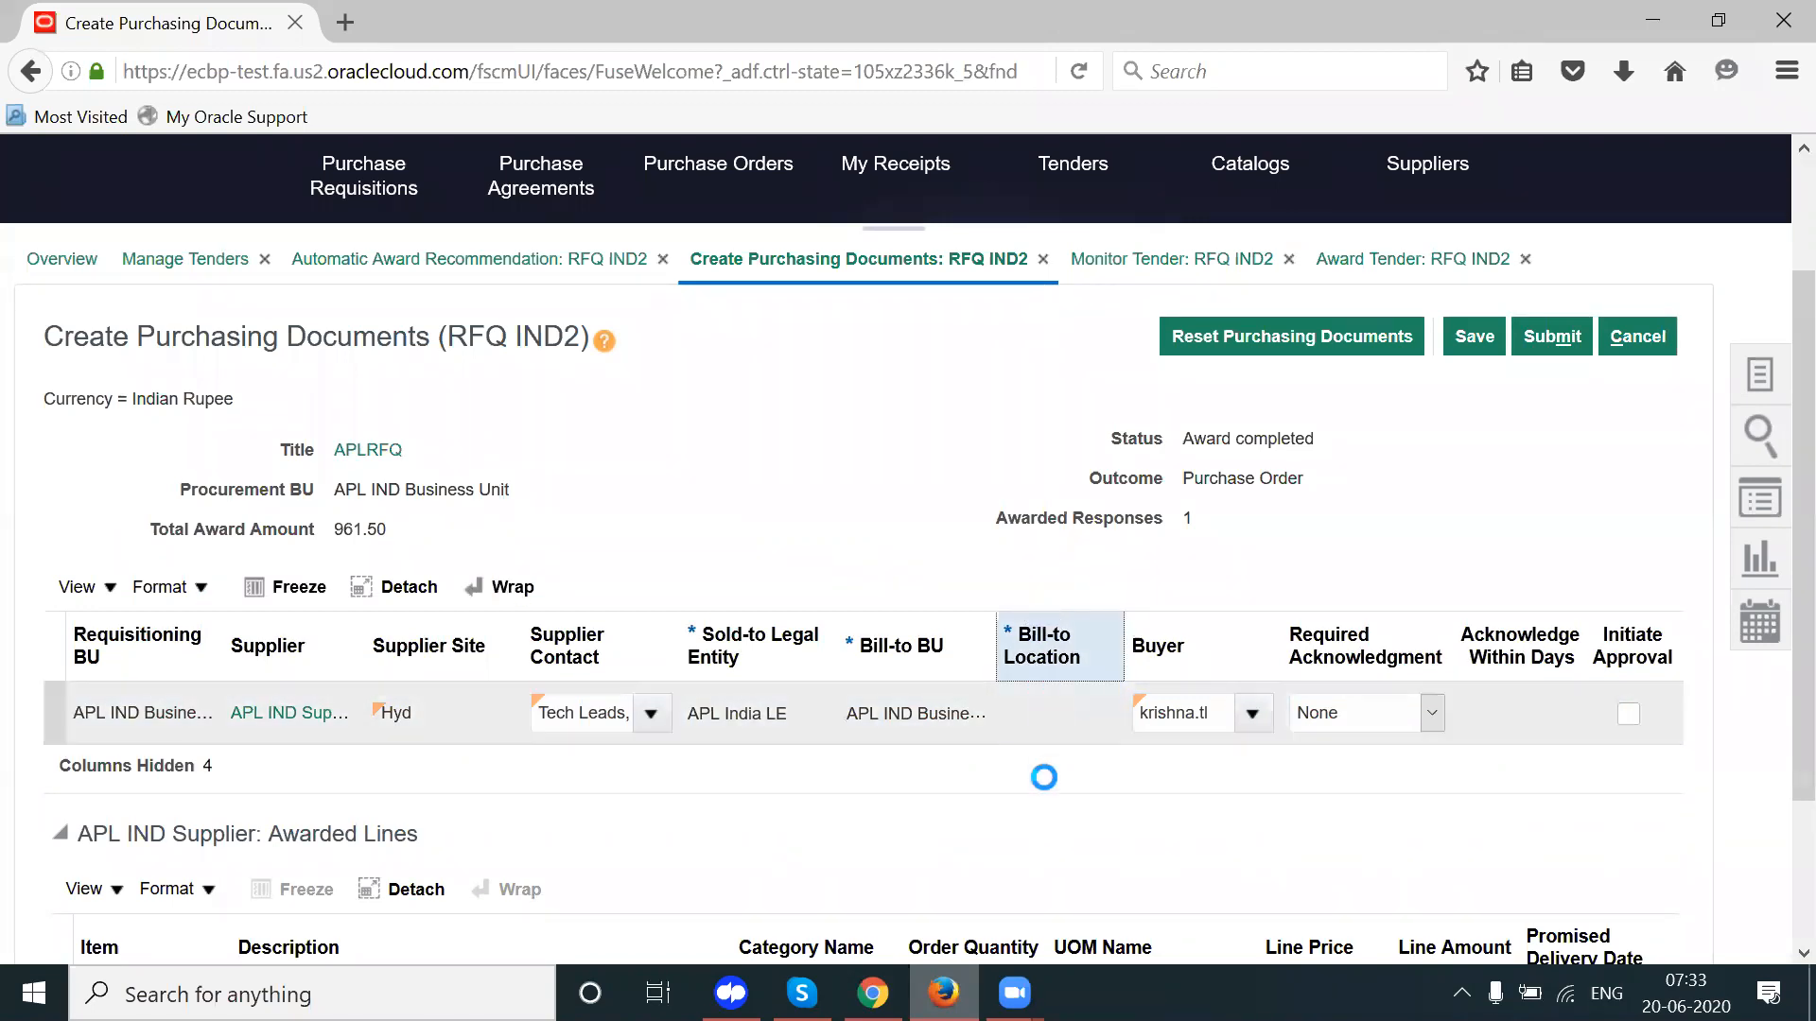
click(1046, 711)
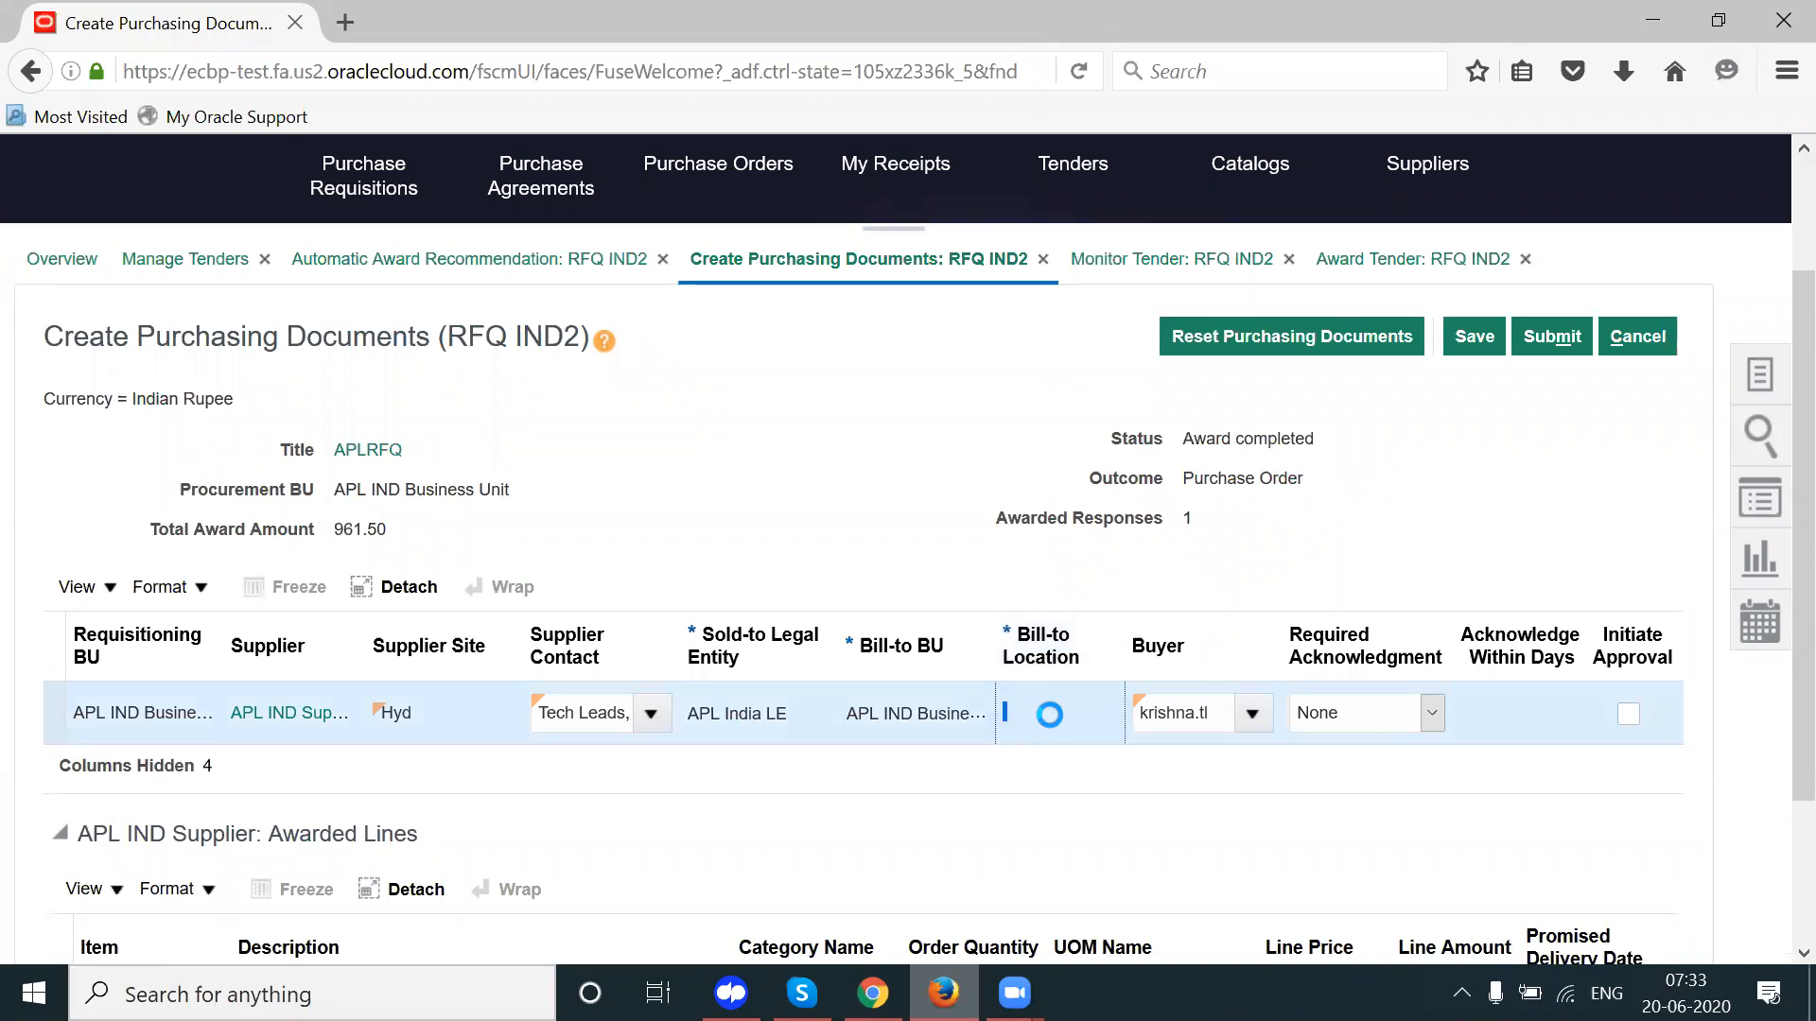
mouse_move(872, 991)
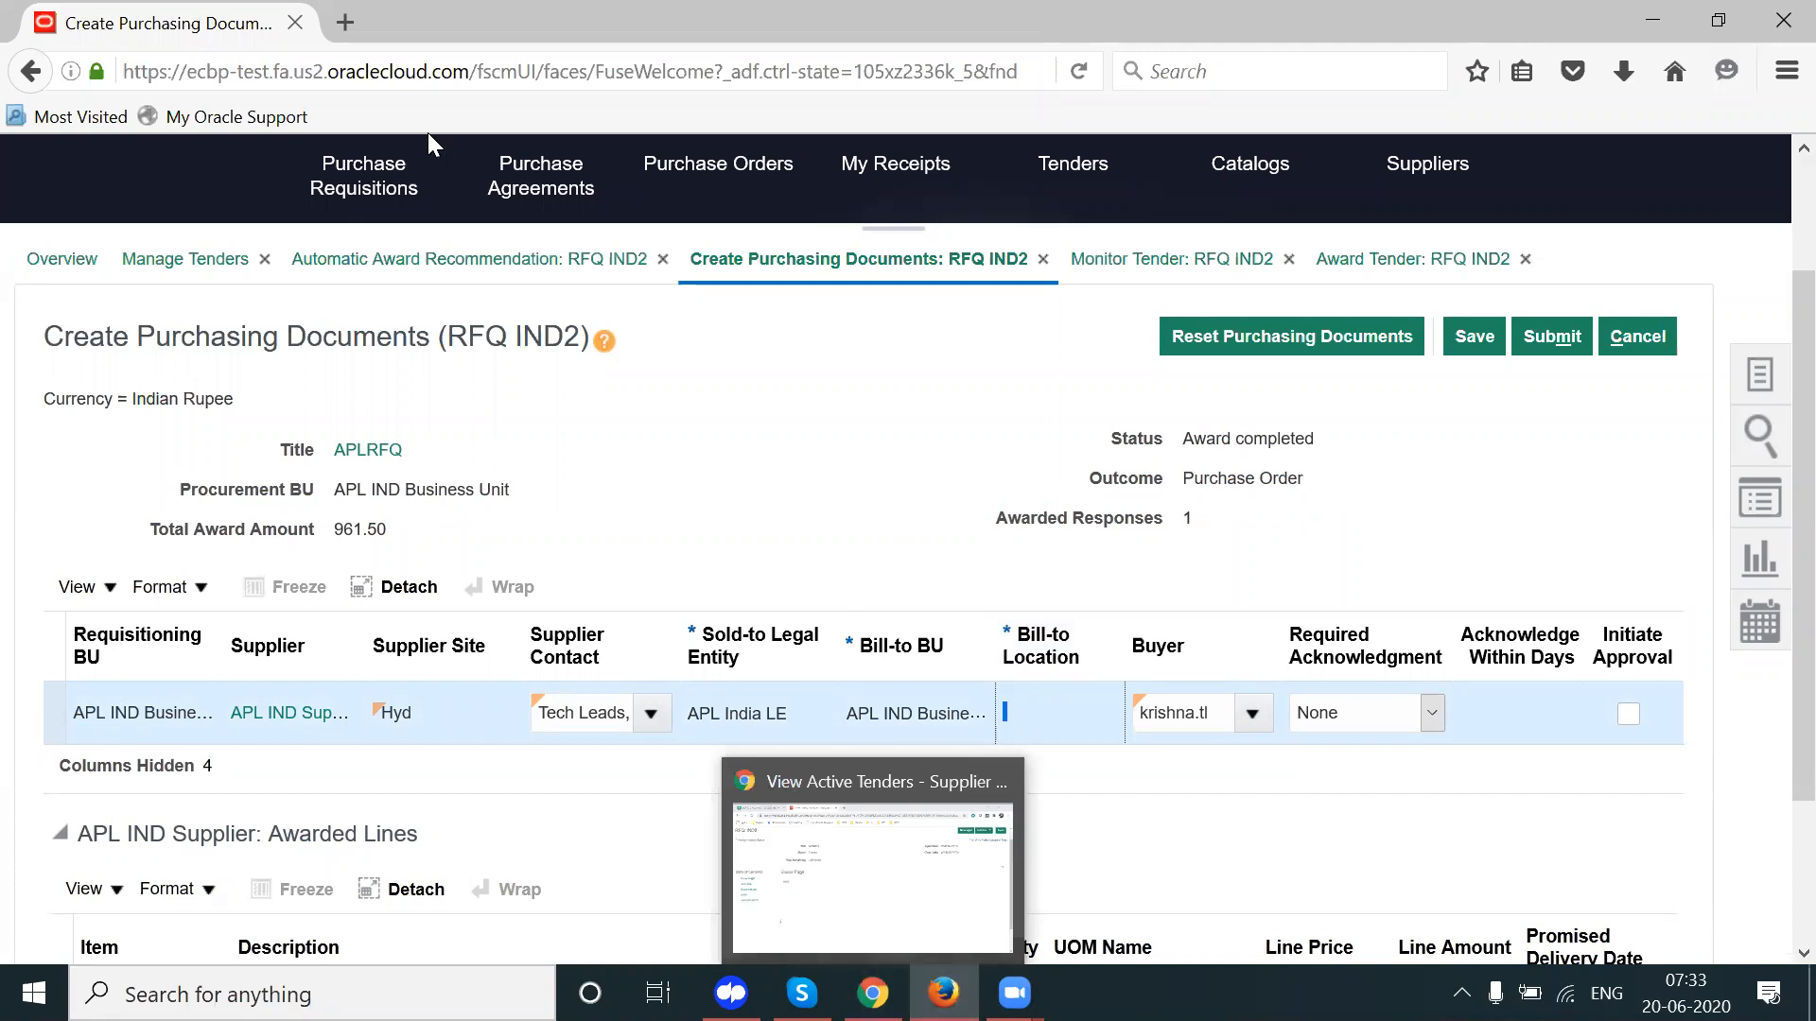
Step: Load the Oracle Applications home page in a second browser tab
click(347, 25)
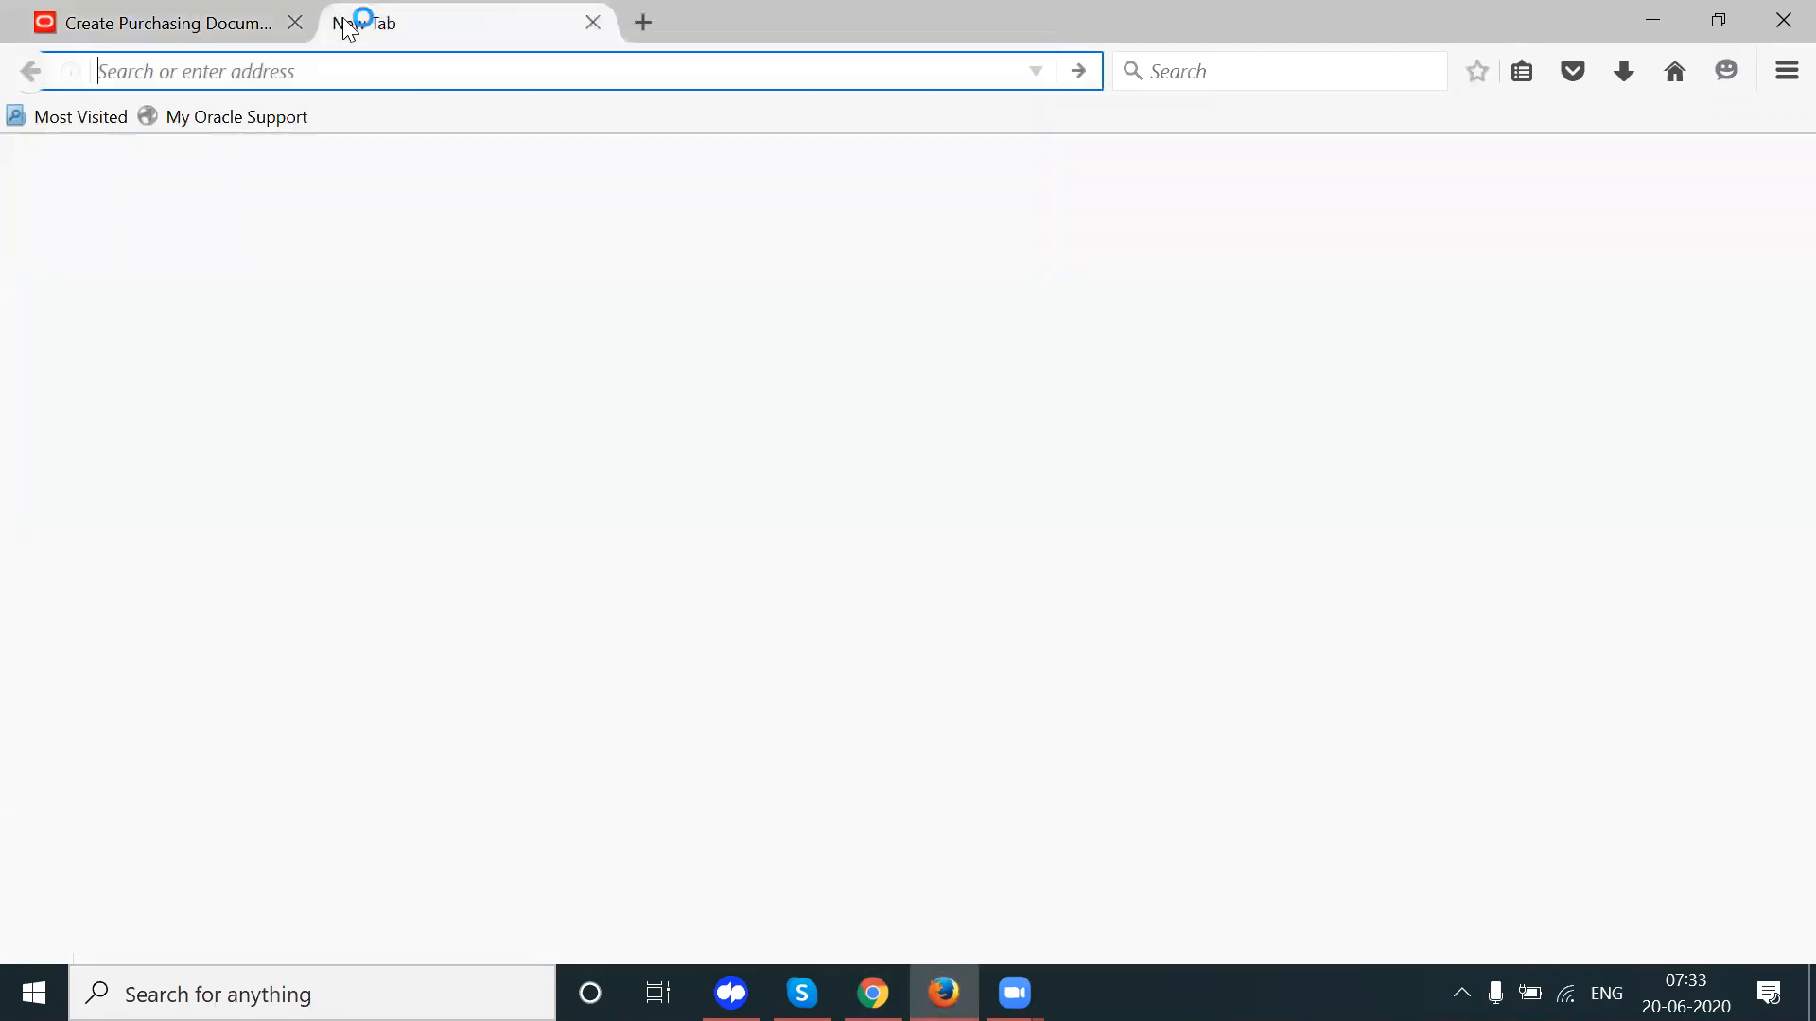
text(ec)
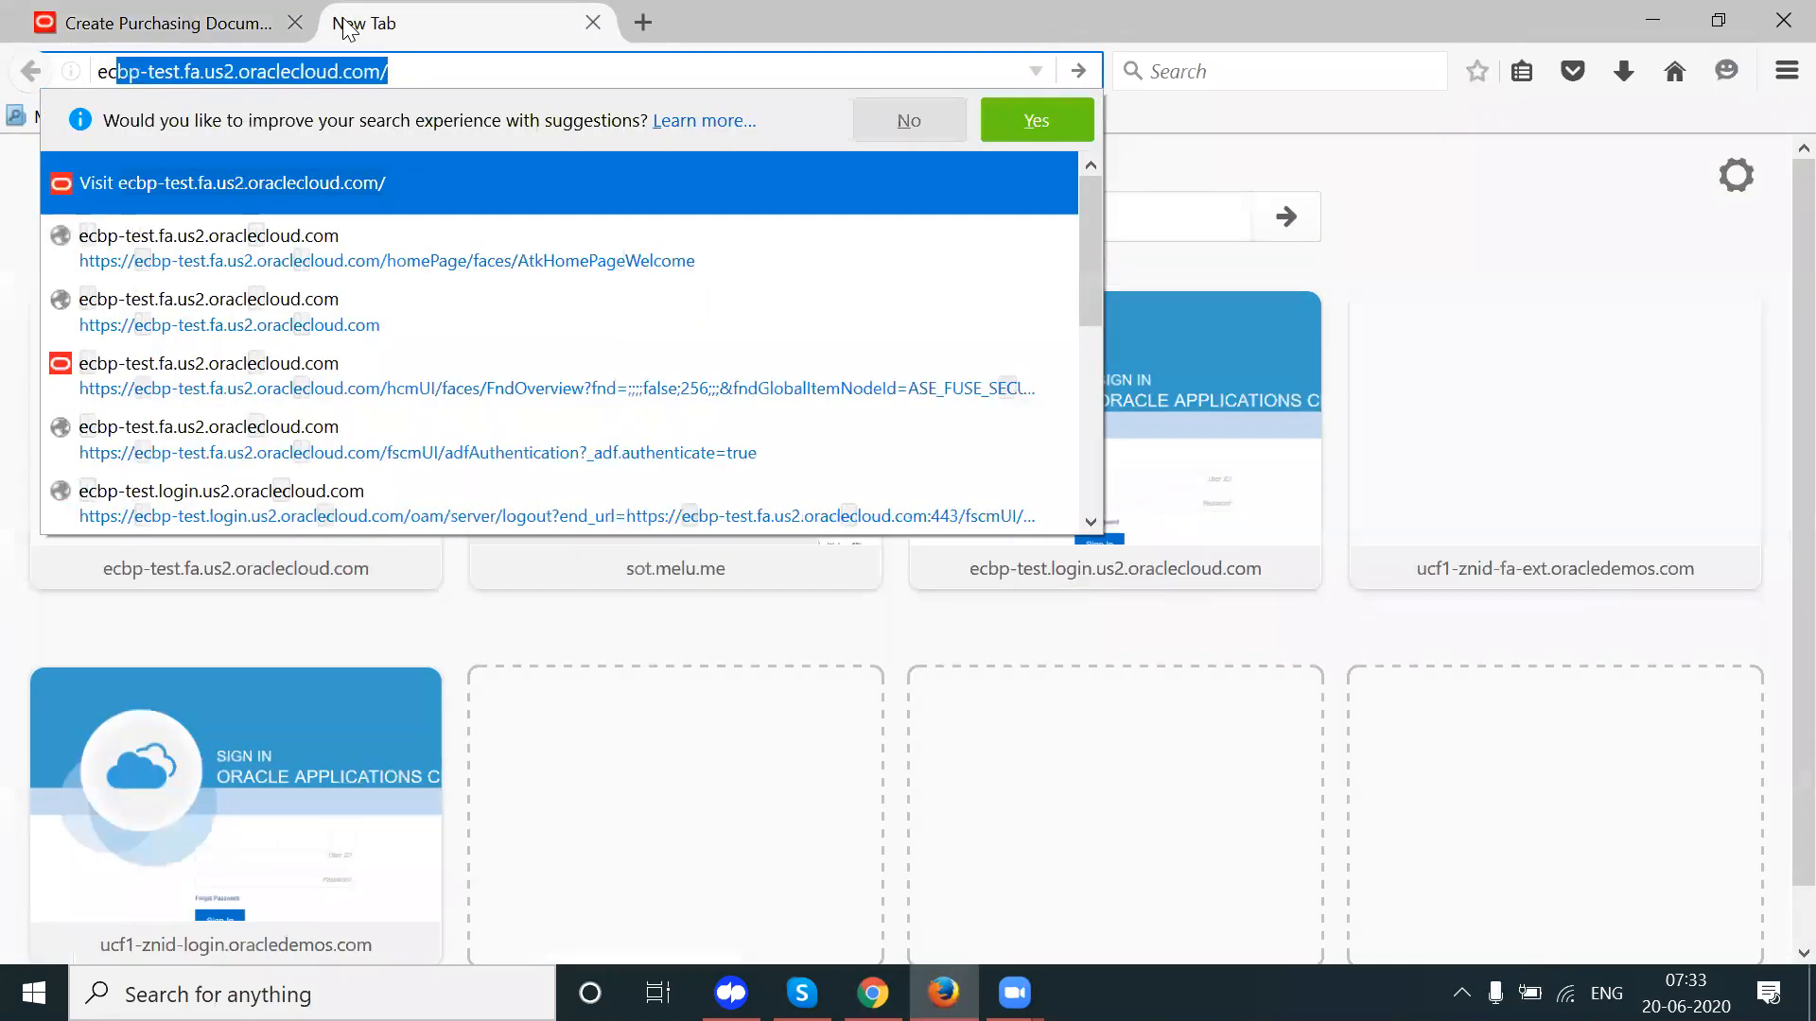
key(Return)
click(196, 11)
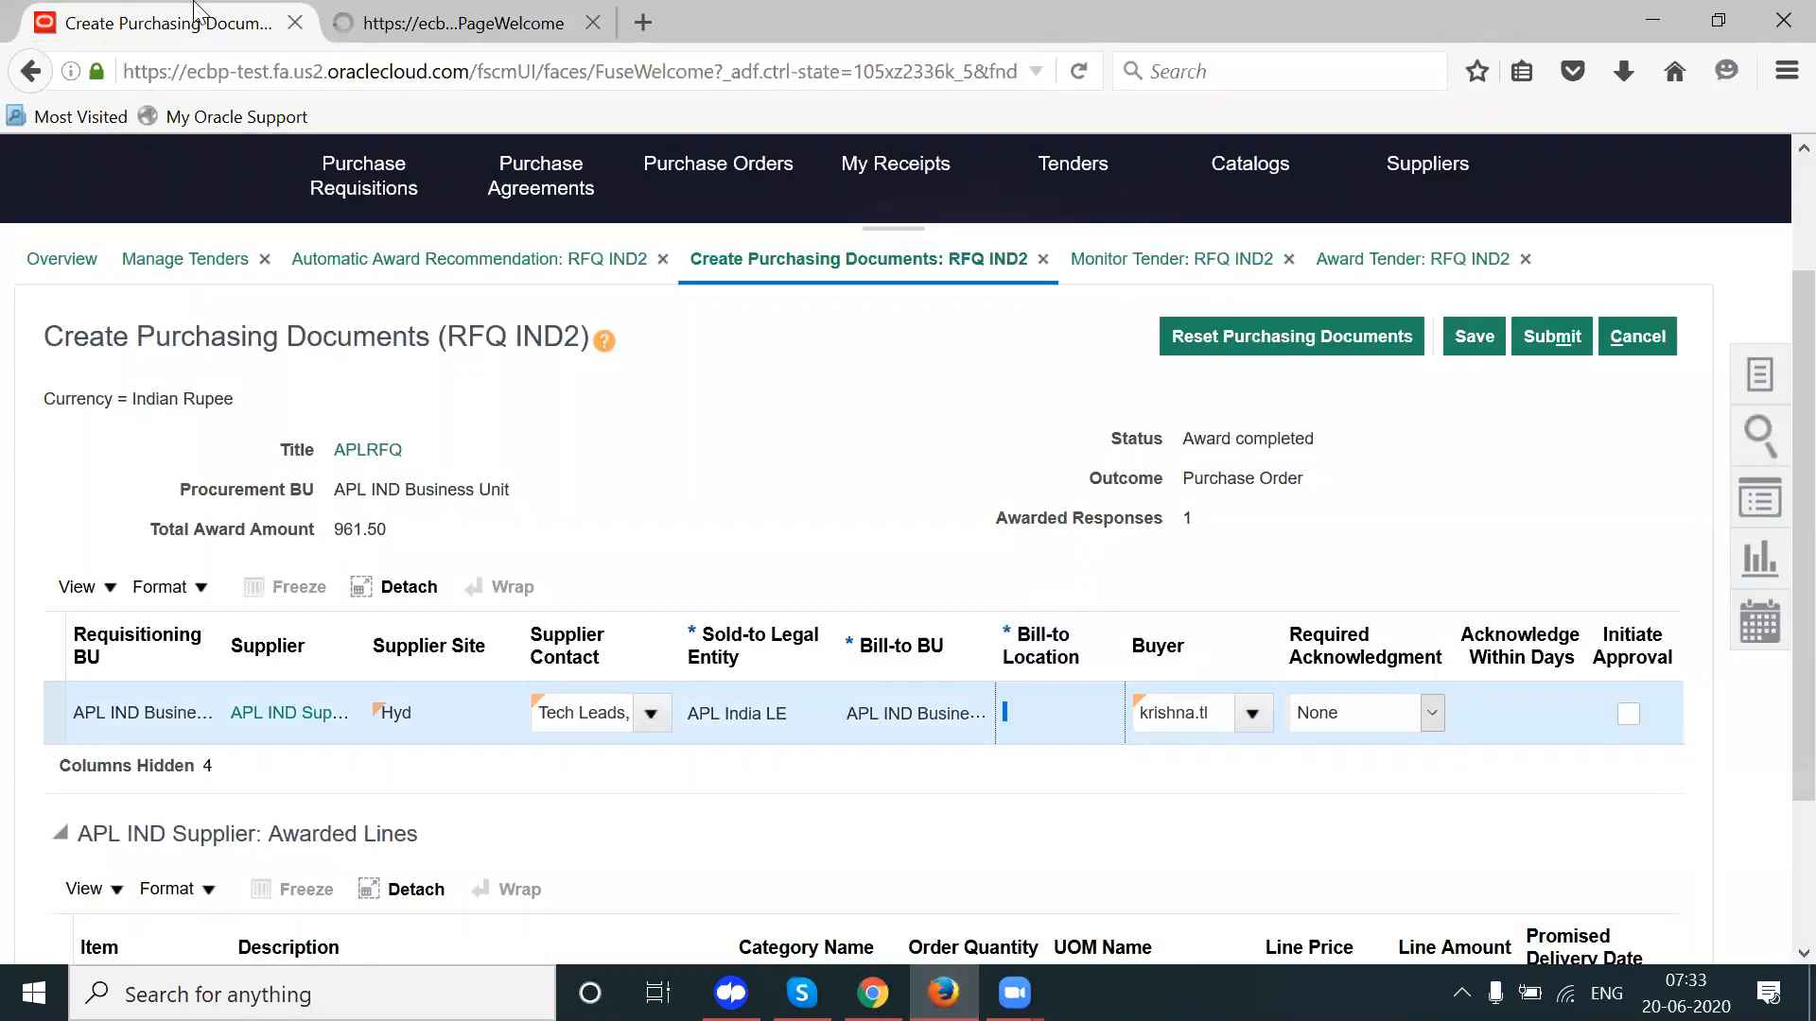
click(383, 15)
click(1362, 179)
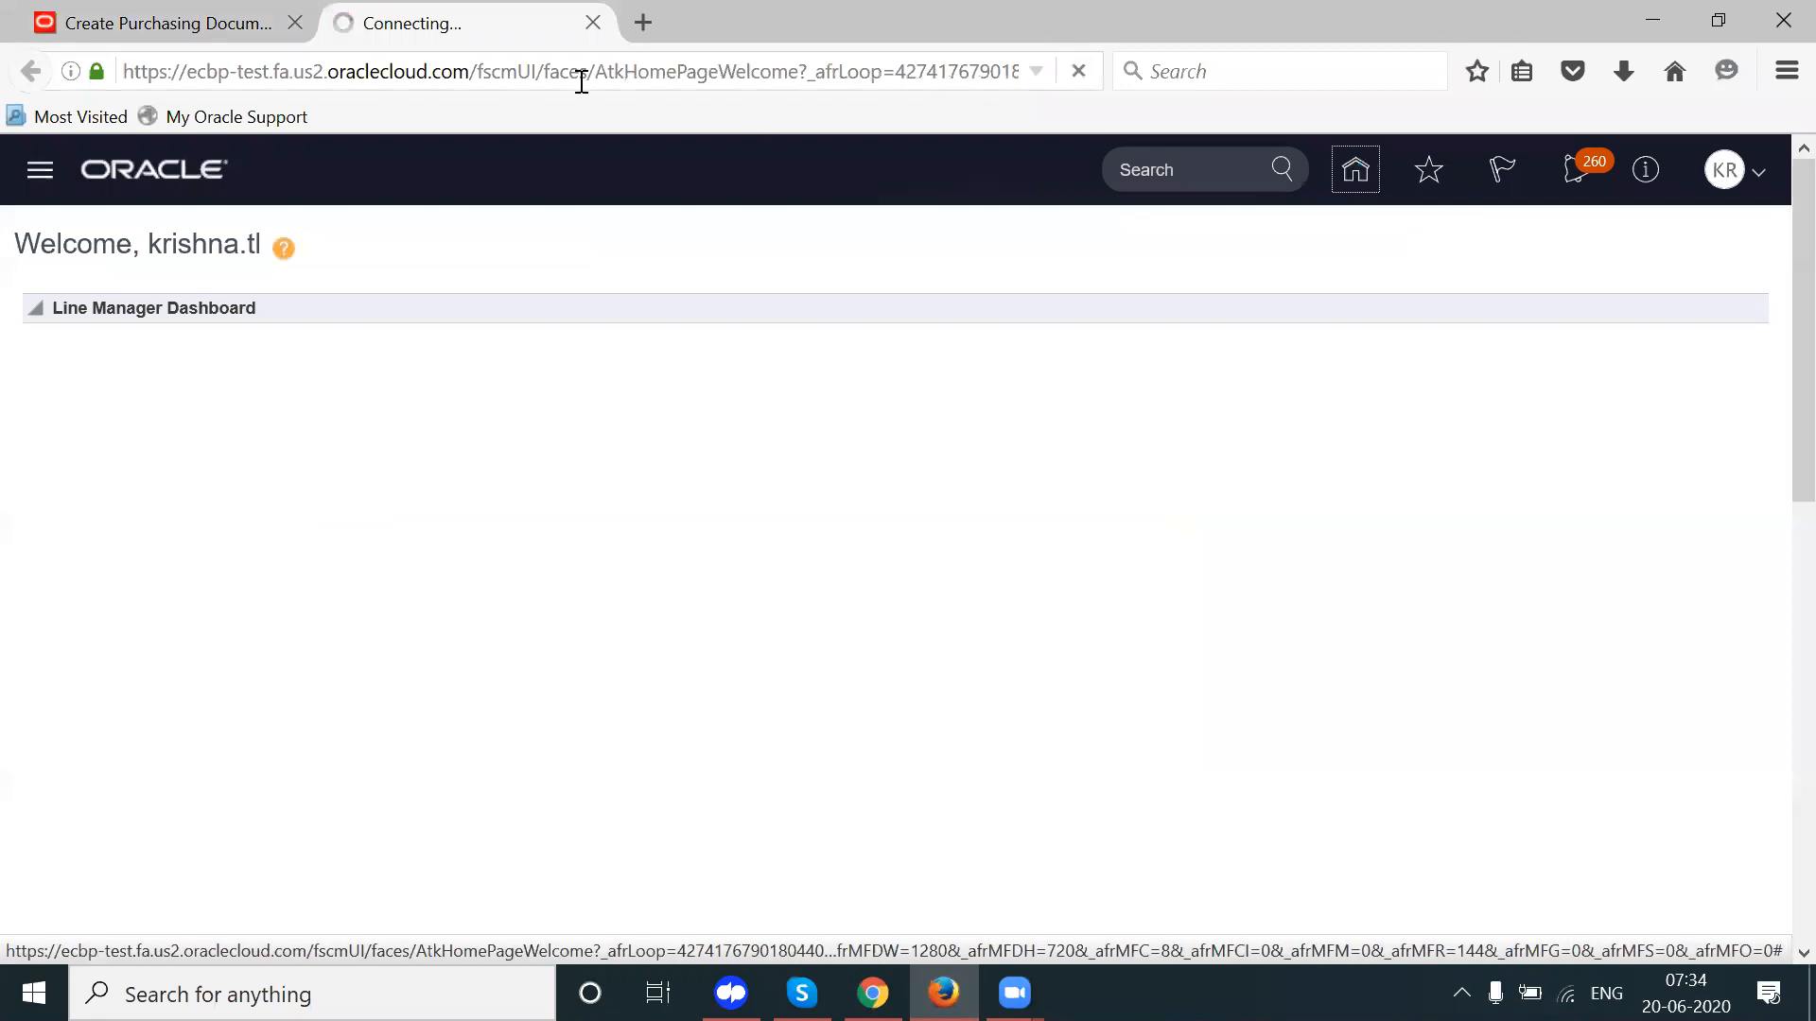
click(236, 8)
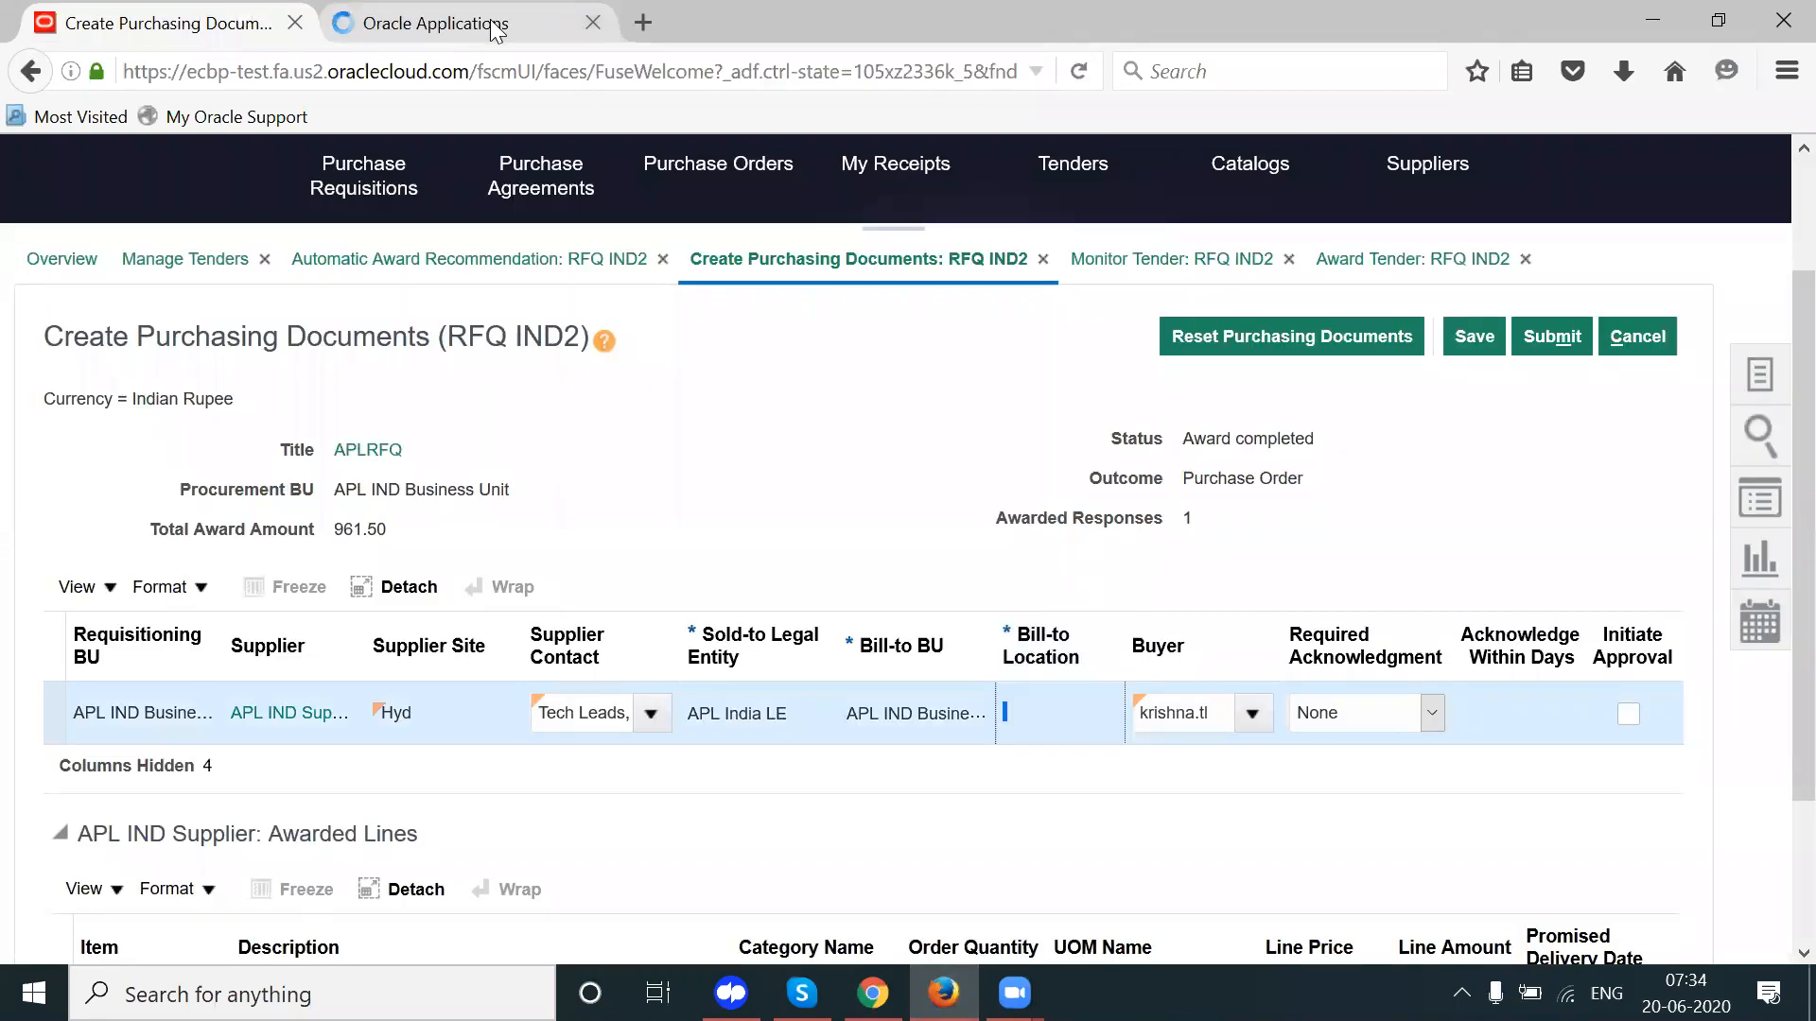
click(492, 29)
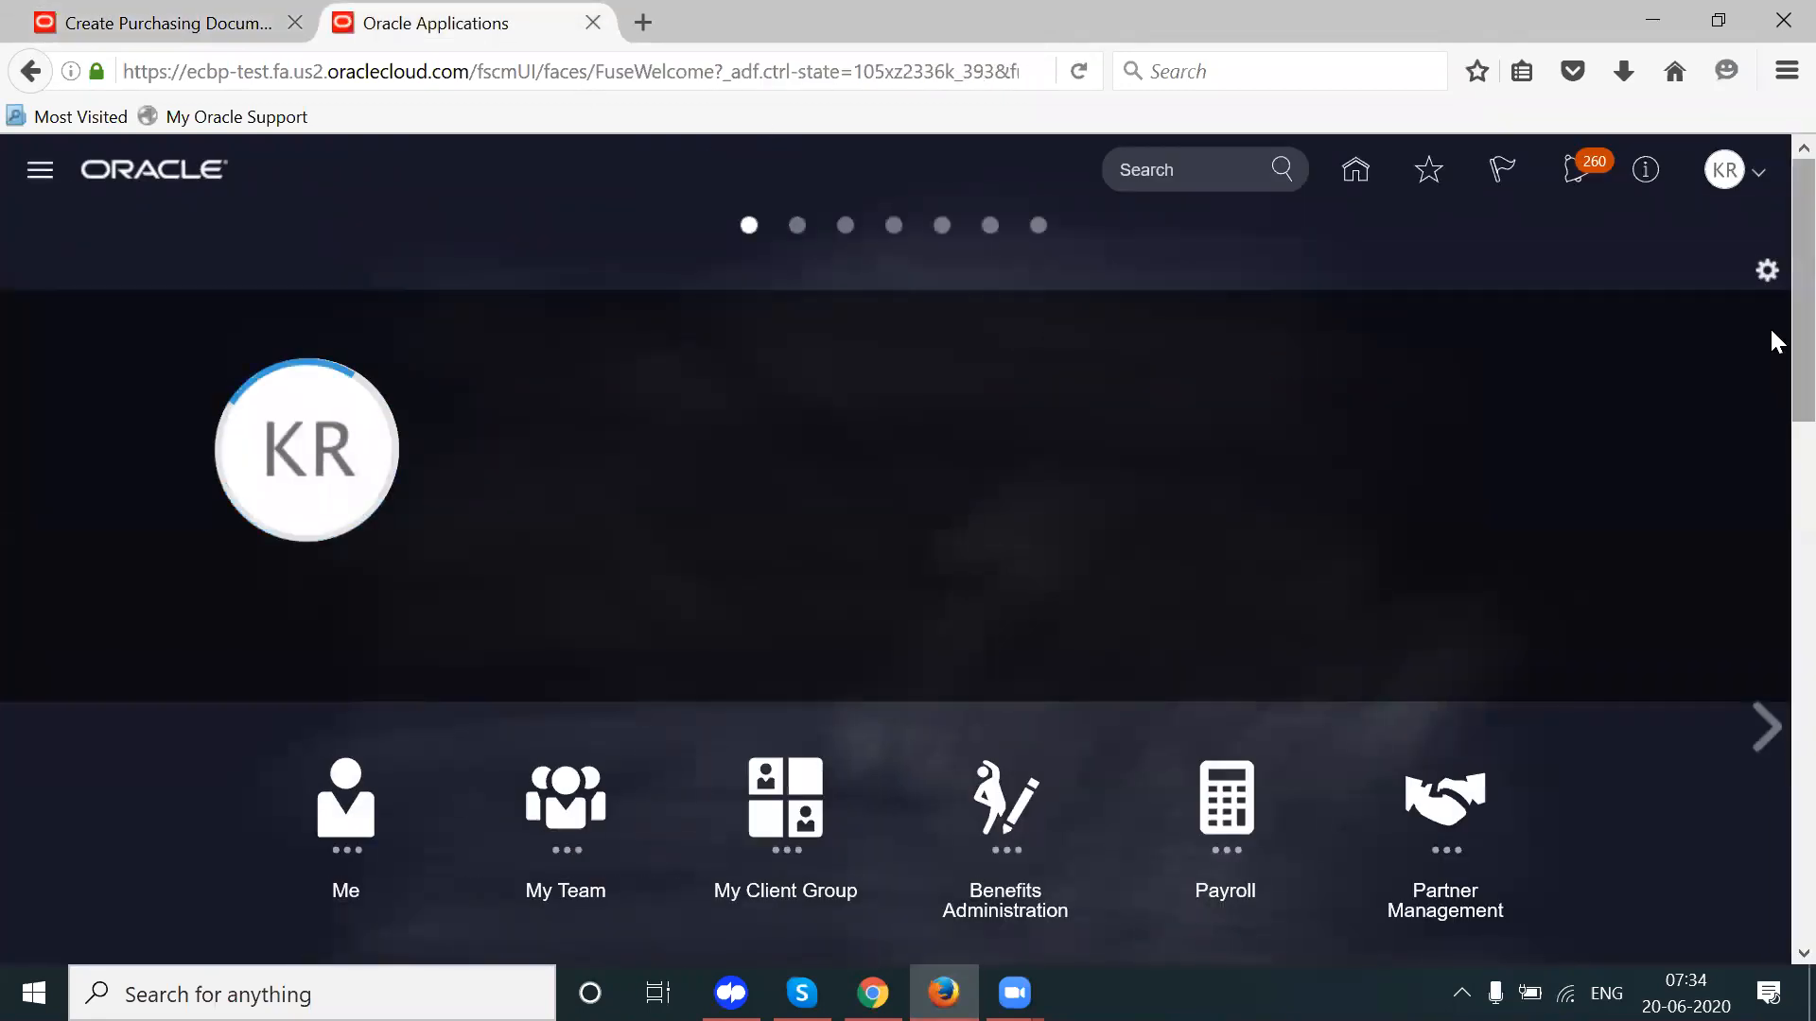
Step: Scroll to the Procurement icons and open the Suppliers work area overview
scroll(1772, 331, down, 6)
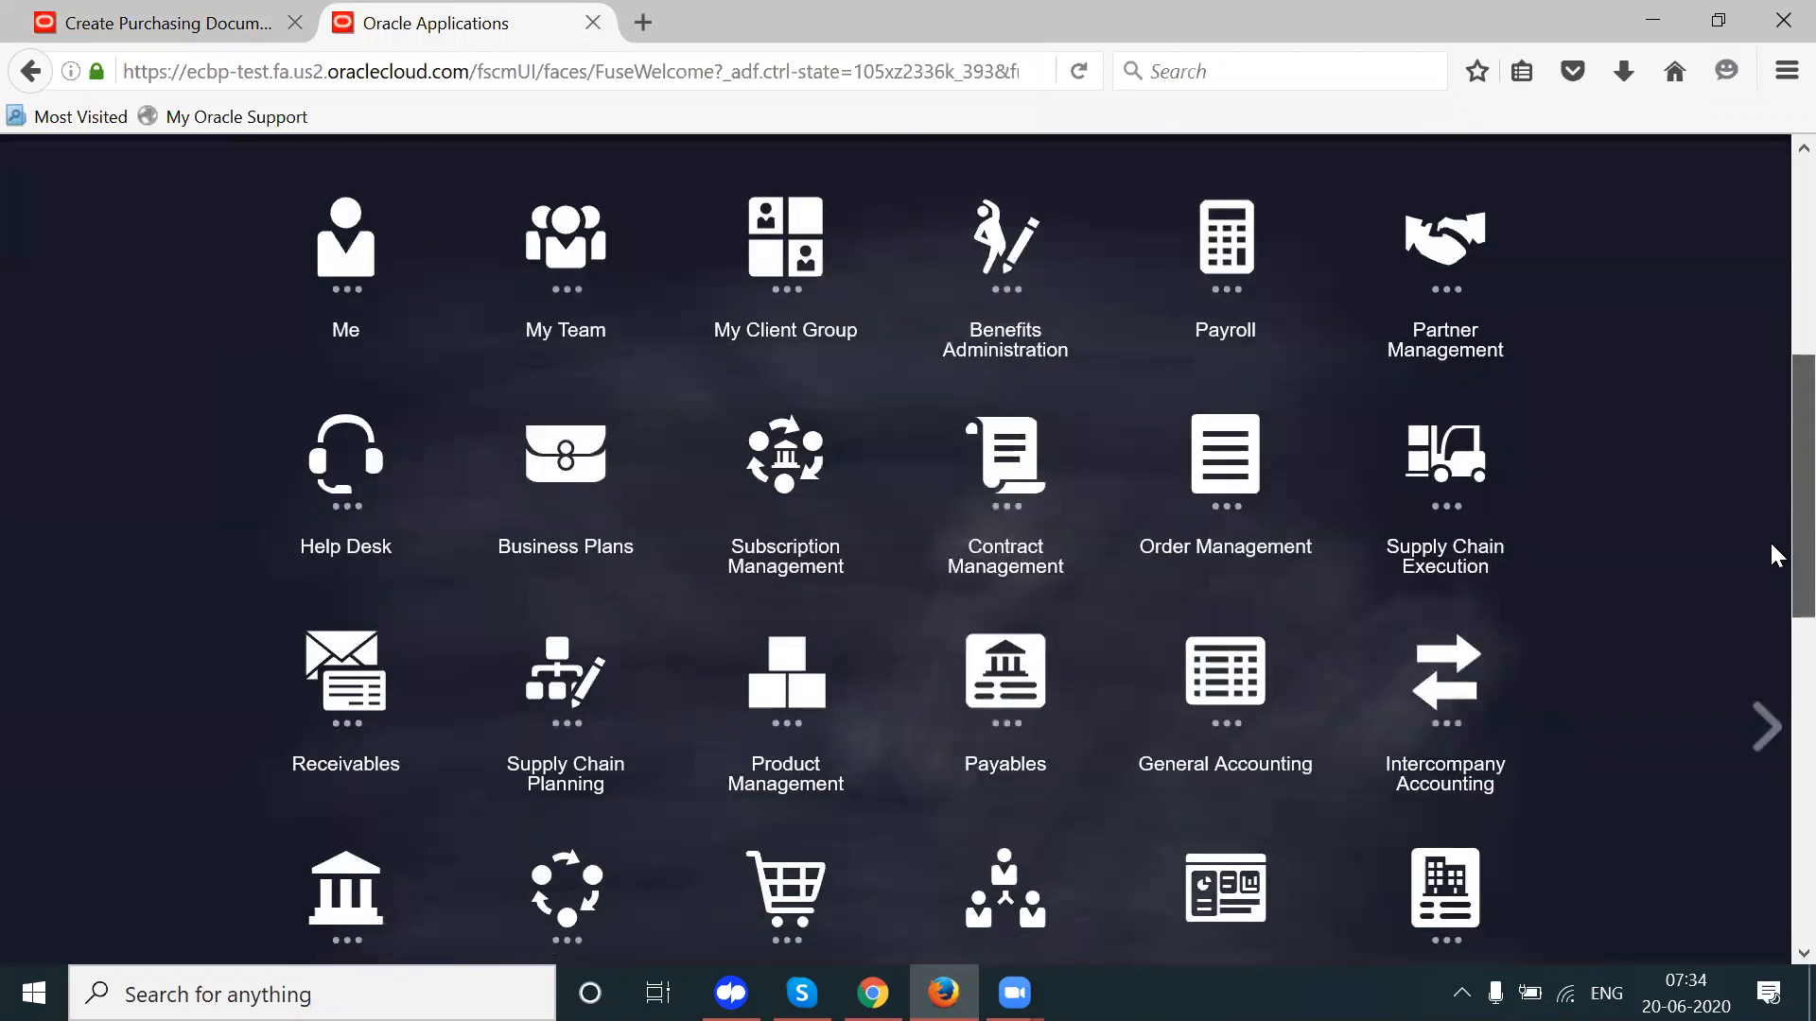
scroll(1771, 556, down, 1)
scroll(1772, 555, down, 1)
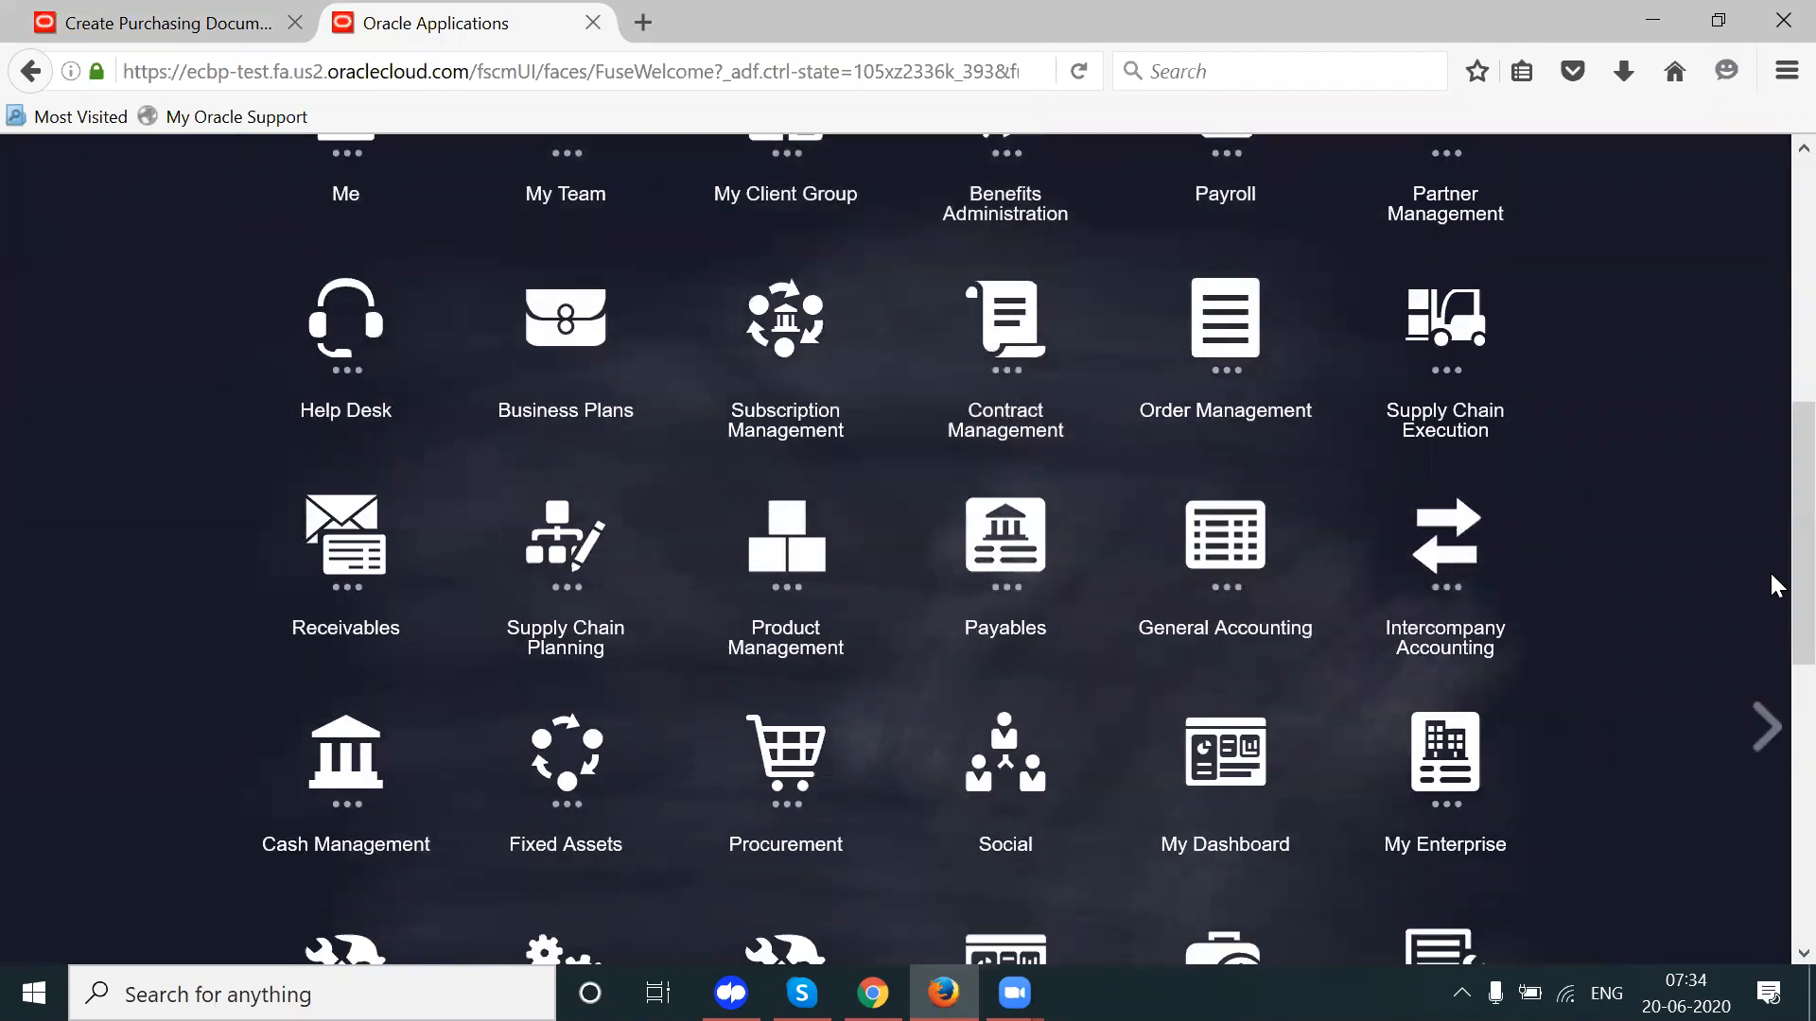
scroll(1775, 681, down, 1)
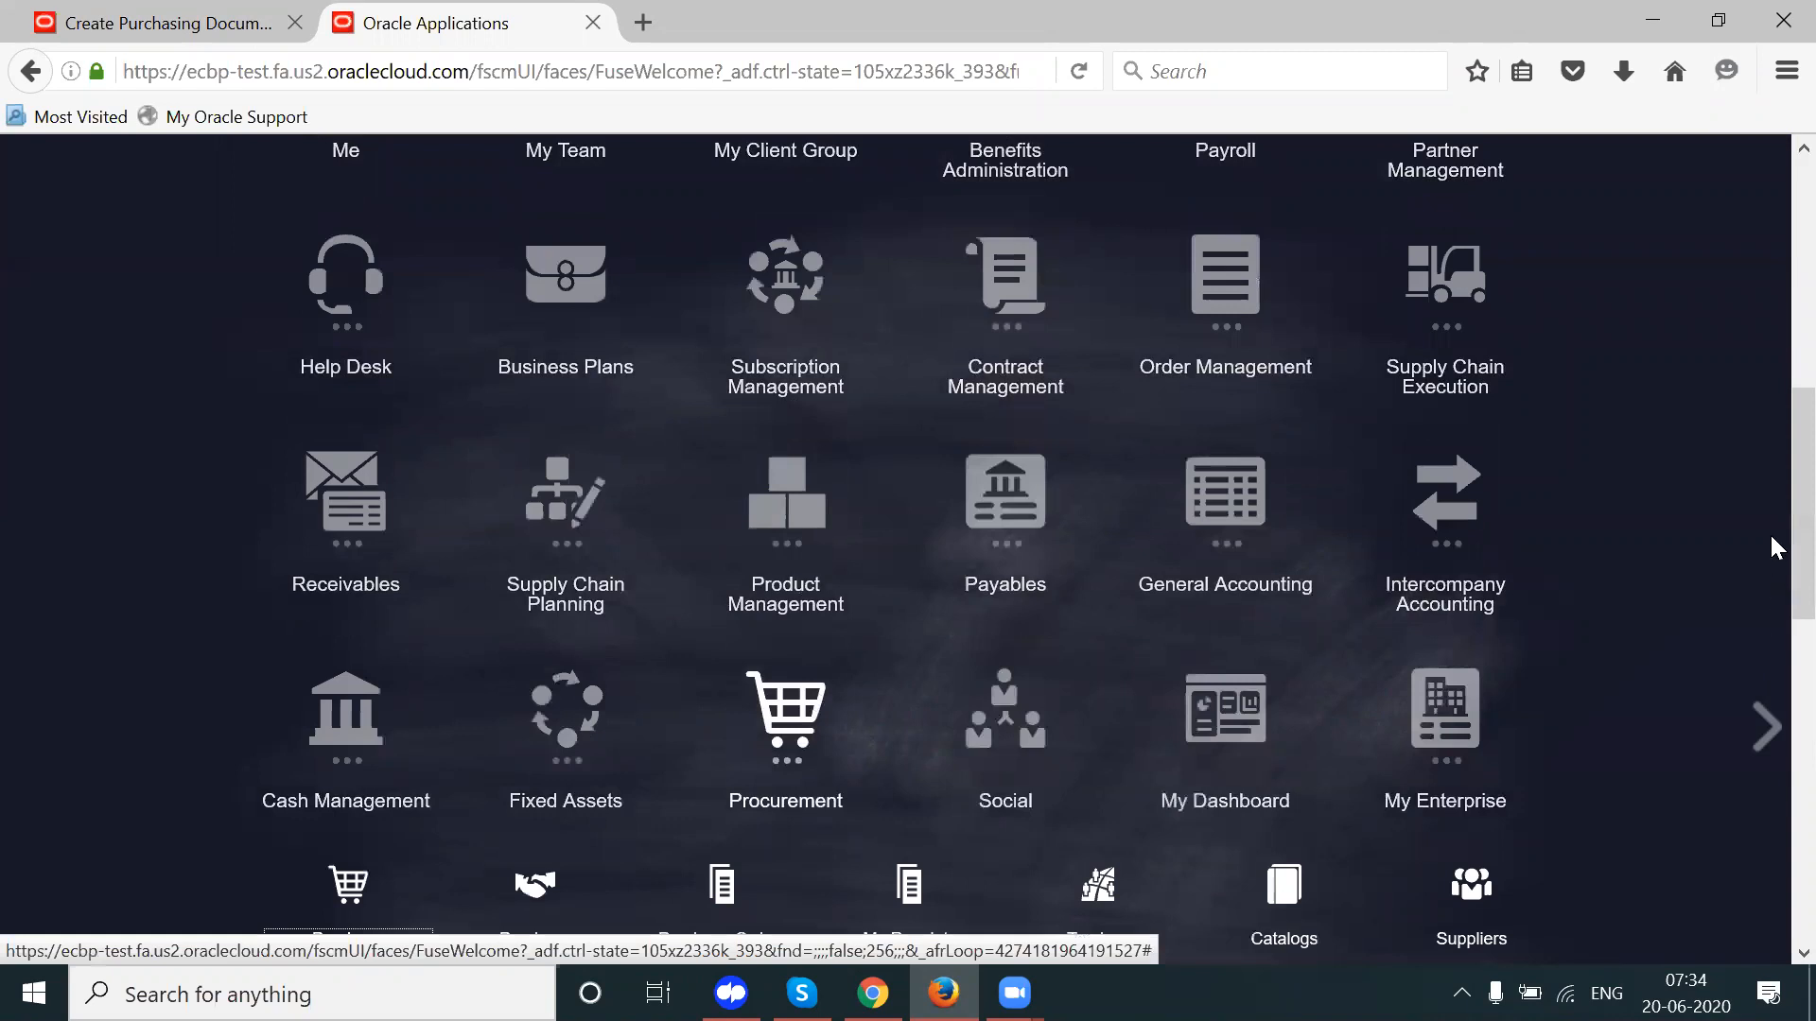
scroll(1772, 568, down, 4)
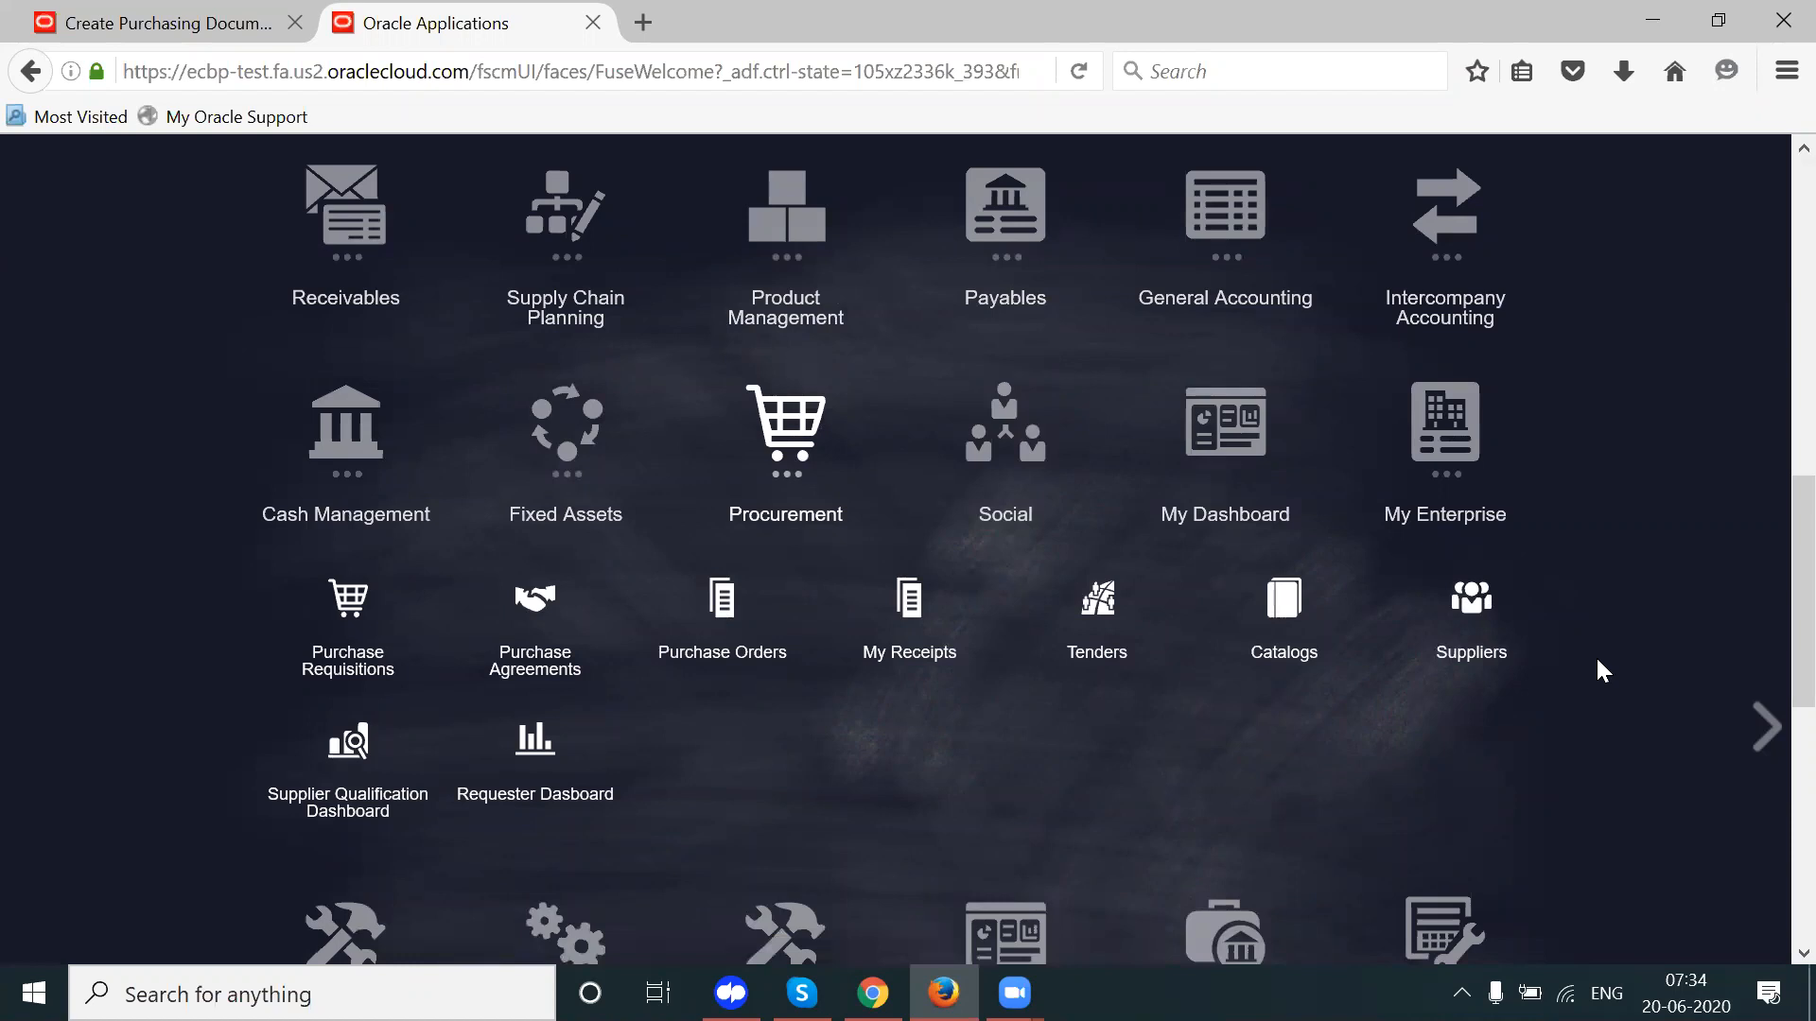
click(1493, 613)
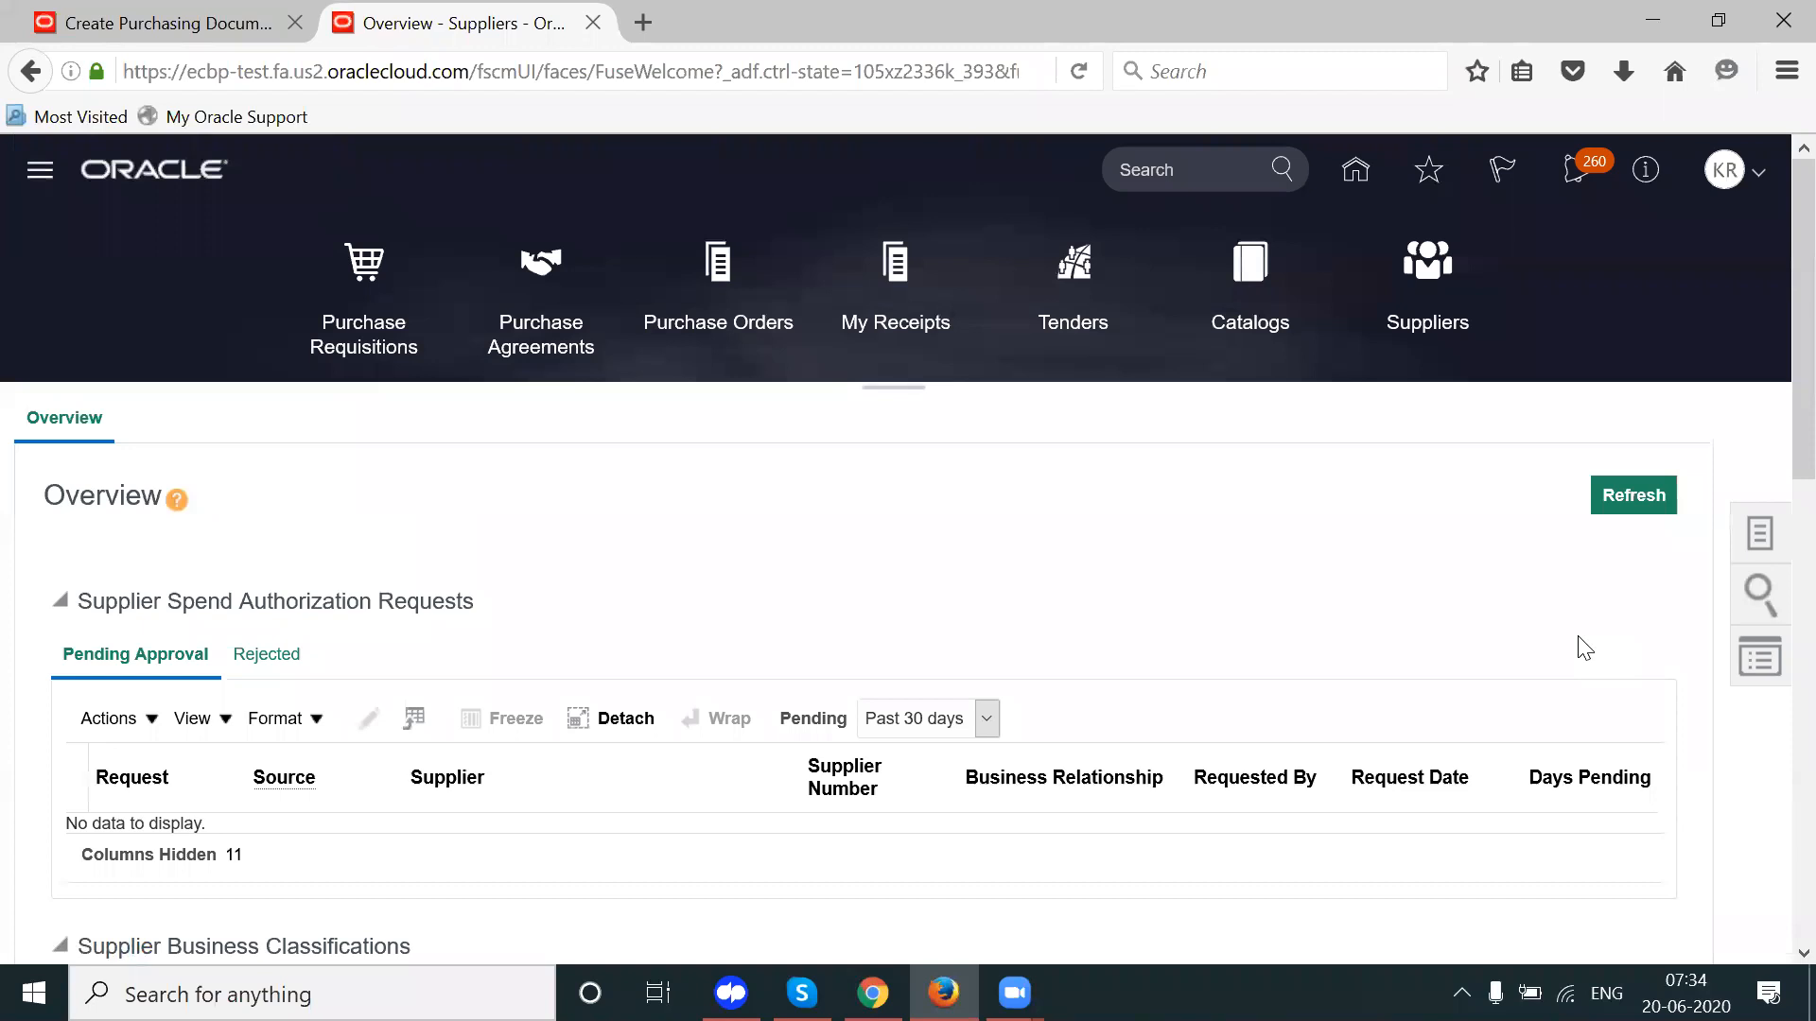
Step: Search Manage Suppliers for 'APL IND' and open the APL IND Supplier record
click(1759, 534)
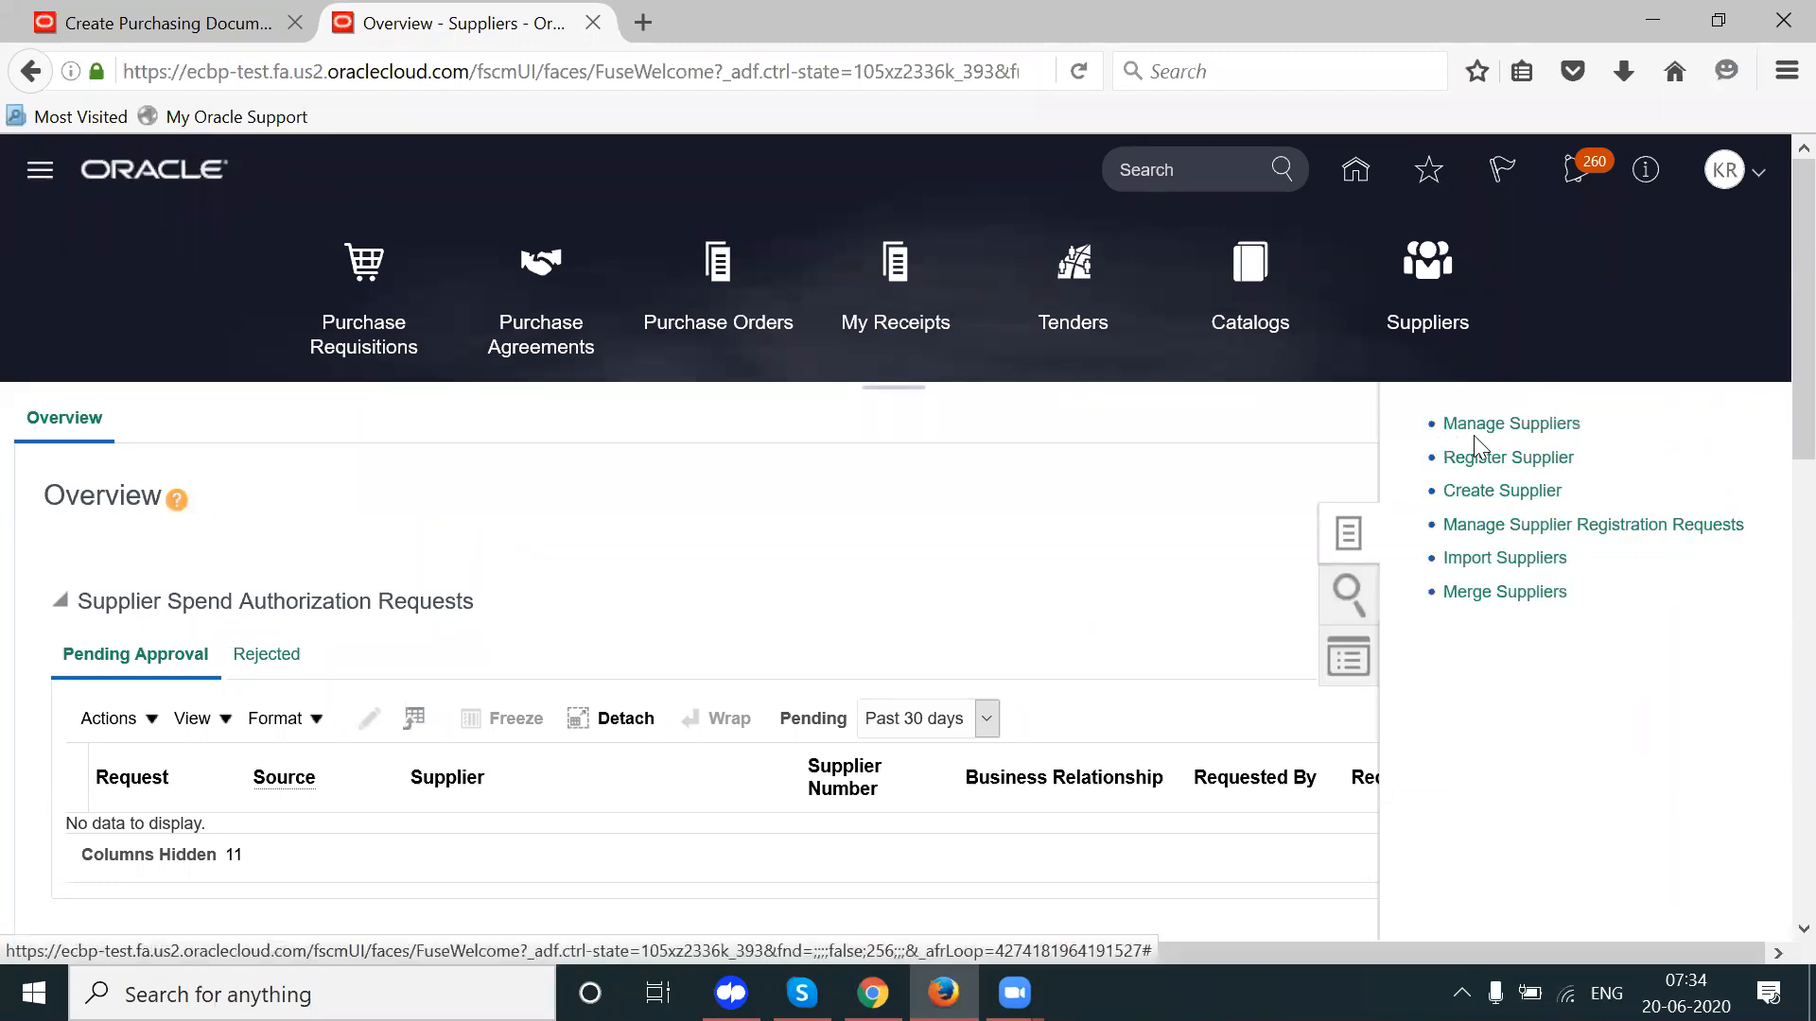
click(1481, 424)
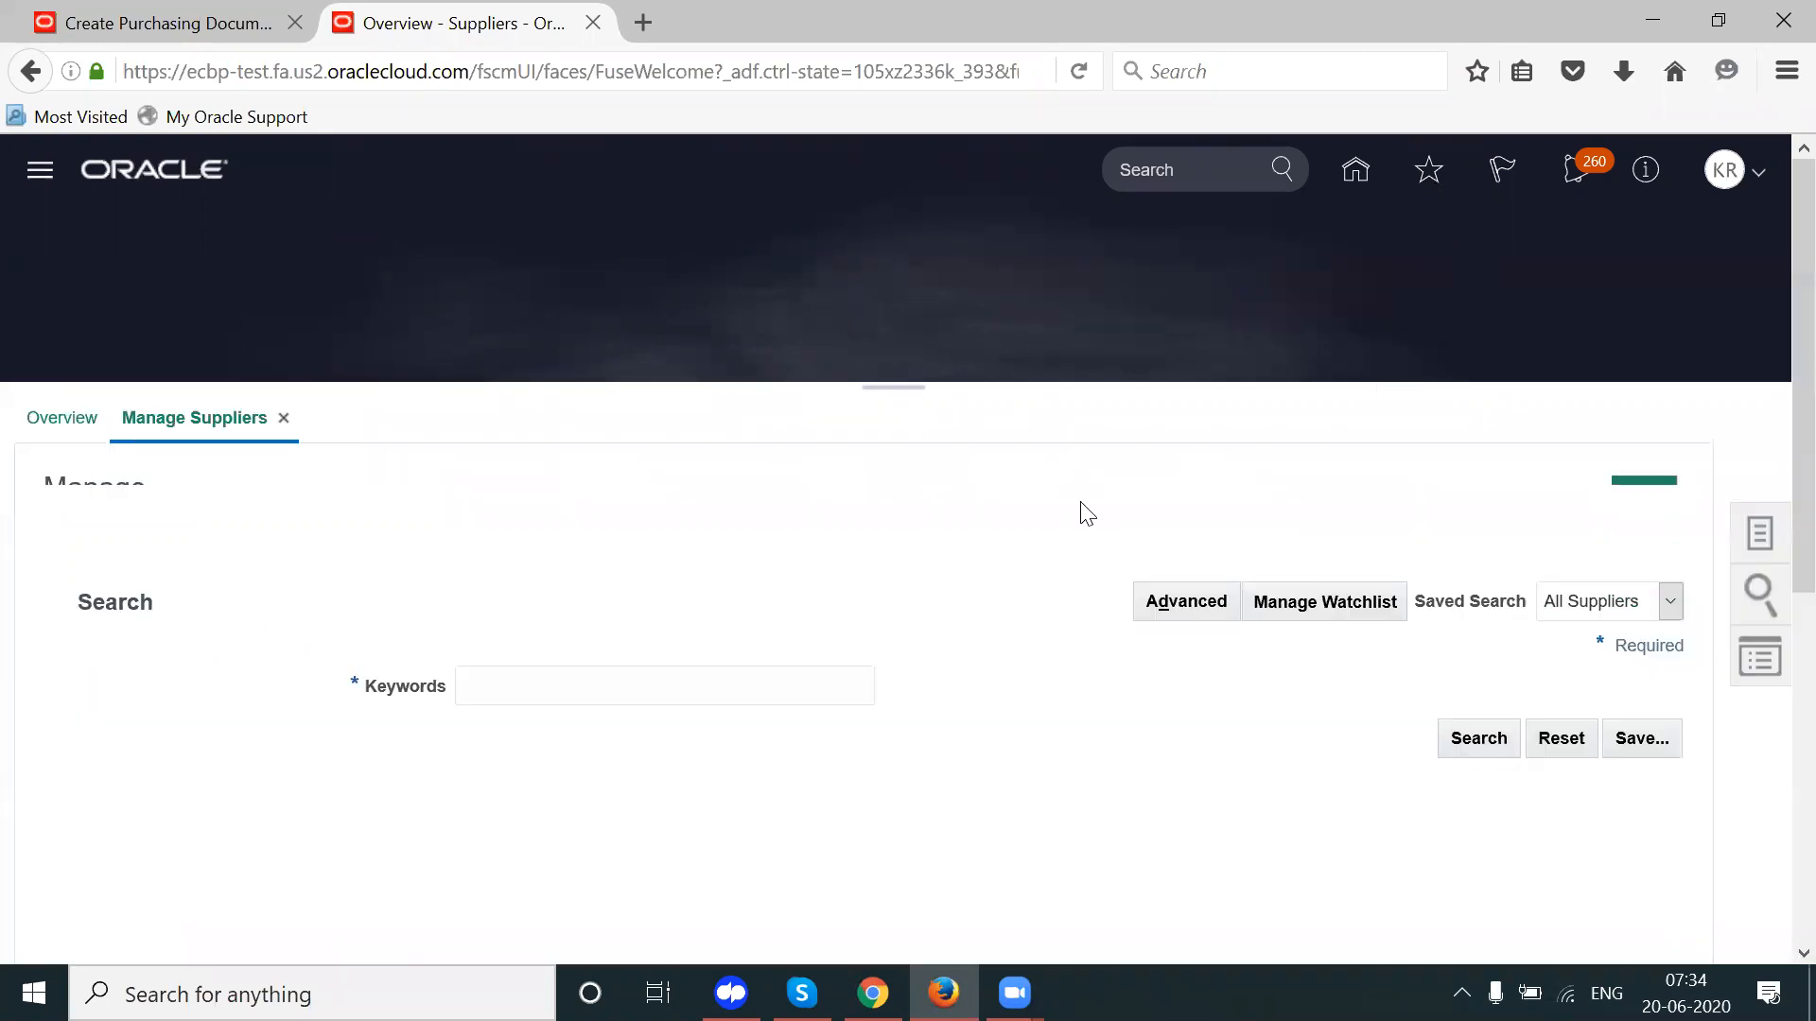
click(679, 675)
text(APL IND)
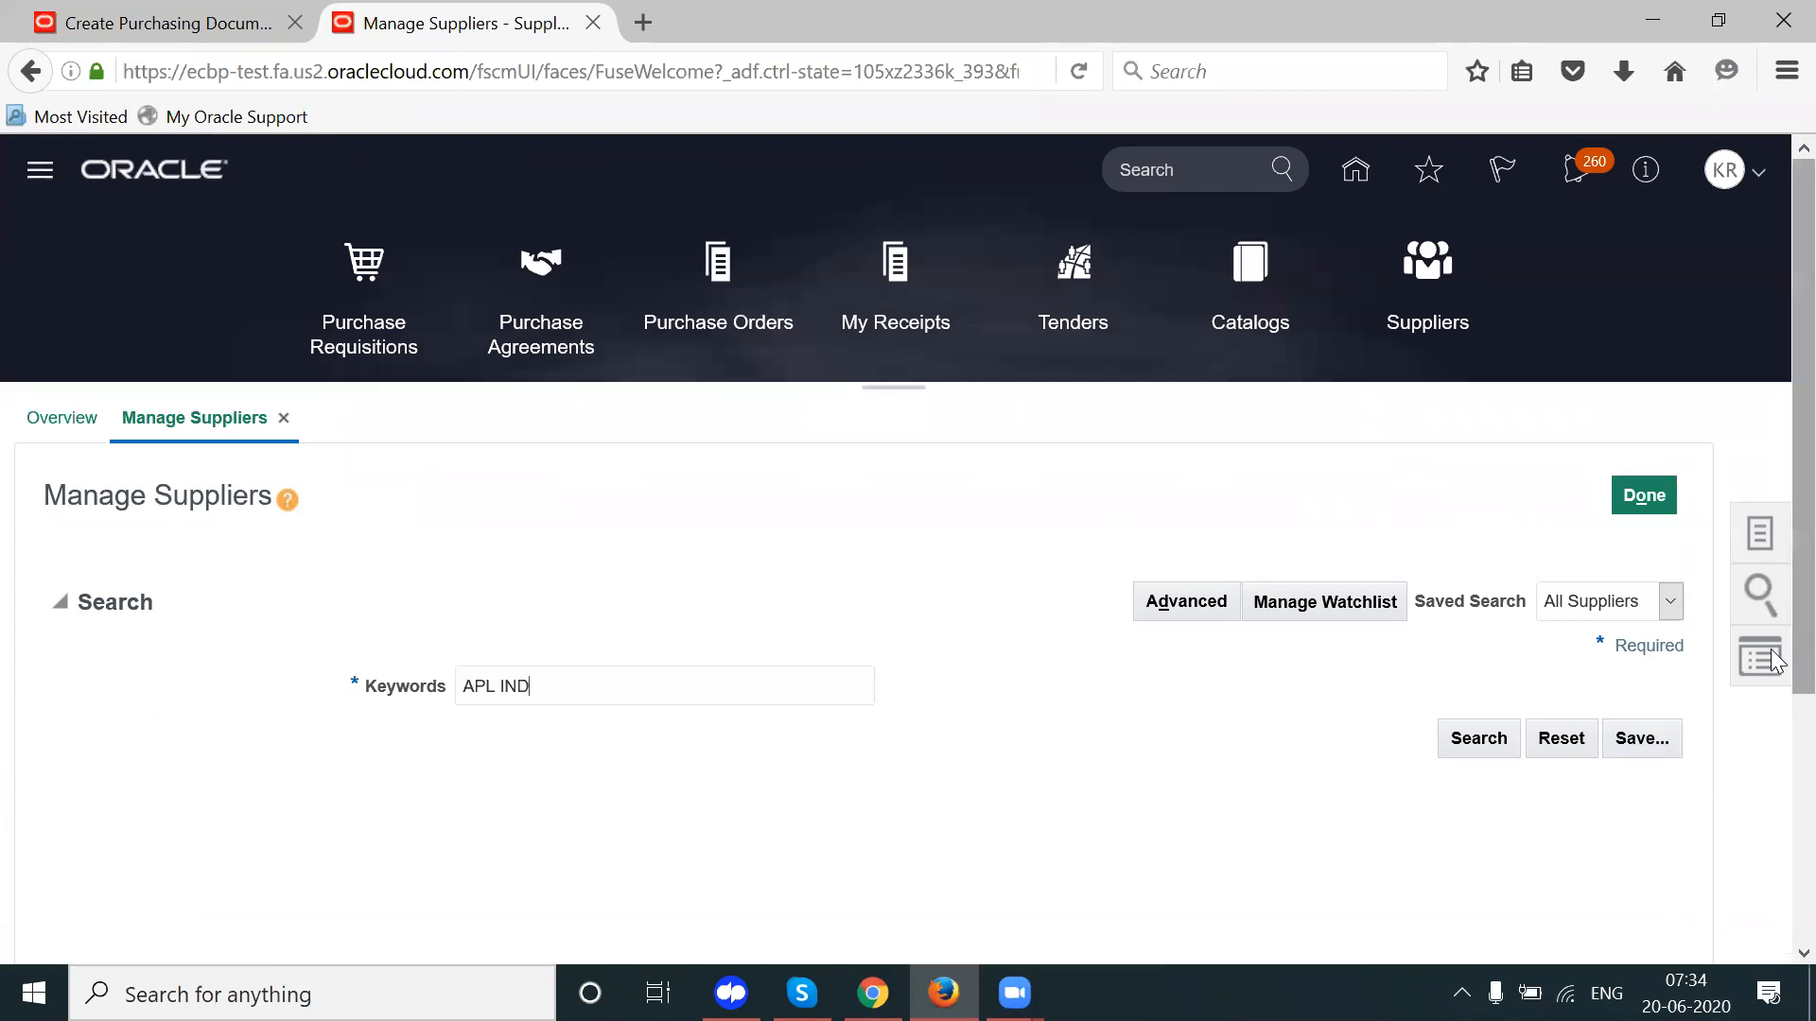
scroll(1025, 716, down, 2)
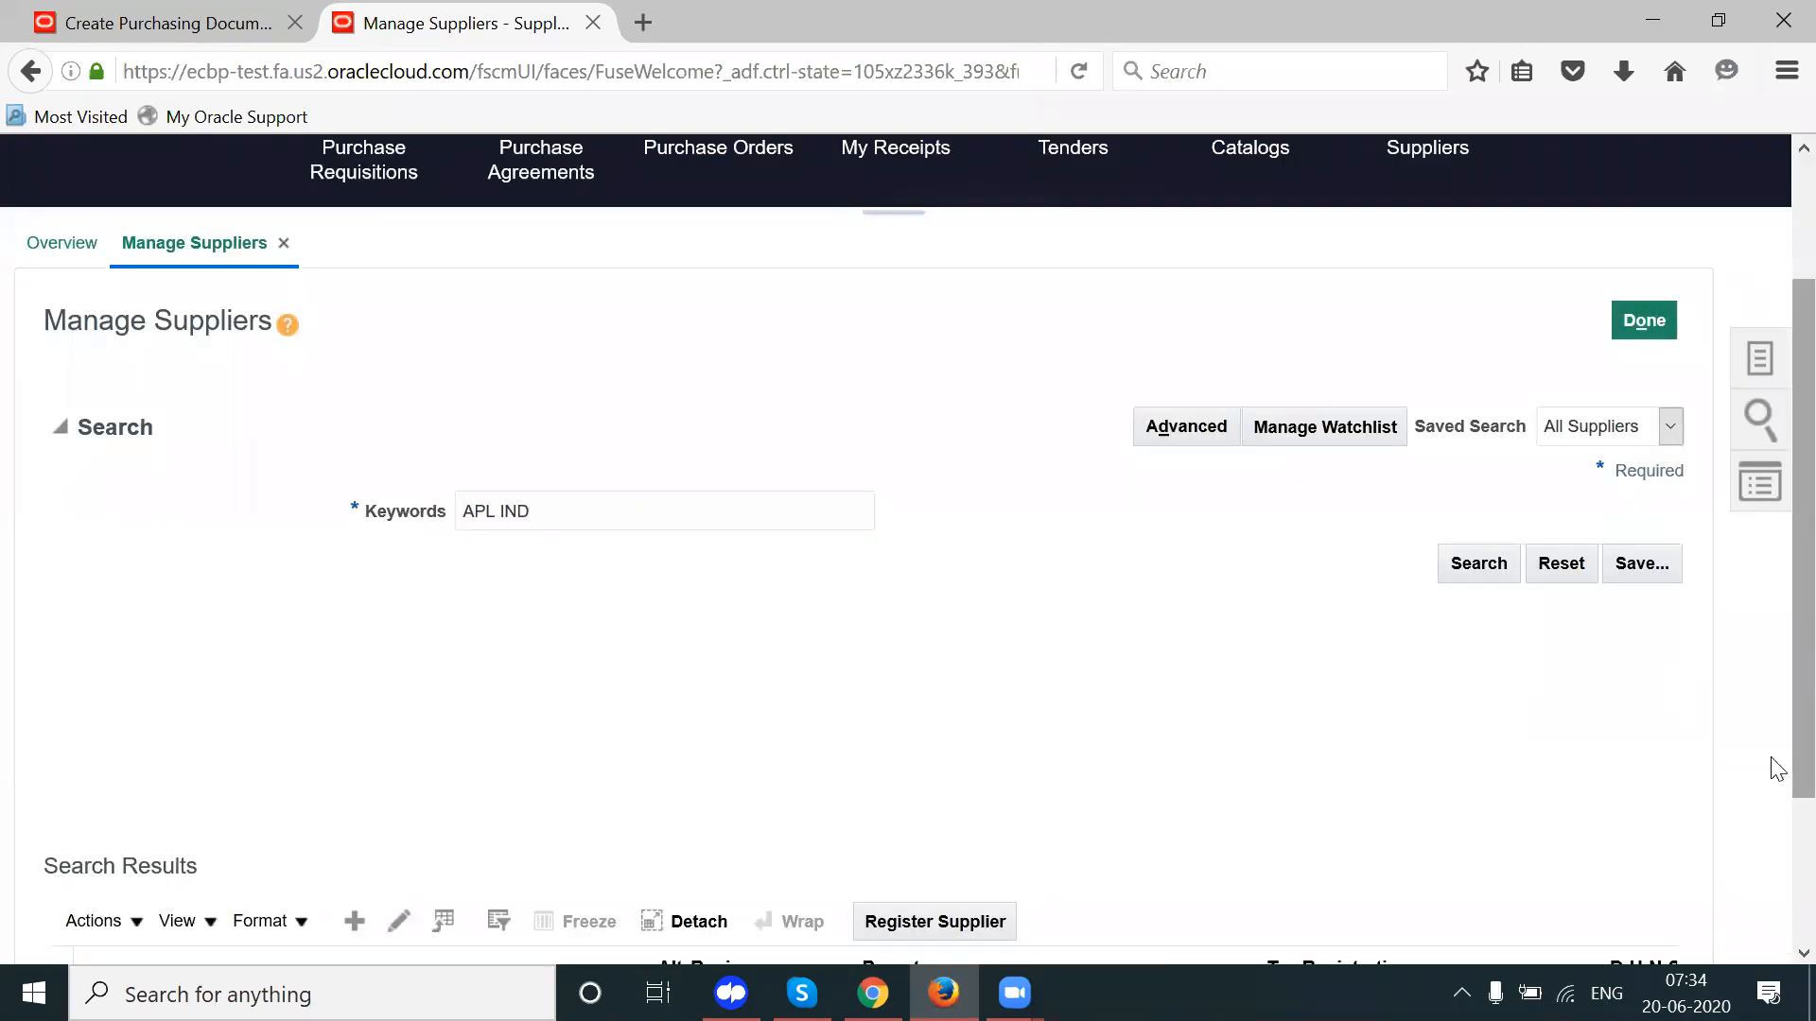
scroll(1772, 762, down, 2)
click(228, 850)
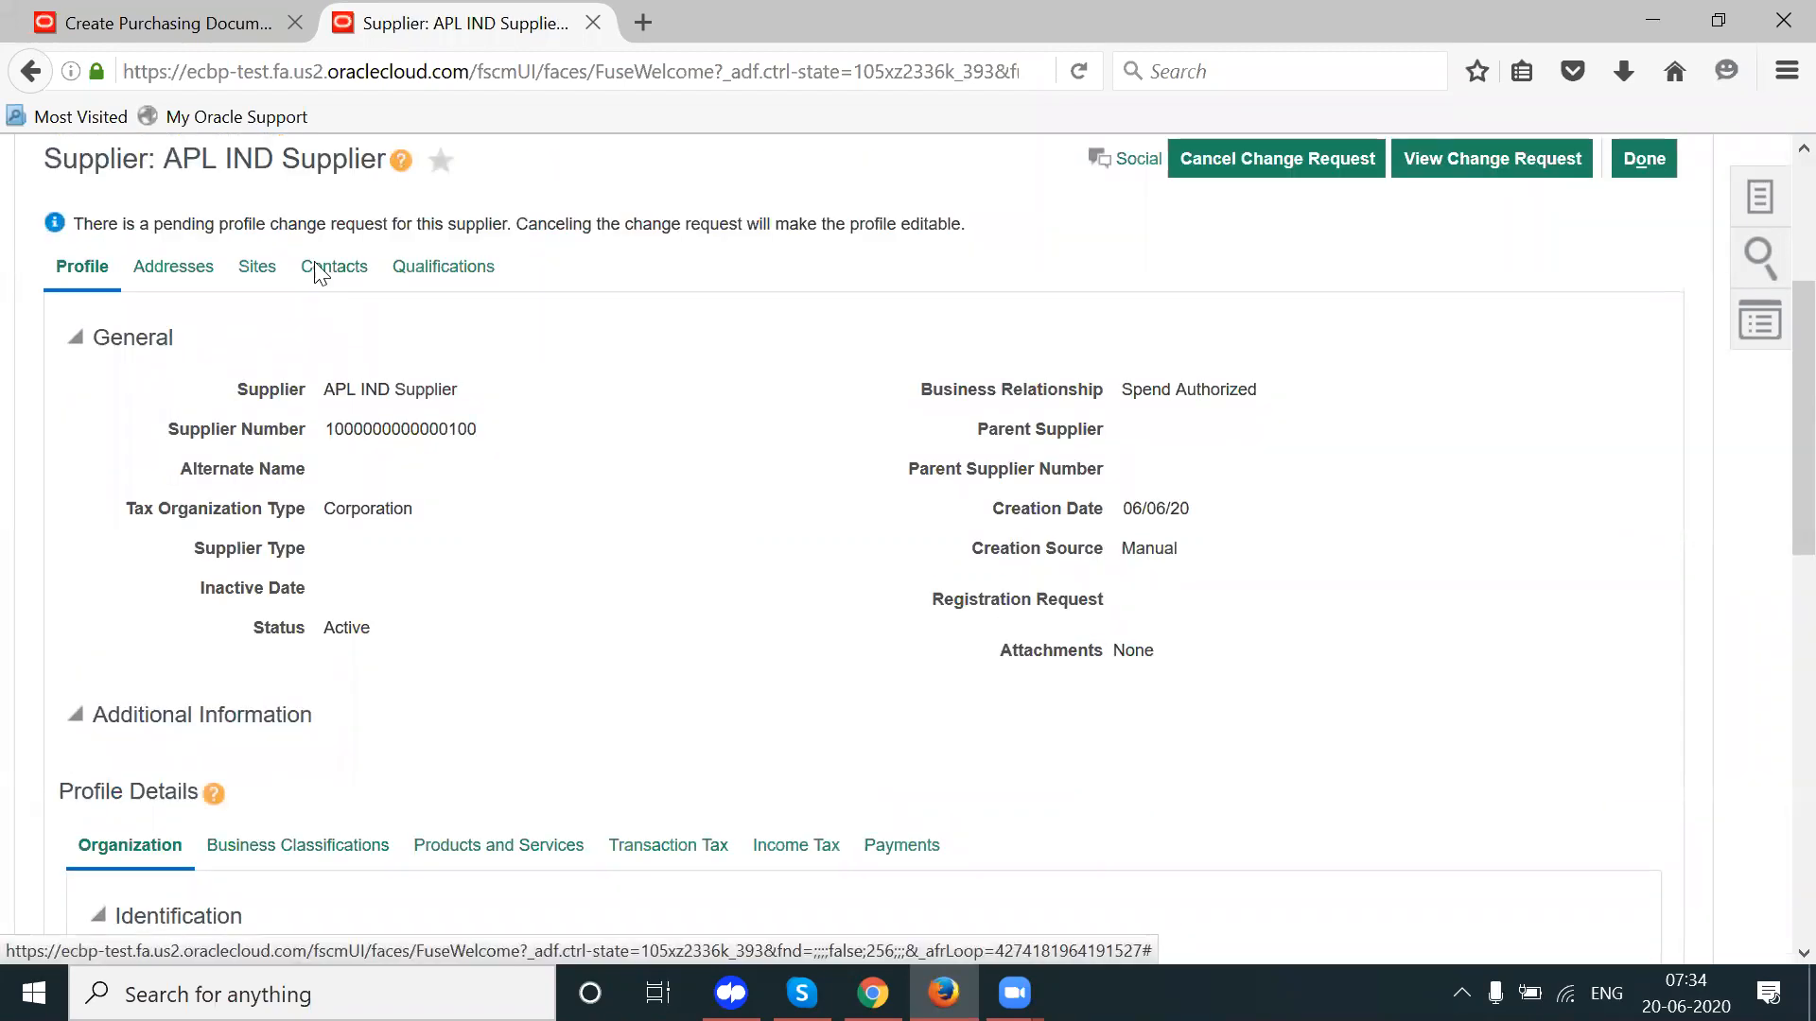
Step: Note the pending change request notice and show Hyd sites for APL IND and APL US business units
drag(257, 224, 377, 224)
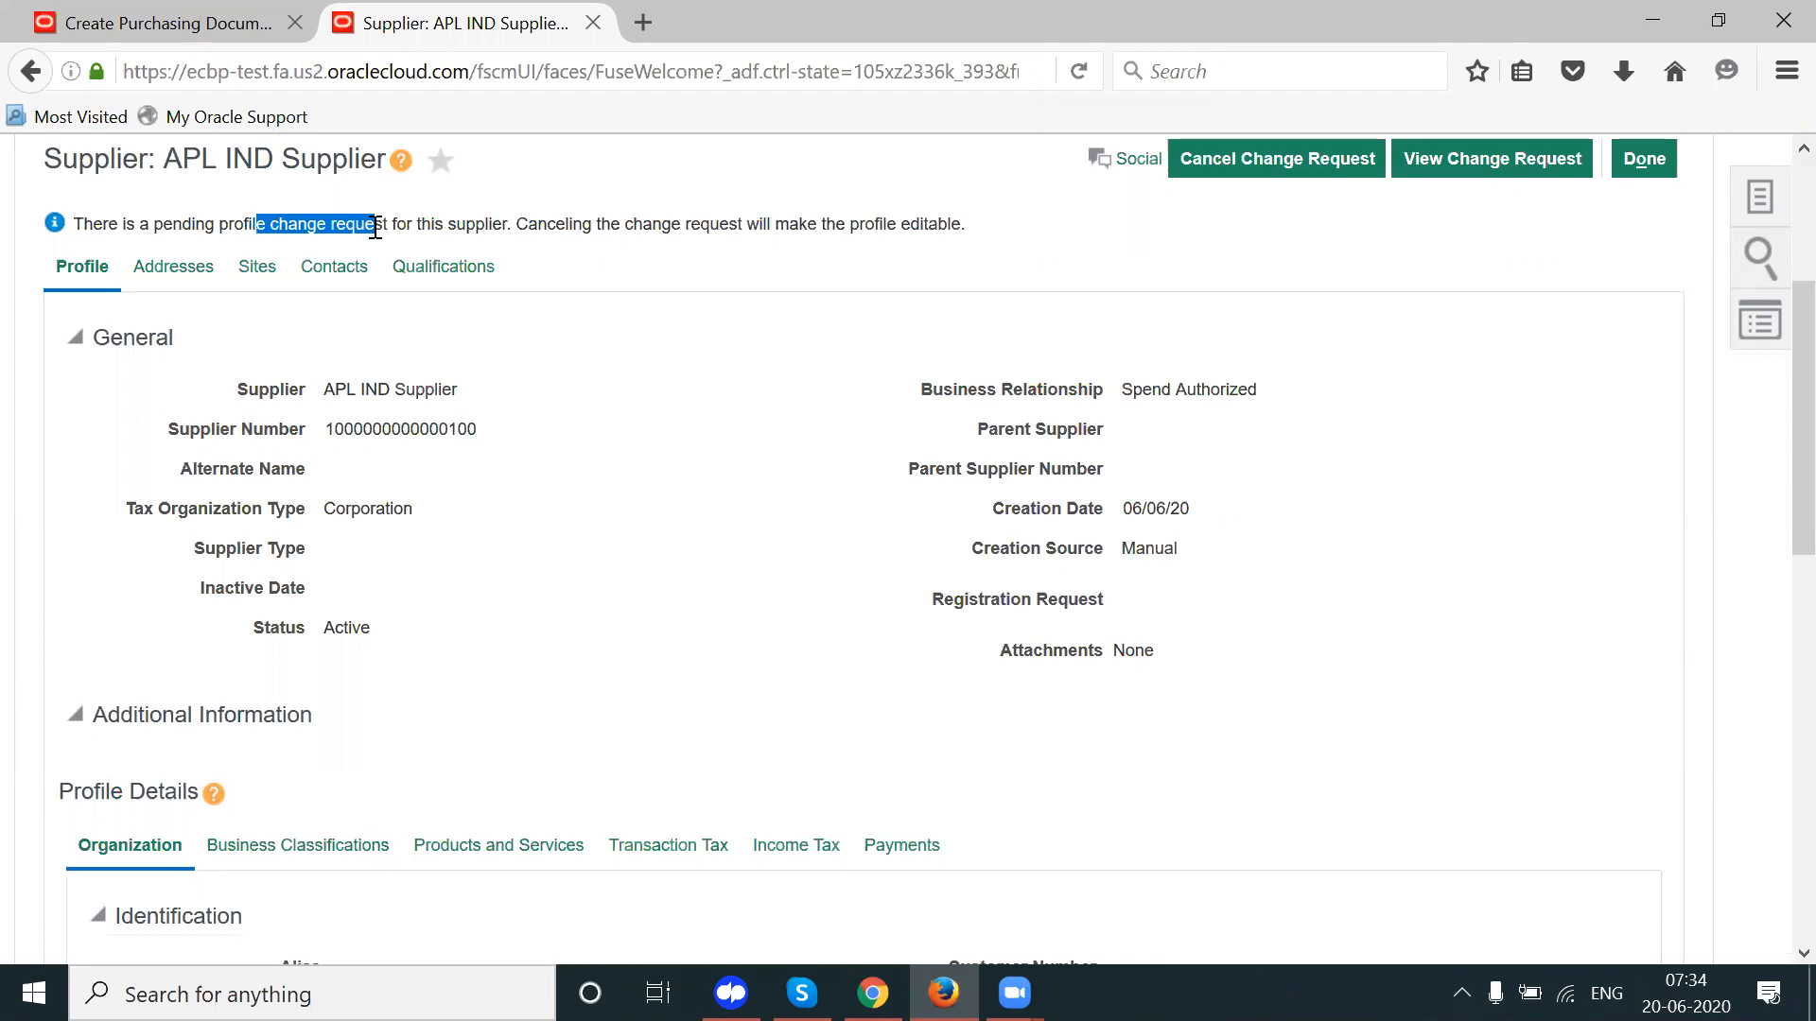
click(1371, 280)
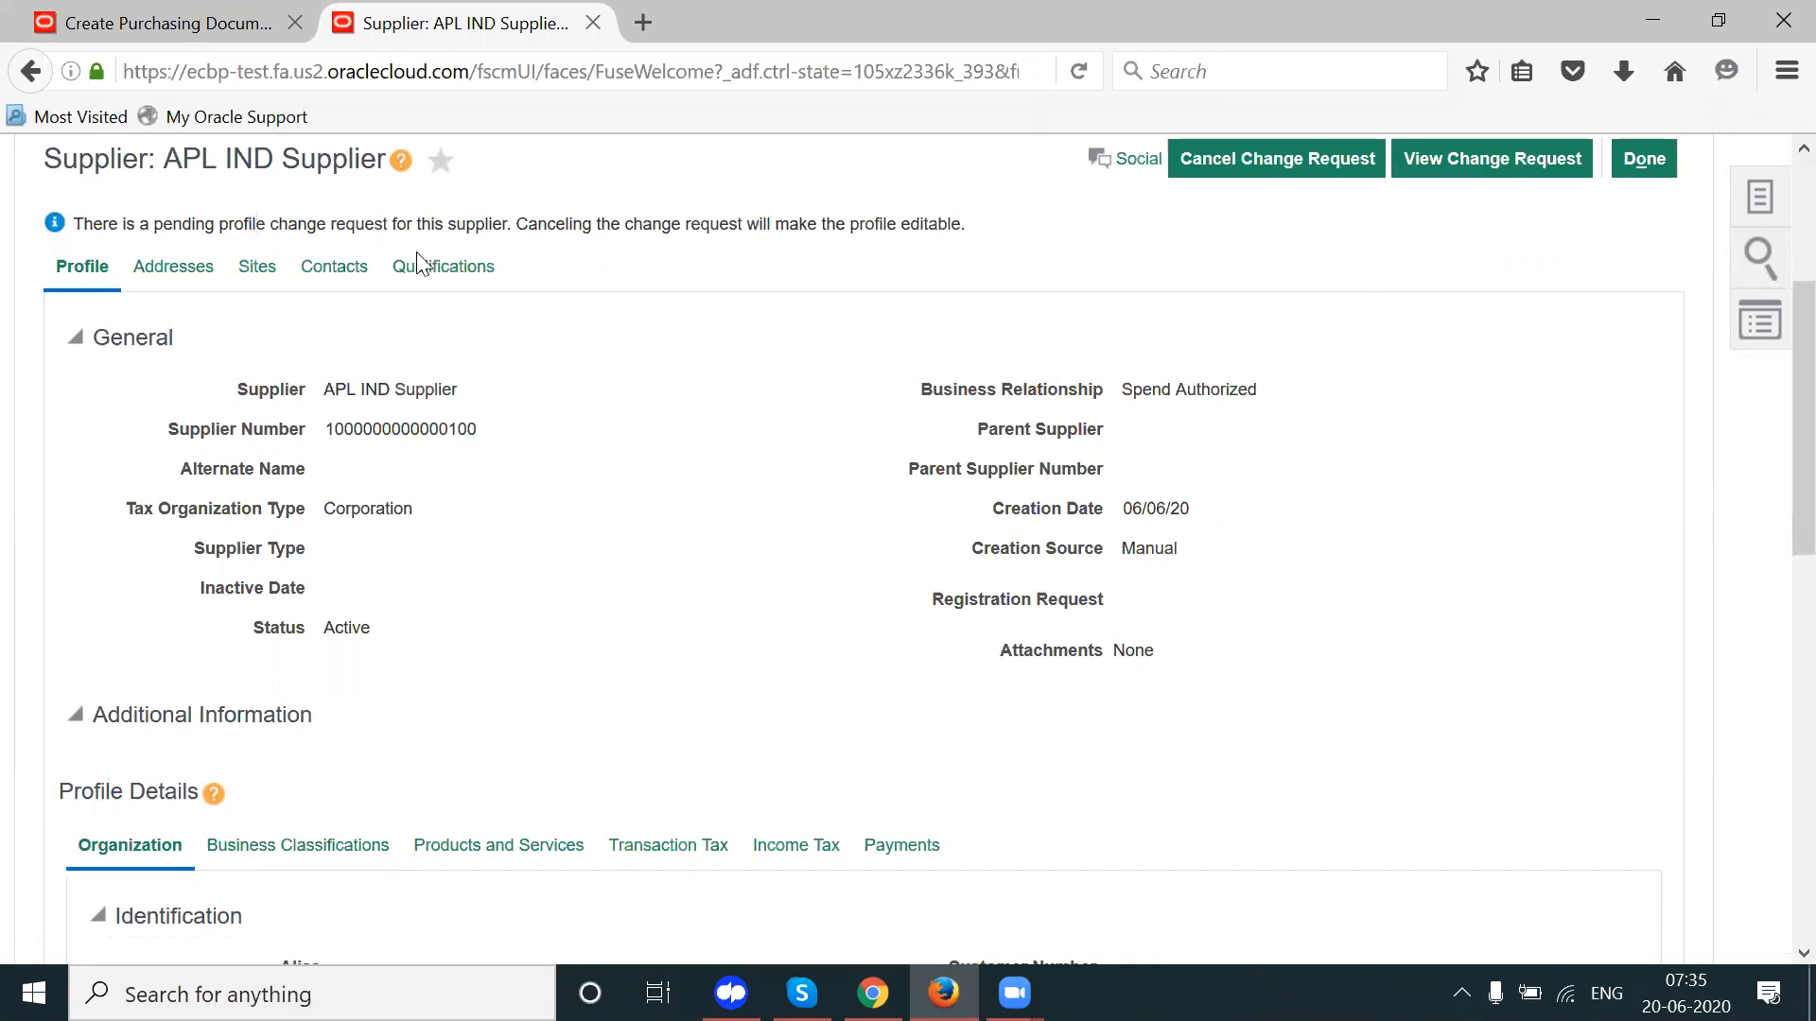
click(267, 269)
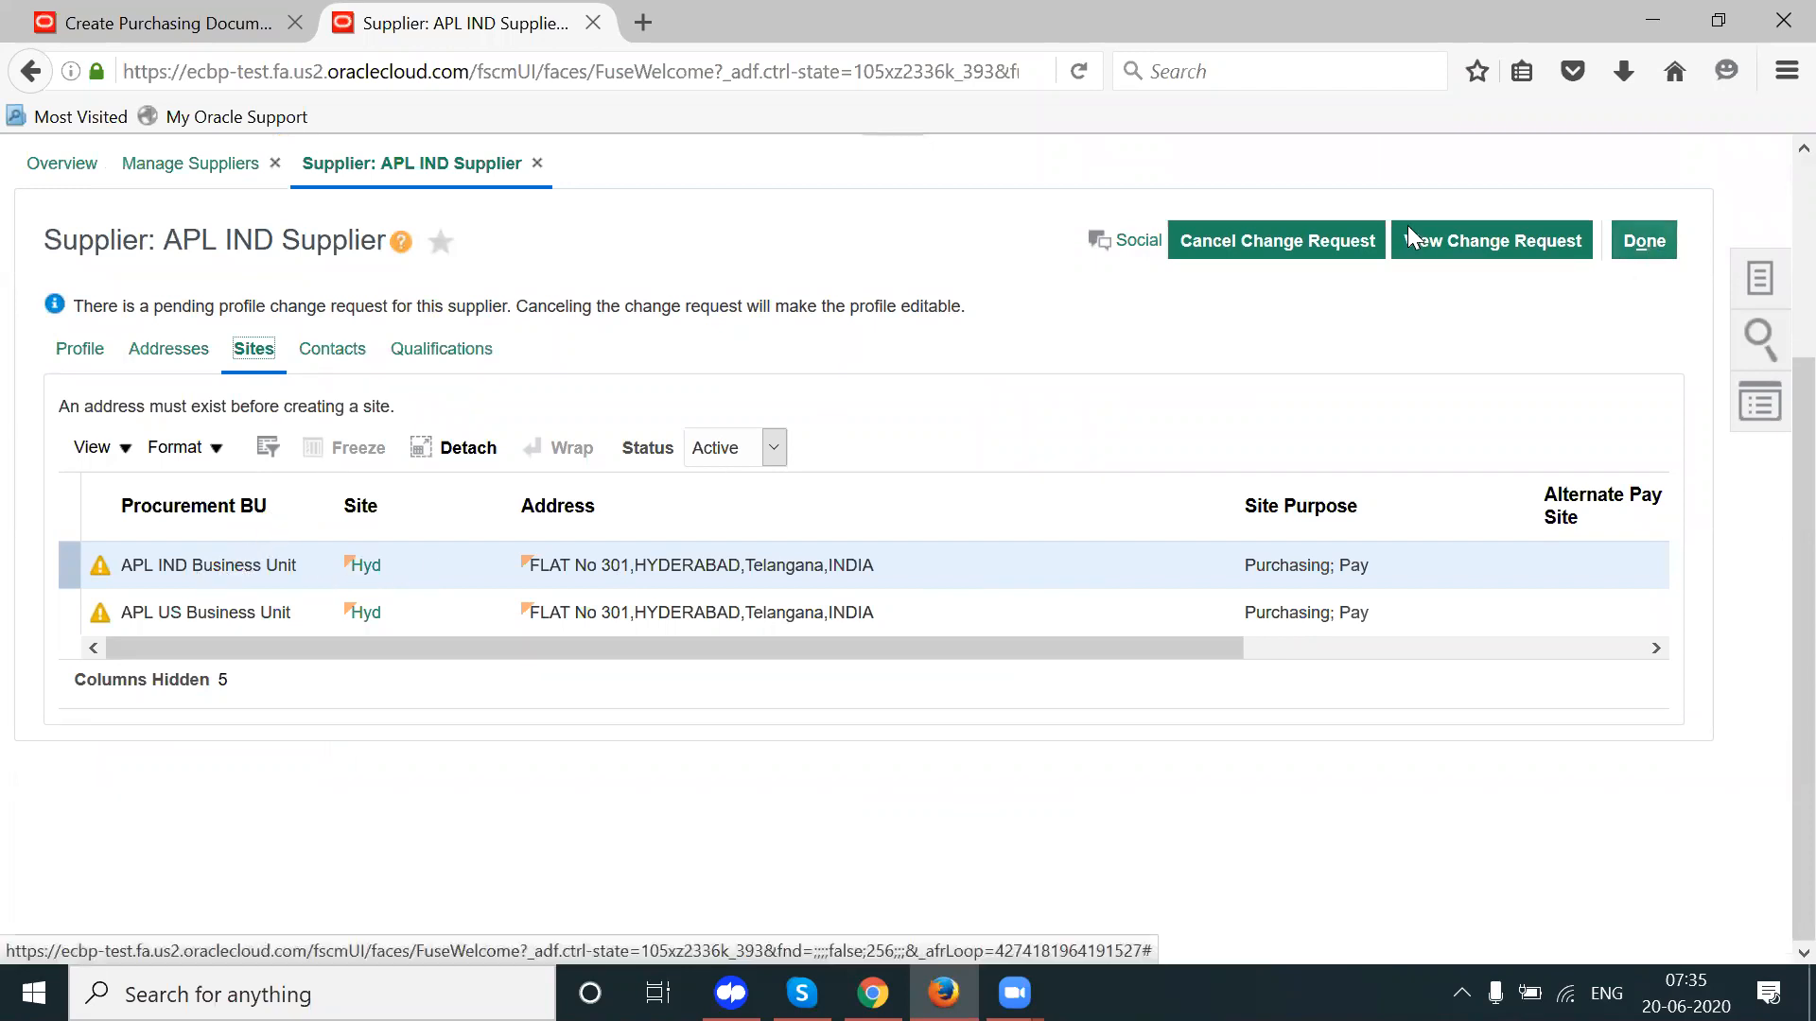
Step: Cancel the pending change request, confirming Yes and giving the reason 'no need'
click(1294, 241)
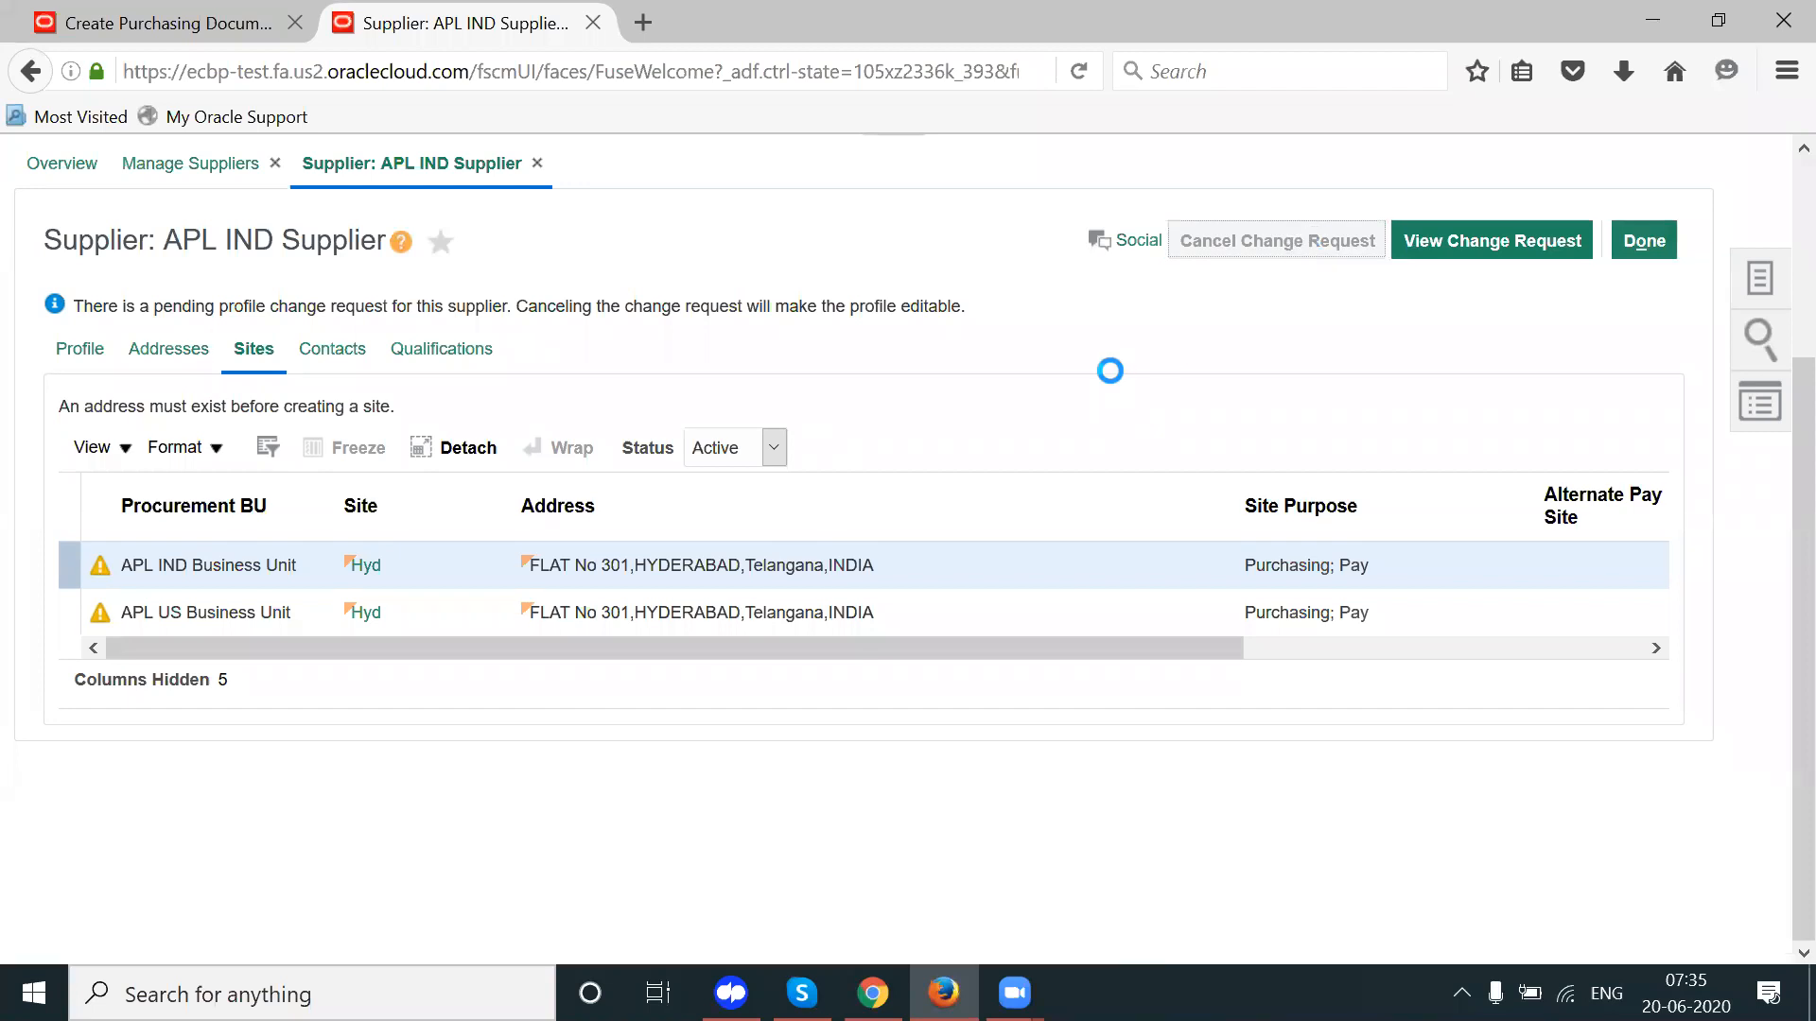
click(1439, 590)
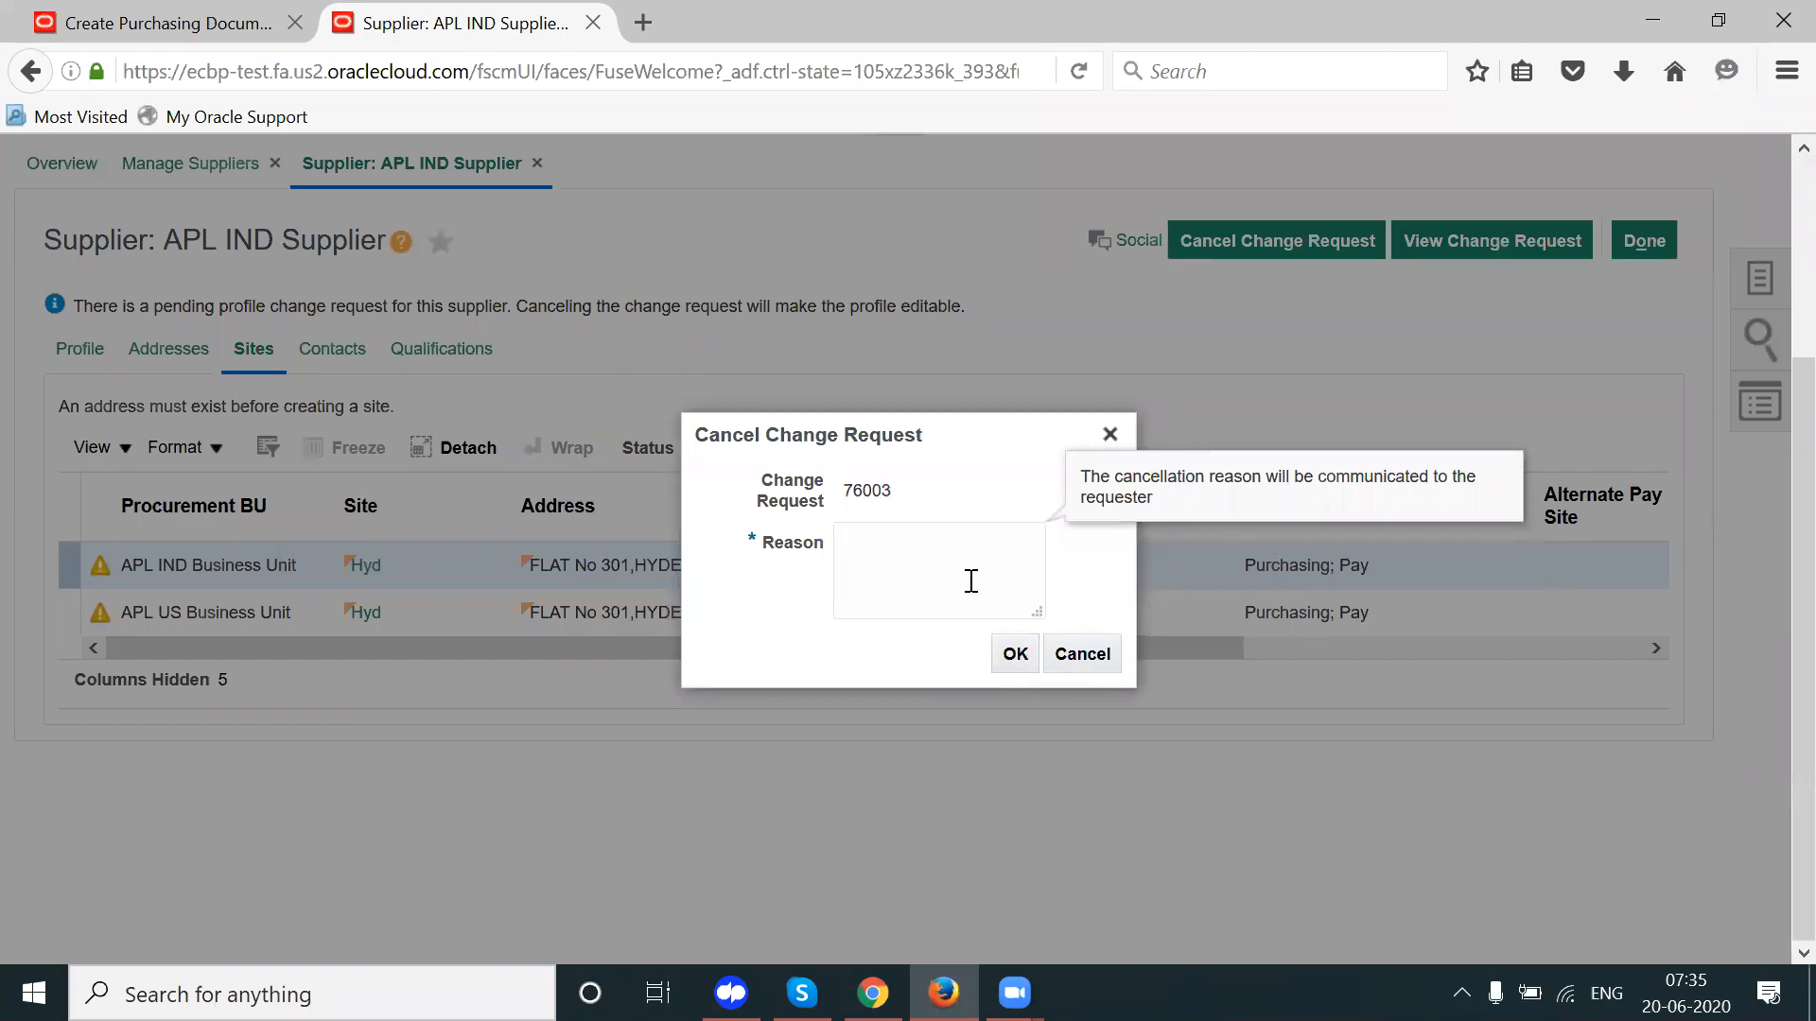
text(no need)
click(1012, 648)
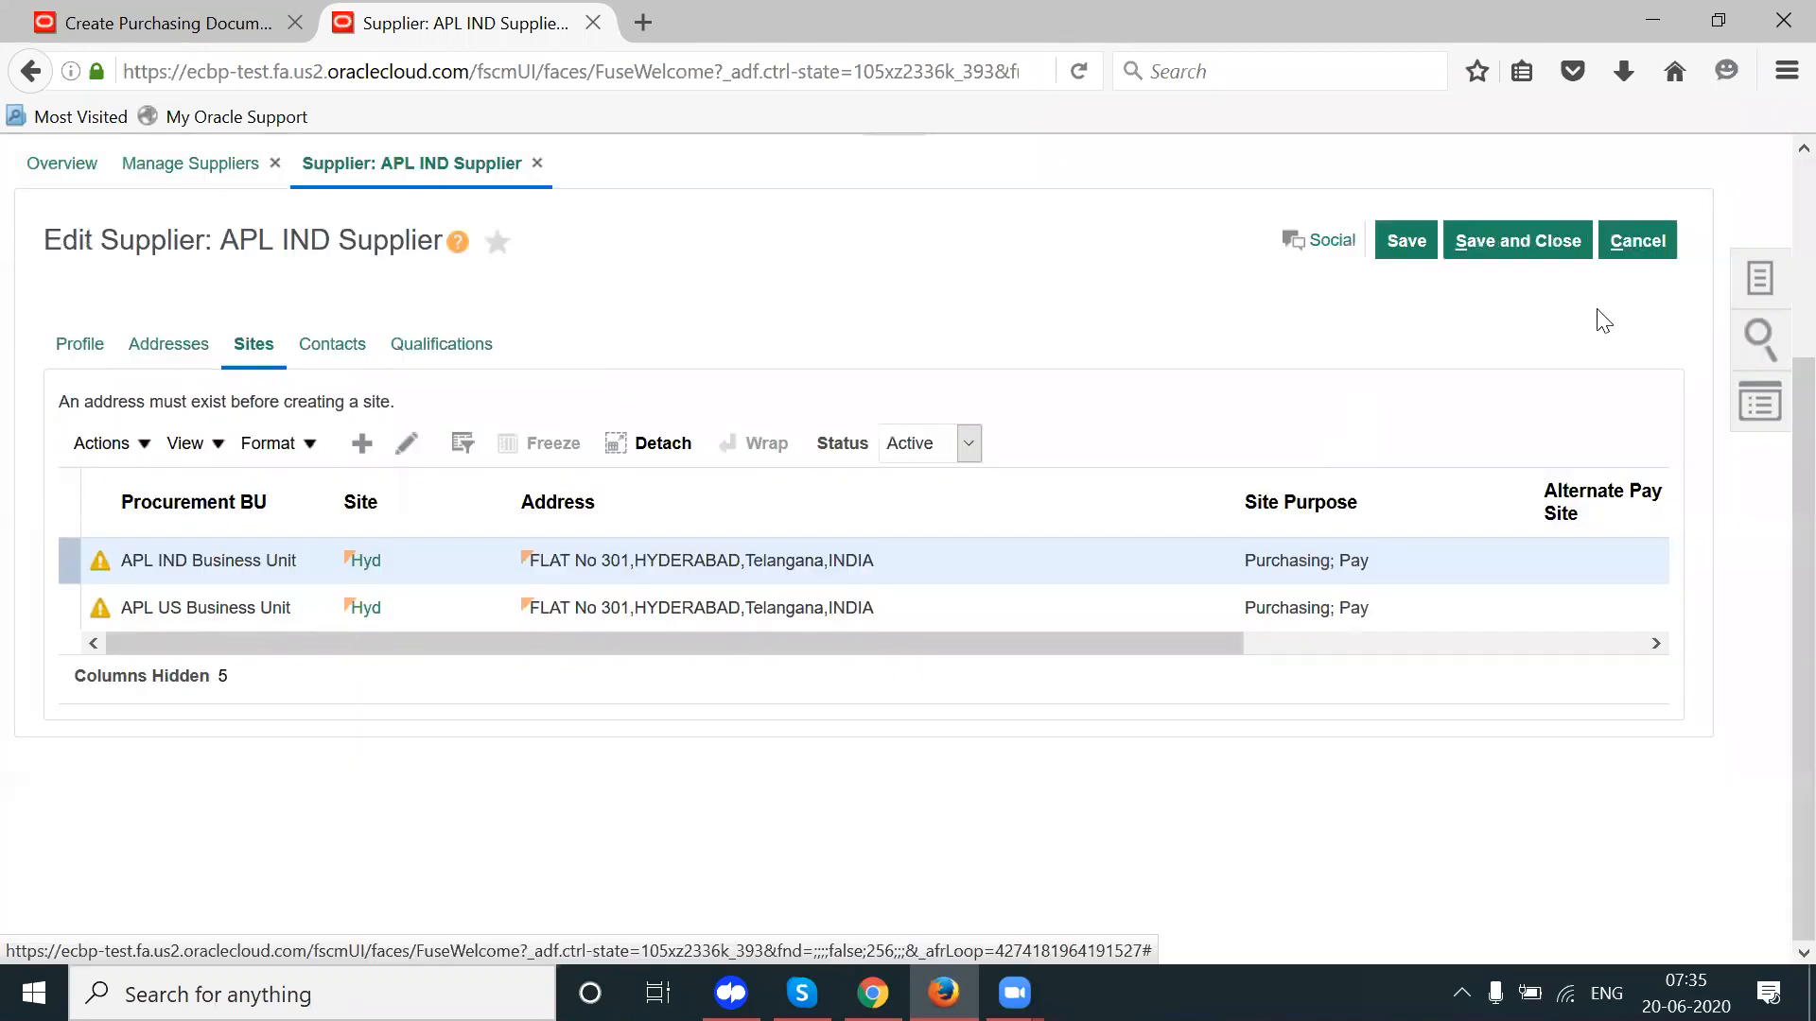
Step: Edit the Hyd site and set its APL IND assignment's ship-to location to HYDERABAD
click(409, 441)
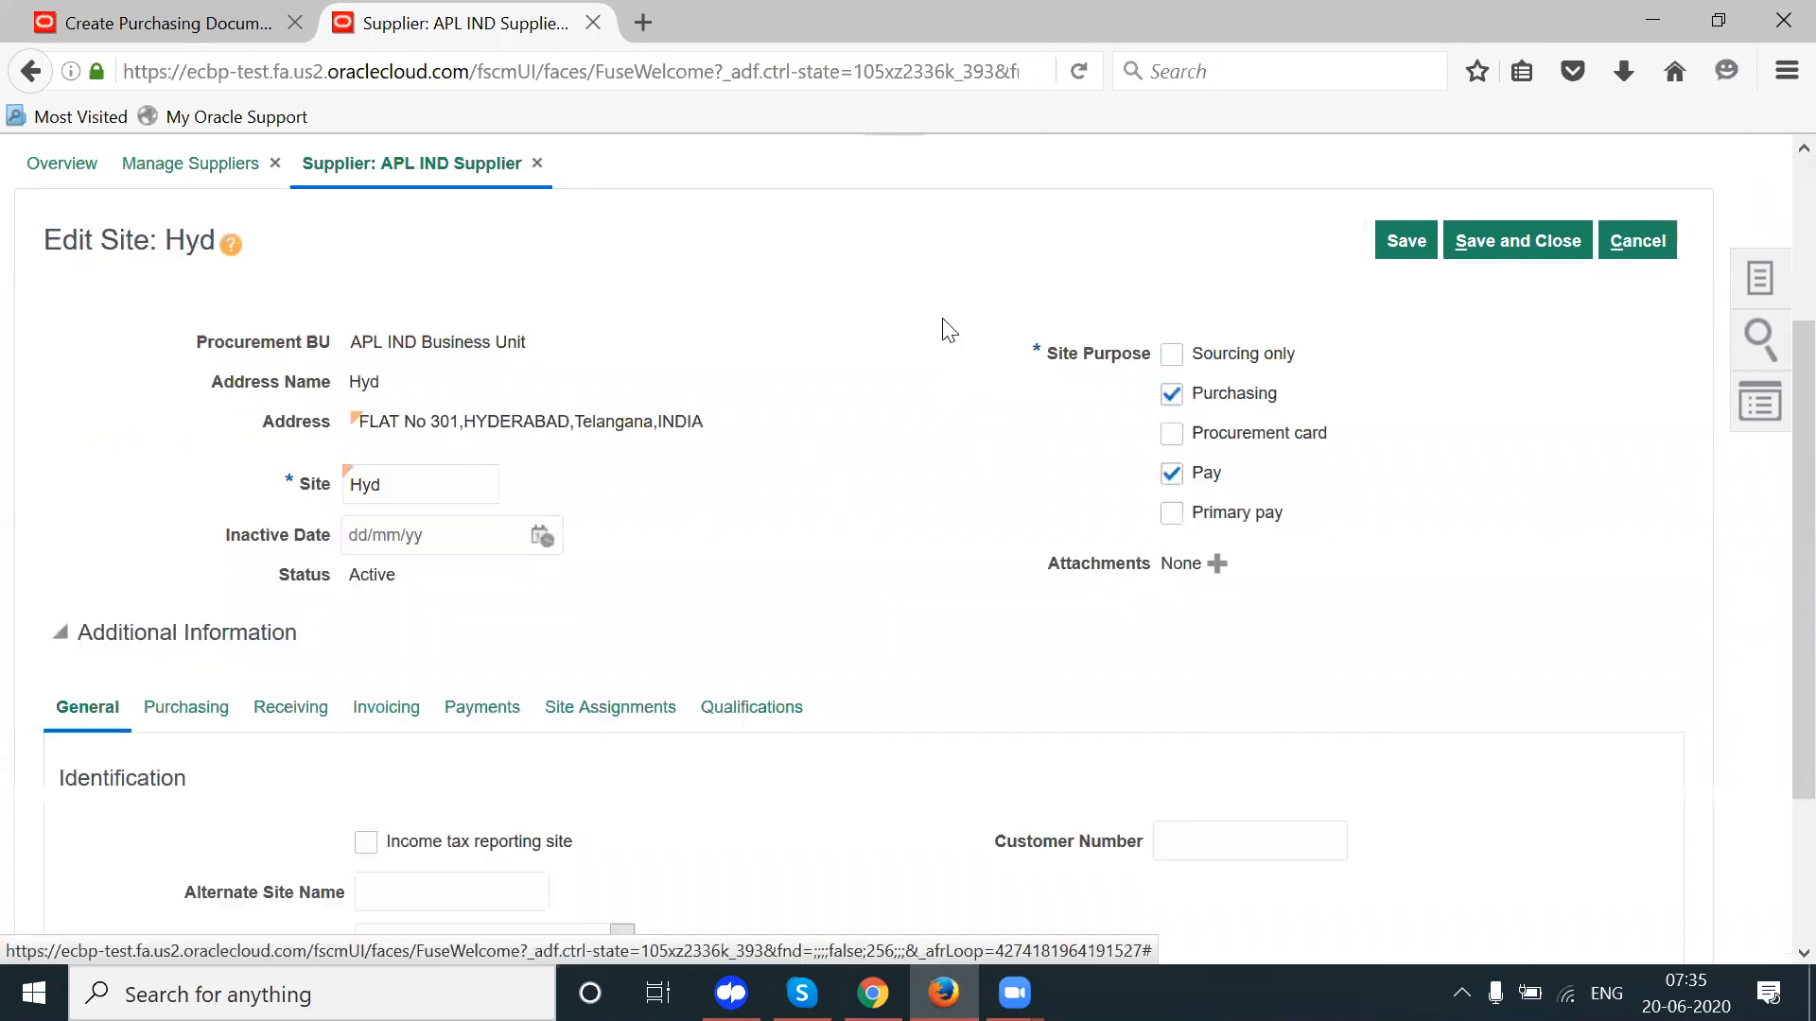
click(613, 709)
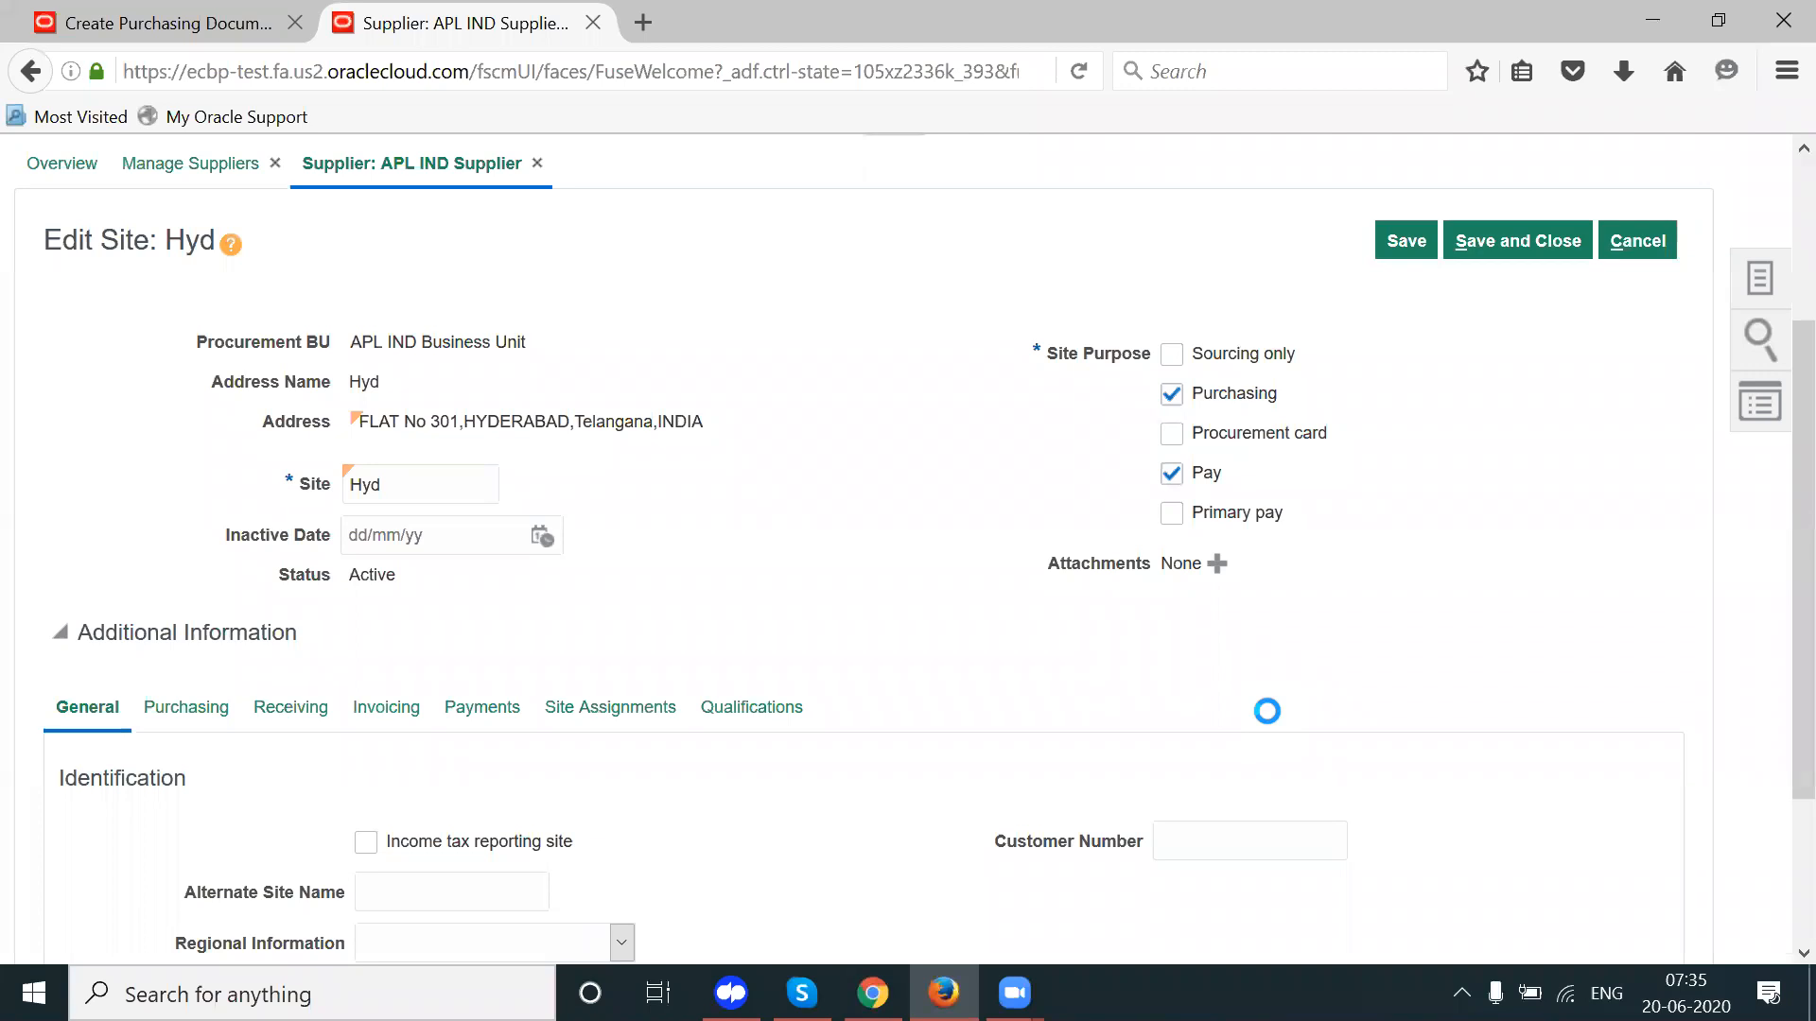
scroll(1267, 710, down, 3)
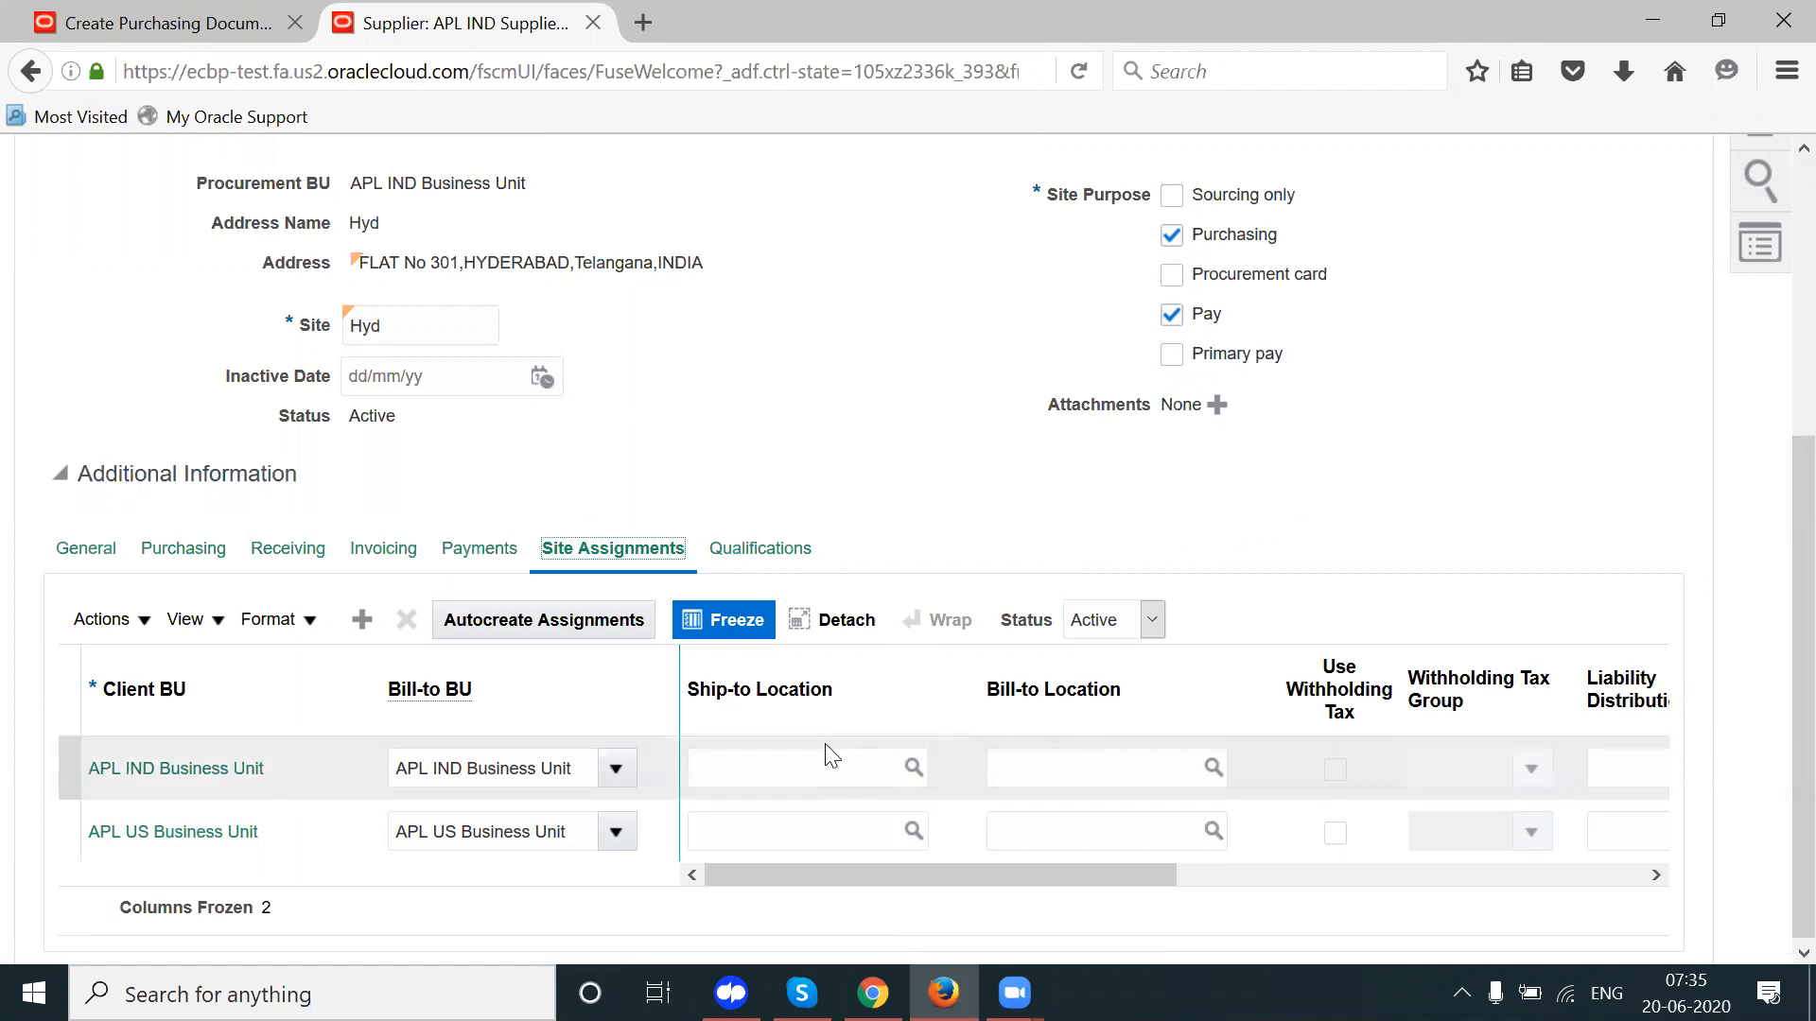
click(807, 762)
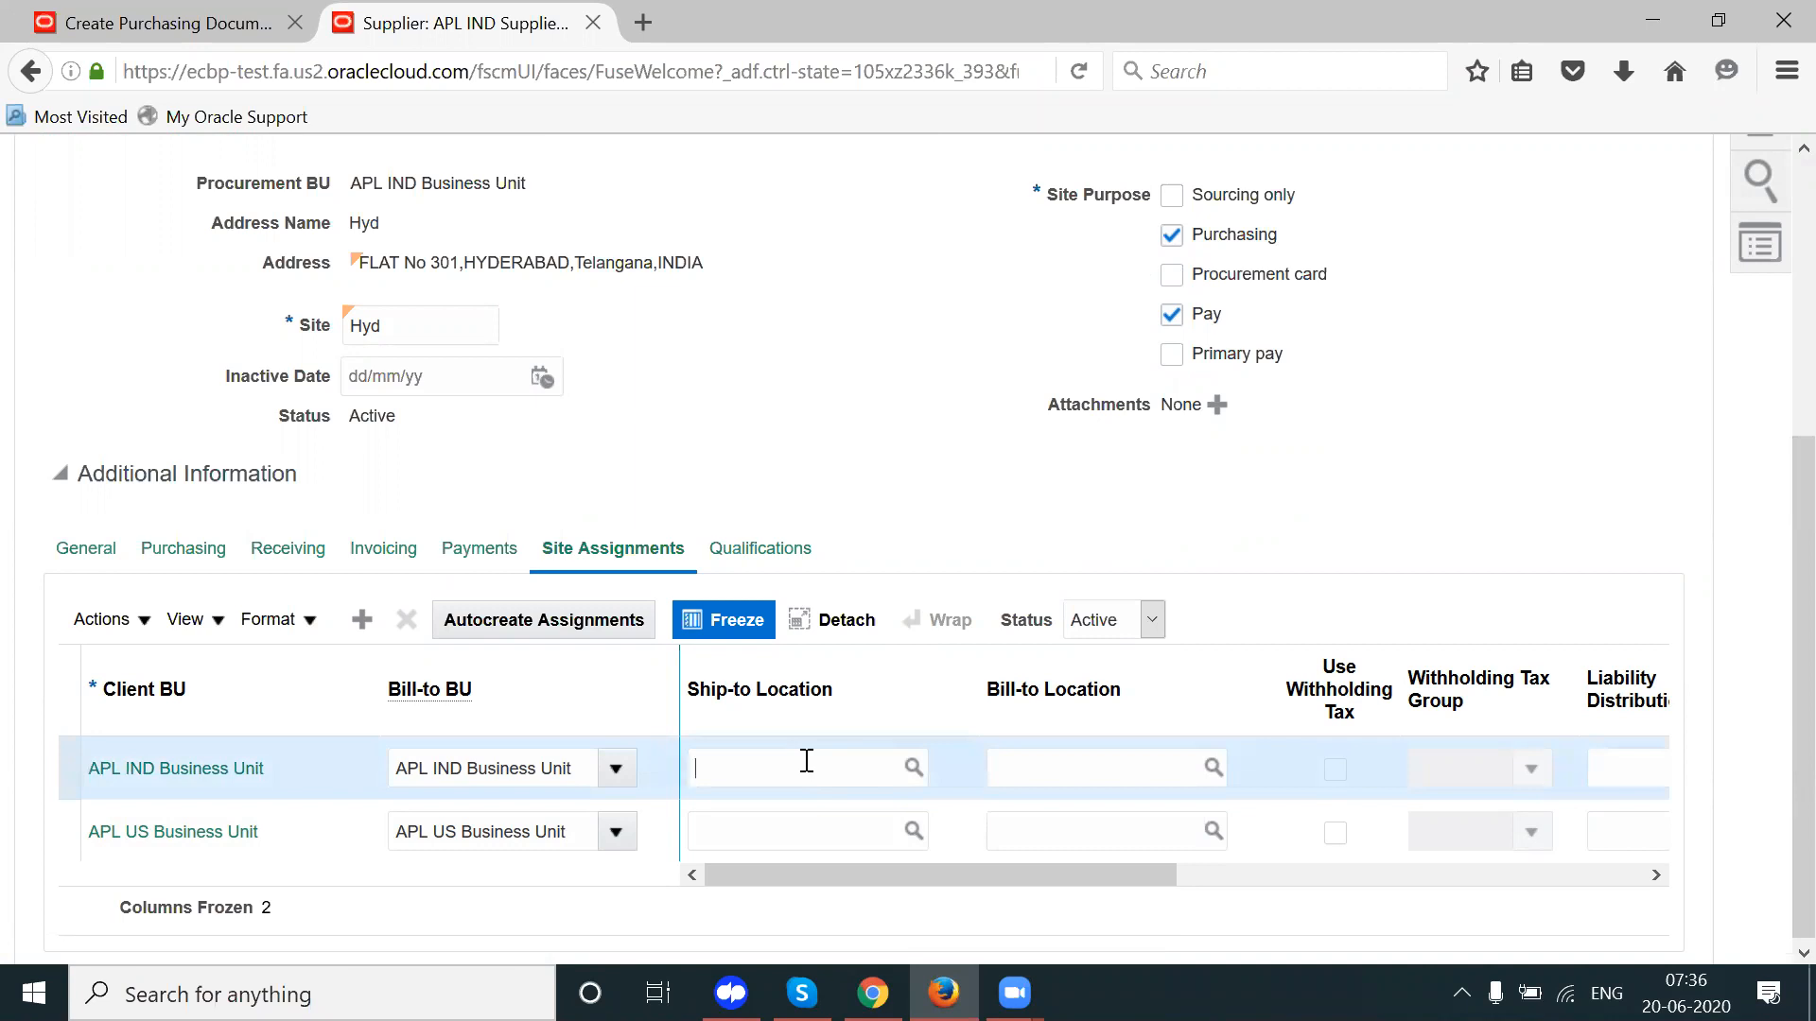
text(Hyder)
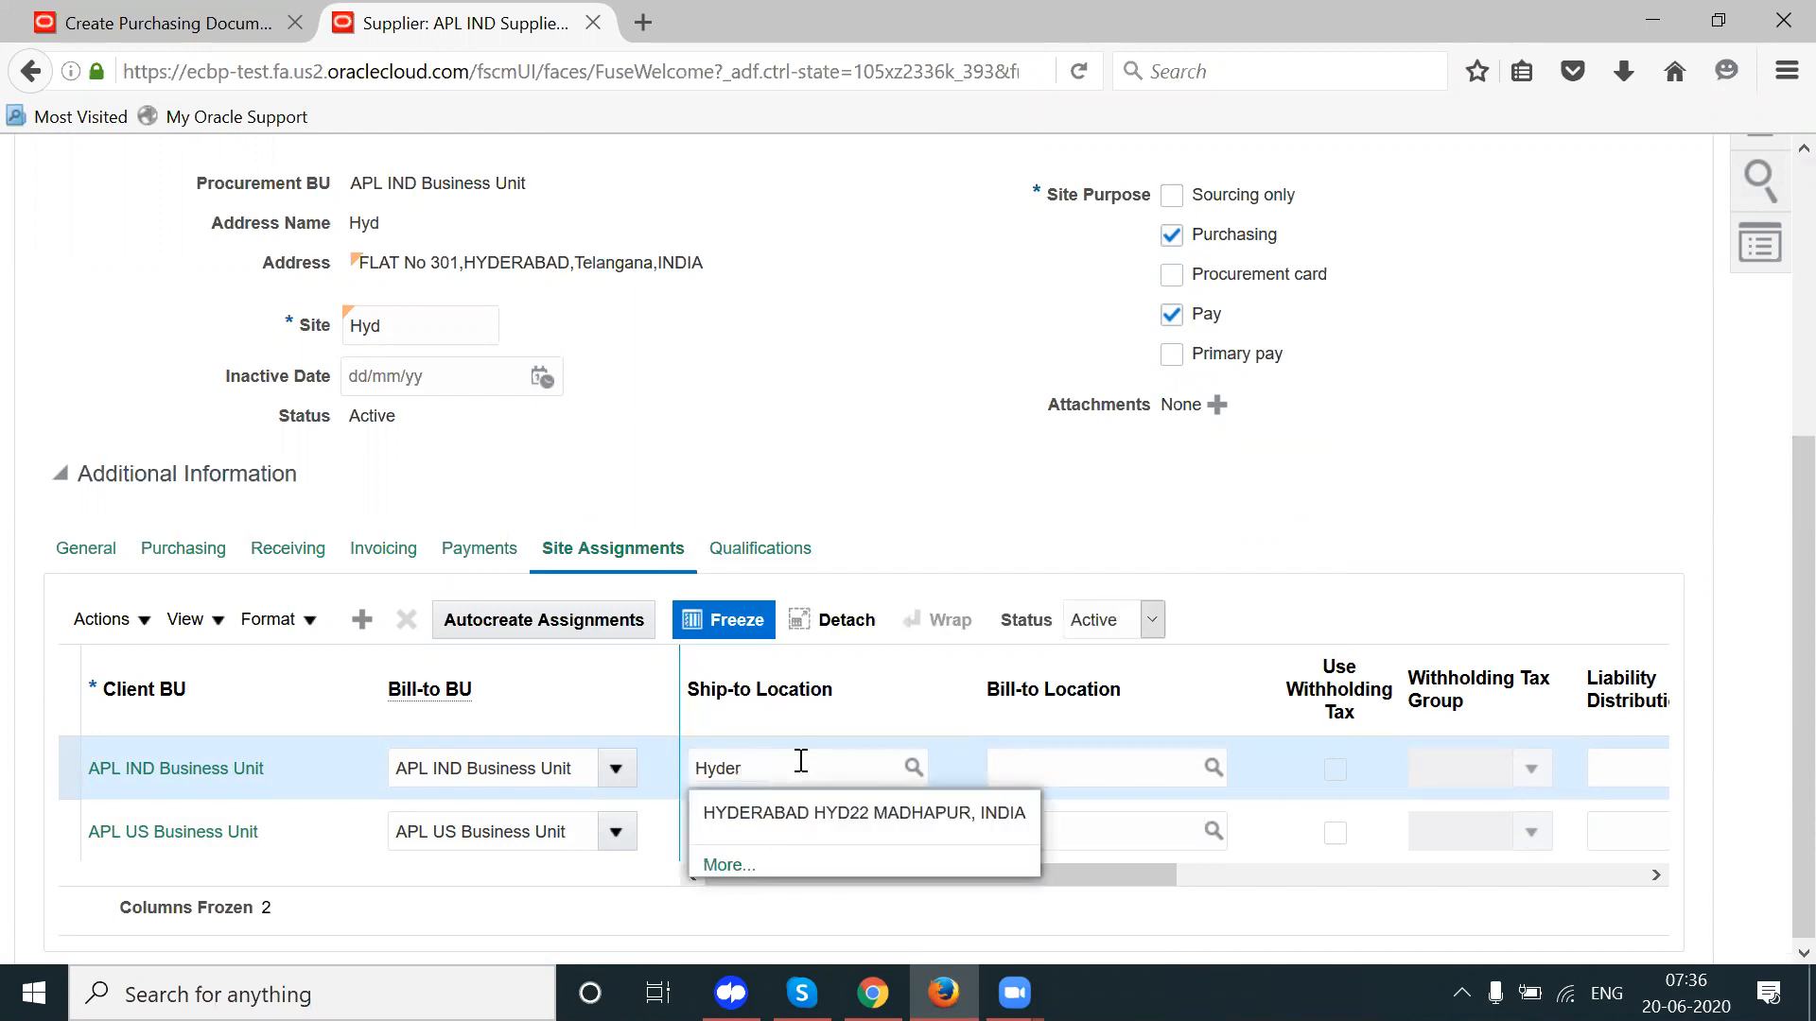
click(774, 813)
Step: Set the assignment's bill-to location to HYD22 HYDERABAD
key(ctrl+a)
key(ctrl+c)
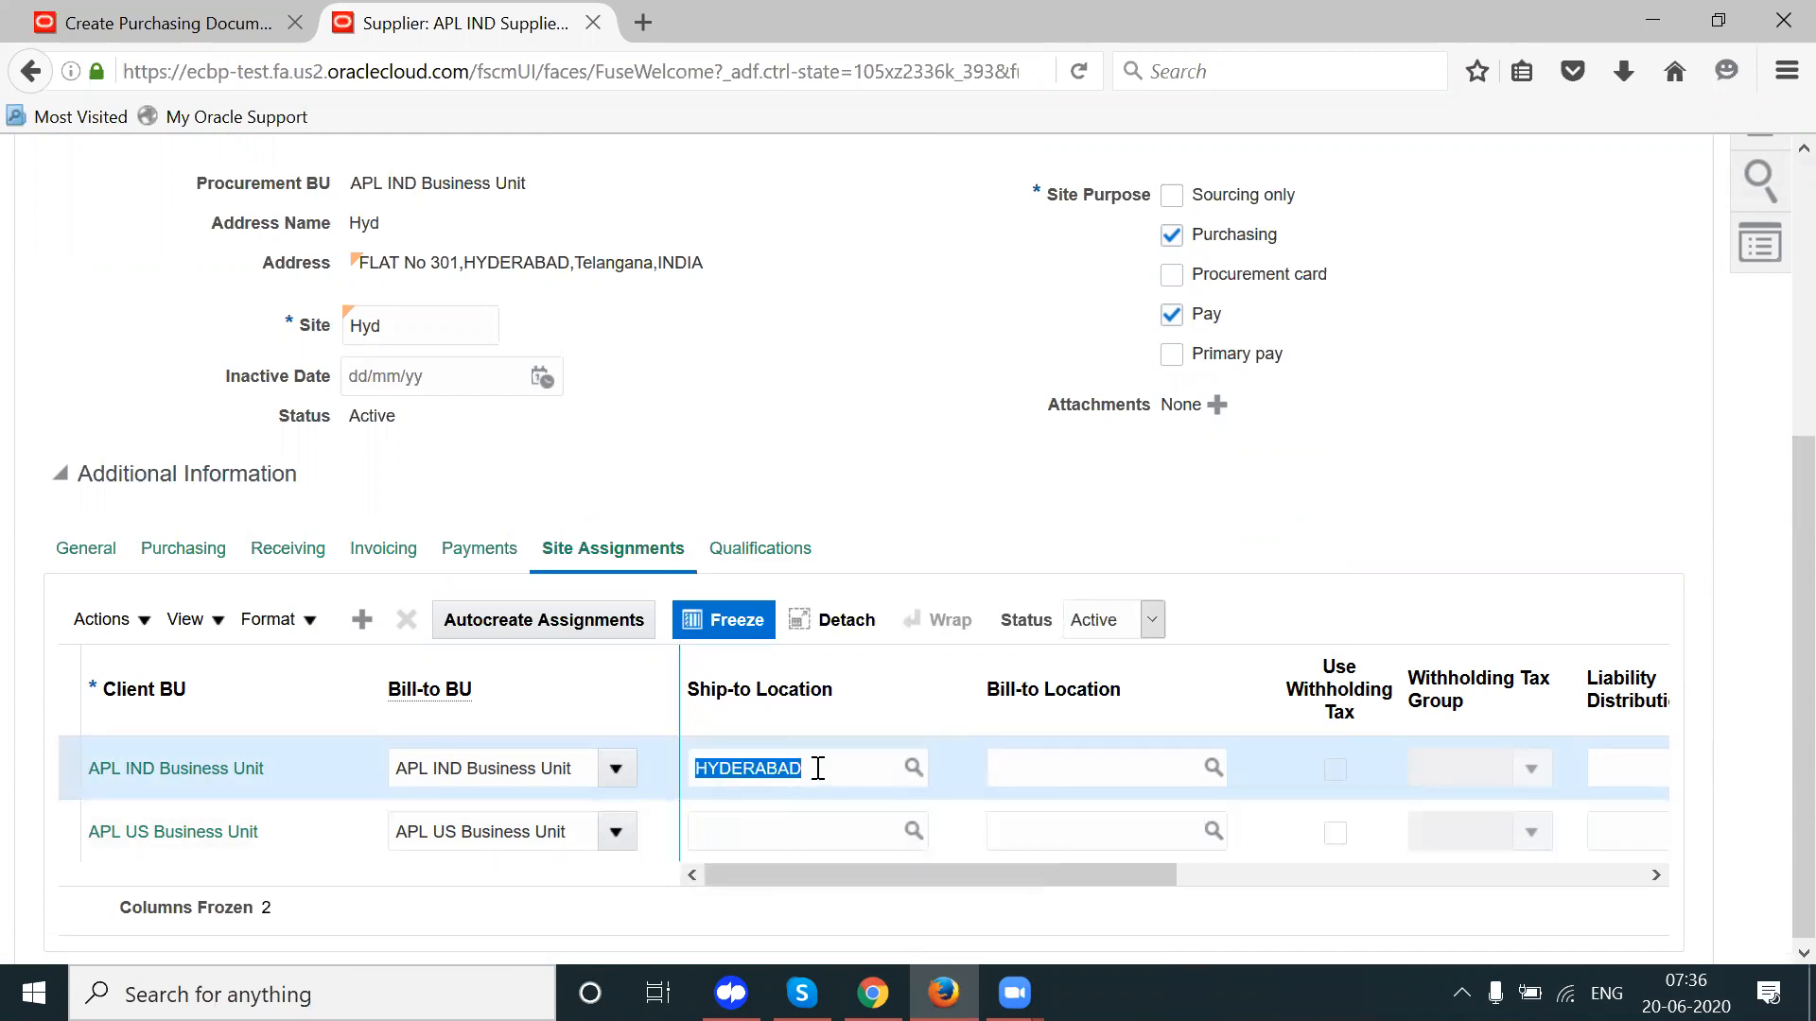
click(1063, 762)
key(ctrl+v)
key(ctrl+a)
key(Tab)
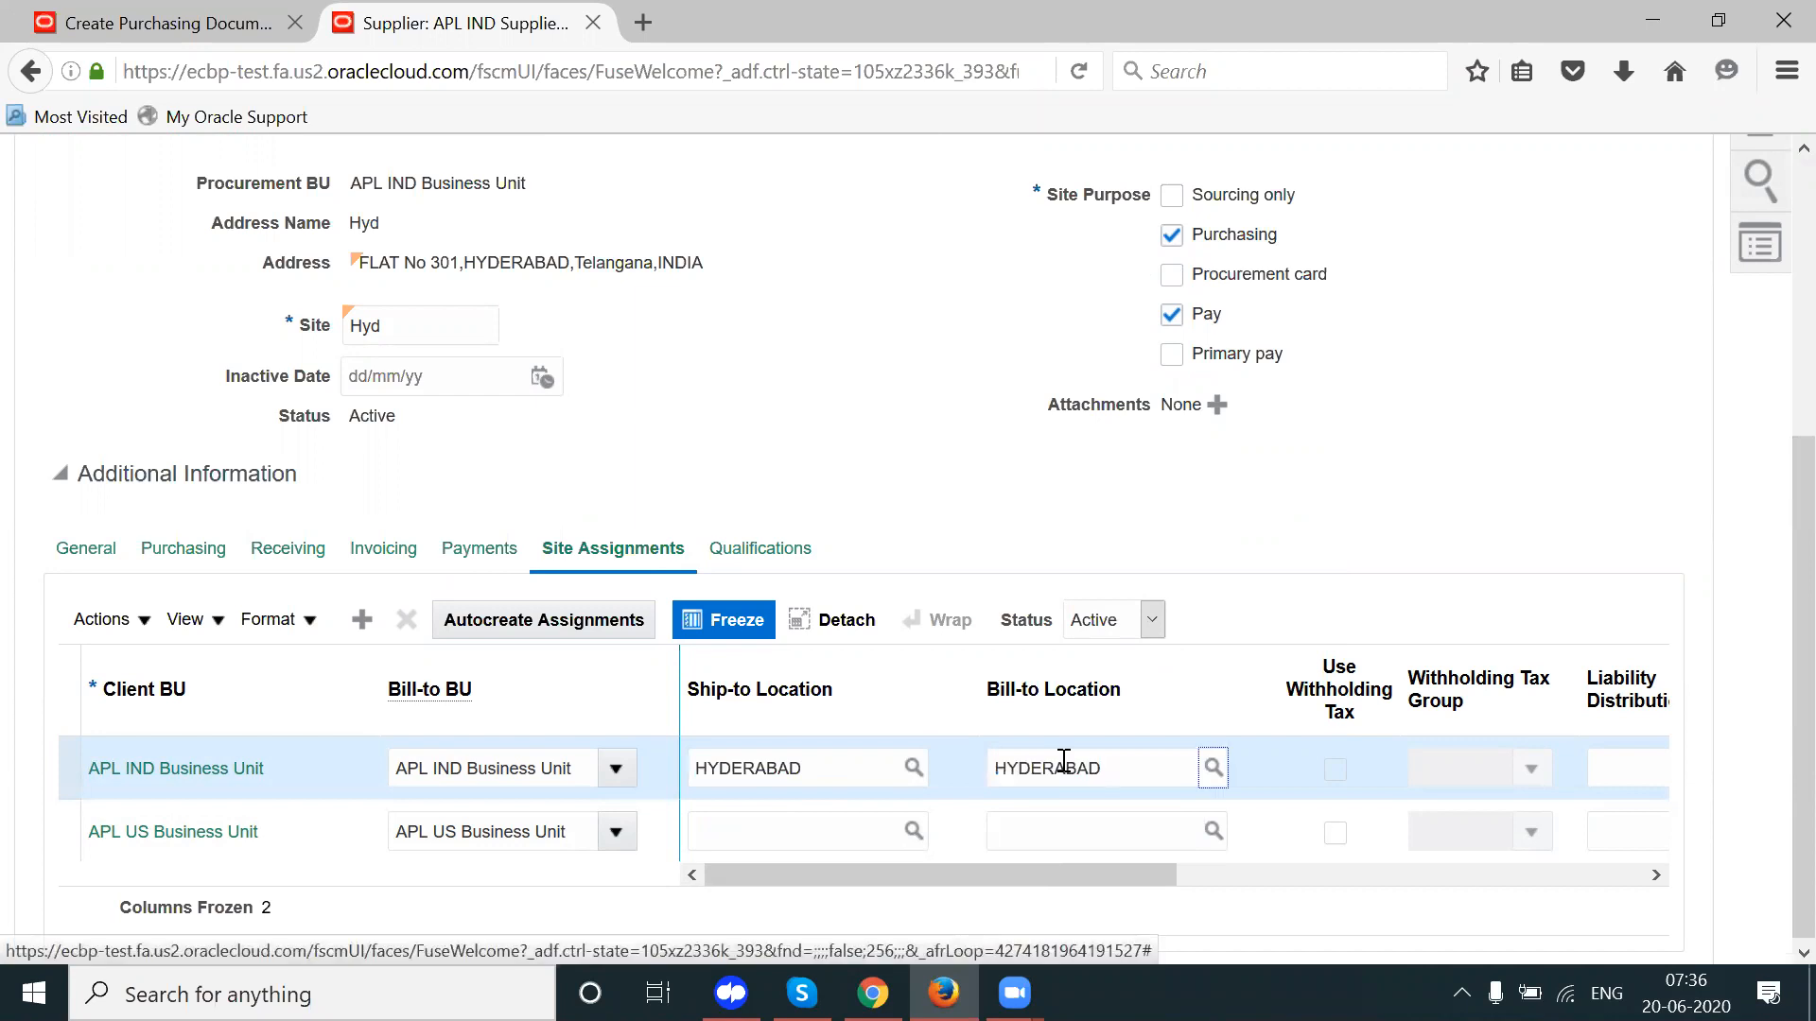
key(Return)
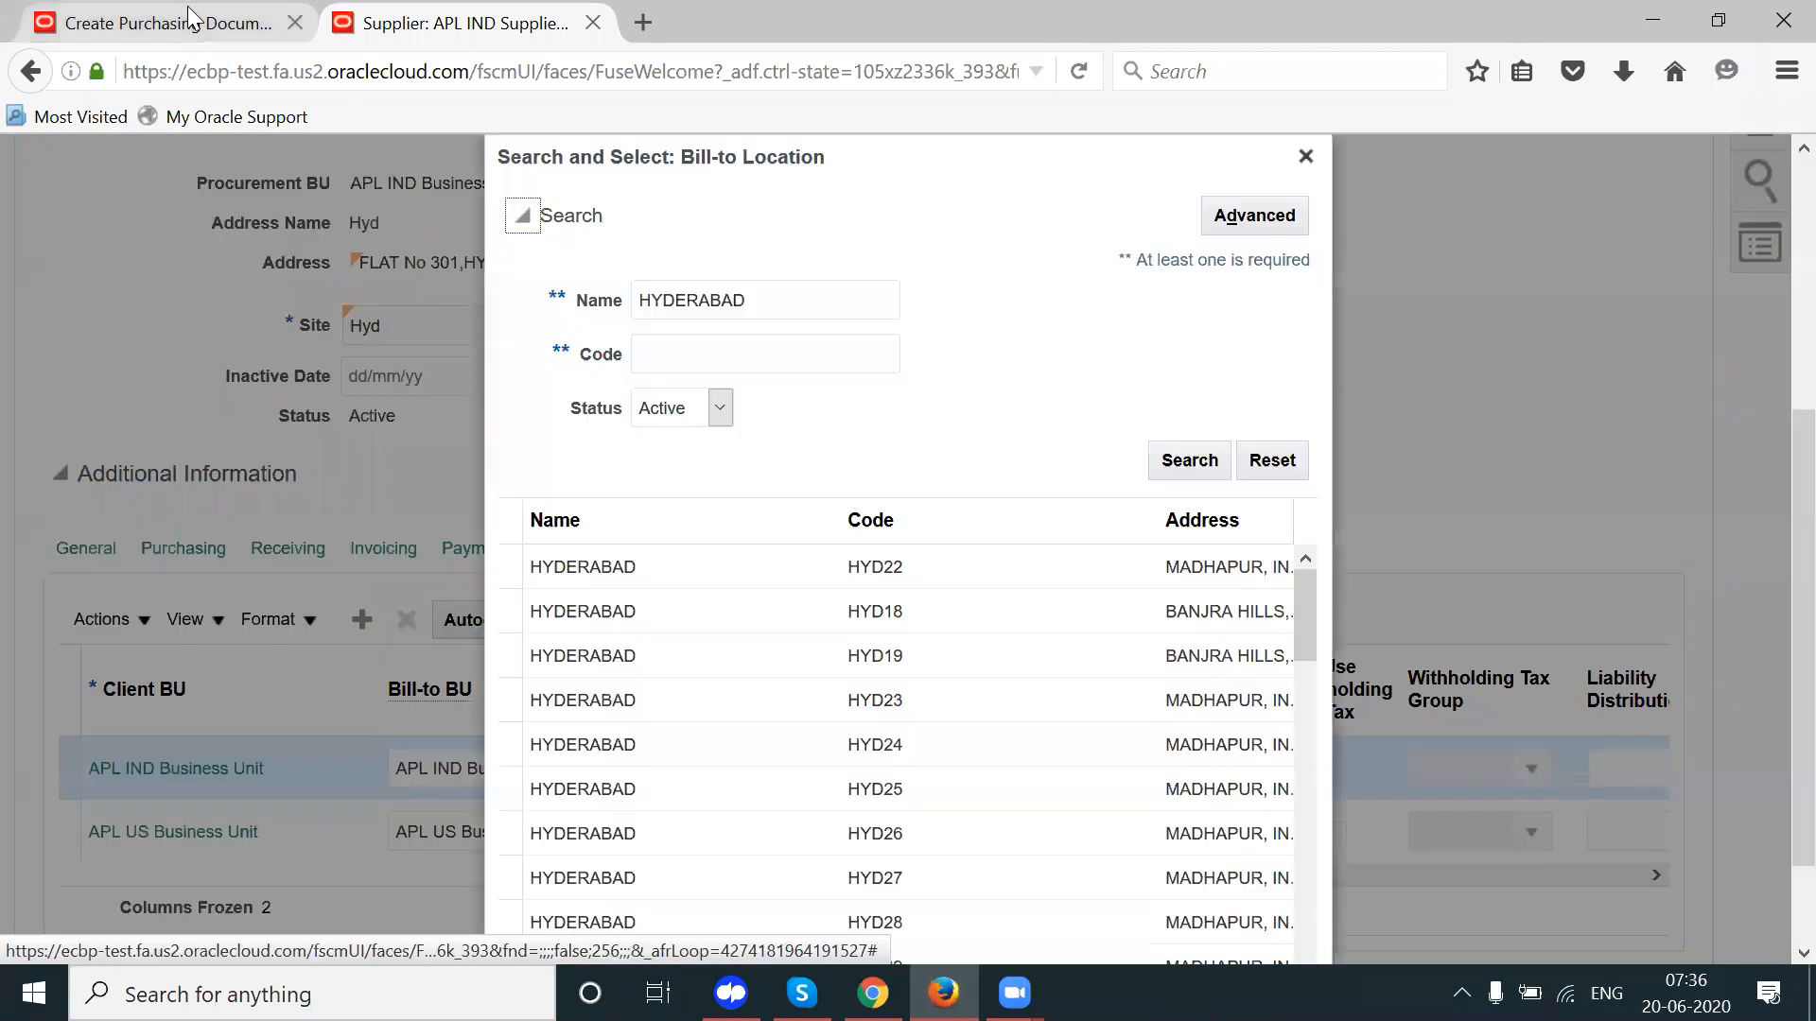
click(196, 21)
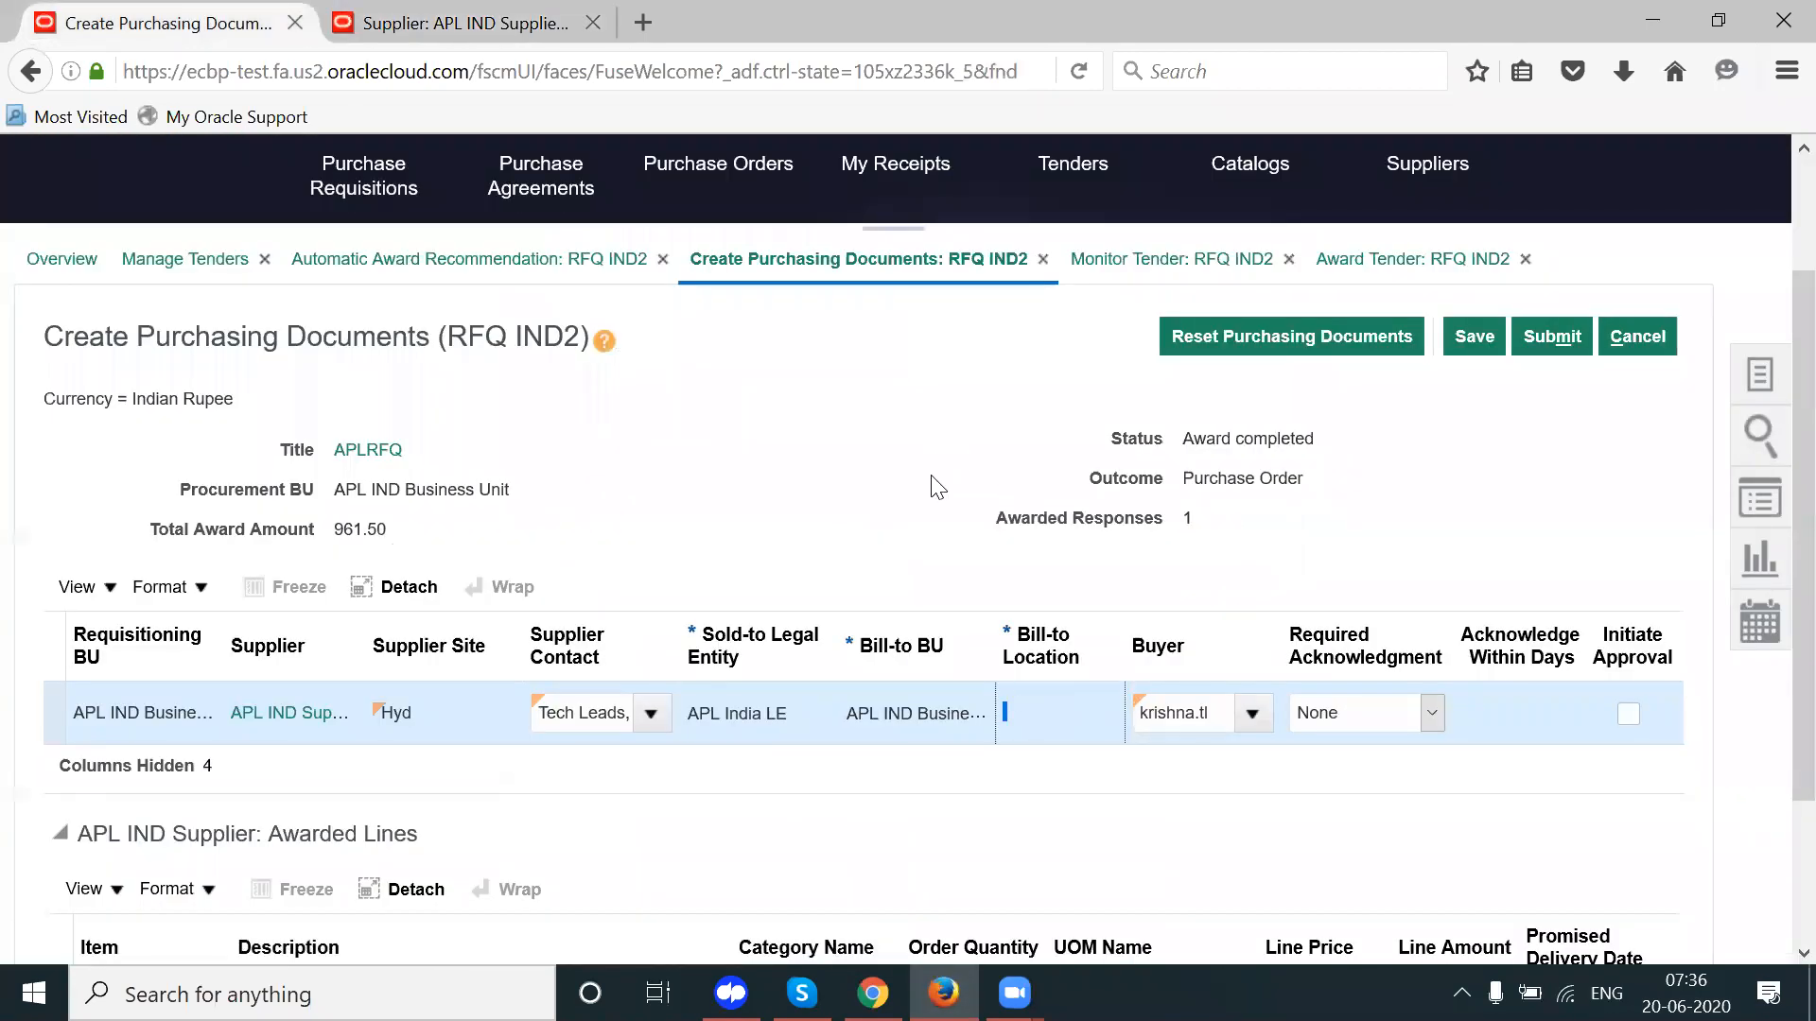
click(509, 21)
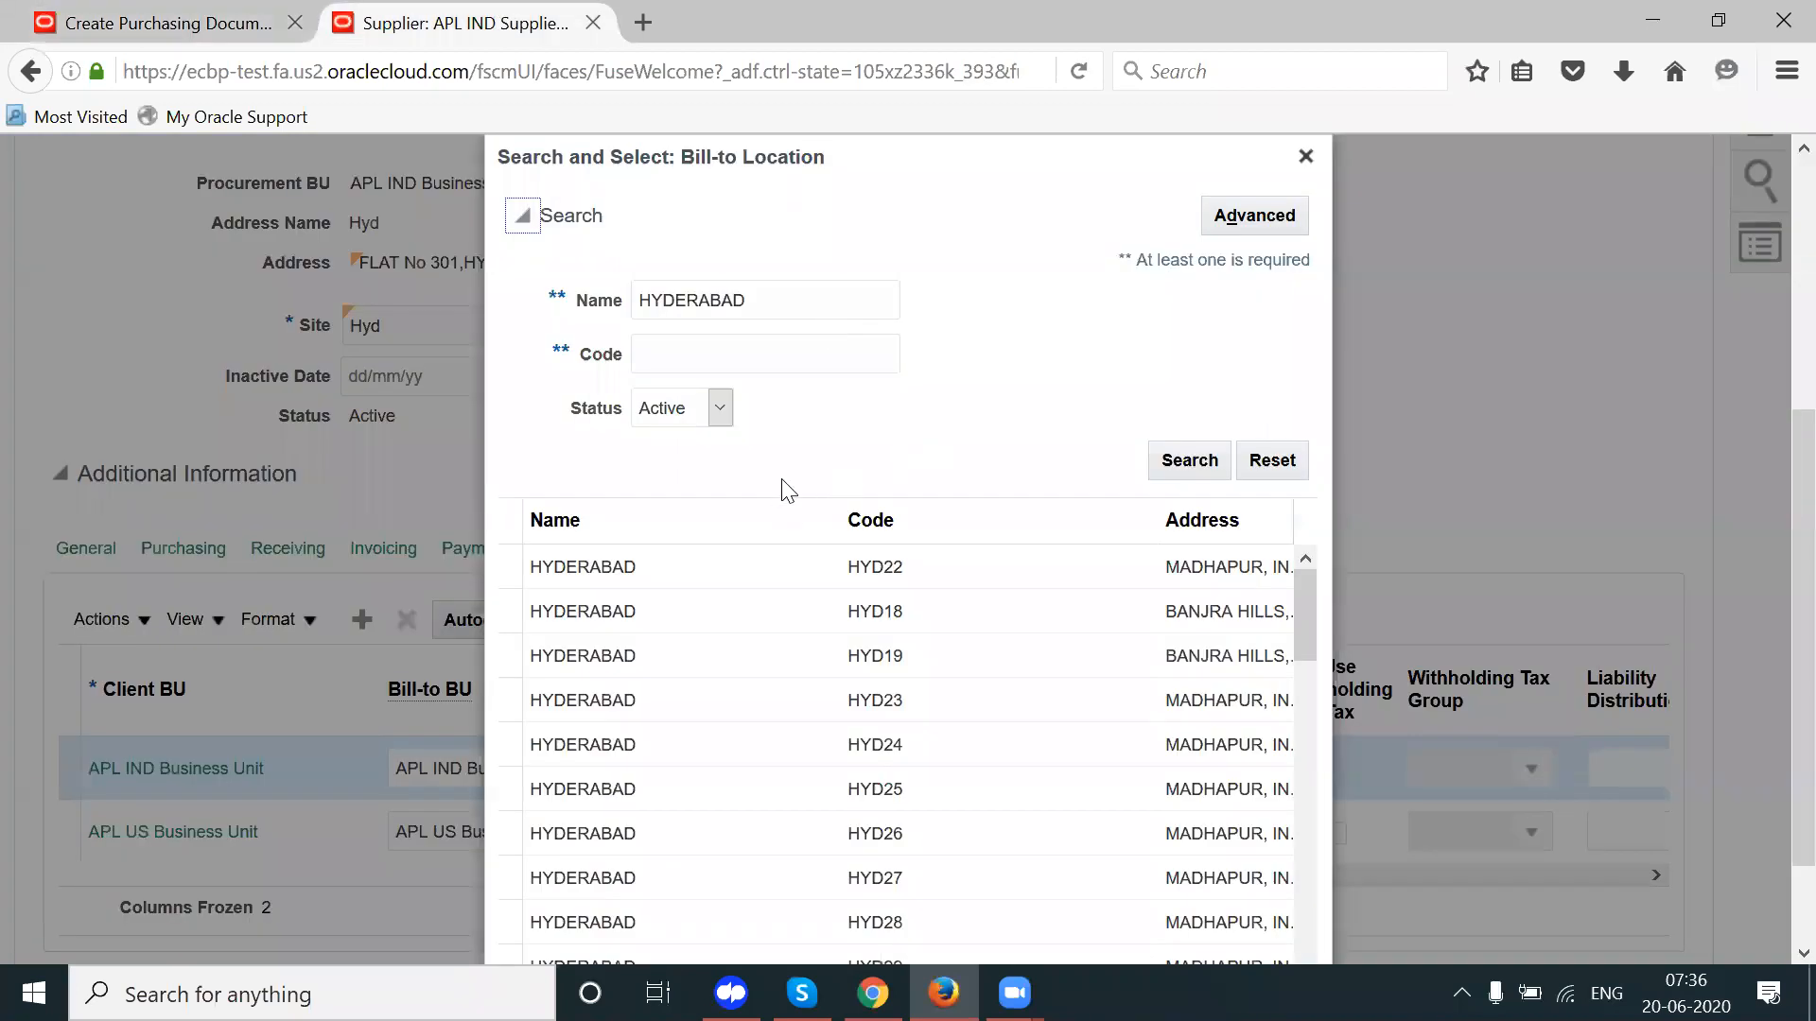
click(766, 566)
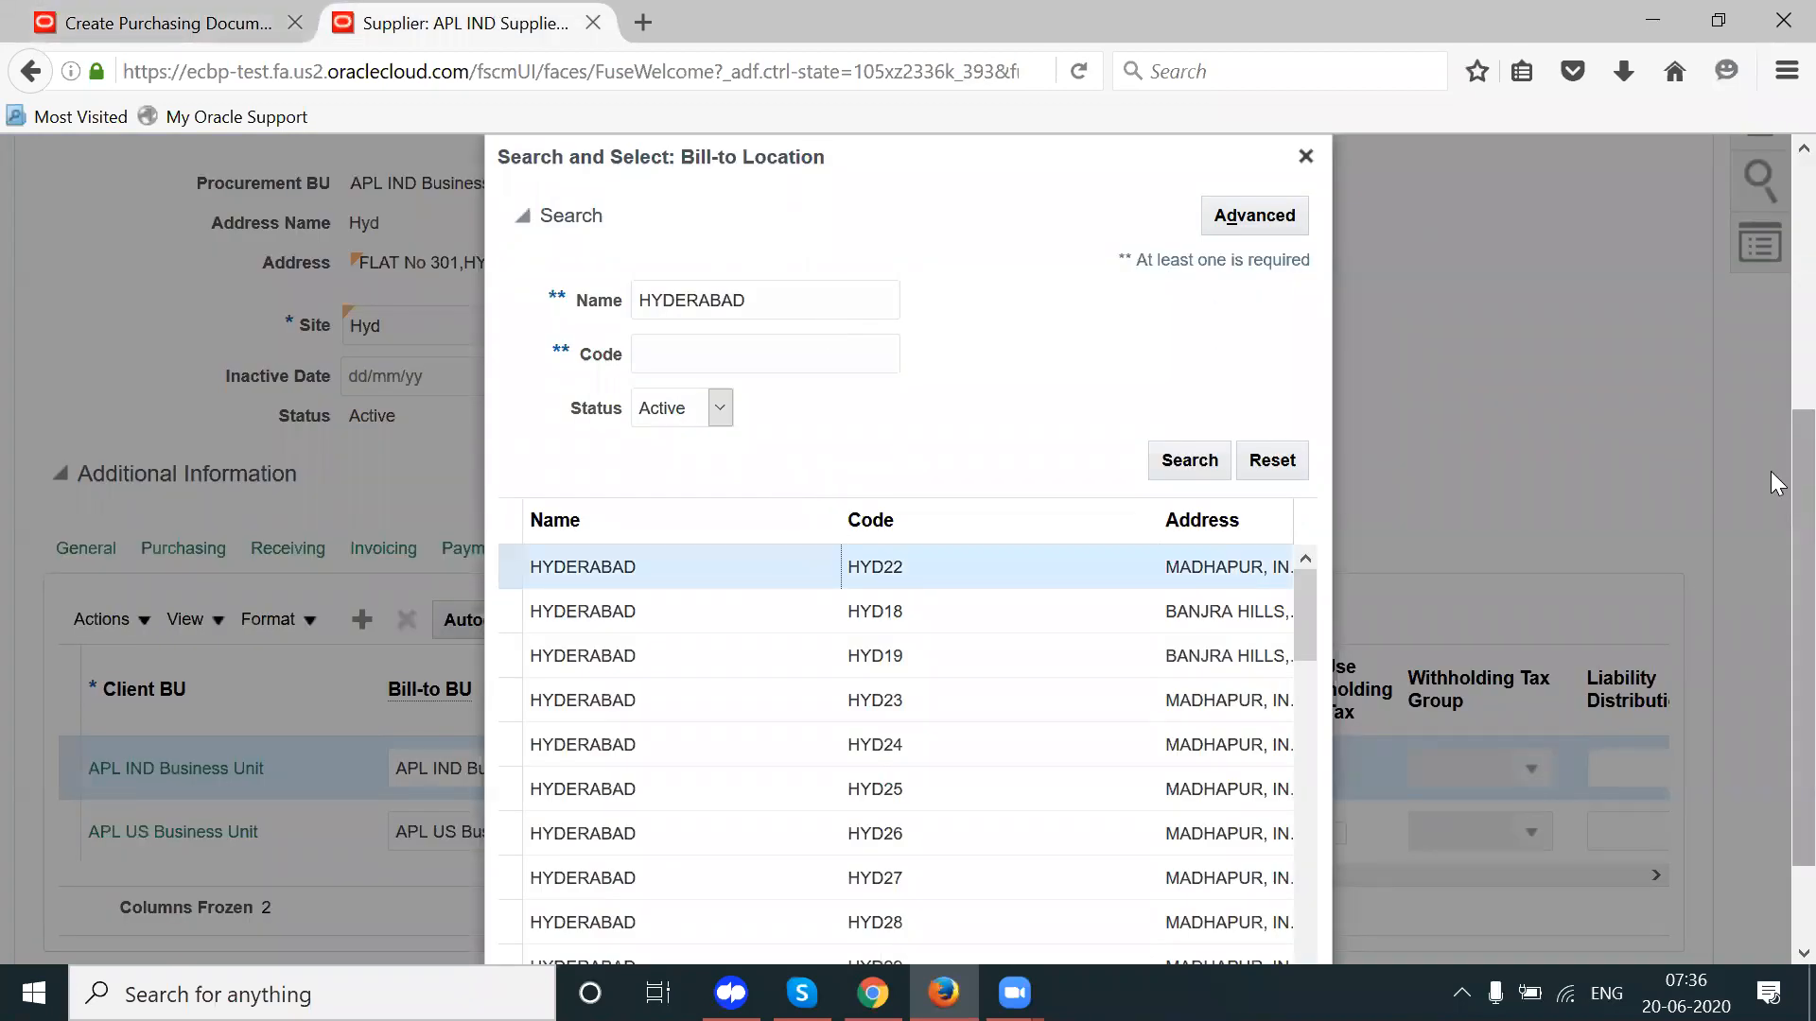
scroll(1770, 471, down, 2)
click(1218, 931)
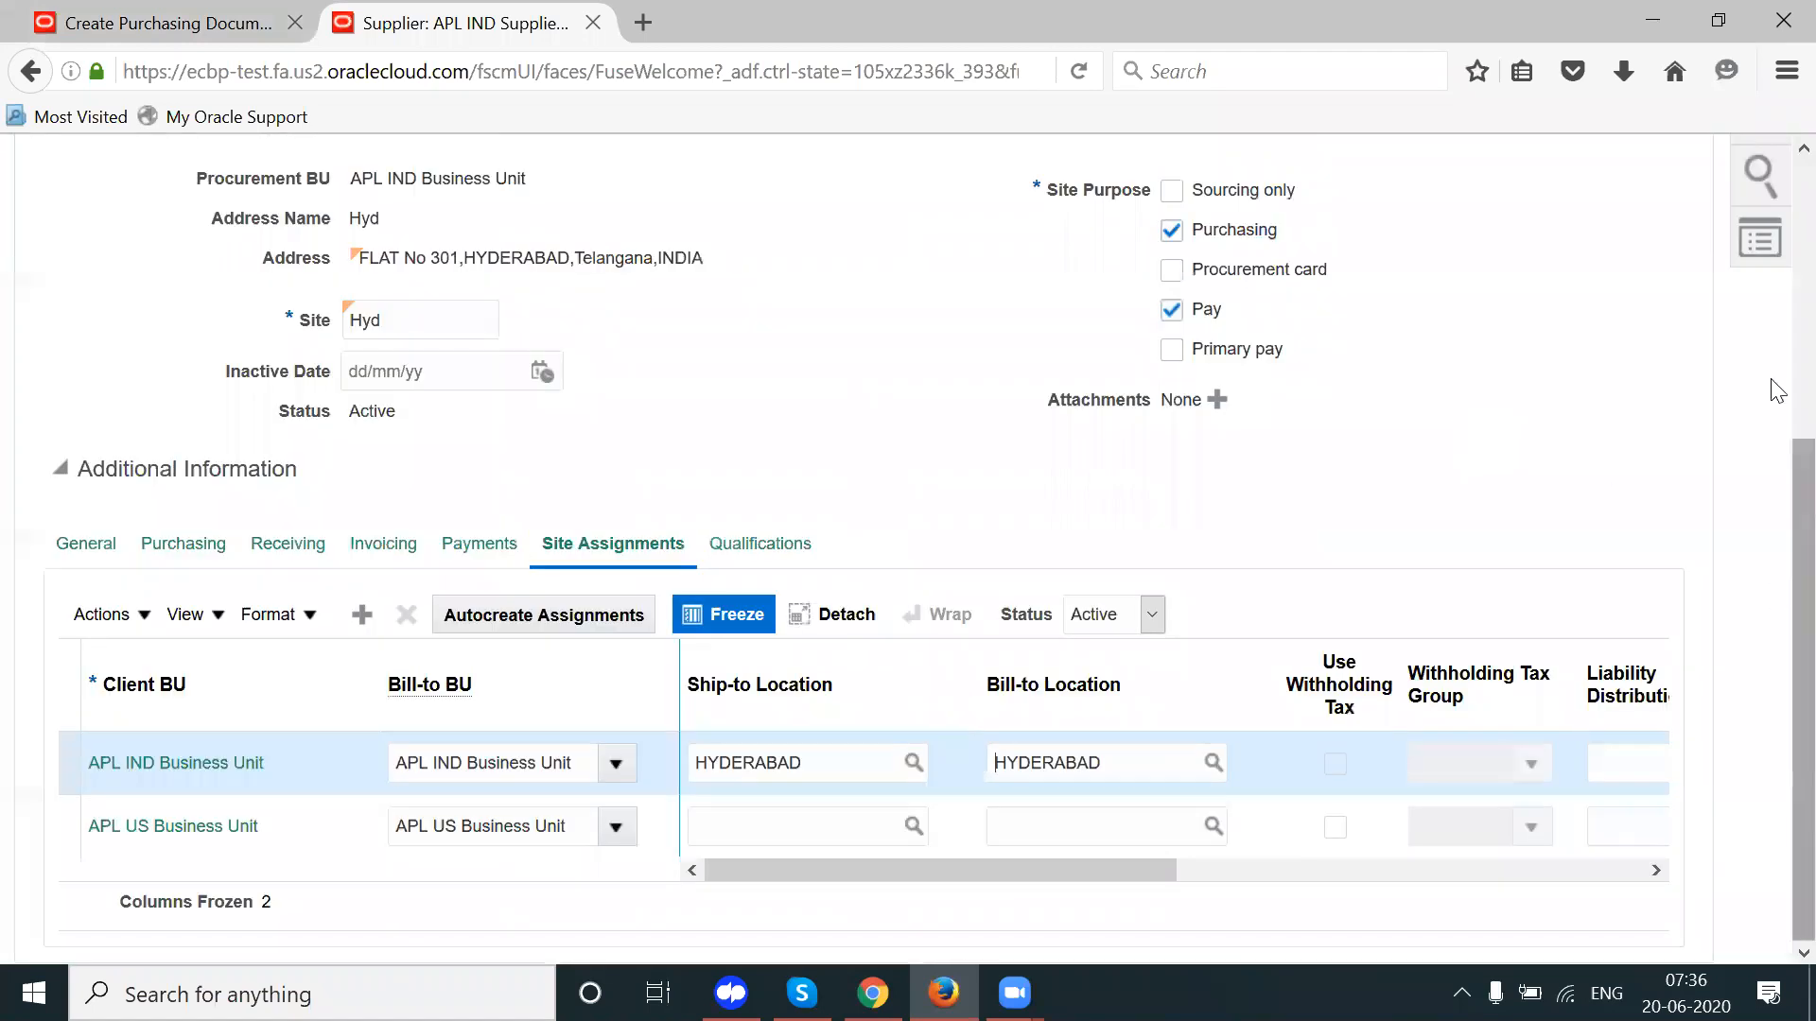
Step: Save and close the Hyd site, then return to RFQ IND2's purchasing documents
scroll(1570, 435, up, 5)
click(1532, 397)
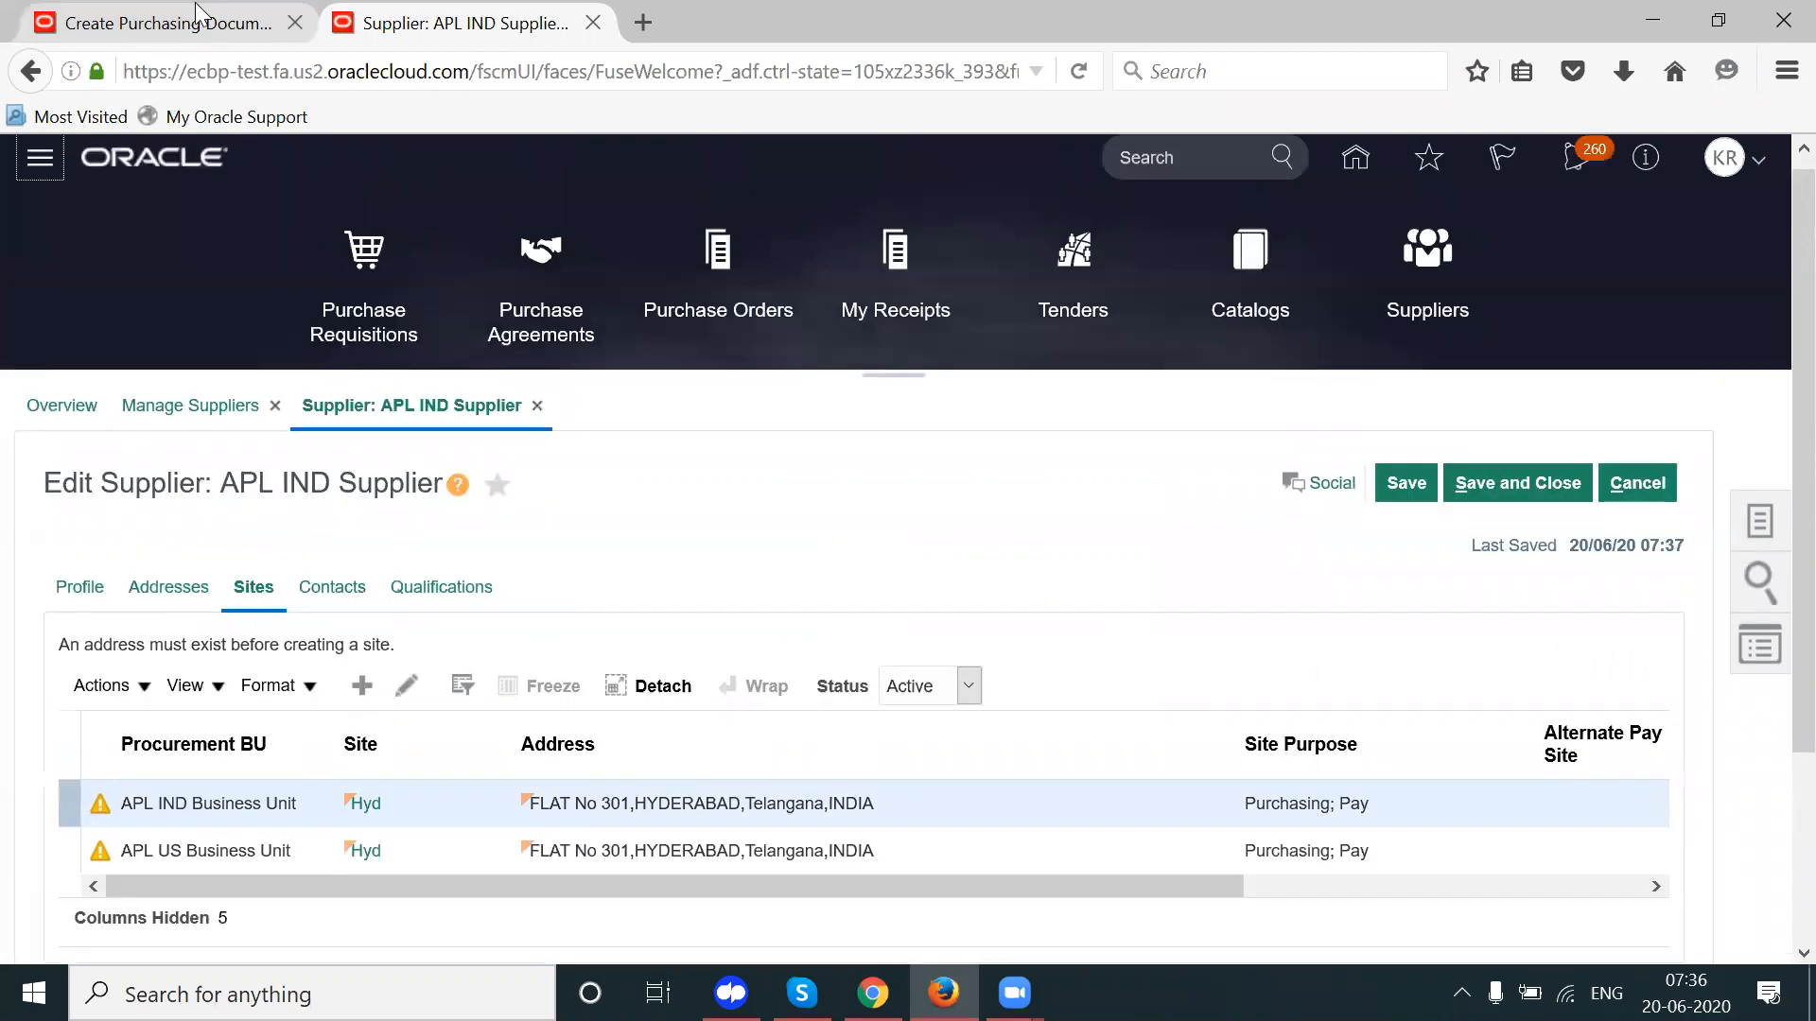
click(195, 4)
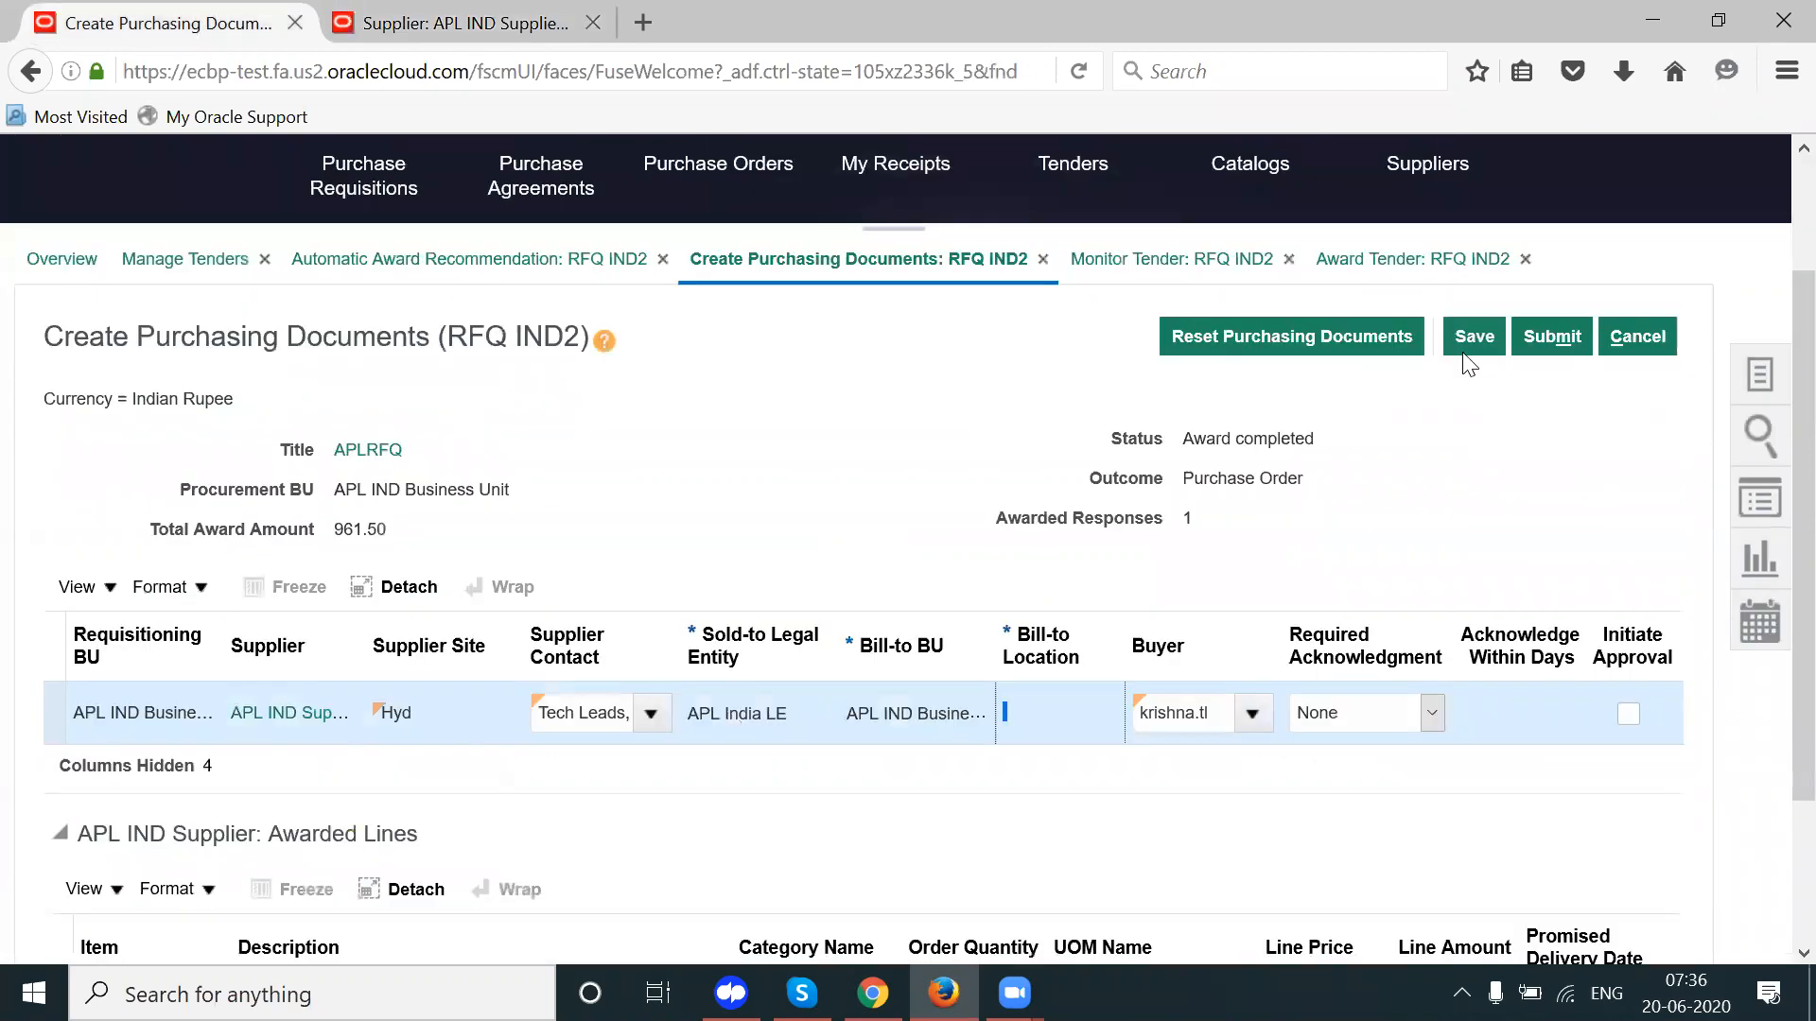
Step: Discard the current purchasing documents and relaunch Create Purchasing Documents for RFQ IND2
click(1650, 335)
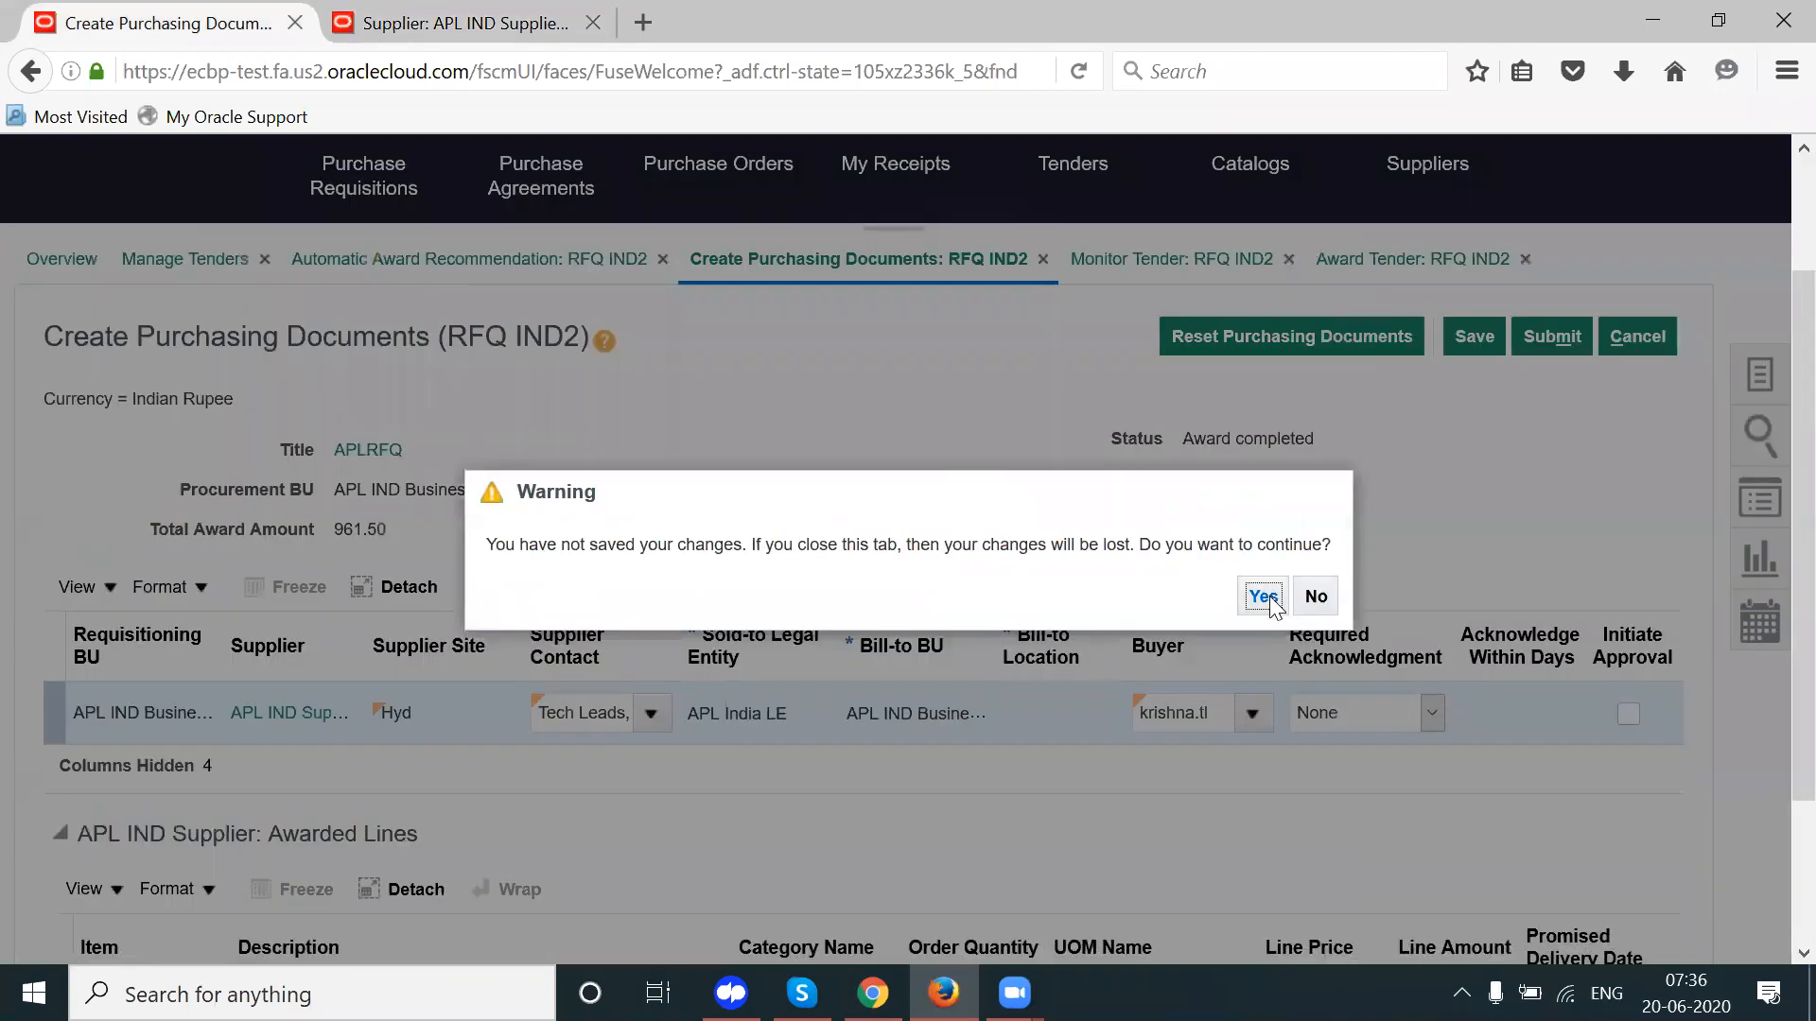
click(1266, 596)
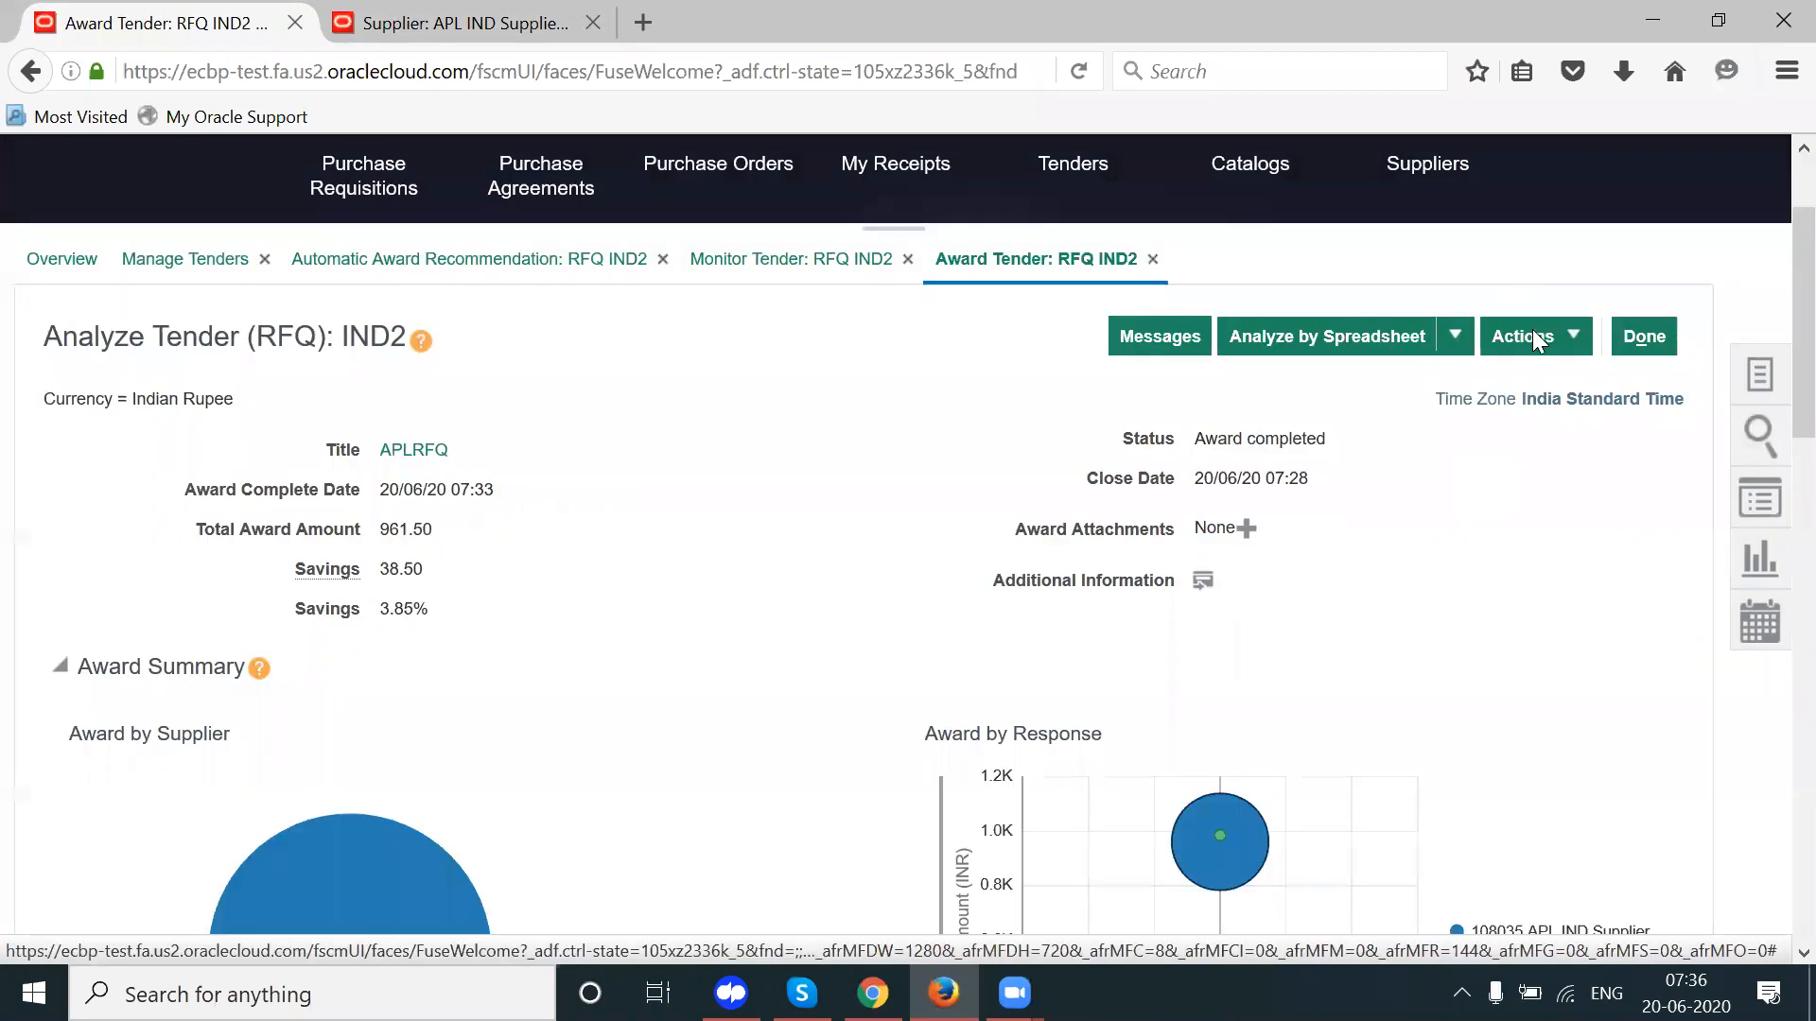
click(1533, 337)
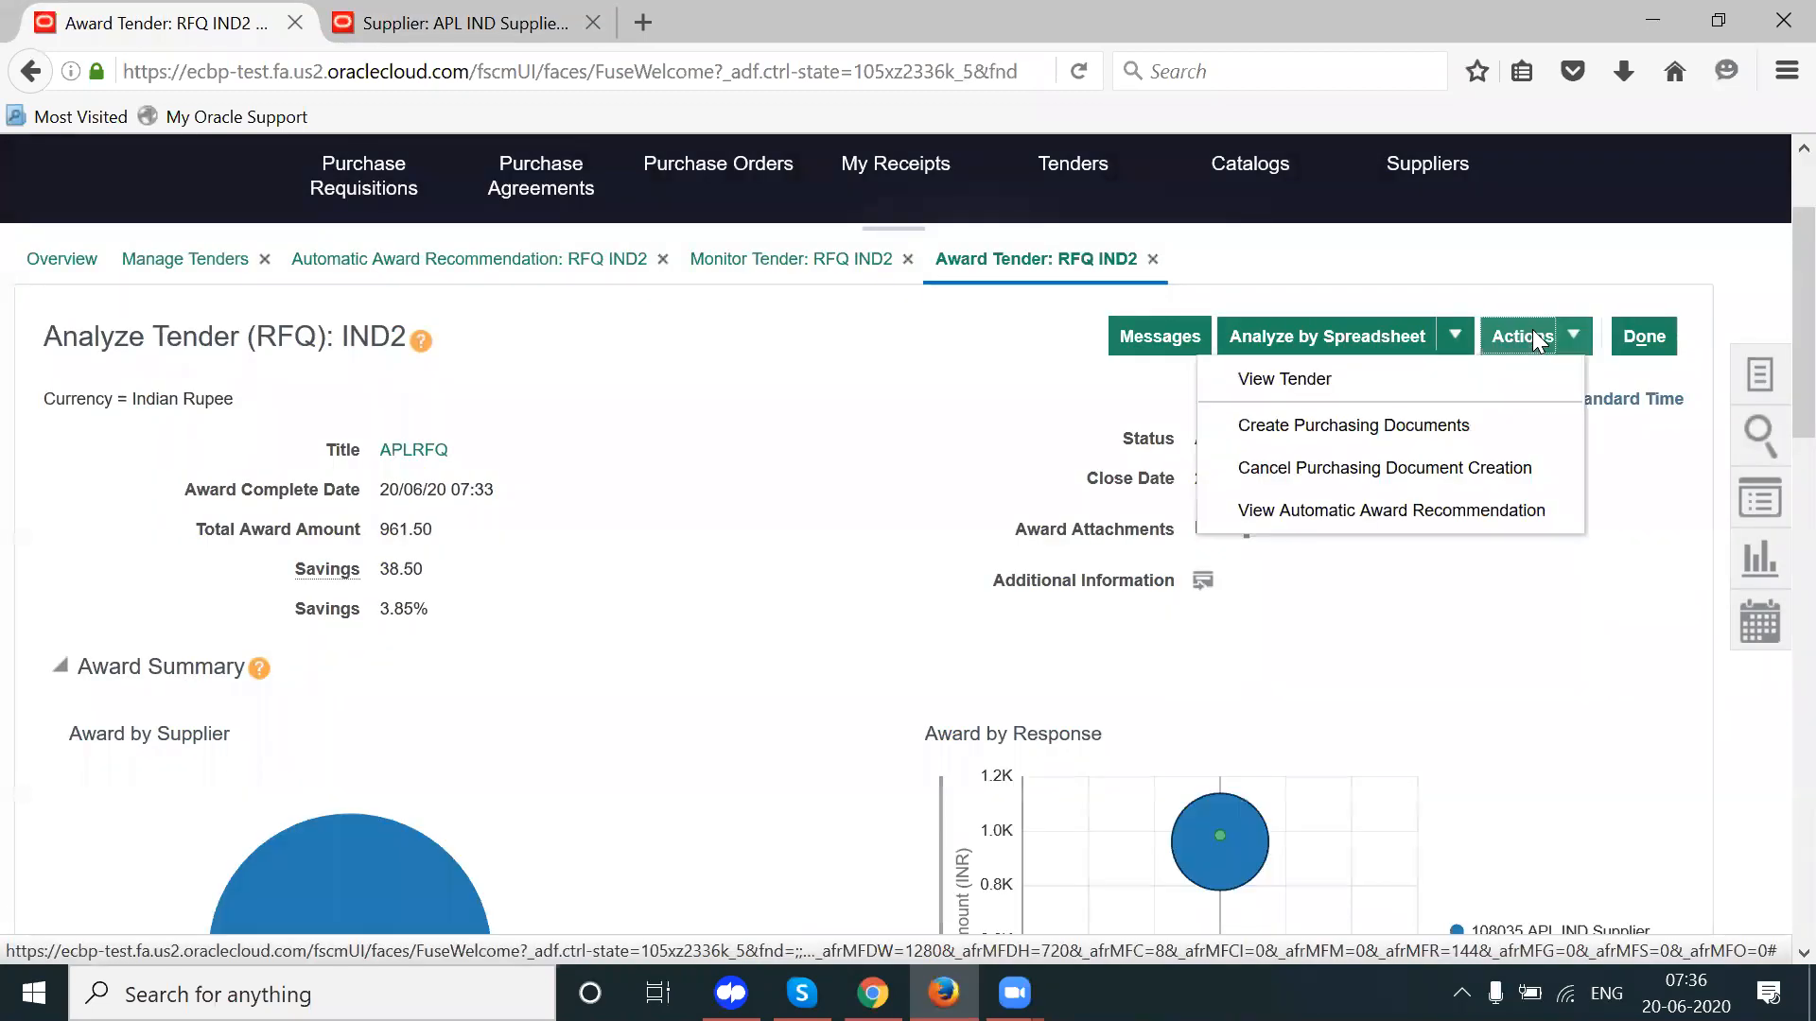
click(1341, 427)
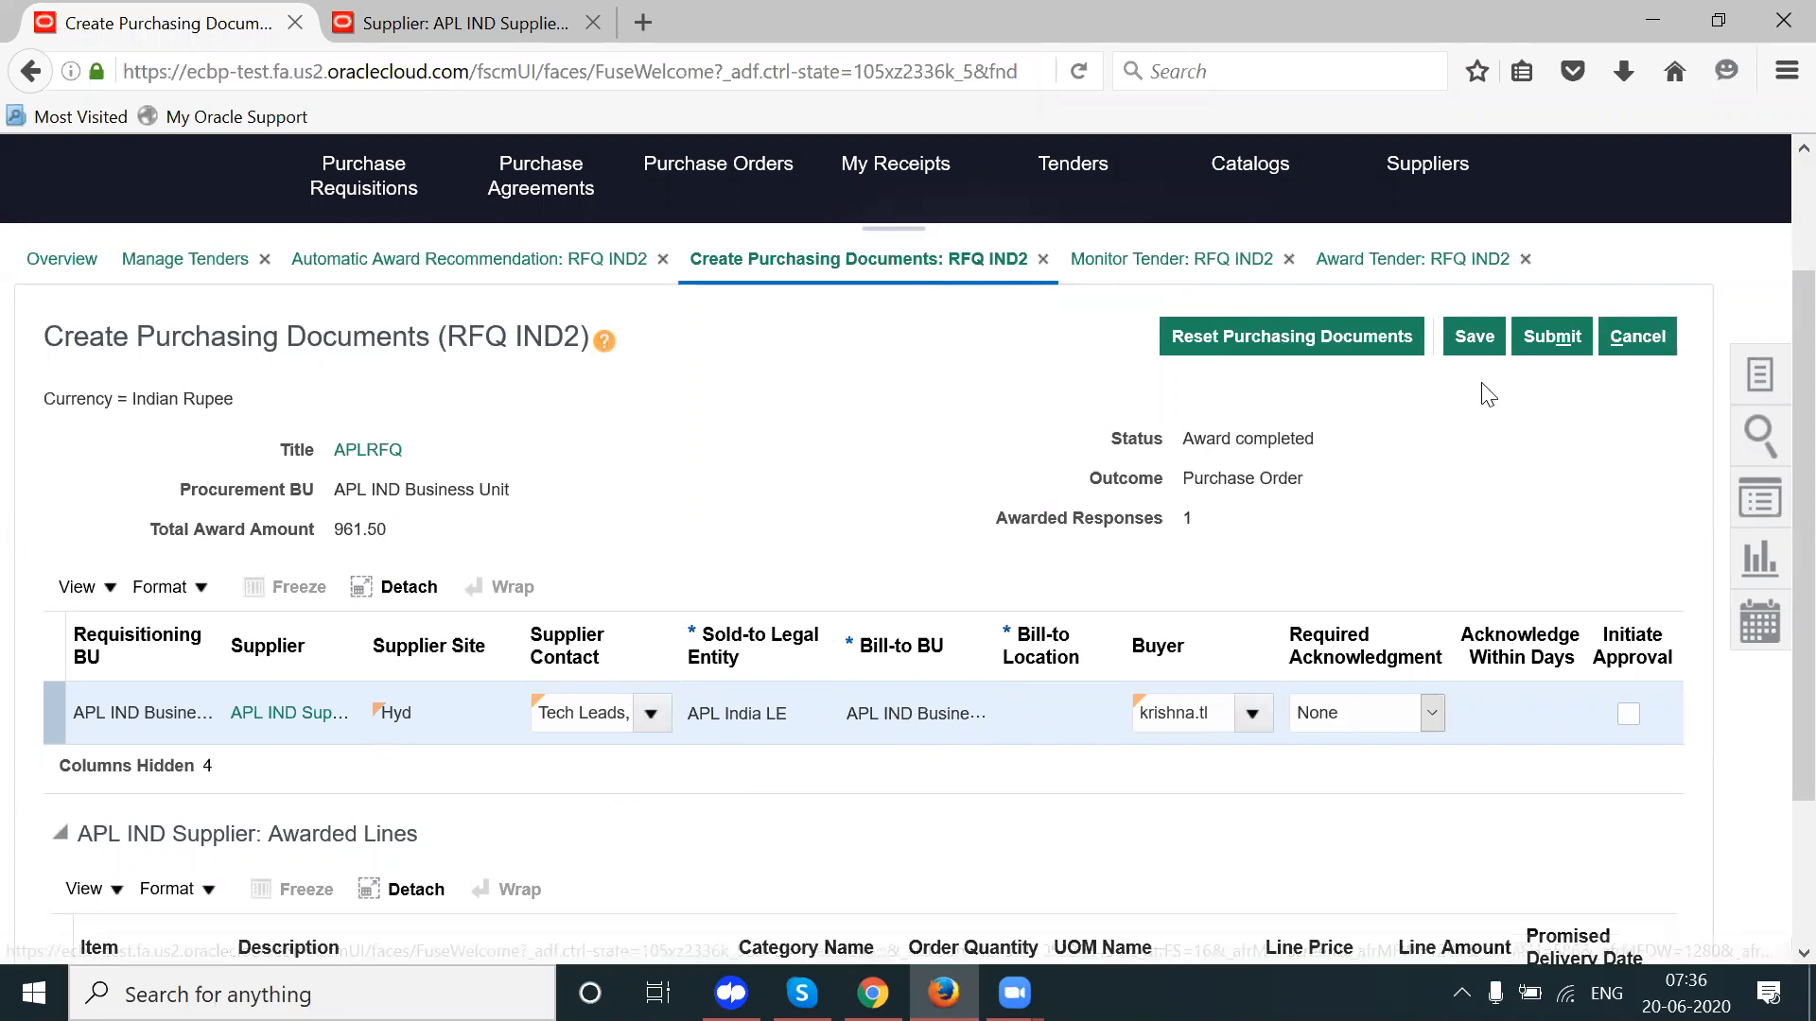
Step: Decline re-creating RFQ IND2's purchasing documents, keeping the existing ones
click(1353, 338)
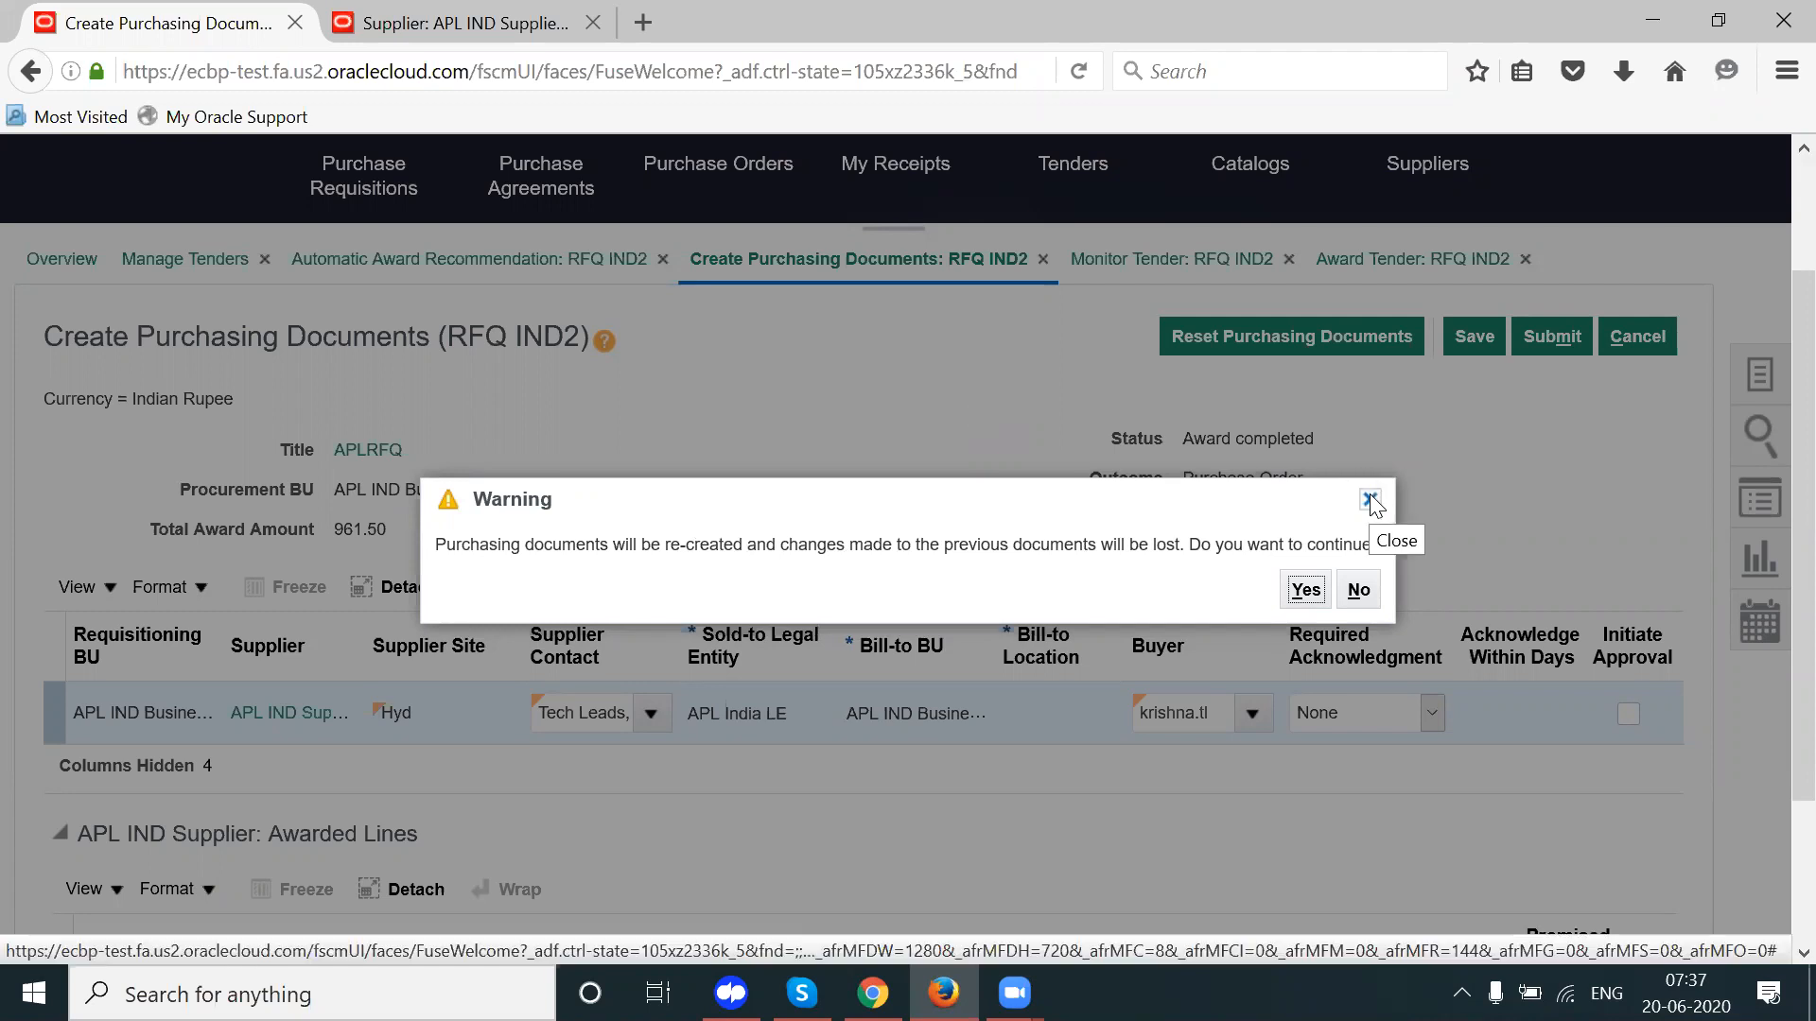
click(1371, 605)
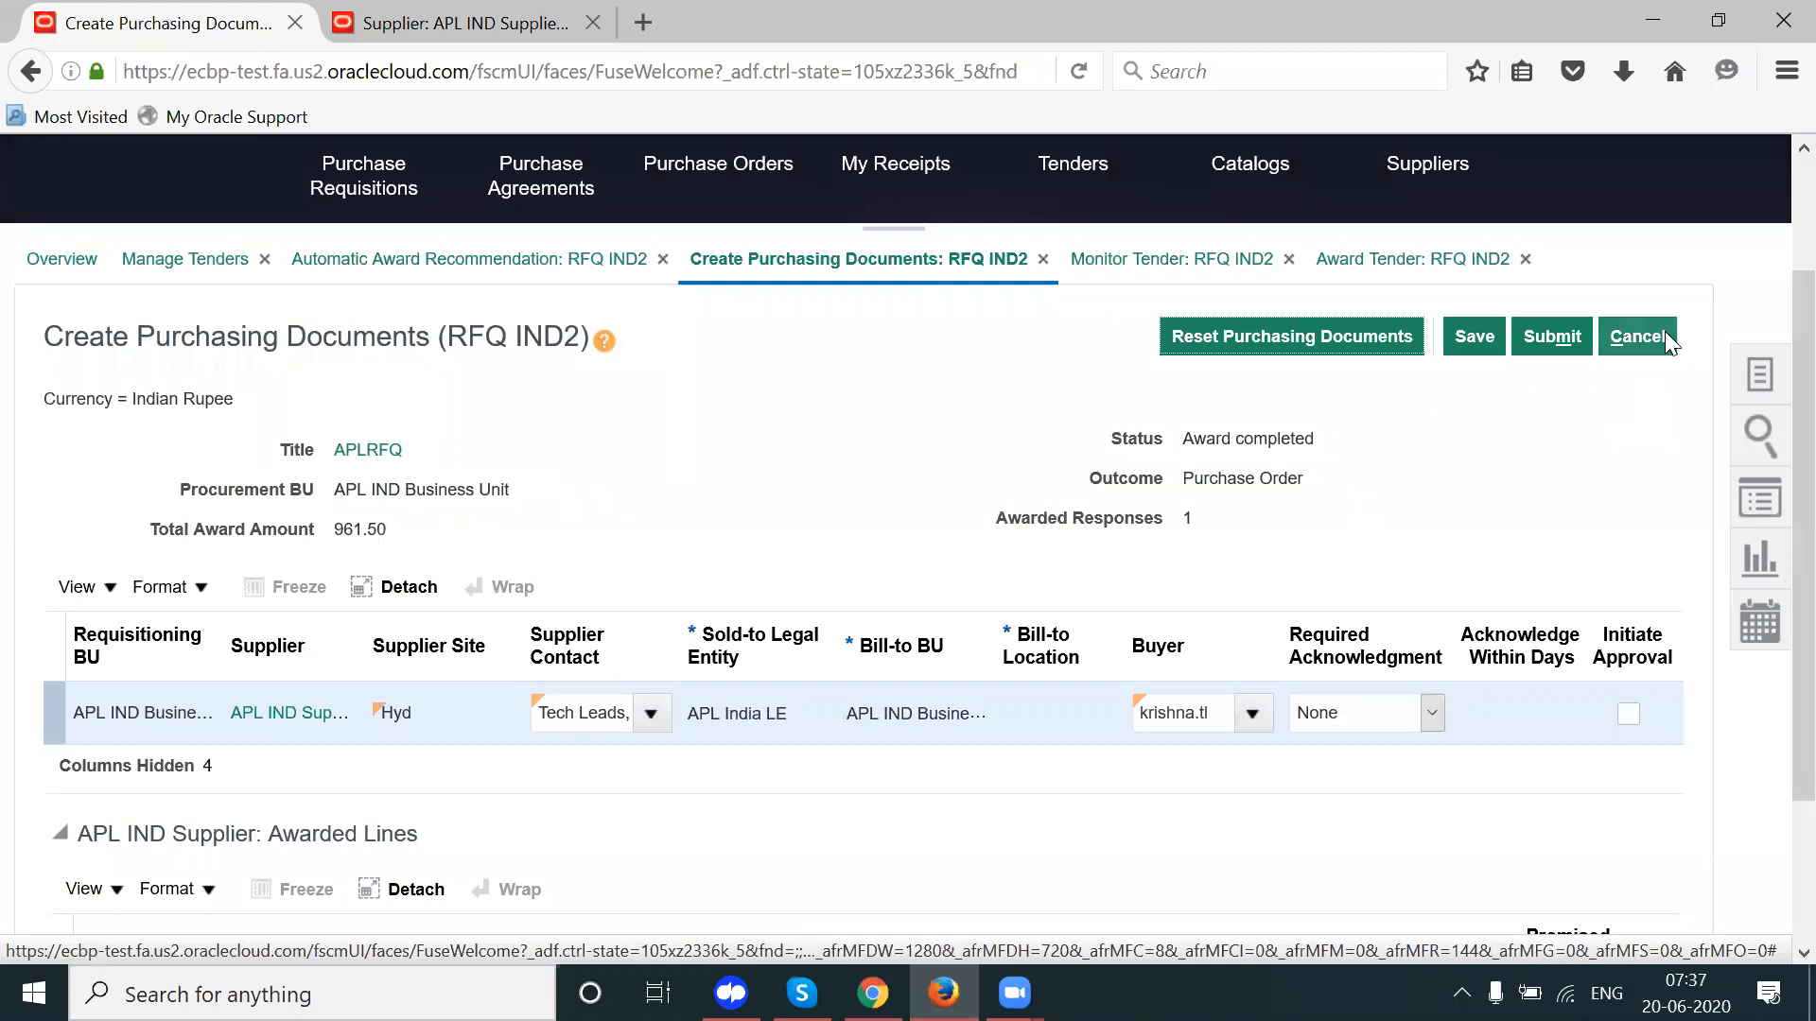
click(1665, 335)
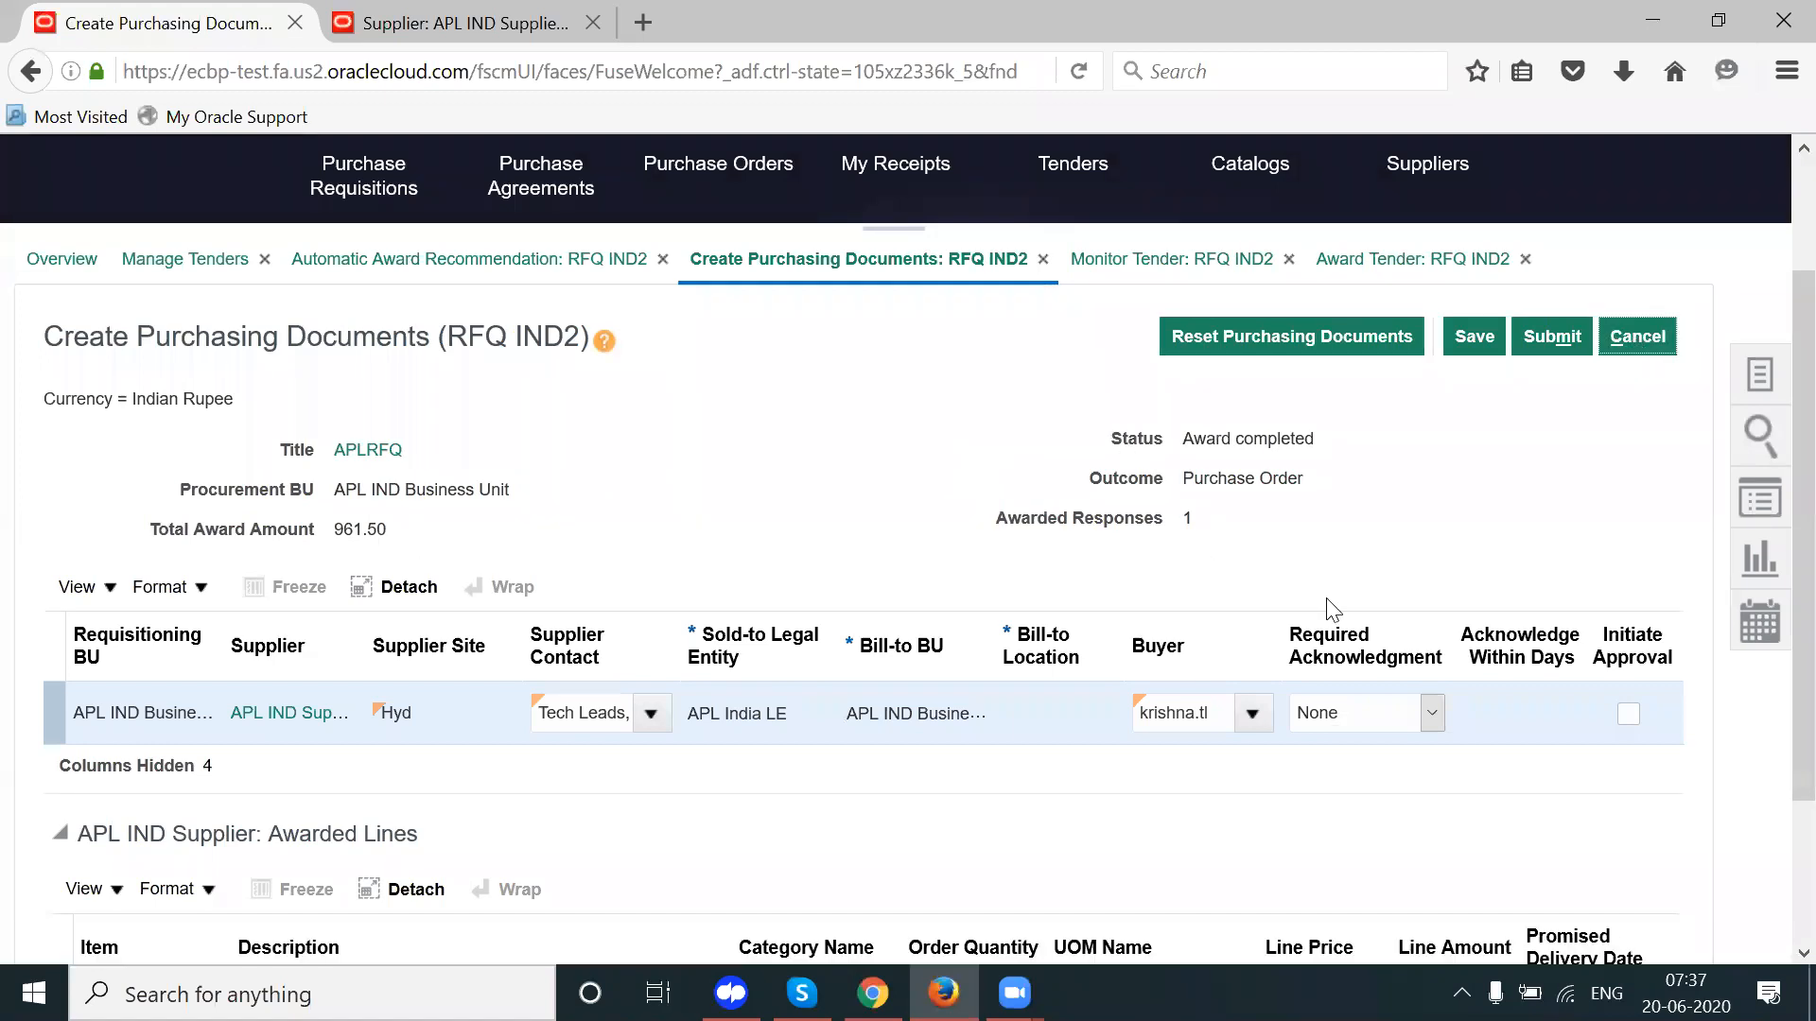
Step: Clear the supplier contact value without picking a new contact, and save the document
click(651, 714)
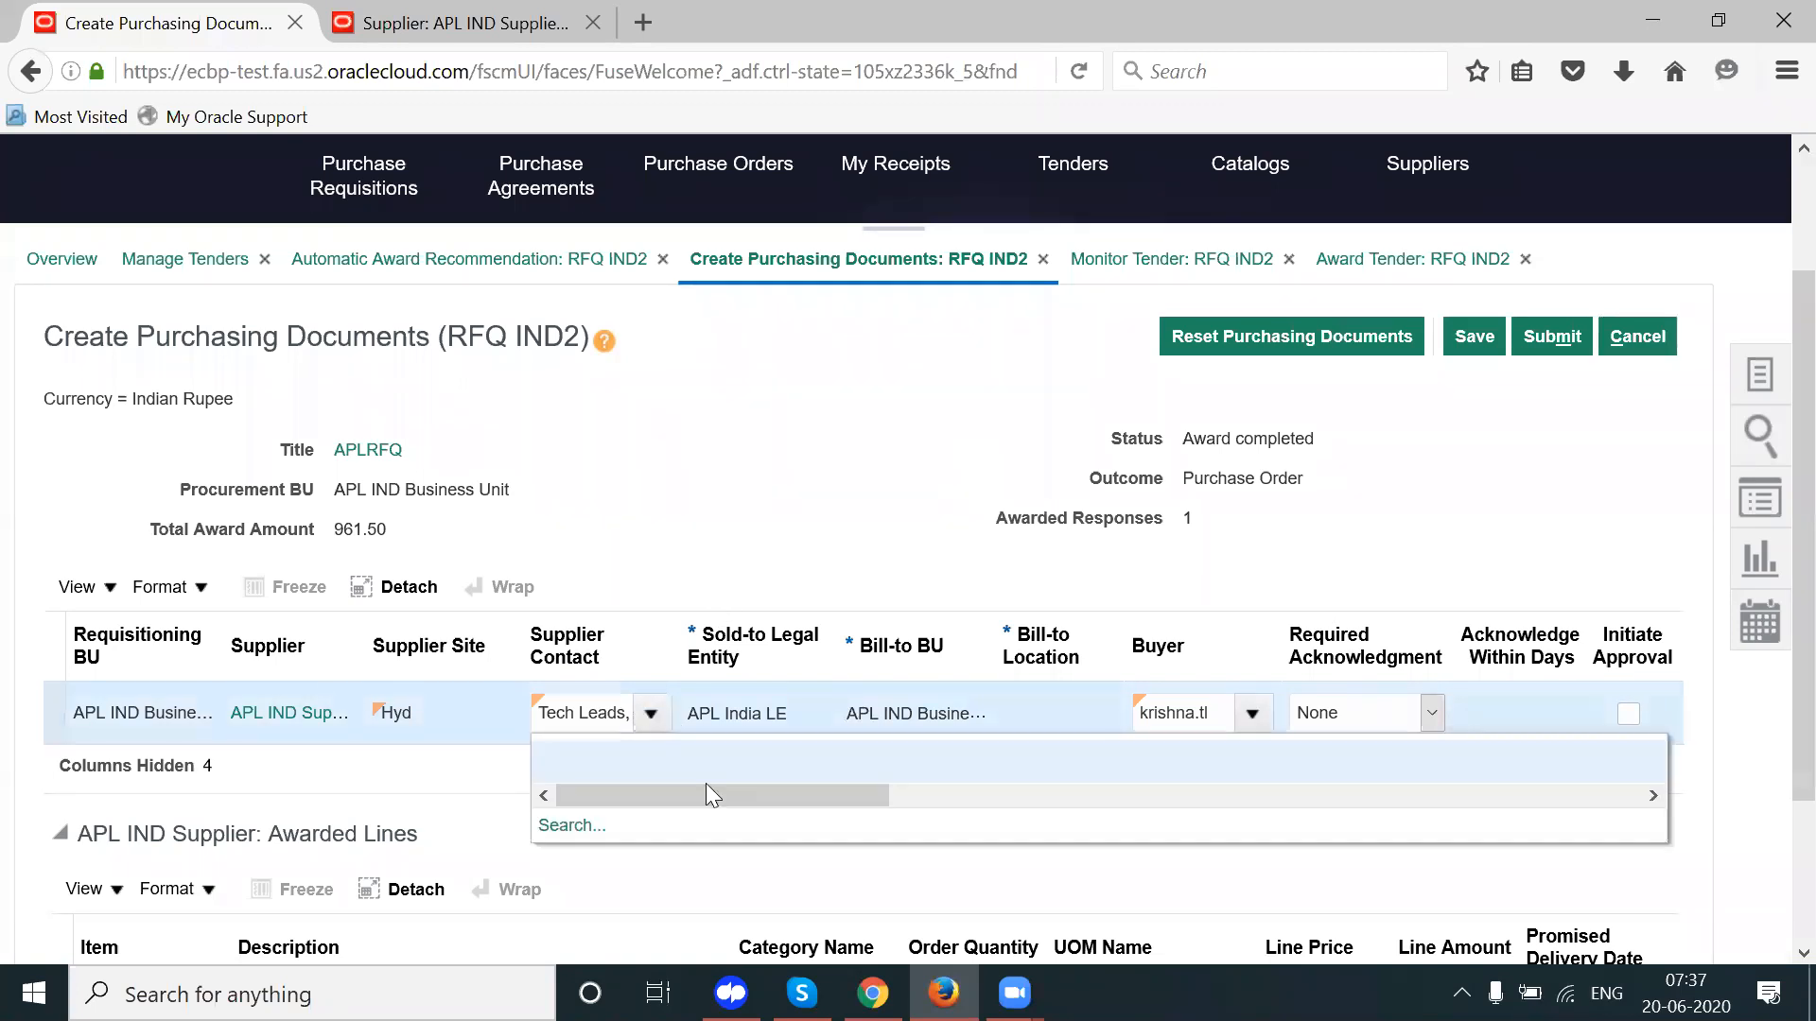
click(565, 825)
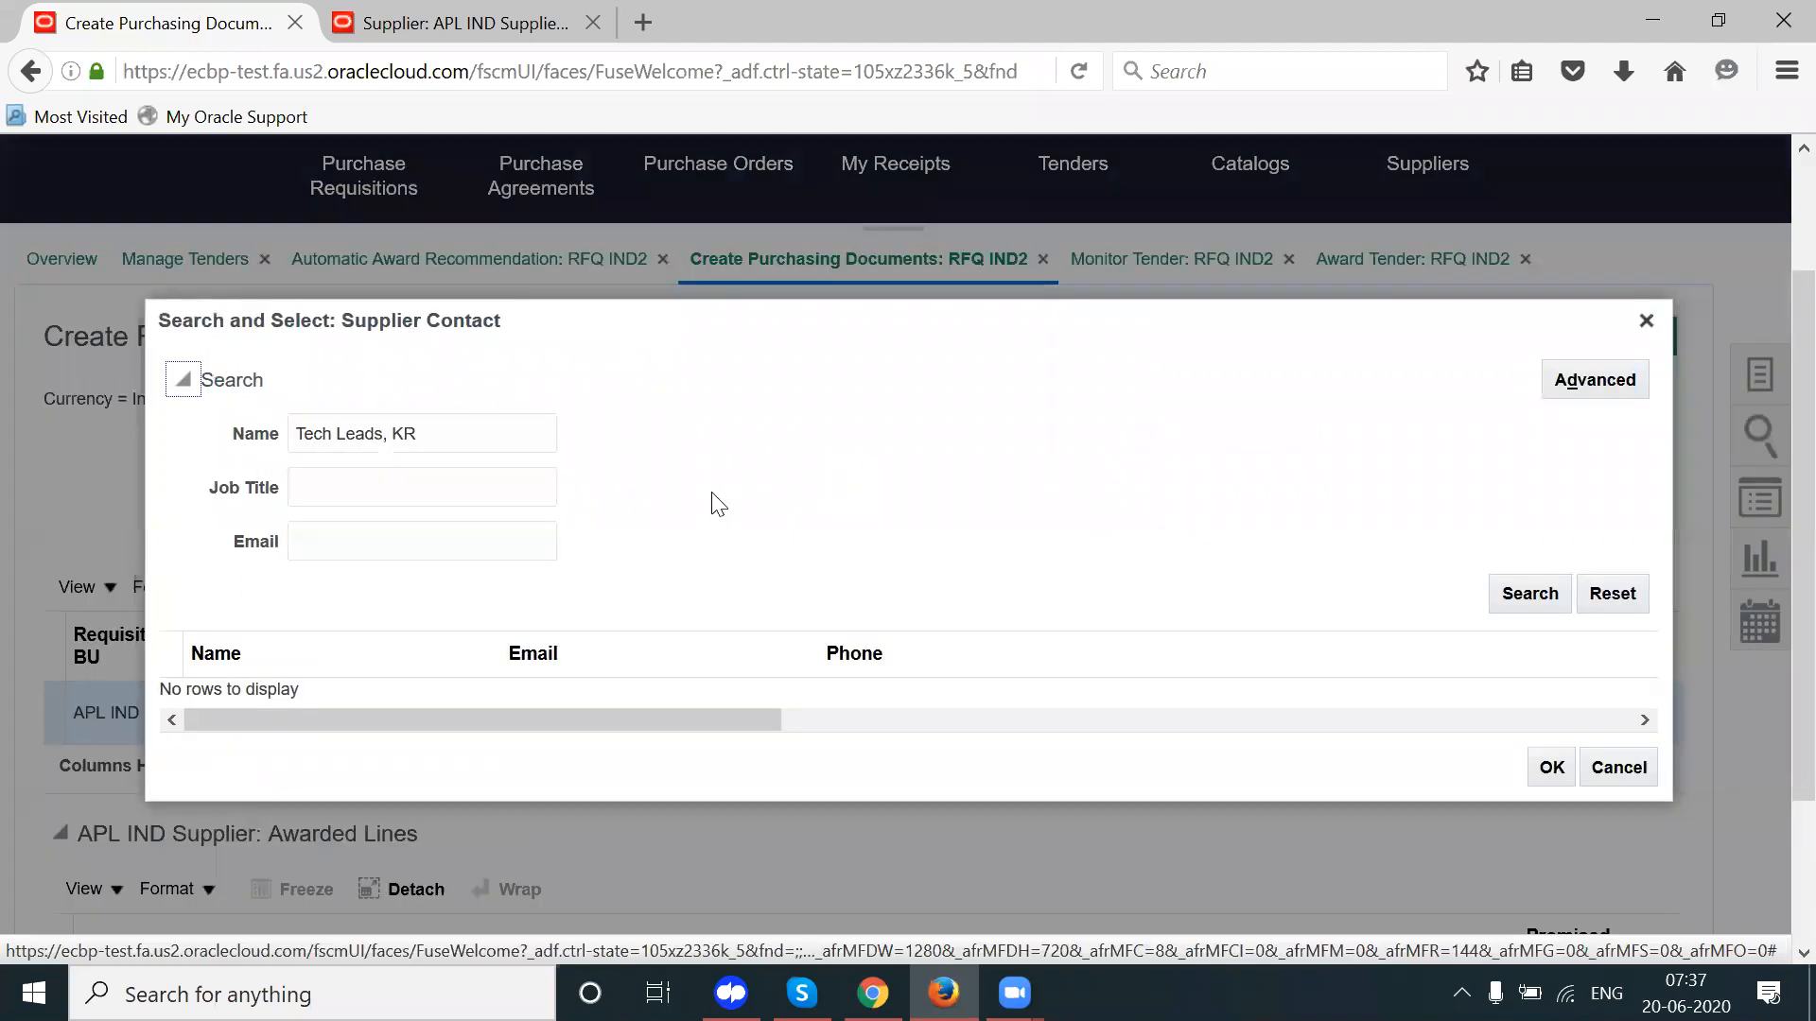
click(1619, 766)
click(597, 717)
double_click(596, 717)
triple_click(597, 717)
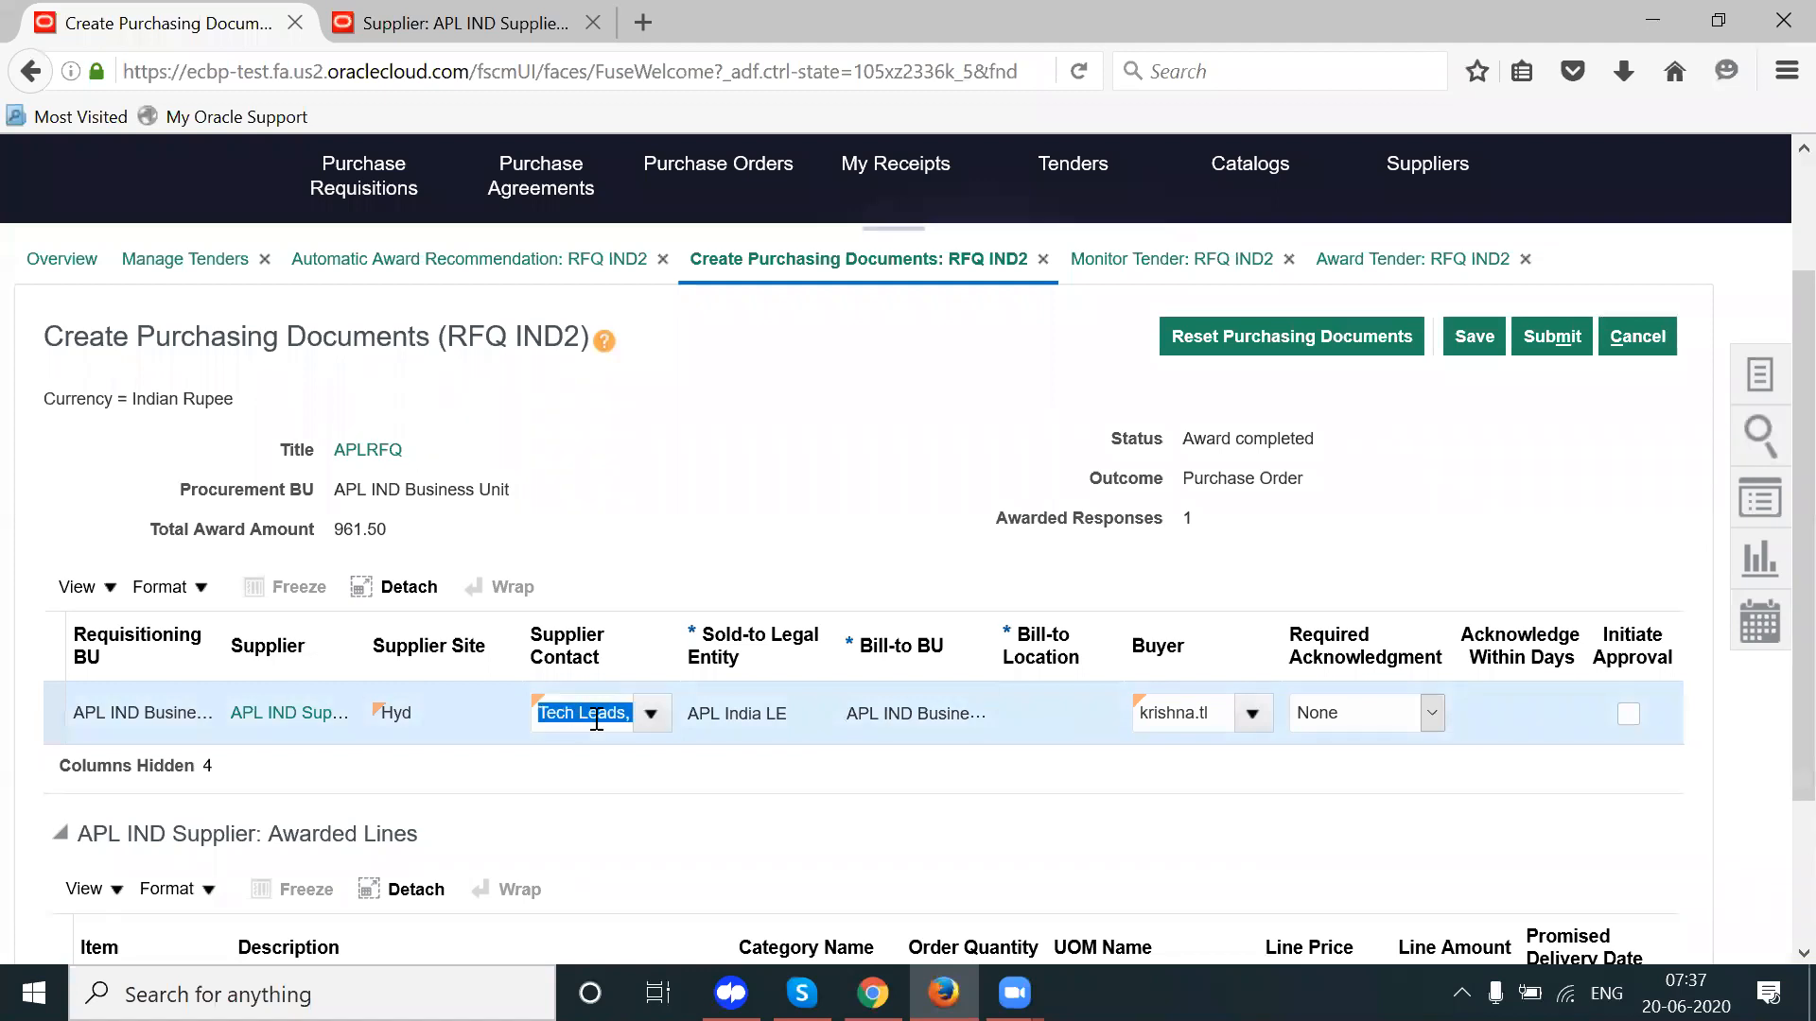
key(Delete)
click(1478, 332)
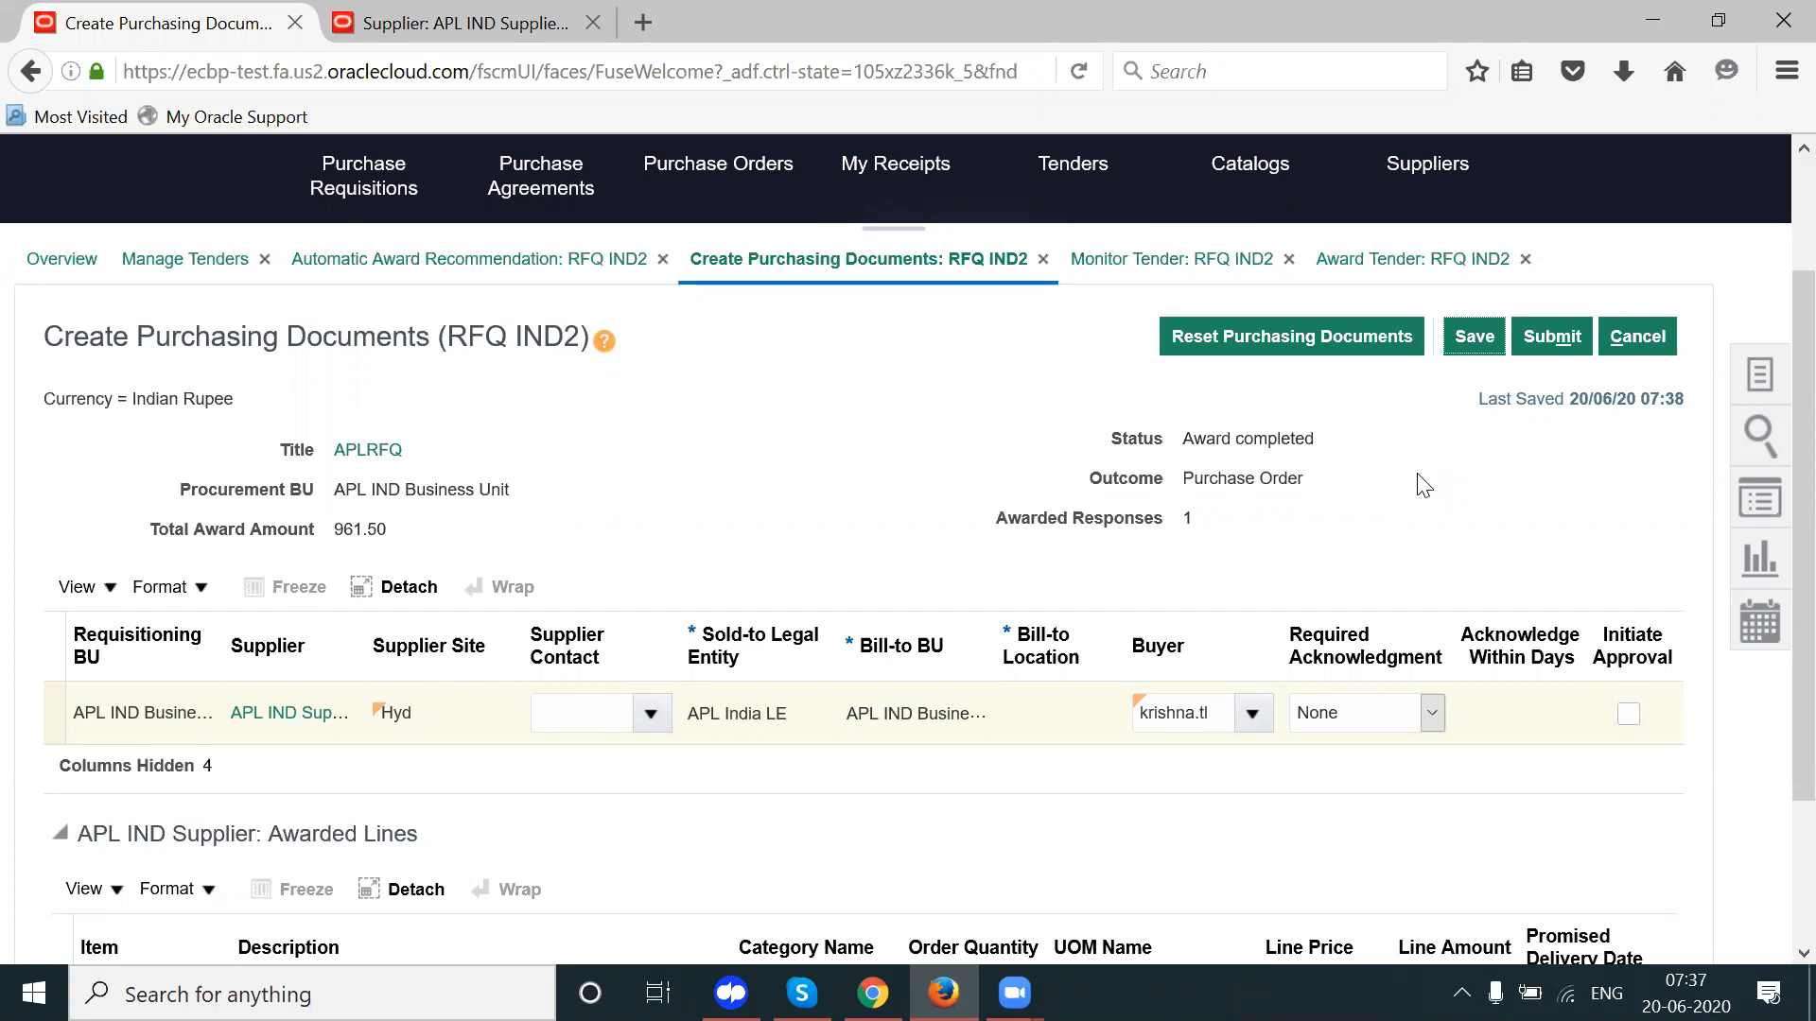
Step: Cancel Create Purchasing Documents and finish the award and tender pages to reach Manage Tenders
click(1637, 336)
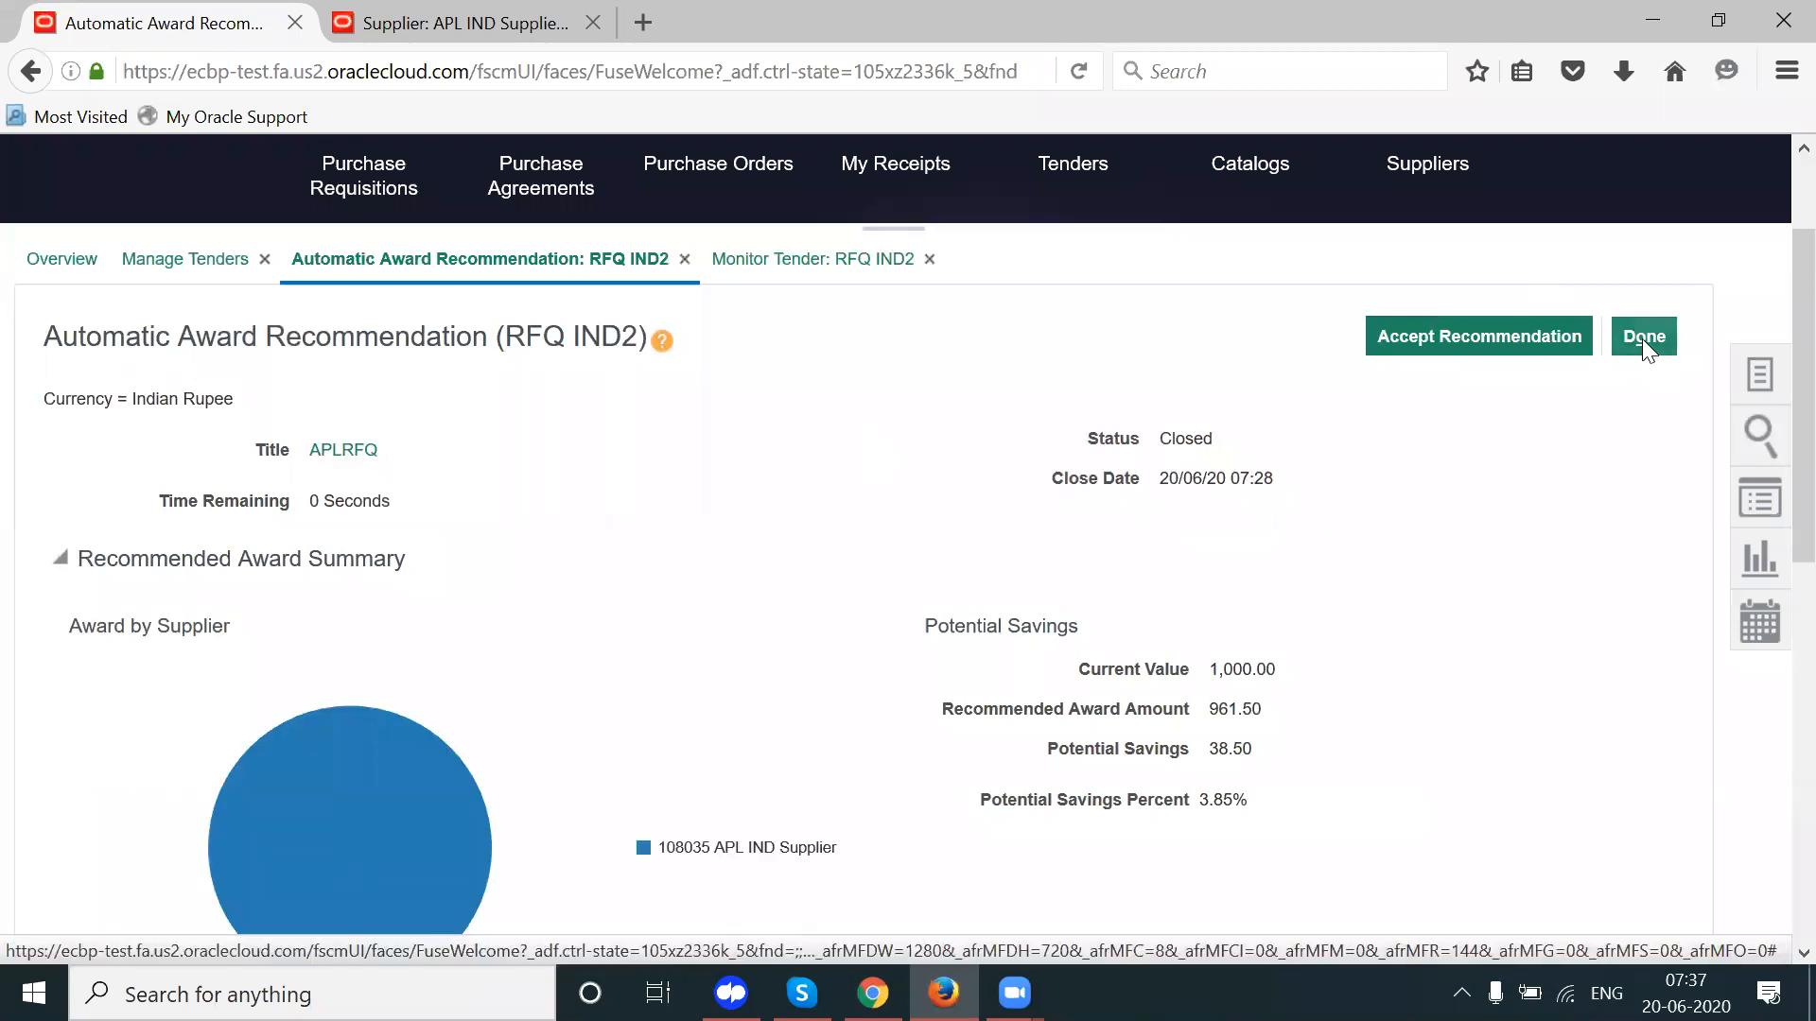
click(1642, 338)
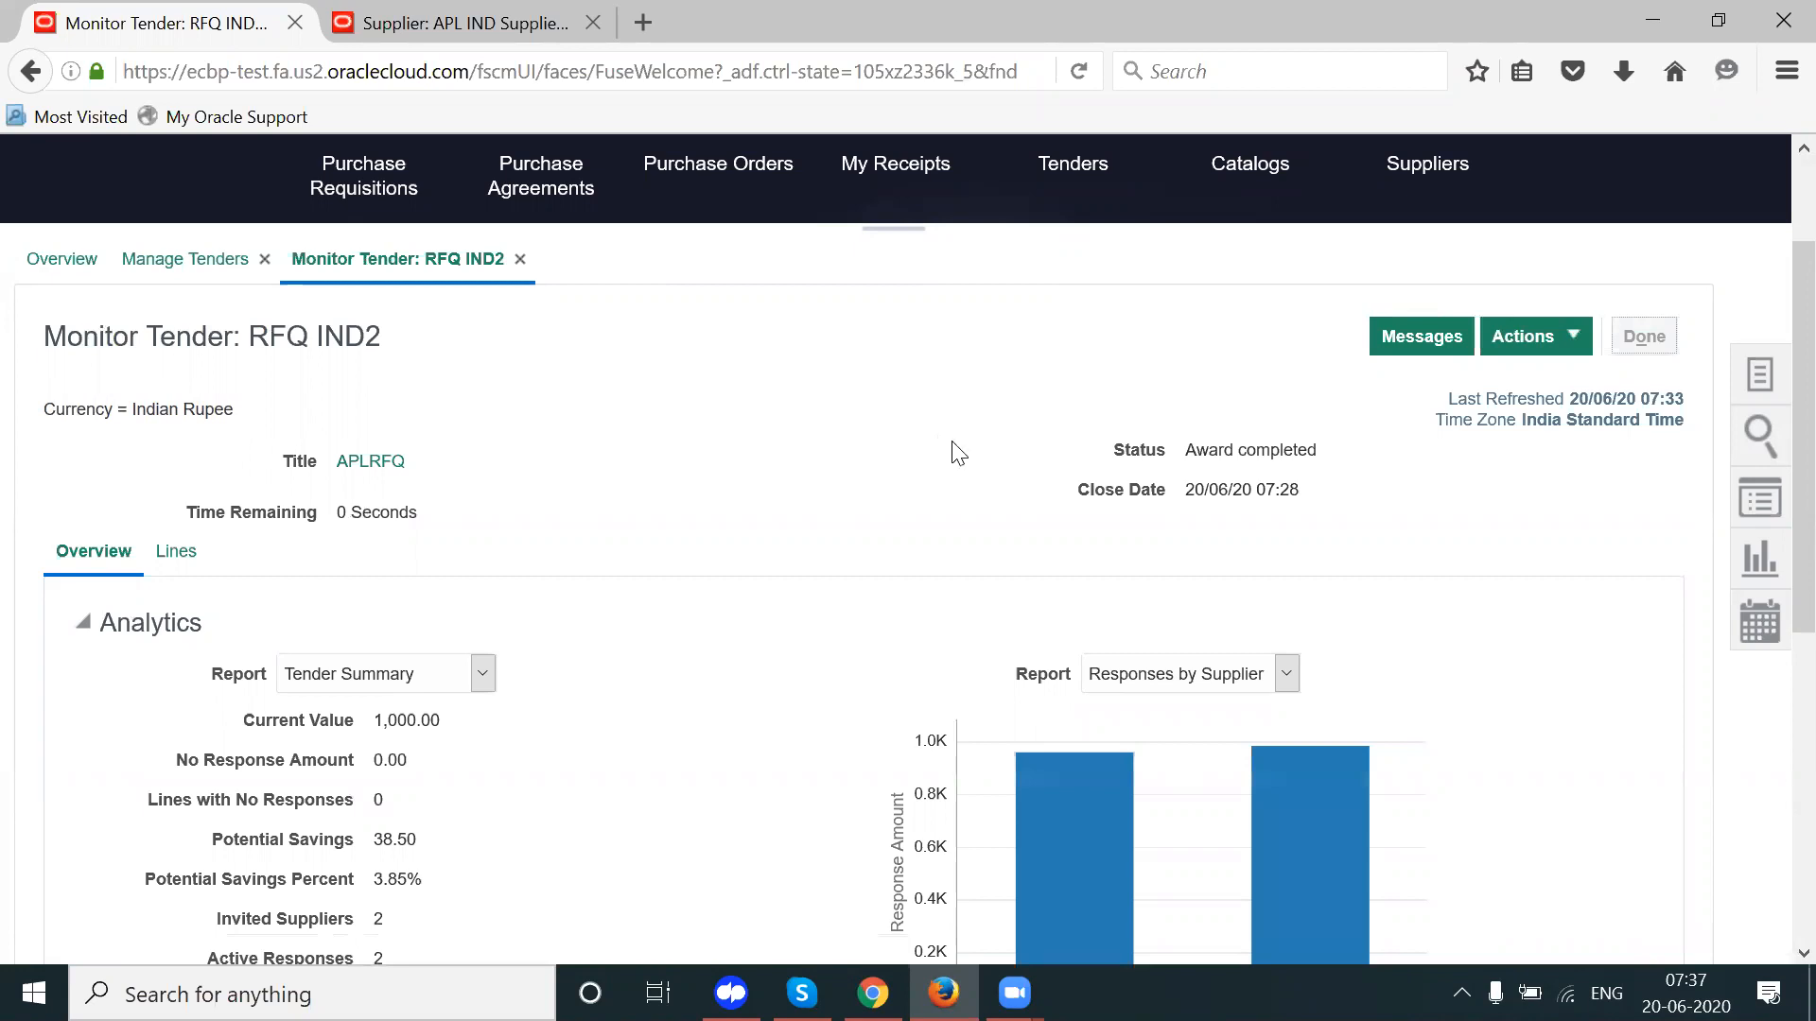
scroll(1776, 705, down, 1)
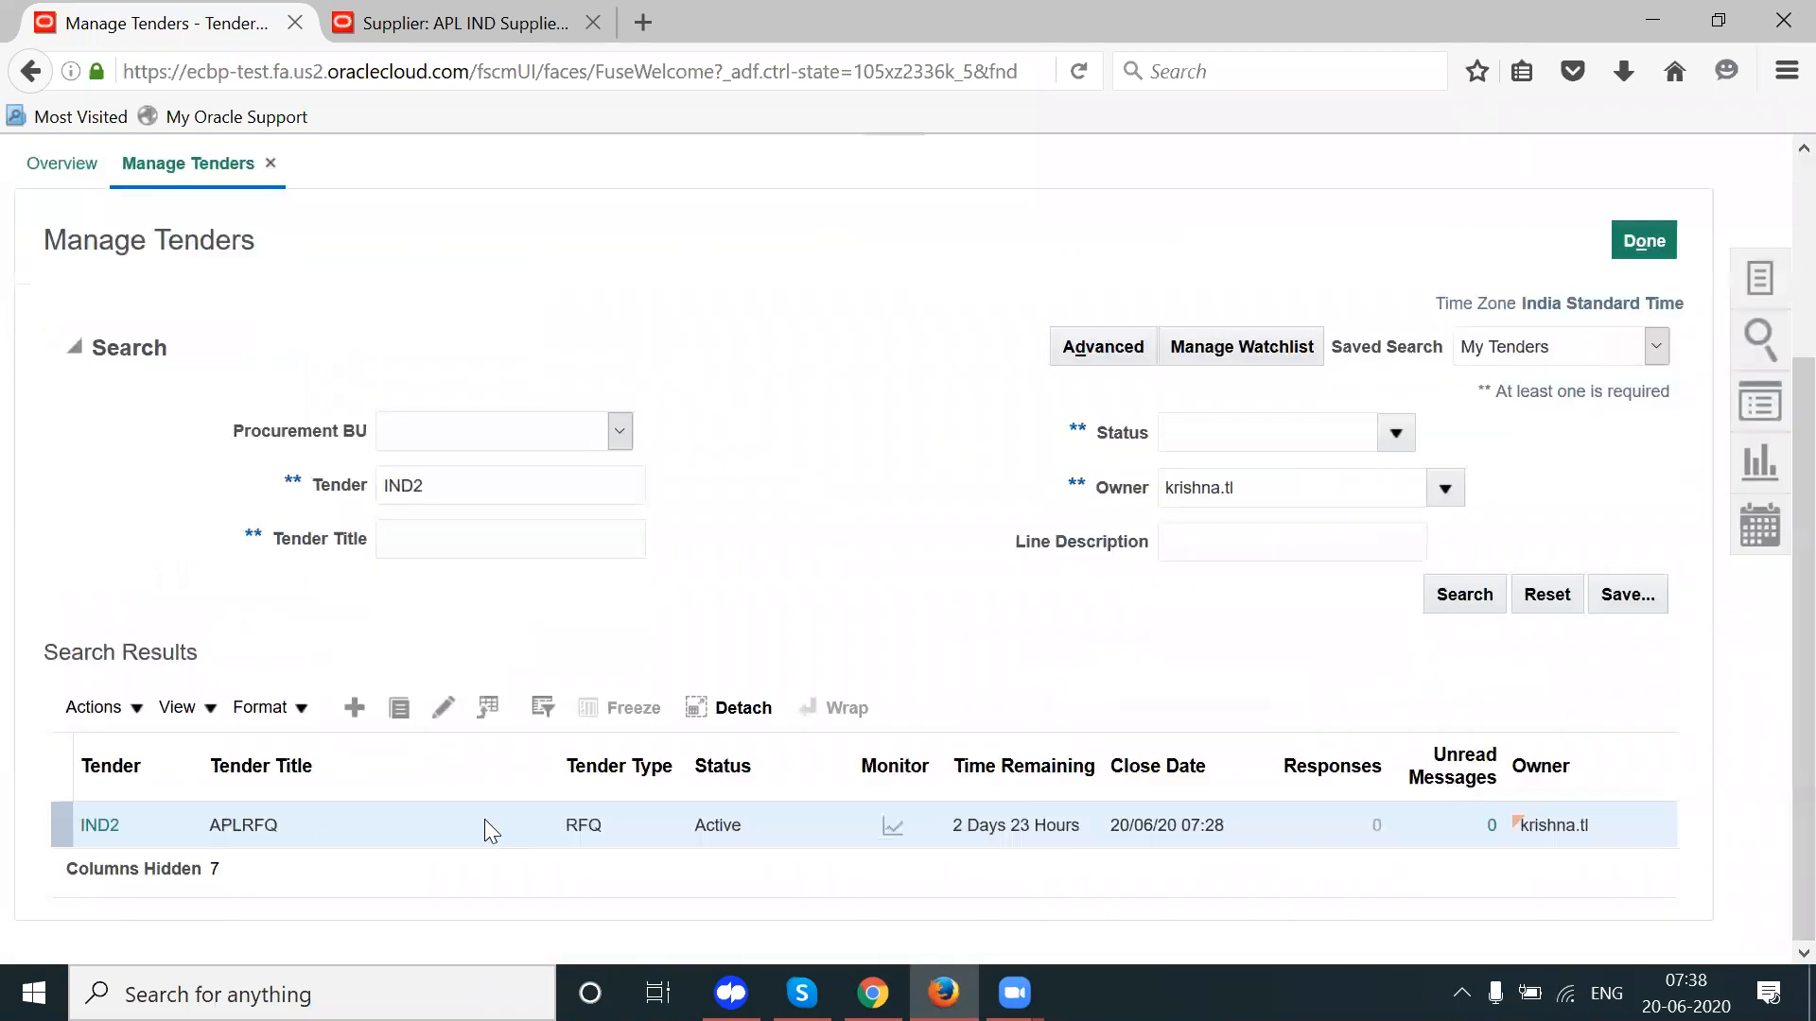
Step: Open tender IND2, run Actions > Complete > Create Purchasing Documents, and check the empty supplier contact list
click(102, 826)
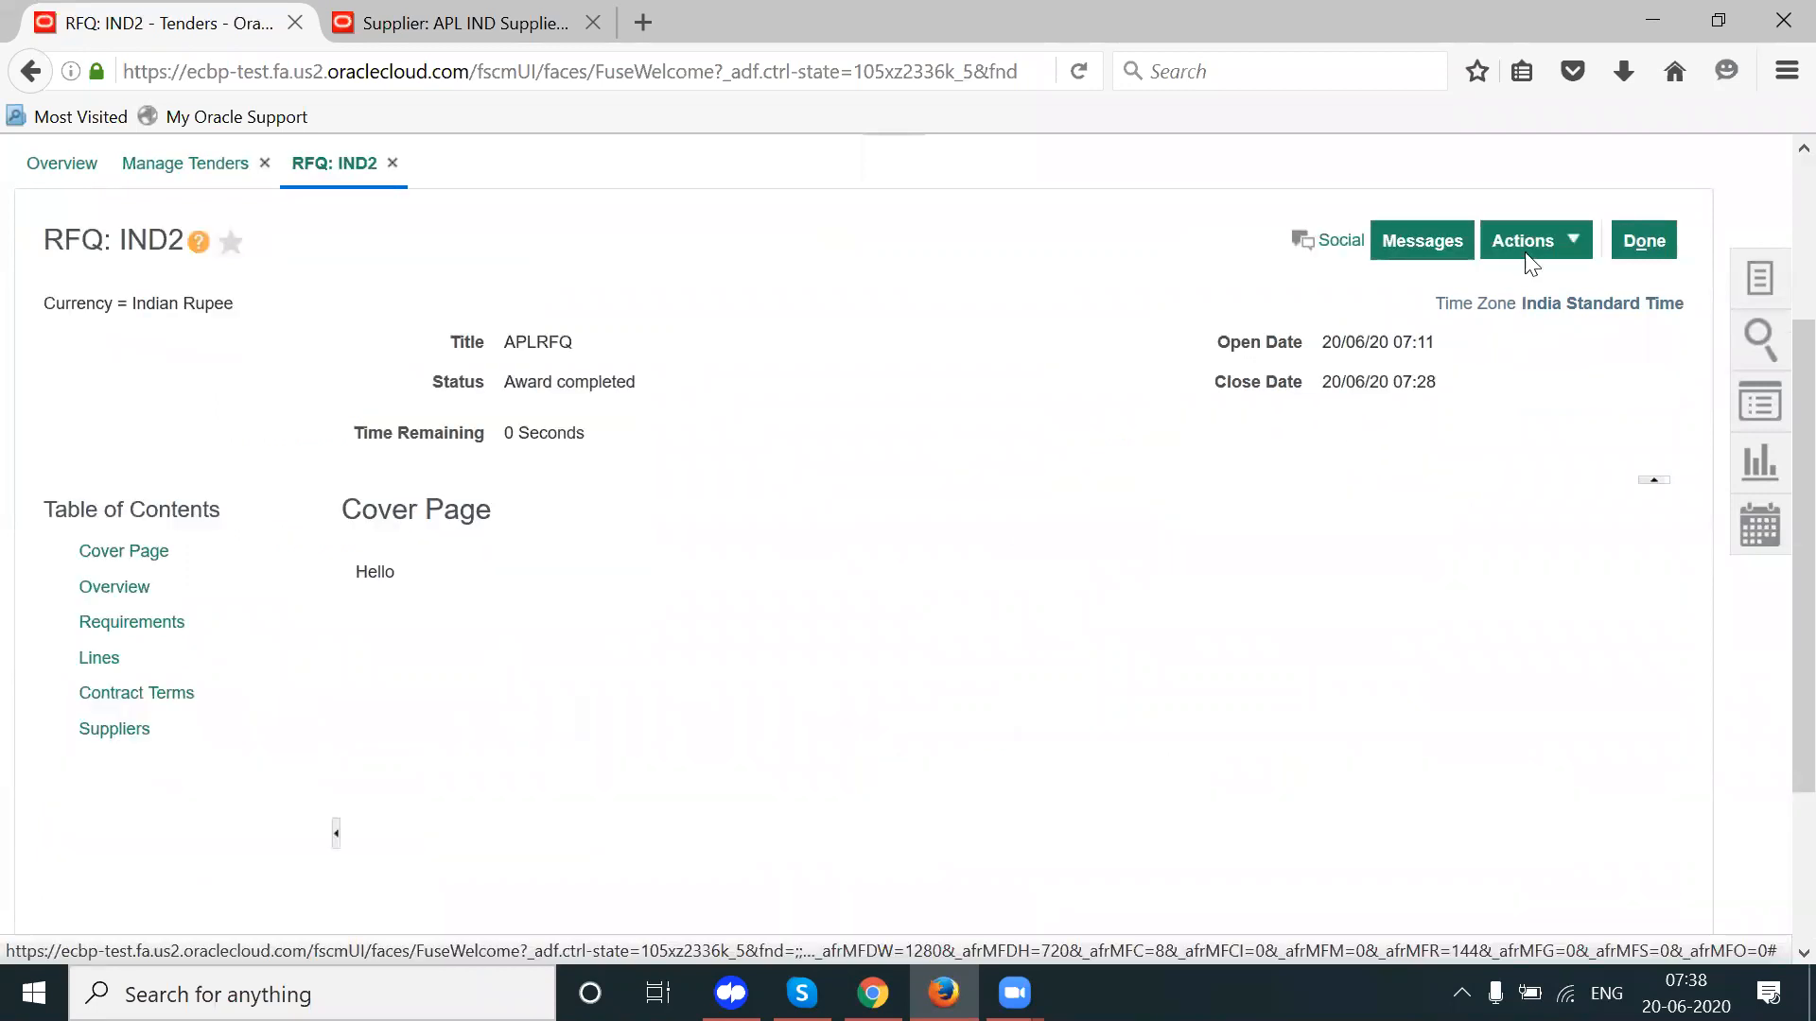
click(1525, 240)
mouse_move(1547, 291)
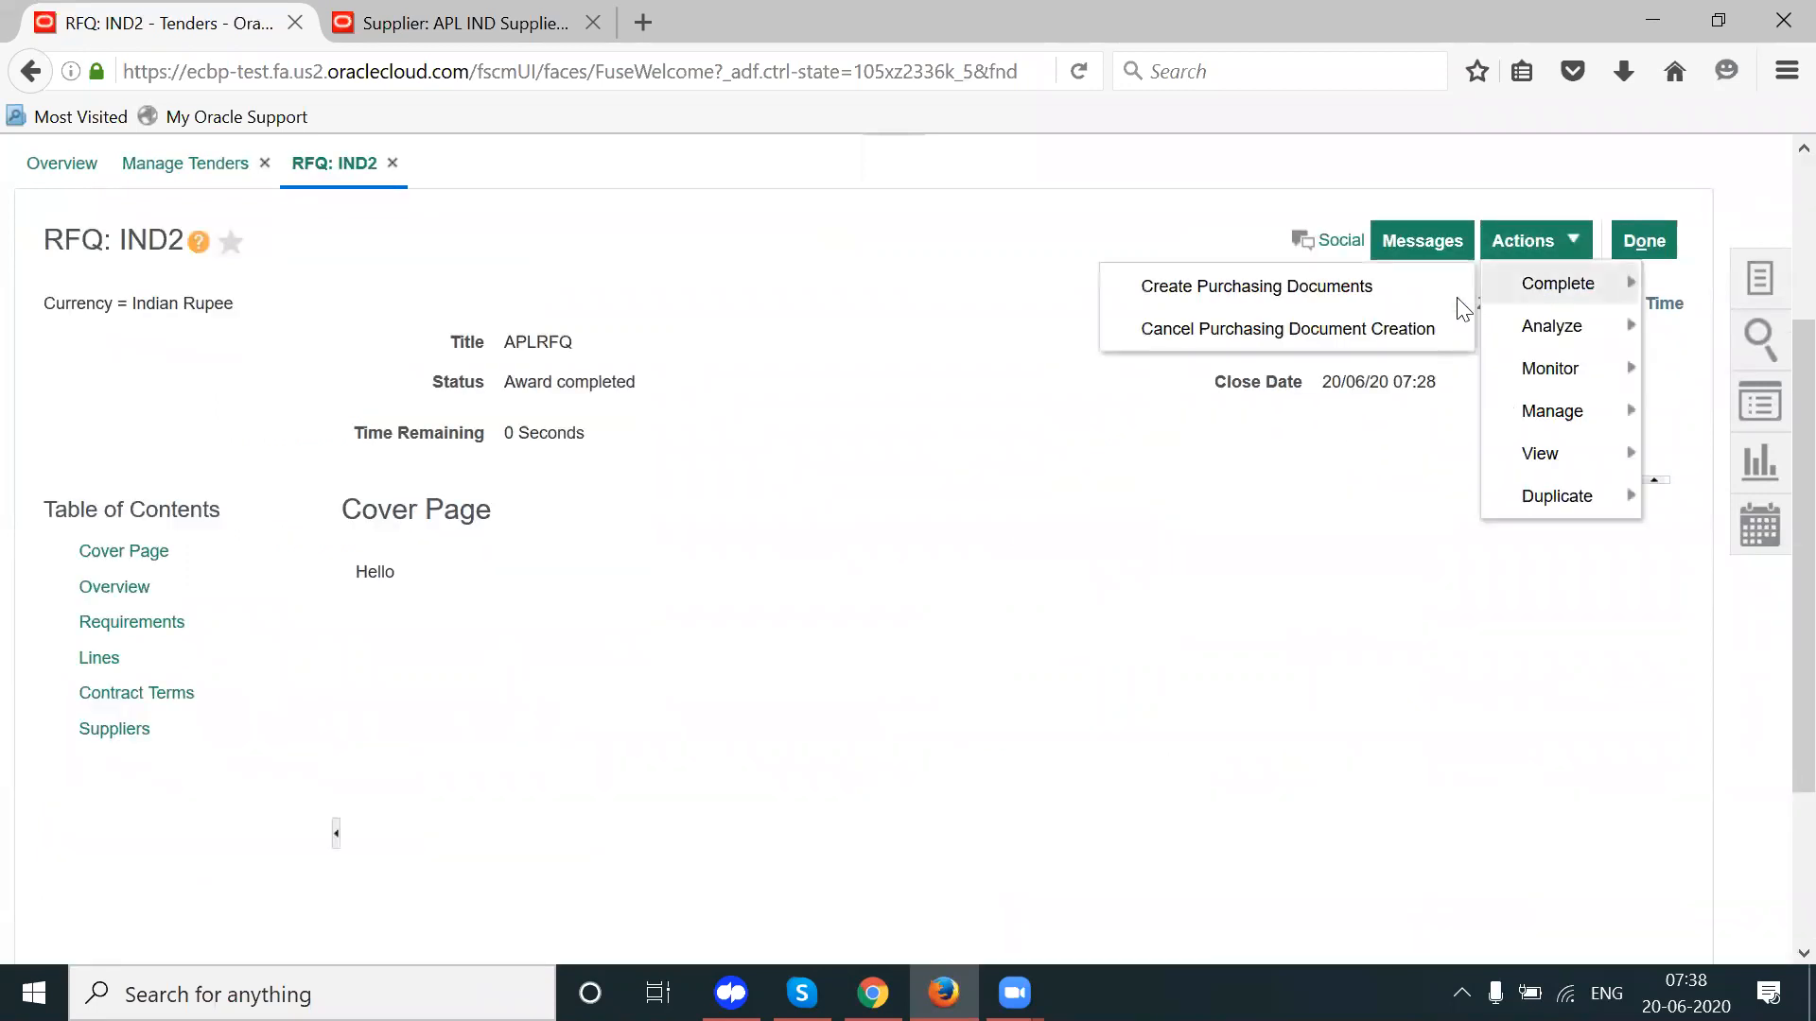
click(1301, 288)
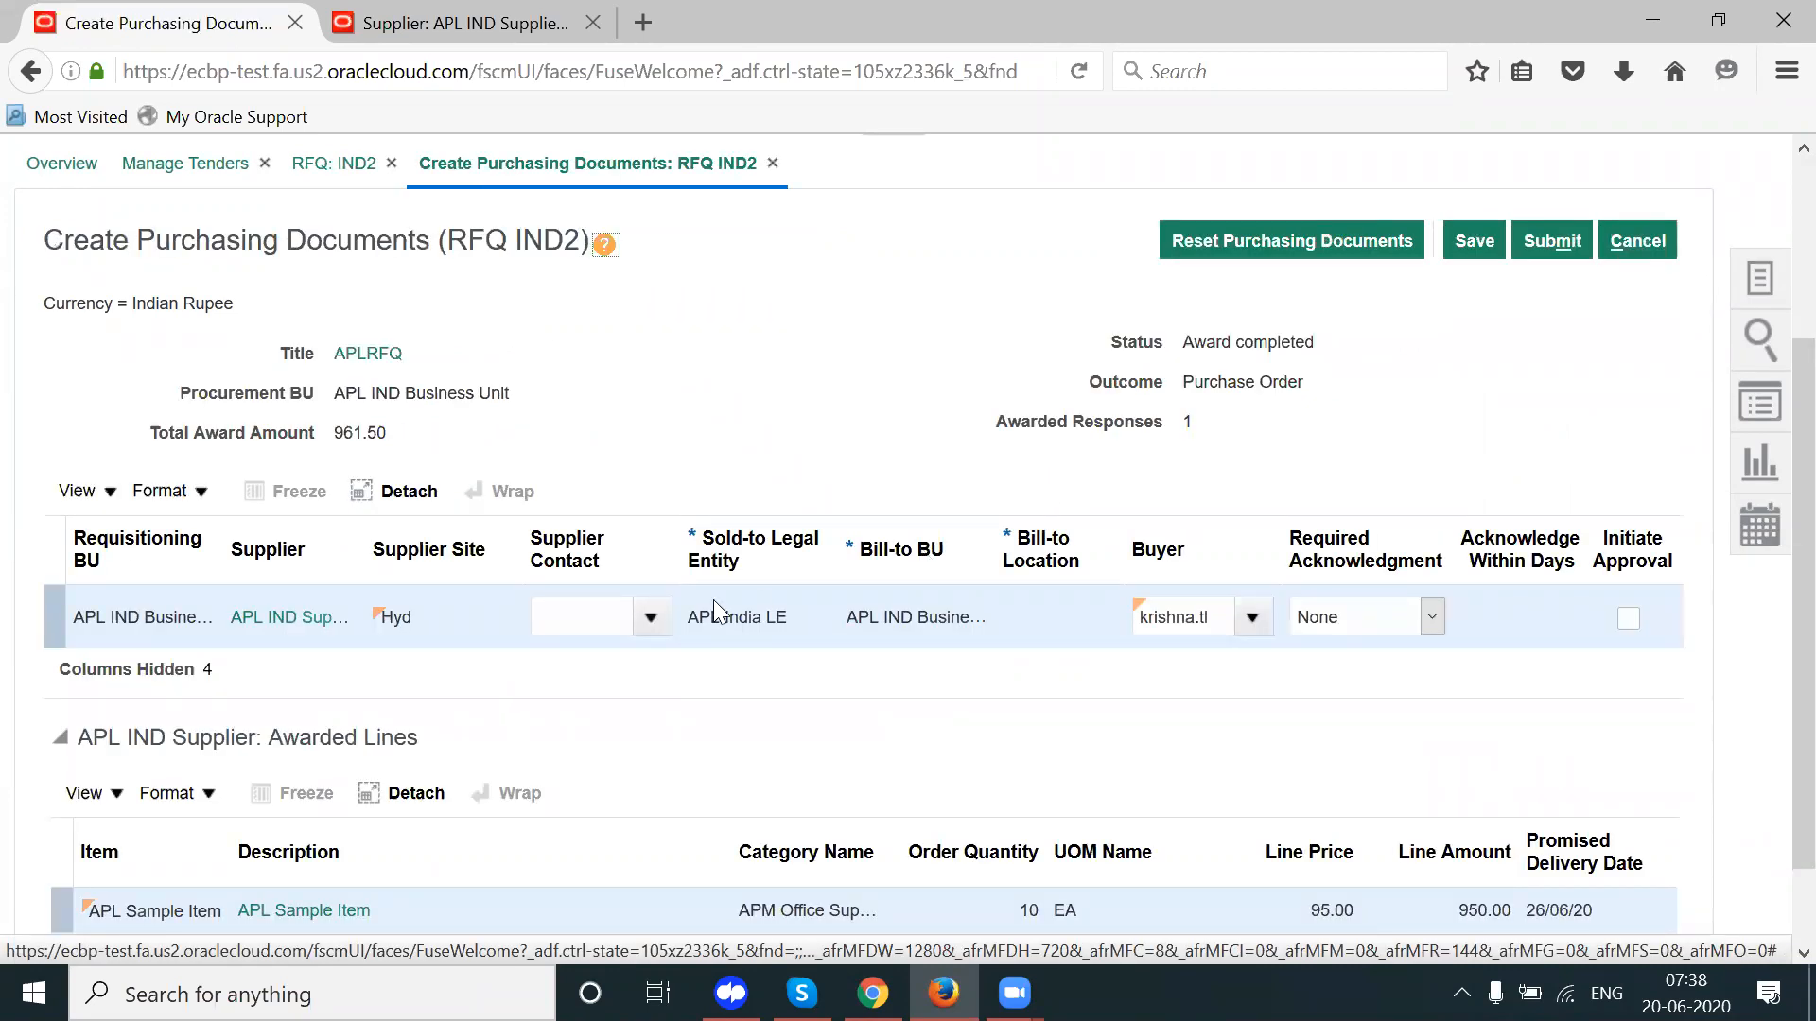
click(651, 617)
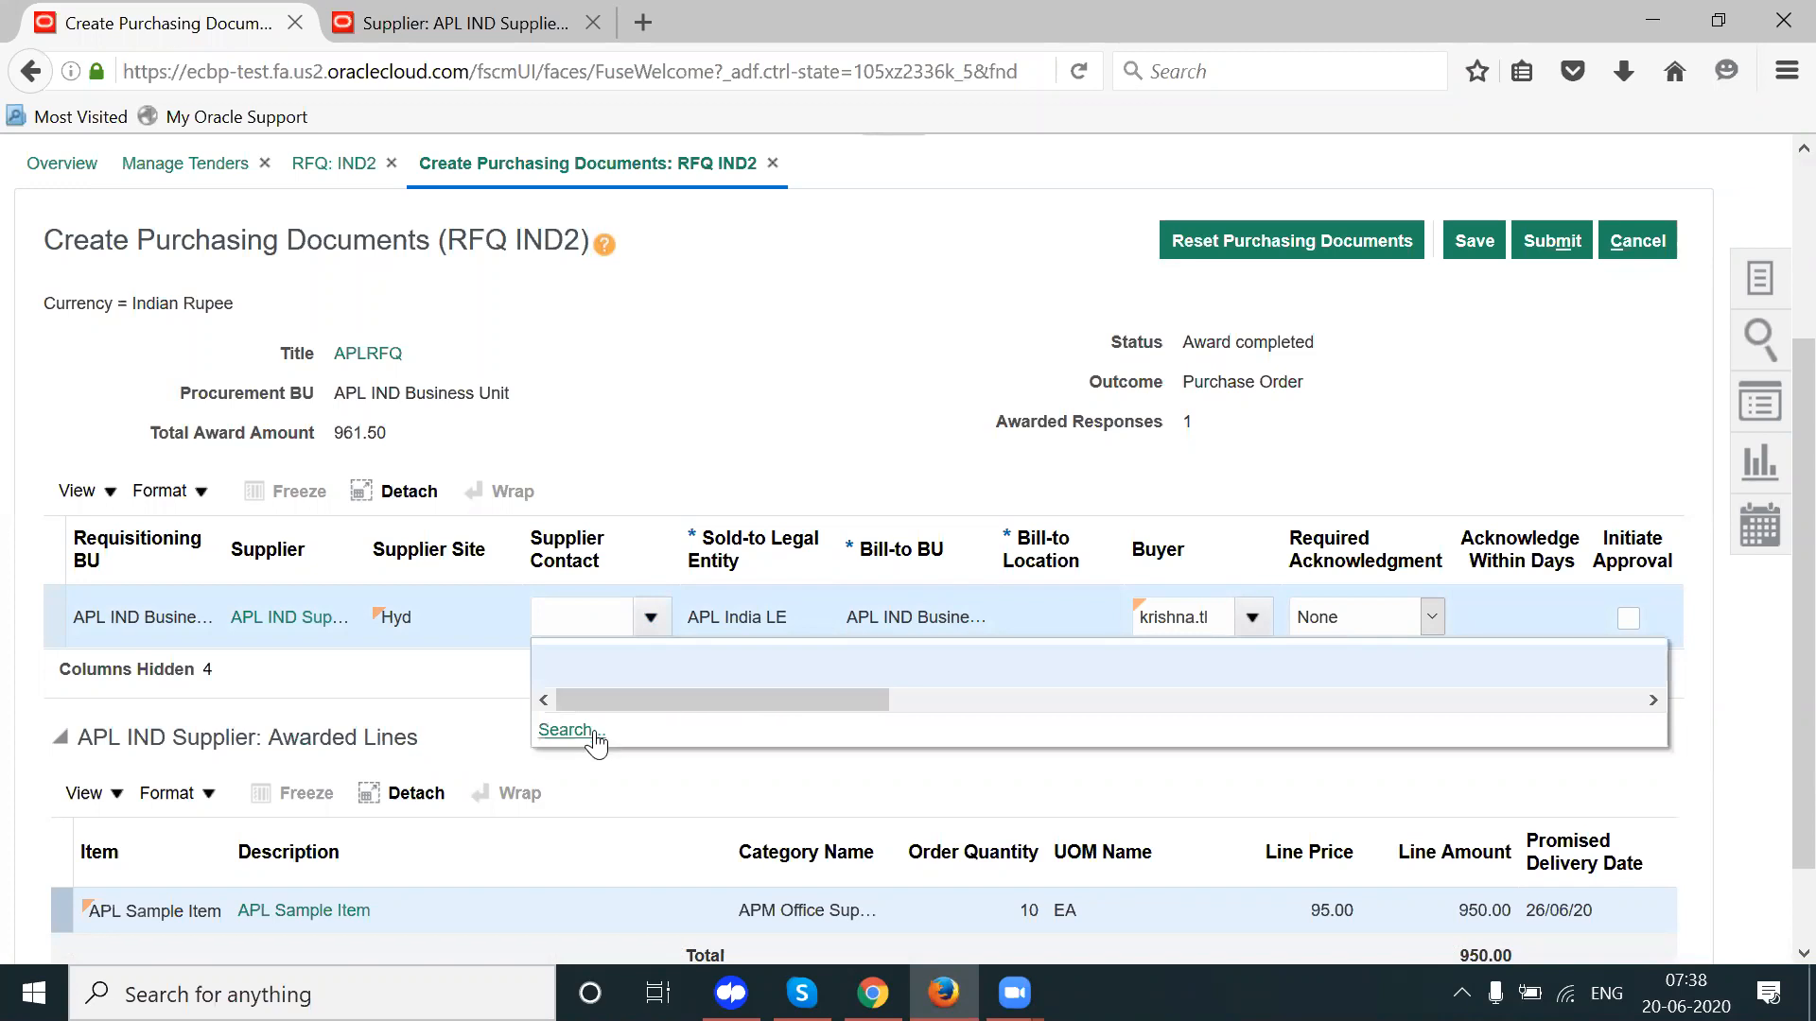
click(913, 804)
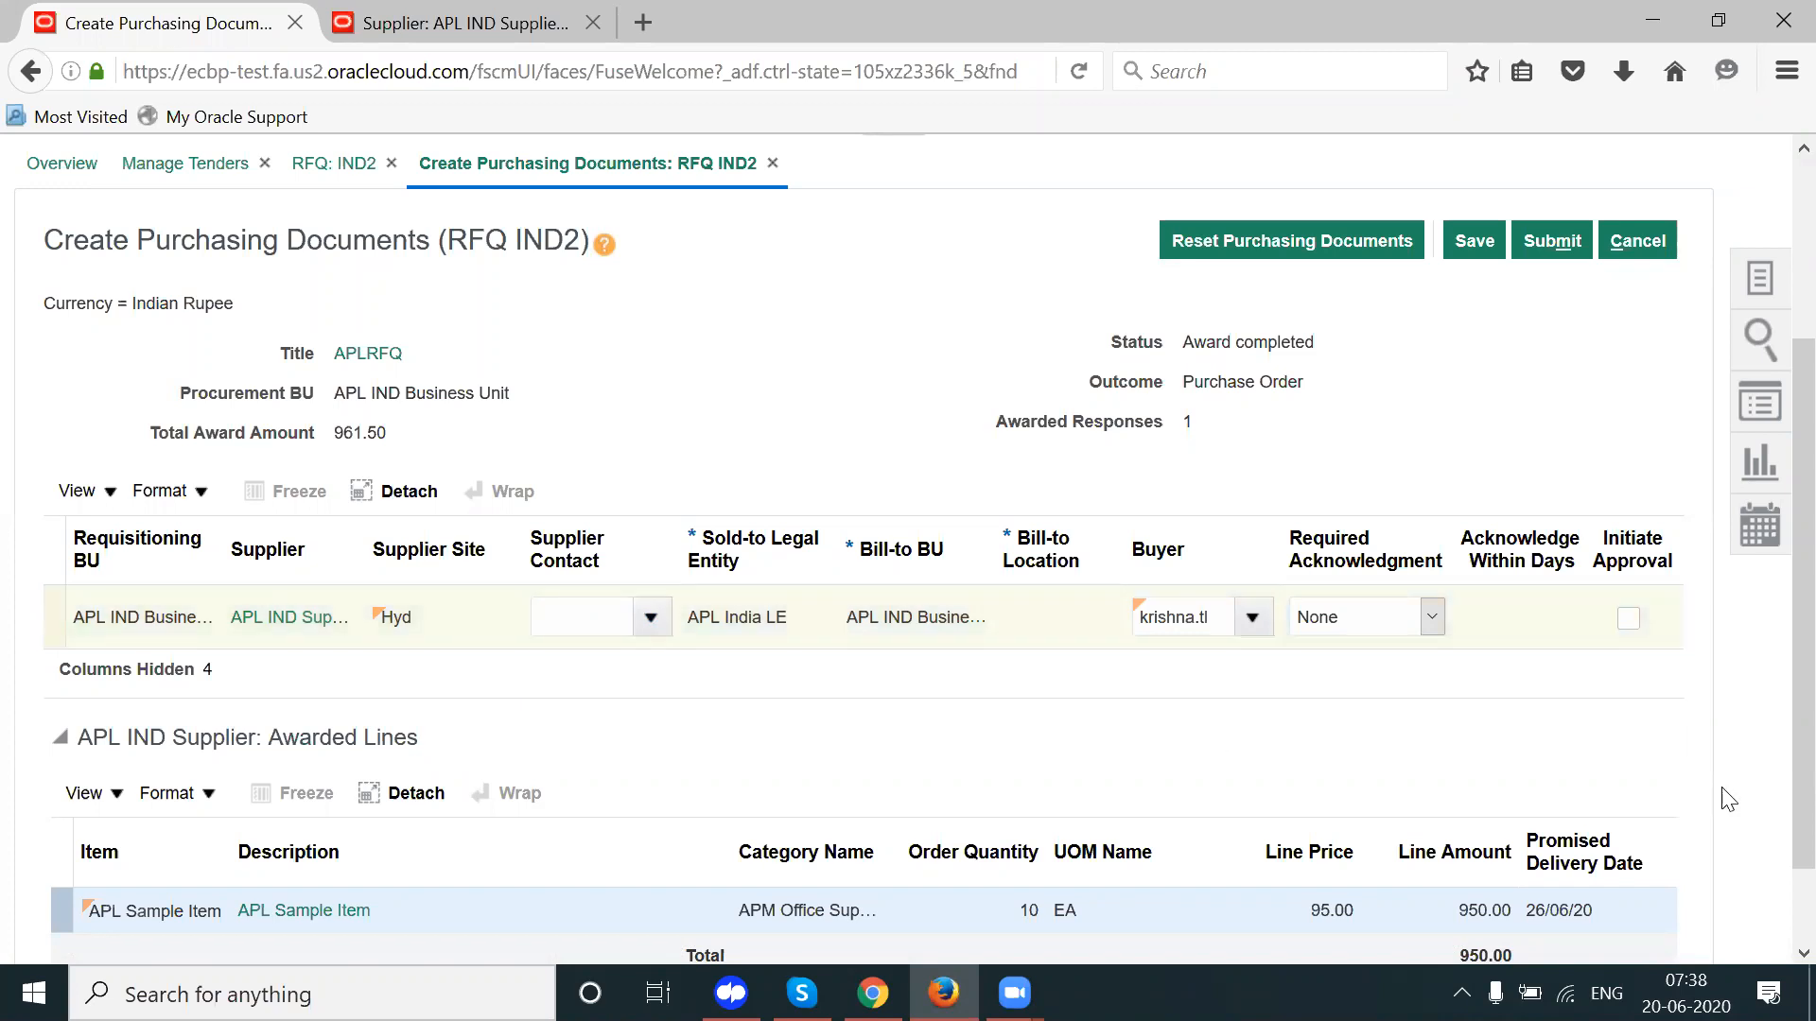
scroll(1773, 766, down, 2)
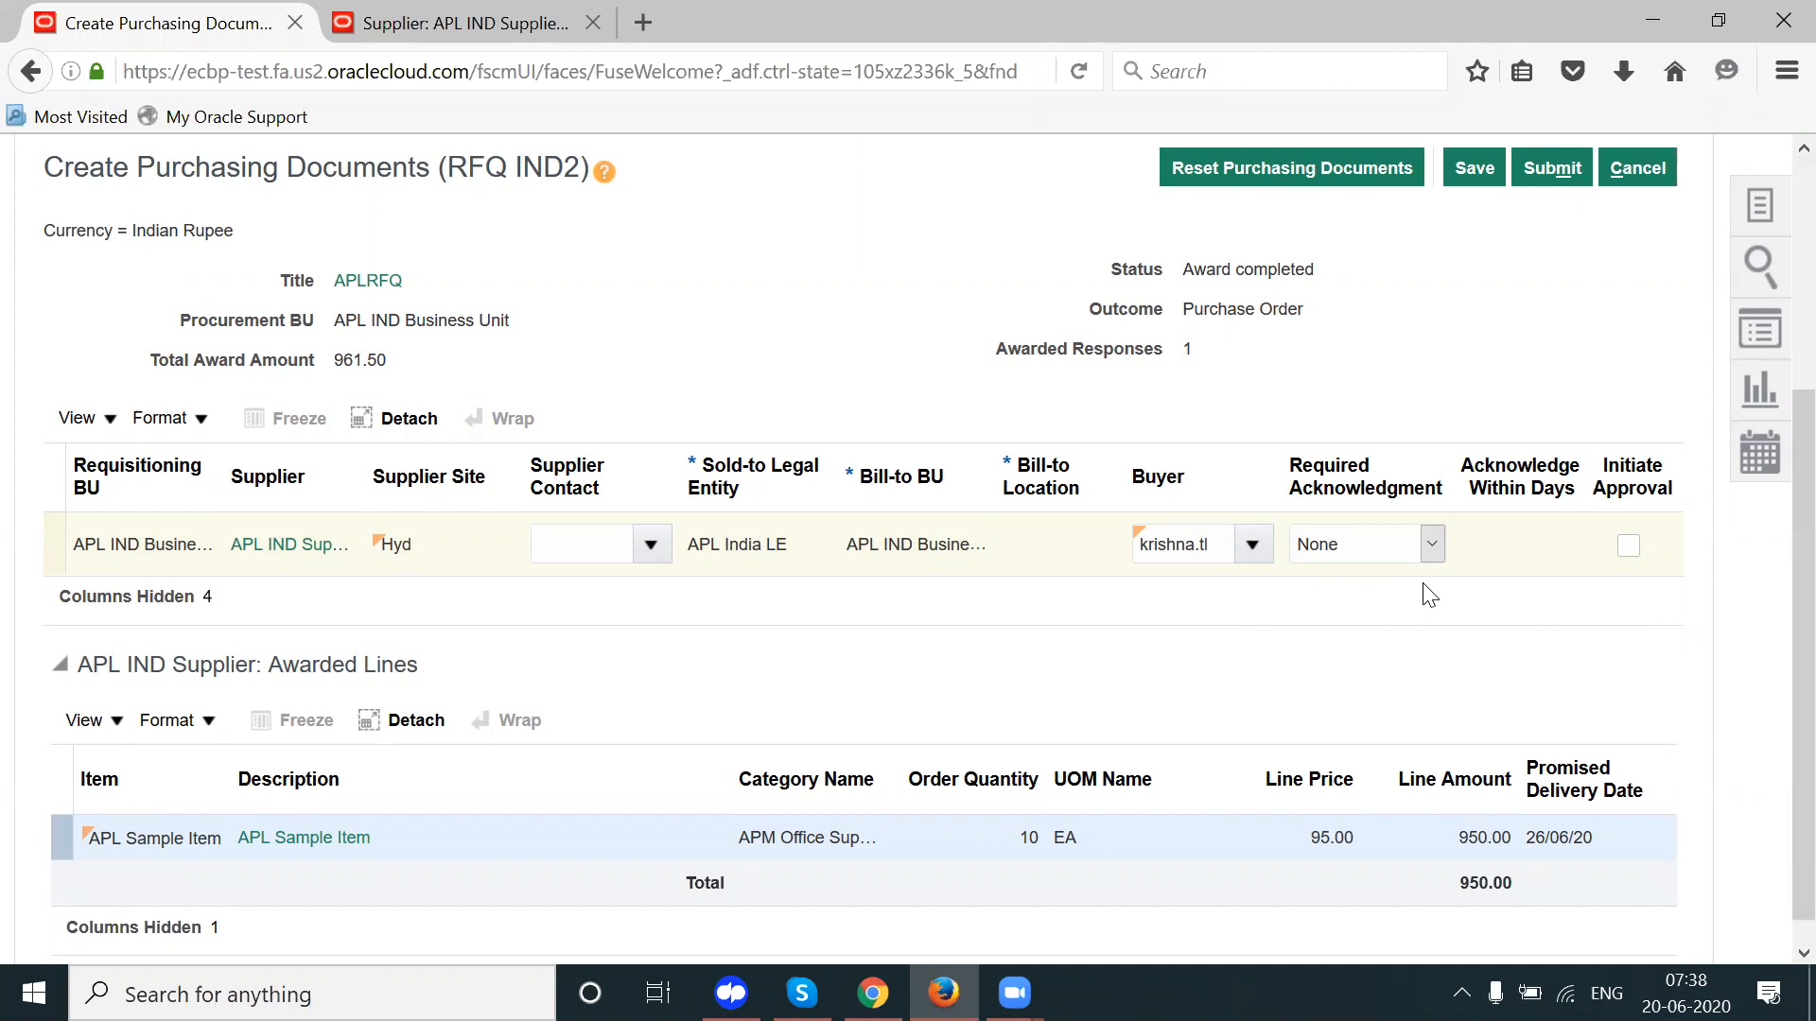
Step: Save and close the supplier record, then search for and reopen APL IND Supplier
click(475, 22)
click(1489, 482)
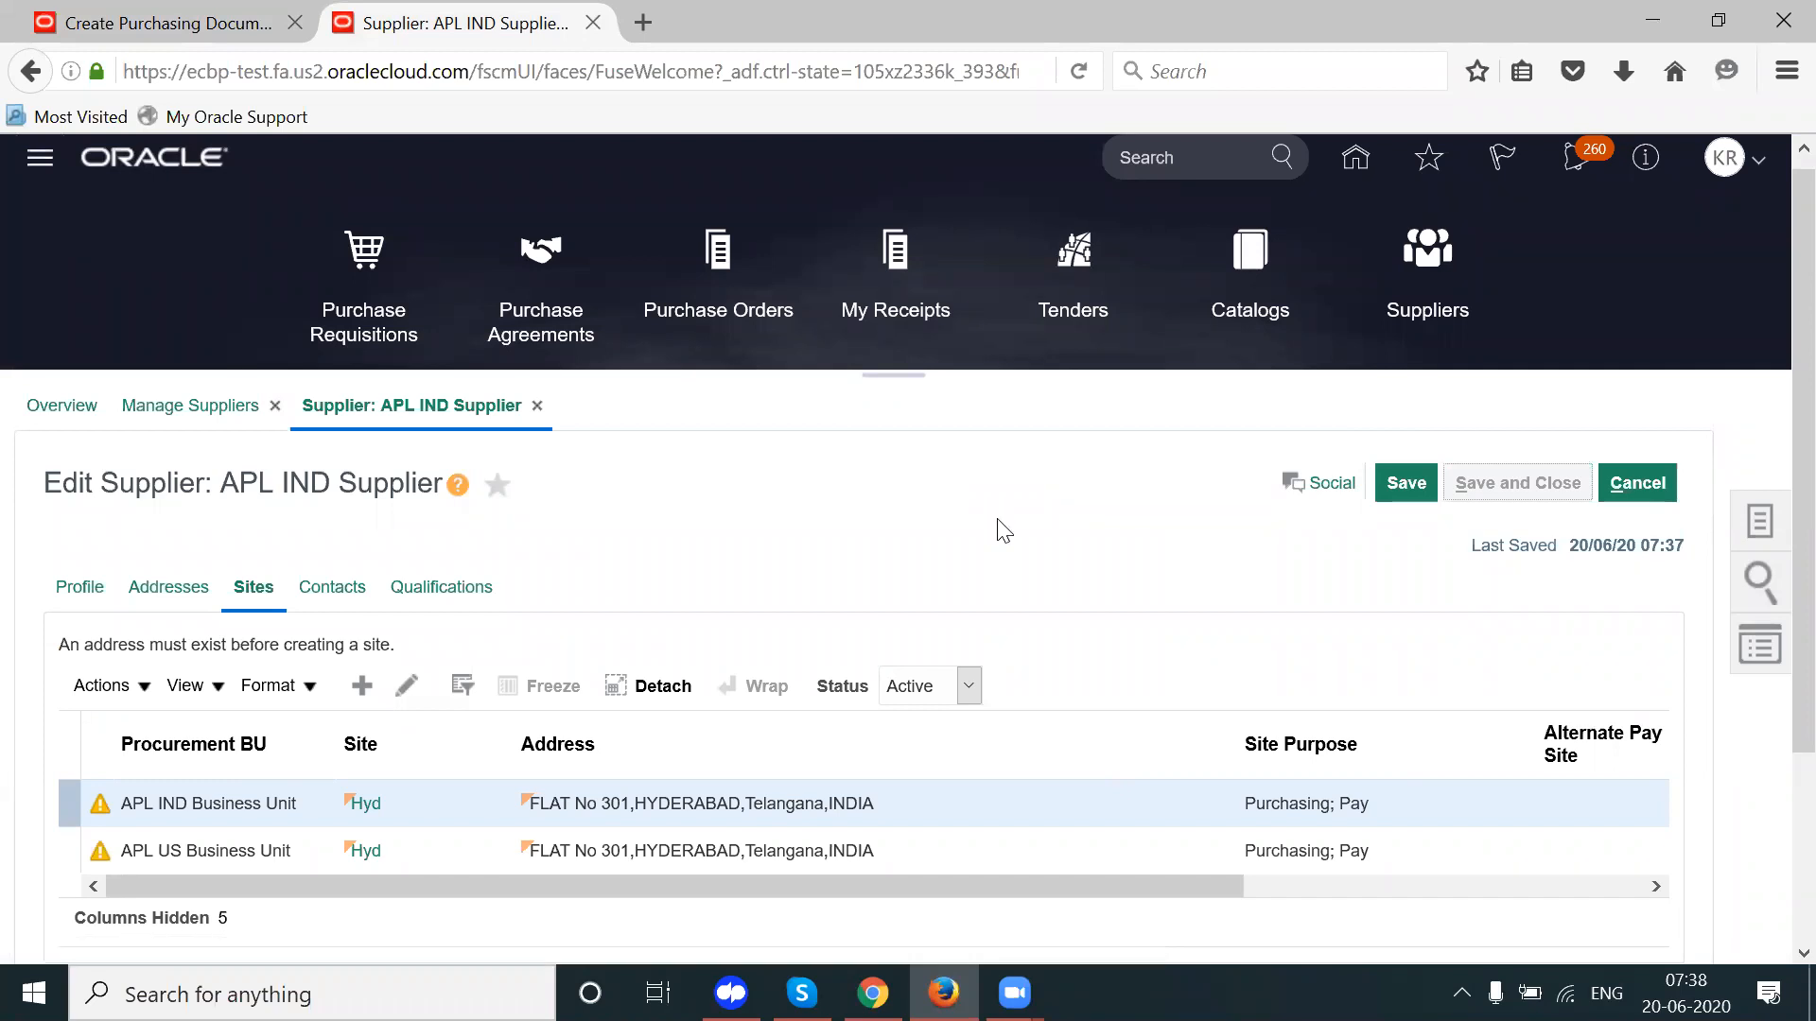
click(975, 404)
click(1479, 725)
scroll(1208, 634, down, 3)
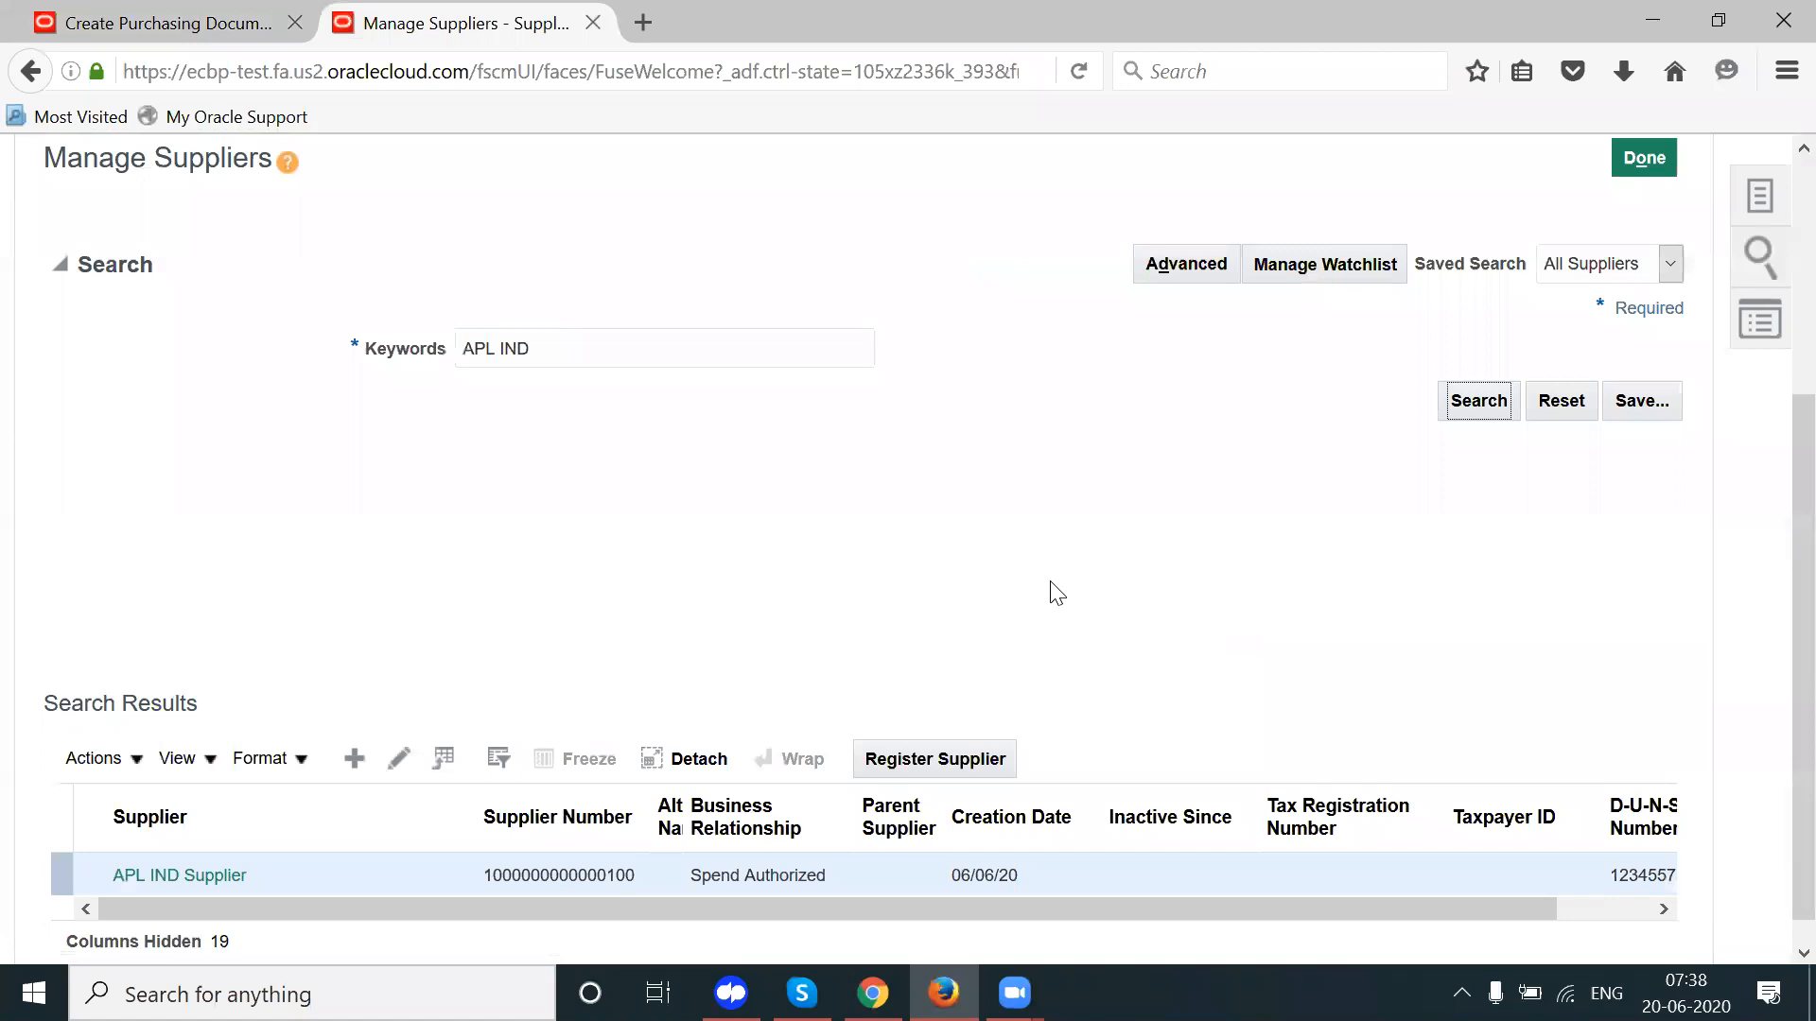
click(211, 874)
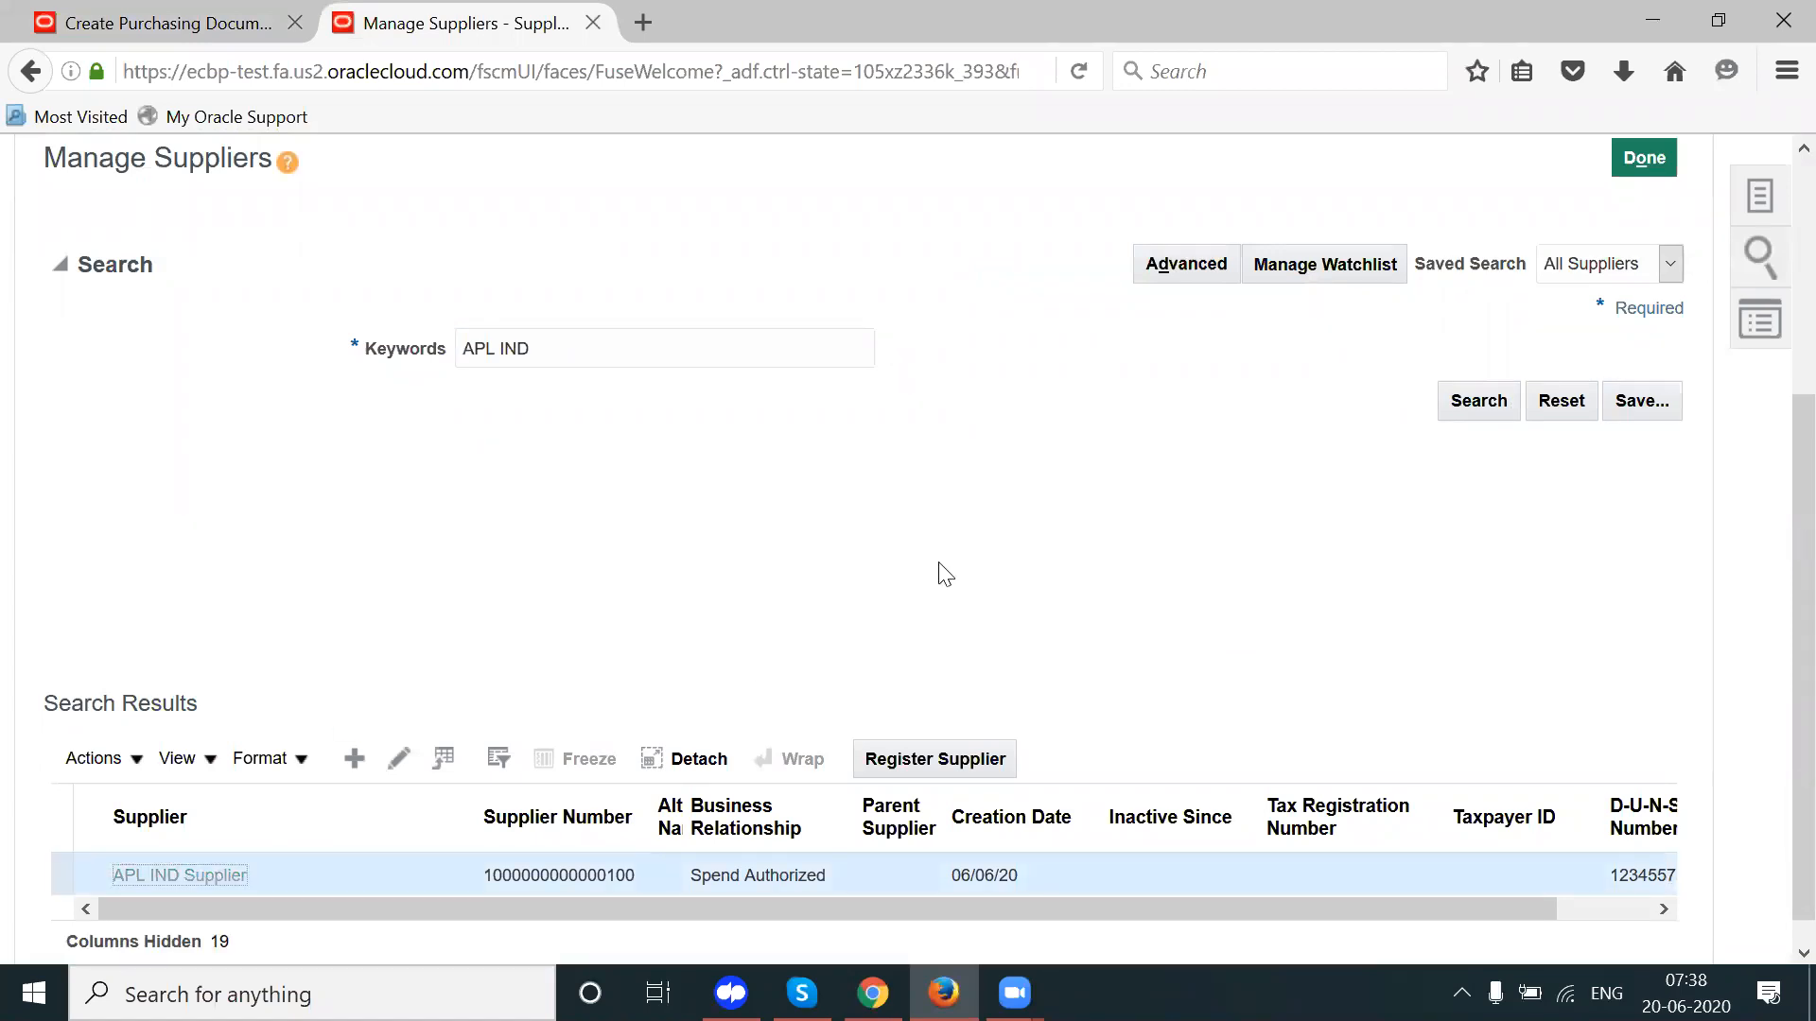
Step: Open the Hyd site for editing and review its APL IND assignment with HYDERABAD locations
click(258, 261)
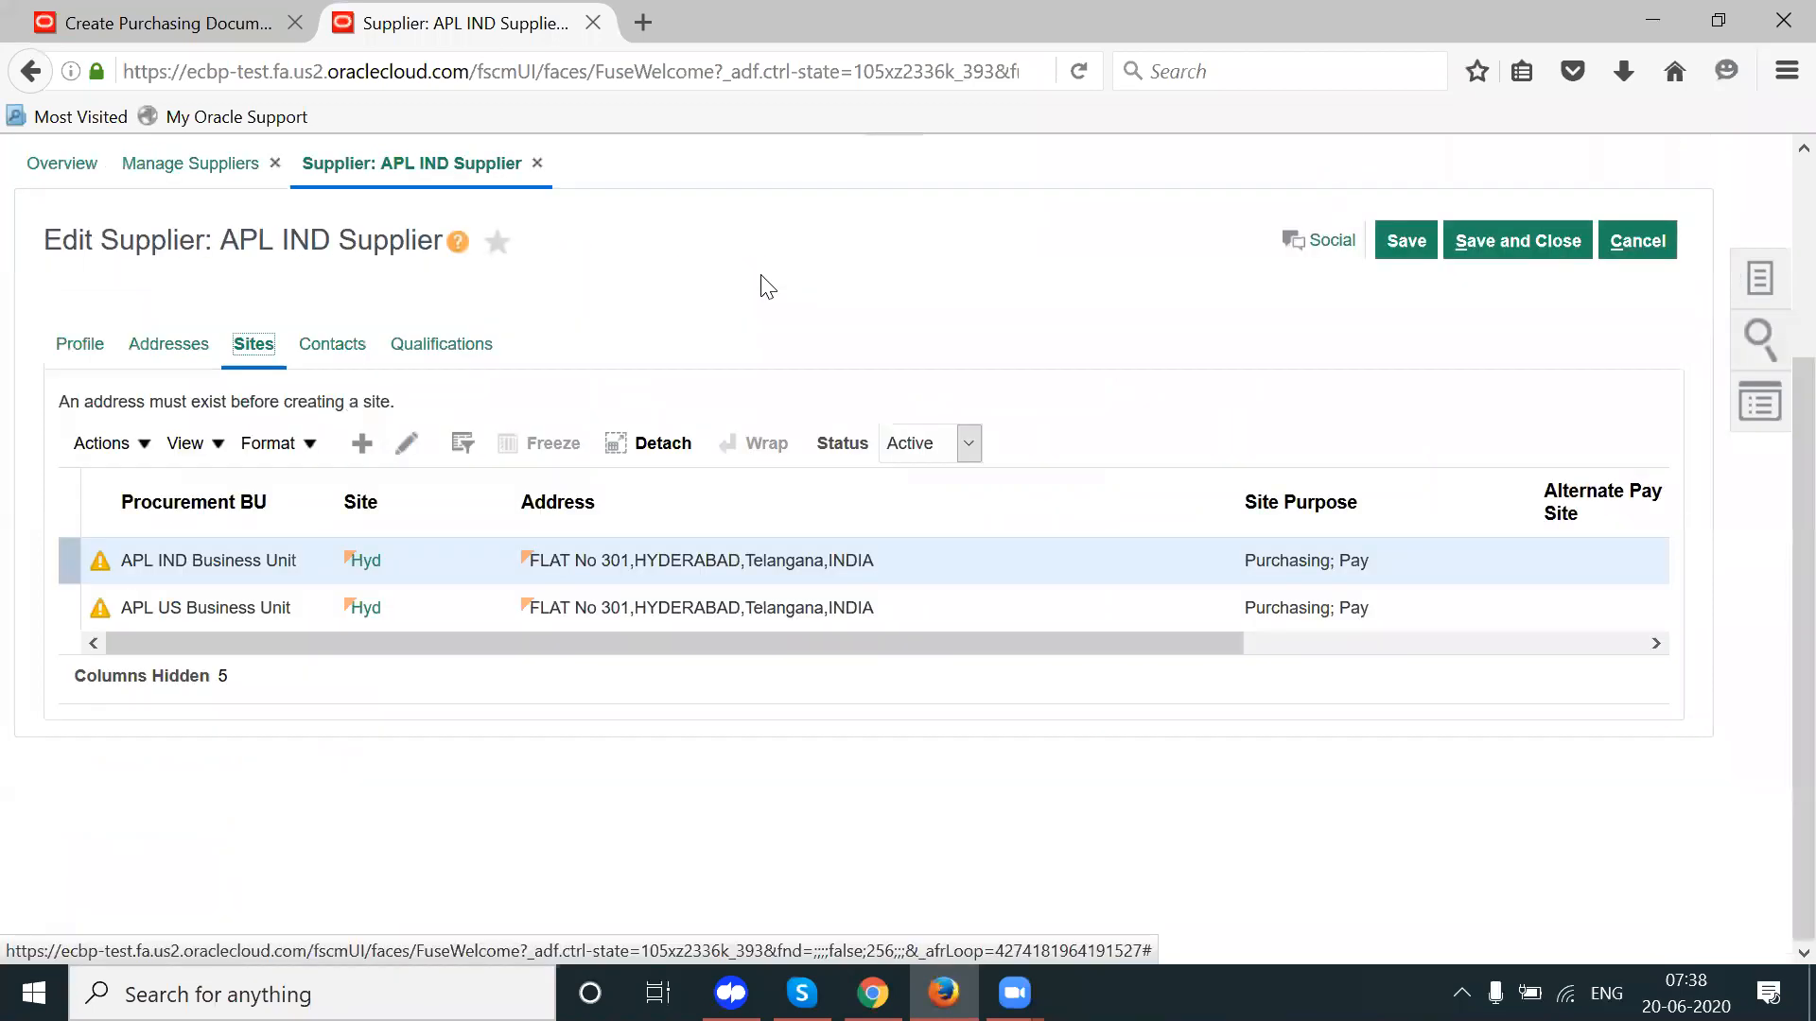
click(356, 569)
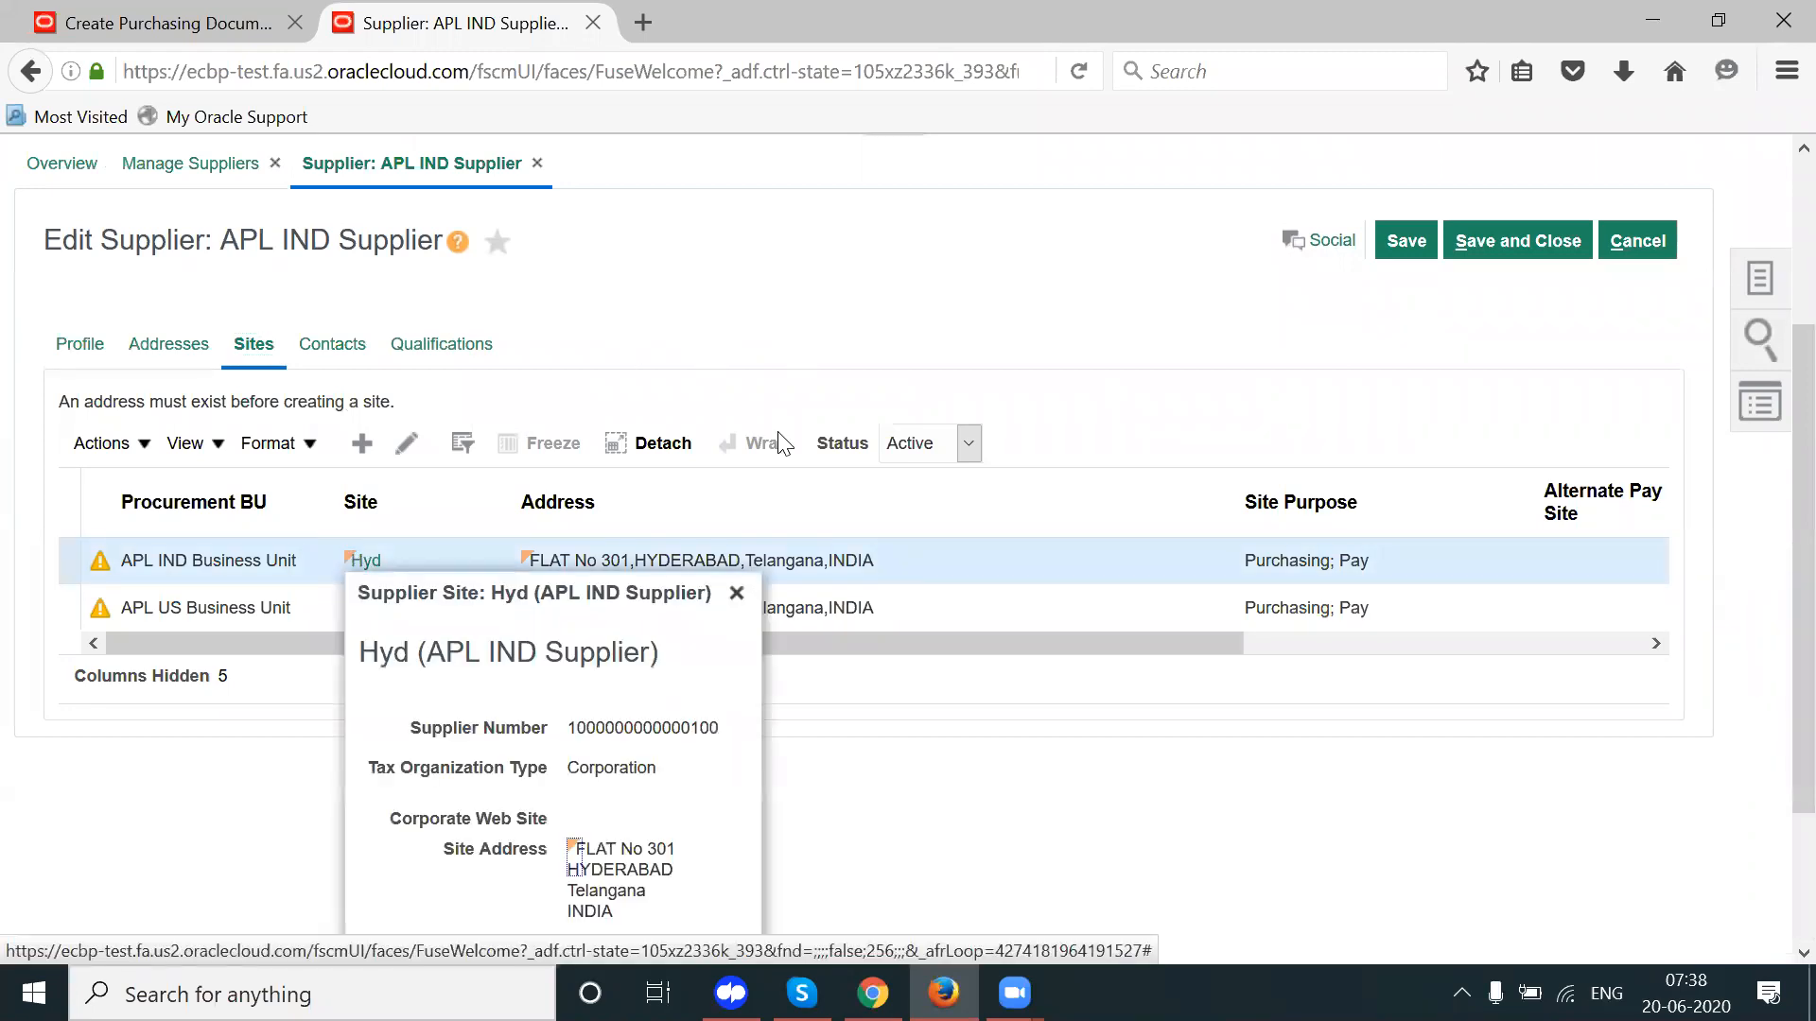
click(737, 593)
click(369, 566)
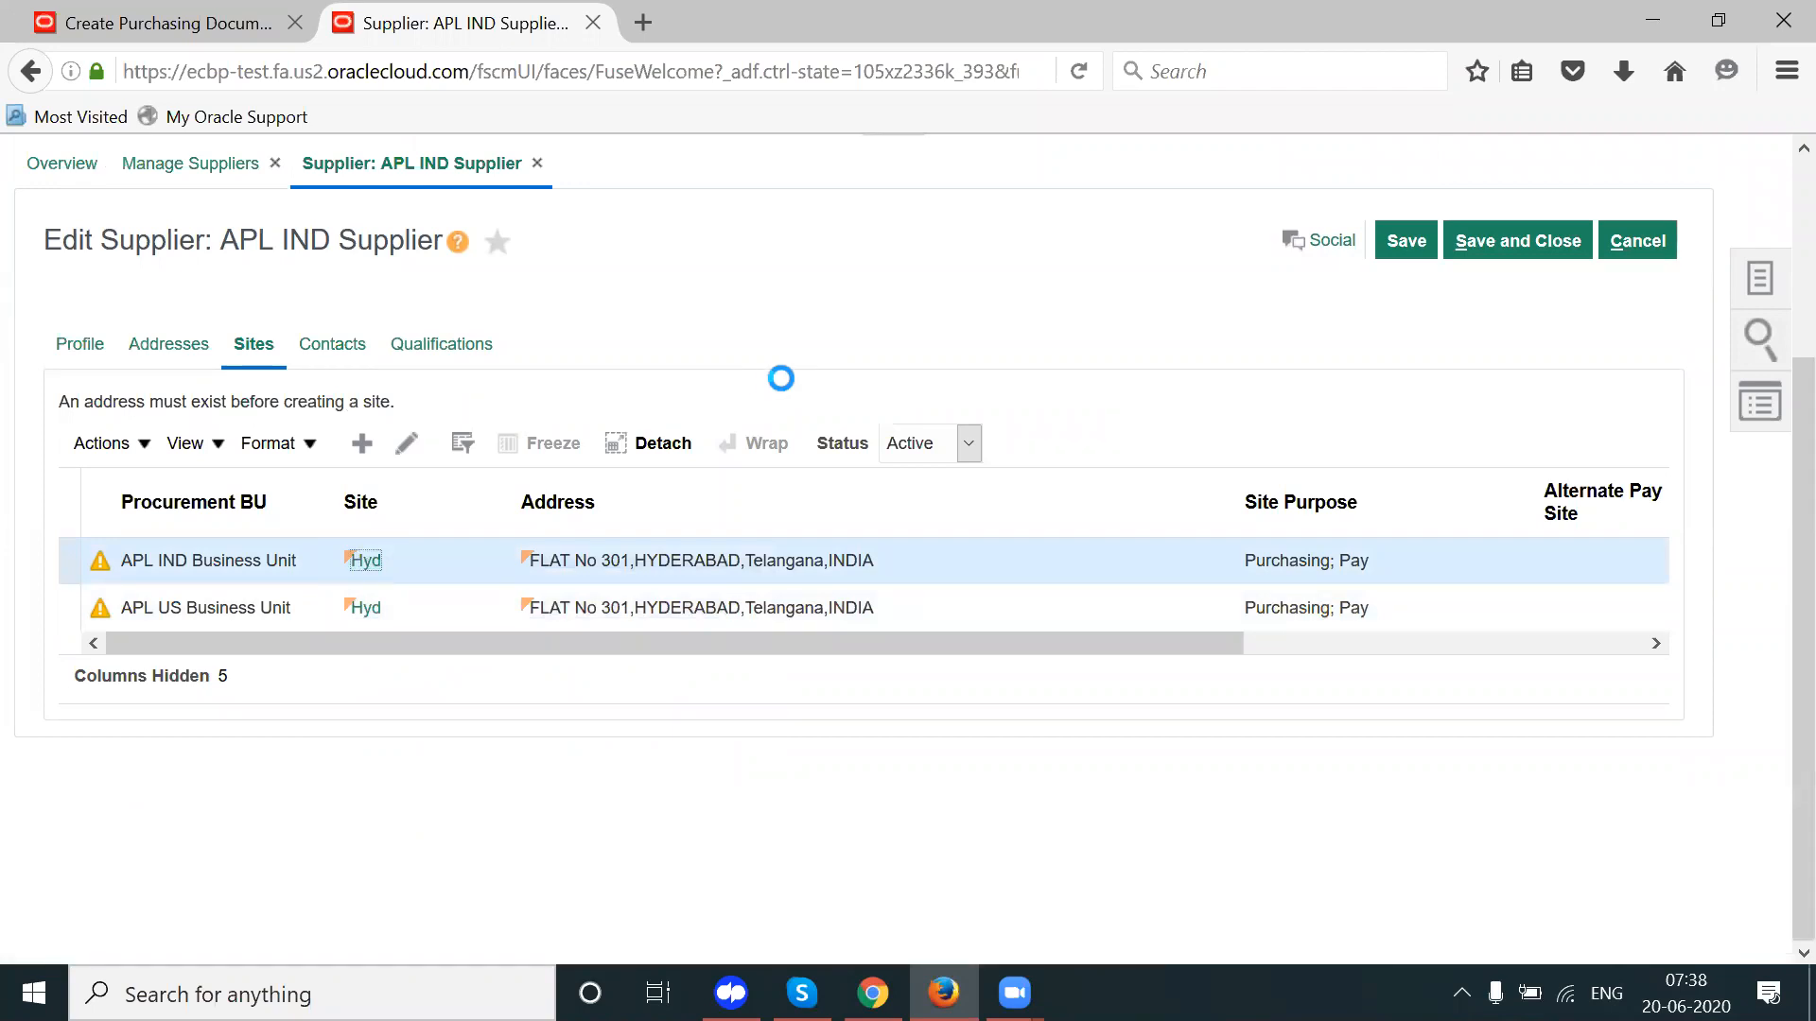
click(593, 714)
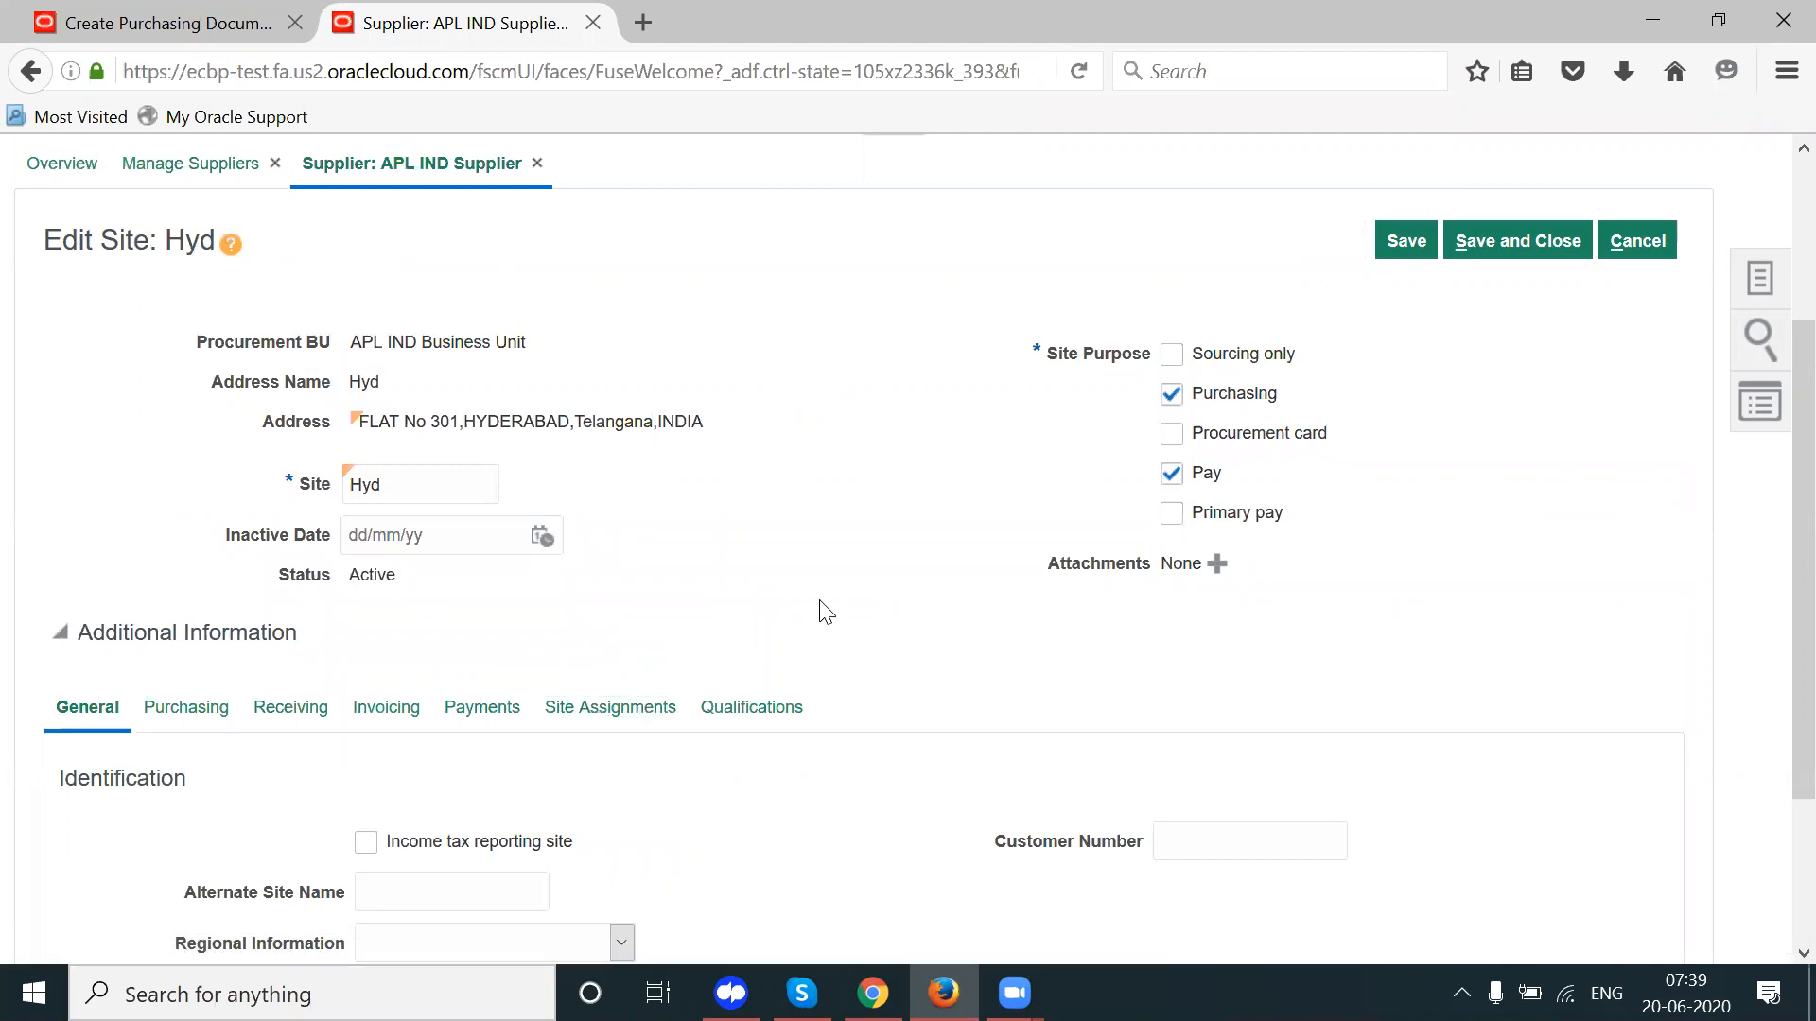
scroll(825, 612, down, 3)
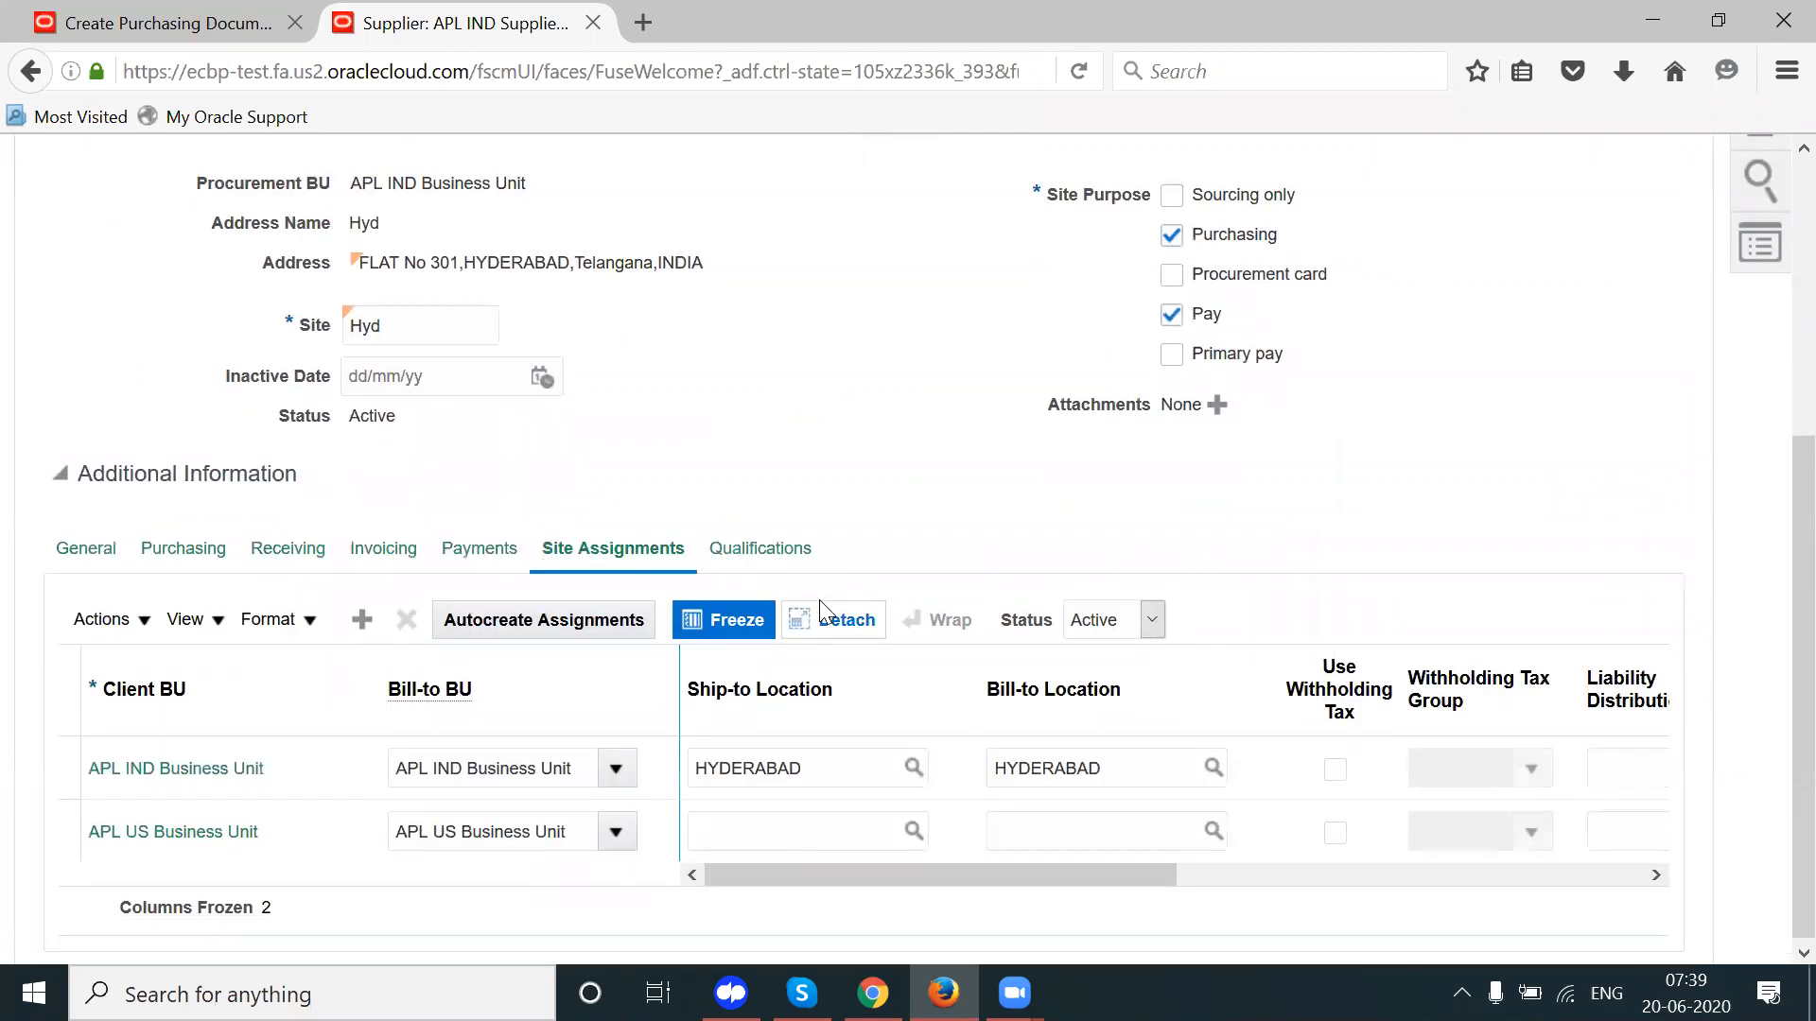
mouse_move(872, 993)
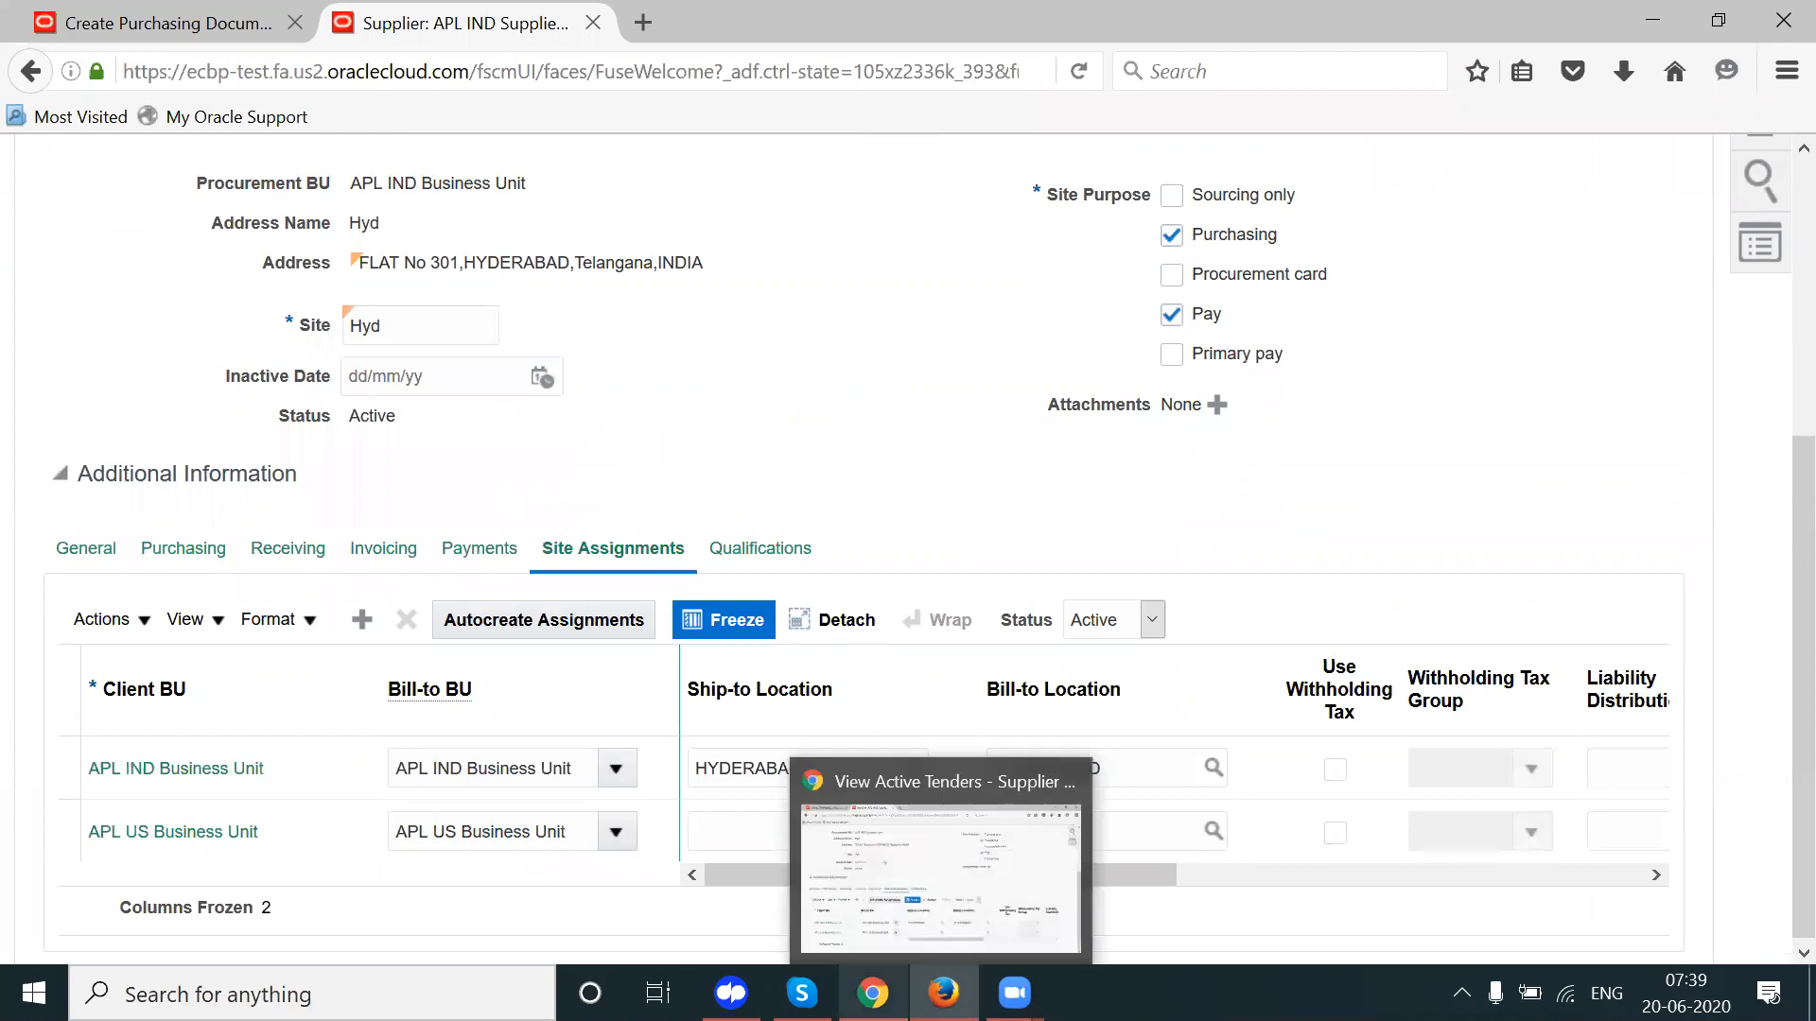
key(ctrl+Tab)
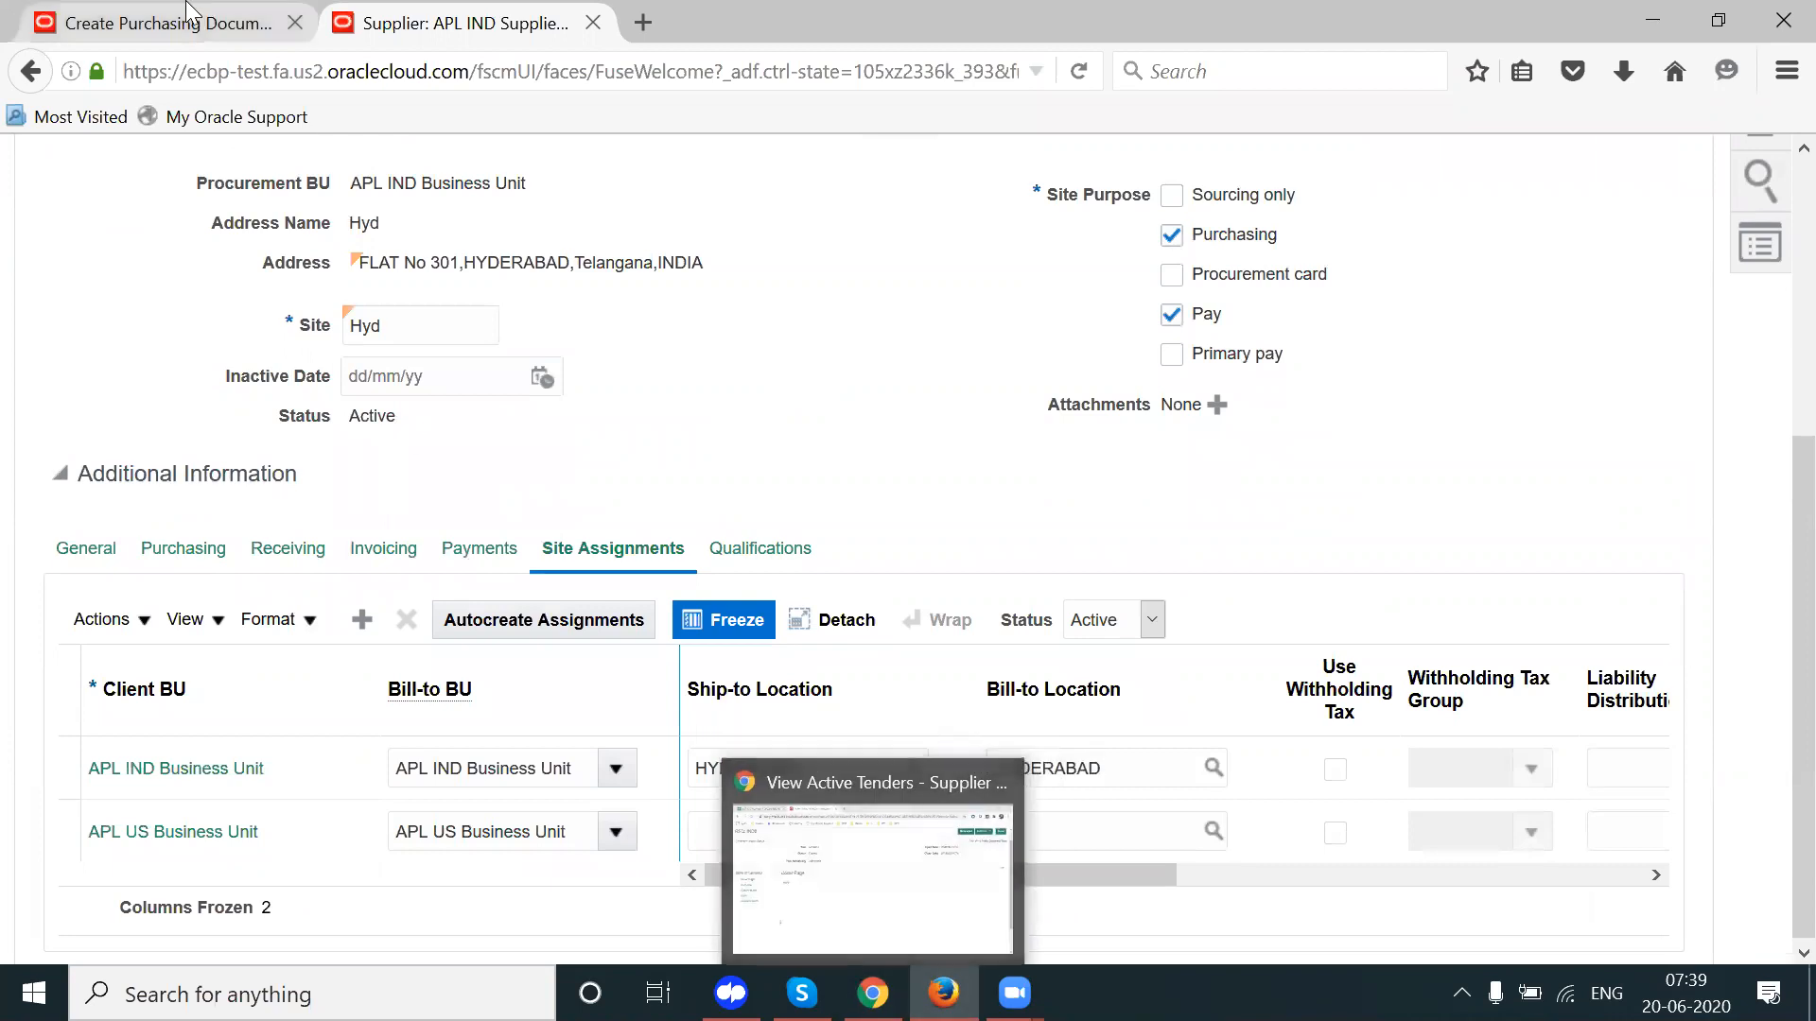
click(397, 551)
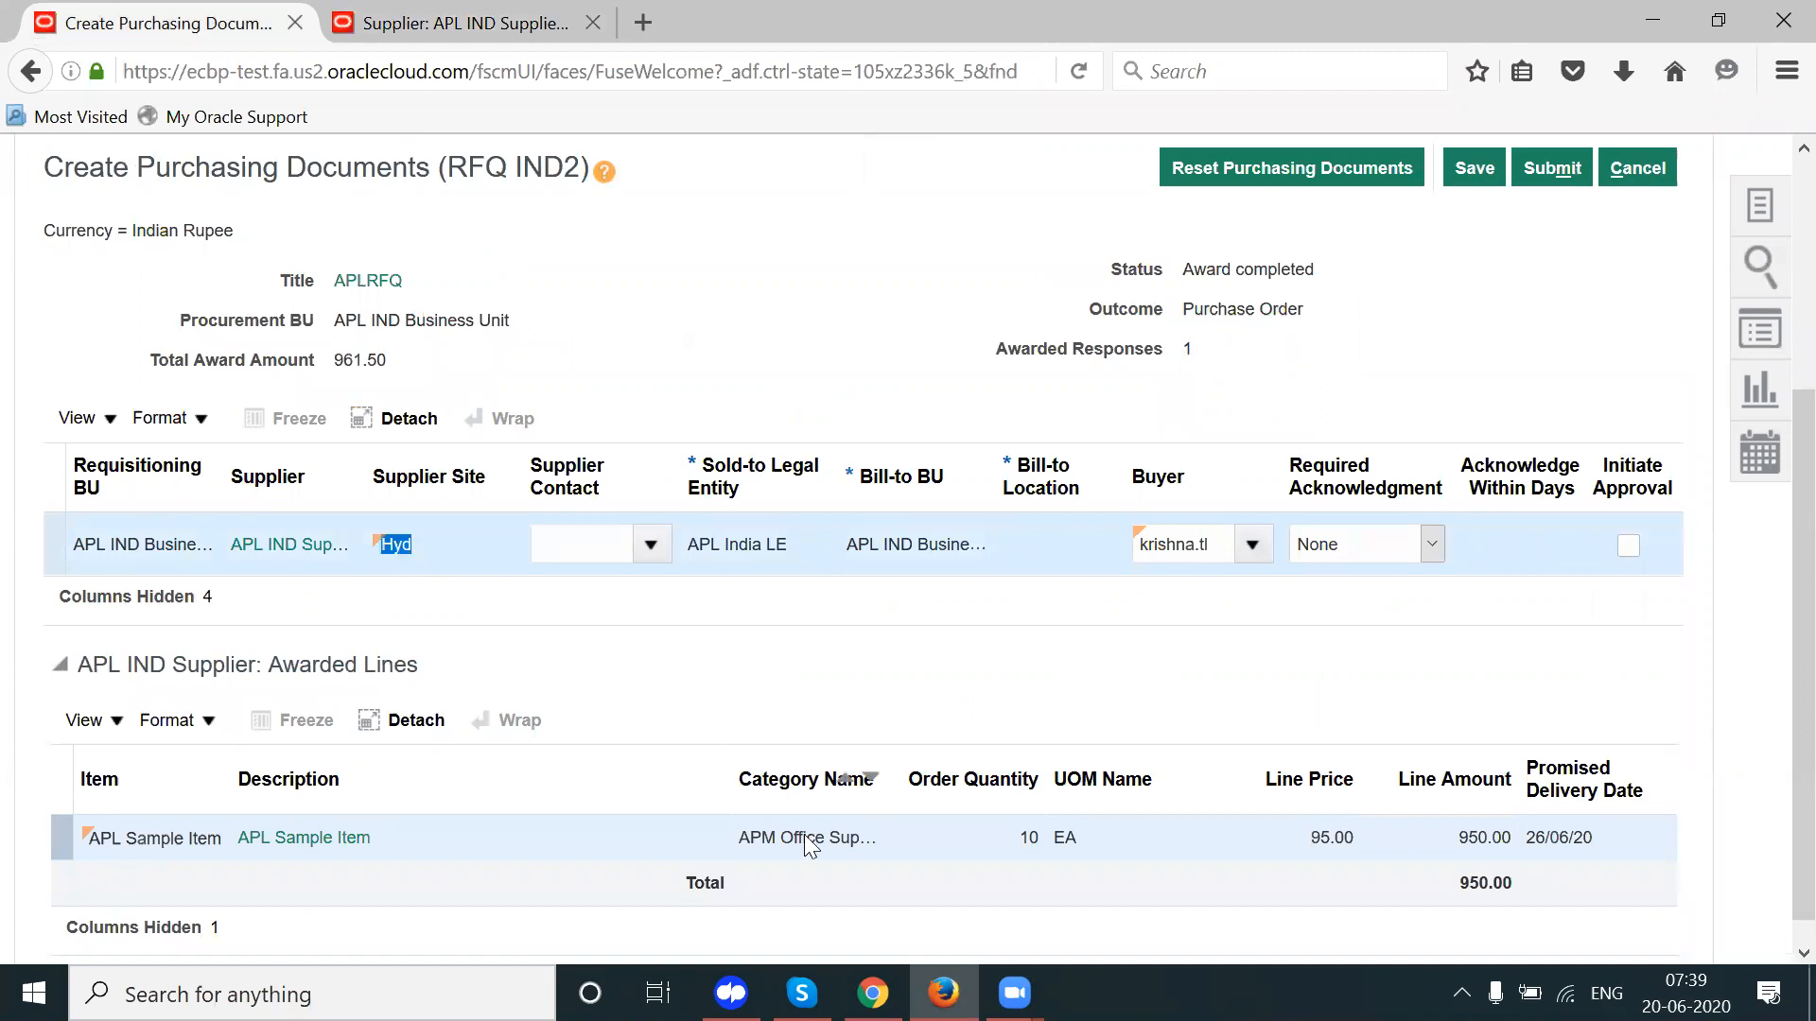
click(529, 22)
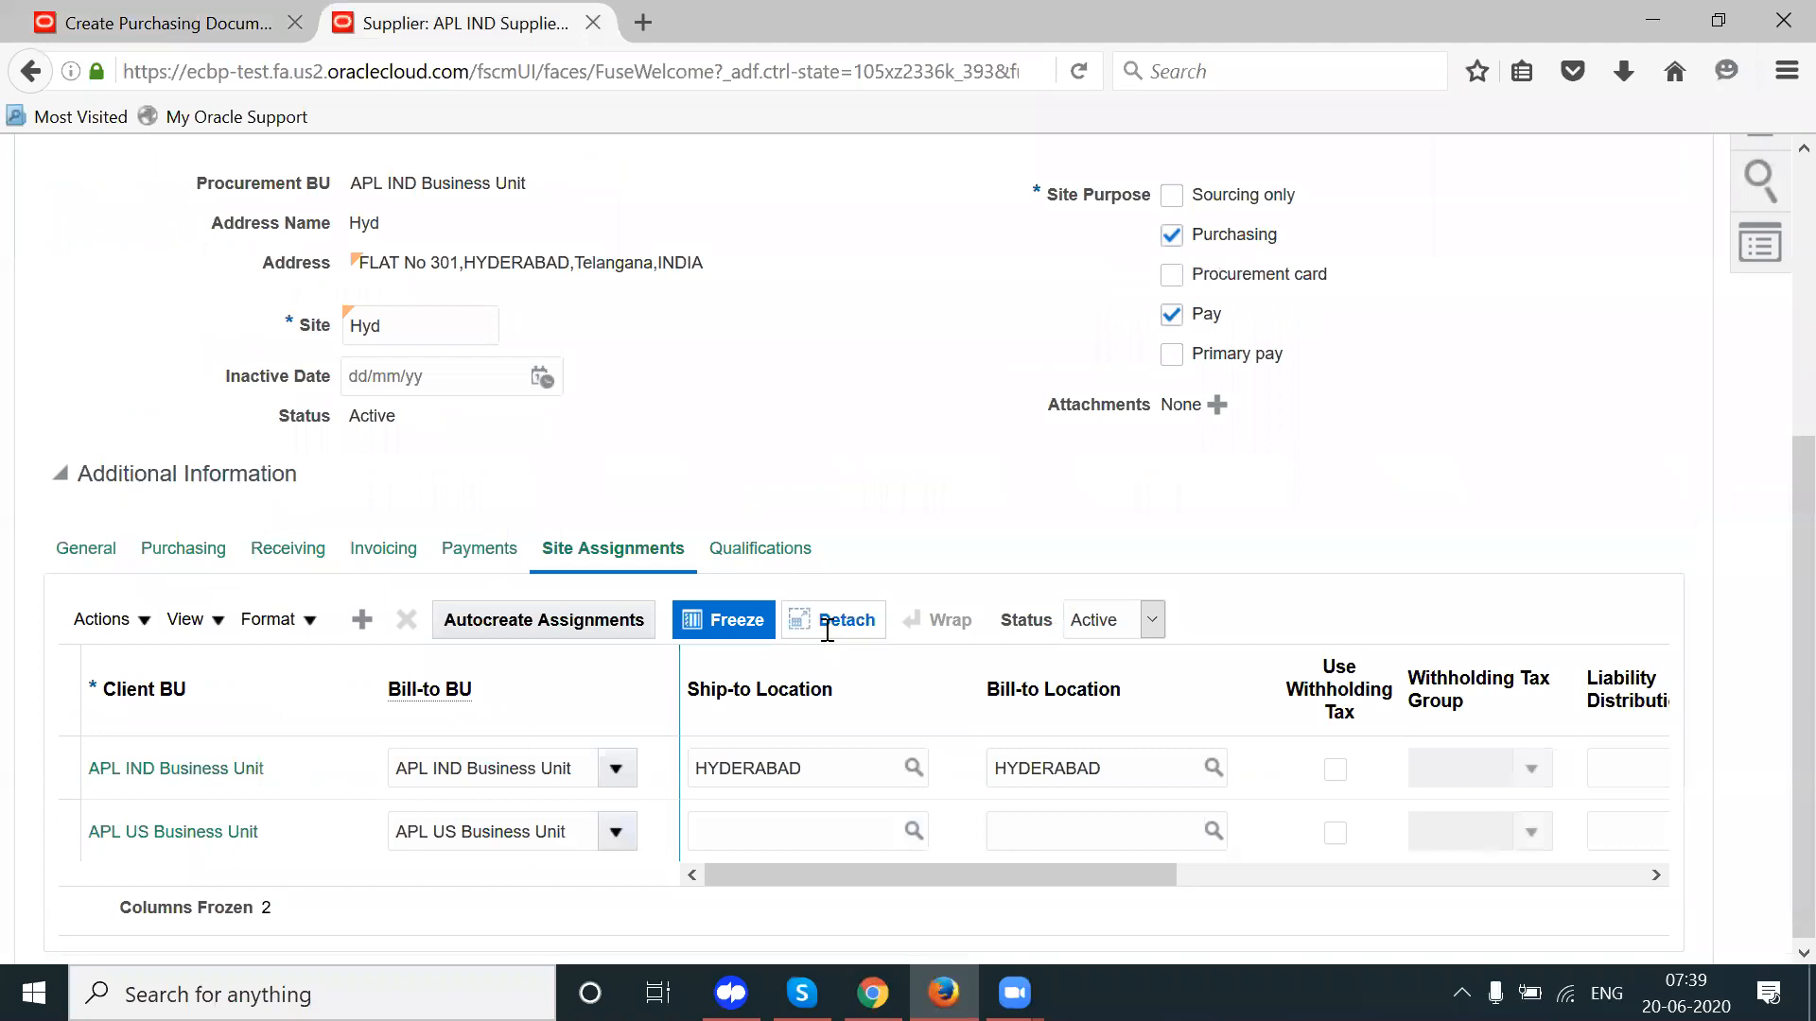
click(356, 833)
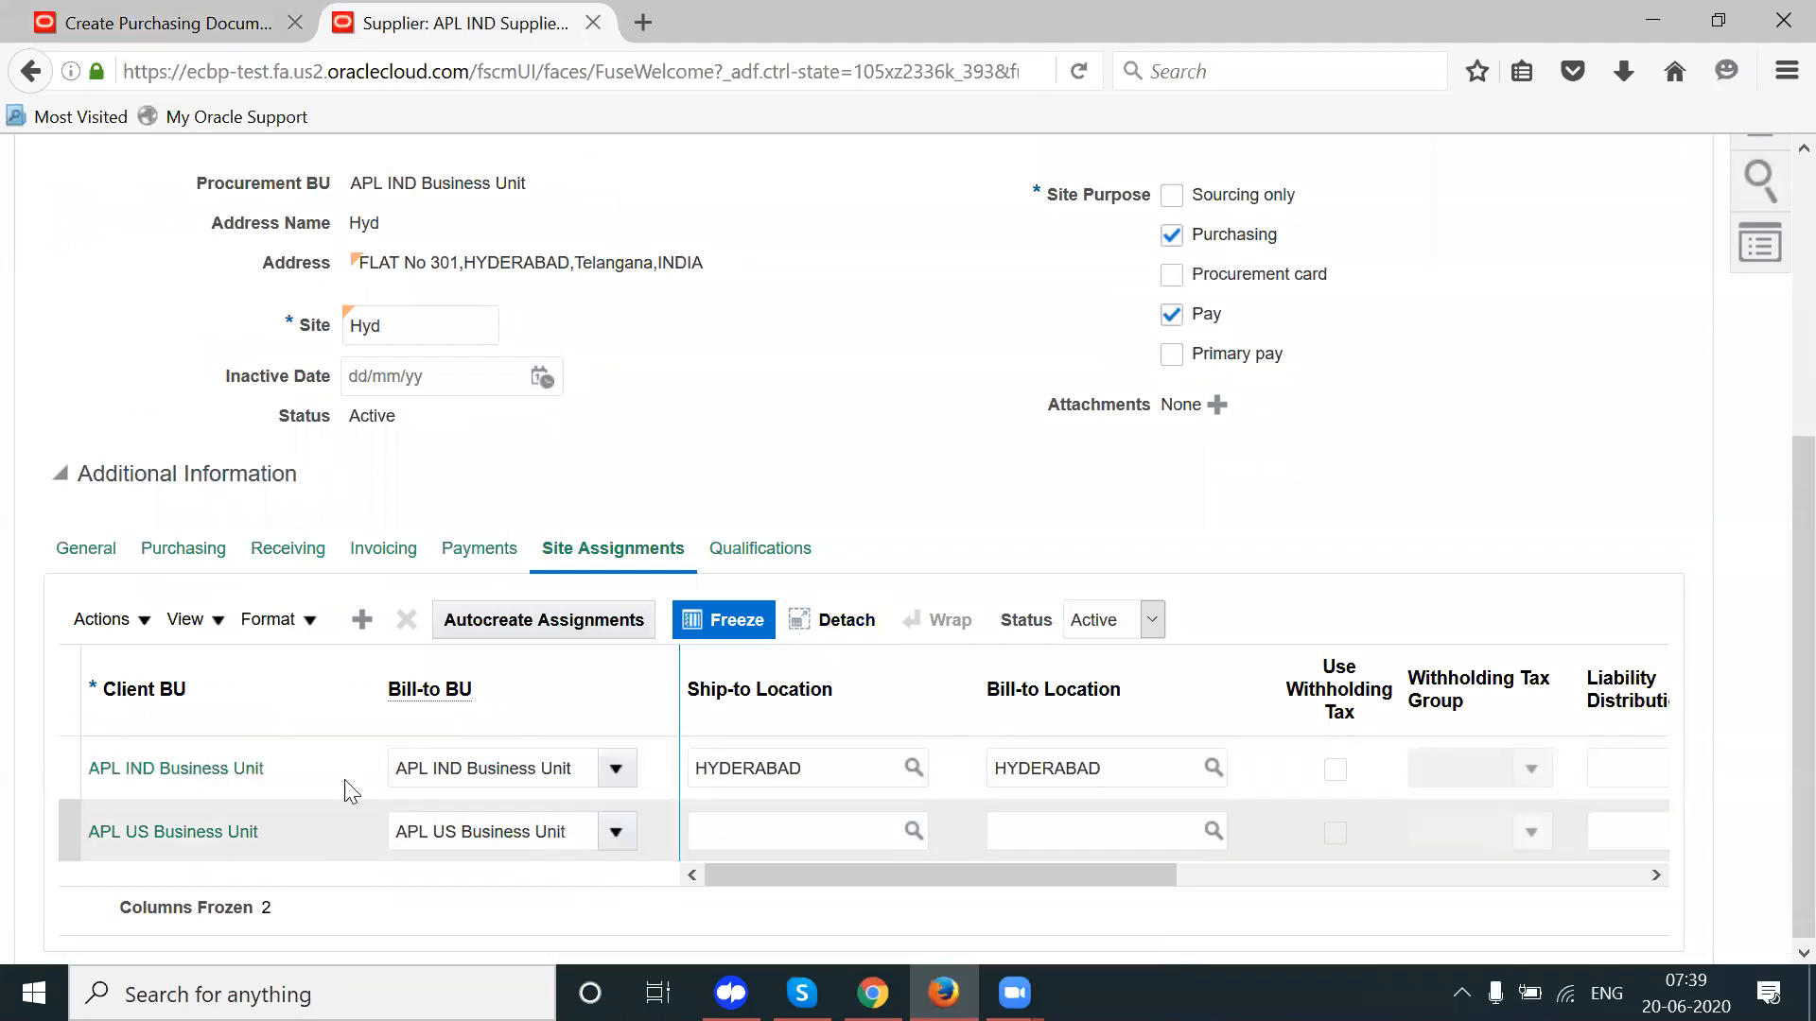
double_click(406, 327)
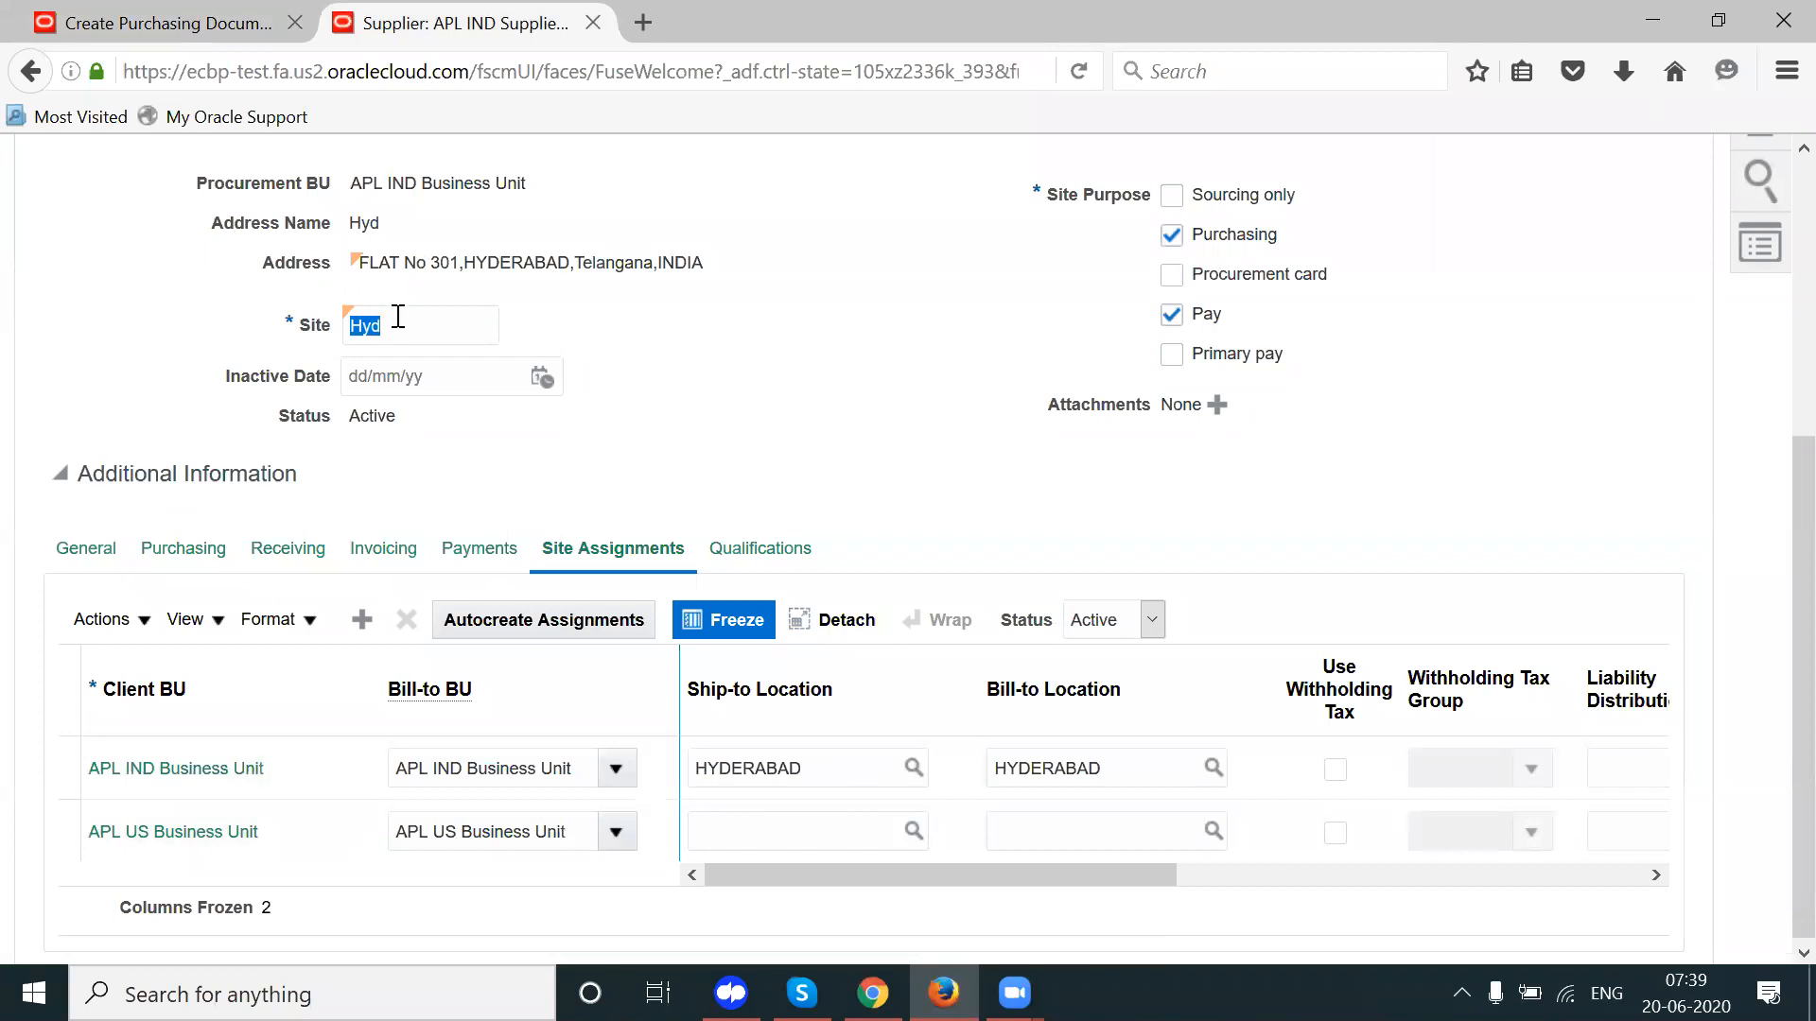
click(216, 22)
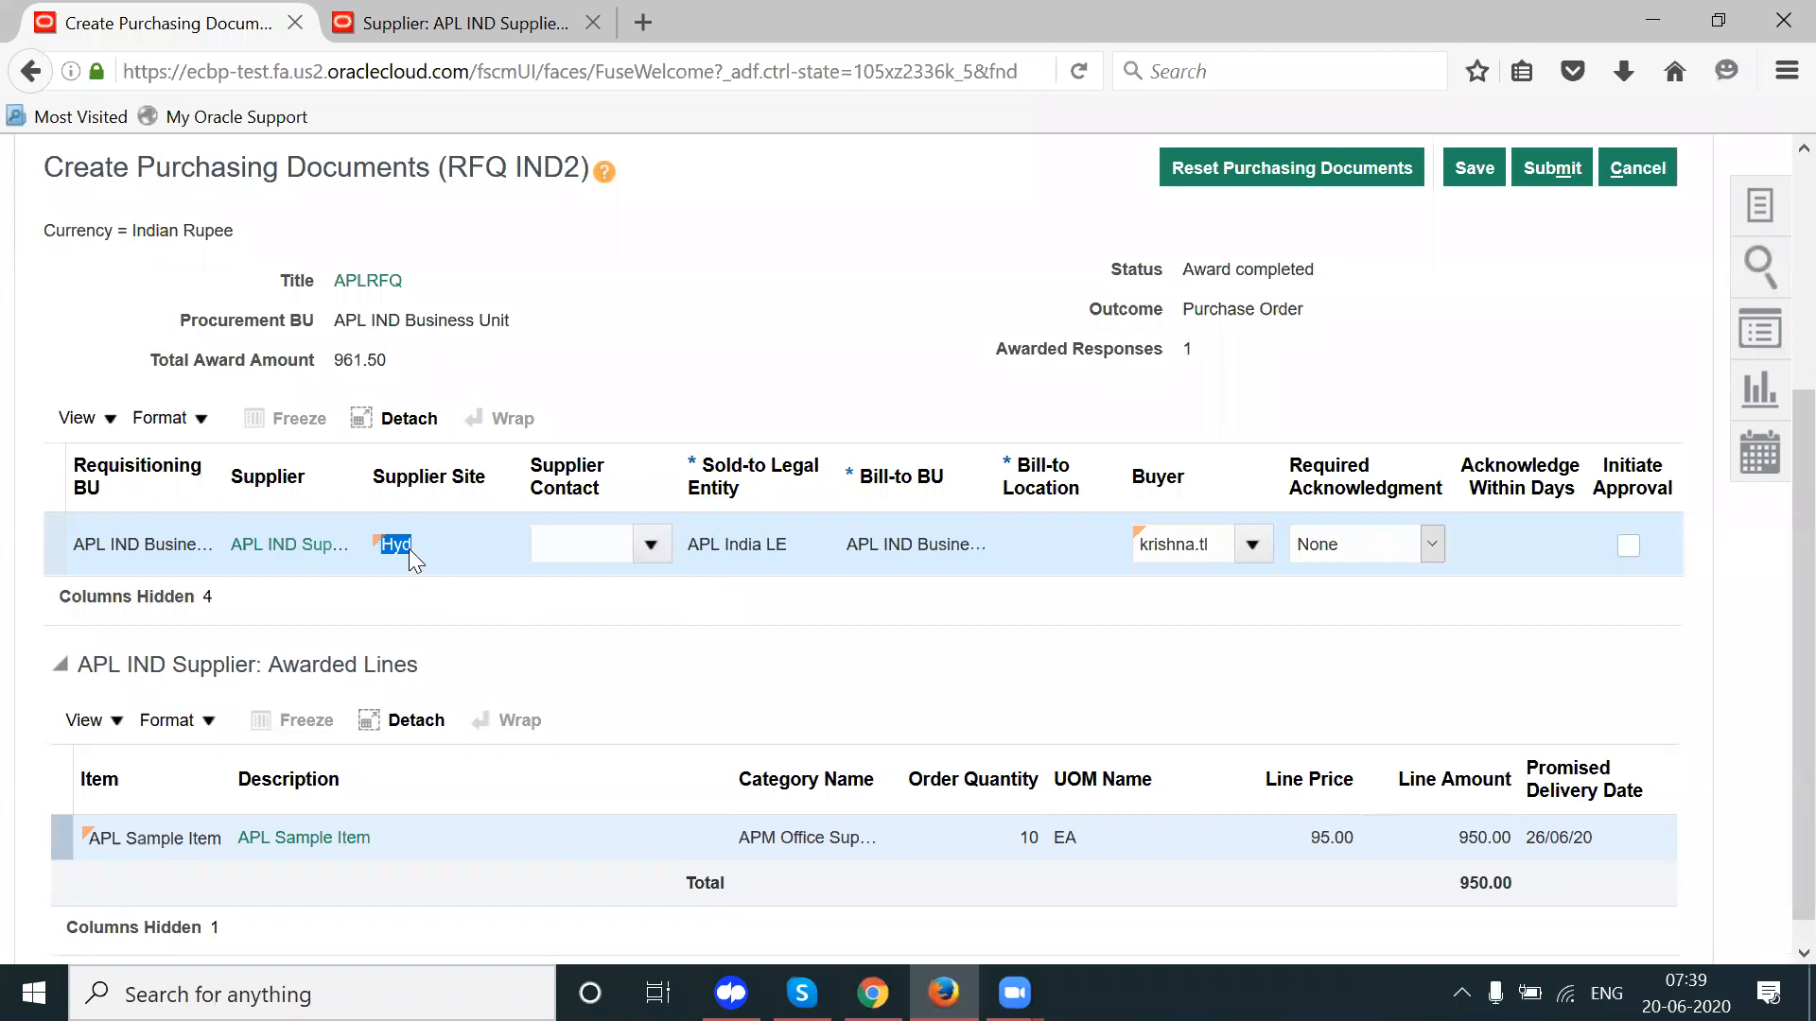
click(445, 21)
click(811, 769)
click(231, 27)
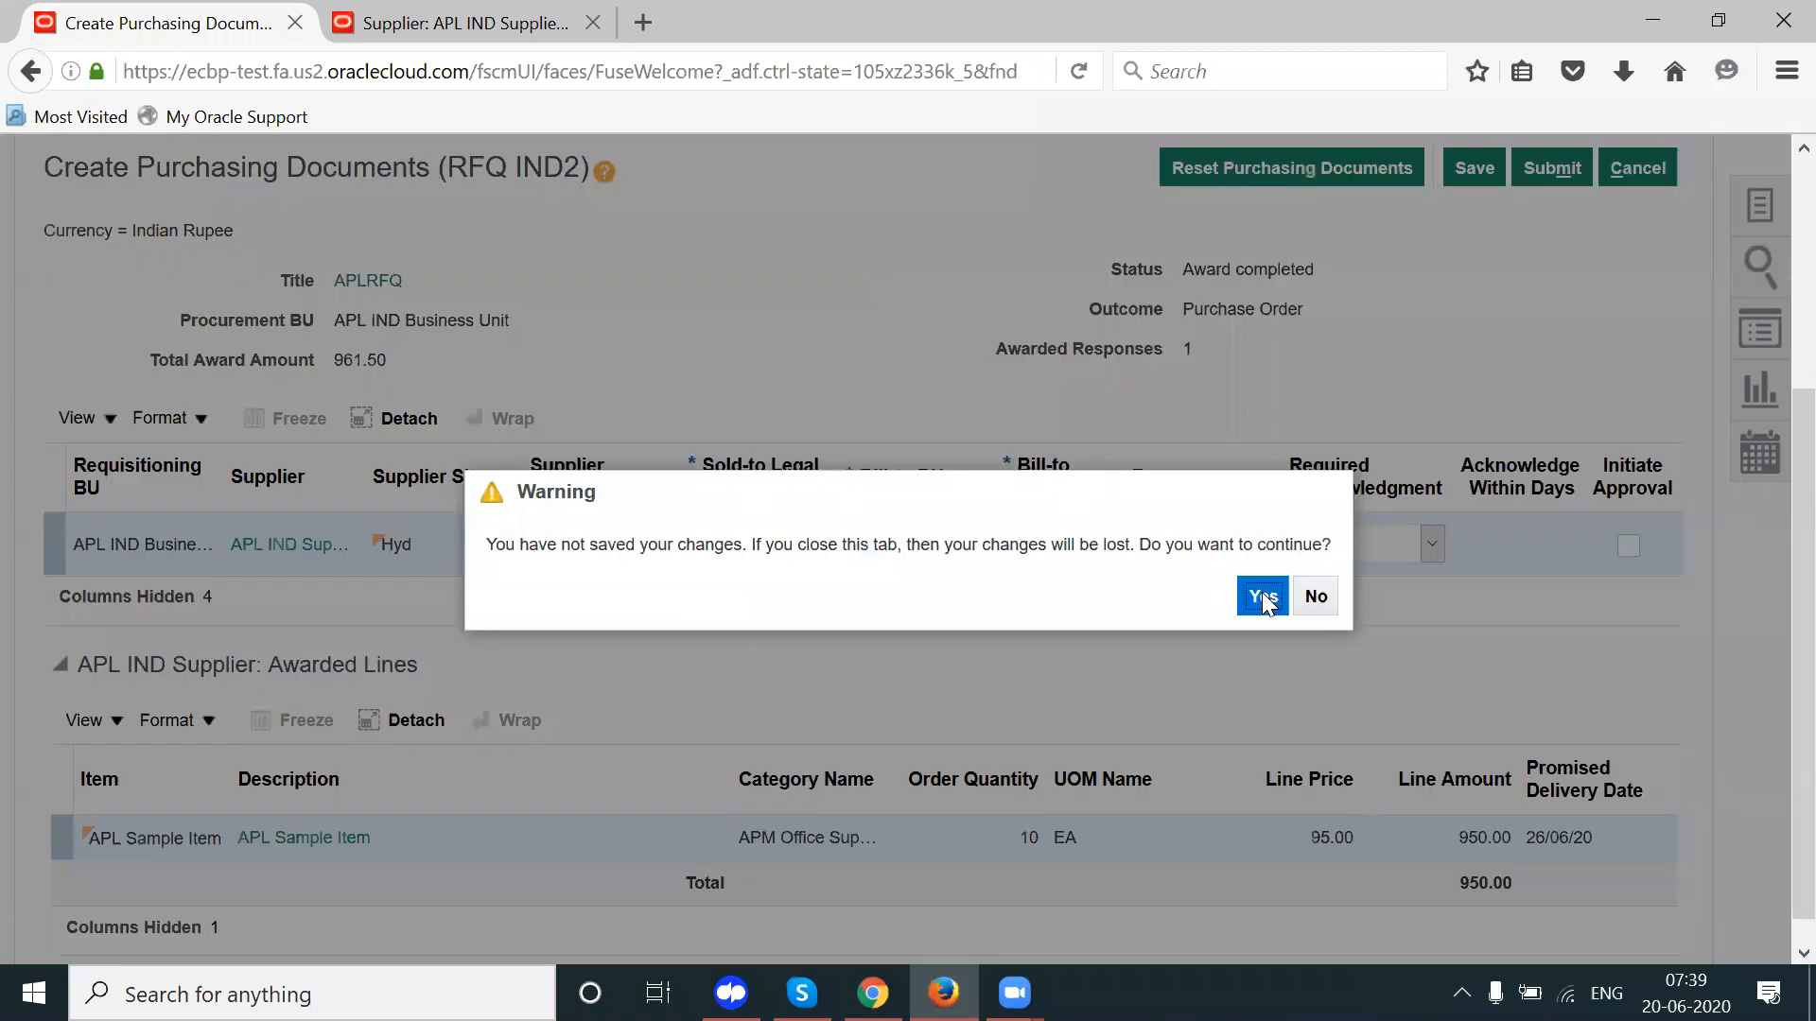
Step: Leave the current pages, reopen IND2, and run Actions > Complete > Create Purchasing Documents
click(1261, 594)
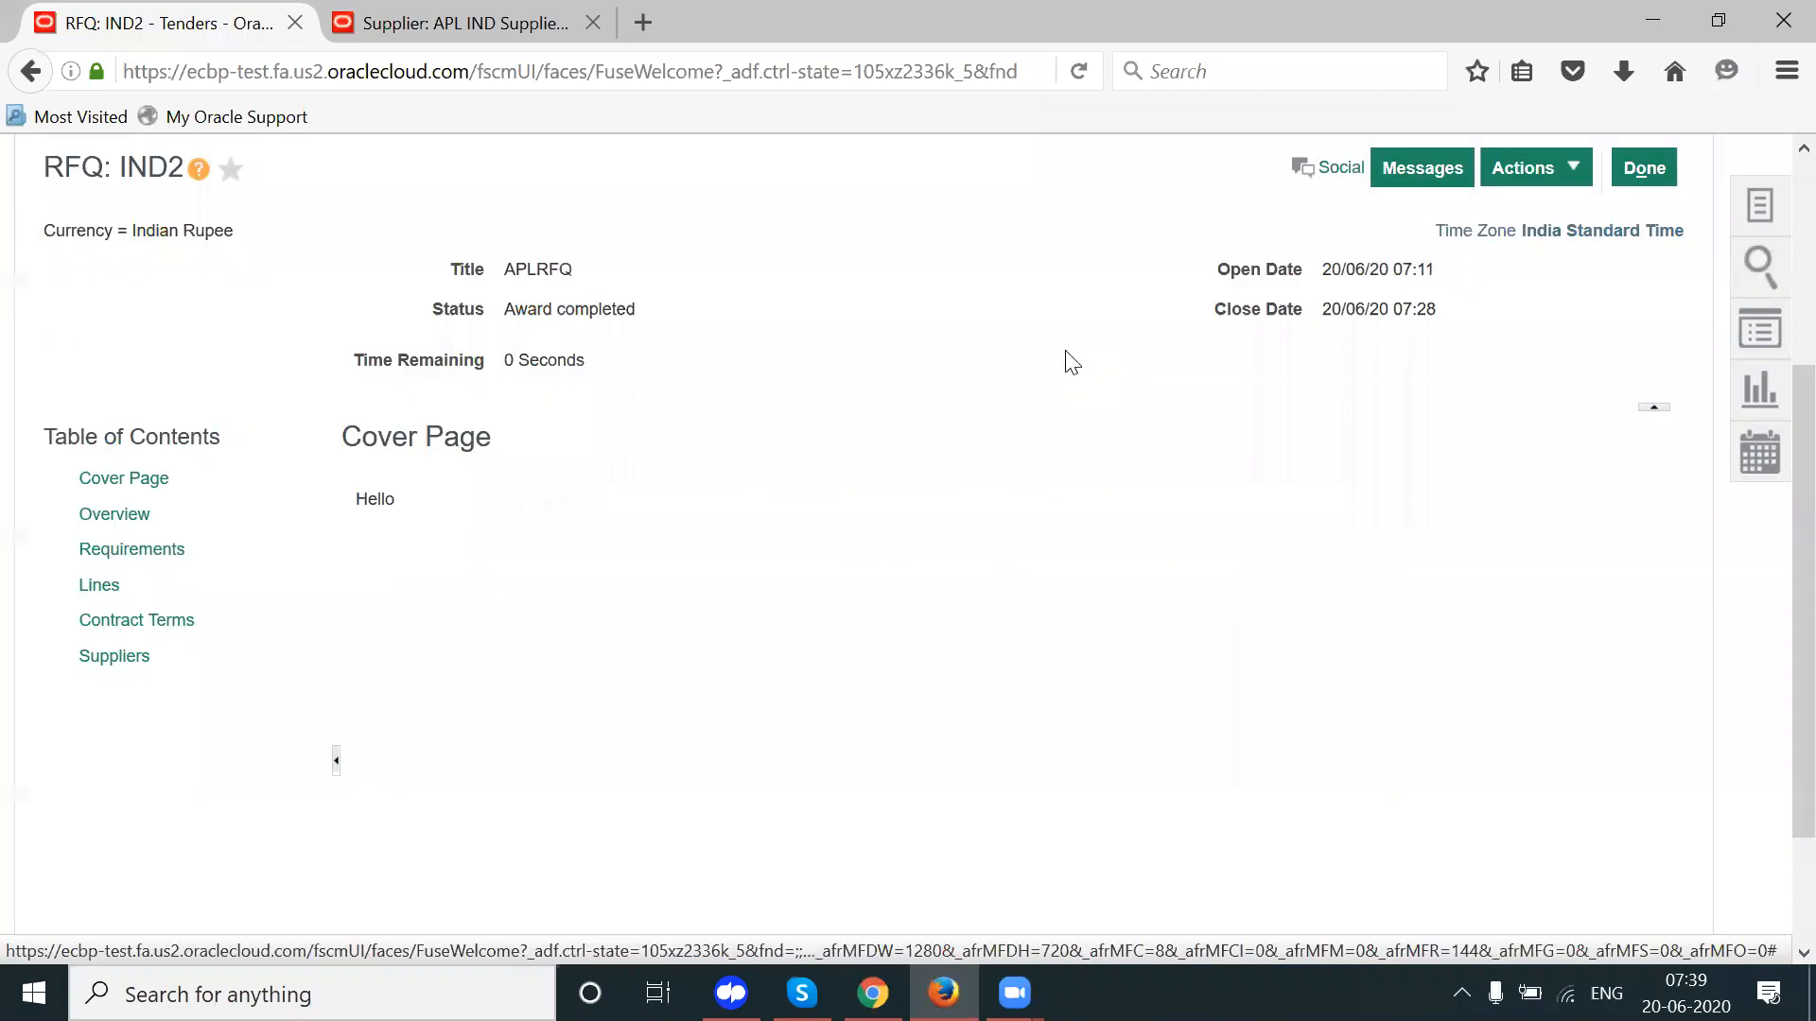
click(1633, 176)
click(1655, 174)
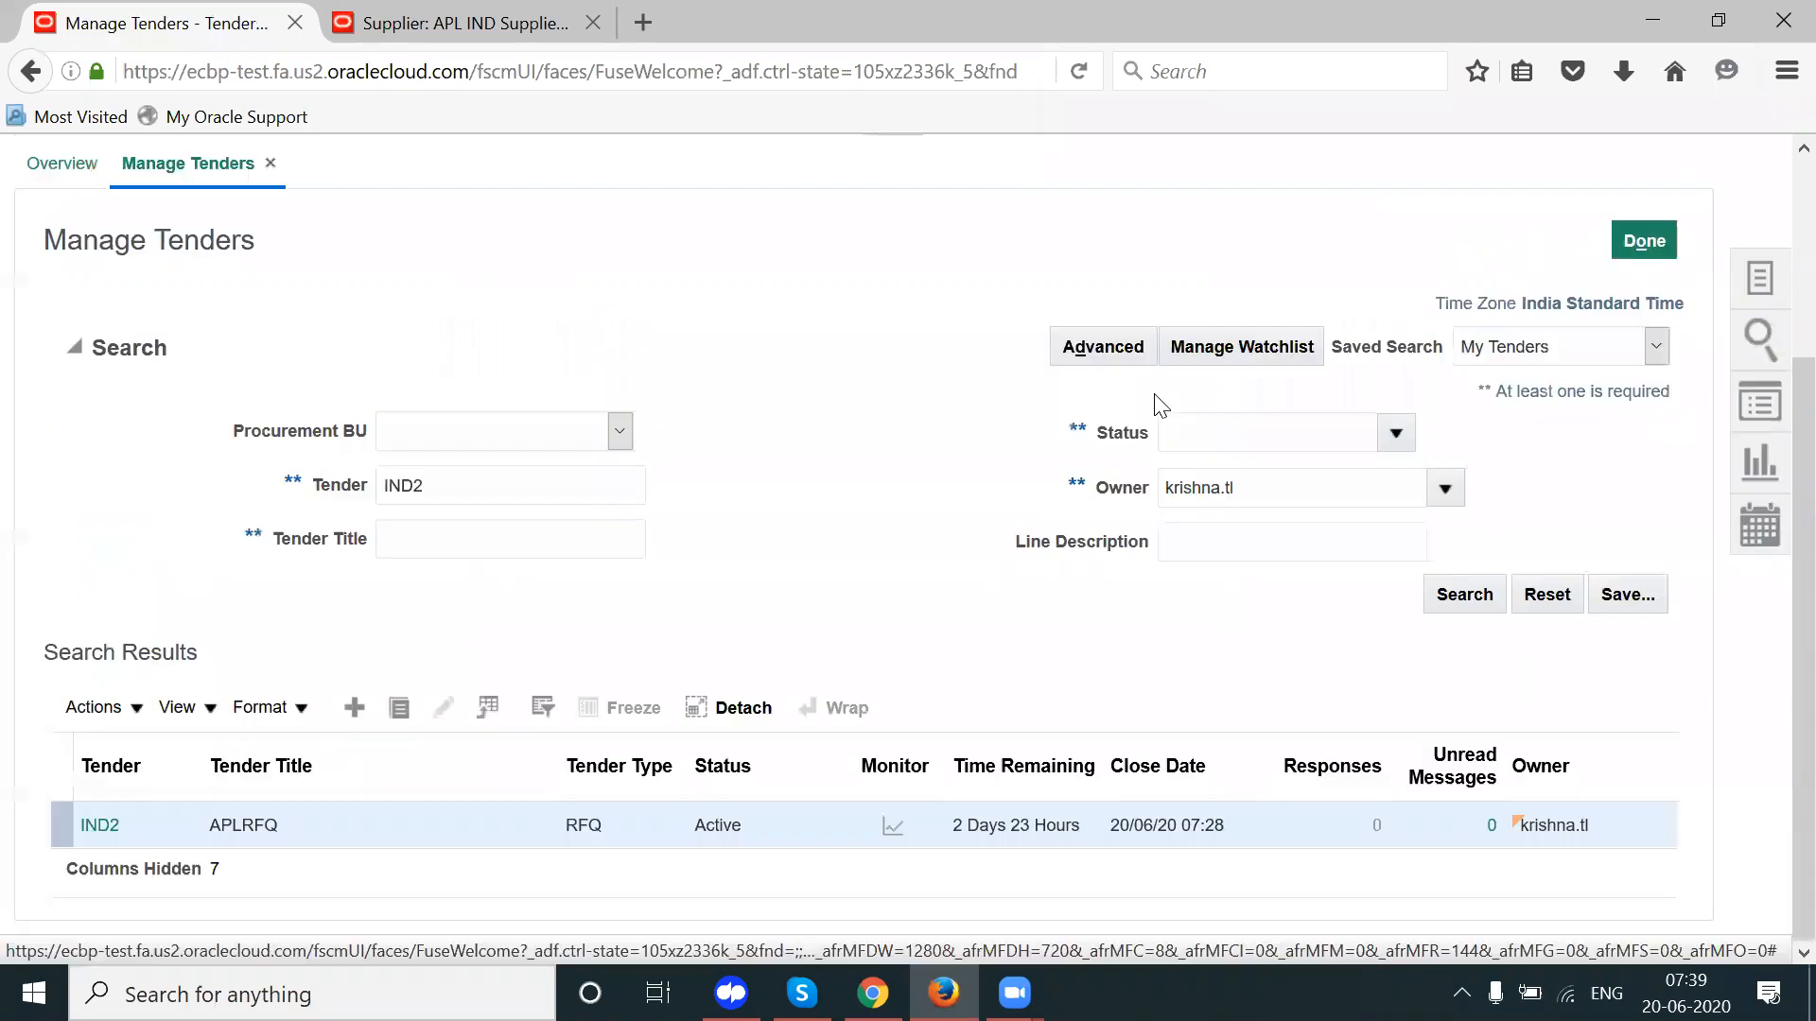
click(100, 827)
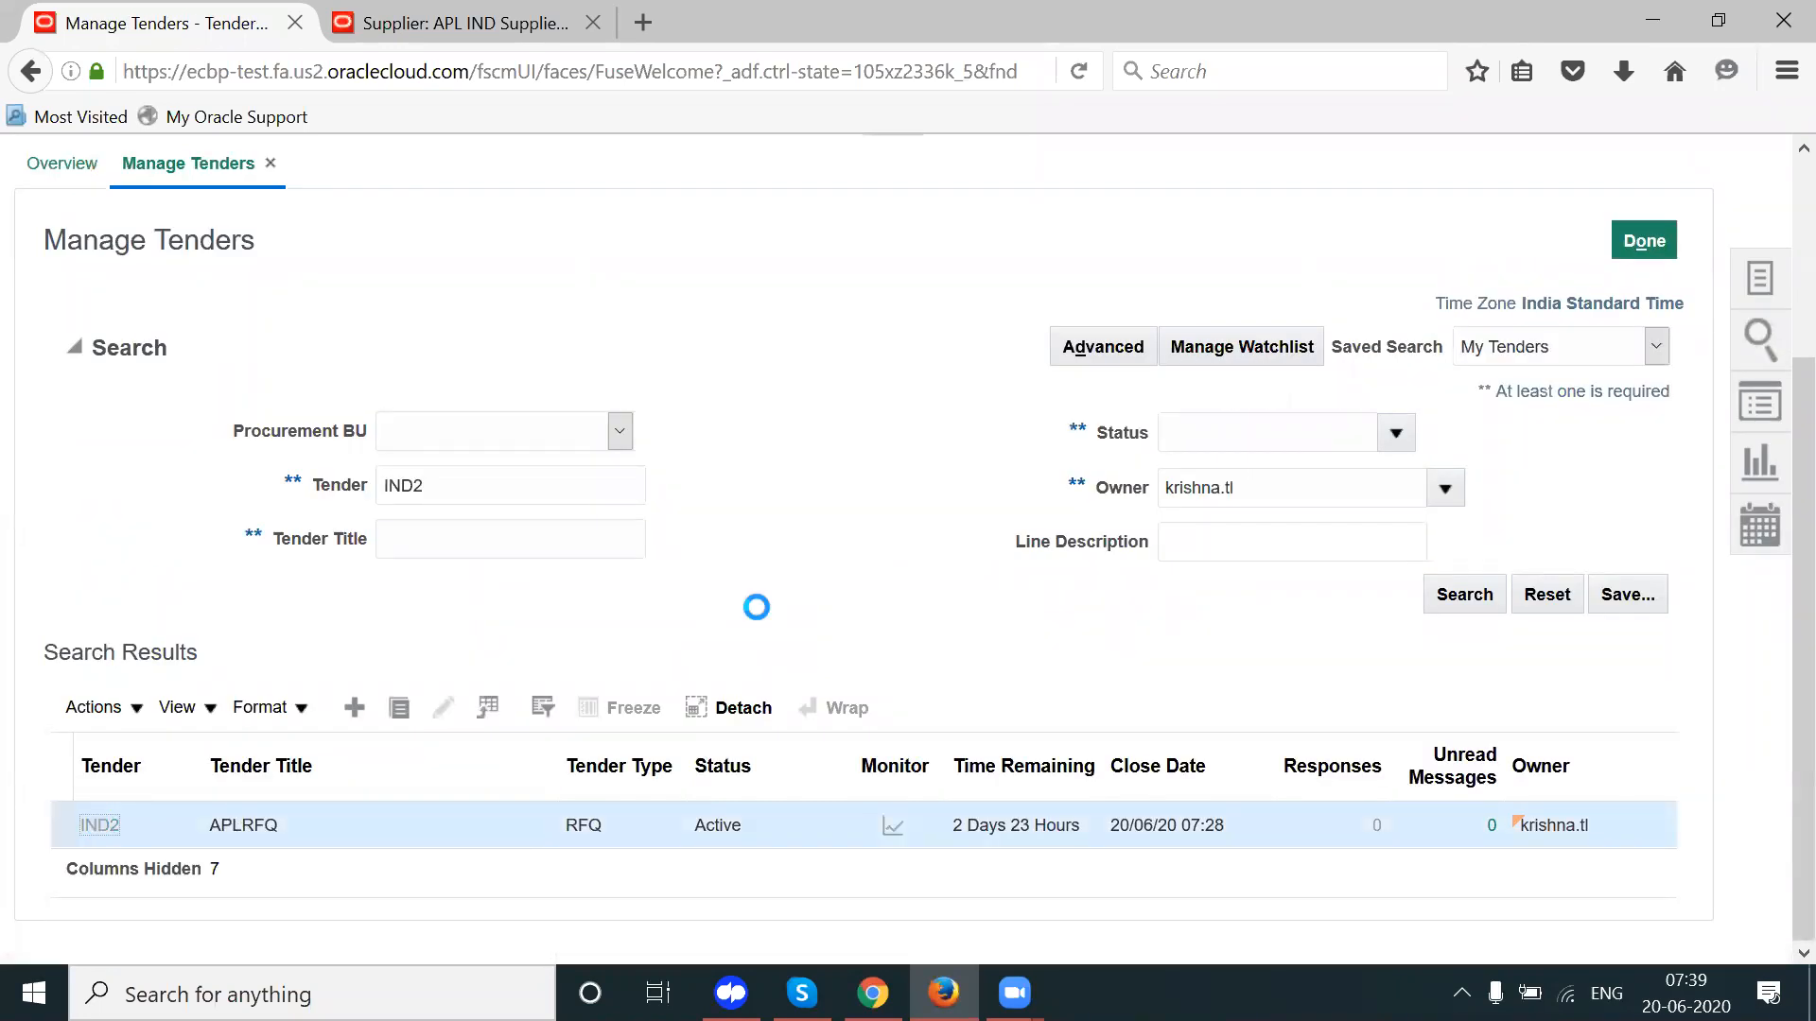
click(1538, 240)
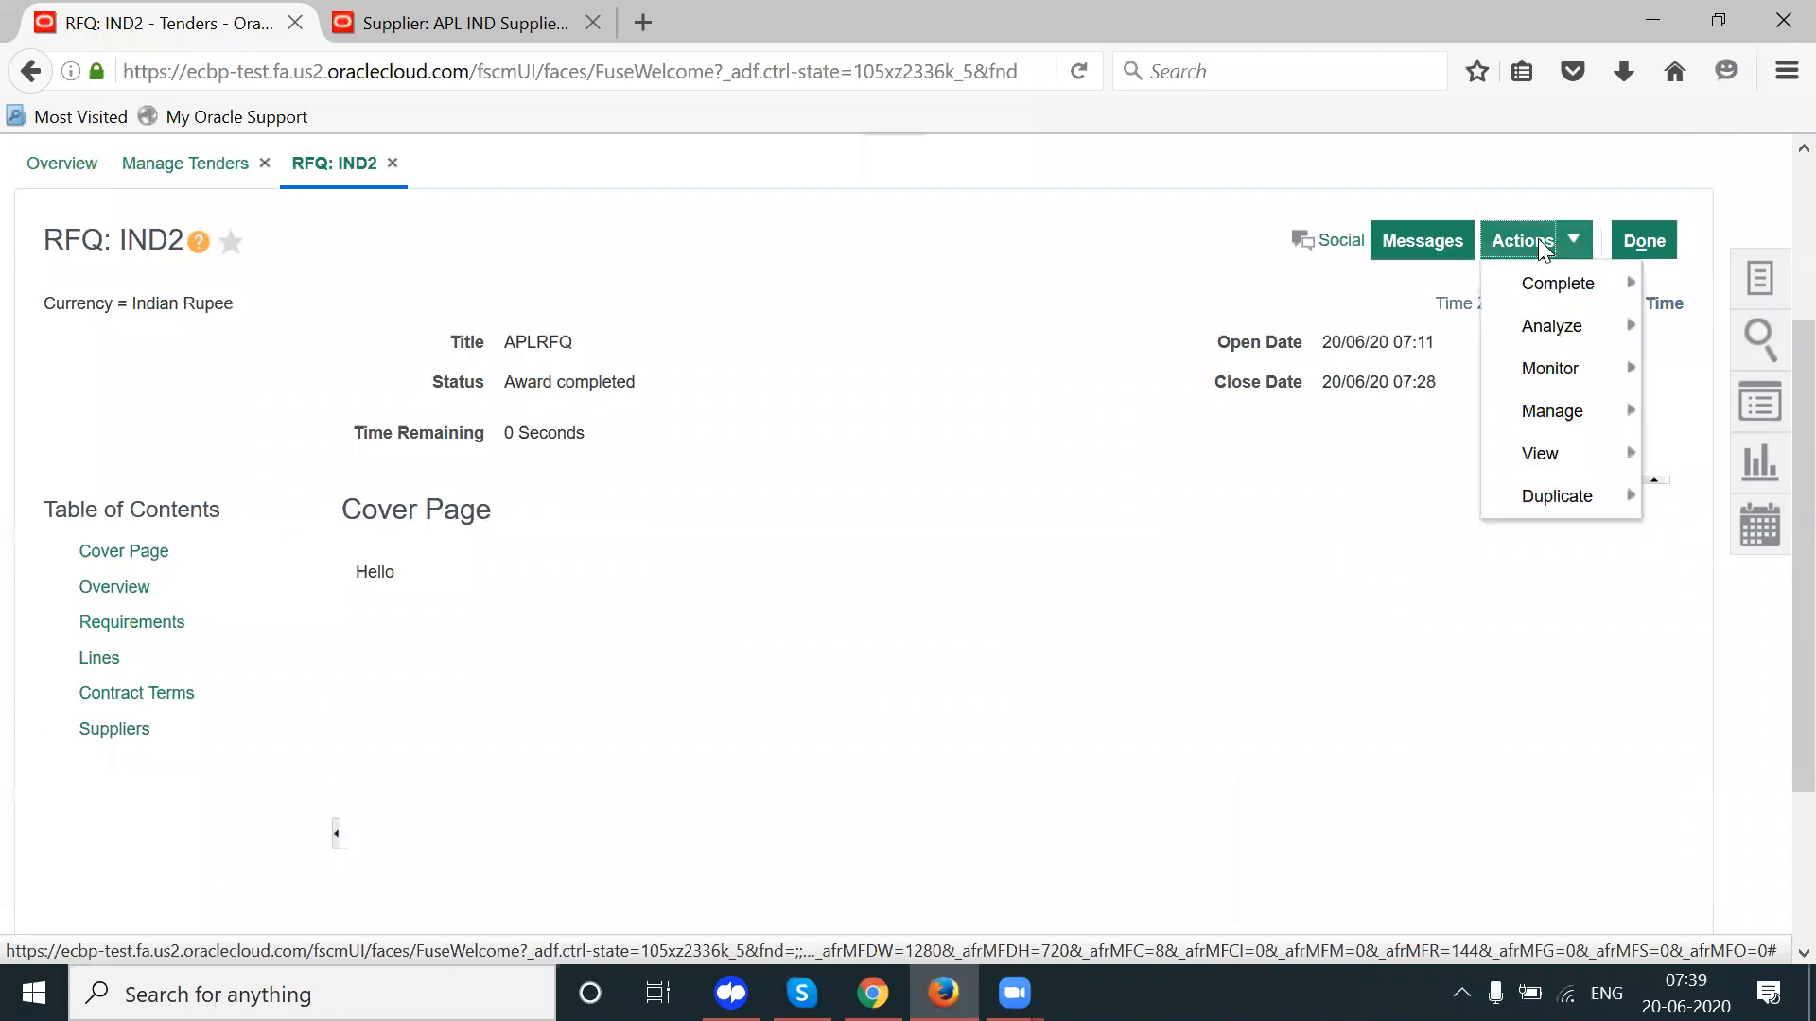
mouse_move(1552, 280)
click(1271, 287)
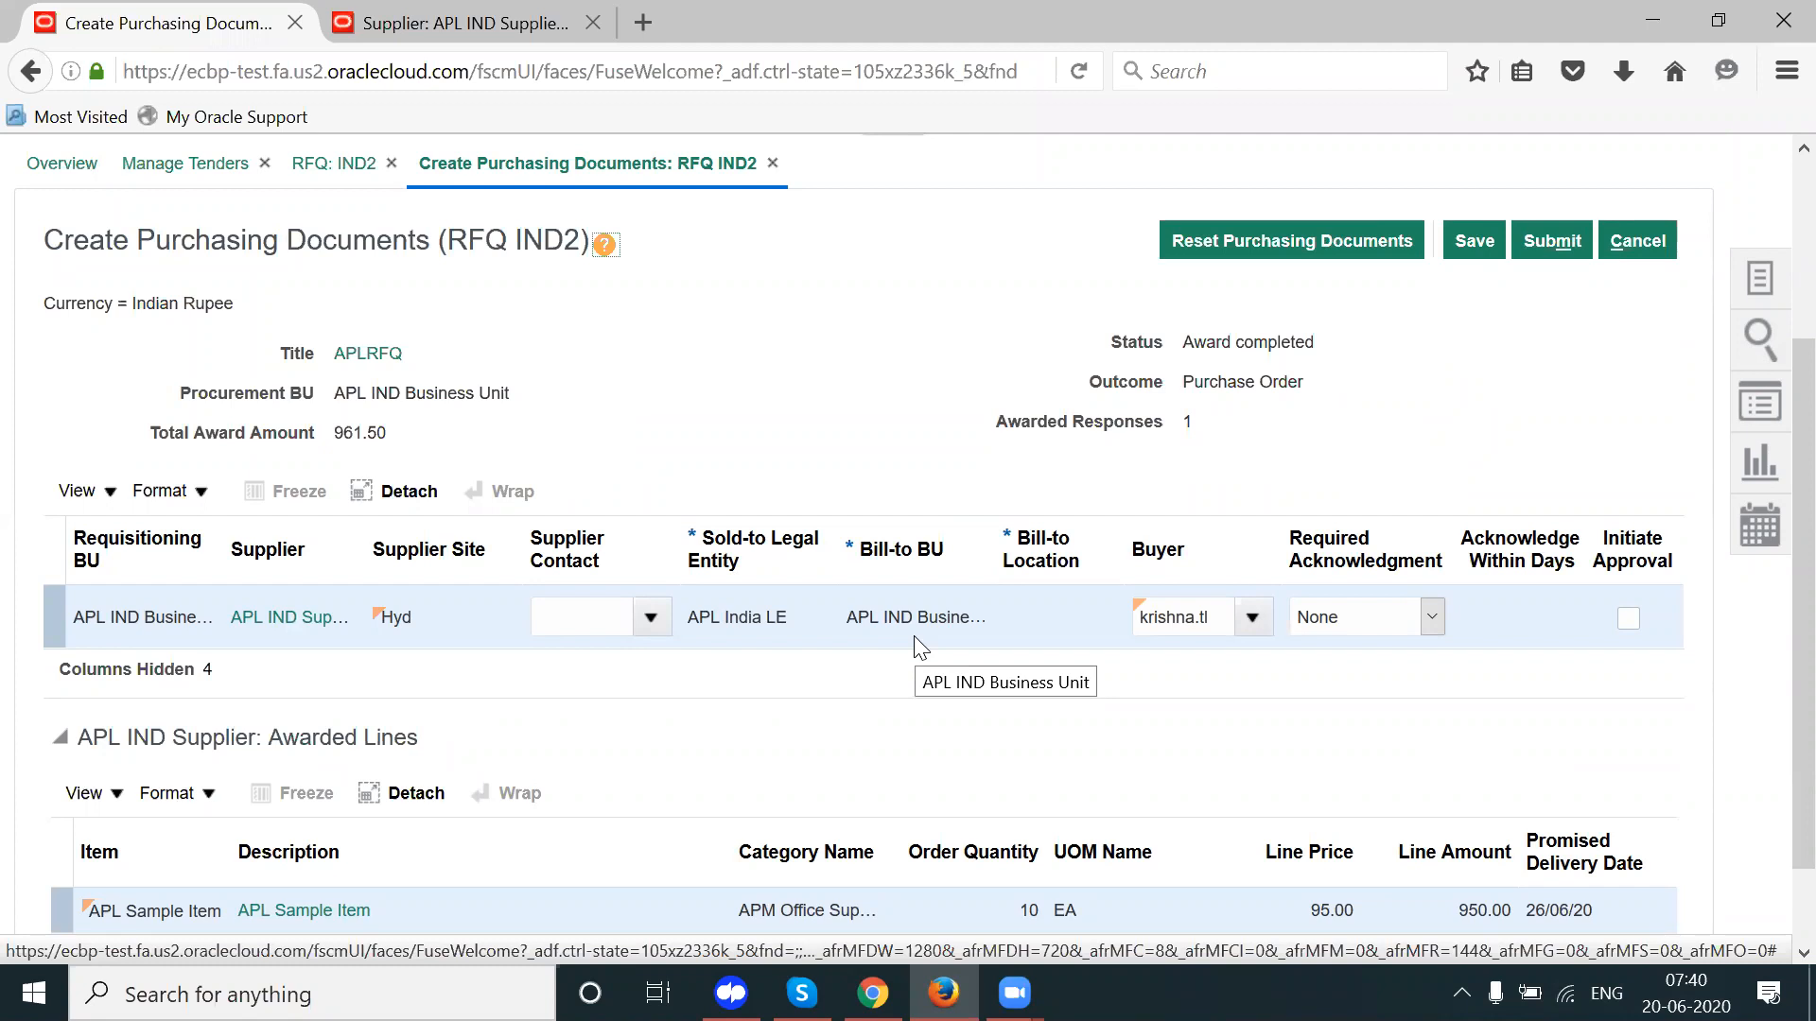
Step: Search supplier contacts by a name term, finding no match
click(648, 616)
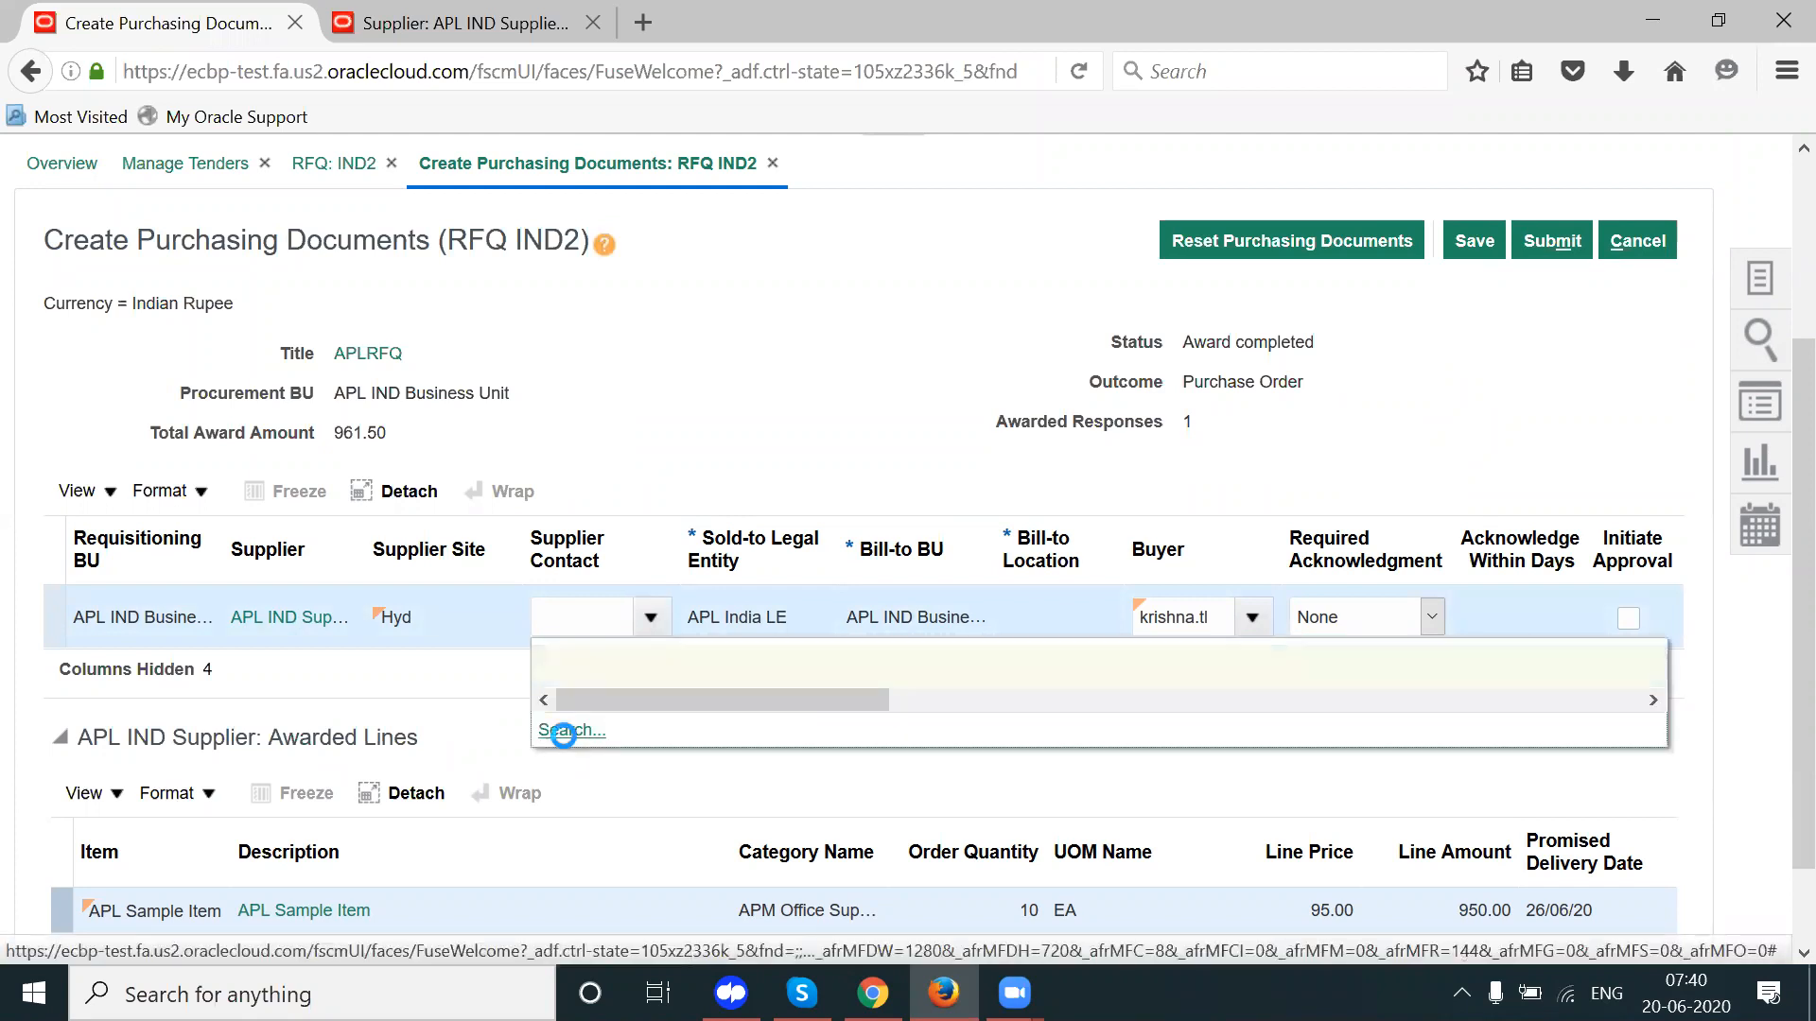
click(566, 731)
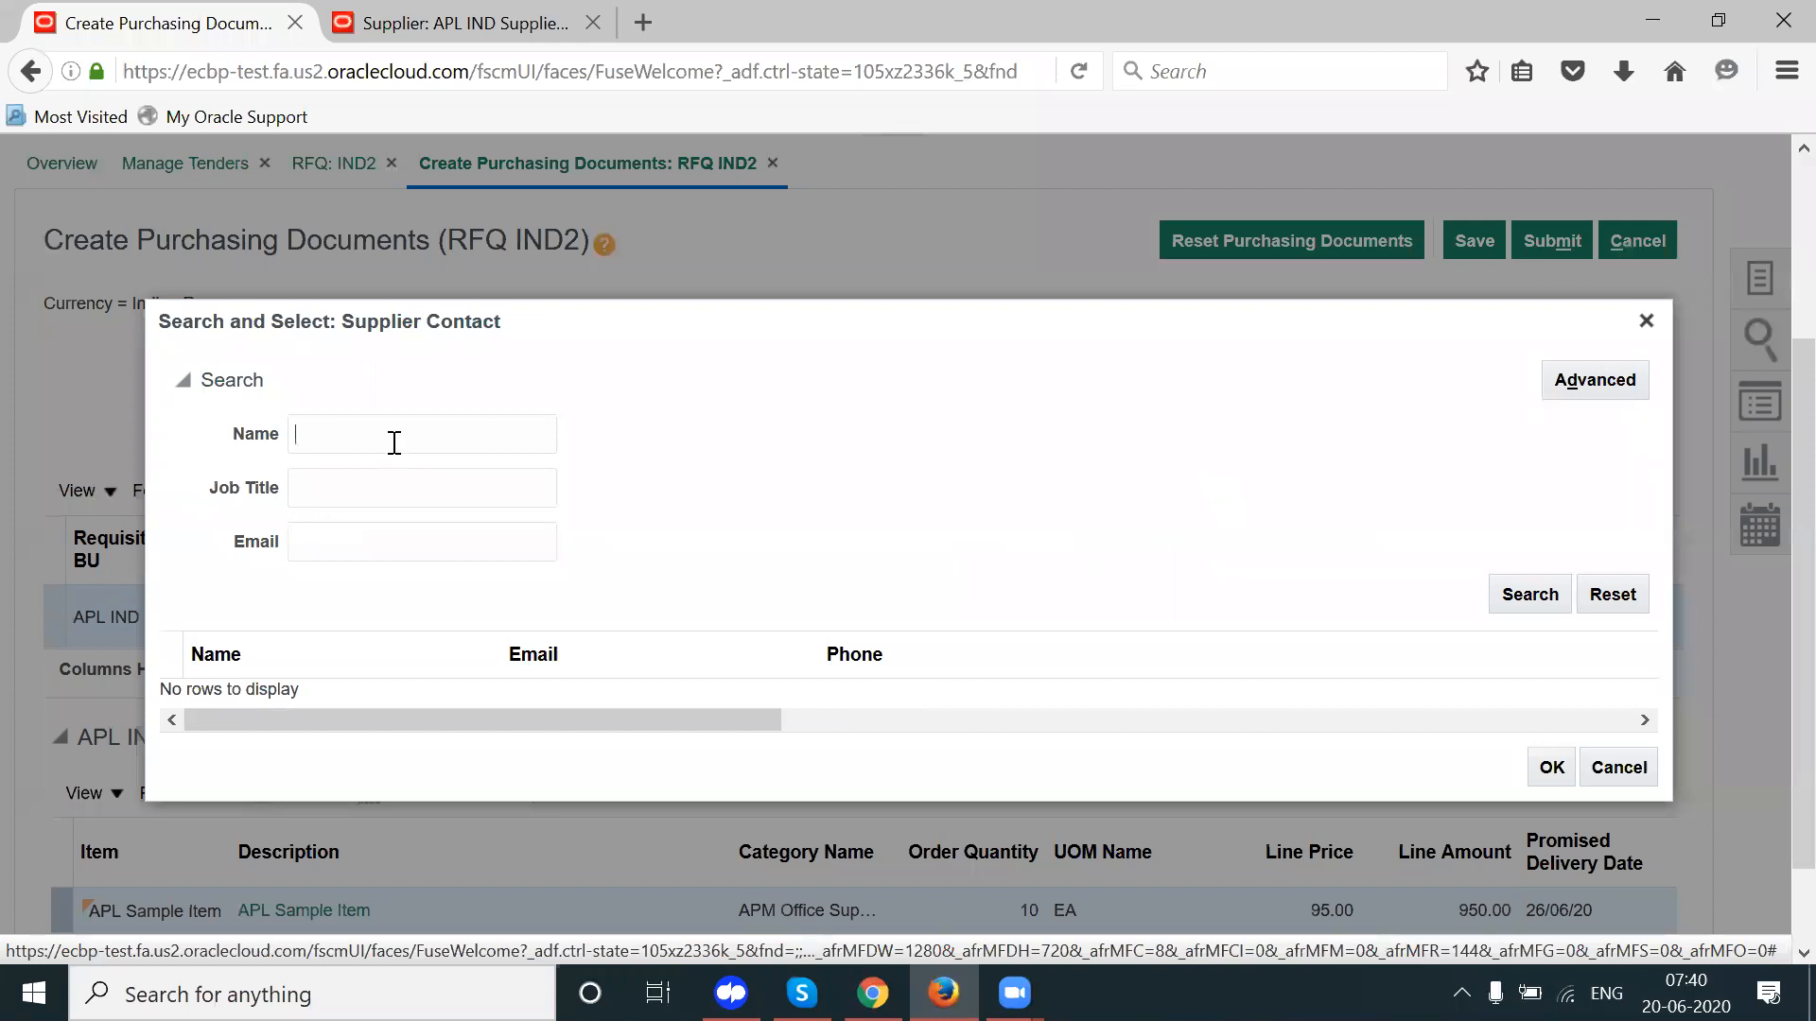
text(KR)
key(Return)
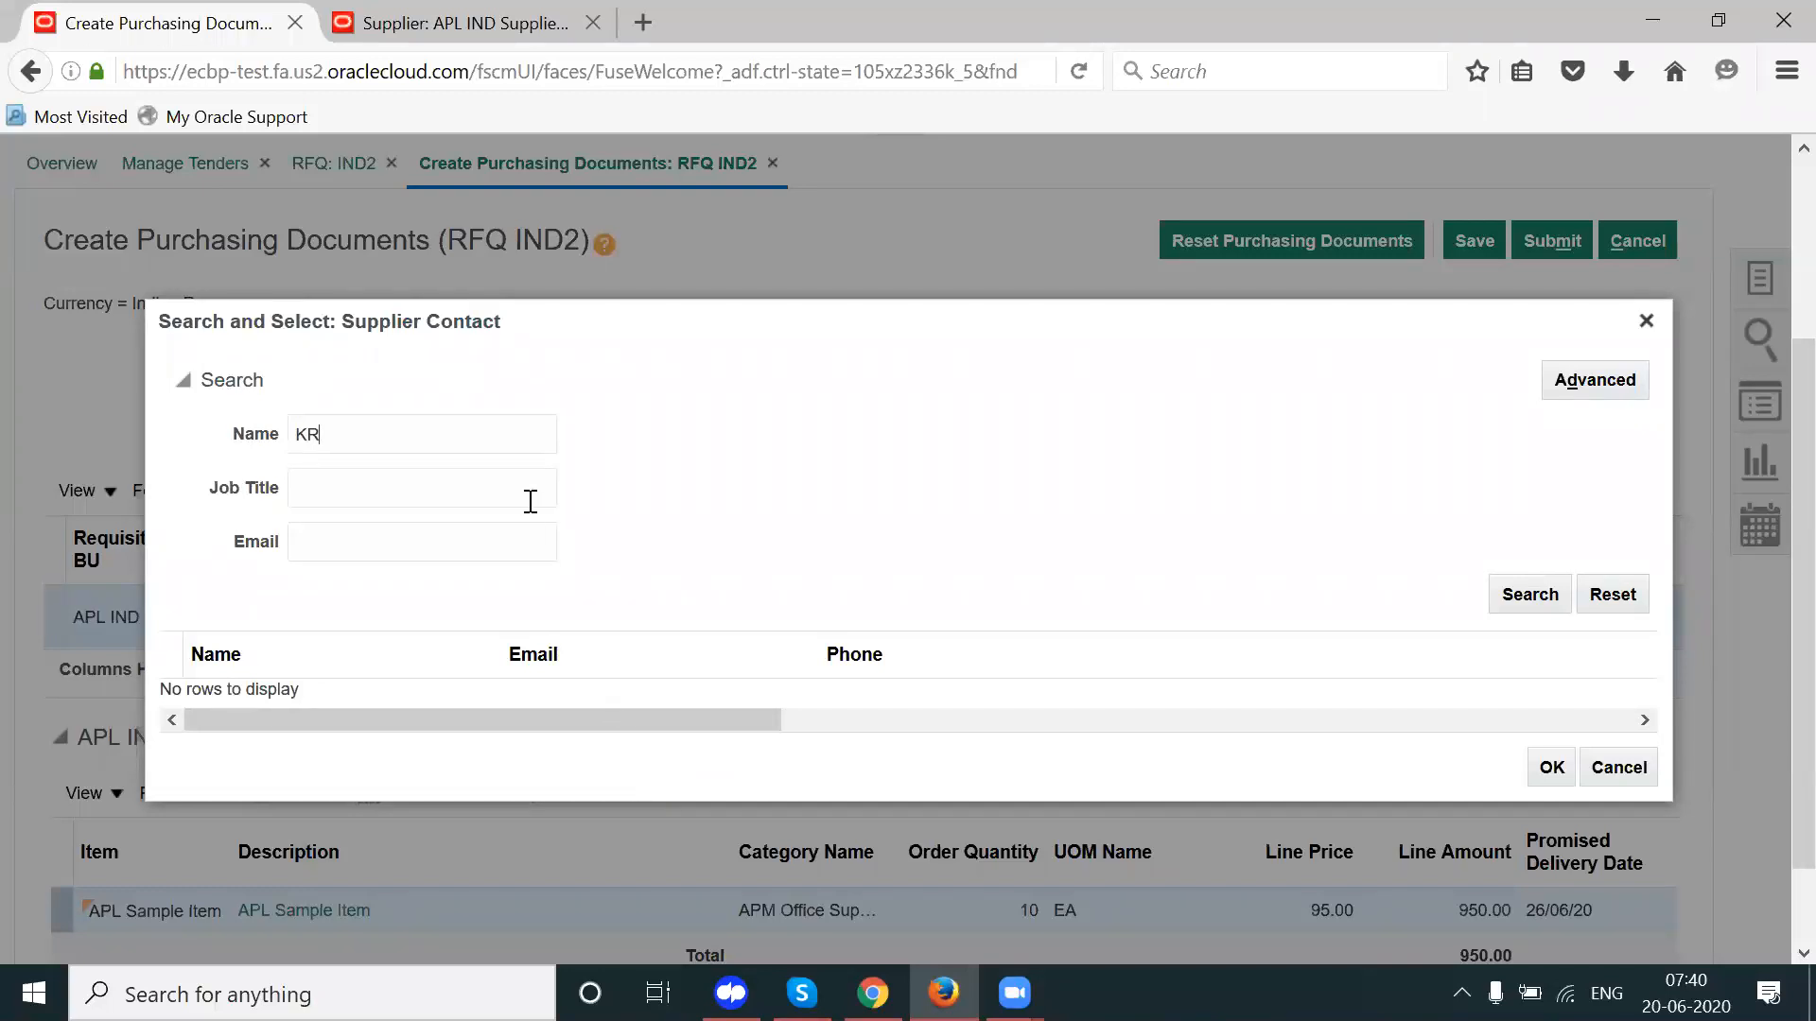
click(1541, 592)
click(387, 439)
double_click(388, 439)
key(BackSpace)
Step: Search contacts by the contact's e-mail, then close the search and reset the purchasing documents
click(357, 547)
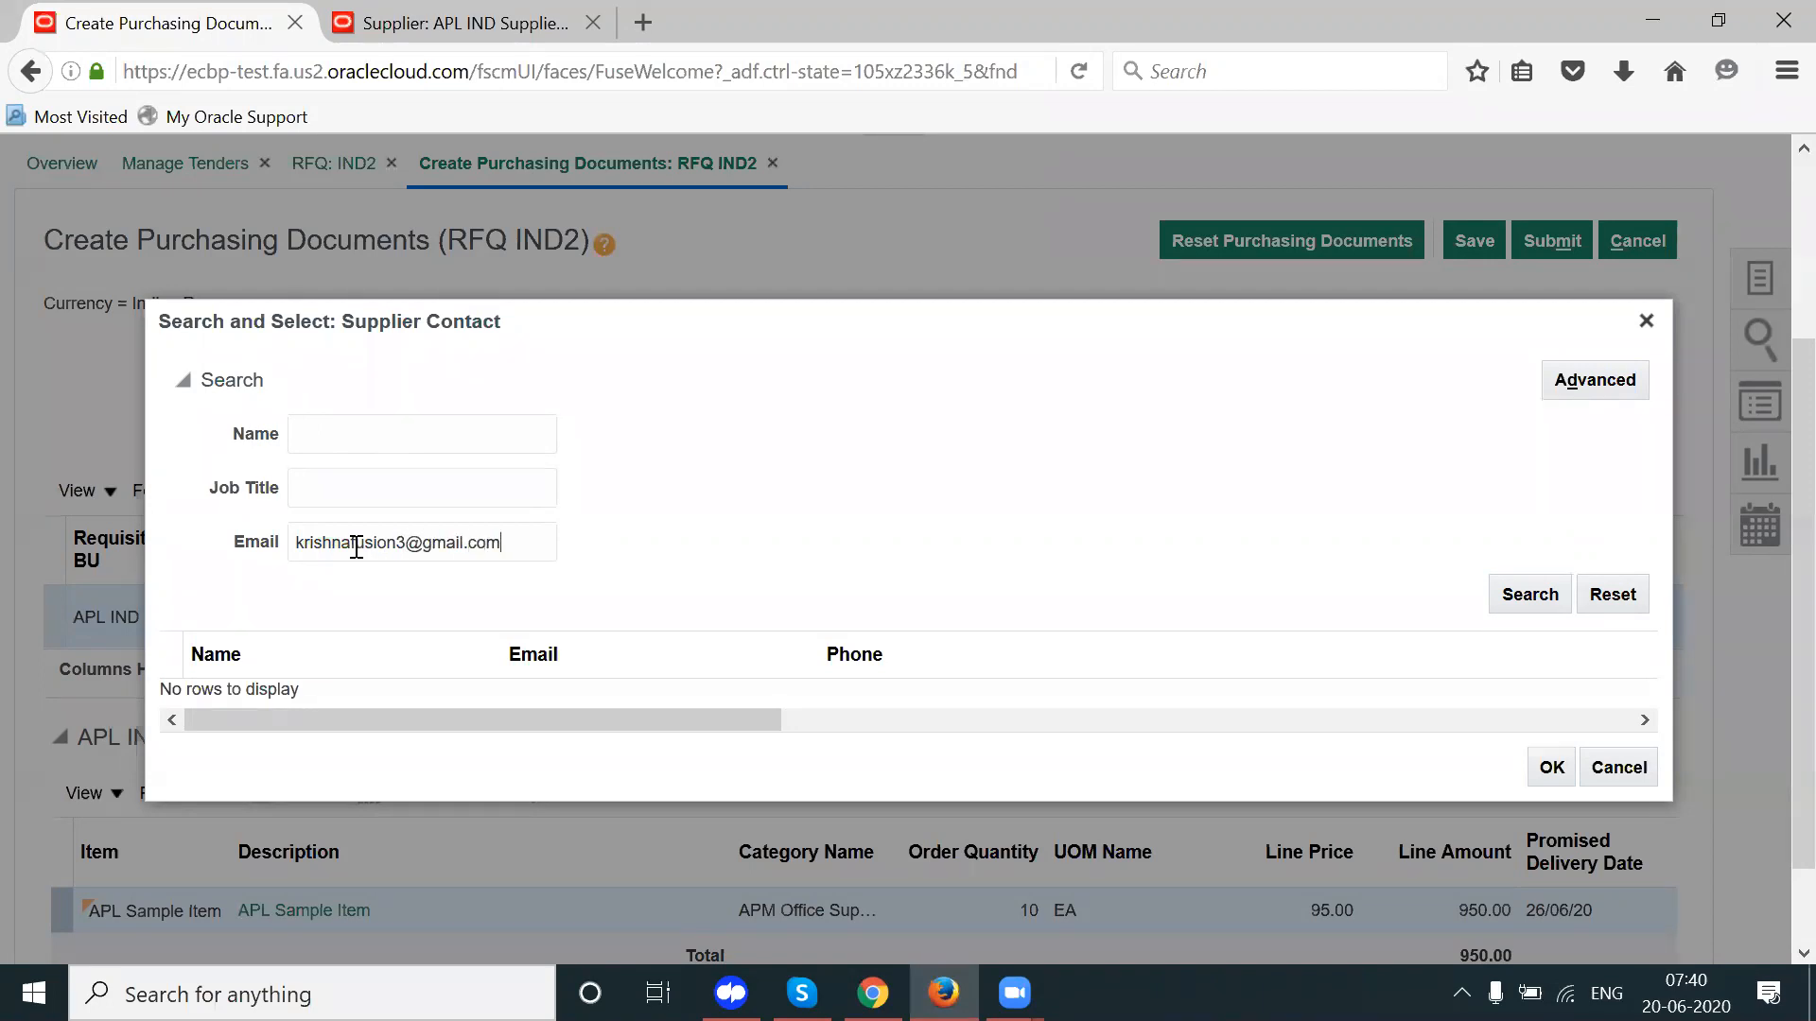
click(1499, 603)
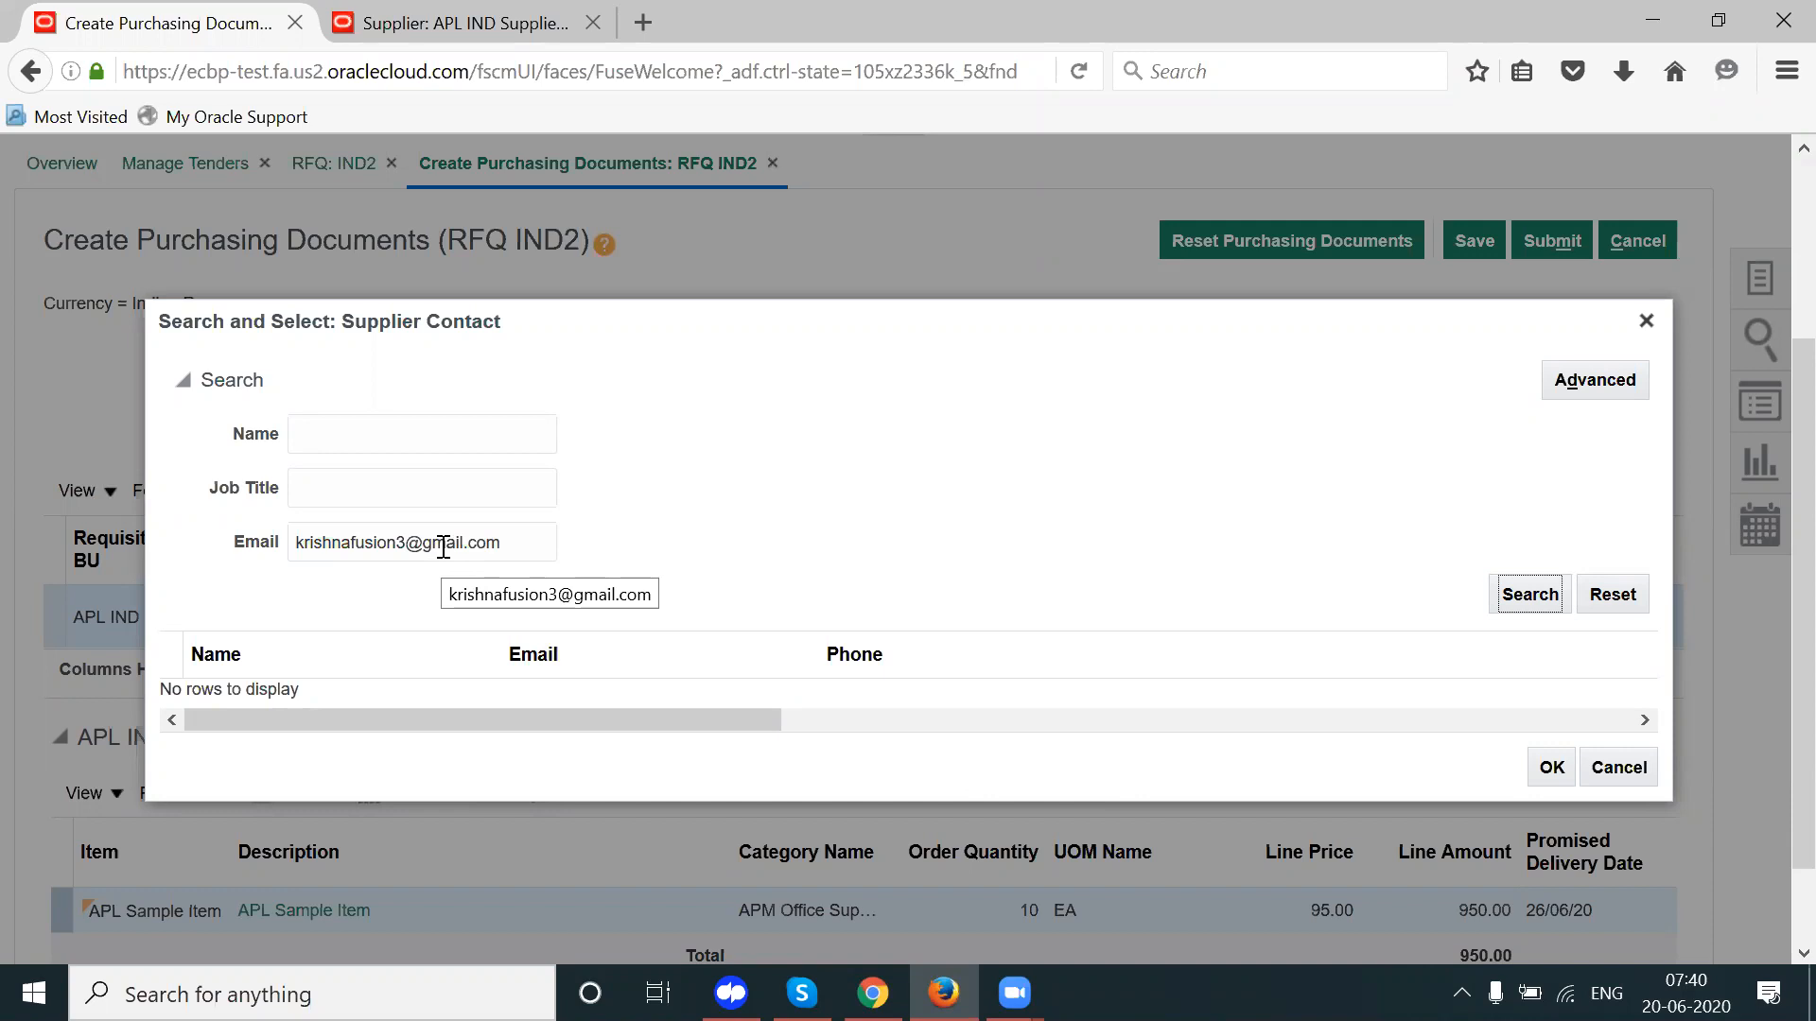
click(1647, 322)
click(1363, 245)
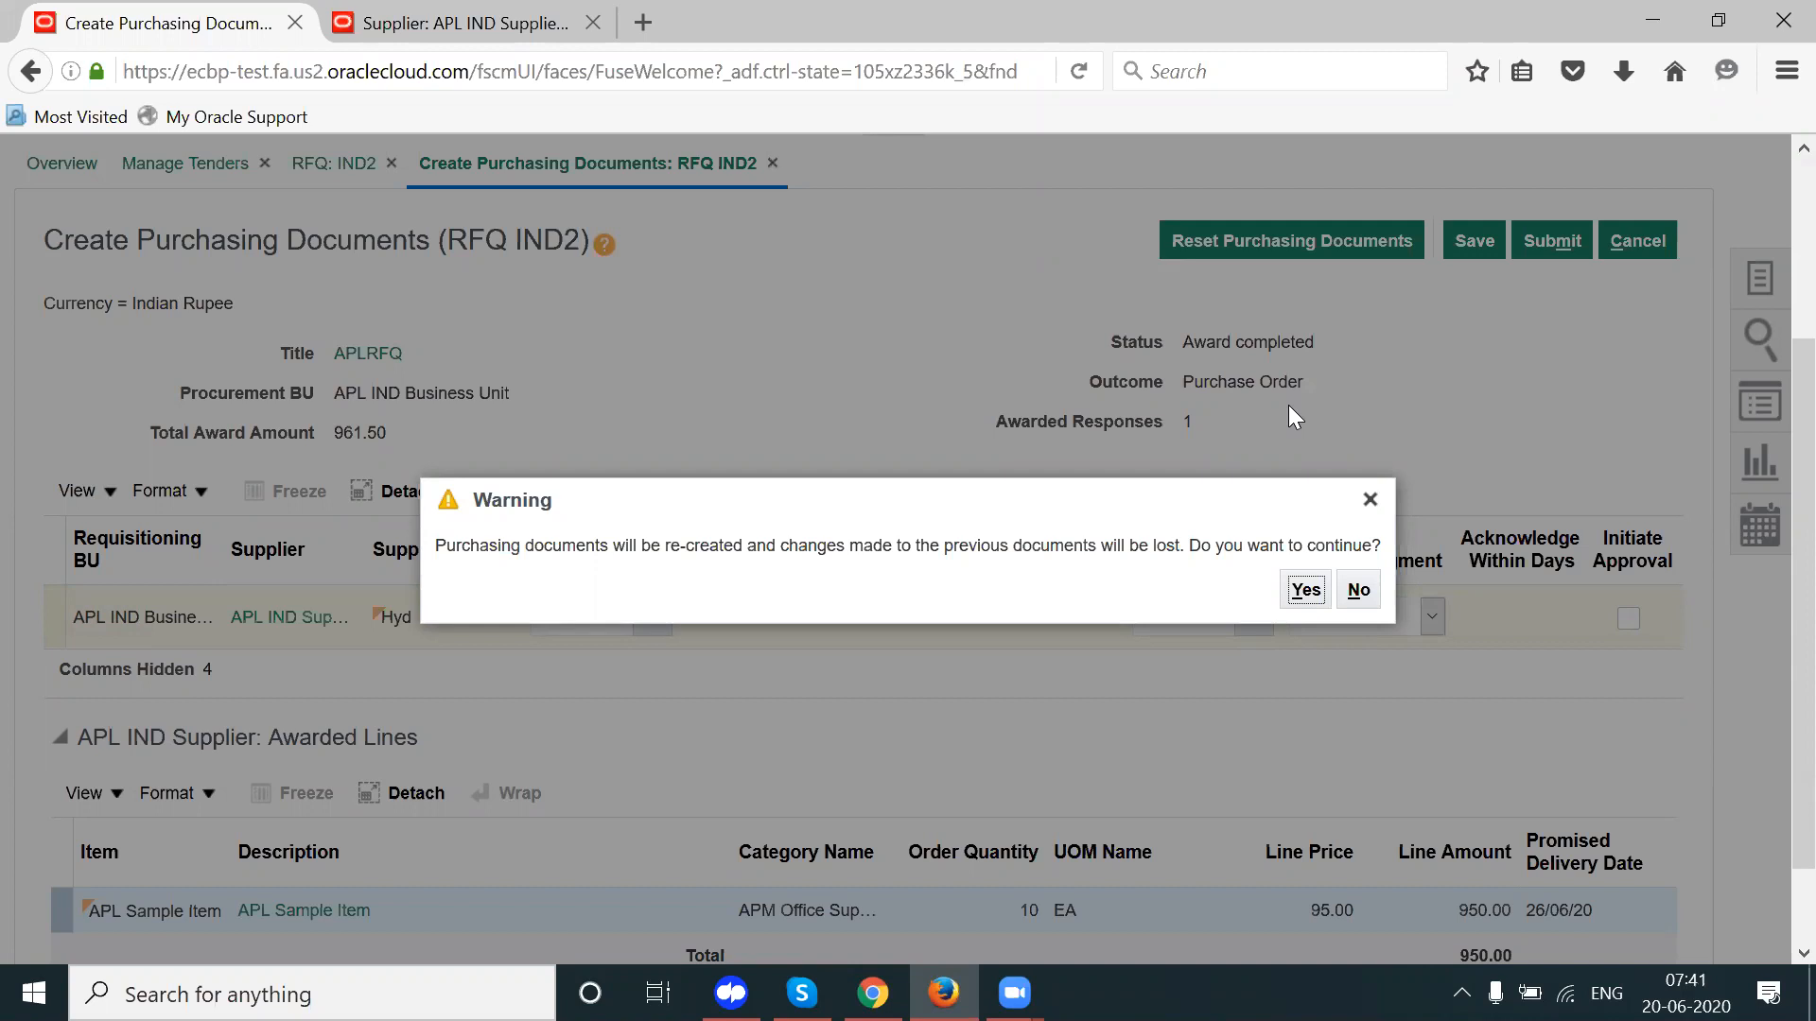
Step: Confirm re-creation with supplier site Hyd and verify the HYDERABAD bill-to location
click(1305, 589)
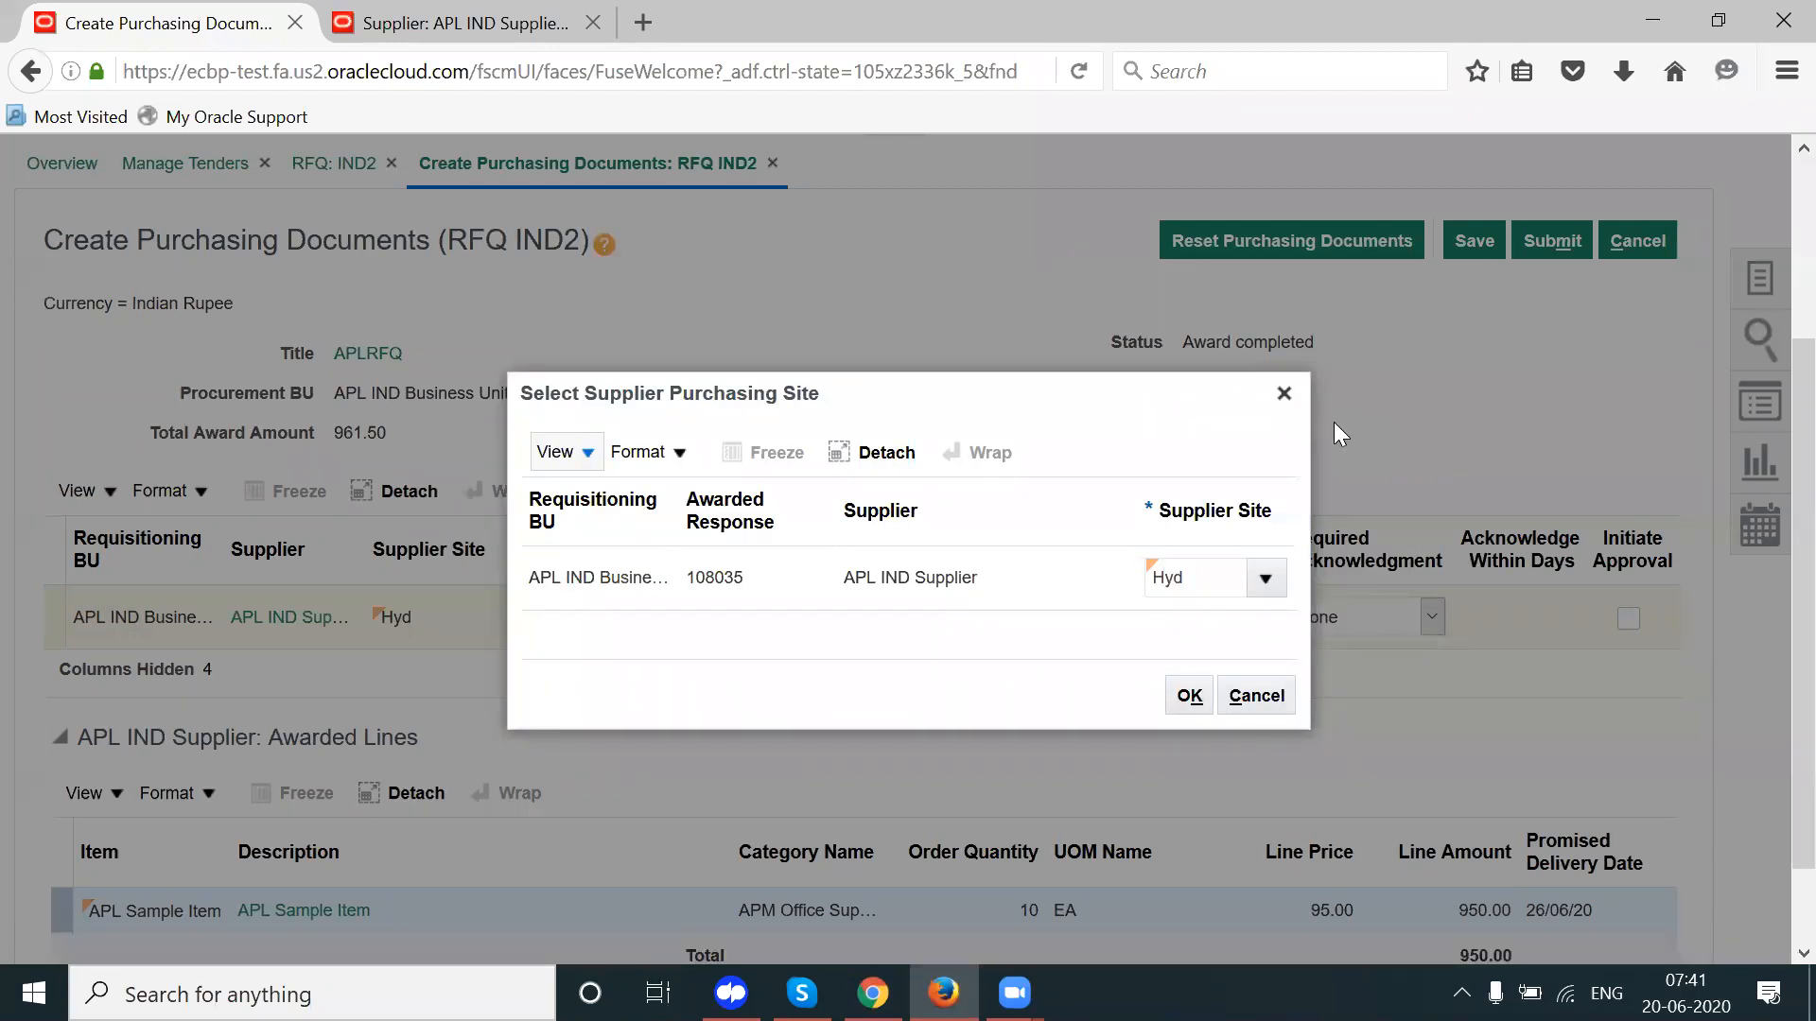
click(1264, 577)
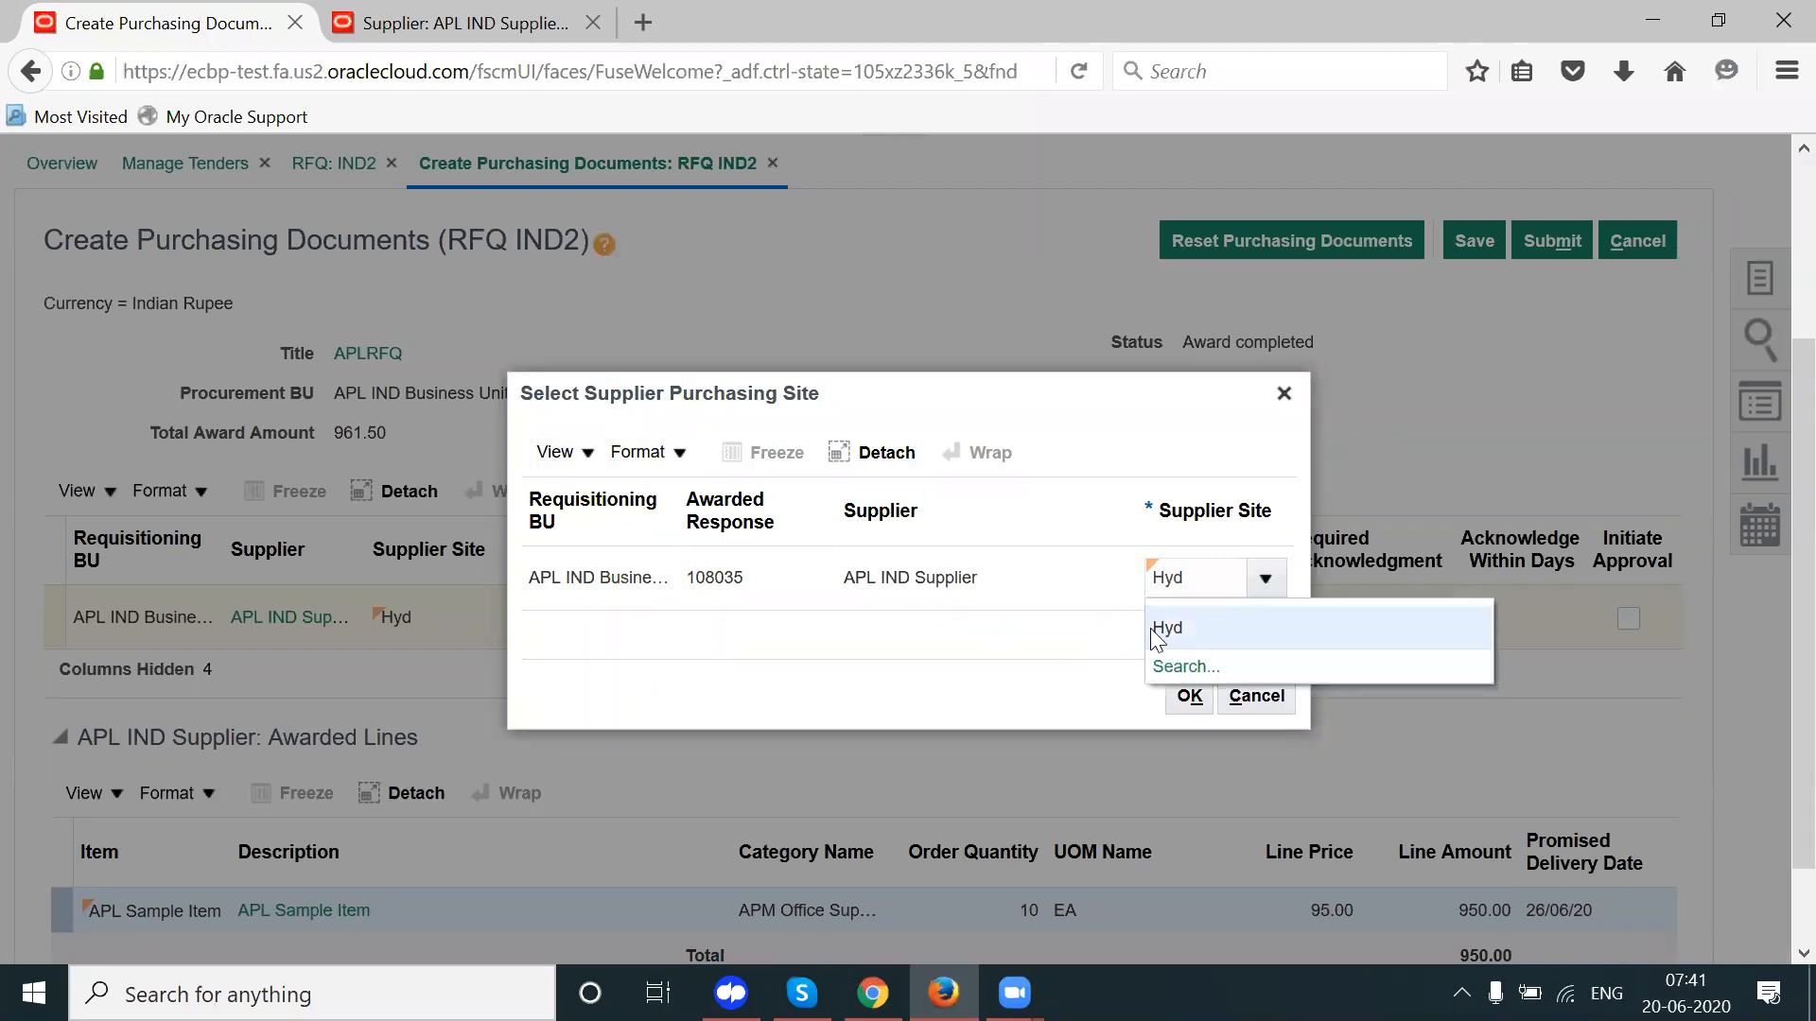
click(1161, 626)
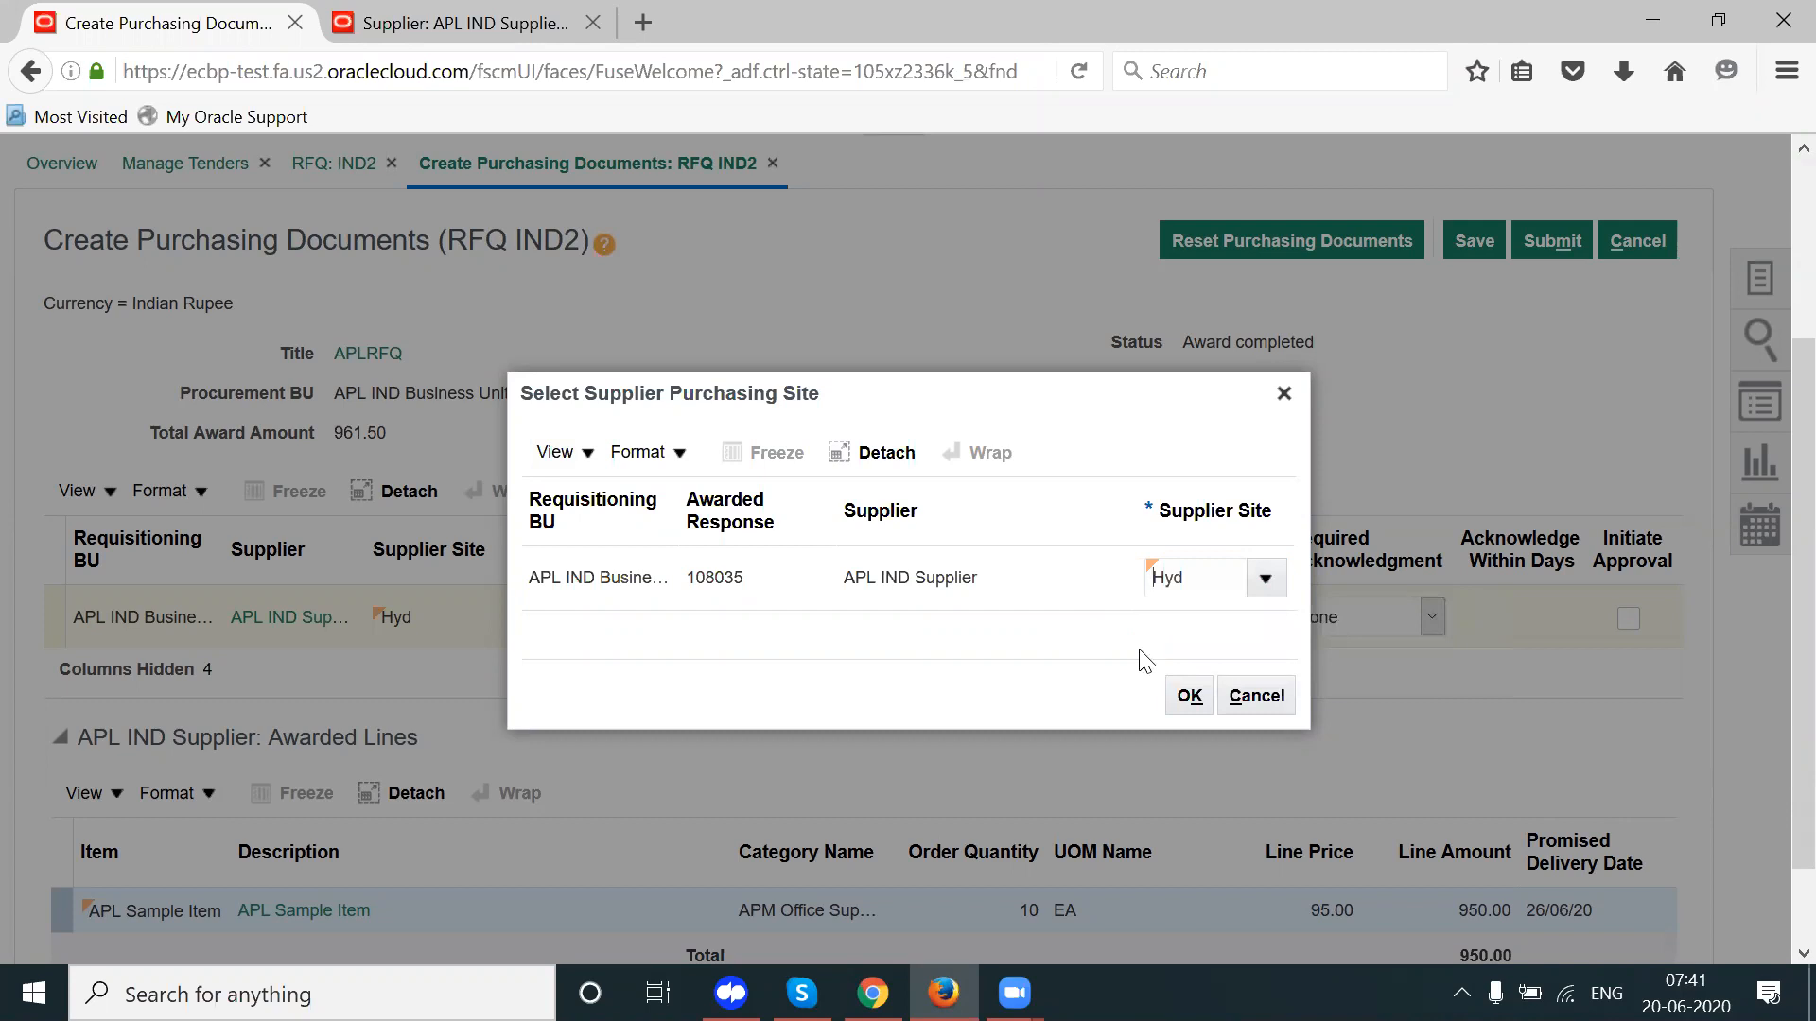
click(1188, 695)
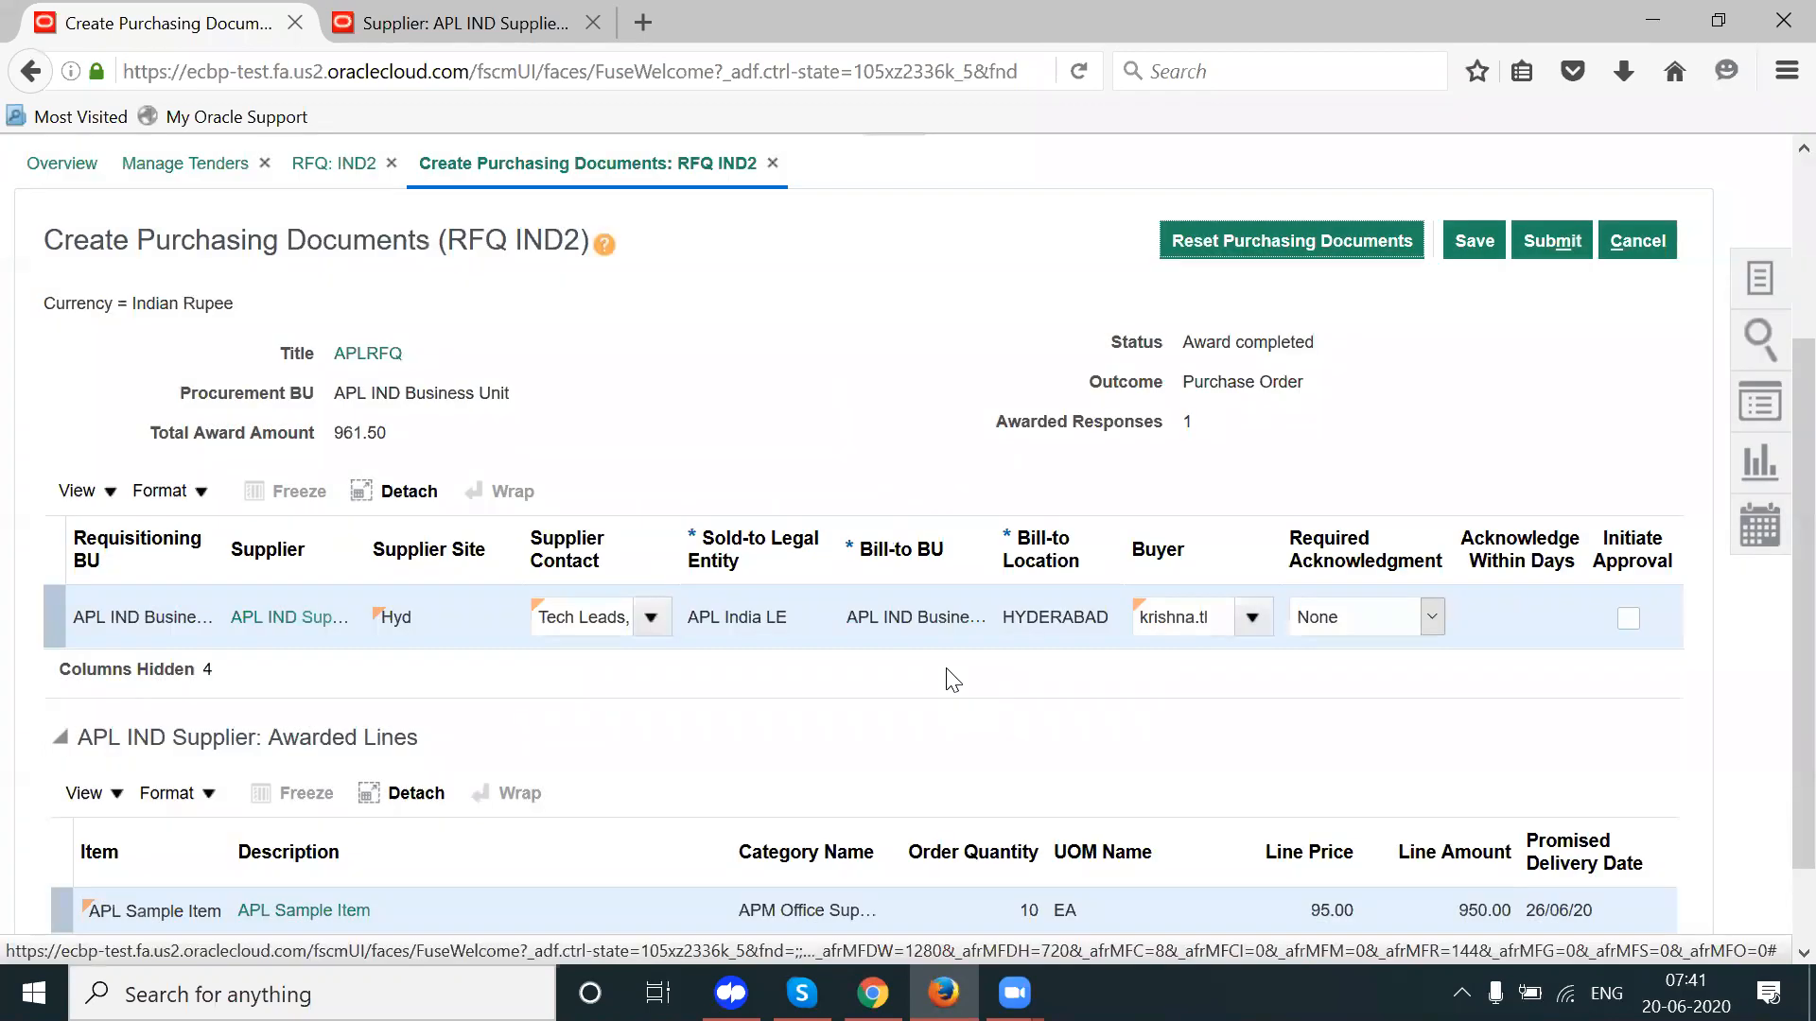
click(1042, 626)
double_click(1043, 624)
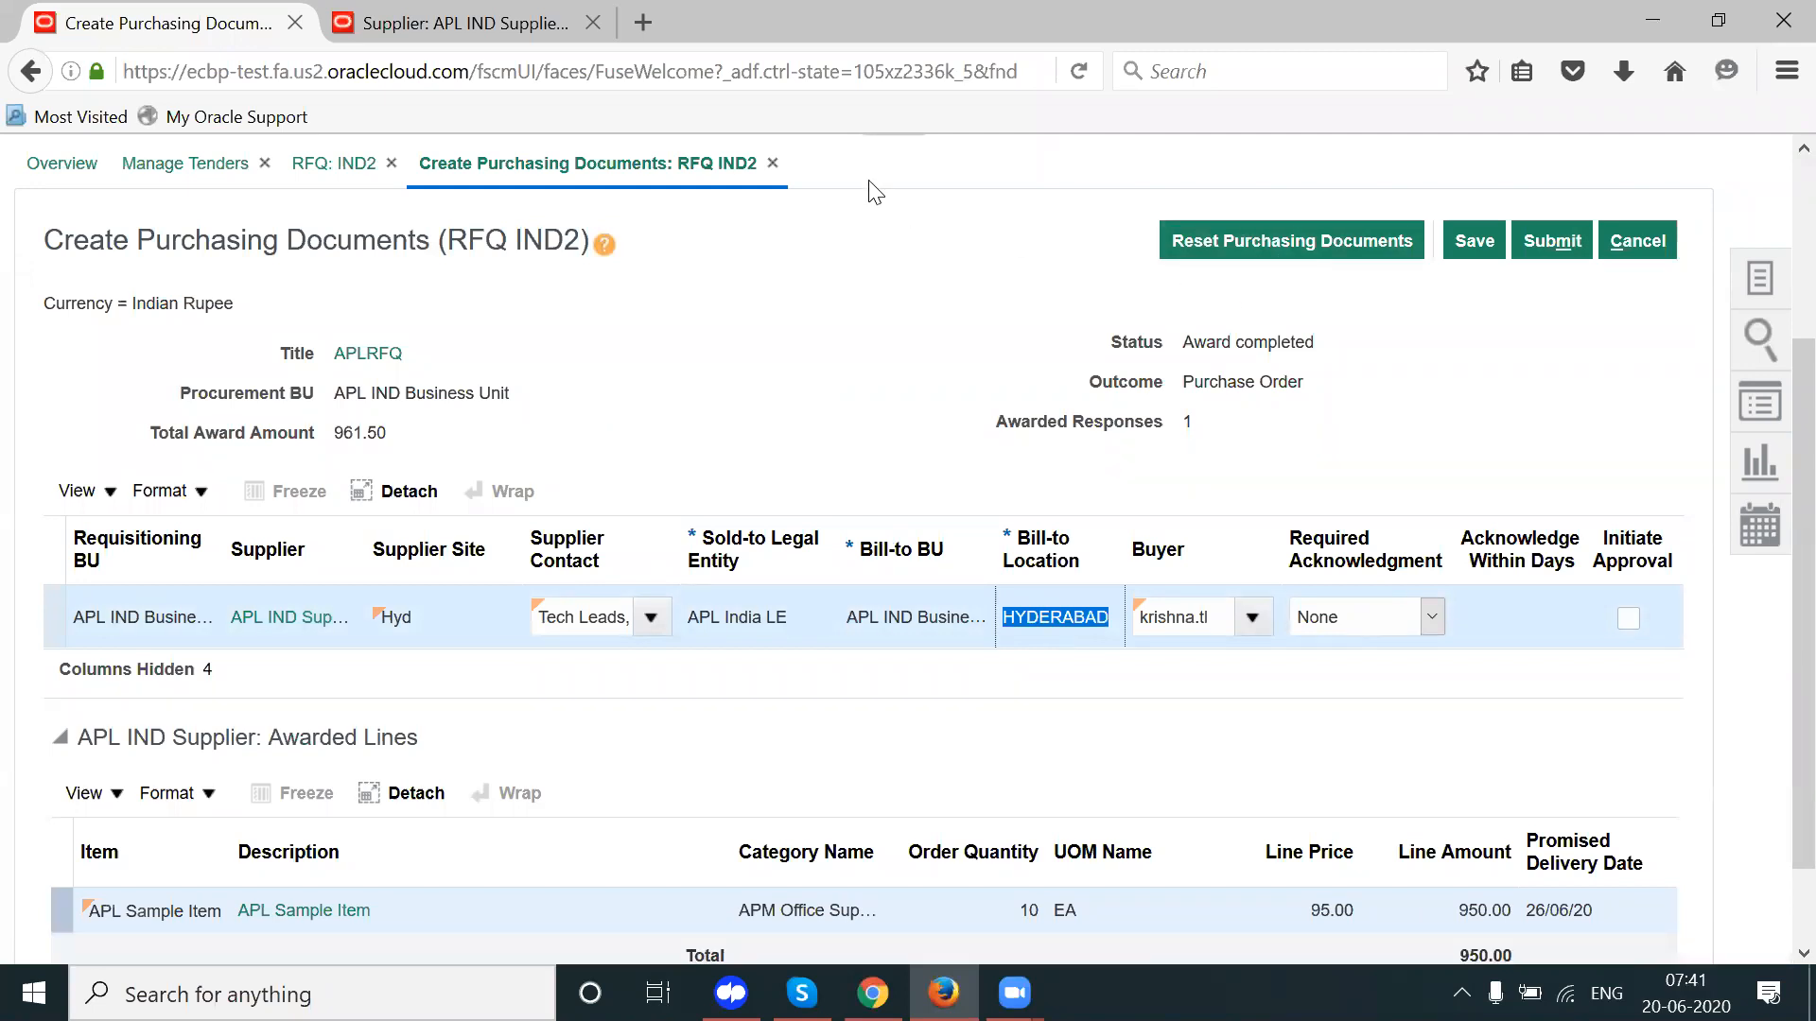
click(537, 27)
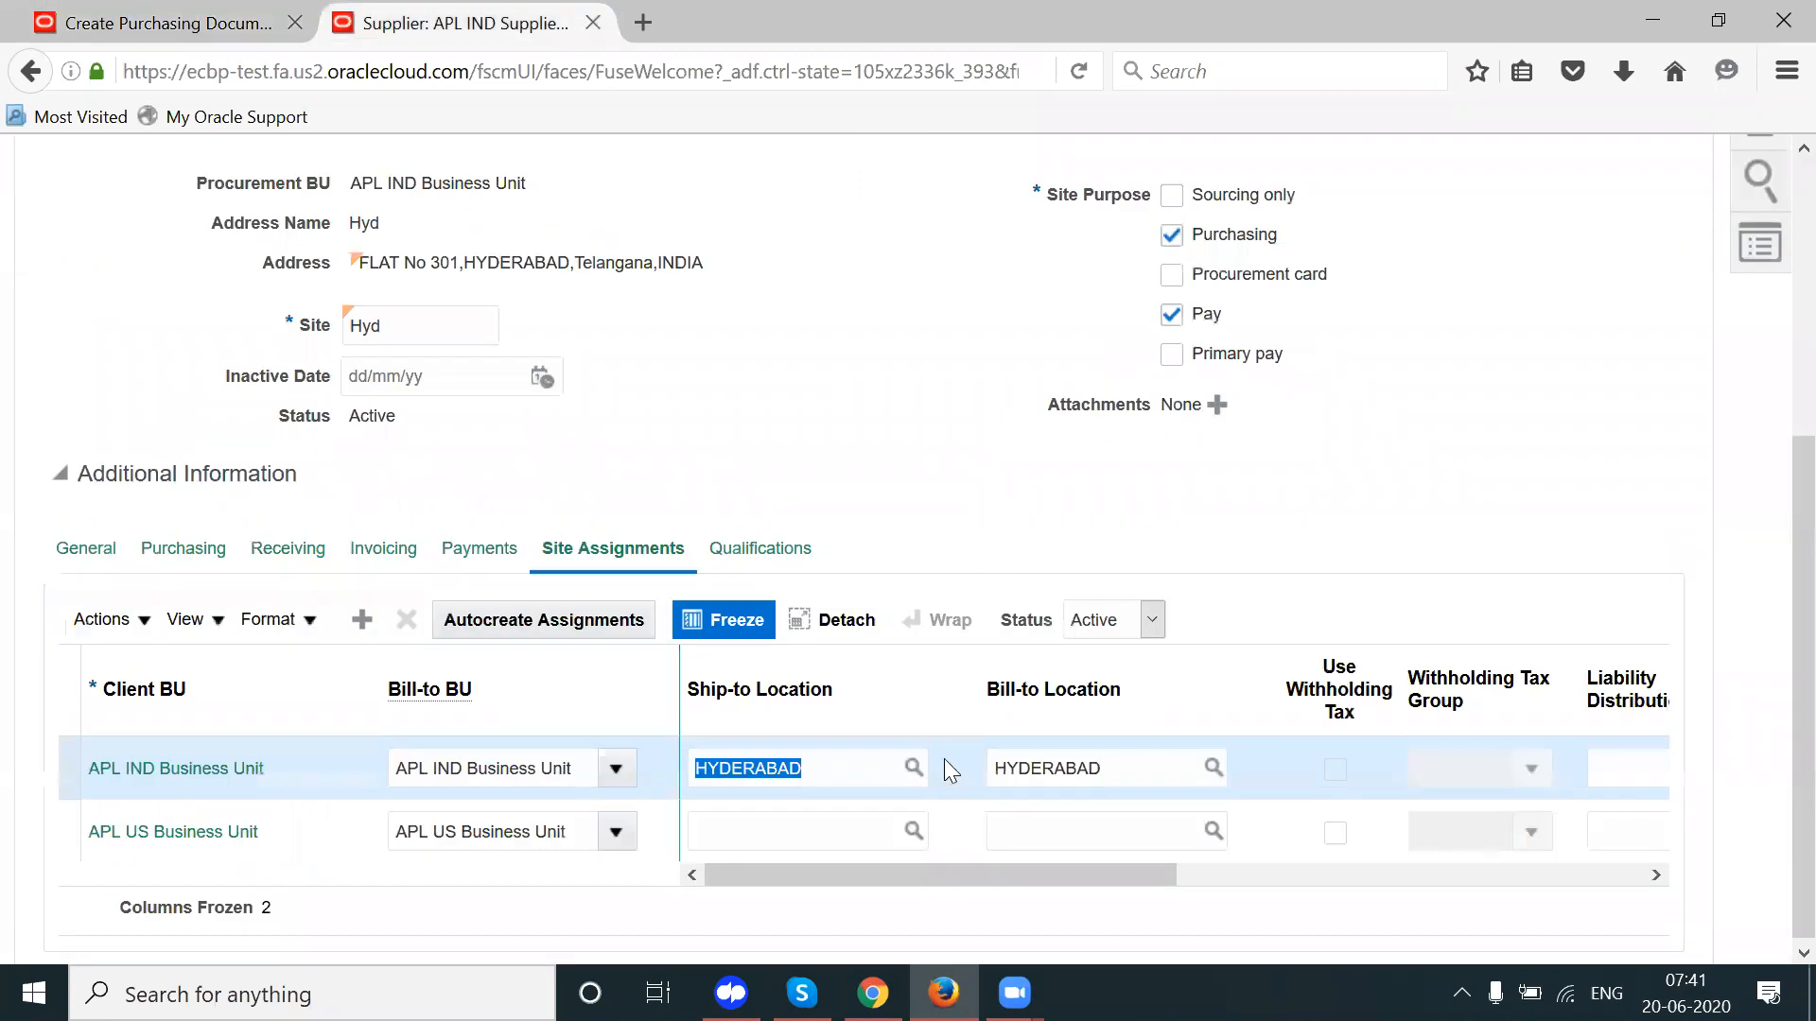
click(1121, 768)
double_click(1121, 768)
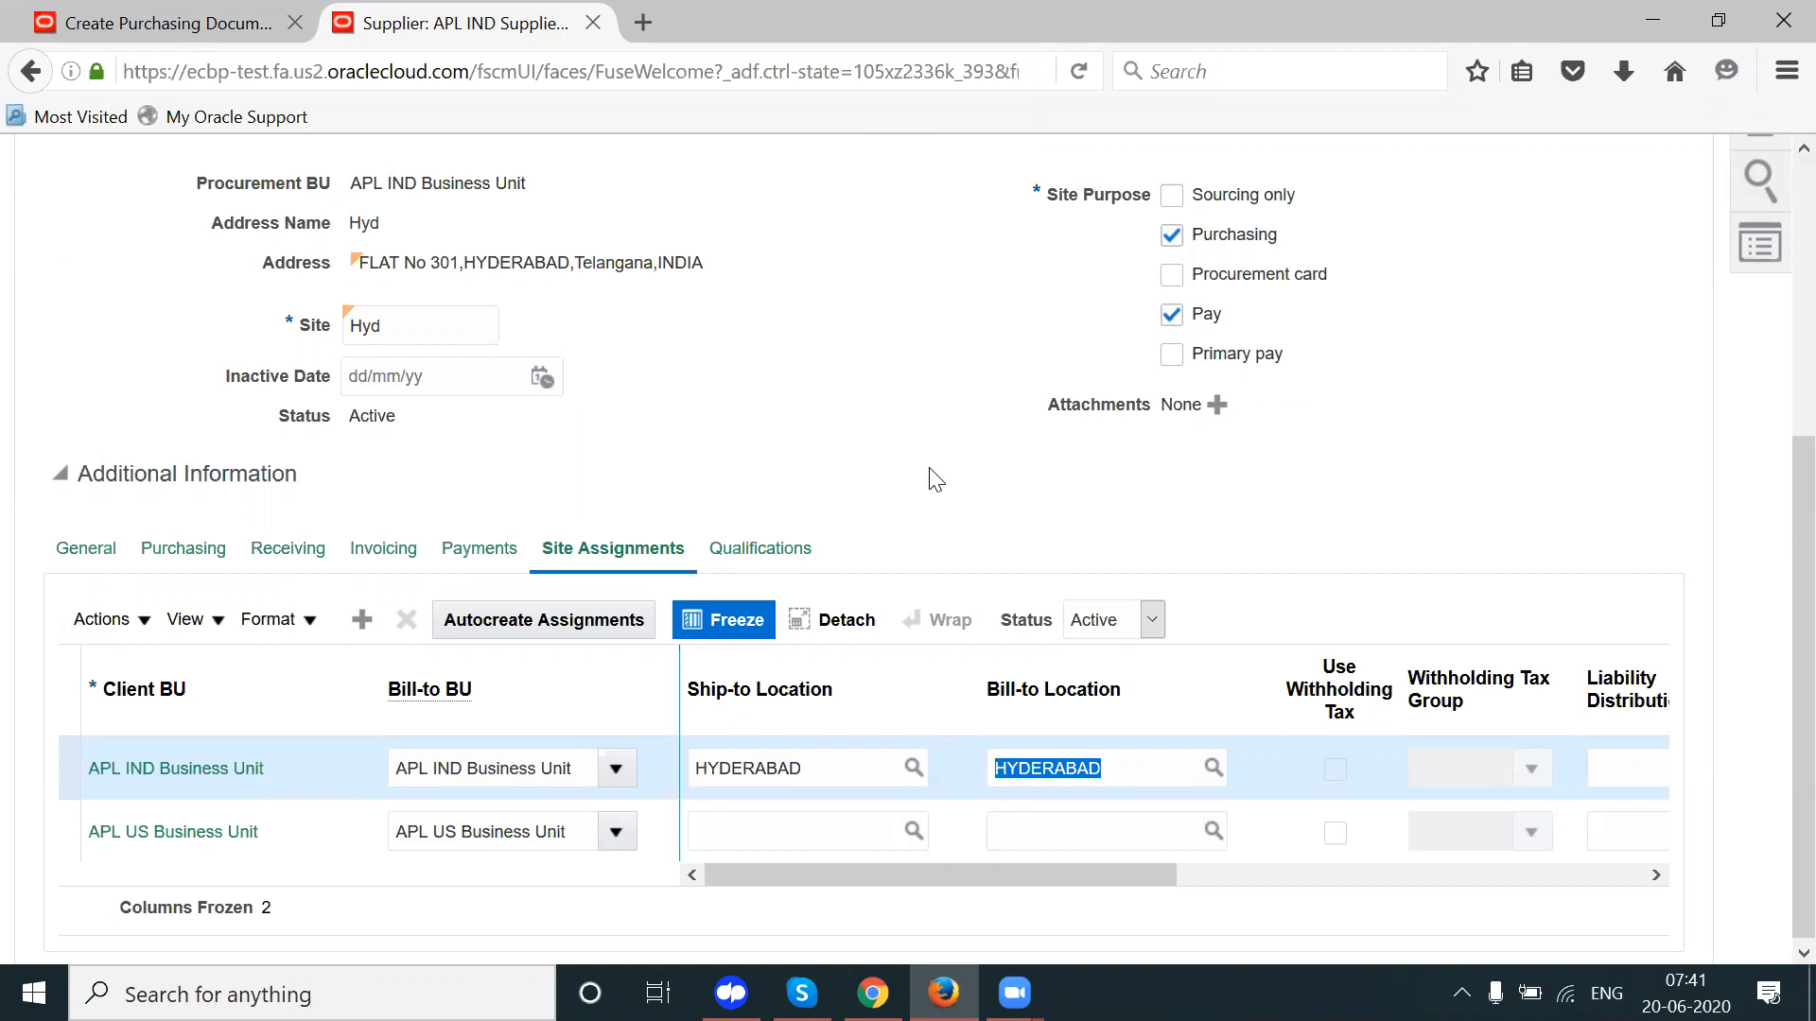
click(792, 767)
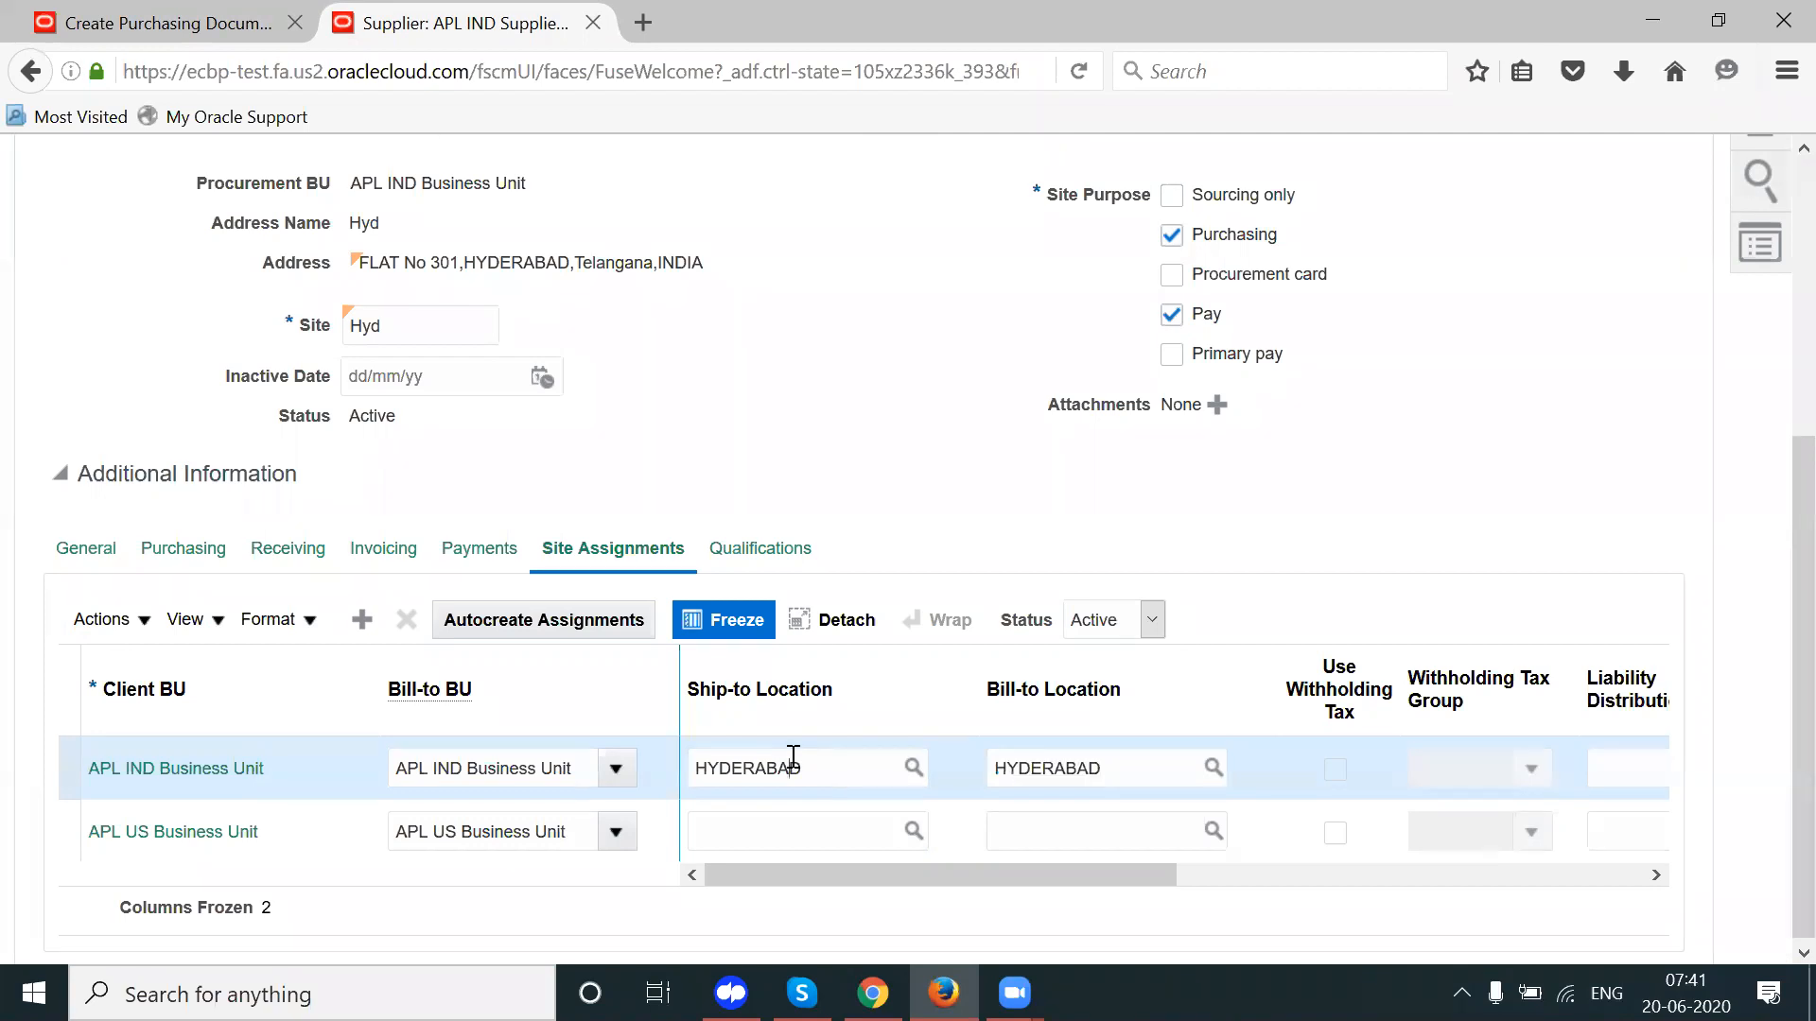
double_click(792, 766)
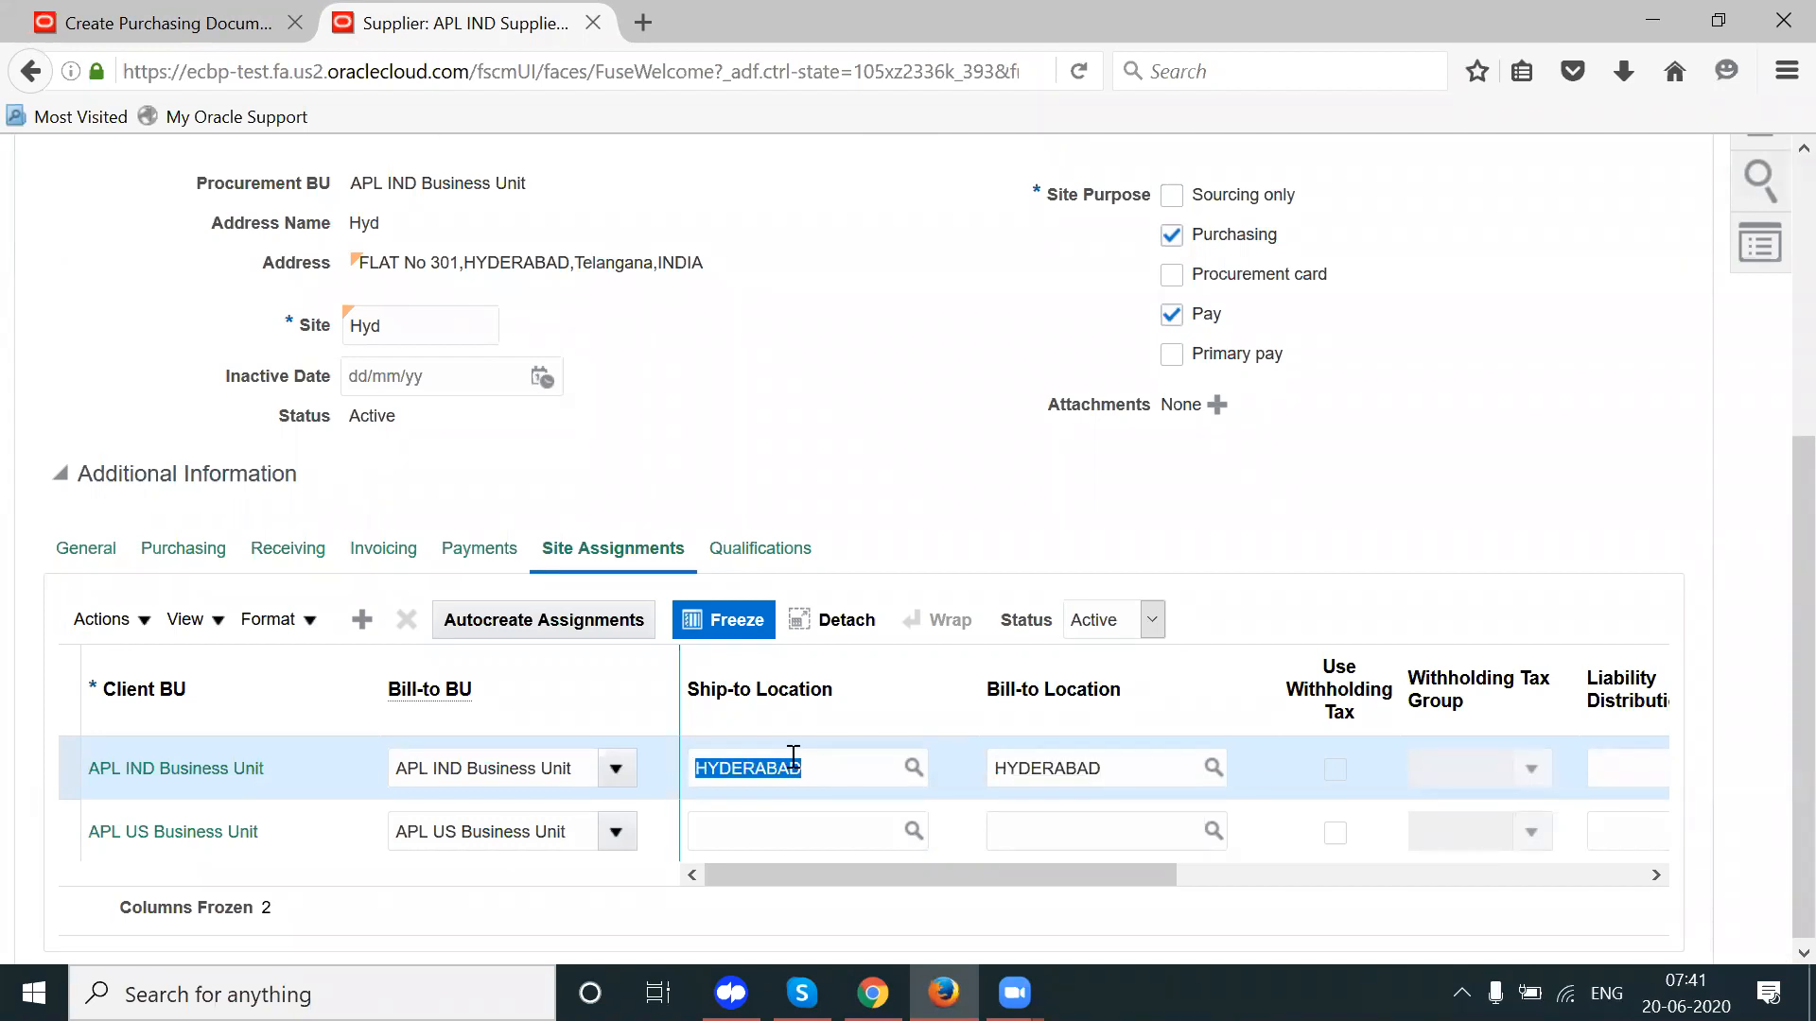
click(250, 21)
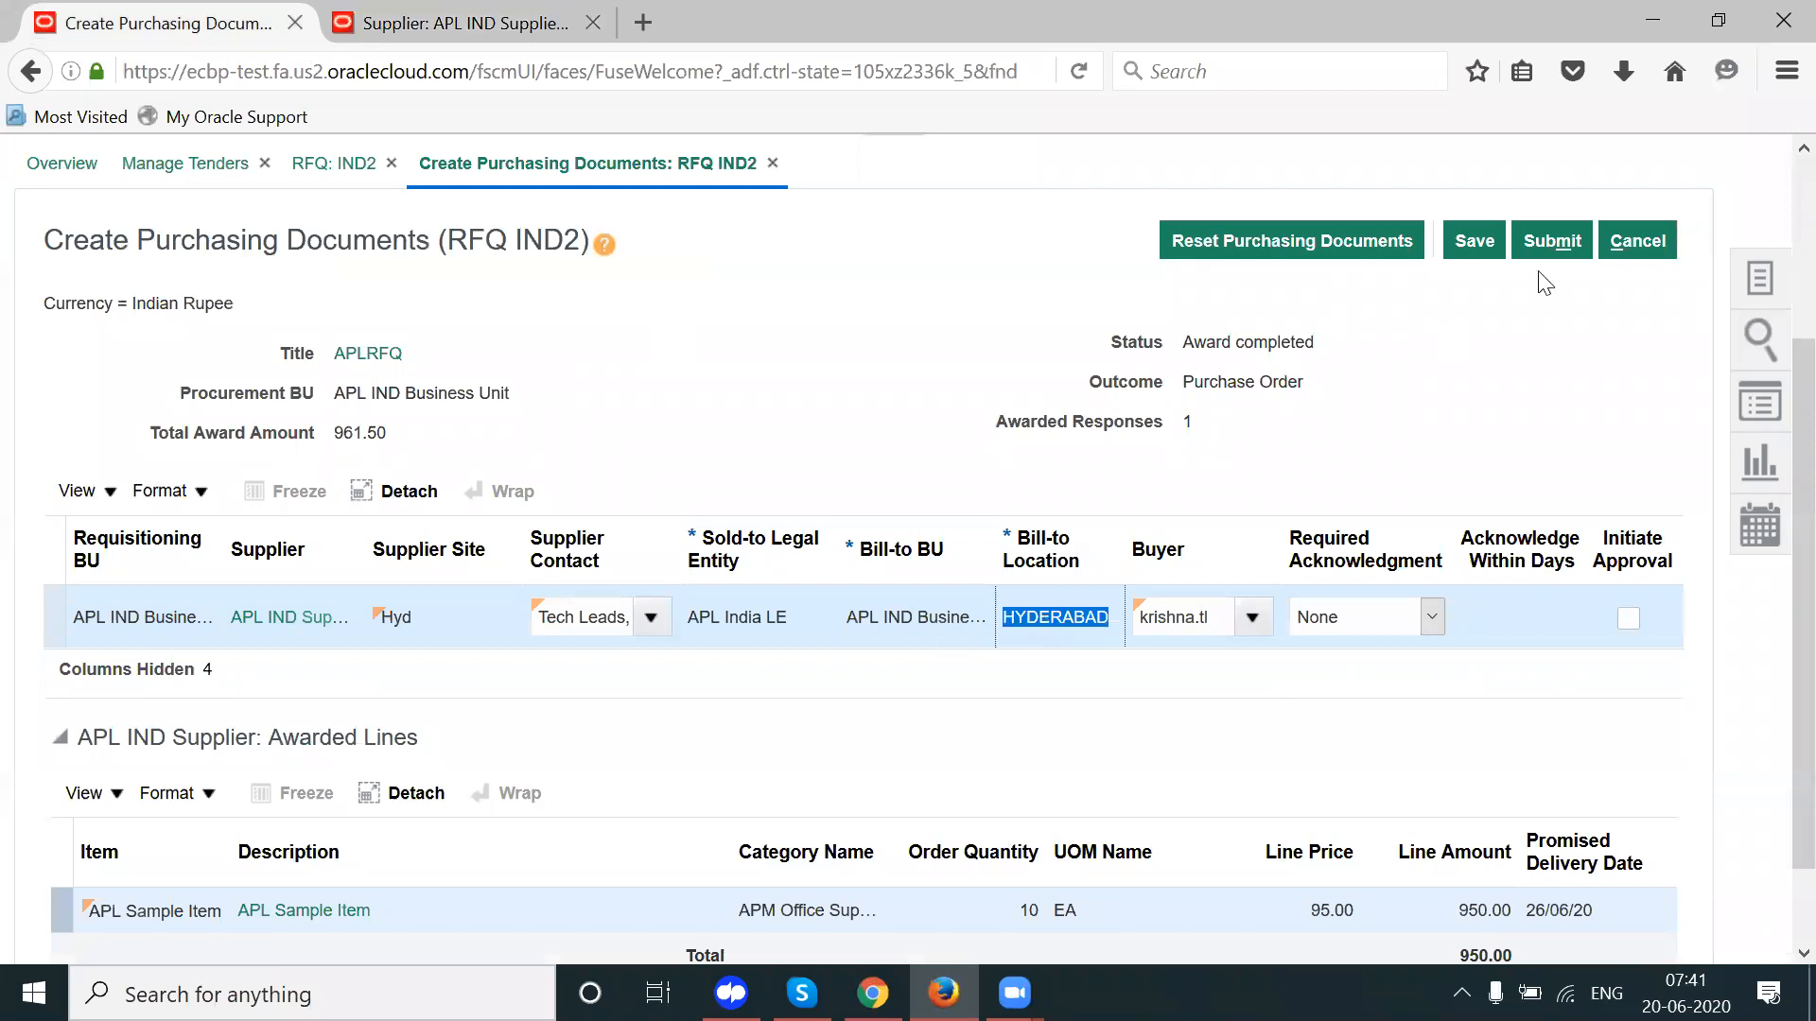
Step: Submit to create purchase order IND-MO1 for 950.00 INR and open it
click(1549, 247)
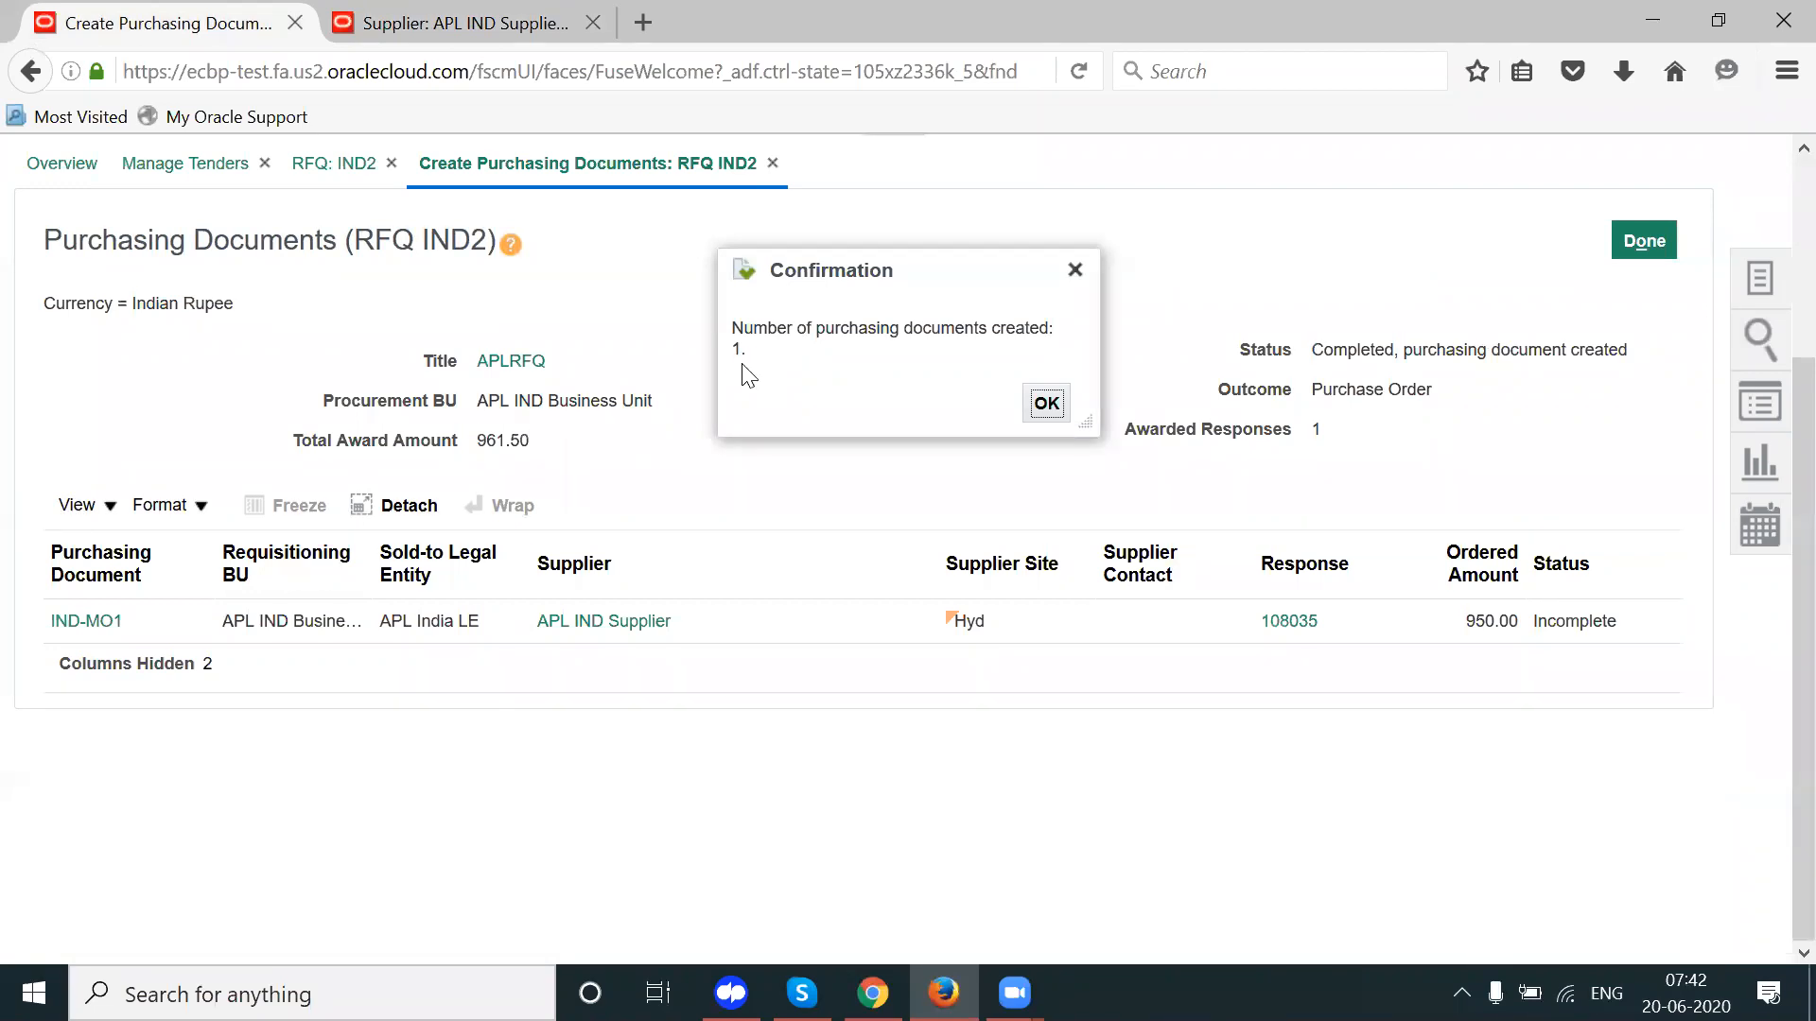
click(1046, 404)
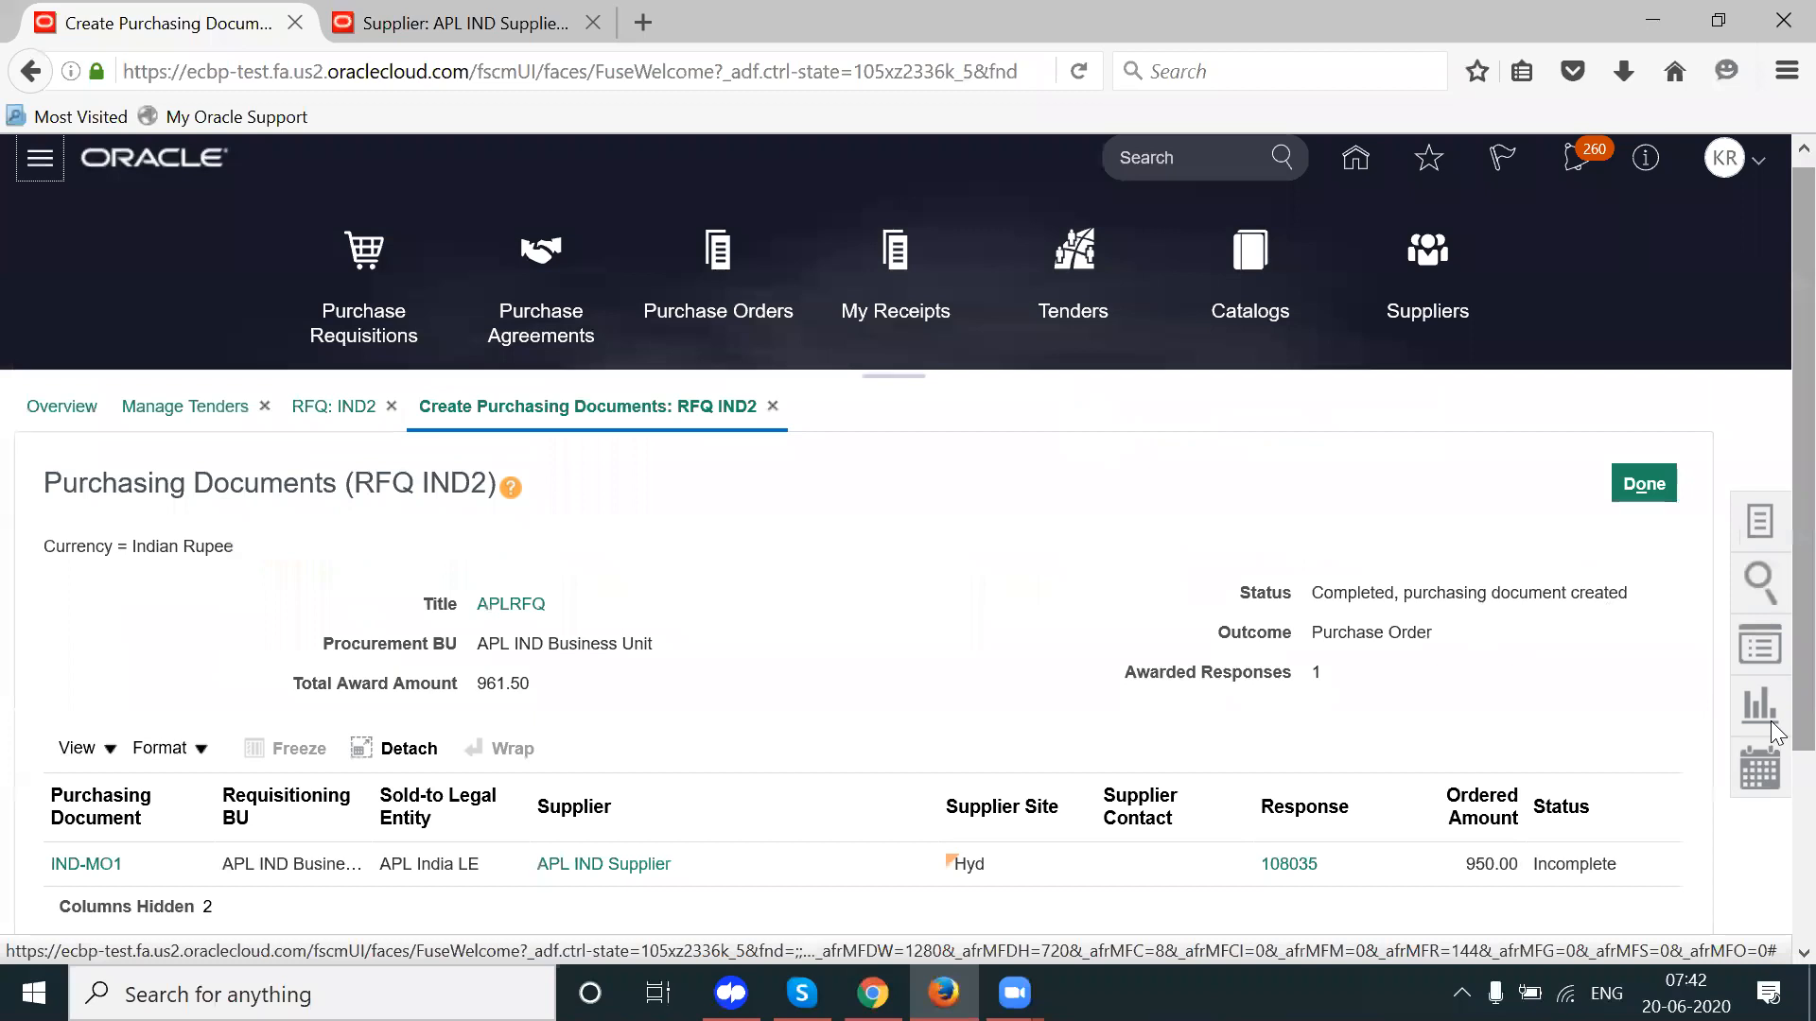
scroll(1771, 568, down, 3)
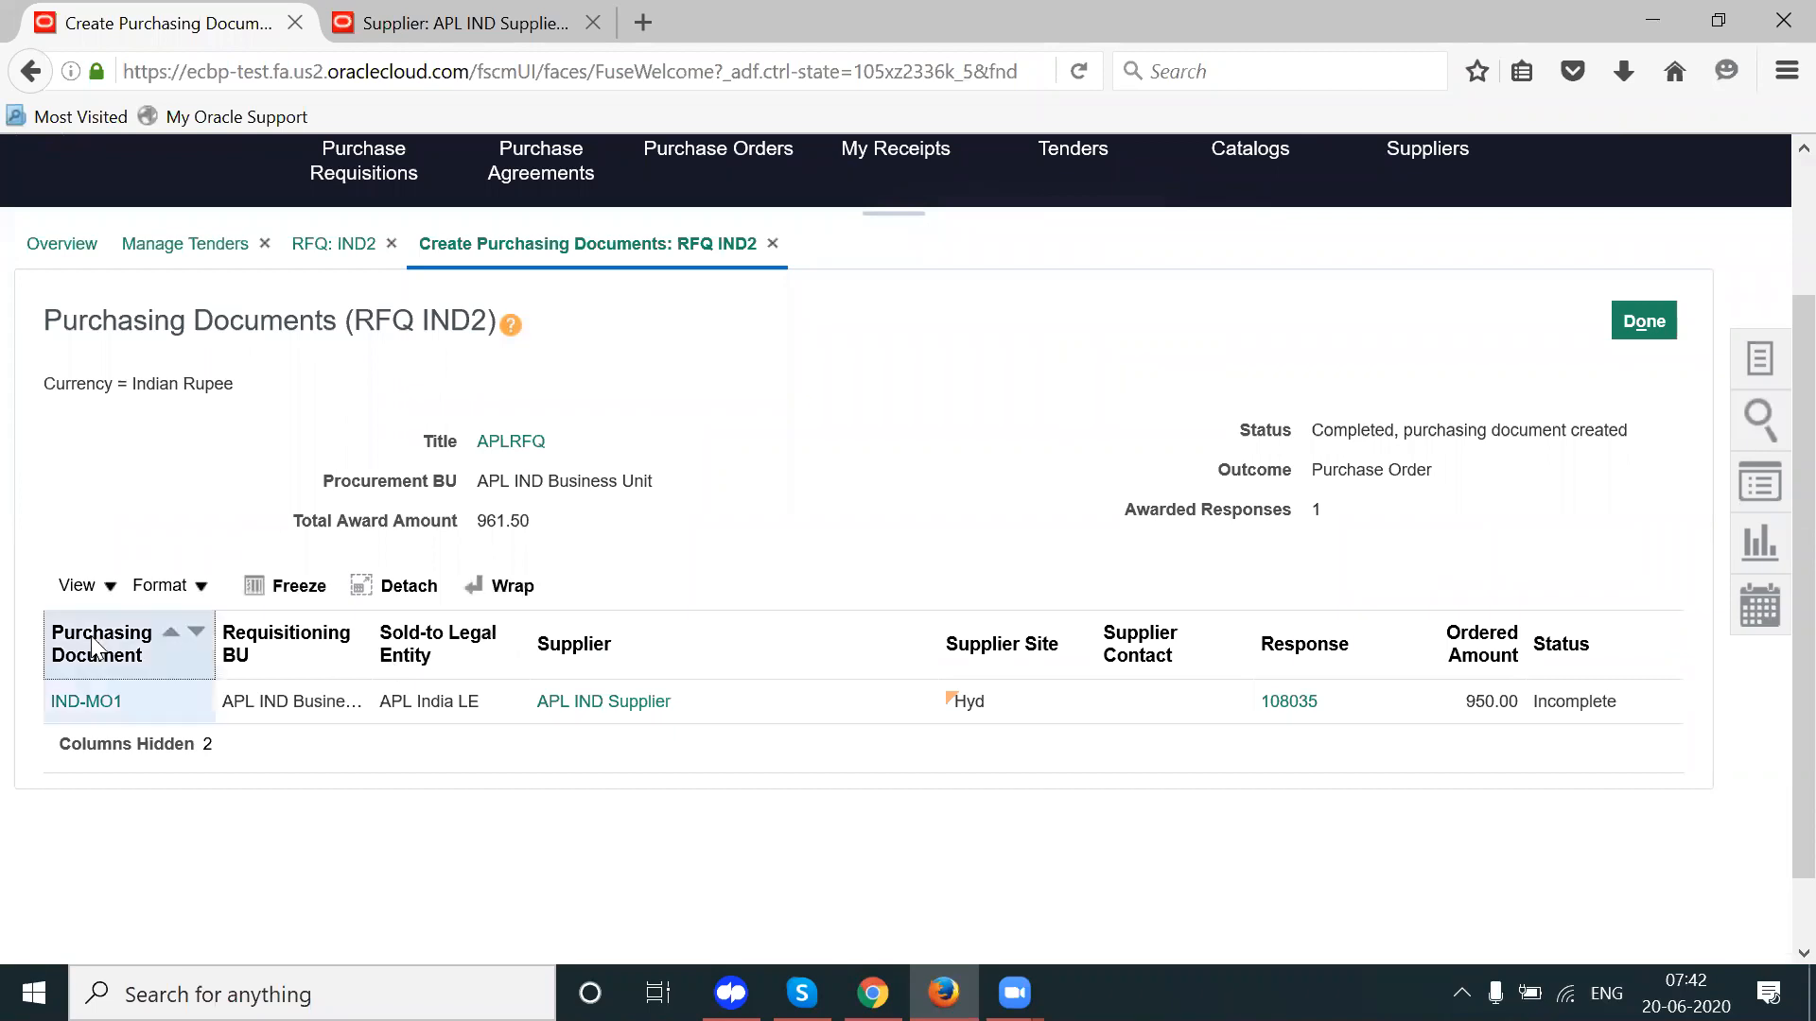
click(76, 709)
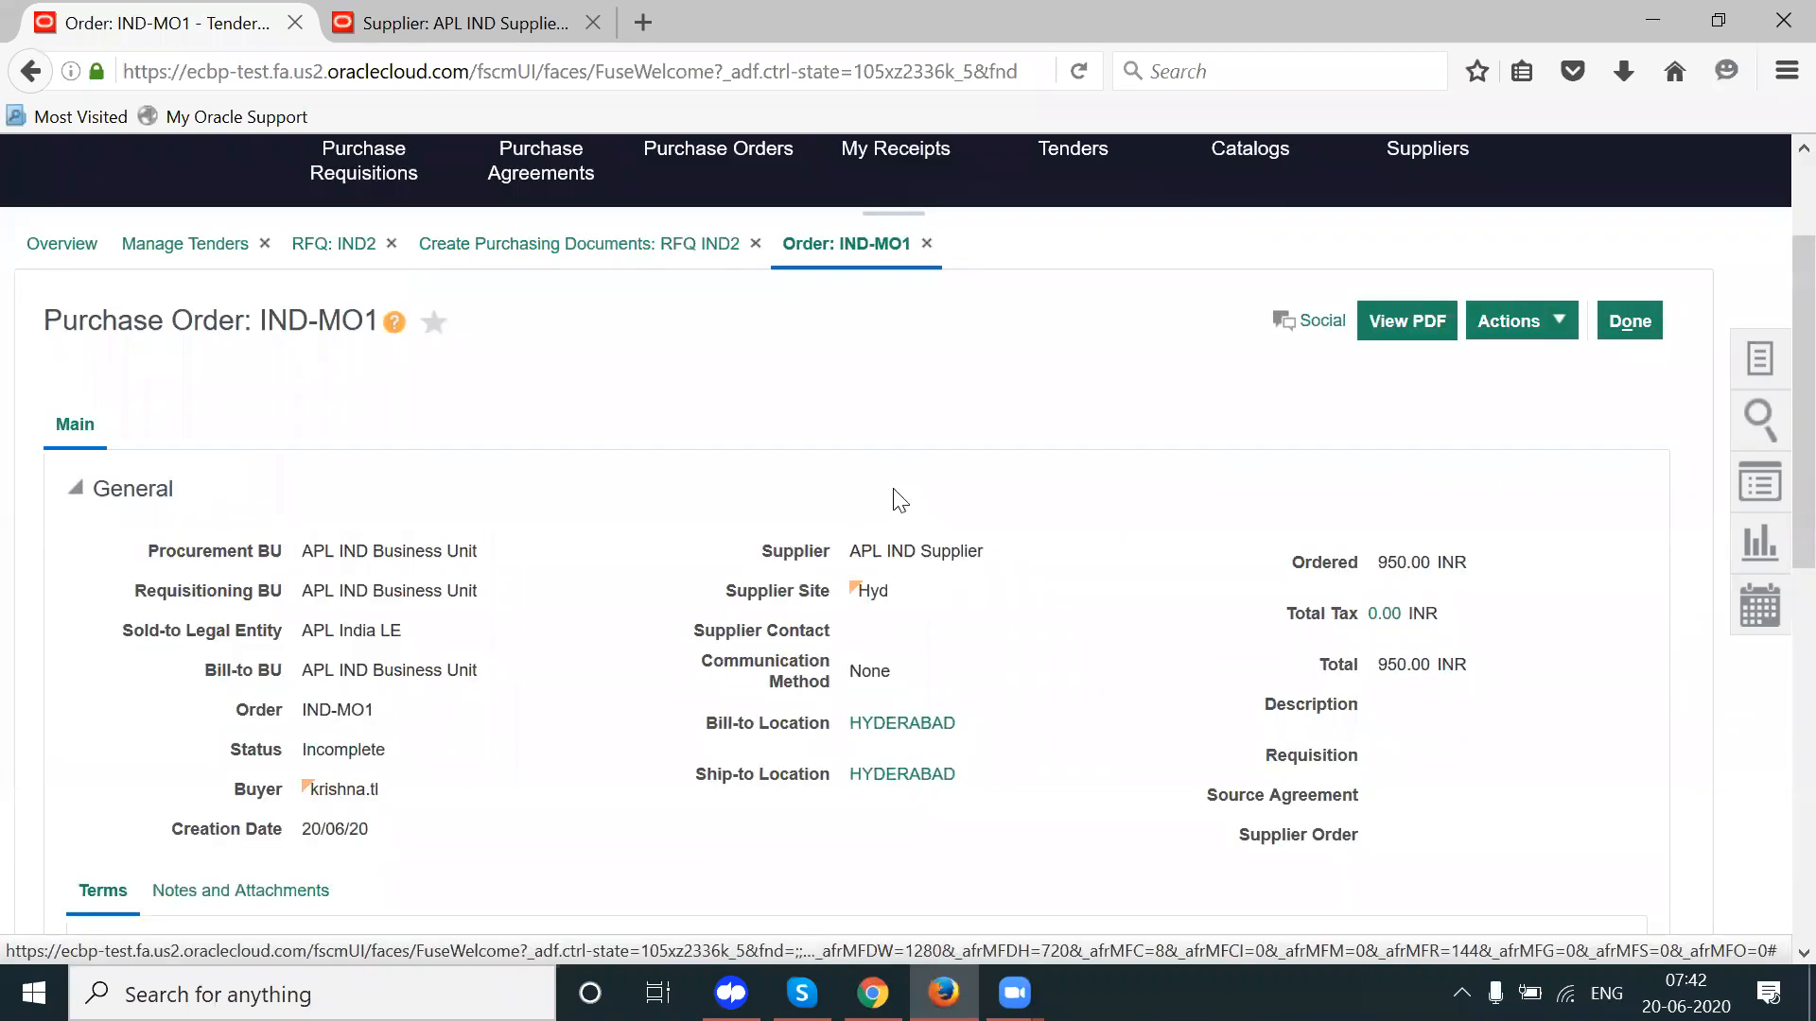
Step: Highlight the order number IND-MO1 in the purchase order's title
drag(256, 320, 373, 319)
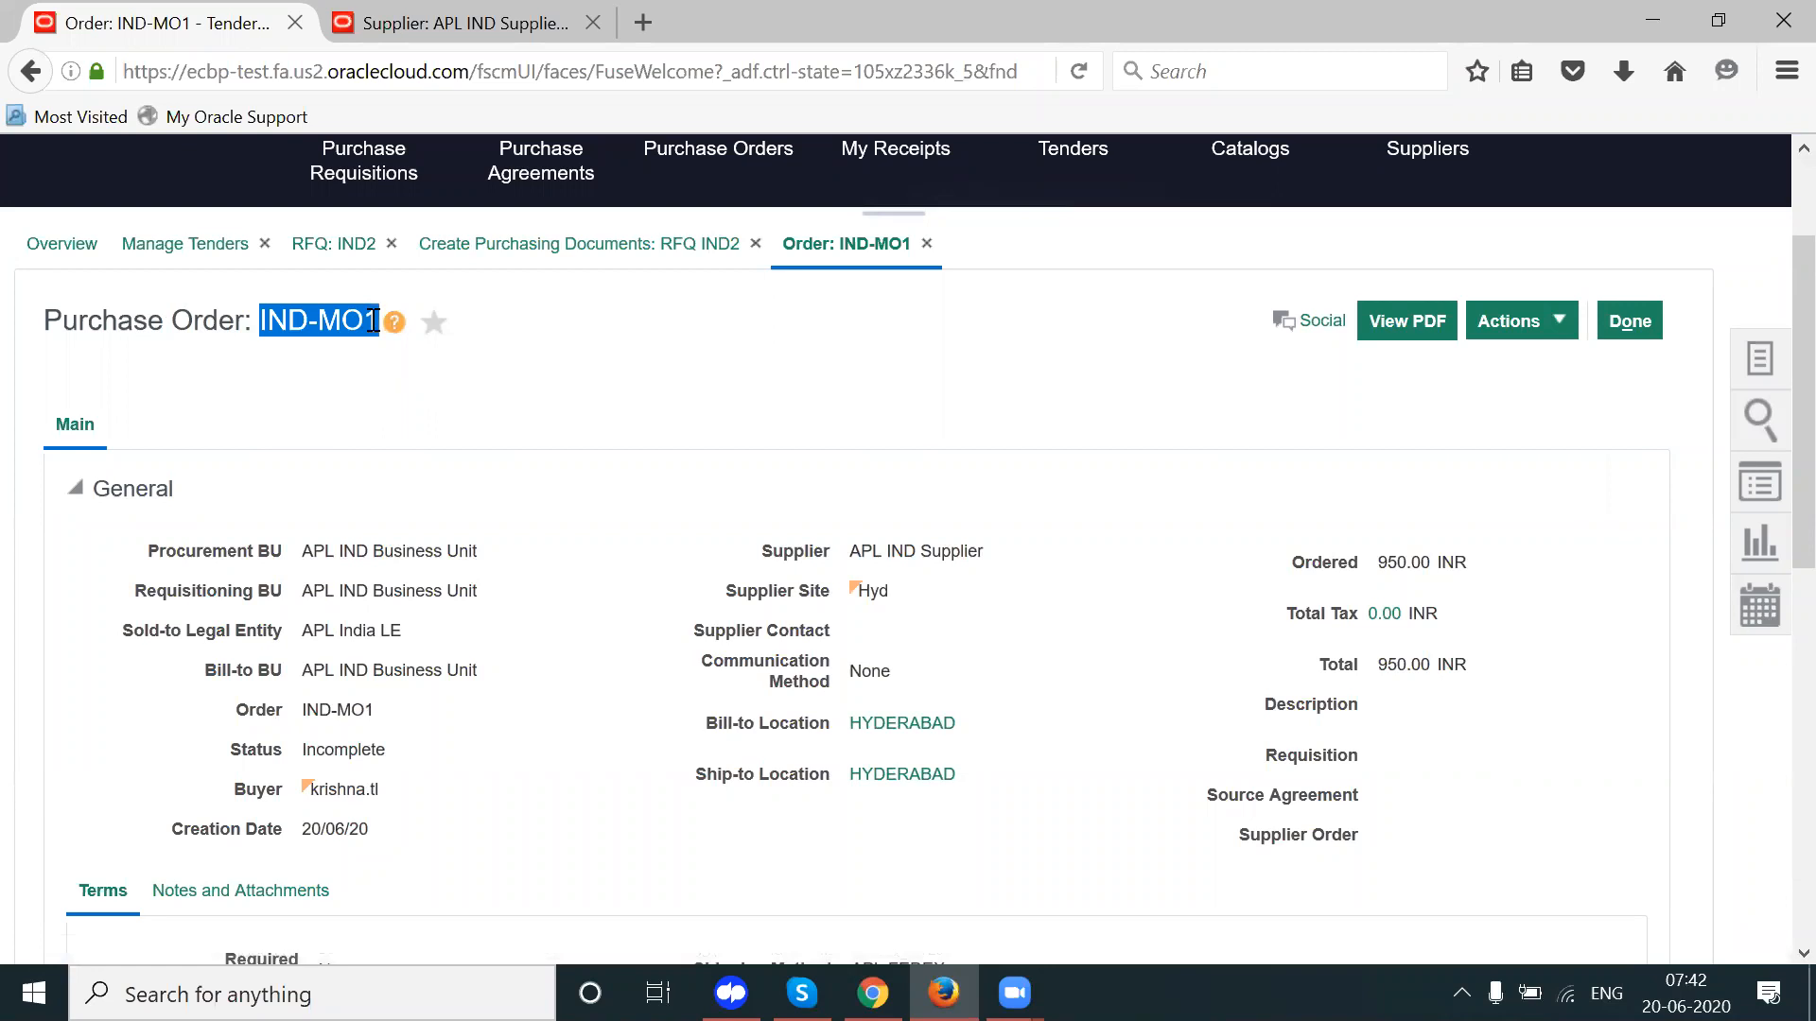
click(281, 319)
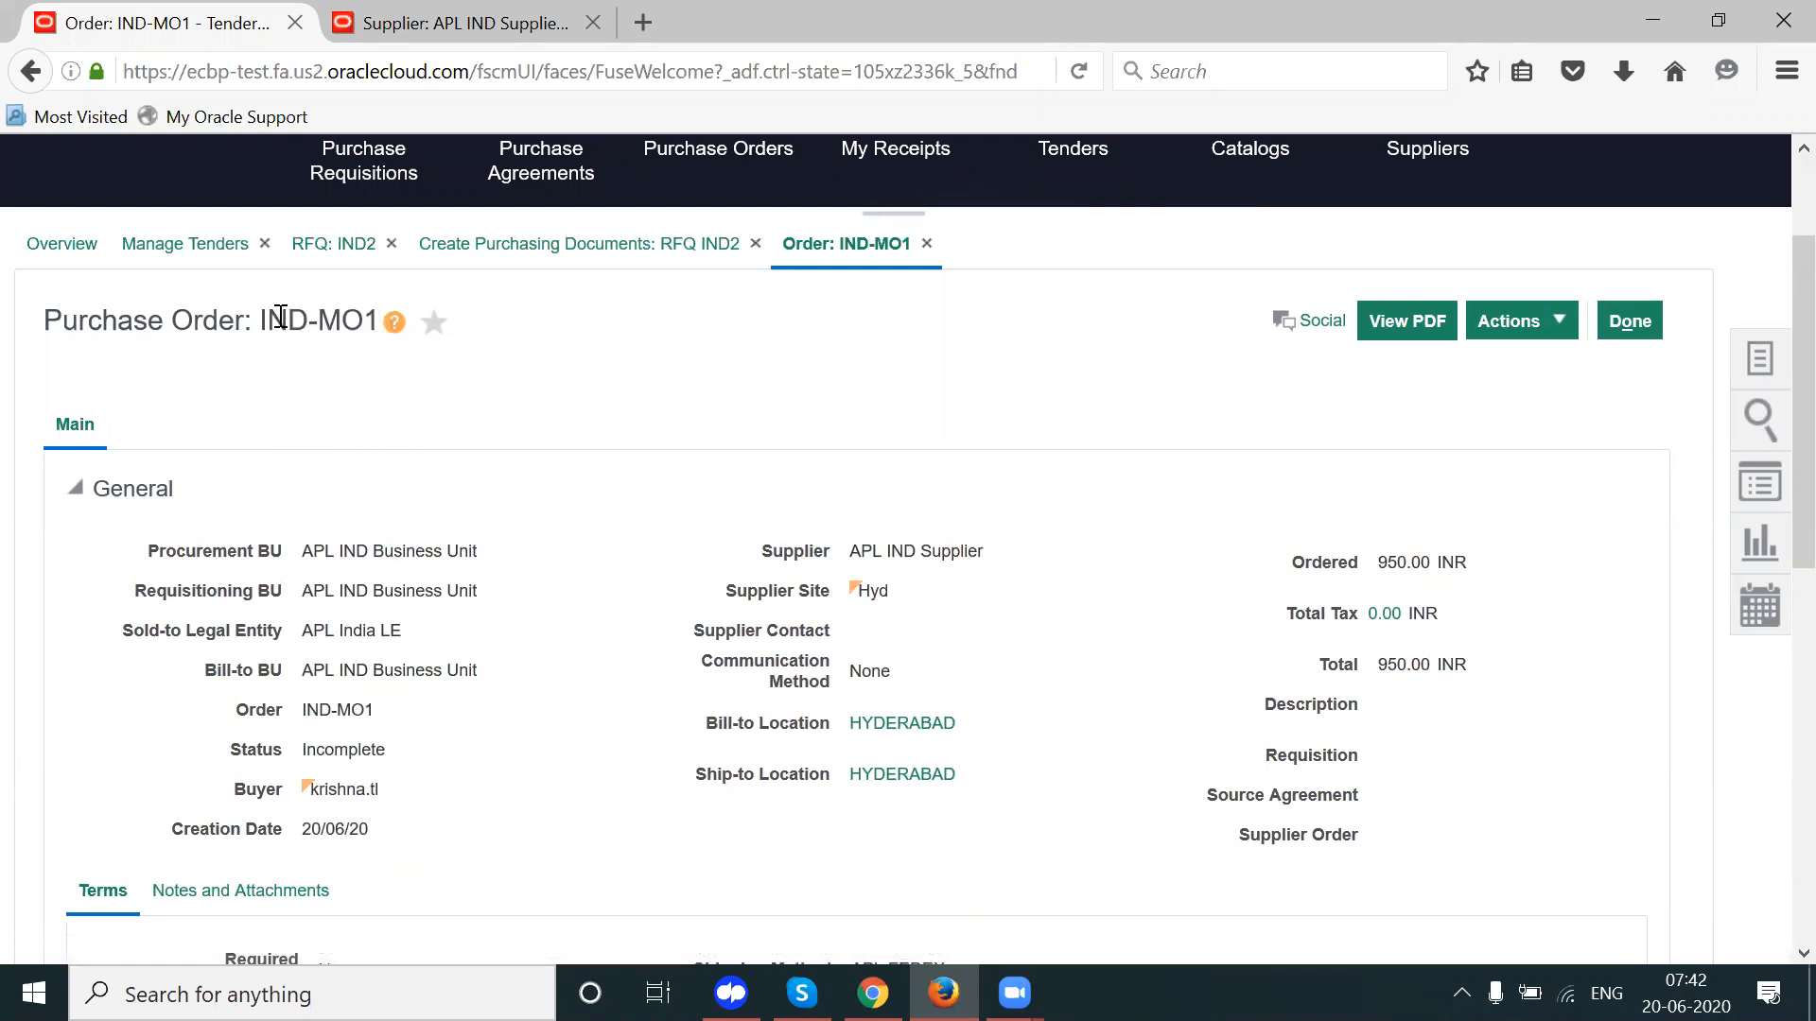
double_click(331, 320)
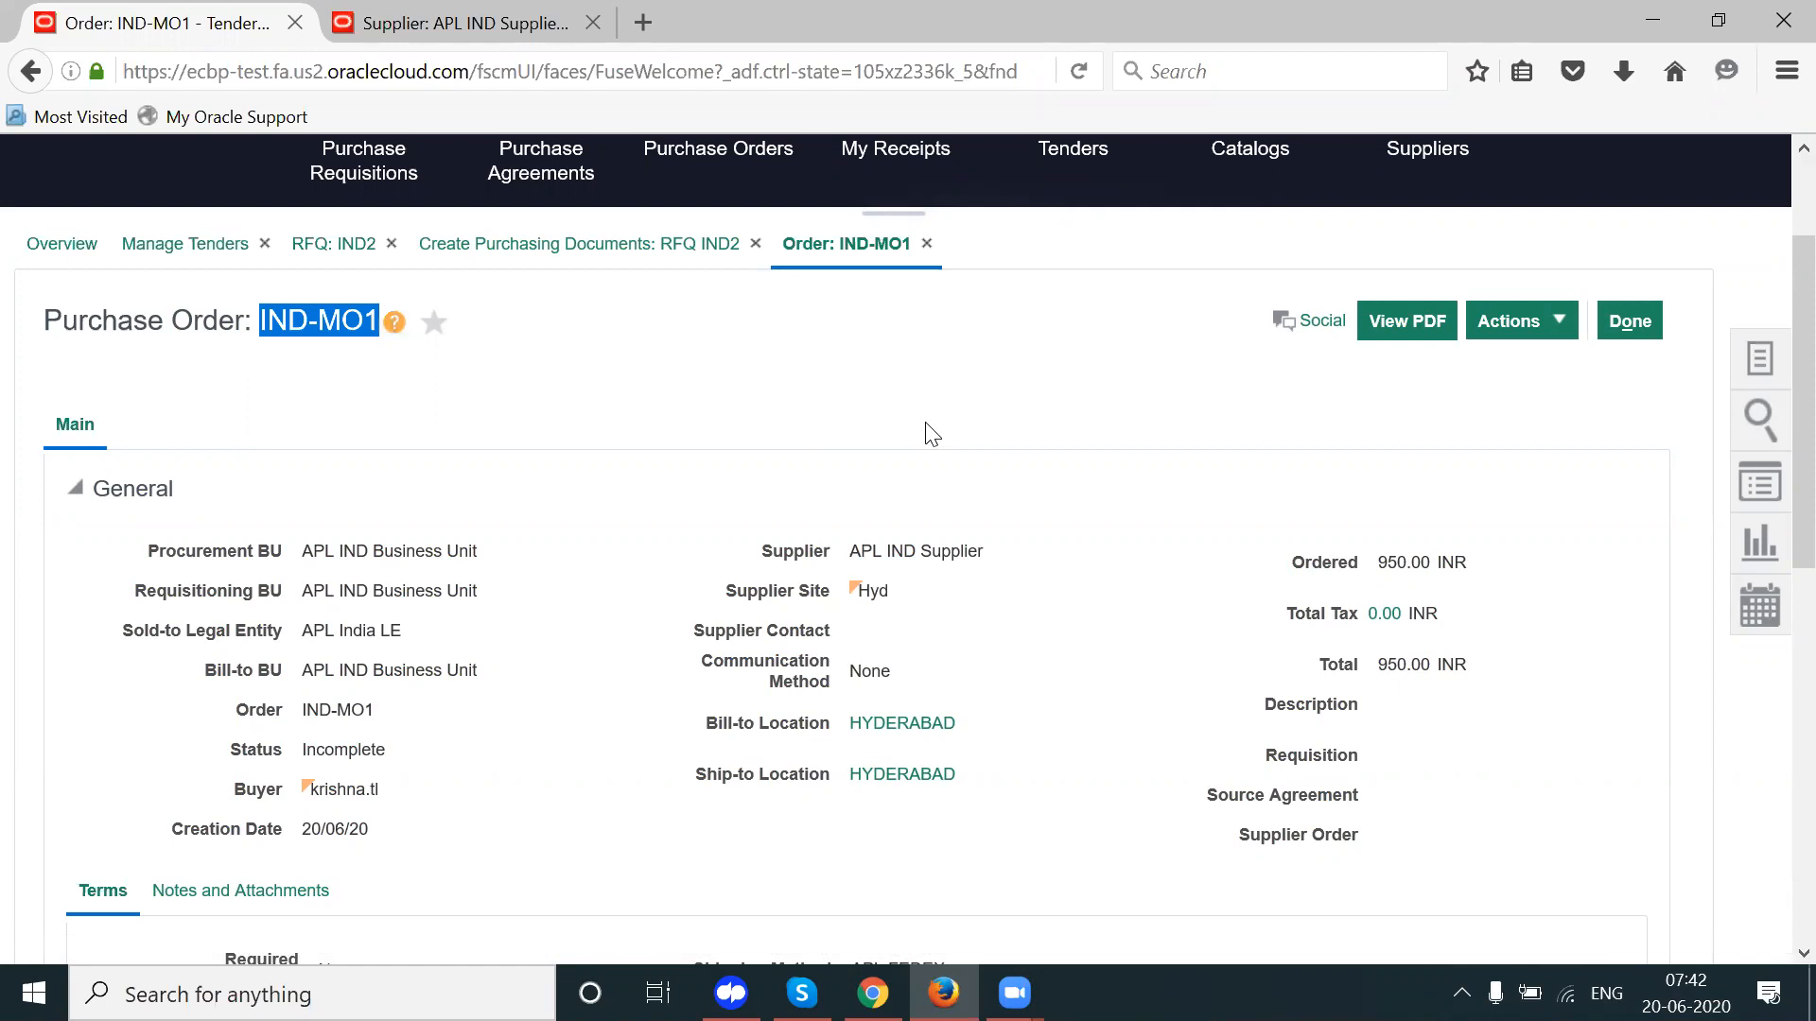
drag(268, 319, 397, 332)
click(771, 398)
Step: Scroll to the Lines table and select line 1's base price of 95.00
scroll(776, 407, down, 1)
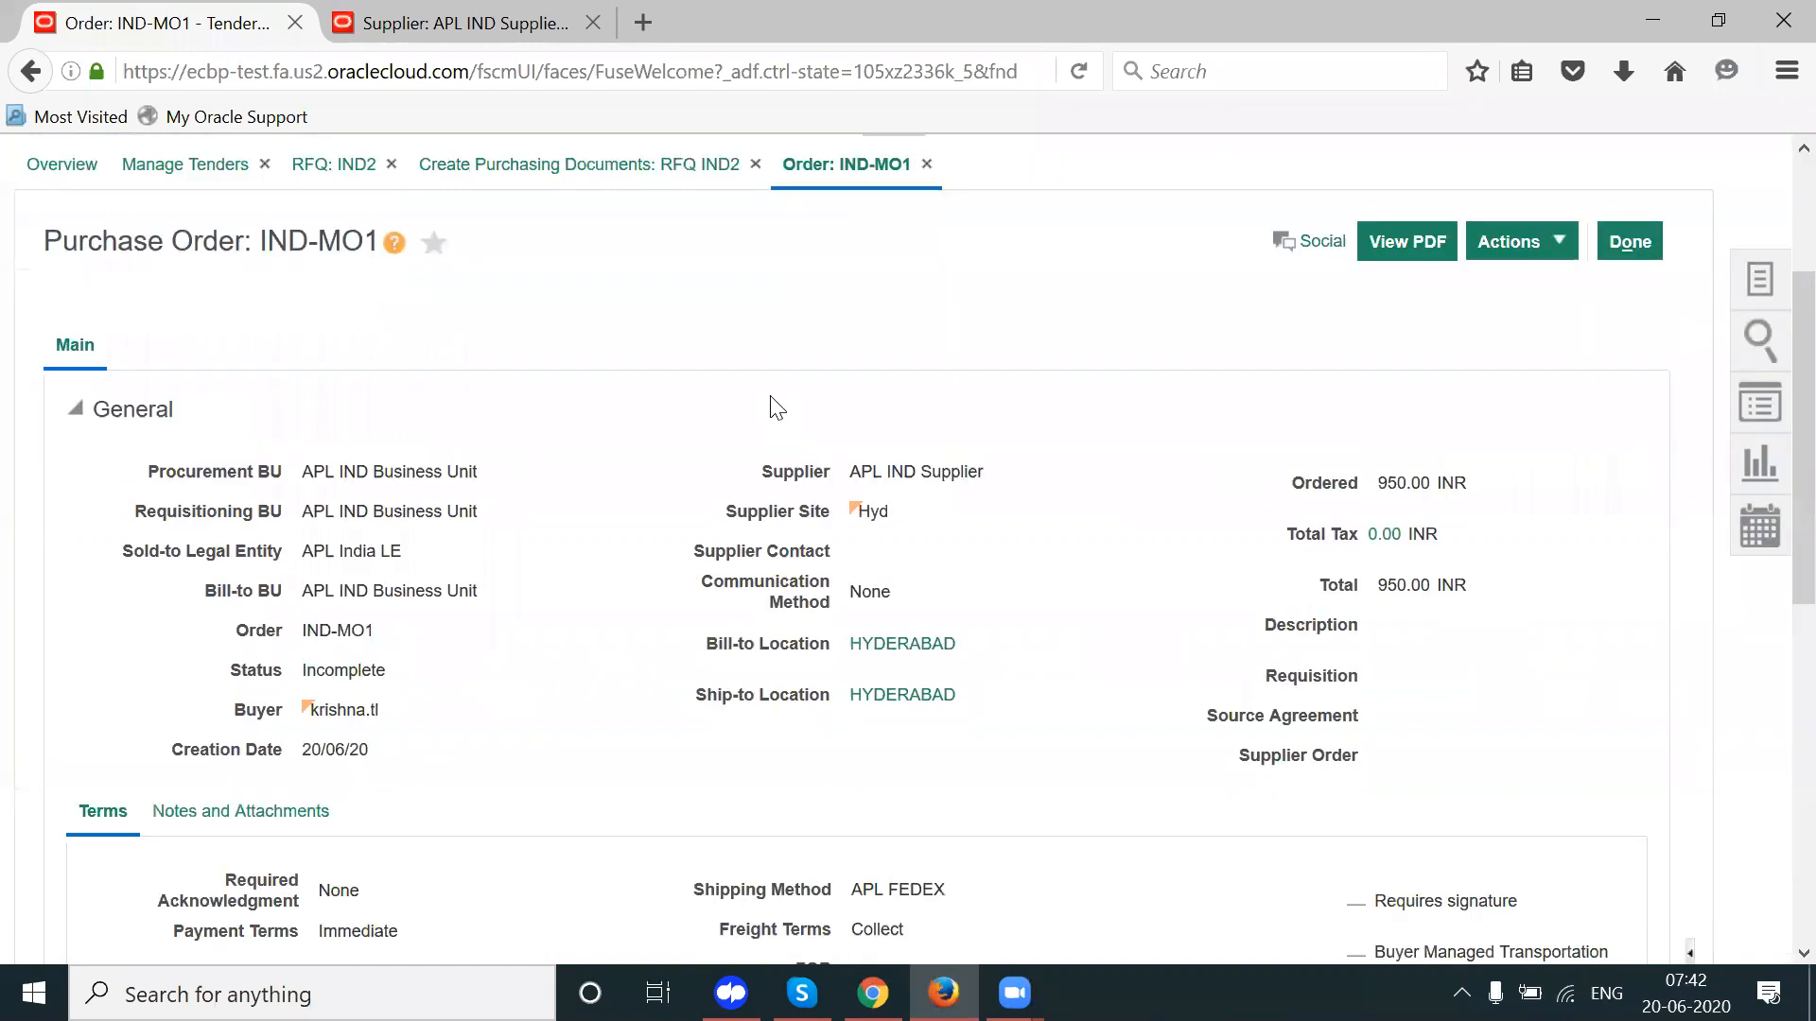
scroll(775, 407, down, 1)
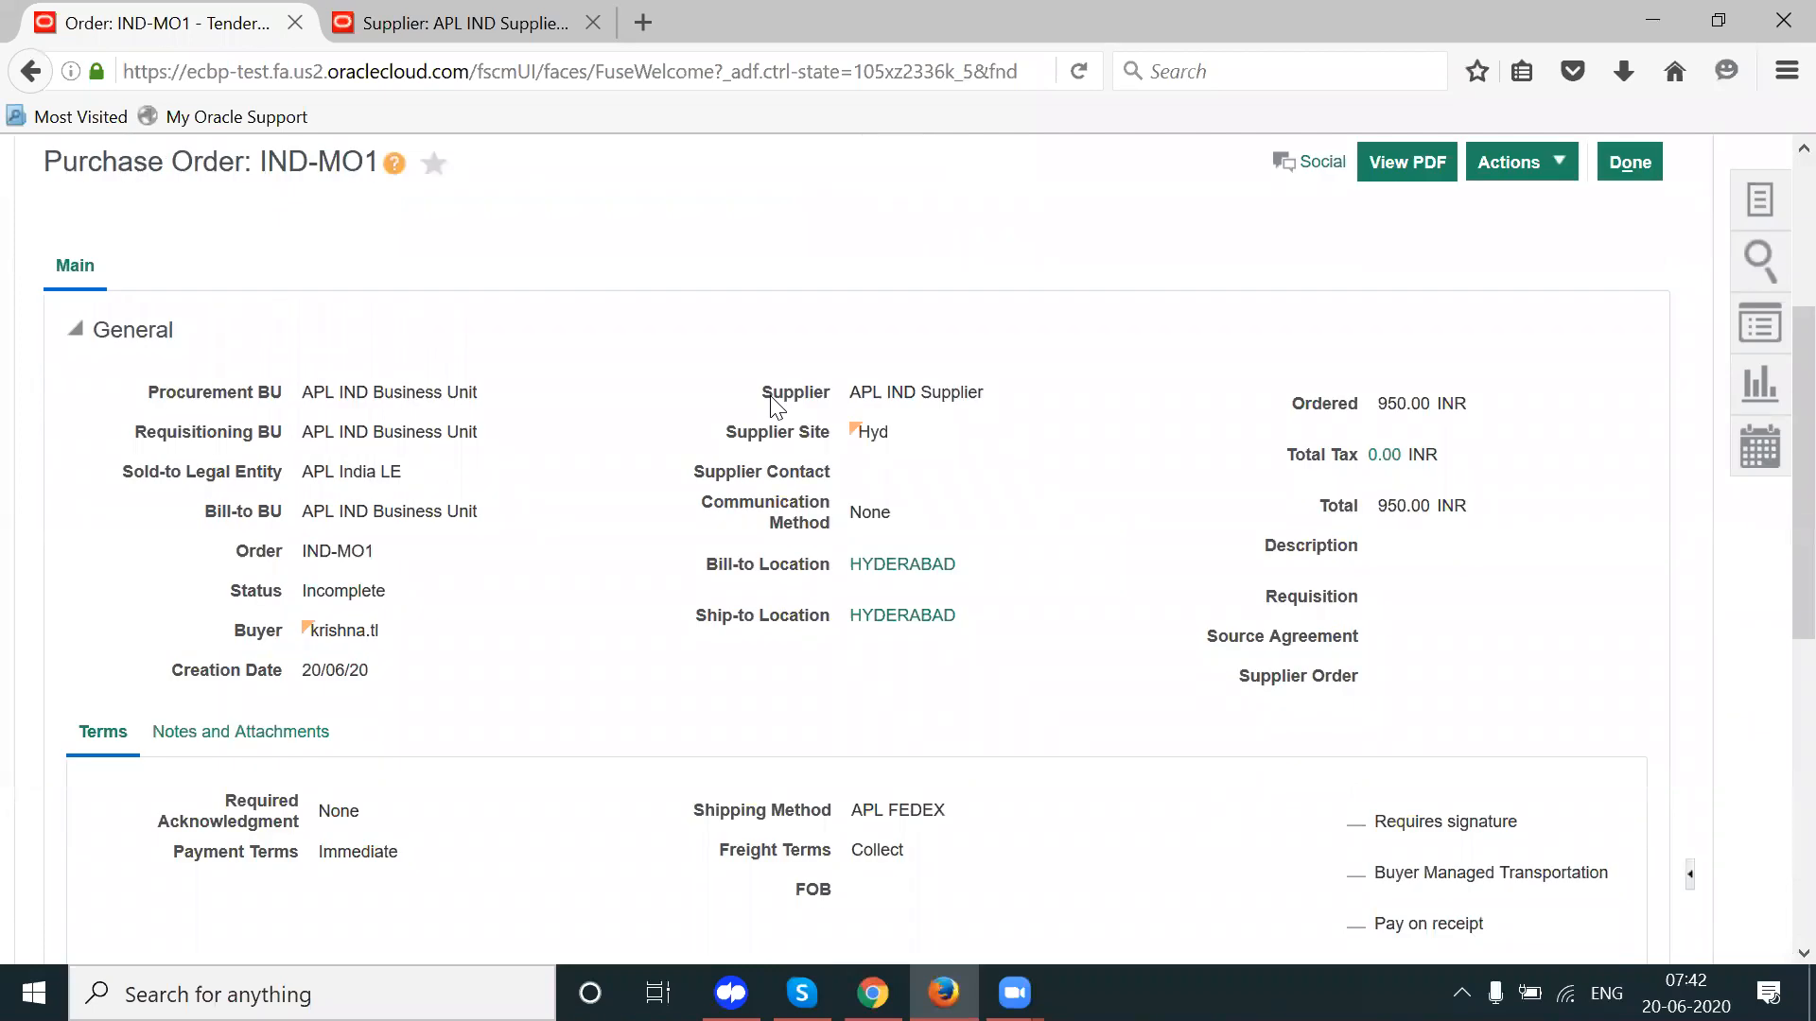
scroll(773, 404, down, 8)
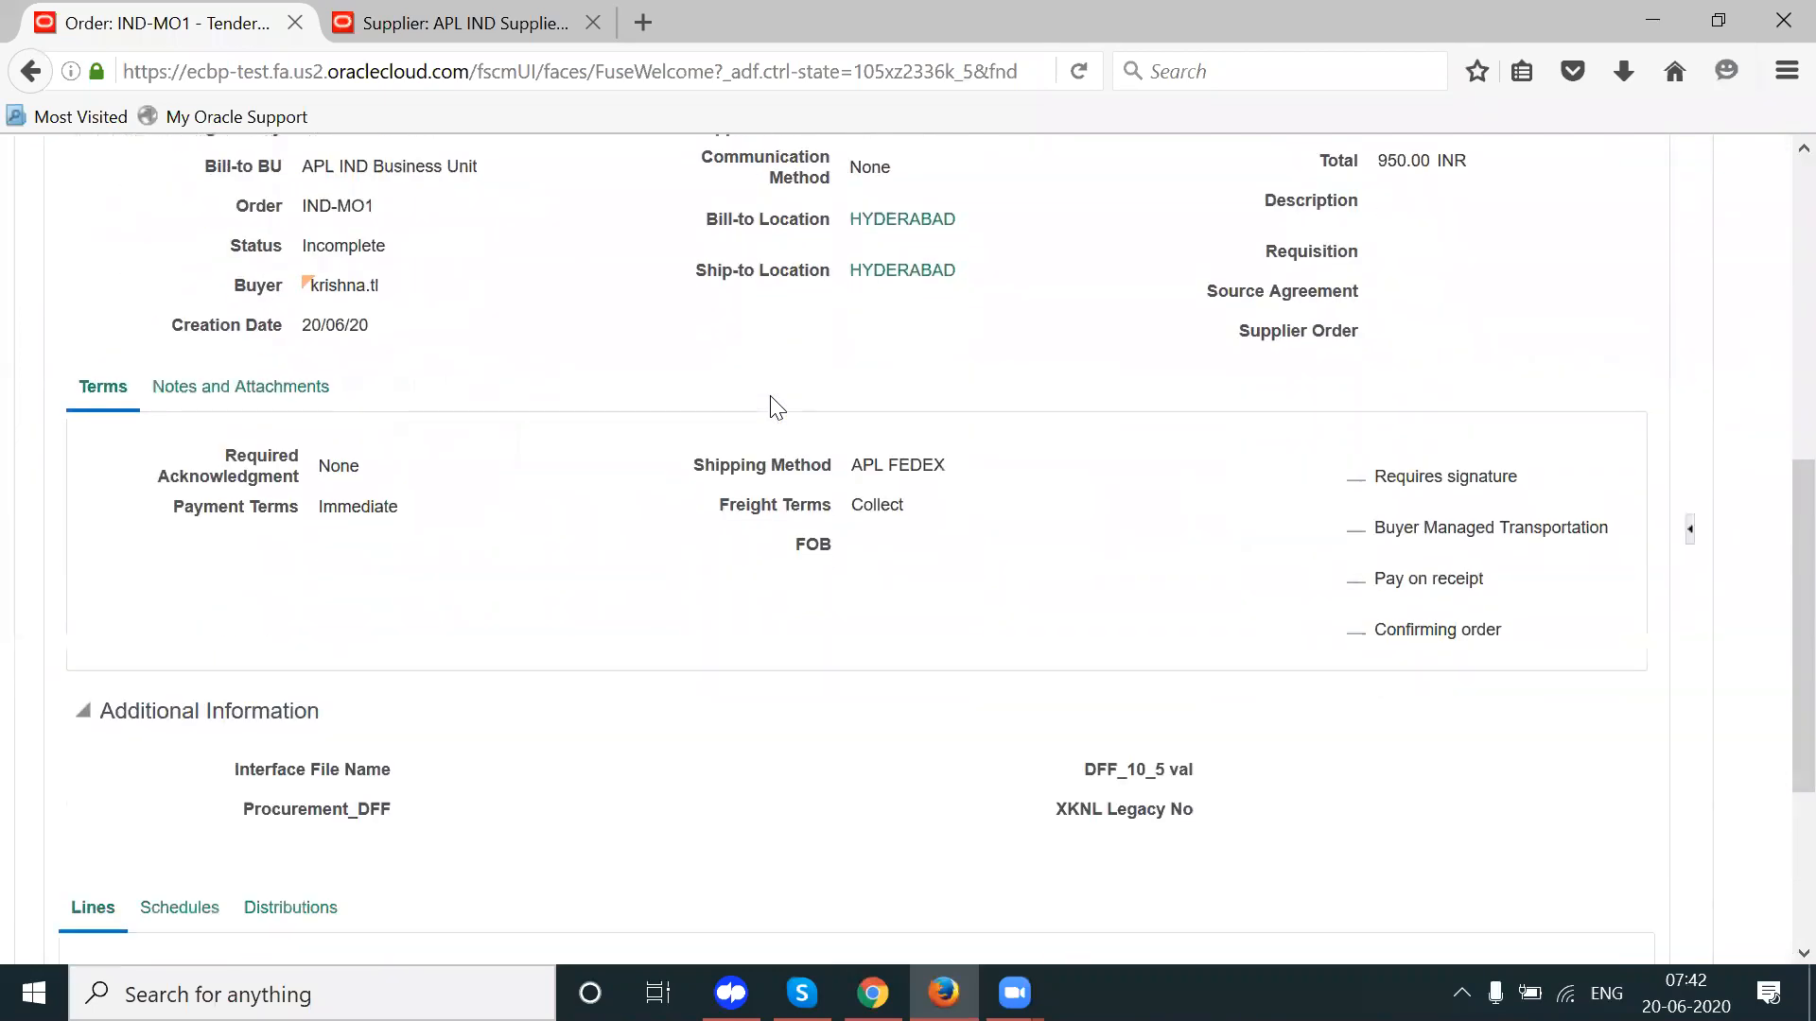
scroll(773, 405, down, 1)
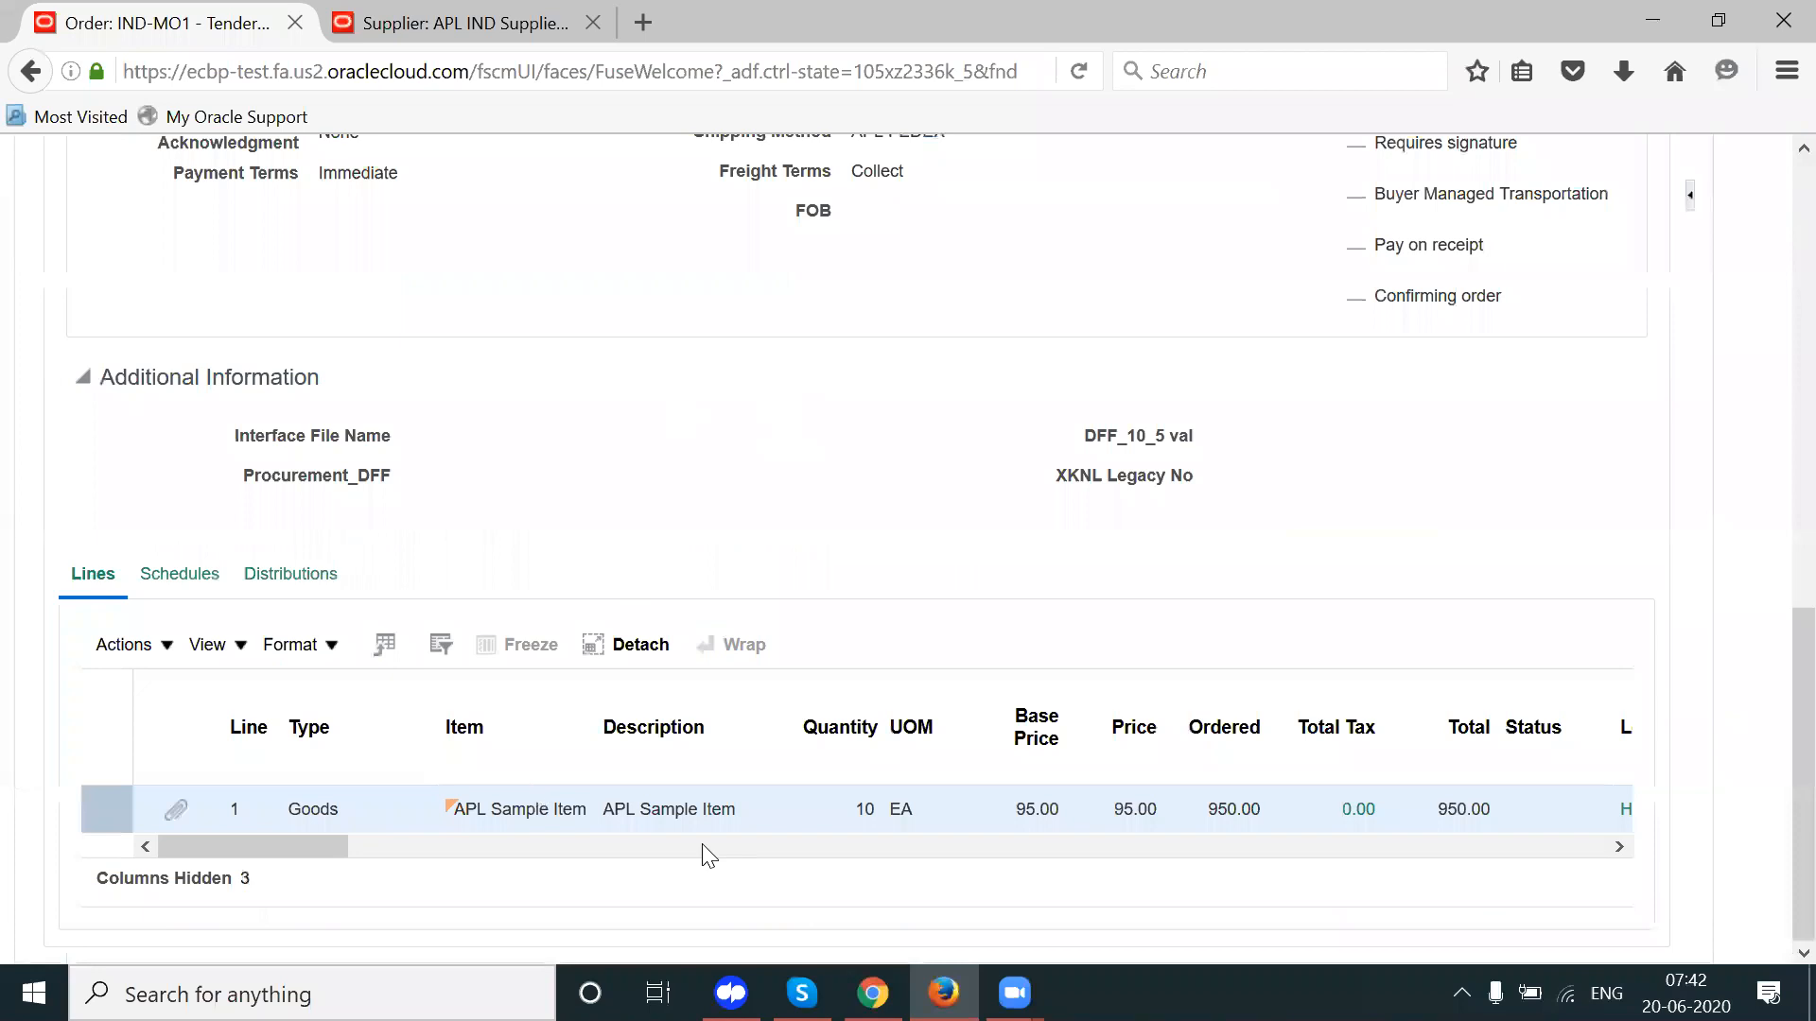
click(1041, 810)
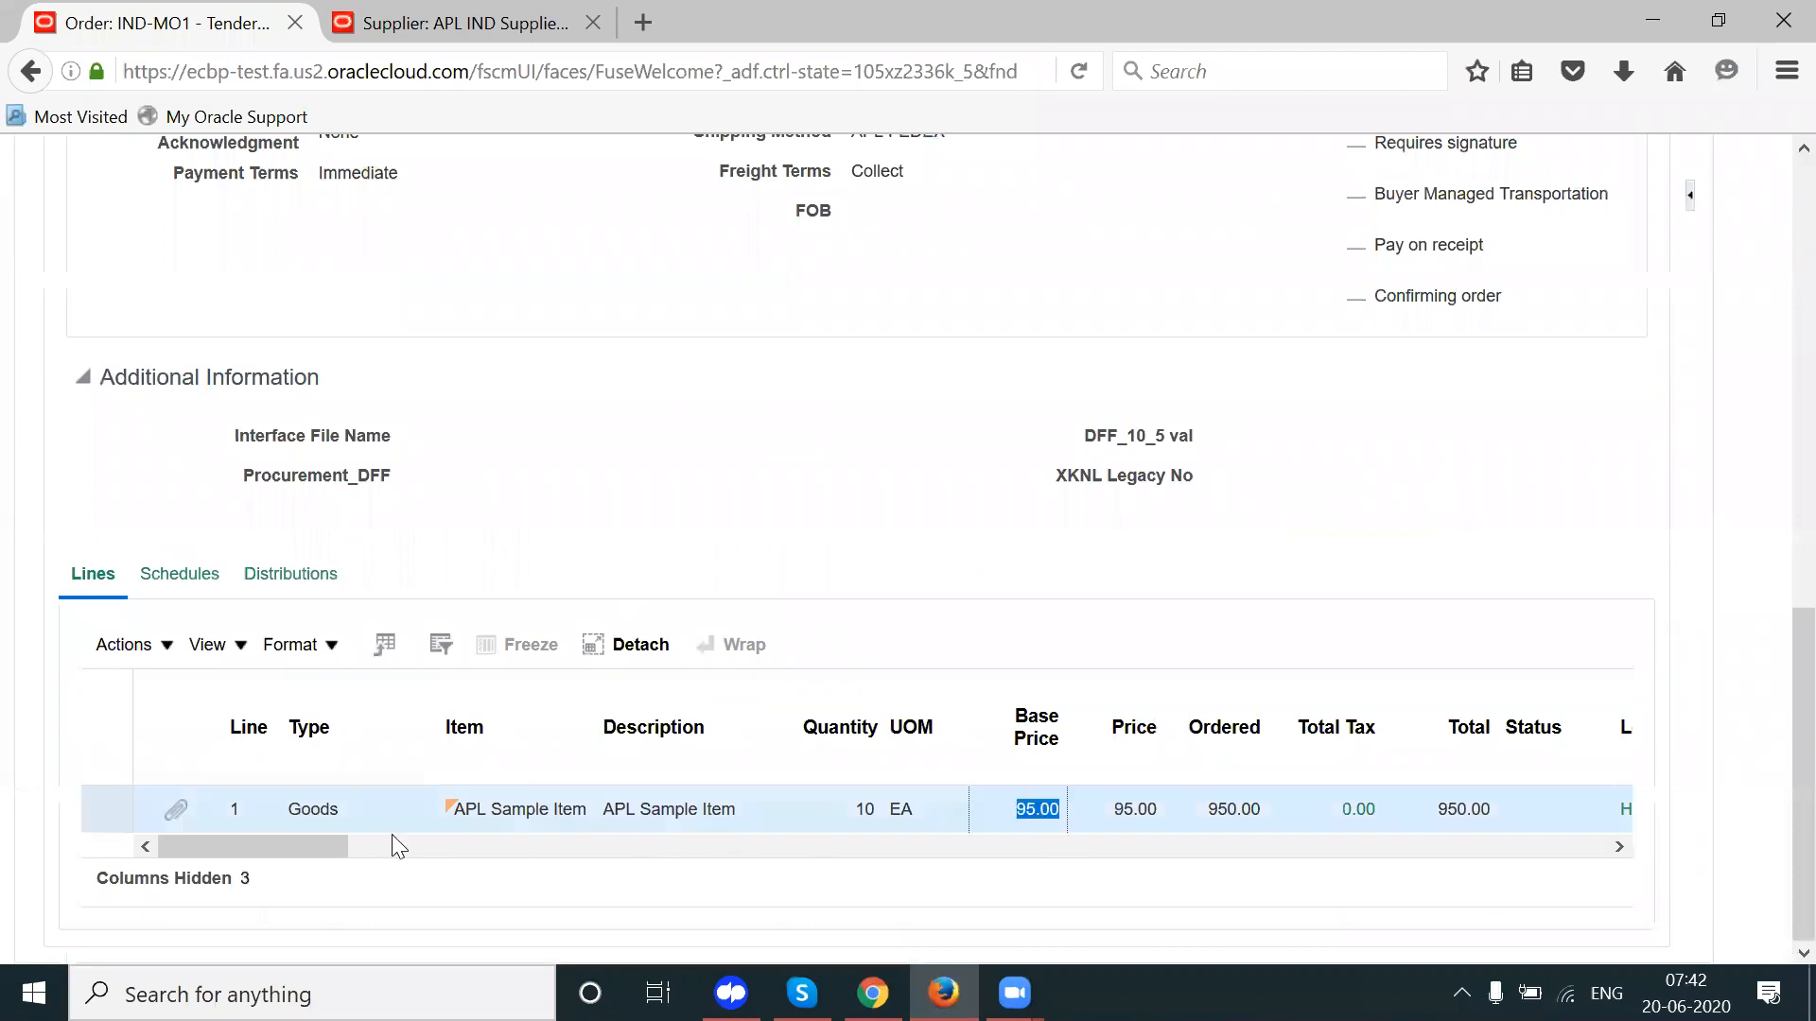
drag(307, 846, 184, 872)
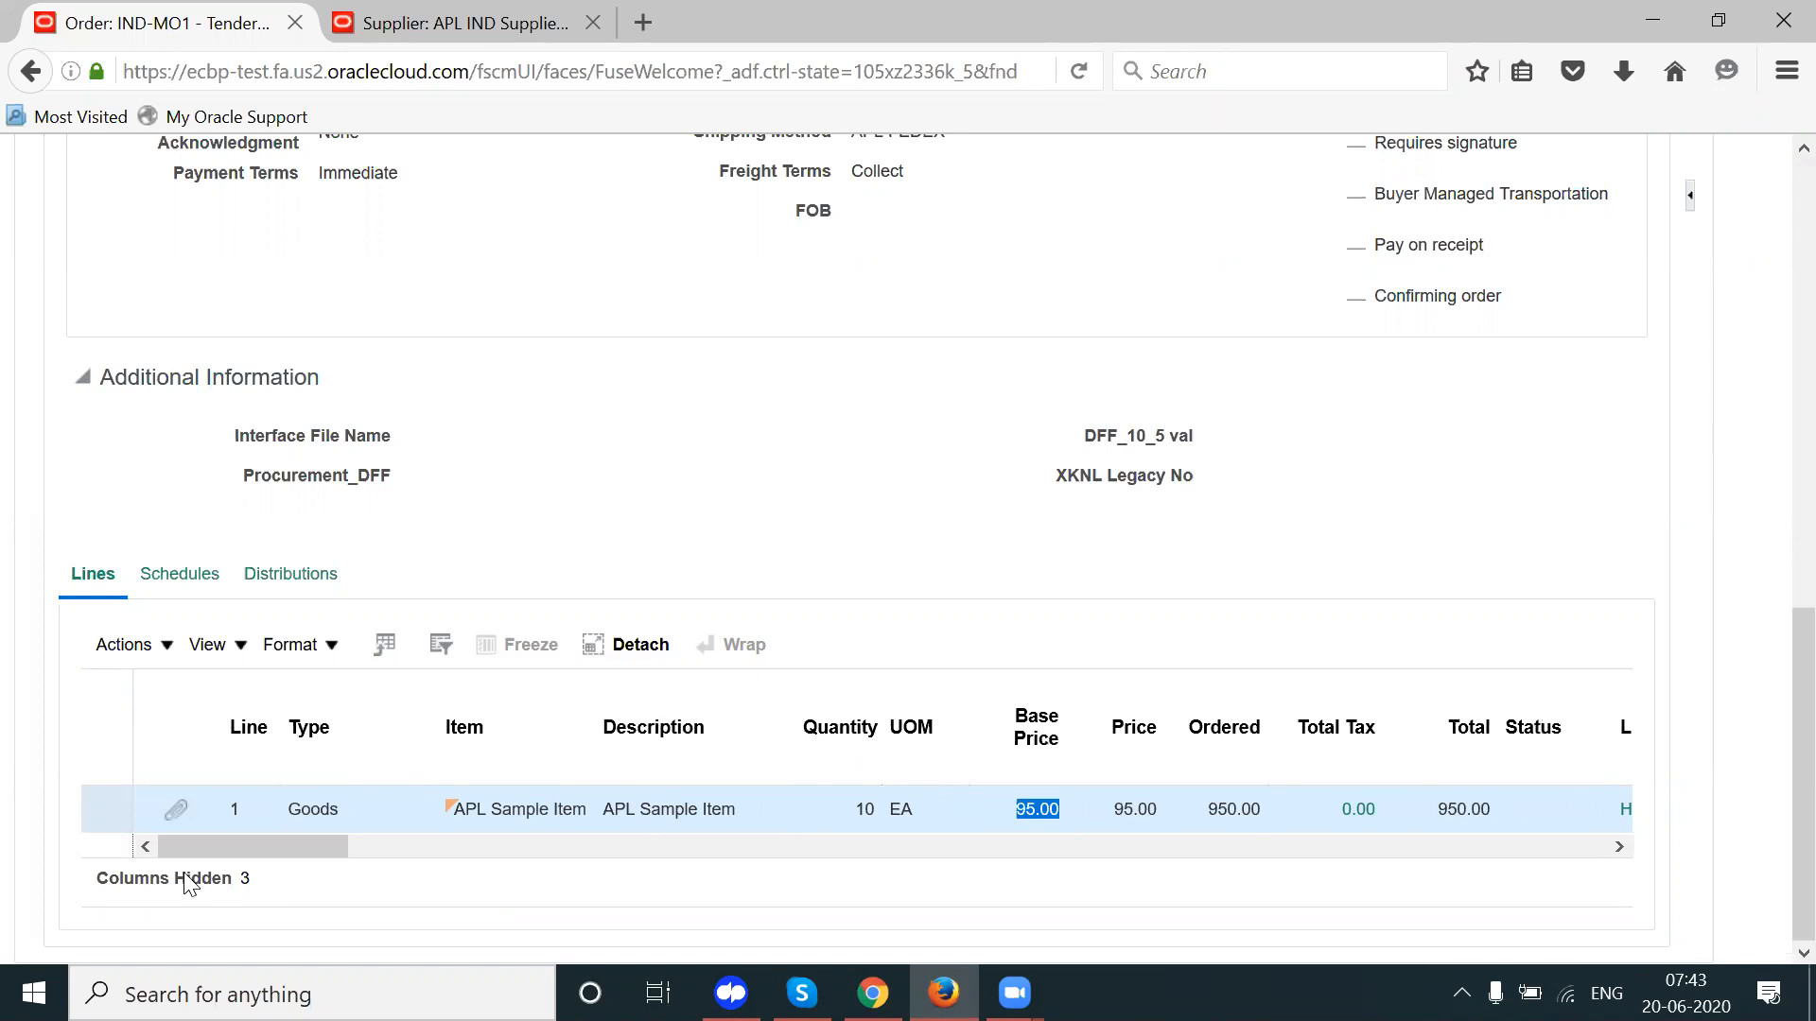
Step: Open line 1's attachment IND-MO1_1_CF.rtf in Microsoft Word to see the Insurance and Freight cost factors
click(175, 811)
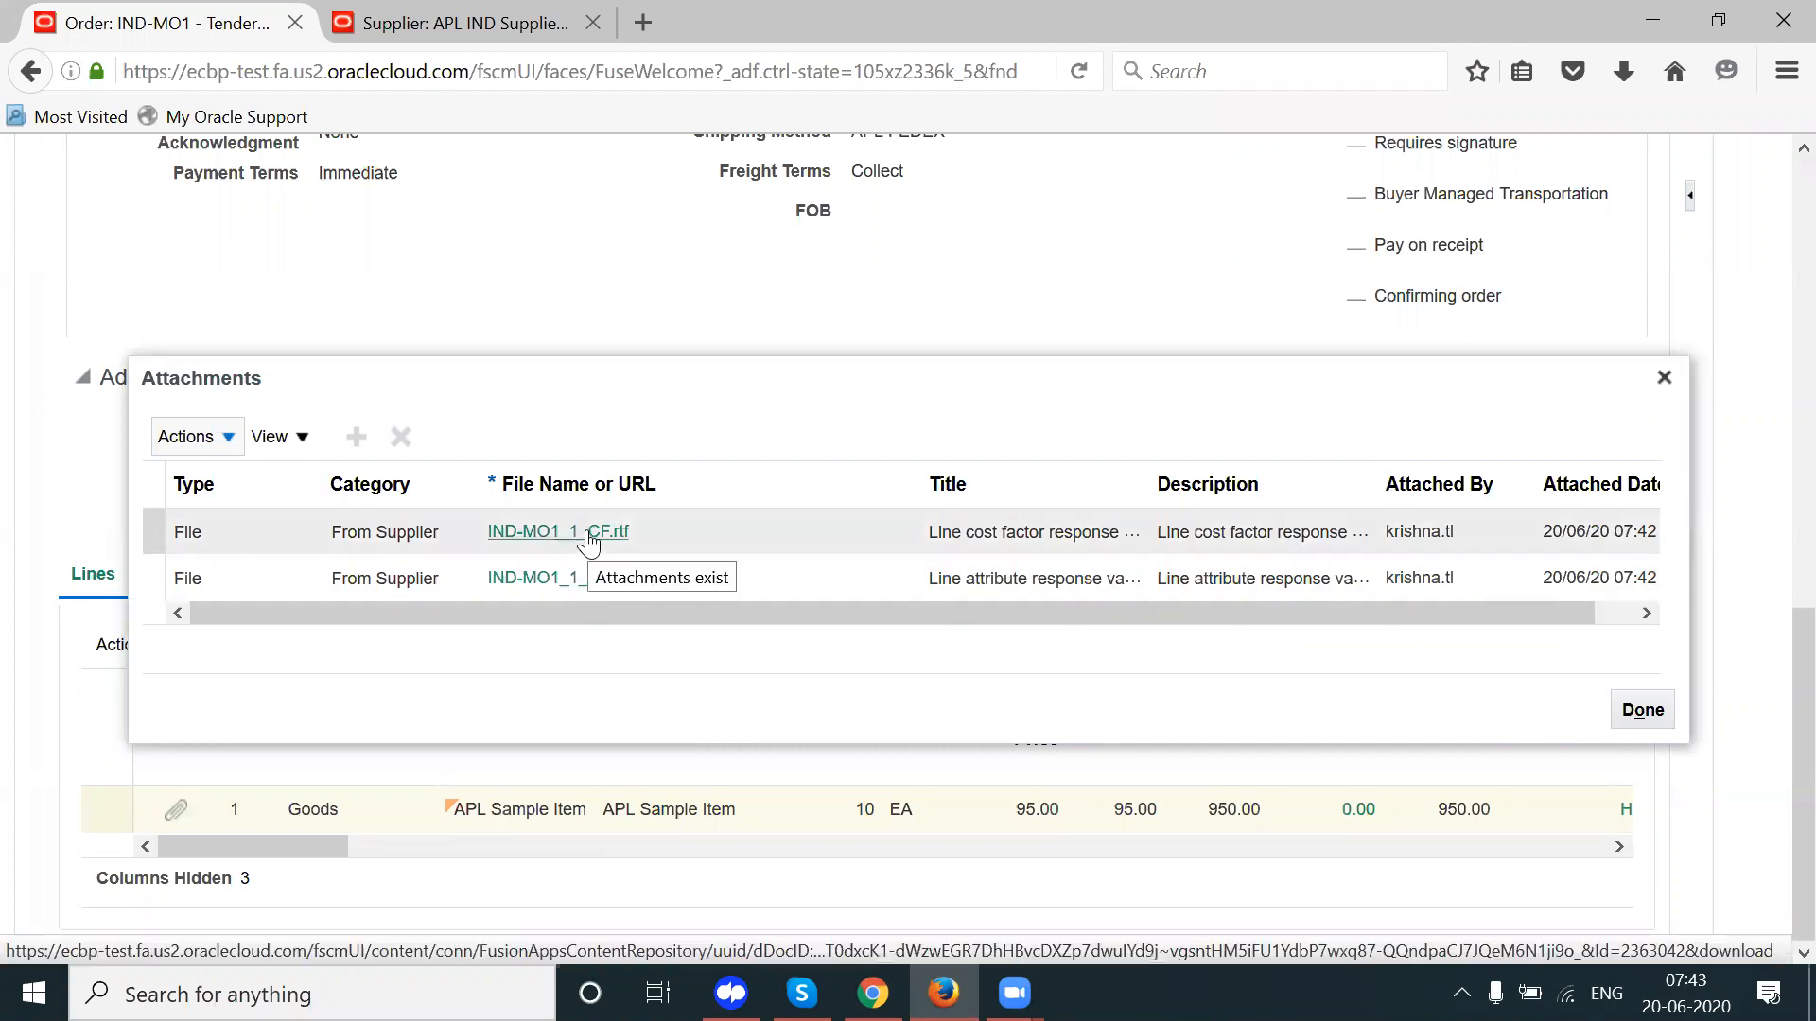
click(1009, 528)
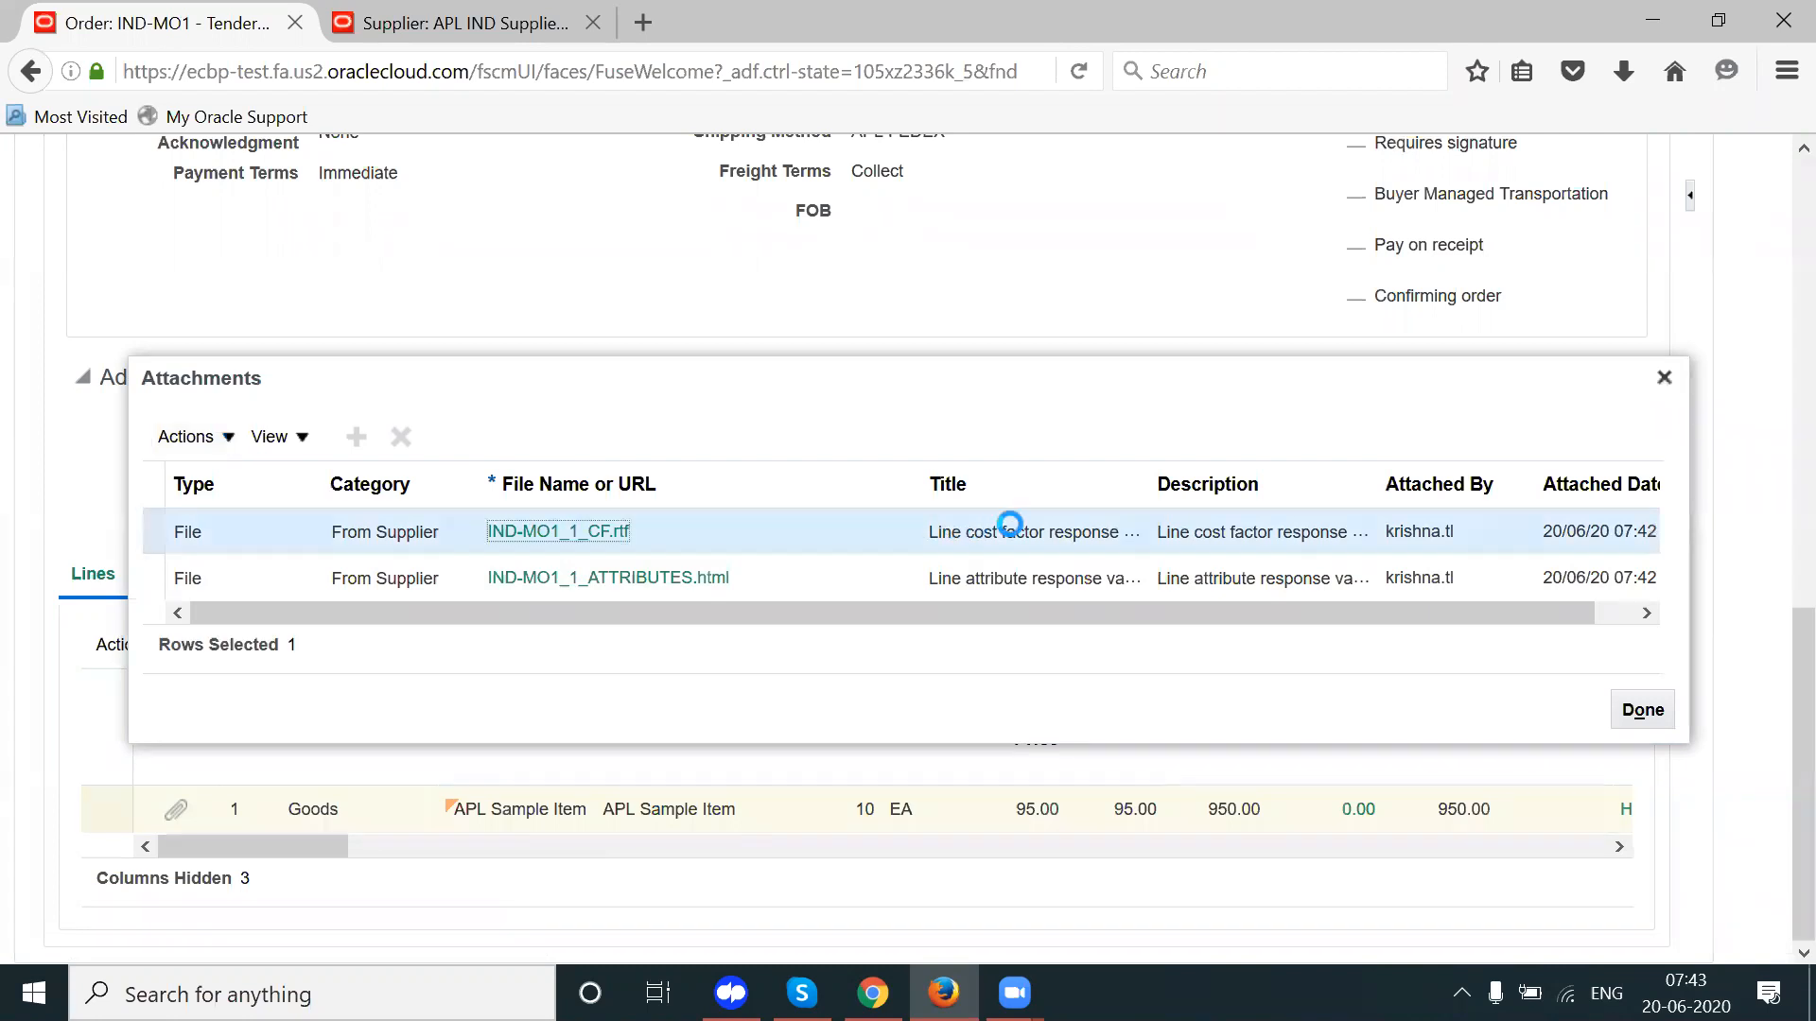
click(585, 537)
click(1004, 754)
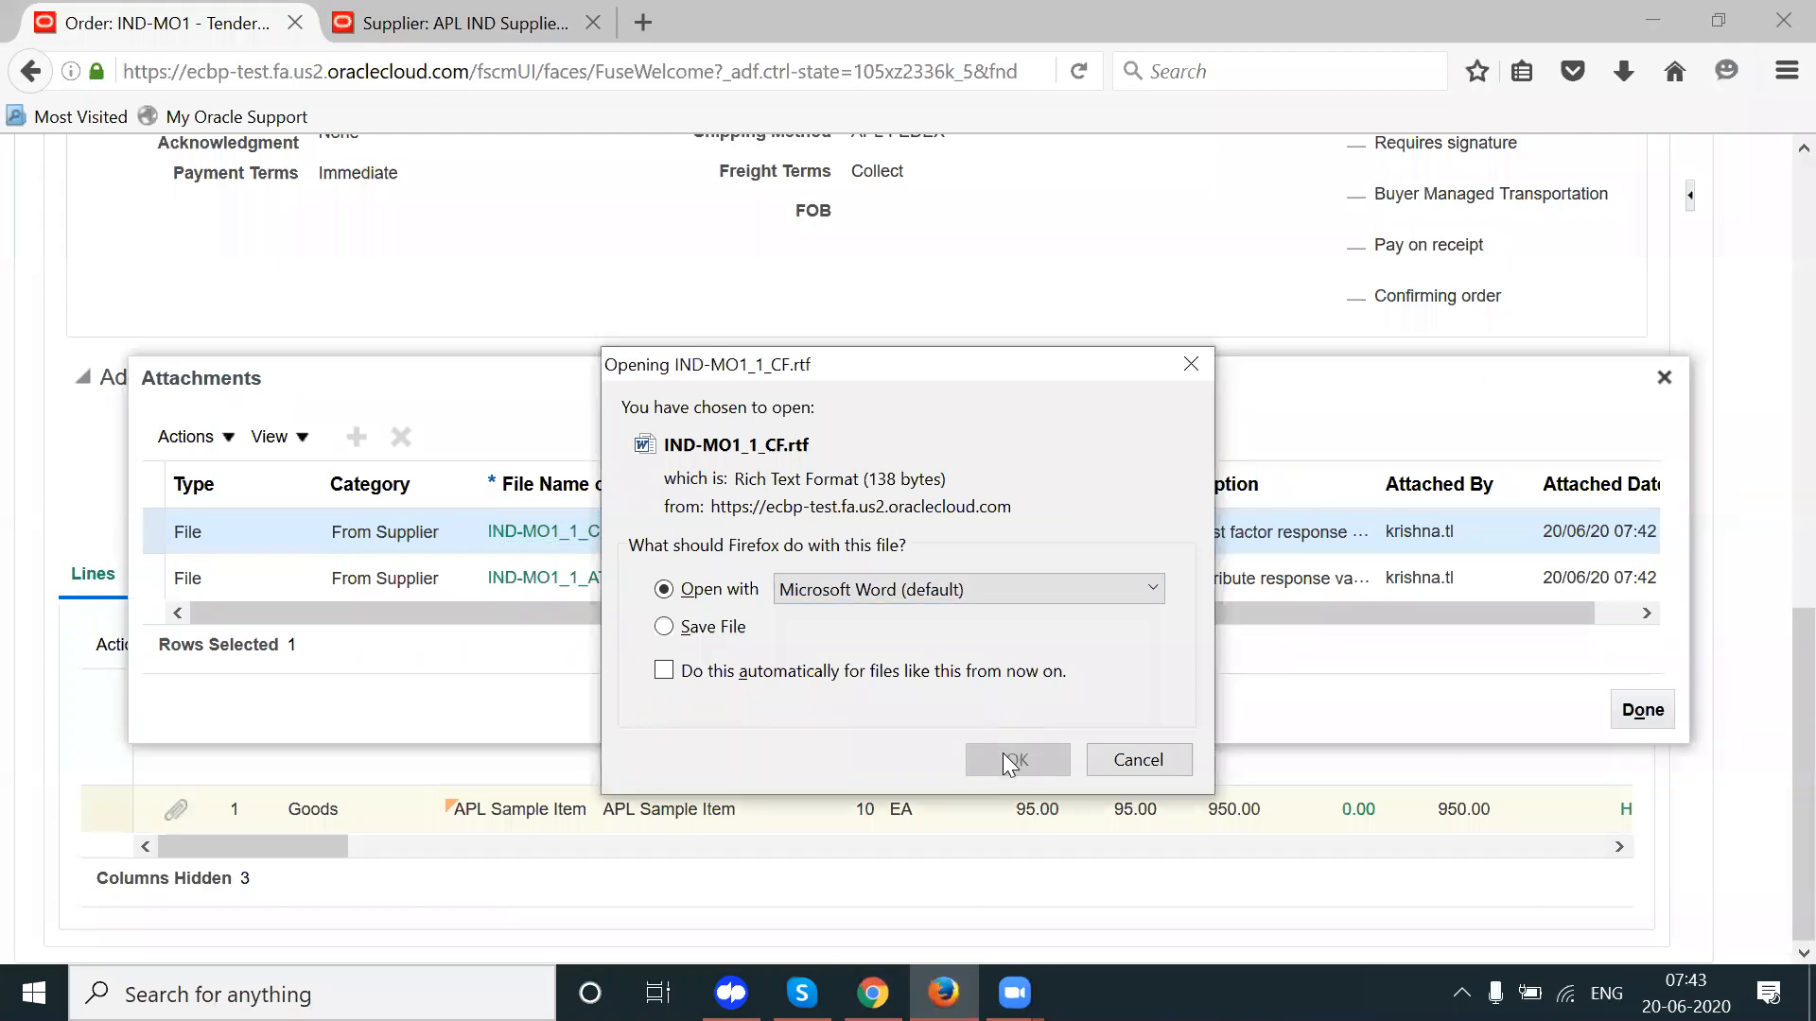
click(842, 630)
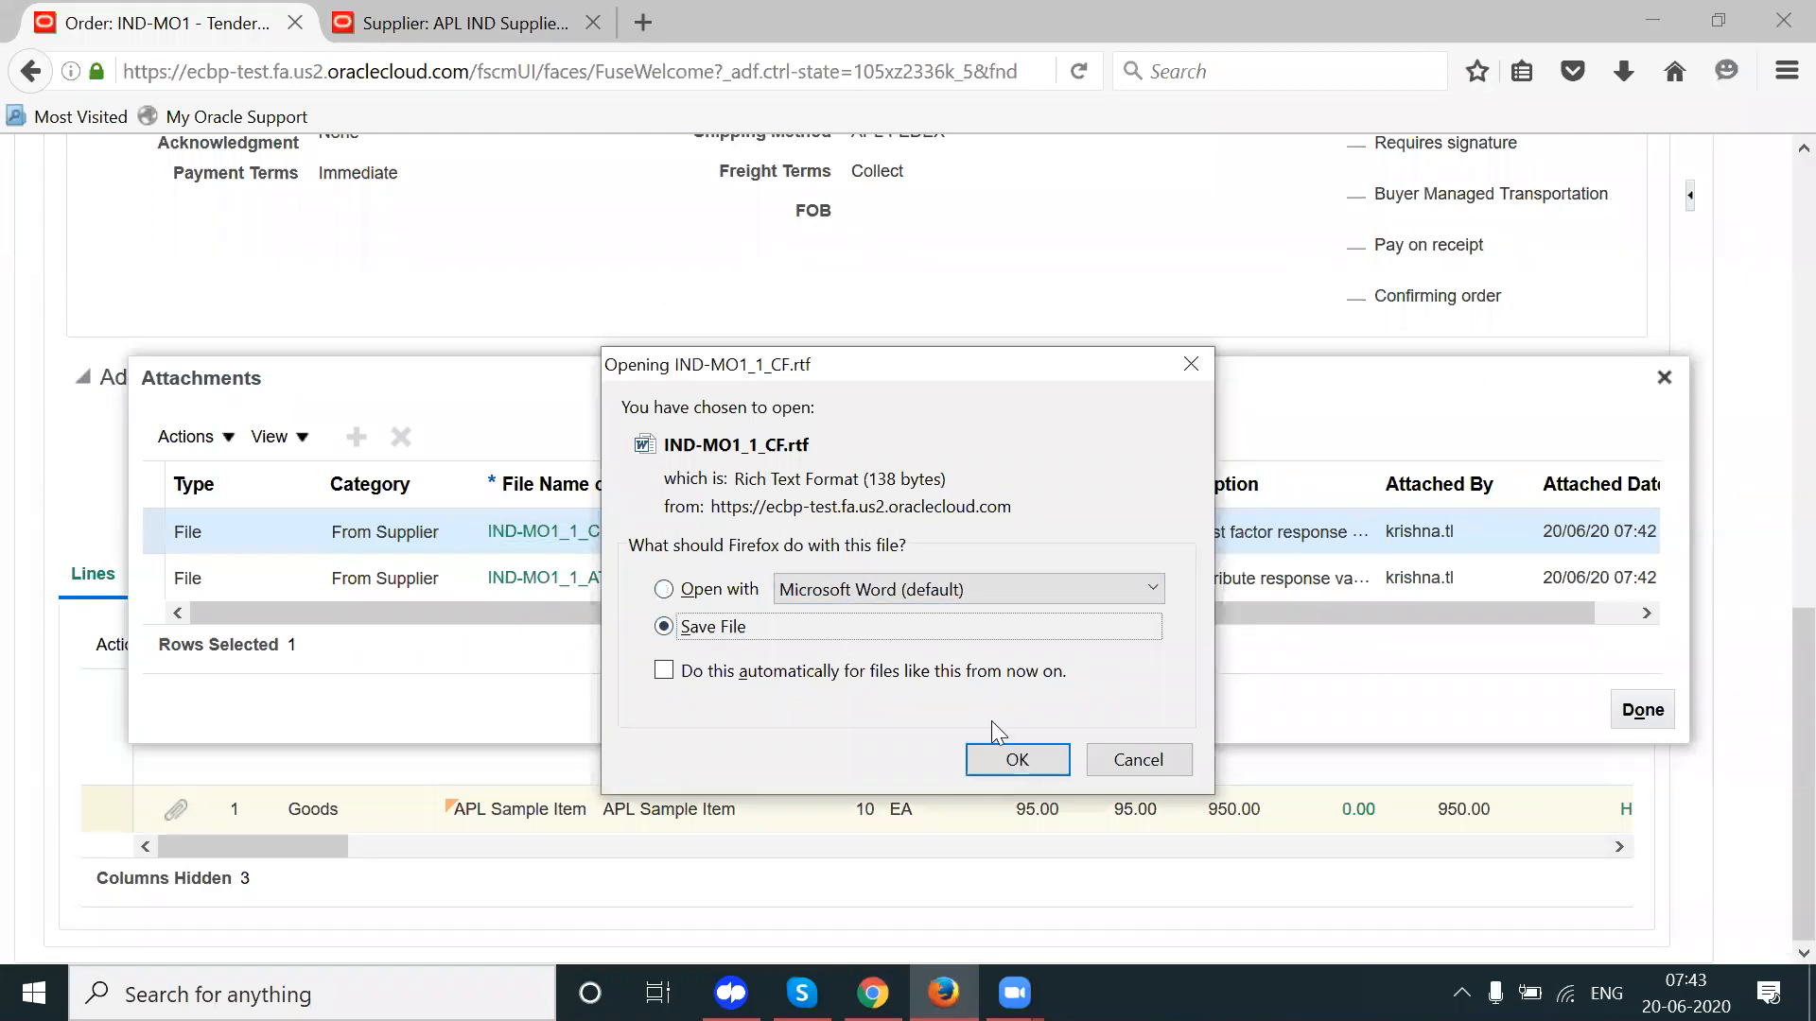
click(721, 594)
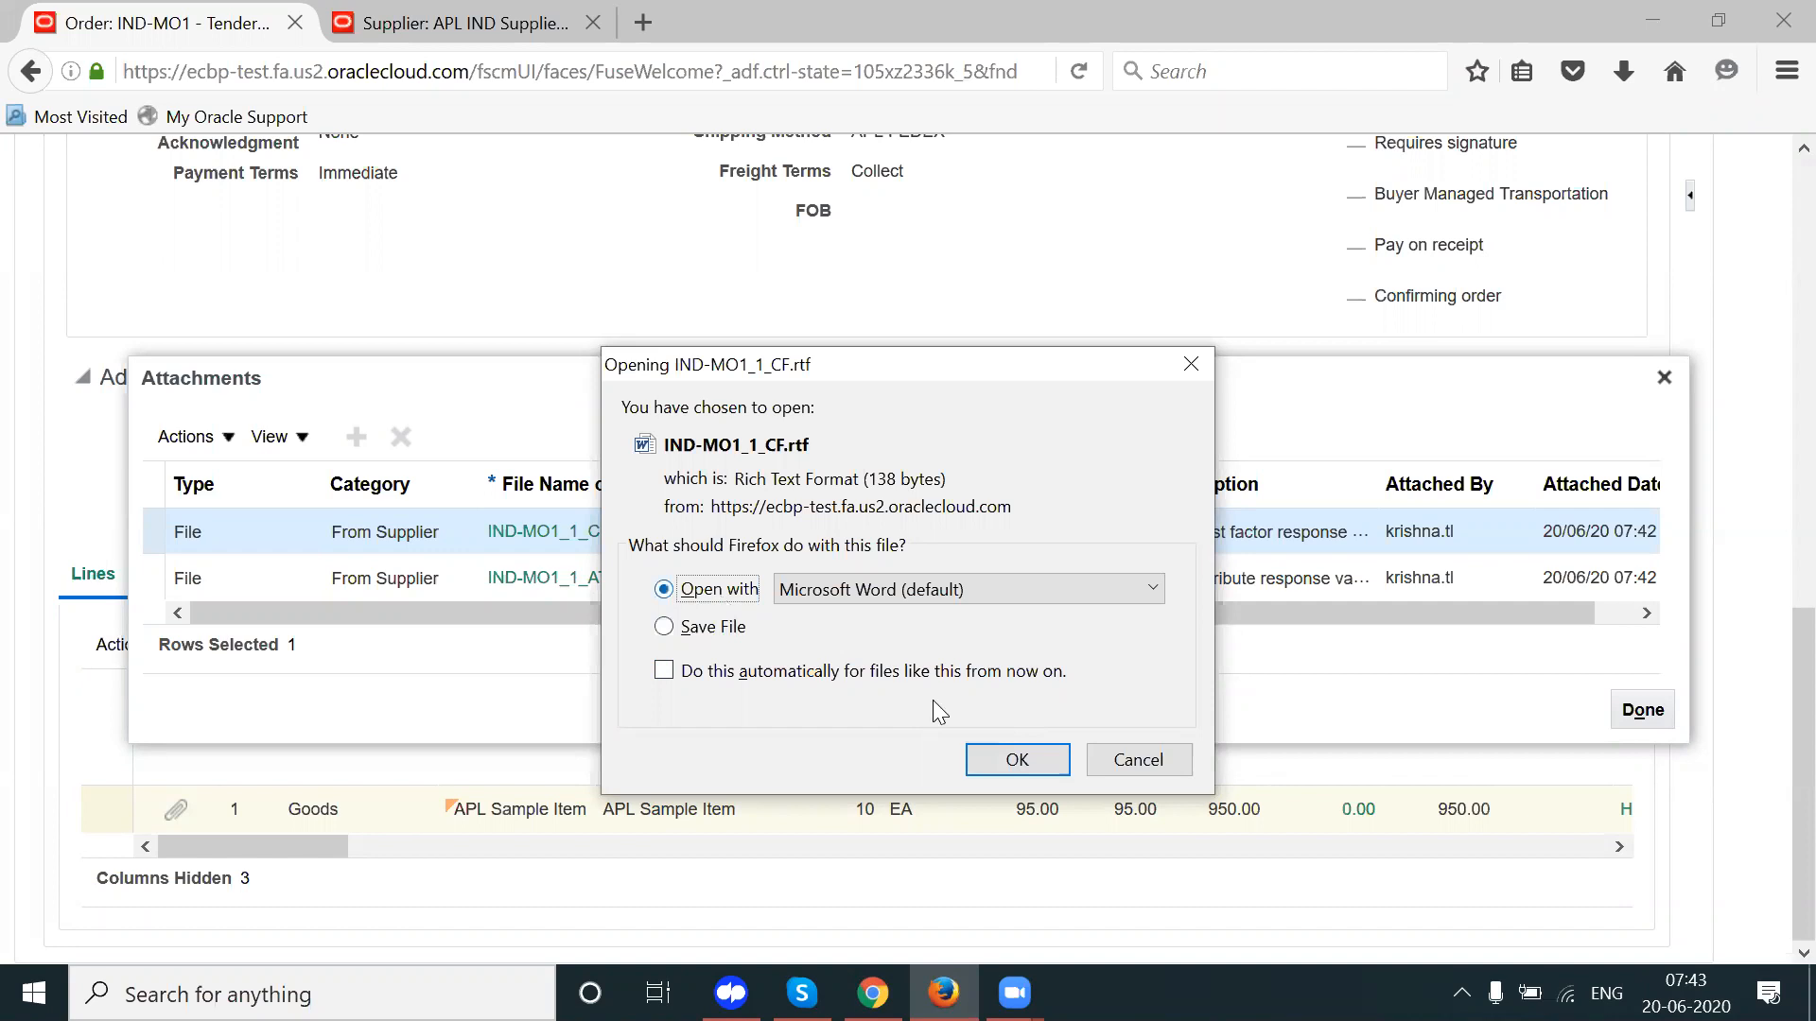
click(1010, 766)
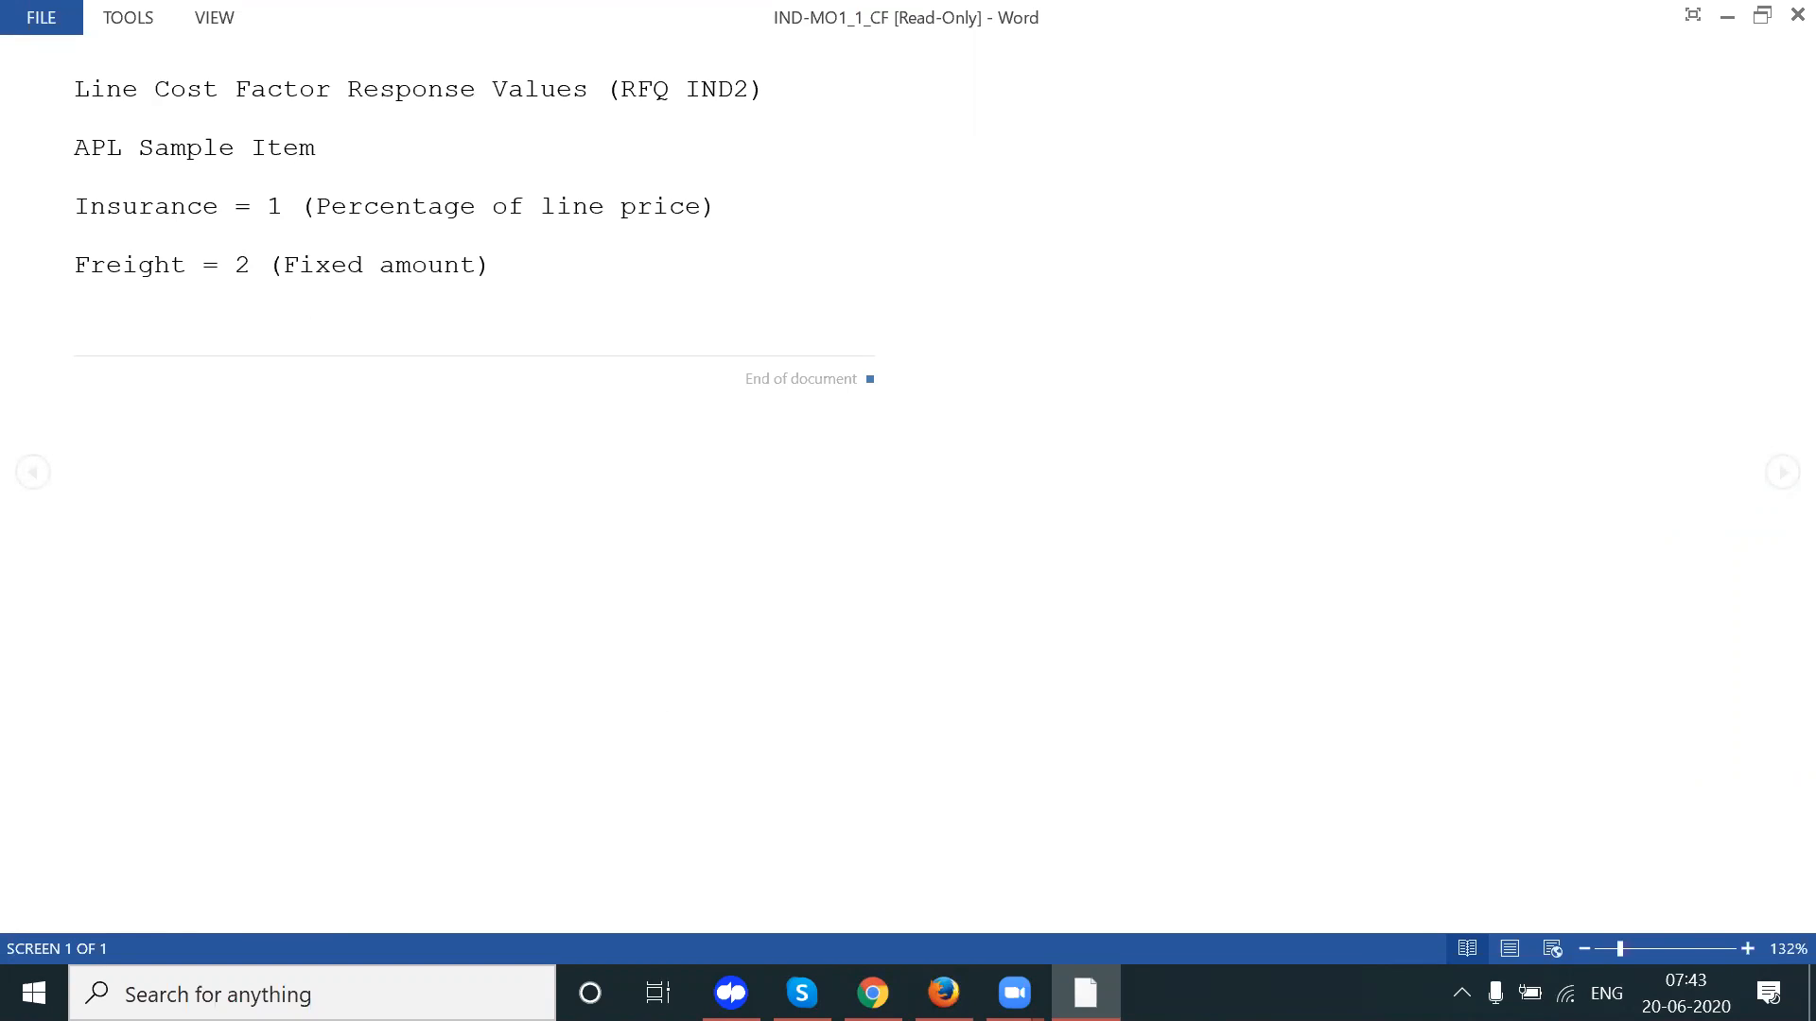
Step: Switch from Word back to the order's attachments and open IND-MO1_1_ATTRIBUTES.html
mouse_move(872, 993)
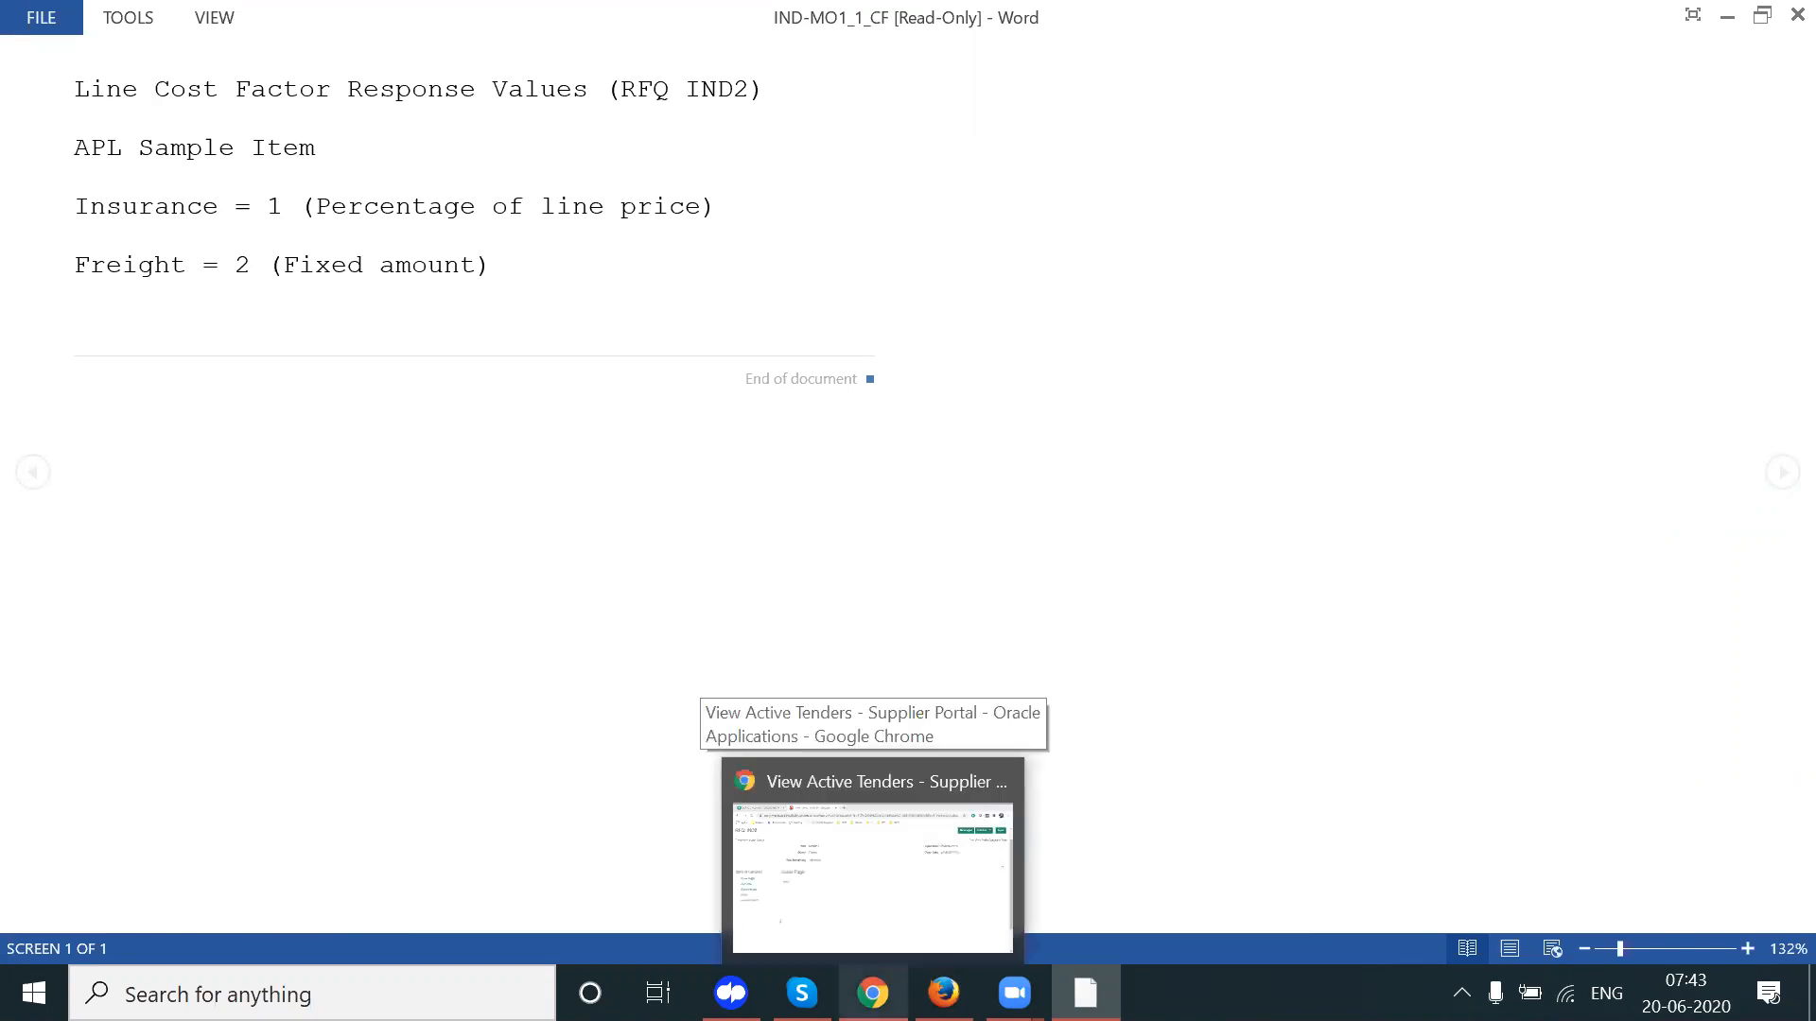
click(872, 878)
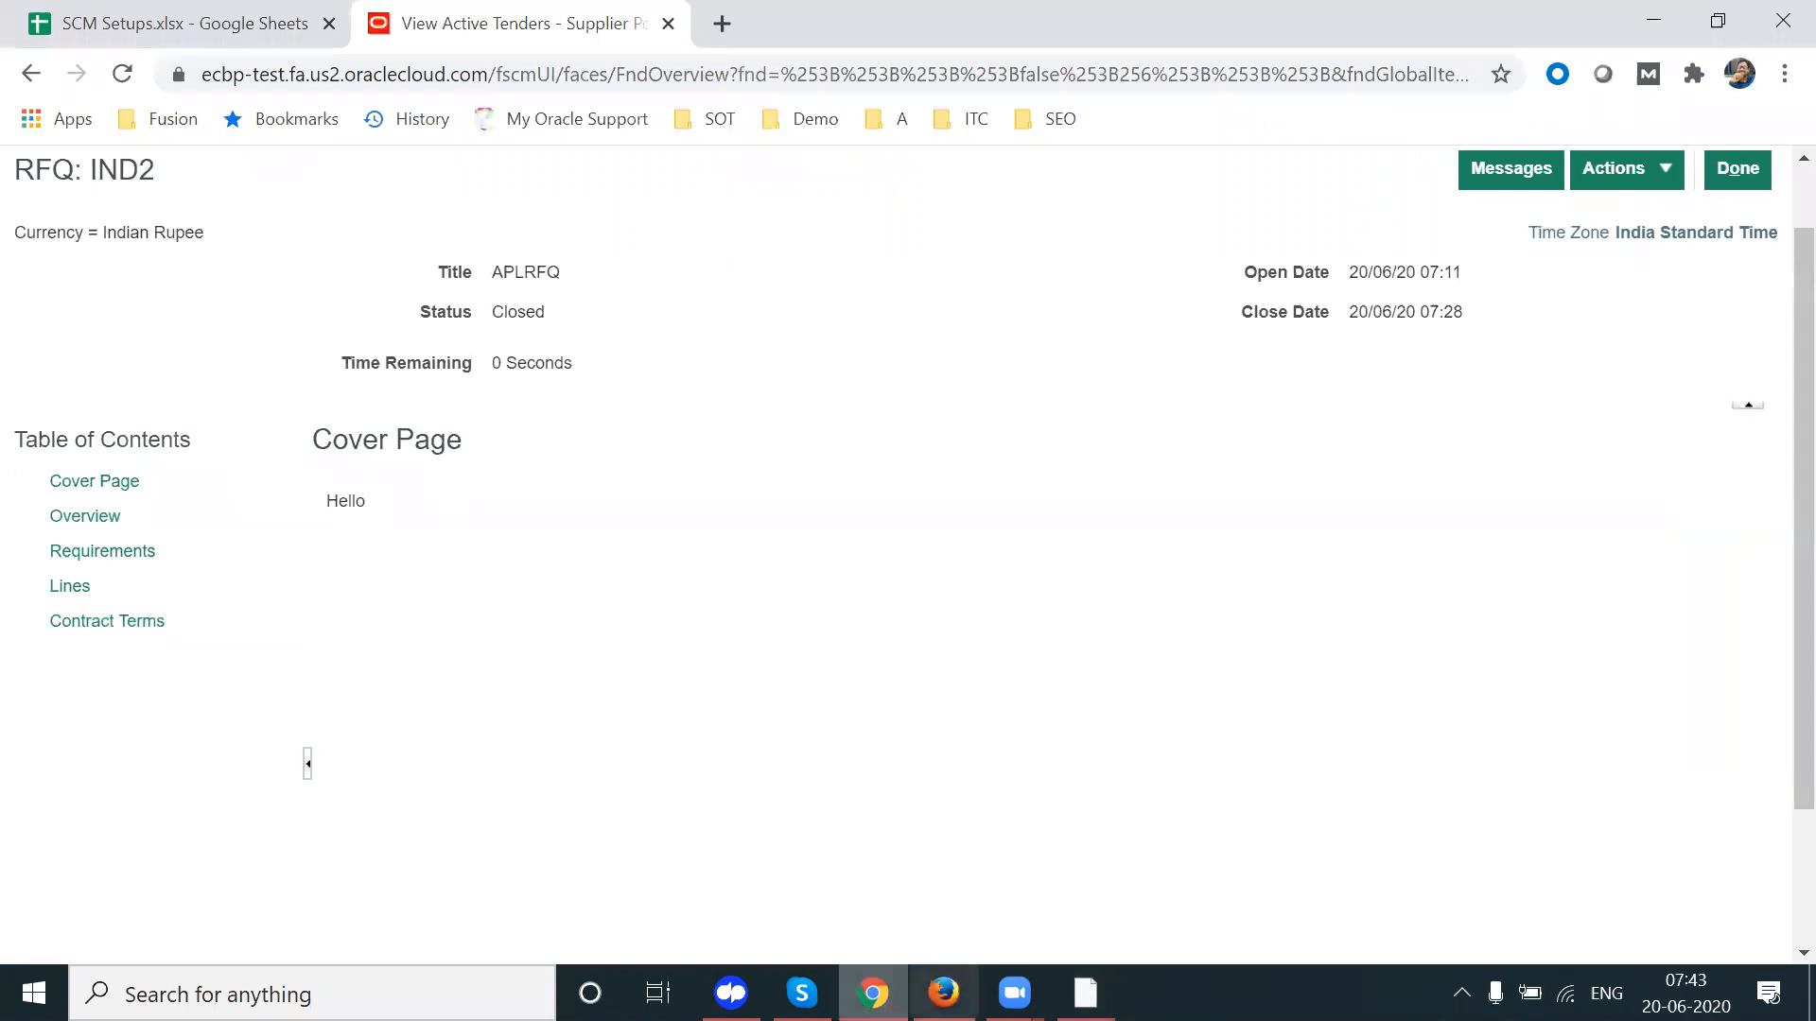
mouse_move(1015, 993)
click(943, 993)
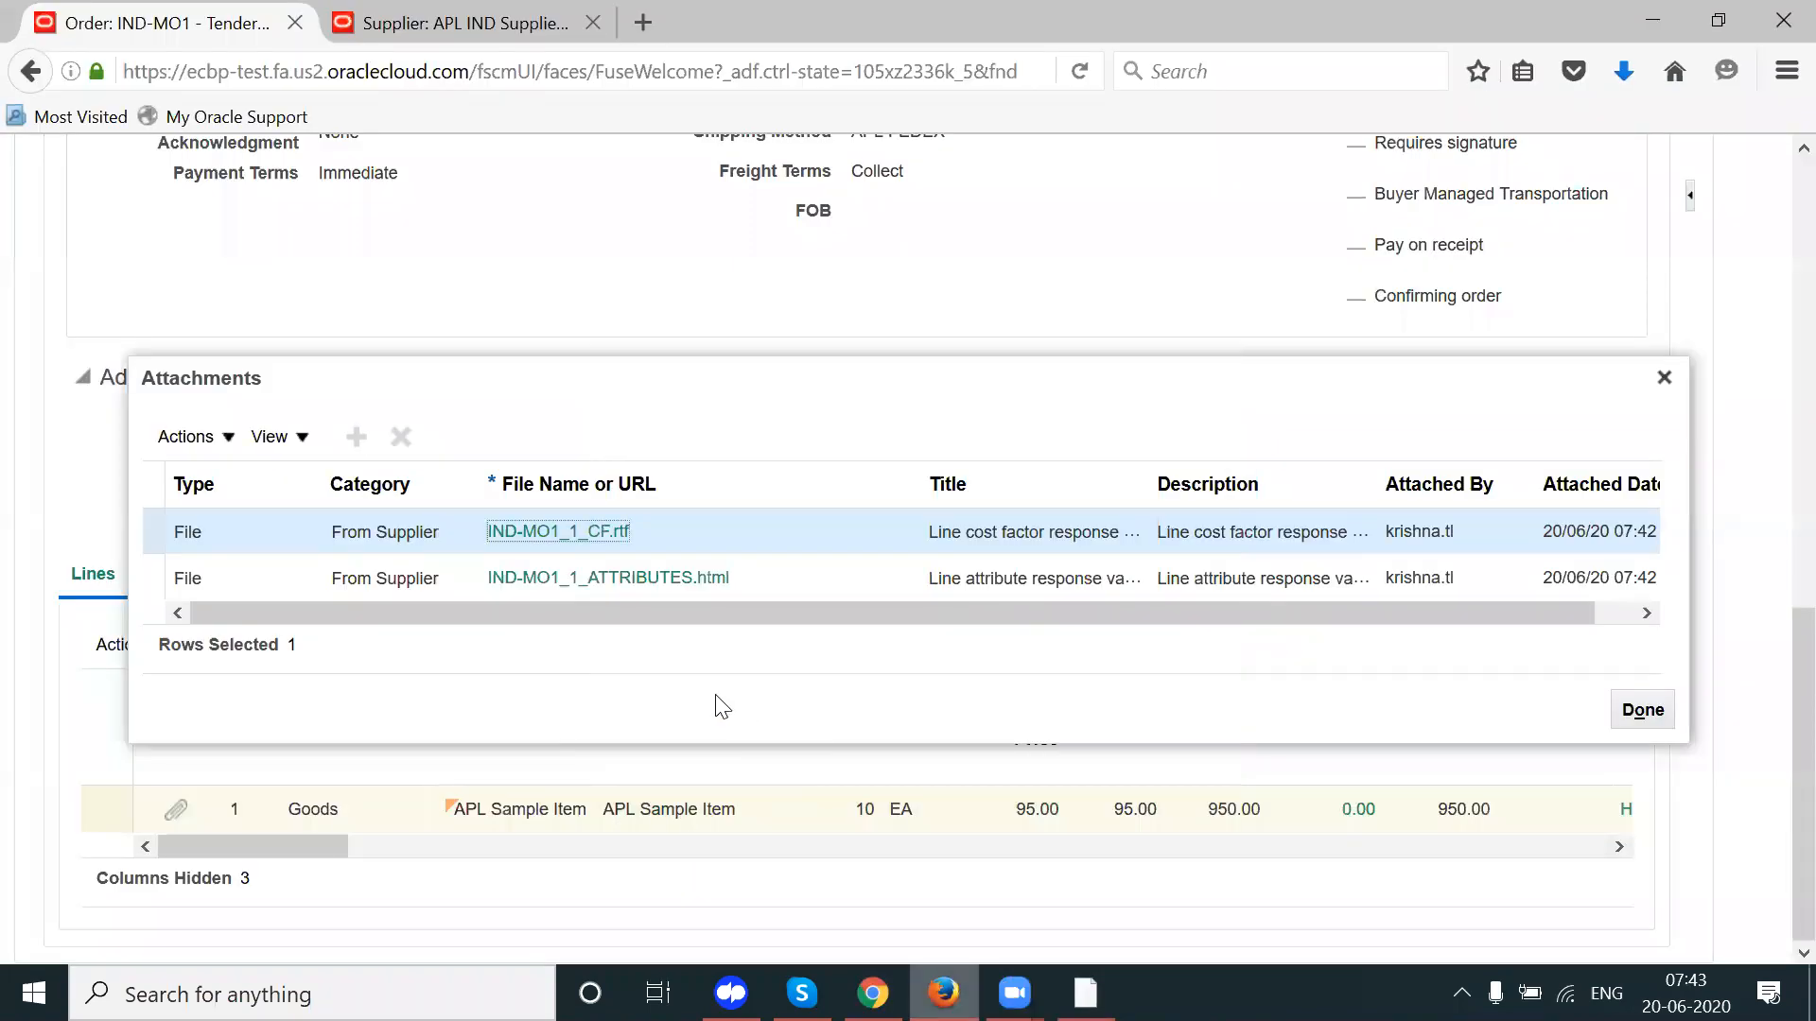
click(594, 579)
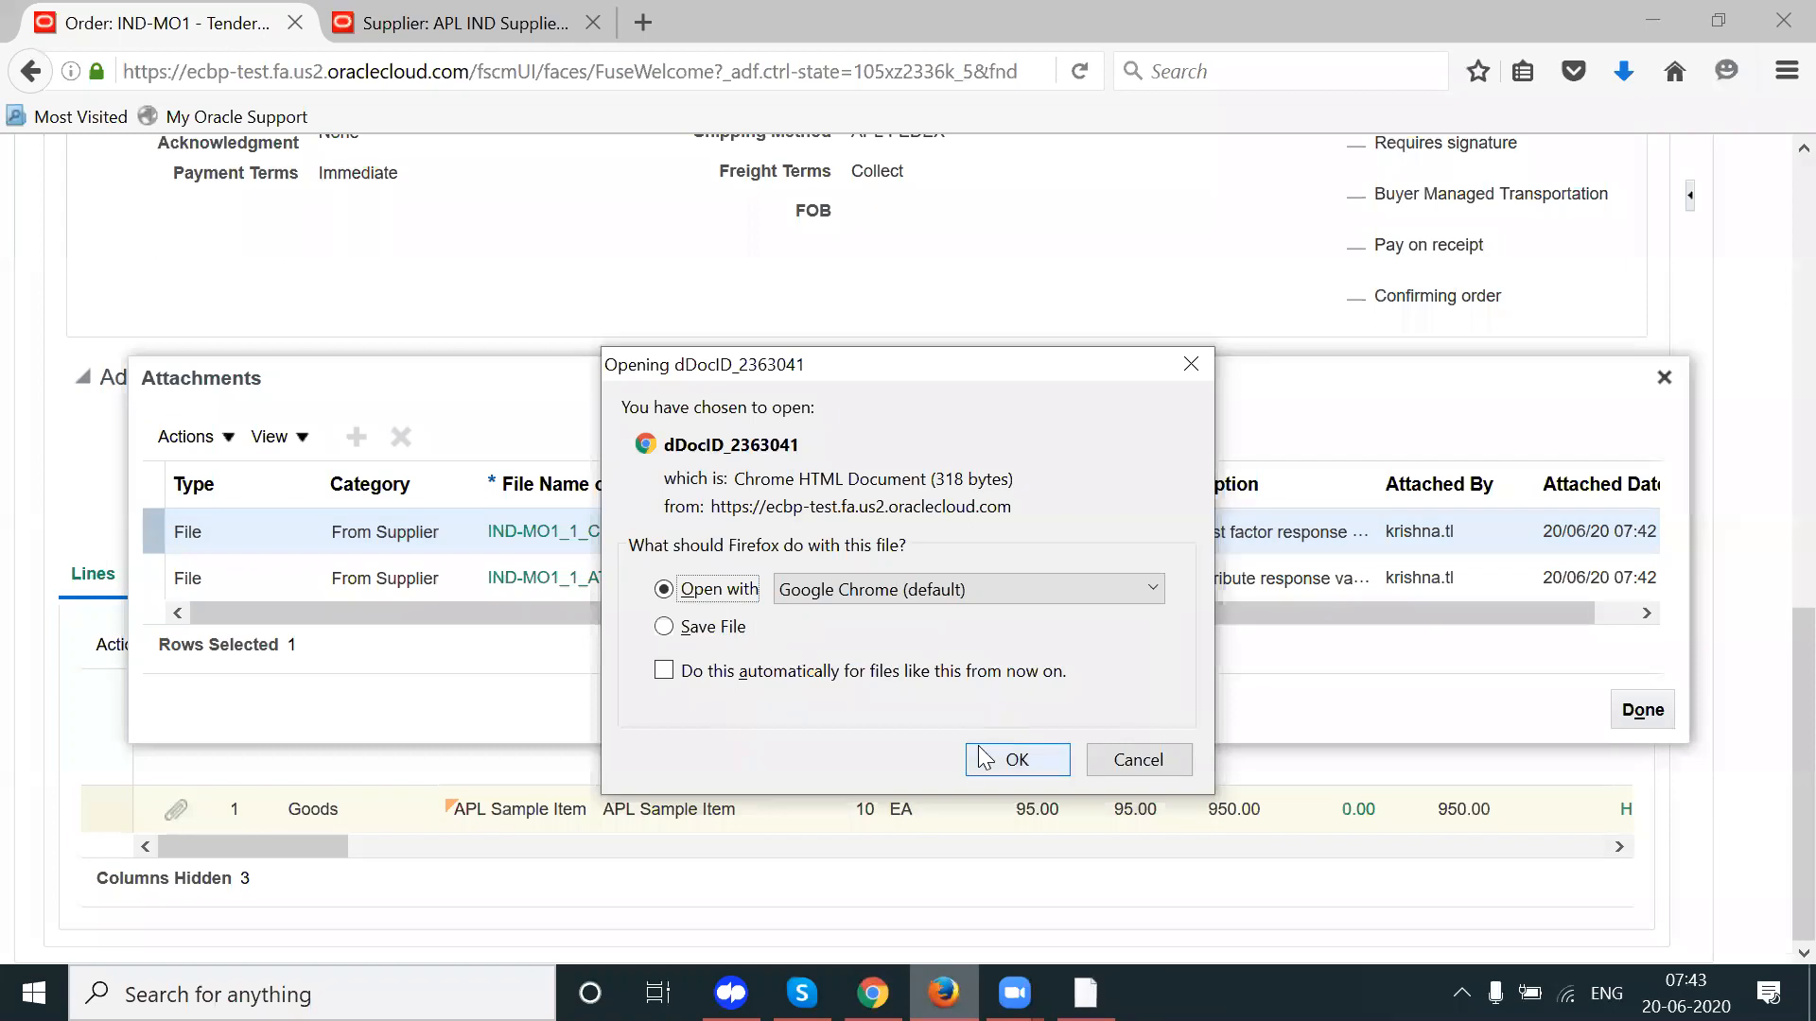
Step: View the attributes file in Chrome, noting responses 5 Years and white, red, yellow
click(980, 745)
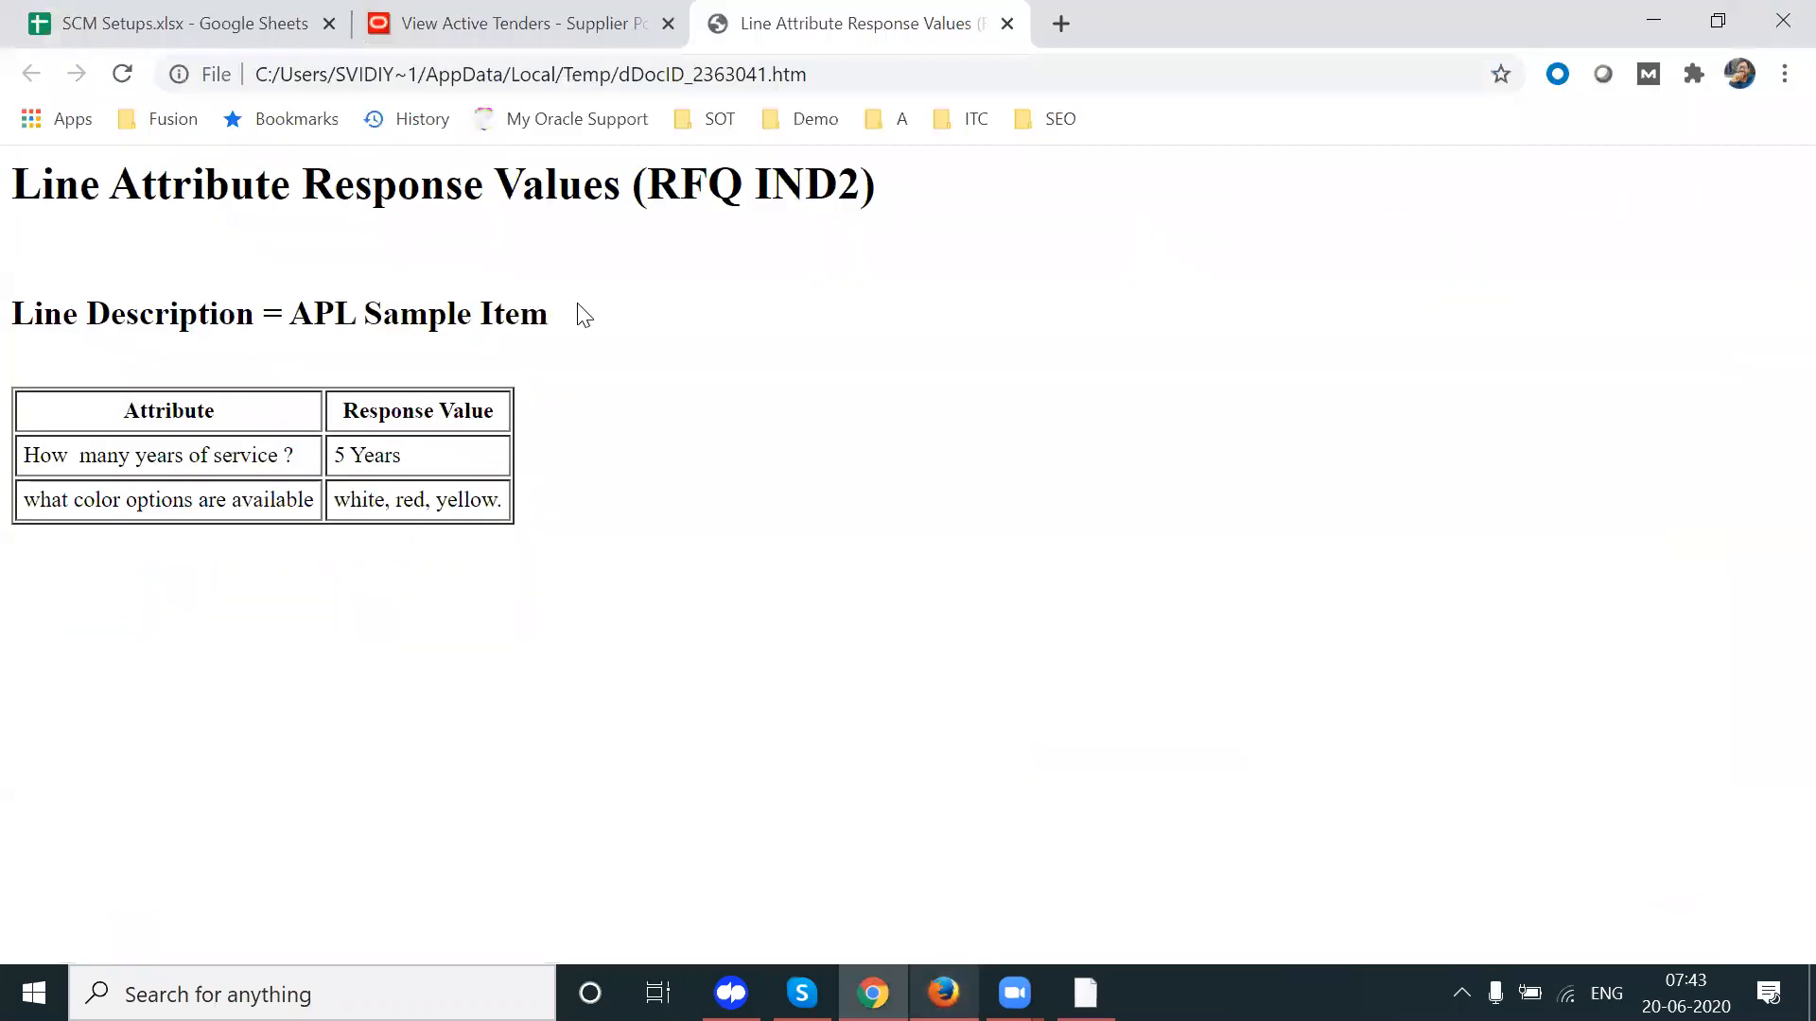
drag(344, 458, 431, 465)
drag(337, 500, 515, 515)
double_click(412, 455)
click(624, 494)
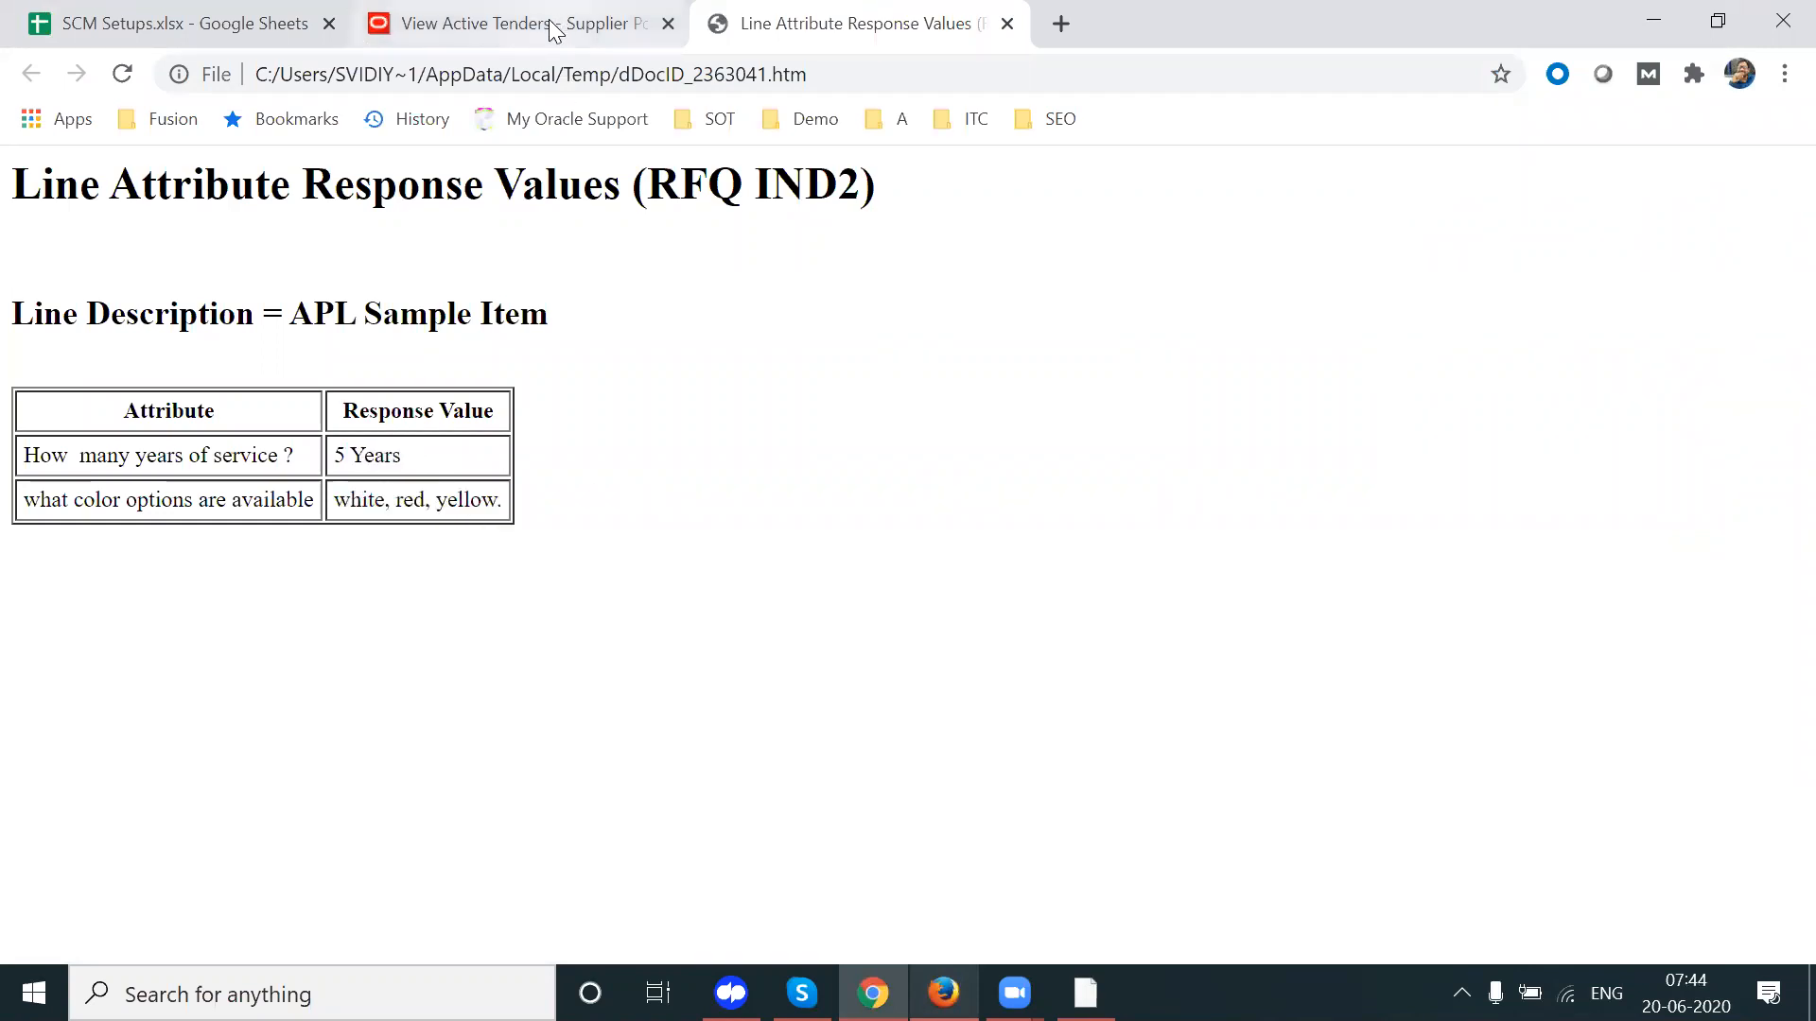
click(944, 993)
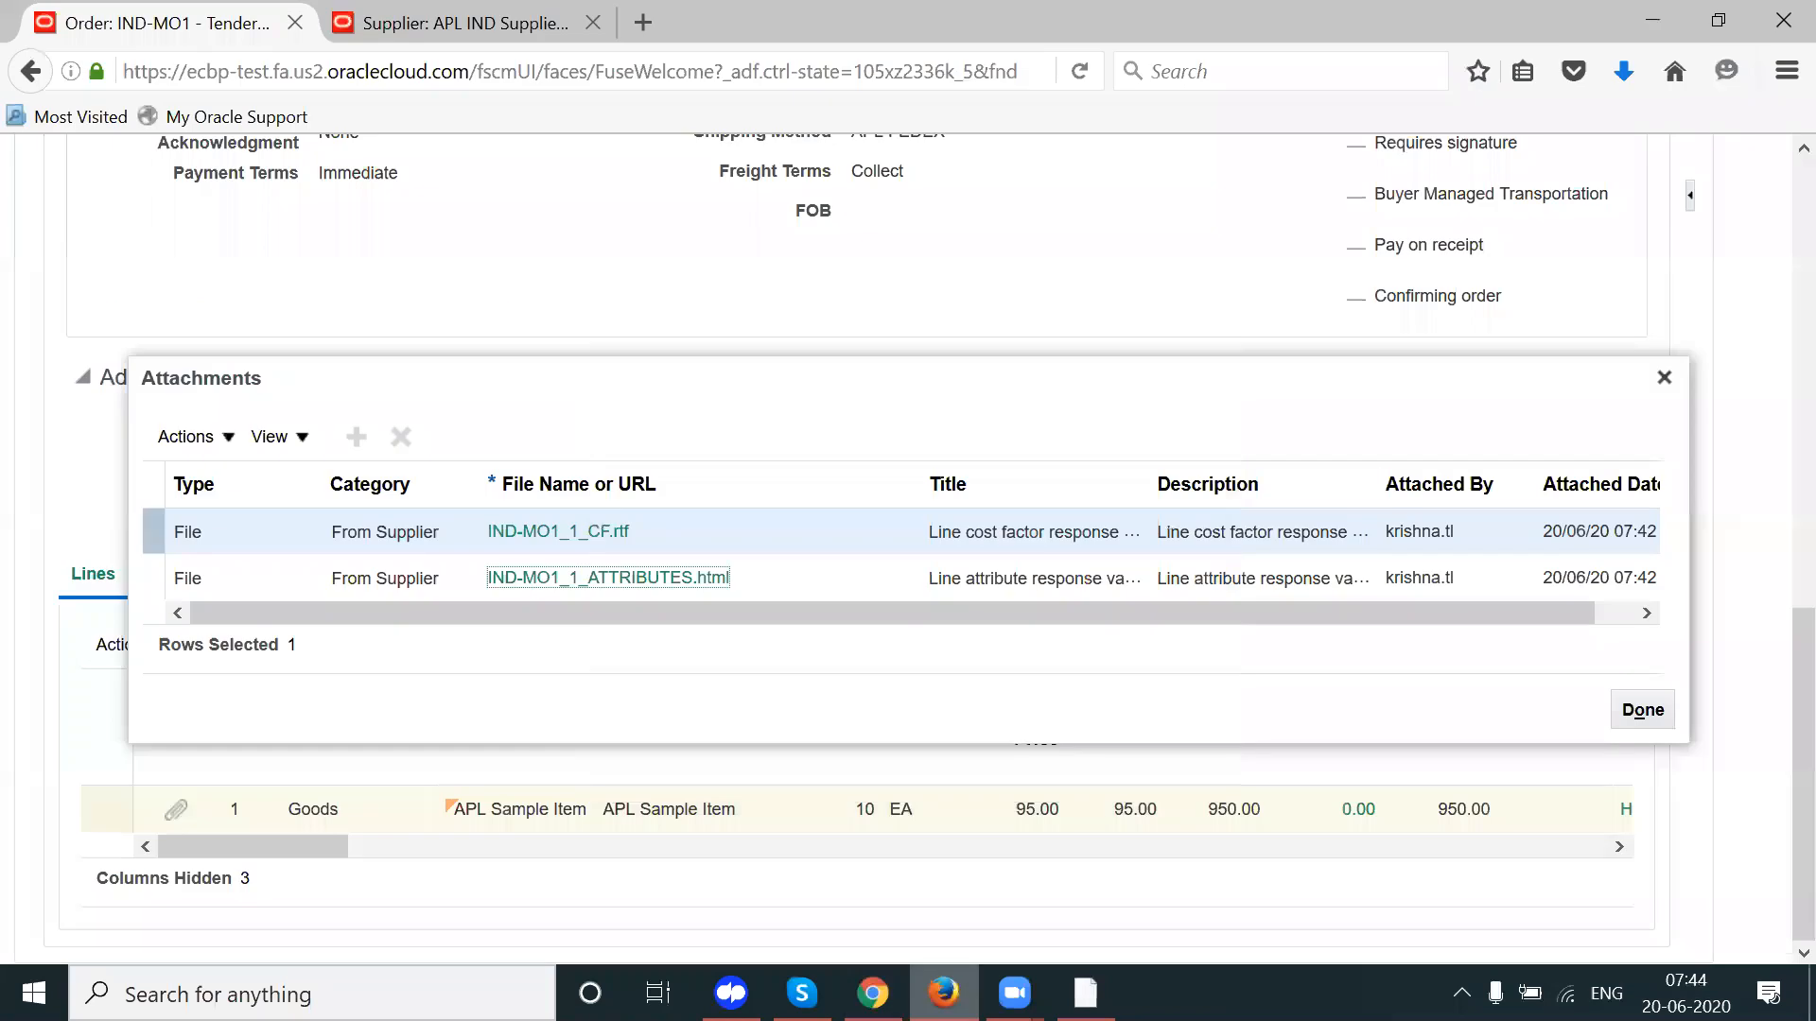
Step: Close the attachments and review the order total and its Lines table
click(1664, 378)
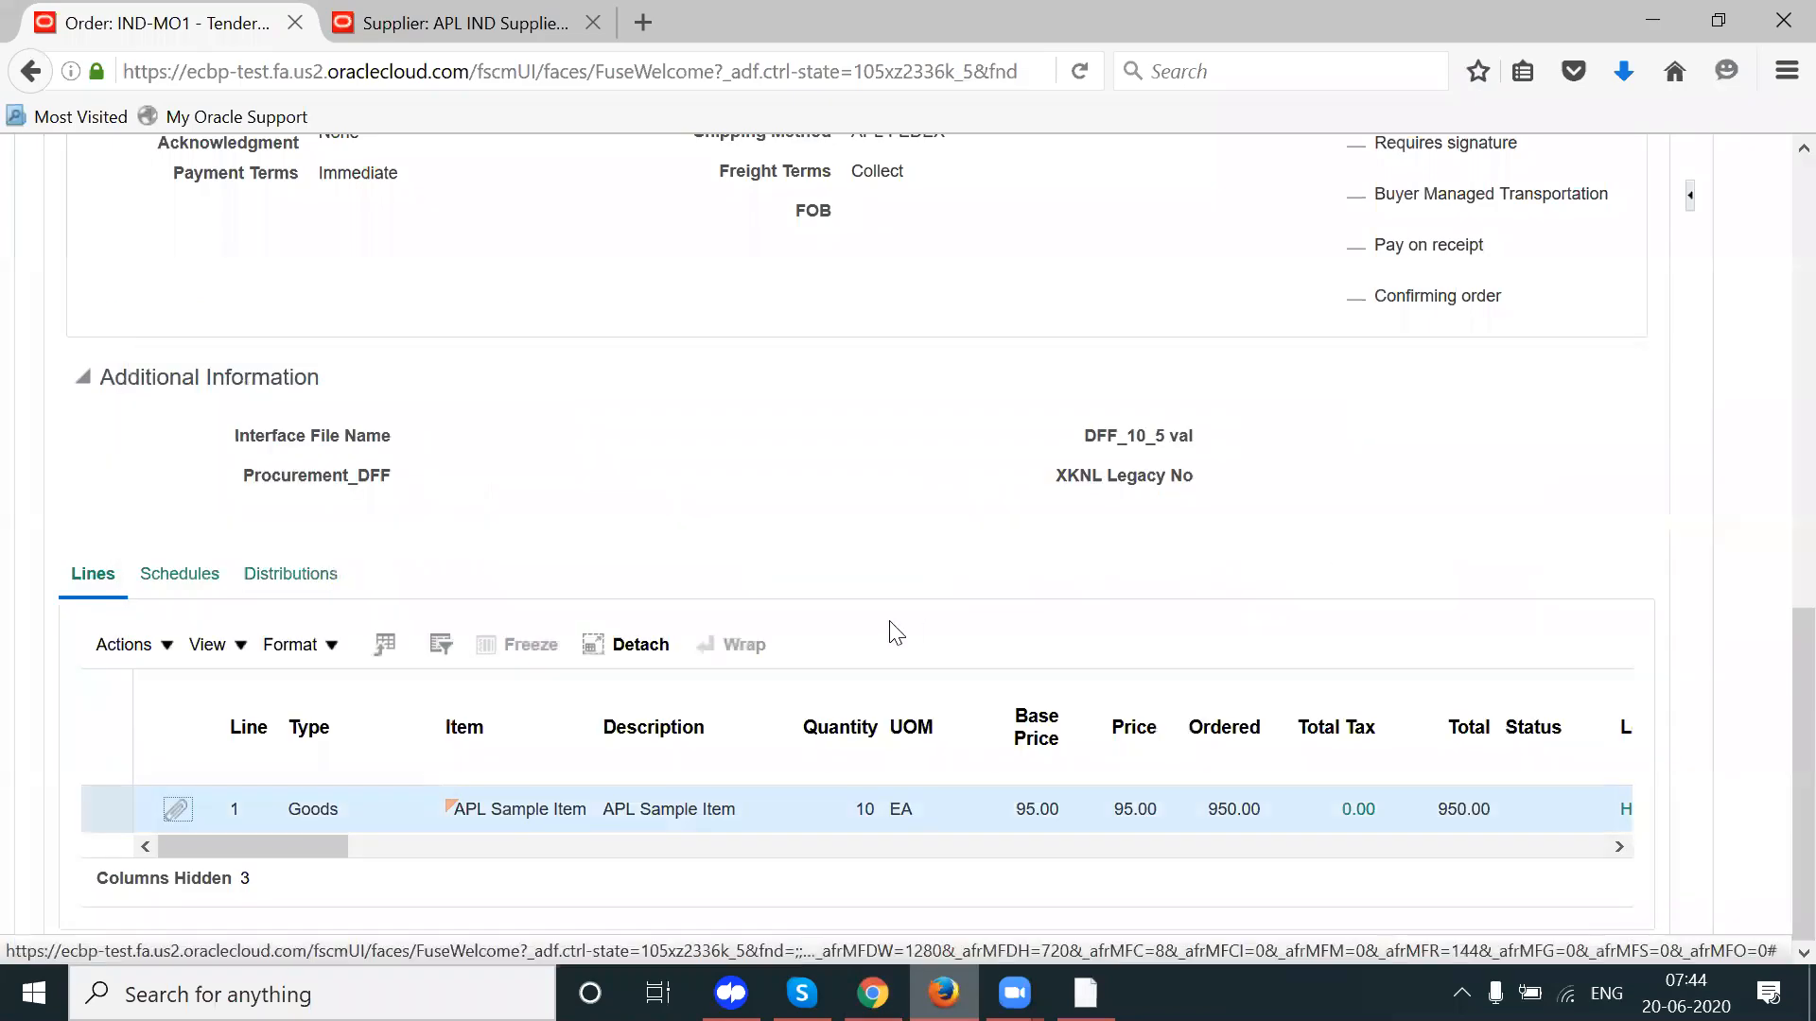
drag(274, 851, 361, 843)
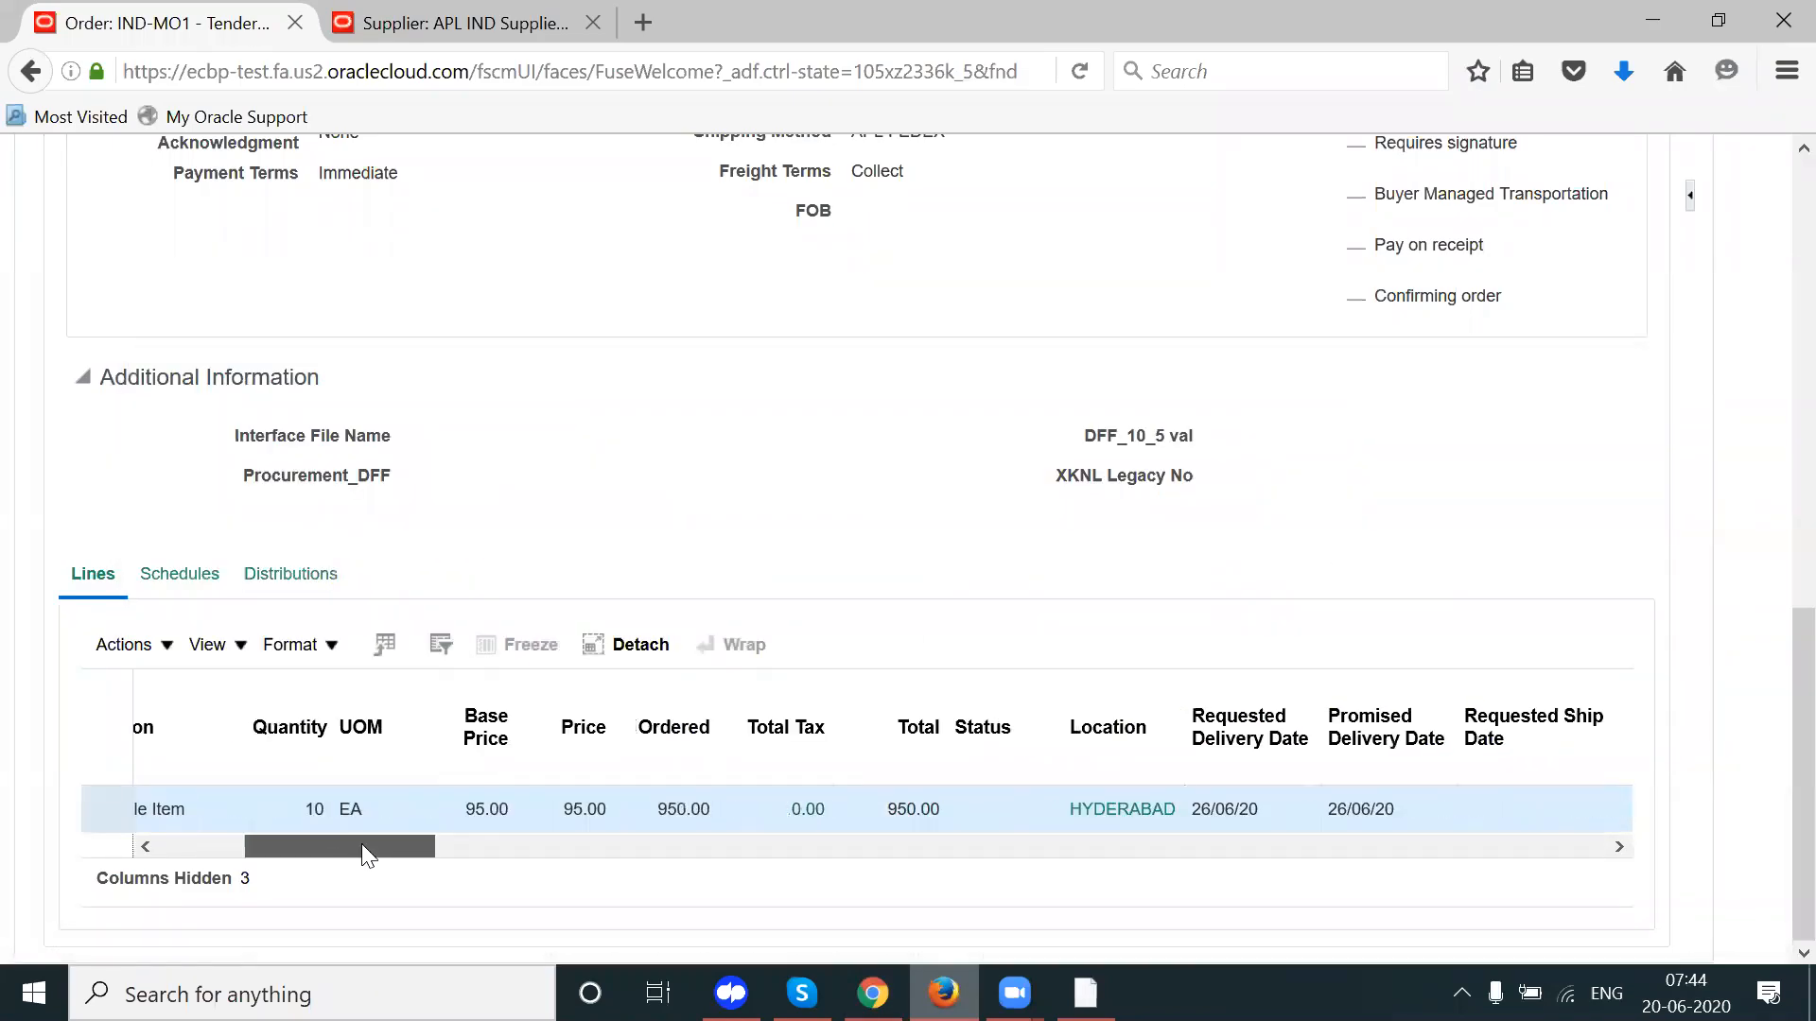
scroll(1778, 447, up, 6)
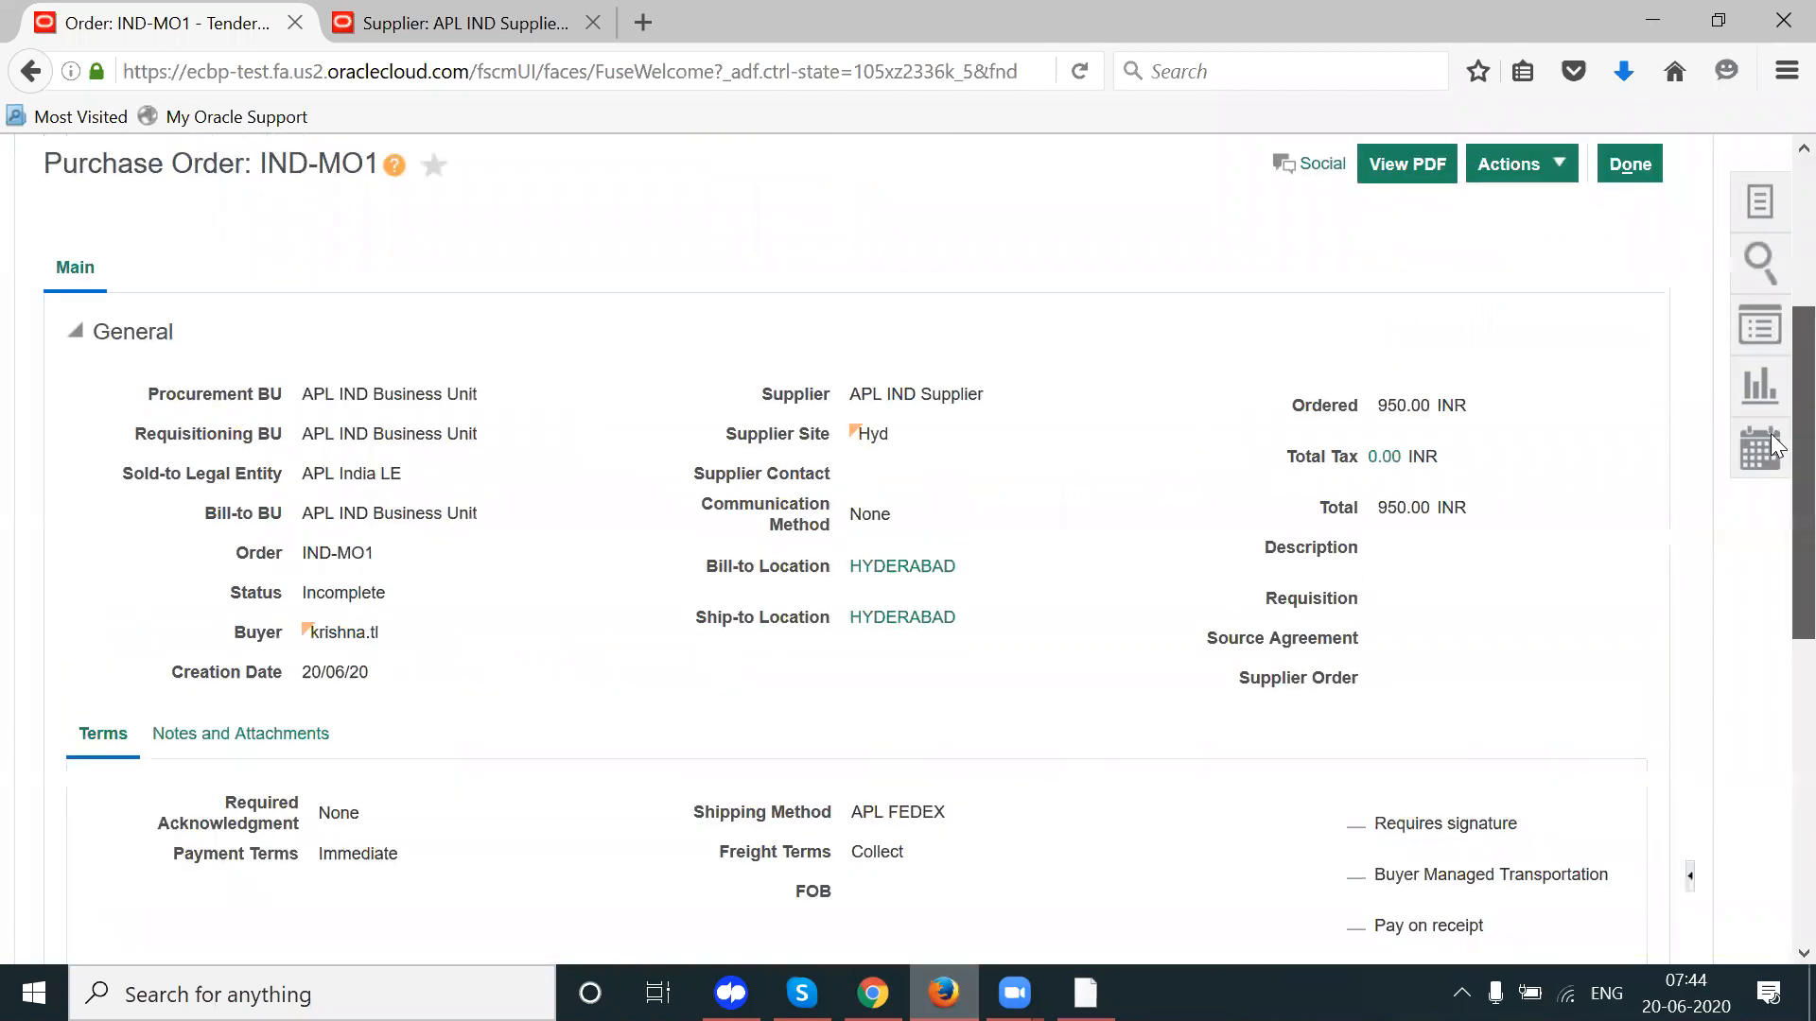
drag(1488, 511, 1378, 509)
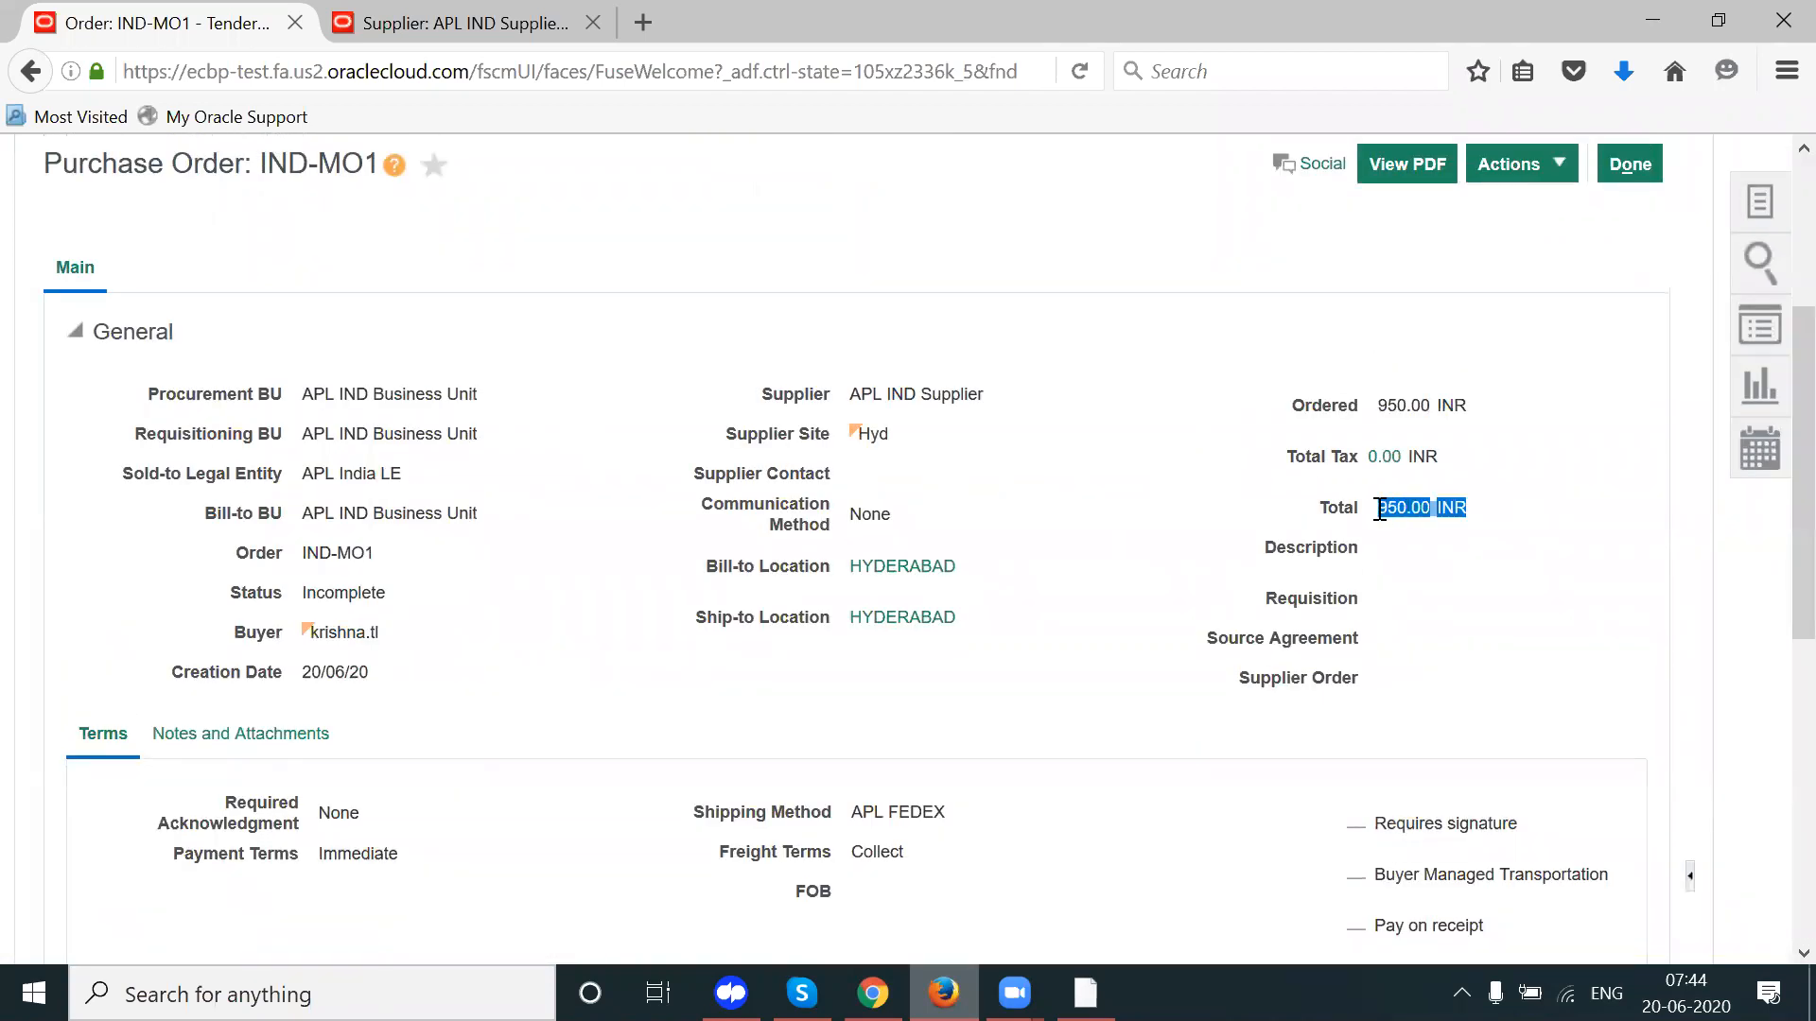
click(1545, 608)
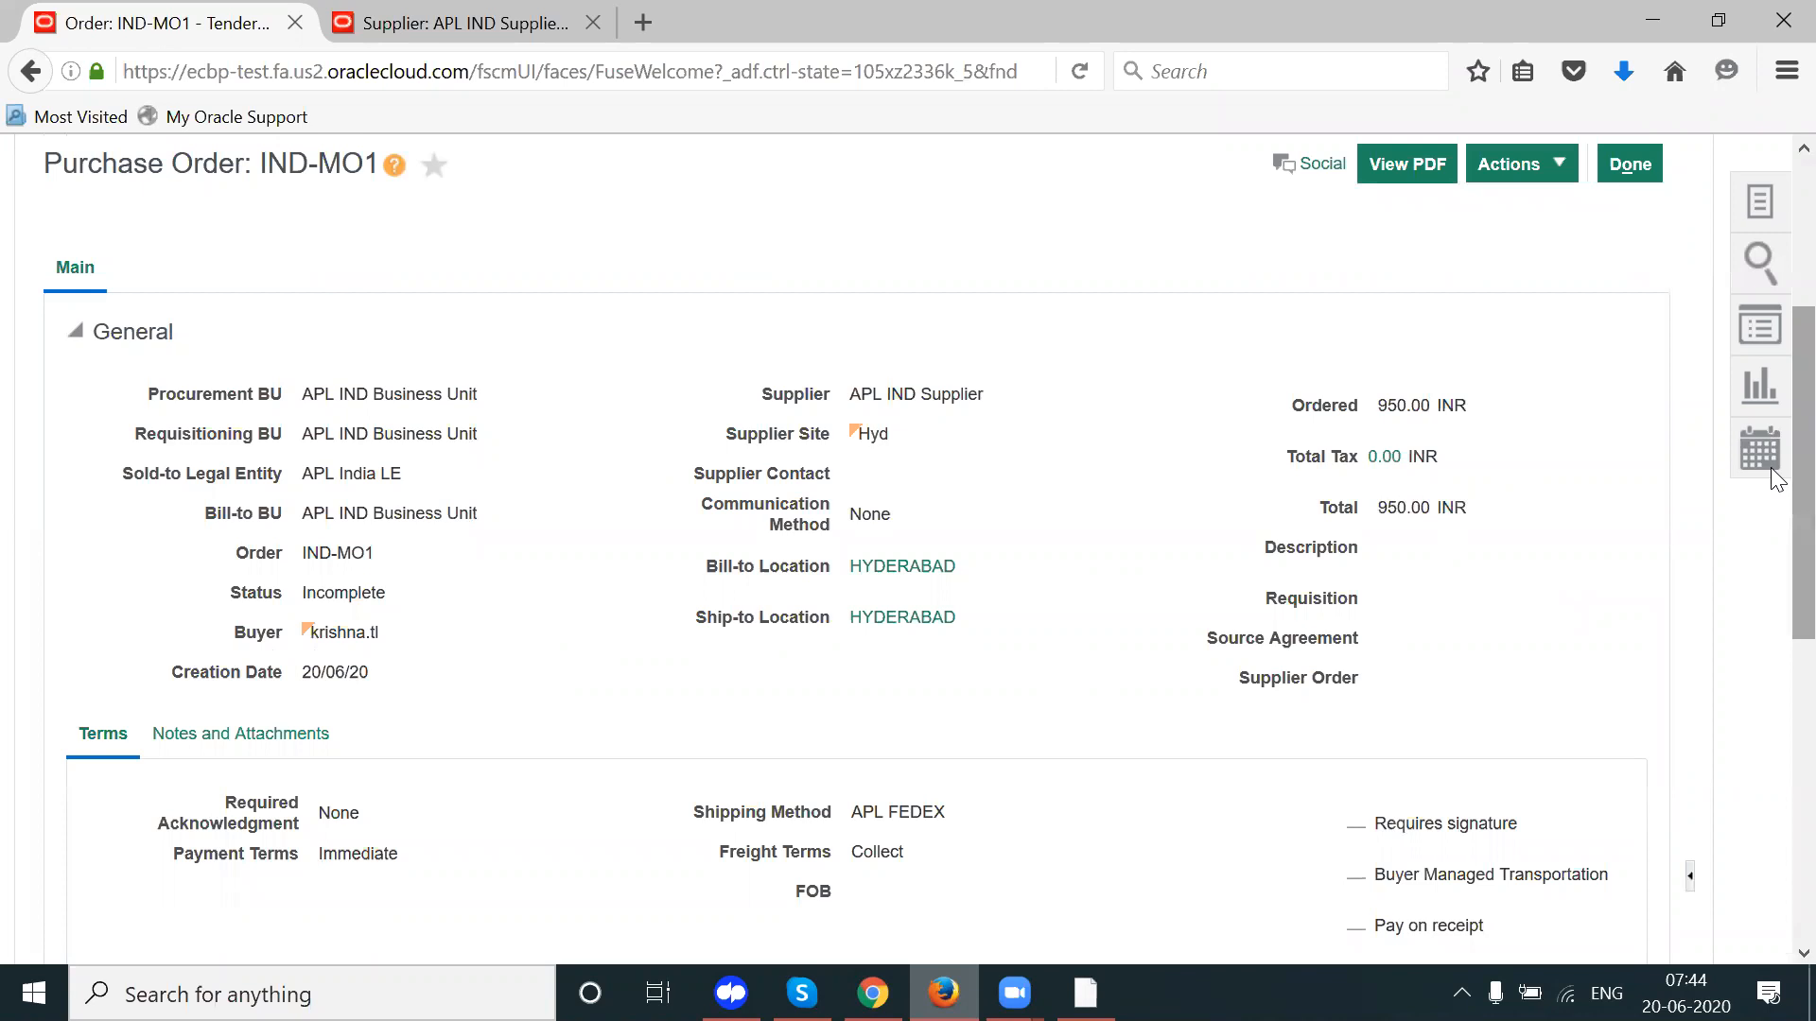
scroll(1770, 467, down, 5)
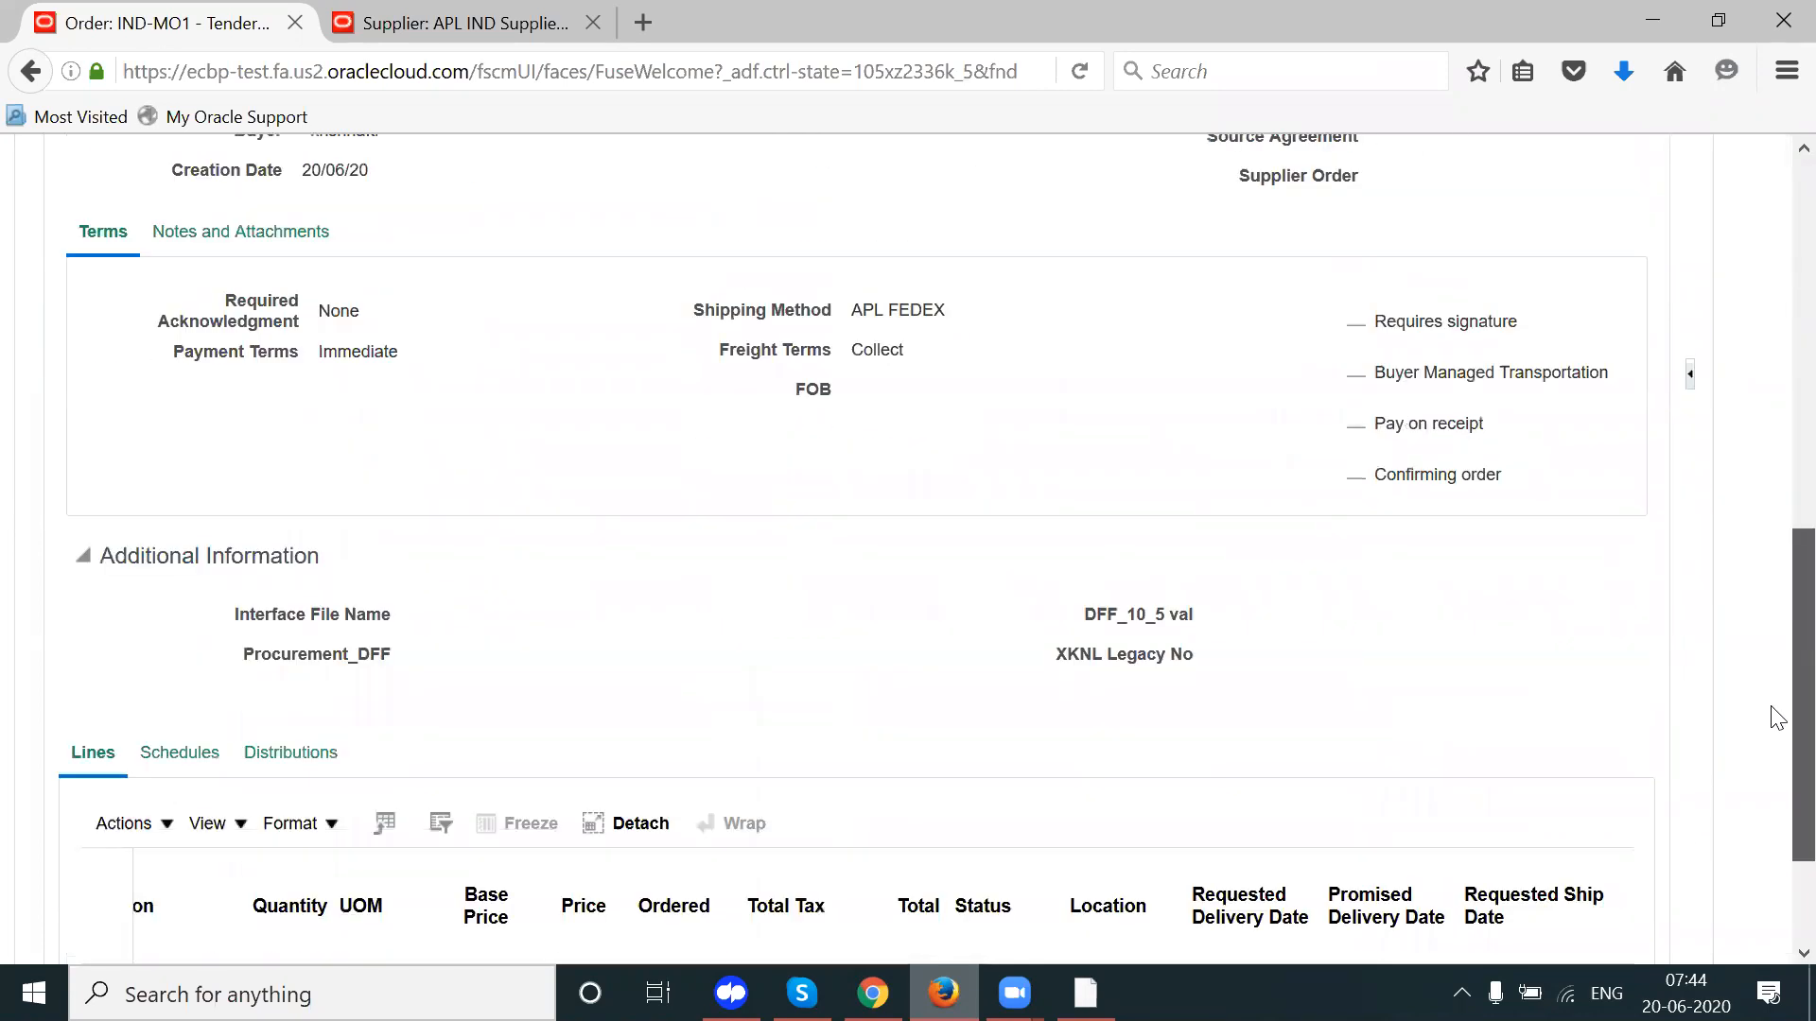
scroll(1777, 716, down, 2)
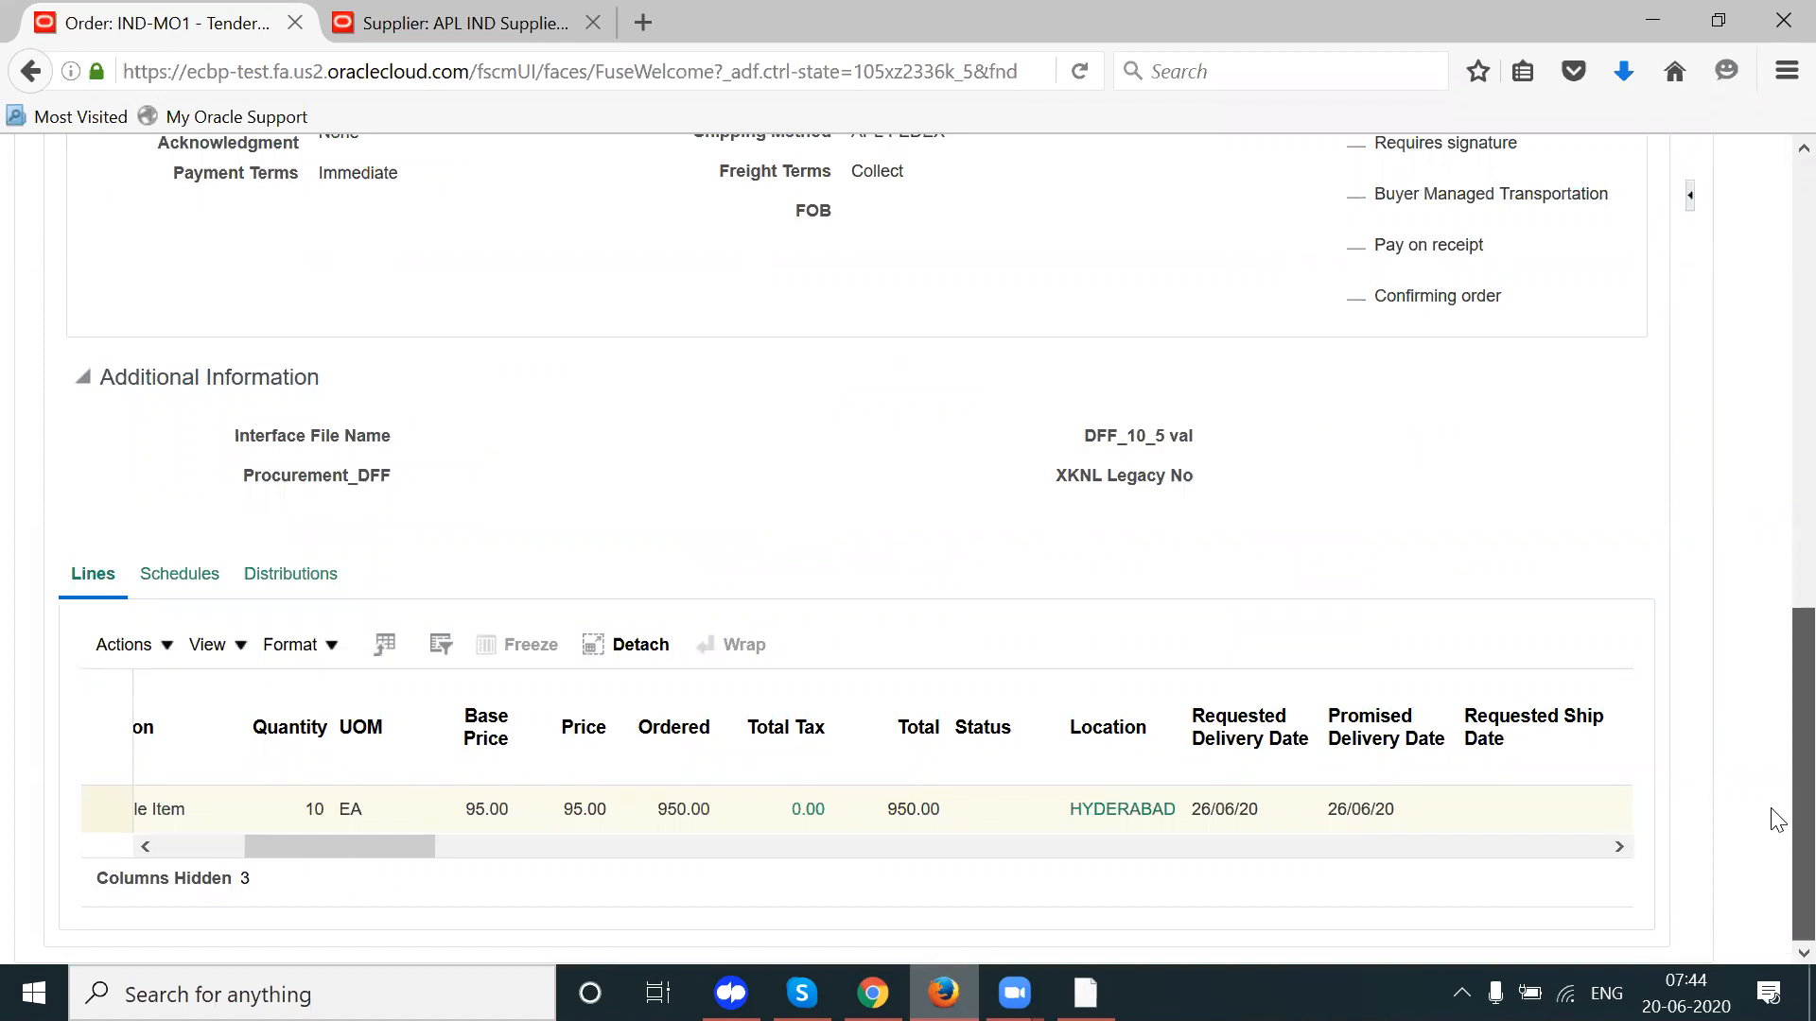
drag(392, 846, 230, 862)
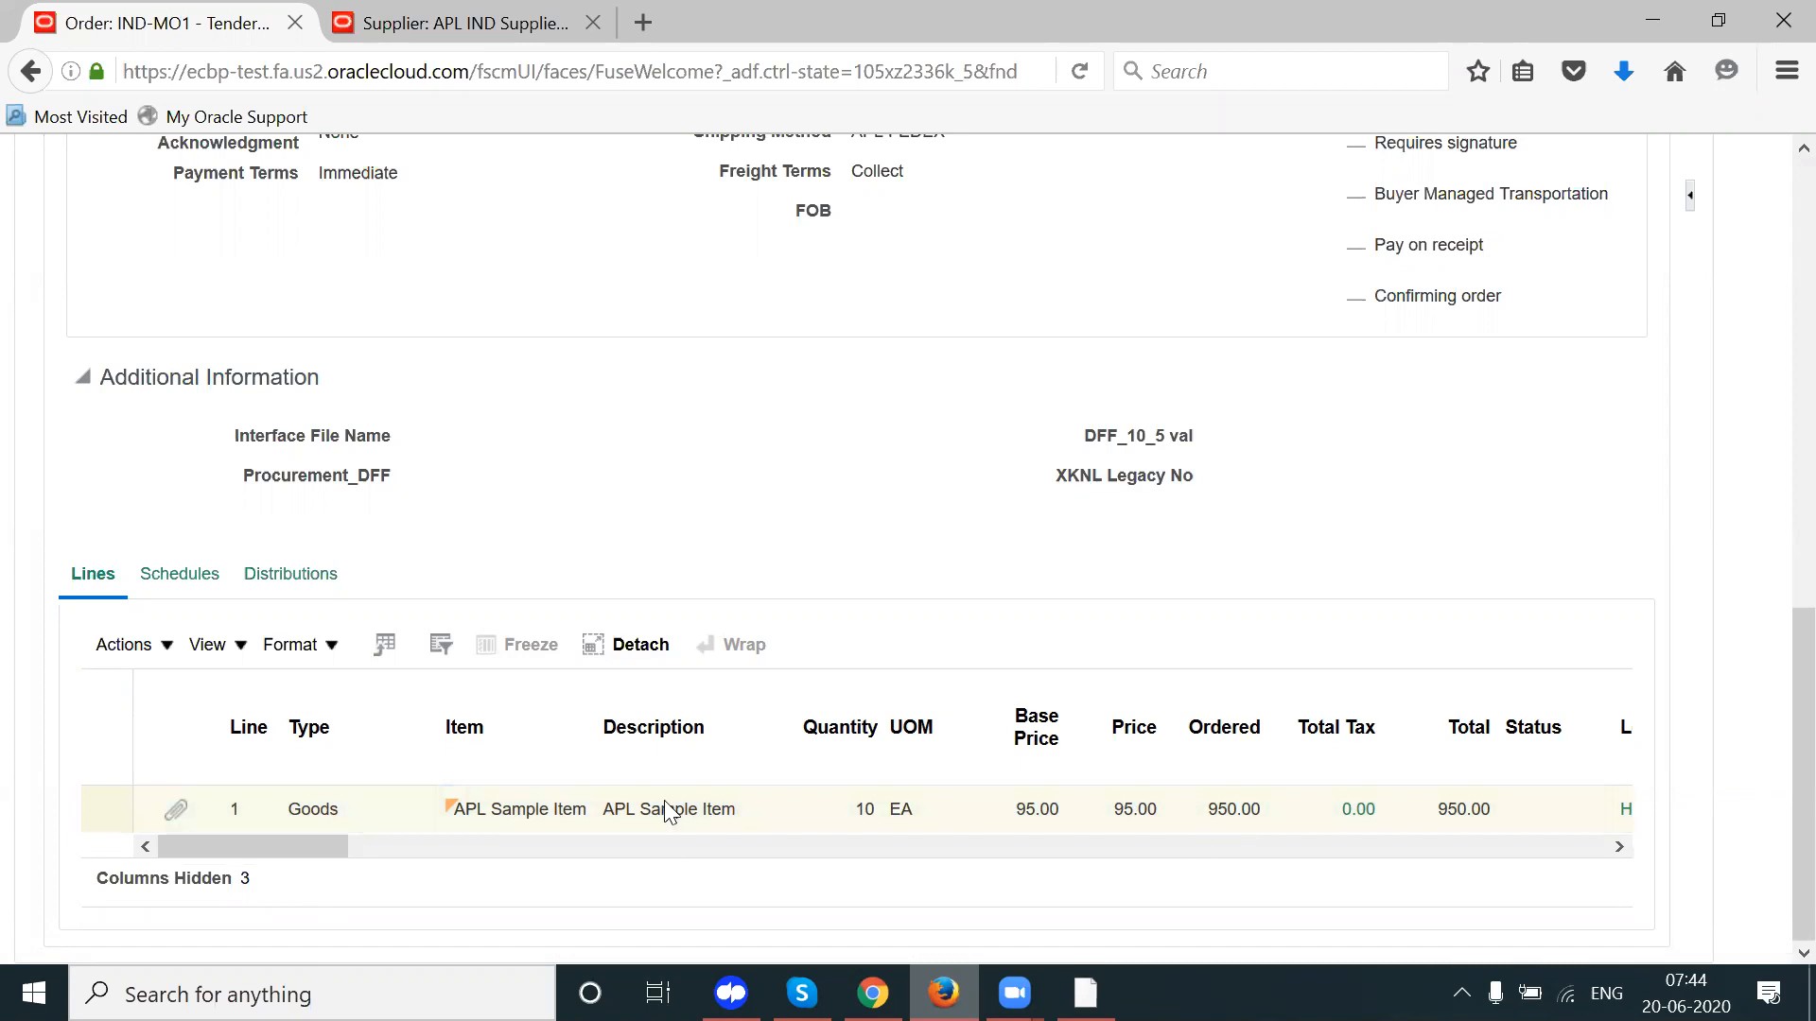
Step: Confirm the ordered amount of 950.00 INR and choose Actions > Edit for IND-MO1
click(1041, 813)
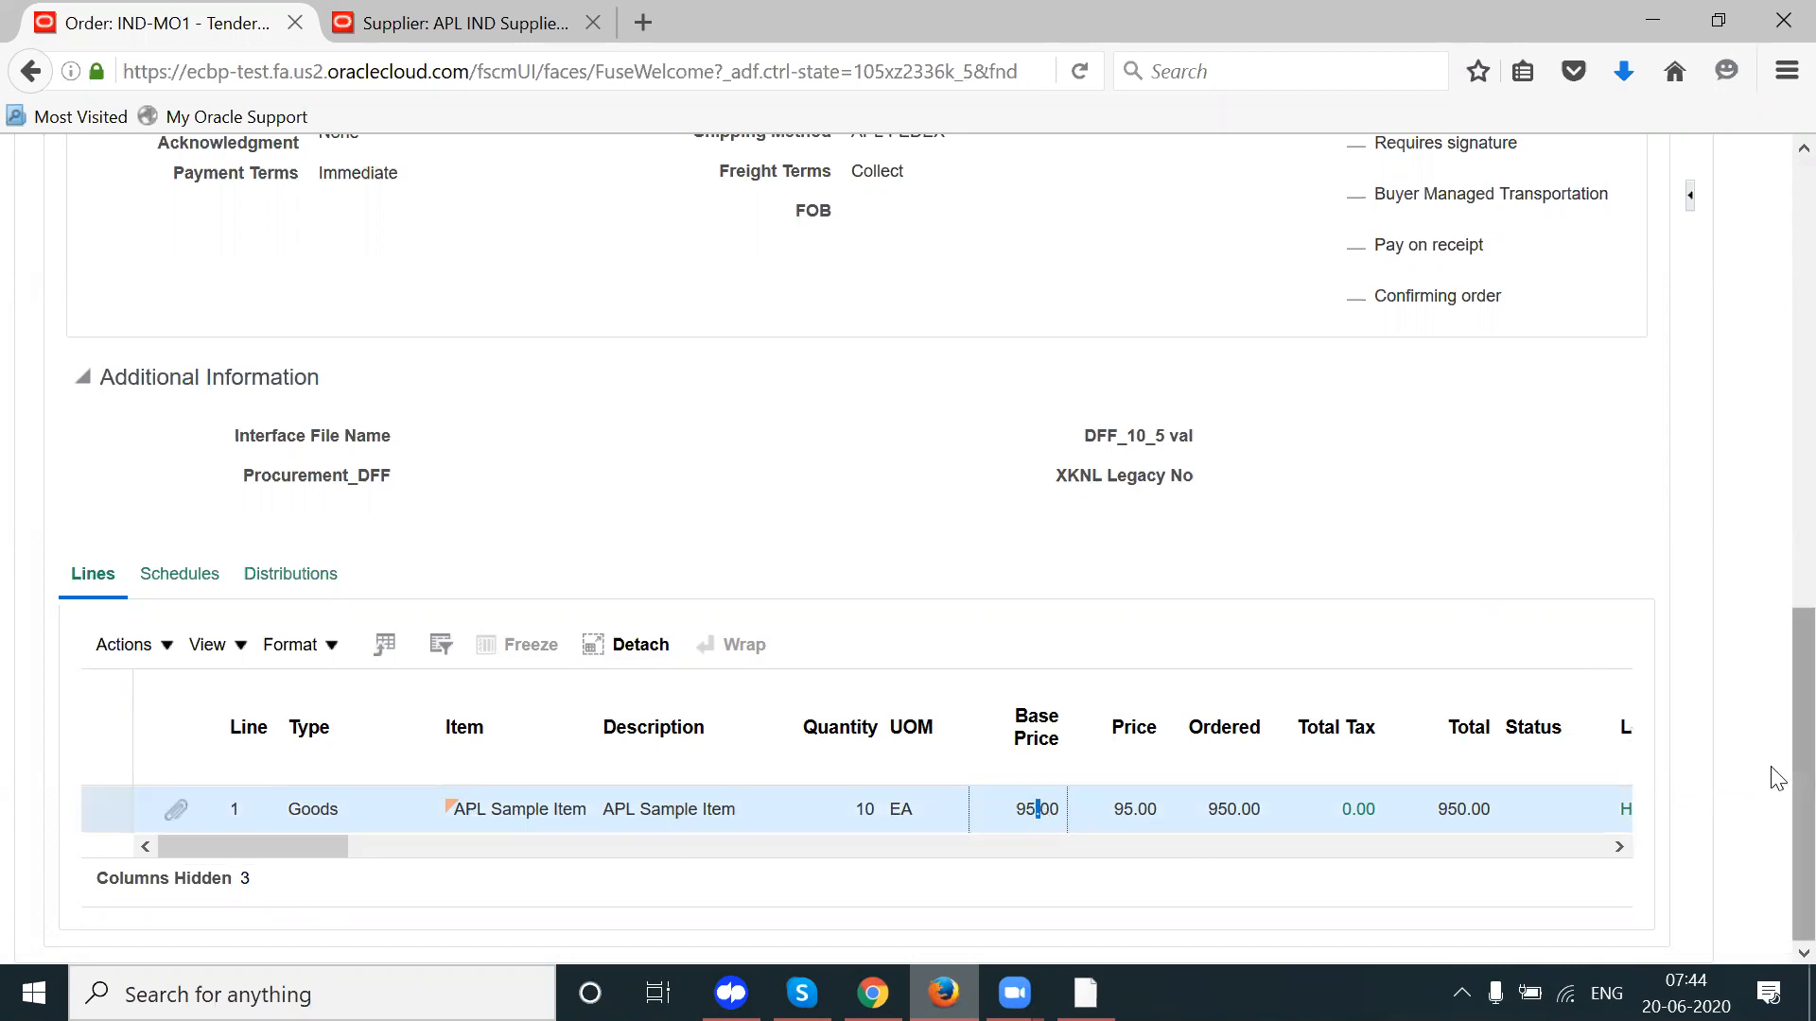
scroll(1776, 564, up, 10)
double_click(1394, 536)
triple_click(1394, 535)
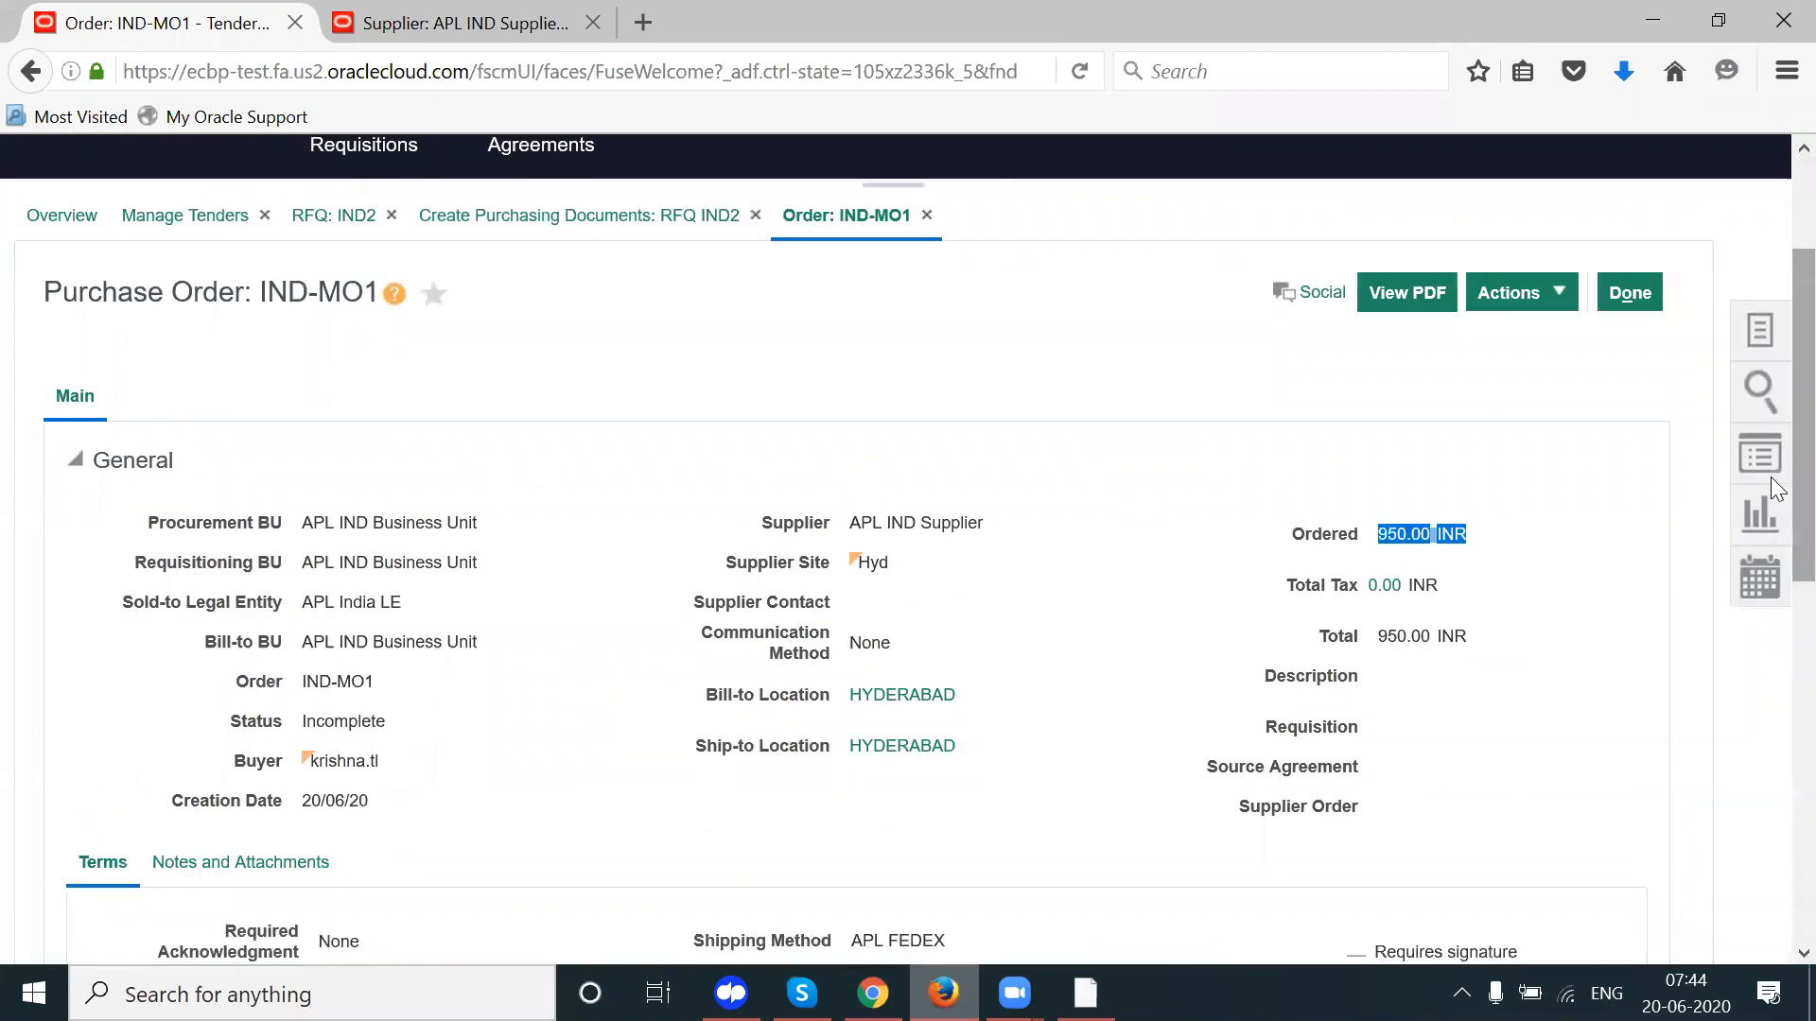
click(1540, 301)
click(1541, 335)
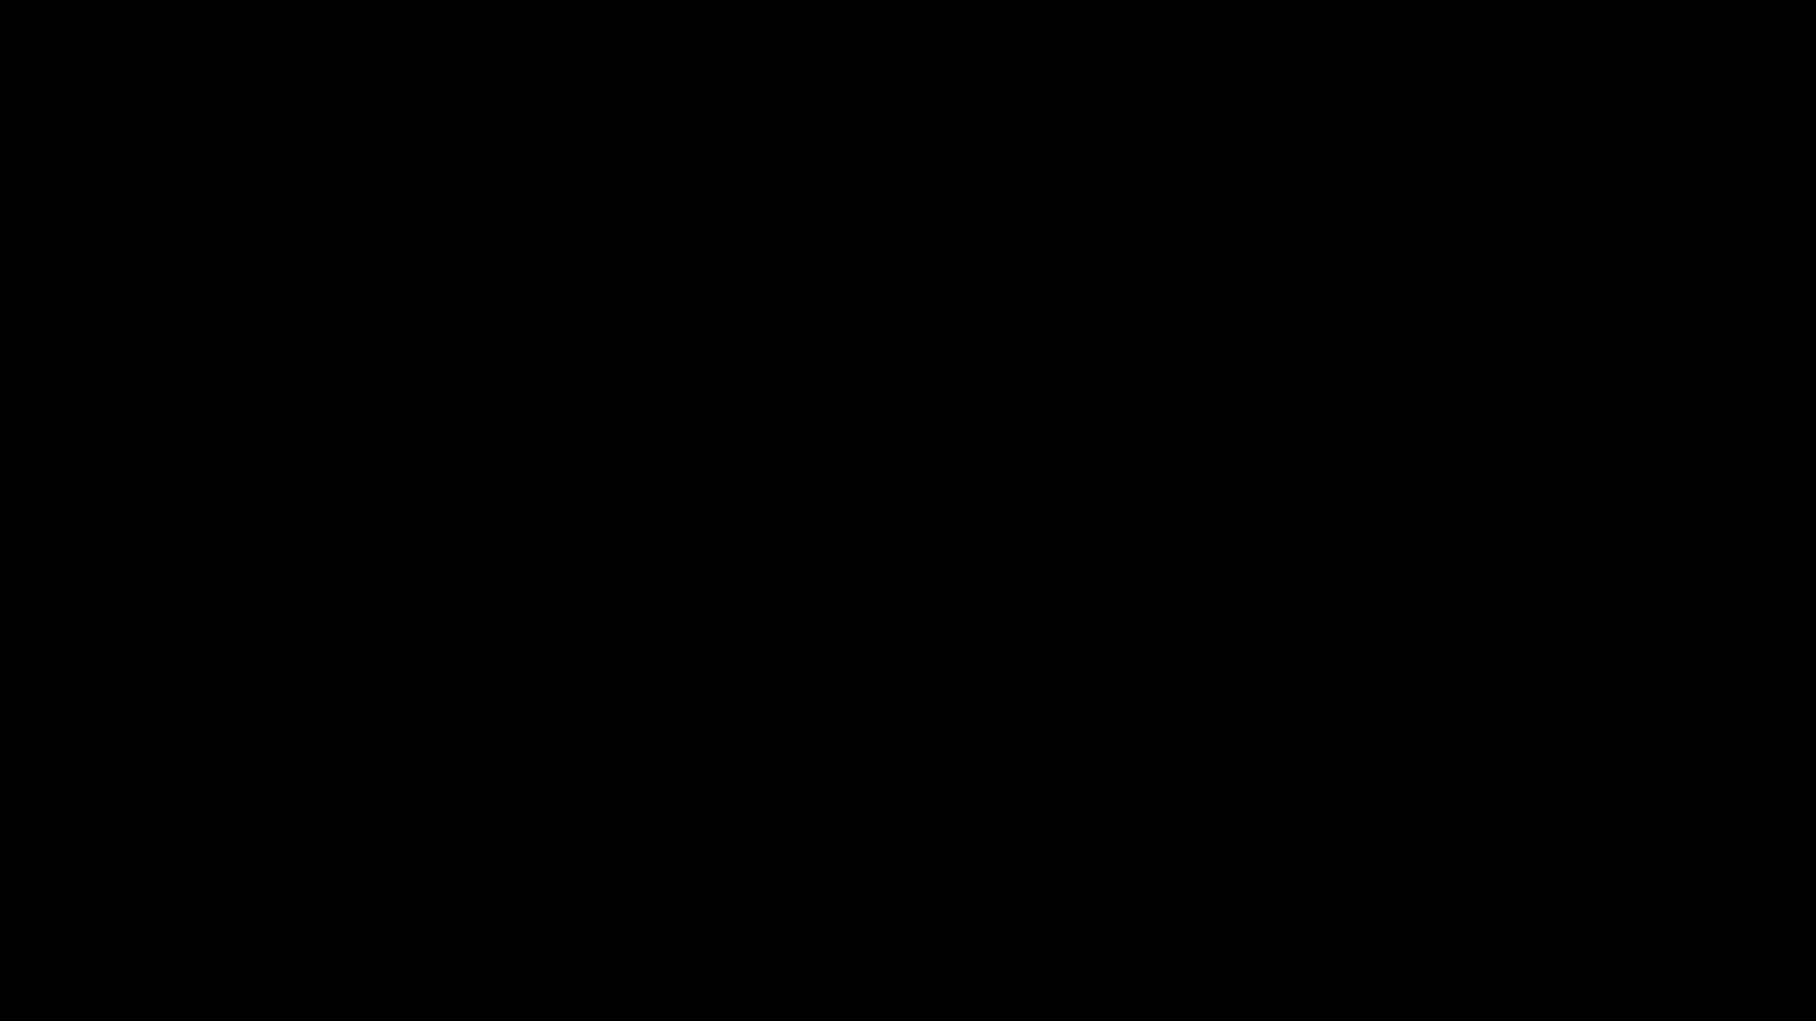
Step: Reload the Oracle application URL after the server error
click(453, 87)
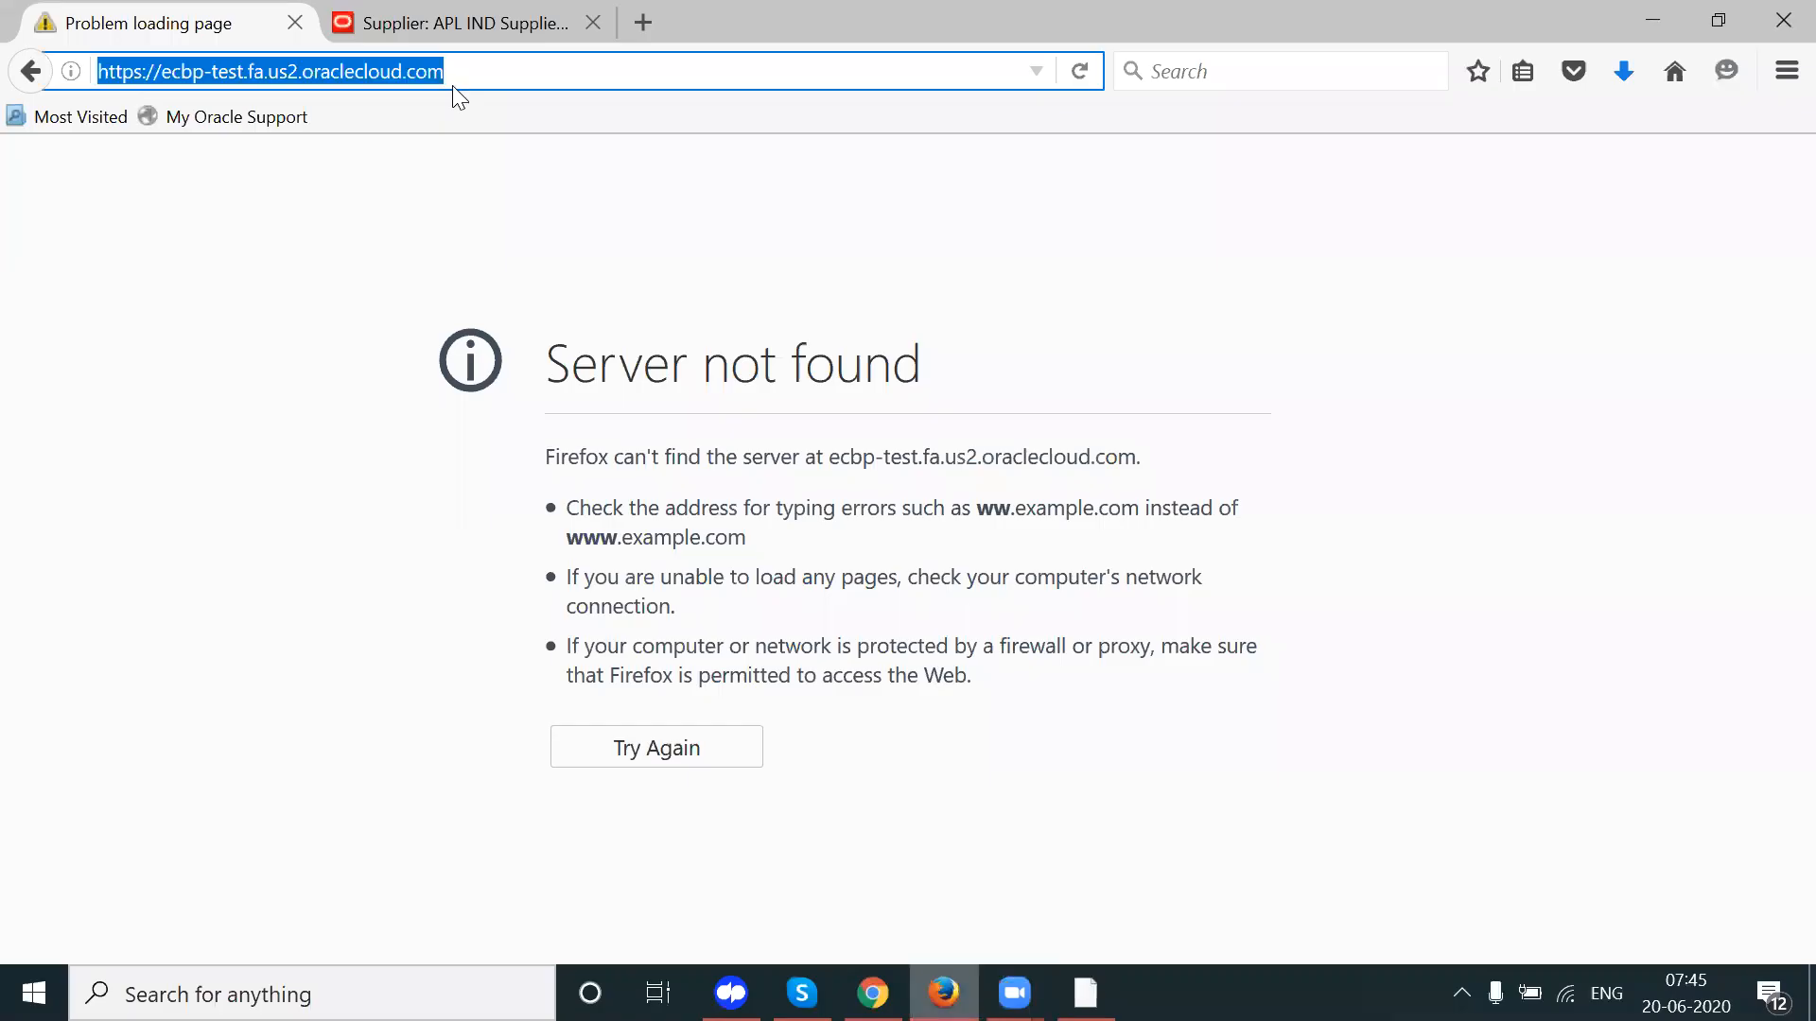
key(Return)
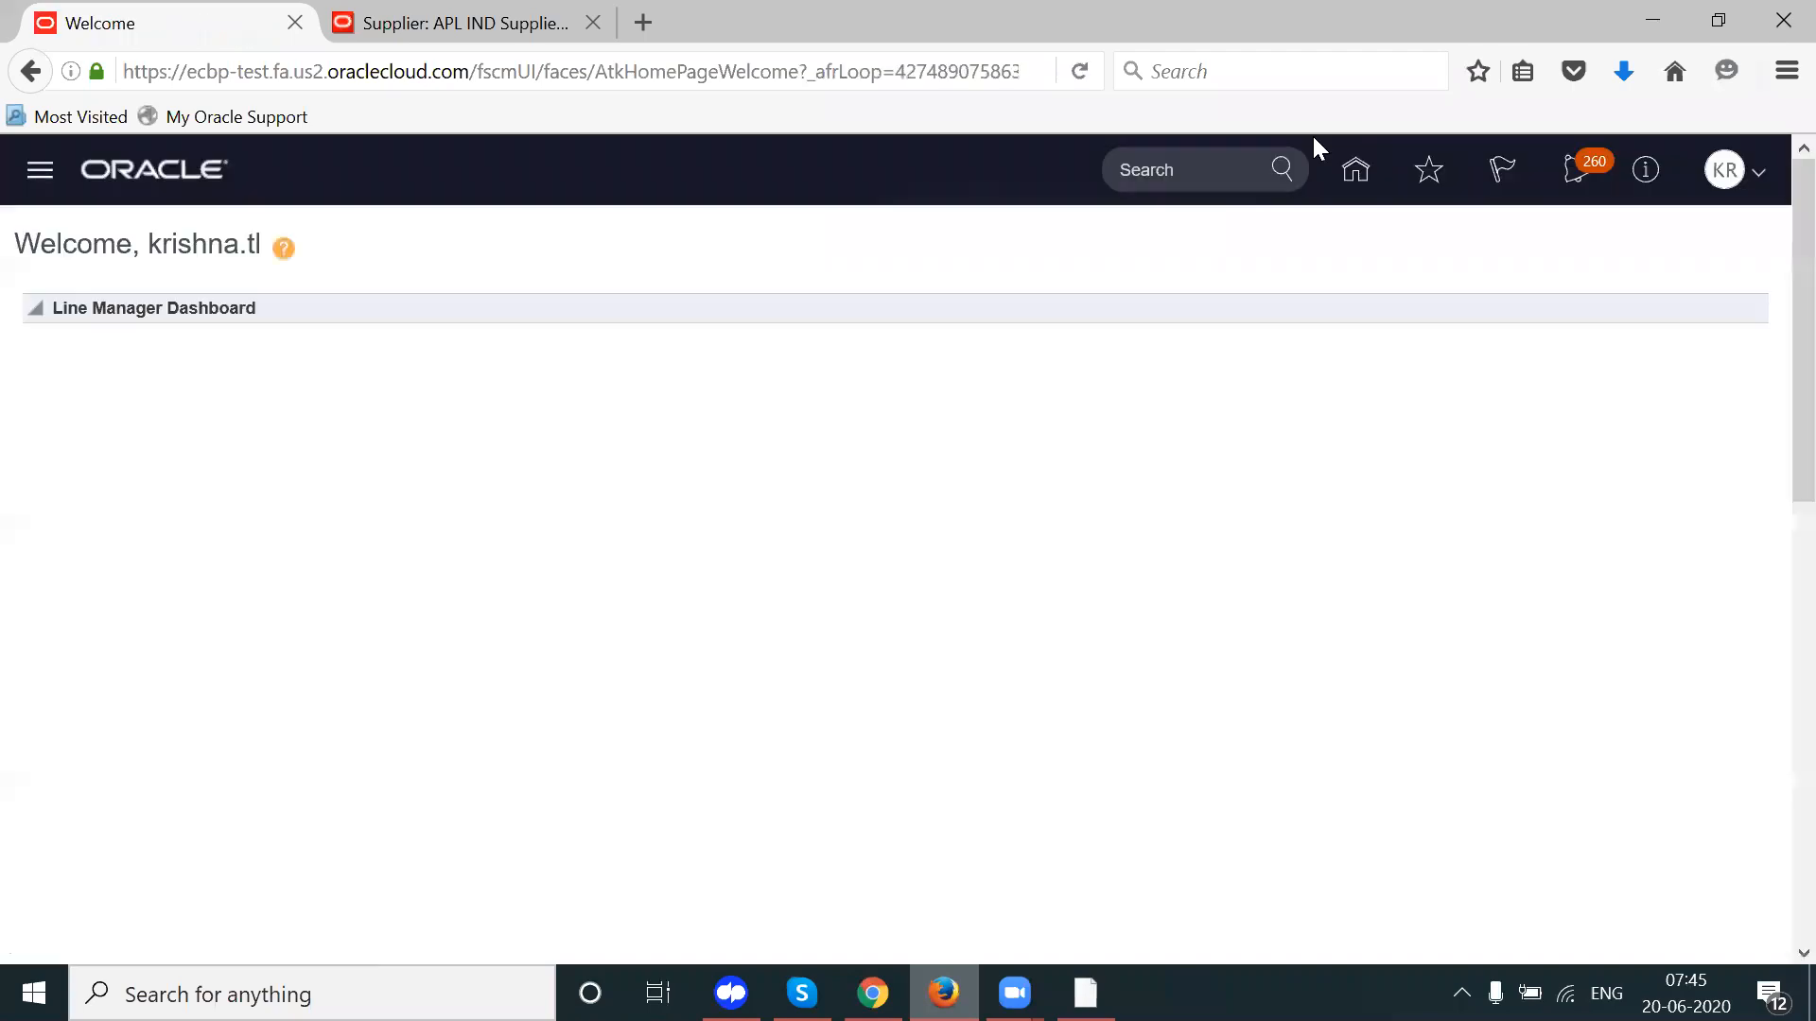
Step: Go from the Home springboard through Procurement to the Purchase Orders work area
click(1352, 172)
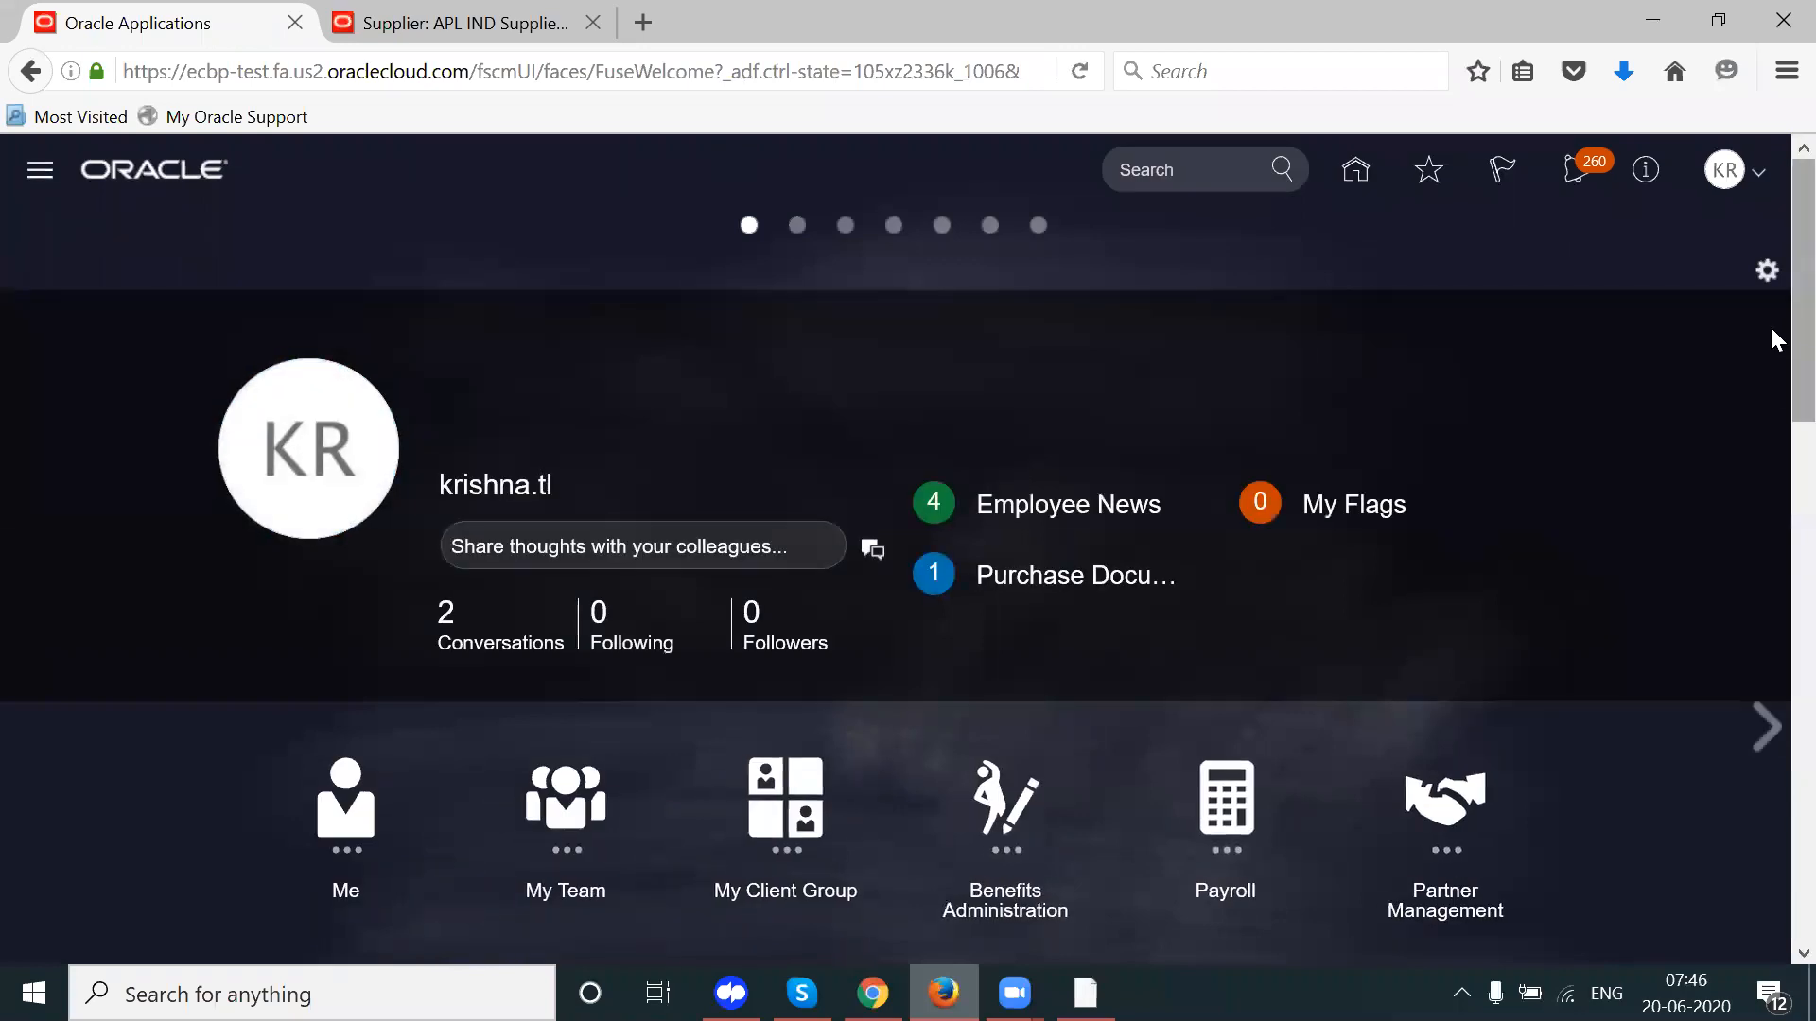
scroll(1774, 369, down, 3)
scroll(1772, 426, down, 1)
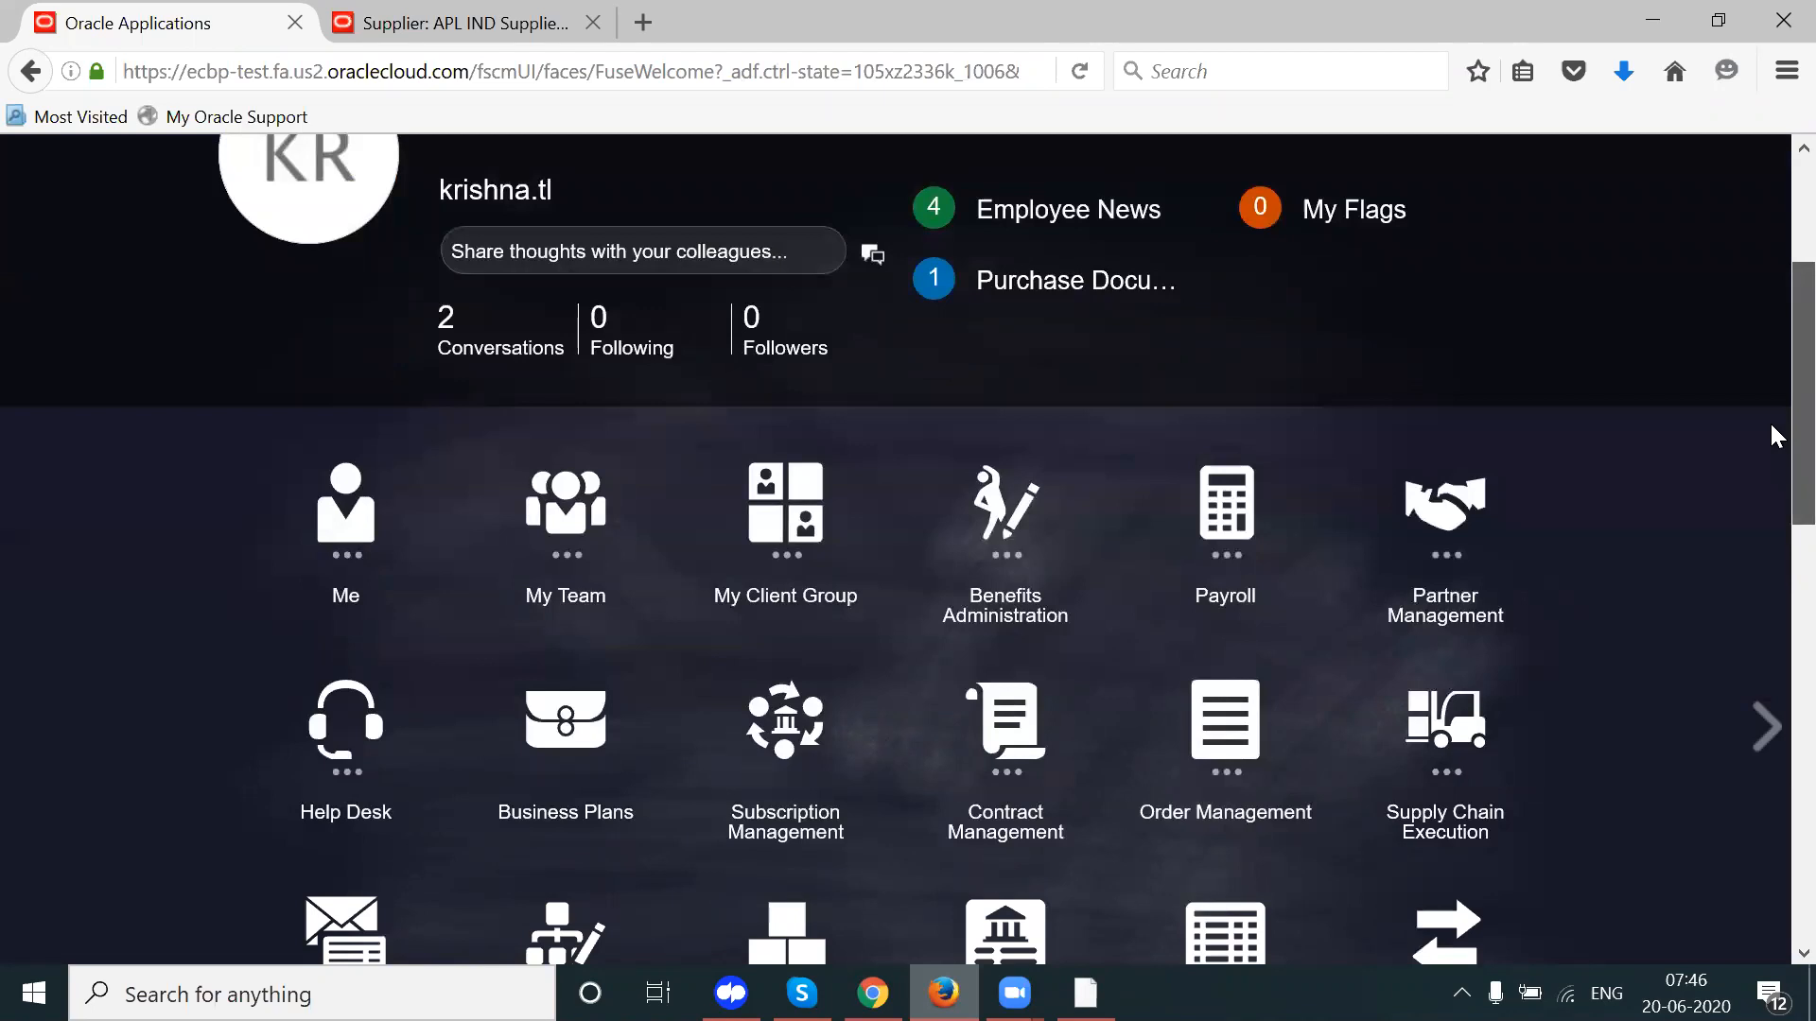
scroll(1771, 444, down, 3)
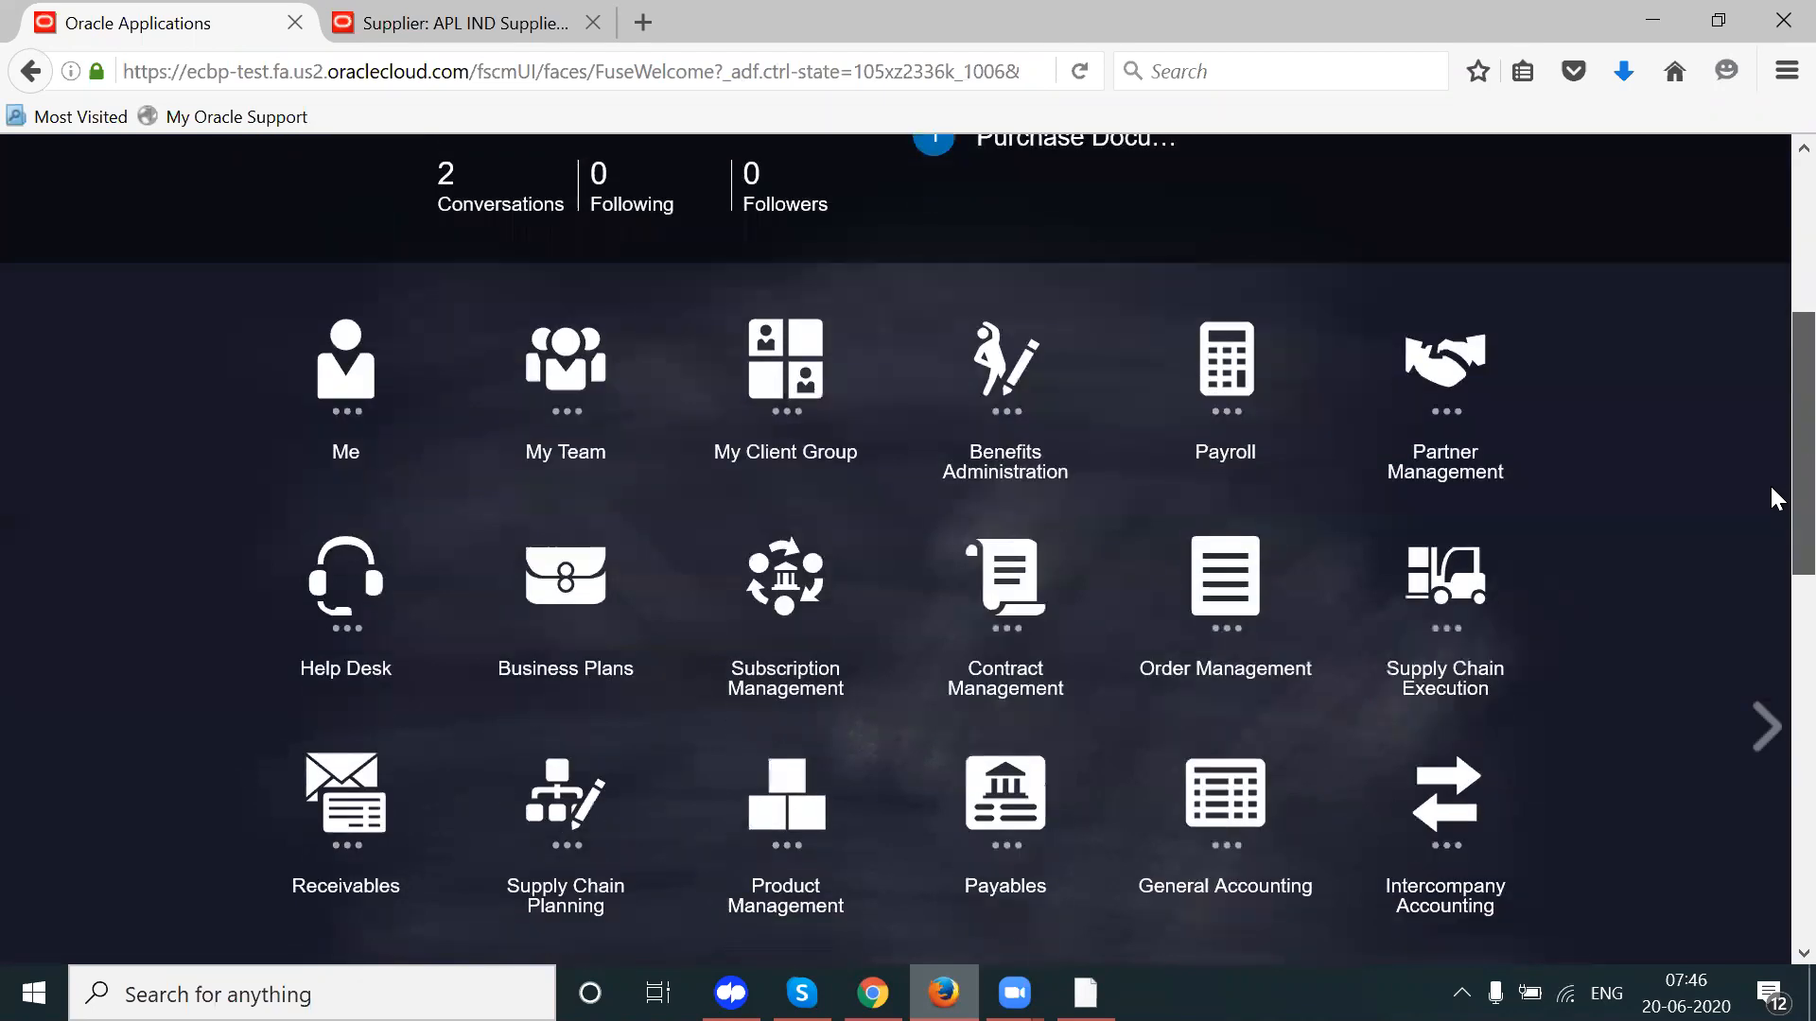
scroll(1768, 526, down, 2)
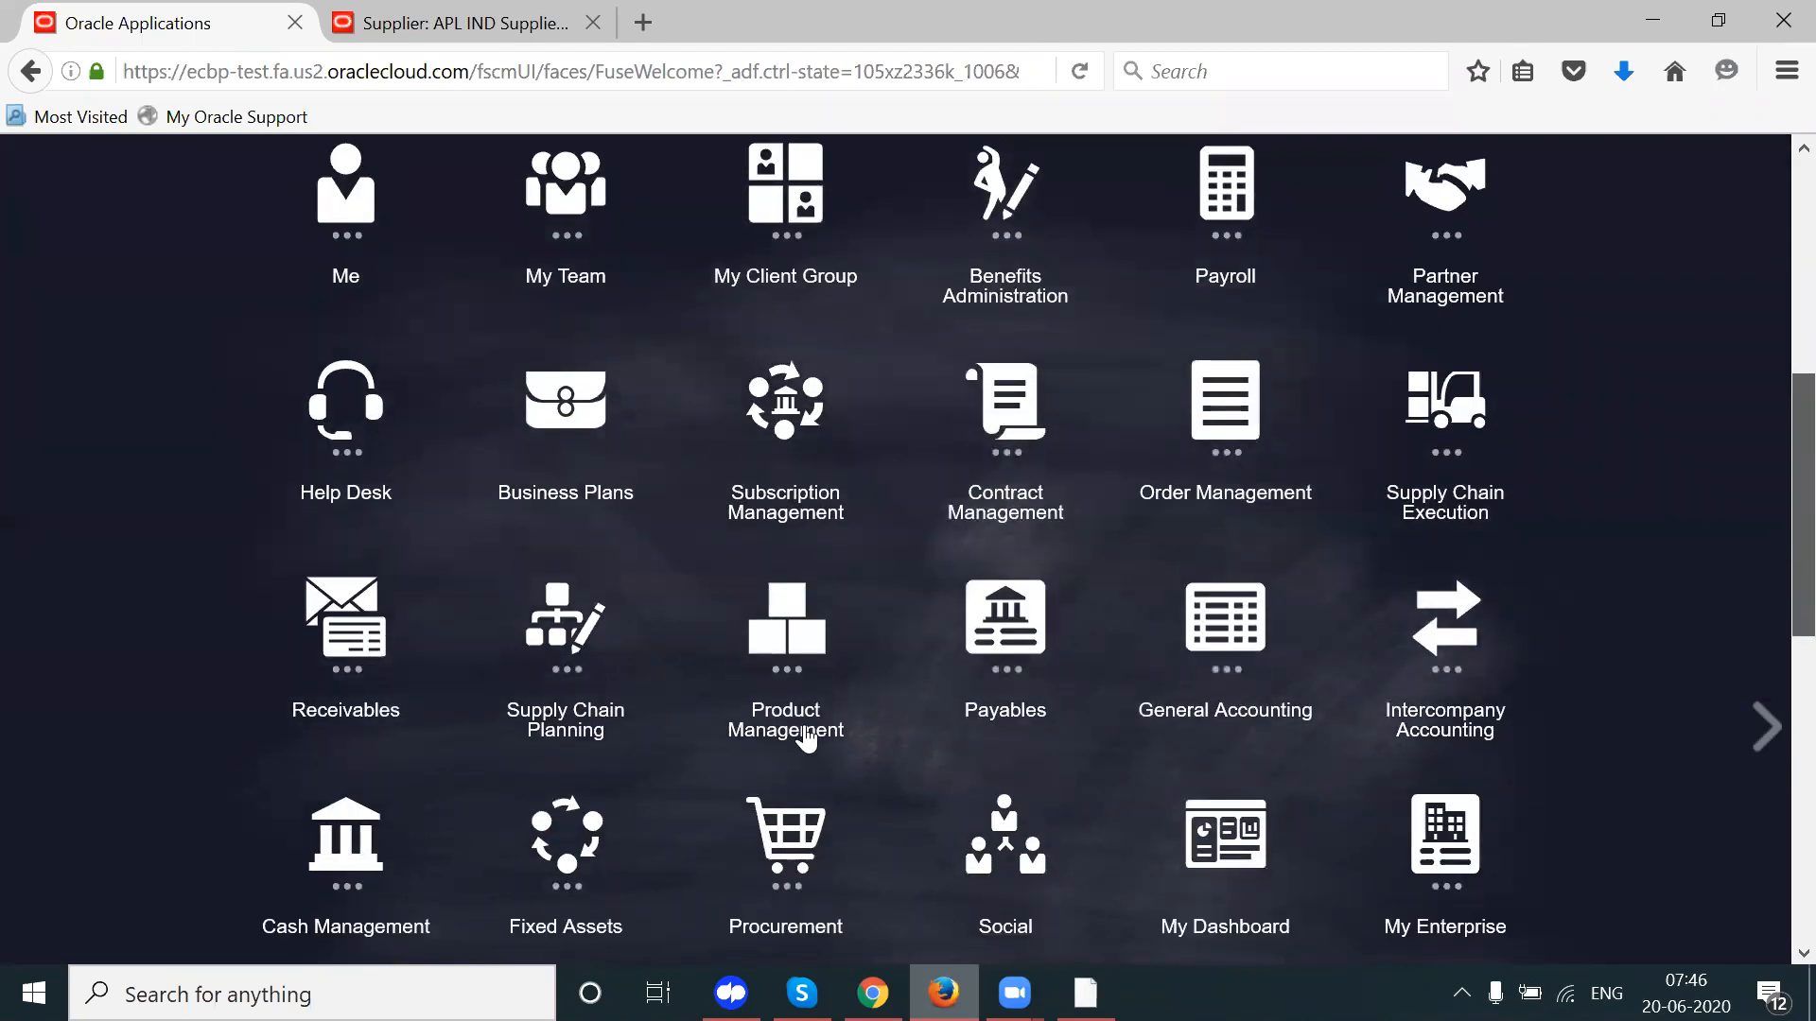
click(779, 861)
scroll(1772, 474, down, 2)
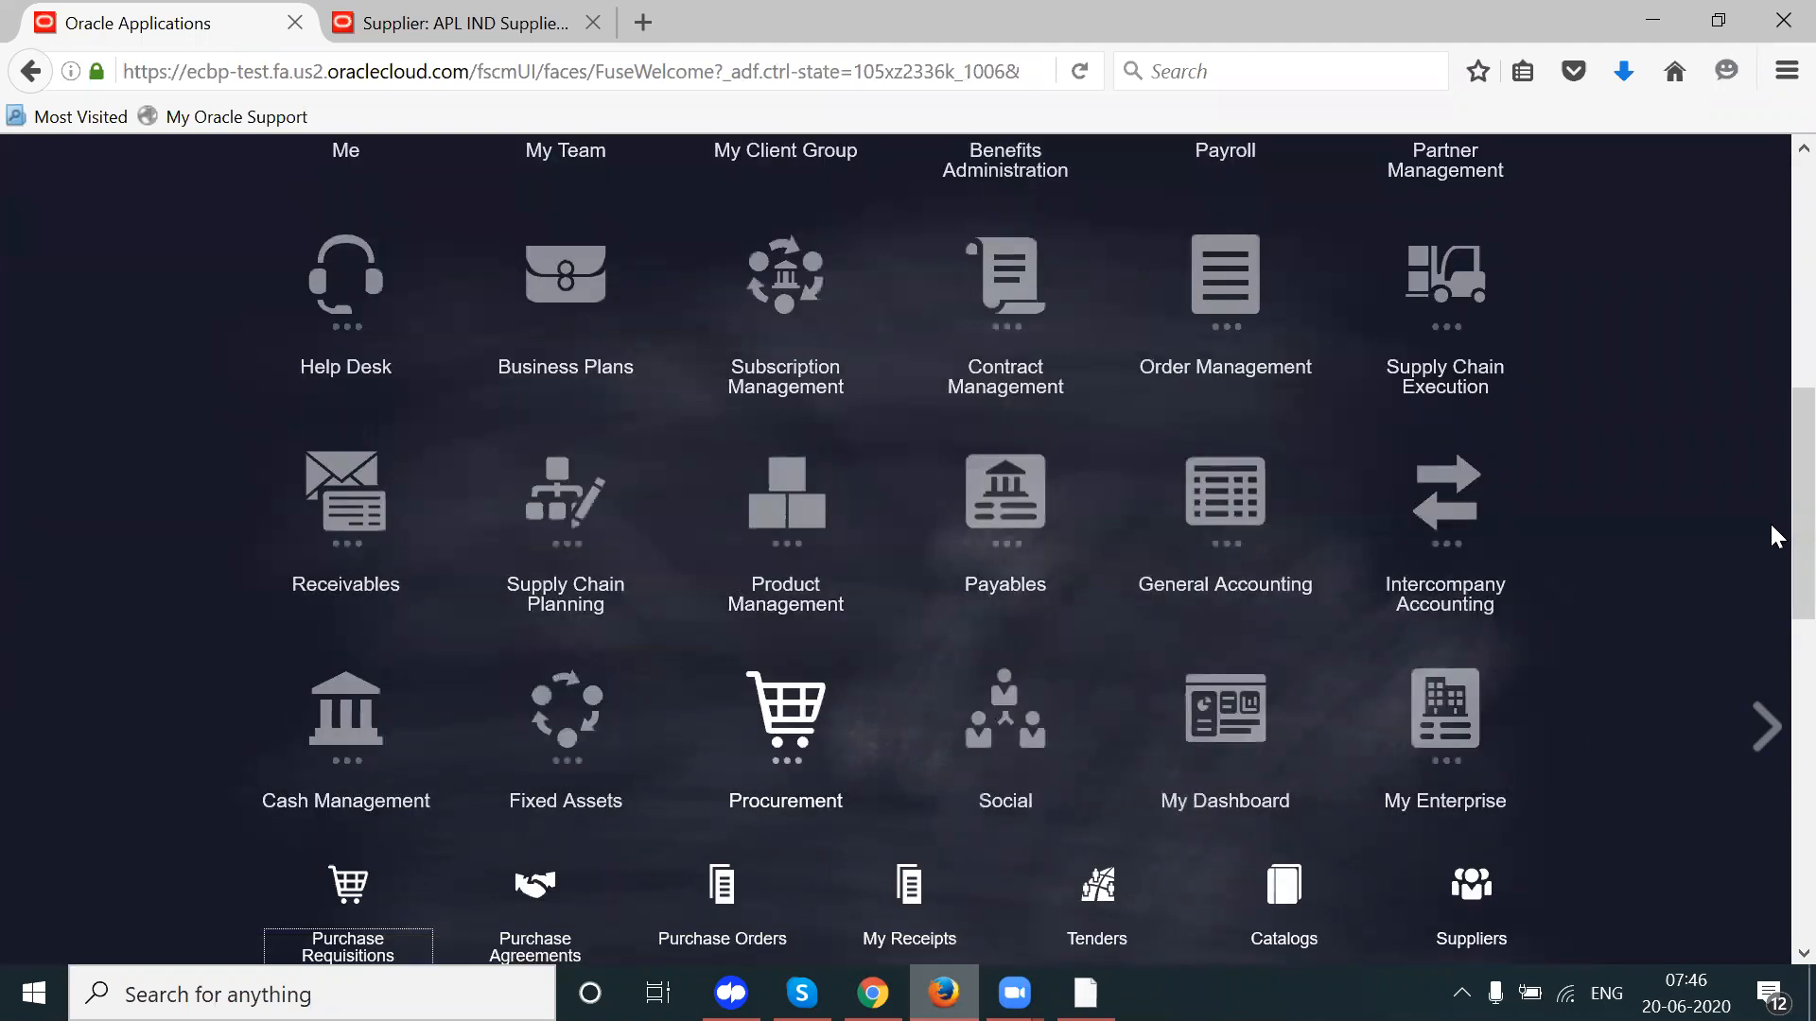
scroll(854, 688, down, 2)
click(728, 701)
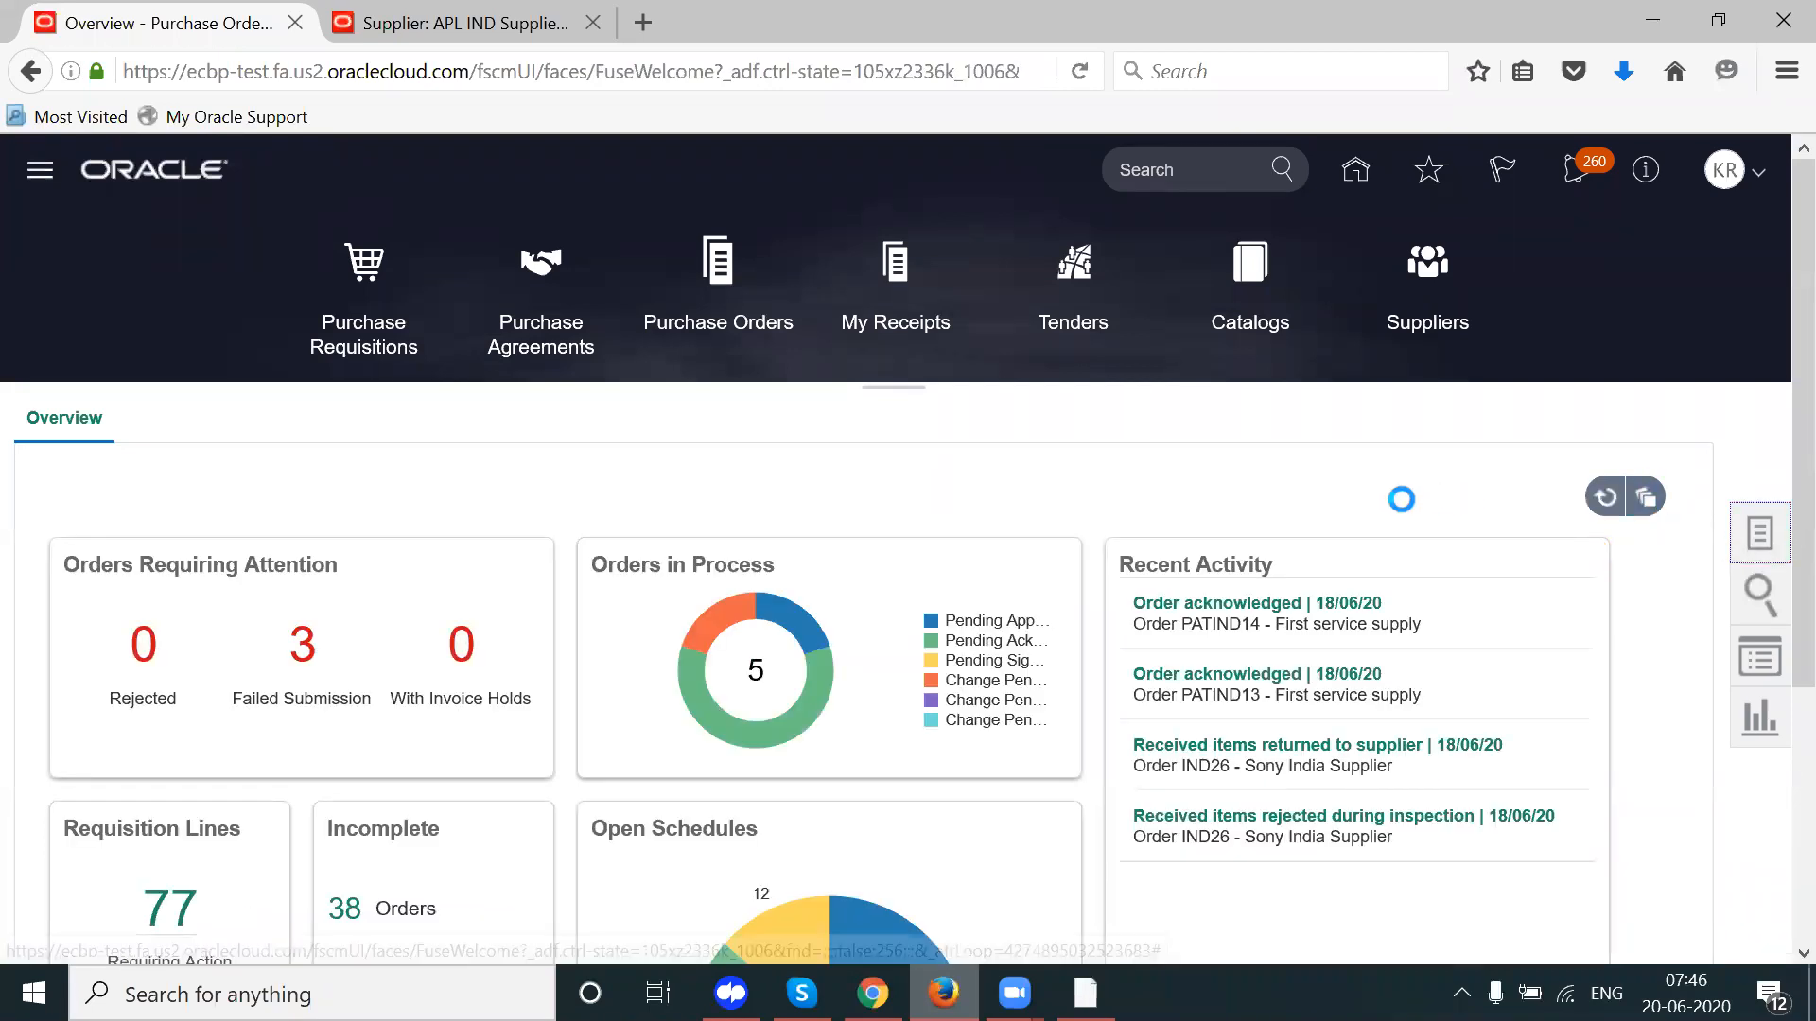
Step: Search Manage Orders for order number IND%MO1 and open IND-MO1 for editing
click(1759, 533)
click(1448, 583)
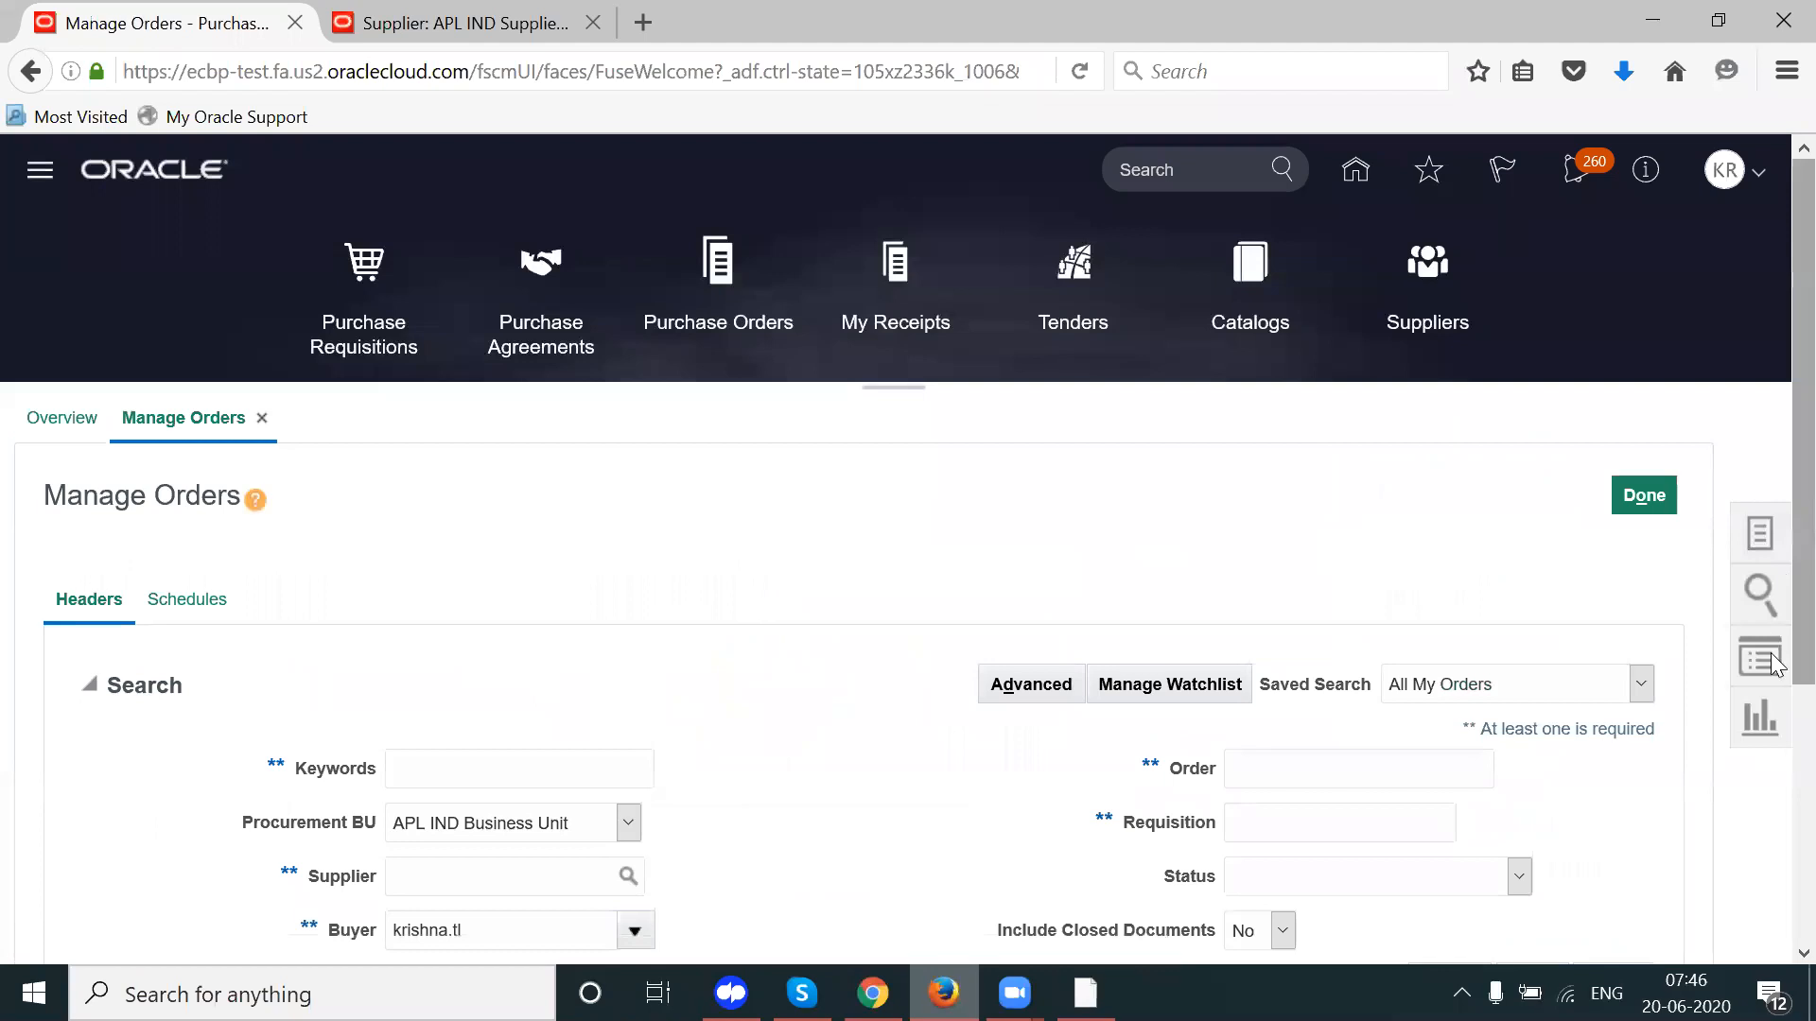
scroll(1318, 564, down, 2)
click(1300, 557)
text(IND%)
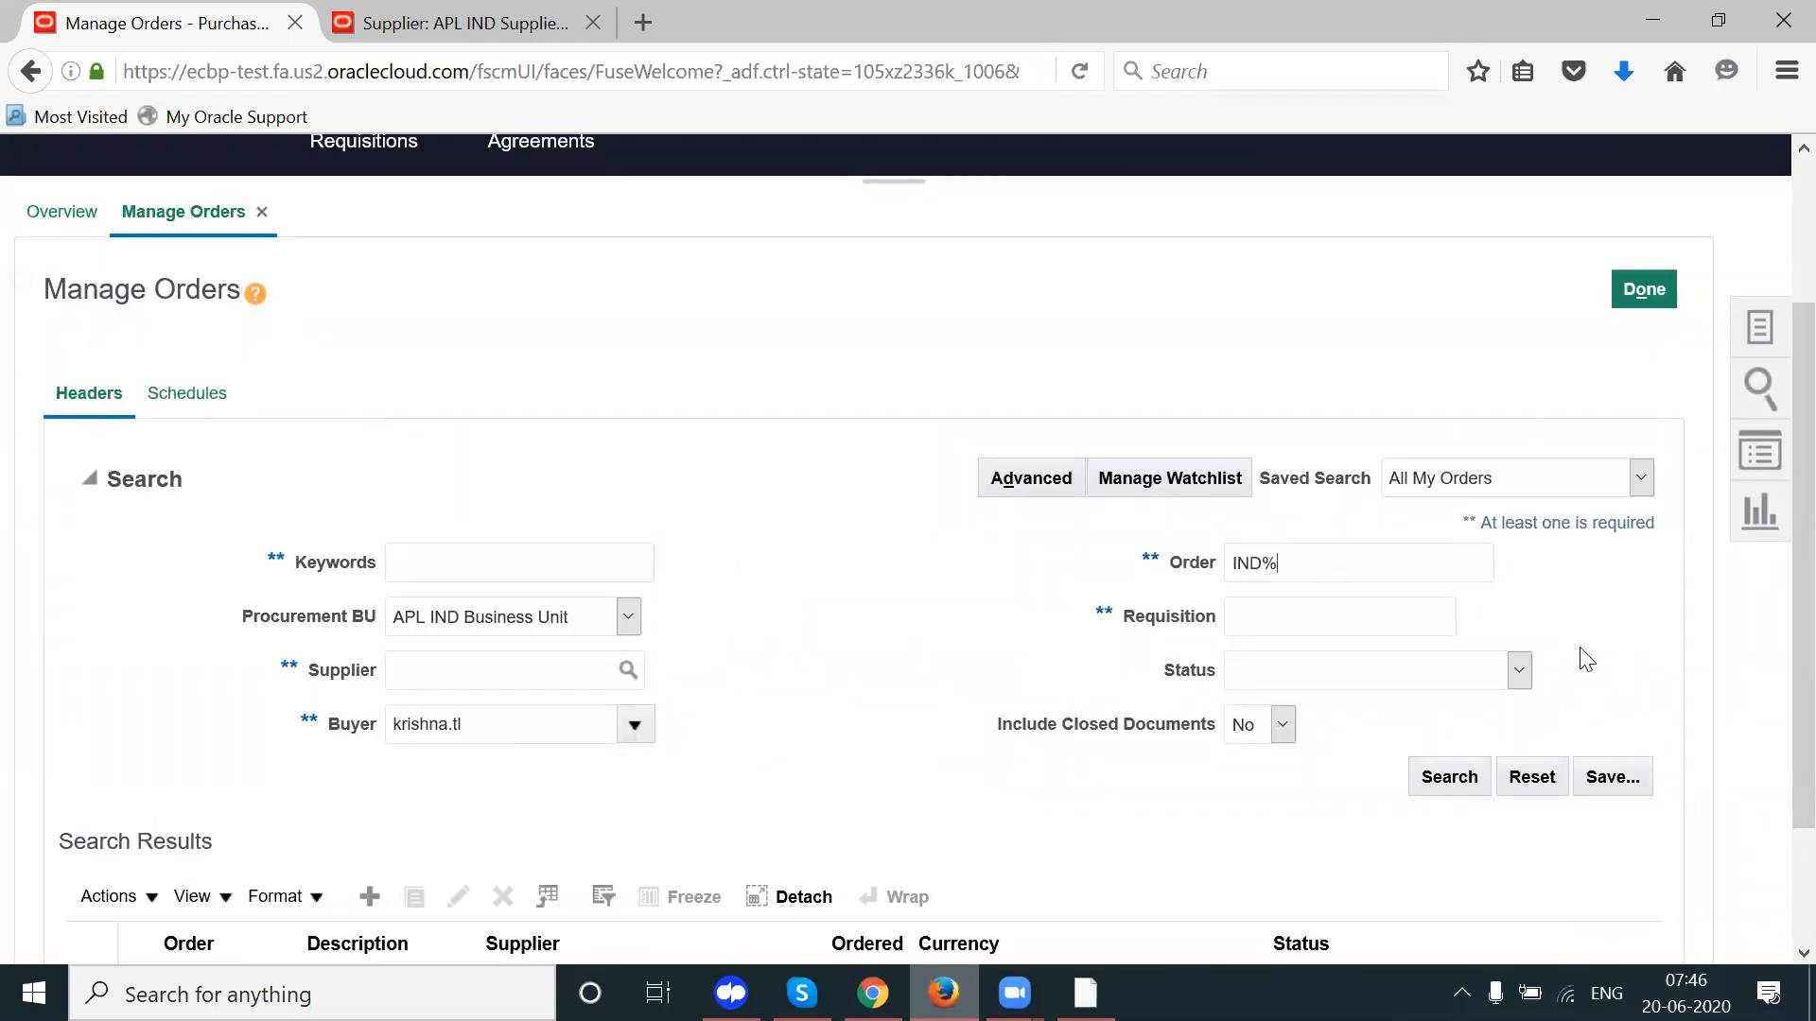
text(MO!)
key(BackSpace)
text(1)
click(1445, 780)
scroll(1777, 719, down, 2)
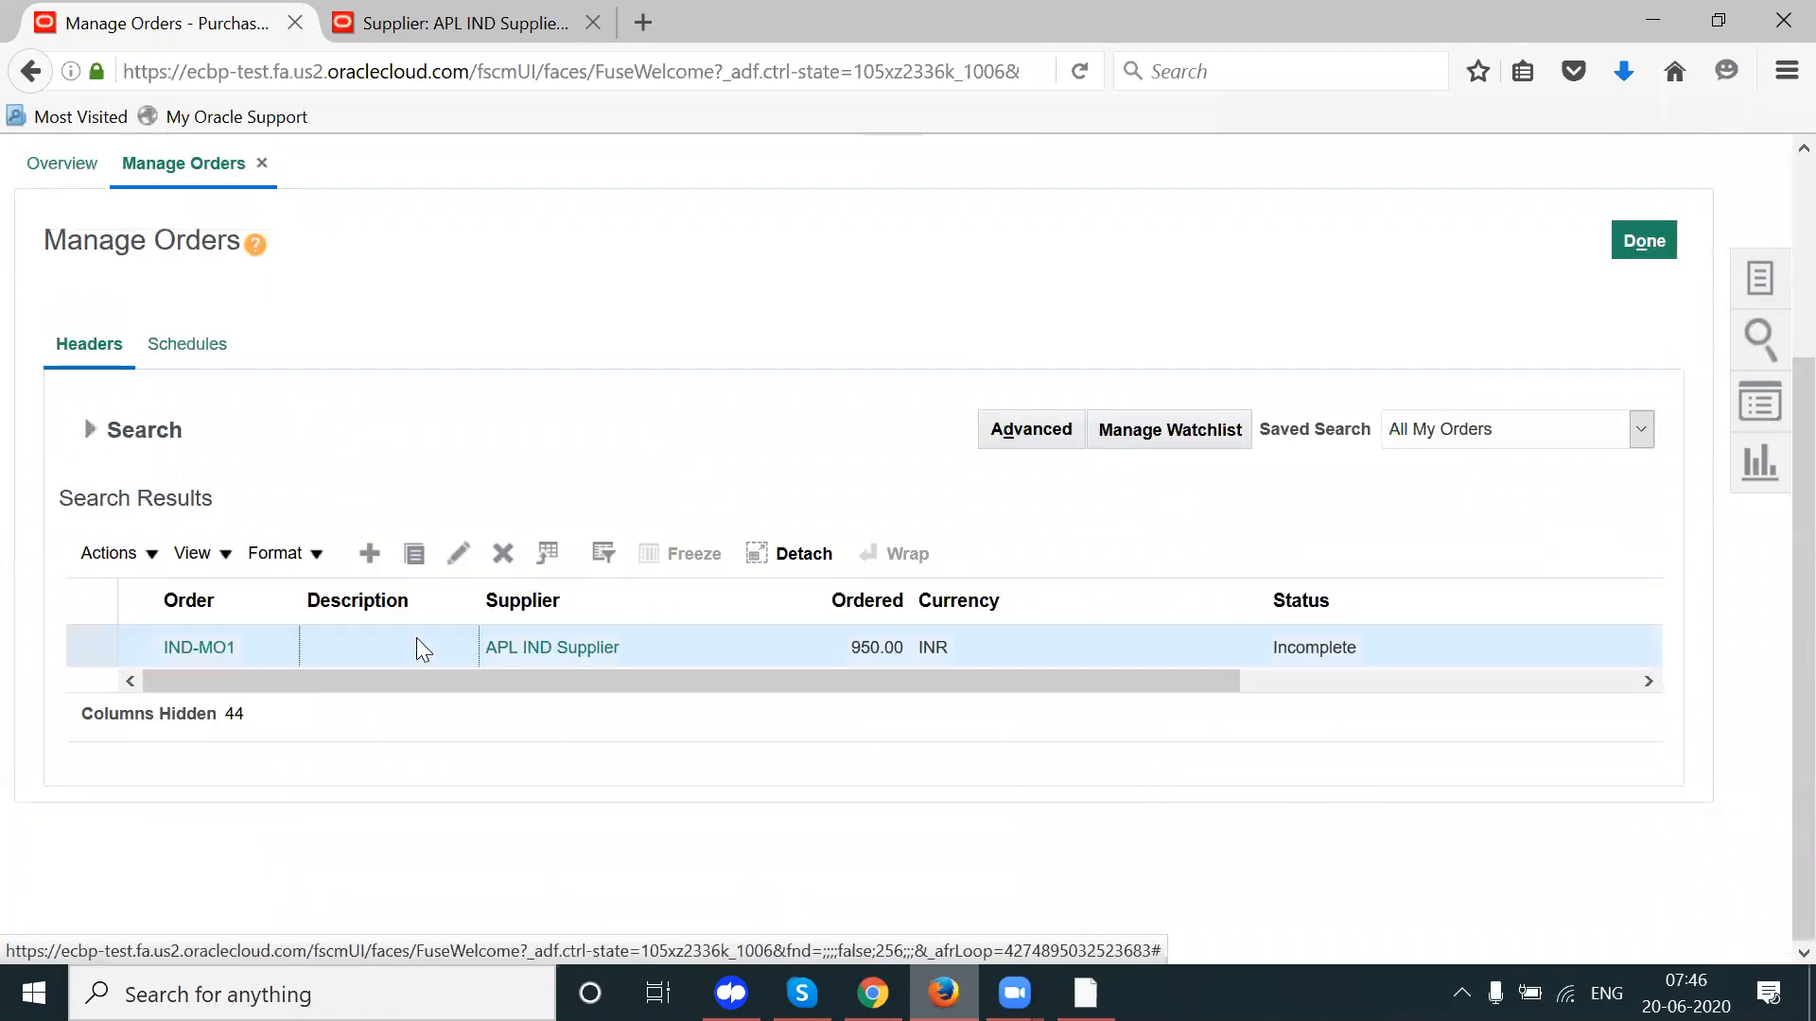
click(458, 553)
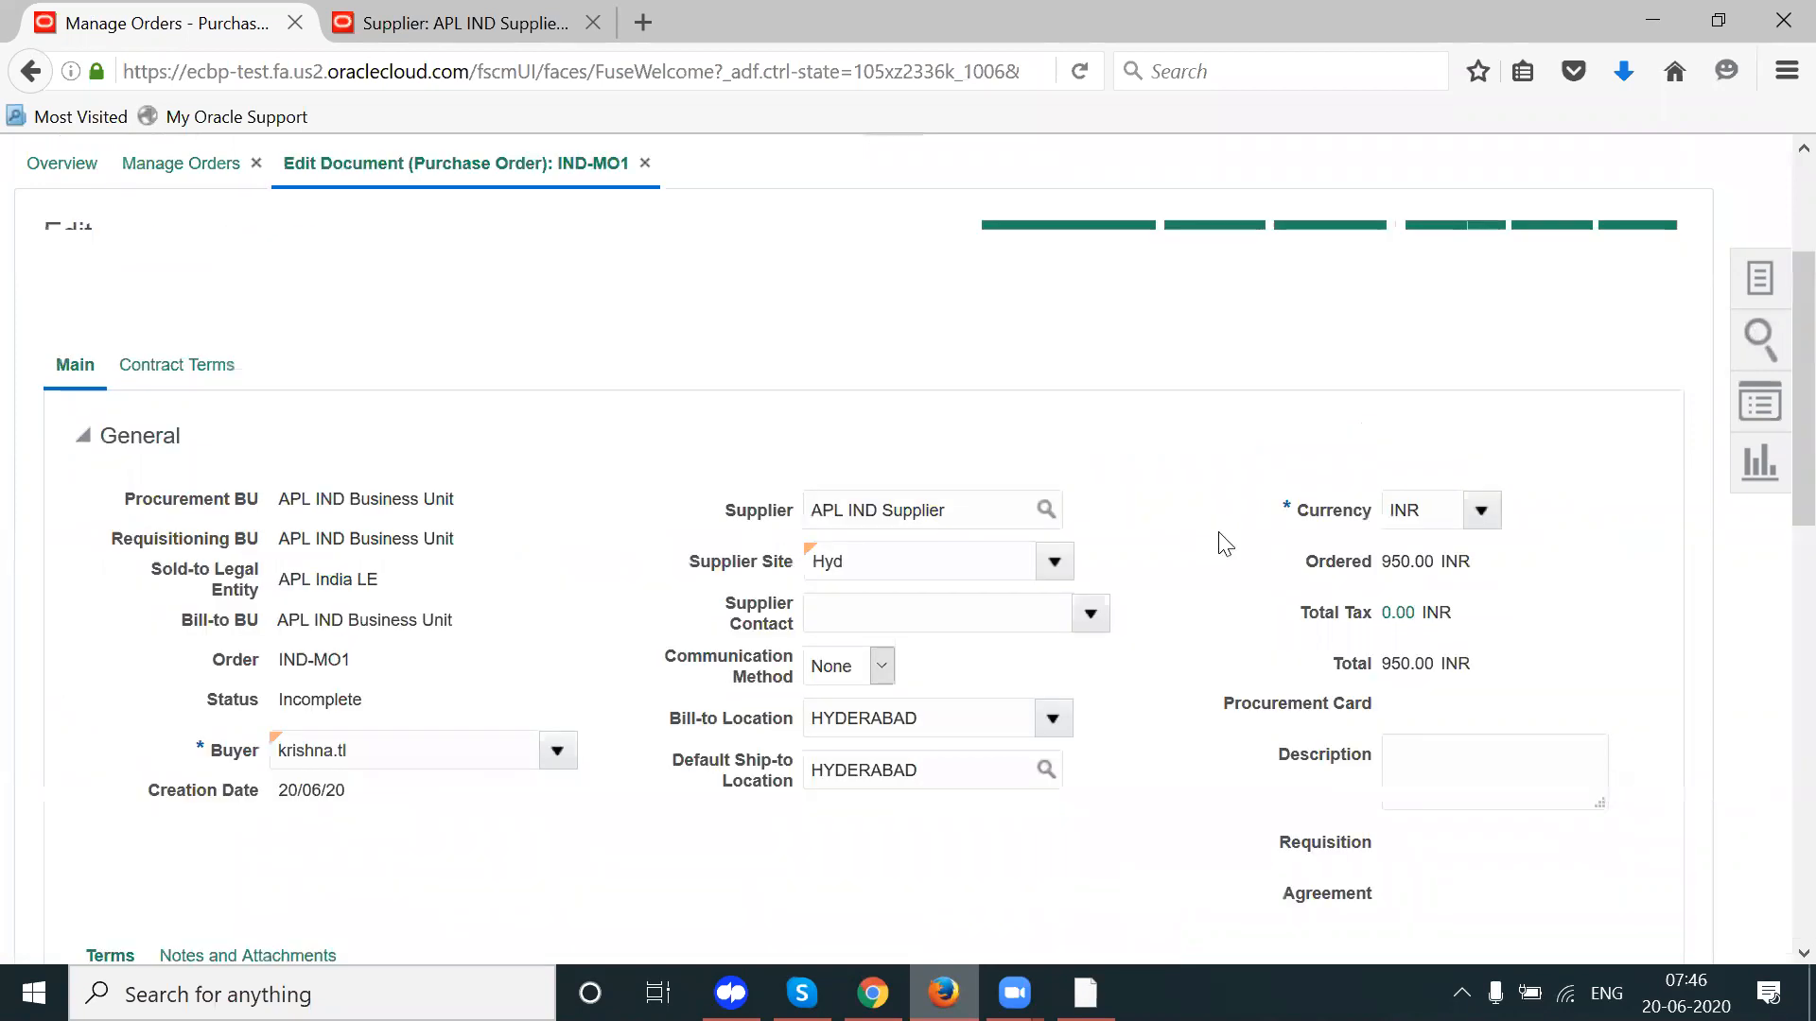
Step: Add a new line to IND-MO1's Lines table, then check the cost factor notes in Word
scroll(1777, 726, down, 3)
scroll(1777, 819, down, 5)
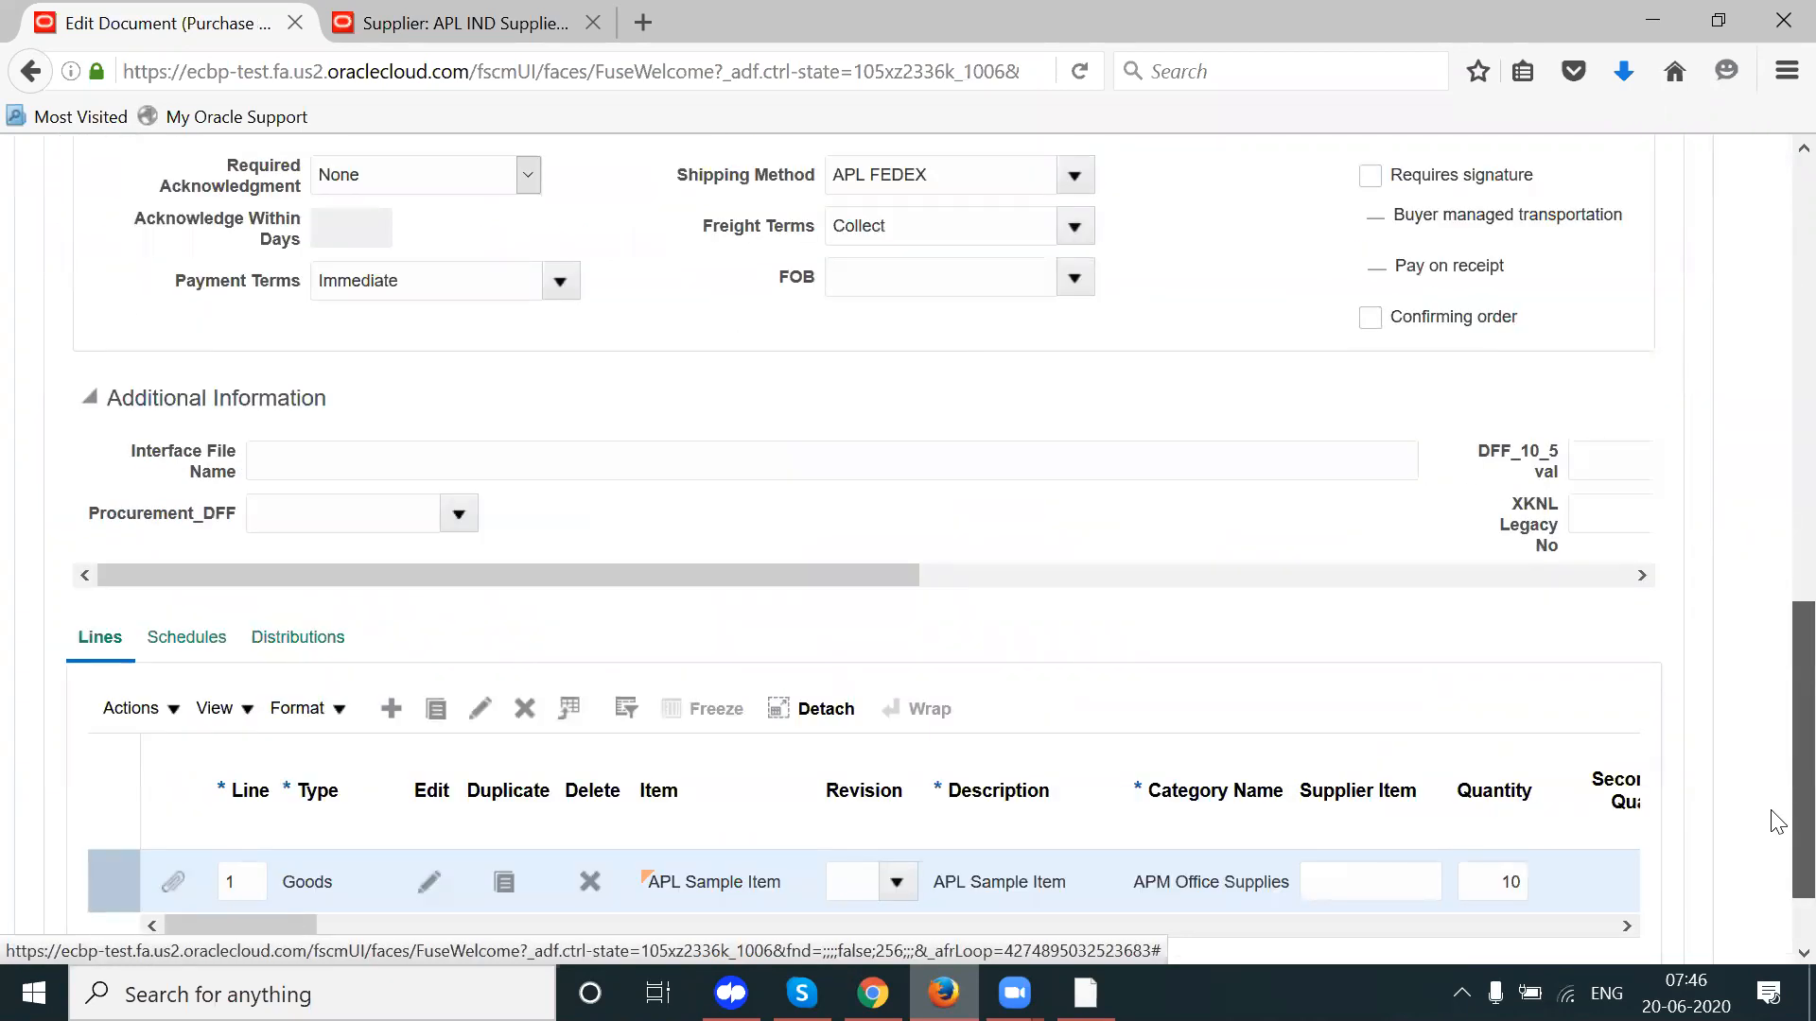
scroll(1778, 502, up, 10)
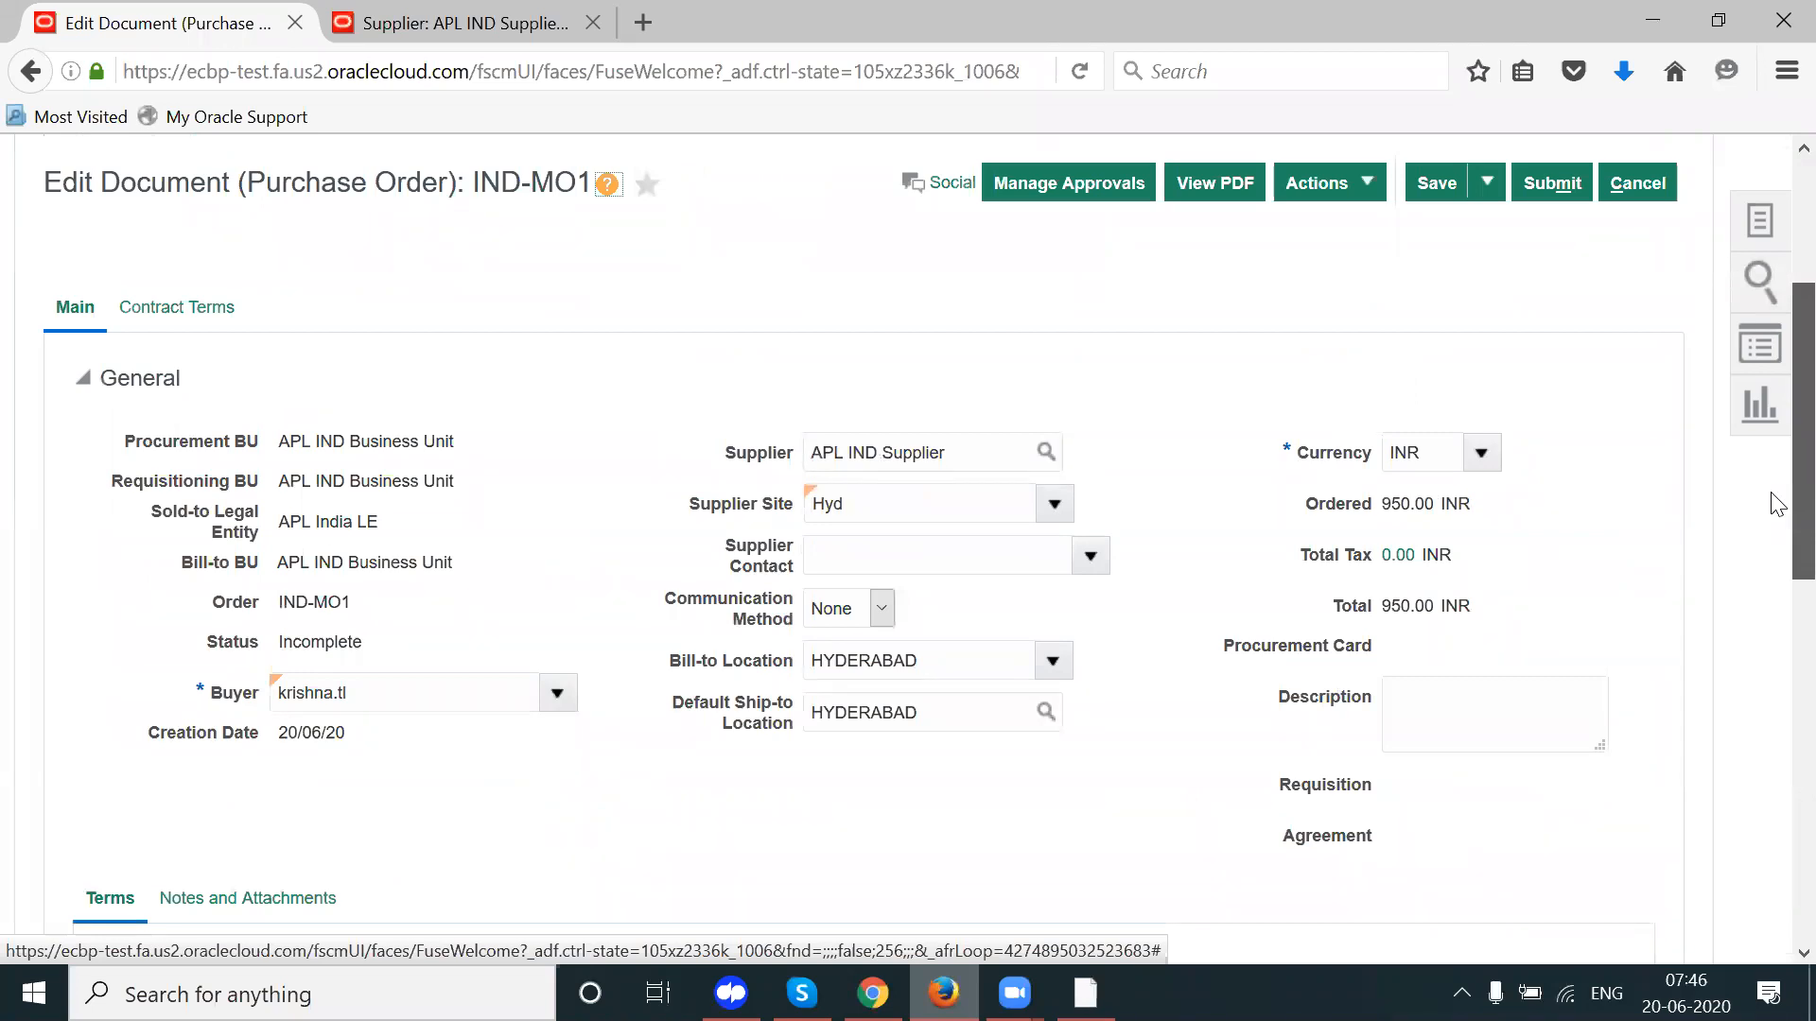
scroll(1774, 605, down, 10)
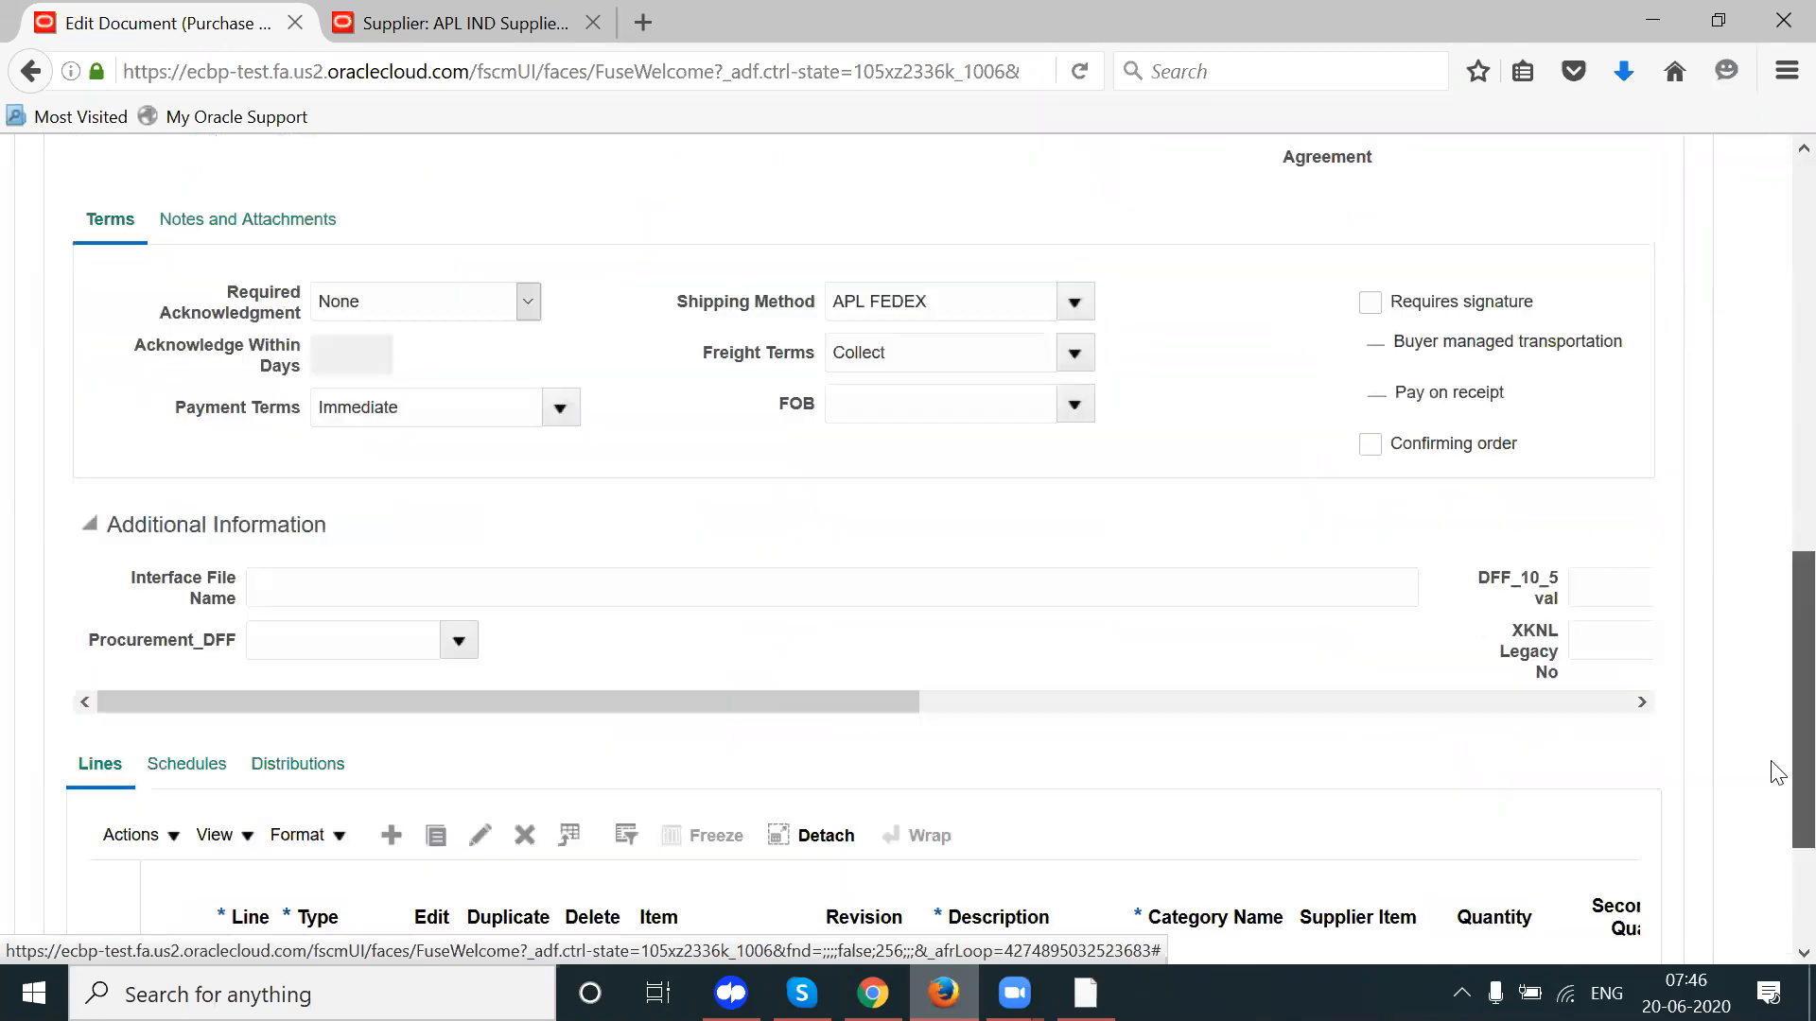
click(390, 615)
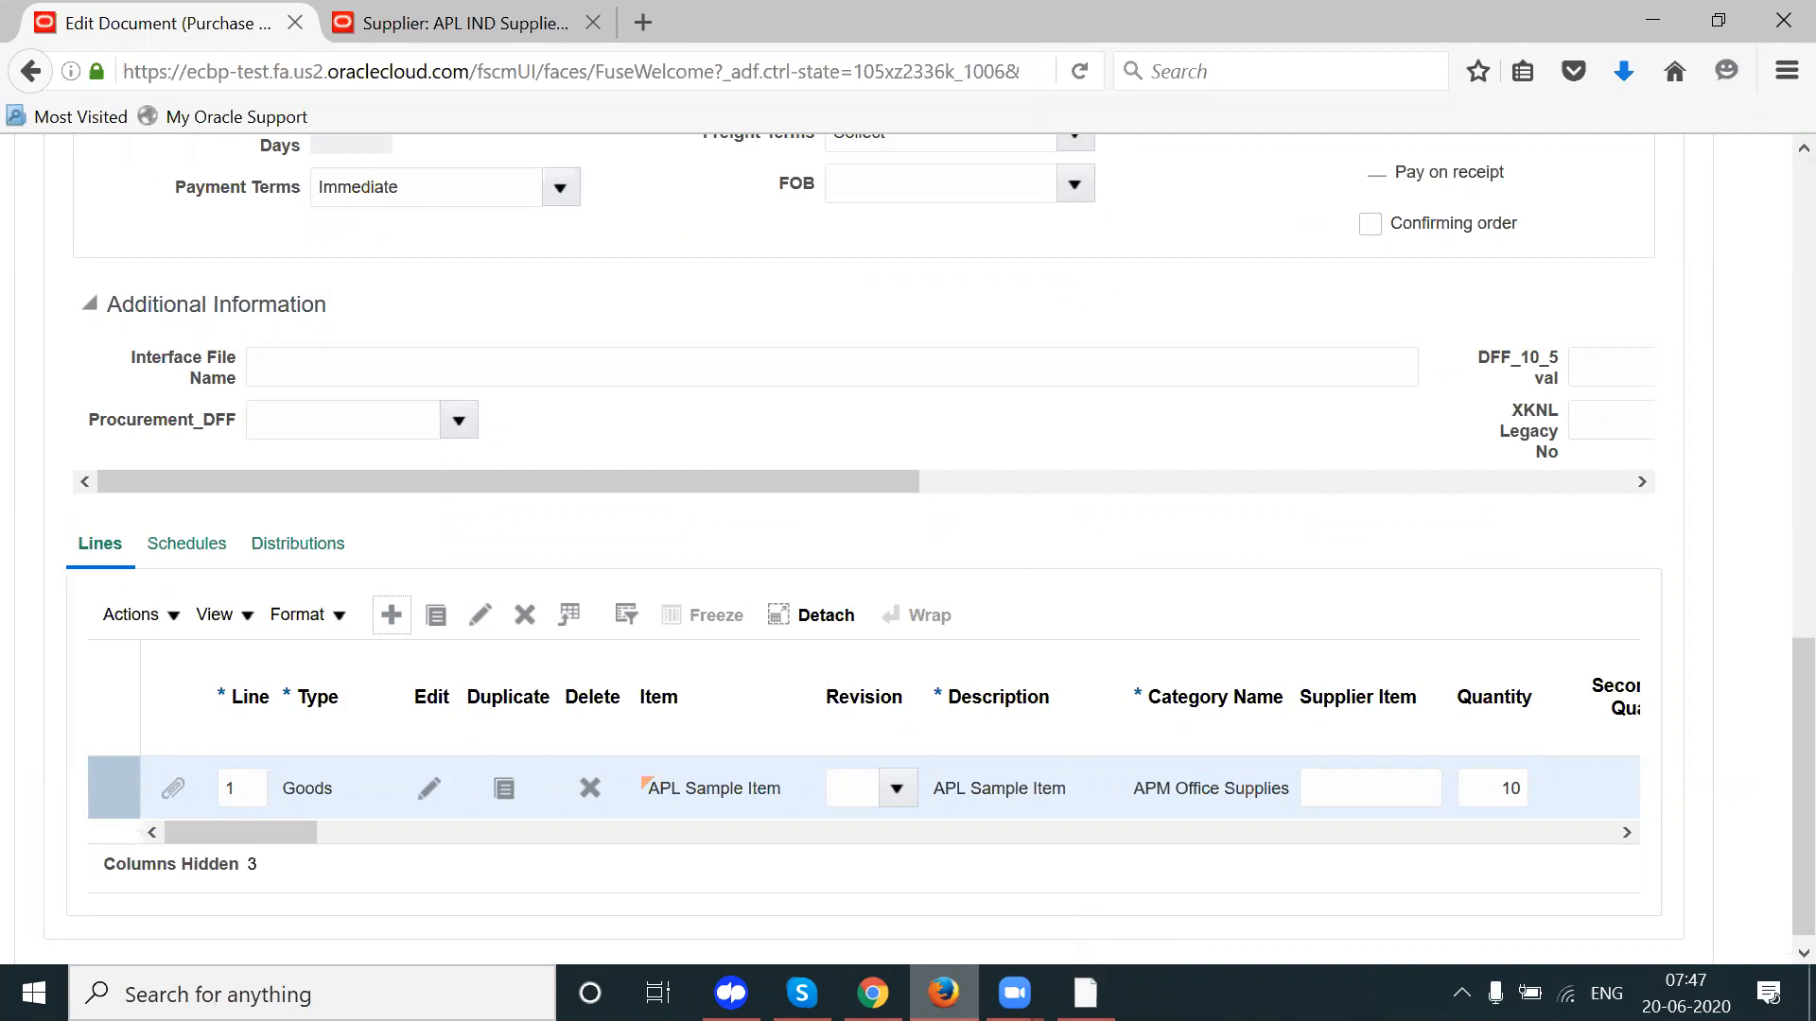
click(1086, 993)
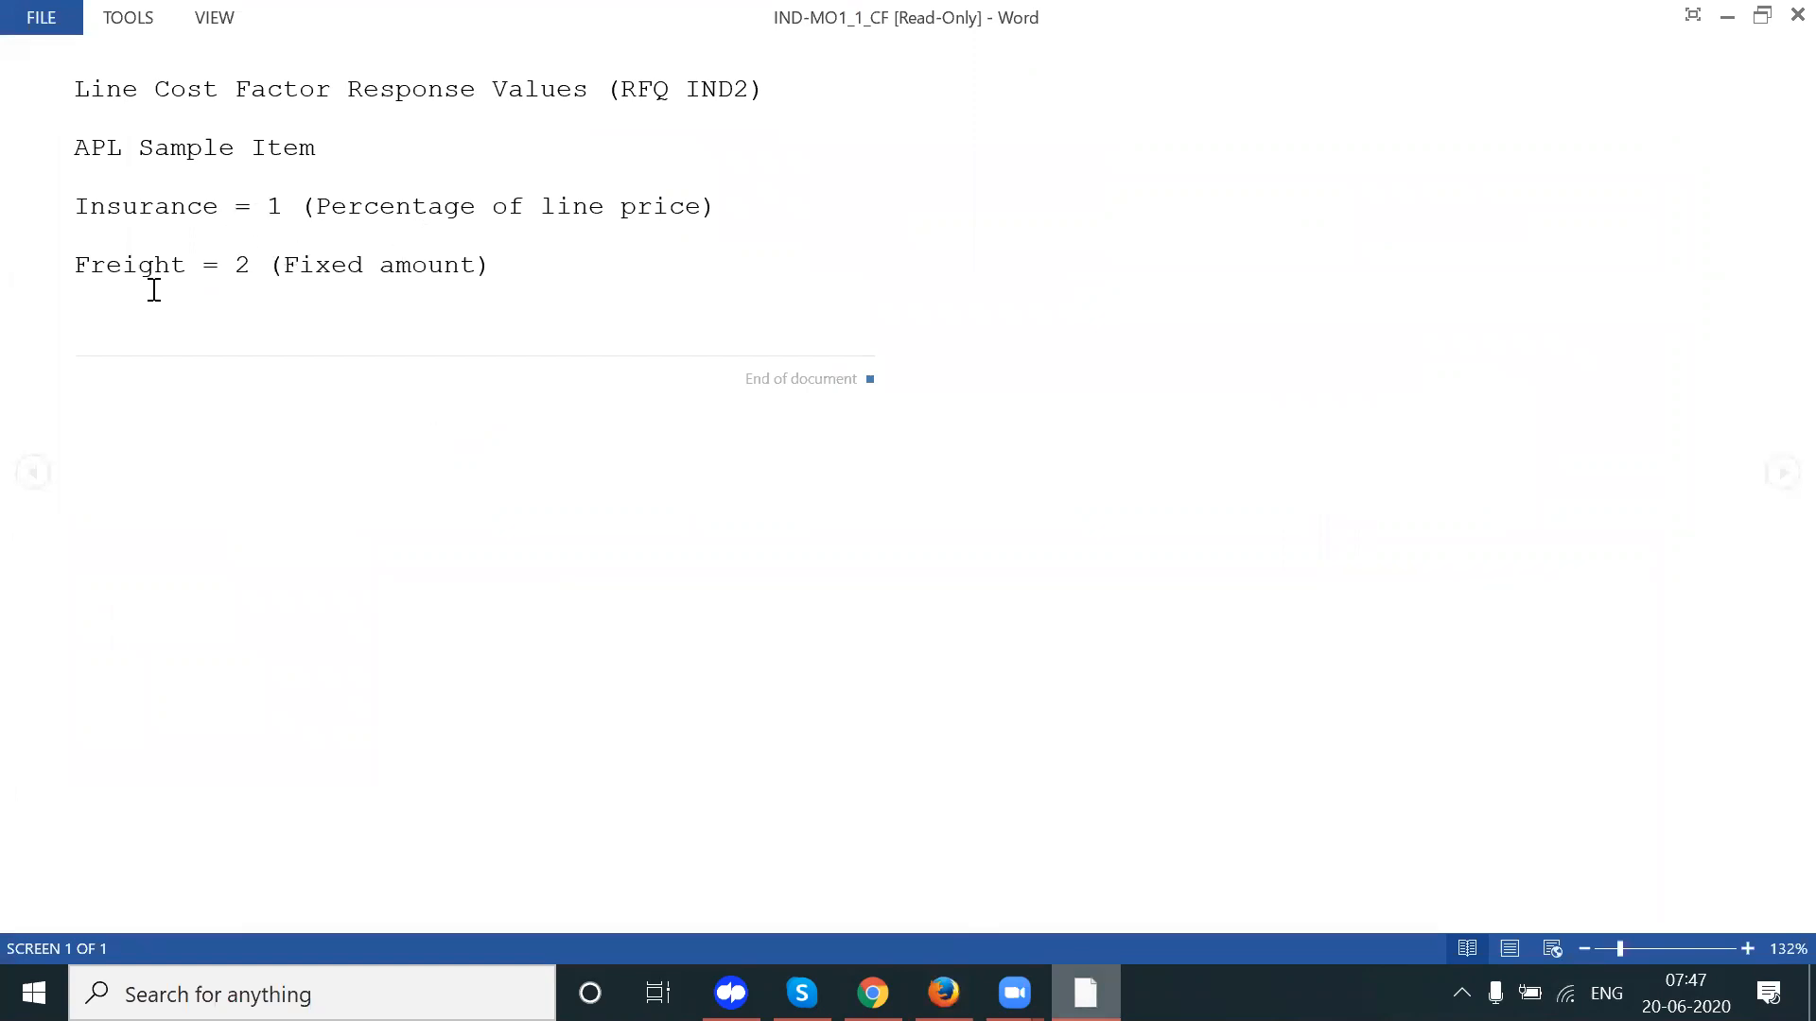
Step: Enter Freight as the new line's description
click(943, 993)
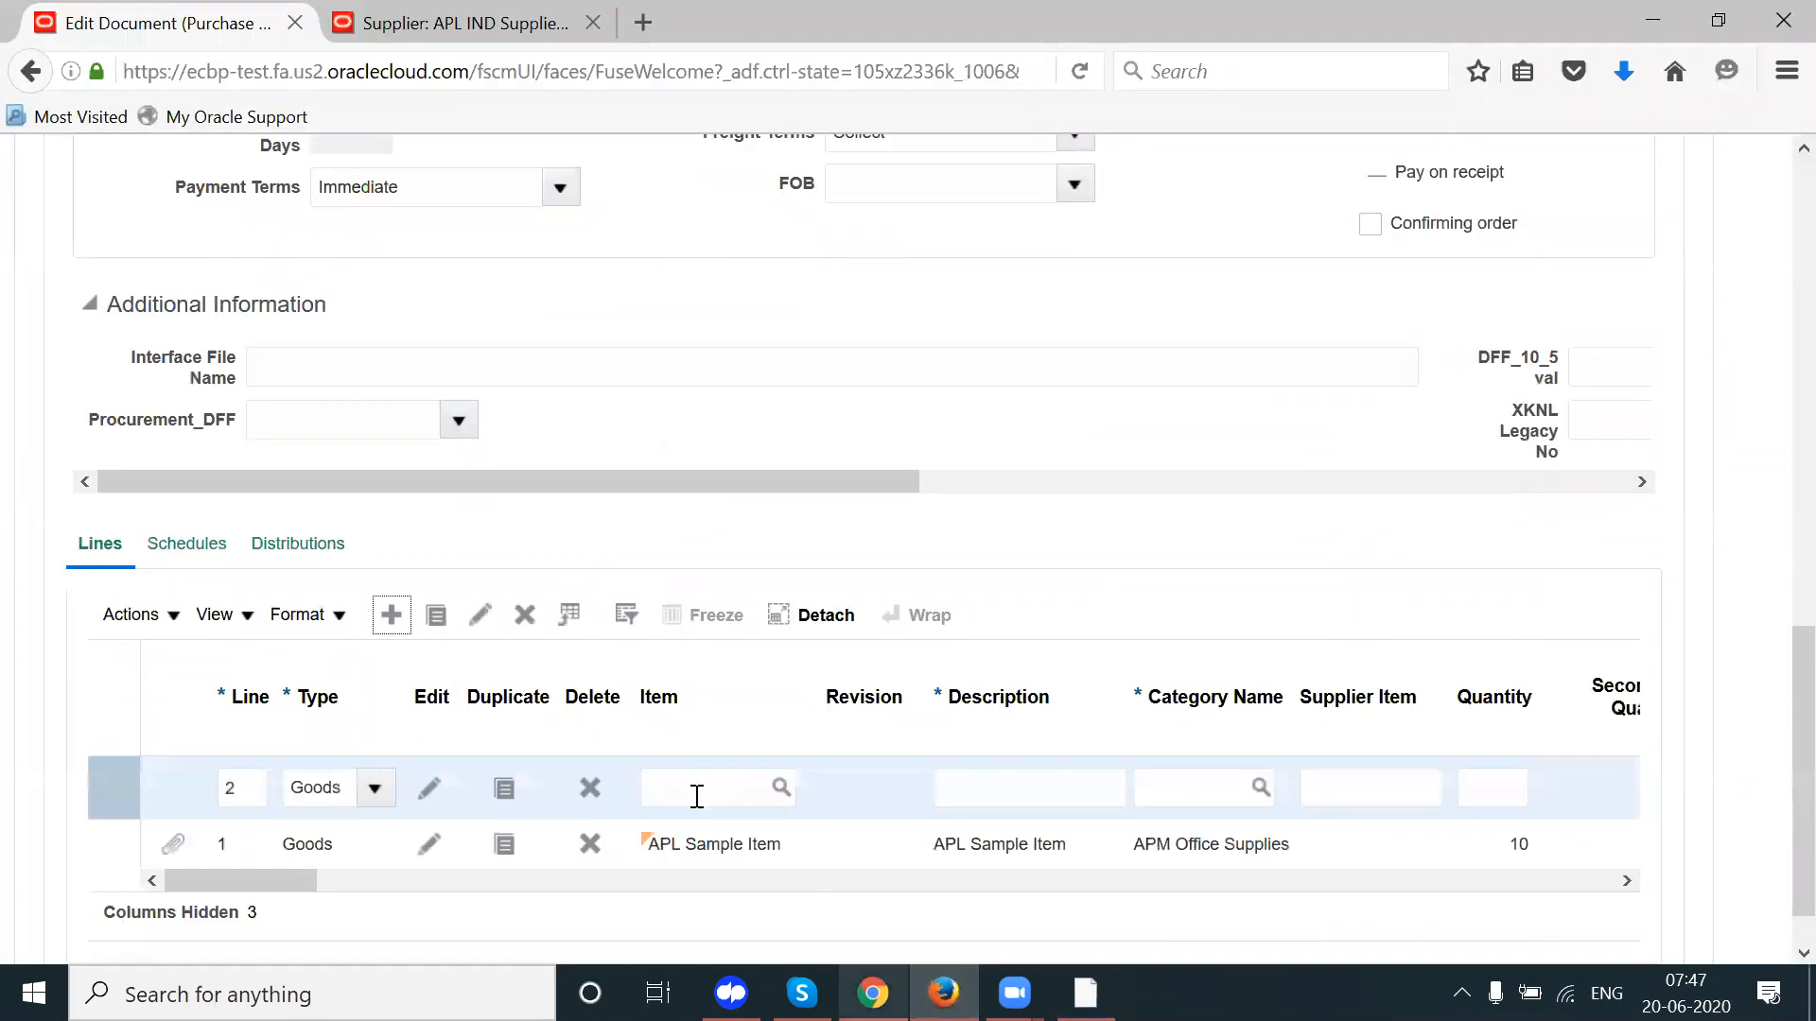
click(1023, 800)
text(Fr)
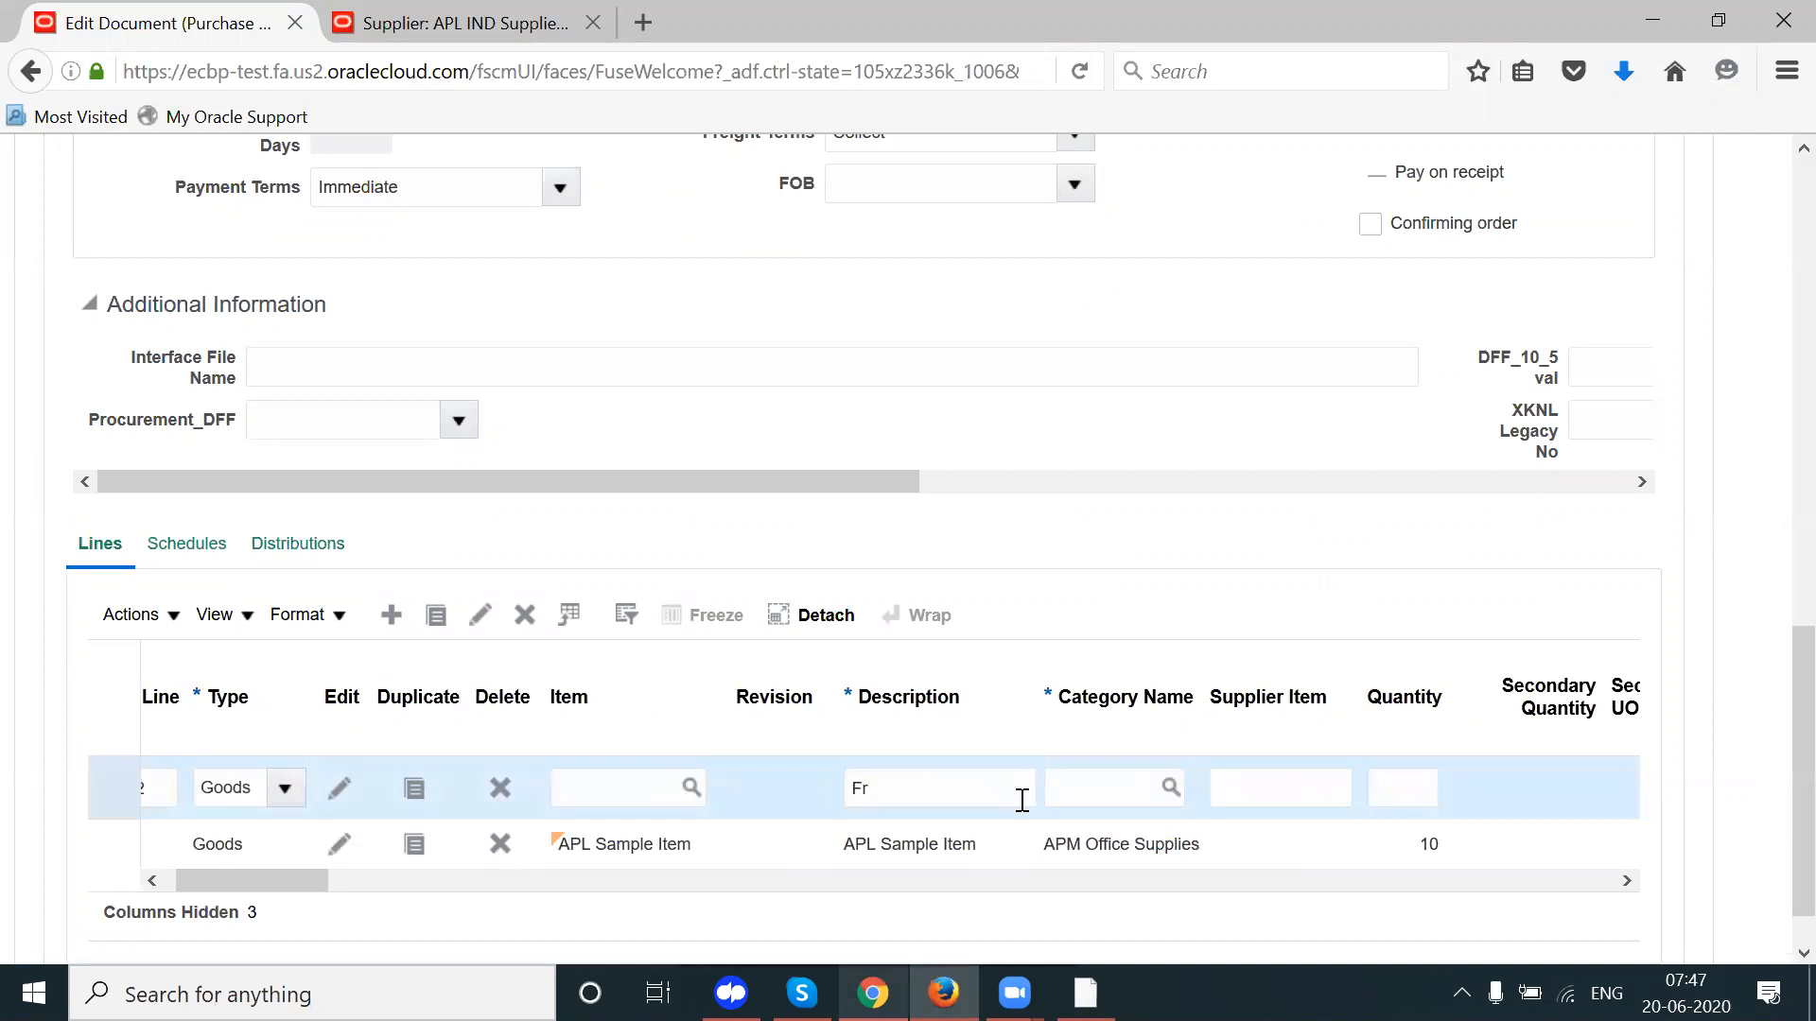
key(alt+Tab)
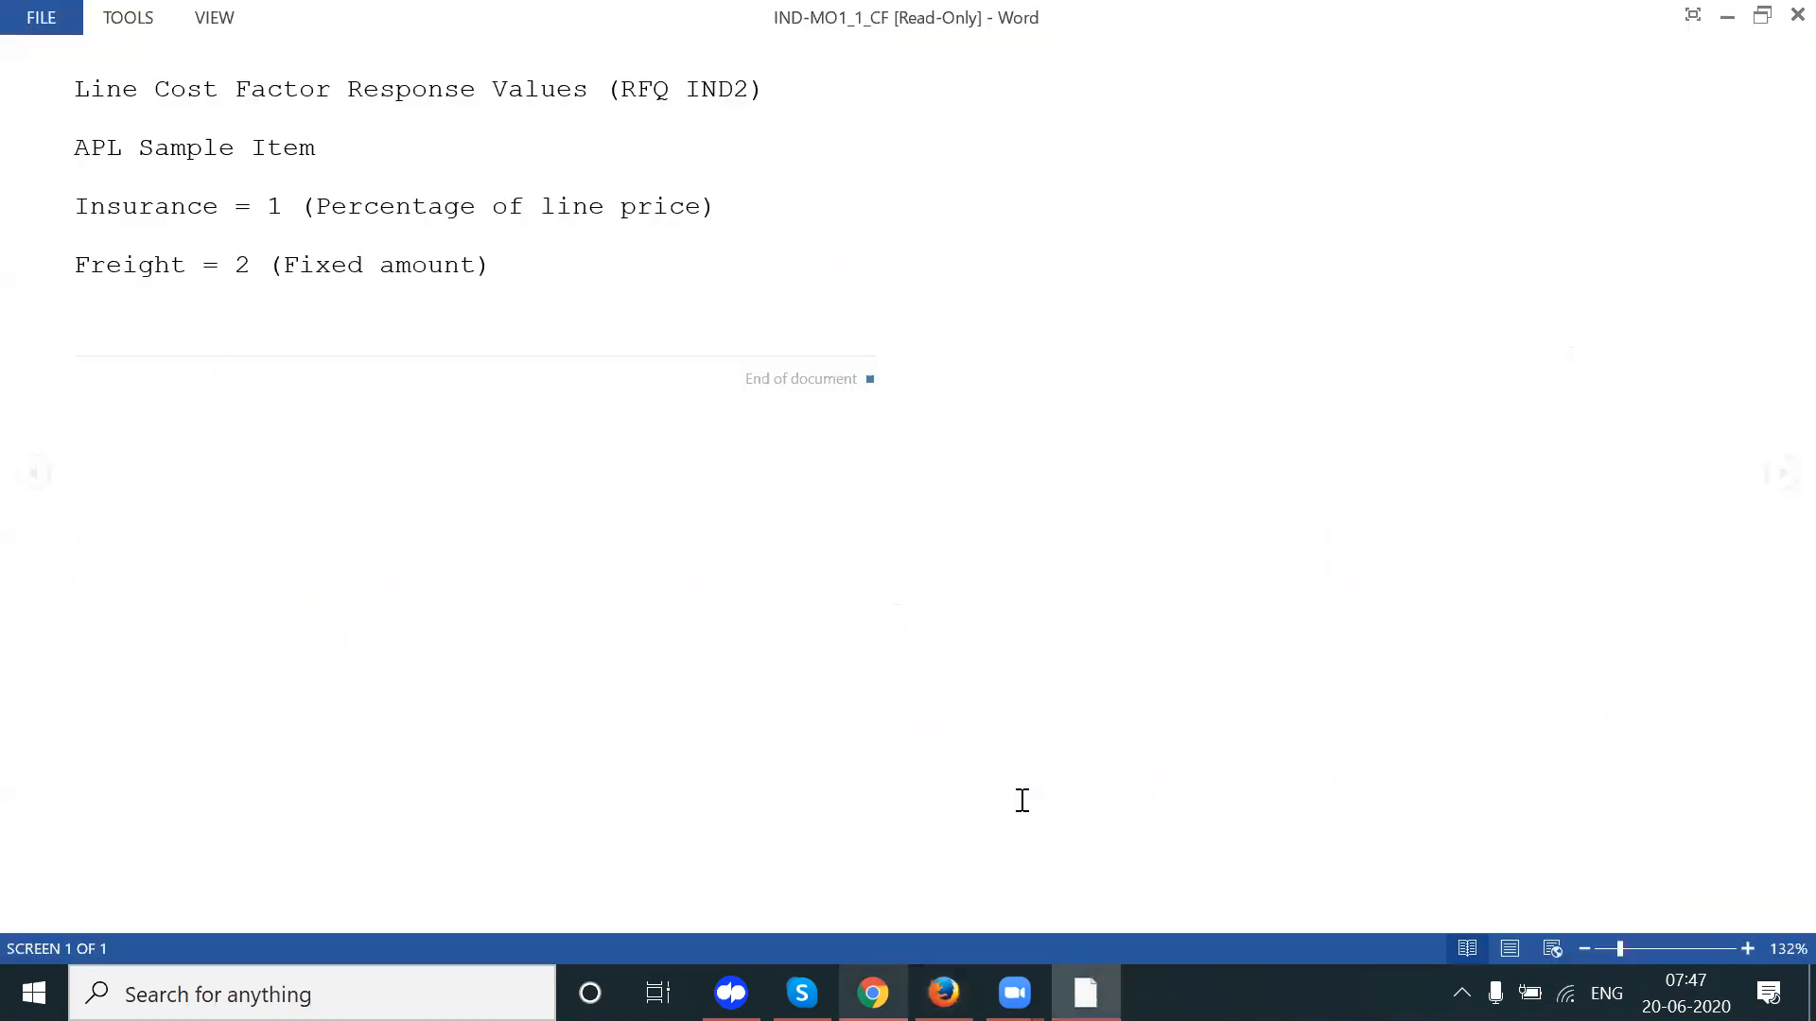
key(alt+Tab)
text(eight)
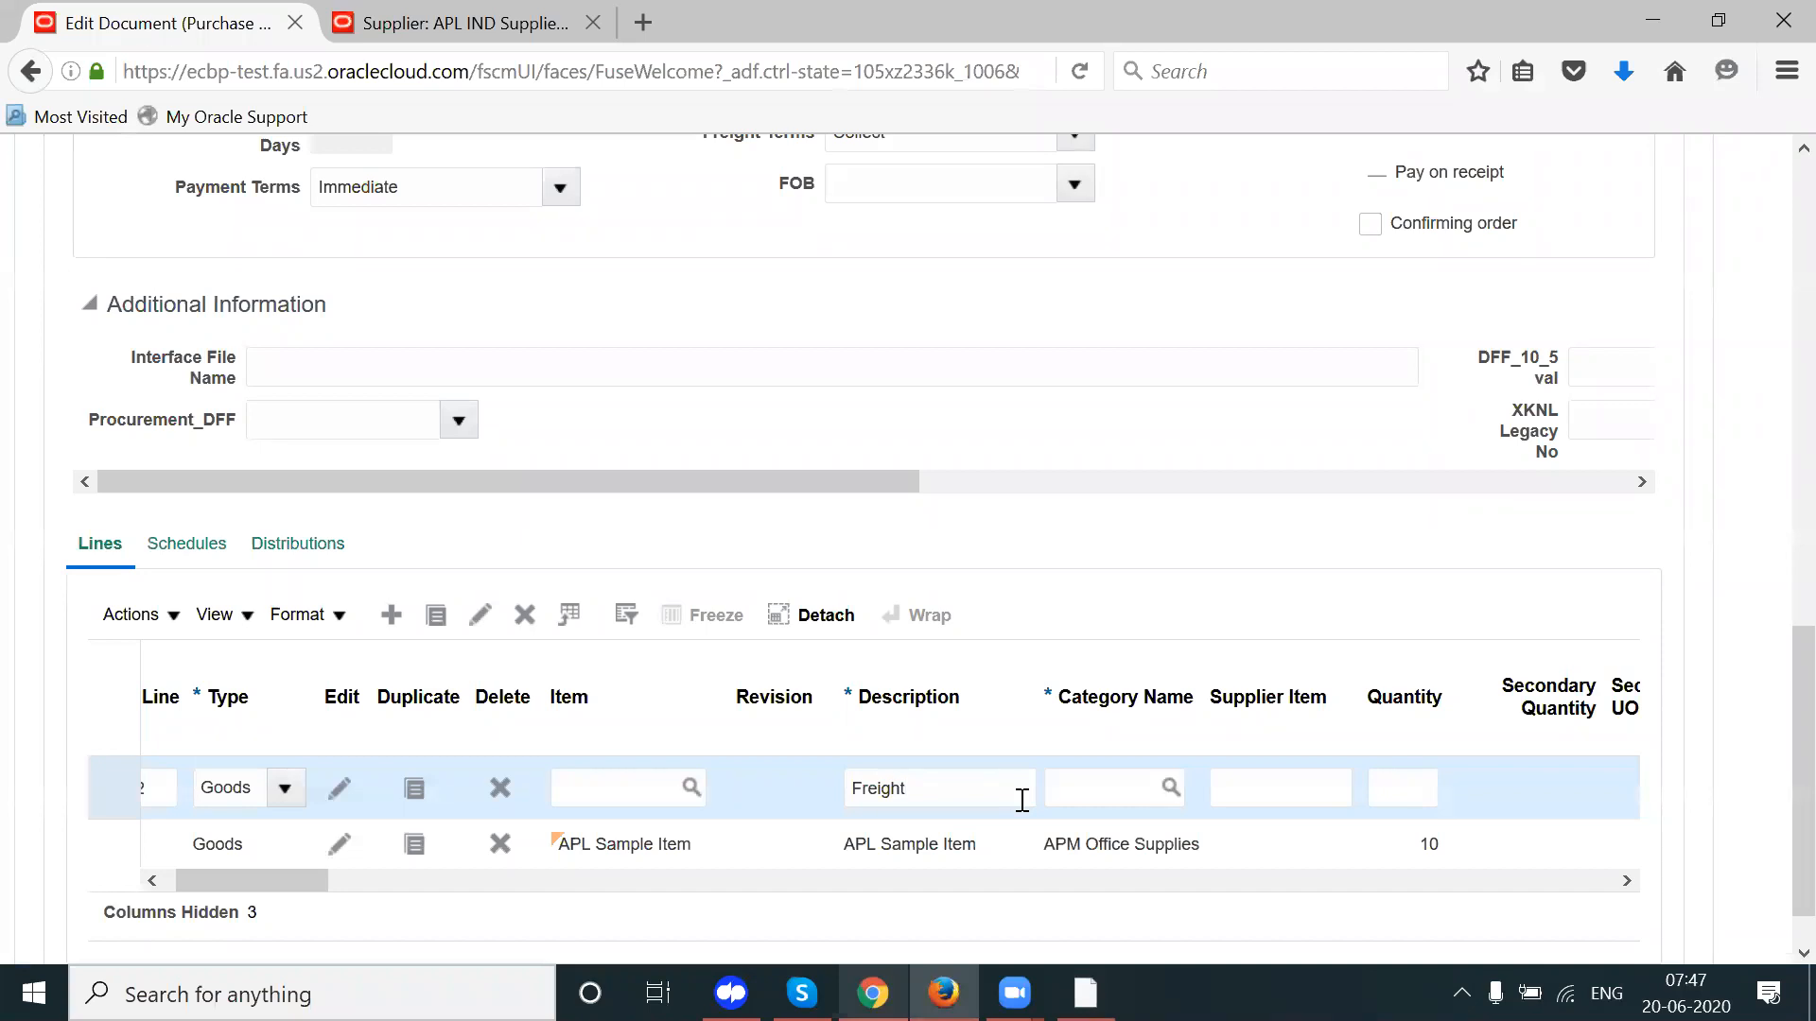
Step: Set the Freight line's category to APM Office Supplies and its quantity to 2
key(Tab)
text(F)
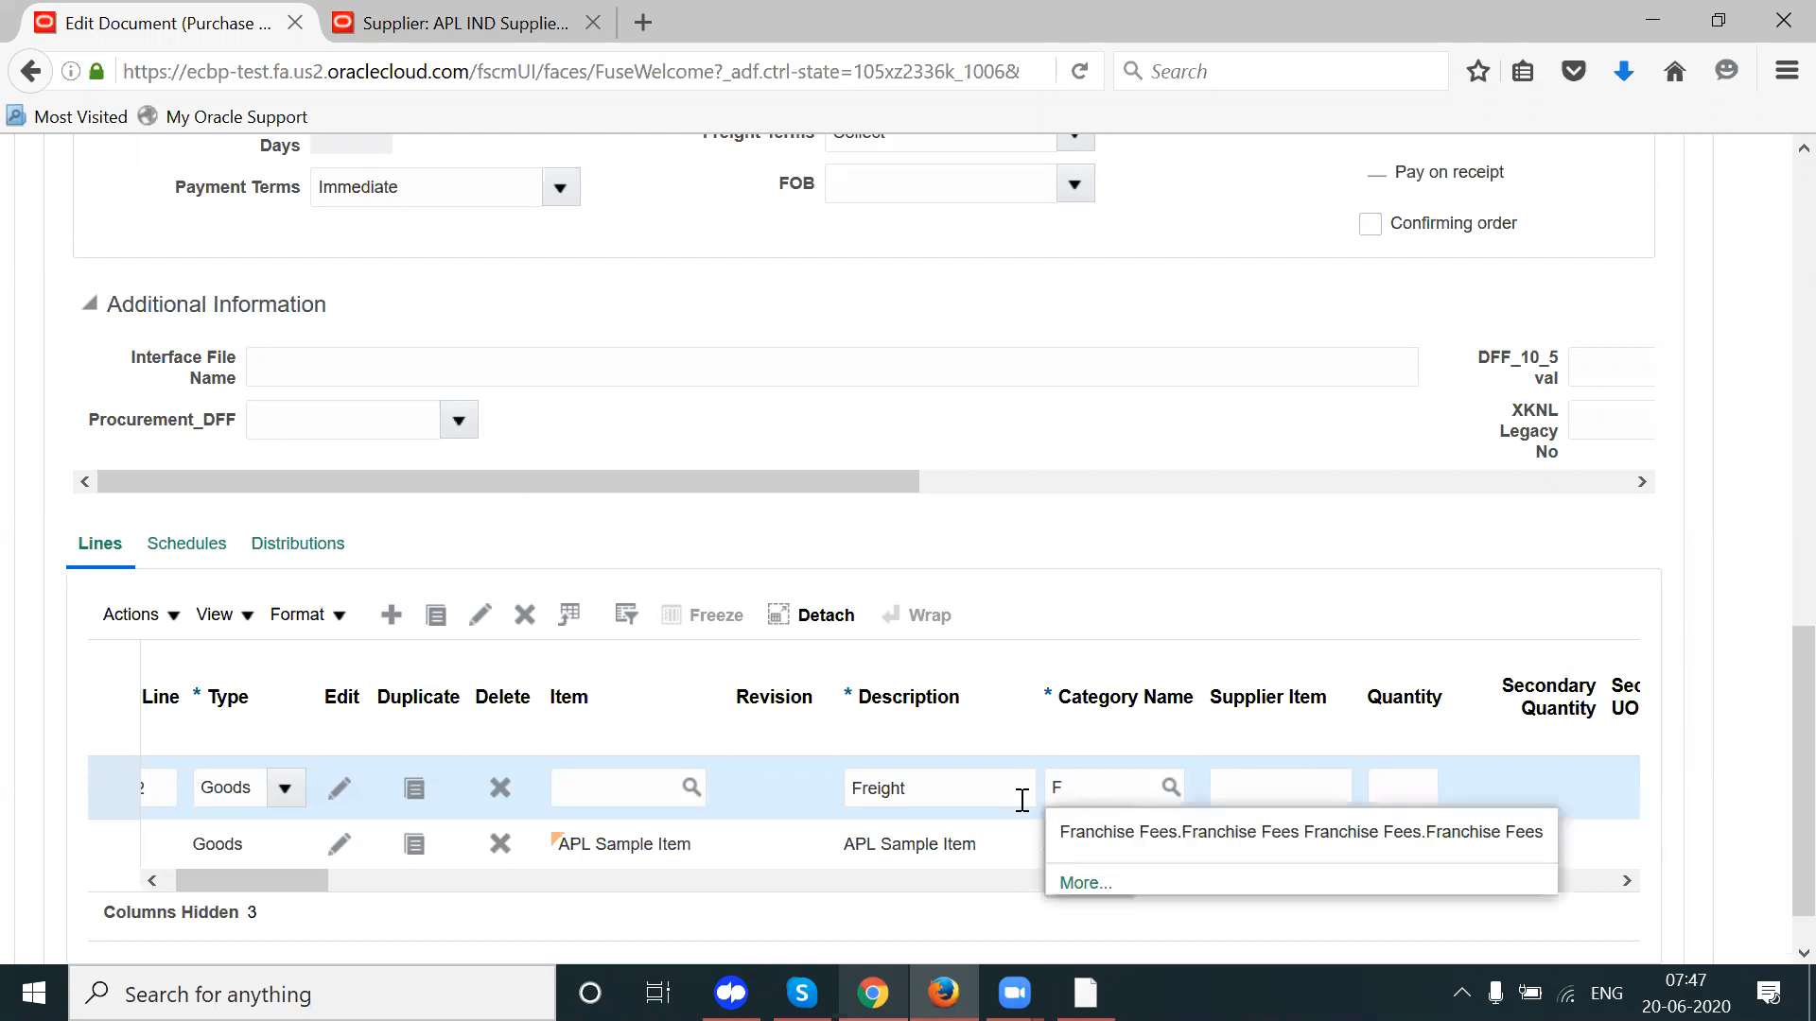
key(BackSpace)
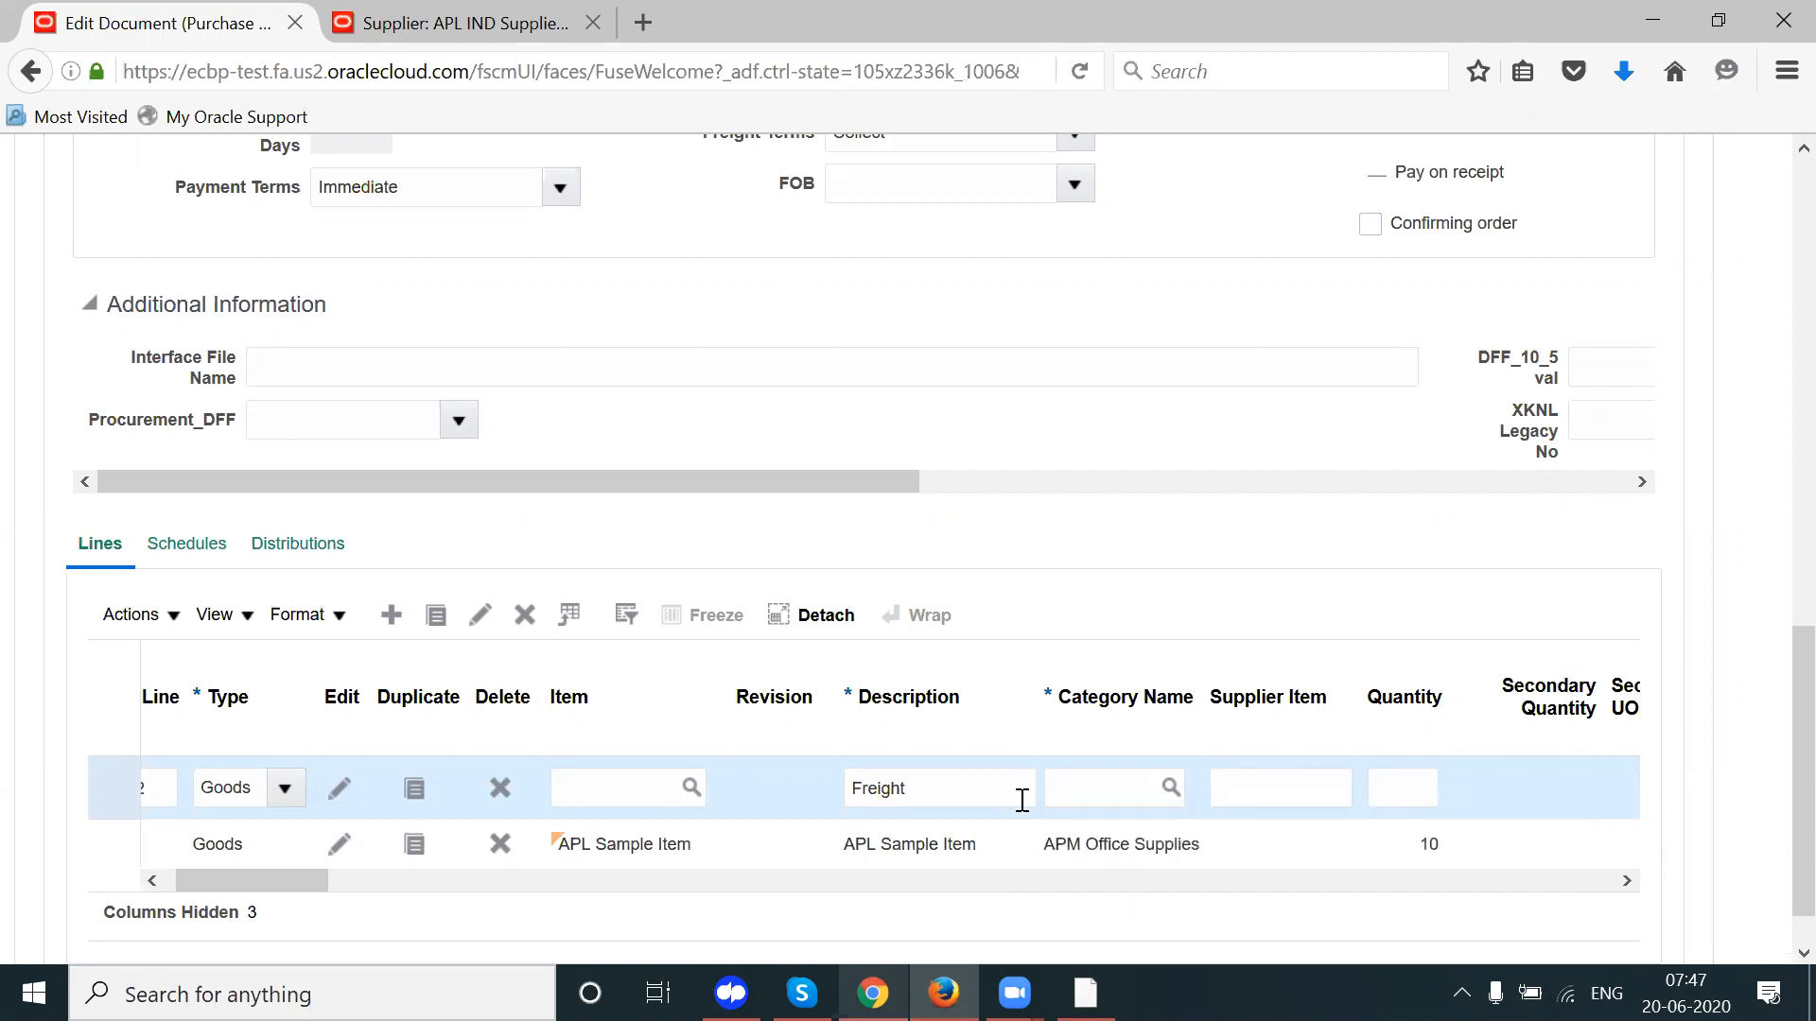
text(APM Off)
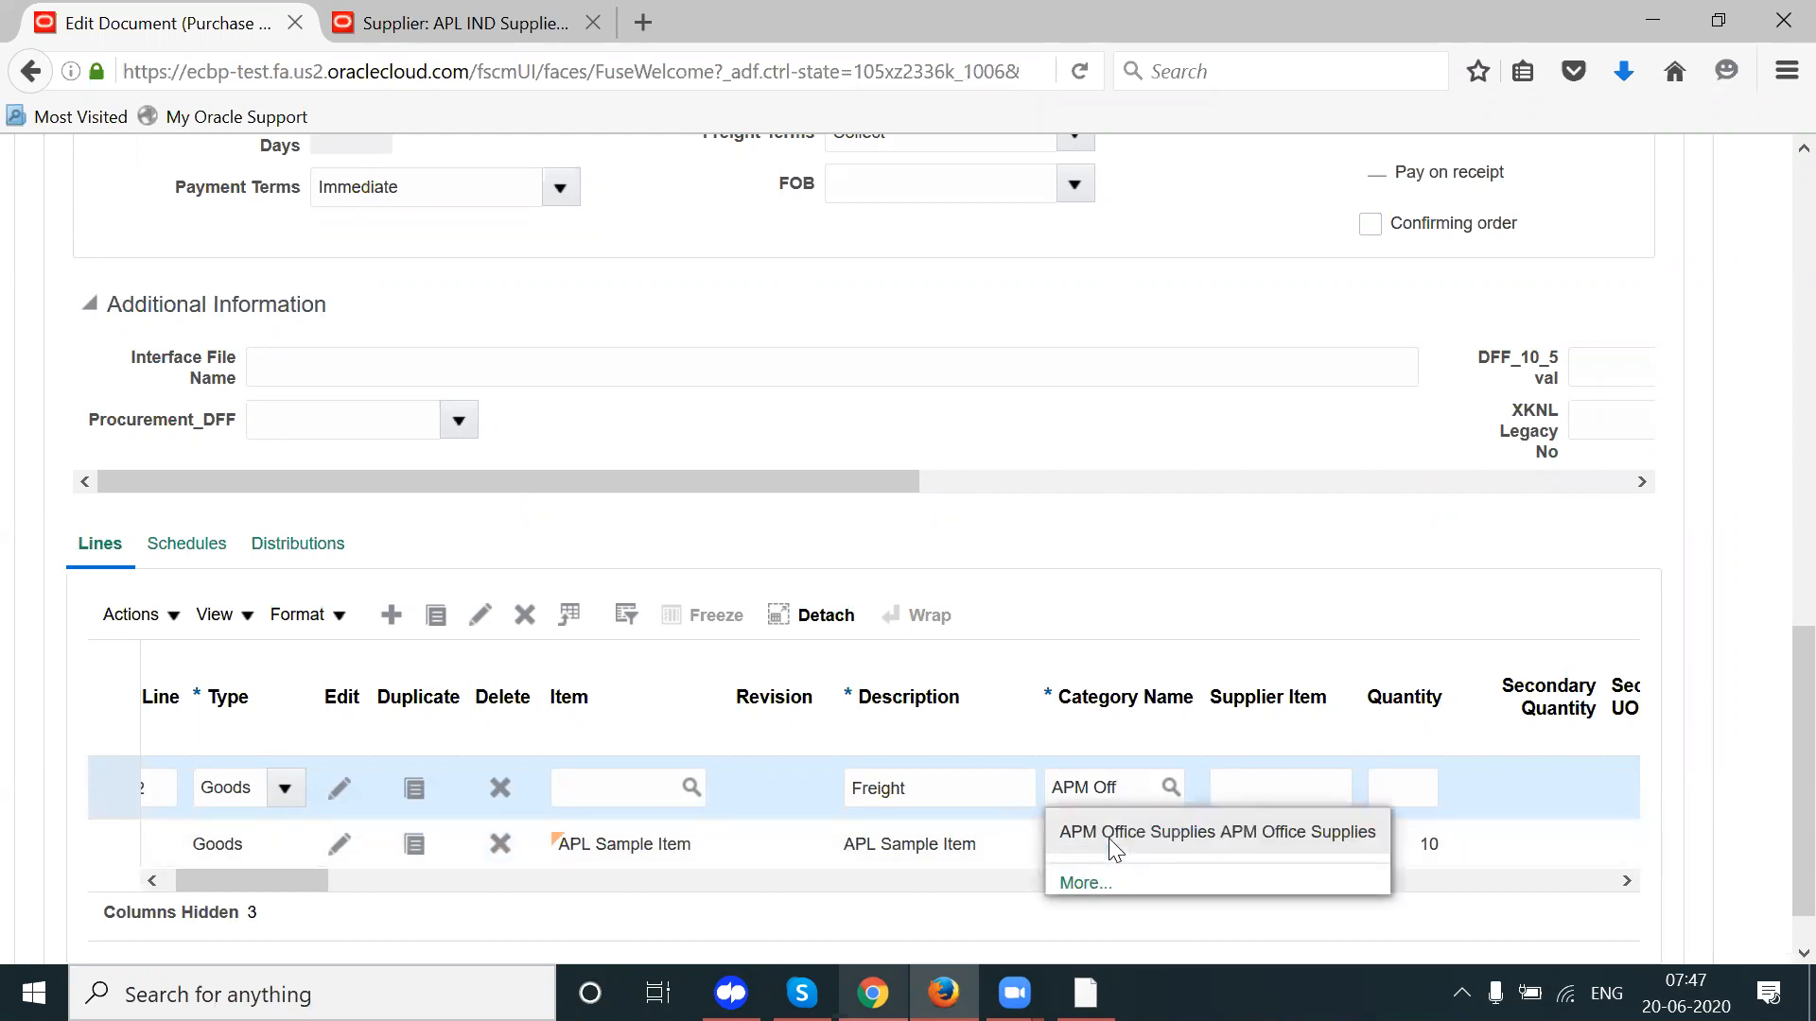
click(1114, 838)
key(Tab)
key(Tab)
key(Tab)
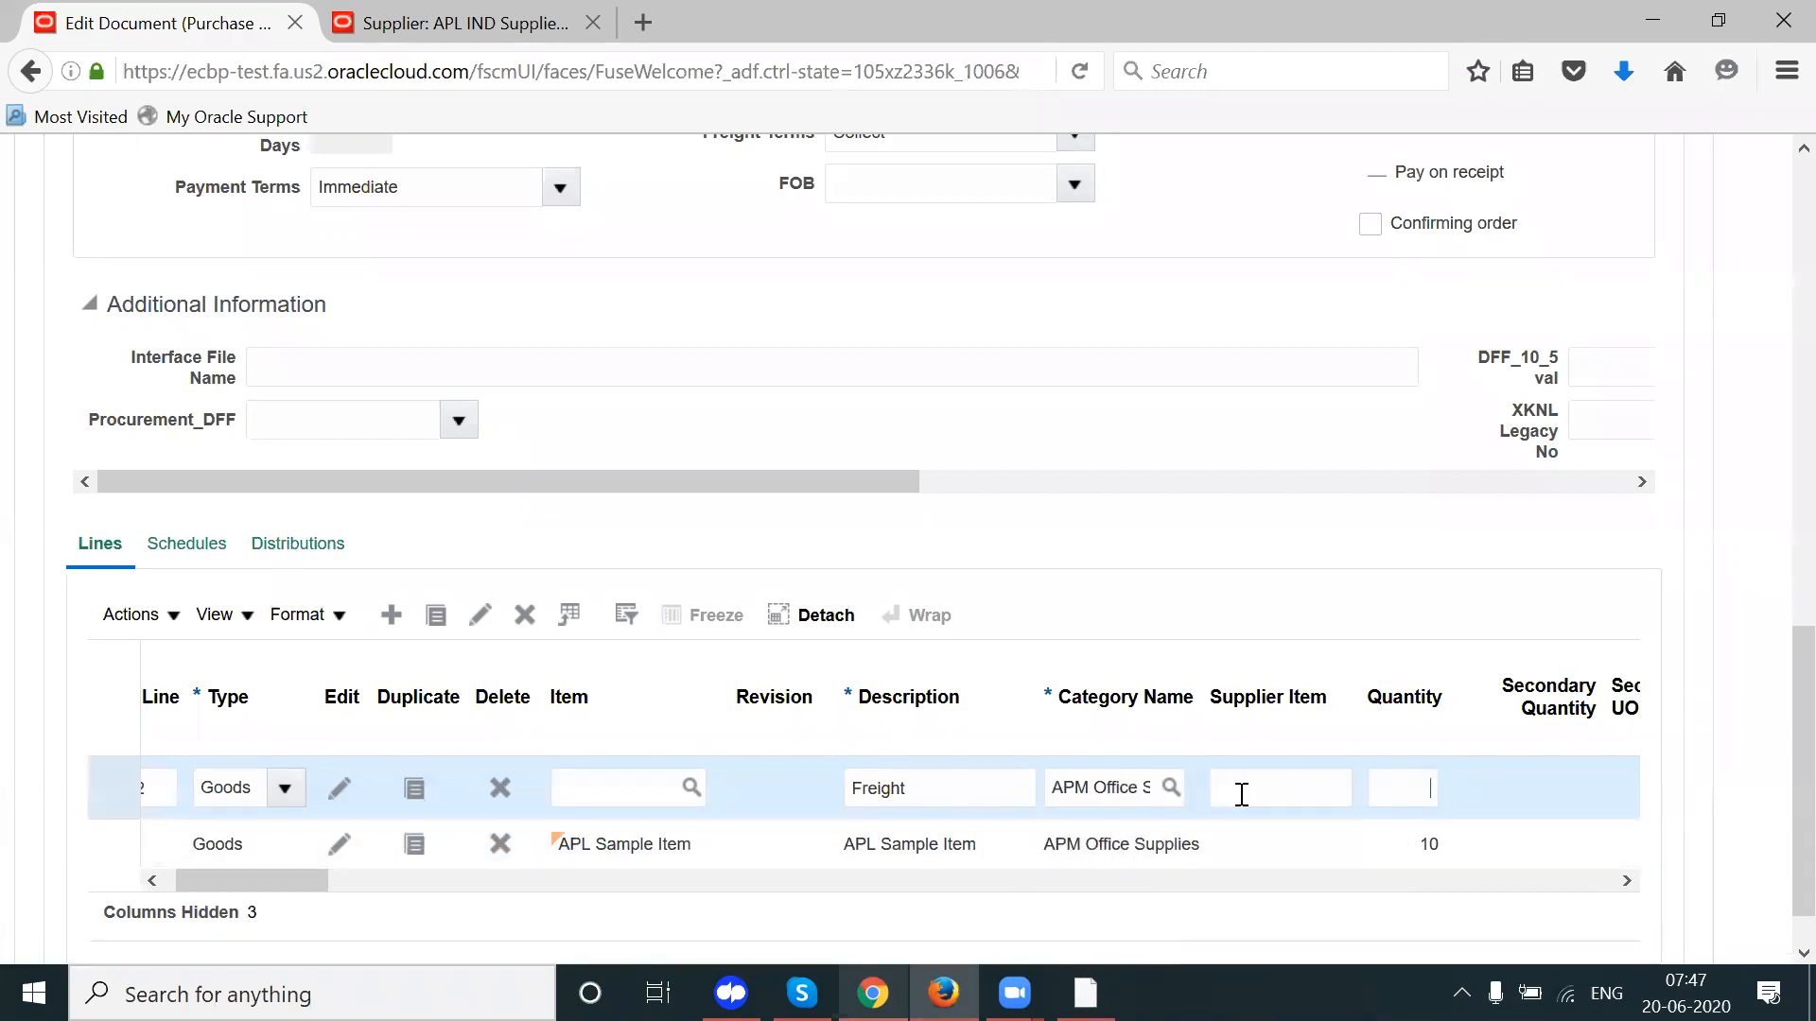
text(2)
key(Tab)
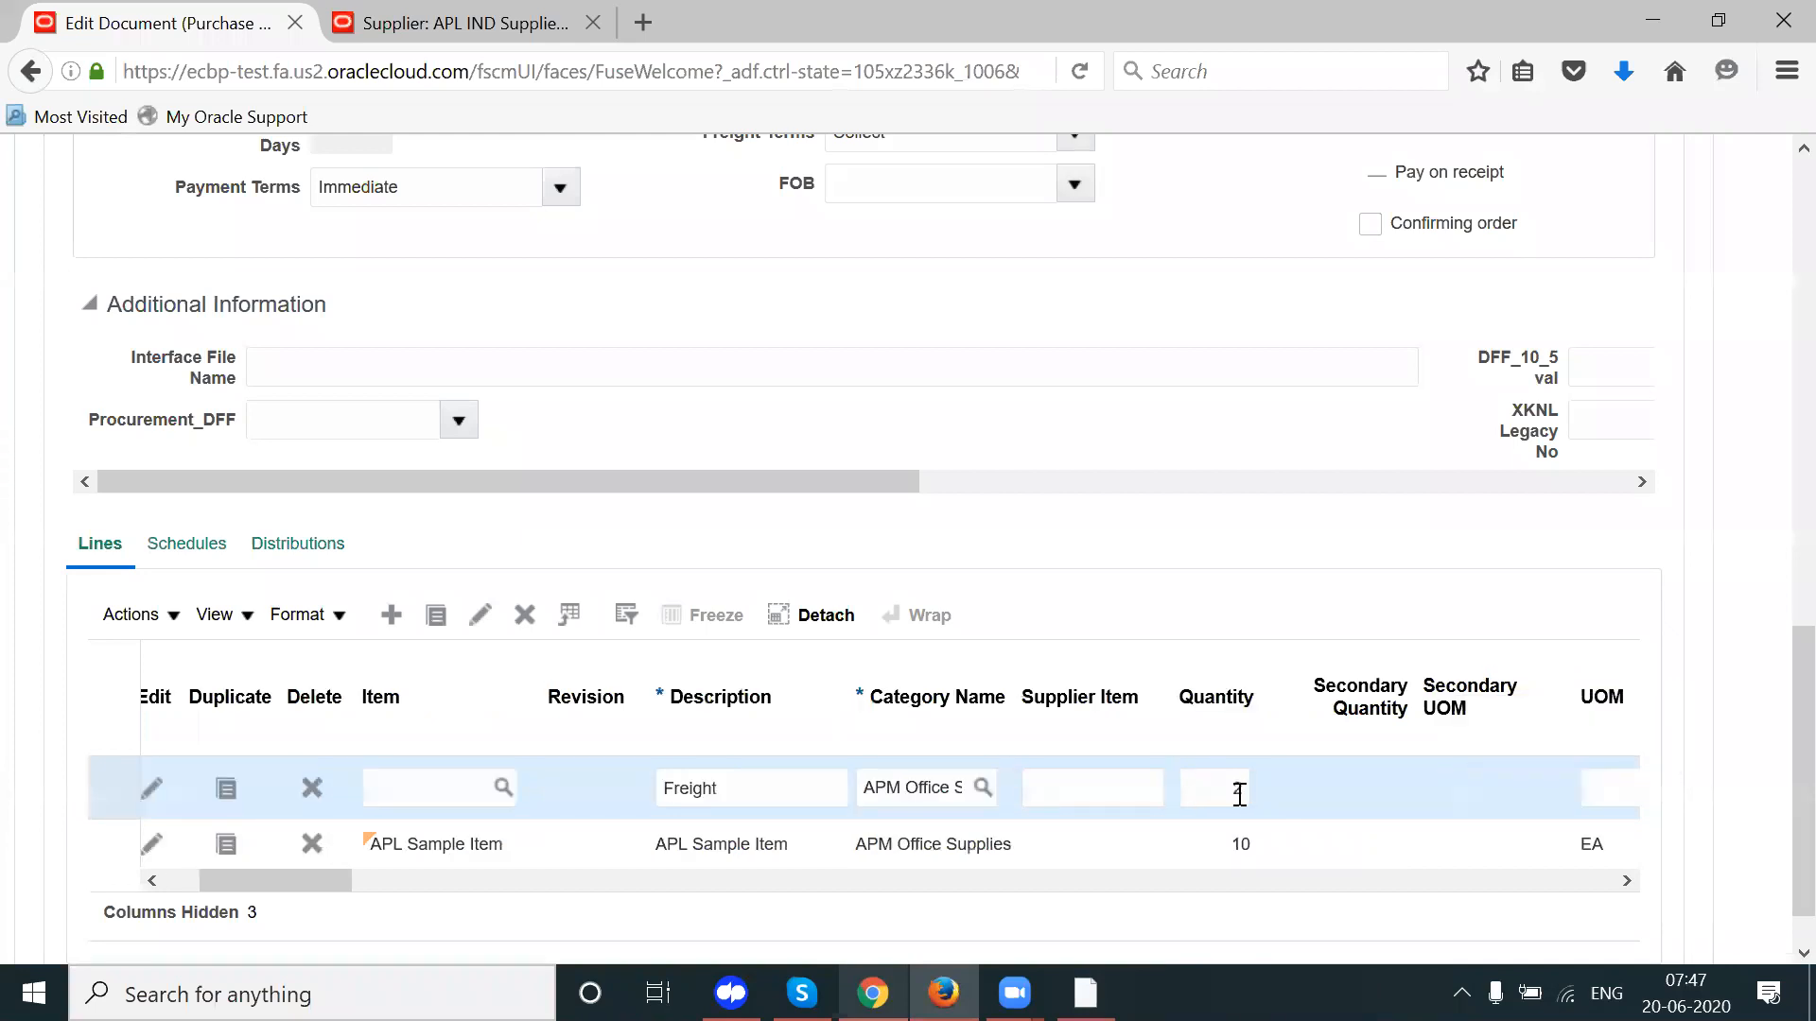
click(716, 792)
double_click(716, 792)
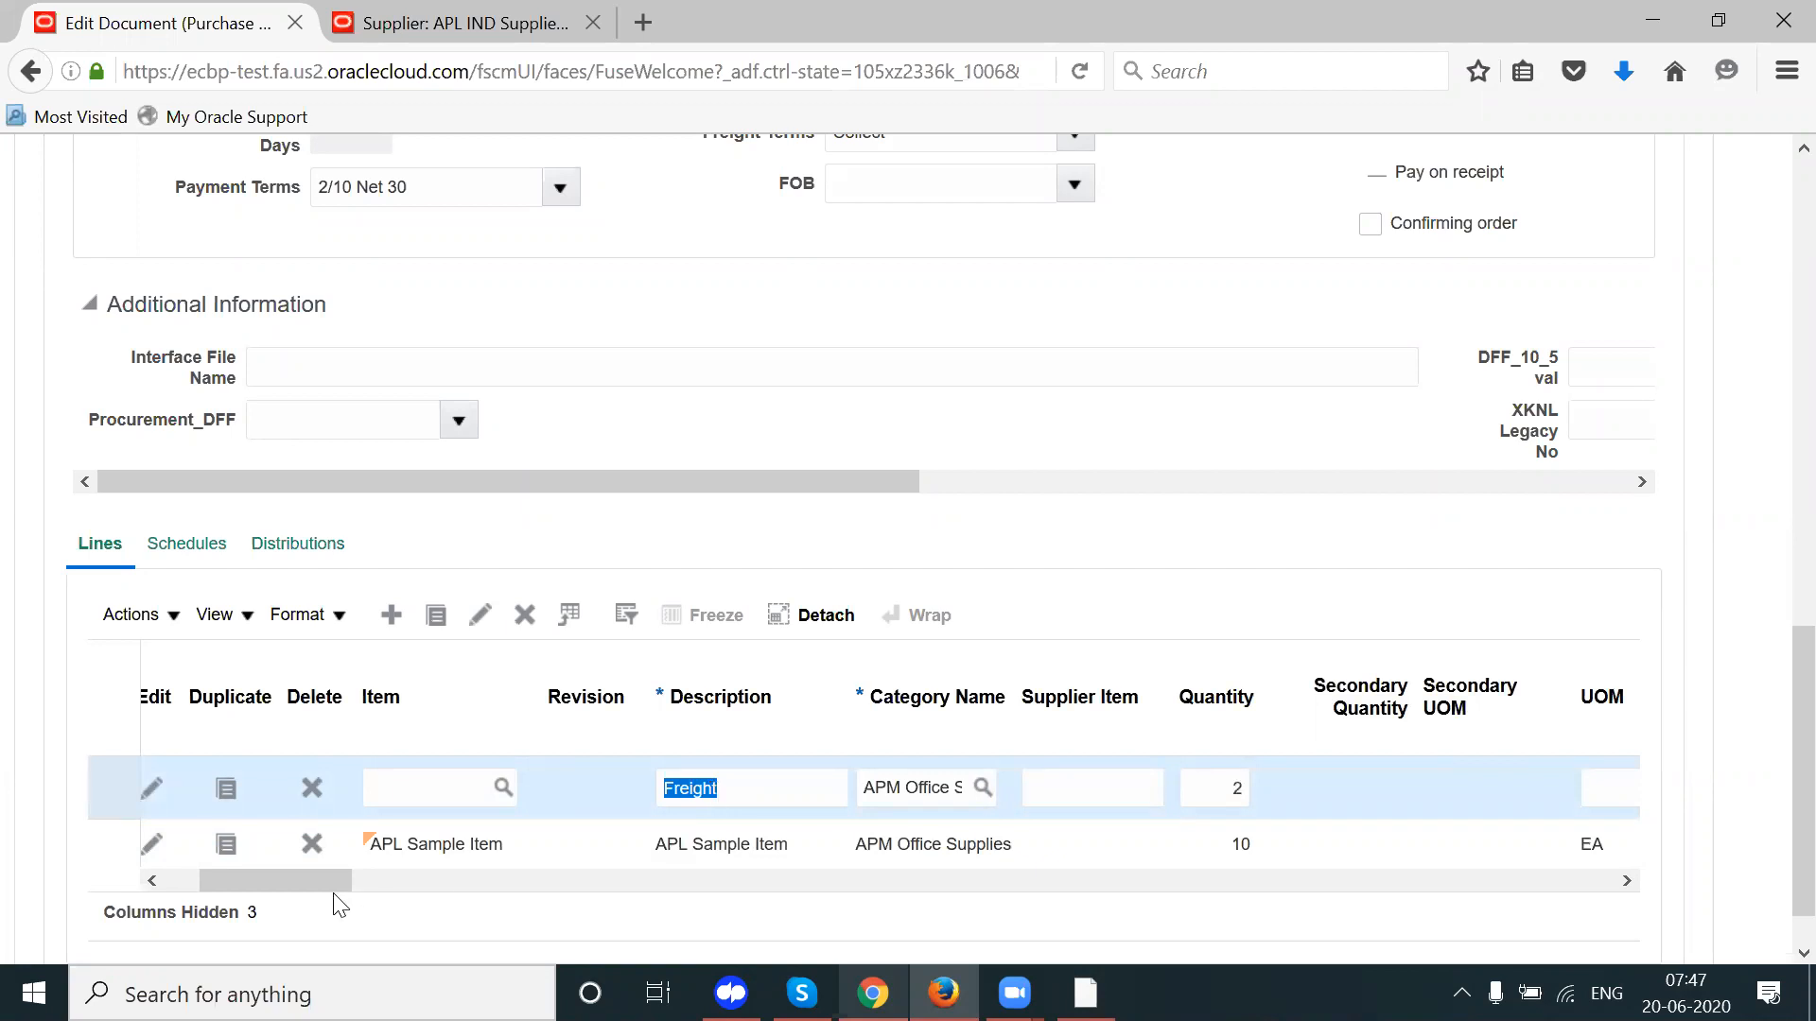
drag(327, 888, 422, 897)
Step: Set the Freight line's unit of measure to Each (EA)
click(882, 791)
text(Each)
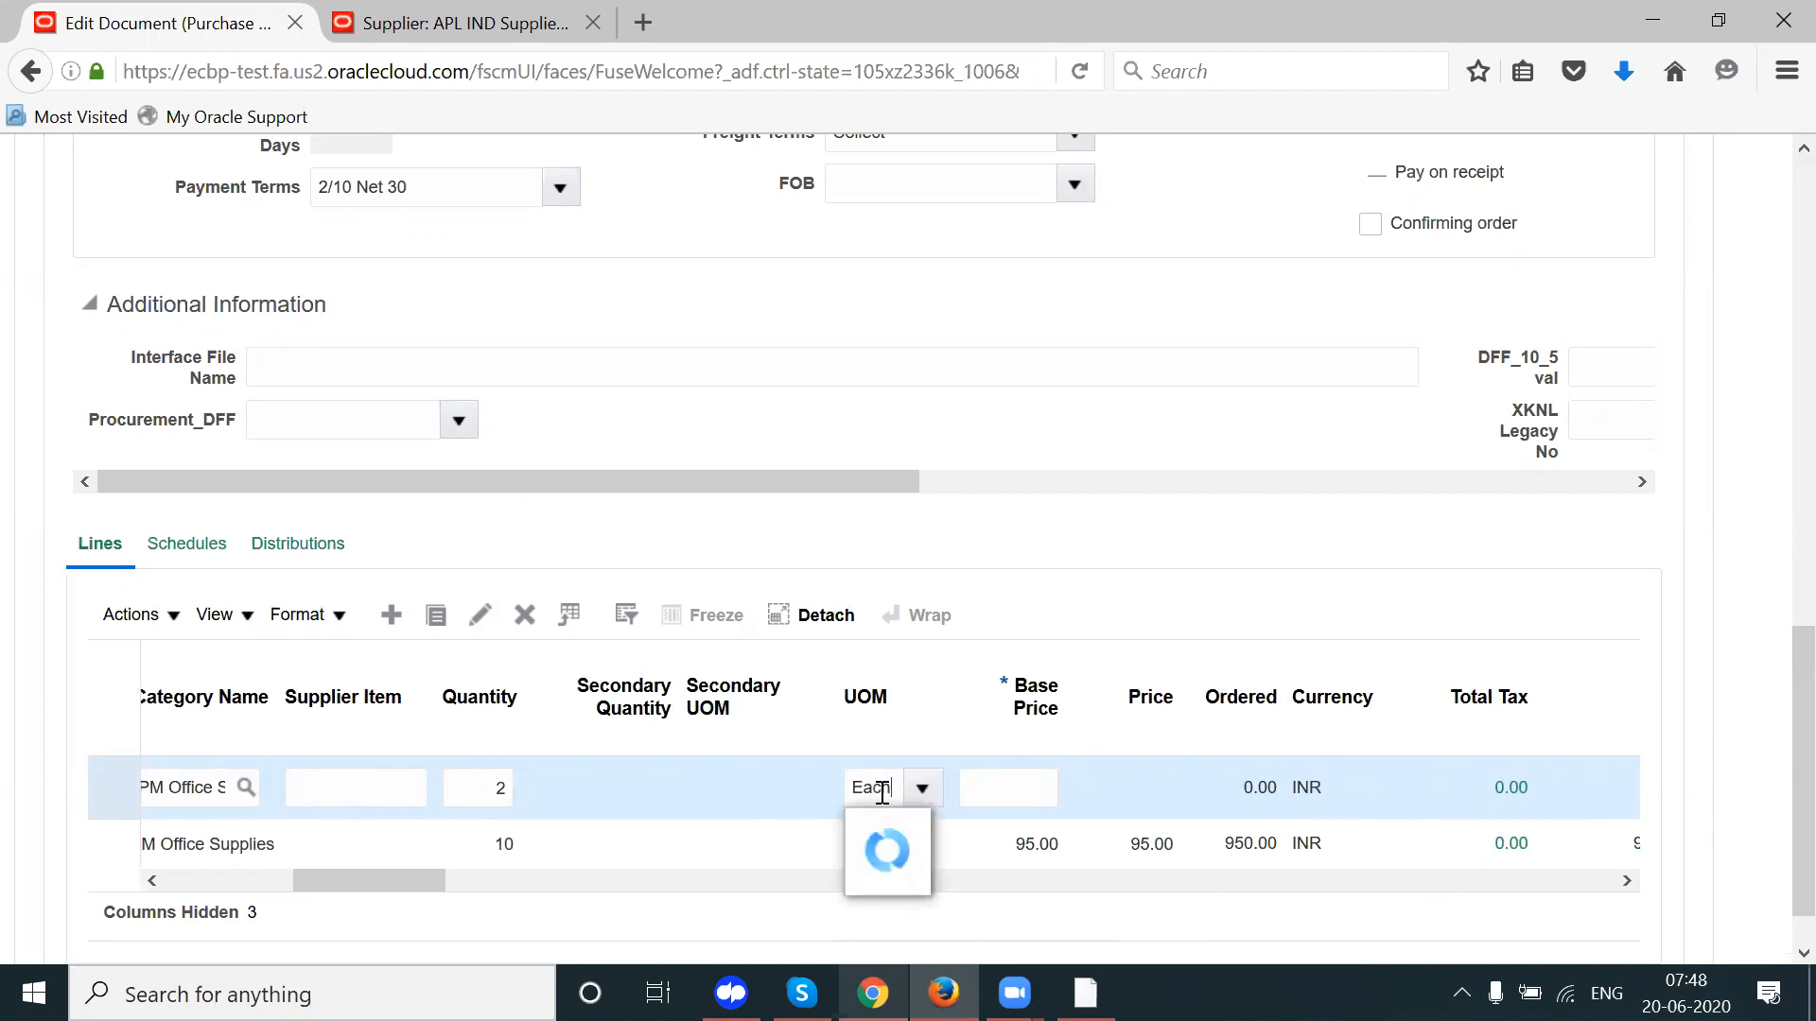
key(Tab)
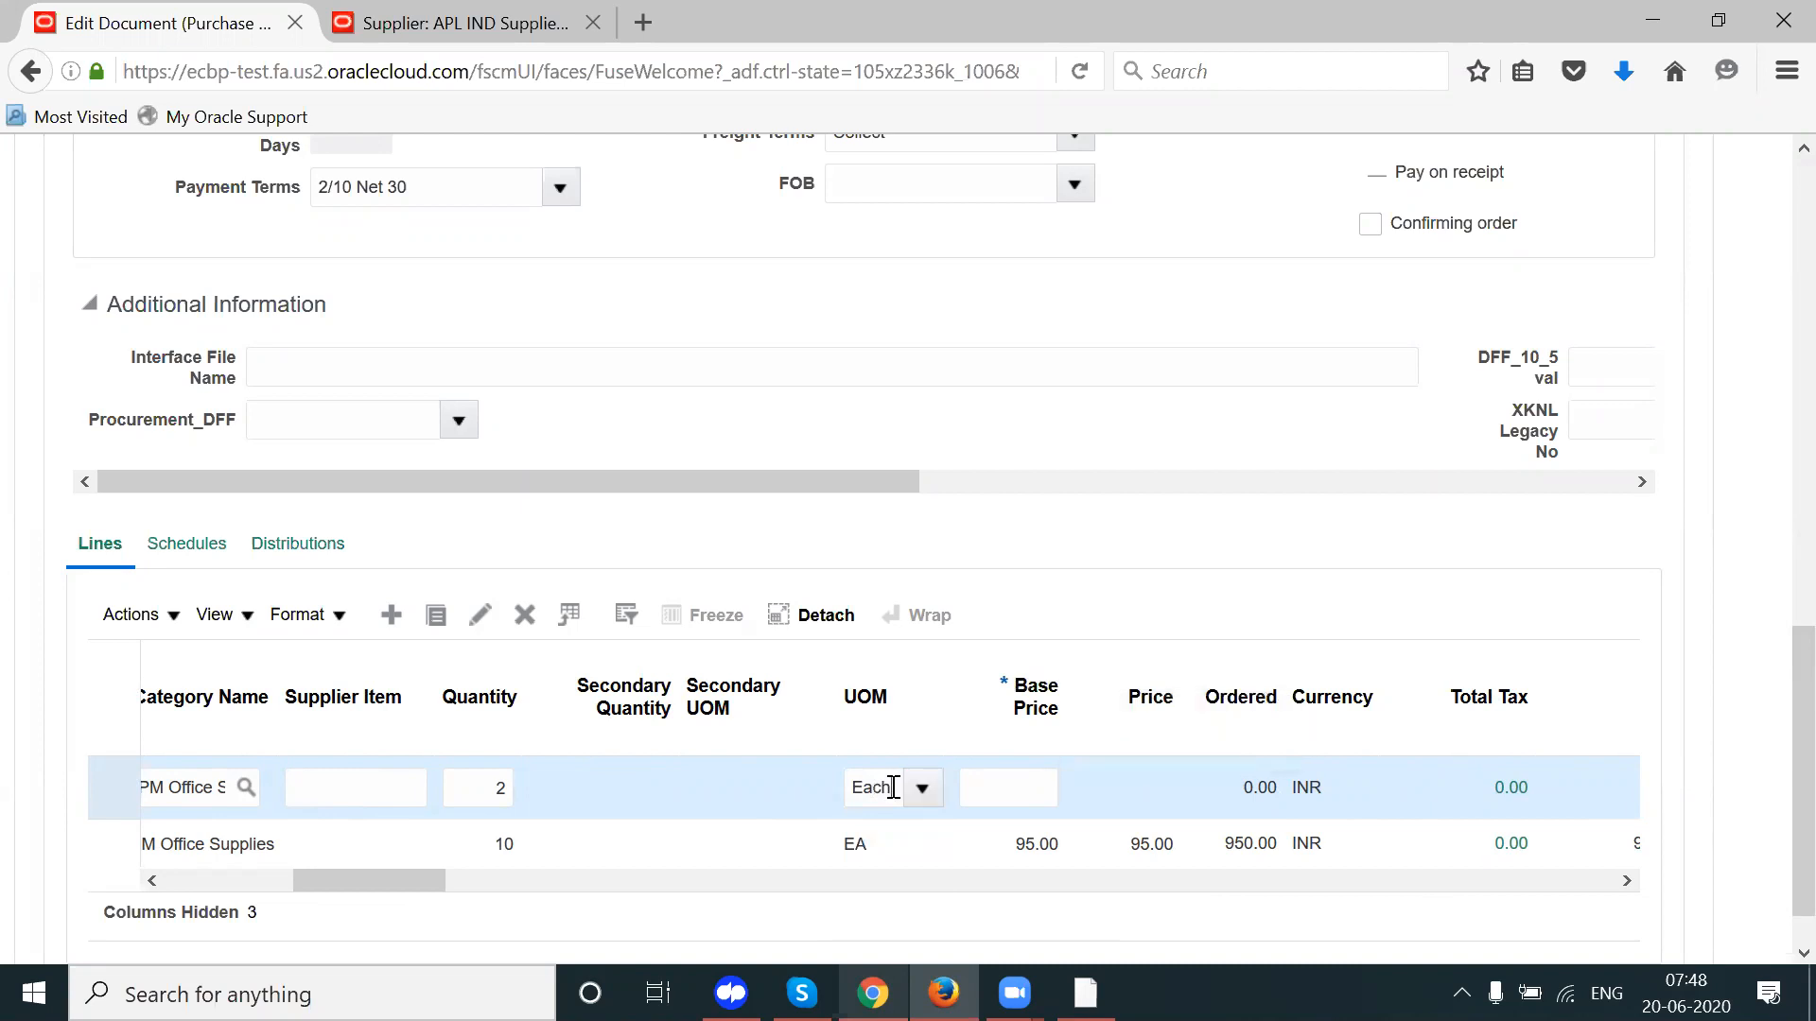
key(BackSpace)
key(BackSpace)
key(BackSpace)
text(A)
key(Tab)
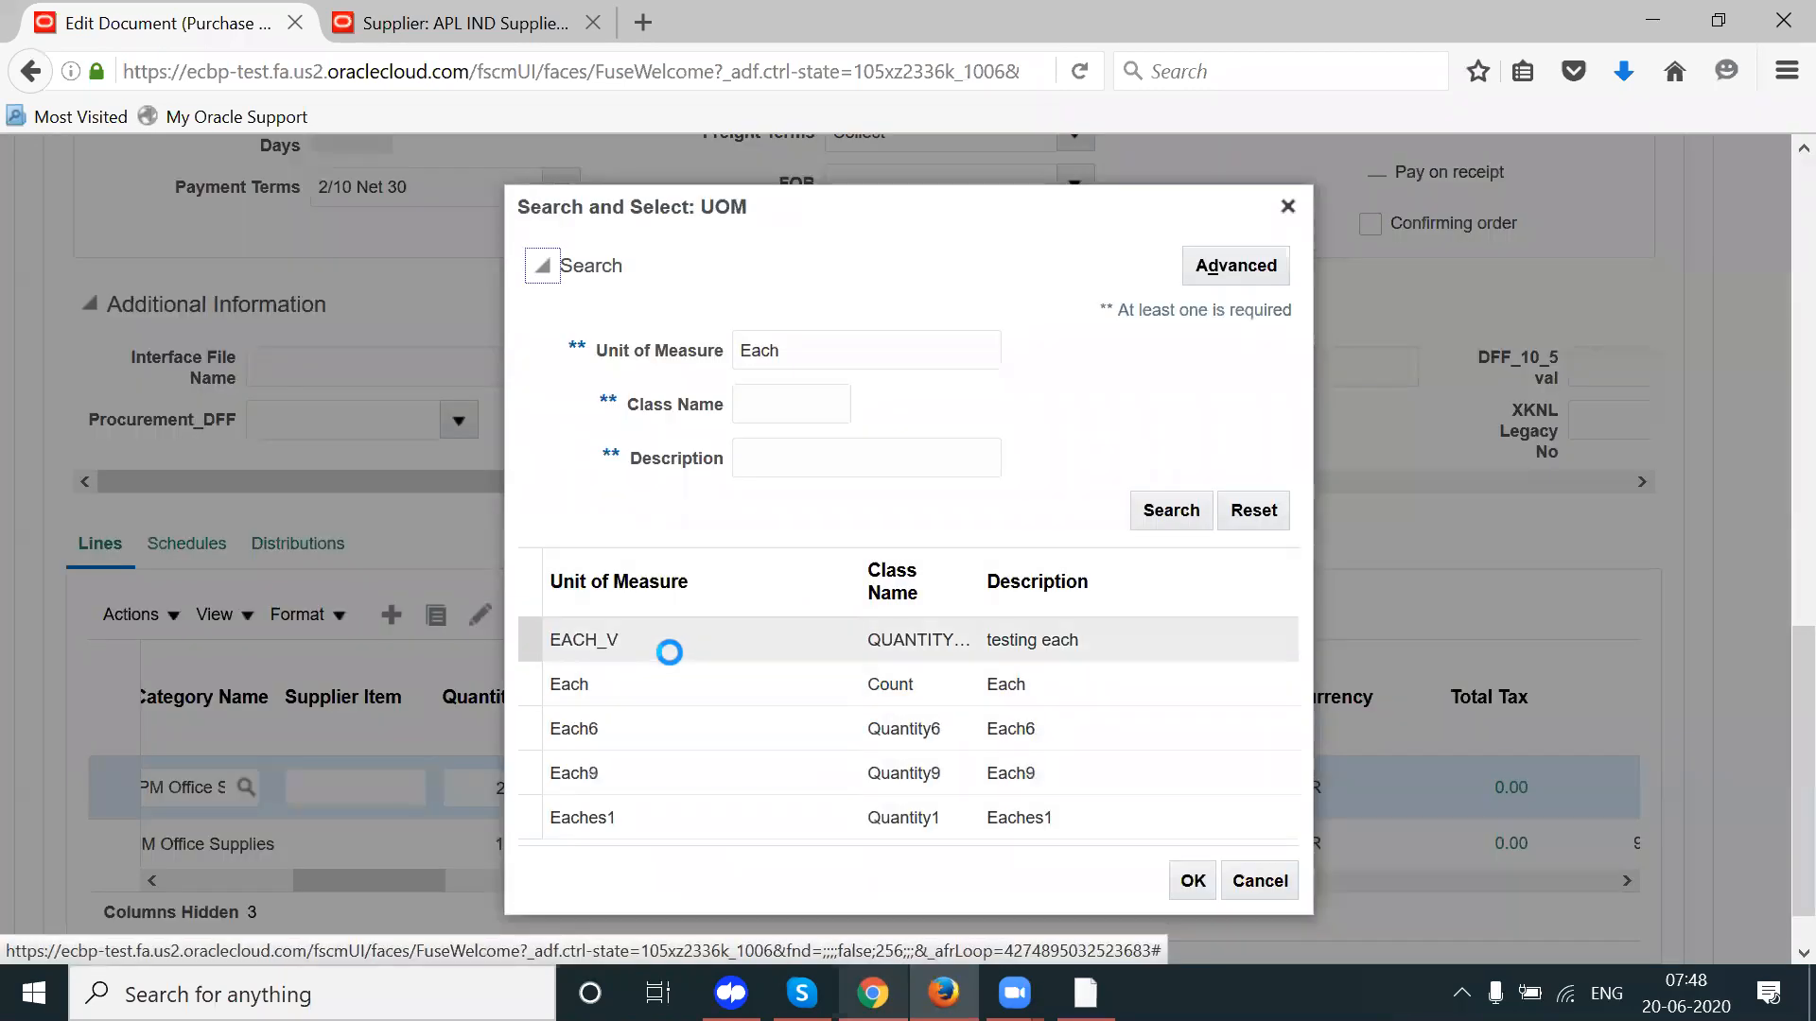
click(1190, 883)
click(666, 683)
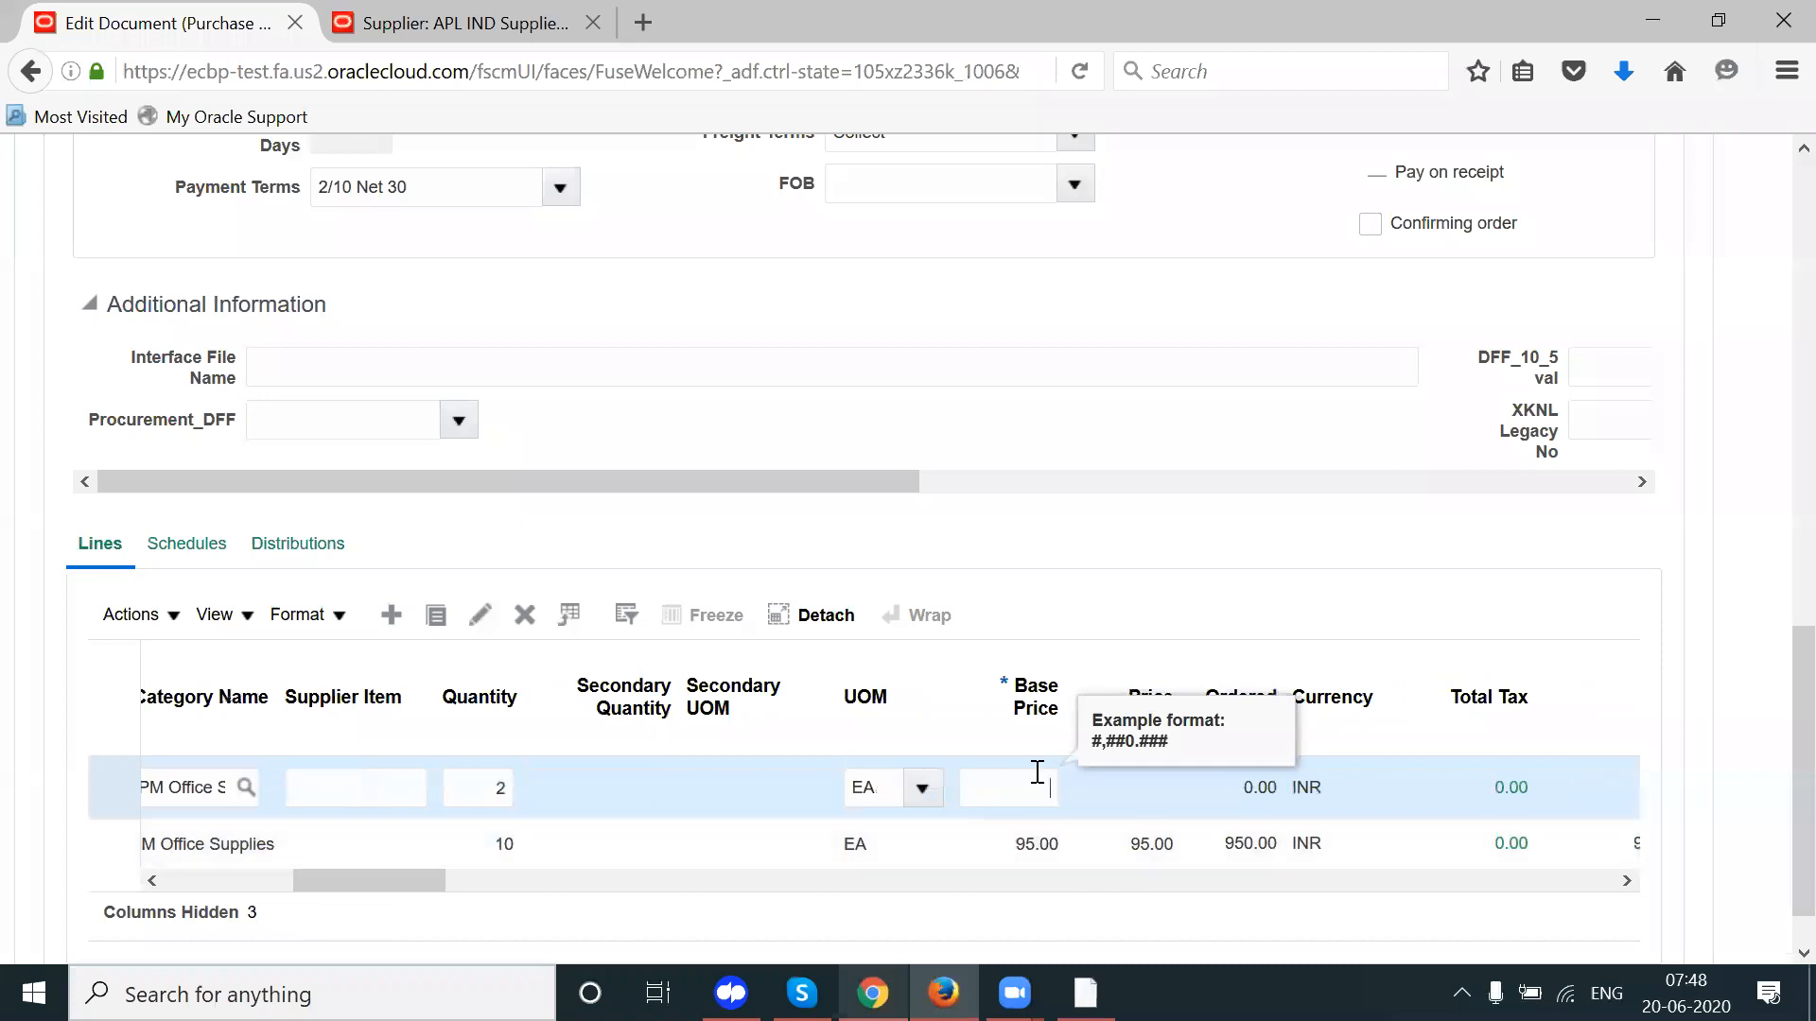
Step: Enter a base price of 2.00 on the Freight line, bringing the total to 954.00 INR
text(2)
key(Tab)
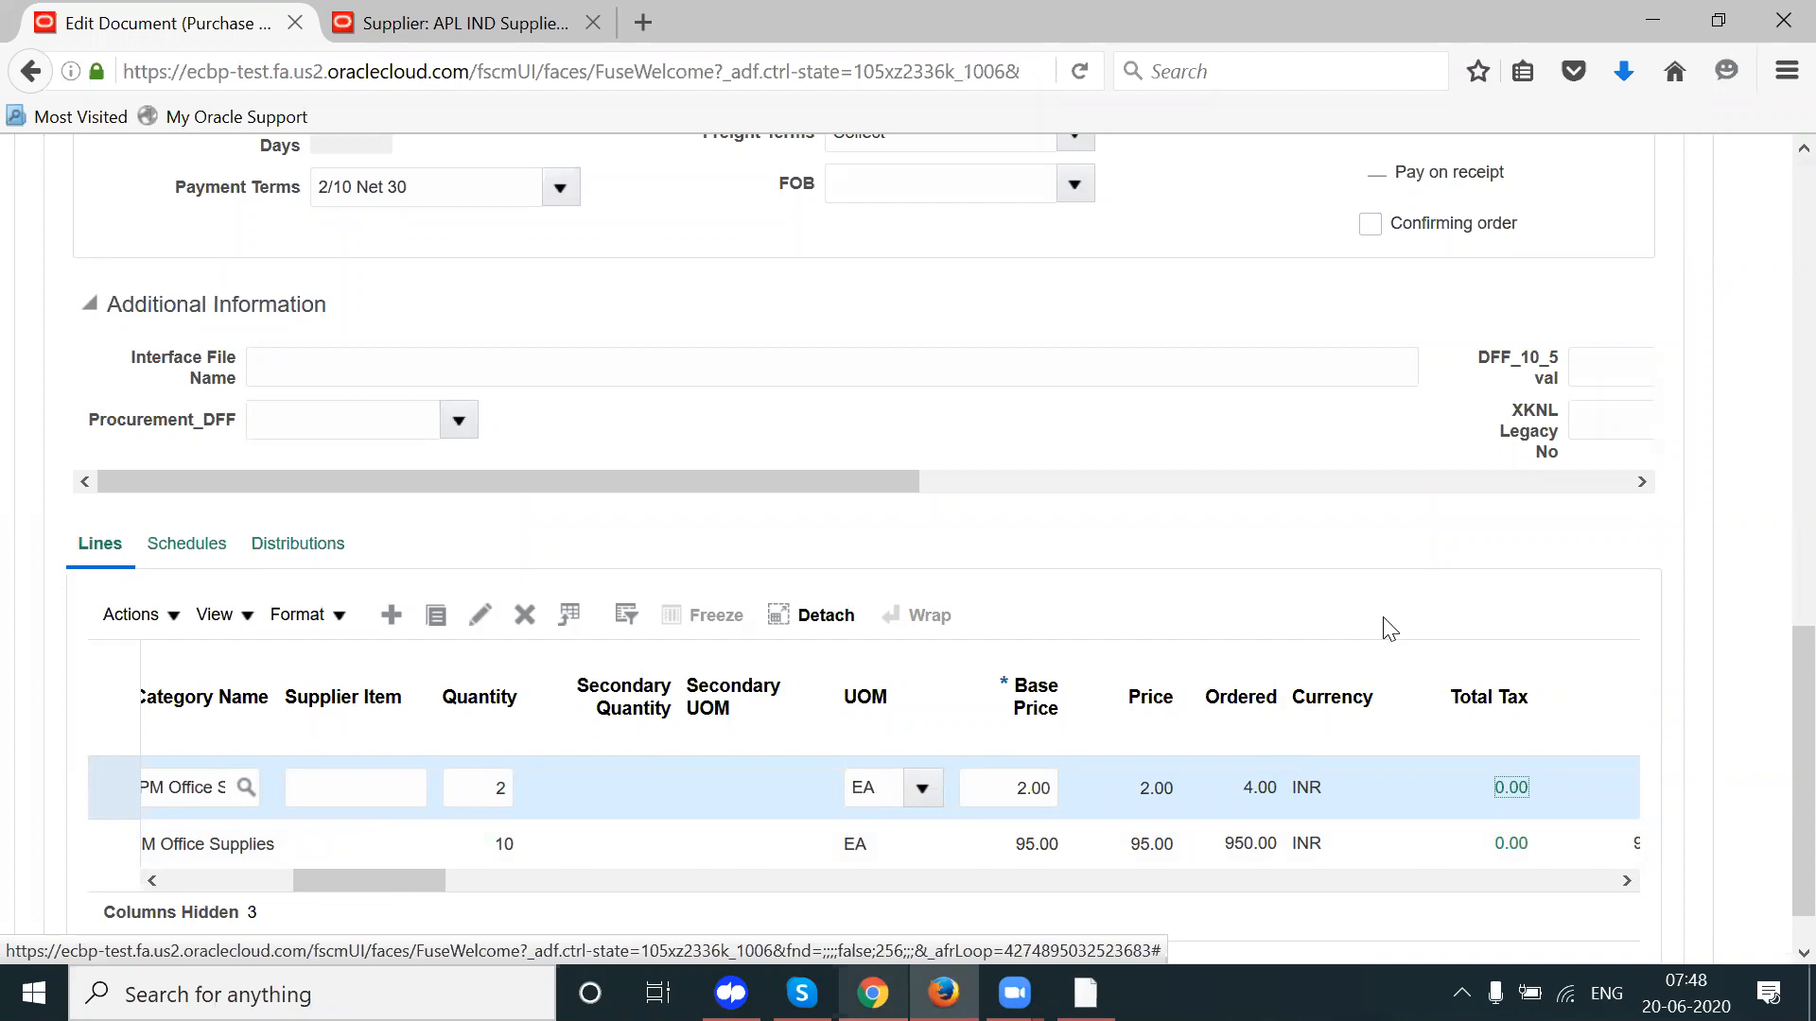
drag(1793, 741, 1793, 359)
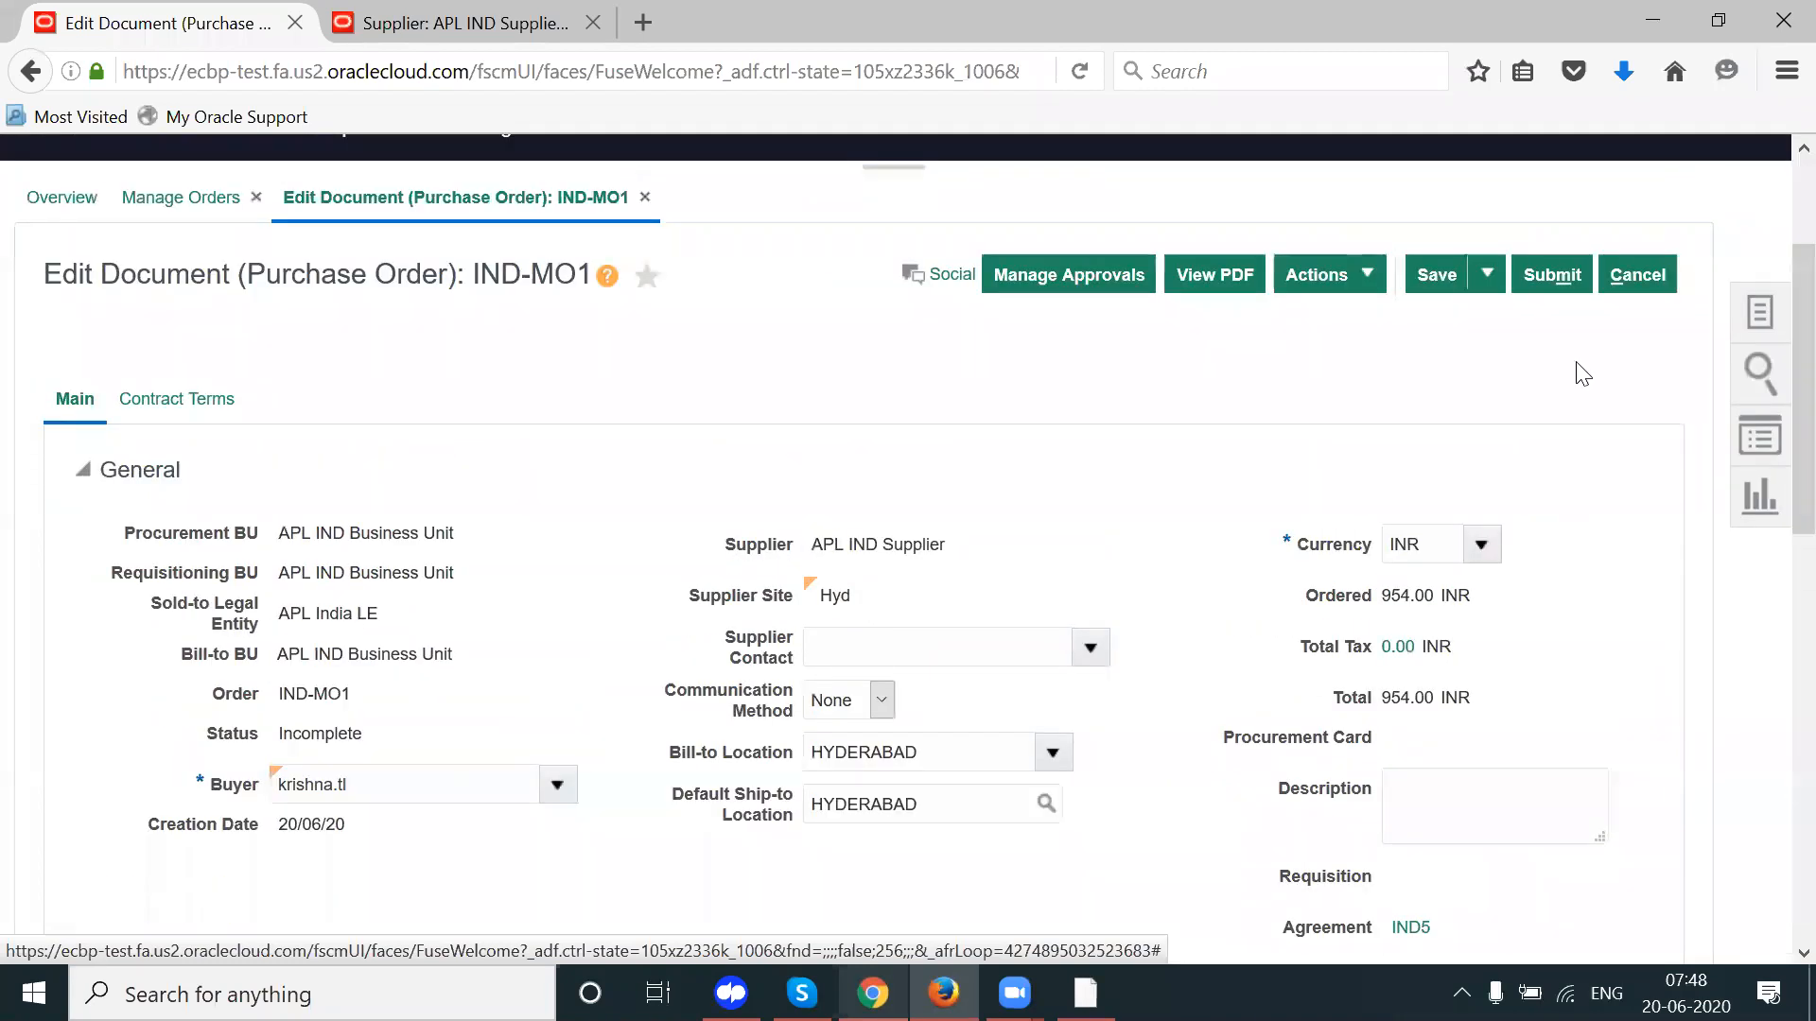
Step: Save purchase order IND-MO1 at 954.00 INR and switch to the browser with the setup notes
click(1437, 274)
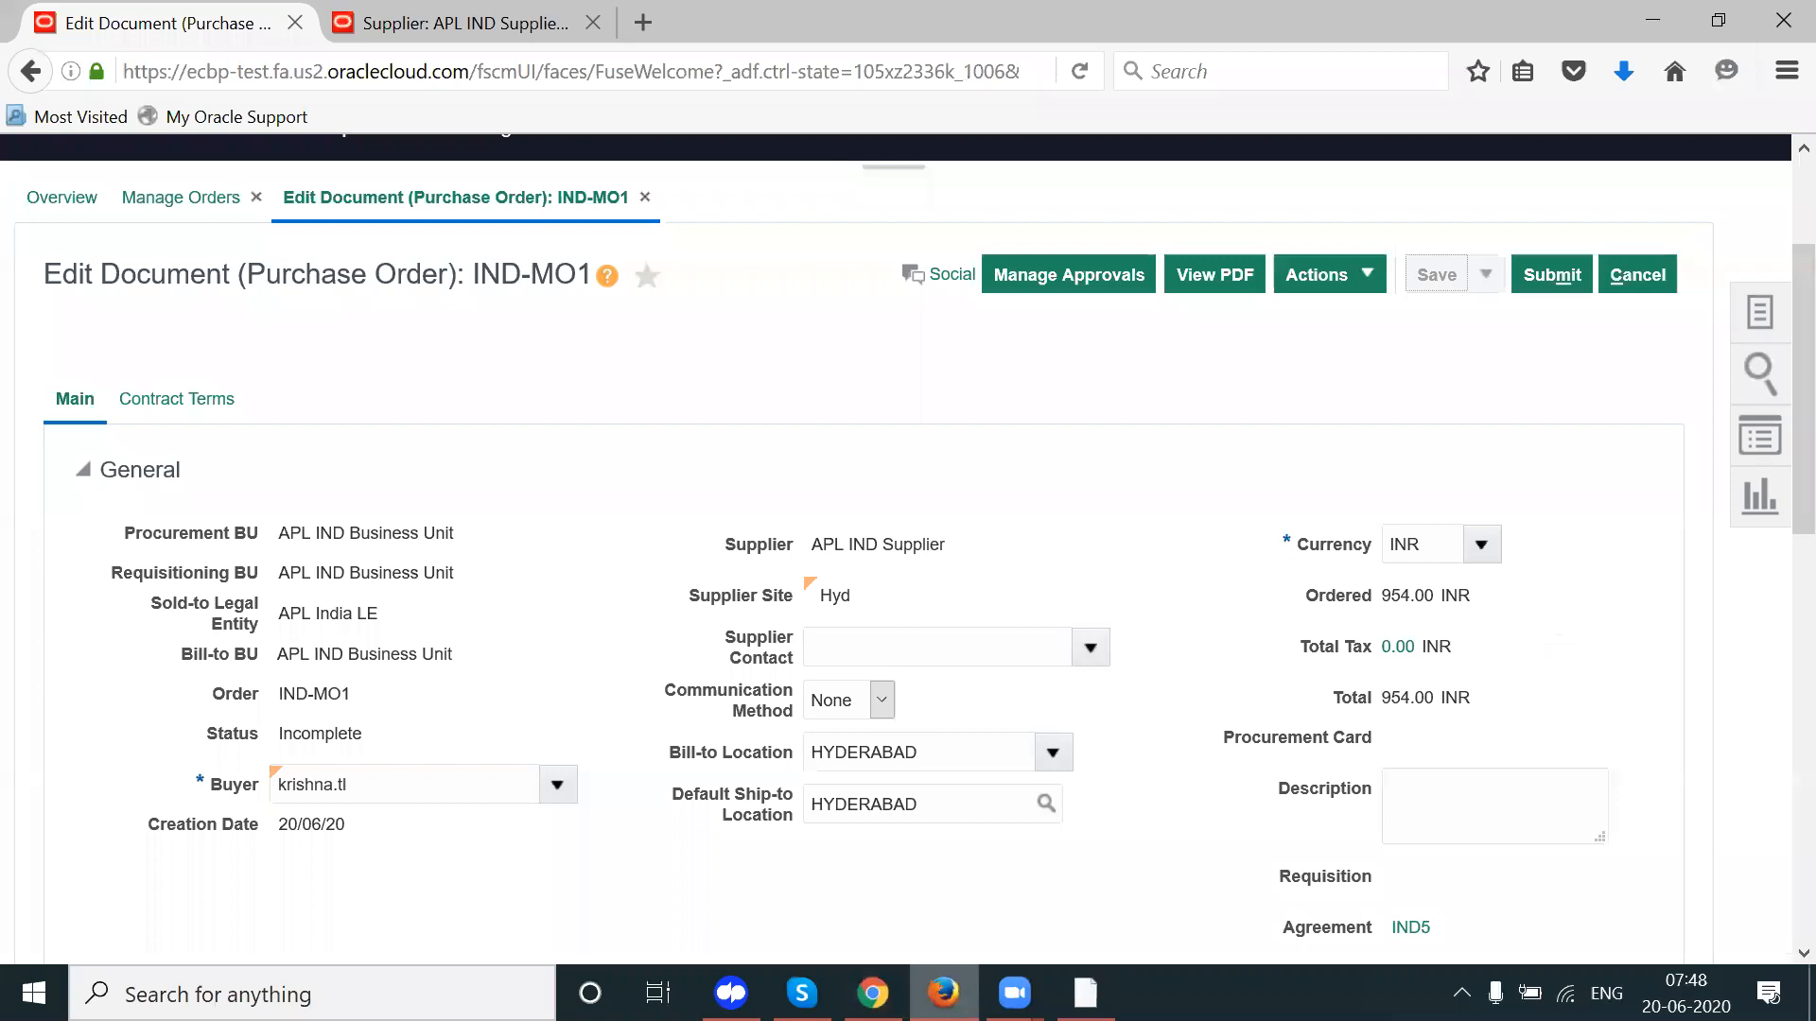
click(873, 993)
Step: In SCM Setups.xlsx, highlight the full Sourcing/Tender negotiation flow text in C194
click(253, 20)
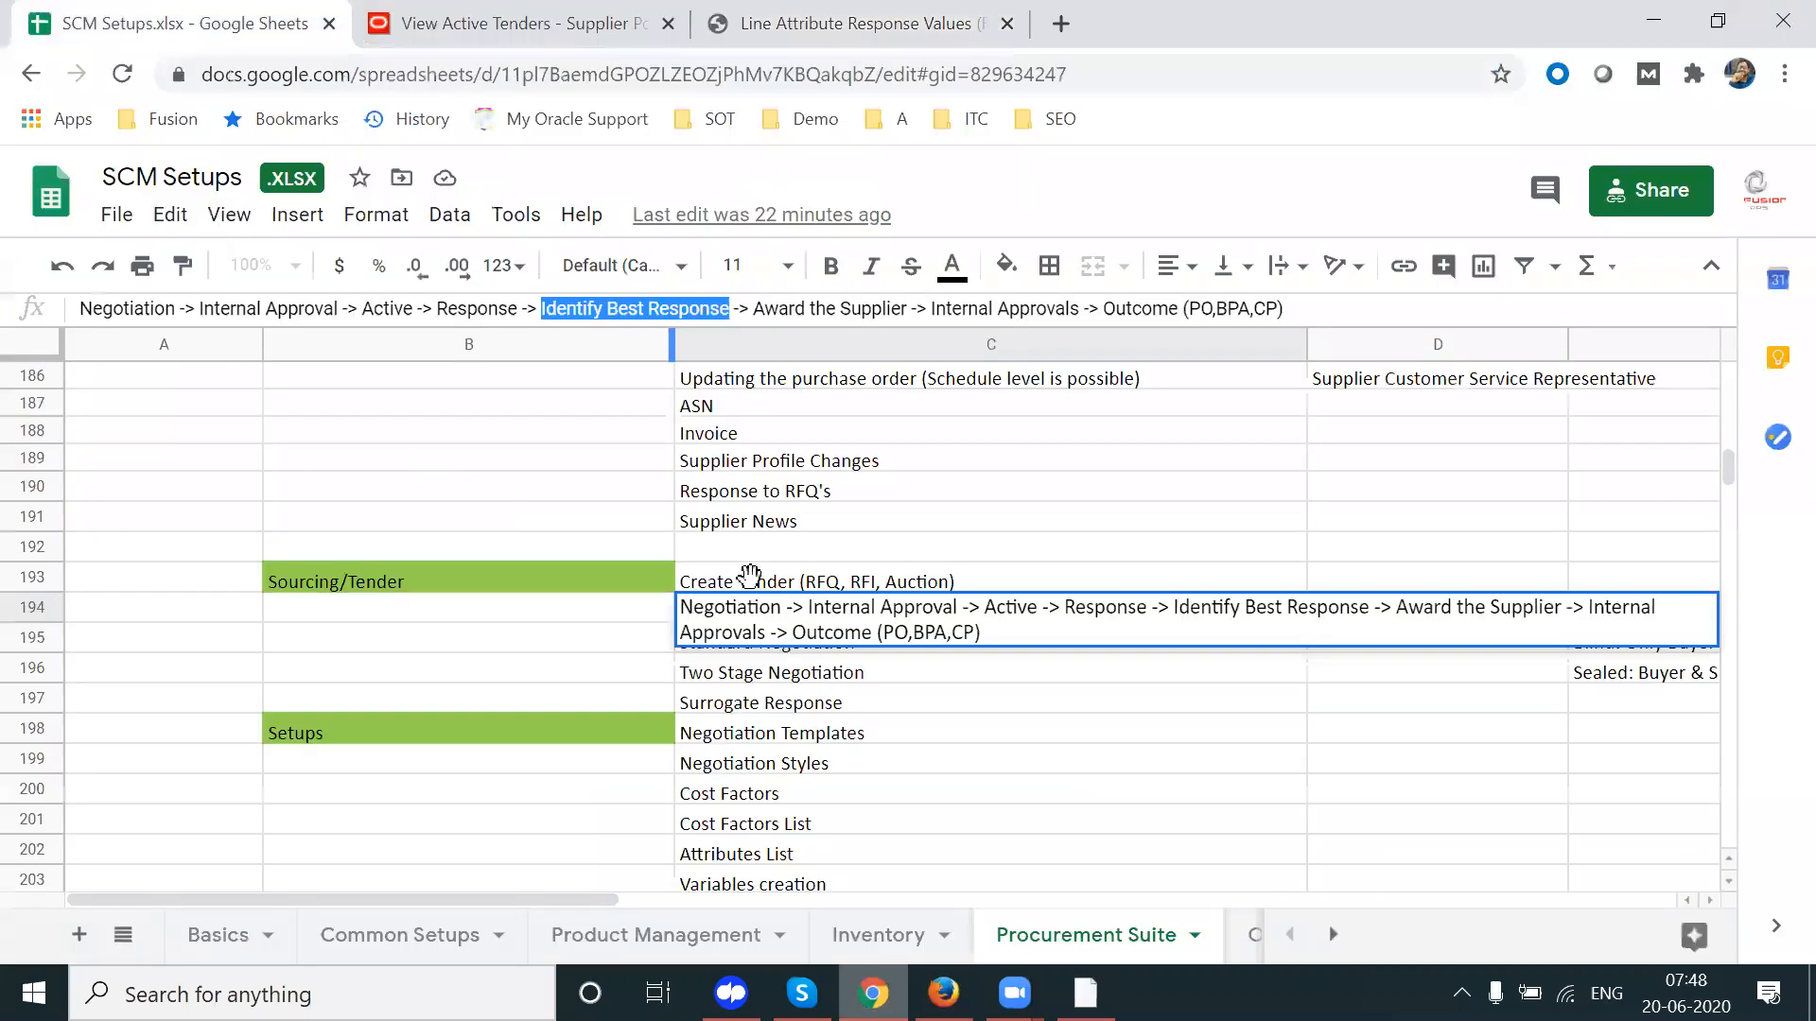
drag(91, 308, 171, 307)
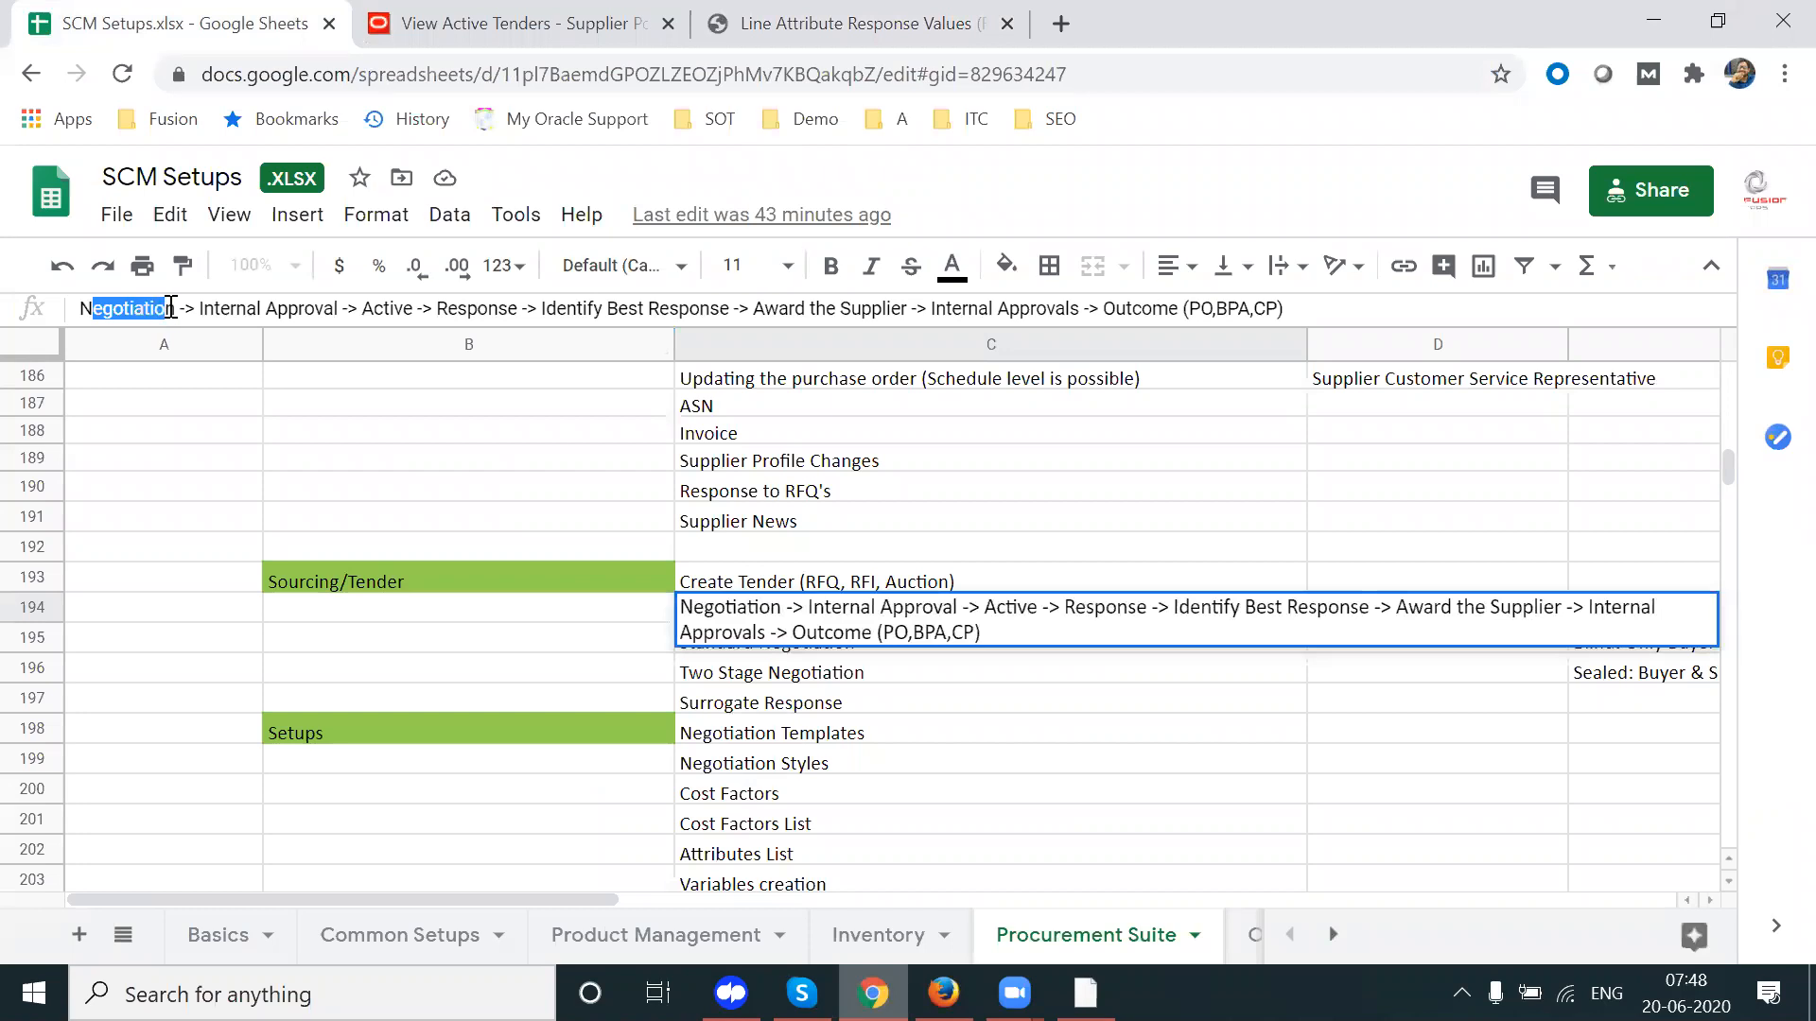
drag(171, 307, 341, 310)
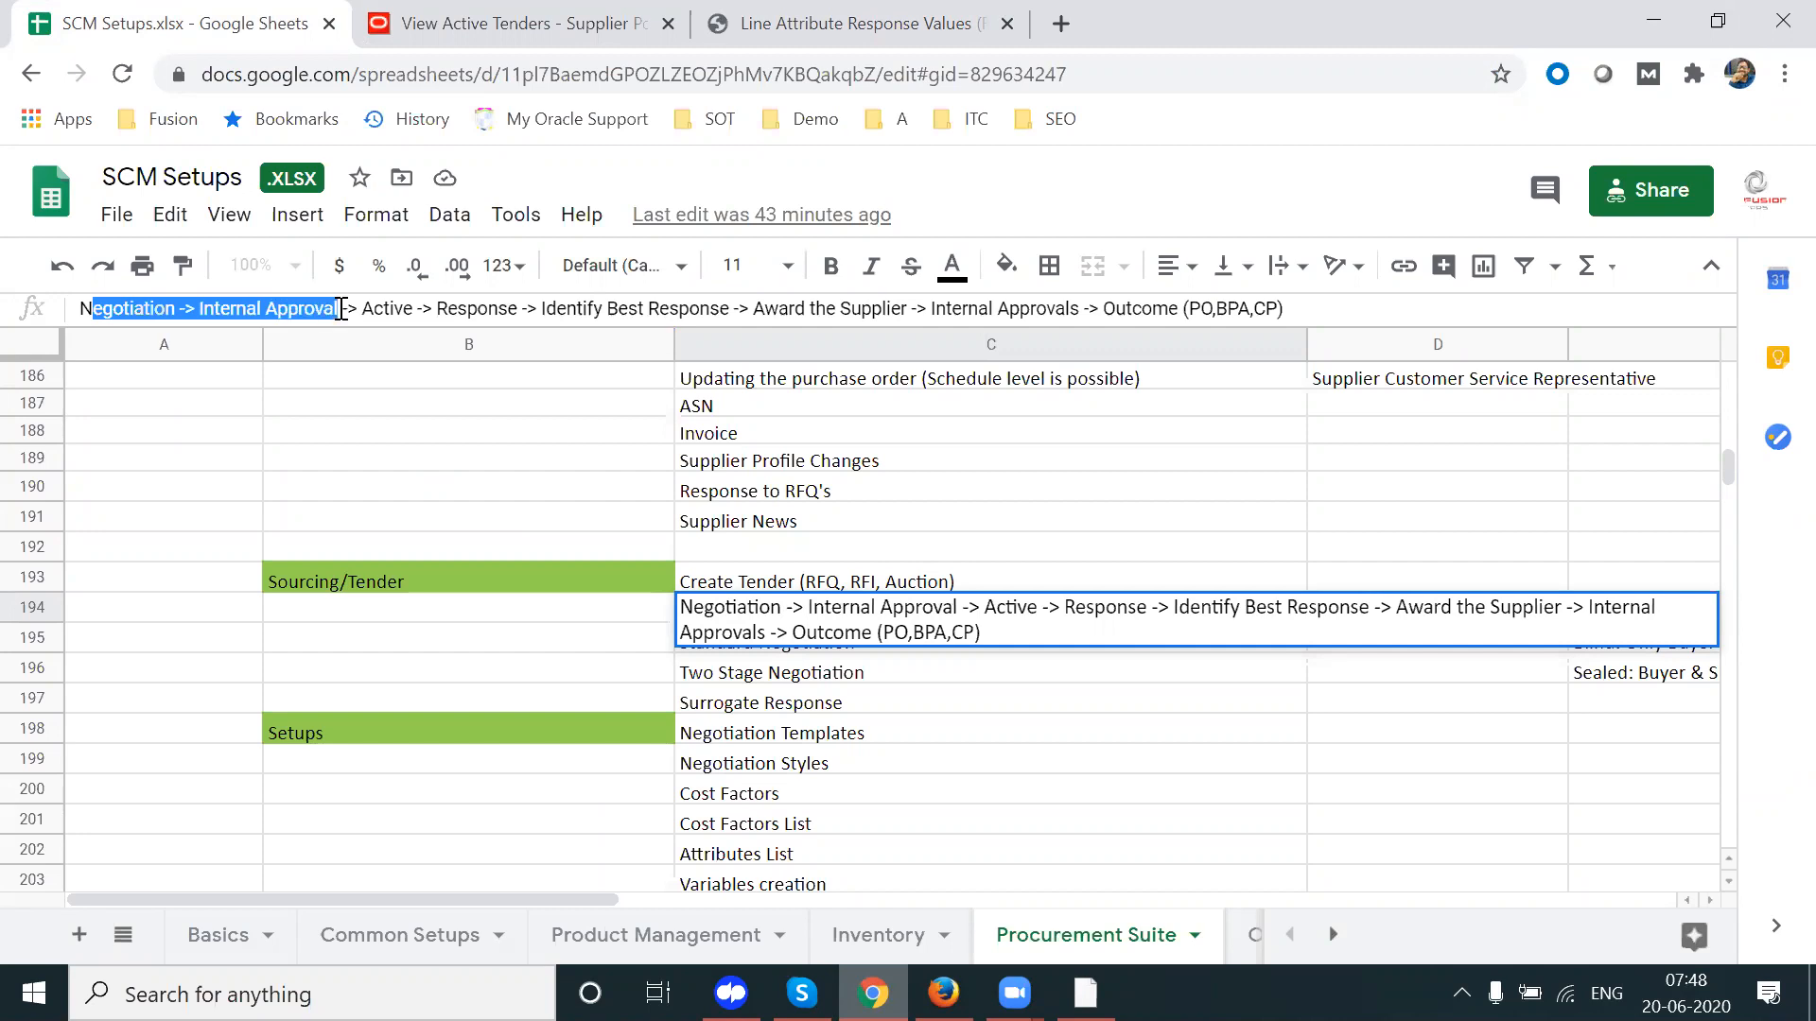
drag(341, 310, 1279, 312)
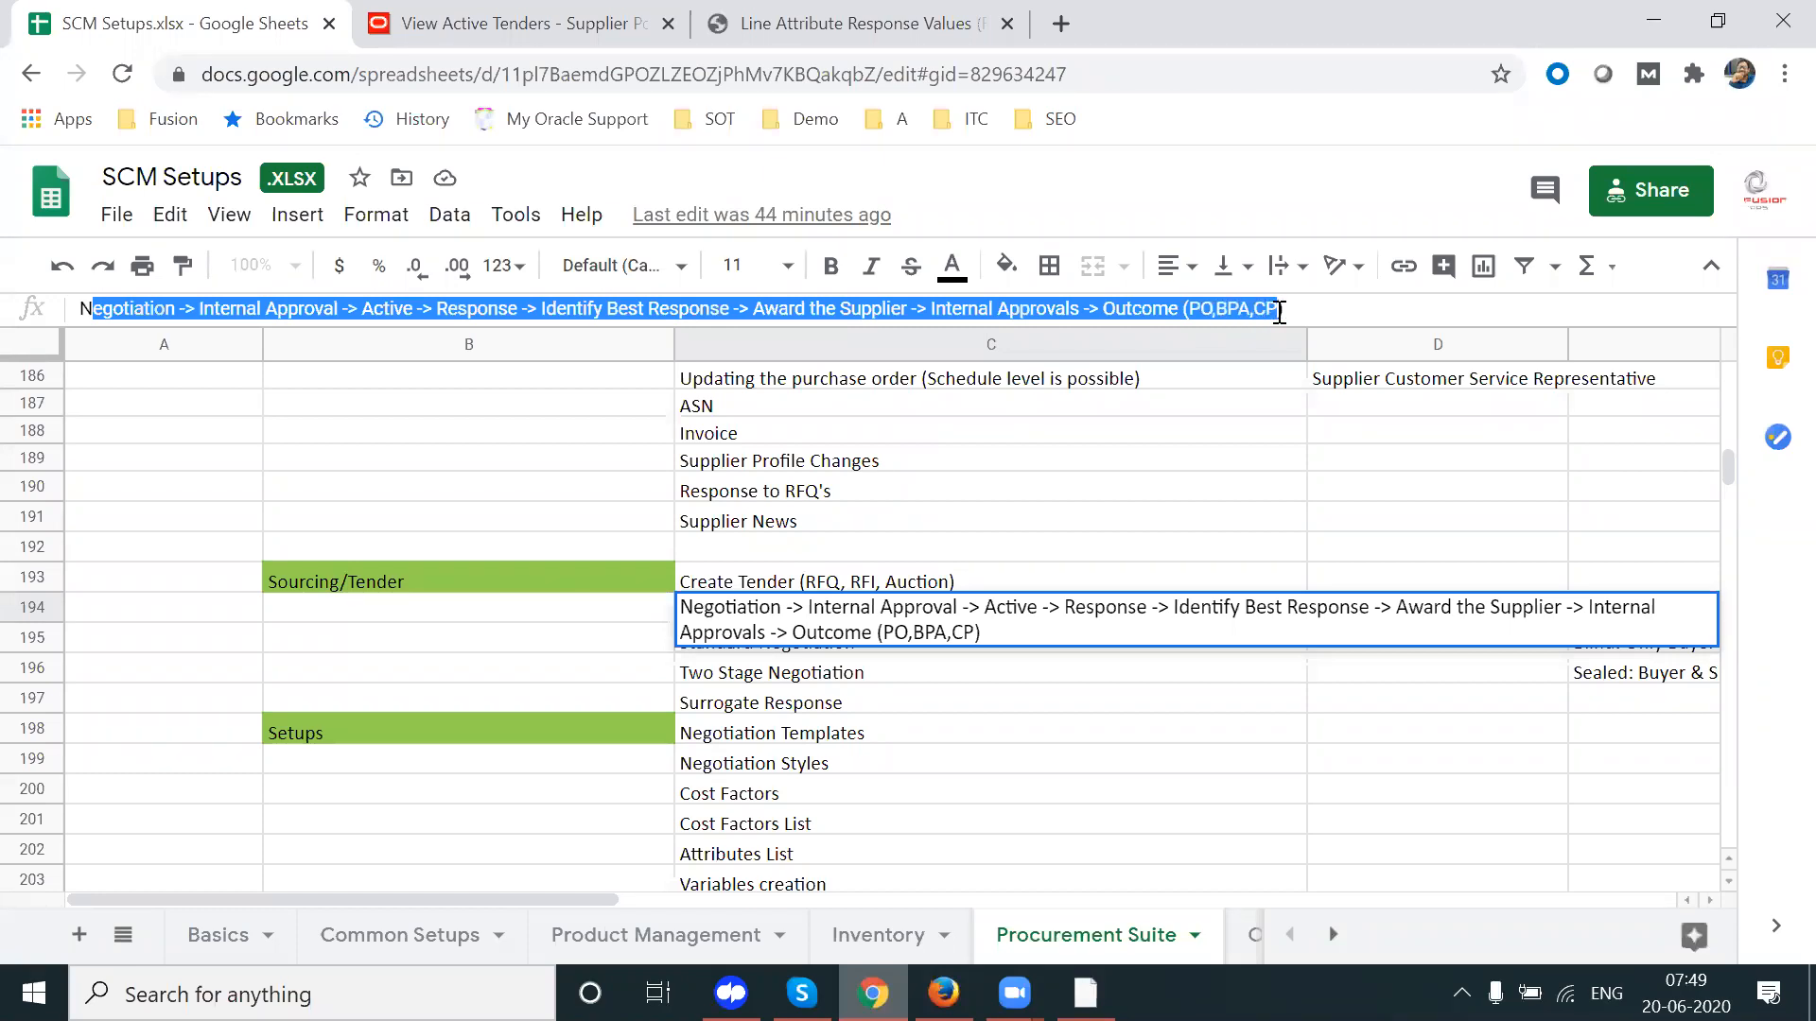
drag(1278, 312, 1288, 312)
Step: Review the Standard Negotiation and Two Stage Negotiation notes in C195 and C196
click(1045, 704)
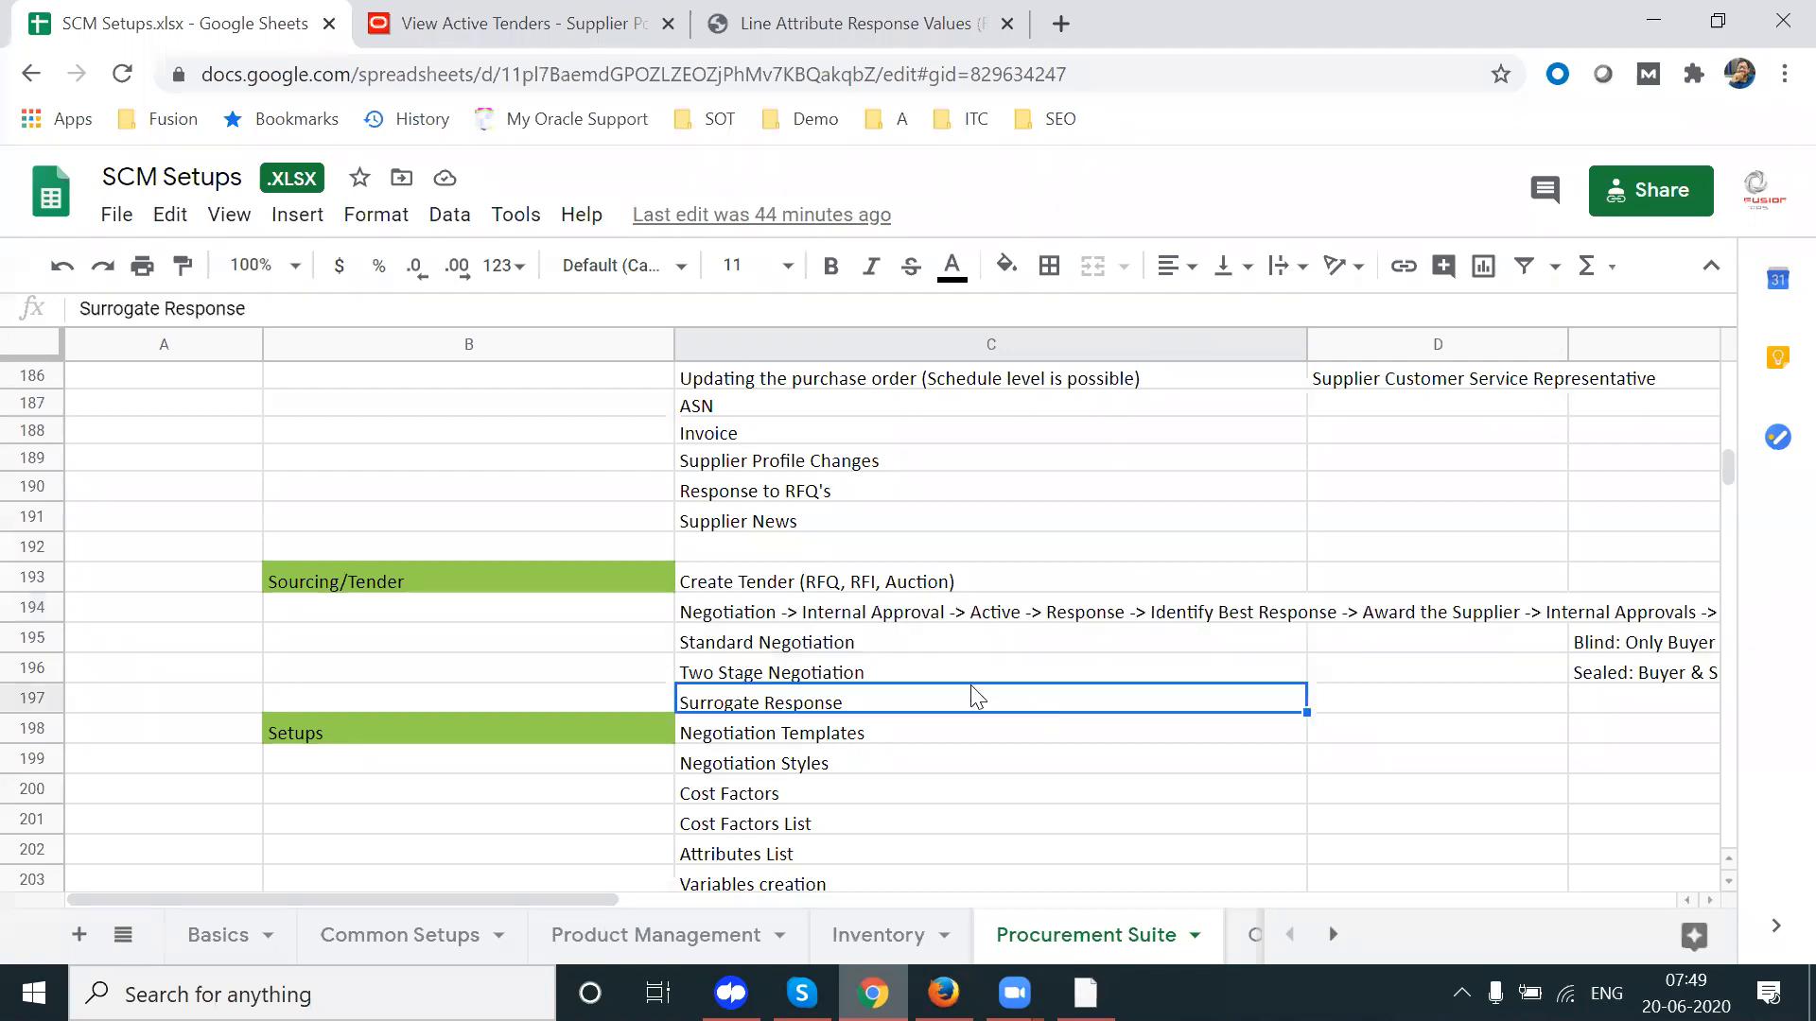
click(842, 642)
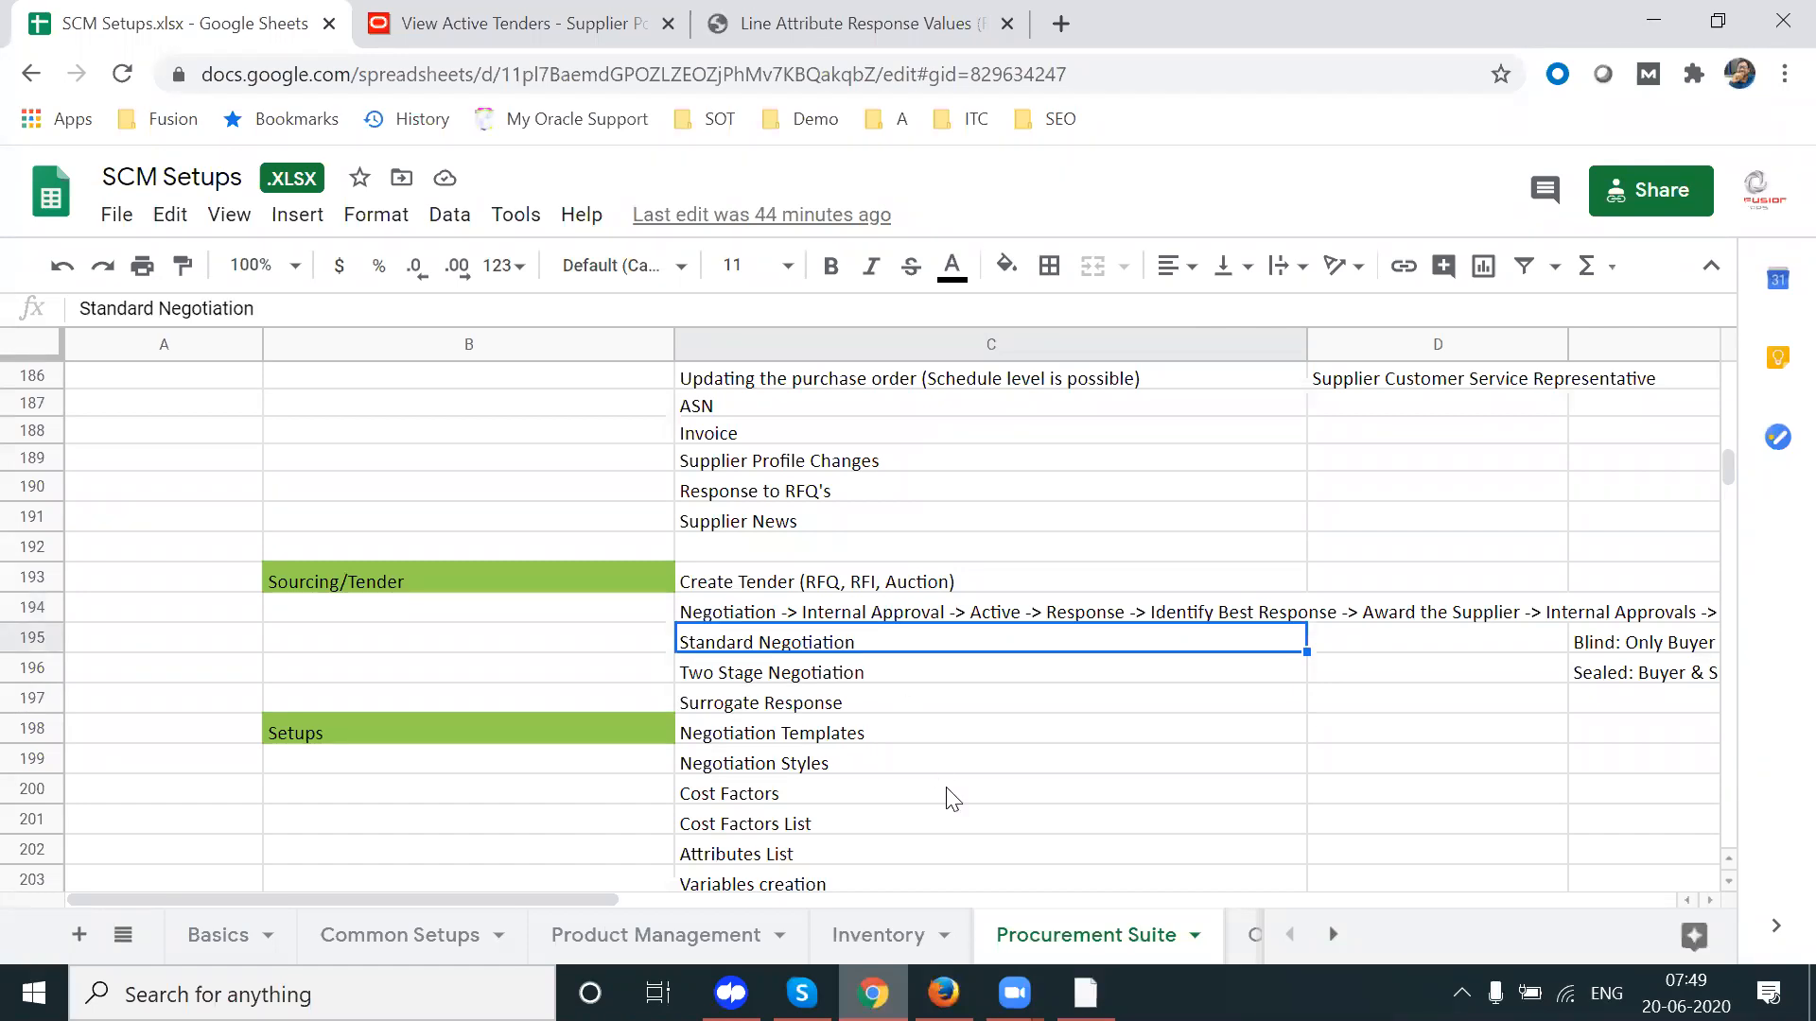
key(Down)
key(Up)
key(Down)
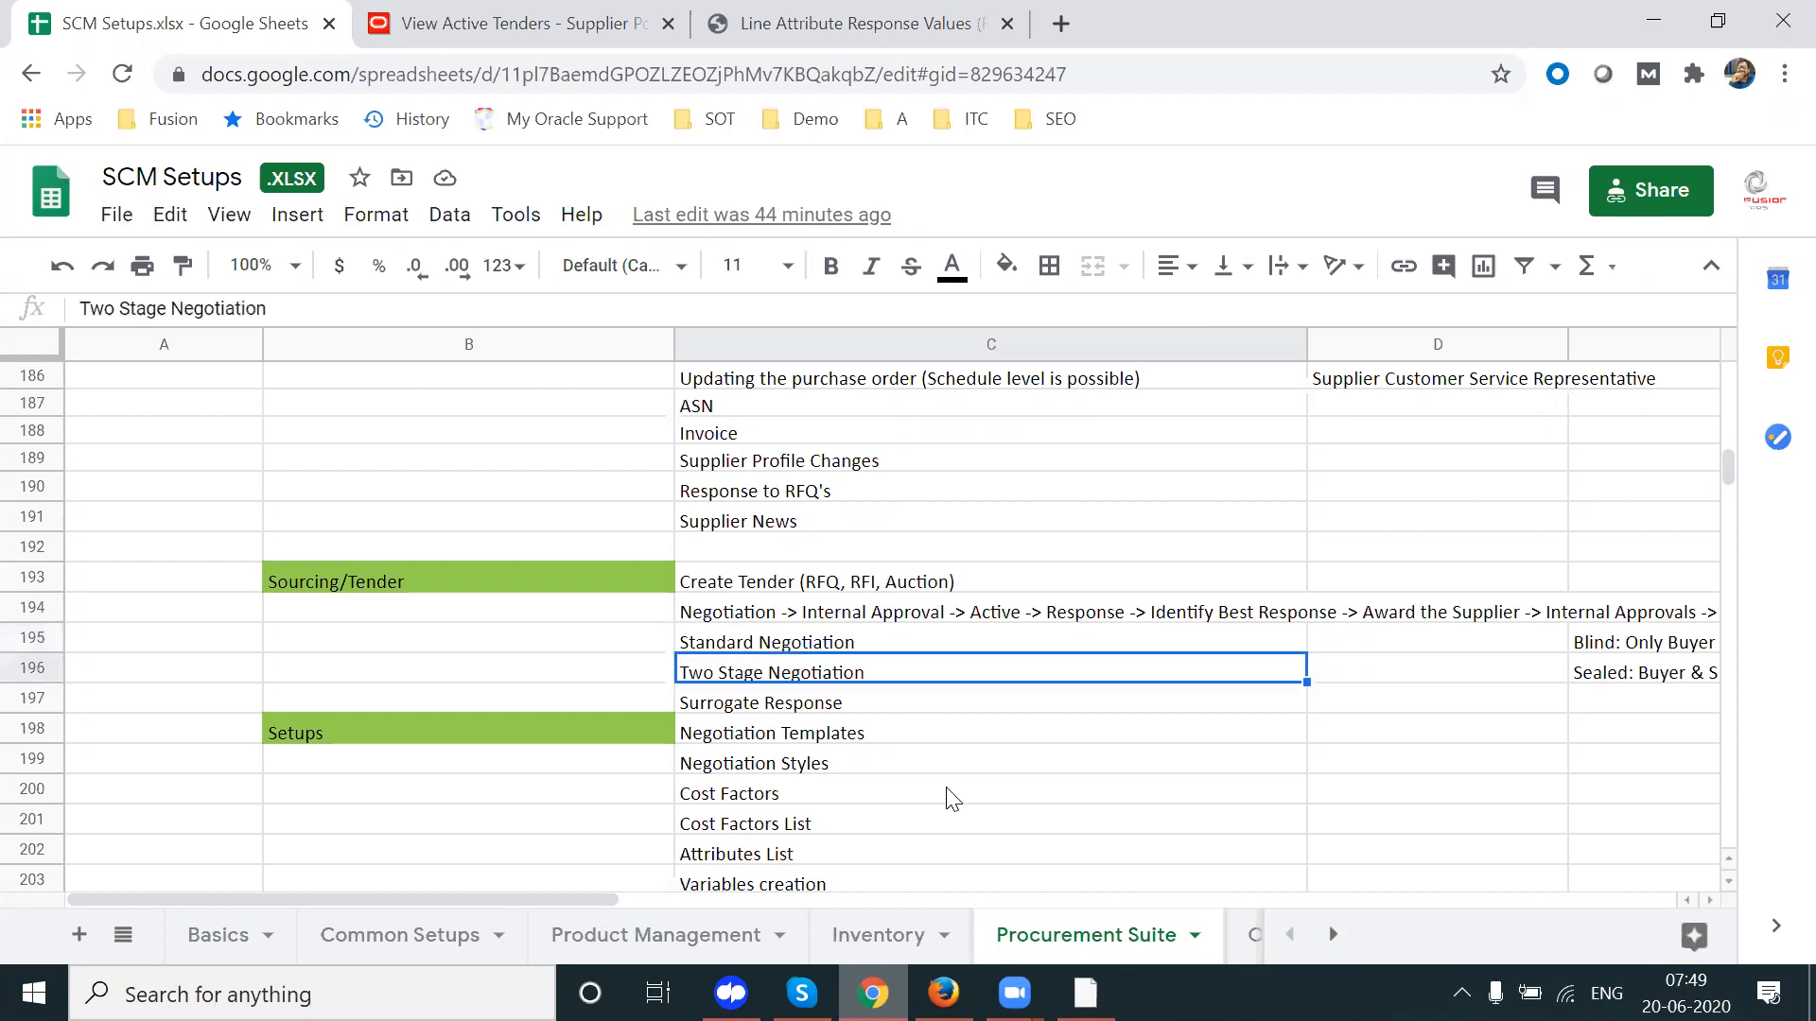